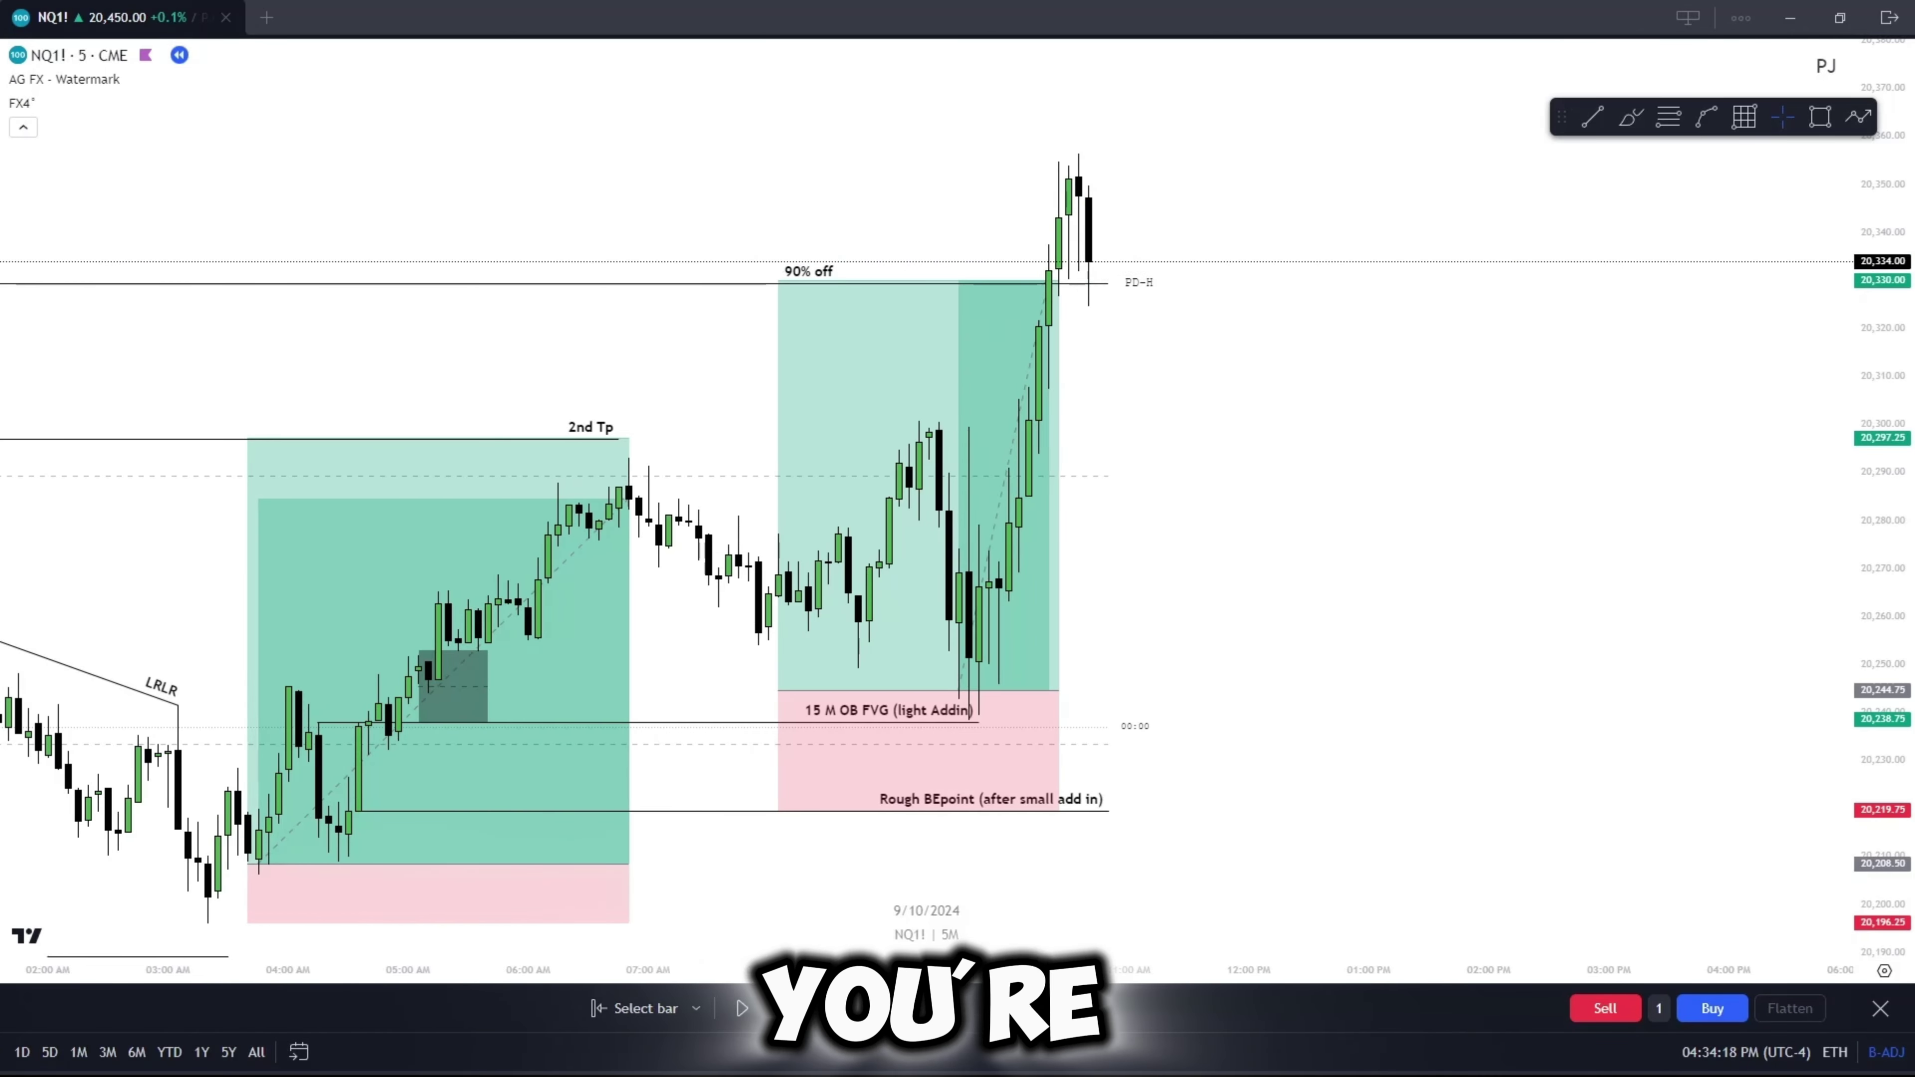
Play the bar replay forward on the NQ1! 5-minute chart
key(shift+Down)
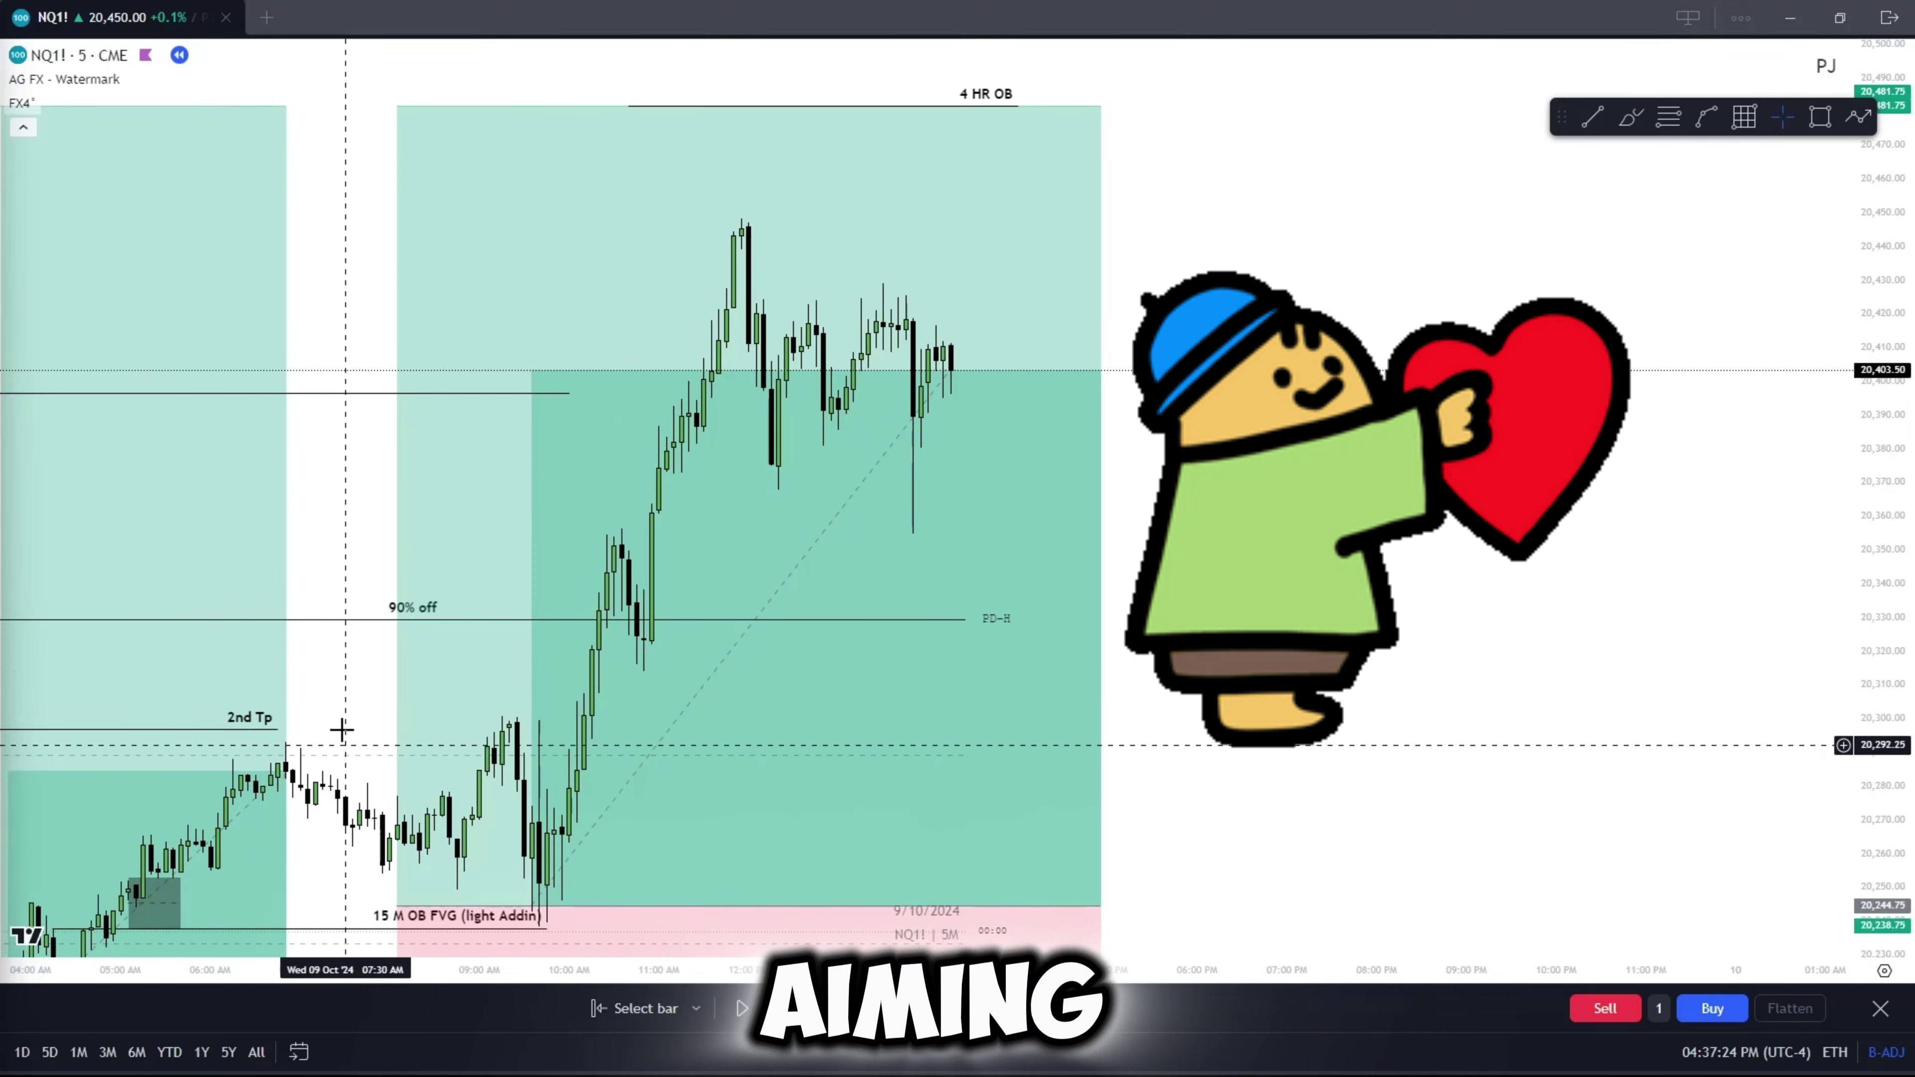
key(shift+Down)
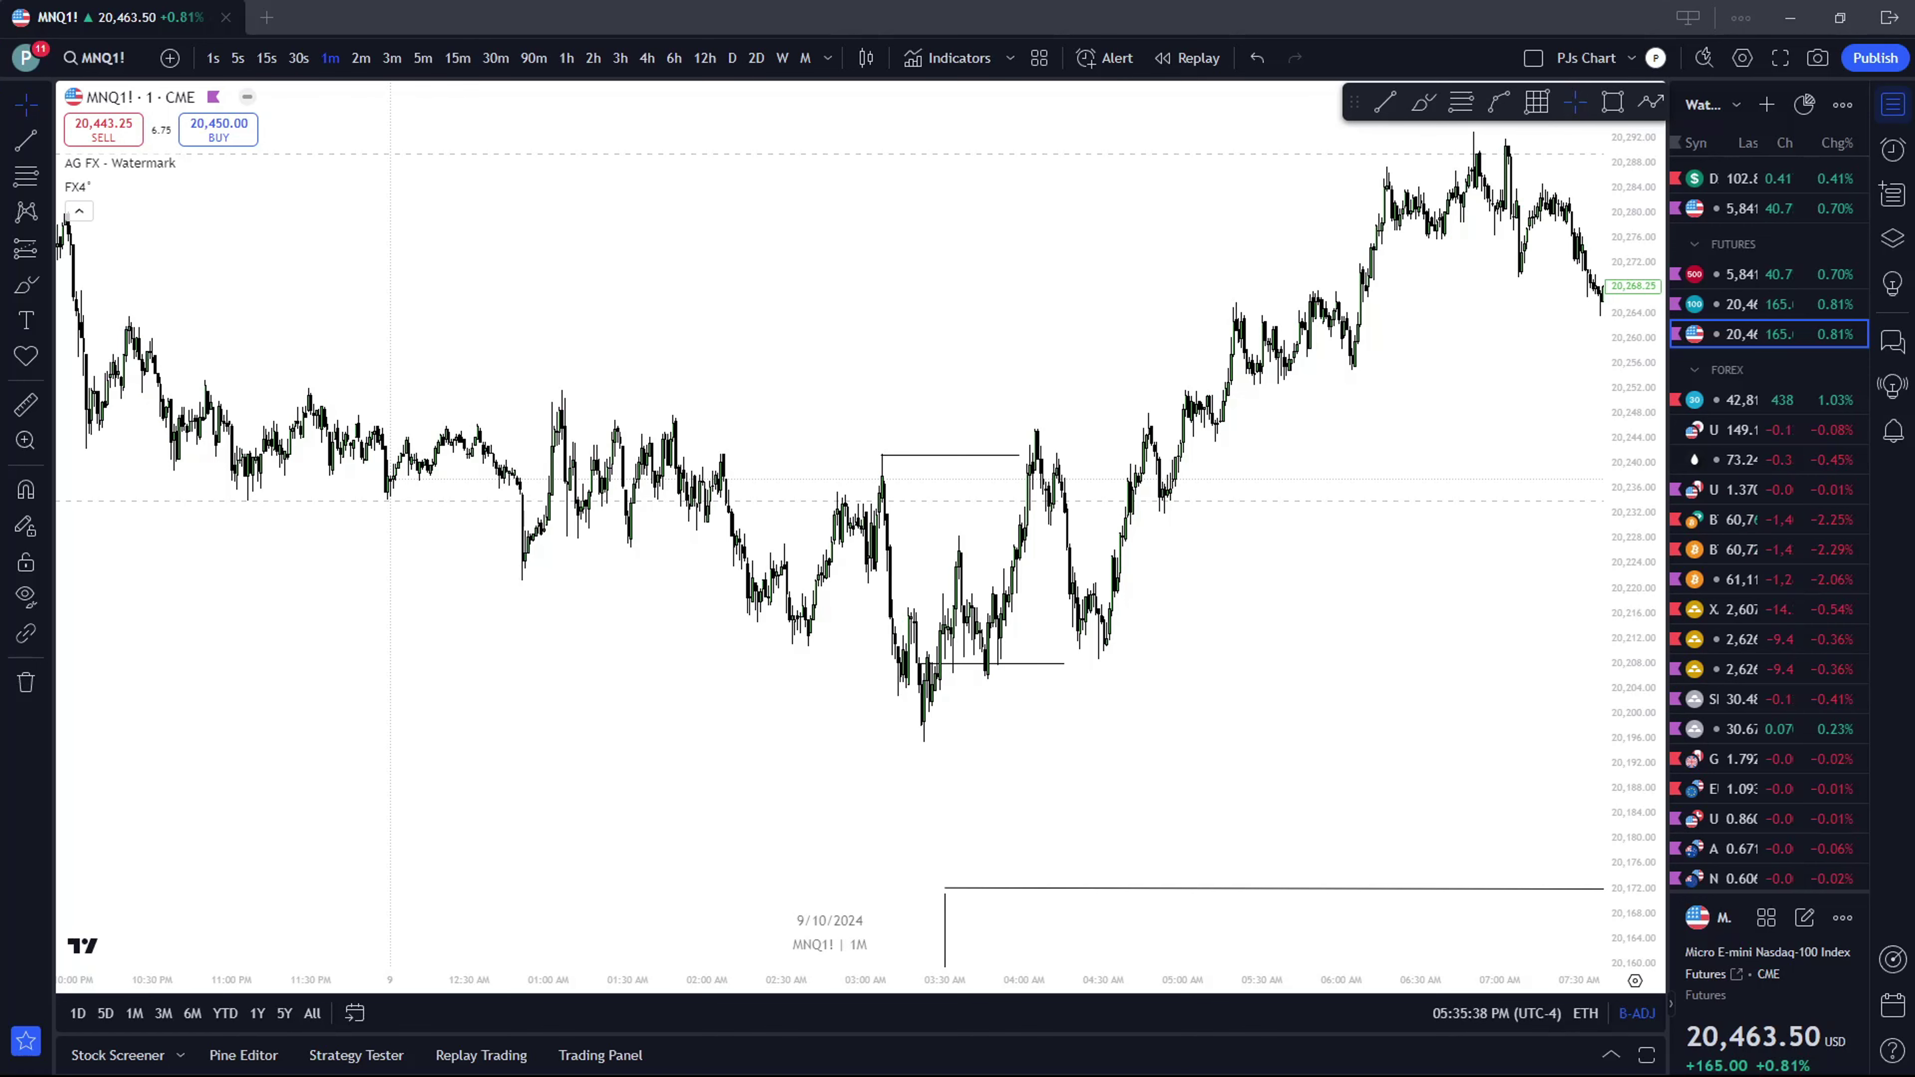
Switch to Discord and open the pj-trades channel of the Institutional Vision server
key(alt+Tab)
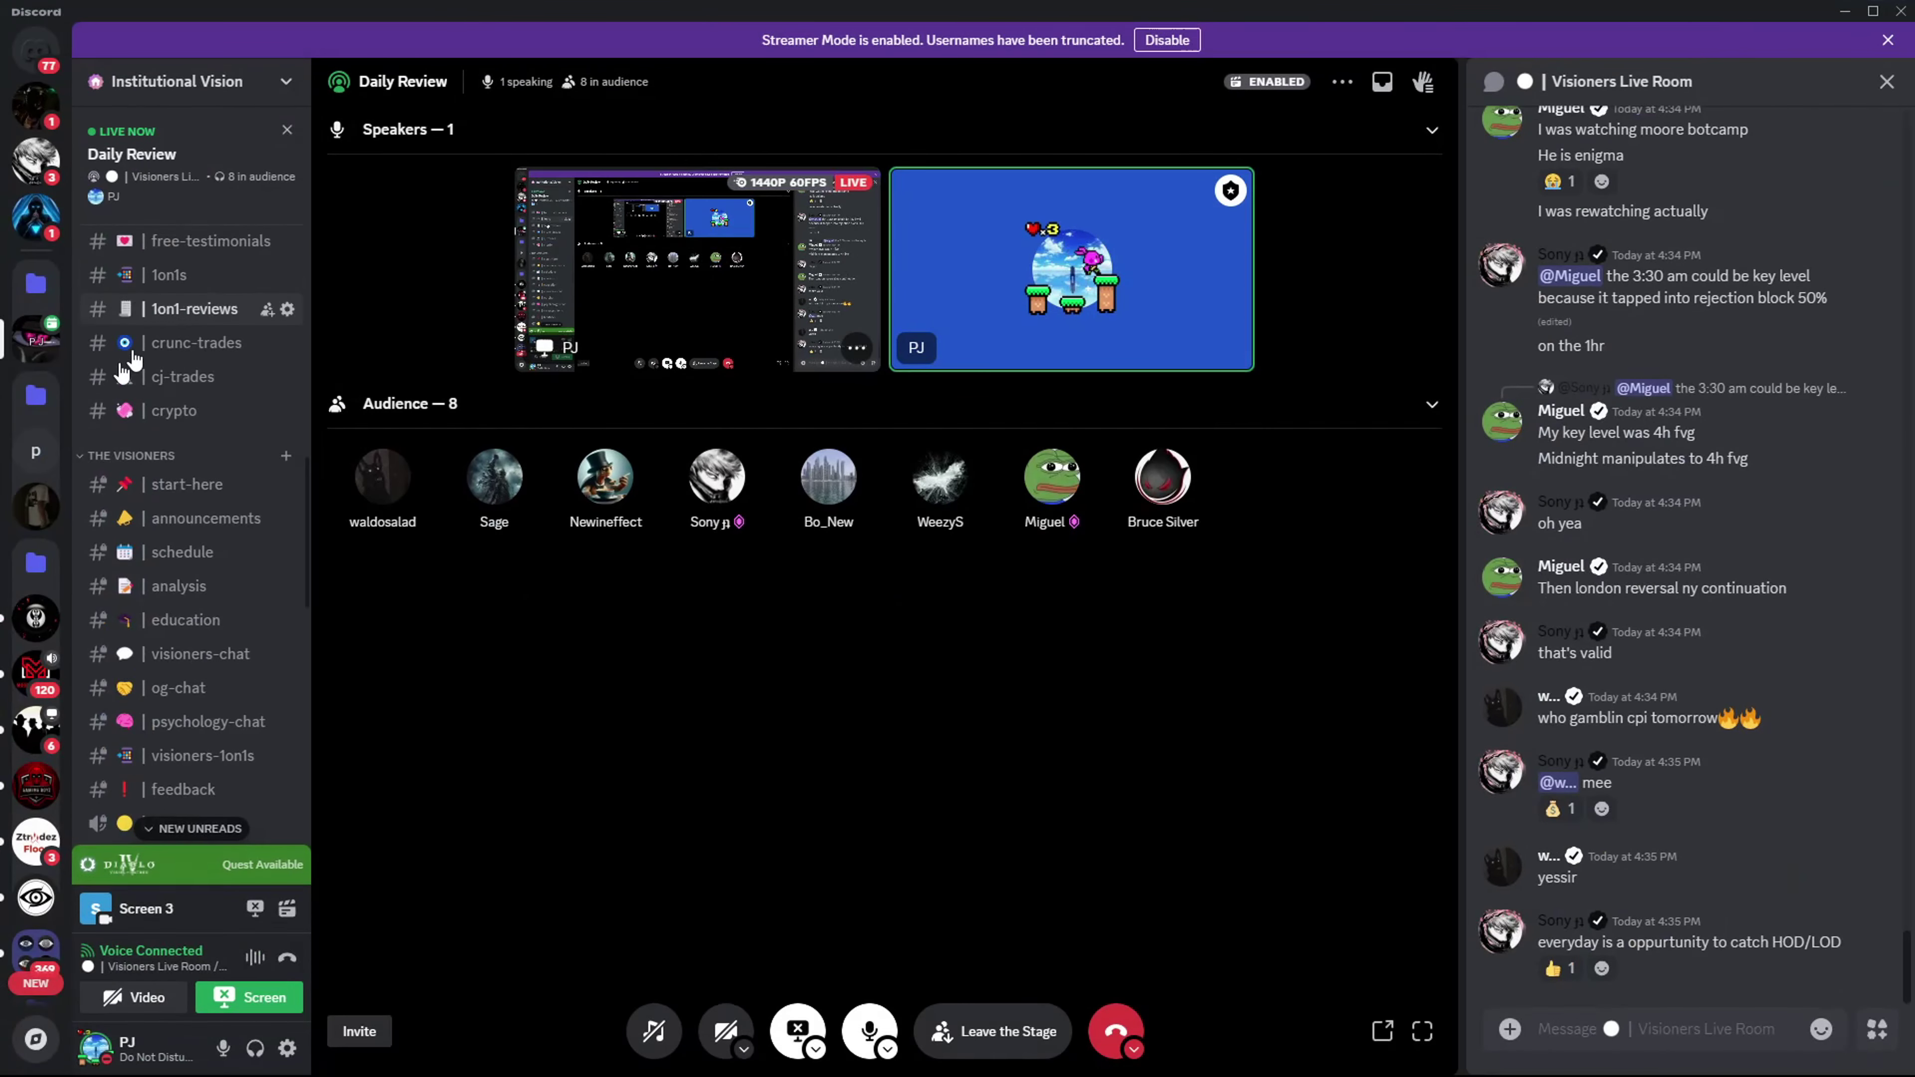
scroll(143, 370, up, 3)
click(181, 374)
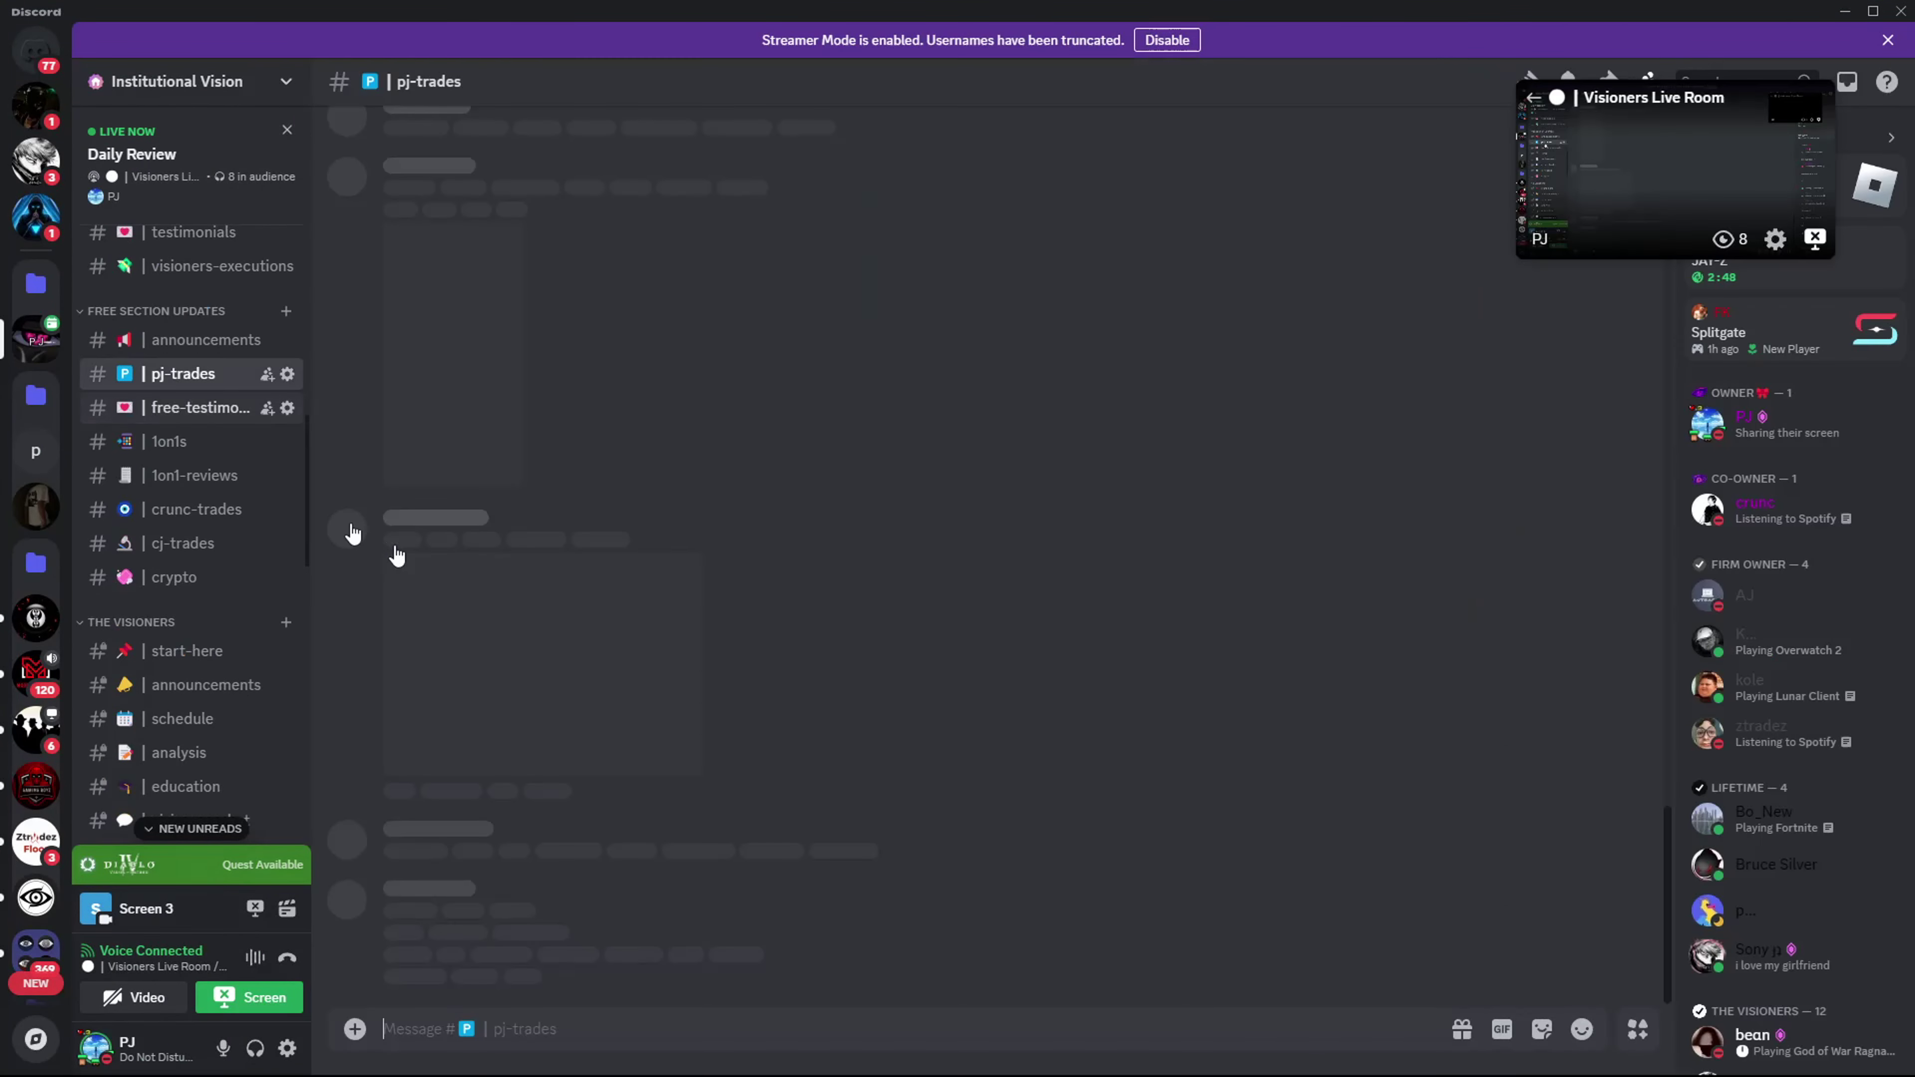
View the enlarged MNQ1! trade chart screenshots attached to the "right at the buzzer" post
click(445, 468)
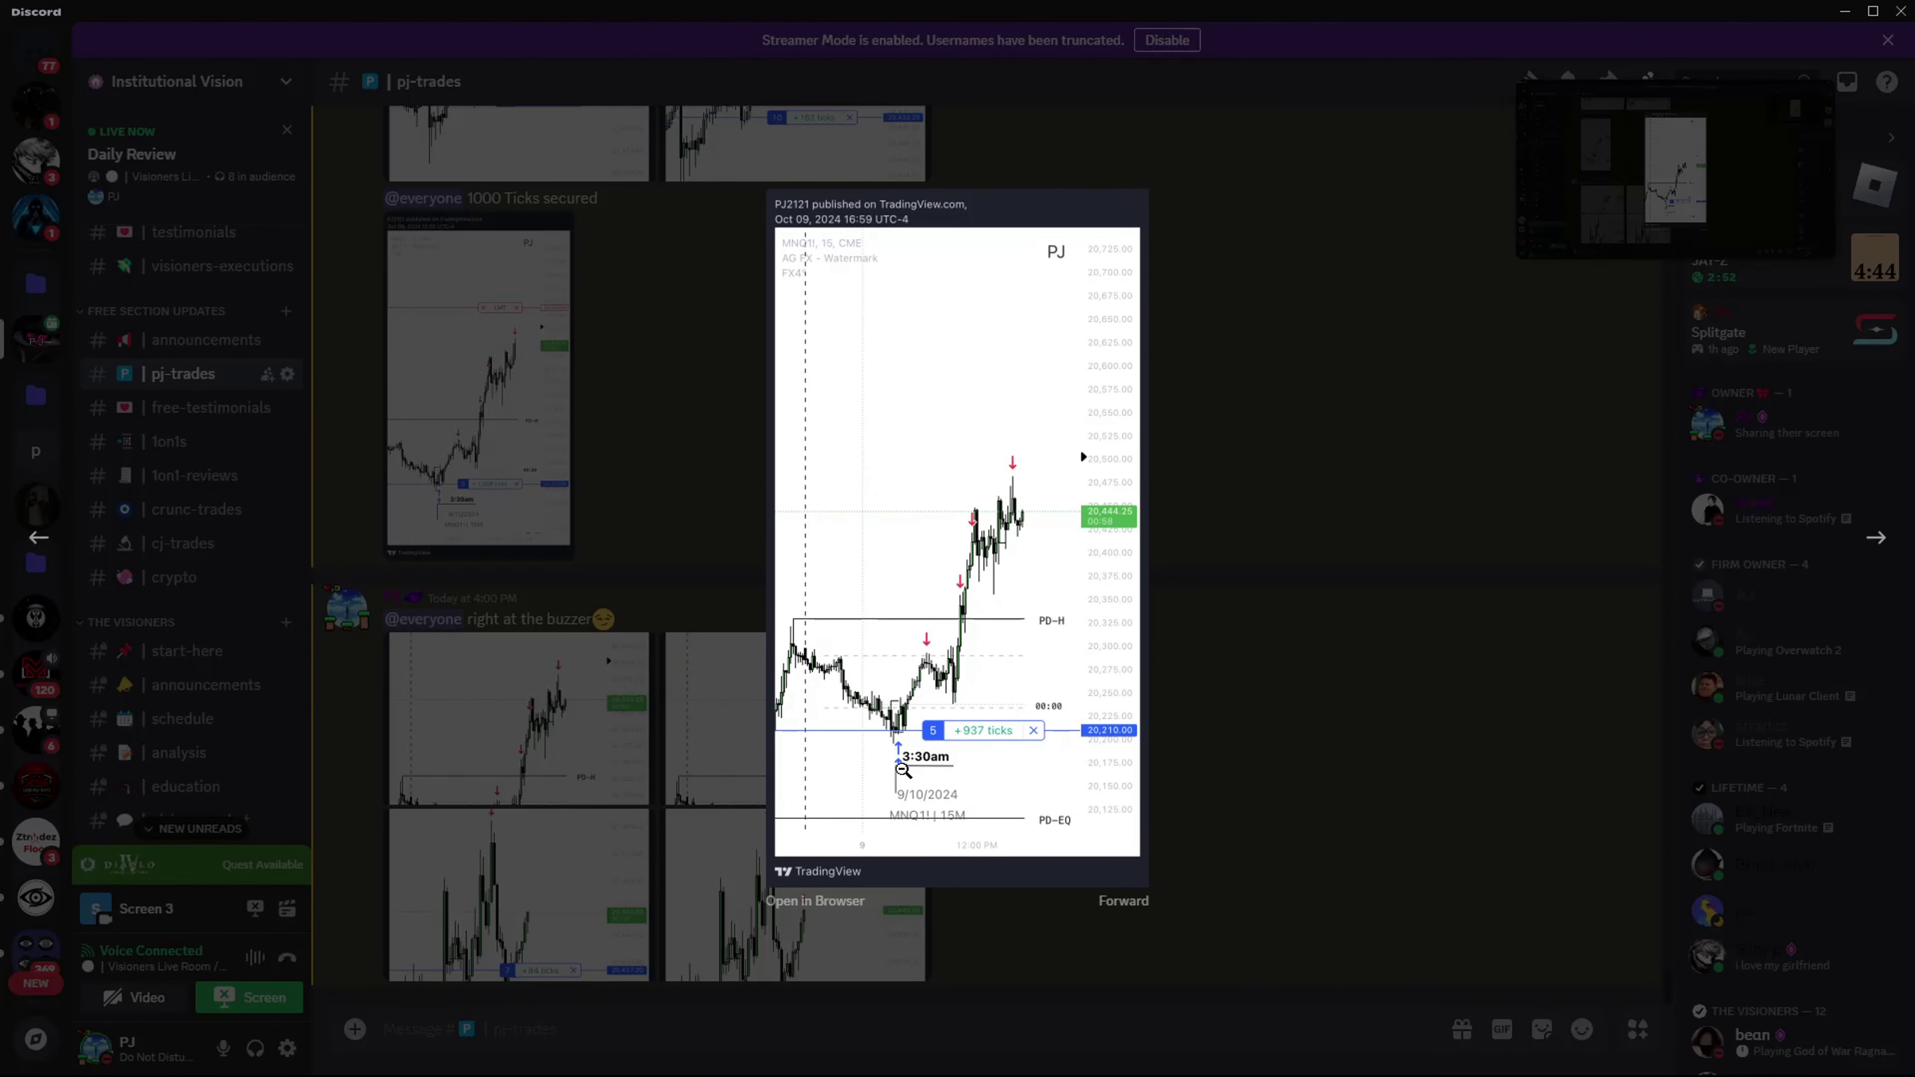
click(1188, 791)
click(897, 725)
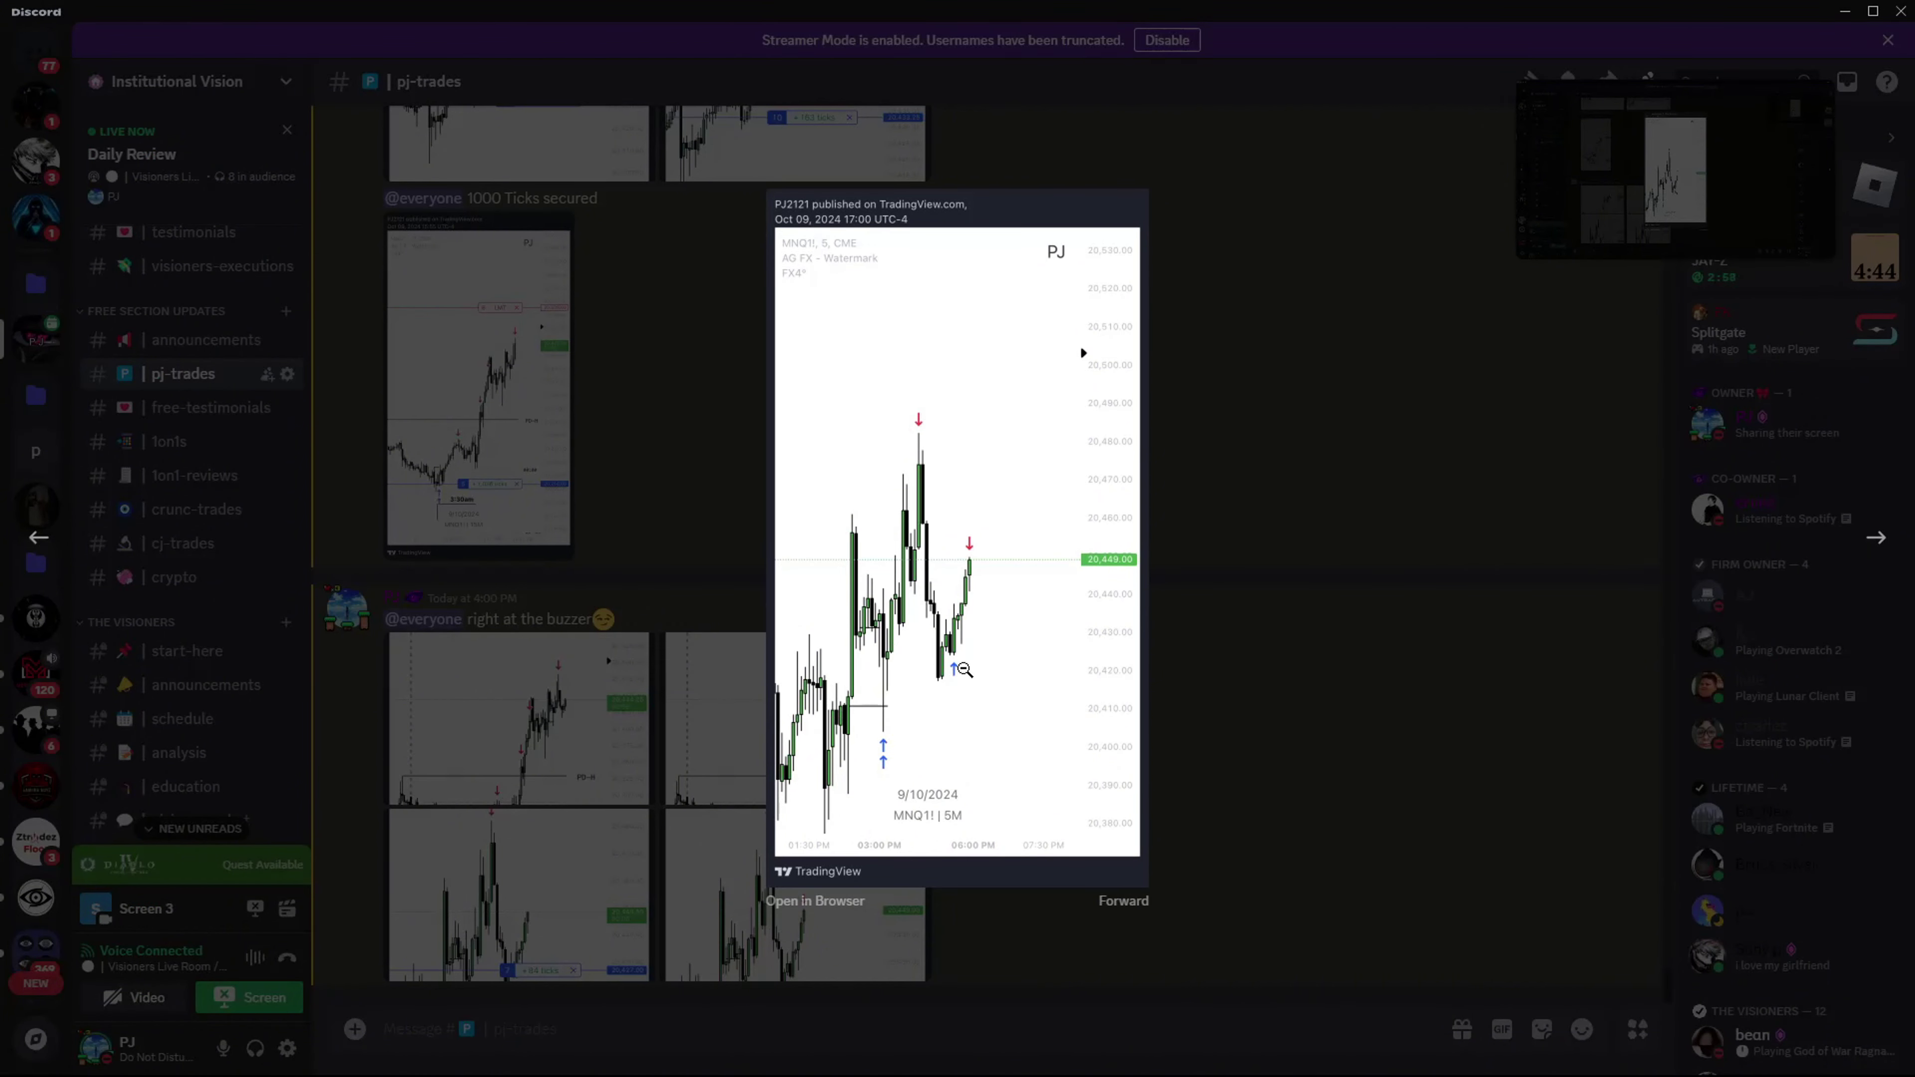
click(1374, 503)
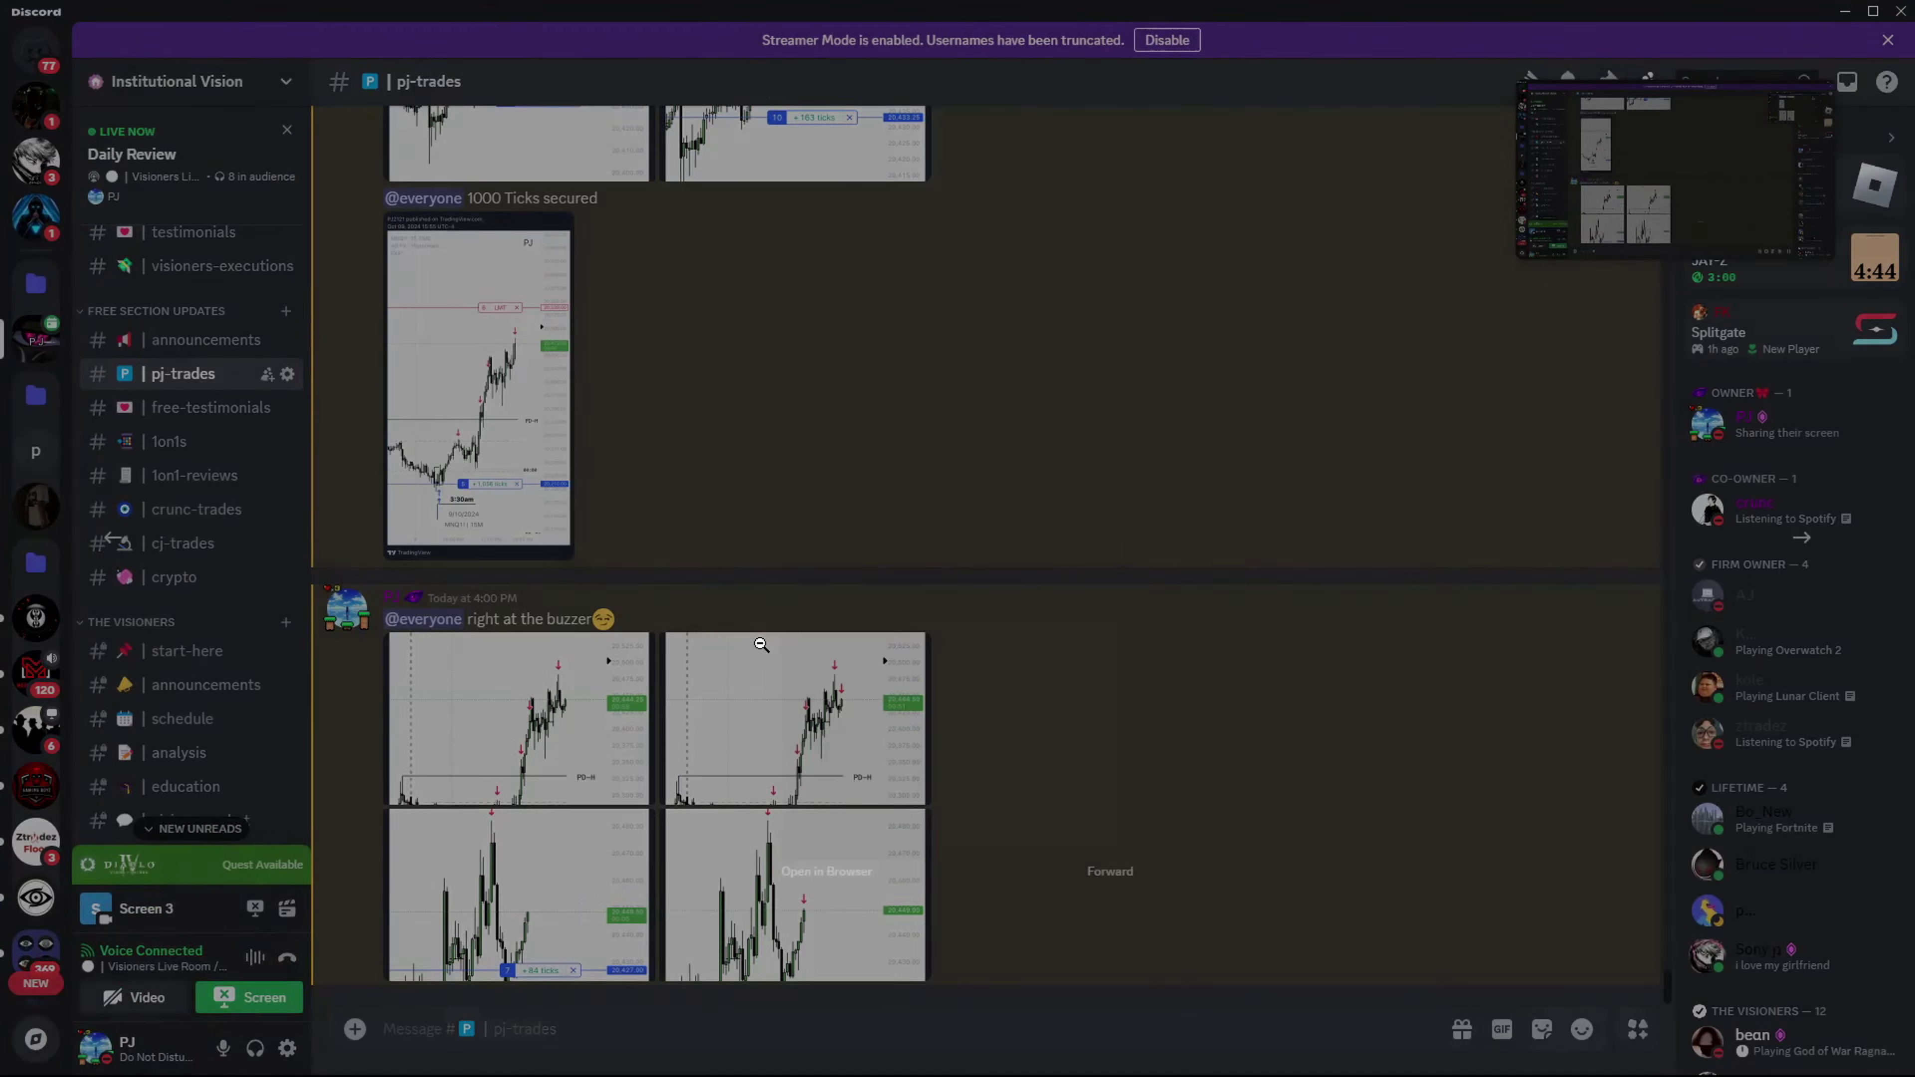
key(Left)
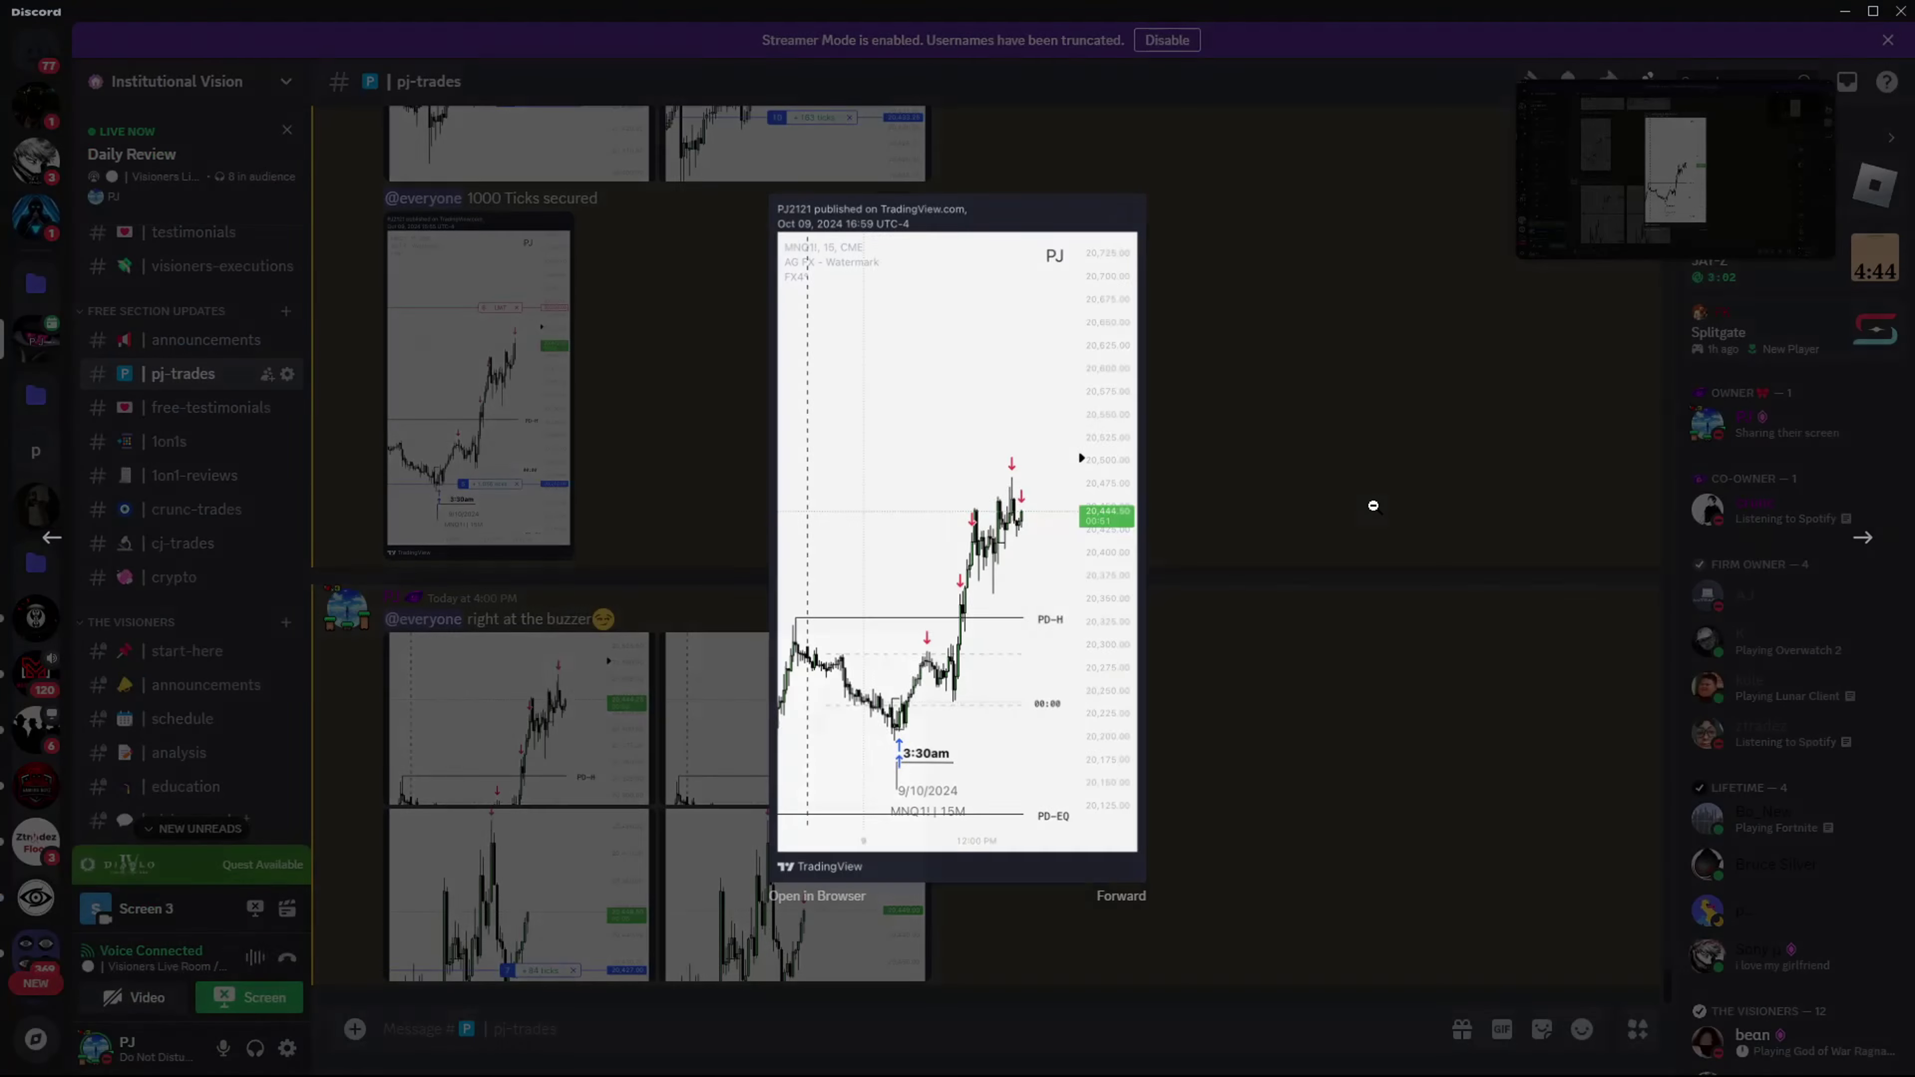
click(1373, 505)
click(548, 852)
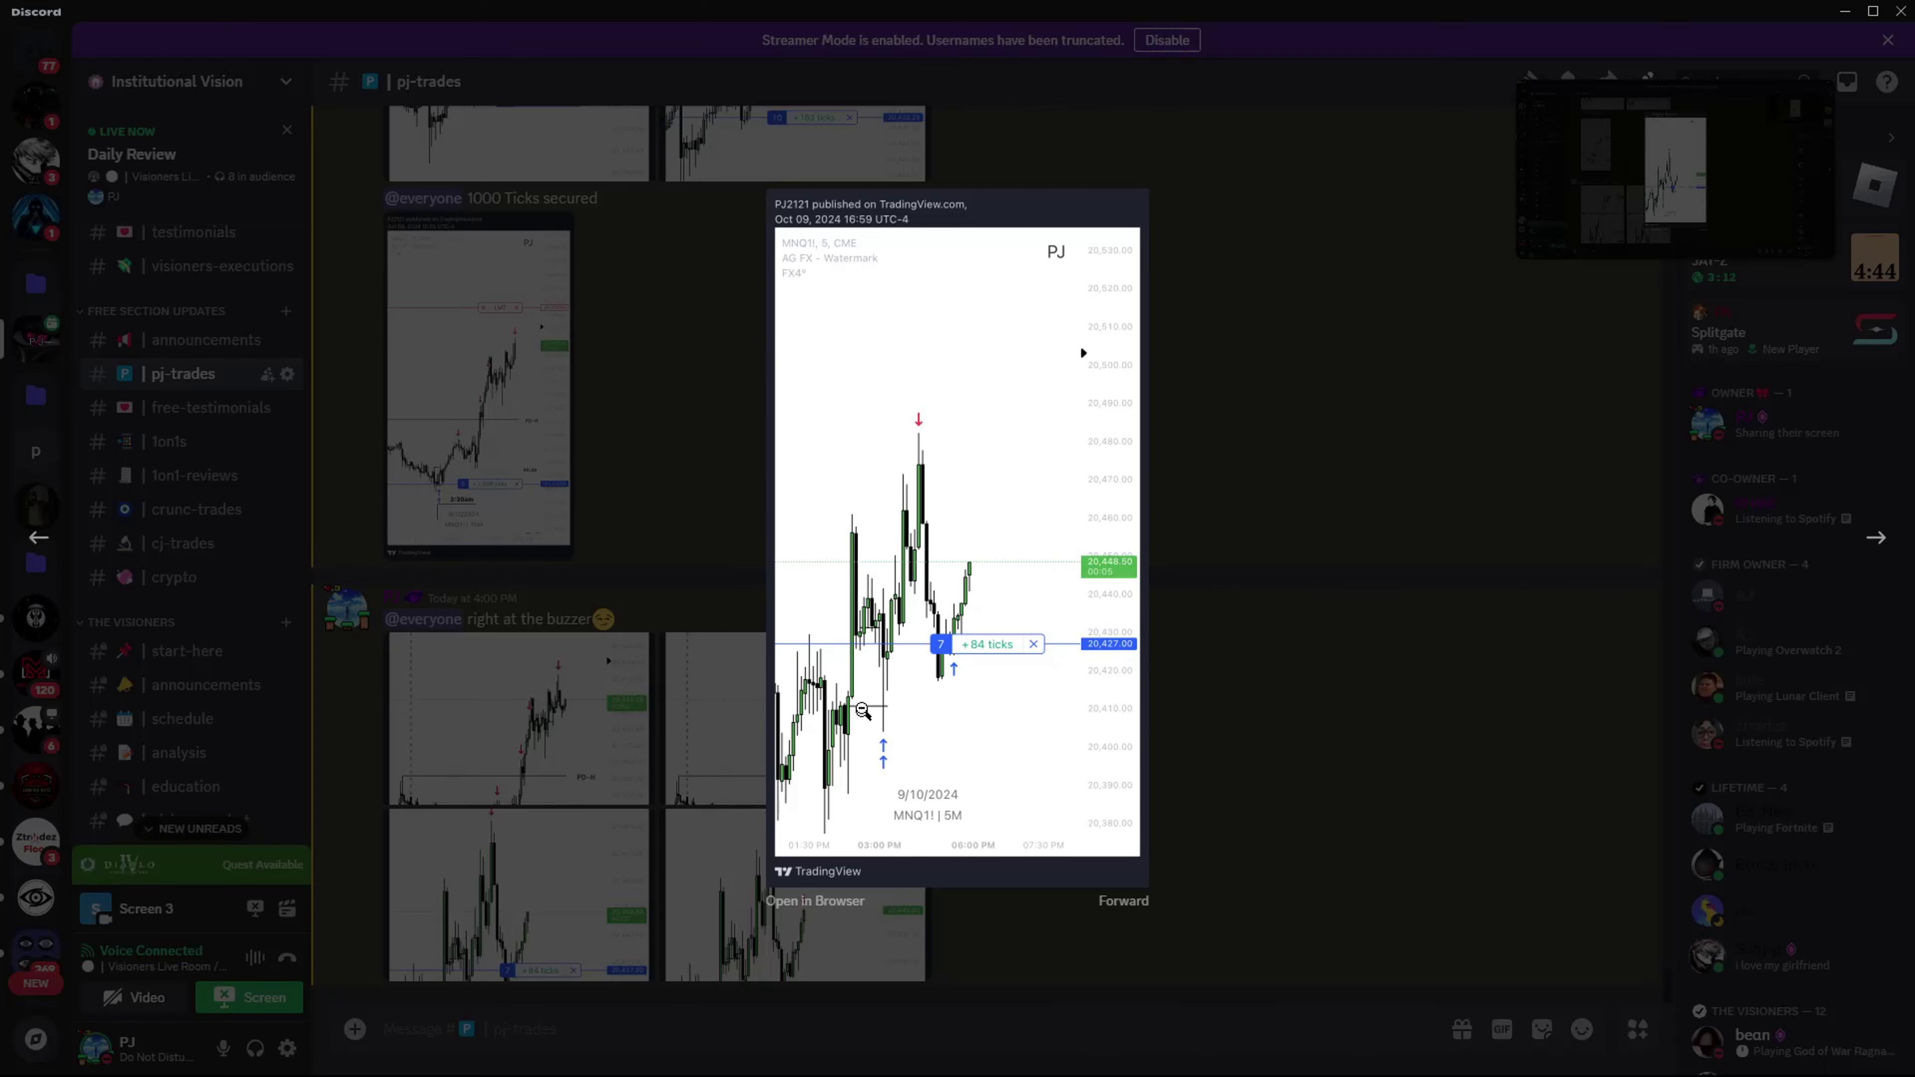
click(1278, 353)
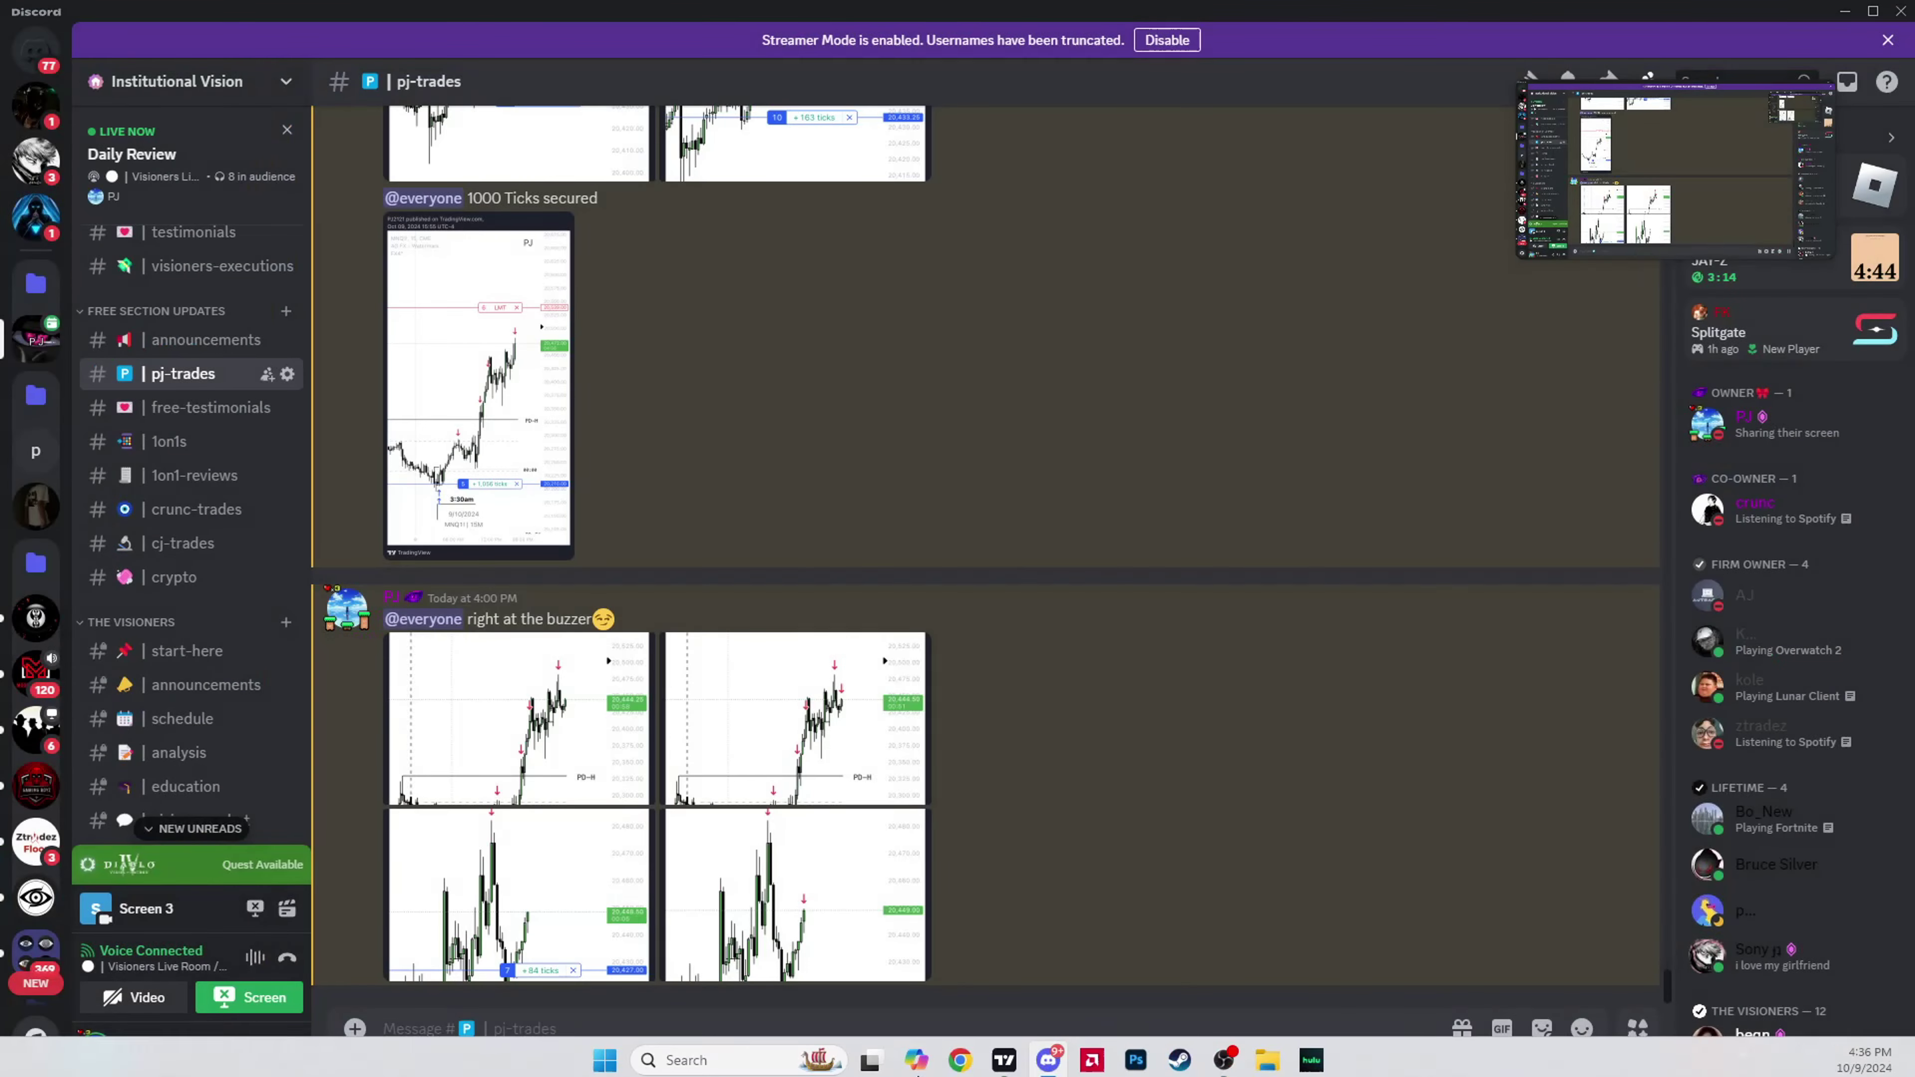
Switch to the MNQ1! chart window in TradingView and set the chart to the 15-minute timeframe
mouse_move(1001, 1056)
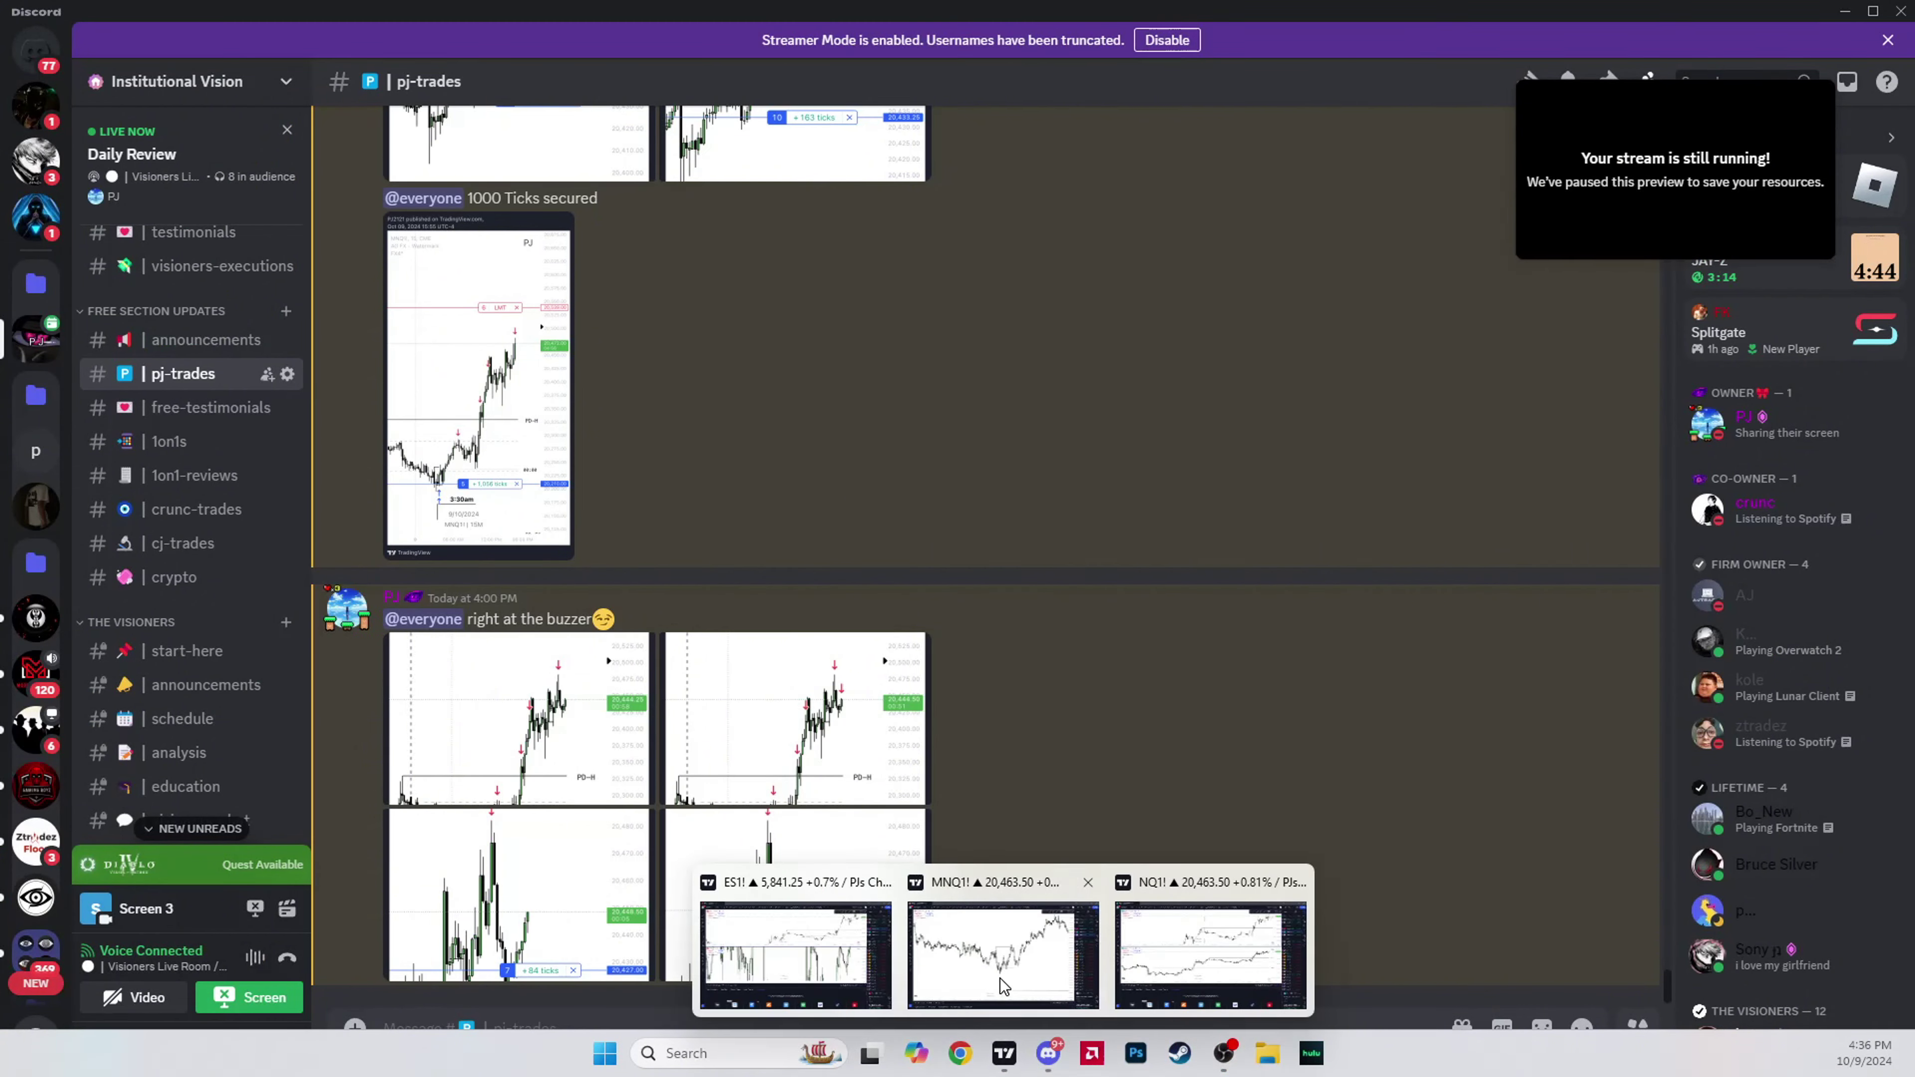
click(1026, 939)
scroll(357, 378, right, 10)
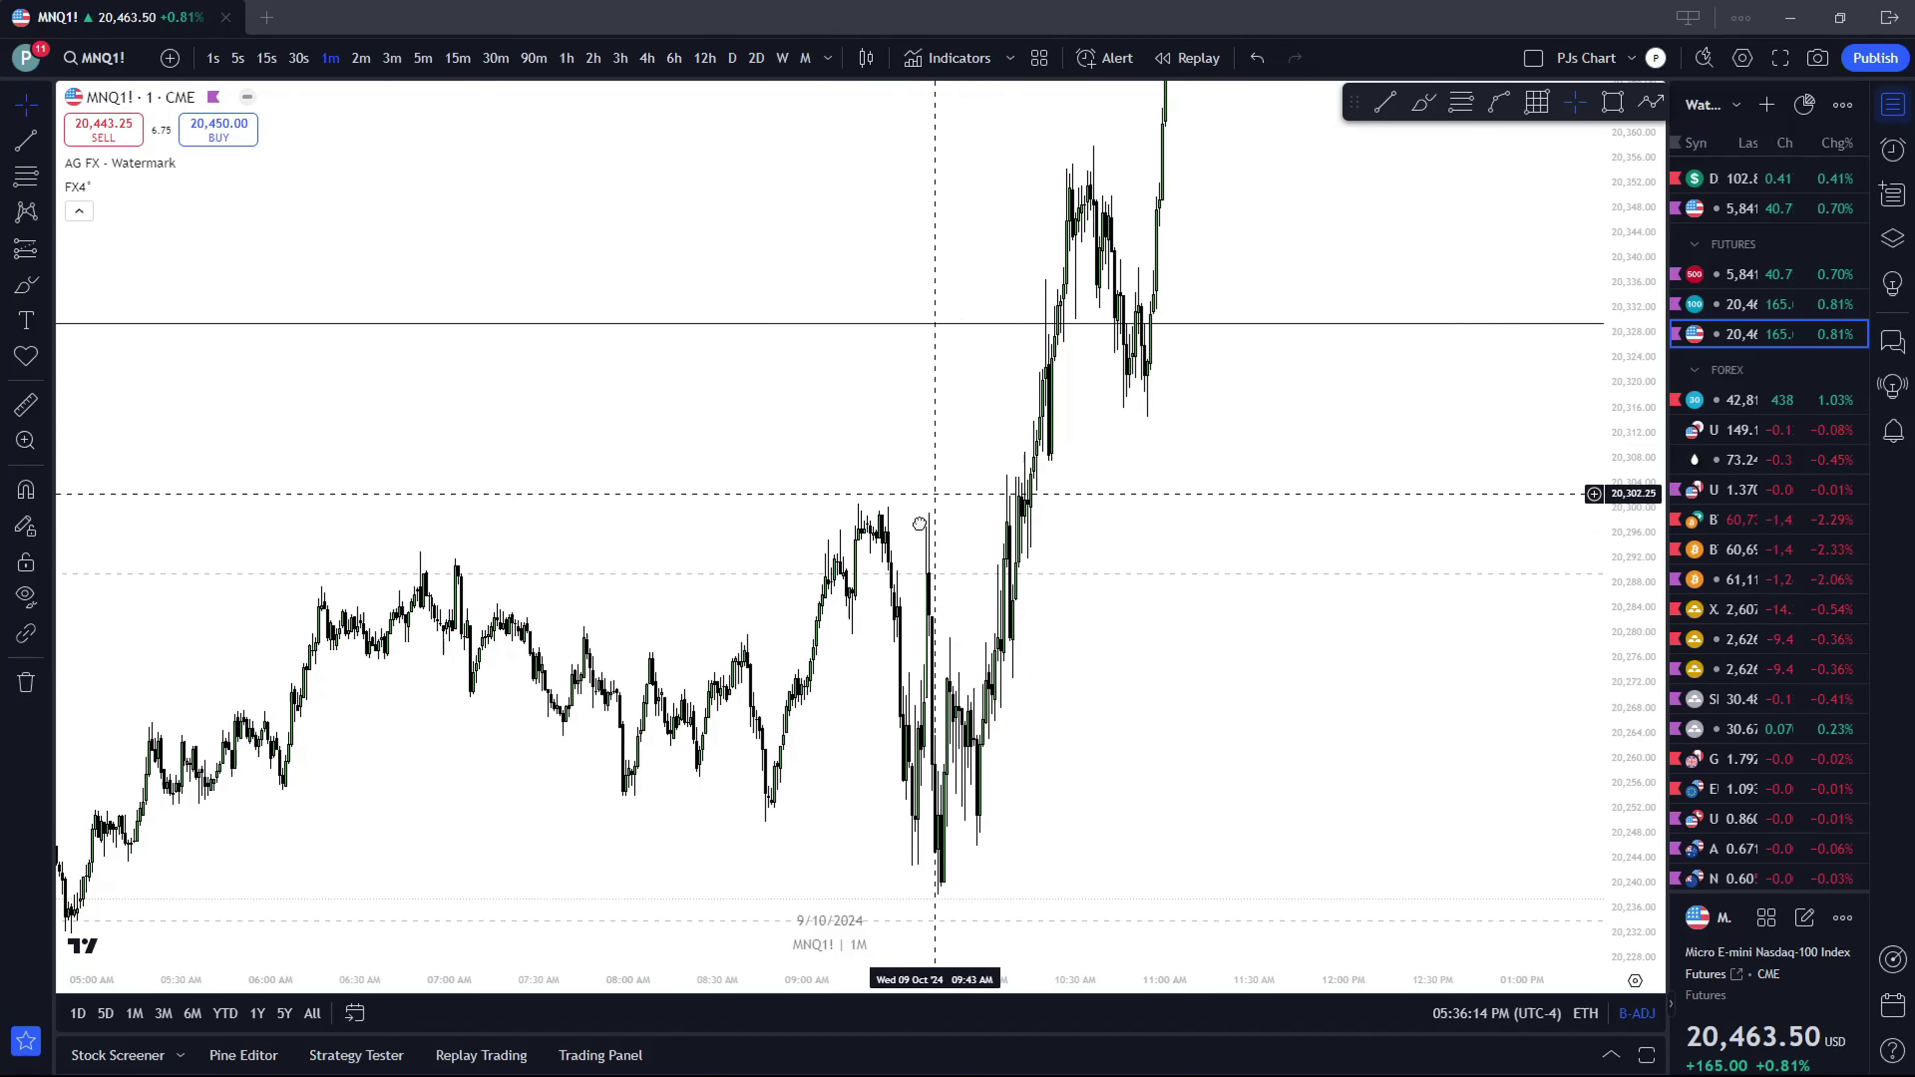
drag(937, 523, 966, 354)
click(461, 66)
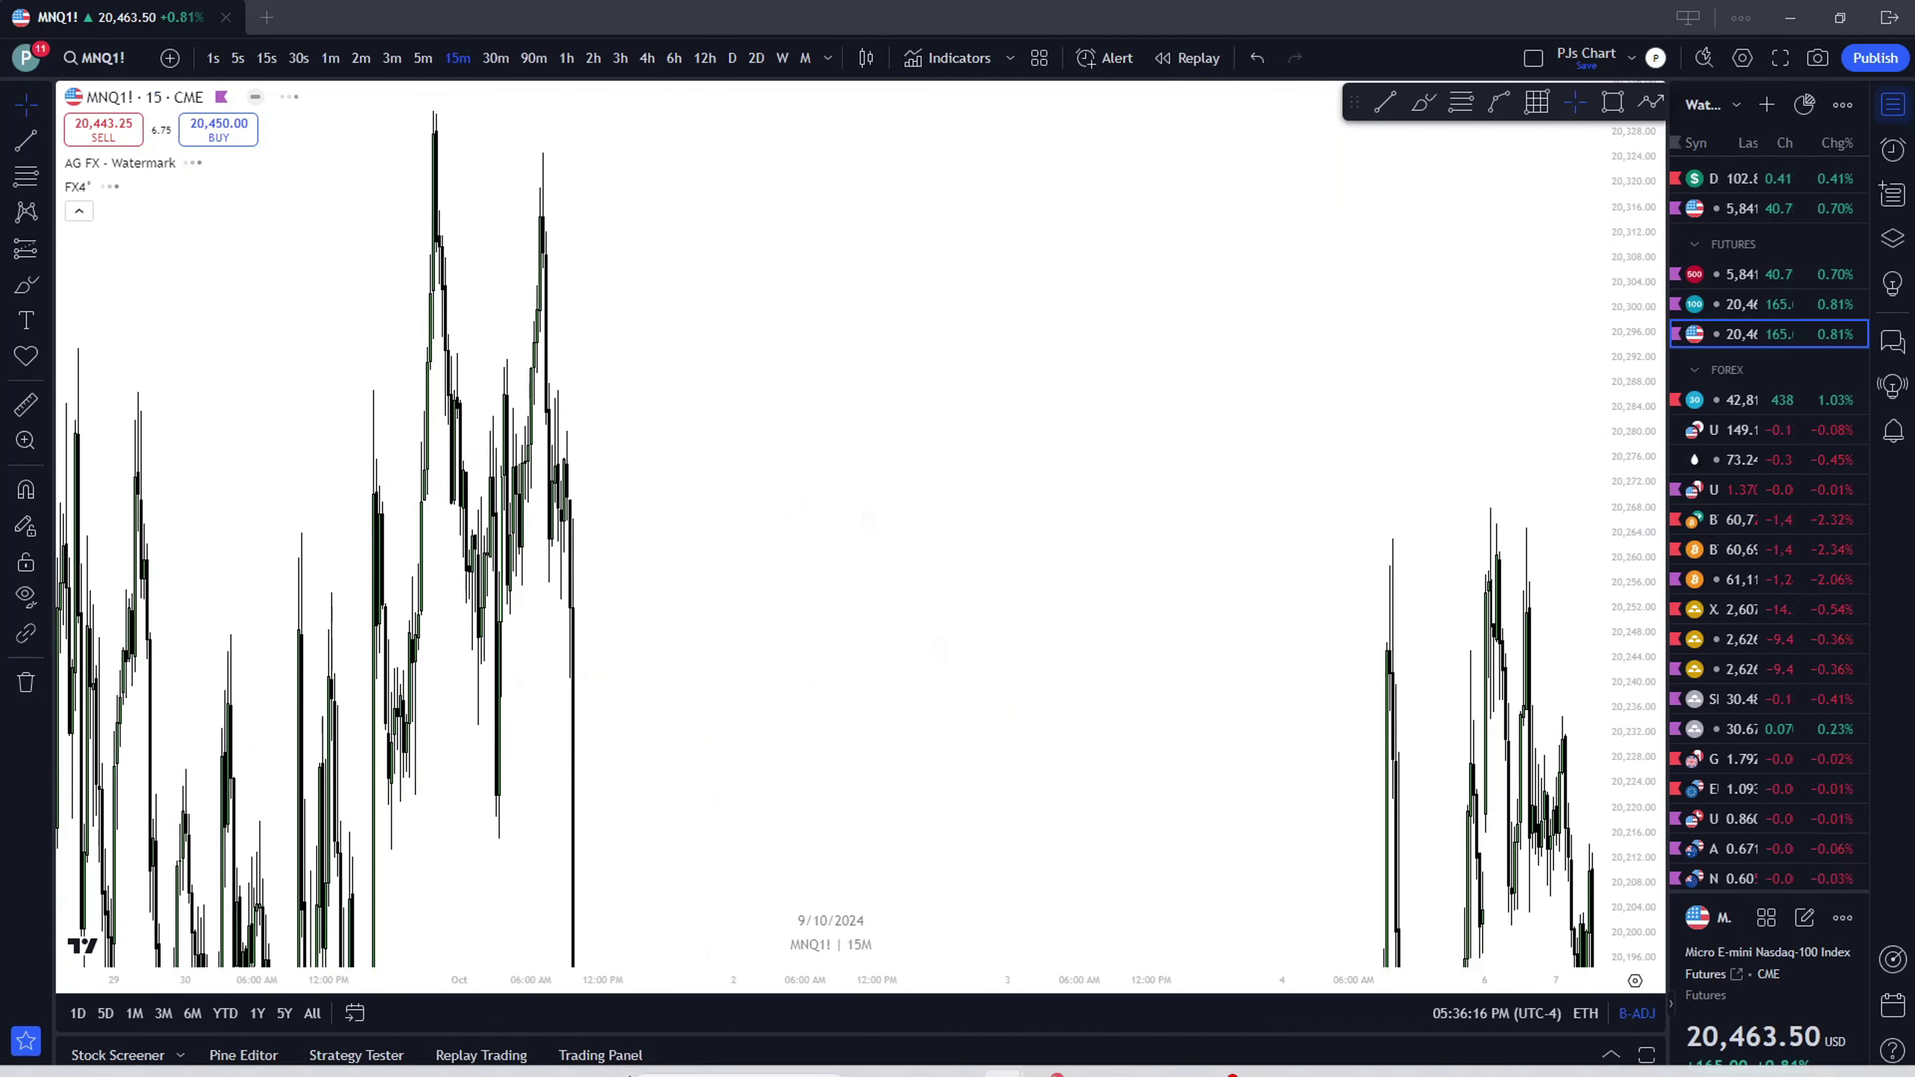
Switch to Discord, move its window aside and return to the MNQ1! chart in TradingView
mouse_move(959, 1055)
click(1047, 1055)
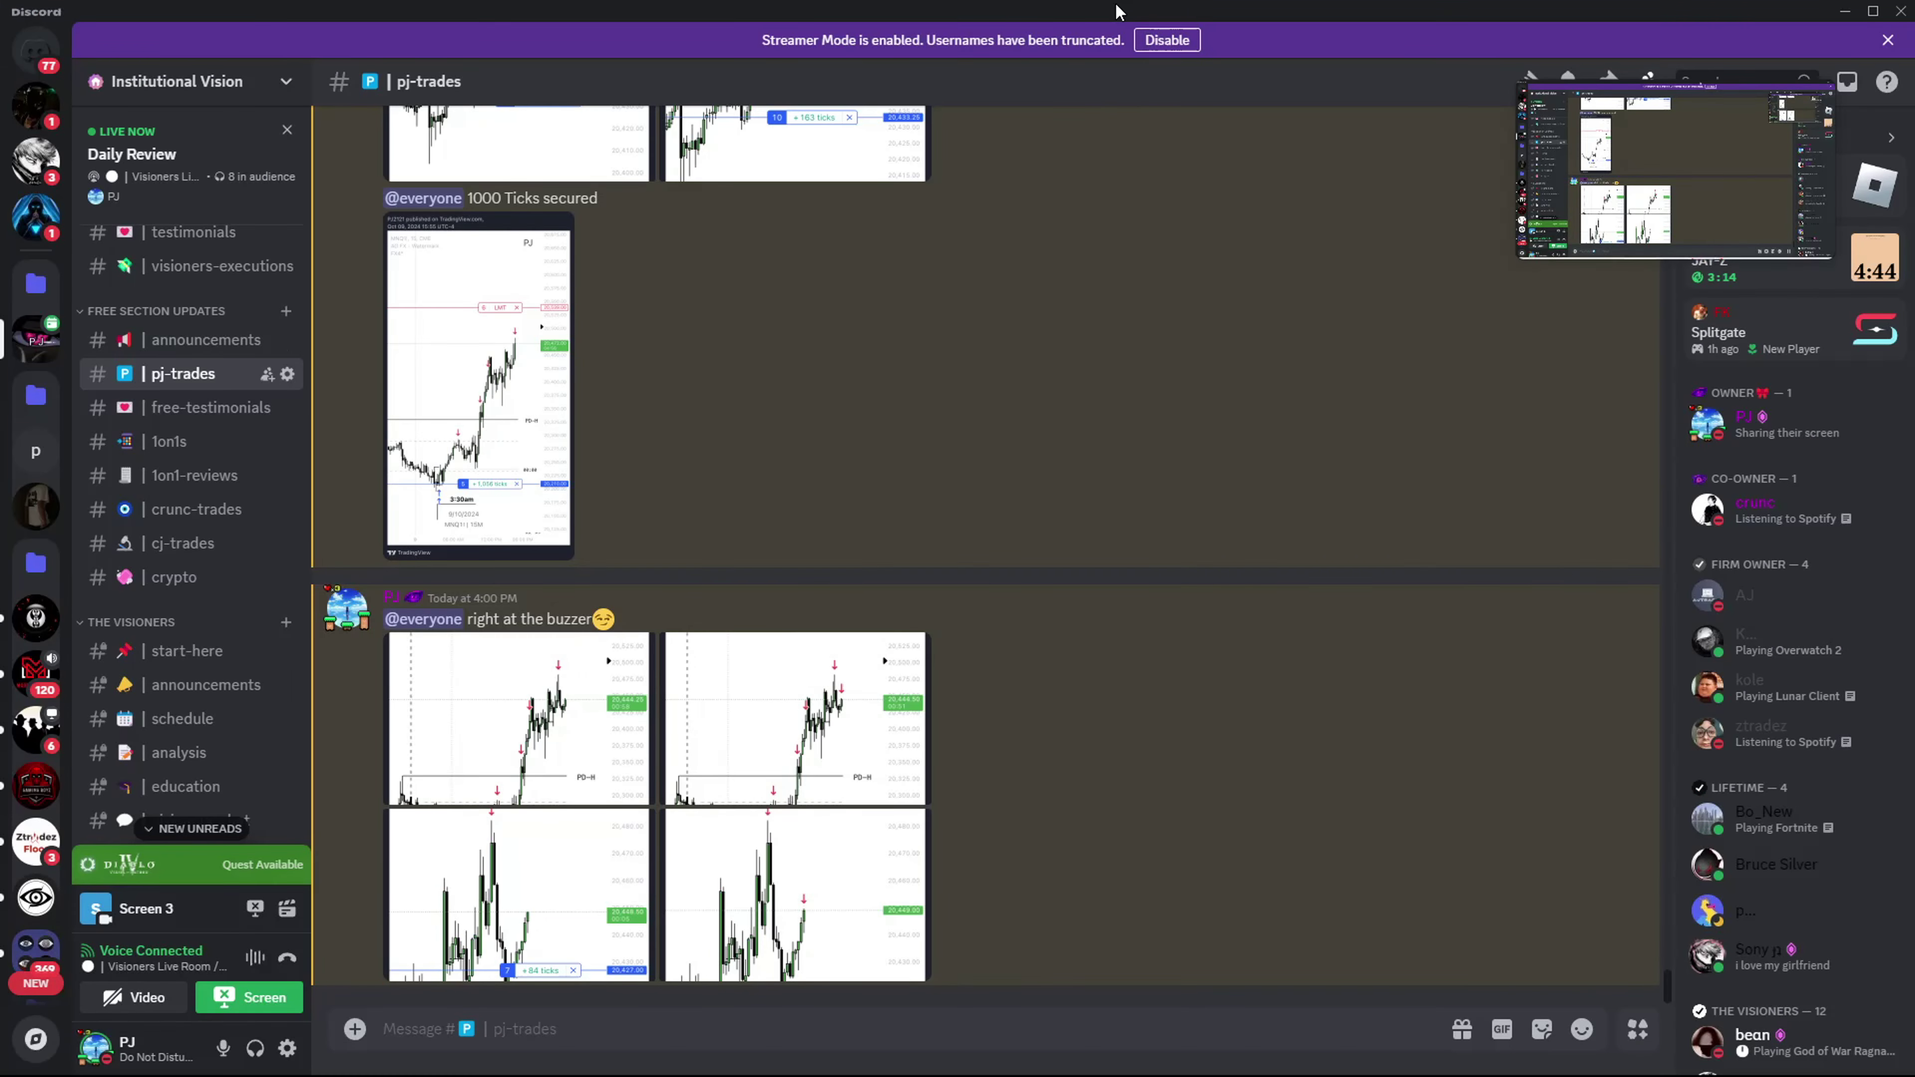
drag(1120, 9, 113, 73)
key(alt+Tab)
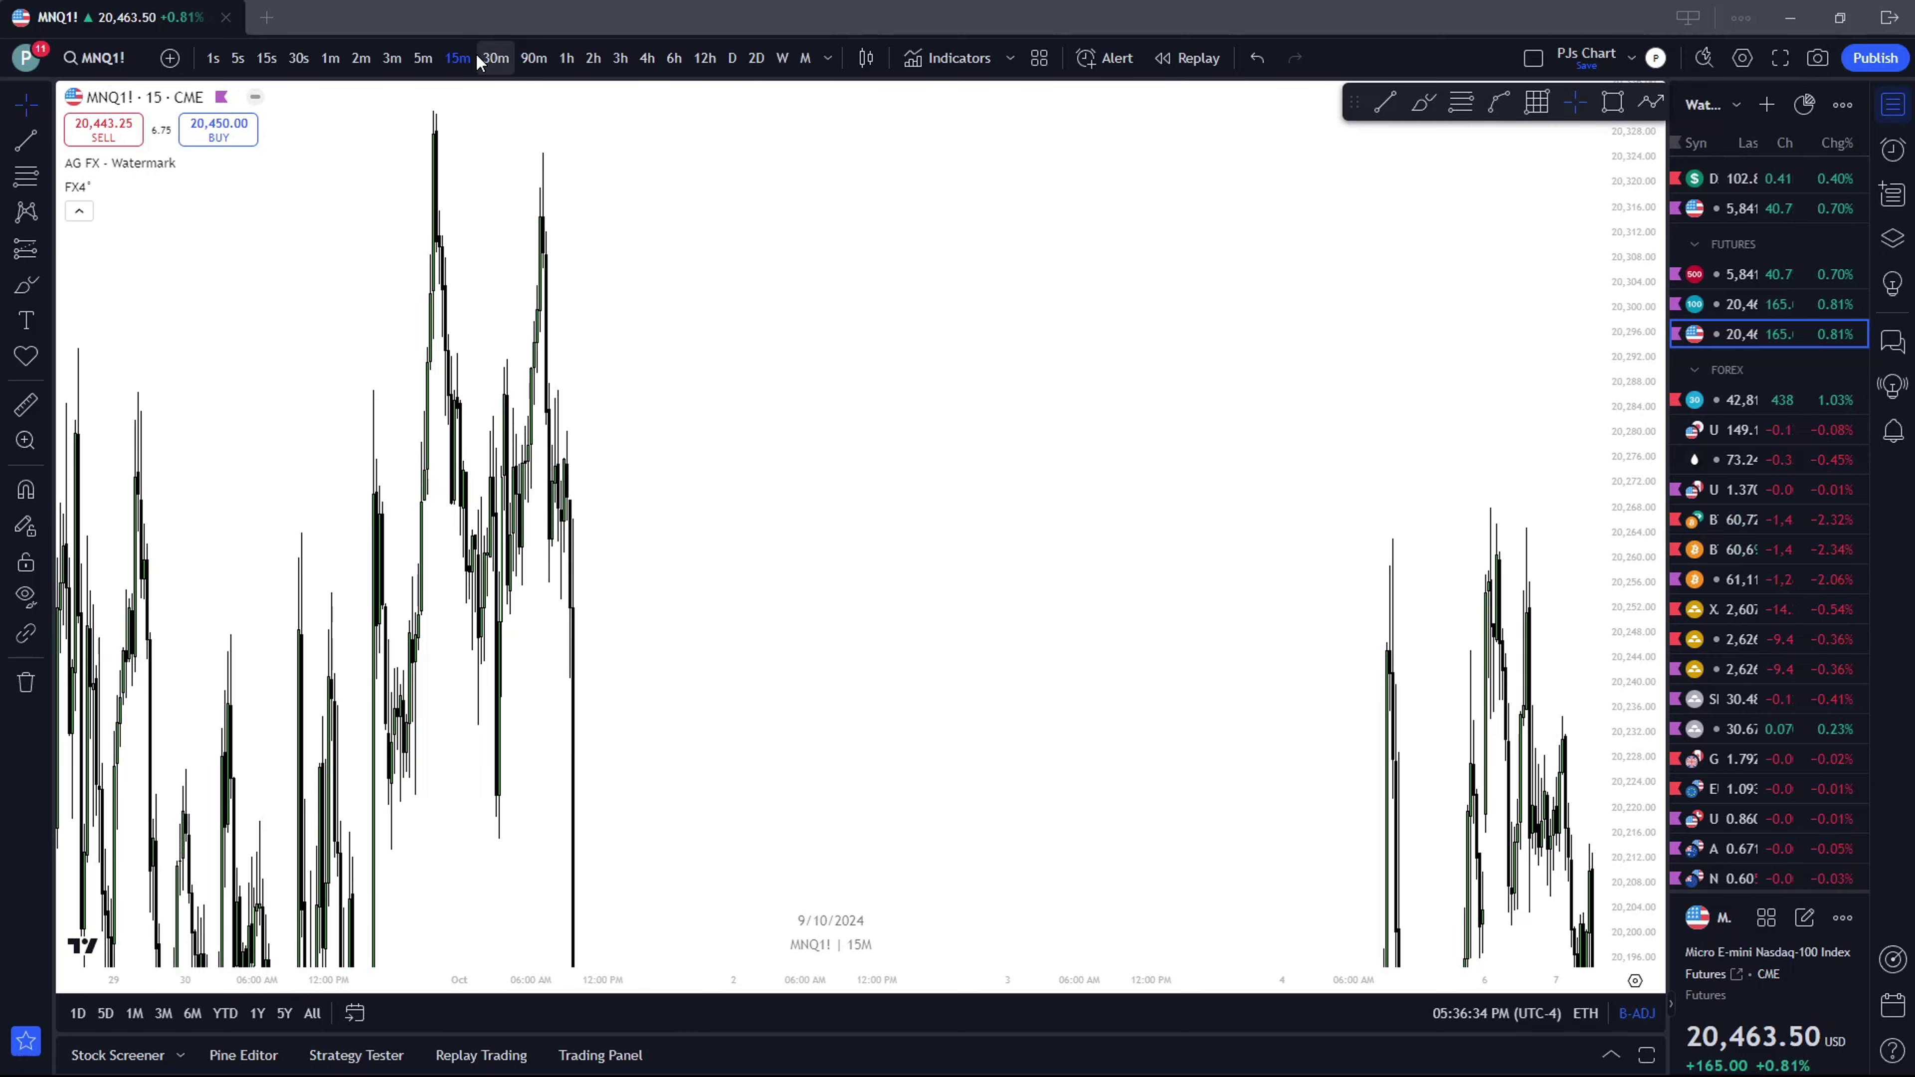
Change the MNQ1! chart to the 4-hour timeframe and examine the price swings around the PD-H, PD-EQ and PD-L levels
drag(1614, 315, 1026, 663)
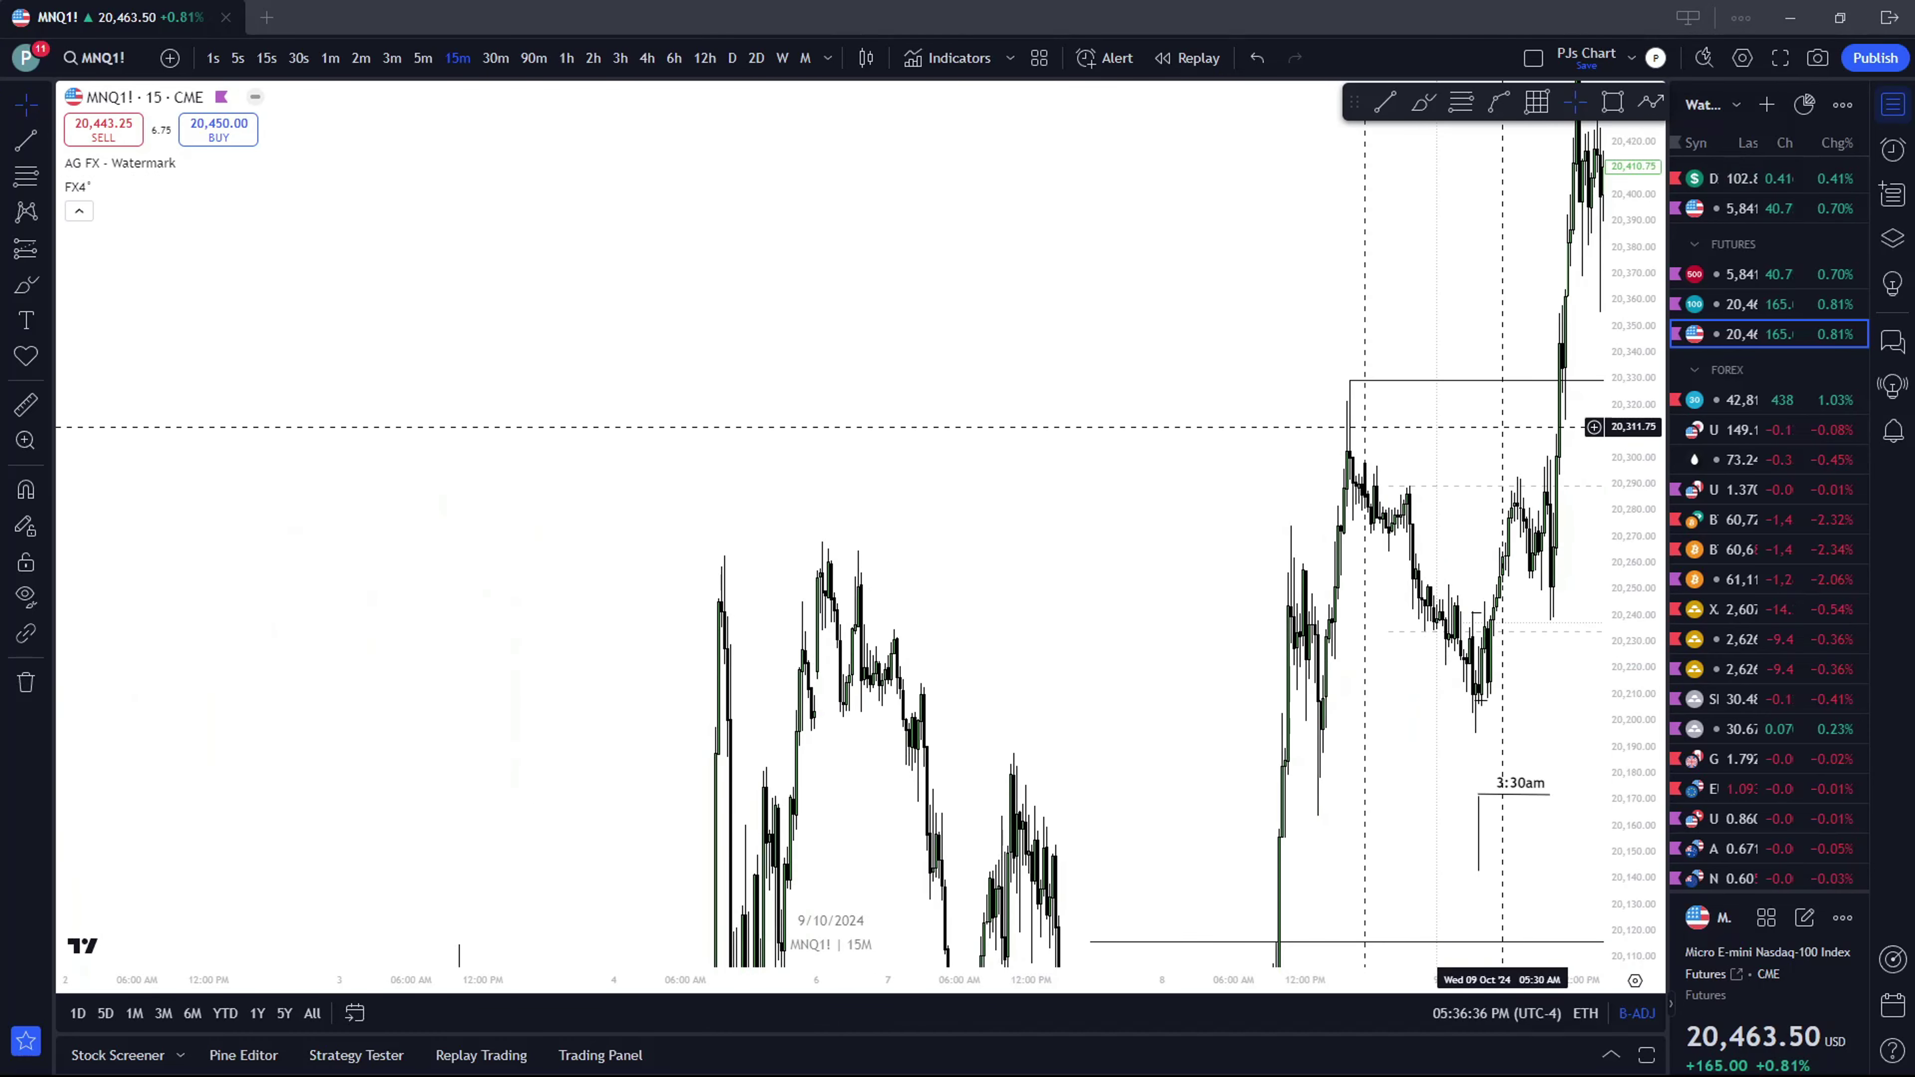
drag(1626, 368, 1625, 452)
drag(1278, 530, 961, 530)
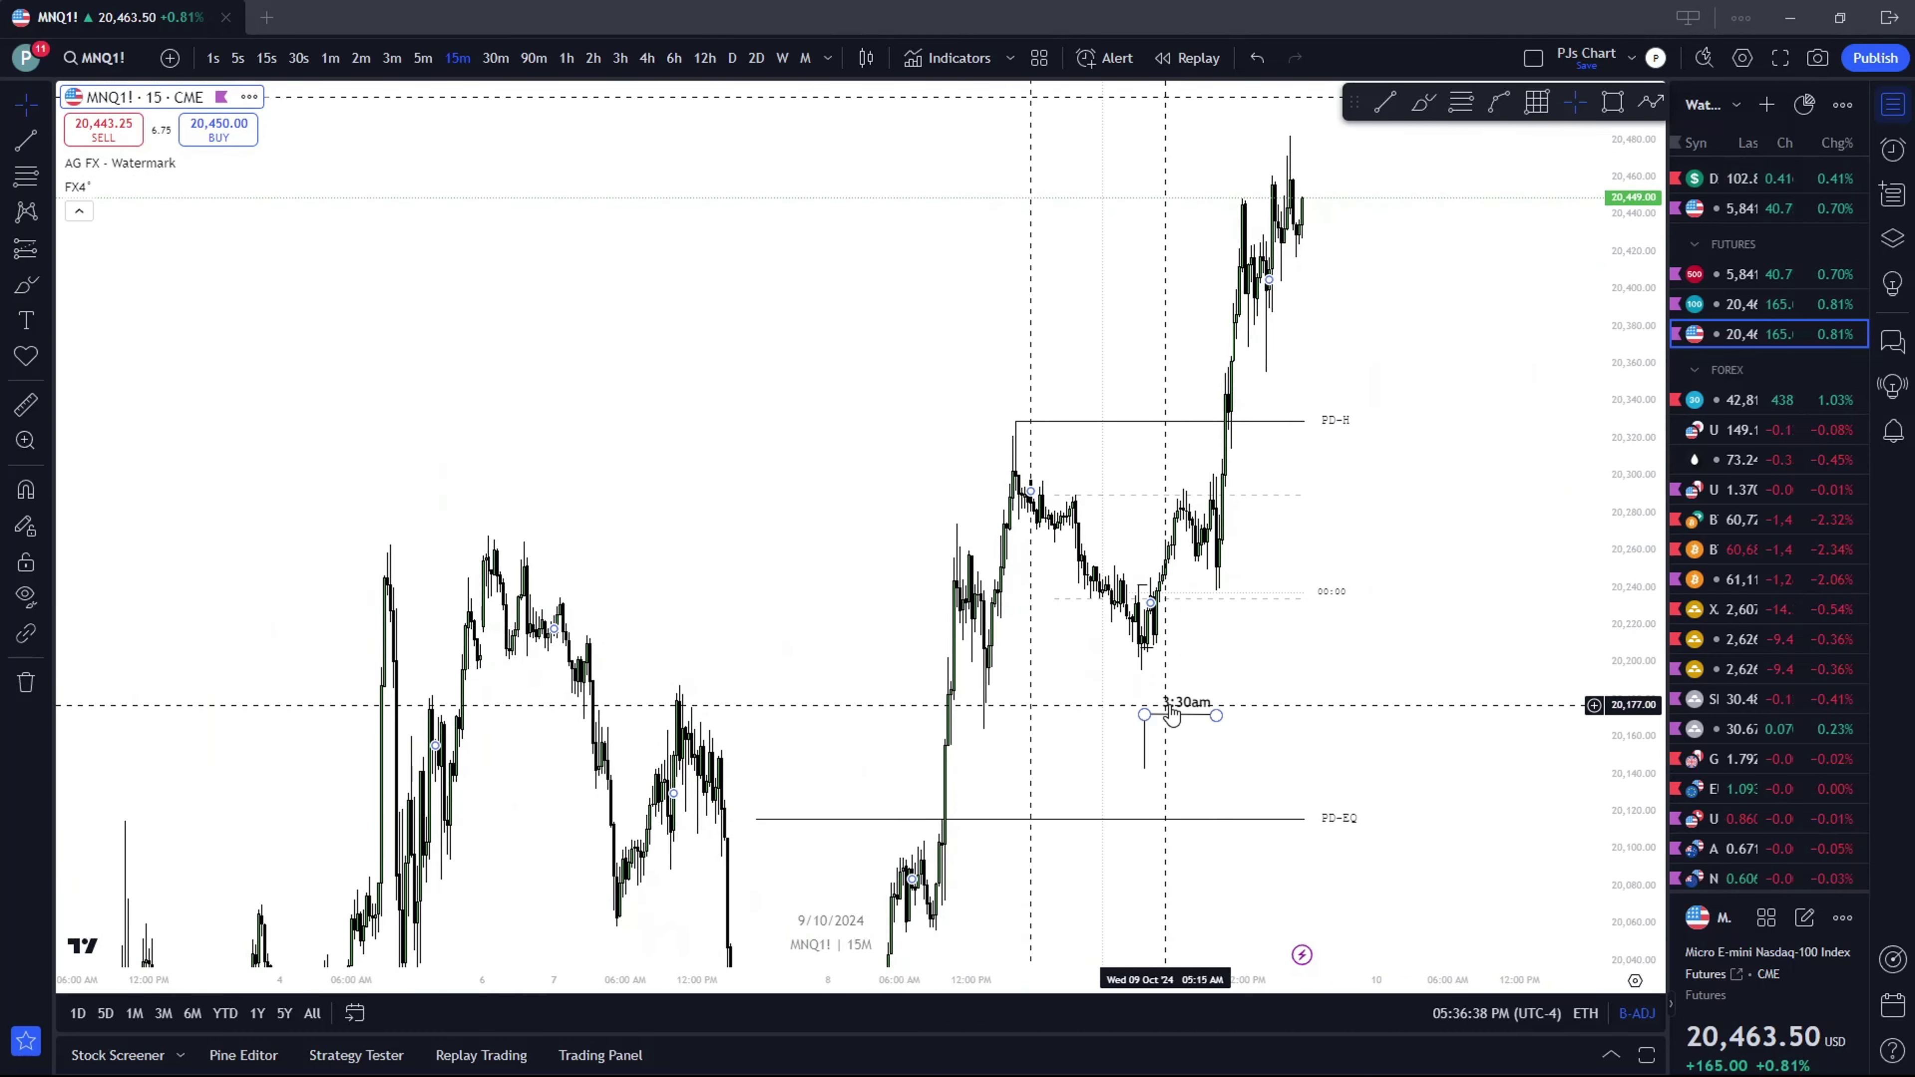
drag(1177, 720, 978, 710)
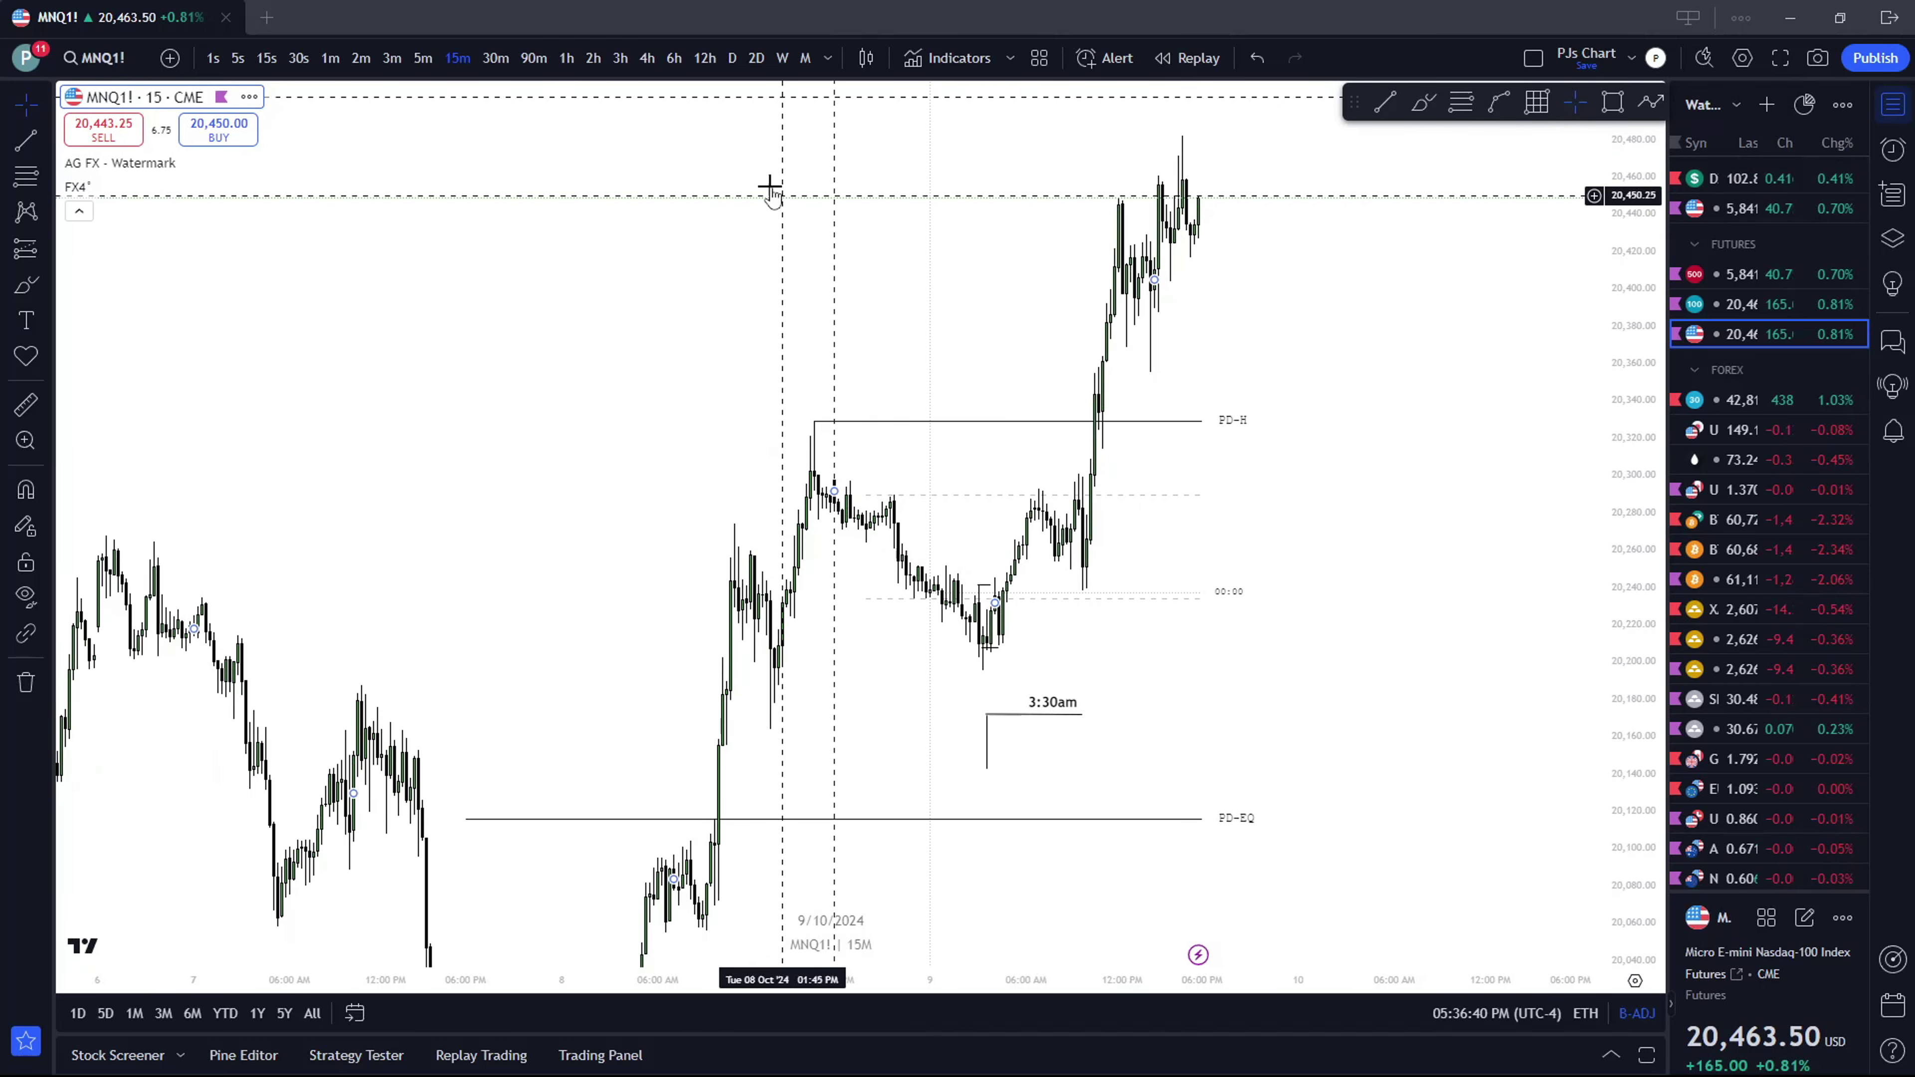
click(656, 63)
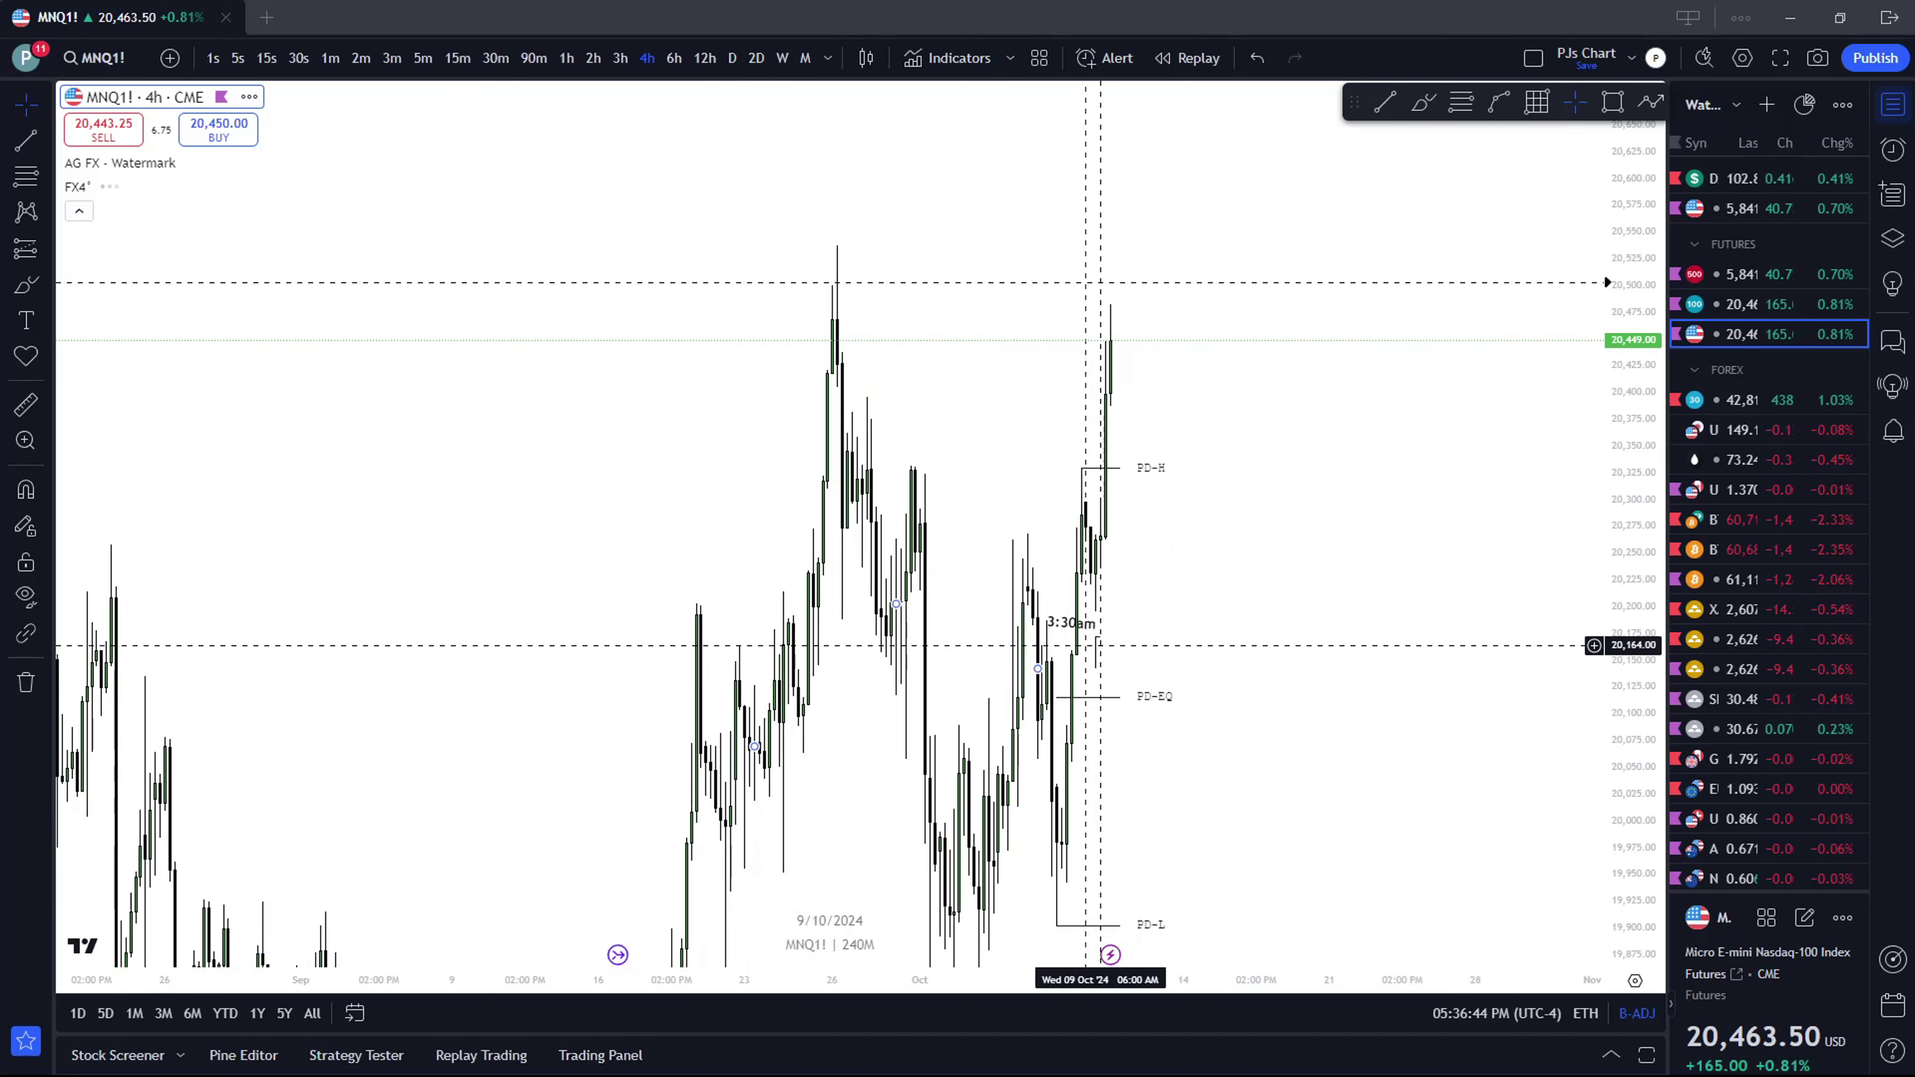
click(1095, 653)
click(1126, 631)
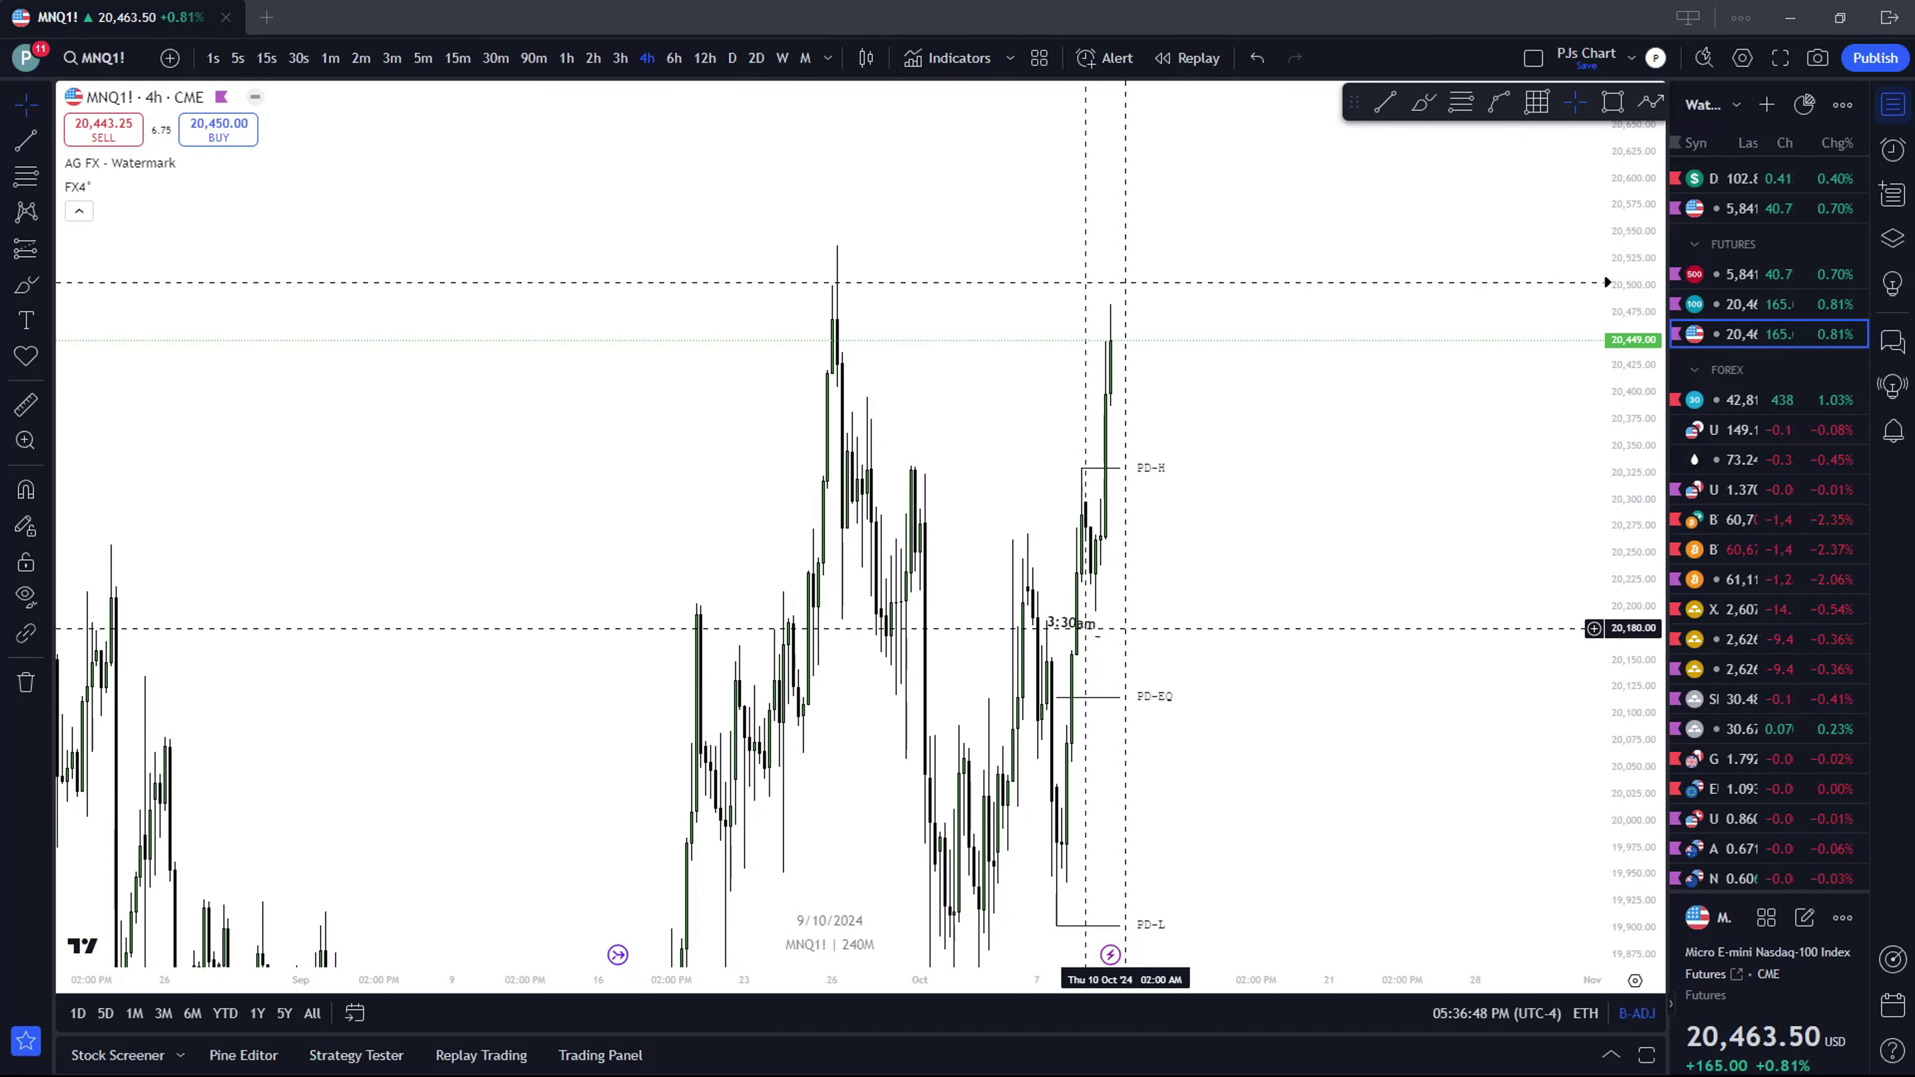
drag(1124, 569, 981, 483)
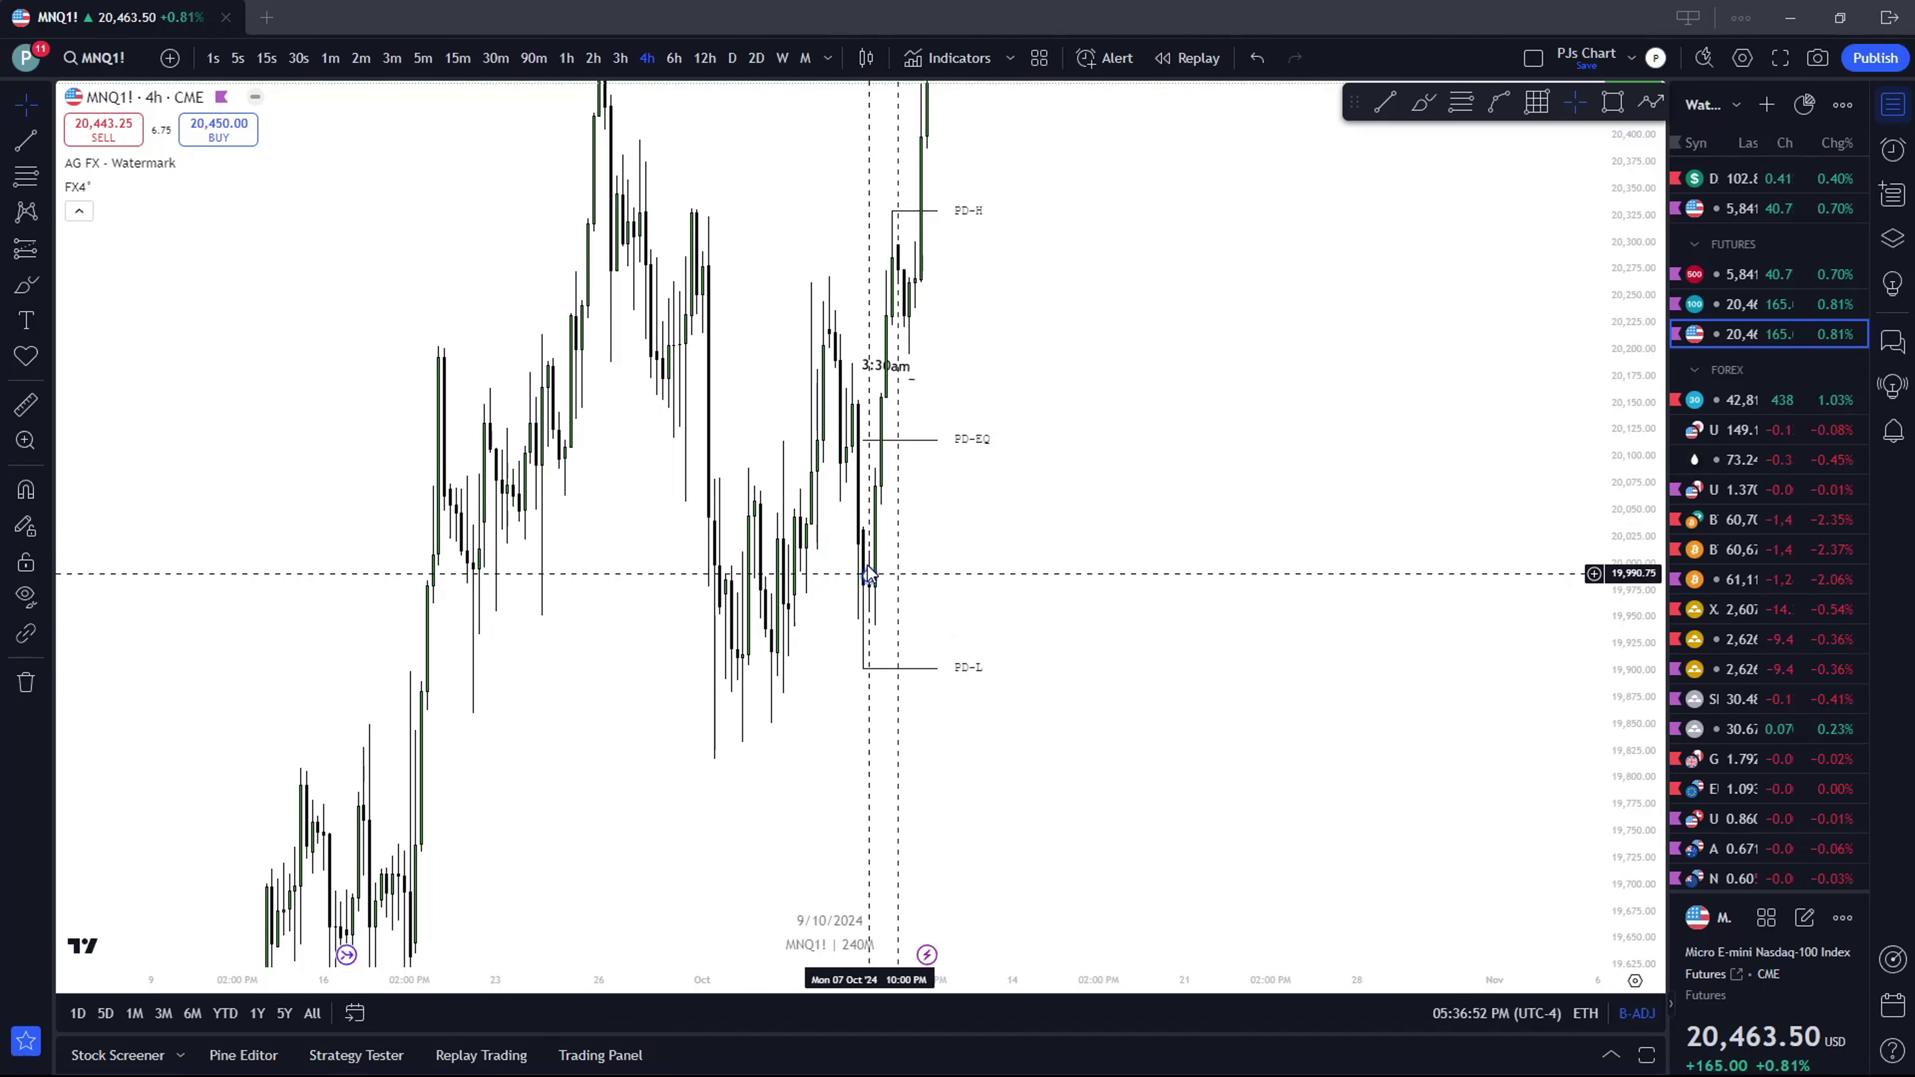
drag(817, 294, 926, 510)
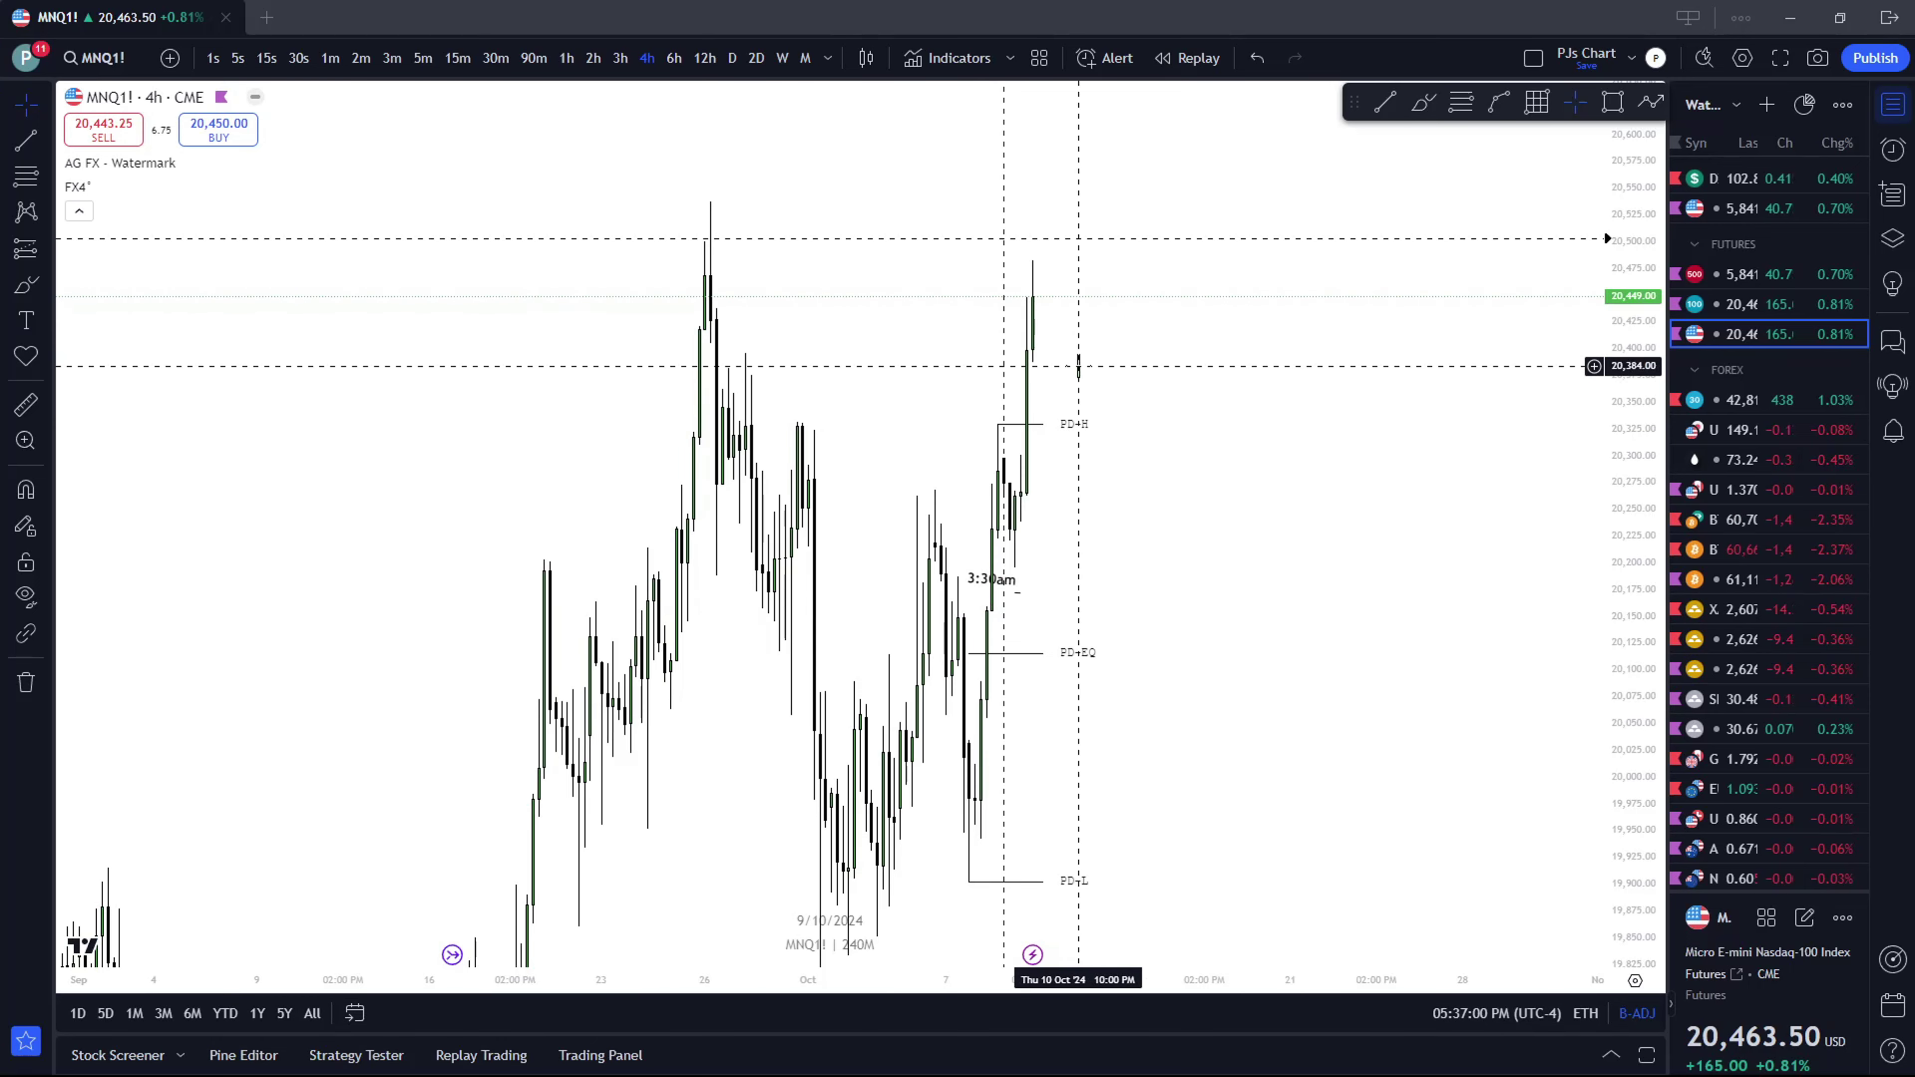
scroll(1603, 229, up, 2)
drag(1634, 415, 1634, 513)
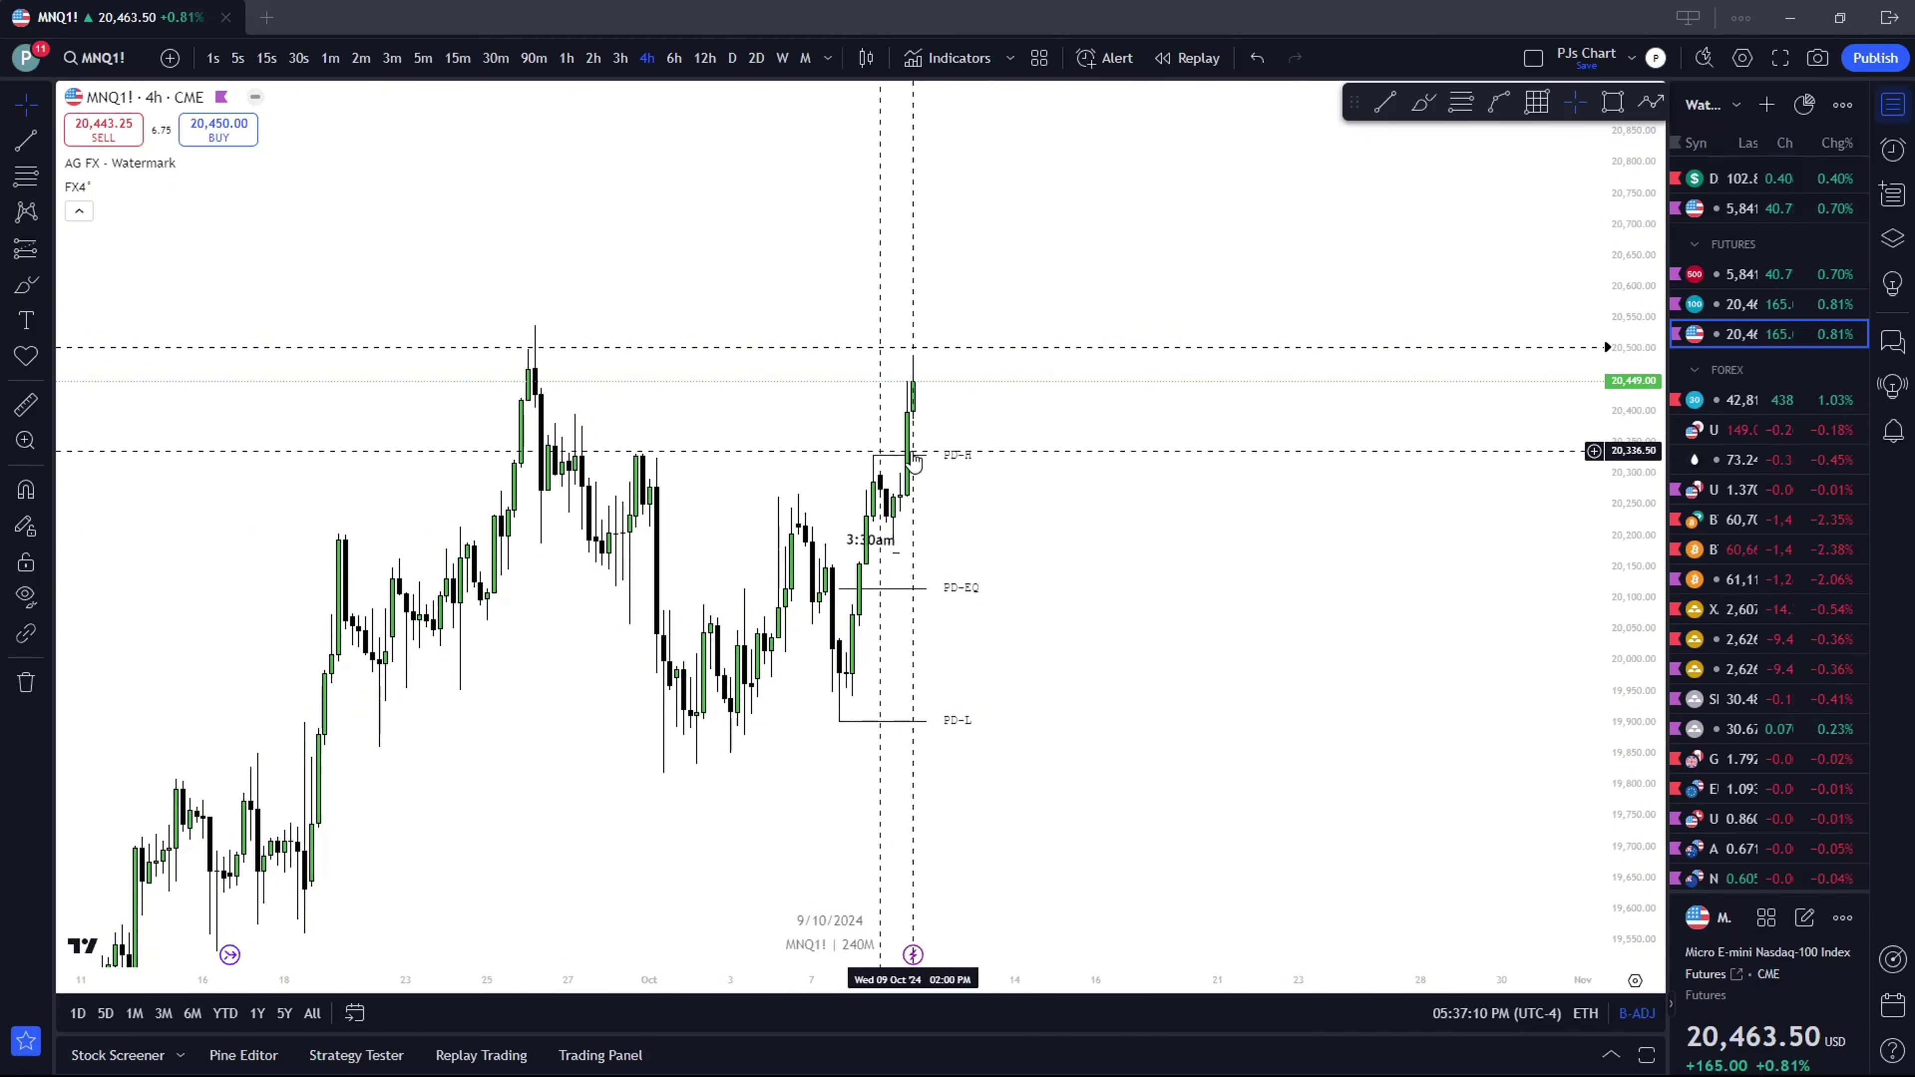
Draw a descending trend line across the late-September highs and a horizontal line at about 20,416 from the September peak to the latest candle
key(alt+t)
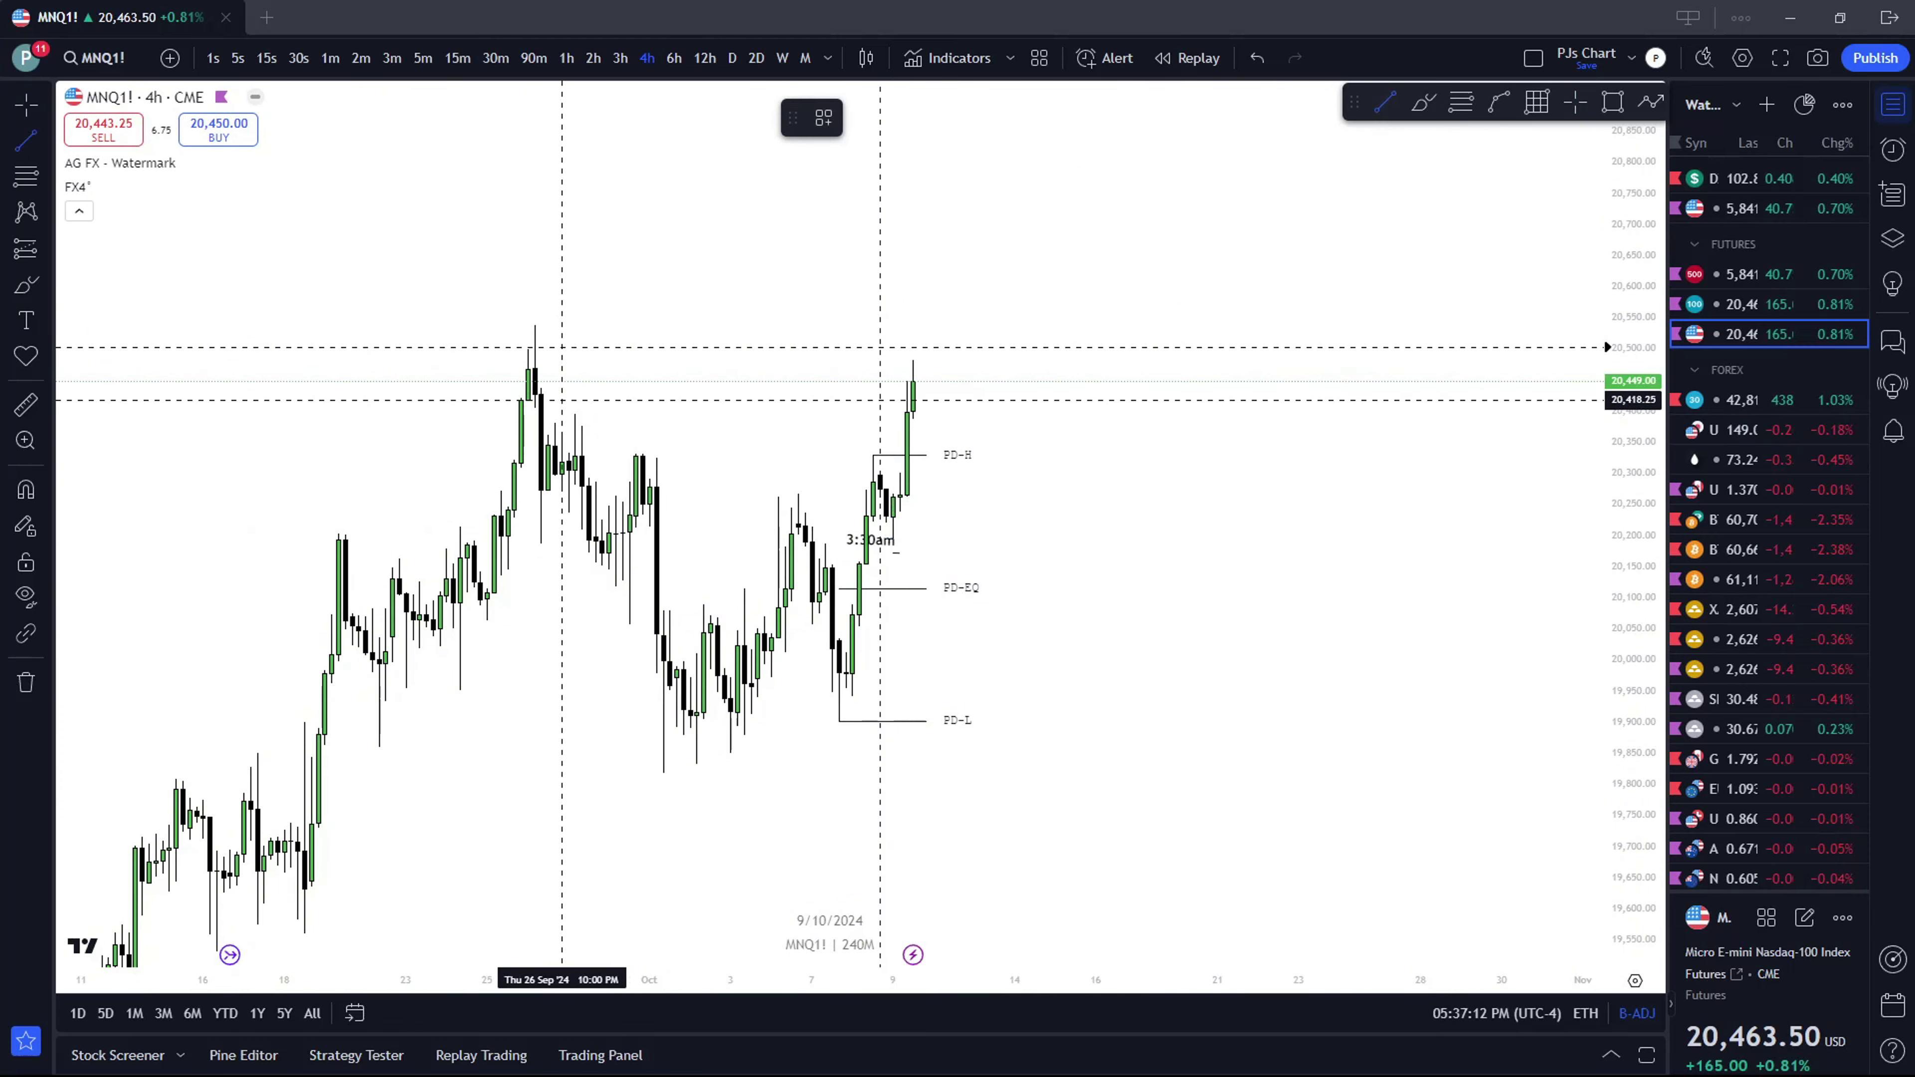
drag(574, 414, 657, 457)
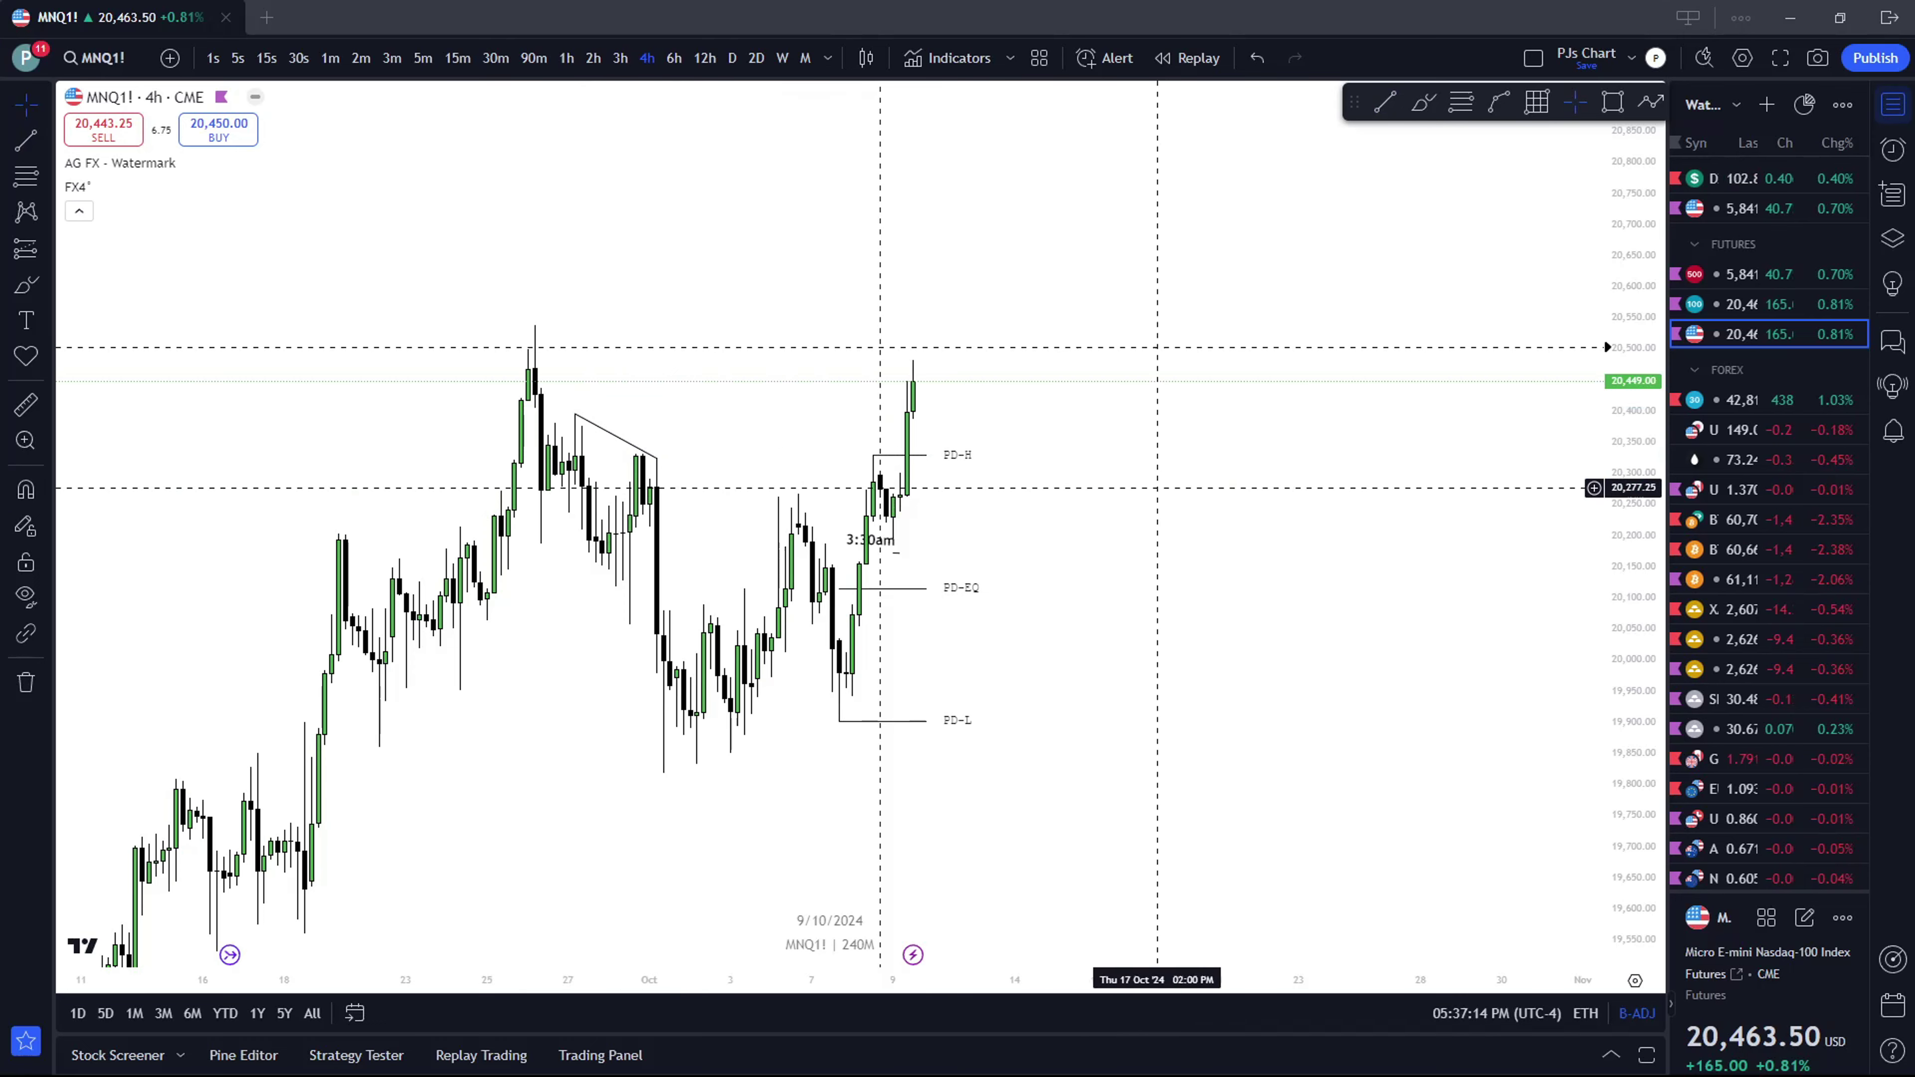
click(1384, 106)
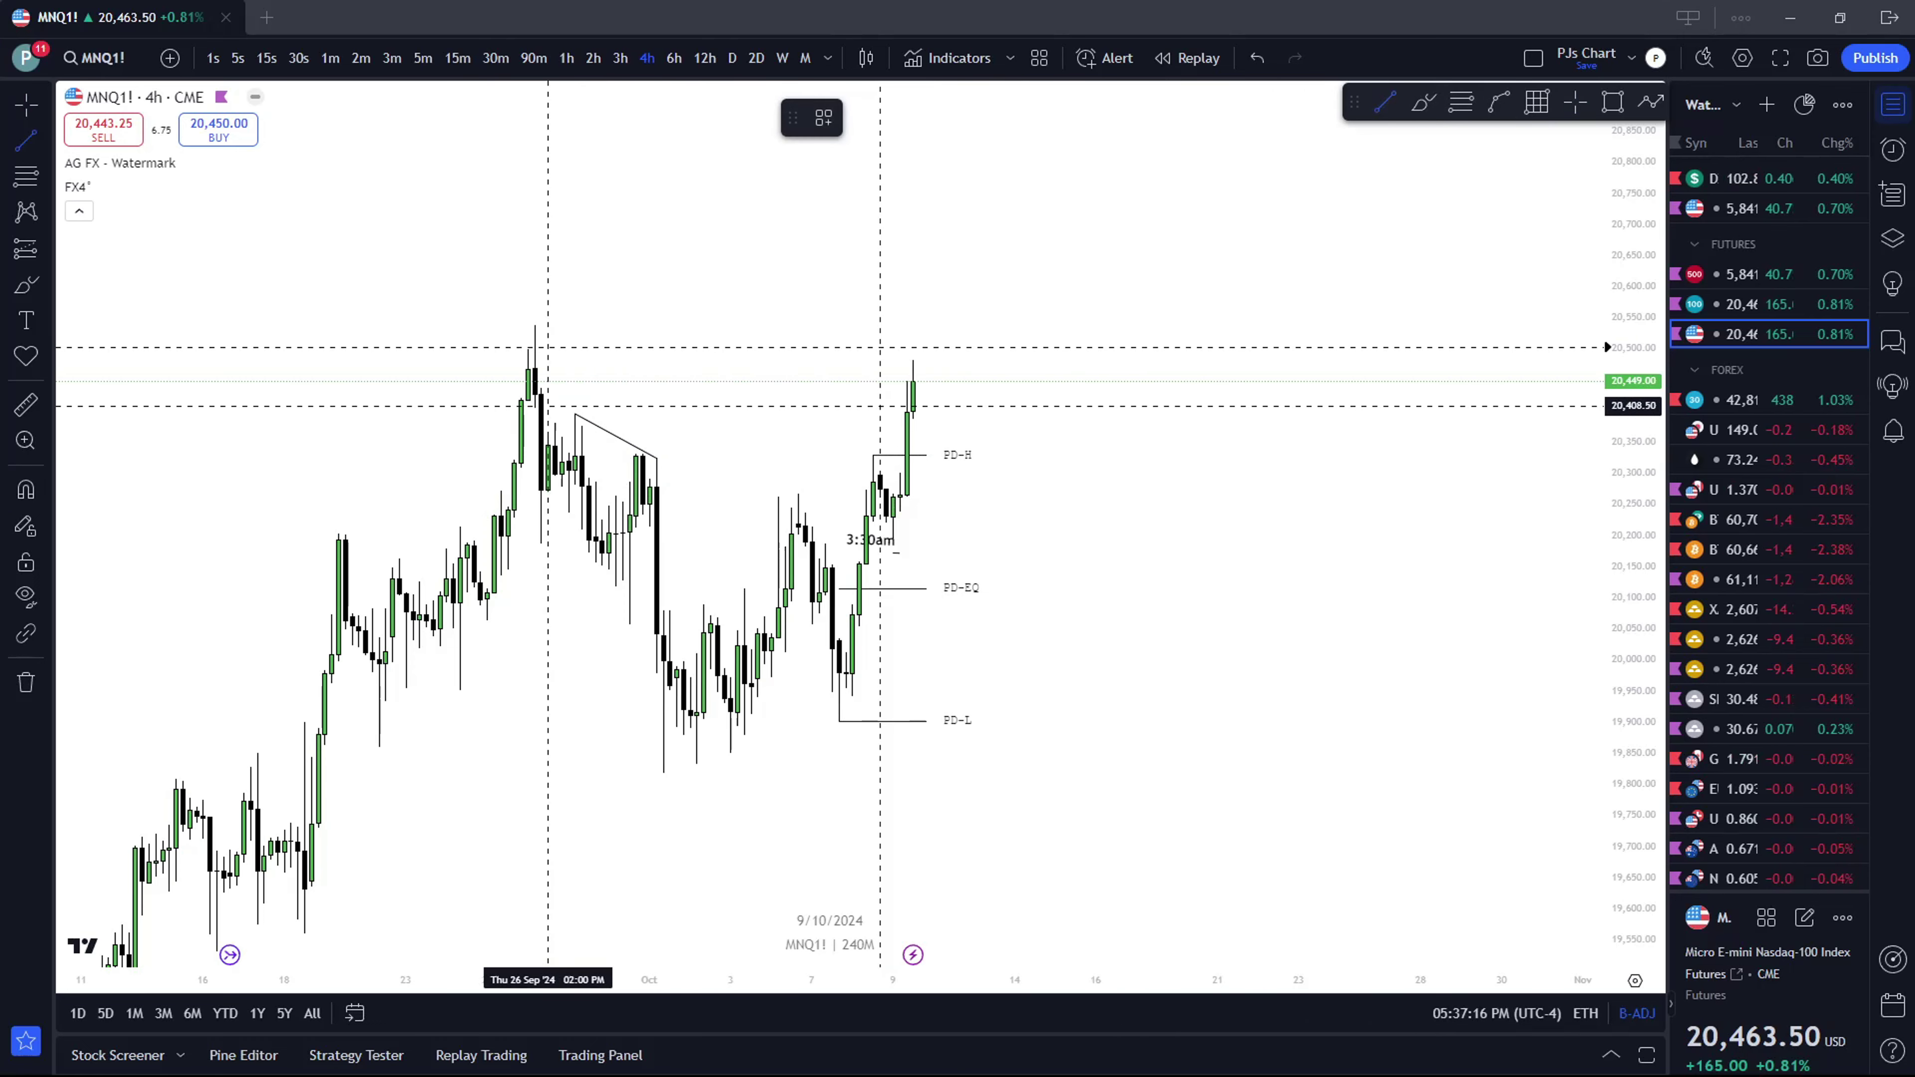
drag(528, 399, 913, 400)
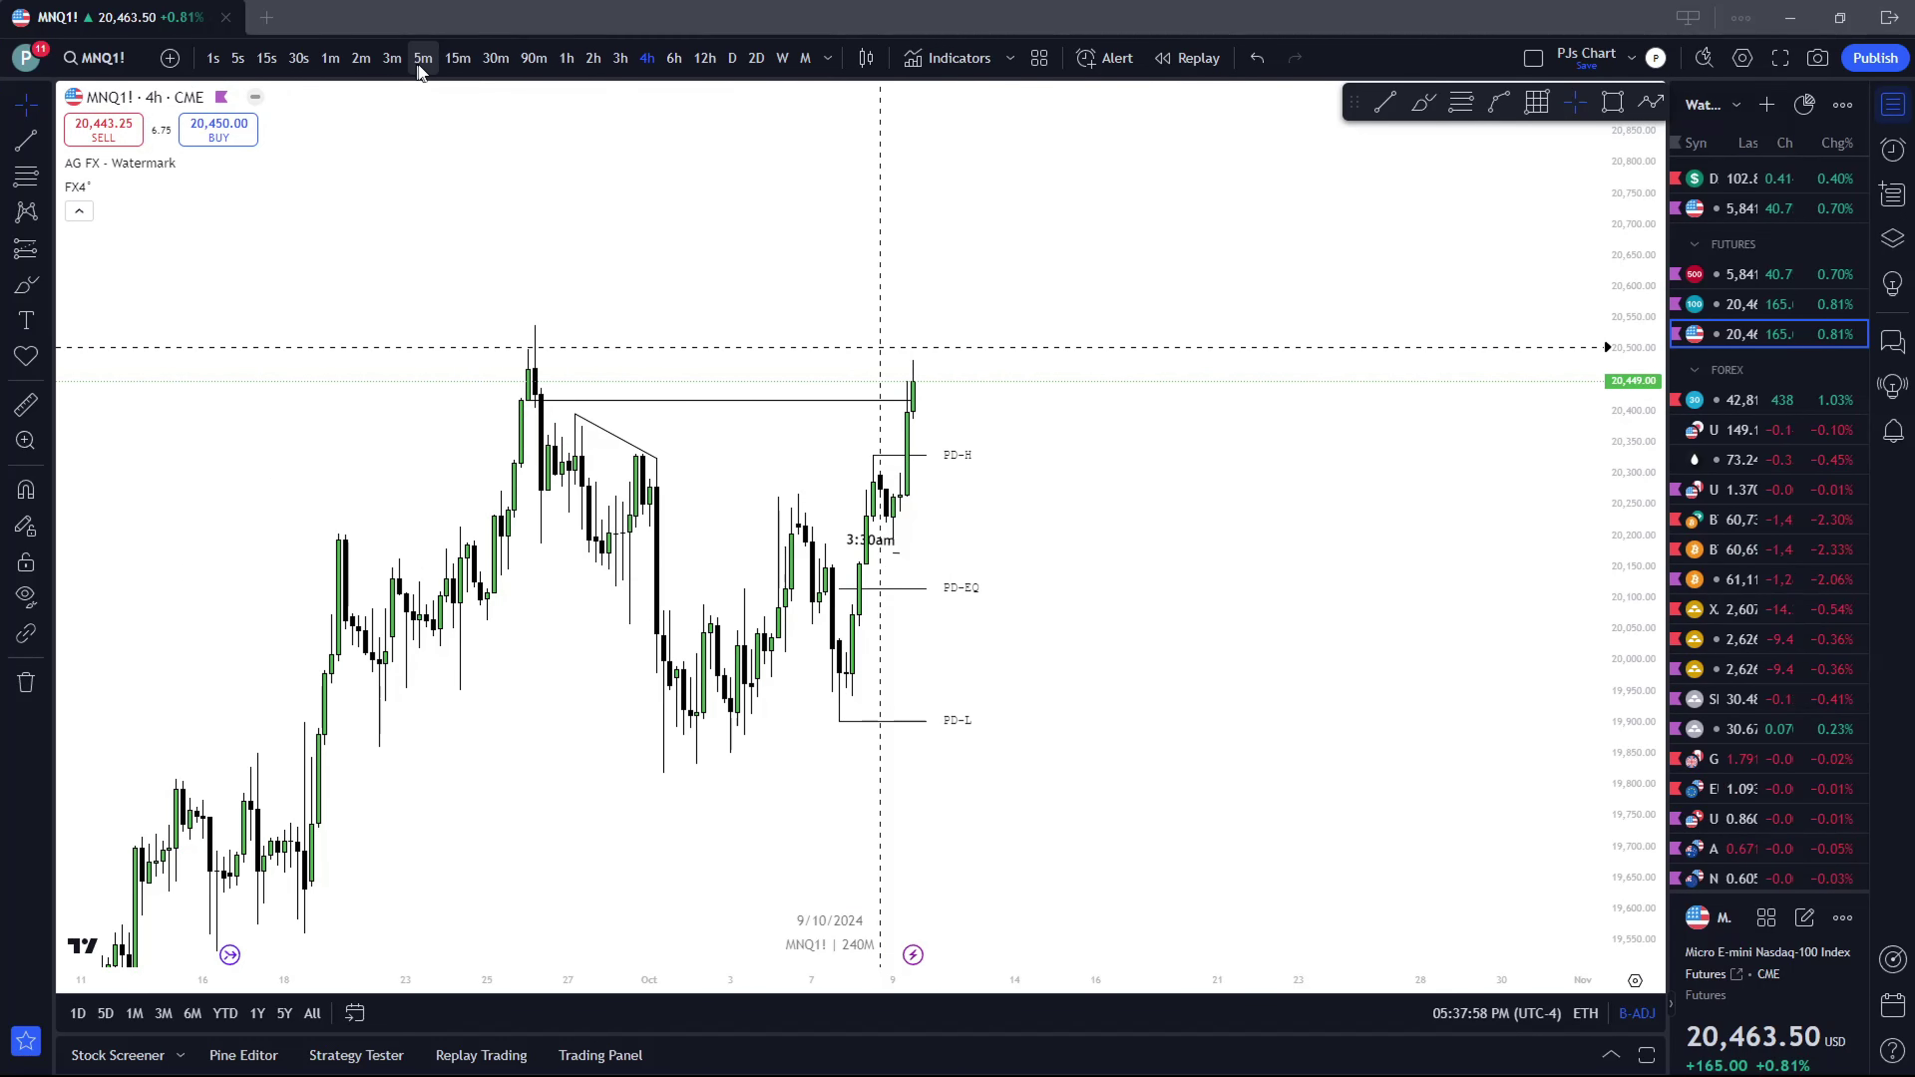
On the 15-minute chart, draw a horizontal line at about 20,207 from the 8 October afternoon pullback to the 3:30am swing low
click(442, 60)
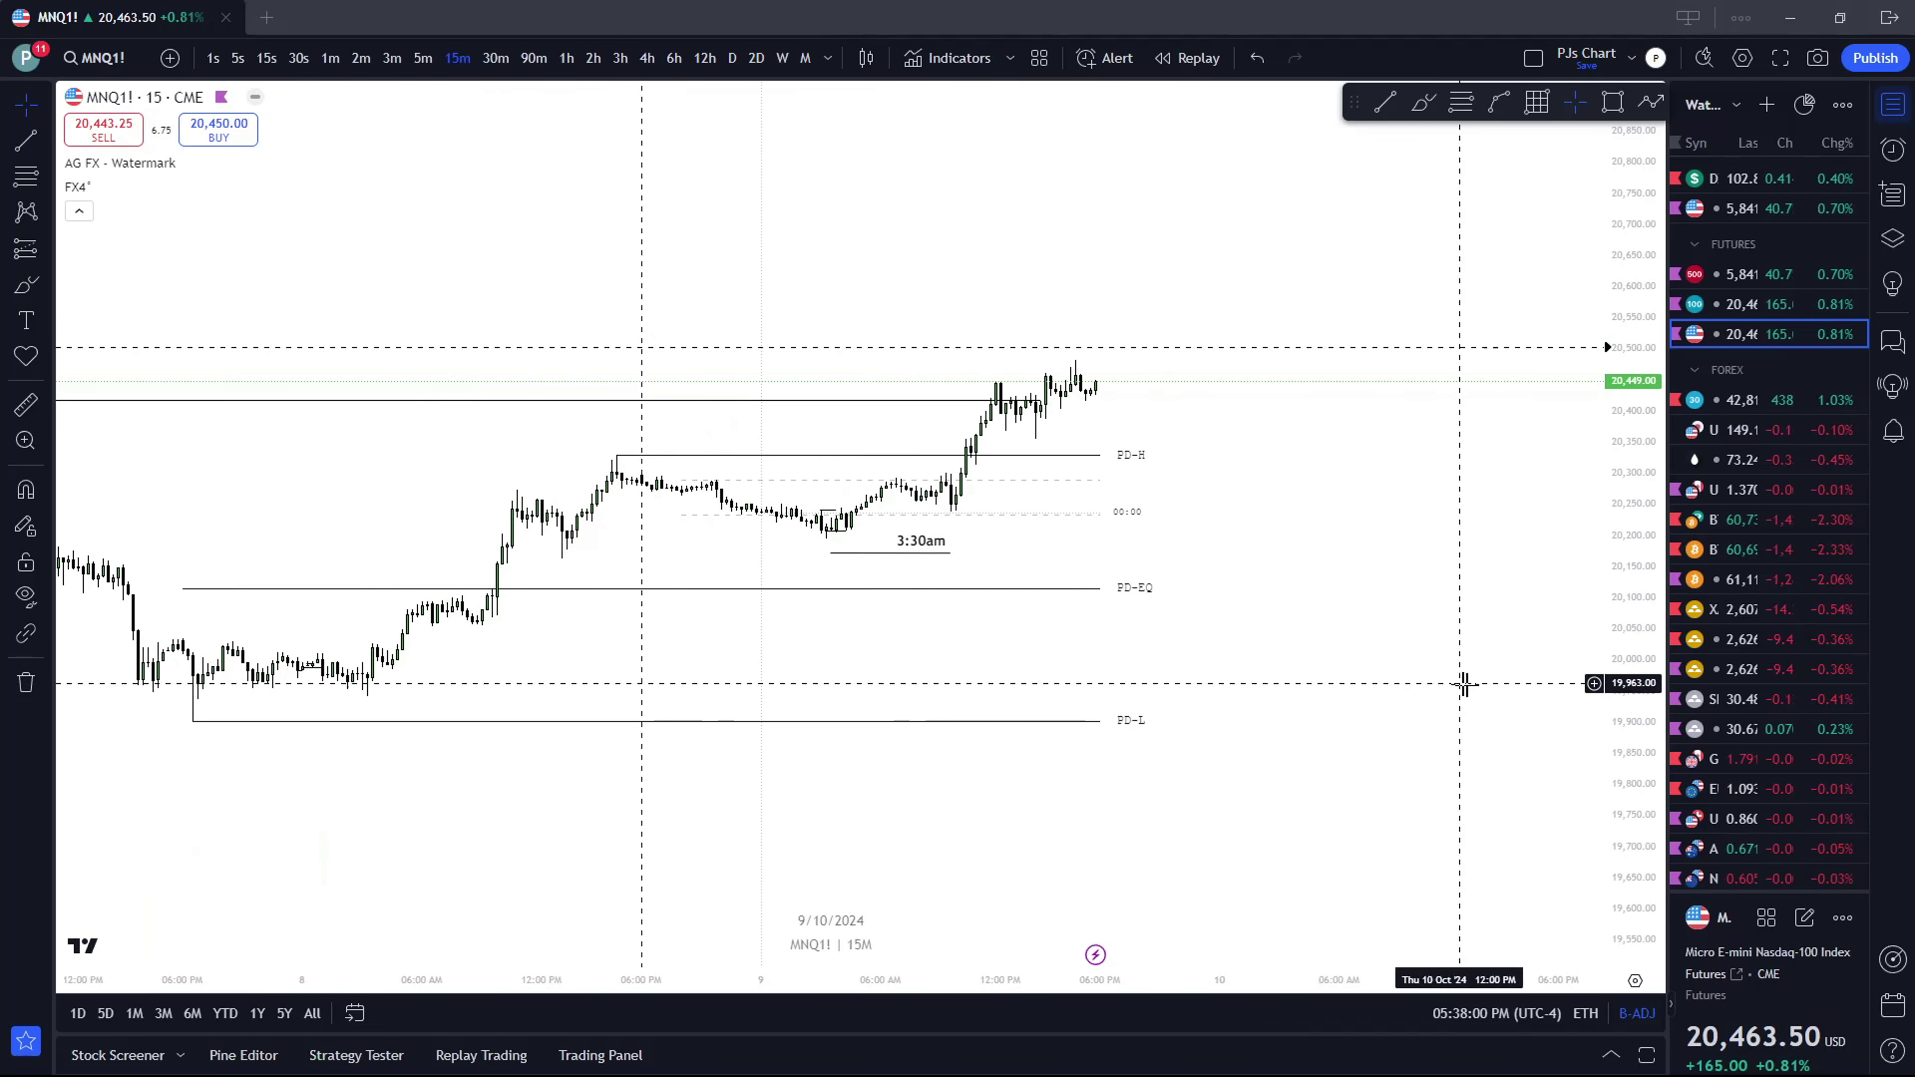
drag(1653, 736, 1651, 482)
drag(1338, 303, 1338, 497)
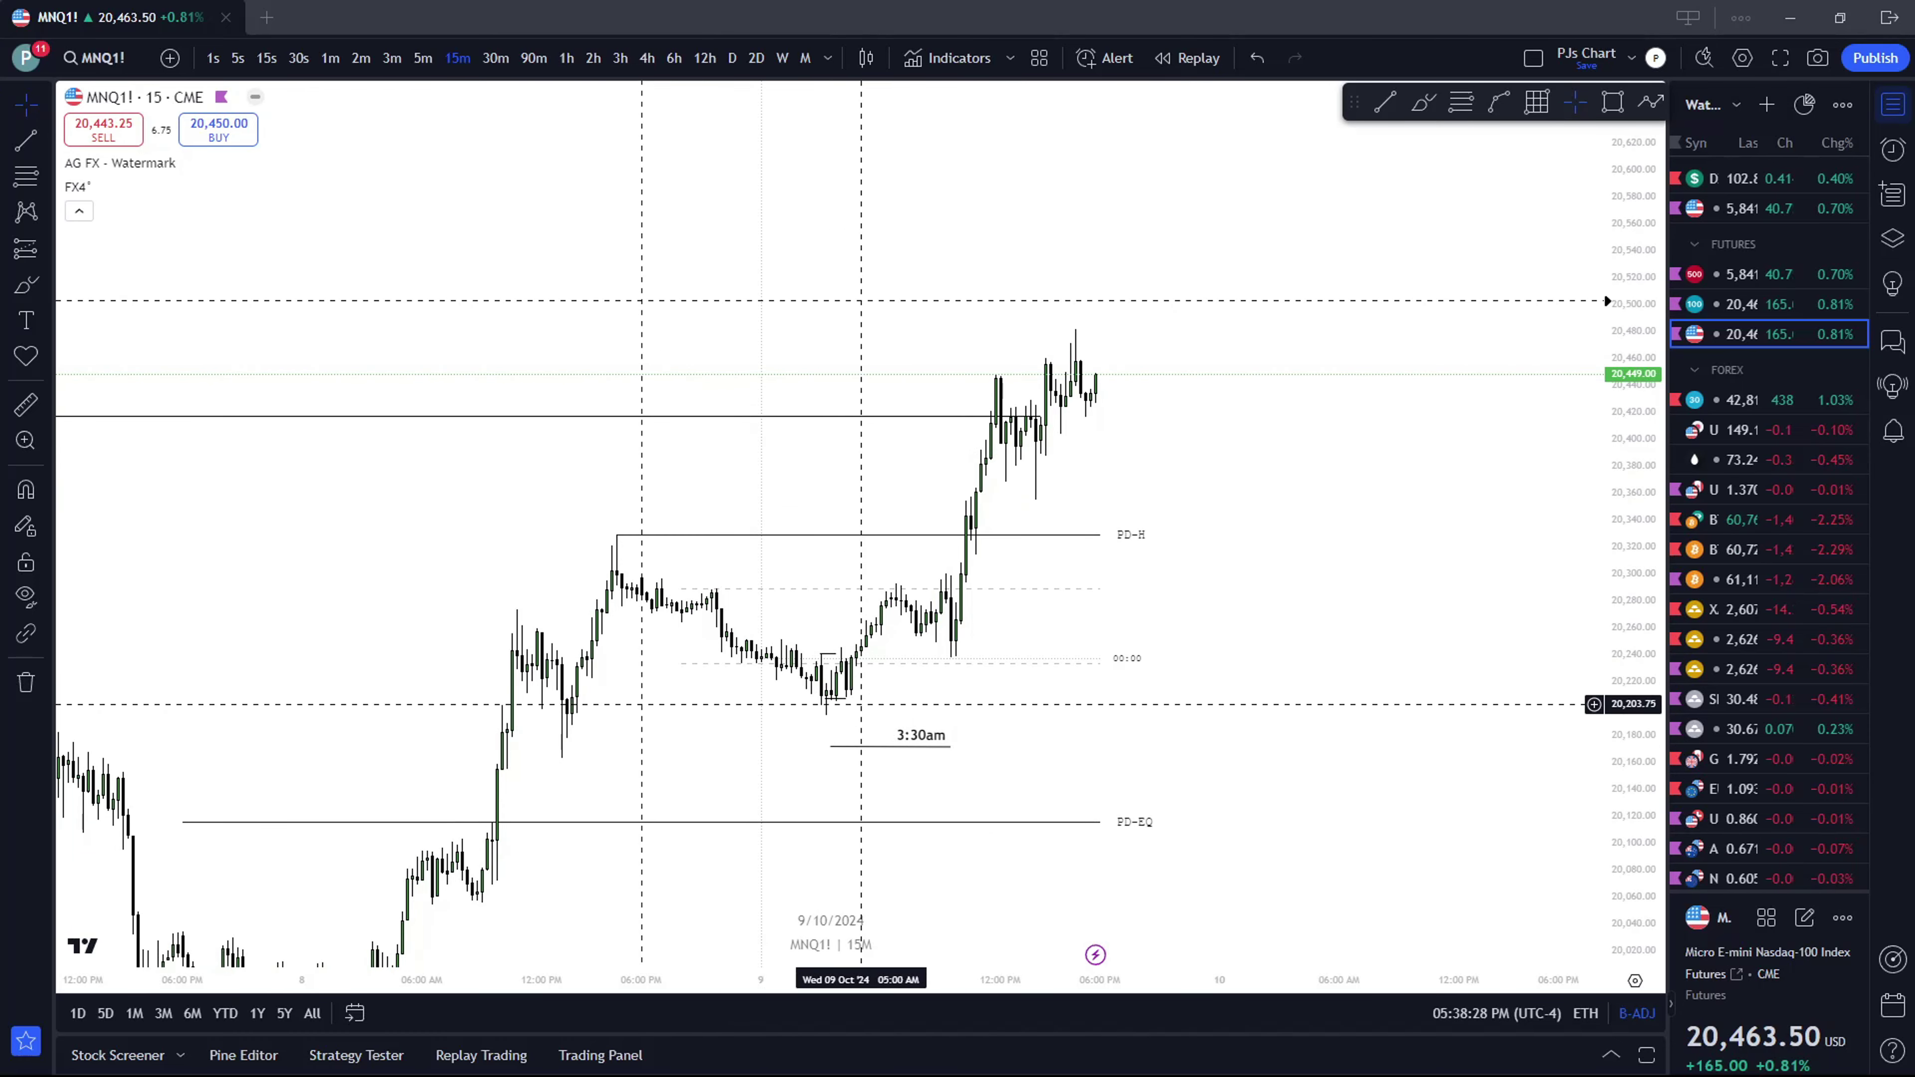
drag(594, 727, 786, 693)
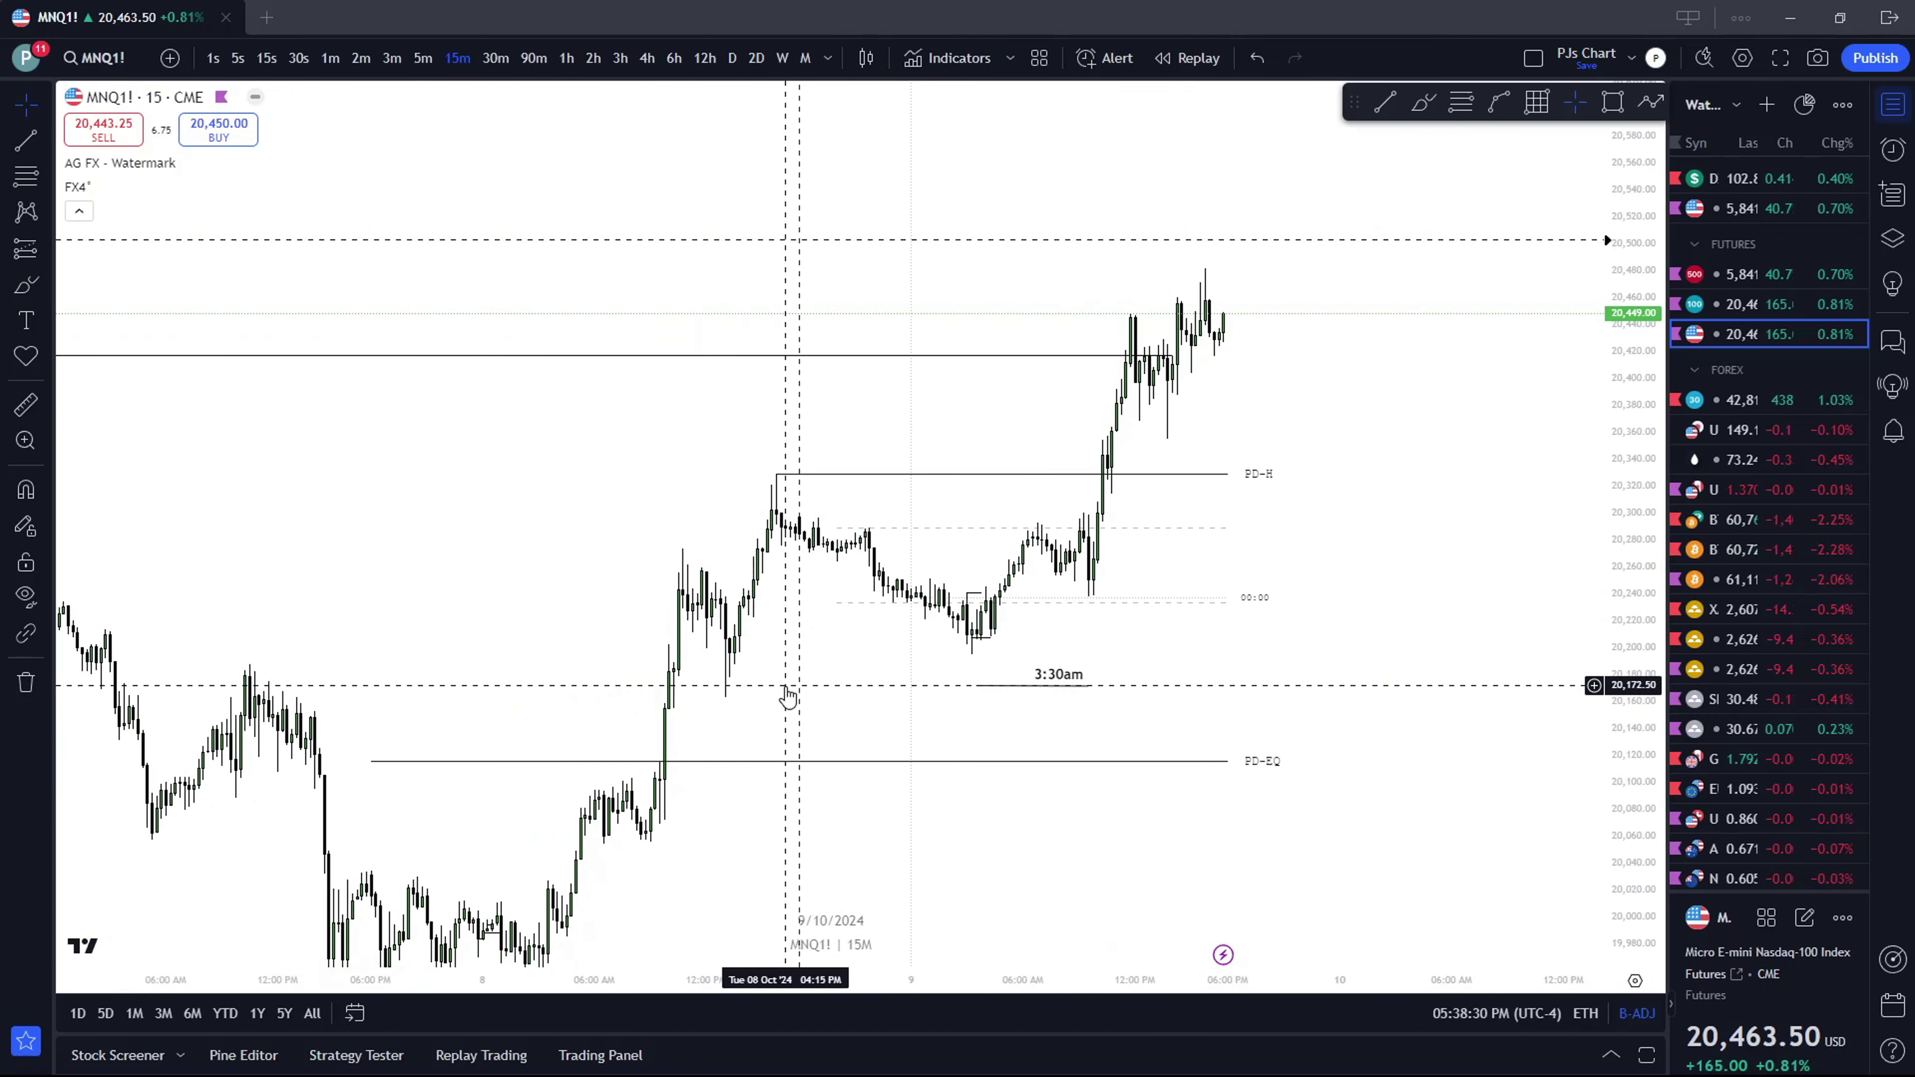
scroll(850, 490, up, 1)
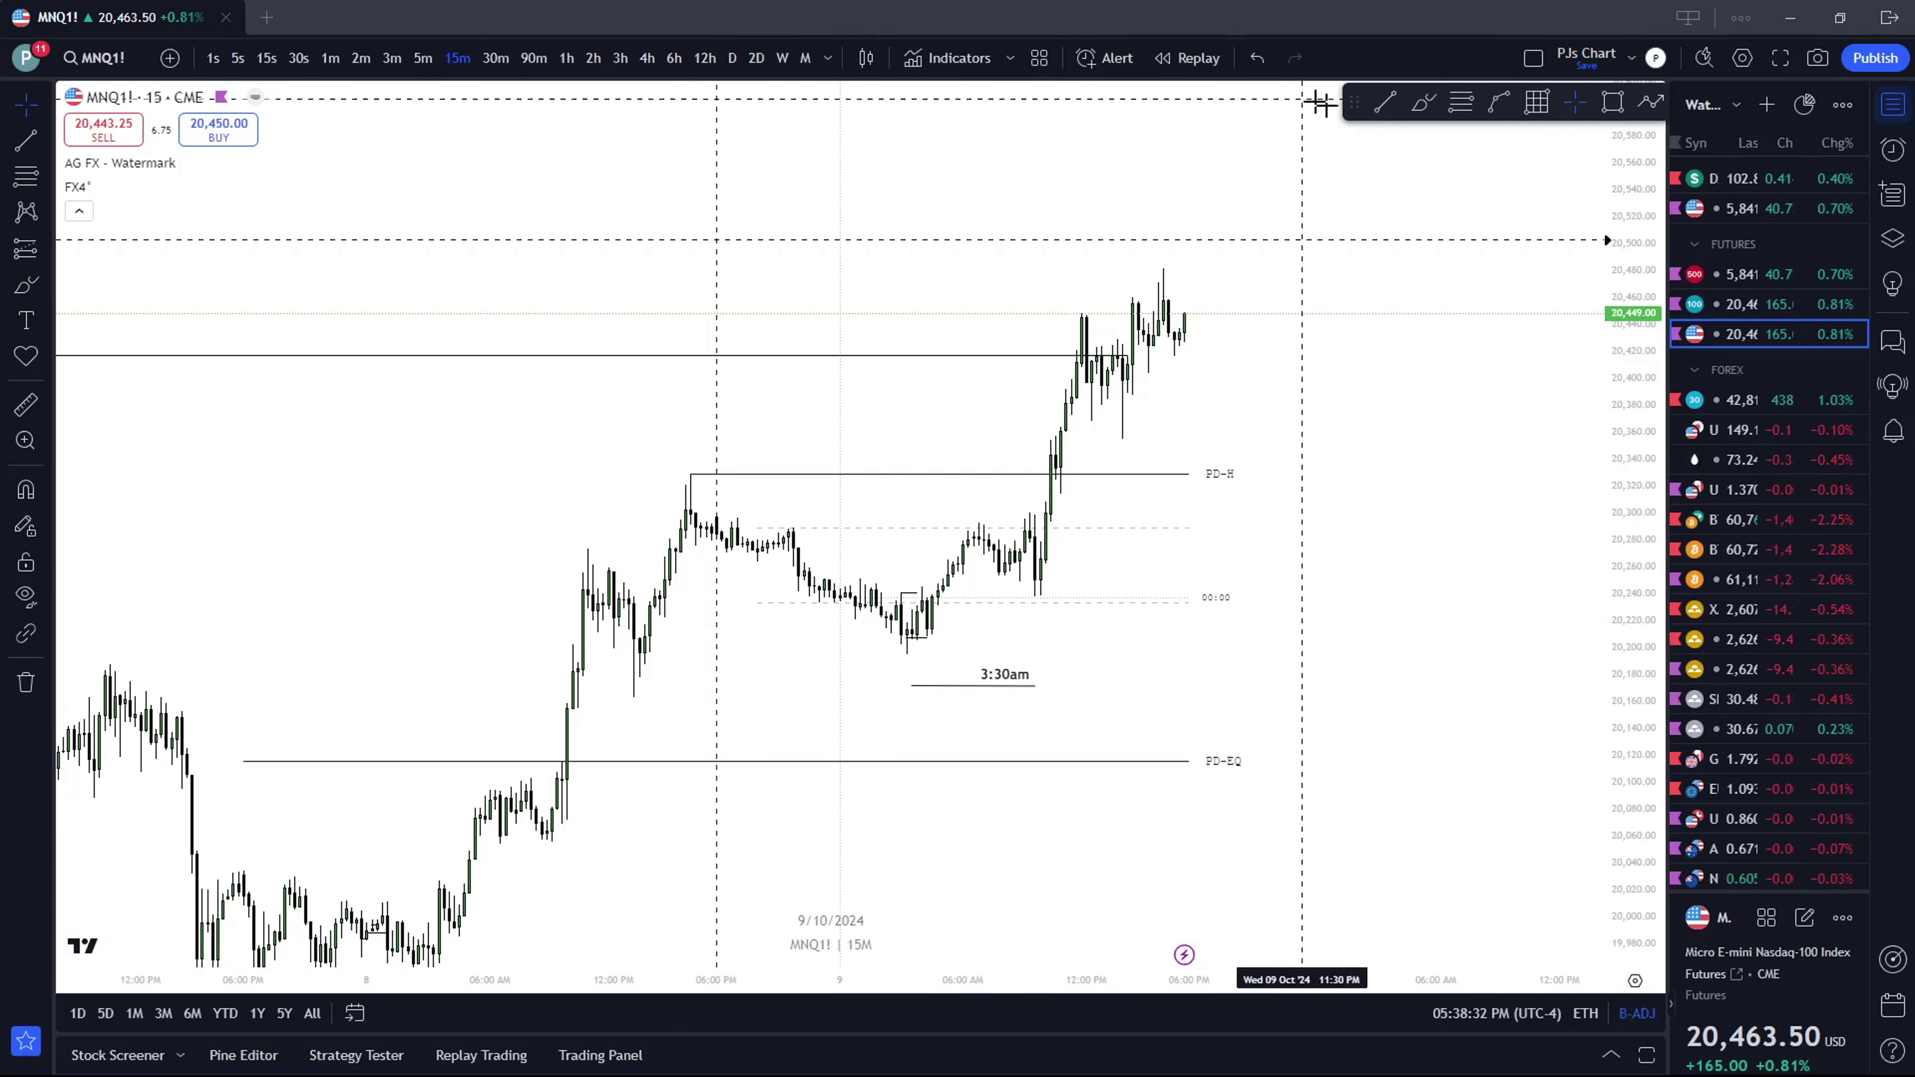
click(1392, 109)
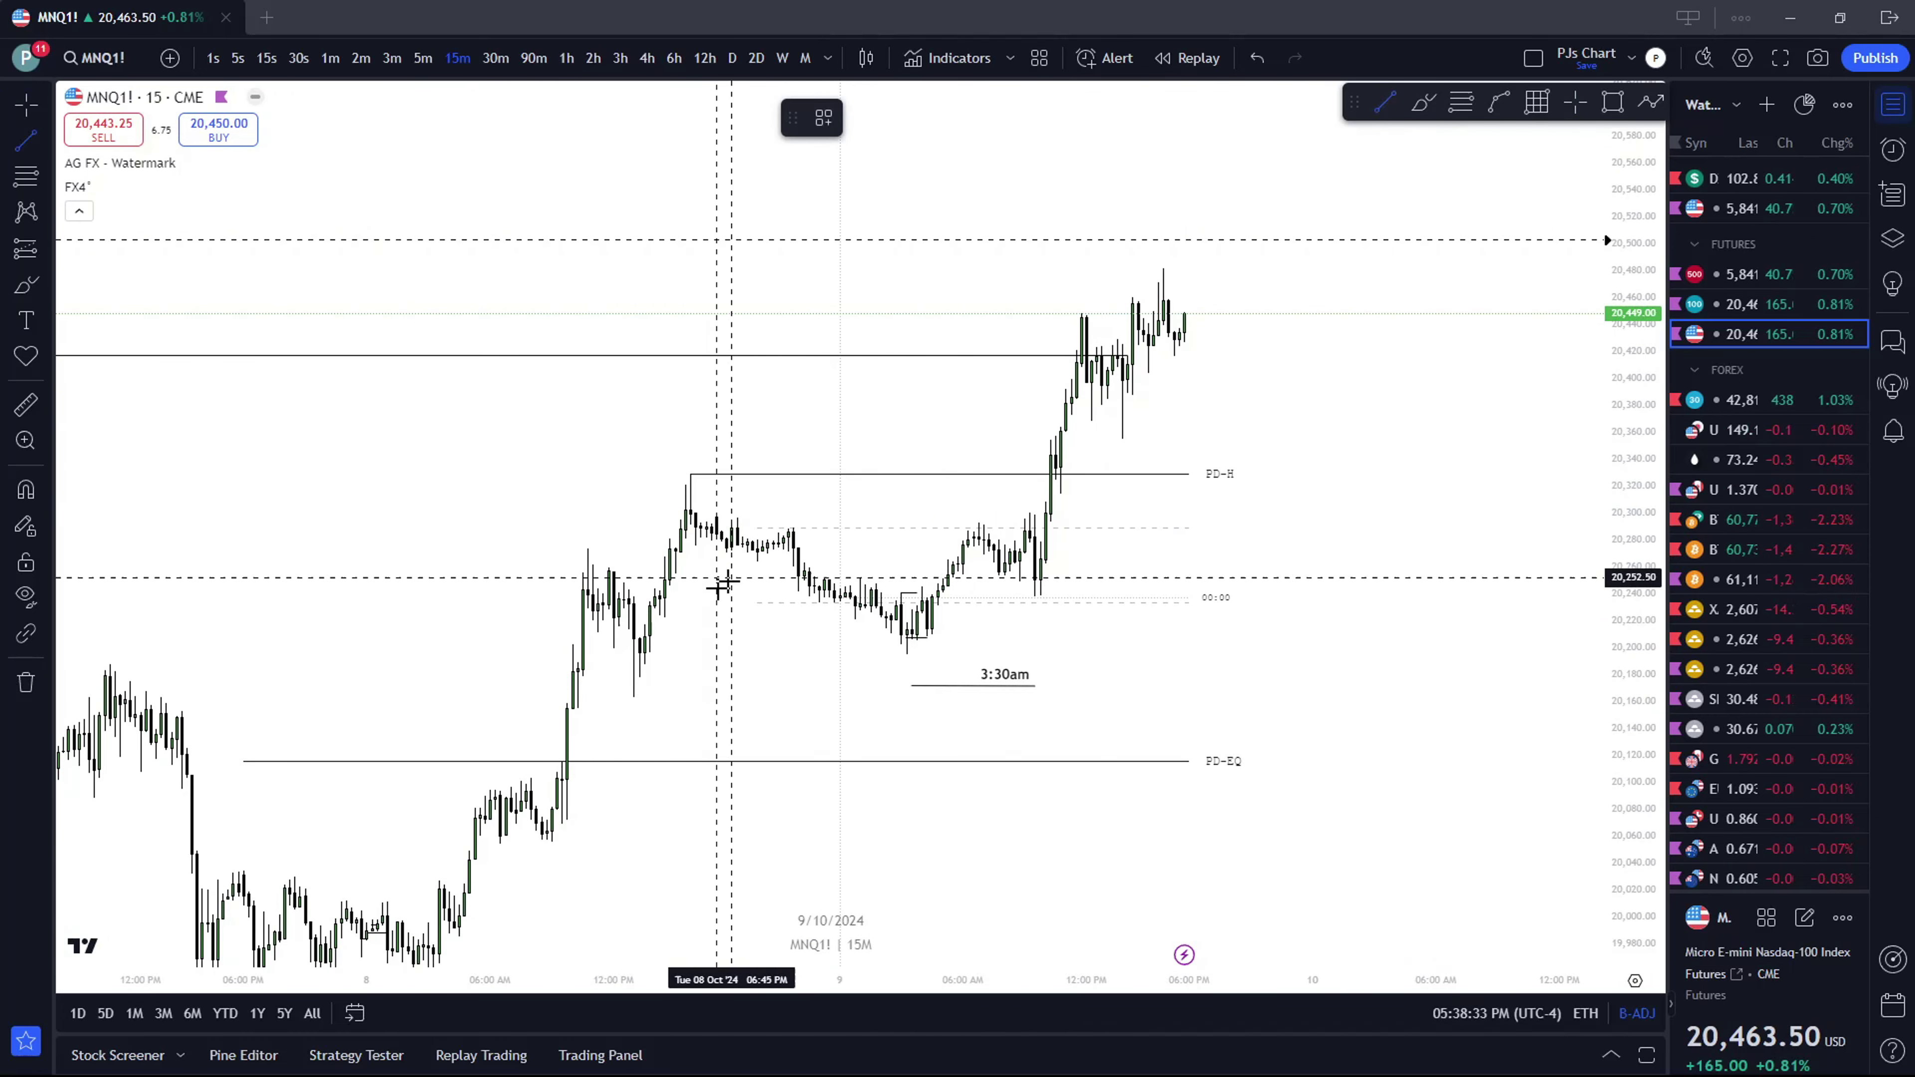
click(640, 637)
click(928, 638)
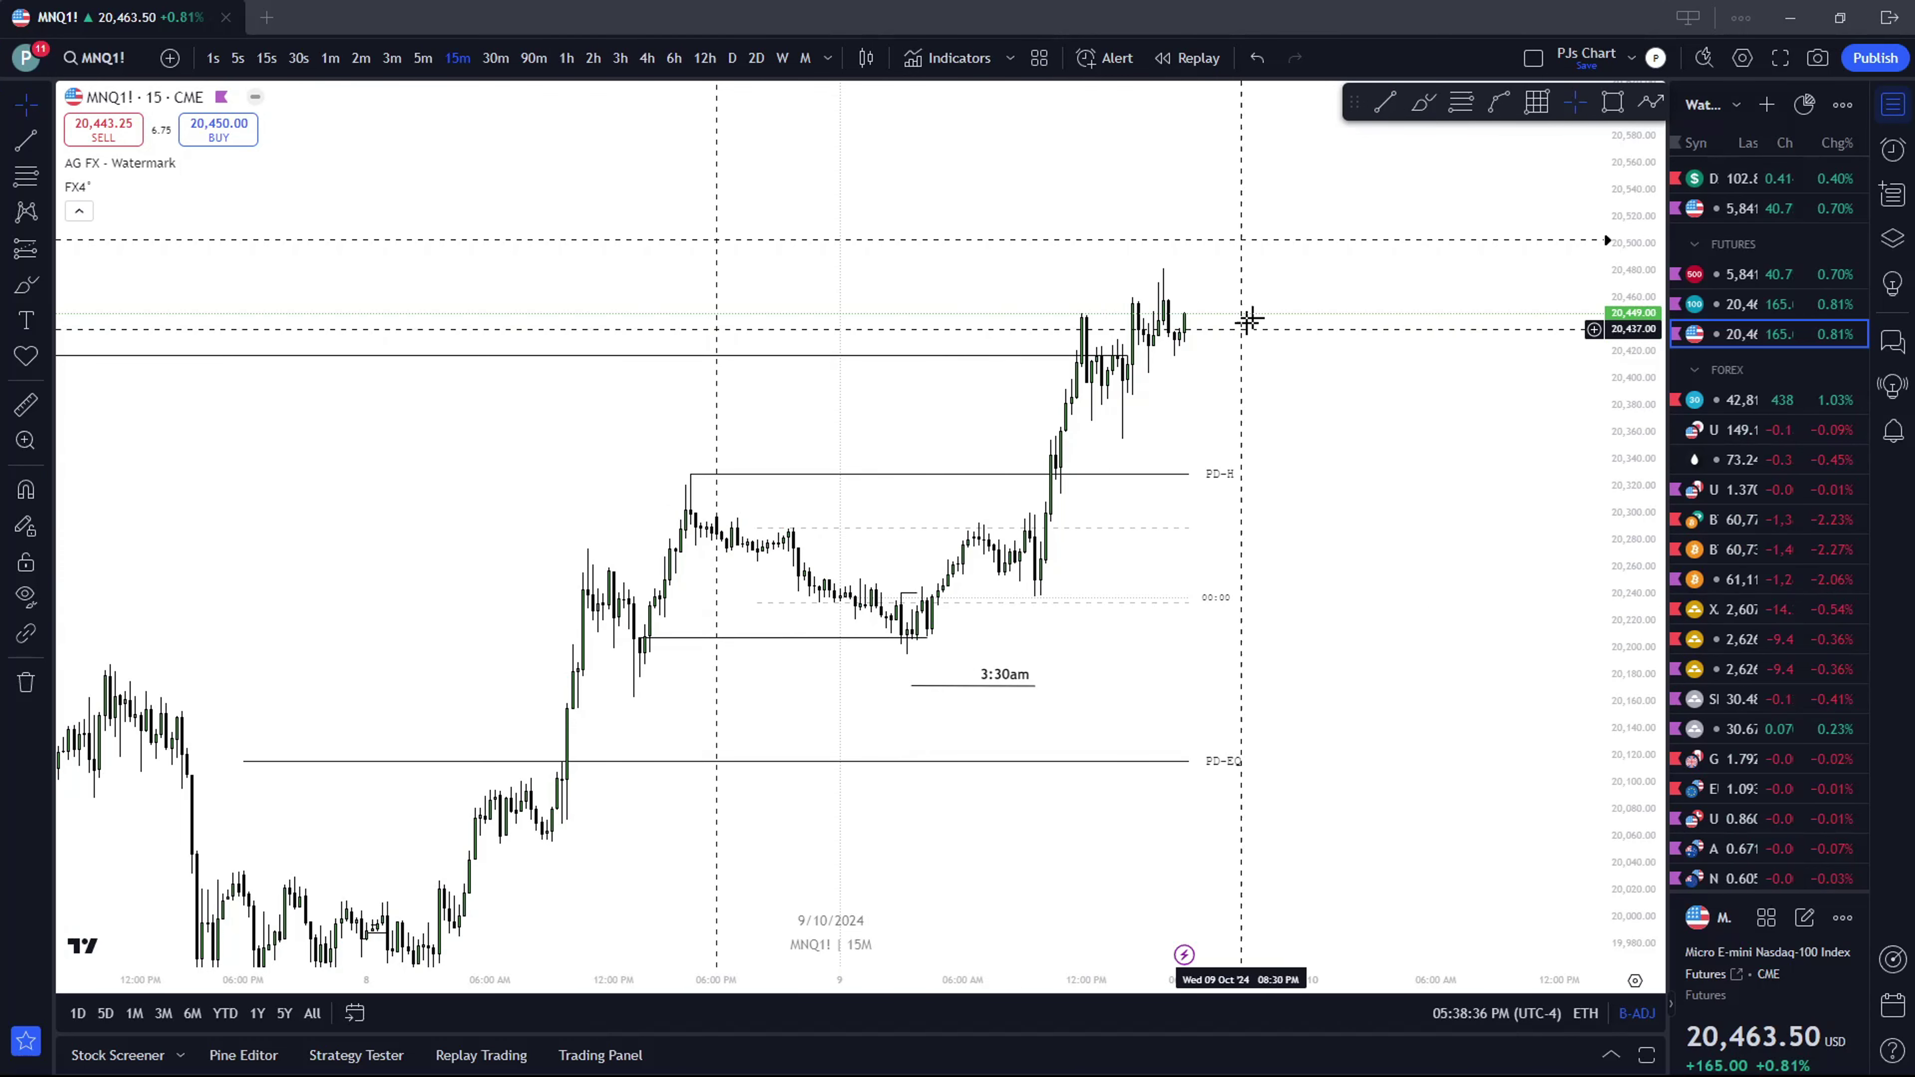
Draw a rectangle over the 8 October pullback zone from 1:00 PM to 4:15 PM, between 20,207.50 and 20,164.00
click(1377, 107)
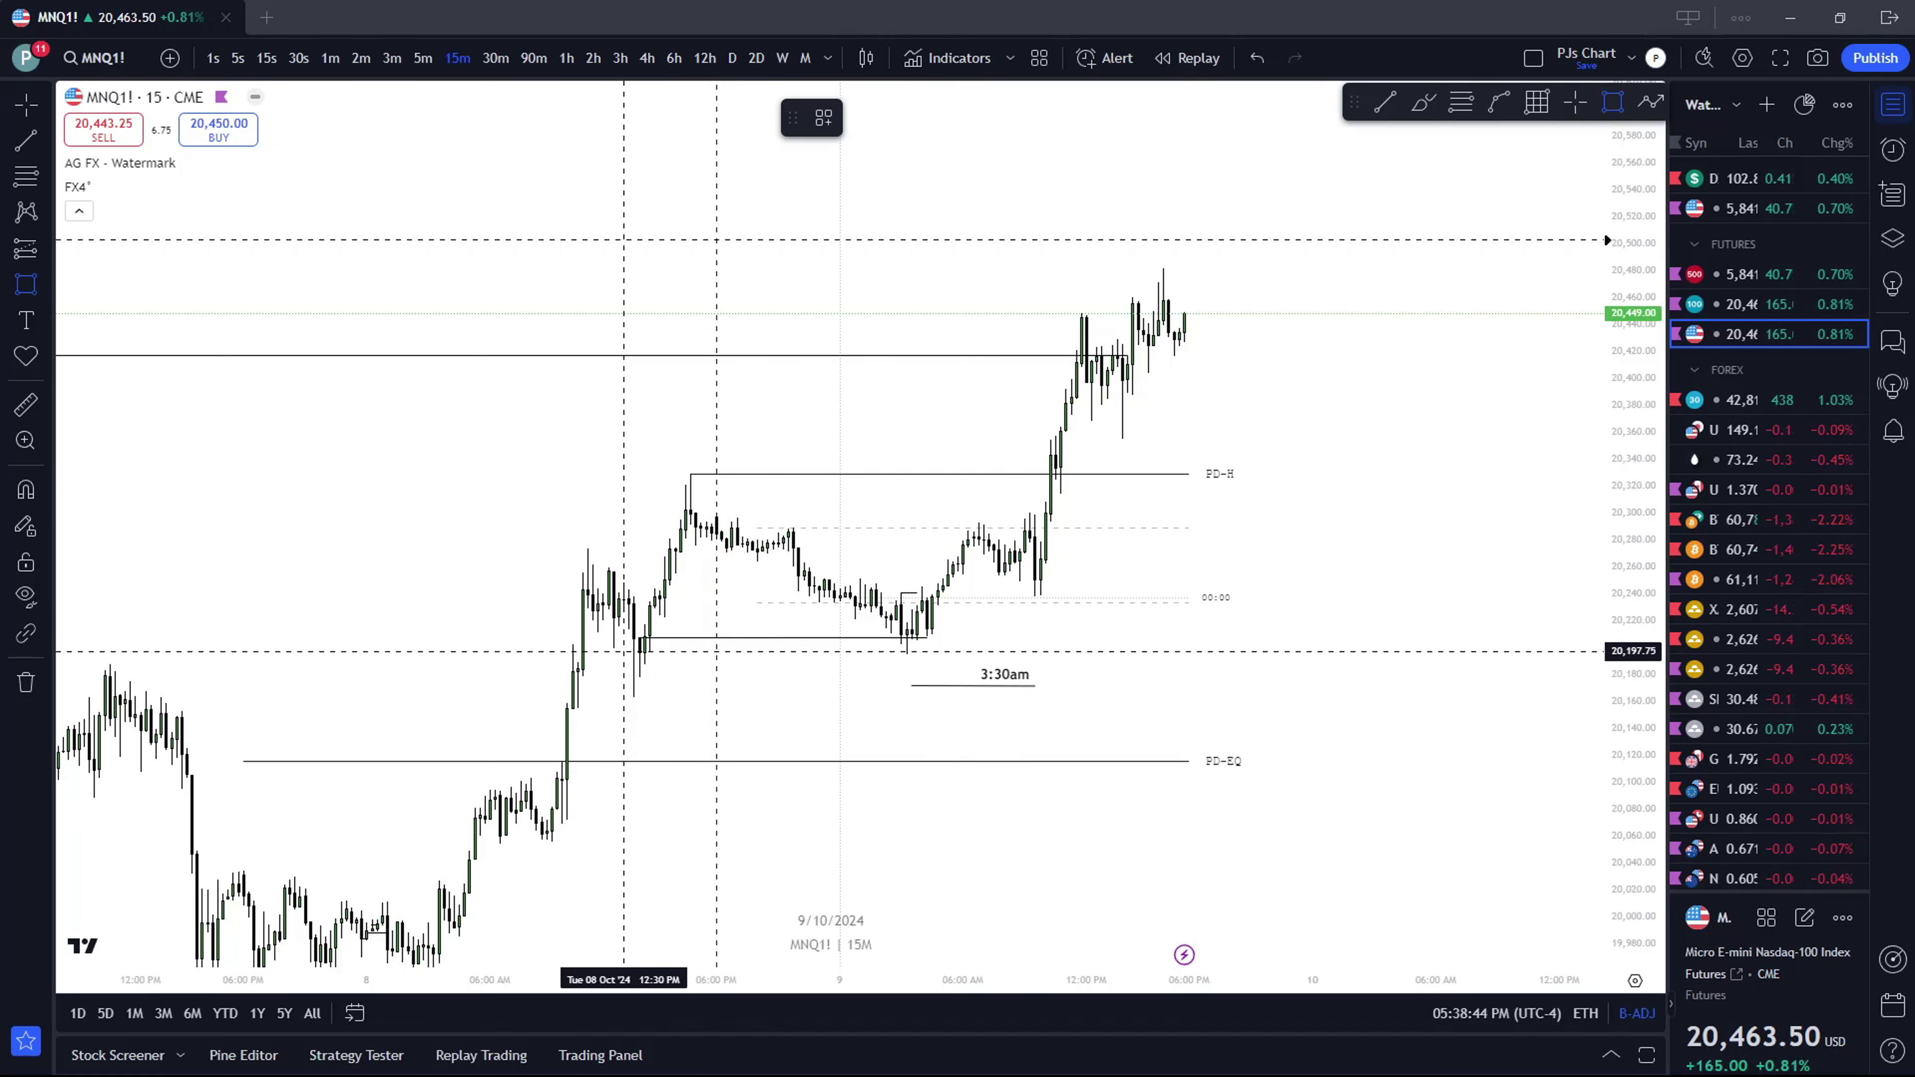
mouse_move(633, 639)
mouse_down()
mouse_move(633, 697)
mouse_move(700, 669)
mouse_up()
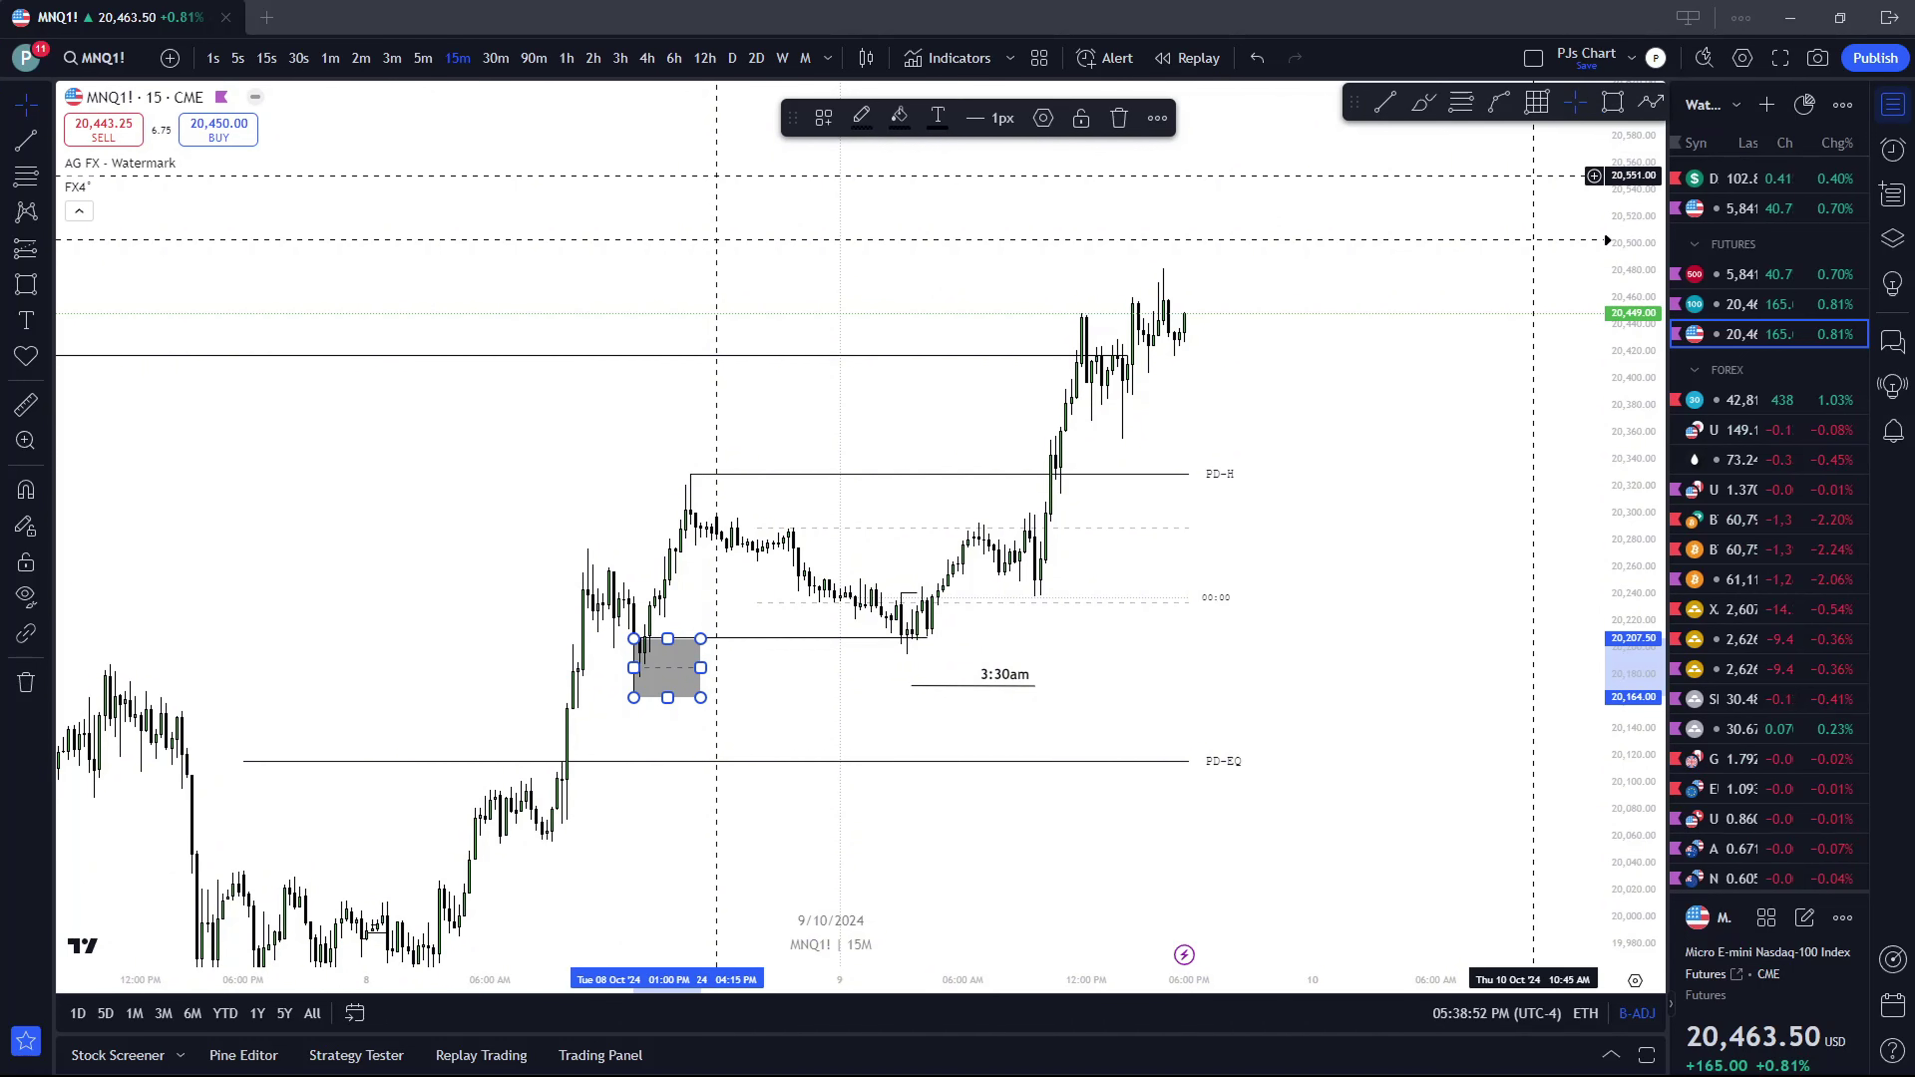
Change the chart to the 1-hour timeframe and examine the price swings around the rectangle and the 3:30am low
click(1158, 620)
scroll(1158, 620, up, 2)
scroll(1069, 596, left, 5)
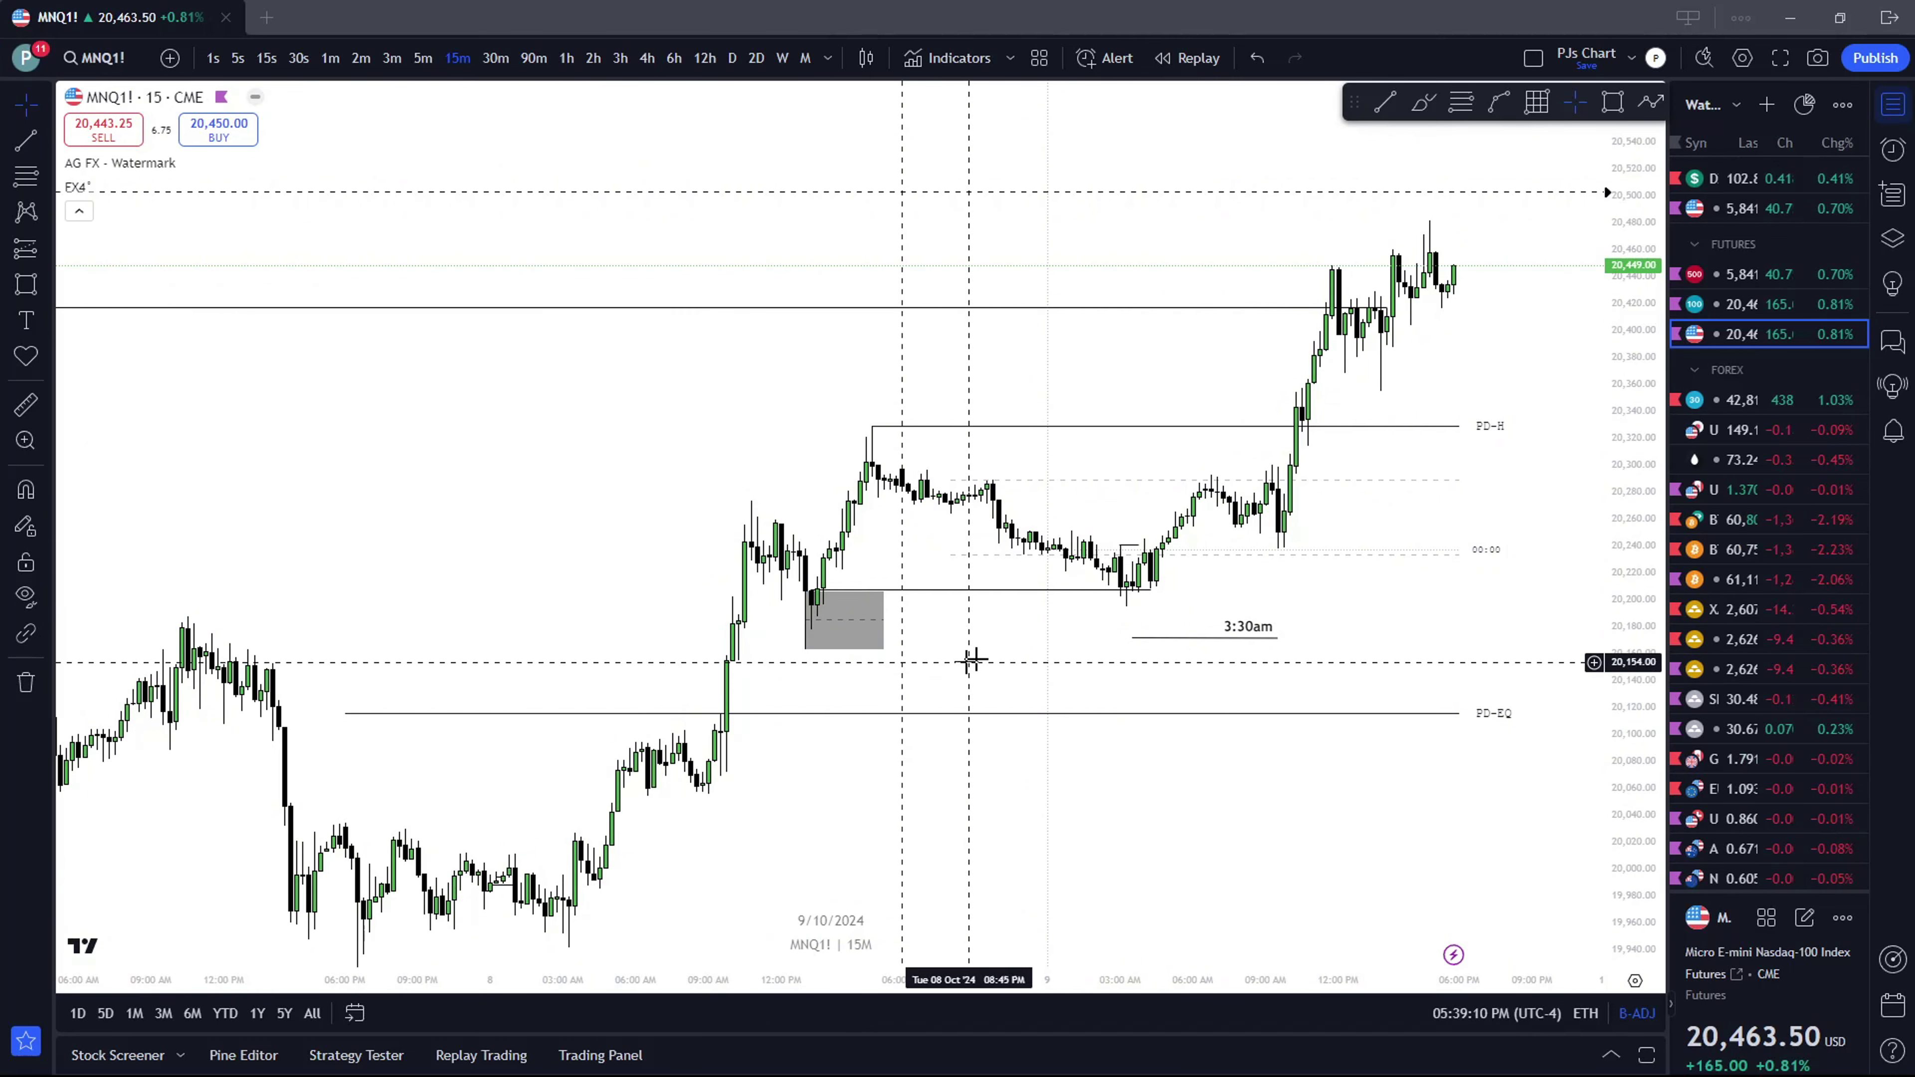
drag(970, 659, 968, 626)
click(566, 58)
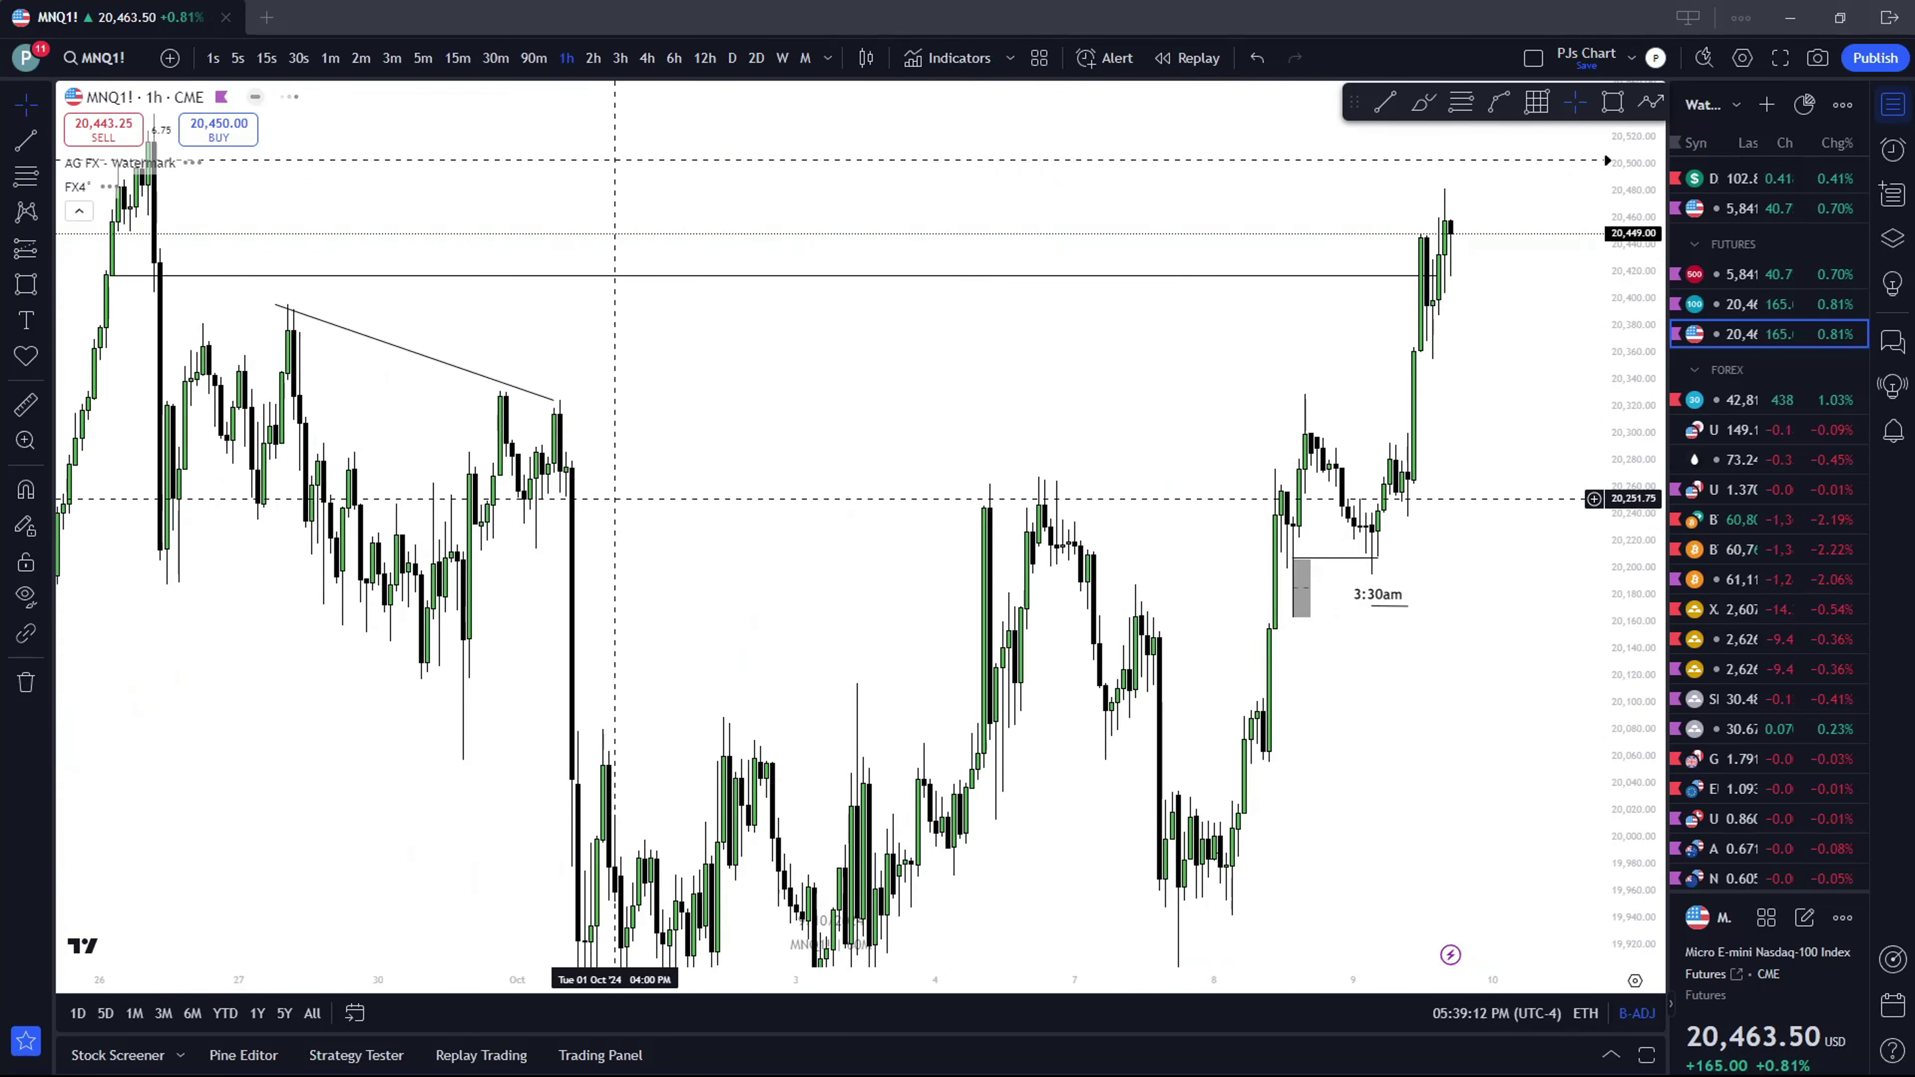
drag(1124, 555, 756, 465)
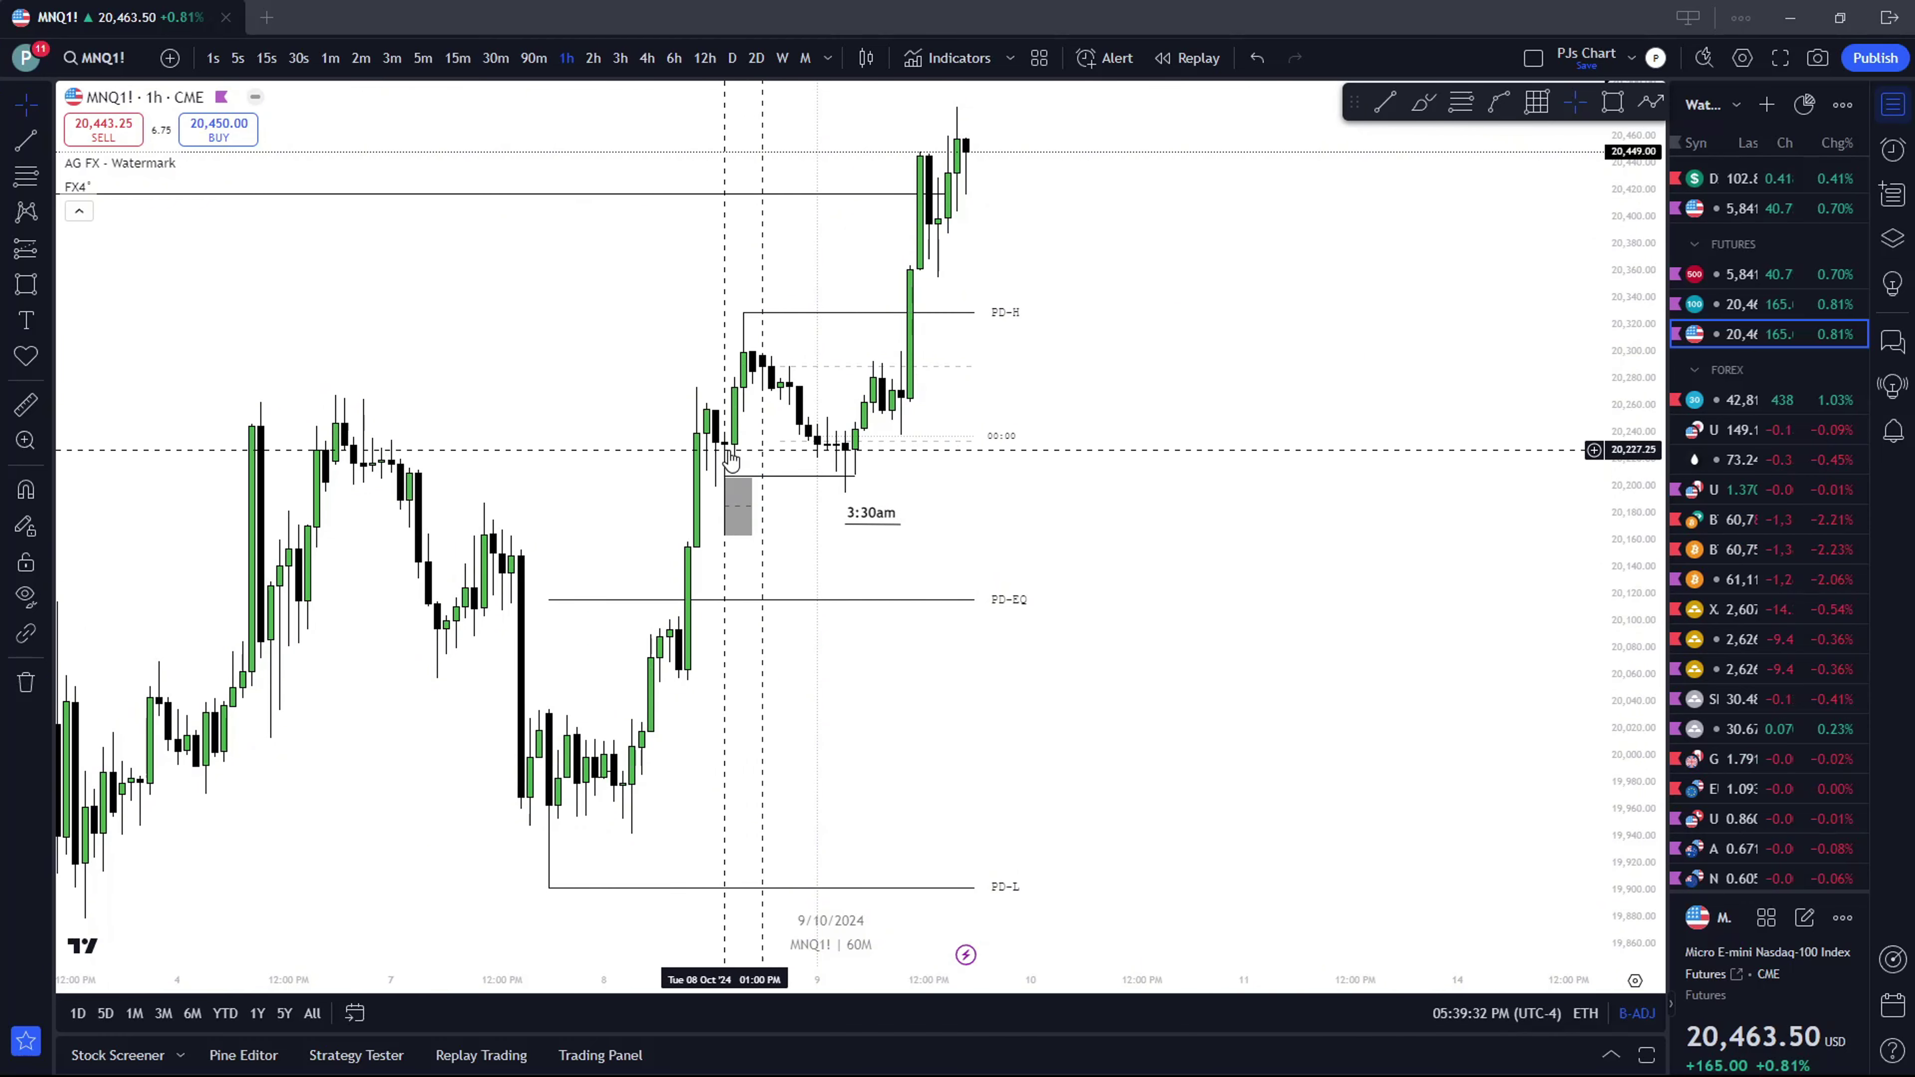
Compare the 8 October pullback zone and the PD levels on the 4-hour timeframe, and return to the 1-hour chart
click(647, 58)
scroll(746, 393, up, 1)
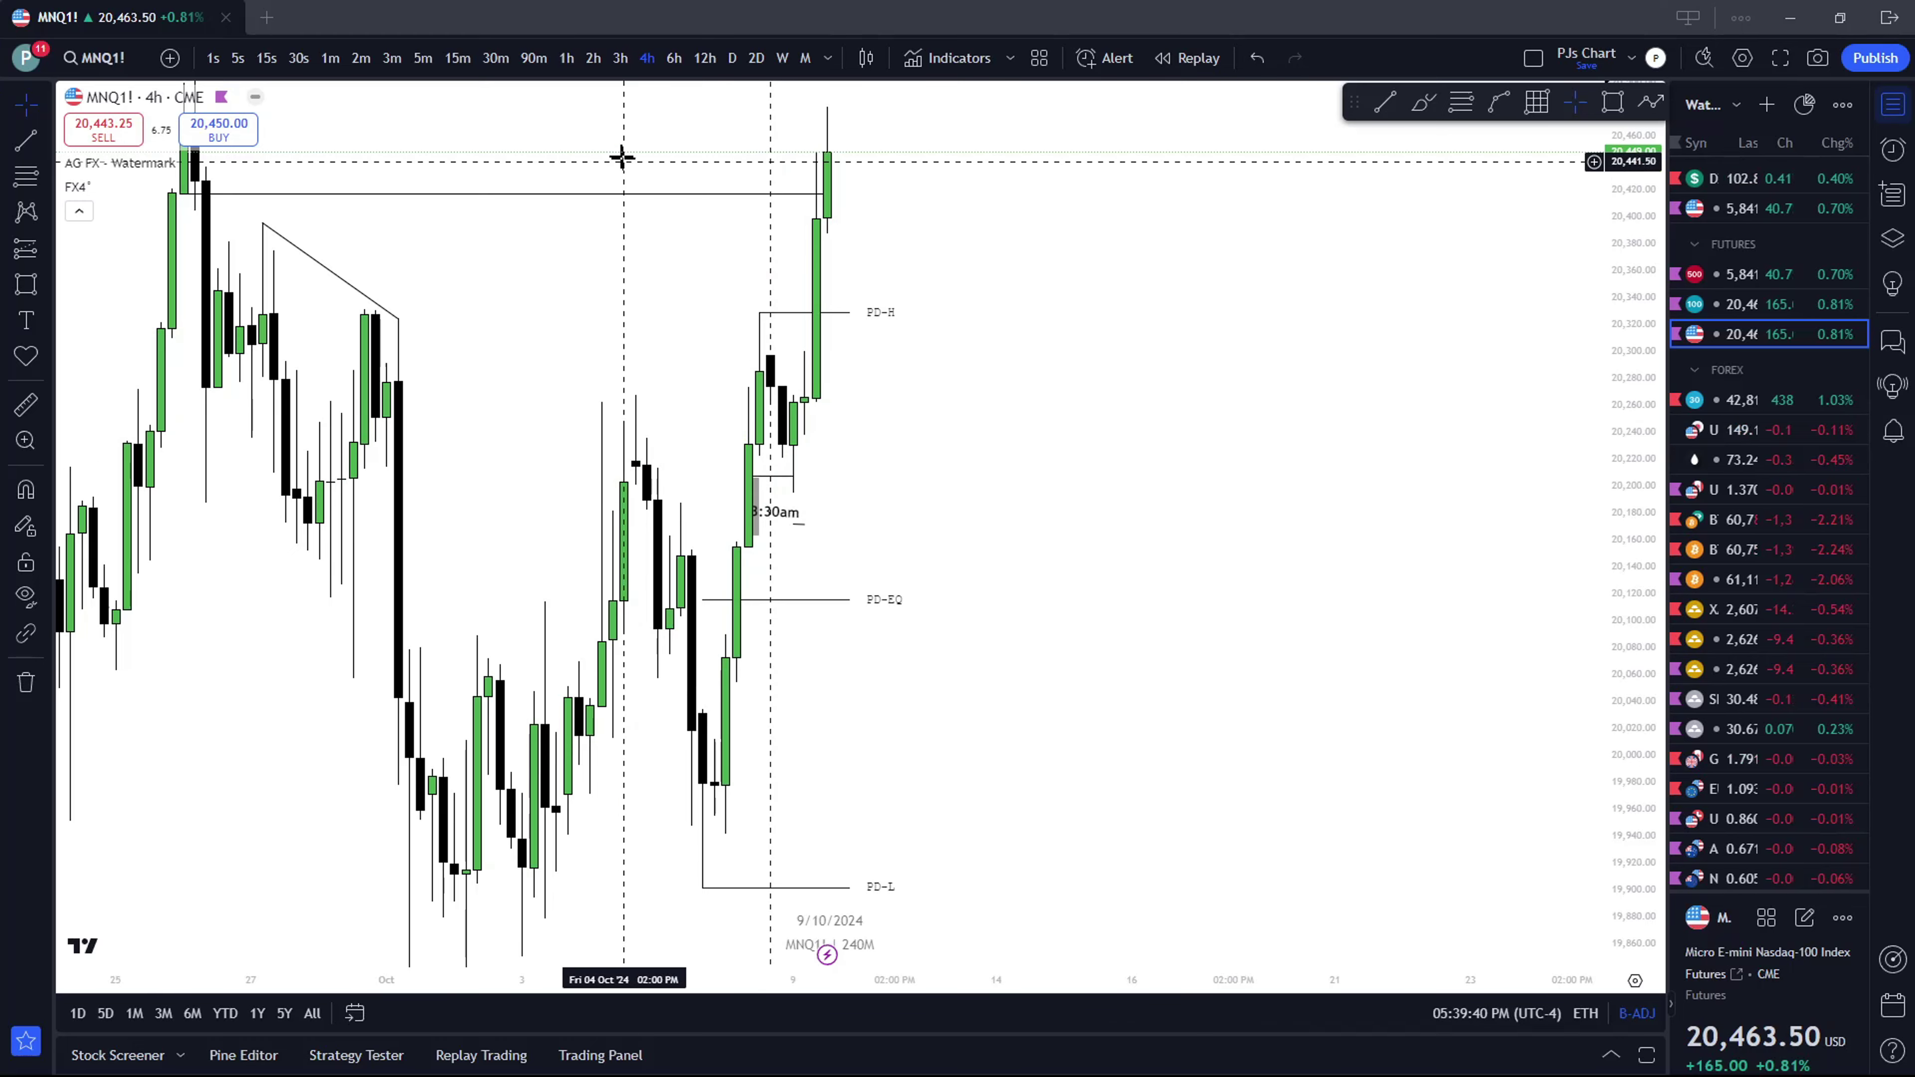
click(566, 58)
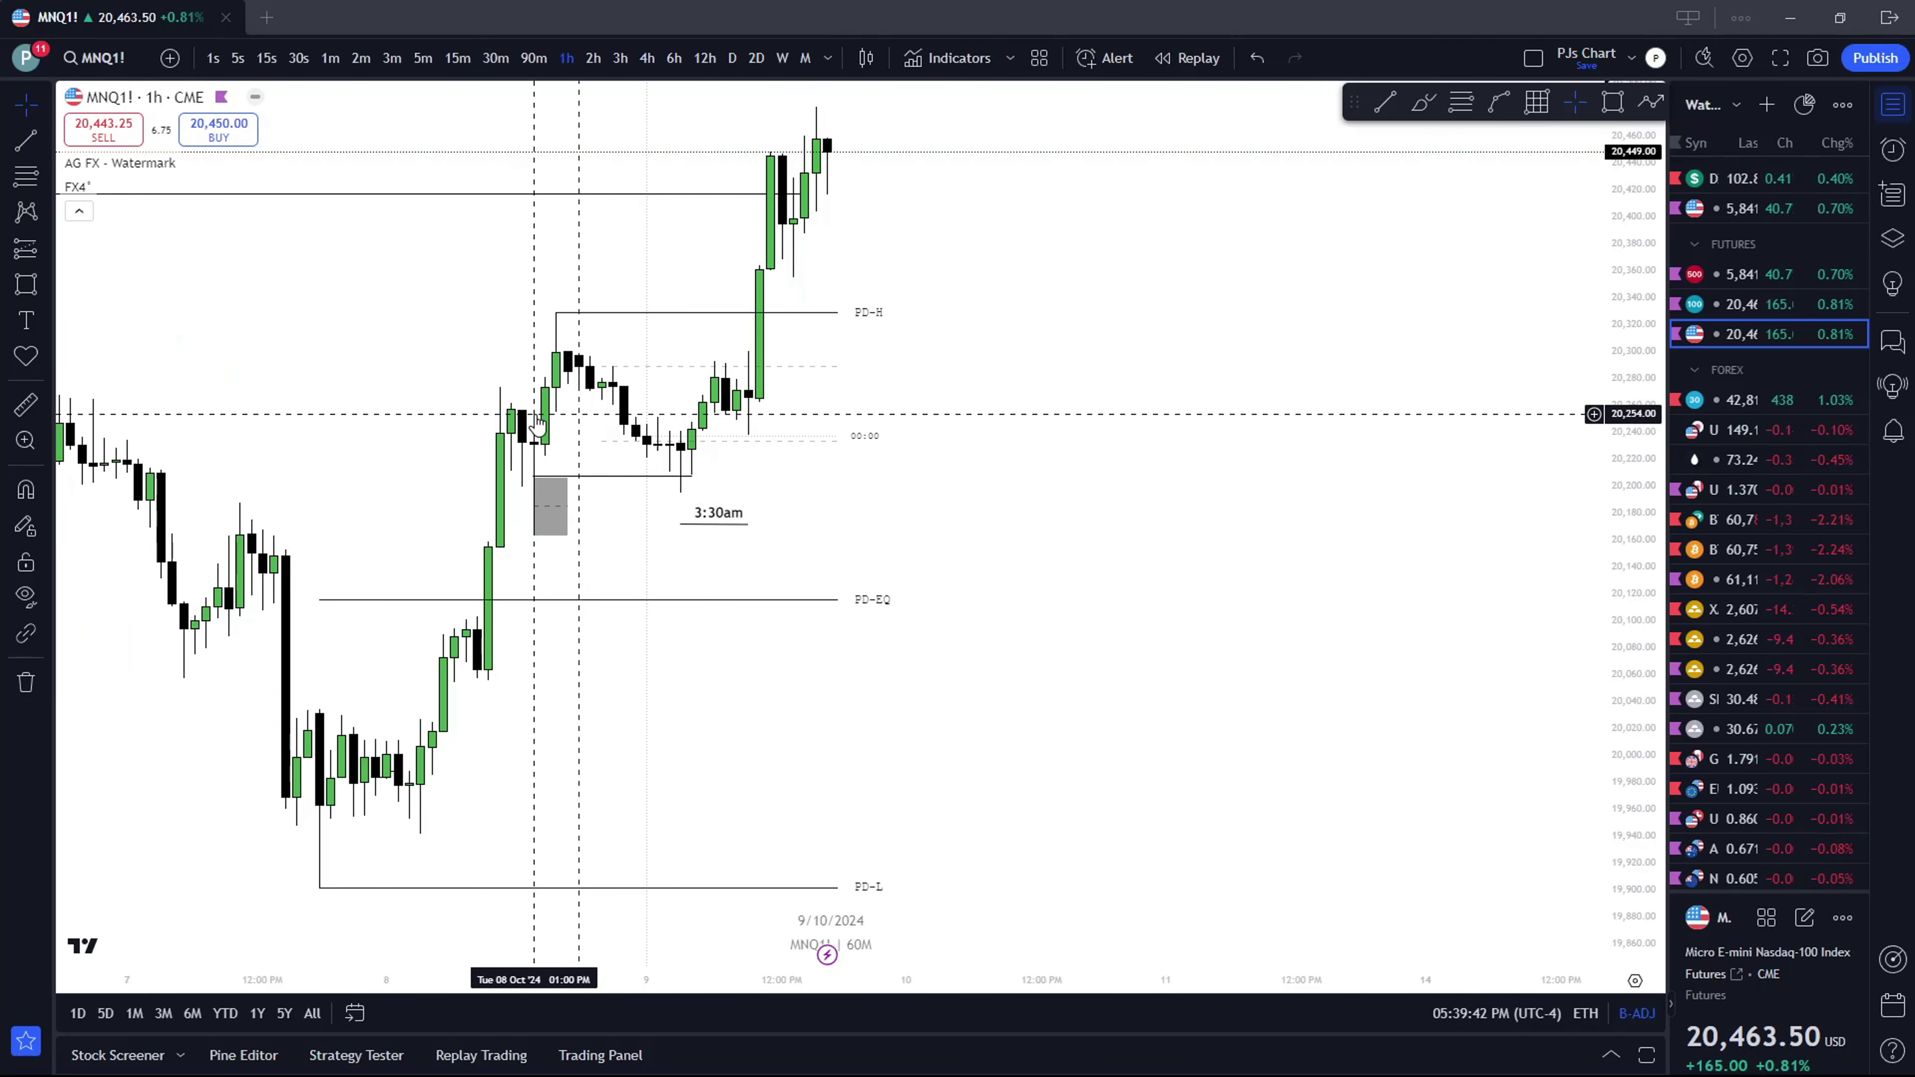
click(534, 502)
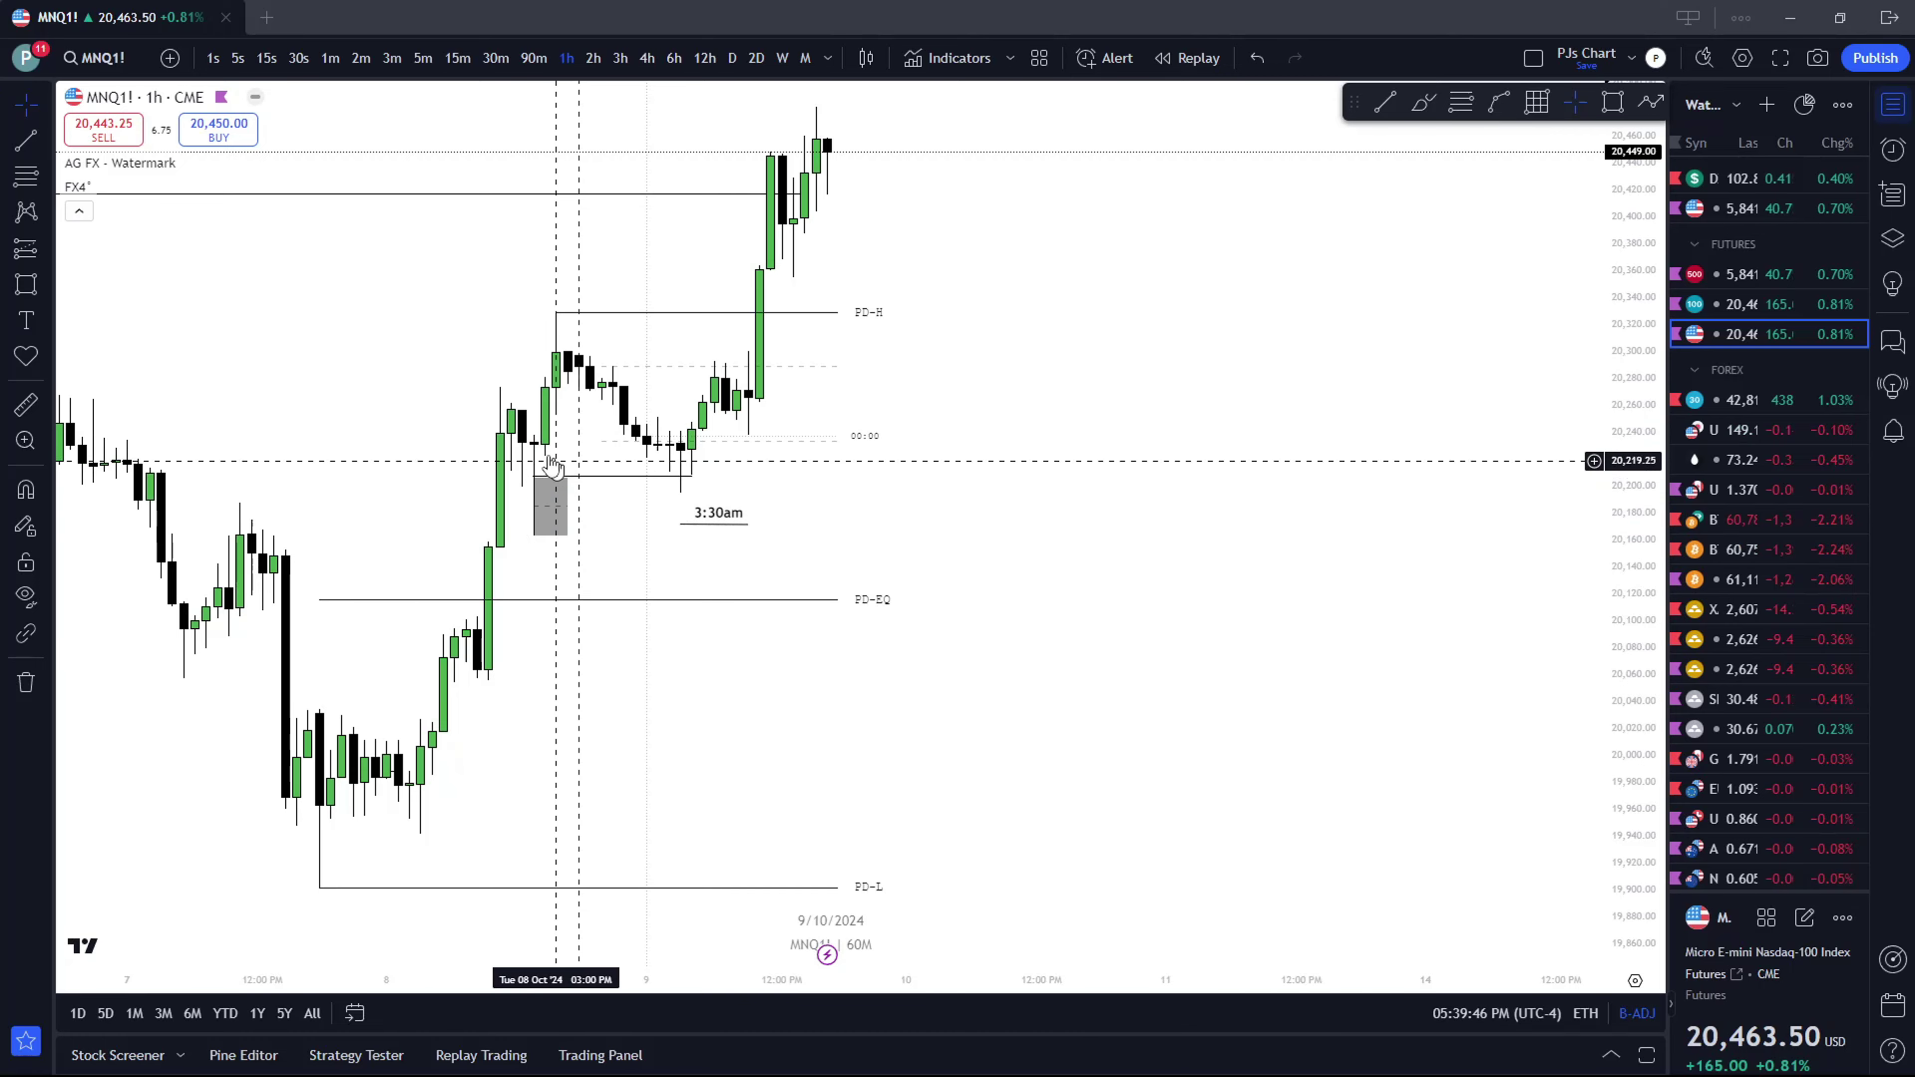
scroll(865, 474, left, 3)
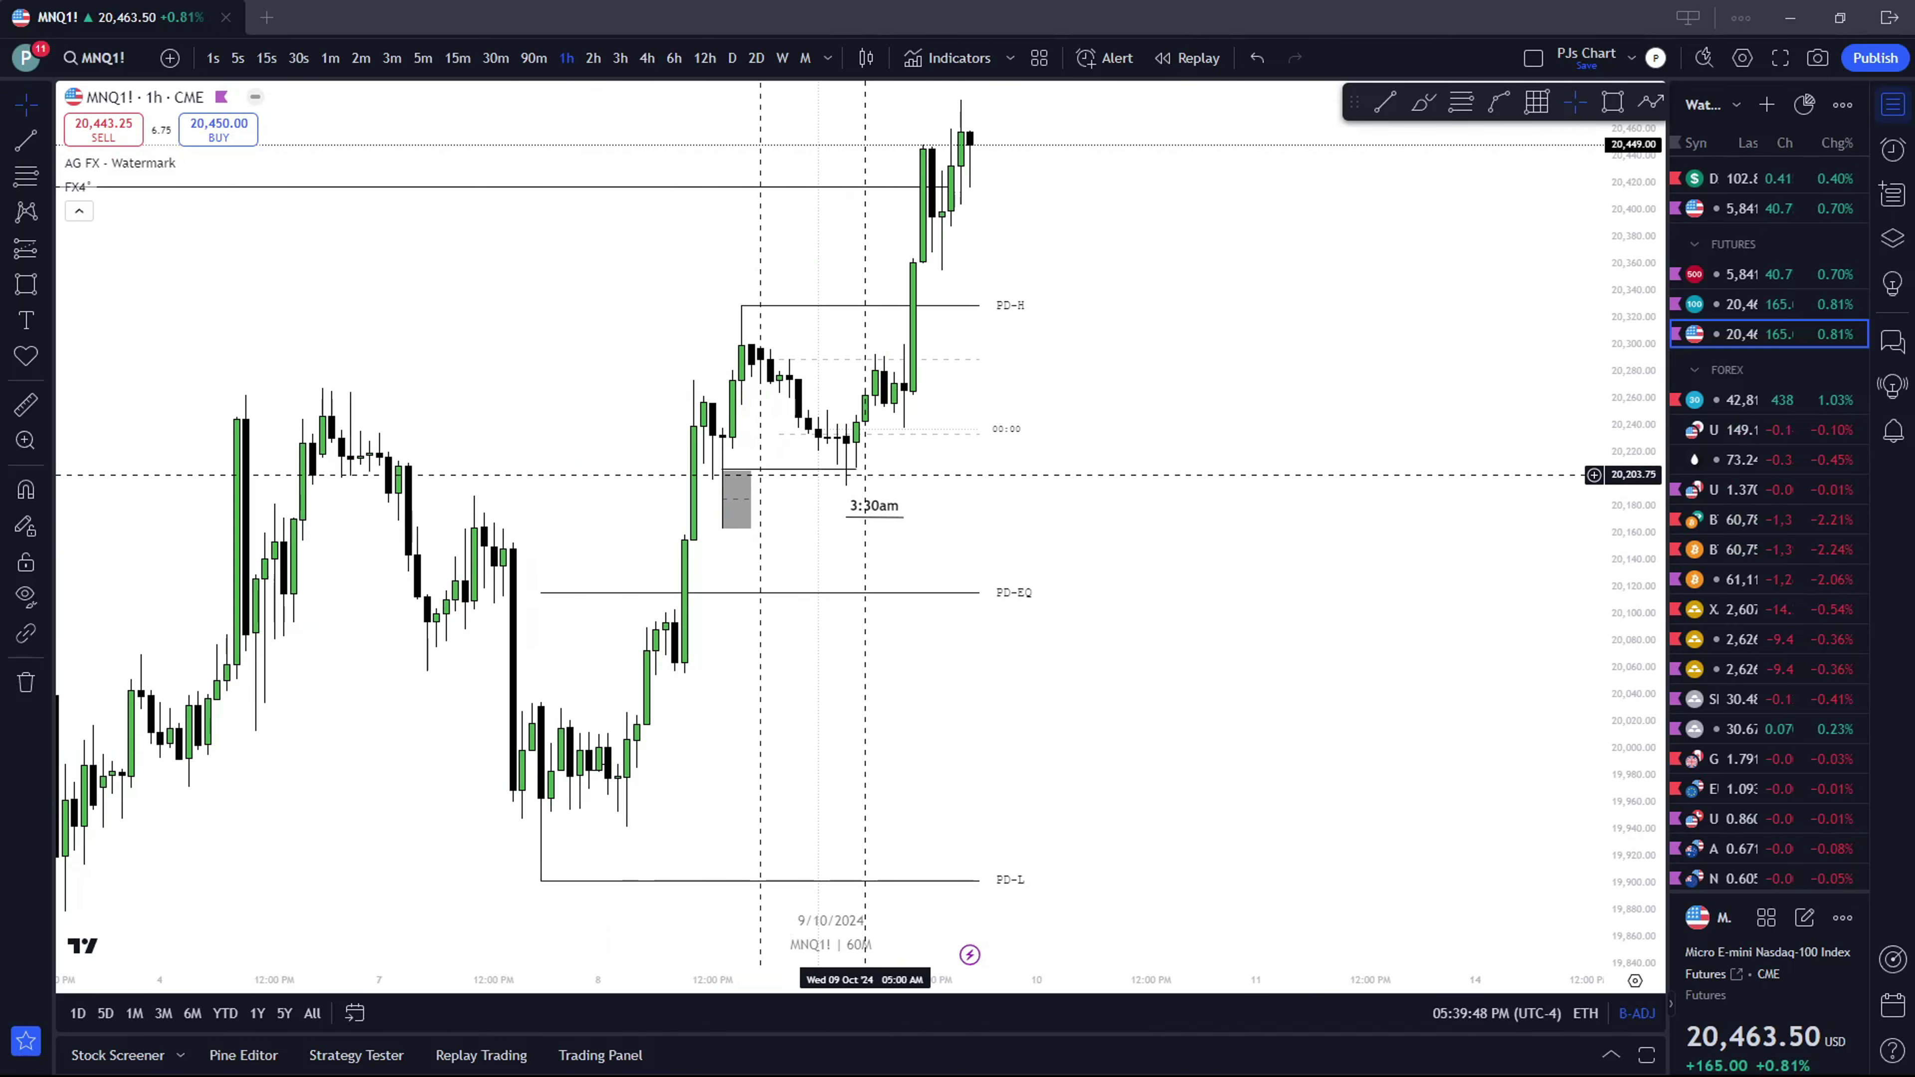
drag(999, 474, 960, 486)
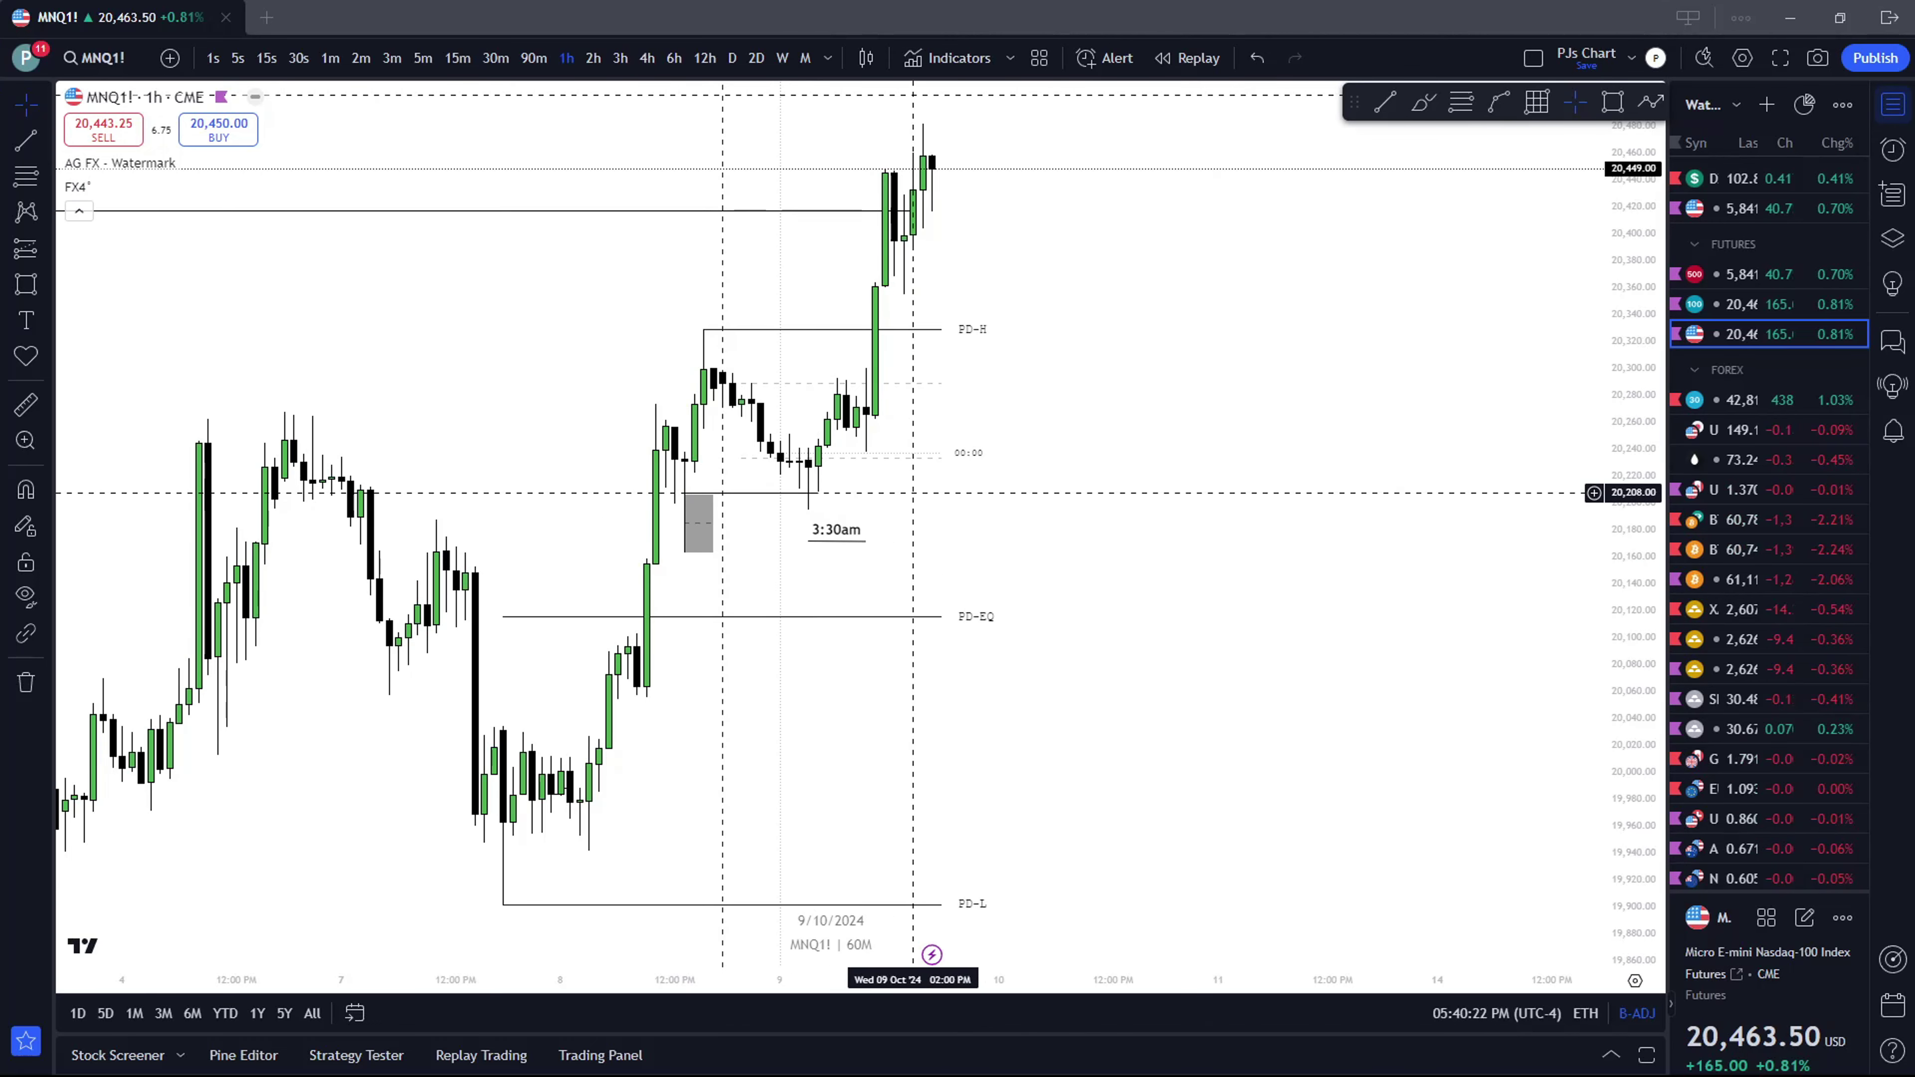
scroll(982, 492, up, 2)
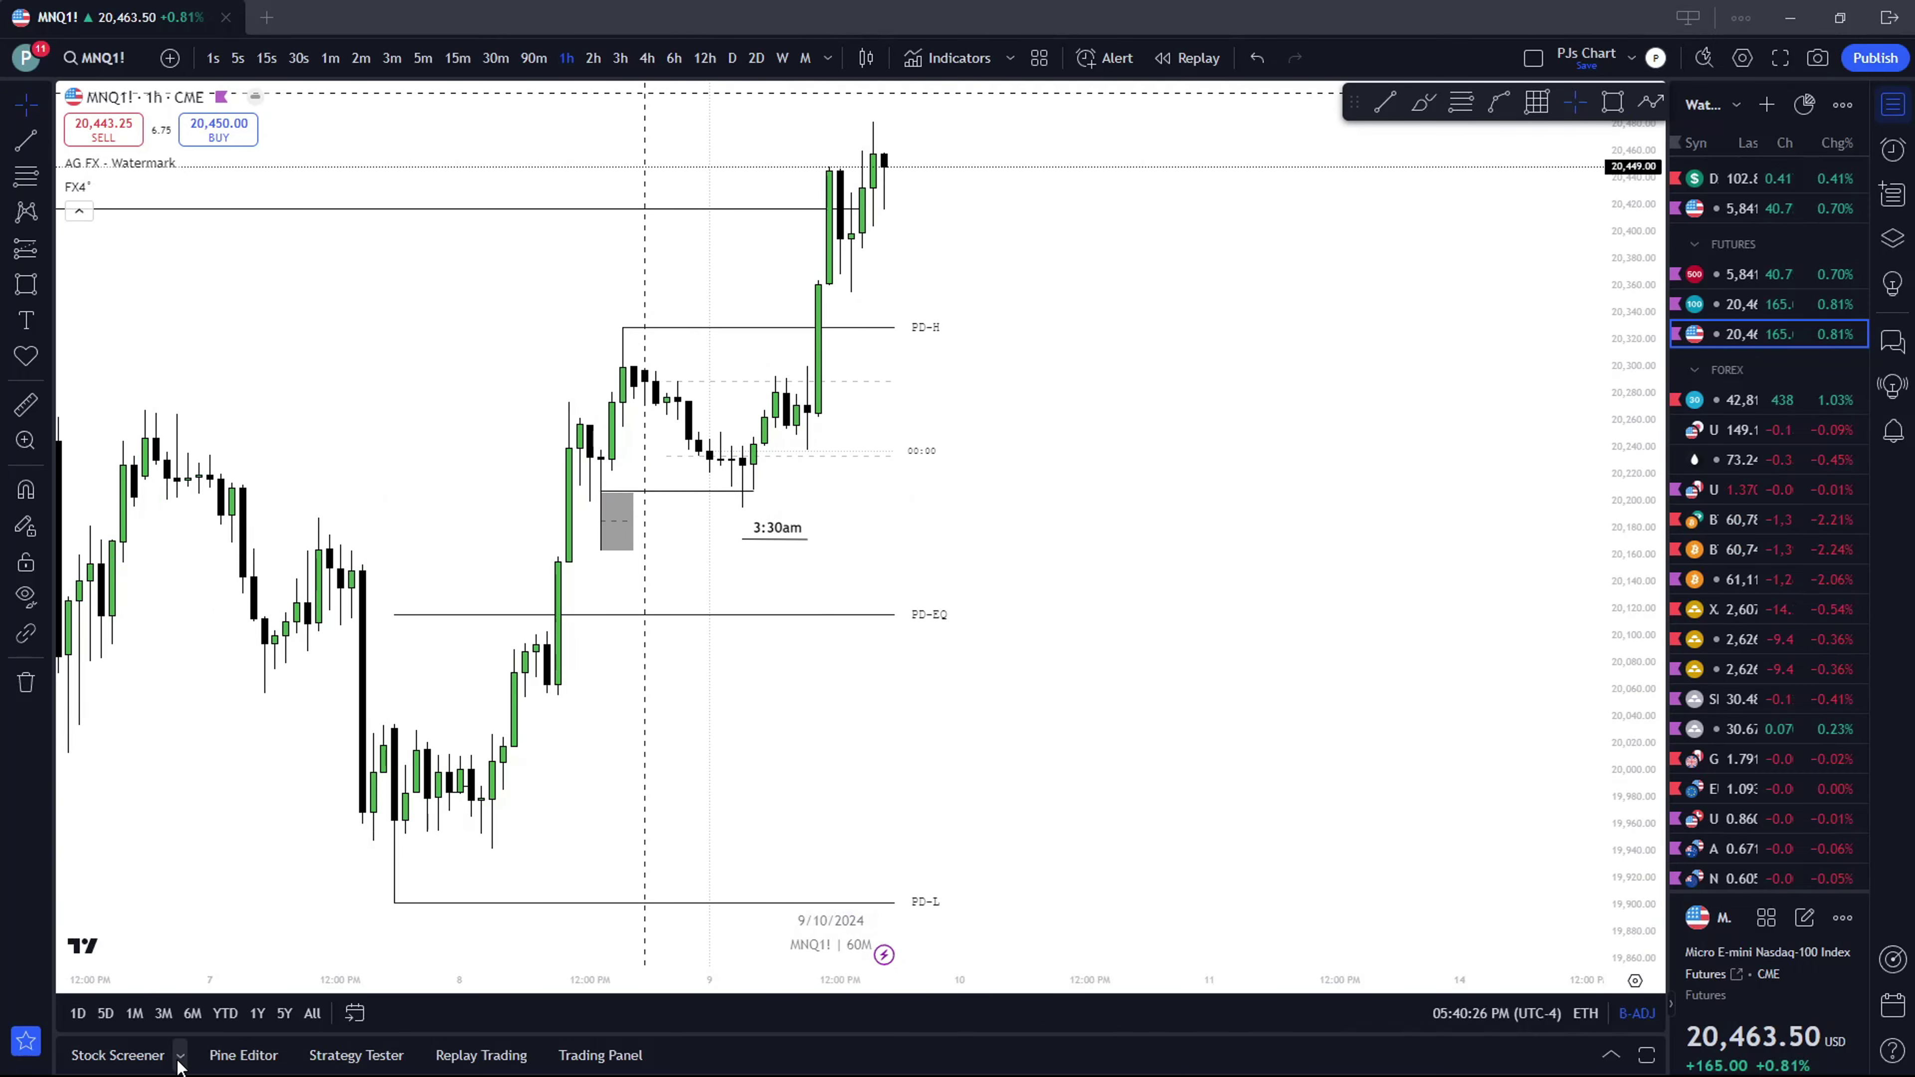
Start bar replay on the 1-hour chart from the 9 October 4:00 AM bar
click(1188, 58)
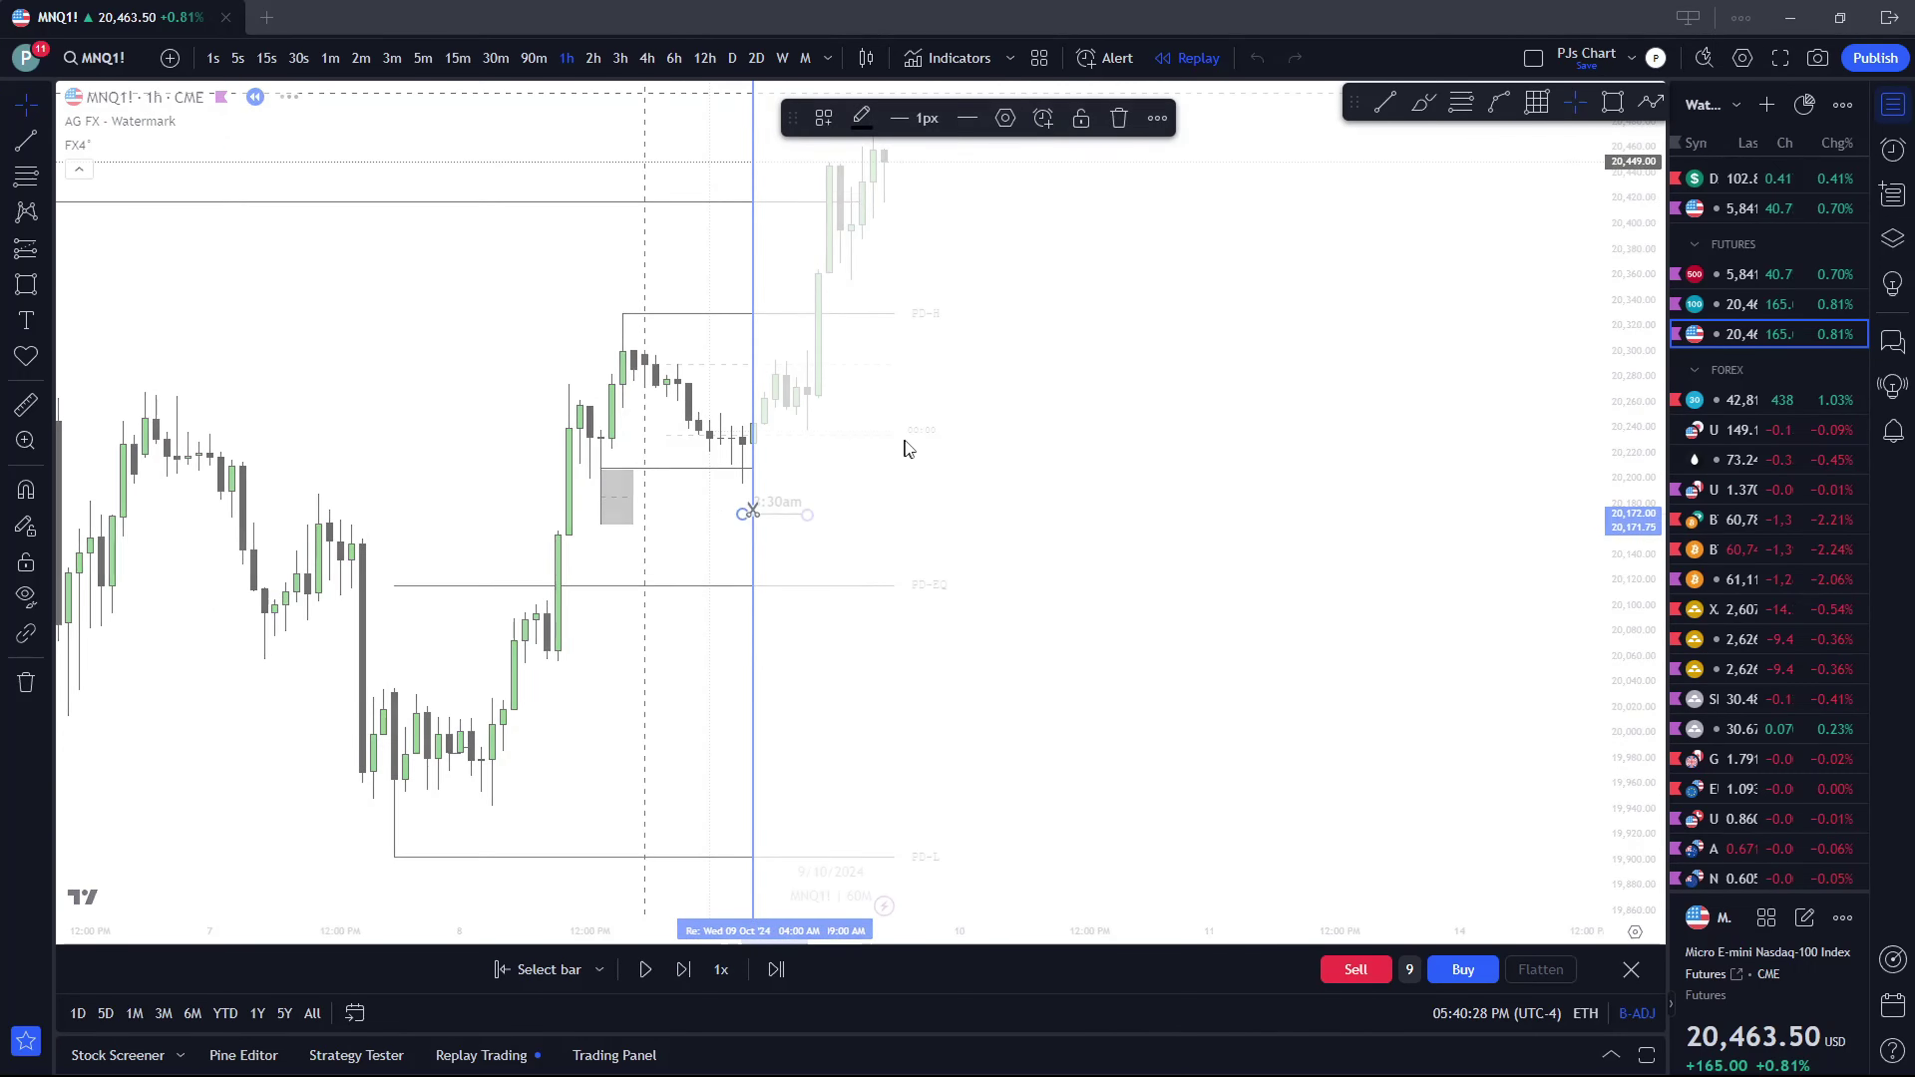
click(753, 504)
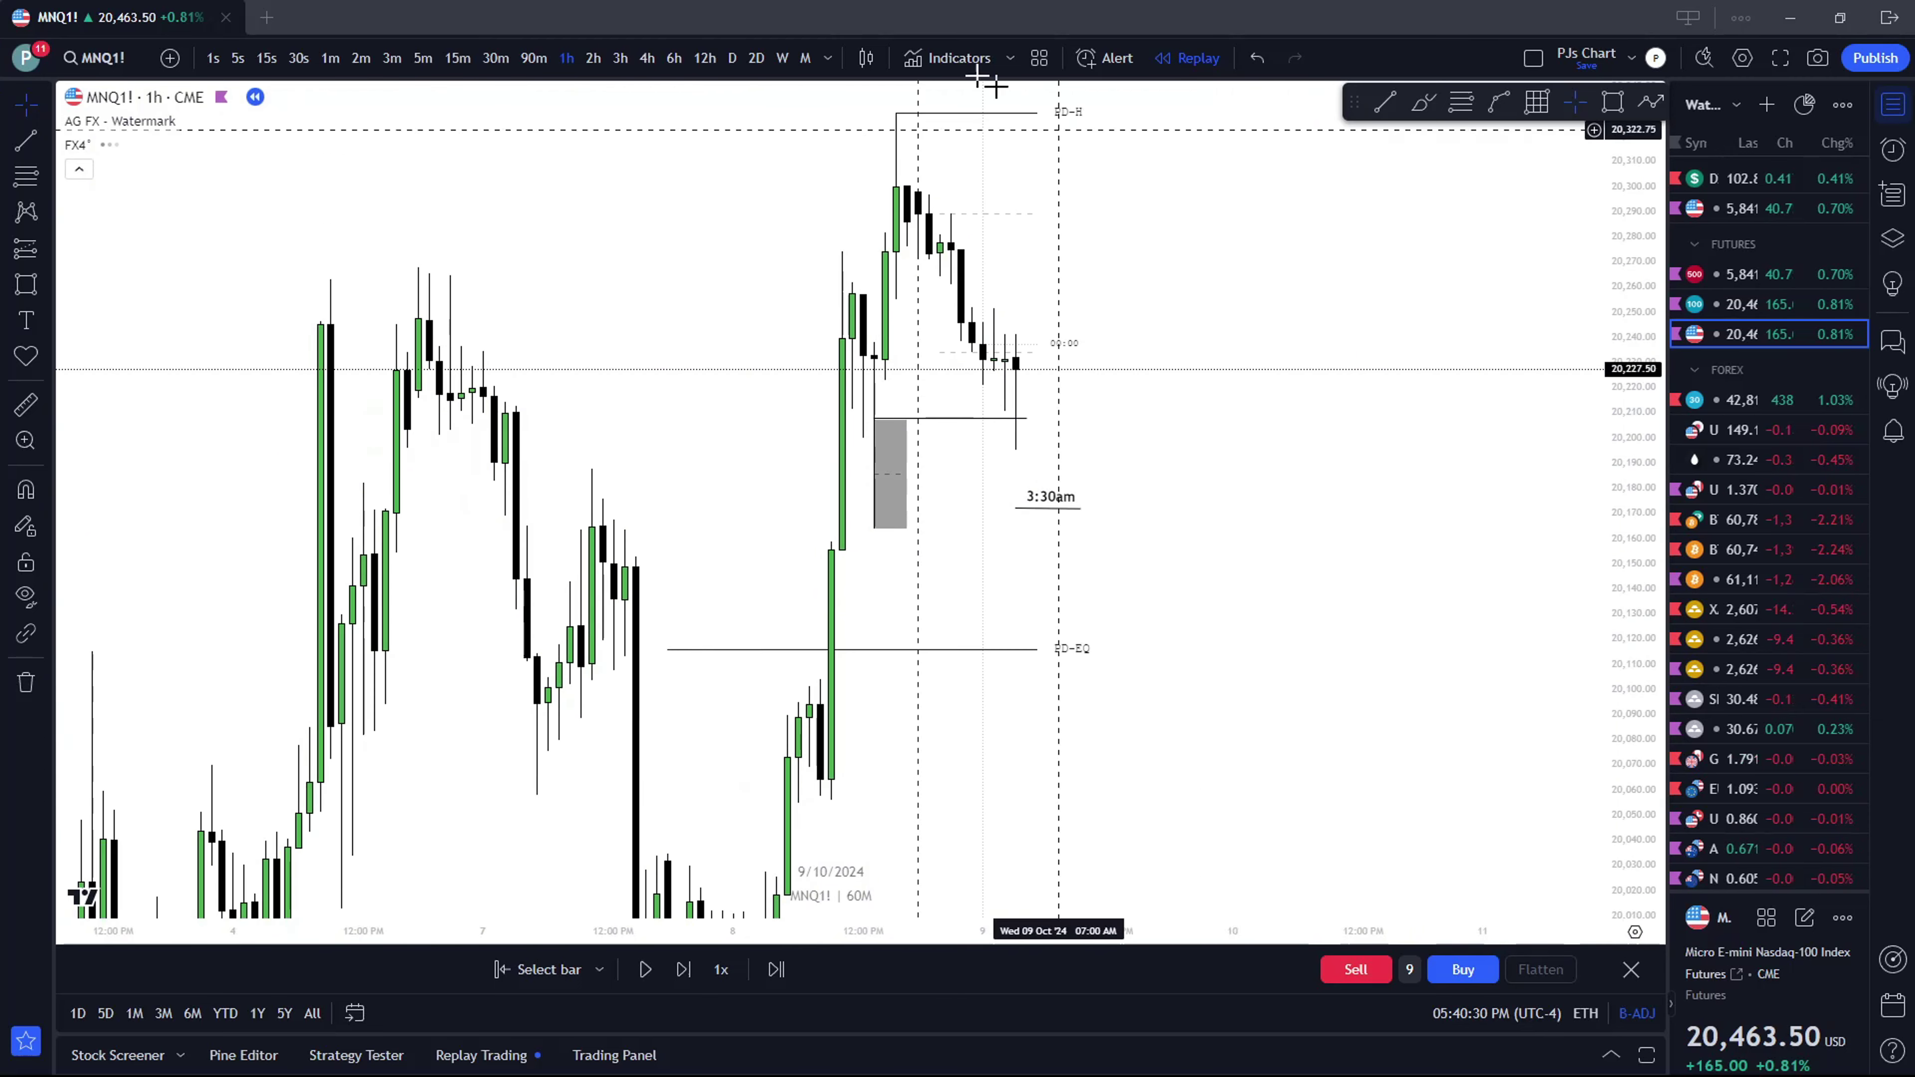
drag(1103, 299, 1048, 354)
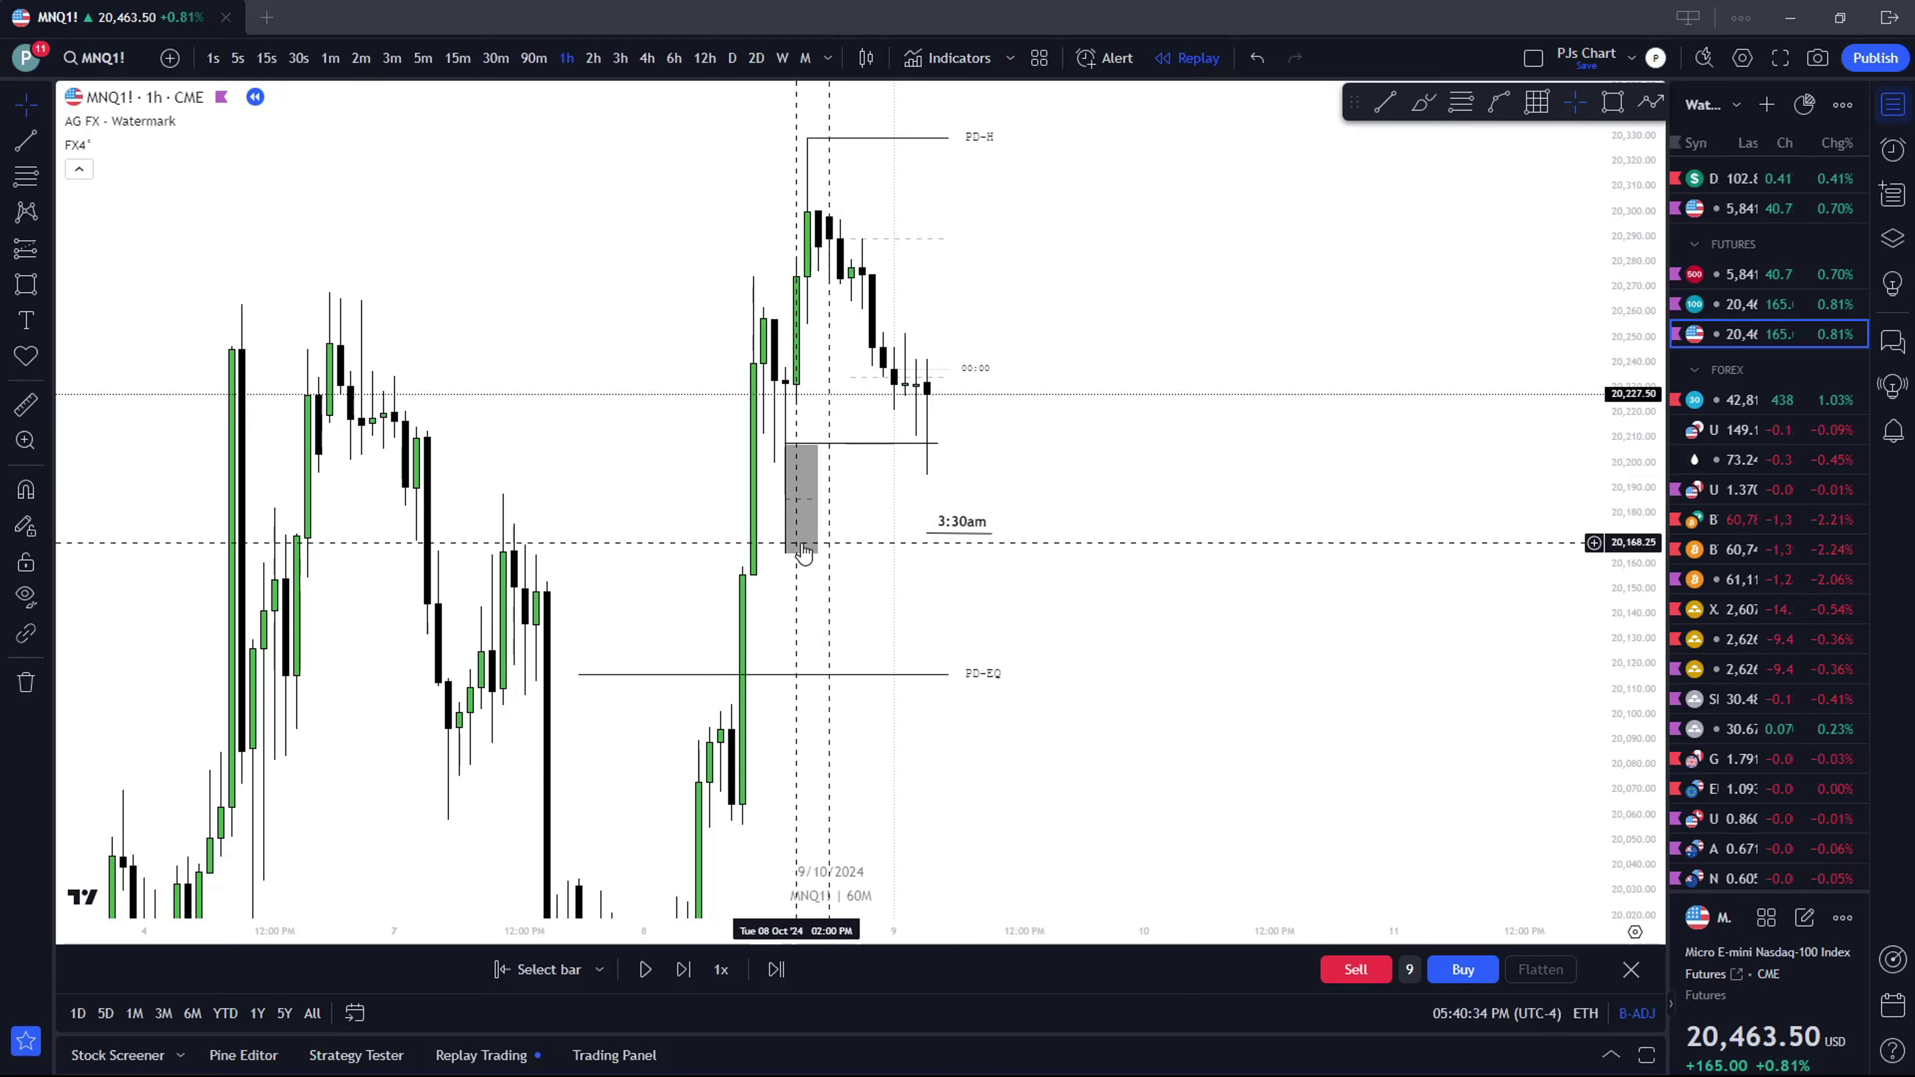
drag(1334, 418, 1517, 391)
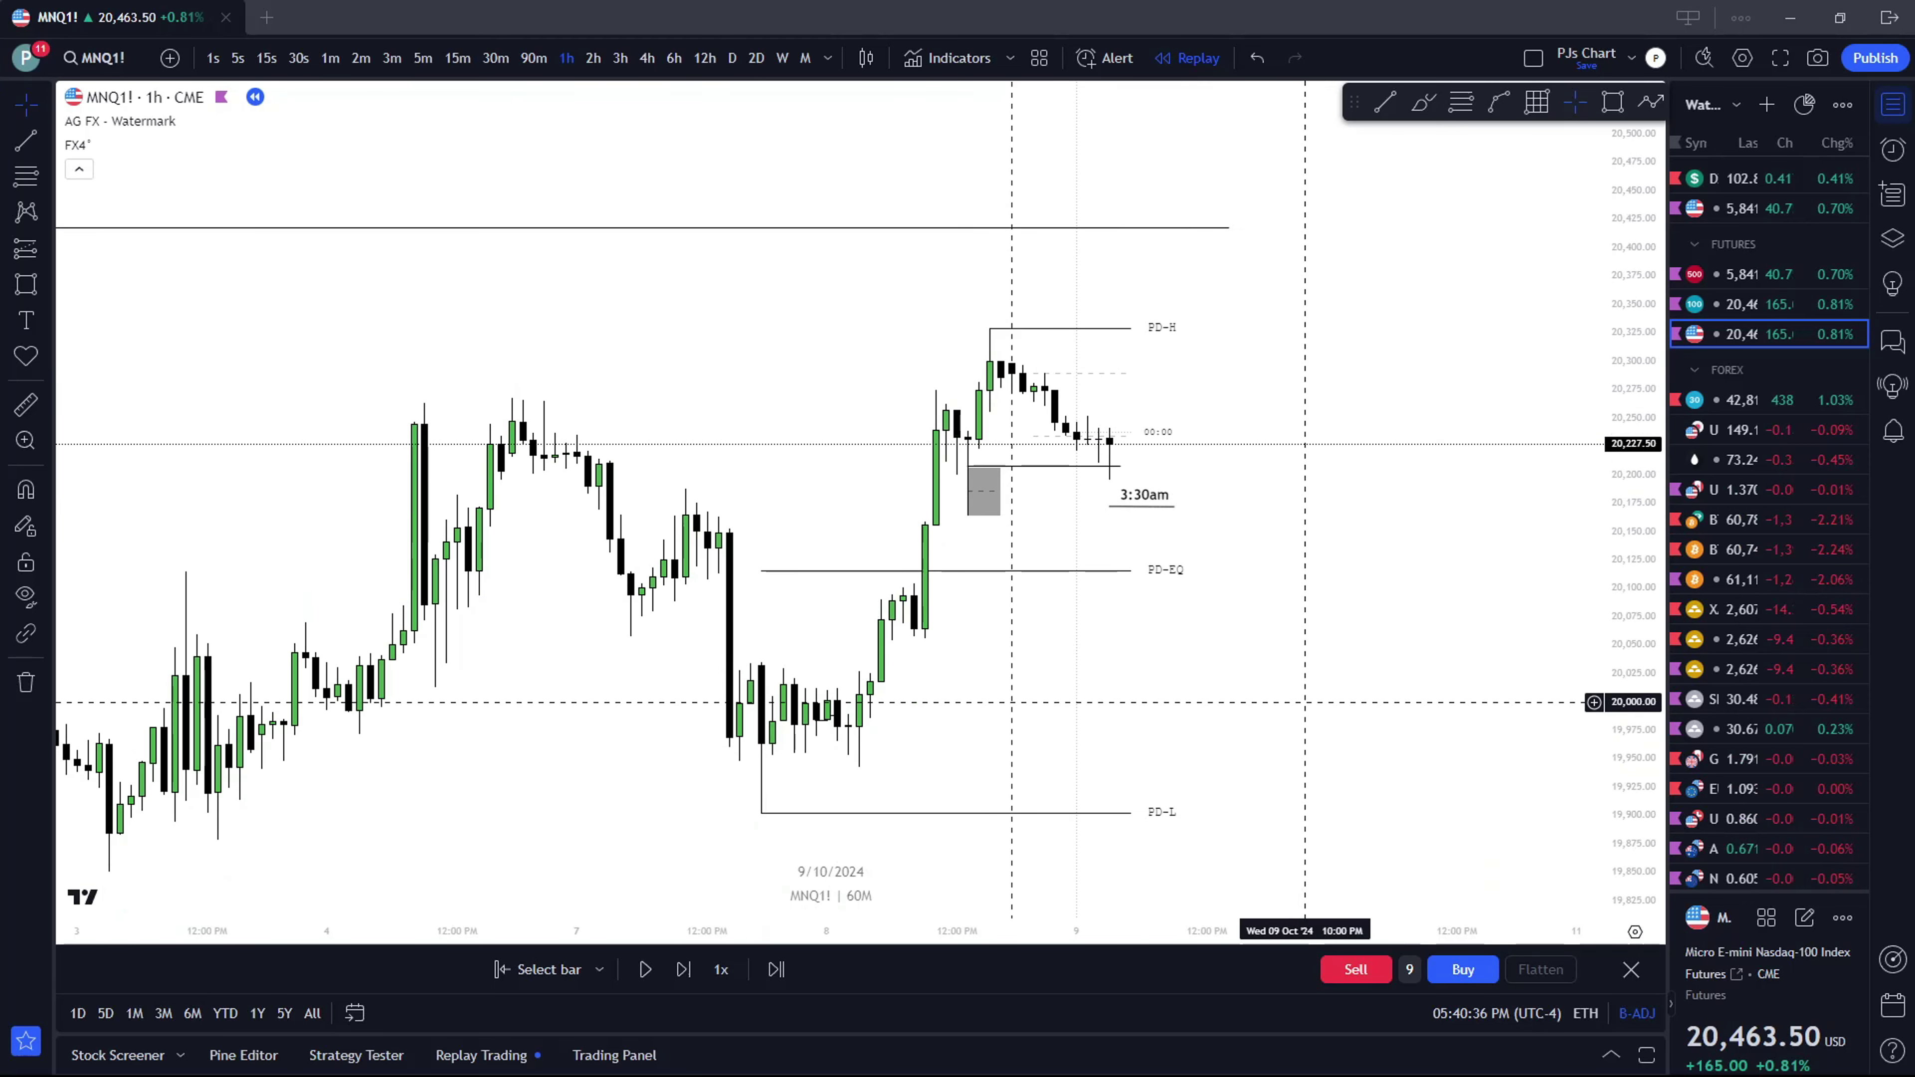
scroll(1305, 422, down, 2)
Examine the replayed price structure on the 4-hour timeframe and return to the 1-hour chart
click(646, 58)
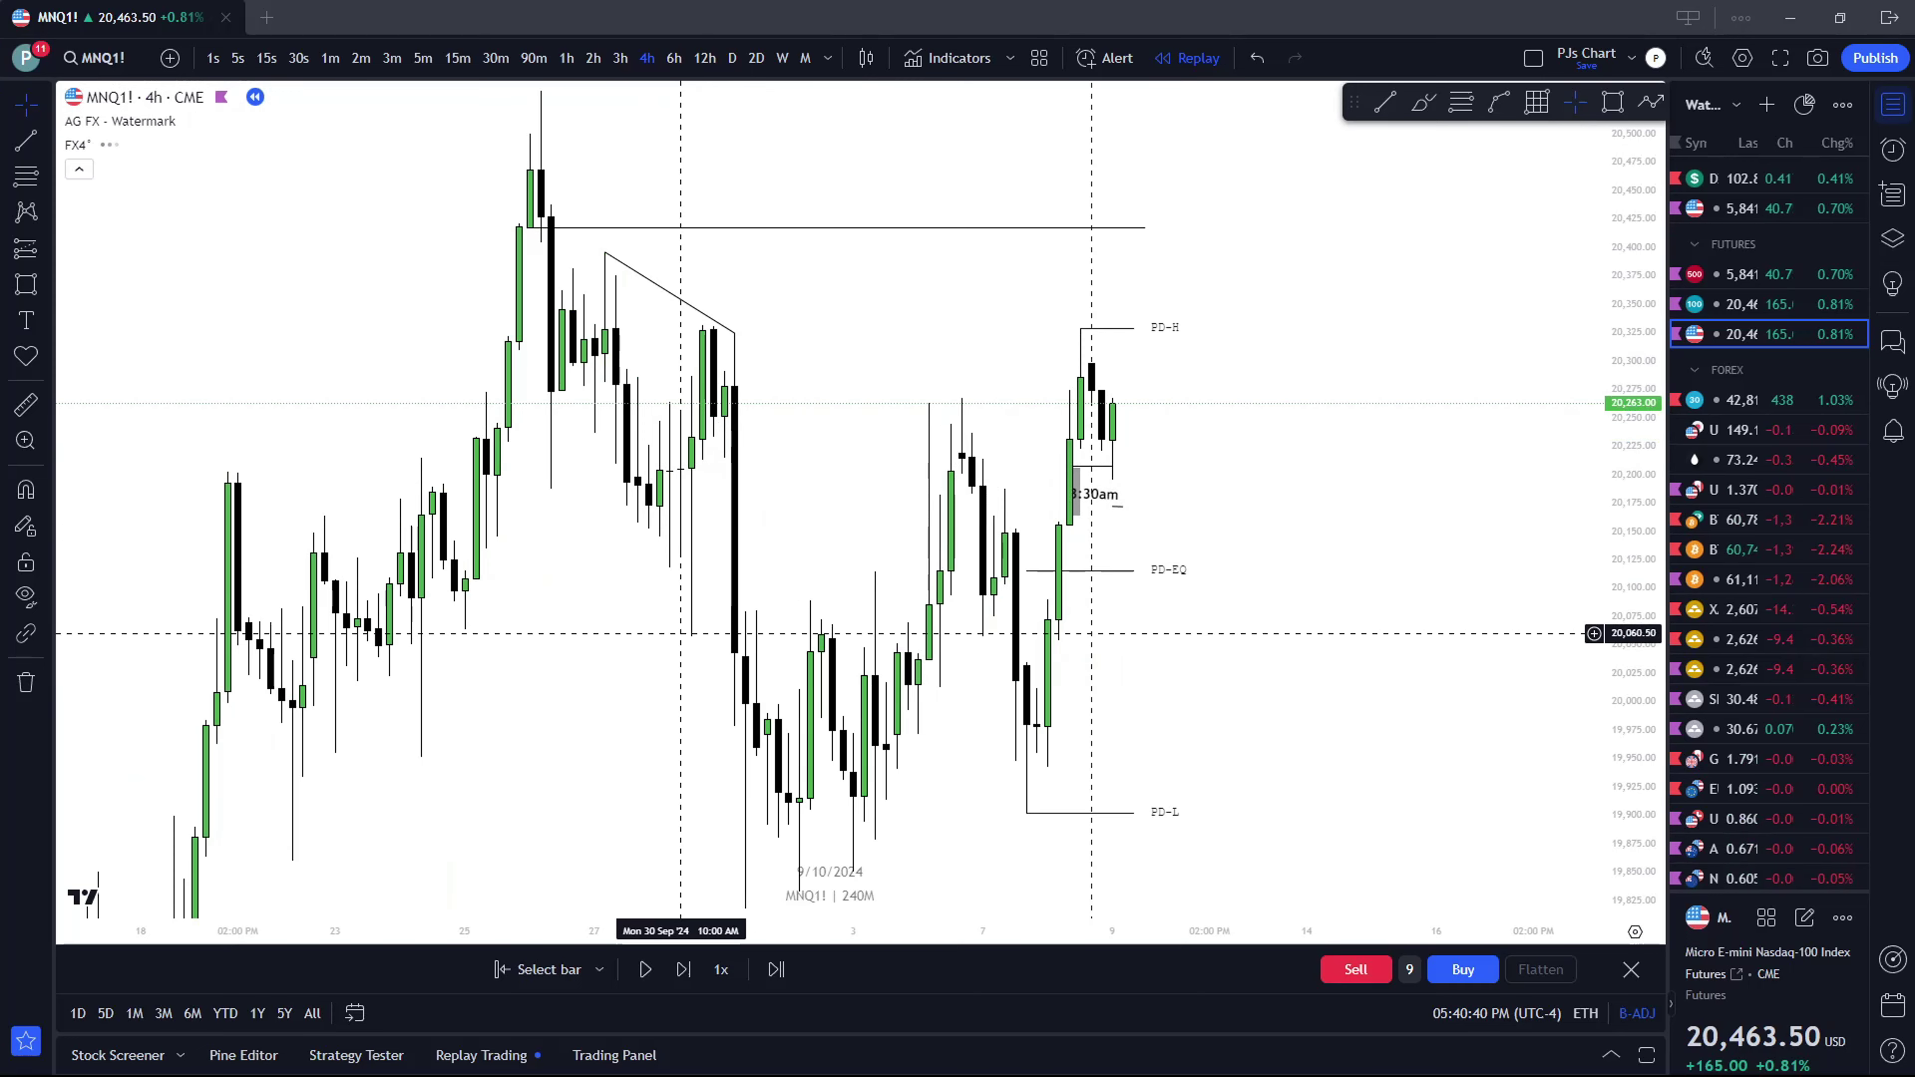
drag(784, 600, 787, 406)
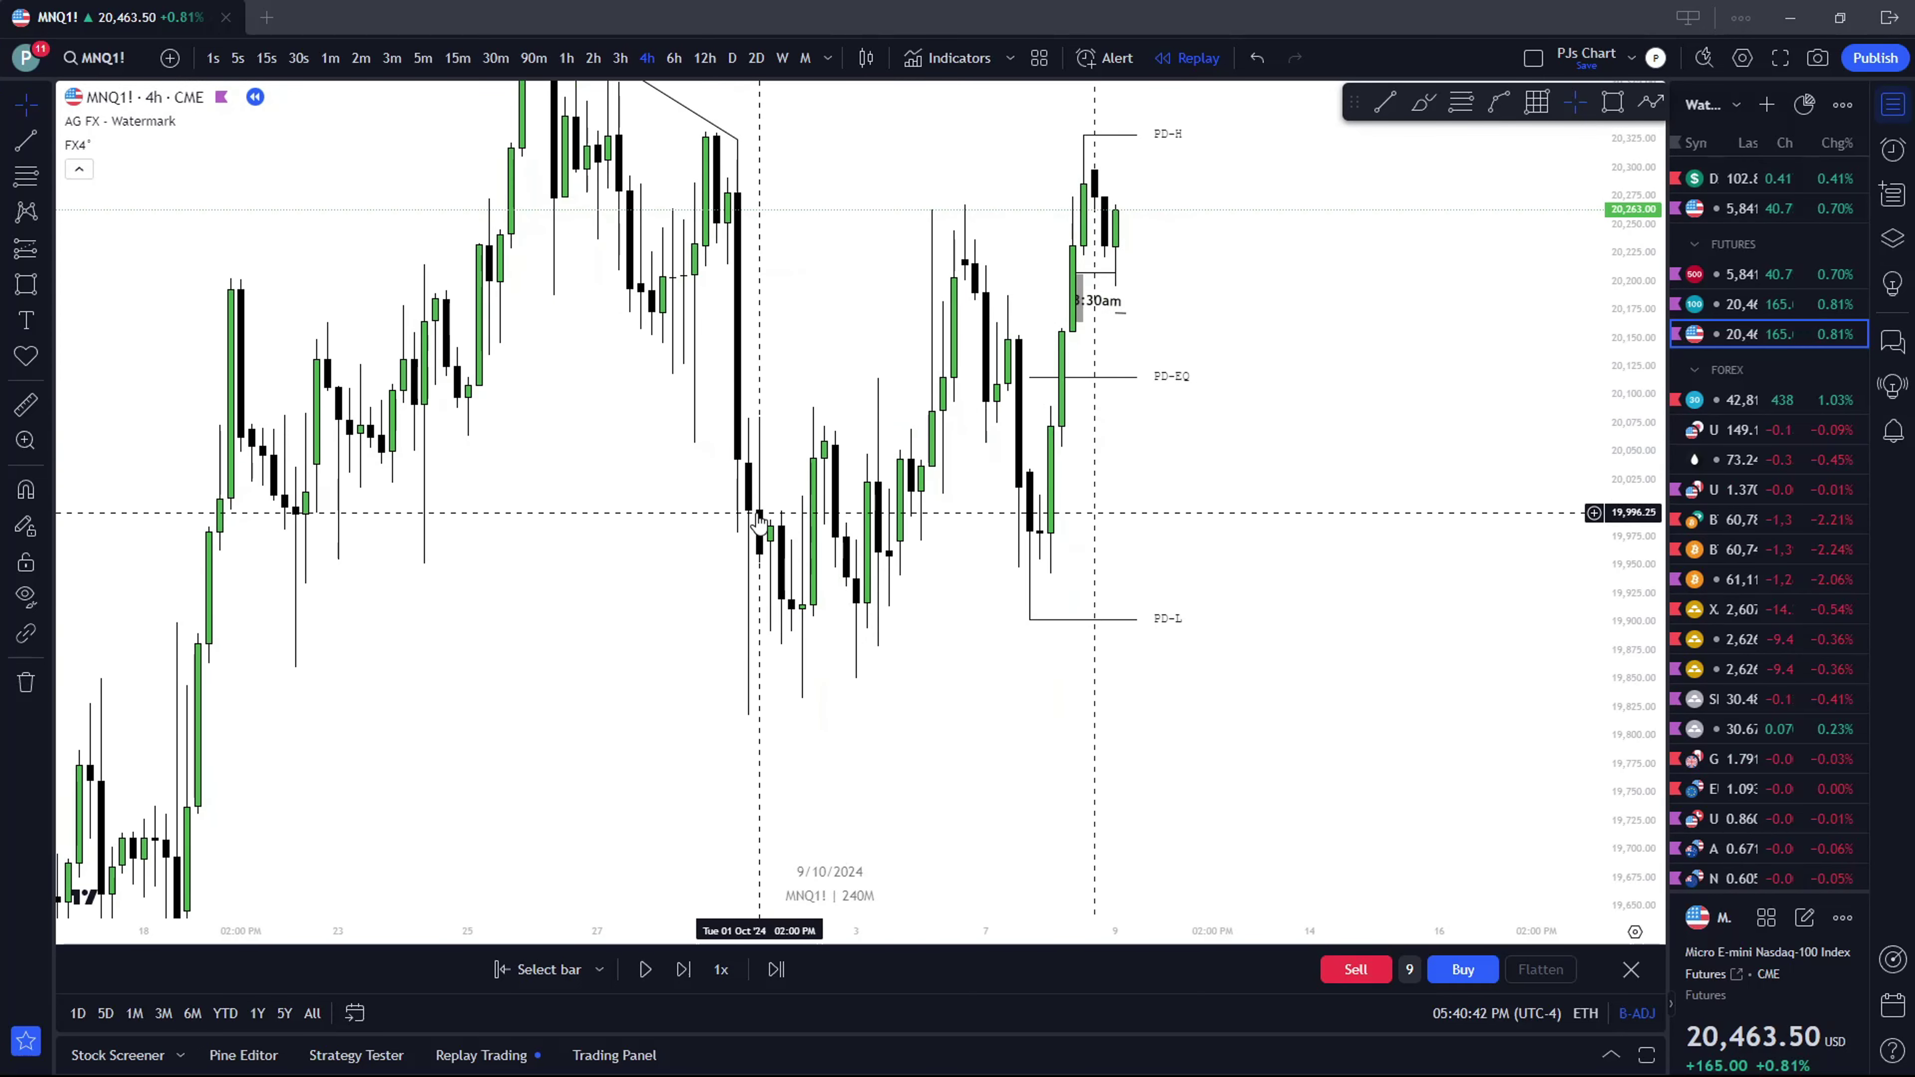
scroll(948, 496, right, 5)
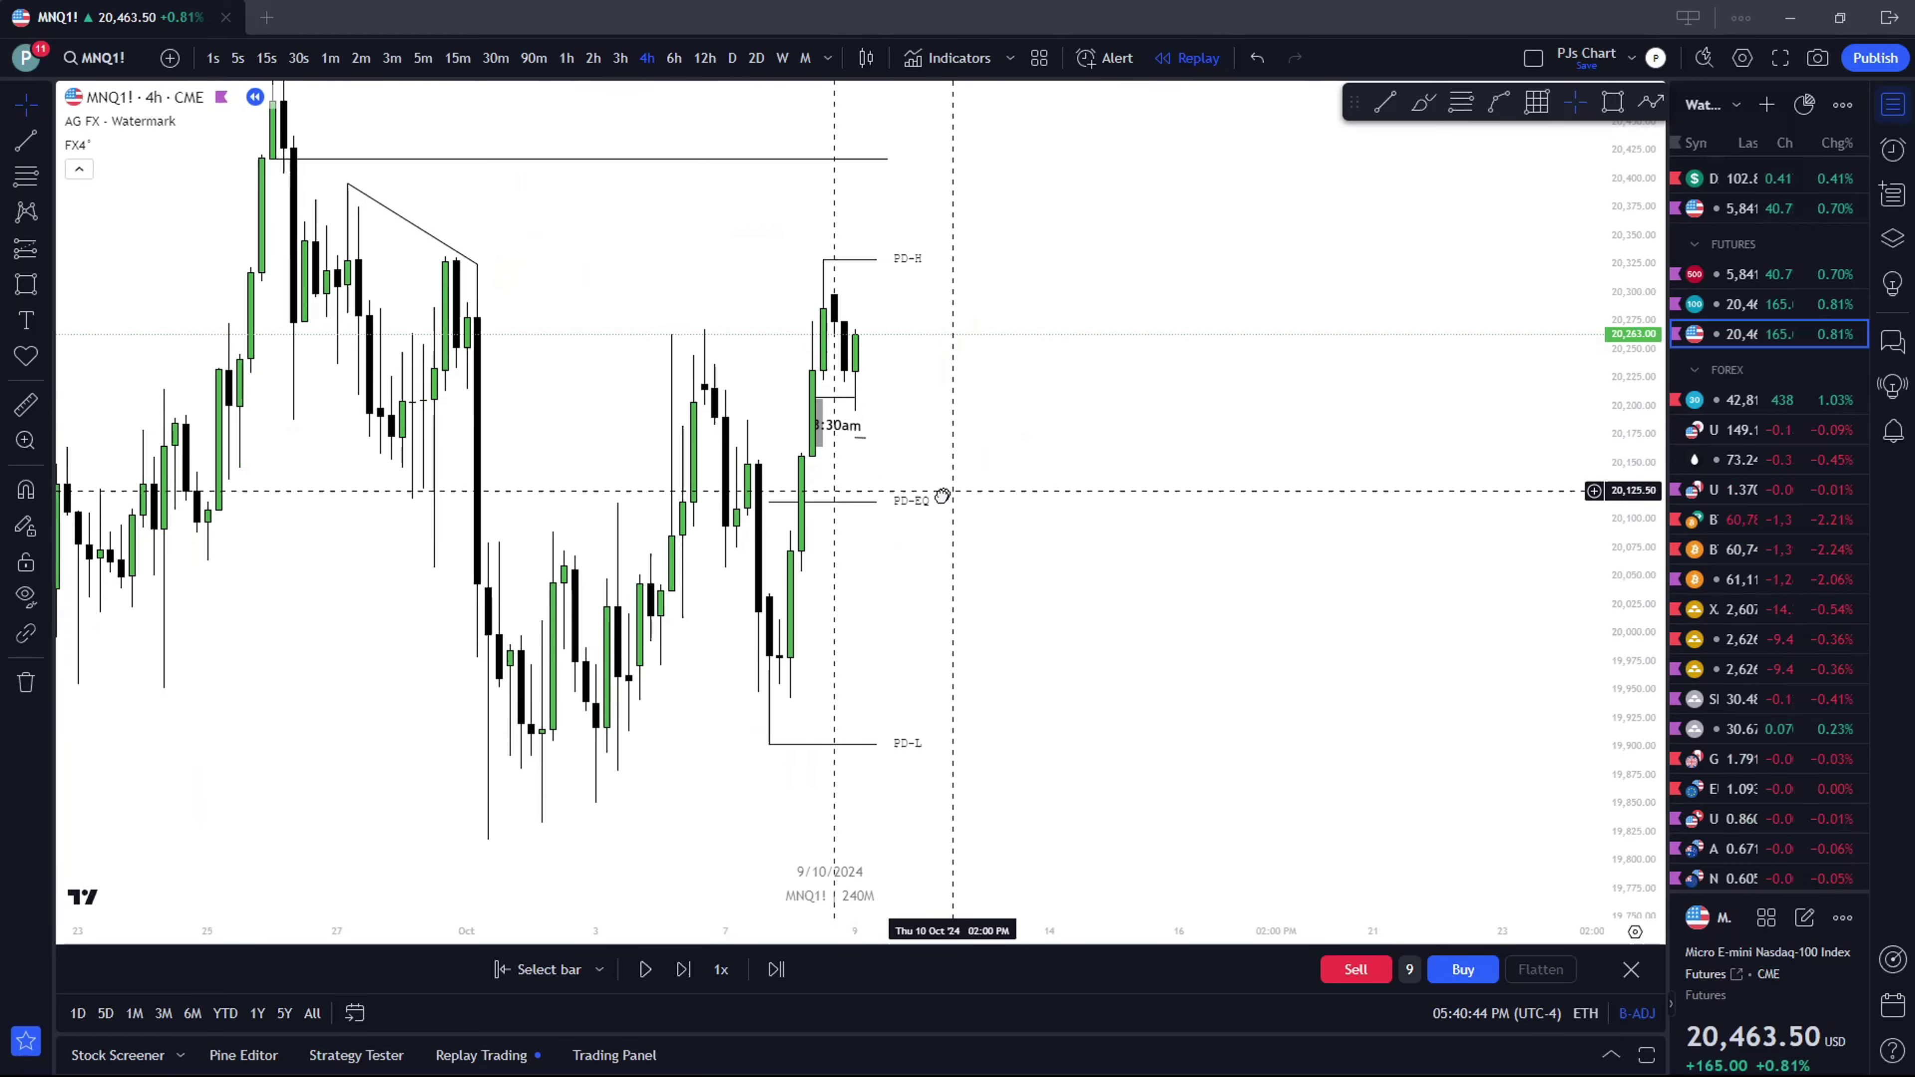
click(568, 59)
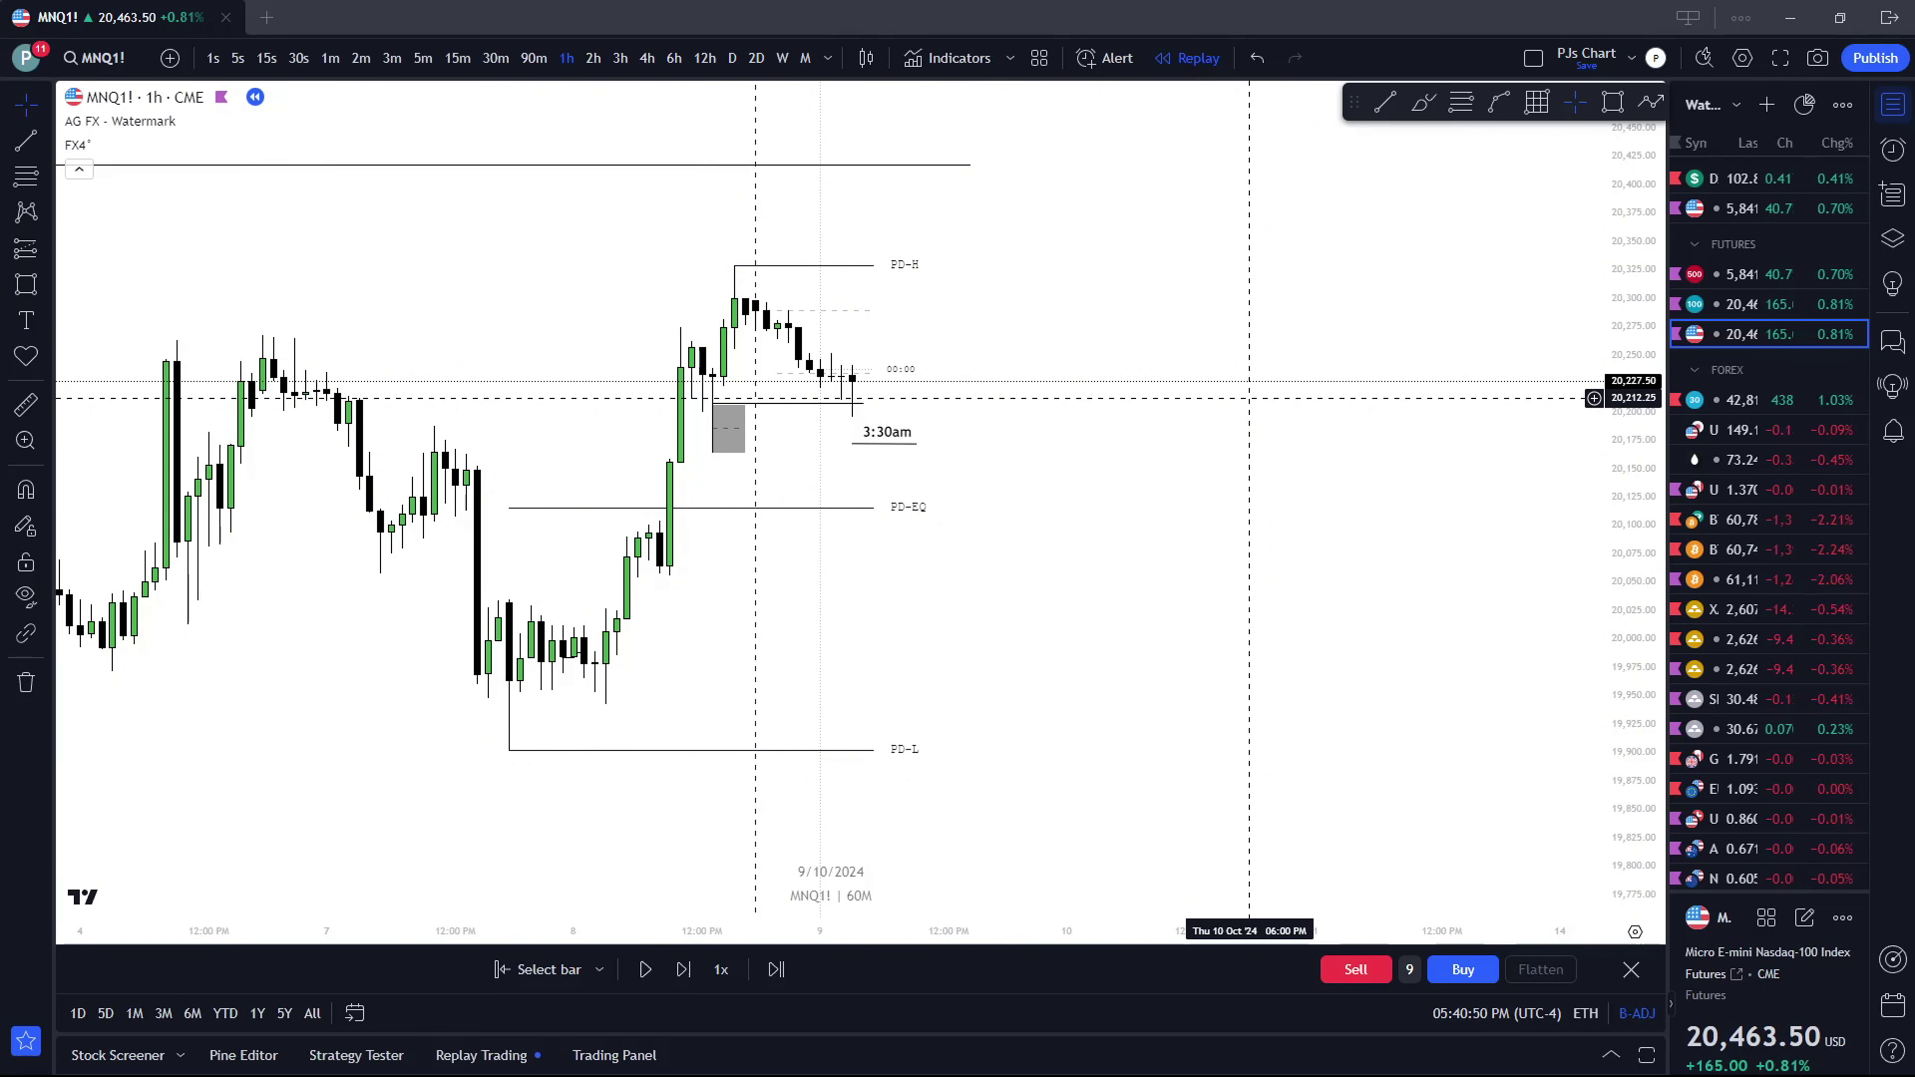
scroll(1131, 451, left, 2)
scroll(1136, 450, down, 2)
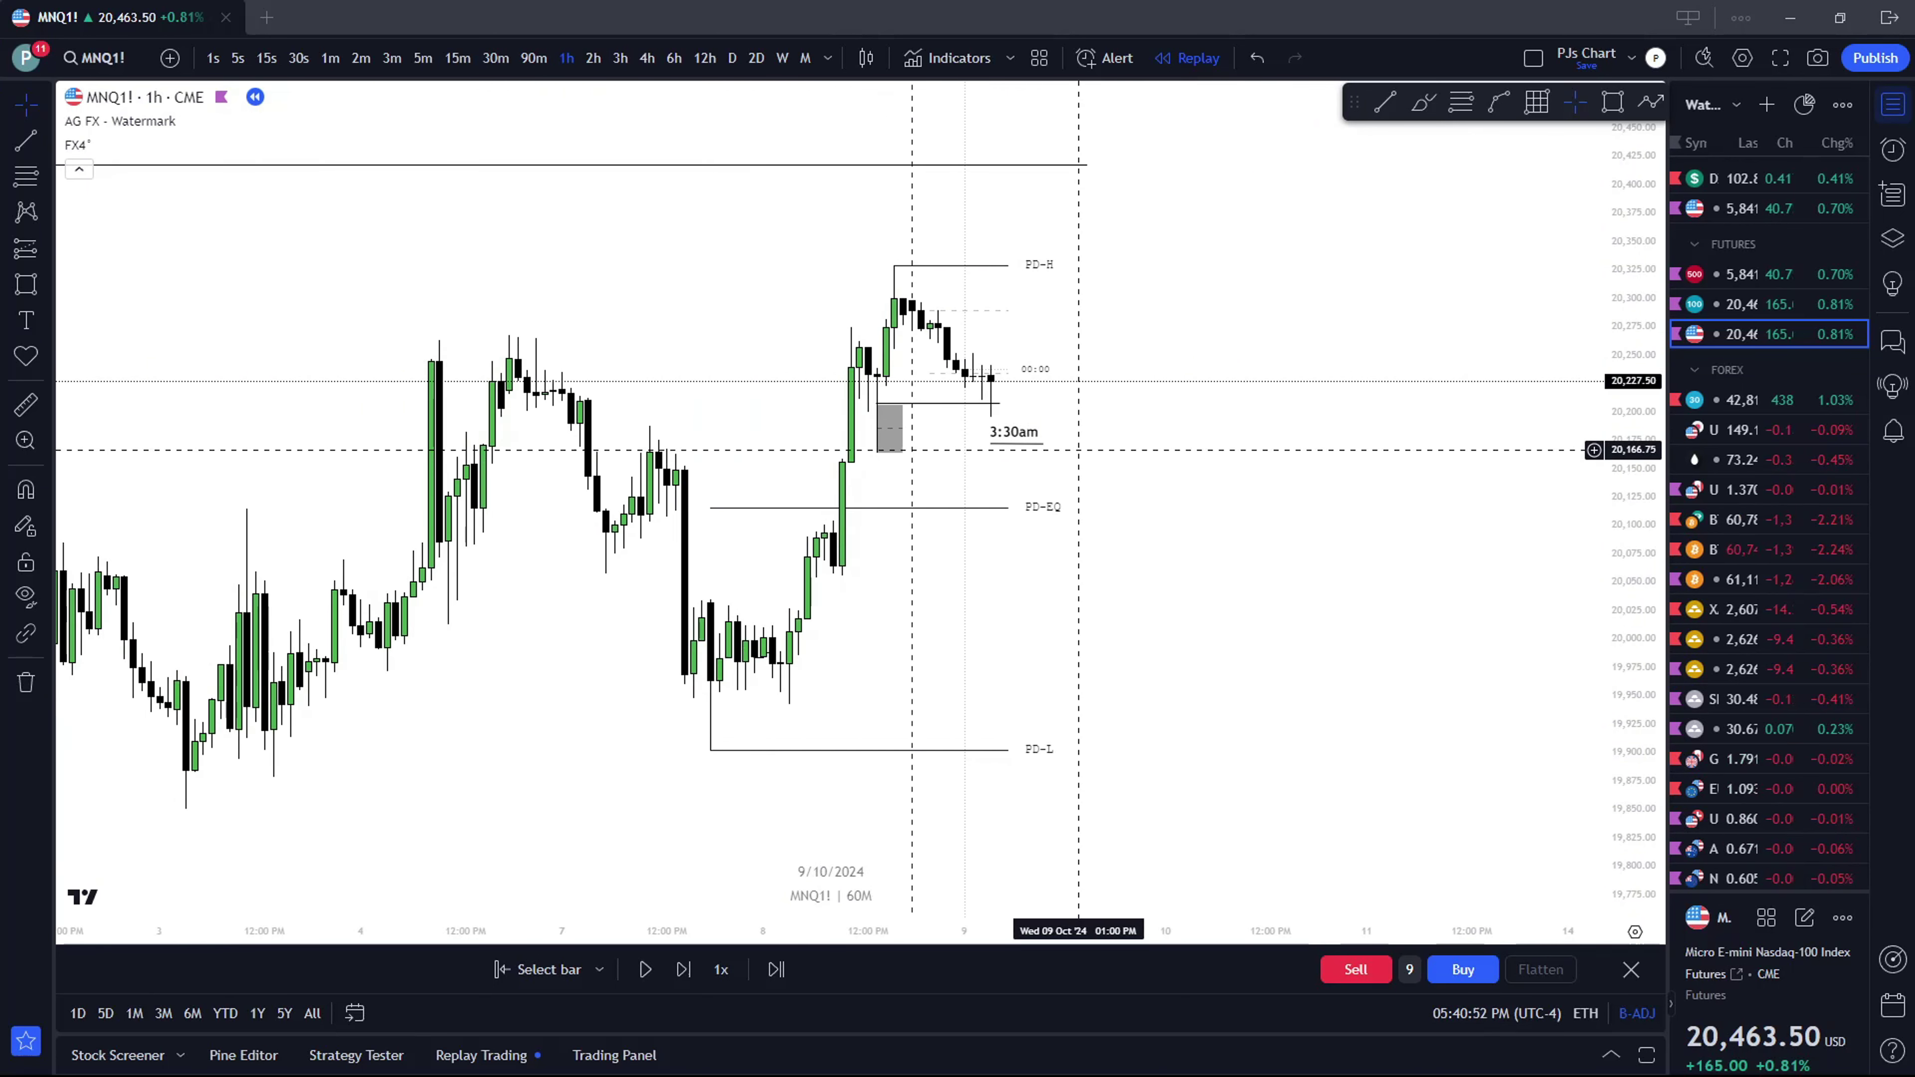
Extend the pullback rectangle to 9 October 8:00 AM and raise its upper edge to 20,233.50
click(876, 408)
drag(876, 403, 1148, 375)
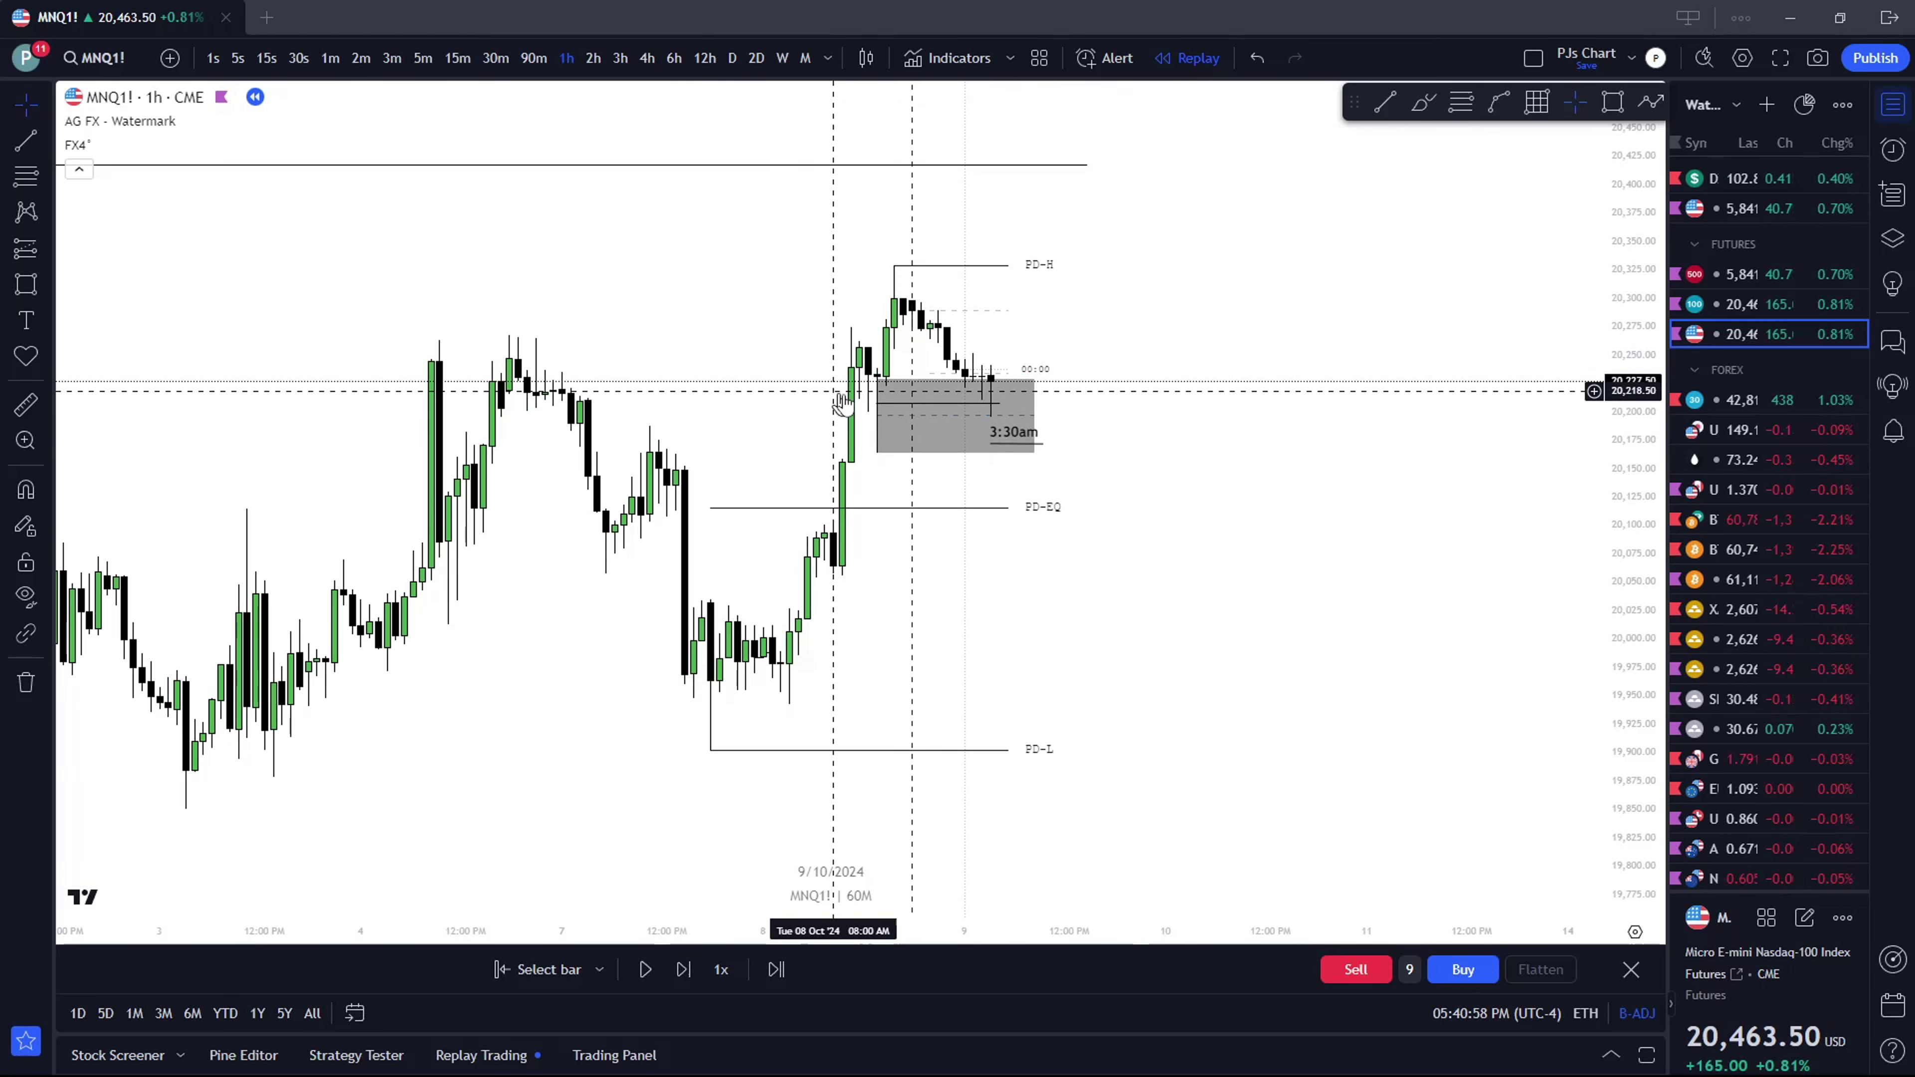
click(879, 377)
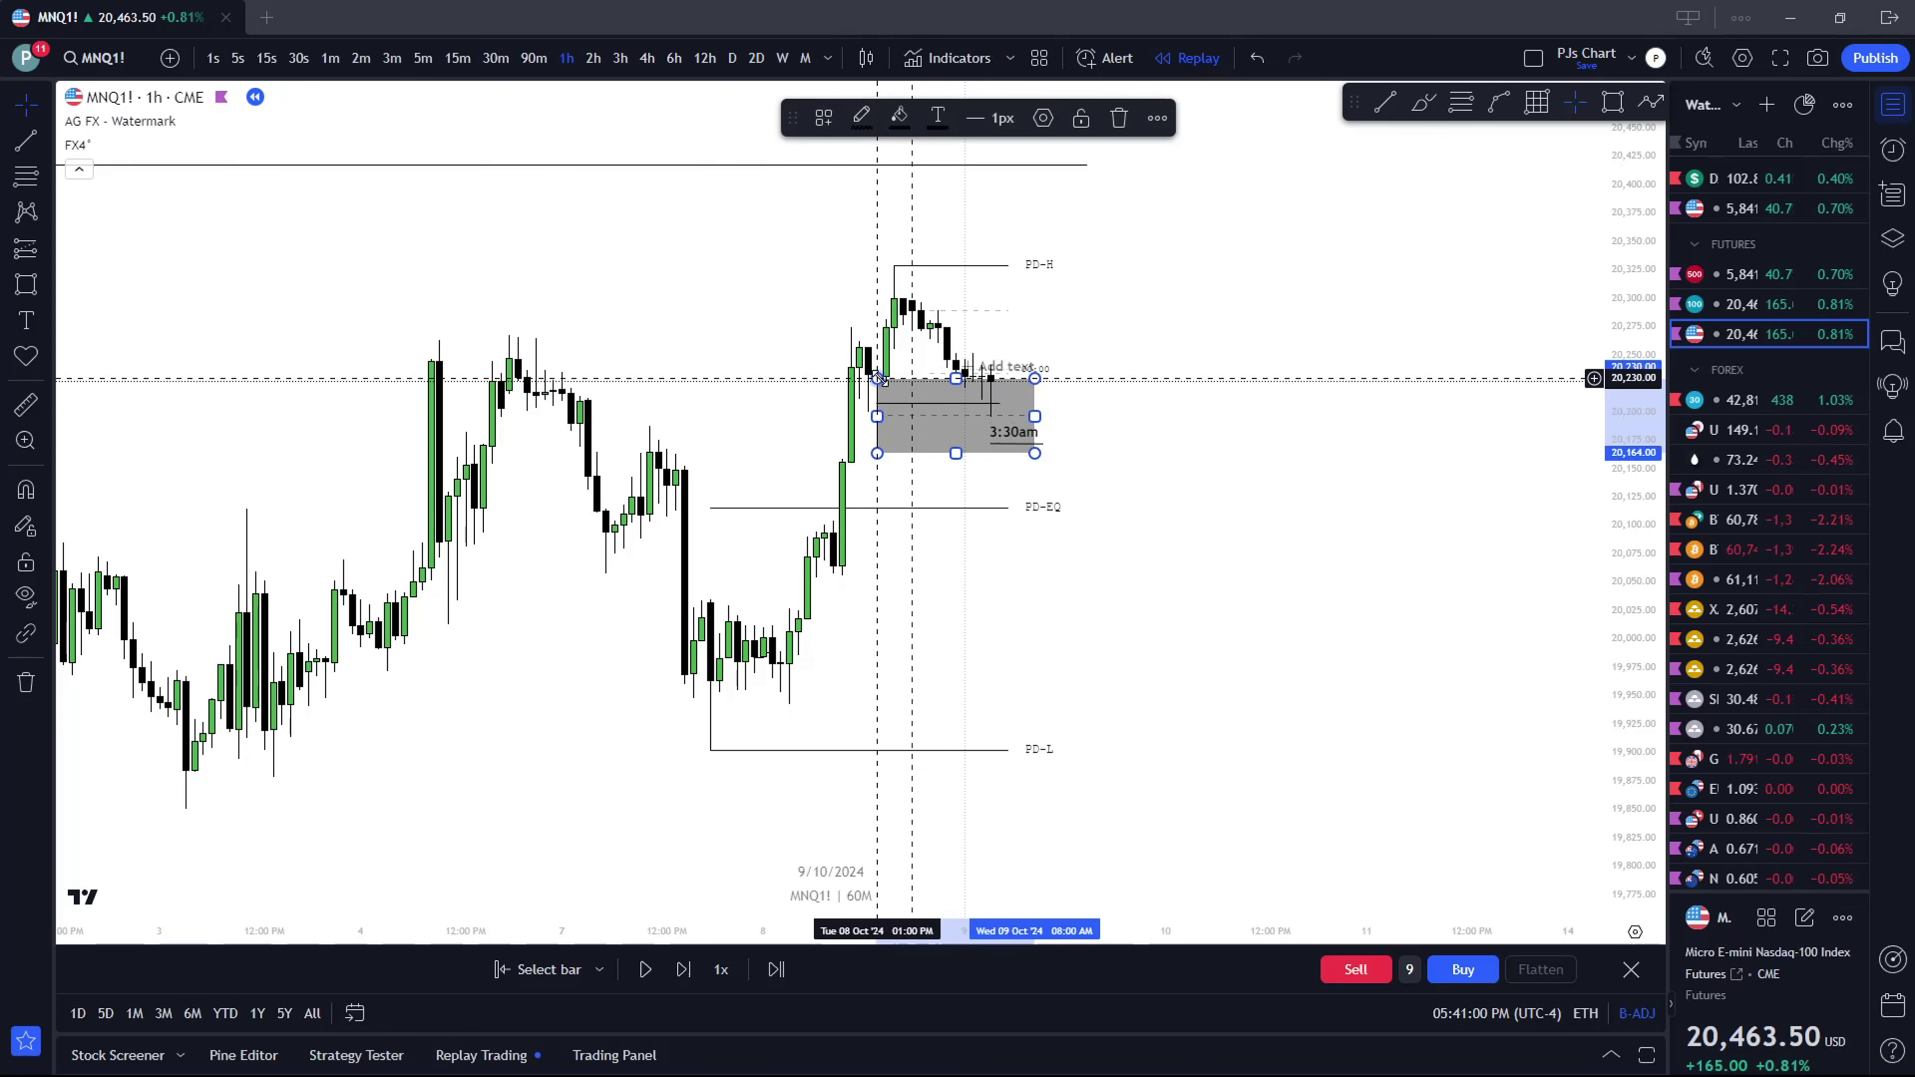
click(912, 381)
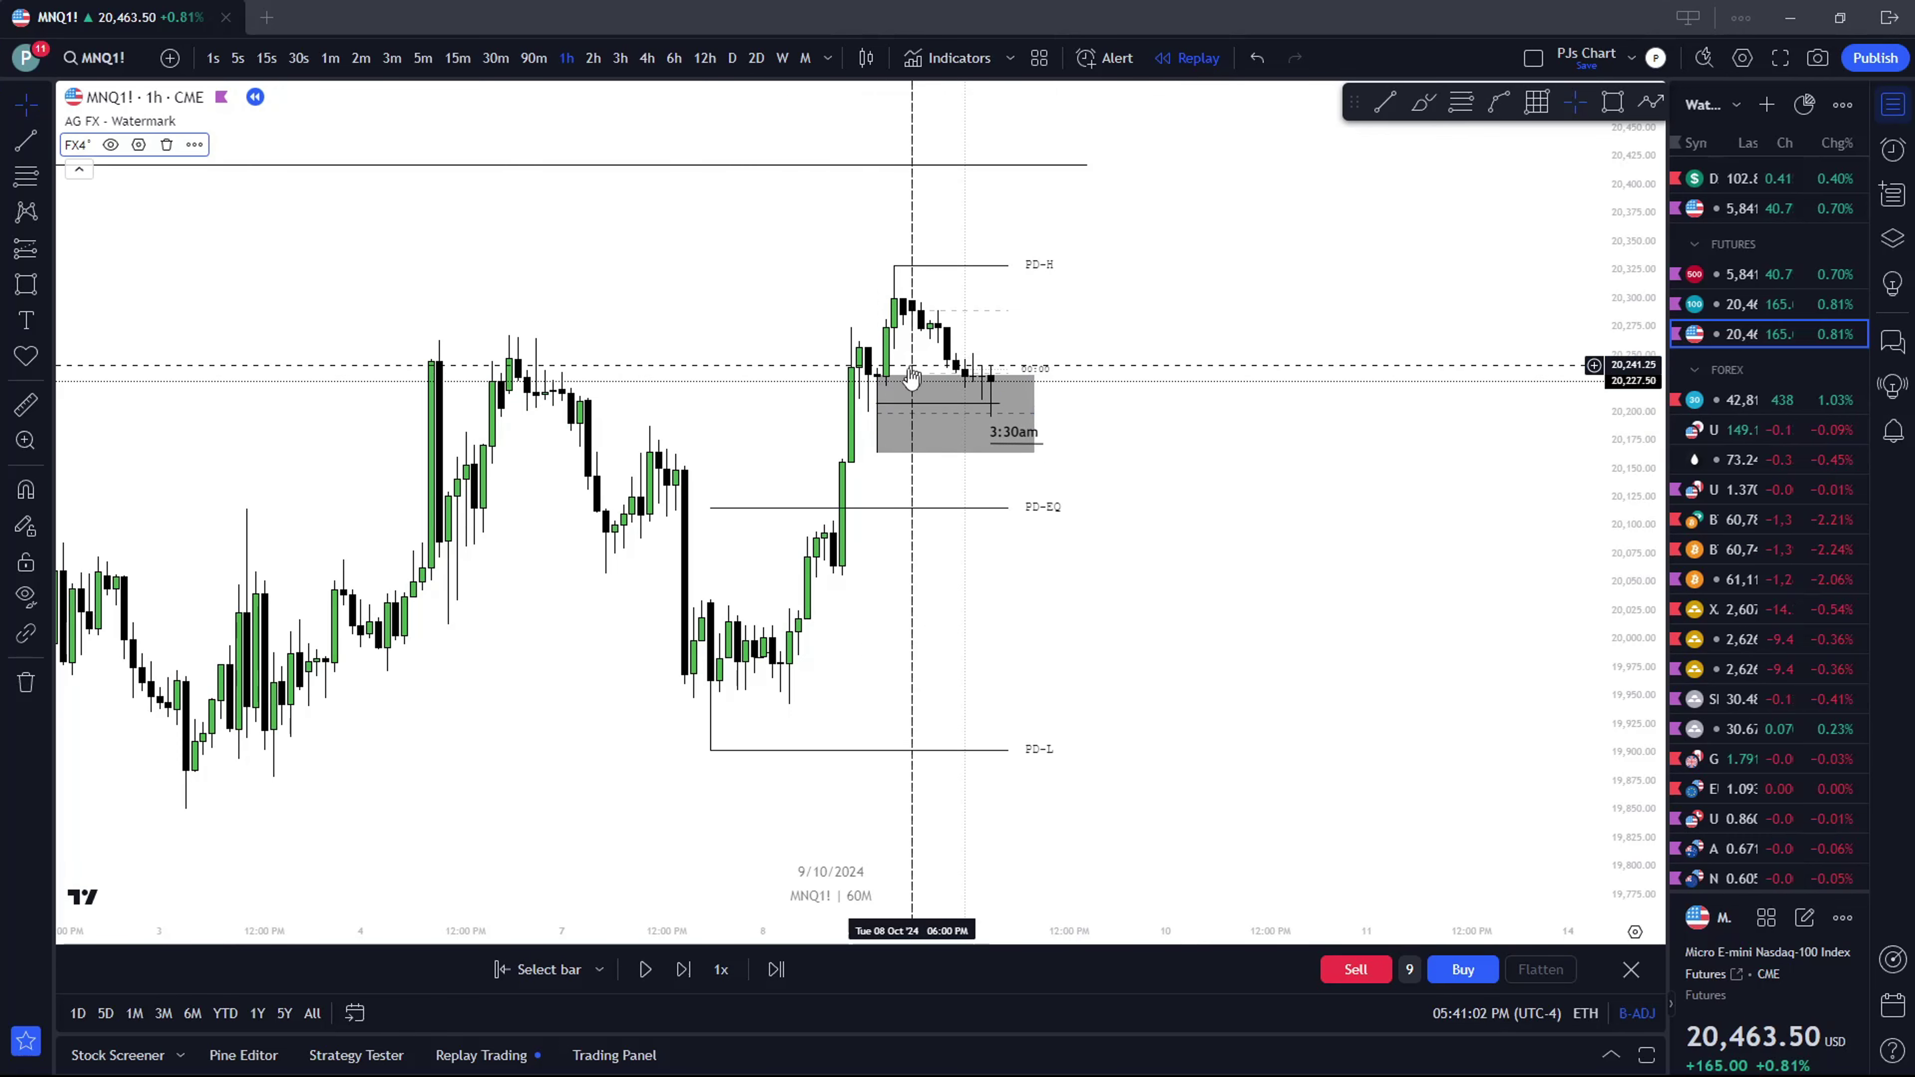
drag(965, 388, 921, 408)
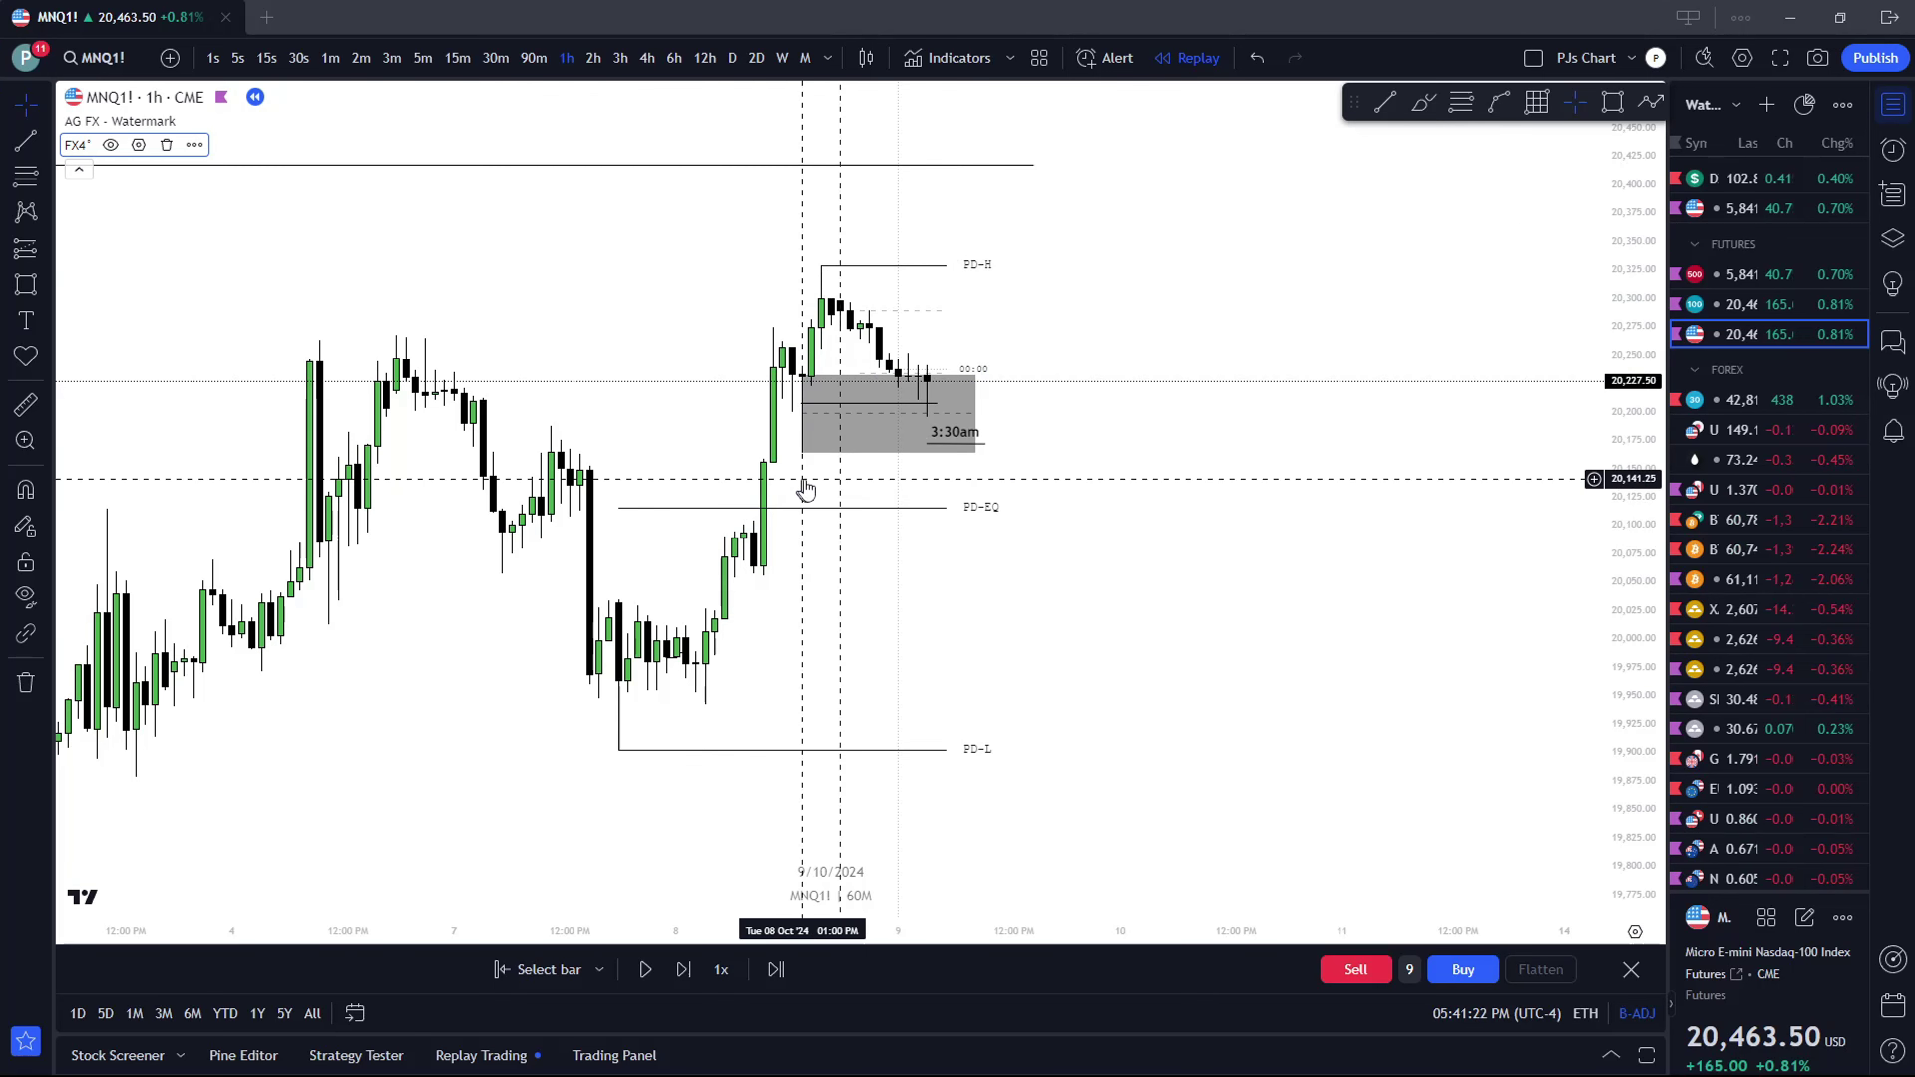
Draw horizontal lines at about 20,223 from the 8 October 2:00 PM candle and at 20,159 from the 9:00 AM candle
click(808, 425)
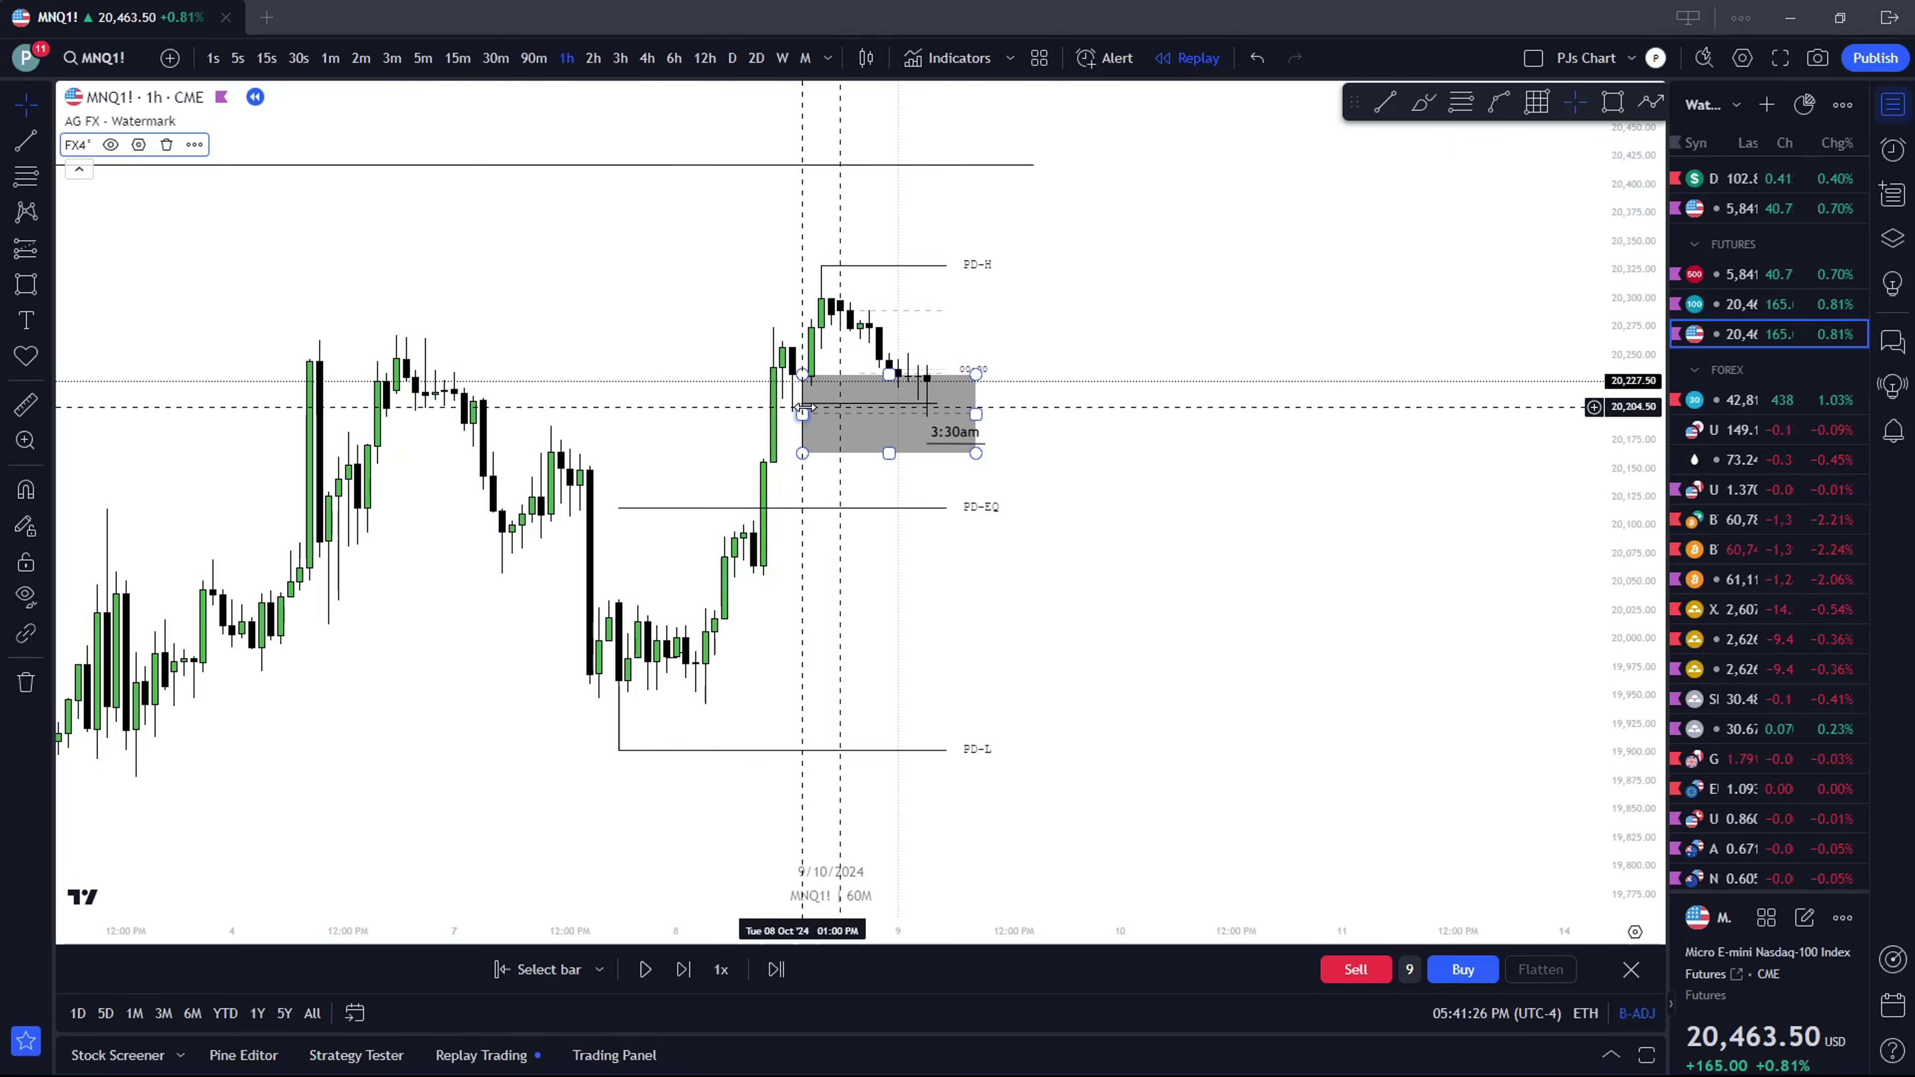
key(alt+t)
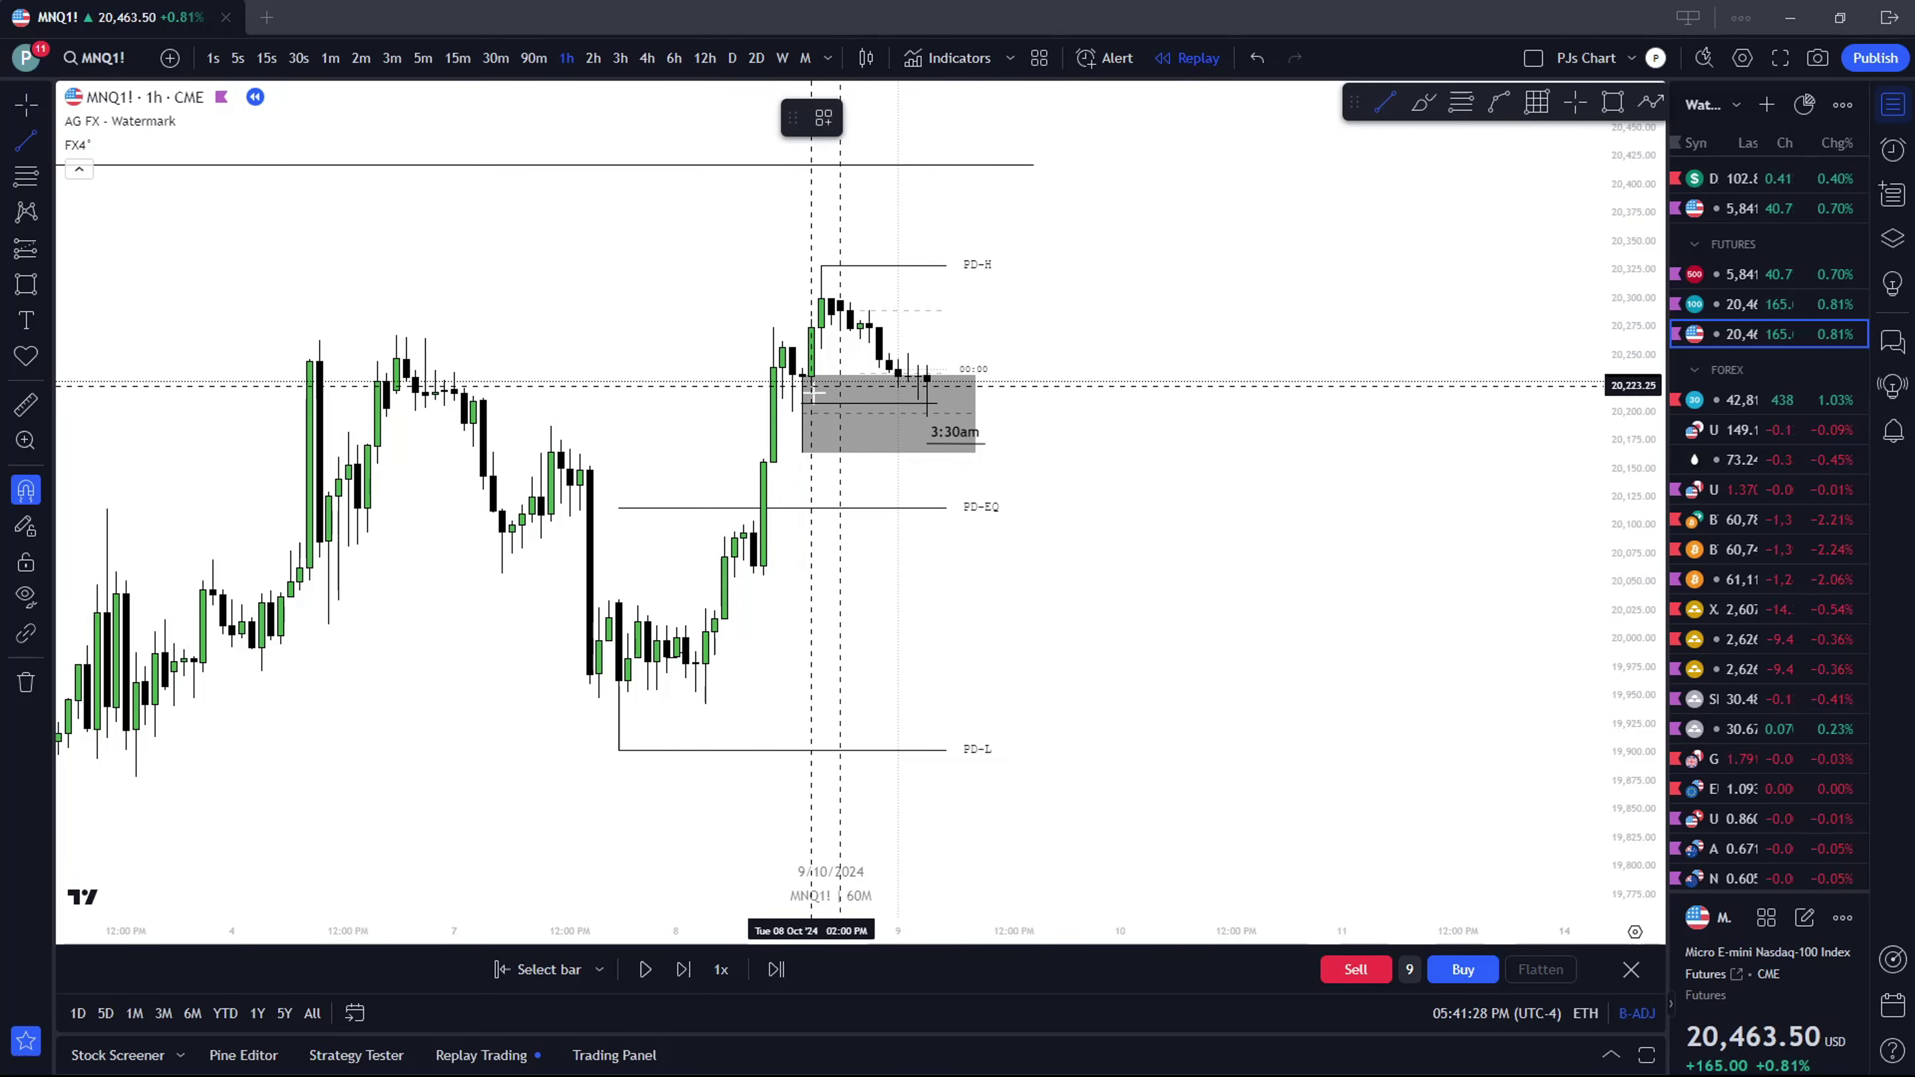
click(829, 388)
key(Escape)
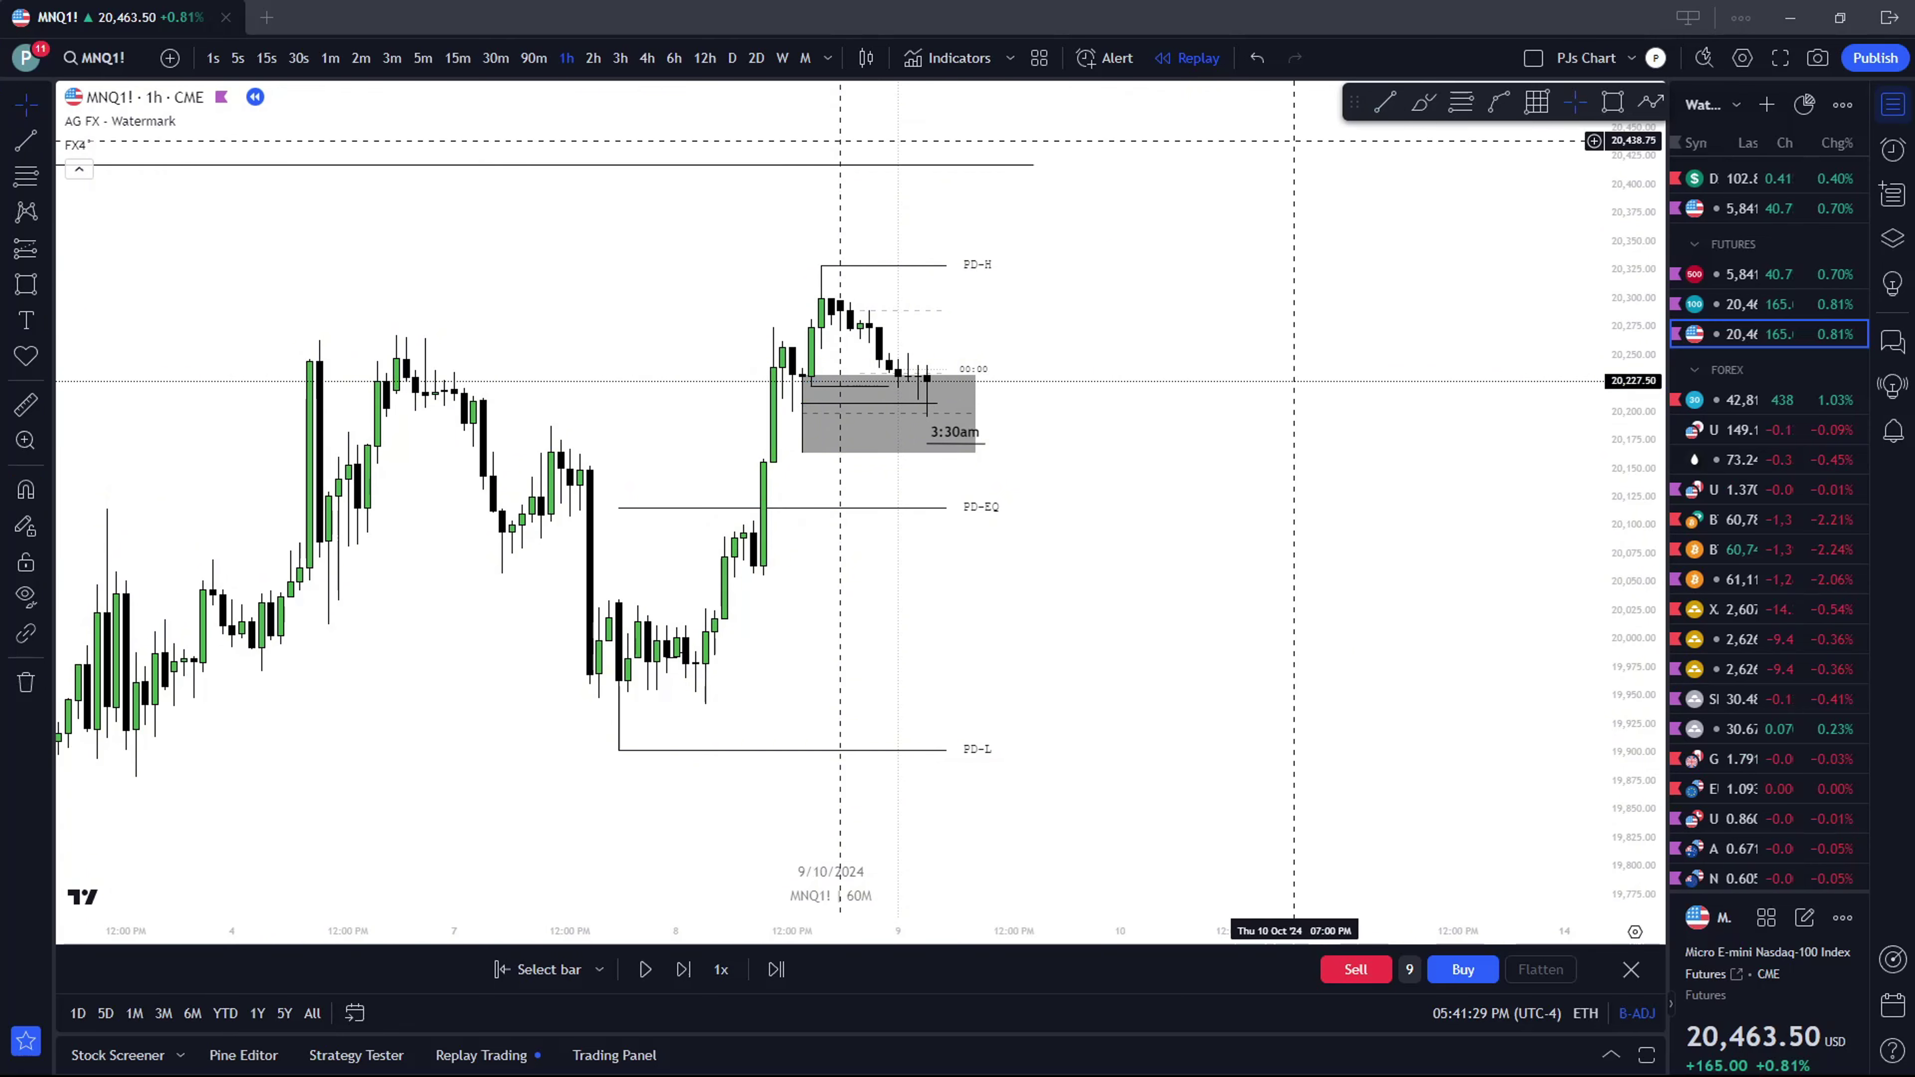
click(1387, 105)
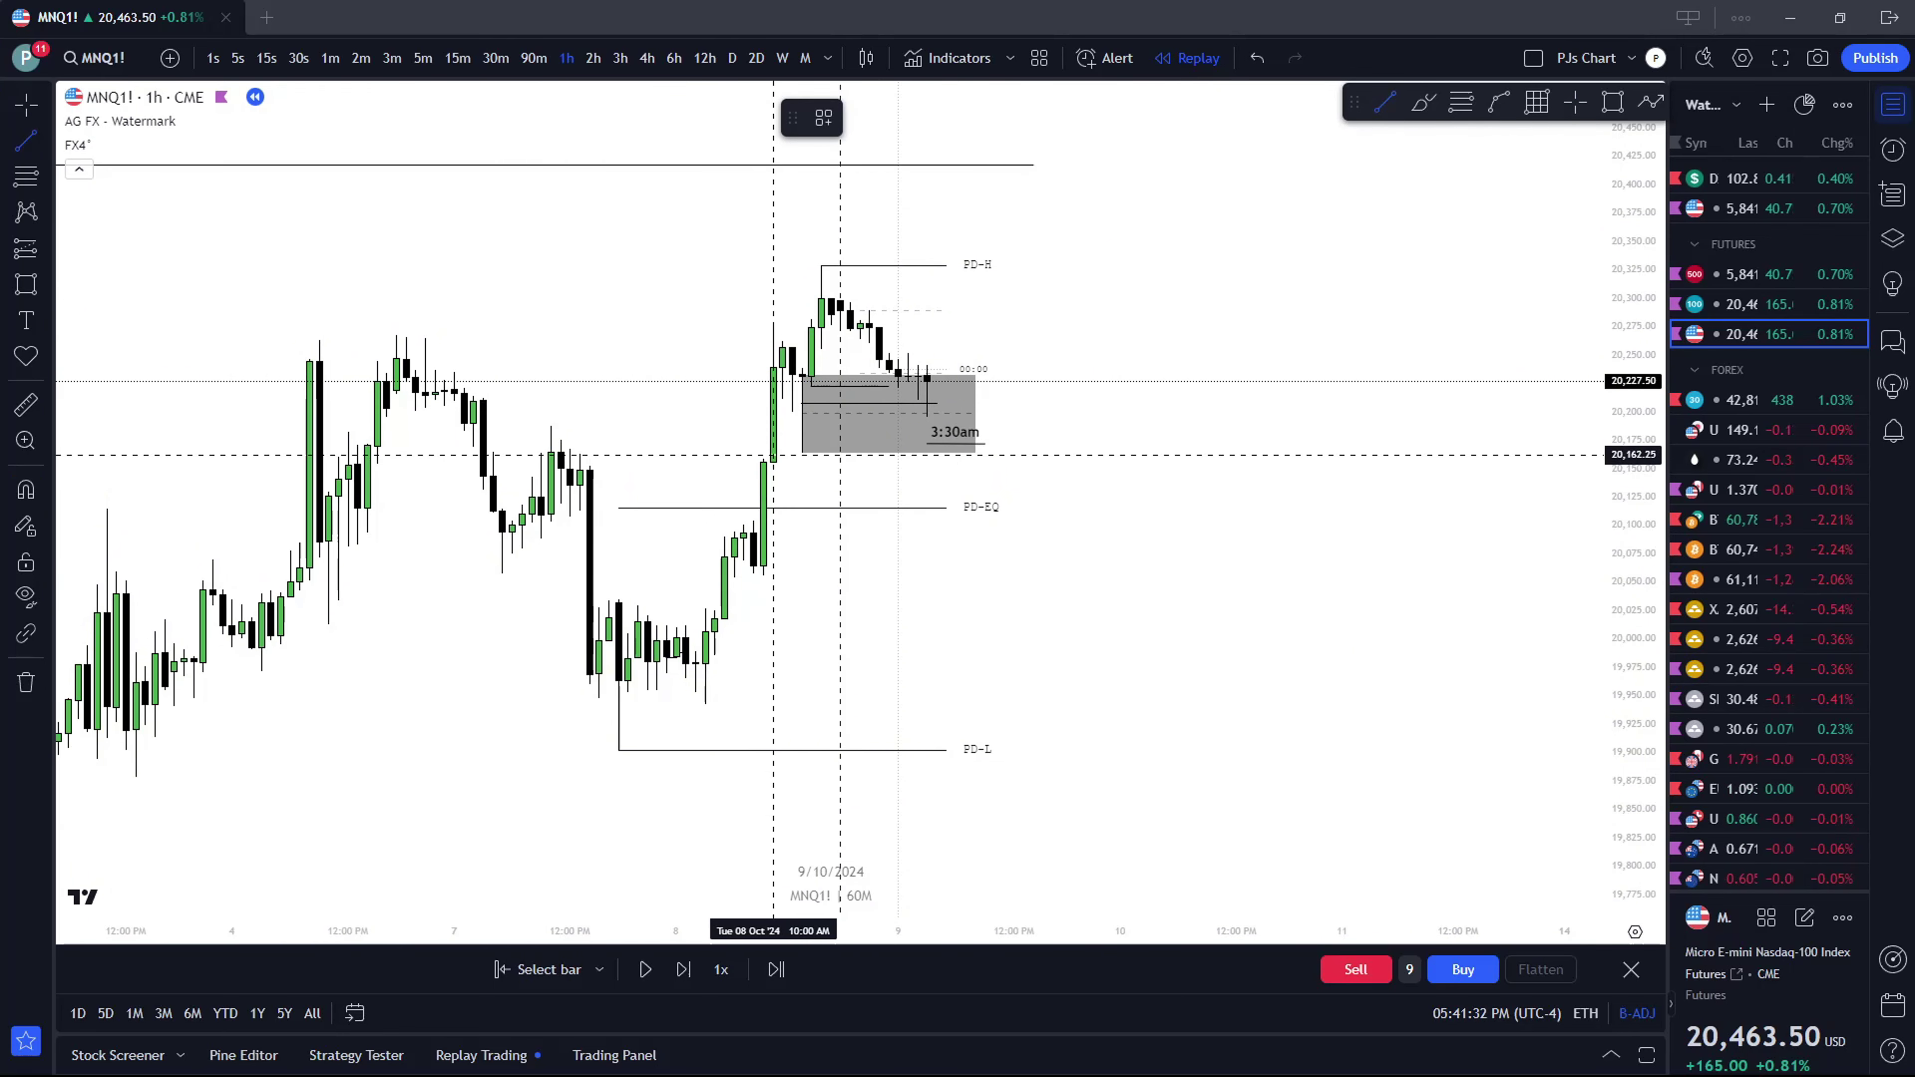
key(Escape)
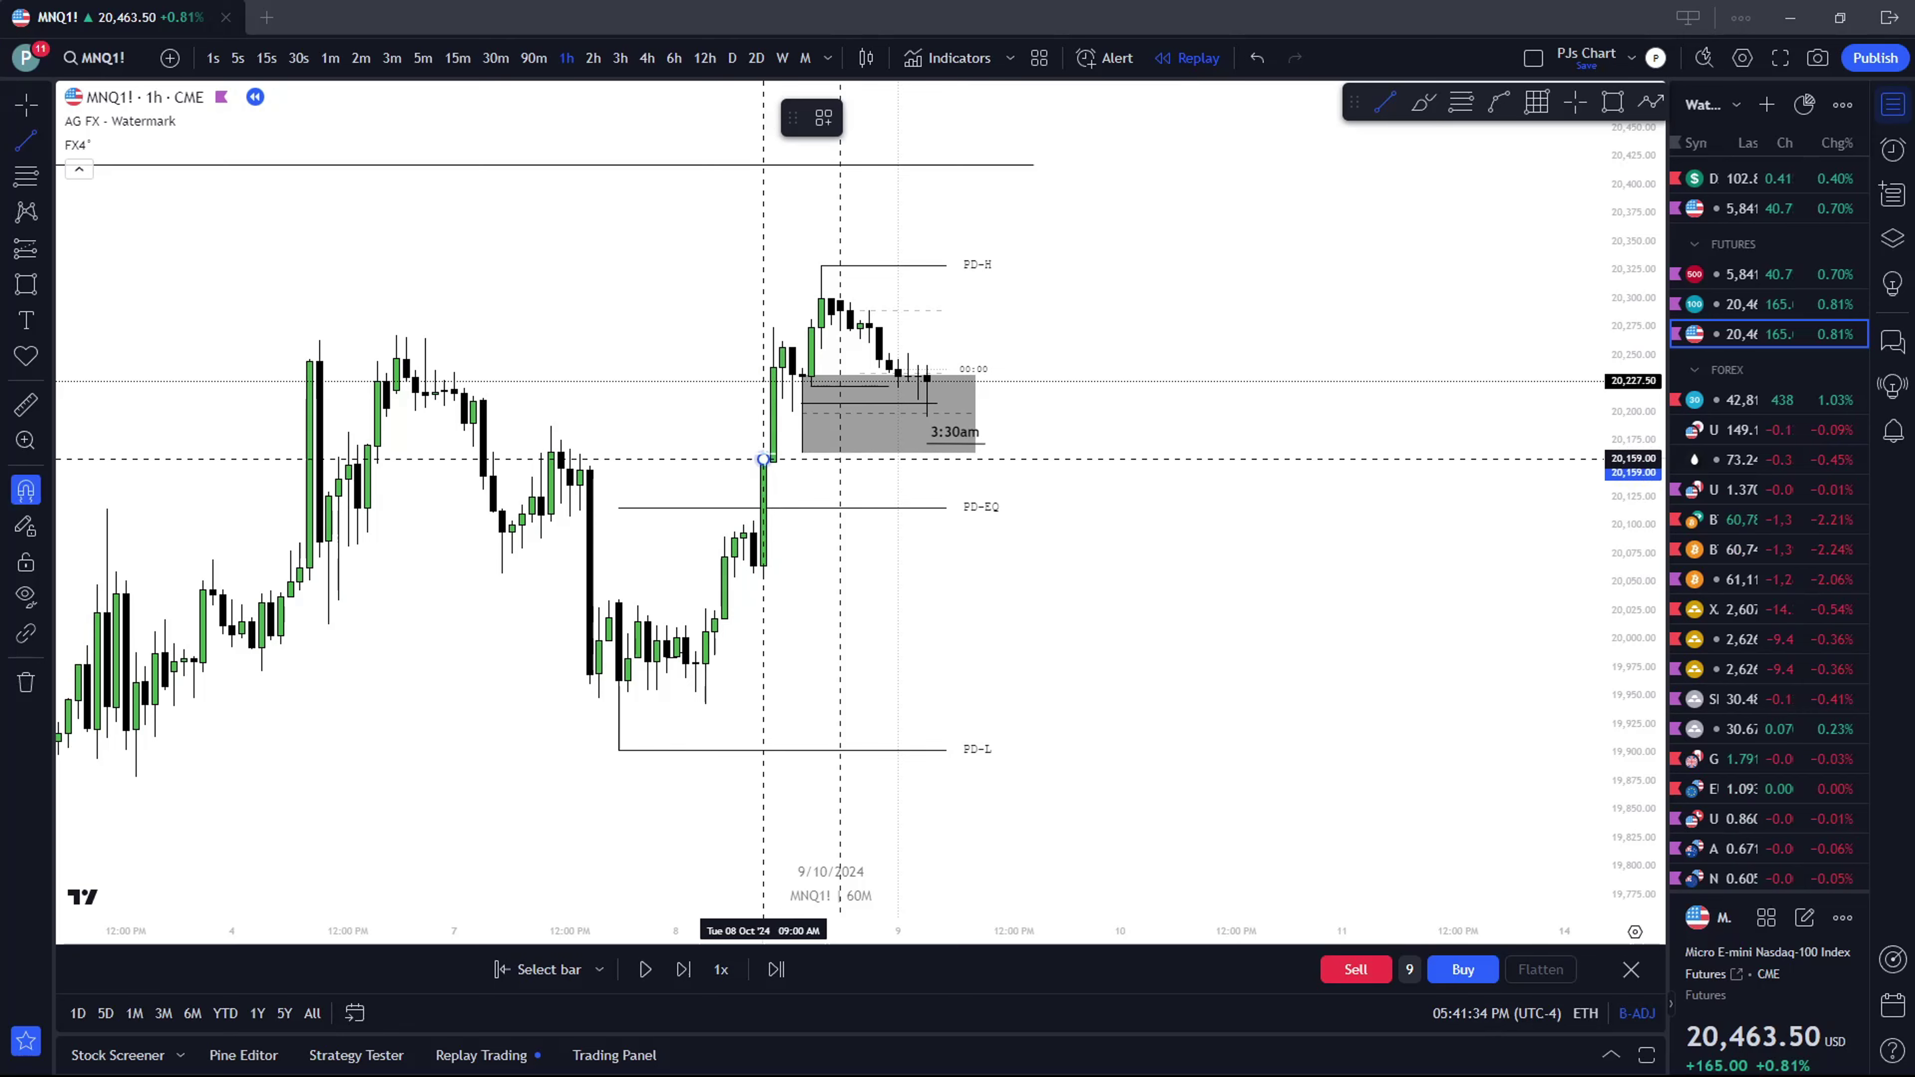
Delete the grey rectangle over the 8 October pullback zone
click(889, 396)
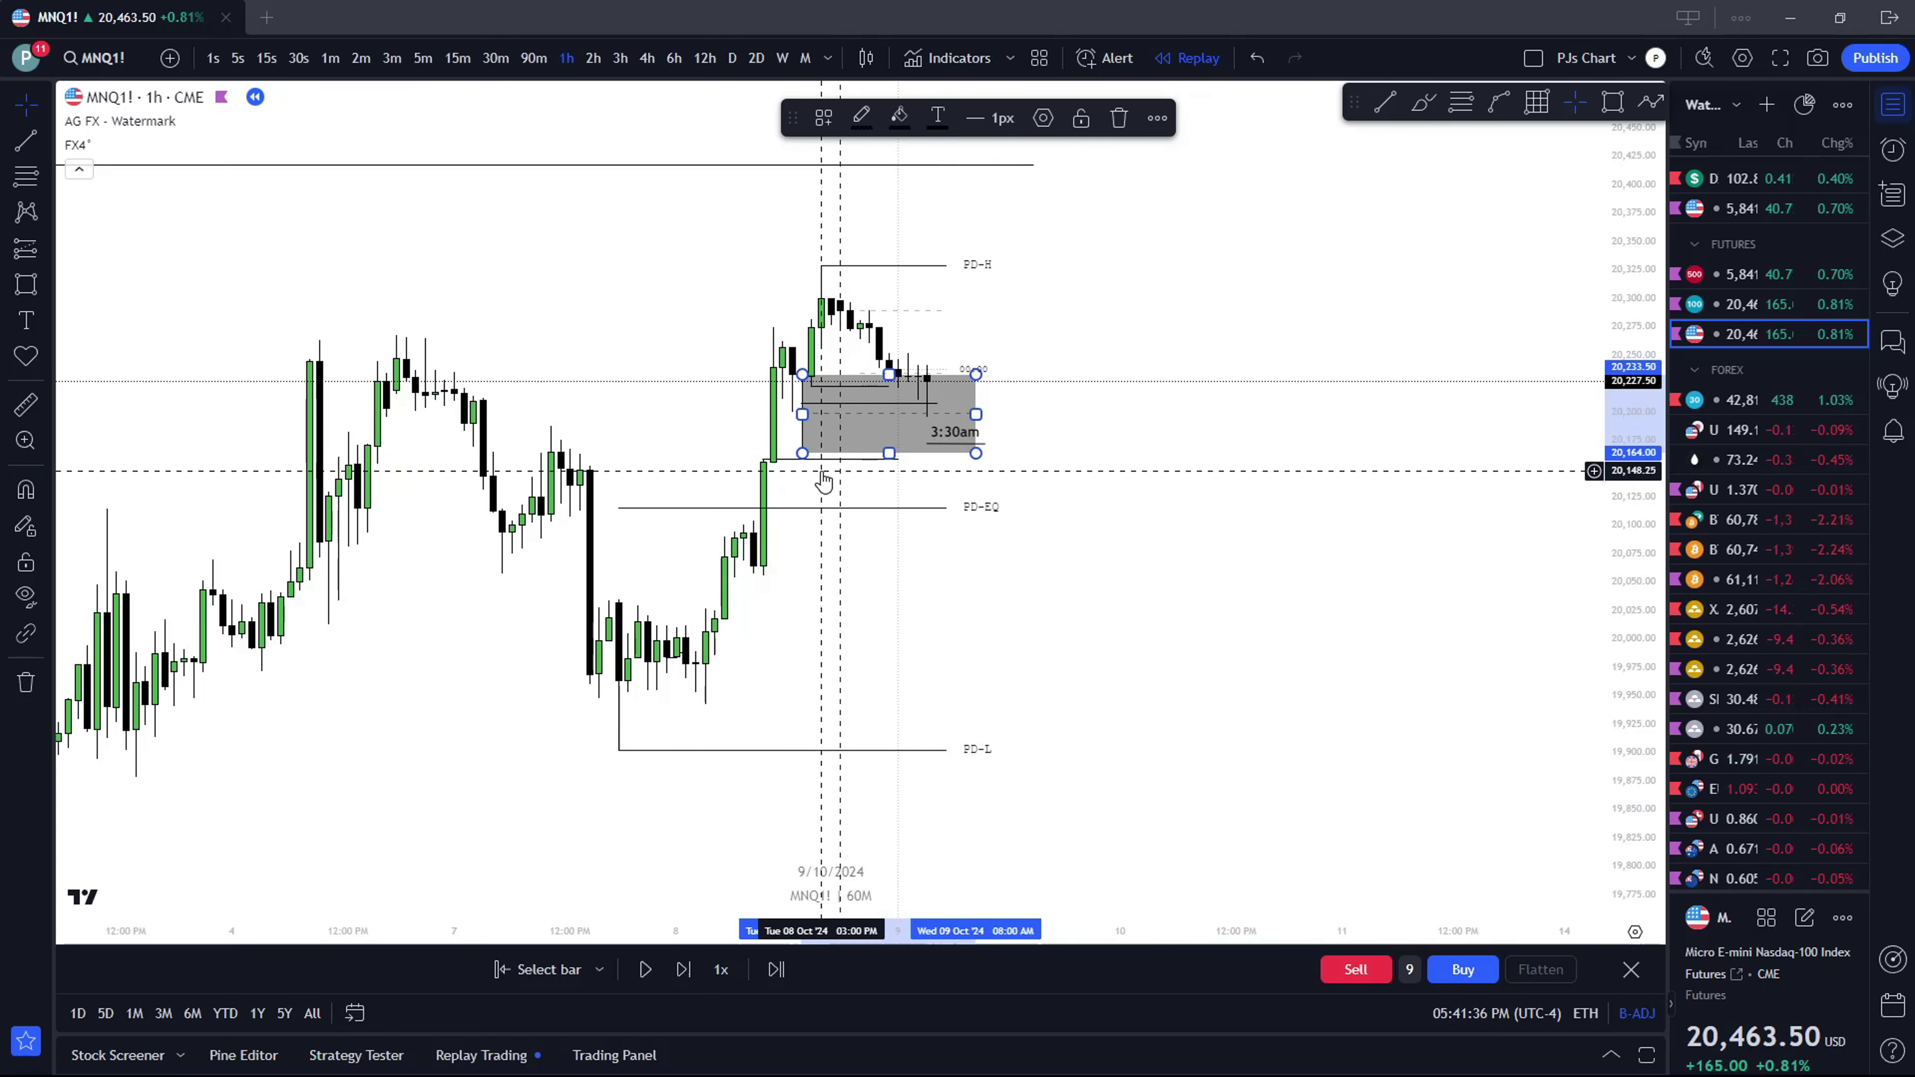
text(')
click(1336, 253)
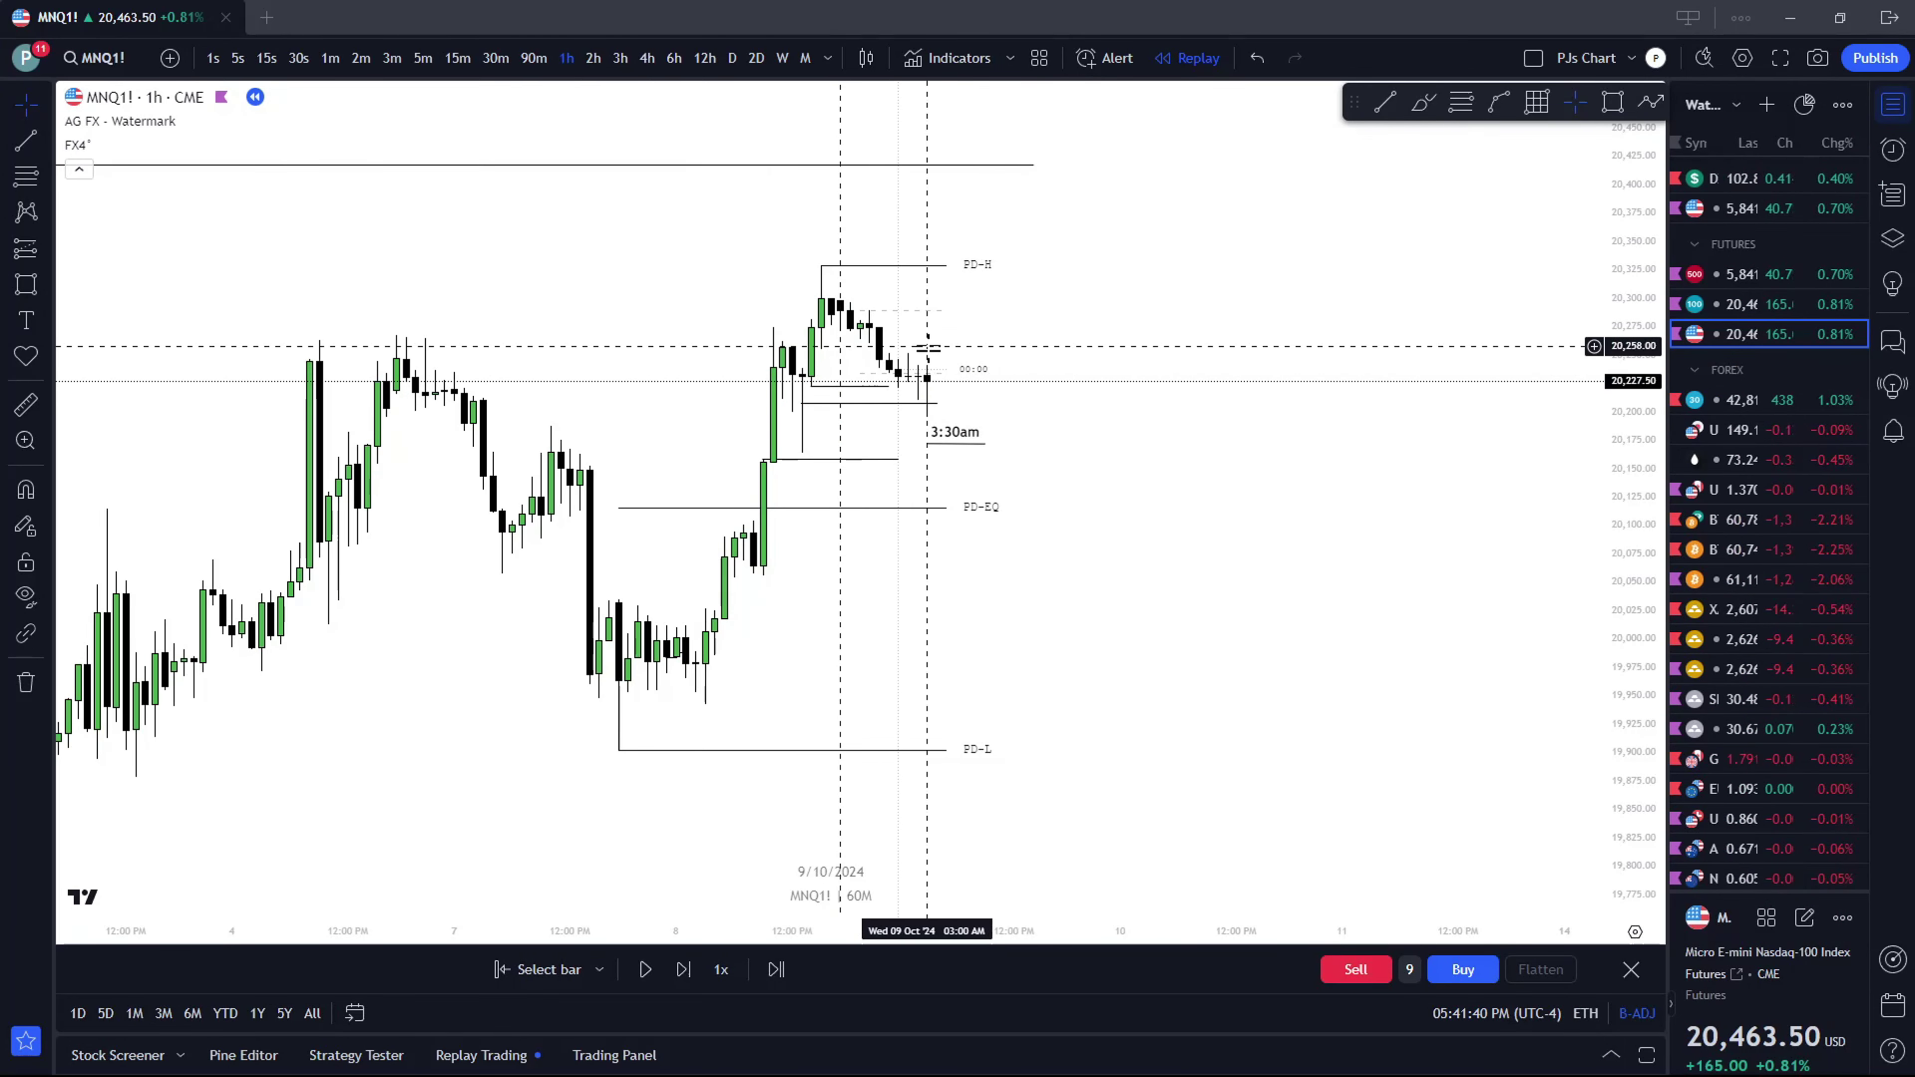
Draw a rectangle from 8 October 9:00 AM to 9 October 6:00 AM between about 20,159 and 20,208, and switch to the 4-hour timeframe
scroll(935, 377, up, 1)
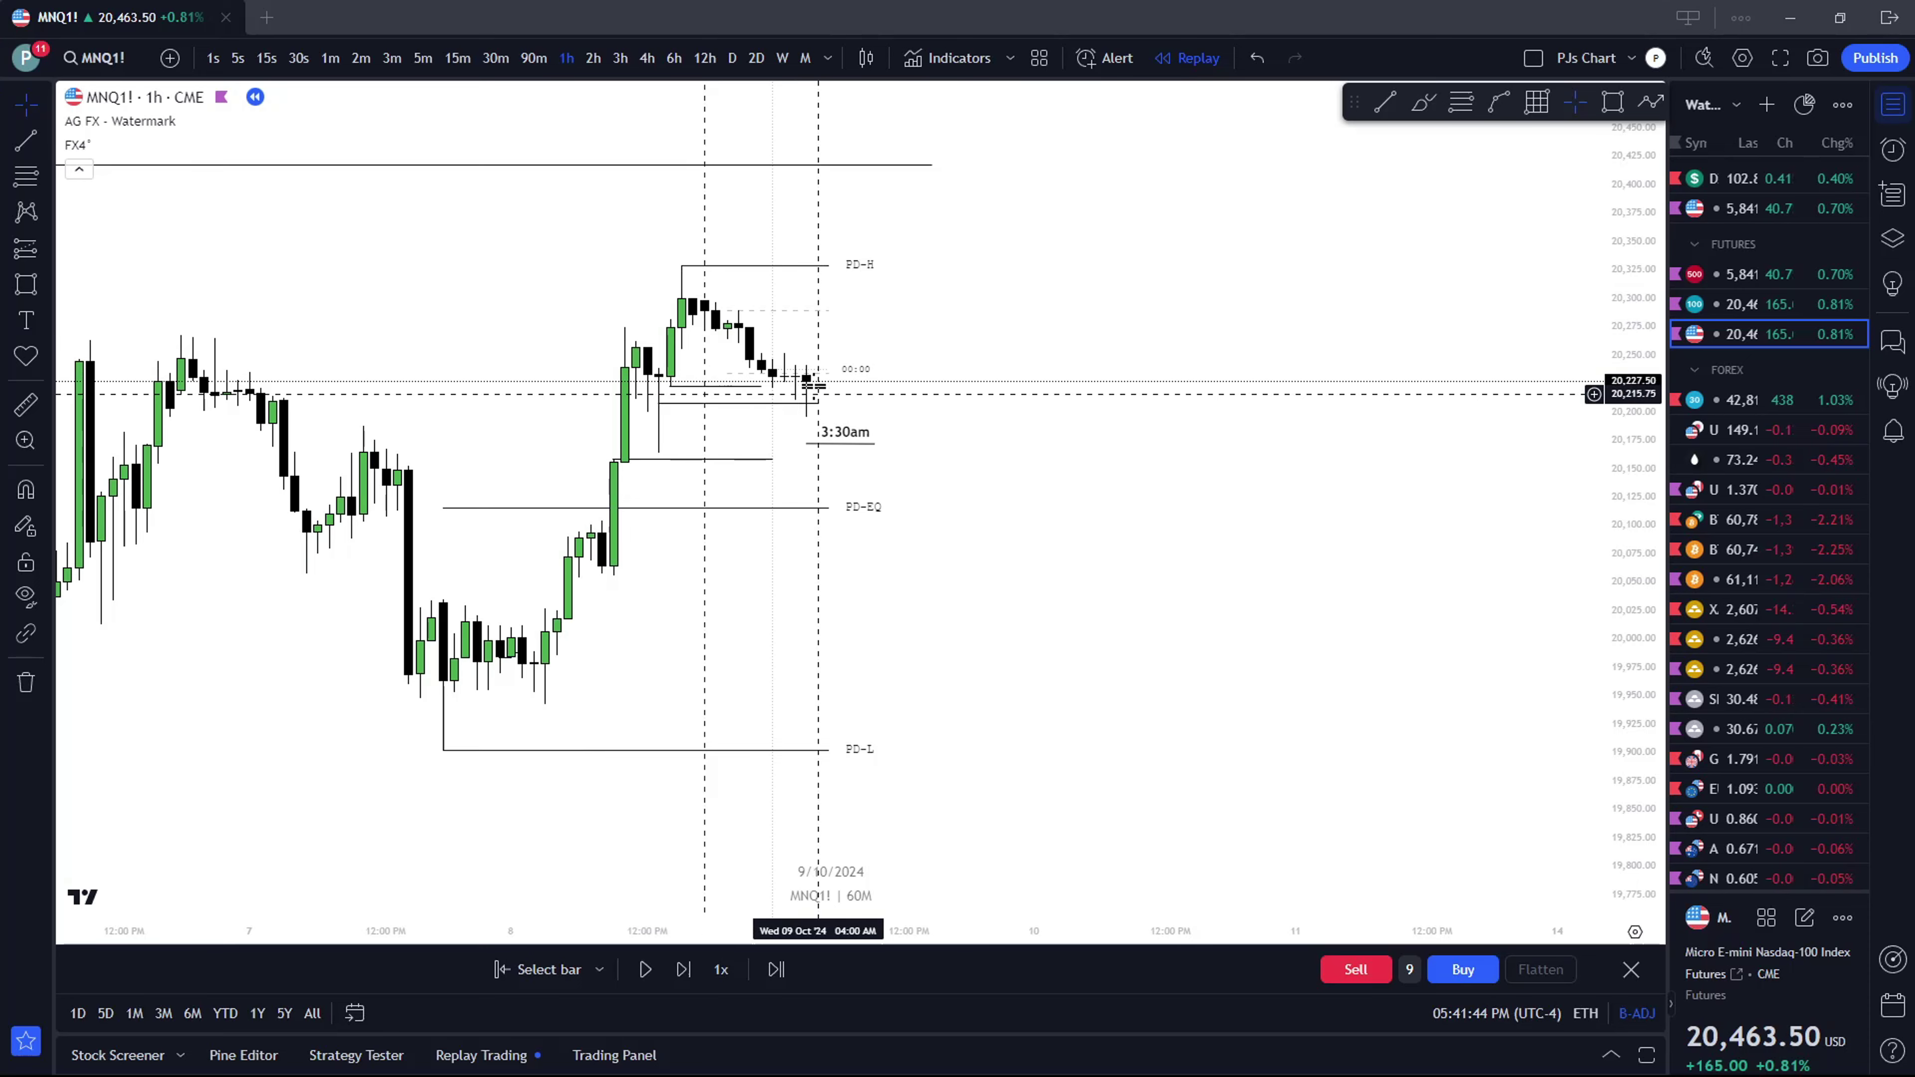
drag(859, 384, 919, 409)
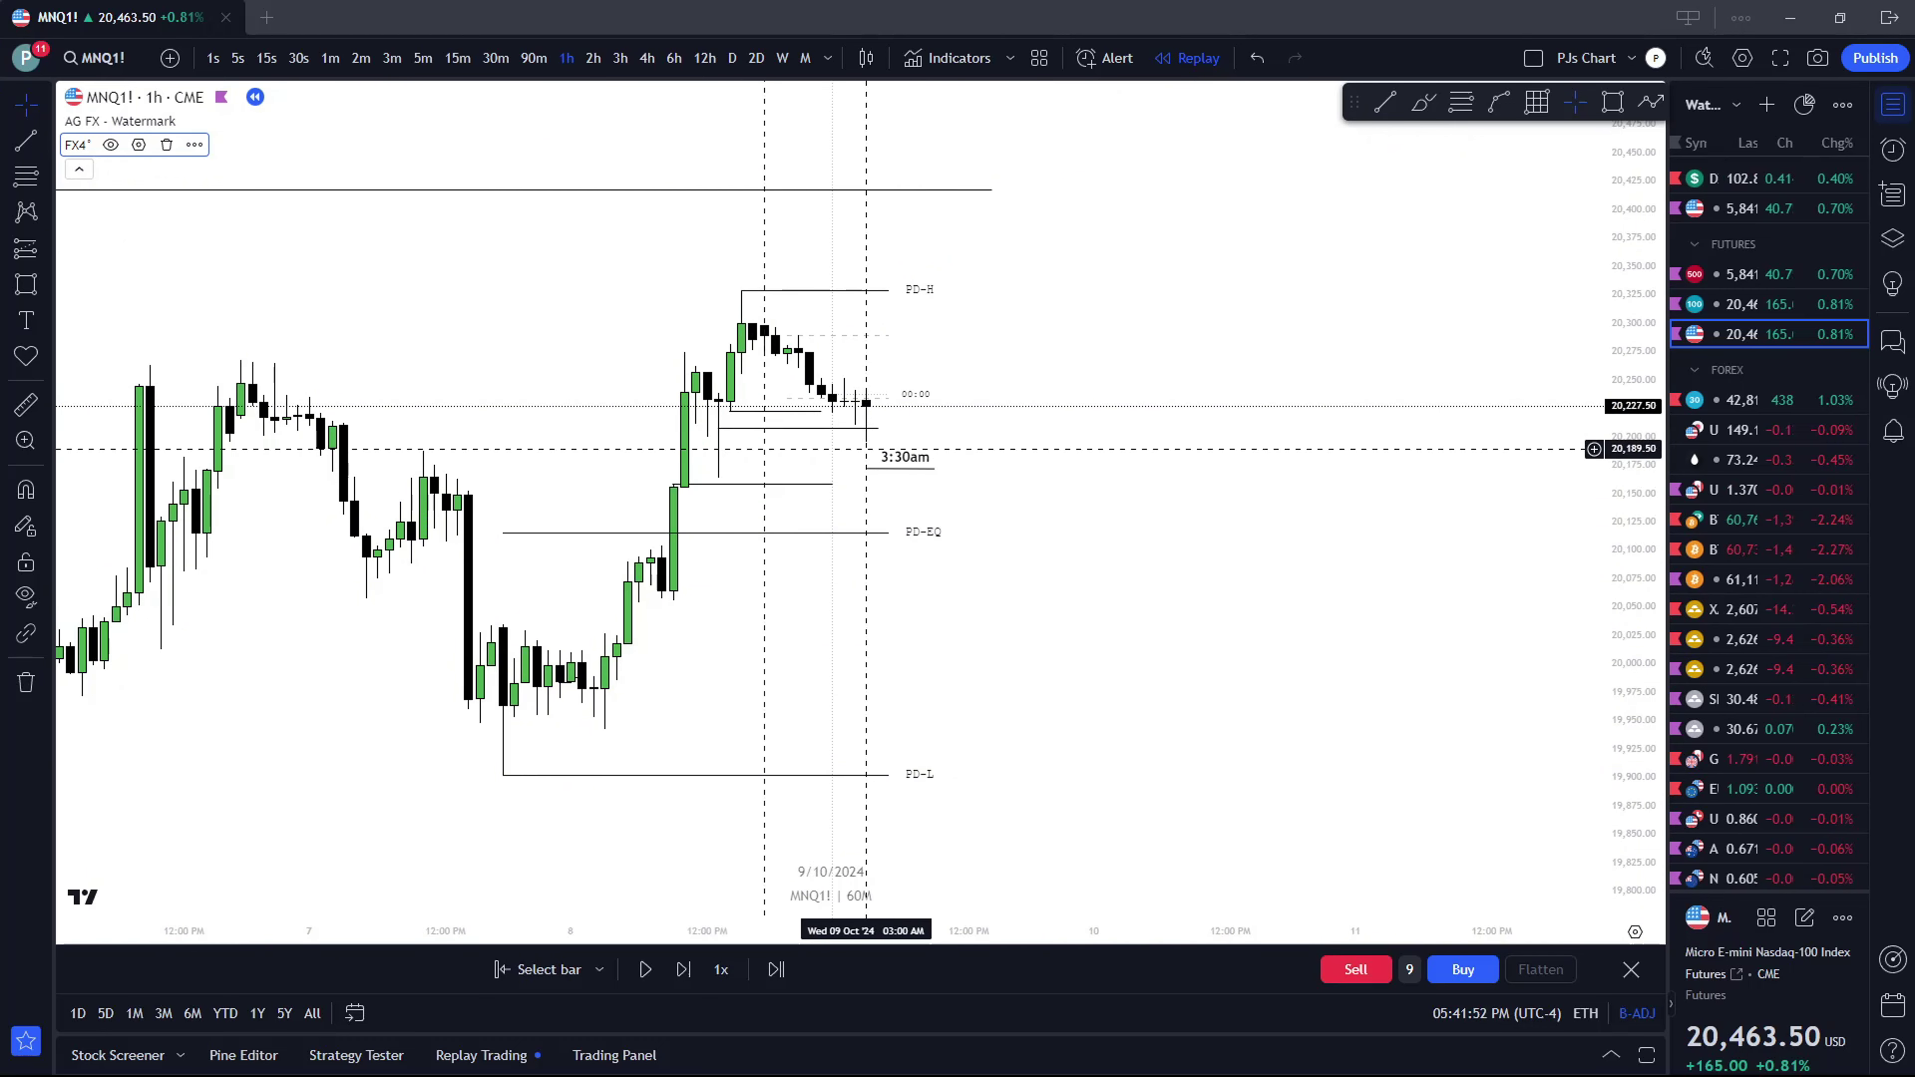
scroll(868, 404, down, 1)
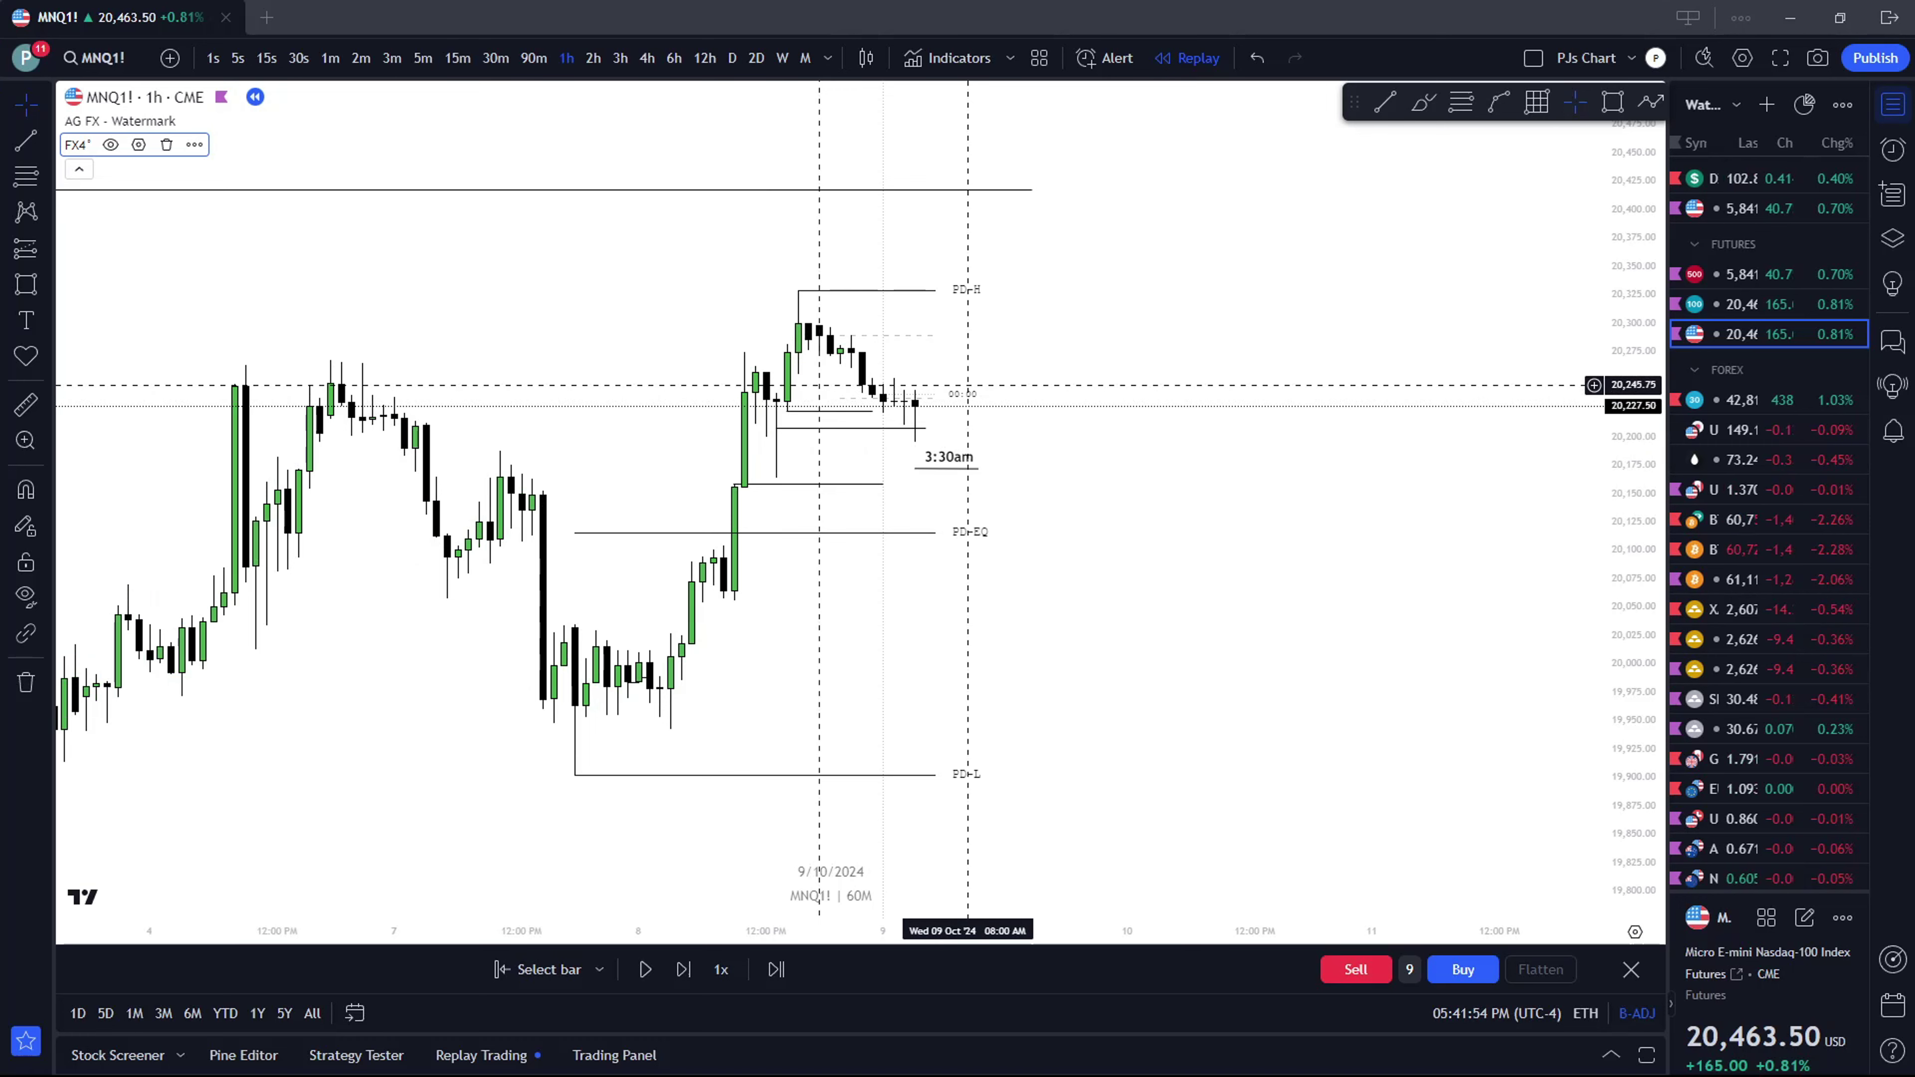
click(1612, 102)
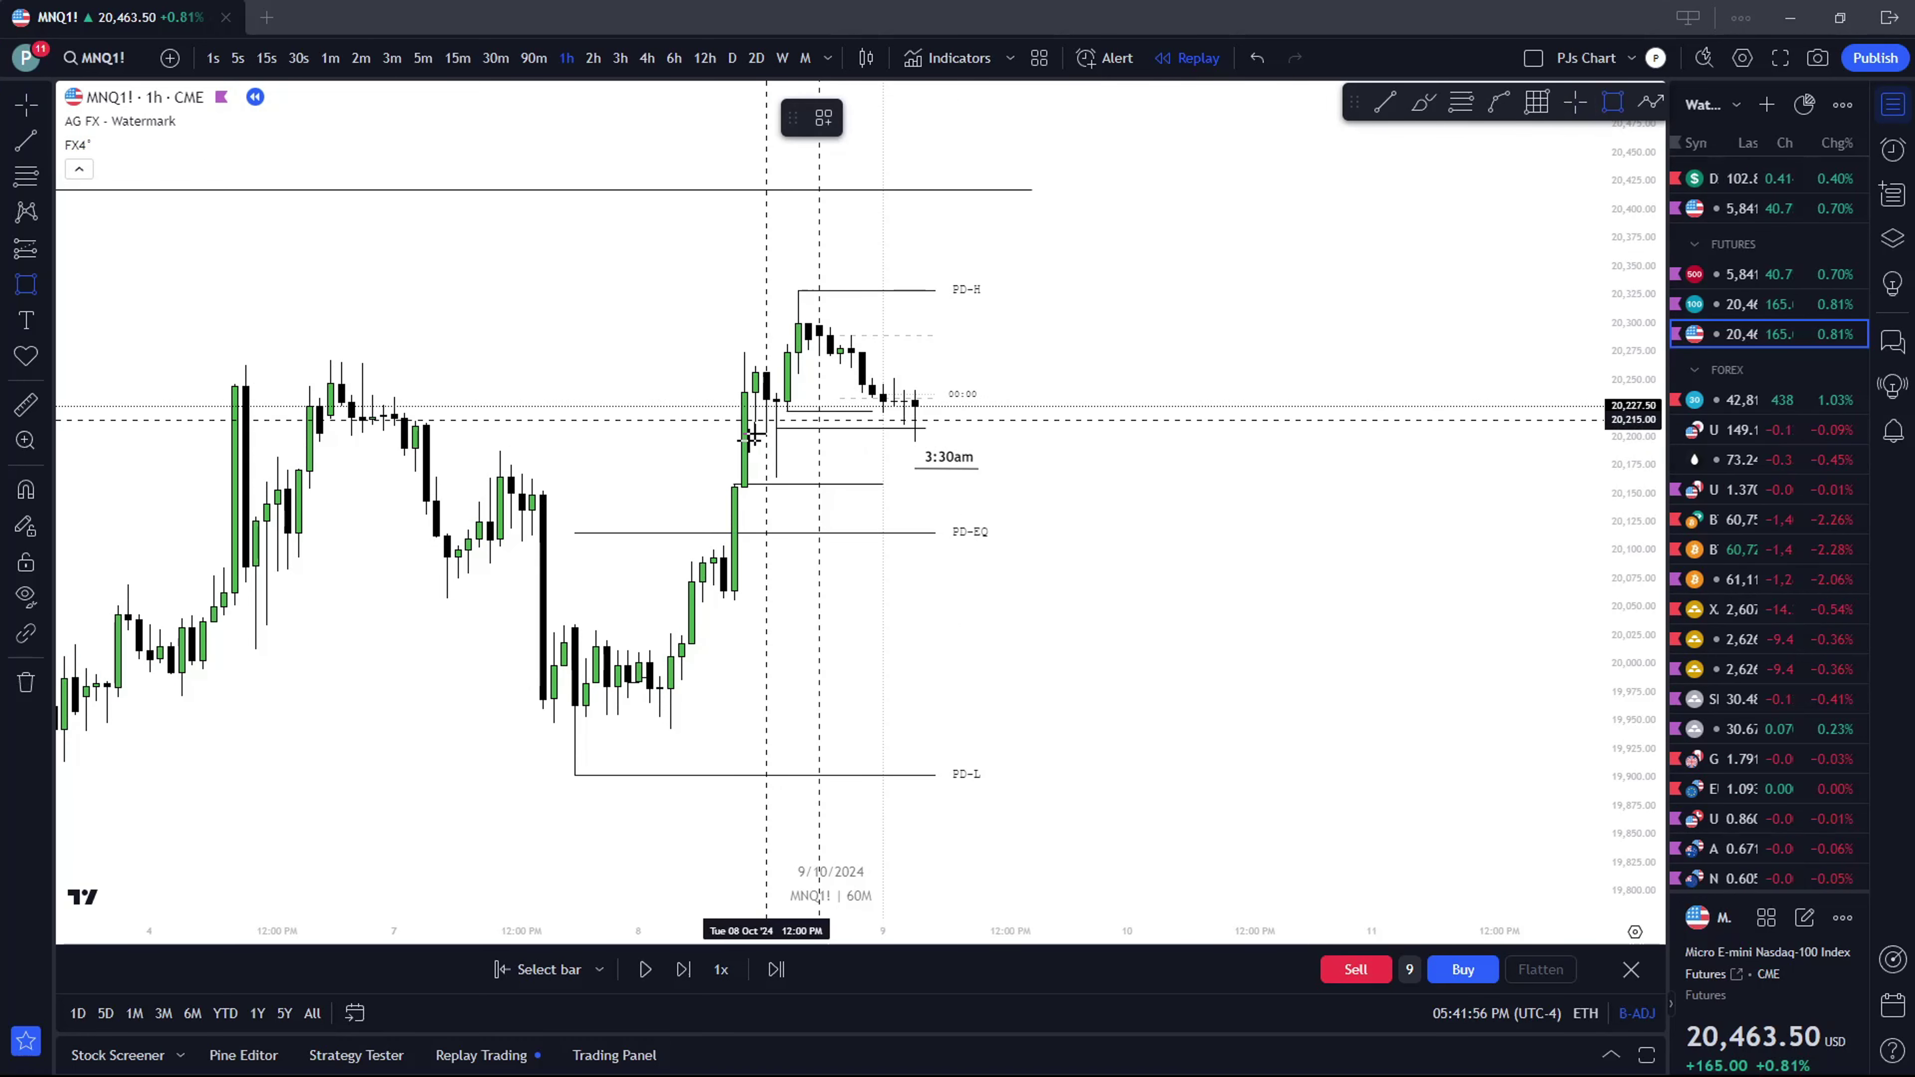
mouse_move(735, 484)
mouse_down()
mouse_move(776, 401)
mouse_move(777, 428)
mouse_move(947, 453)
mouse_move(953, 408)
mouse_up()
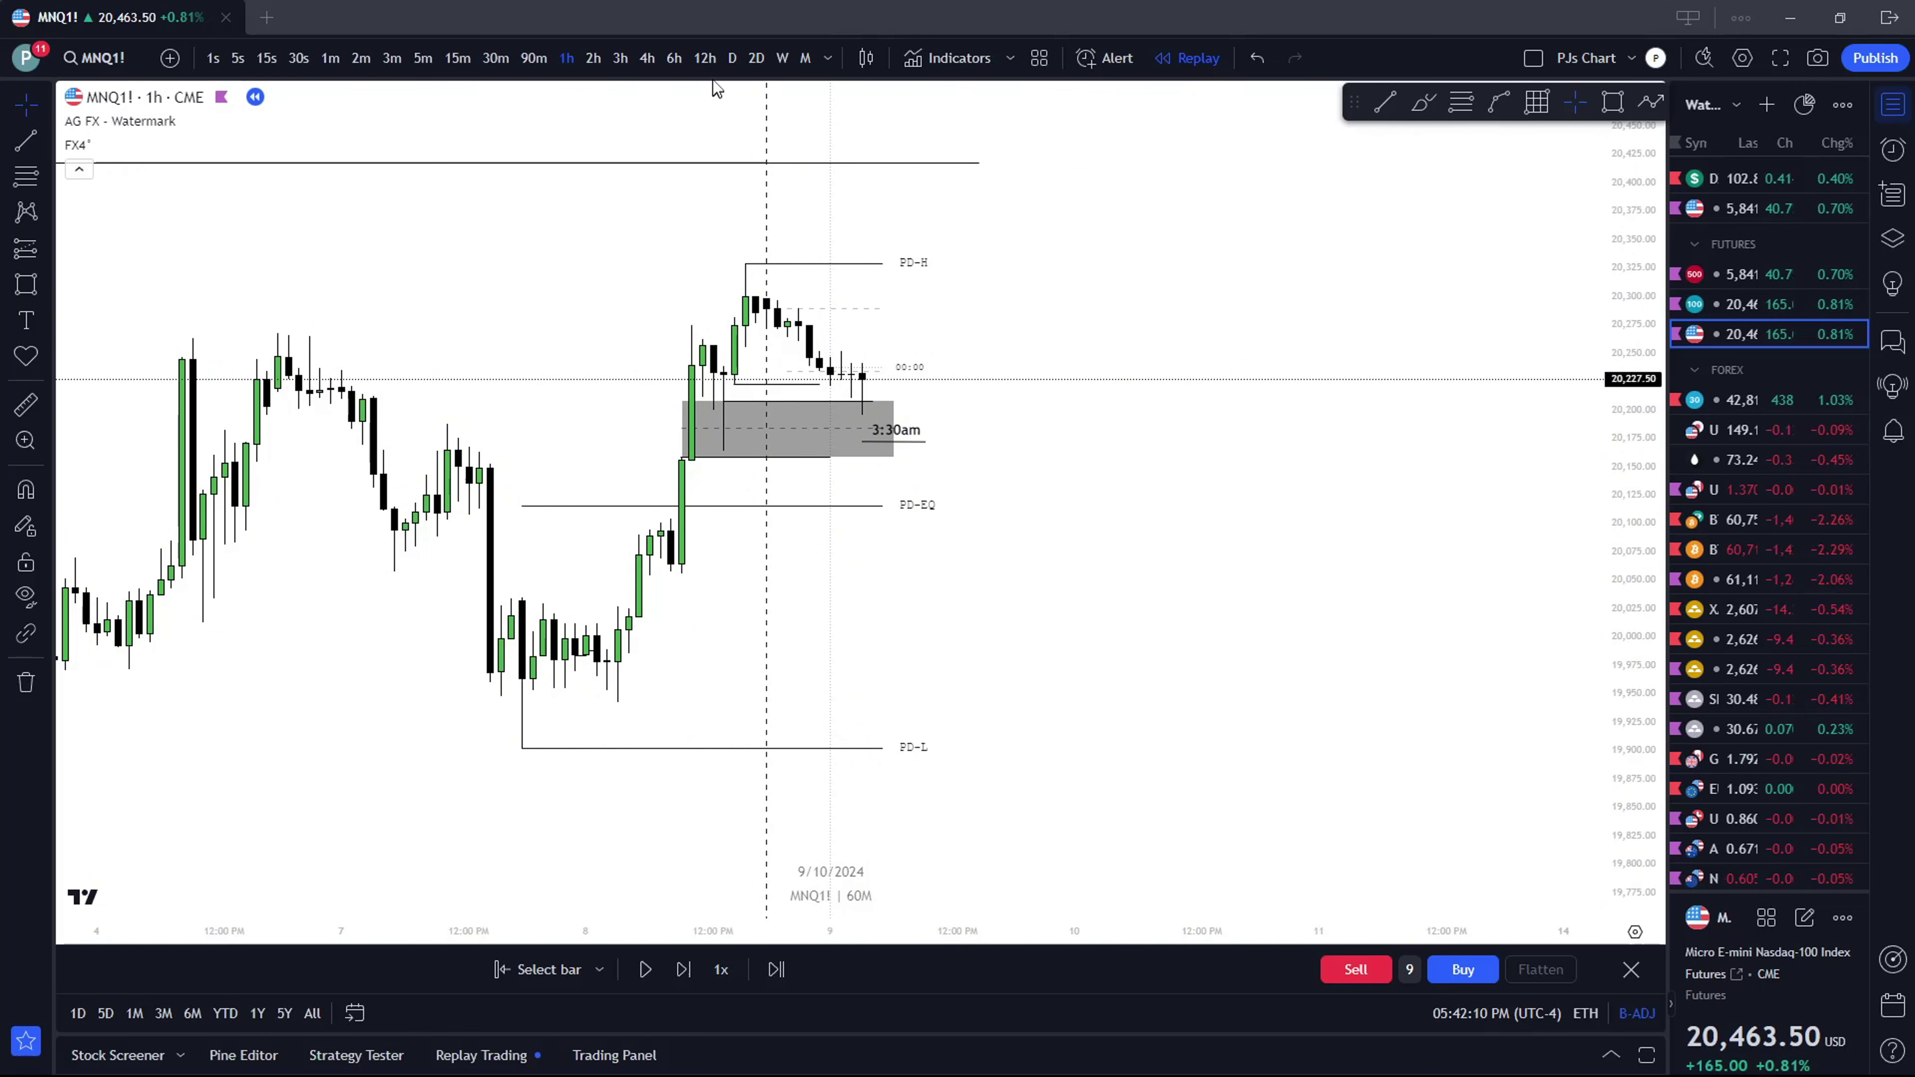
click(646, 58)
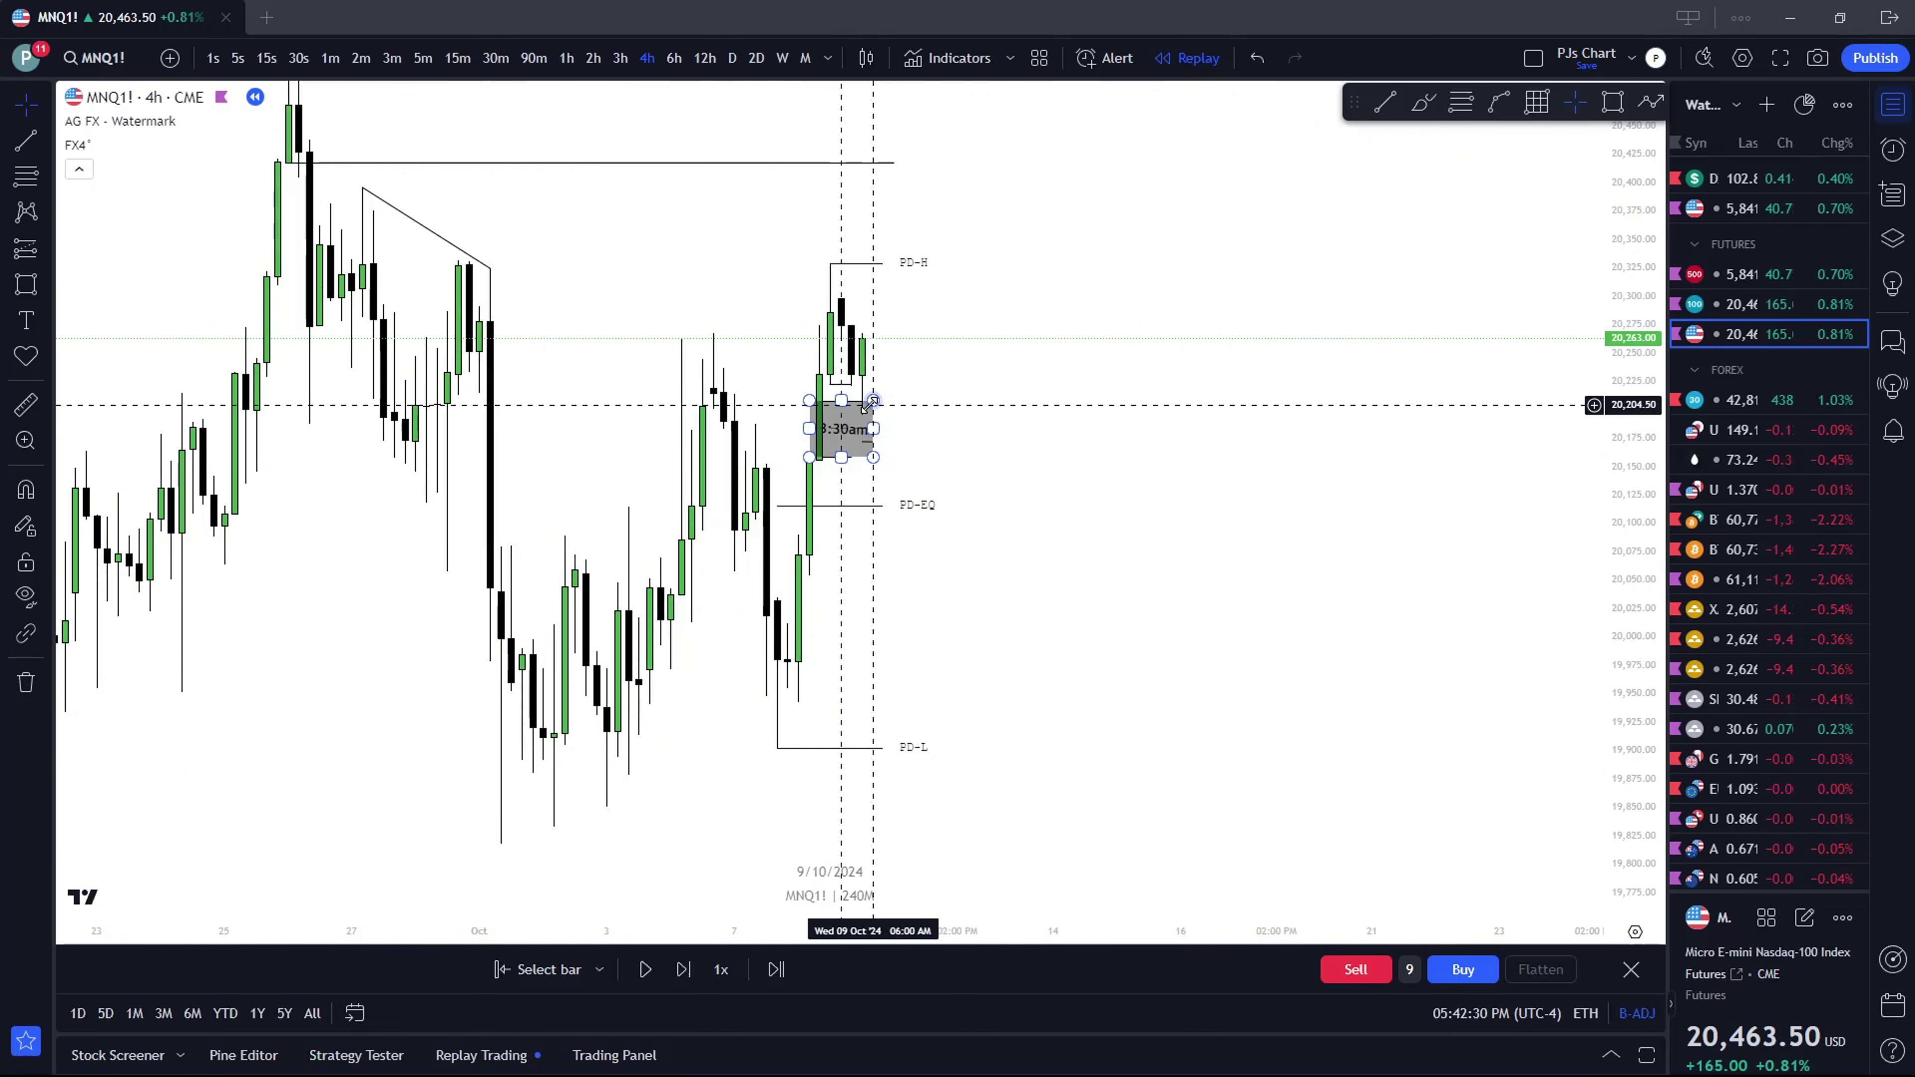
On the 1-hour timeframe, draw a Fibonacci retracement from the 8 October pullback low at 20,164.50 up to PD-H at 20,328.75
click(566, 58)
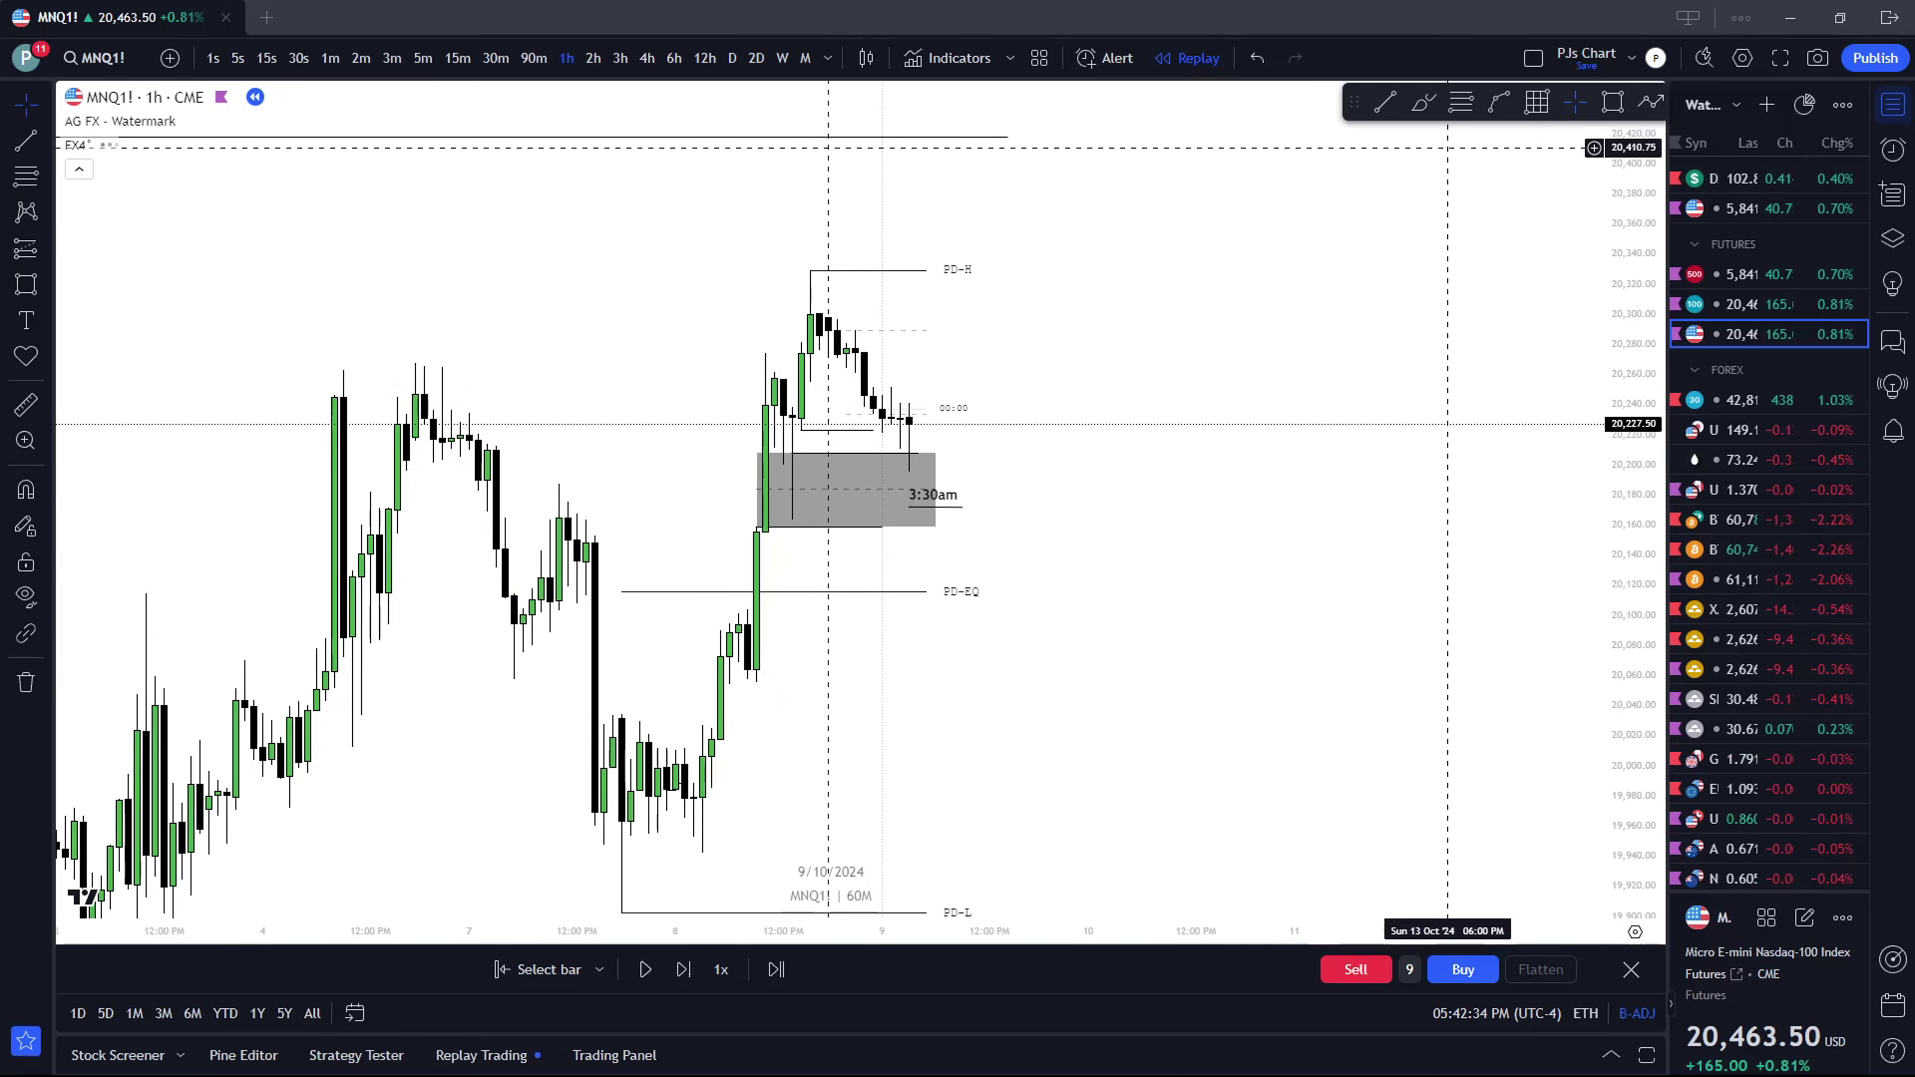
click(1460, 102)
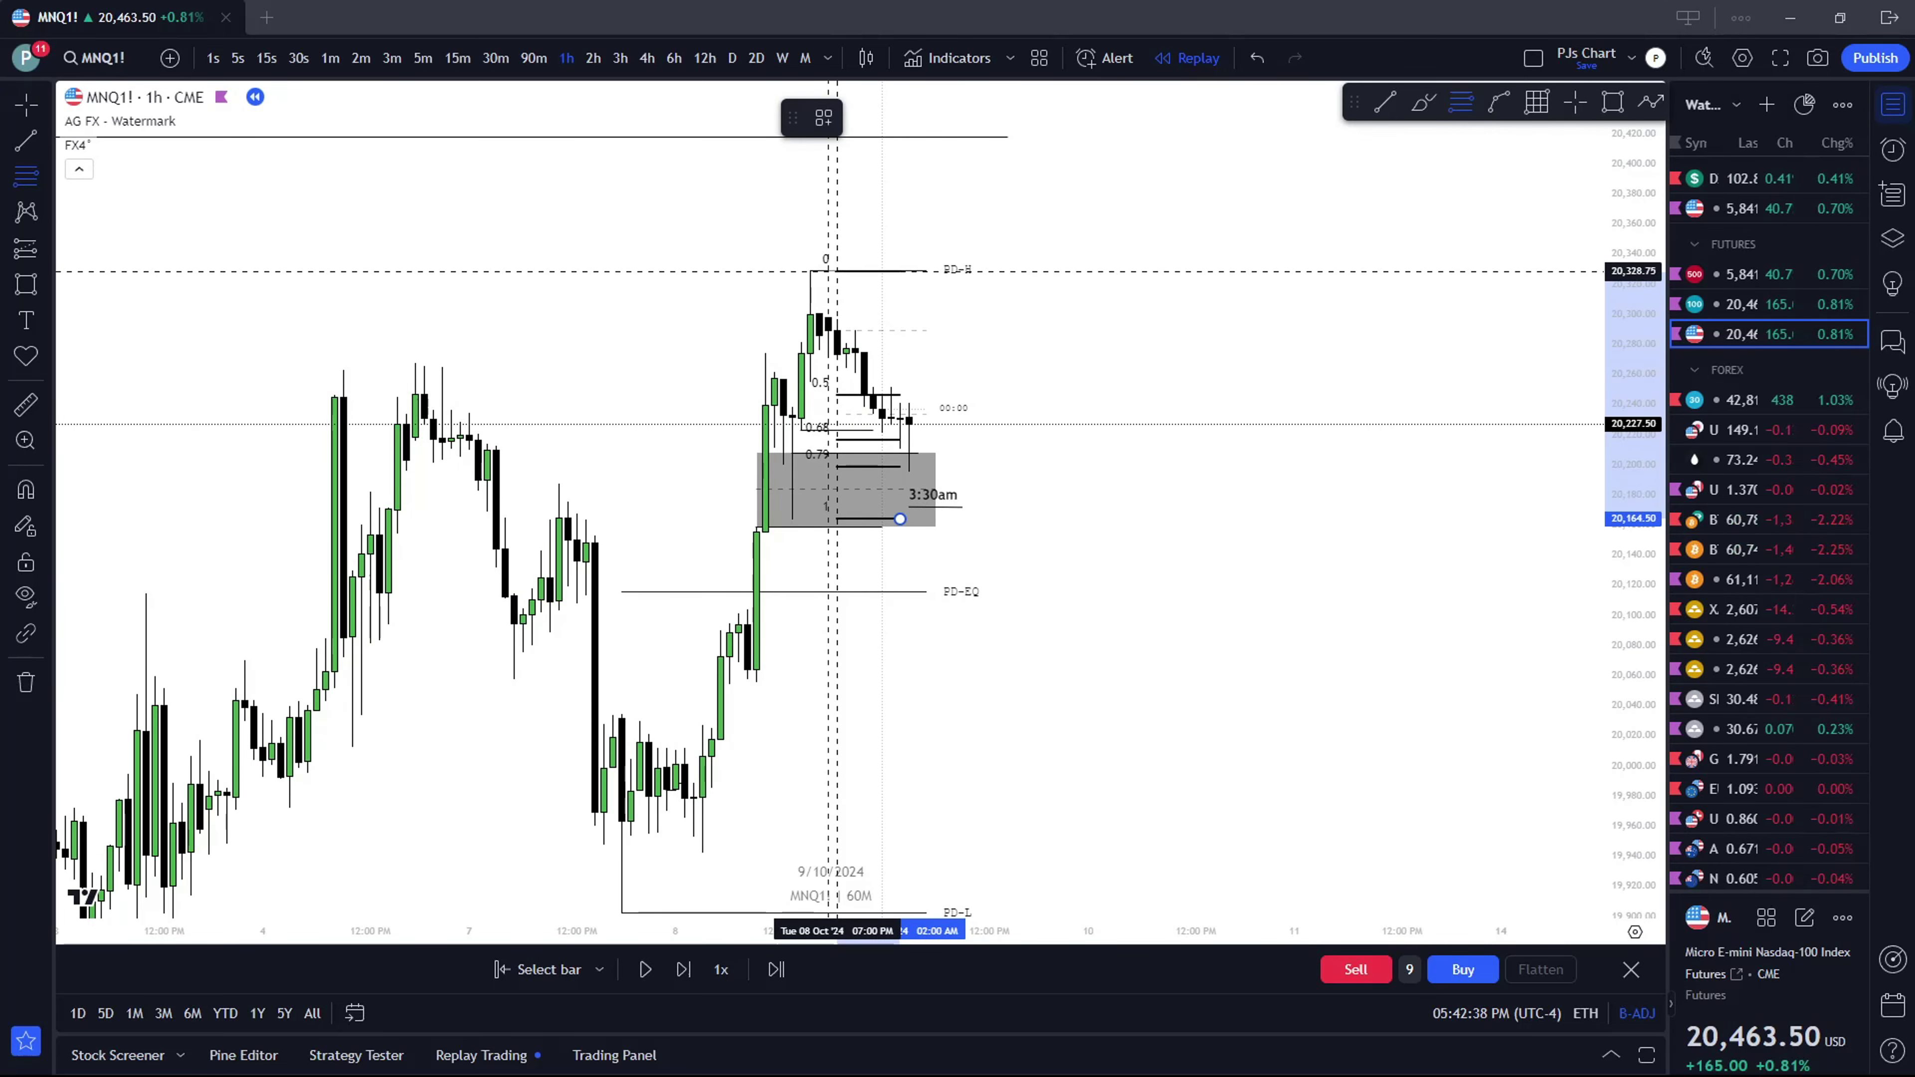
click(834, 270)
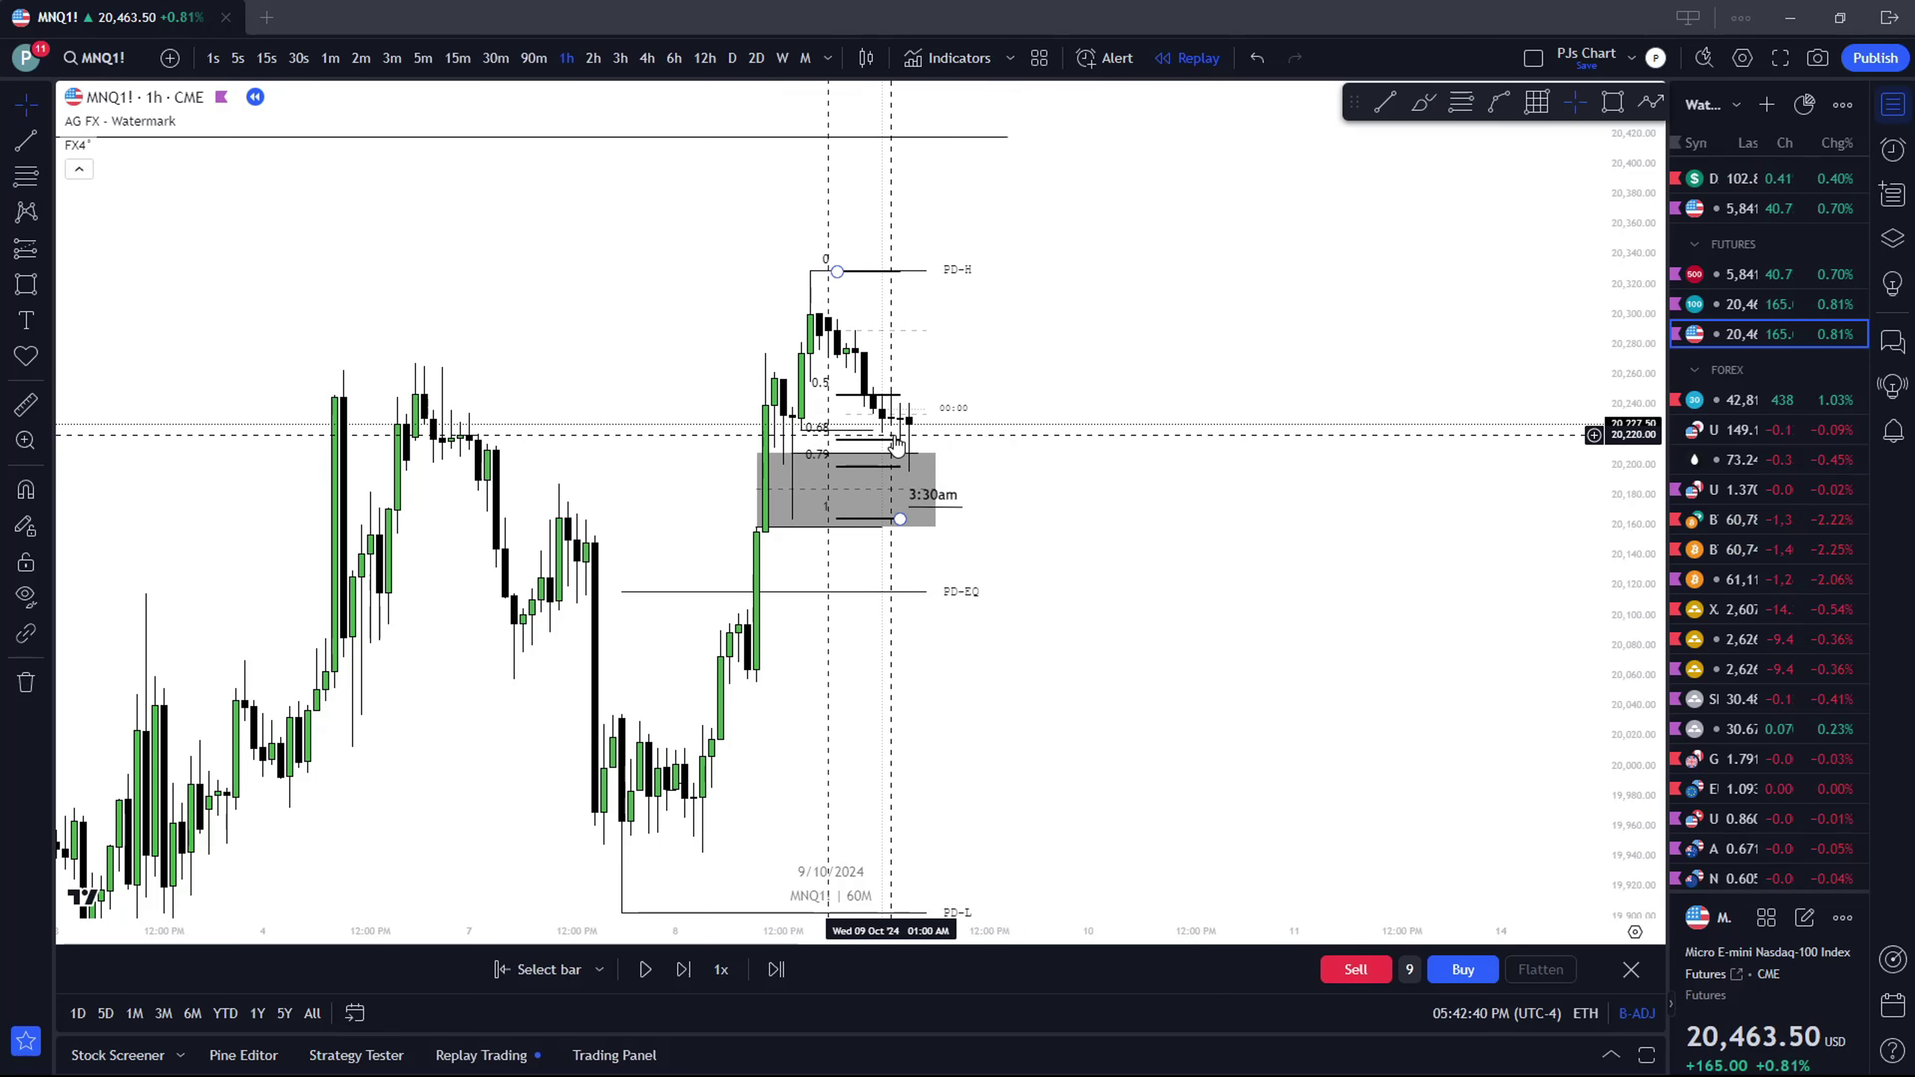
scroll(1067, 423, down, 1)
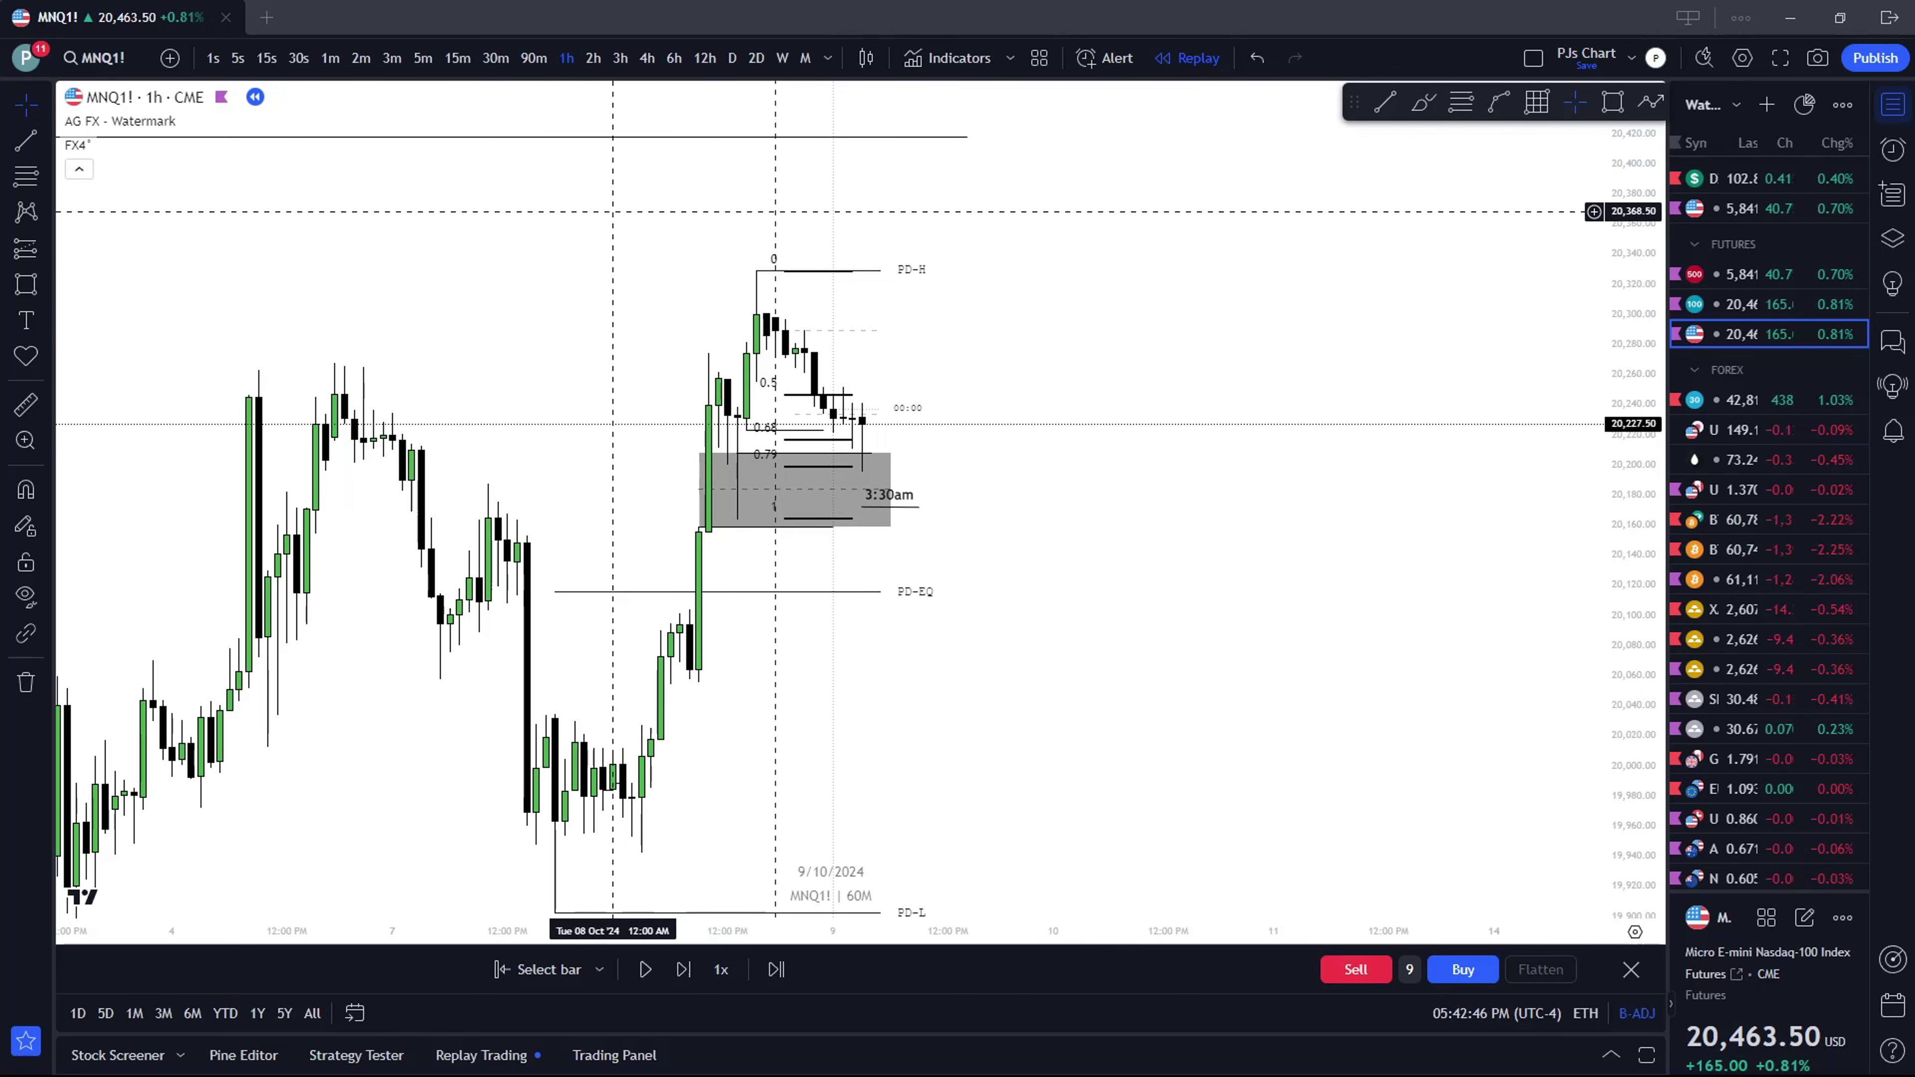
On the 15-minute timeframe, draw a descending trend line from about 20,296 to about 20,248 over the 8 October evening decline, and remove it
click(458, 58)
drag(650, 393, 812, 399)
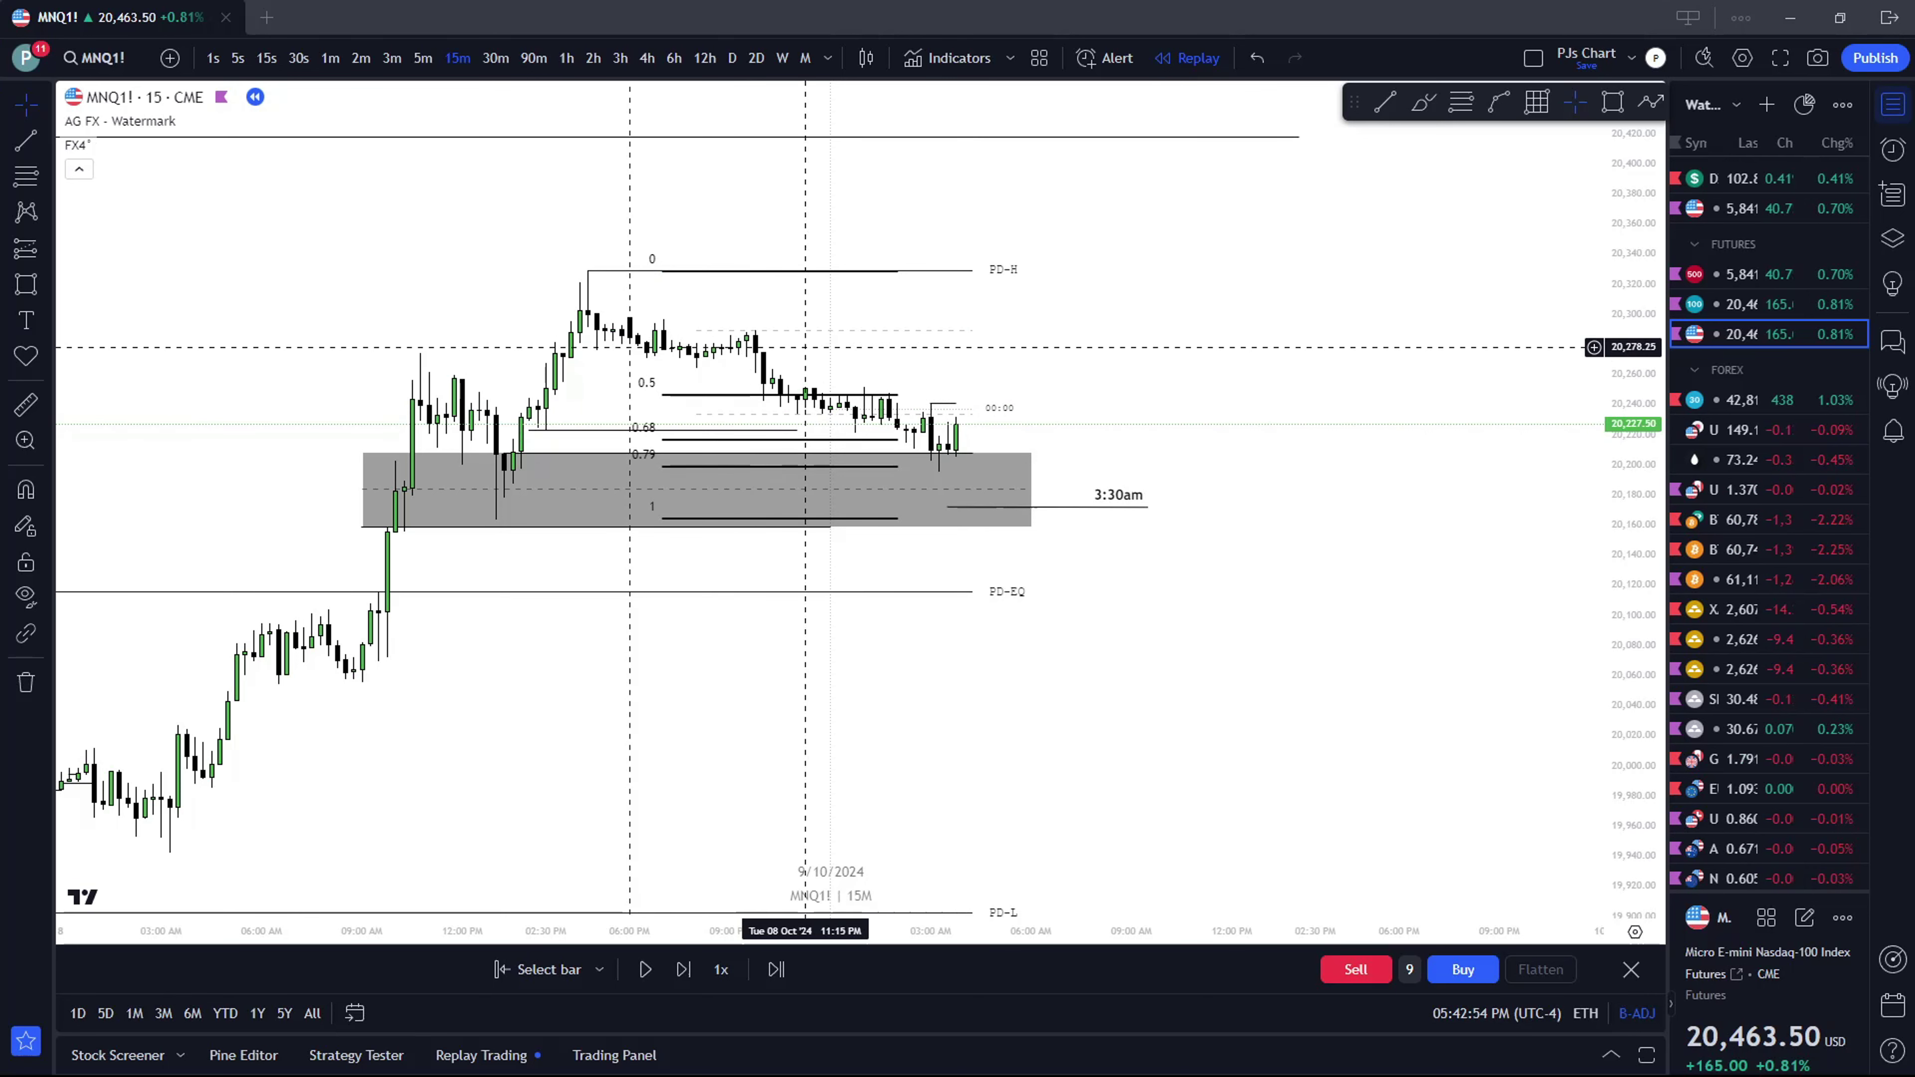
scroll(839, 341, down, 1)
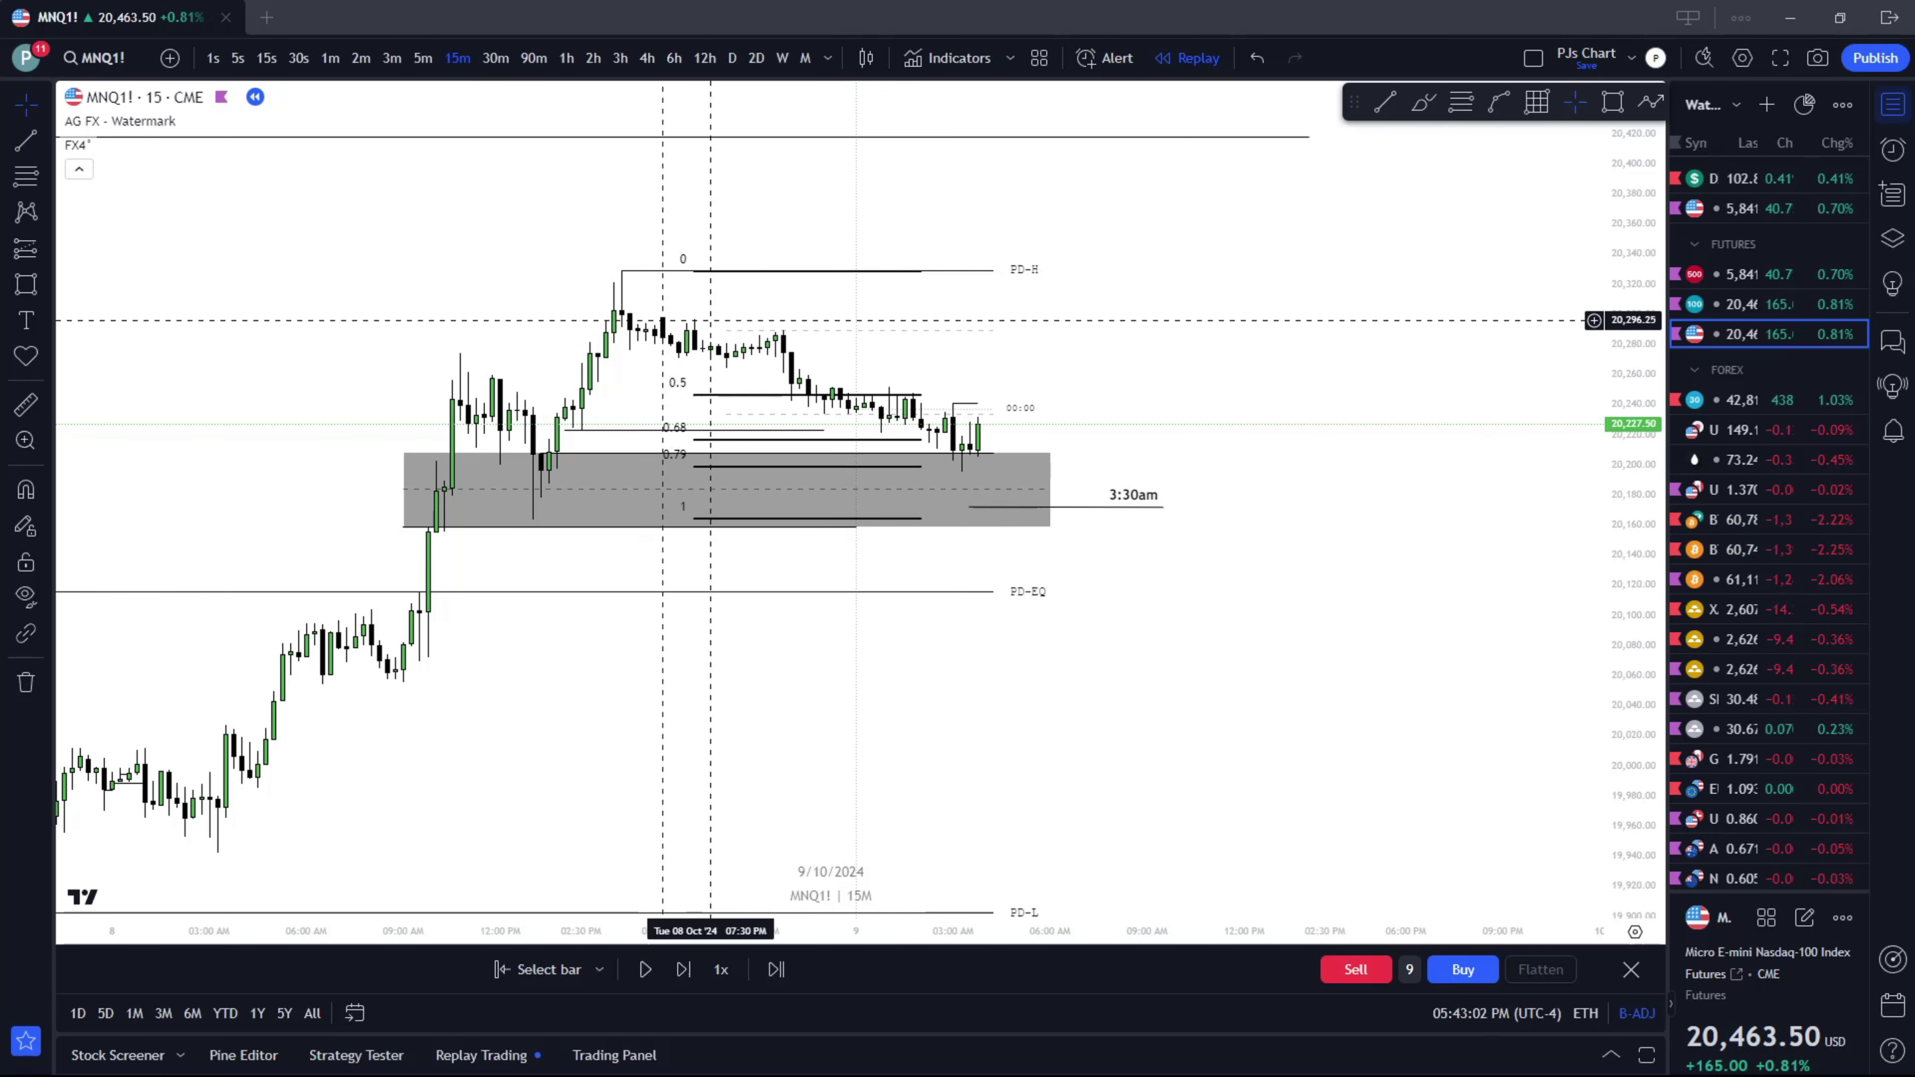
drag(1607, 599, 1081, 227)
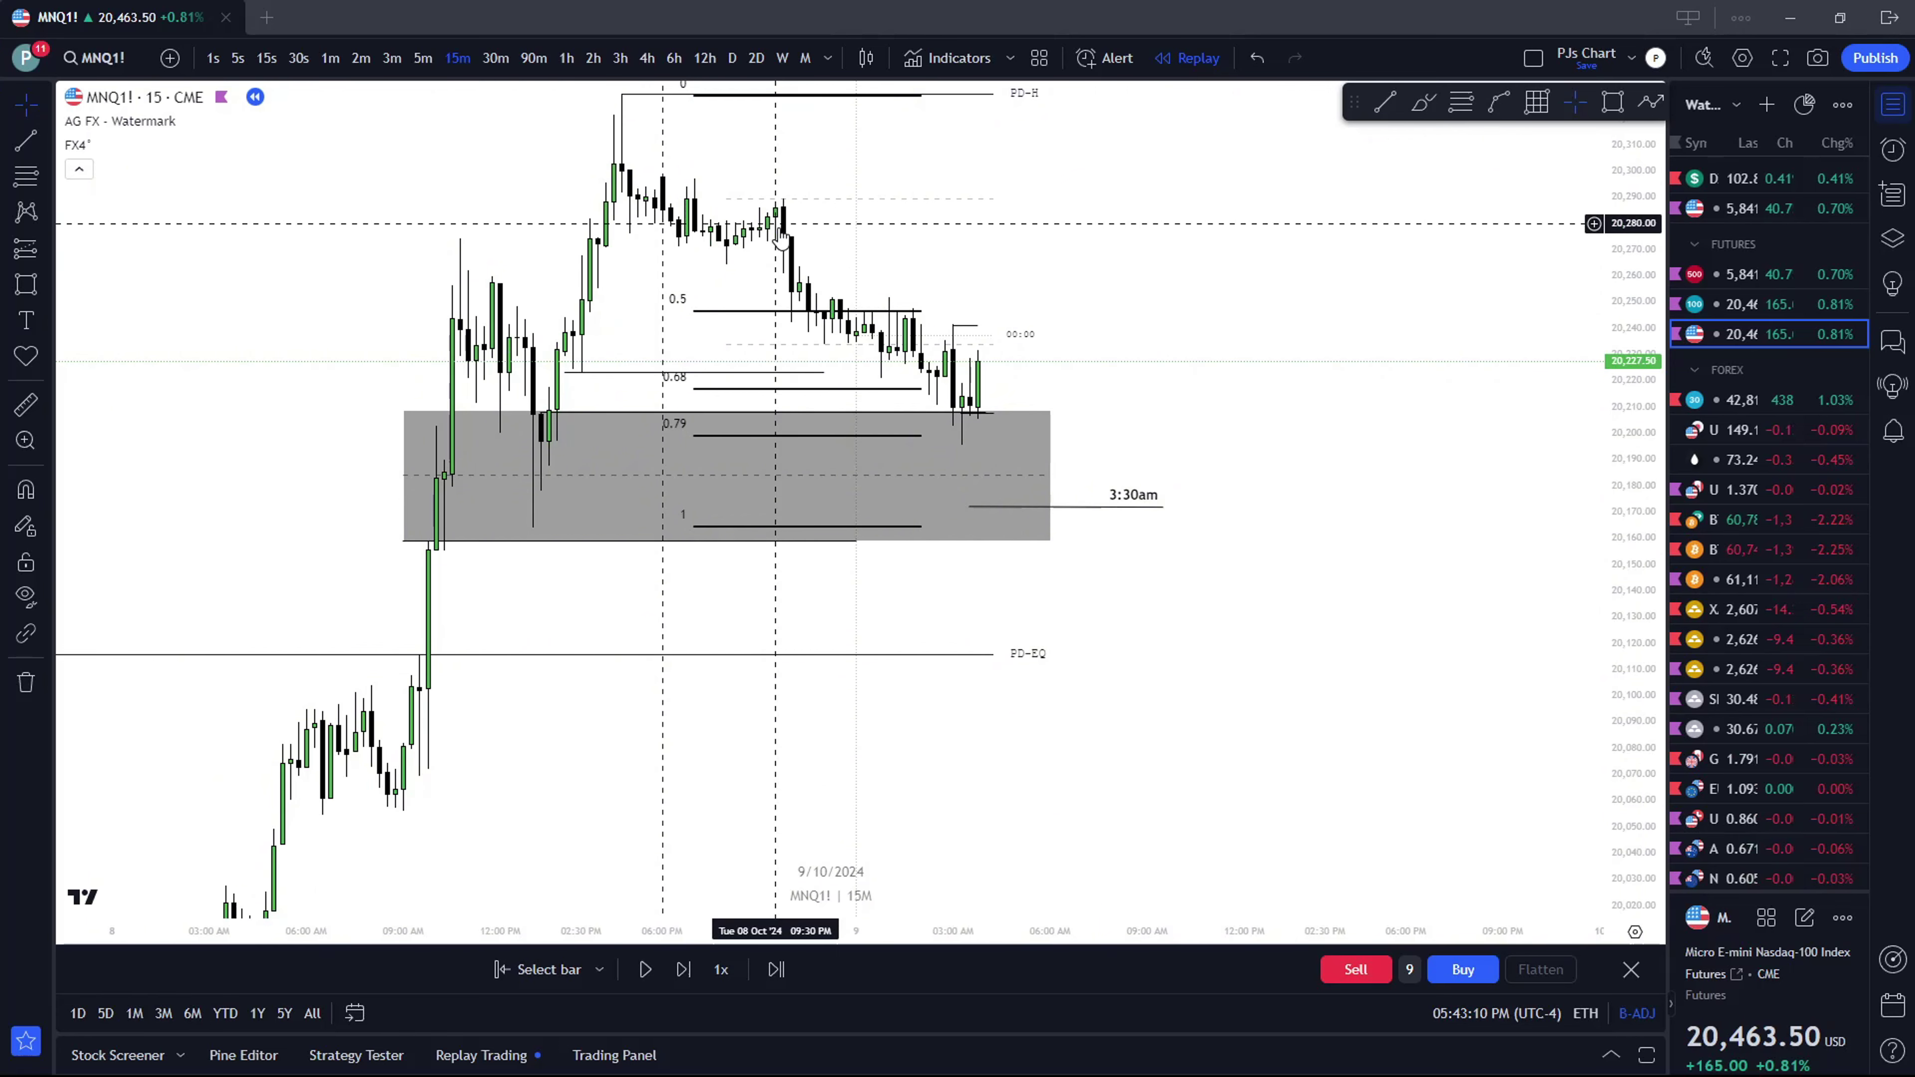
scroll(804, 225, down, 1)
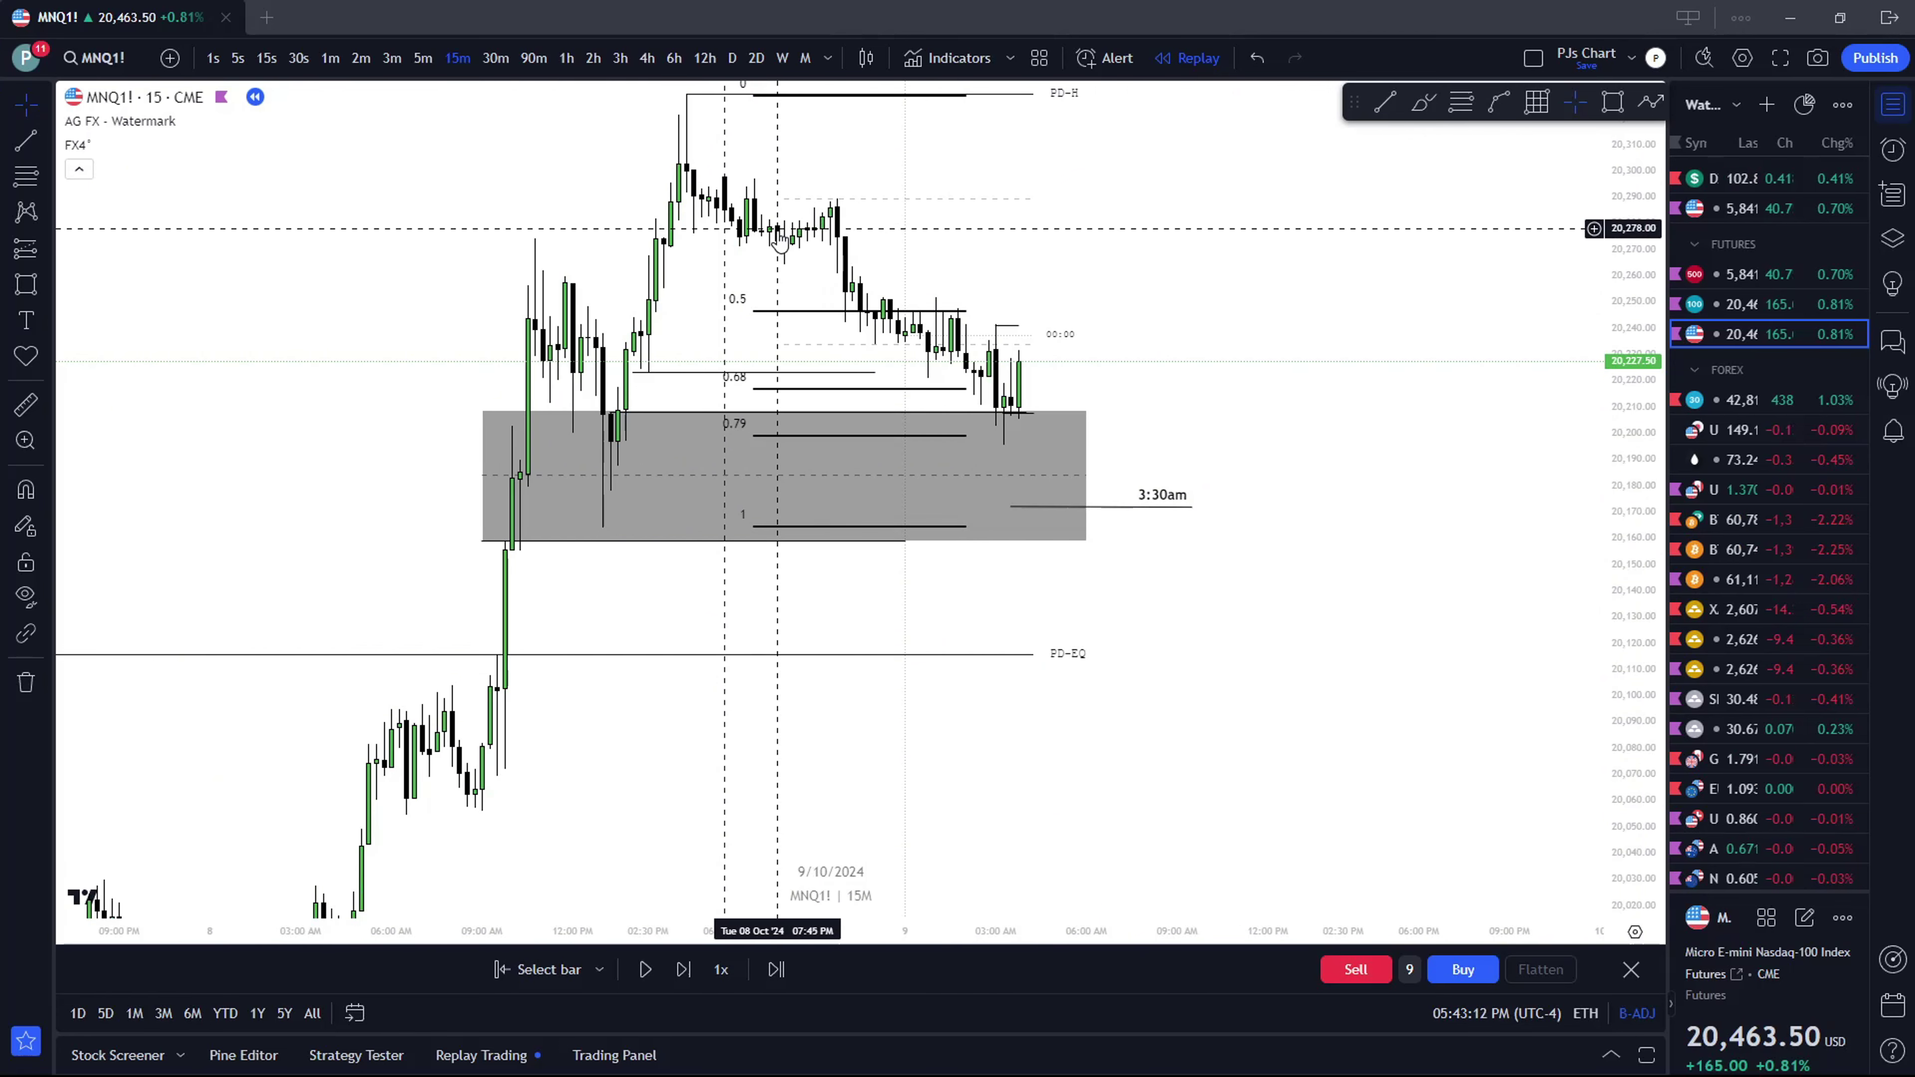
drag(913, 197, 897, 227)
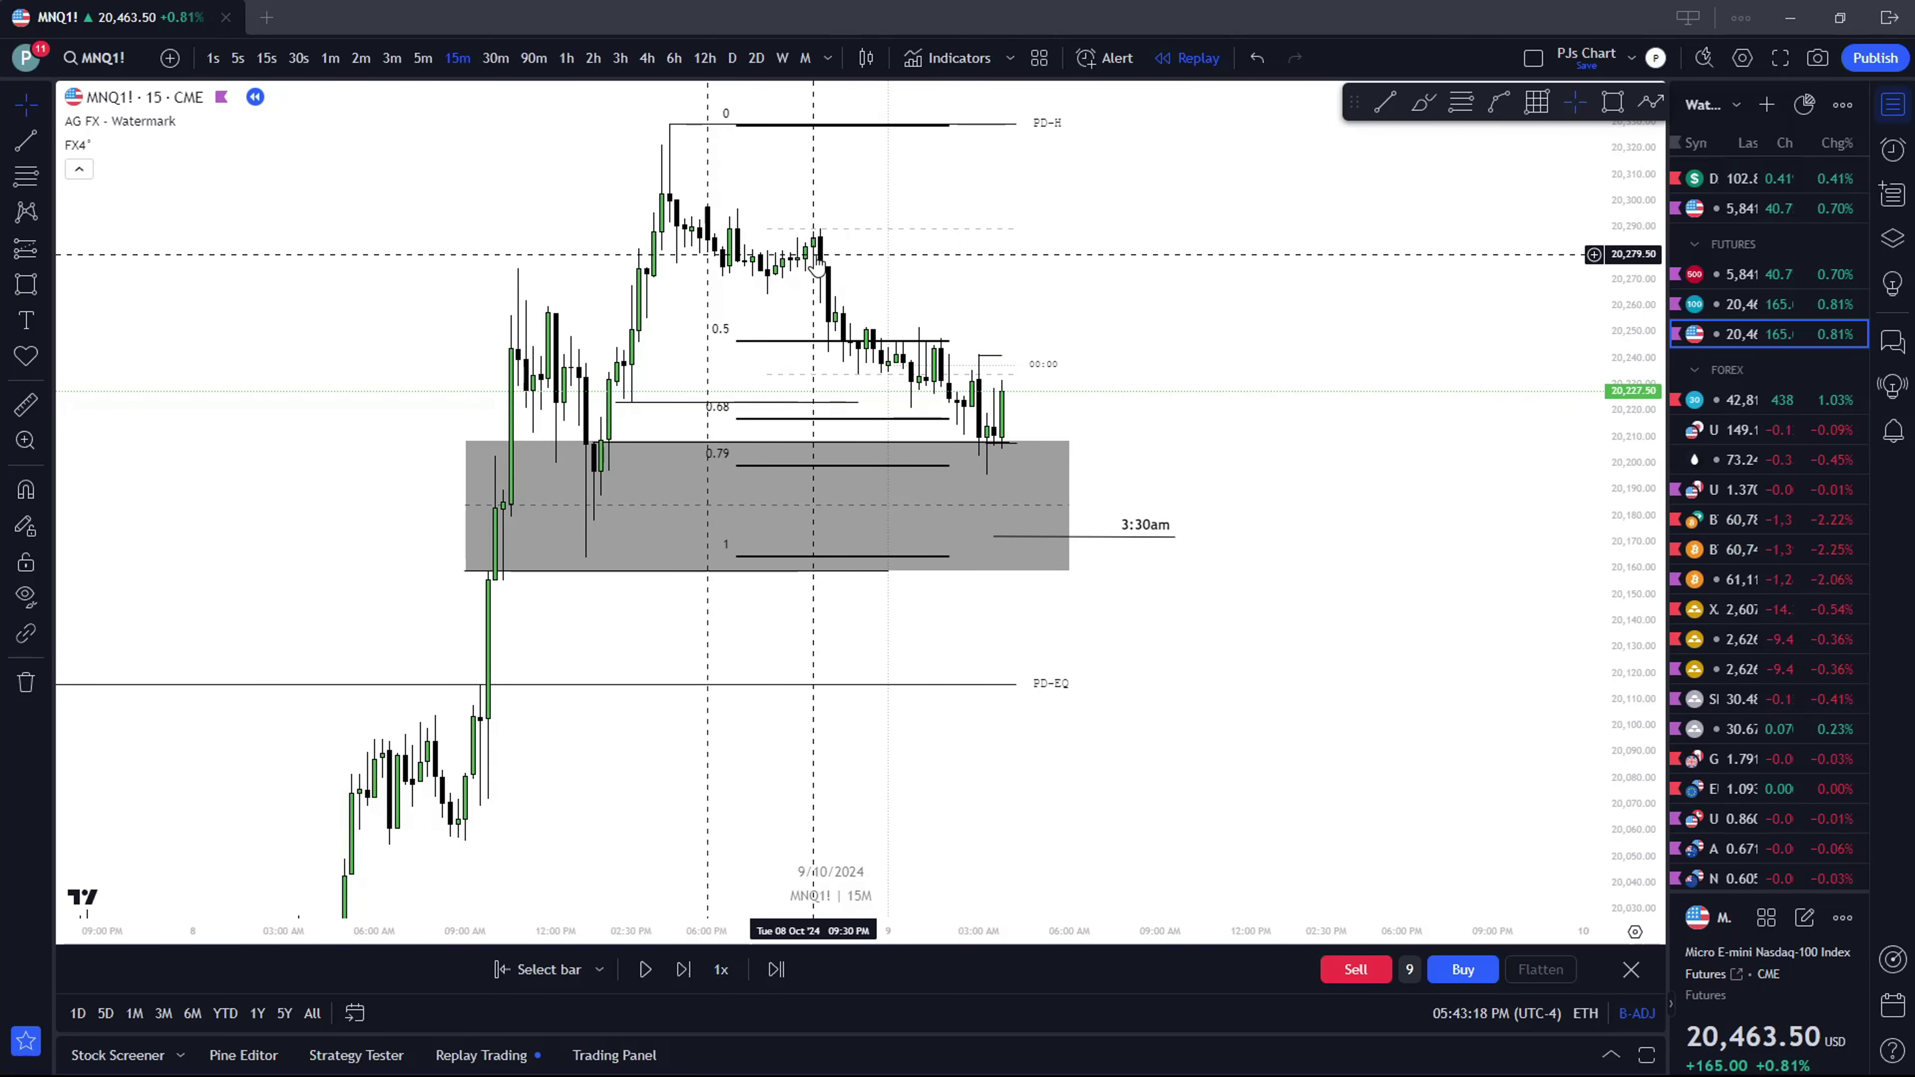
click(1385, 102)
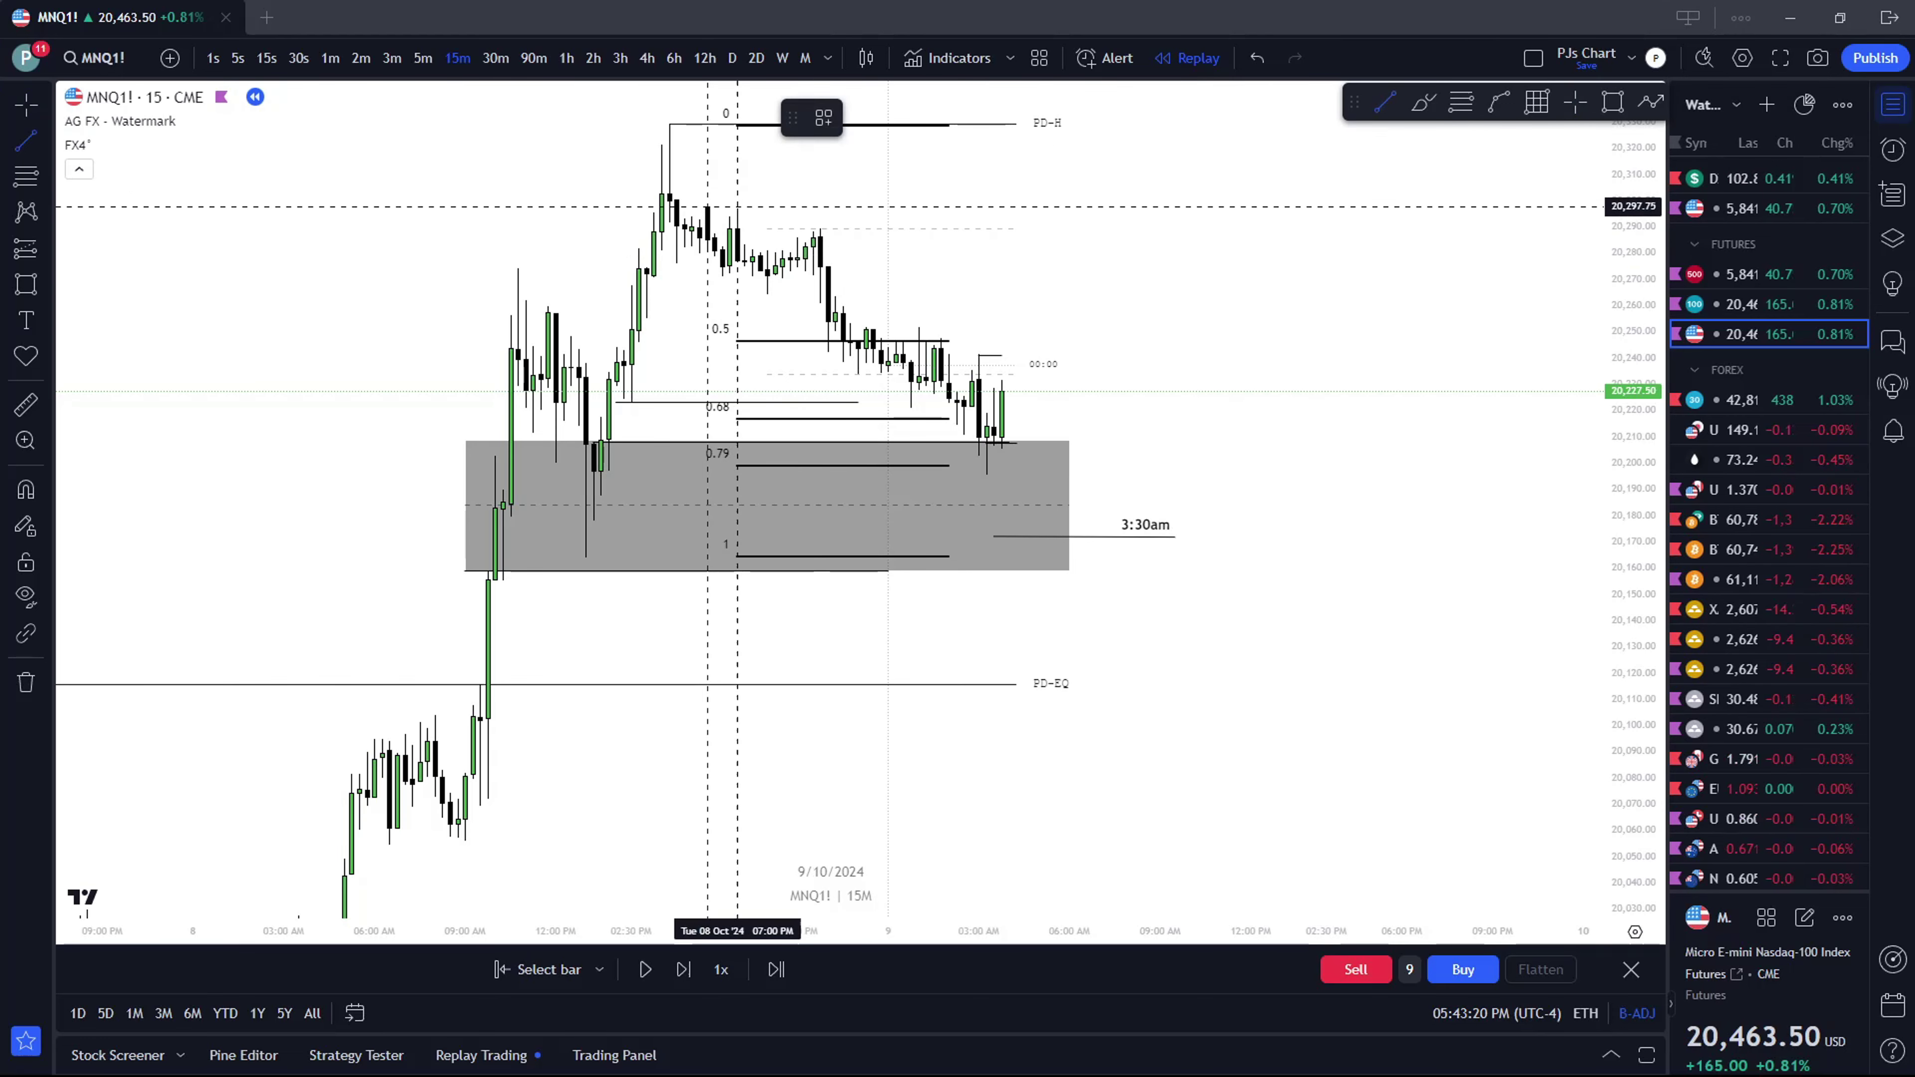
click(768, 212)
click(926, 337)
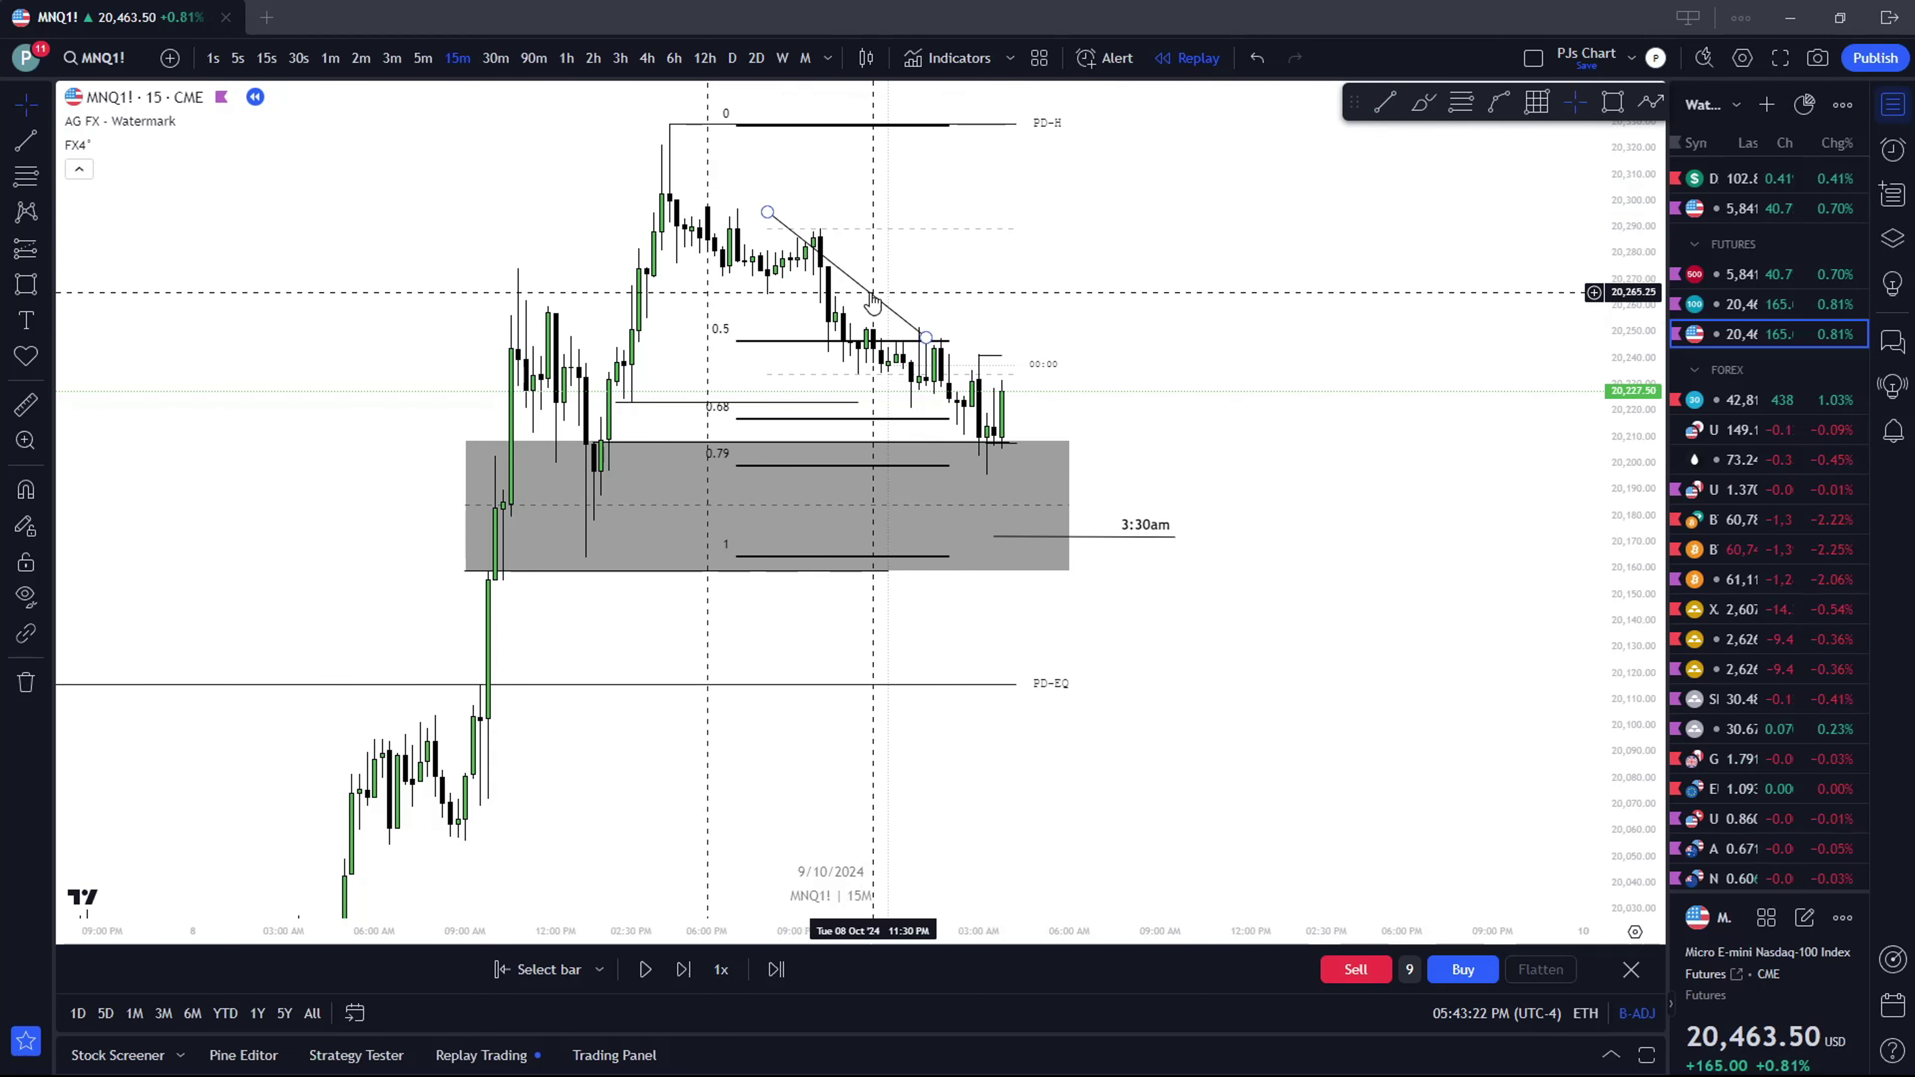
click(1119, 117)
drag(1029, 189, 927, 255)
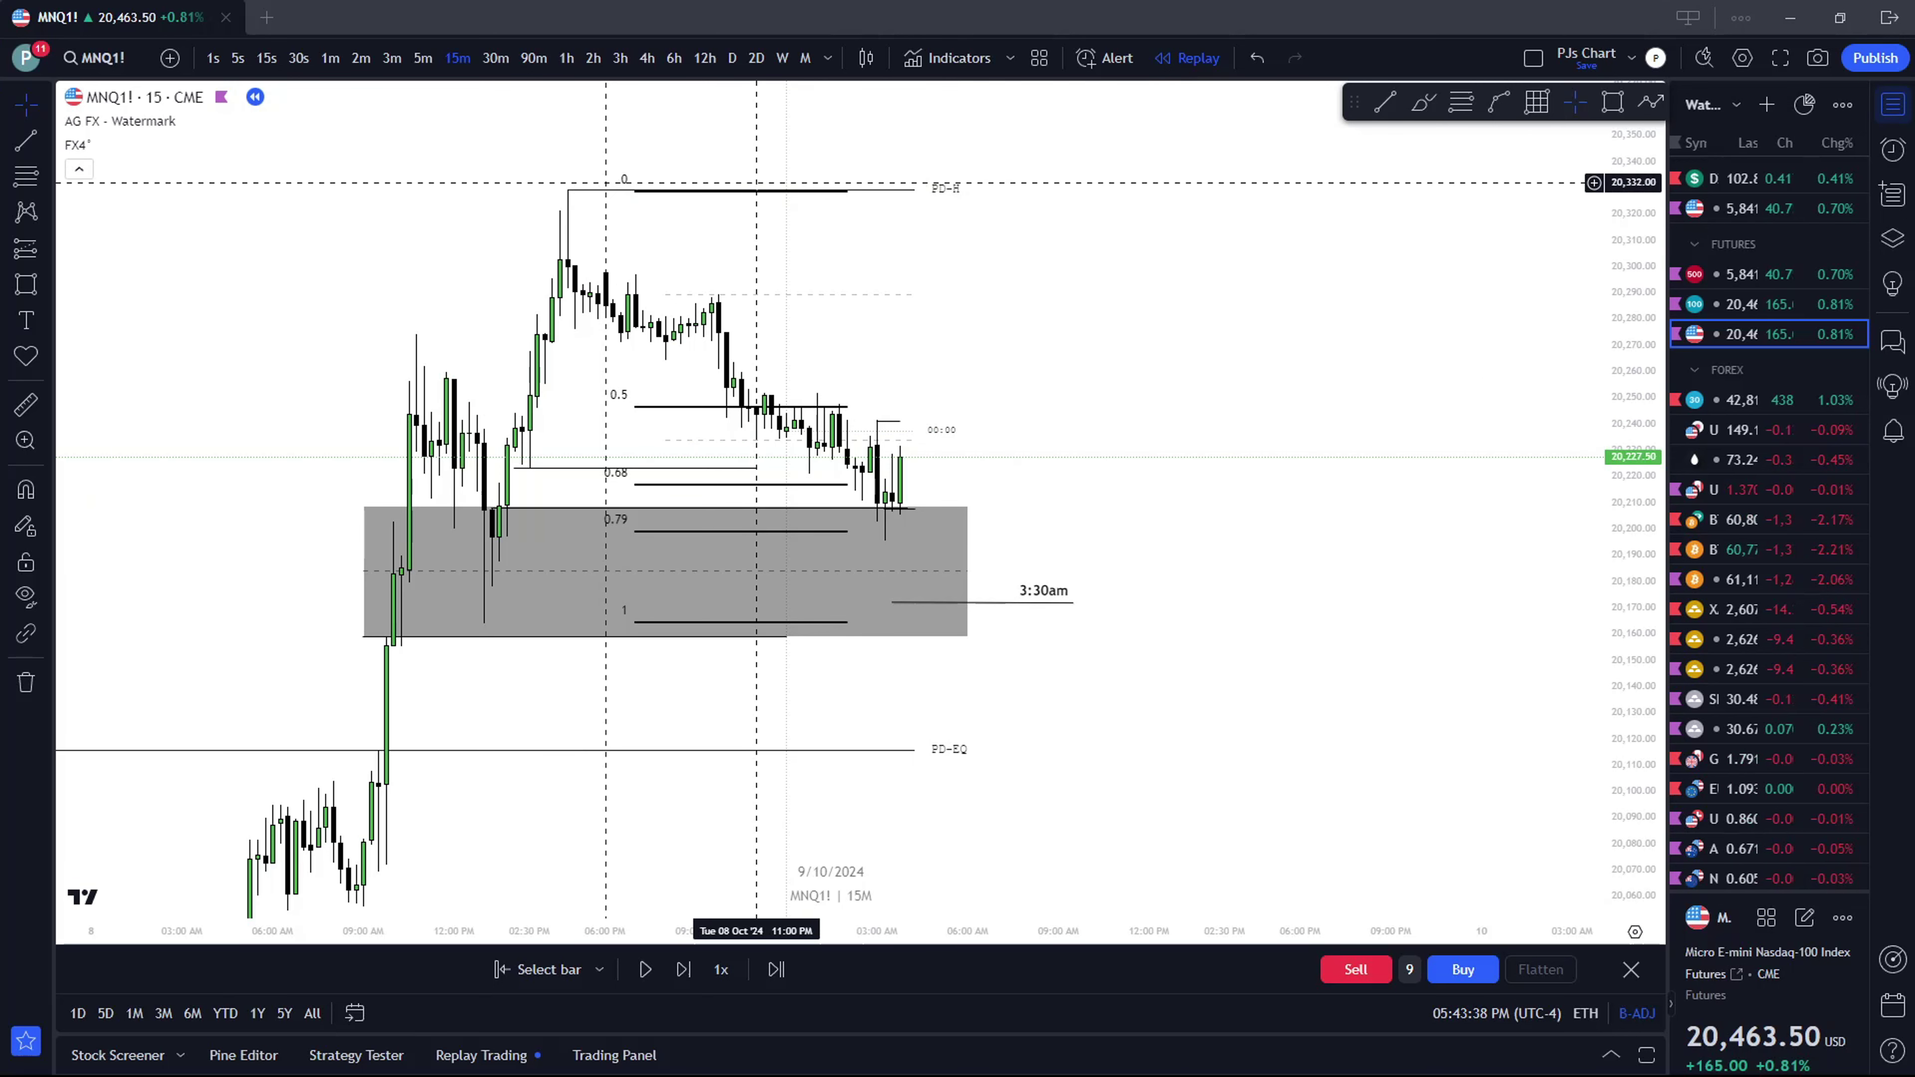
On the 4-hour timeframe, delete the Fibonacci retracement and raise the grey rectangle's upper edge to about 20,223
click(767, 202)
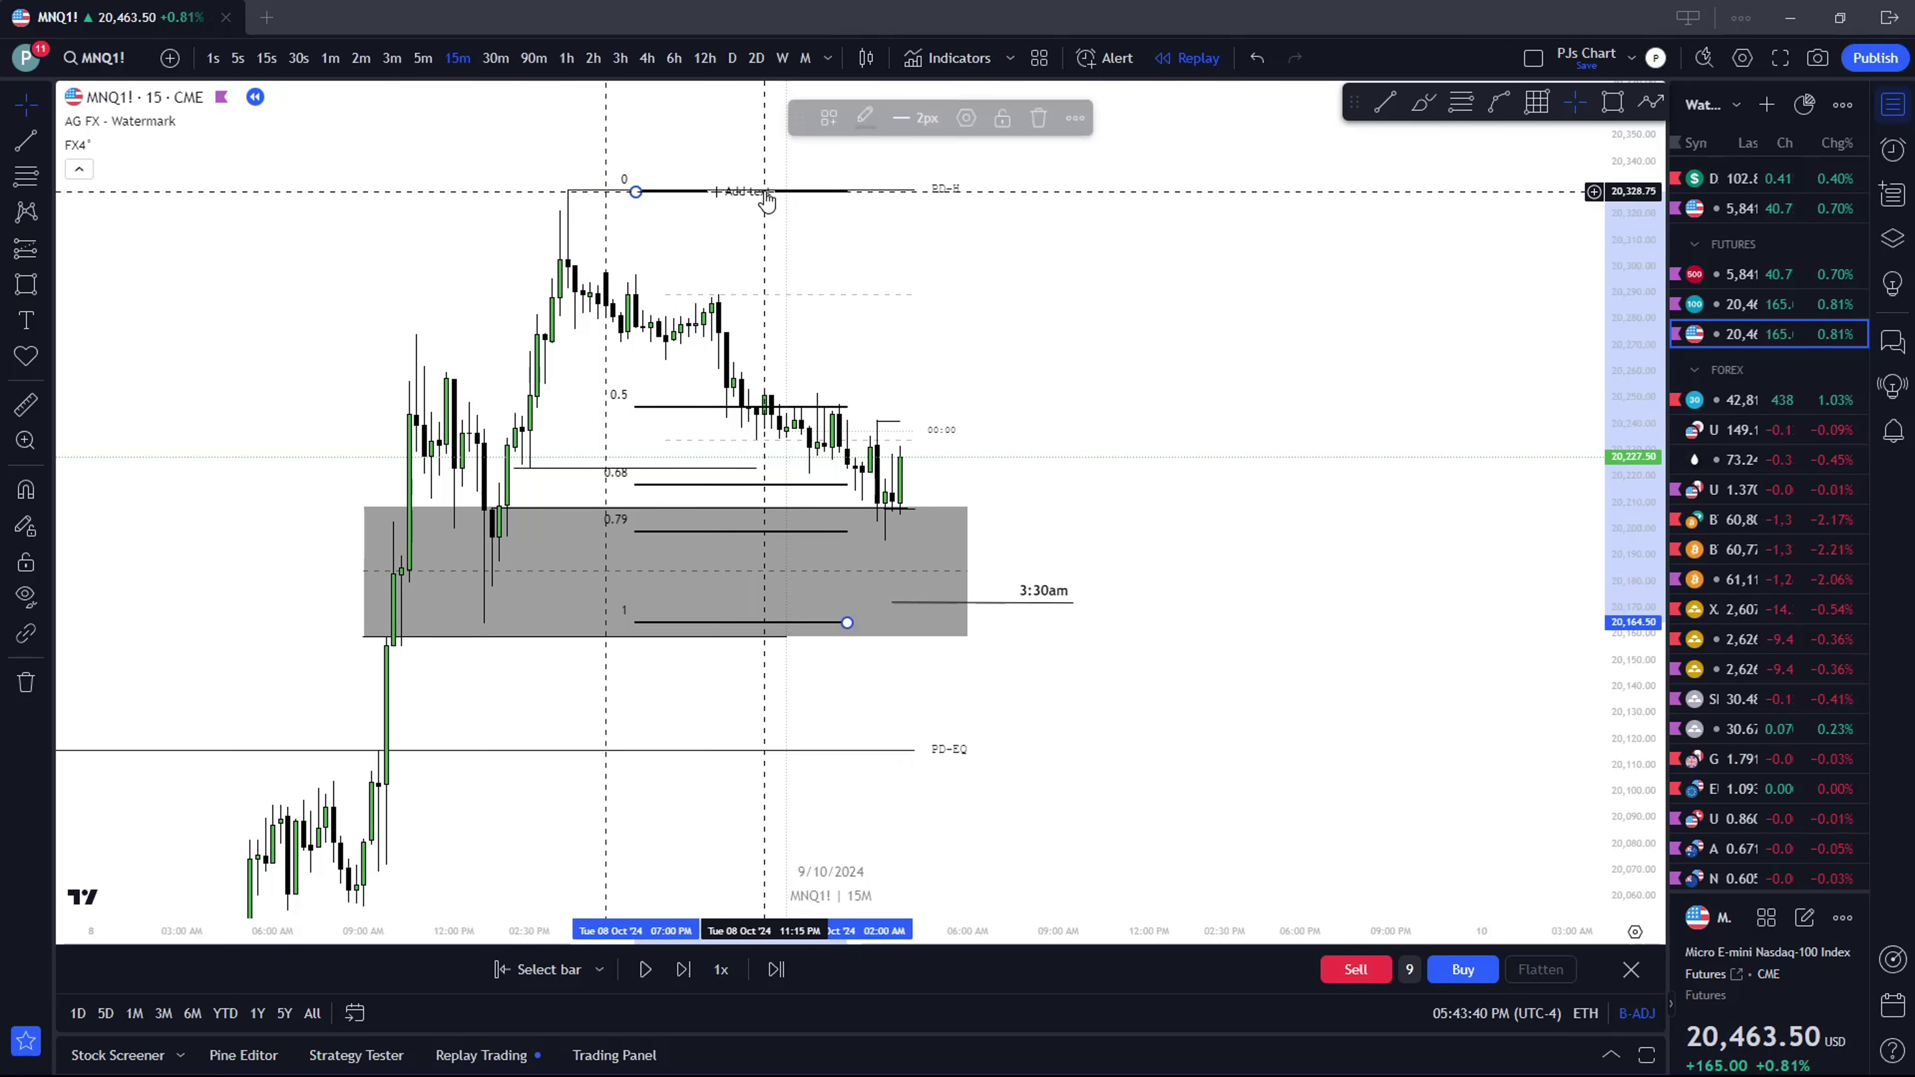
click(784, 242)
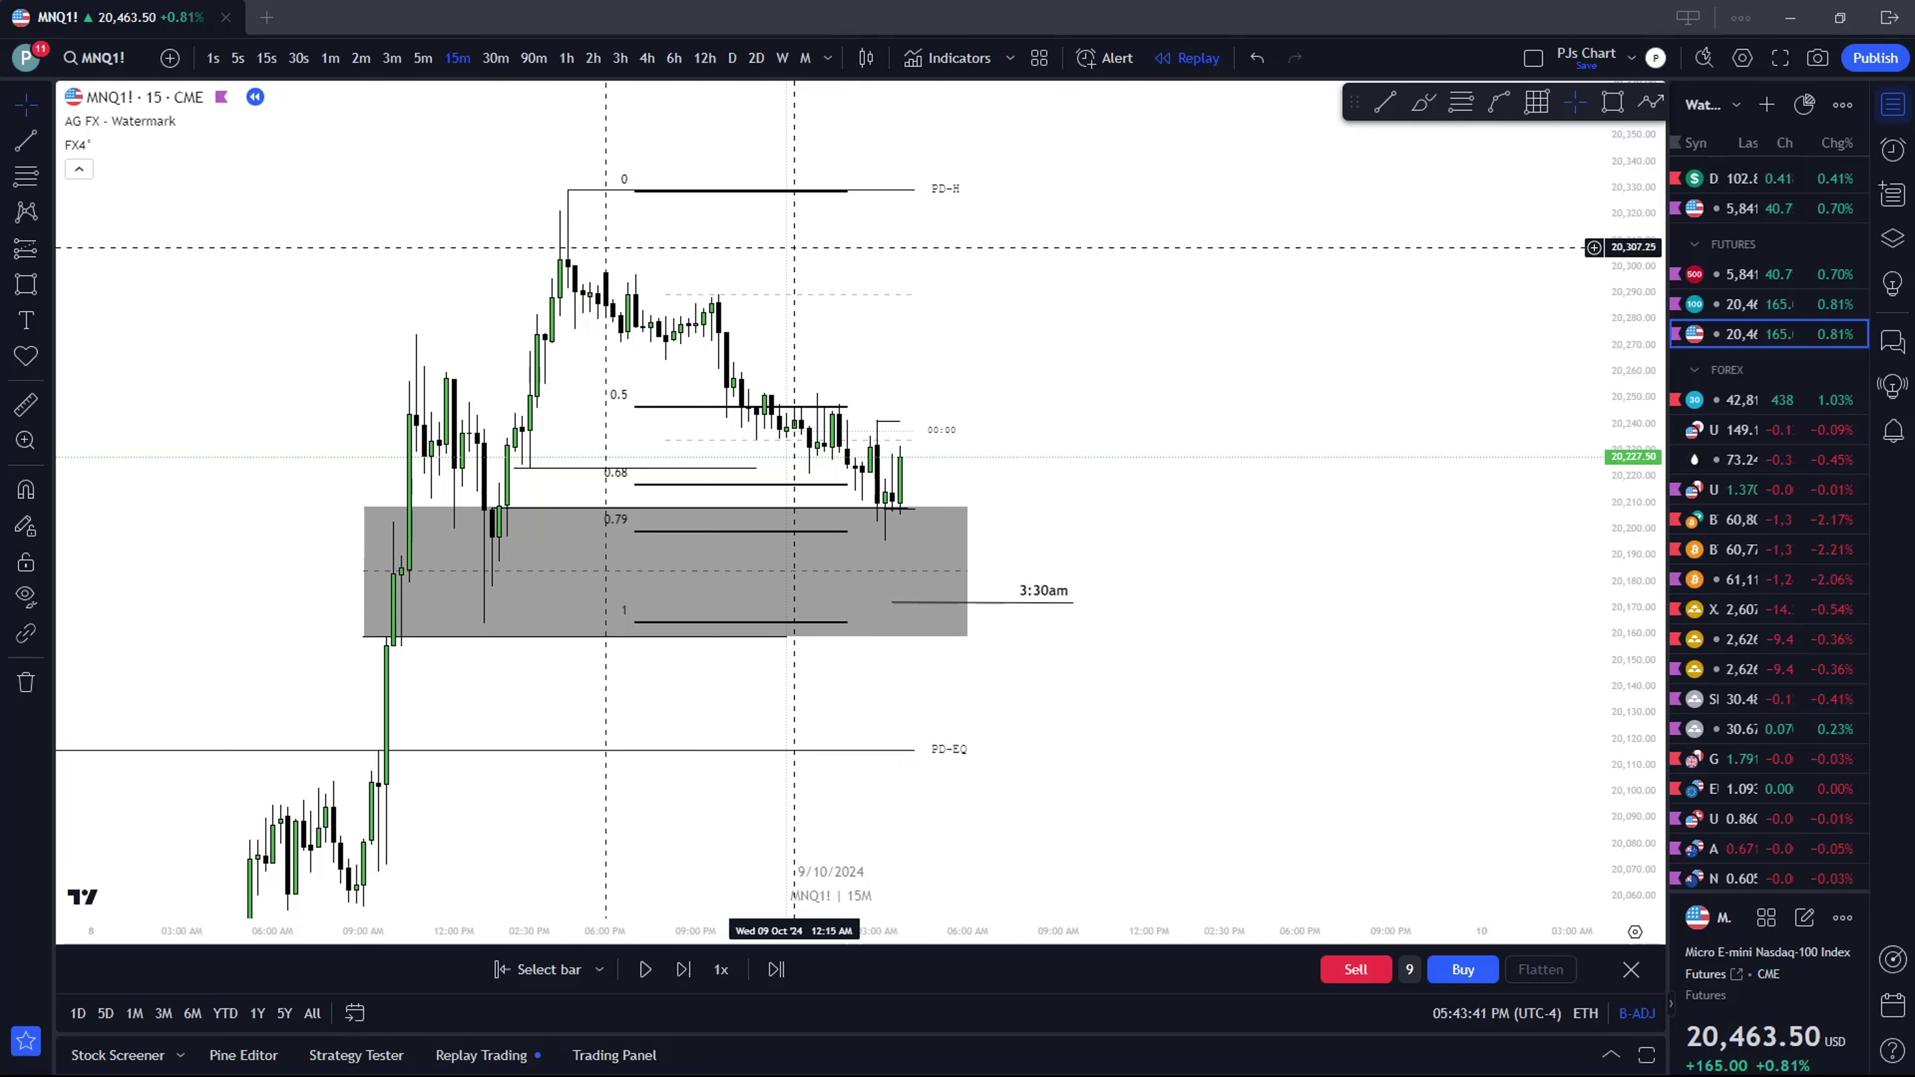
click(647, 58)
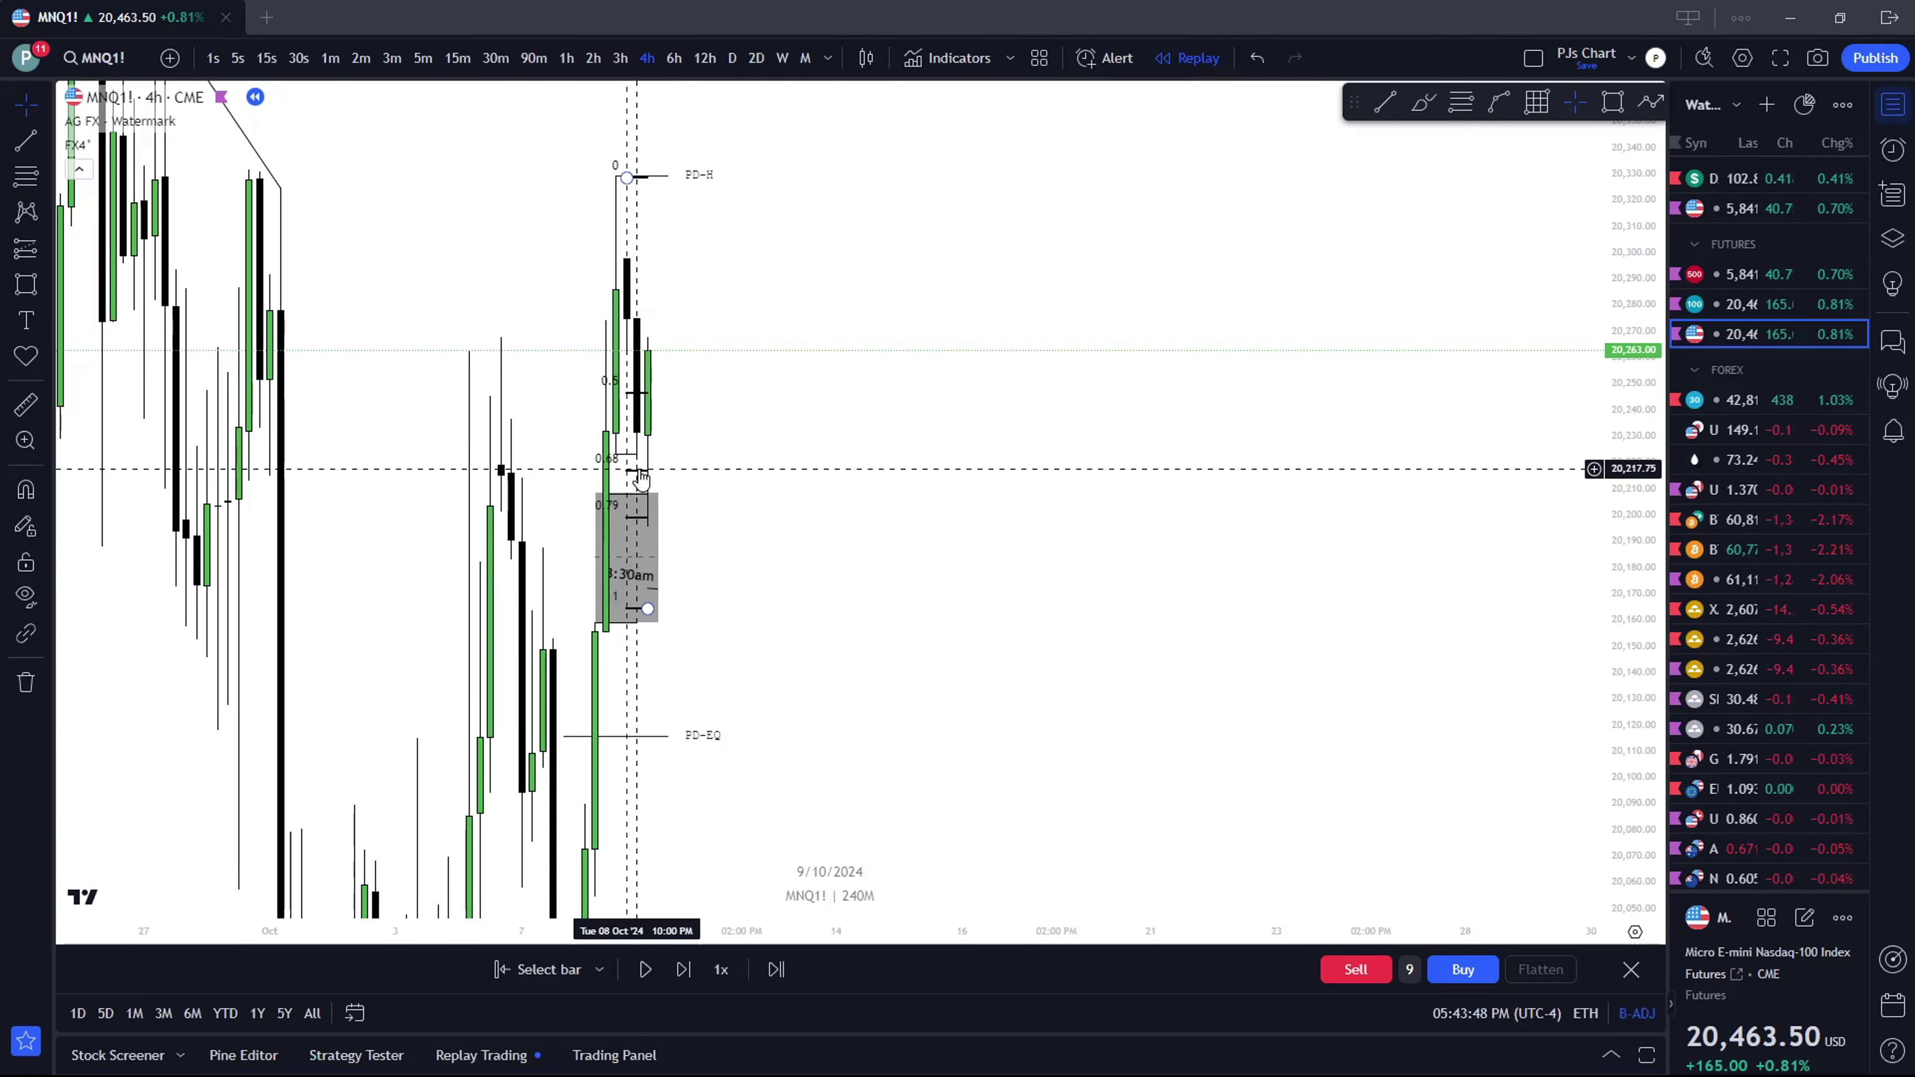
drag(626, 494, 628, 455)
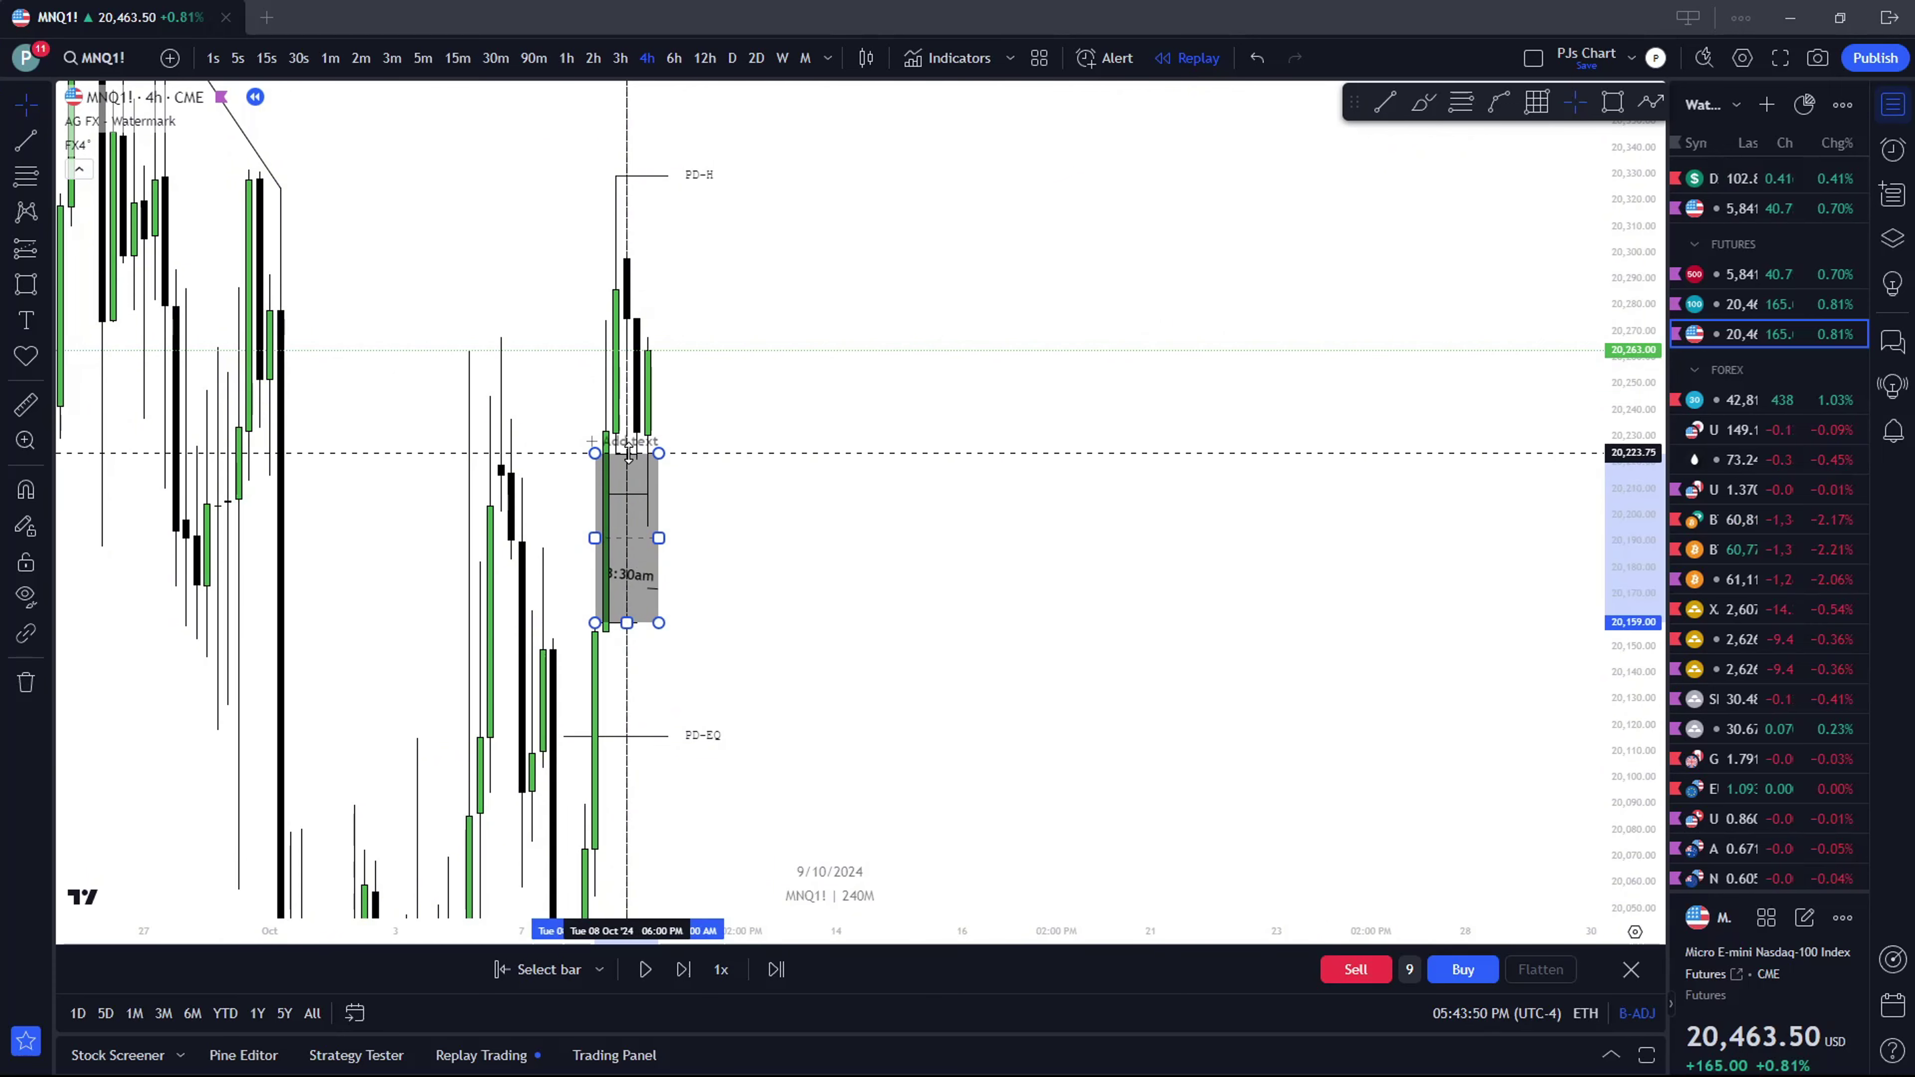
click(746, 453)
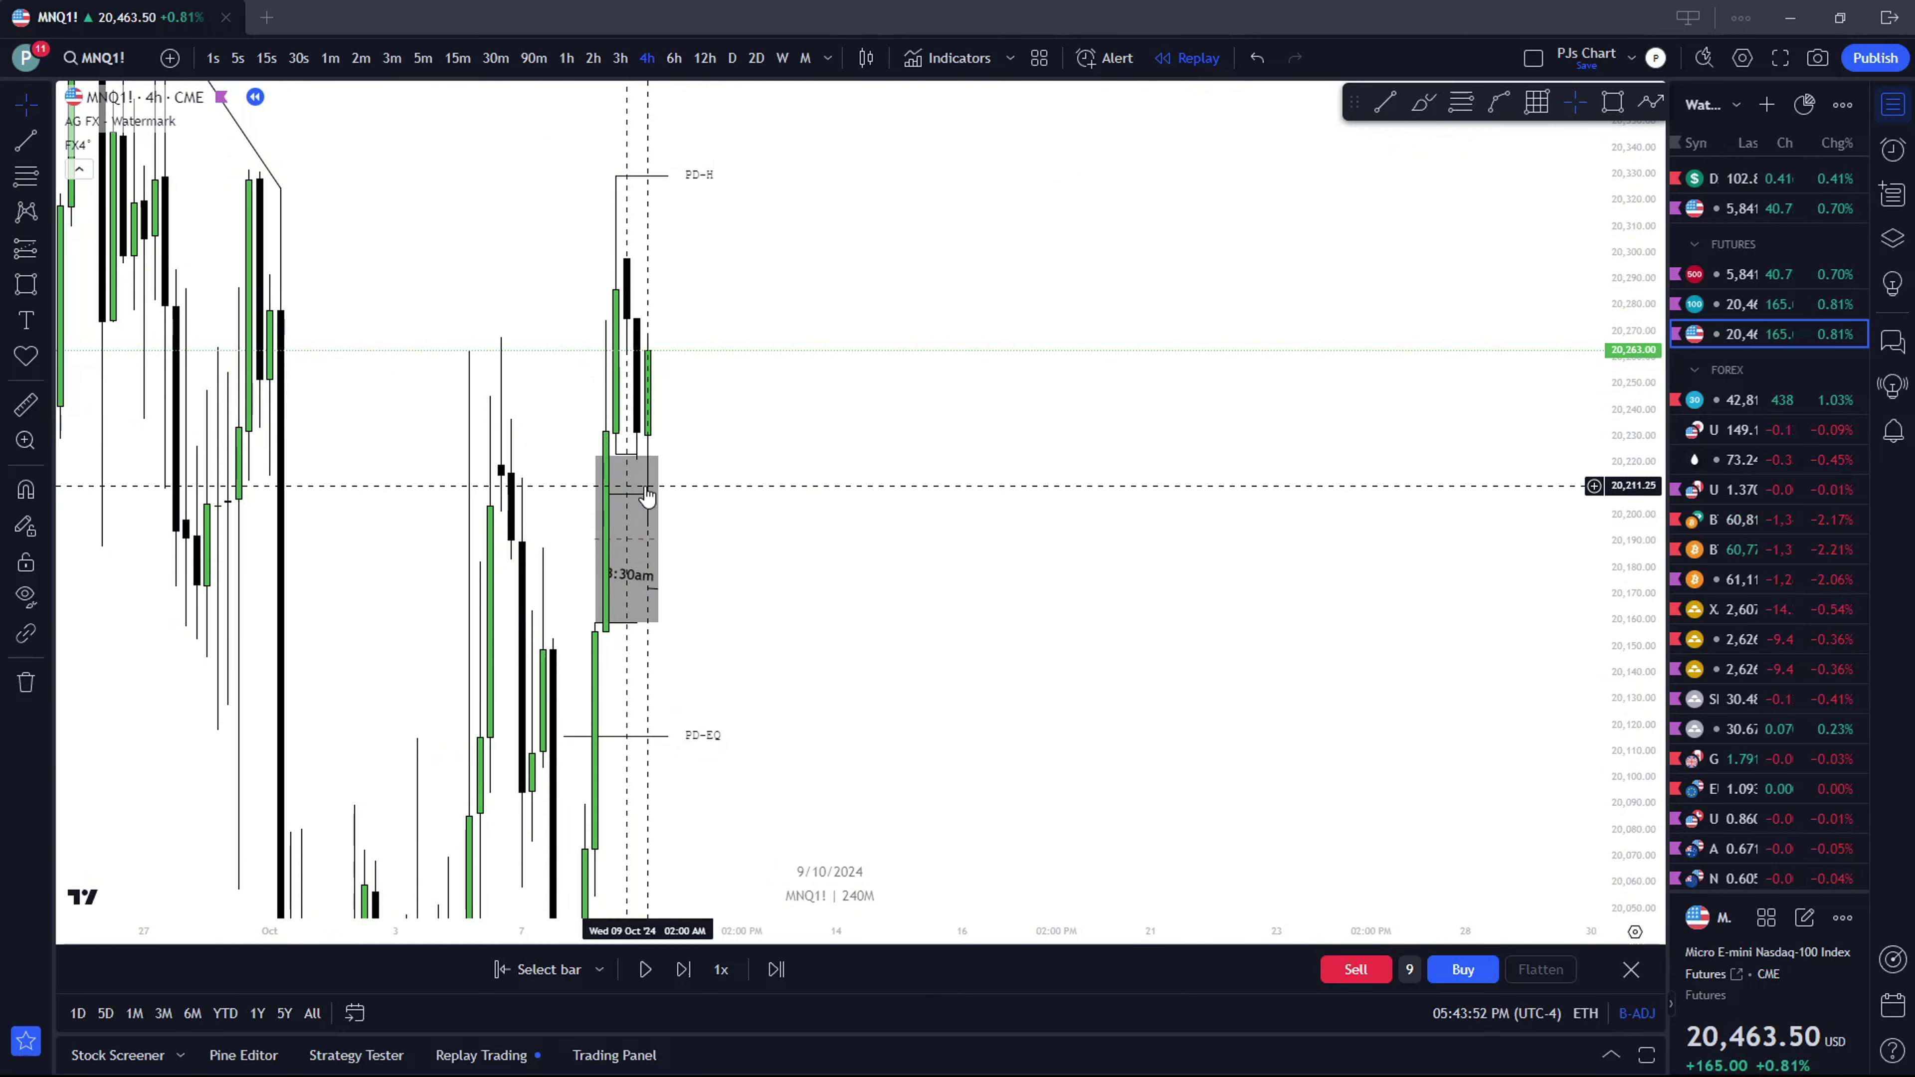
Delete the 3:30am level and its label from the grey zone
scroll(946, 362, up, 2)
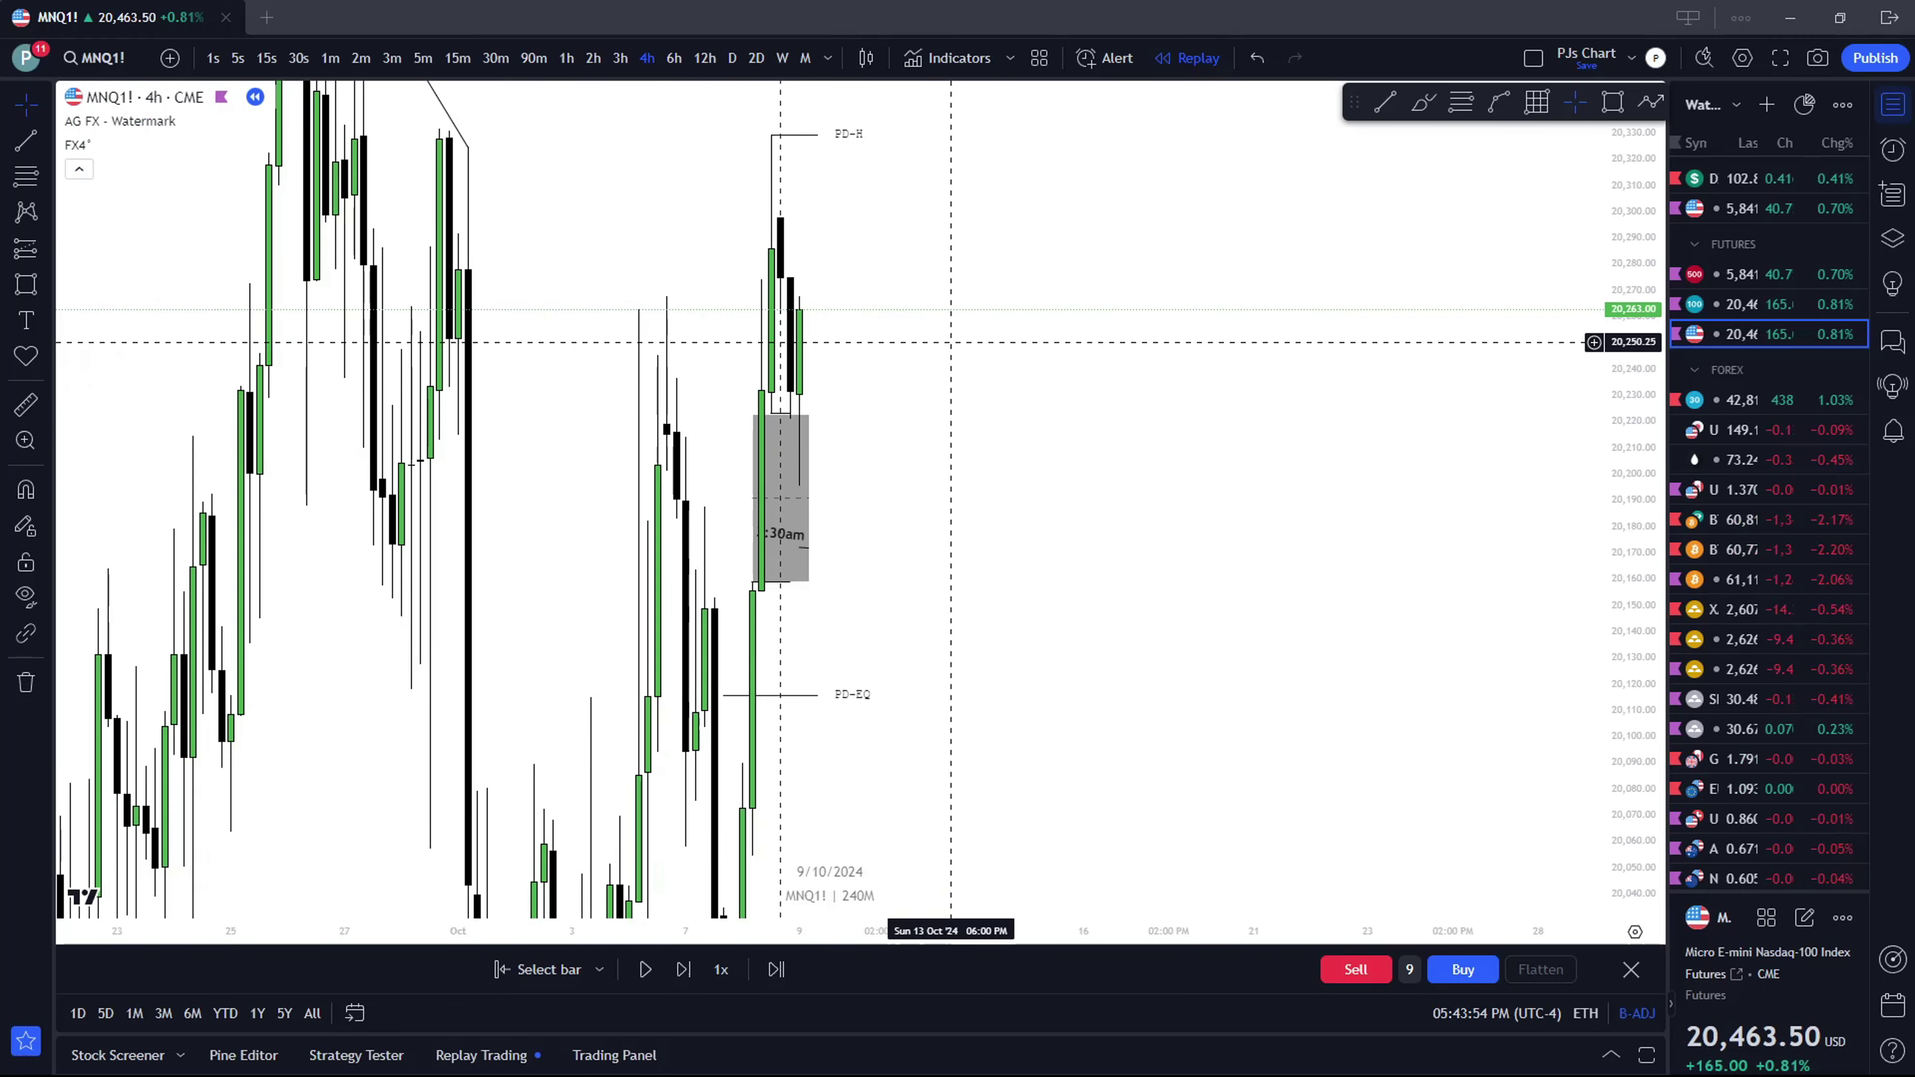
click(649, 541)
key(Delete)
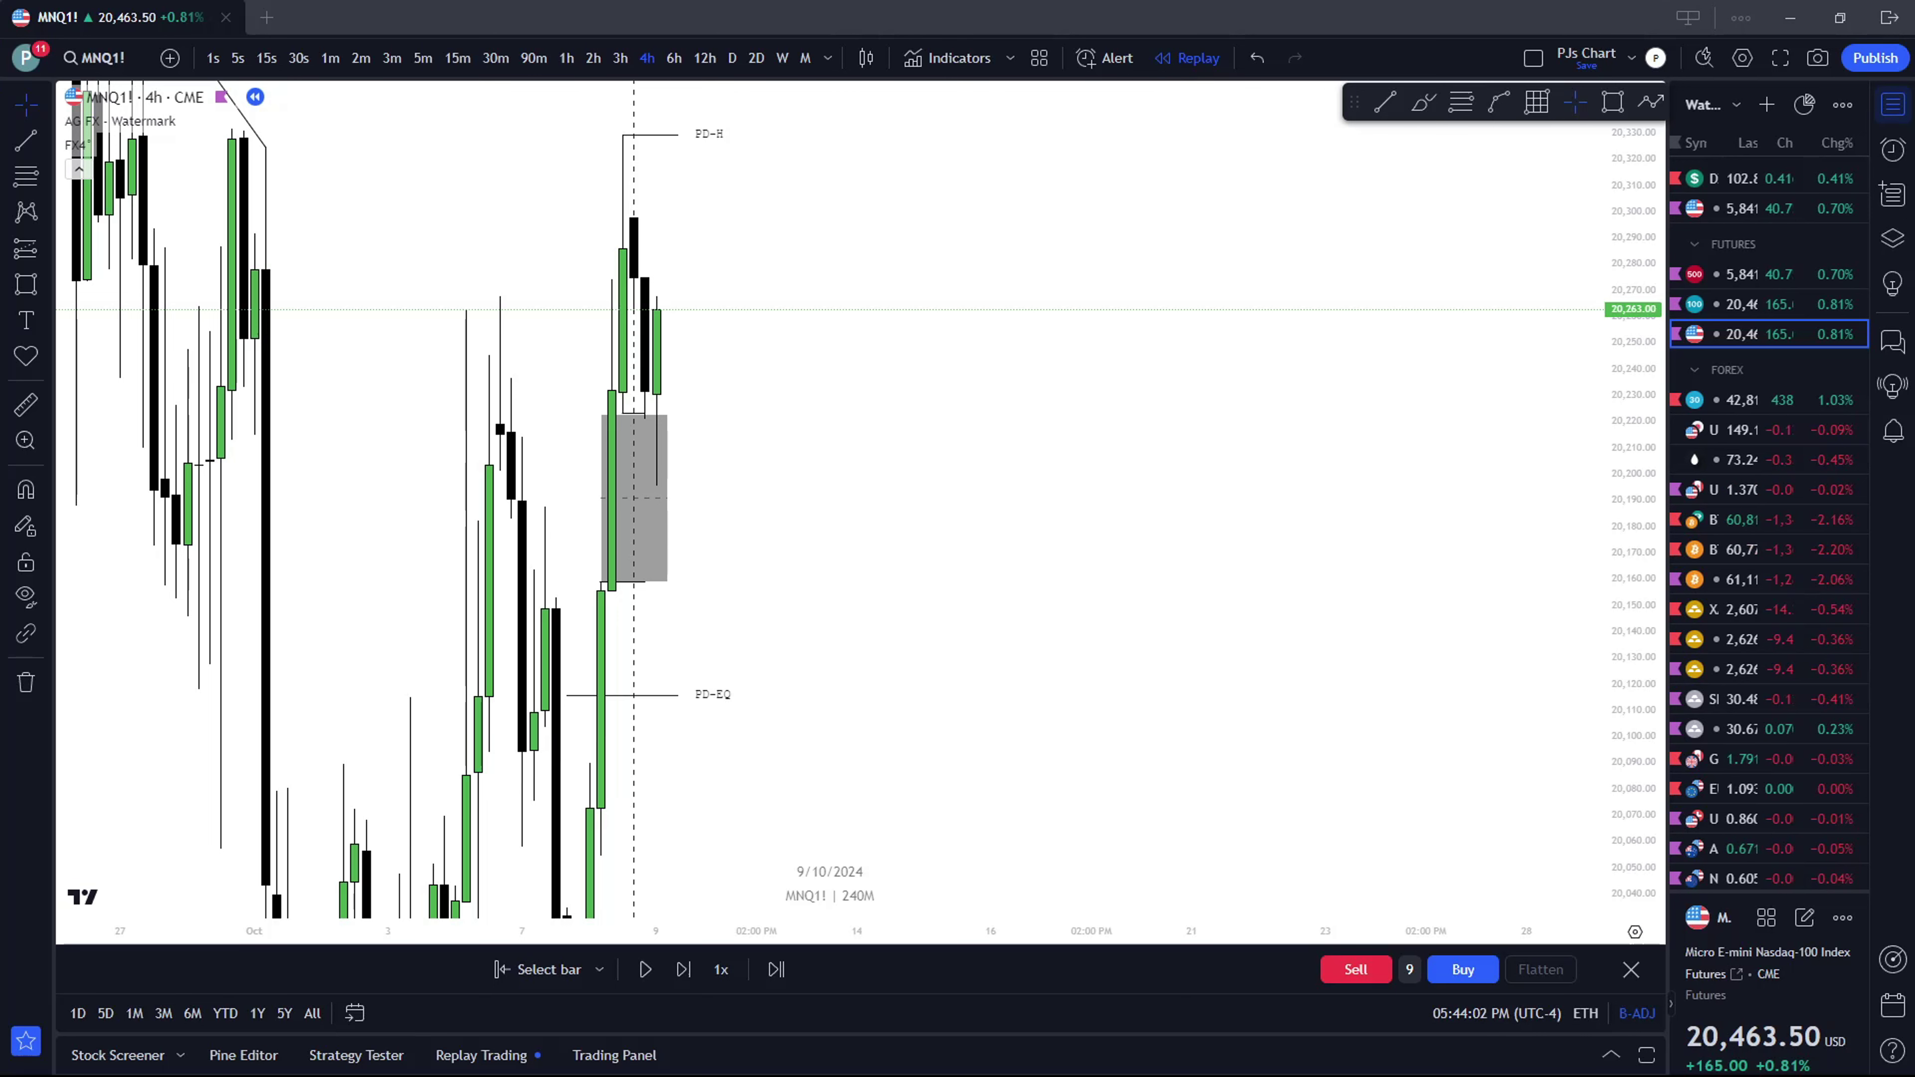
On the 1-hour timeframe, draw a Fibonacci retracement from the 9 October 3:00 AM candle's low at 20,195.75 up to about 20,241
click(567, 71)
scroll(848, 316, down, 2)
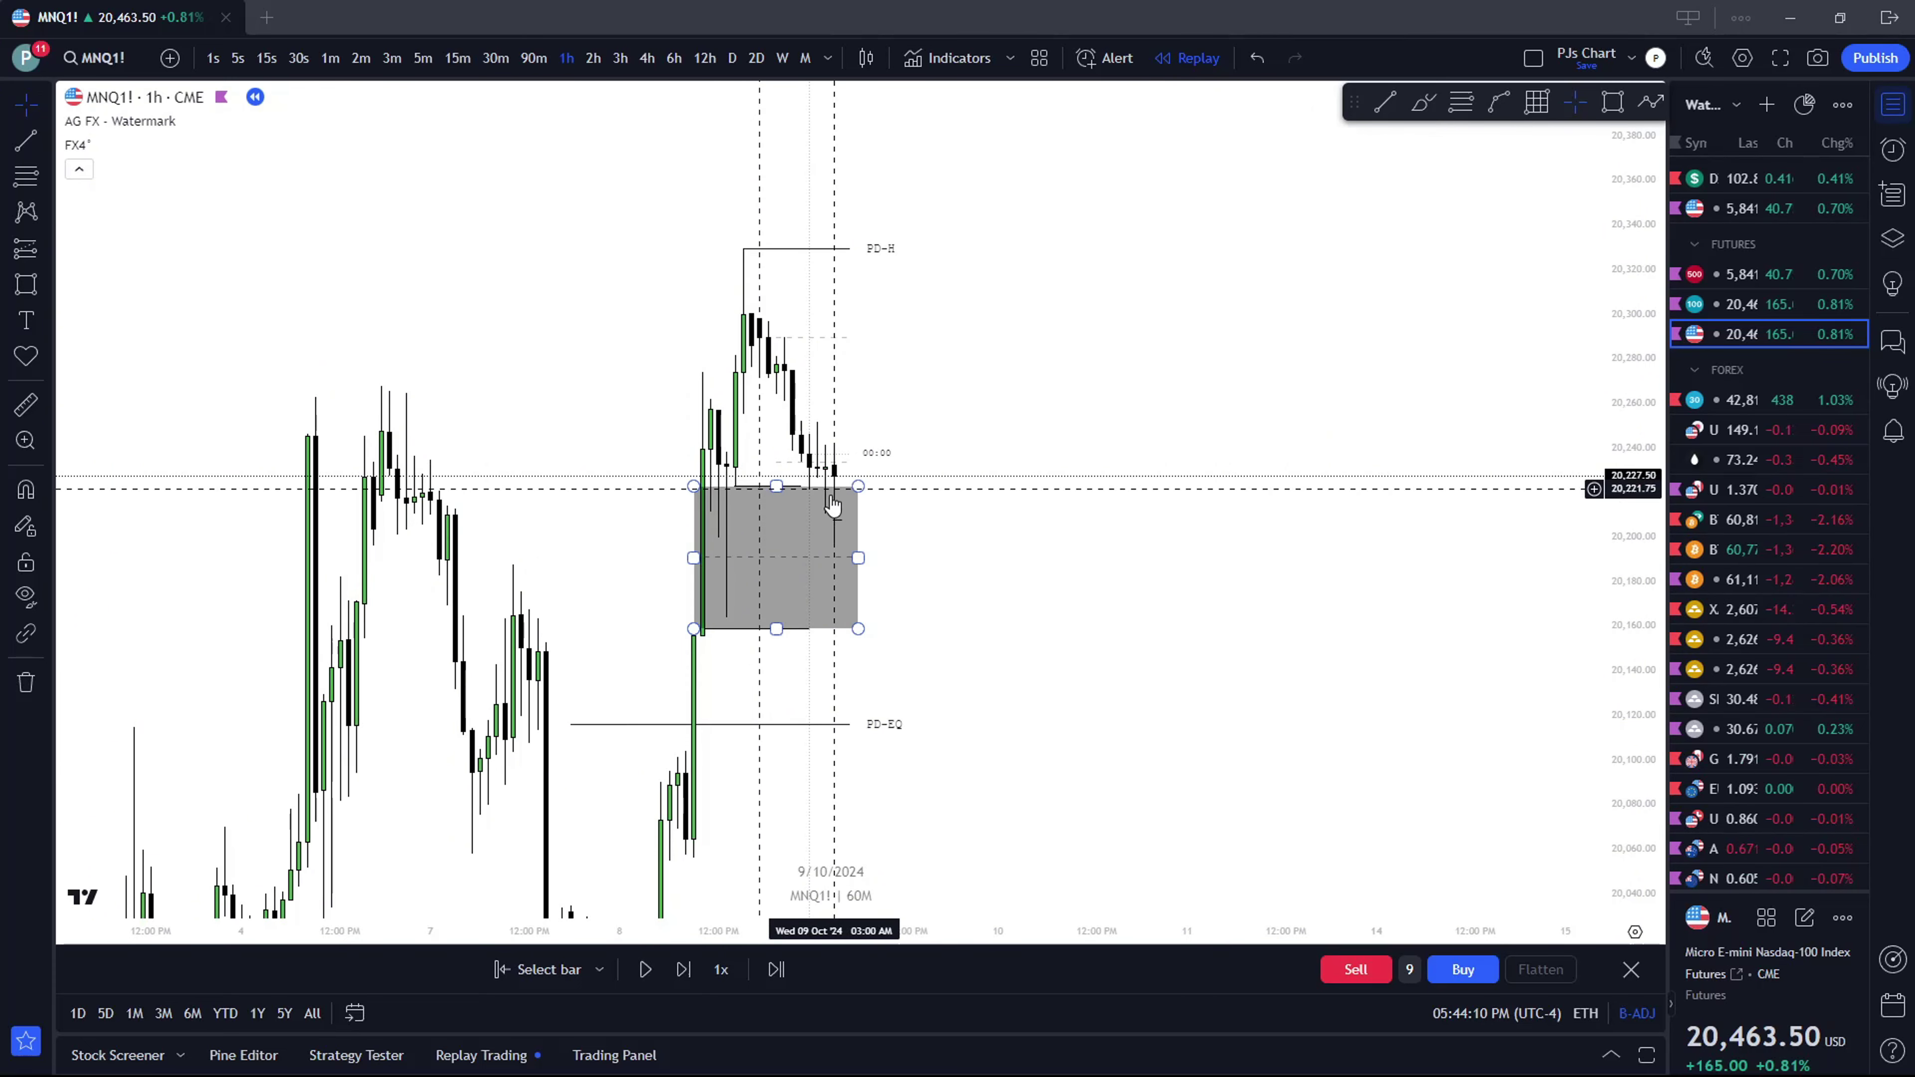
scroll(838, 528, up, 2)
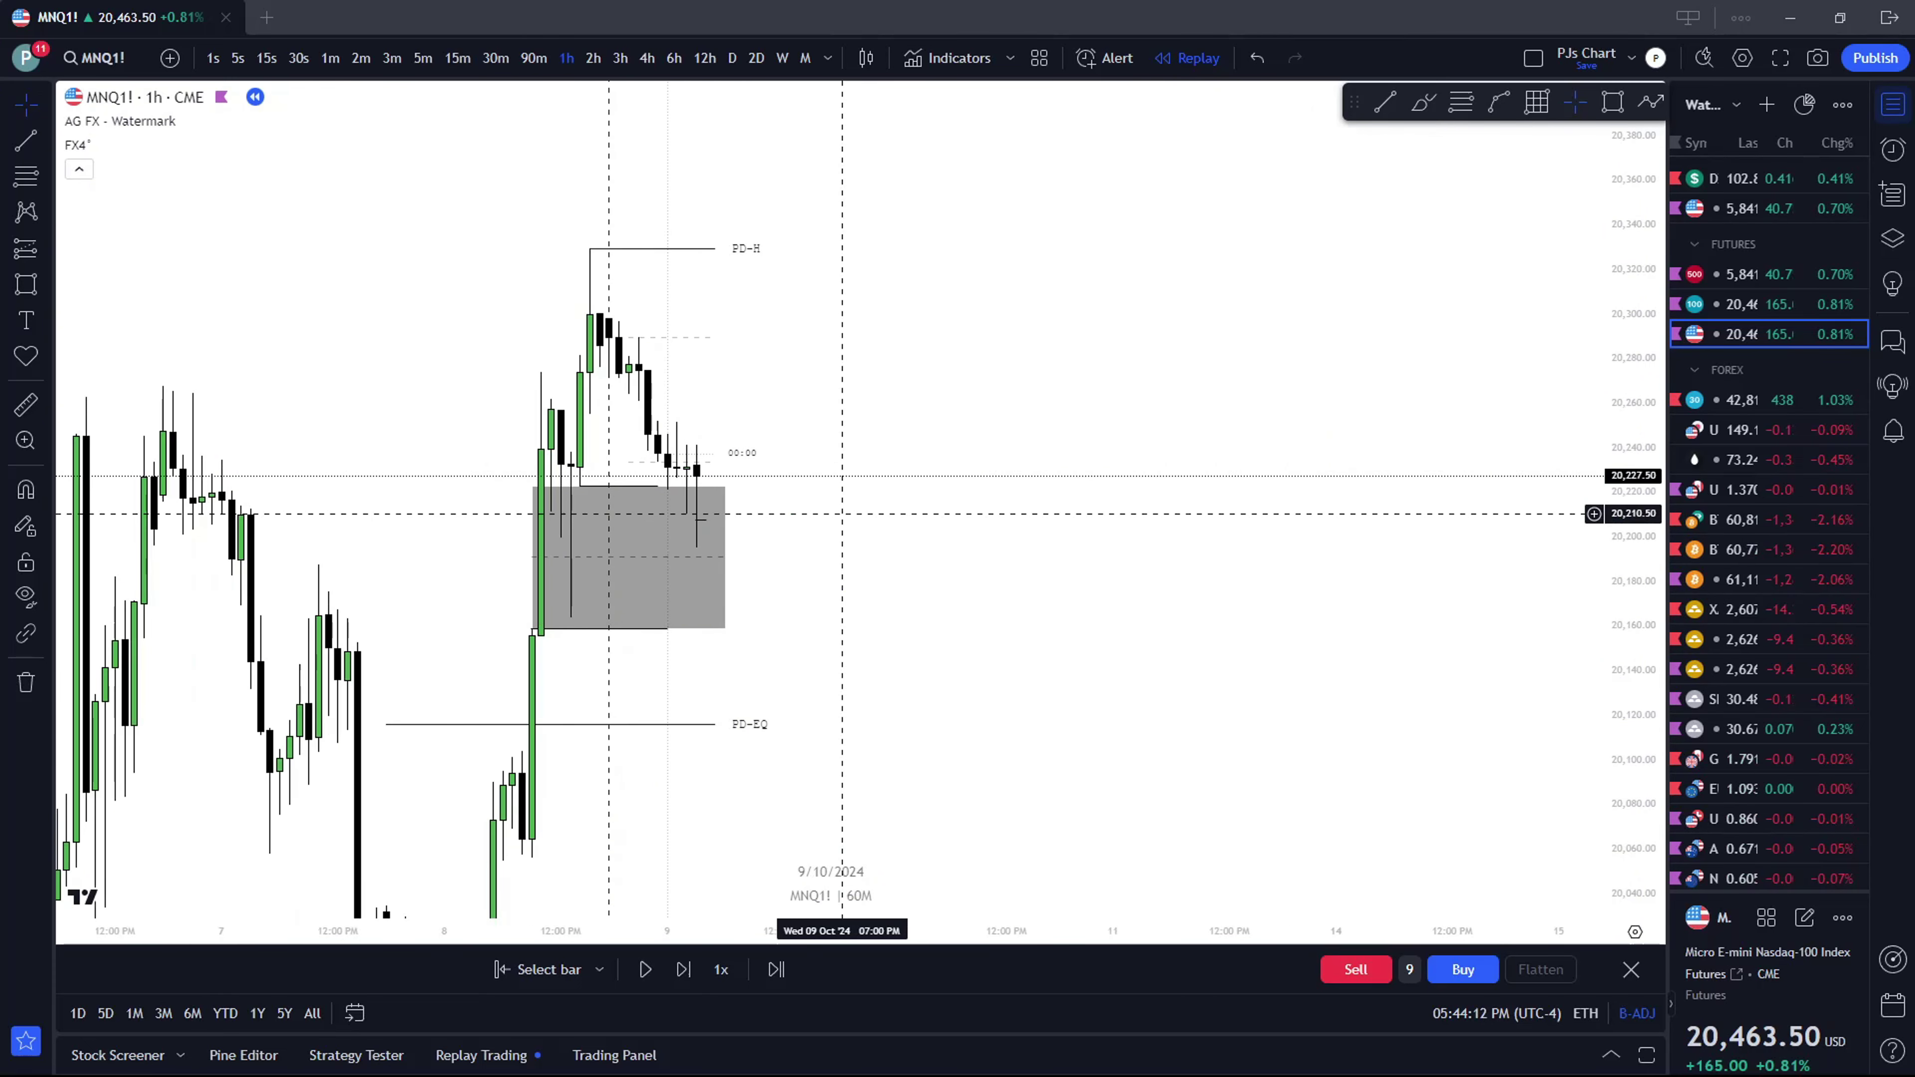
click(1461, 102)
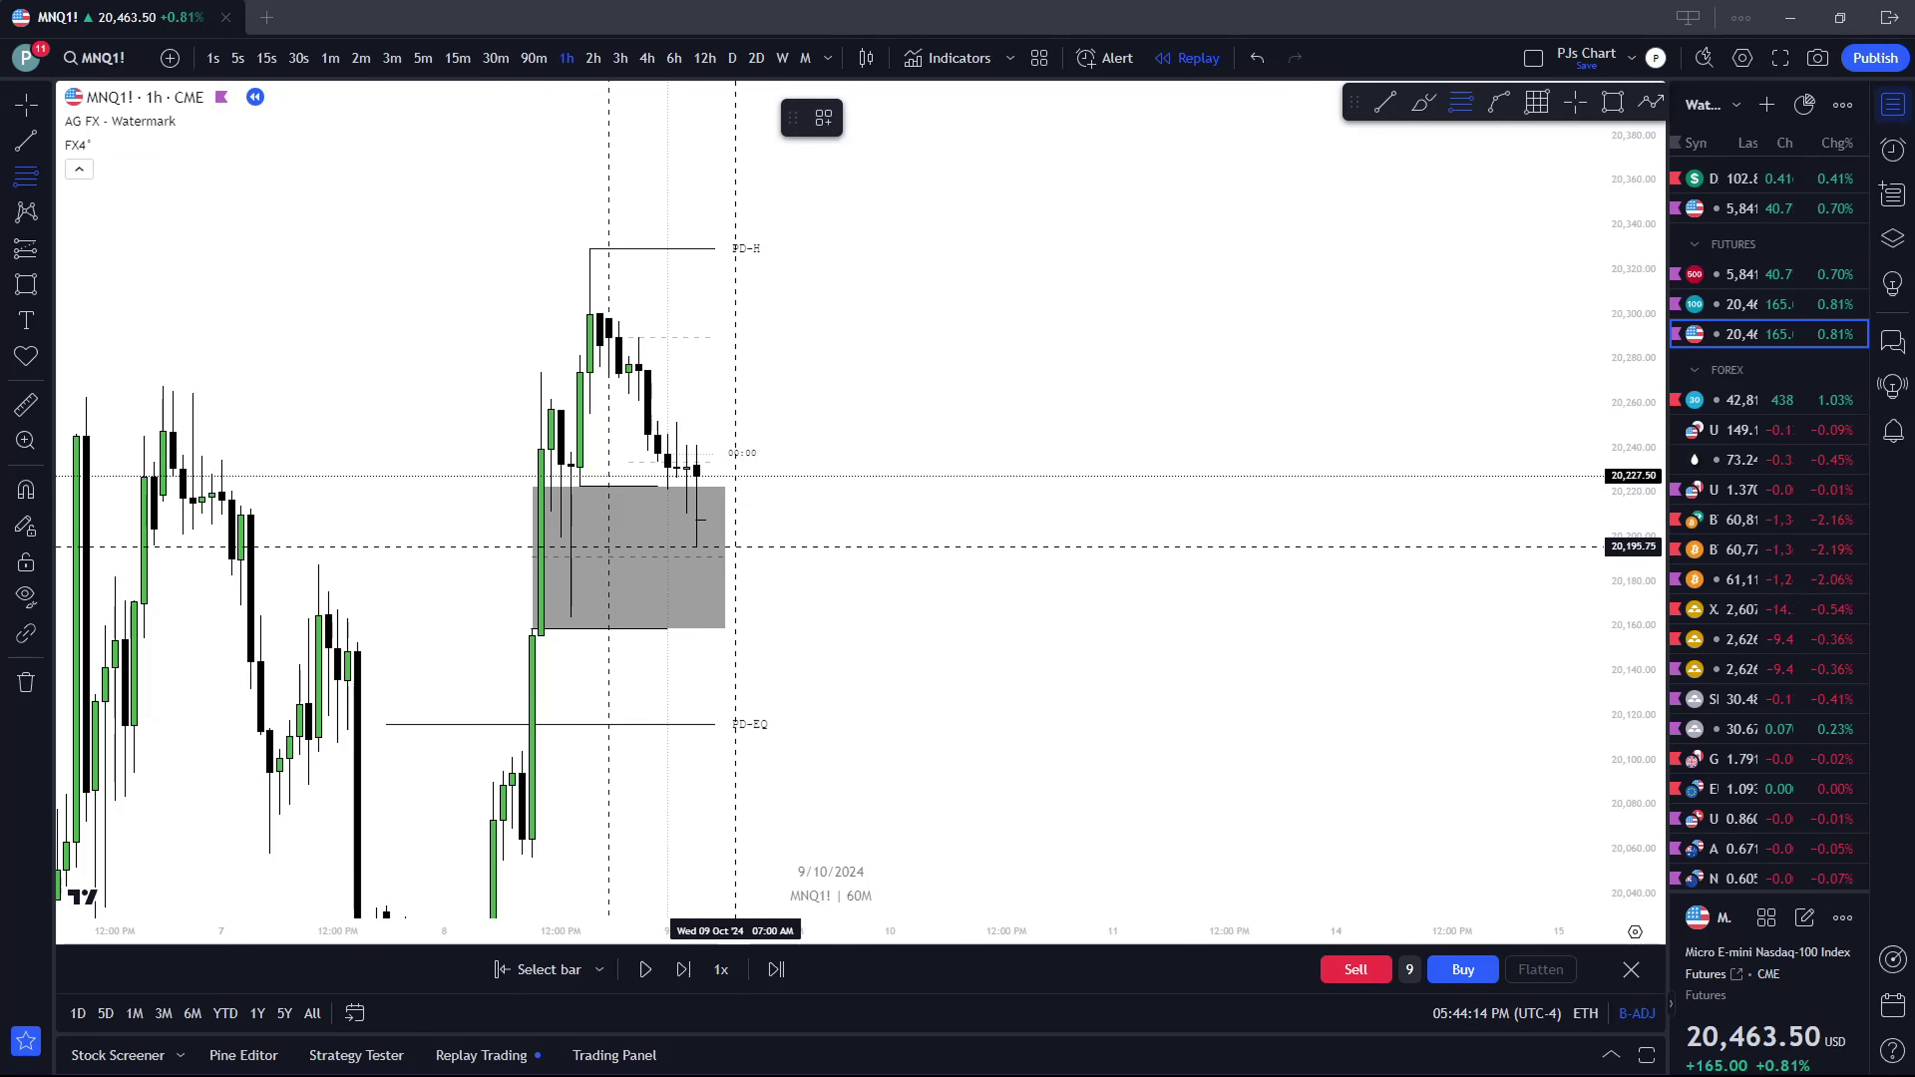
click(735, 546)
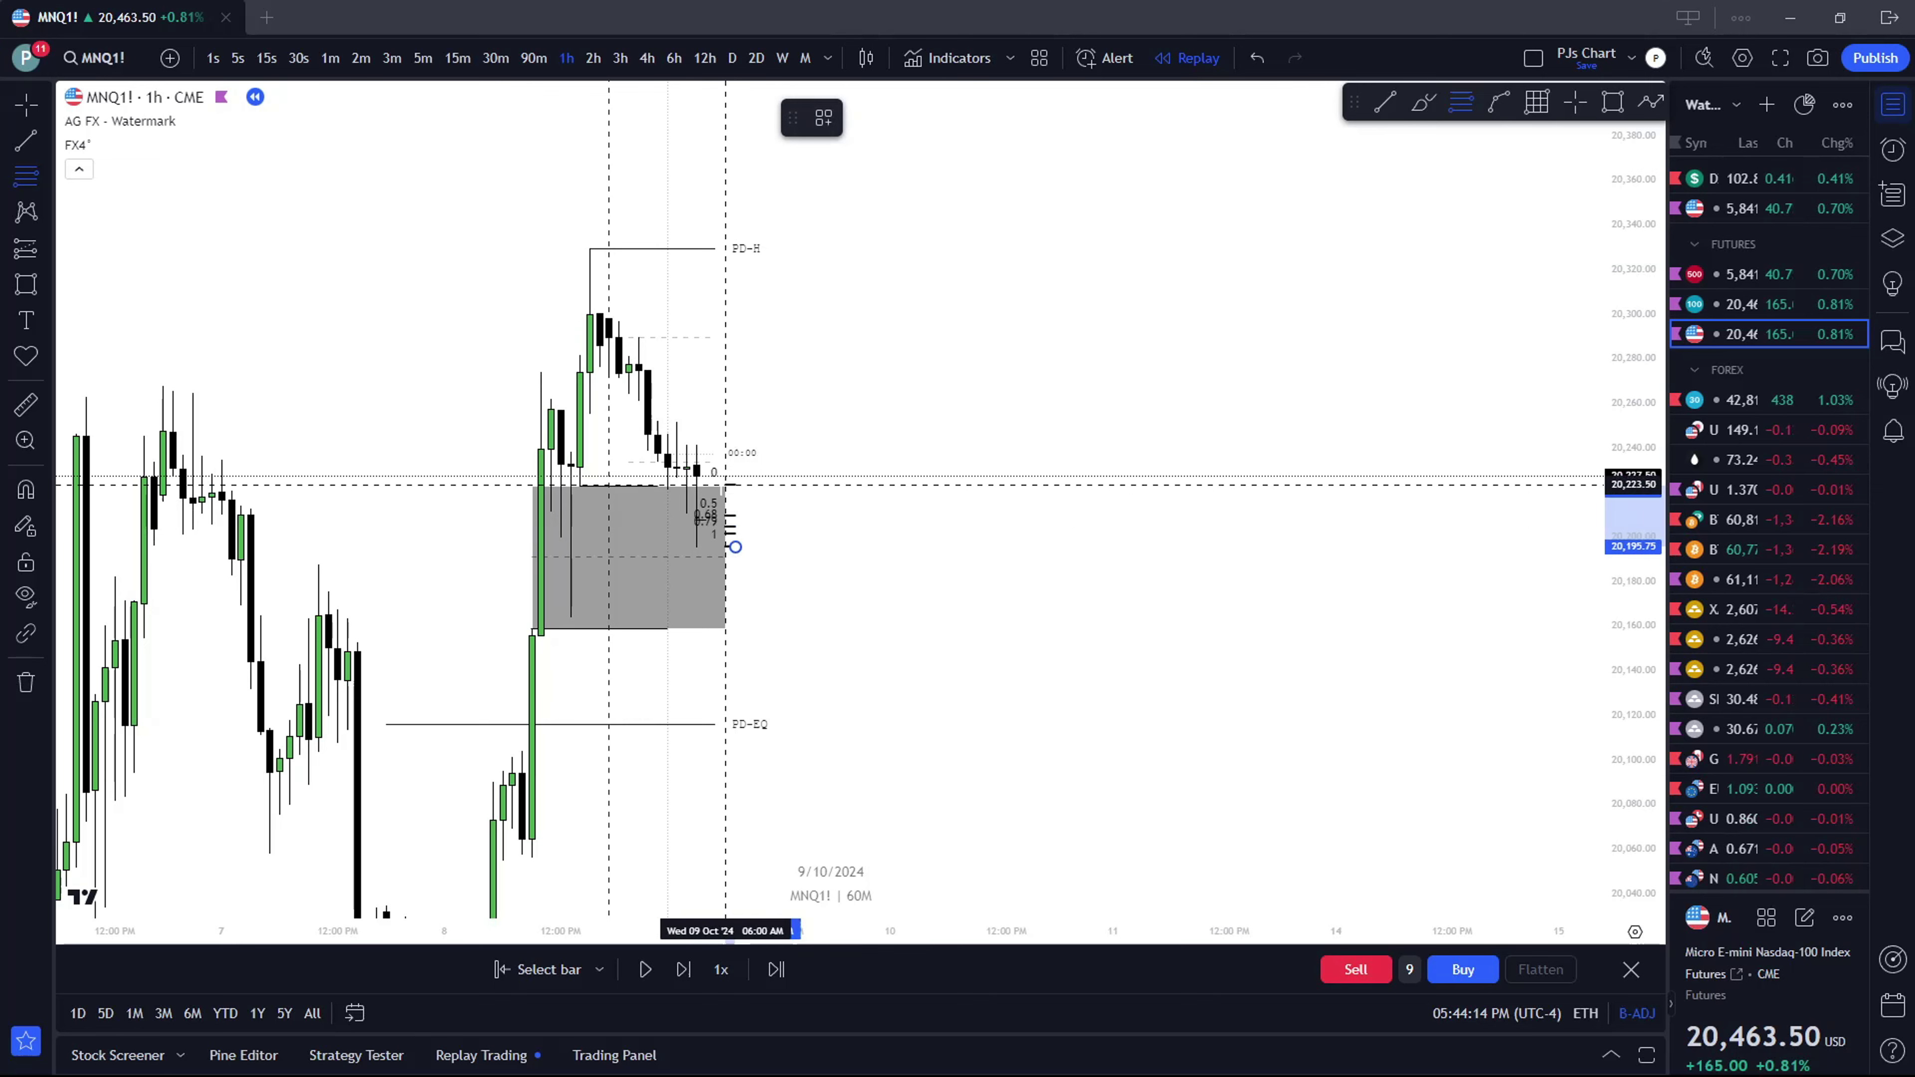
click(706, 444)
Advance the bar replay on the 1-hour chart to the 9 October 4:00 AM candle
click(683, 970)
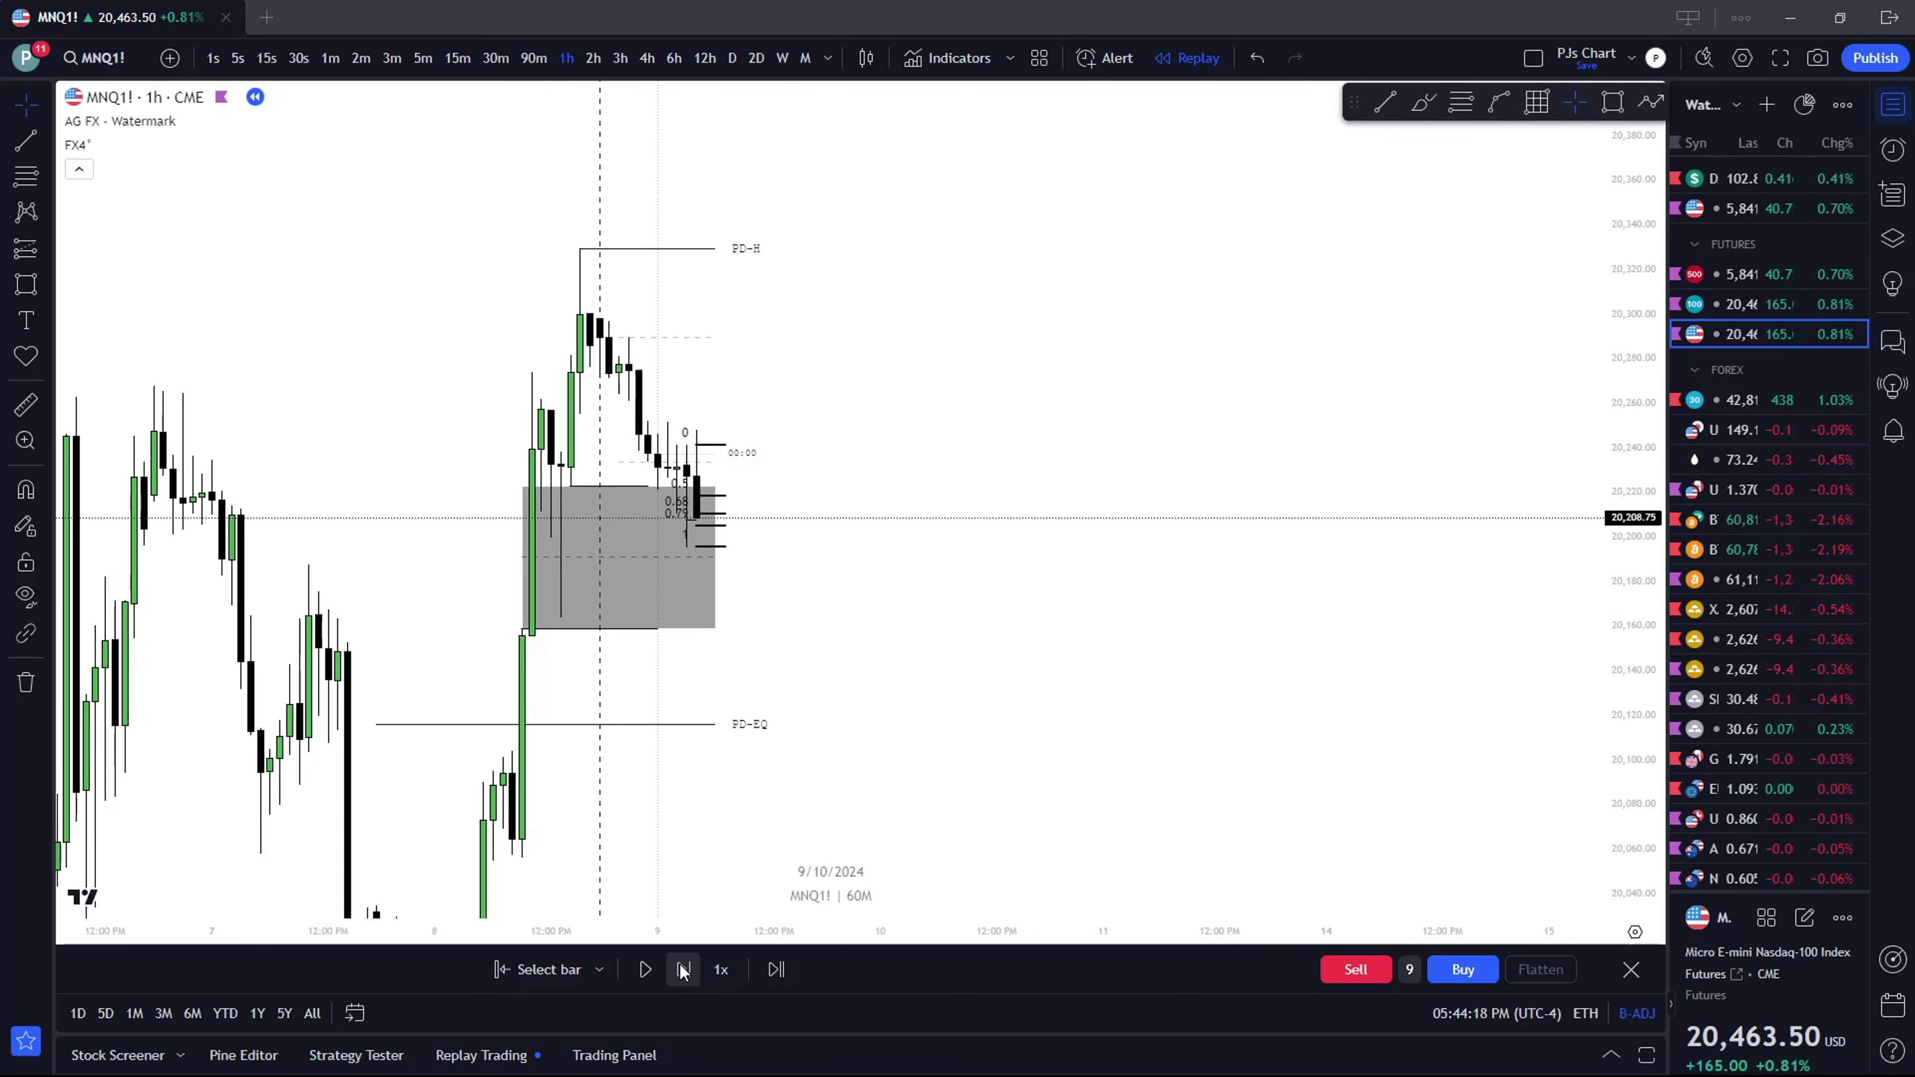
click(682, 969)
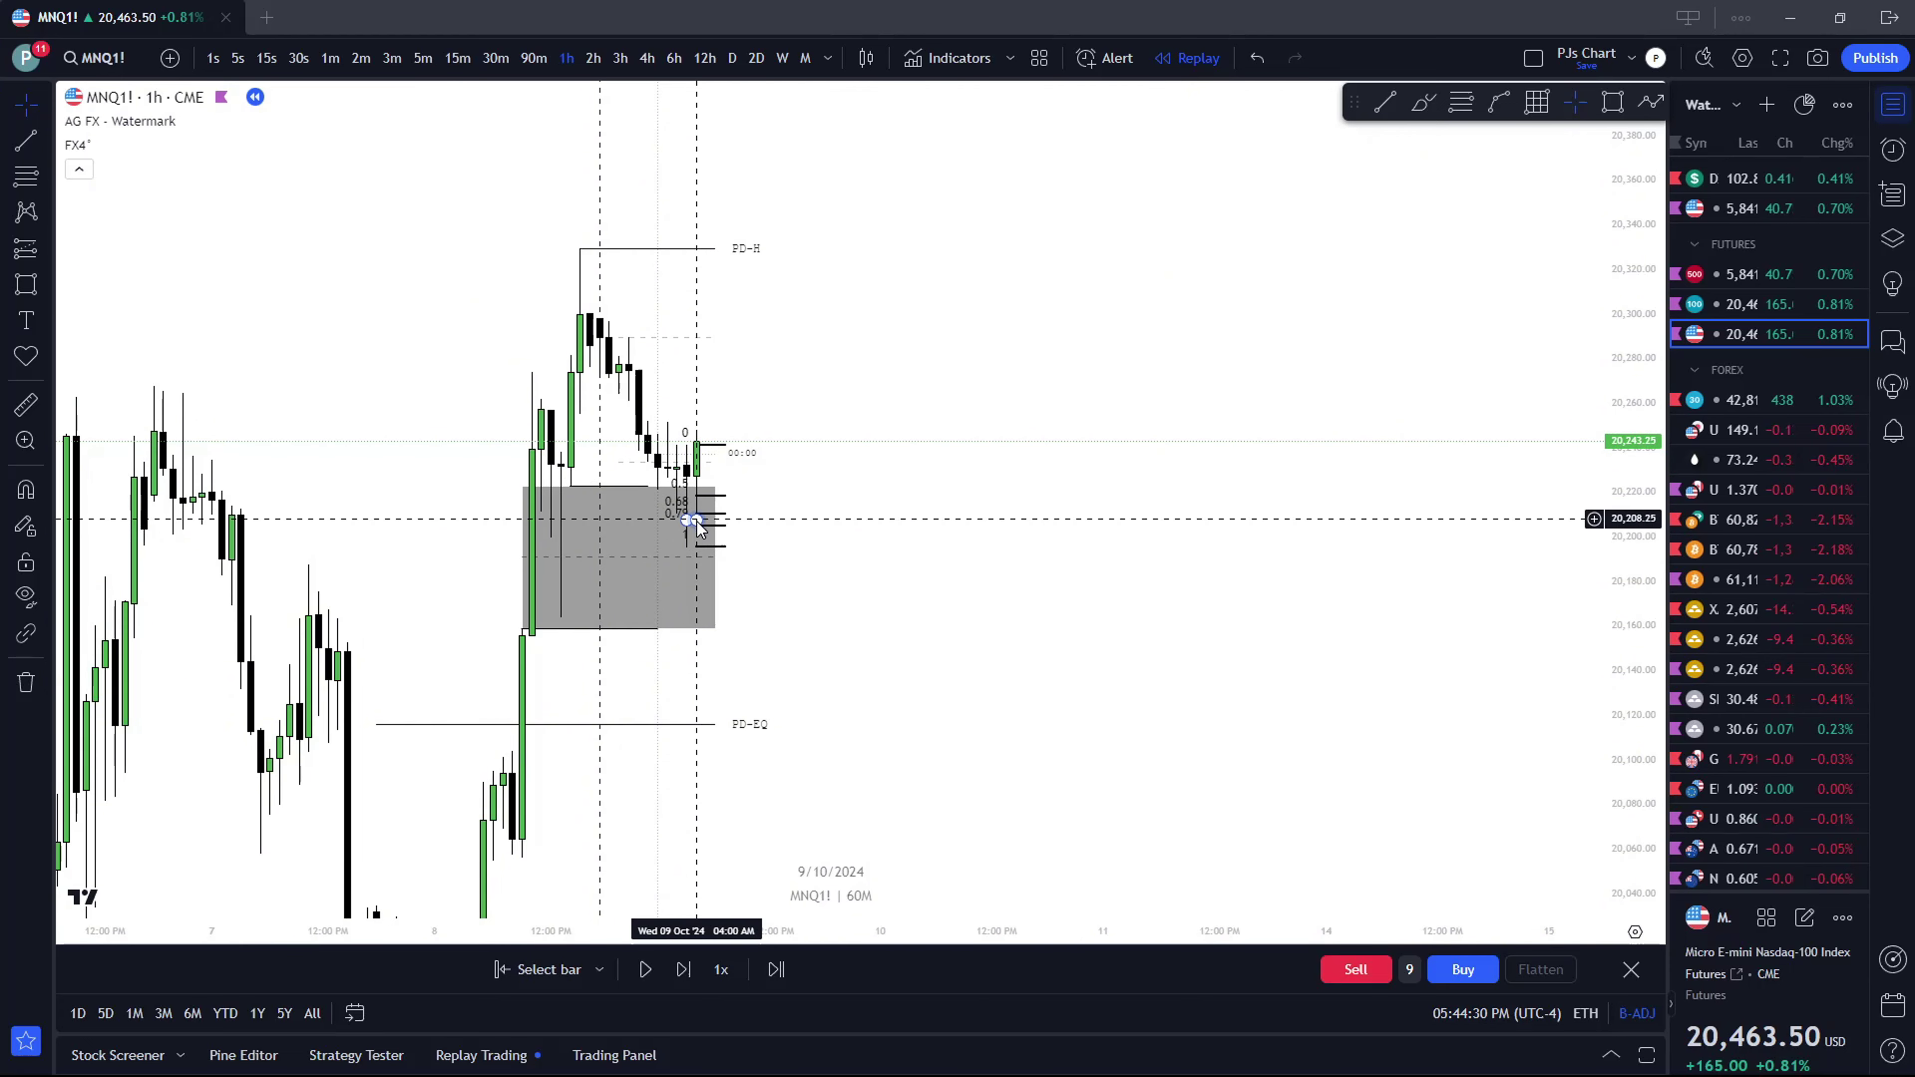
scroll(716, 541, right, 3)
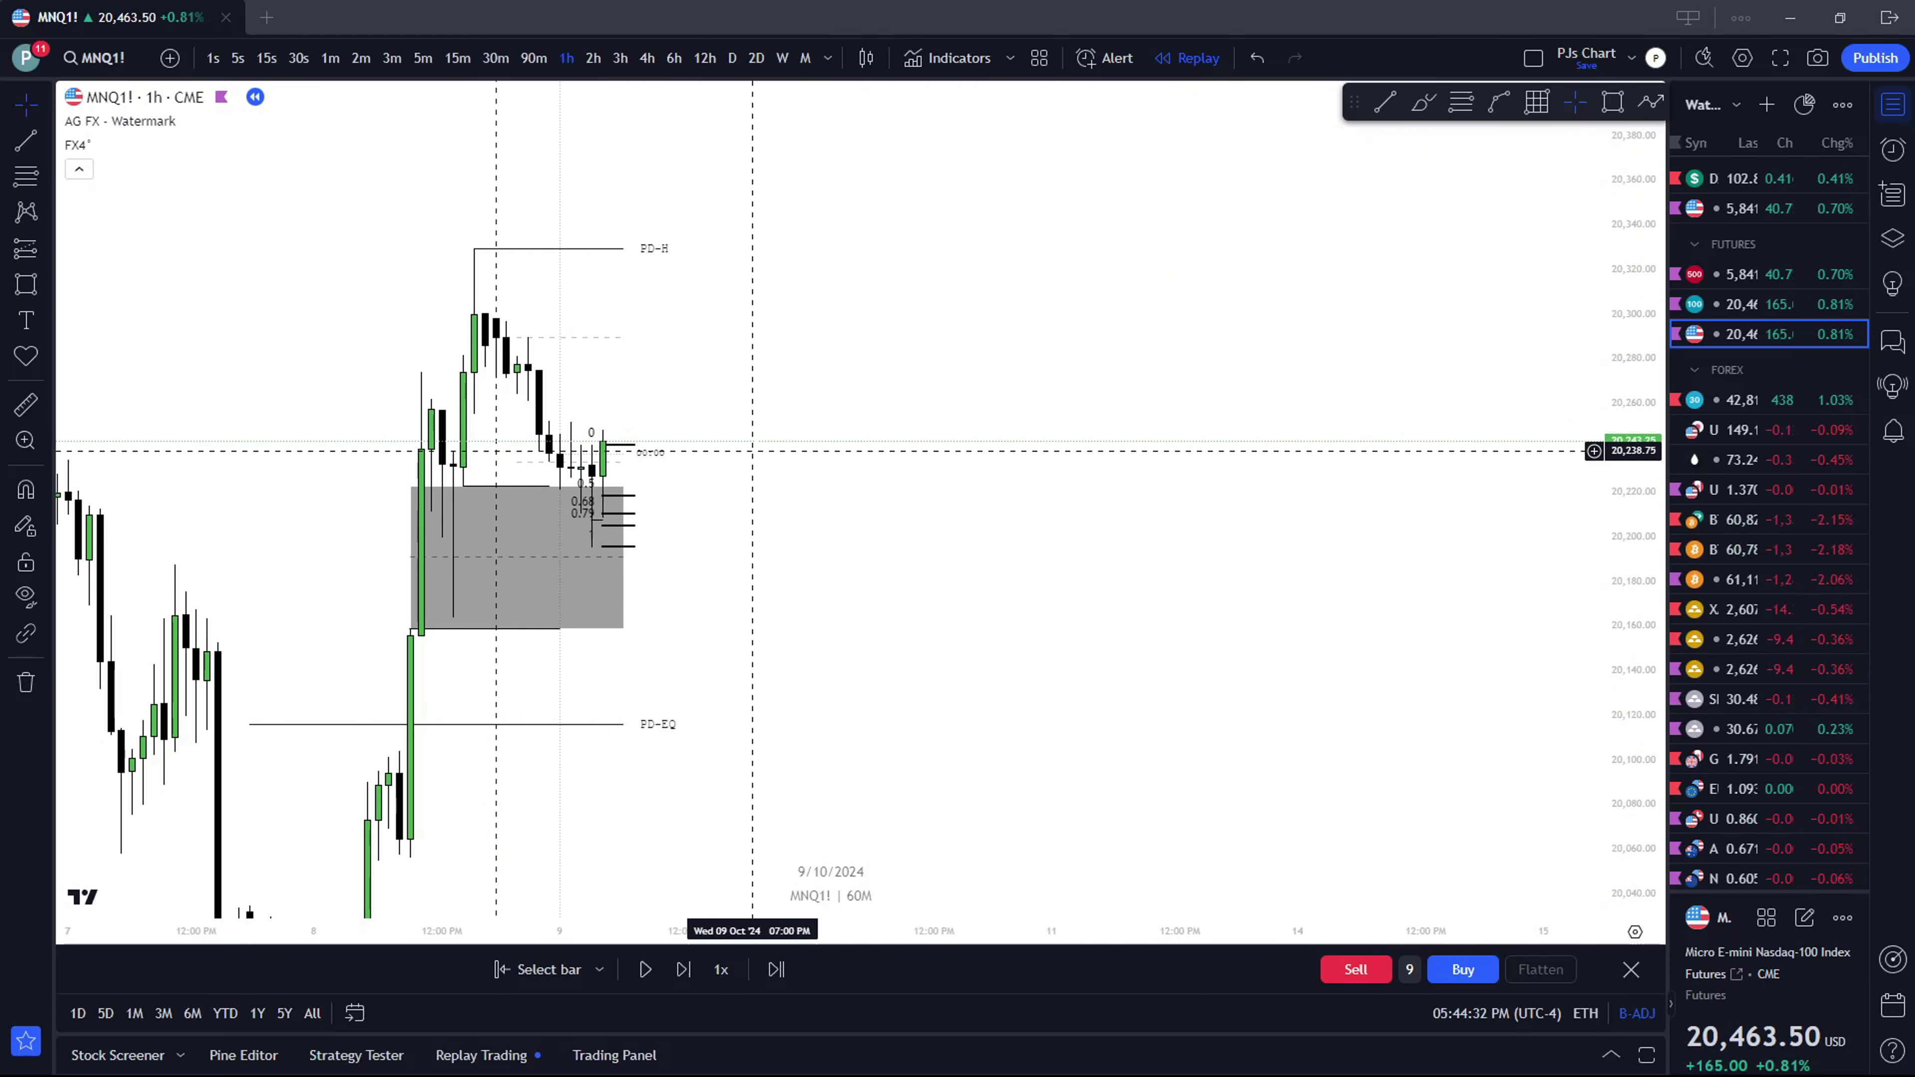
Switch to the weekly timeframe and delete the sloping trend line and the small Fibonacci retracement near the latest candles
click(791, 60)
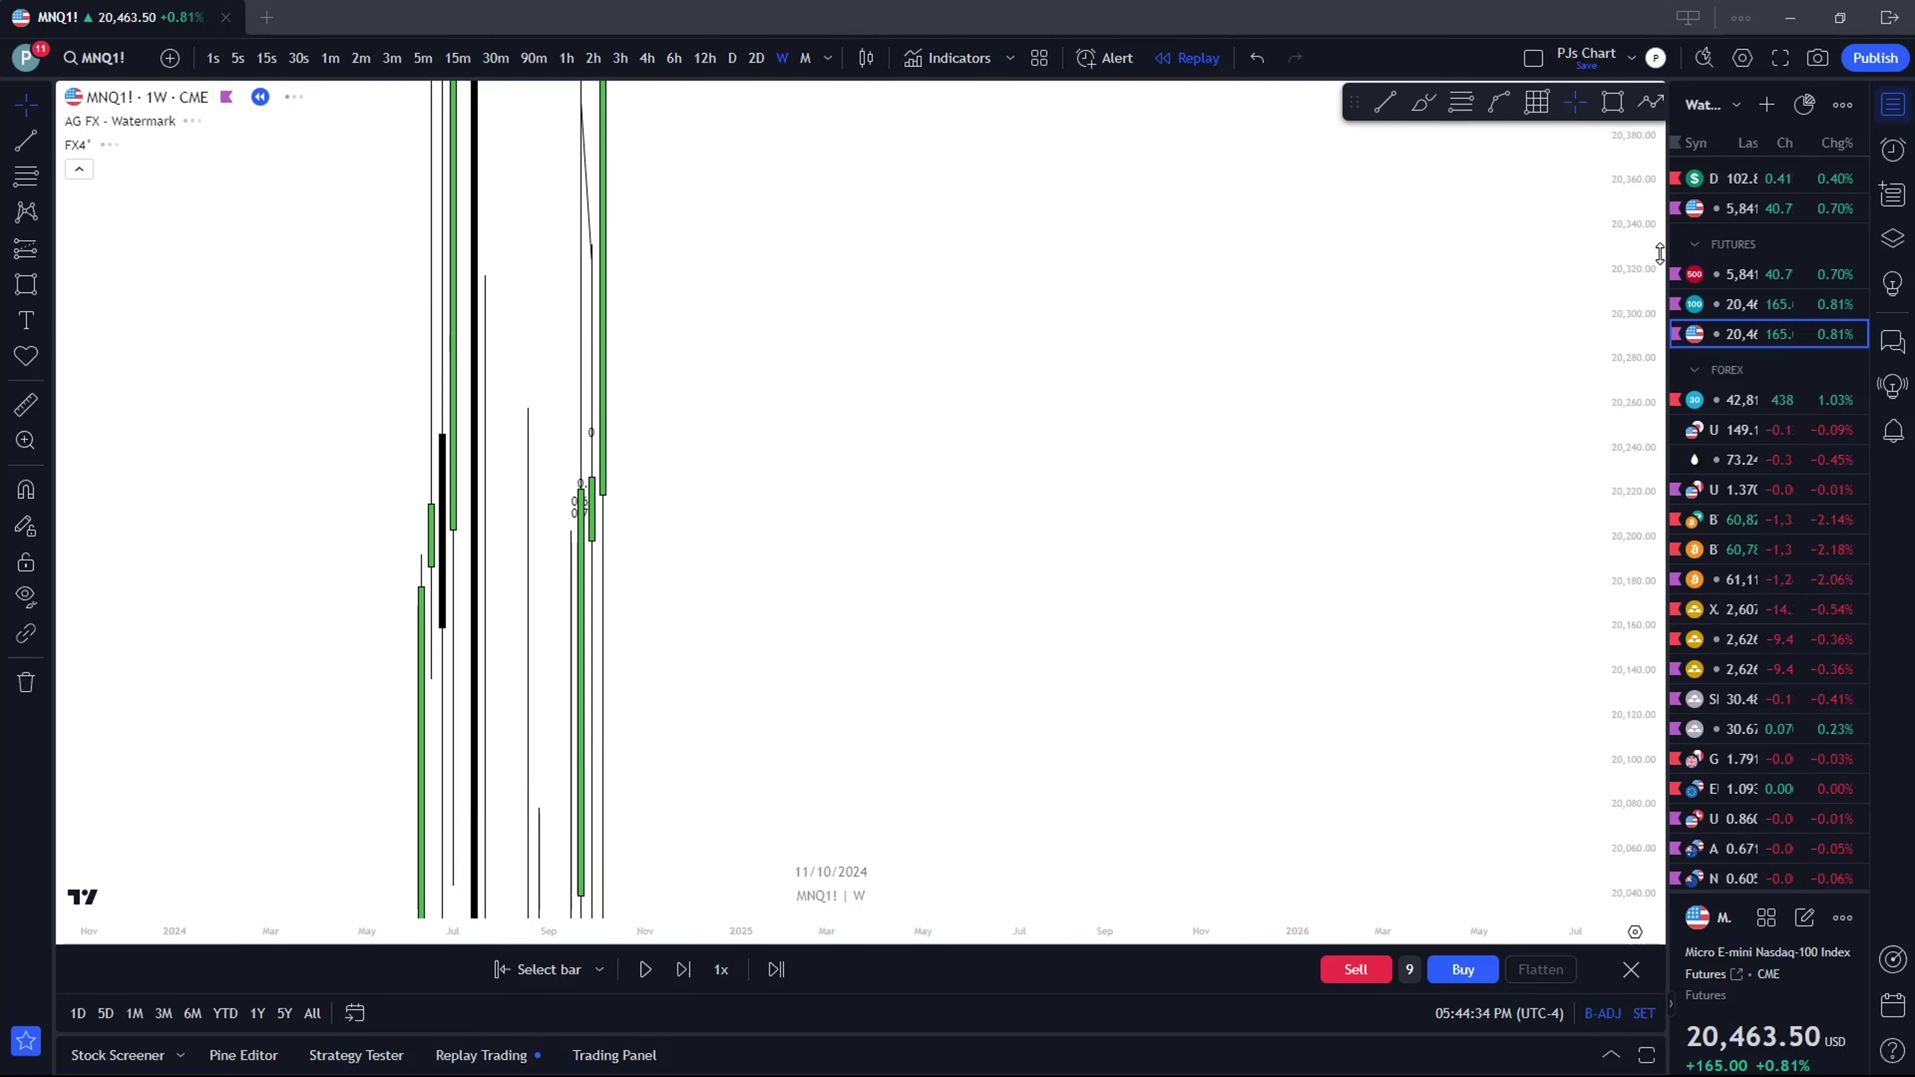
scroll(1136, 830, up, 2)
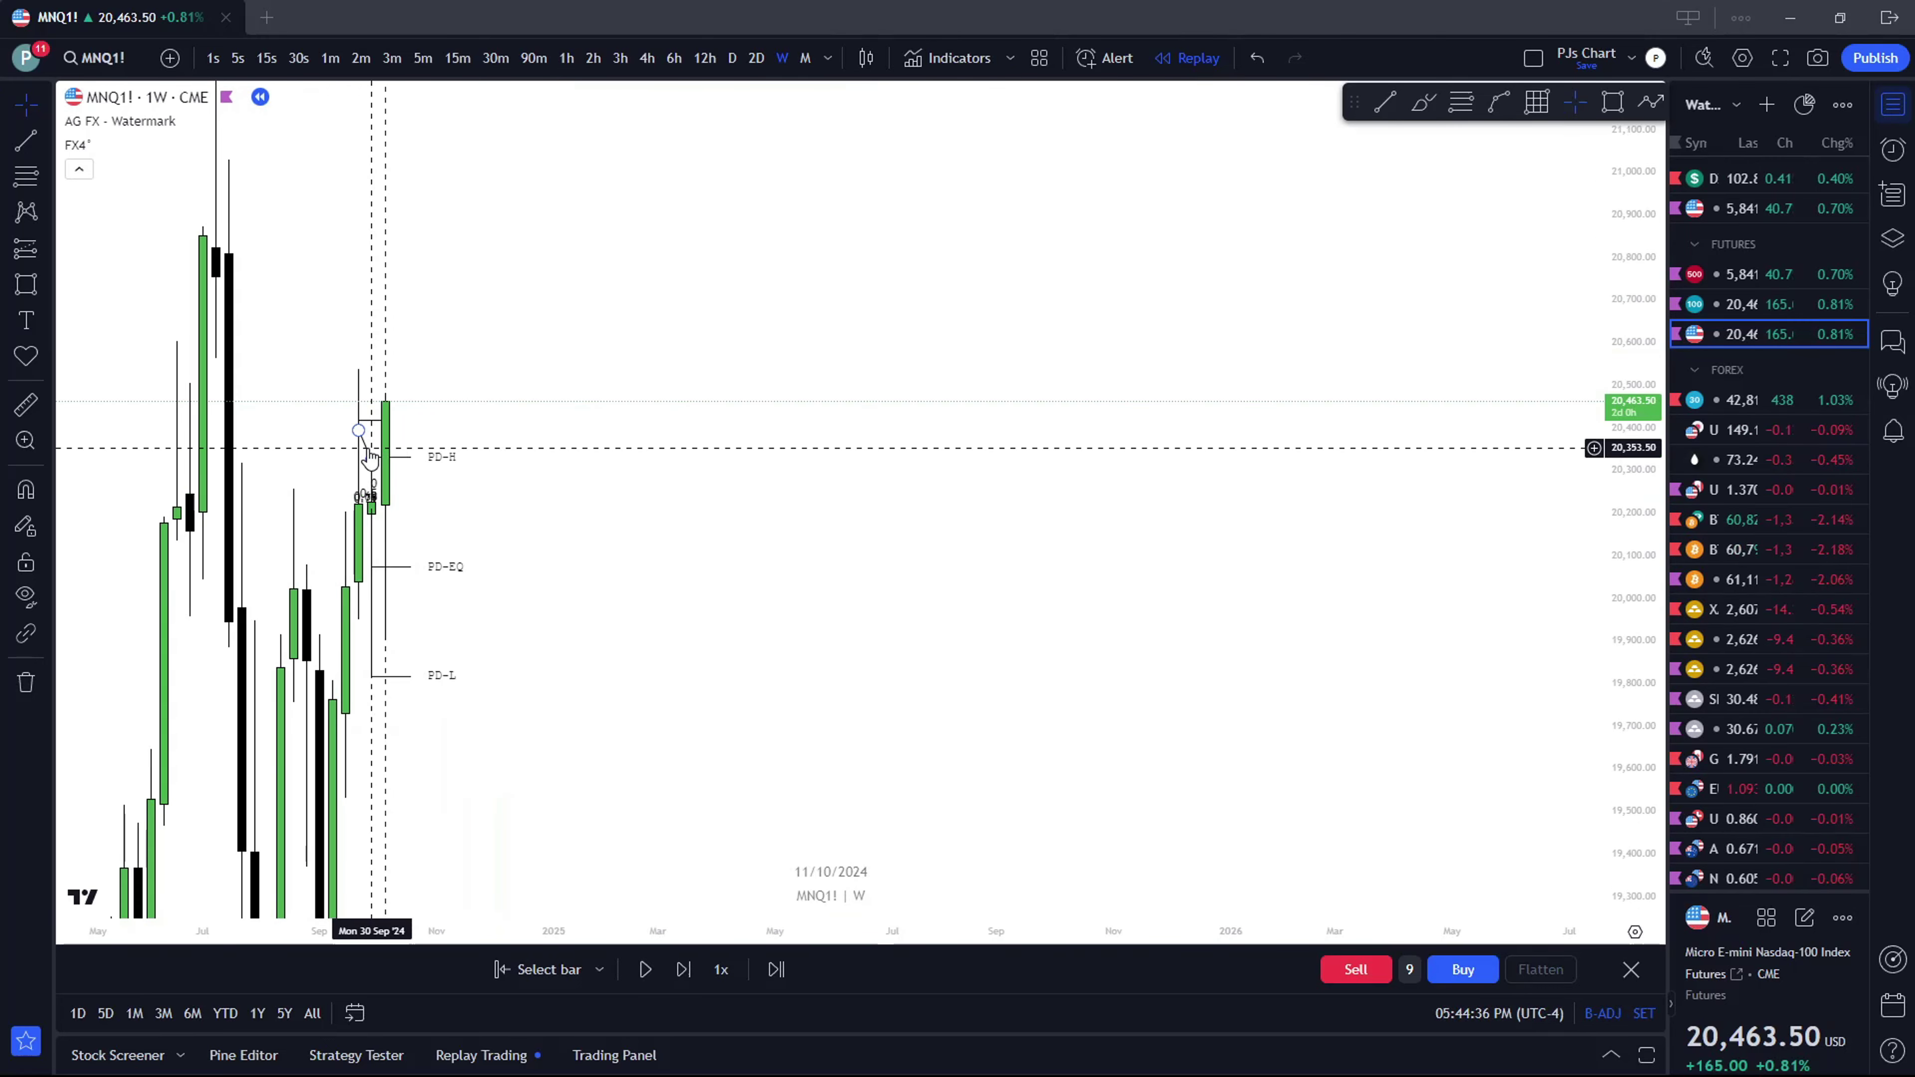
click(363, 437)
click(685, 202)
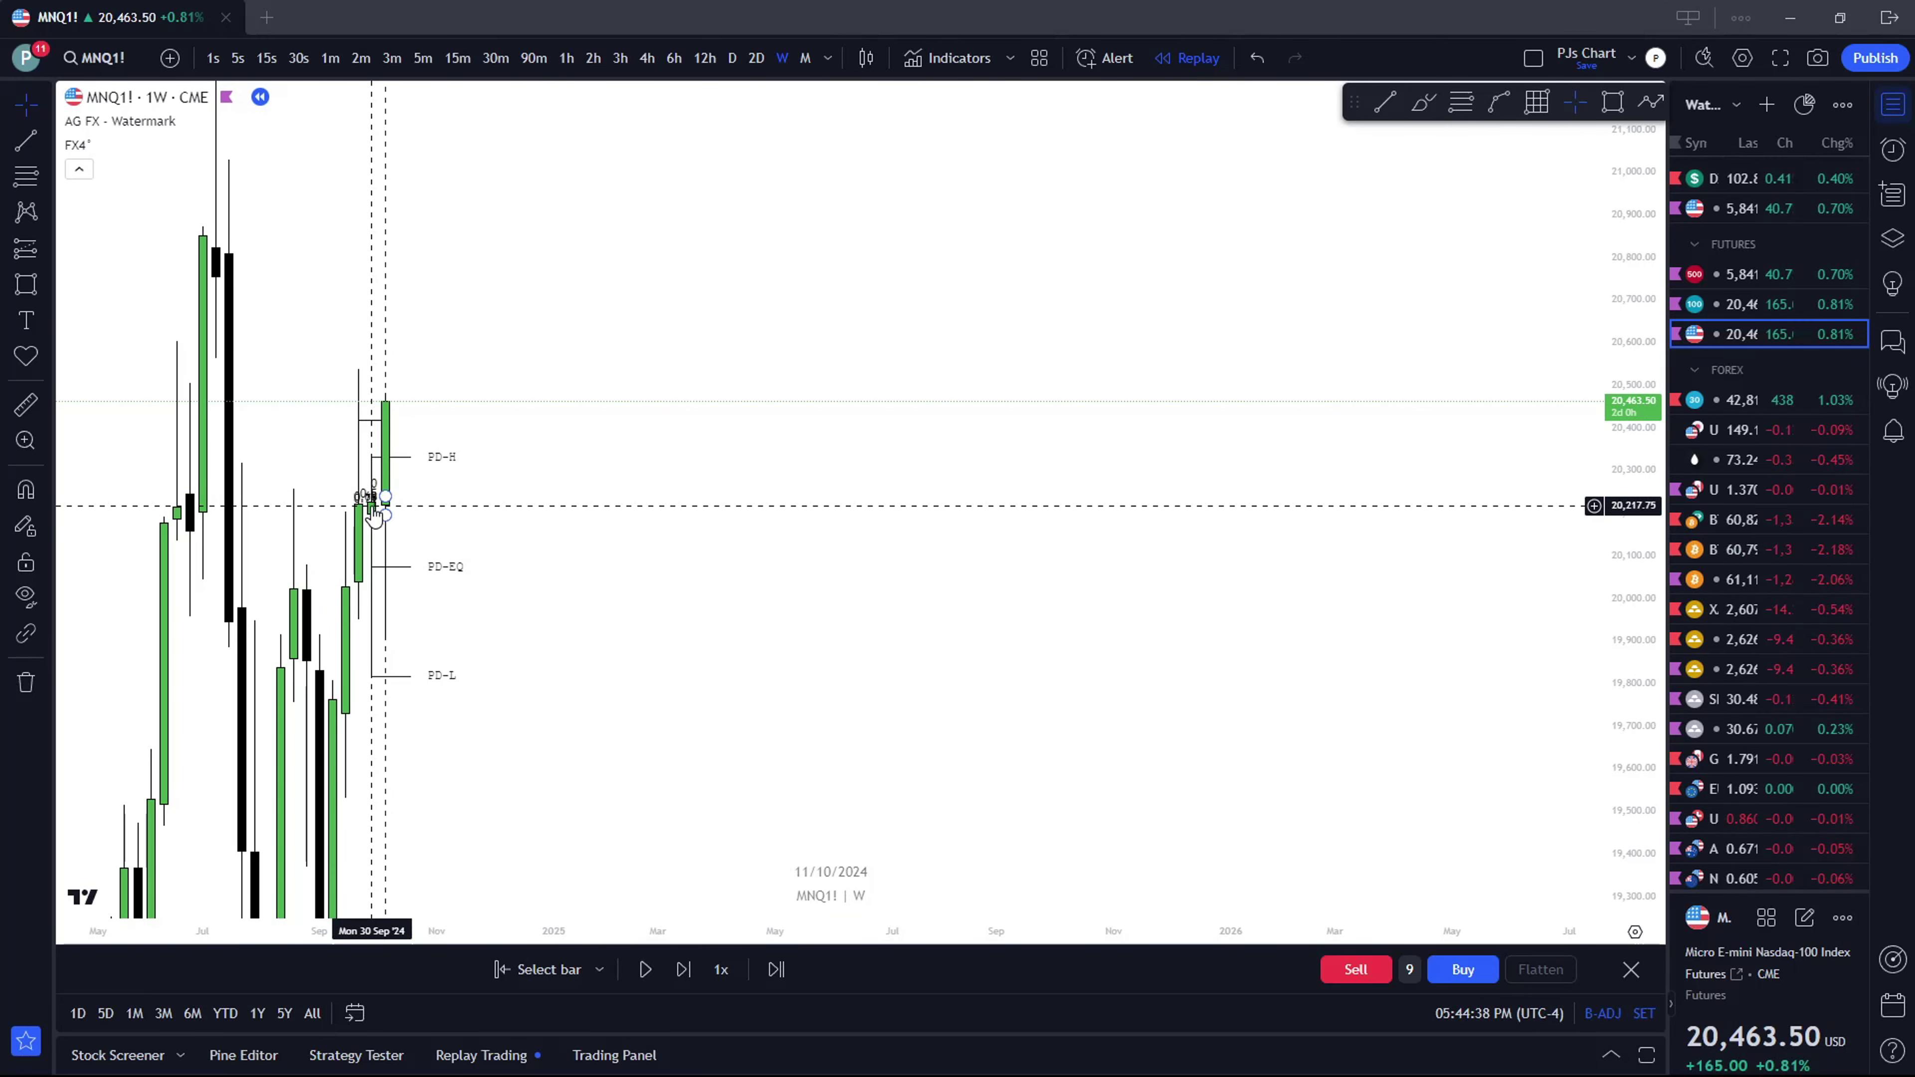
drag(373, 514, 614, 447)
Draw a Fibonacci retracement on the weekly chart from PD-L at 19,817.50 up to PD-H at 20,332.50
key(alt+f)
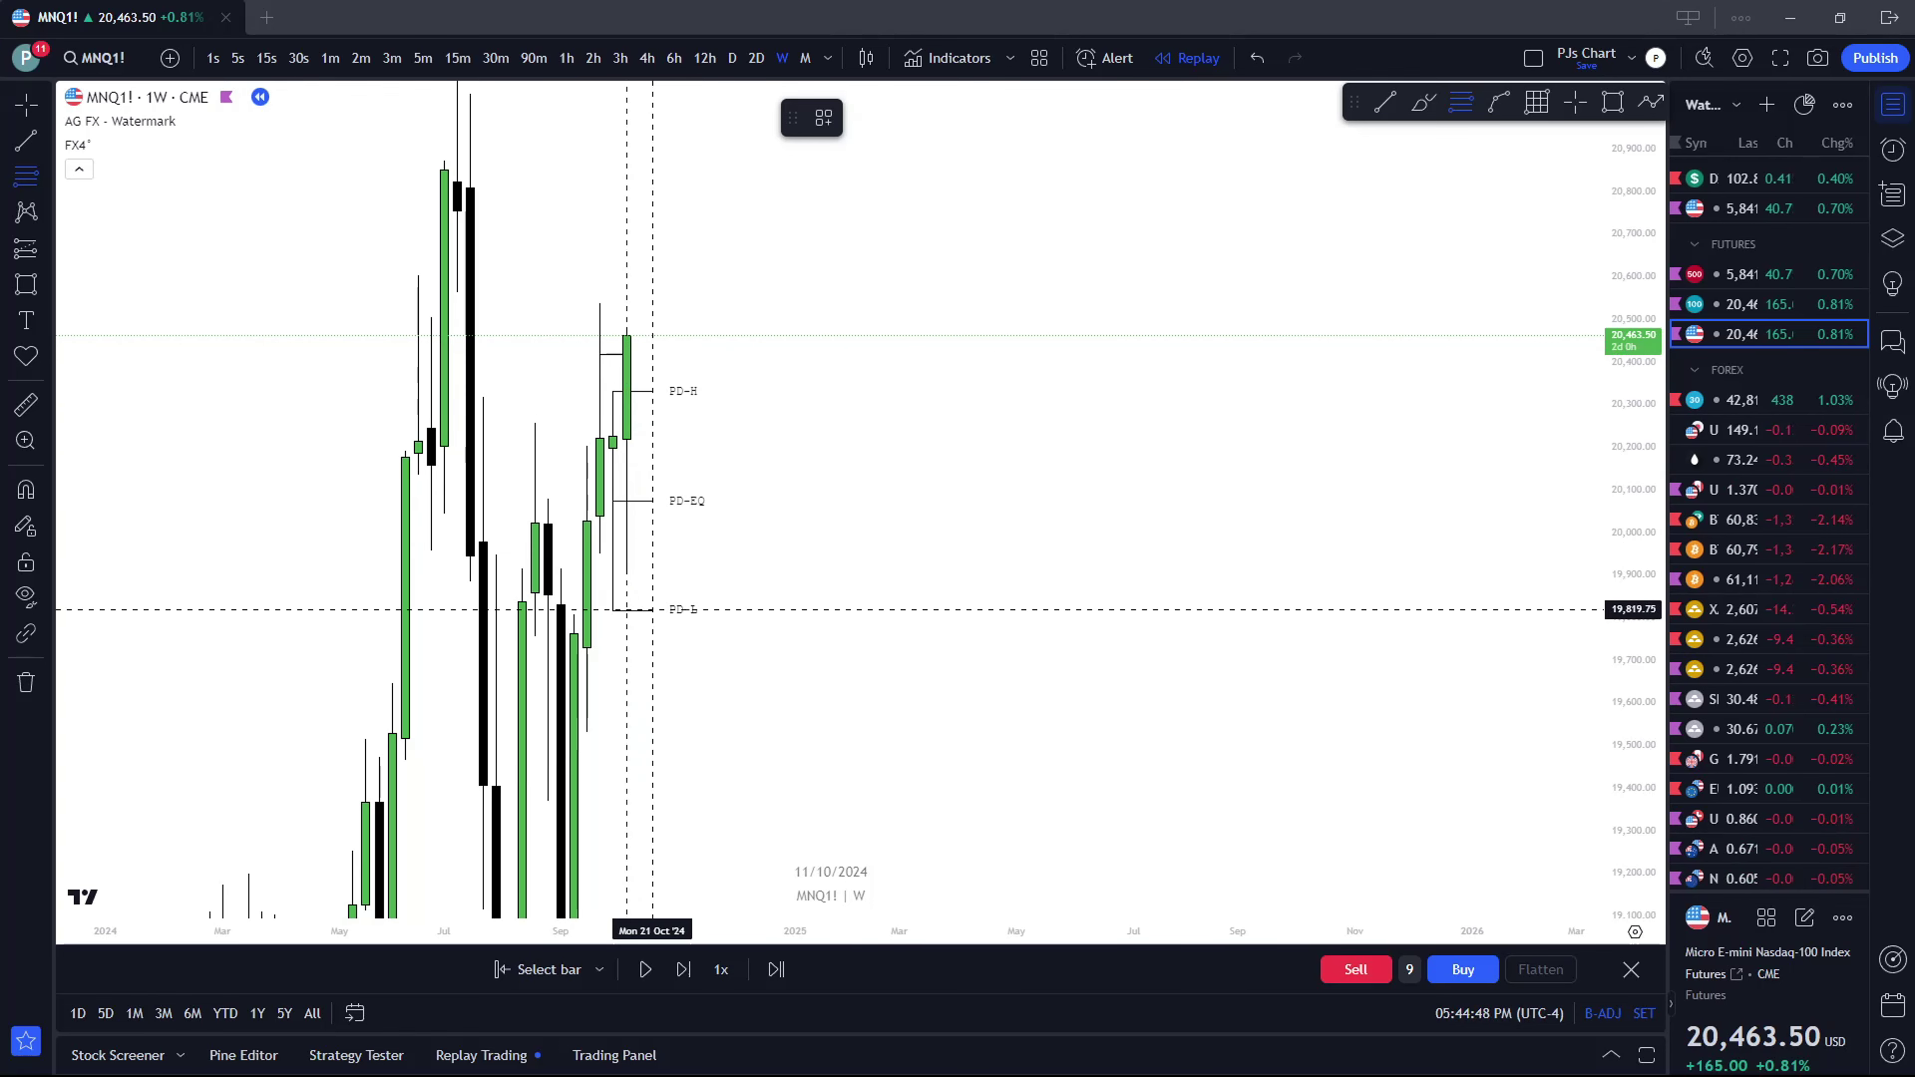
click(665, 609)
click(639, 391)
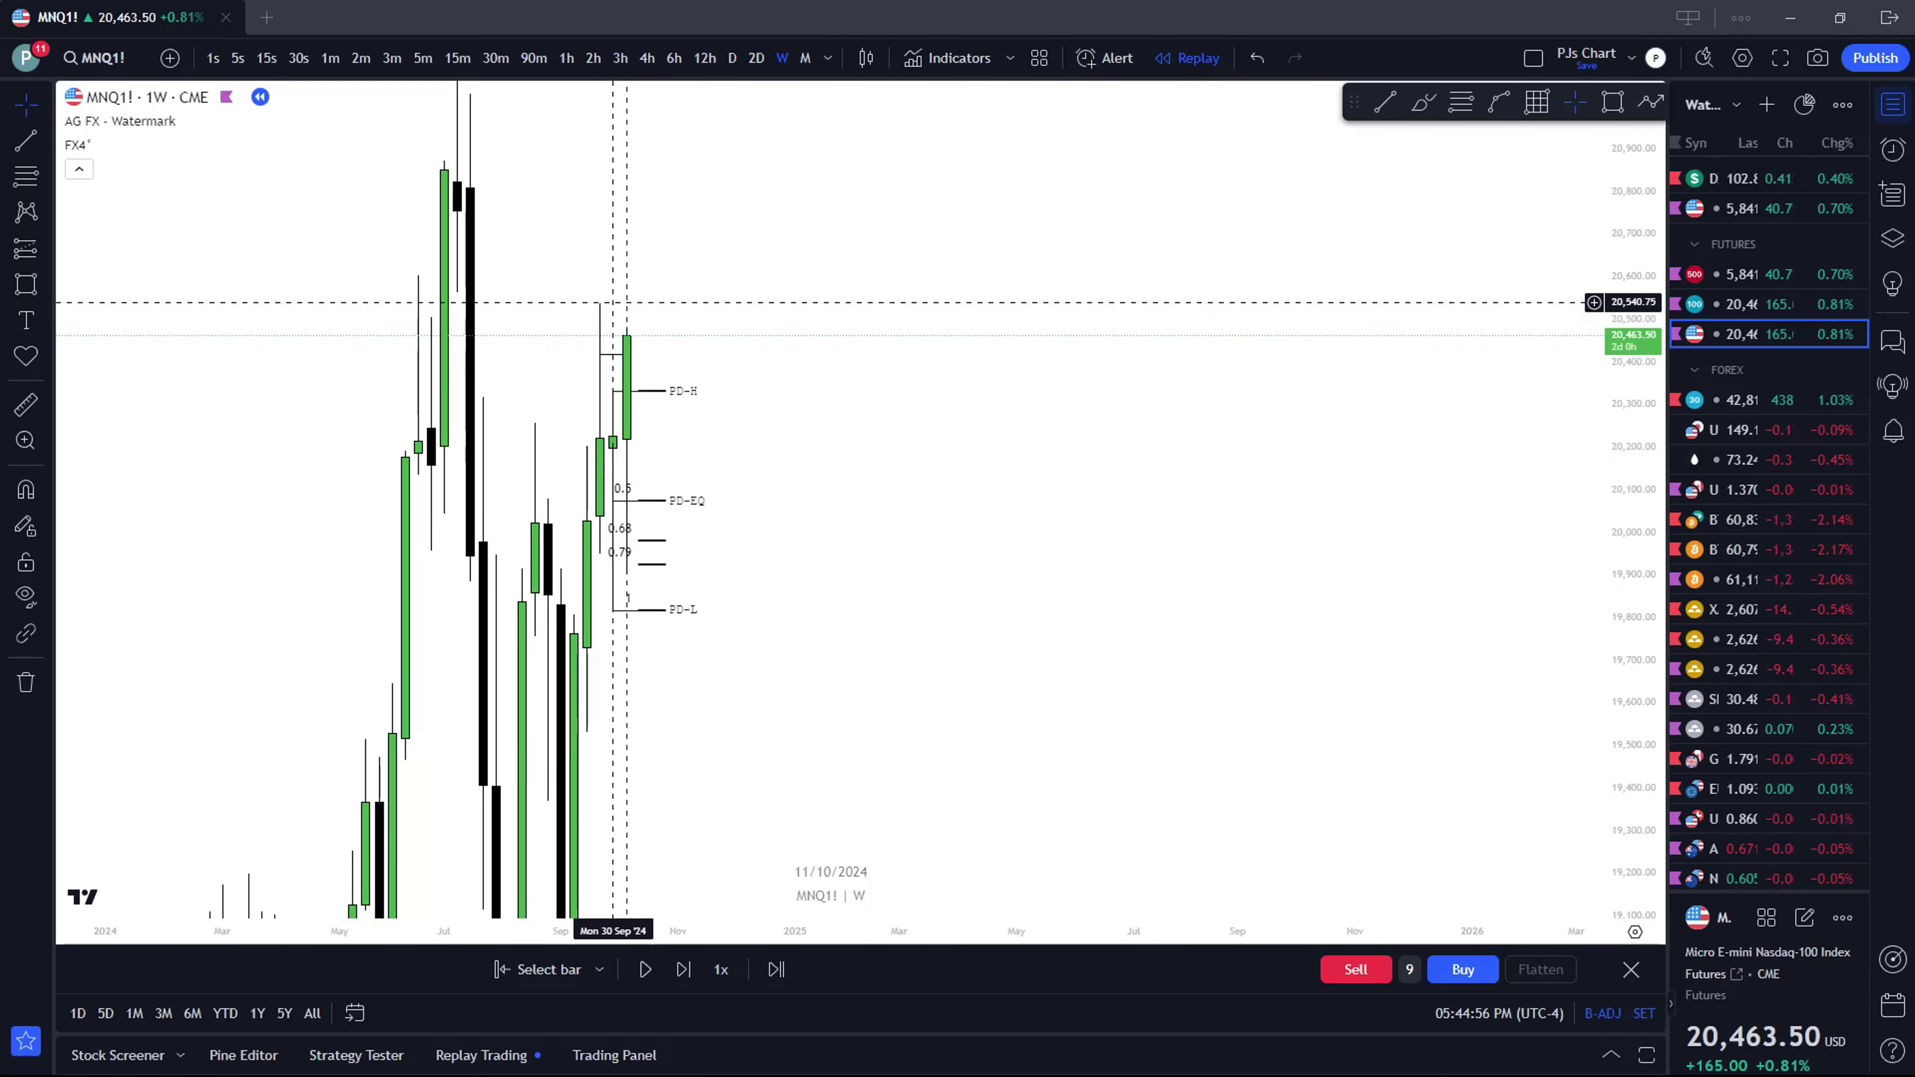
Delete the Fibonacci retracement drawn between PD-L and PD-H on the weekly chart
drag(897, 392, 987, 380)
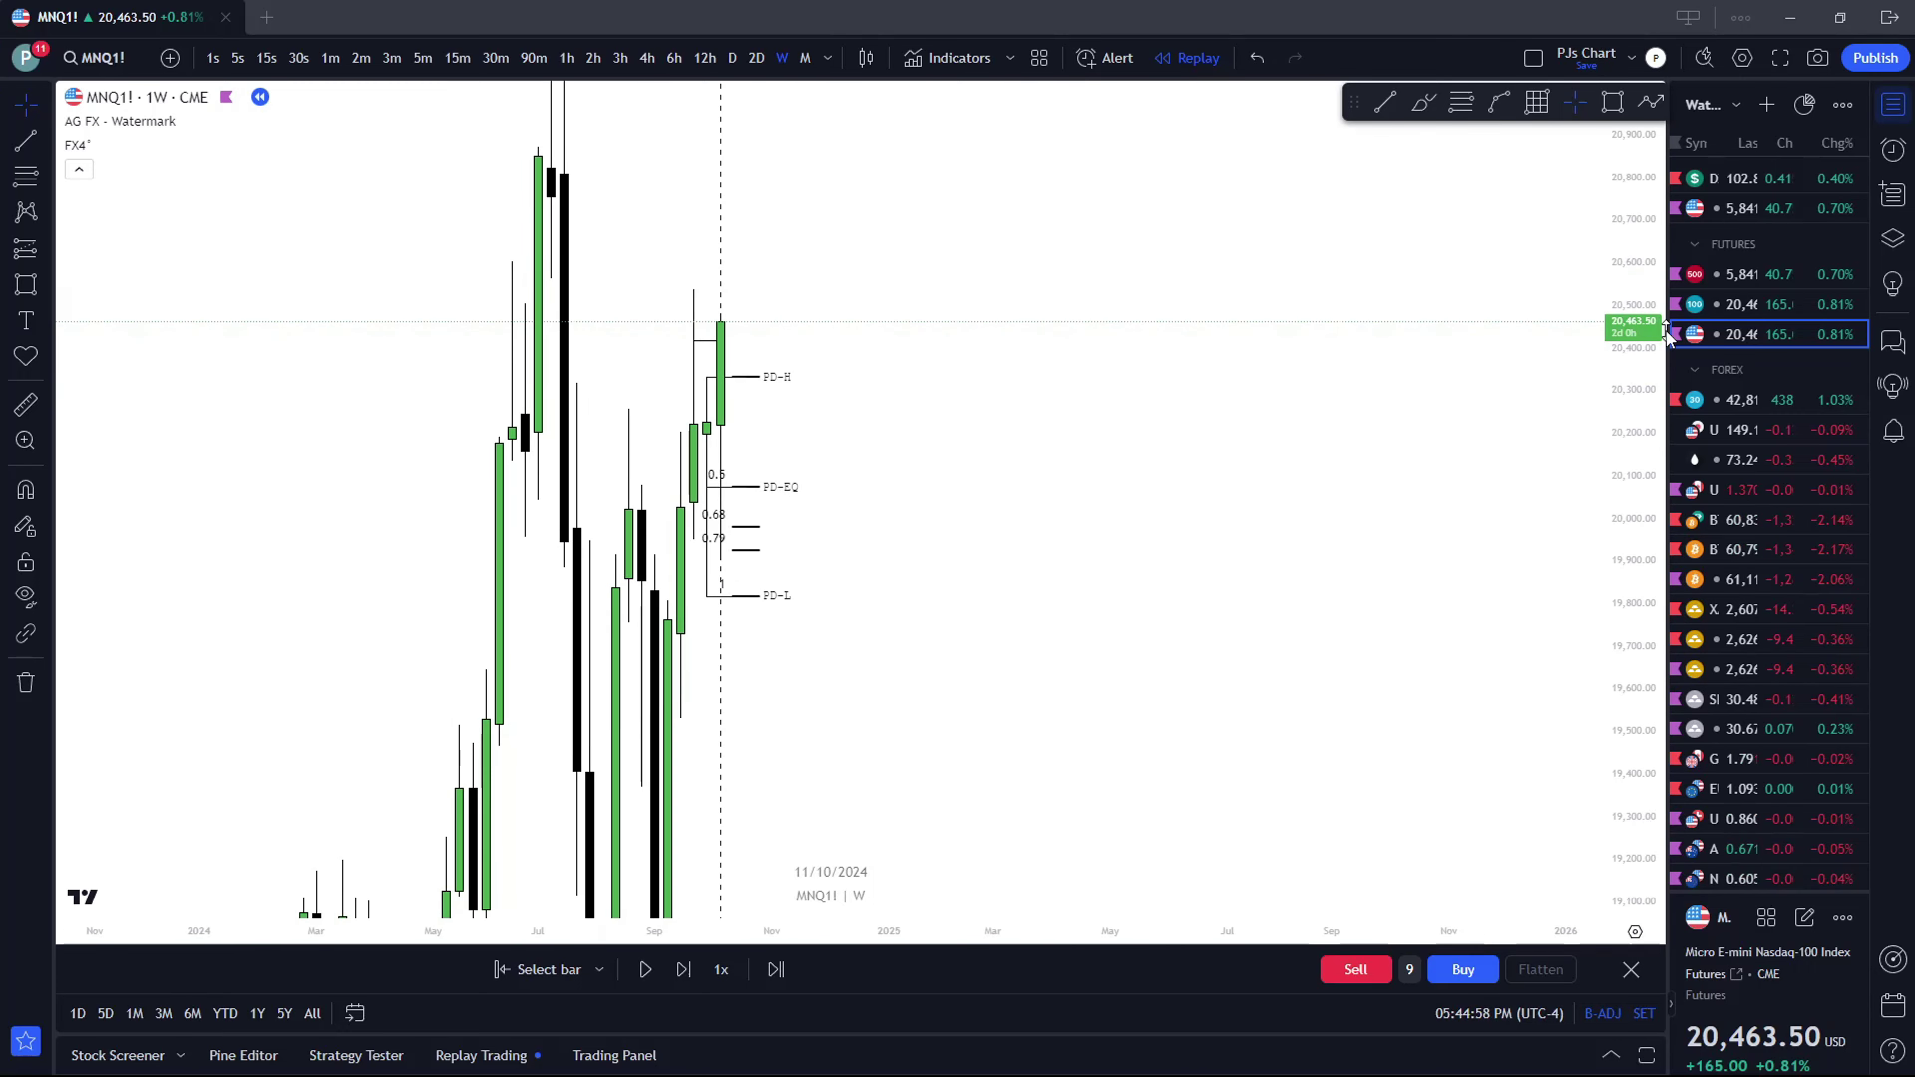
scroll(1568, 679, down, 5)
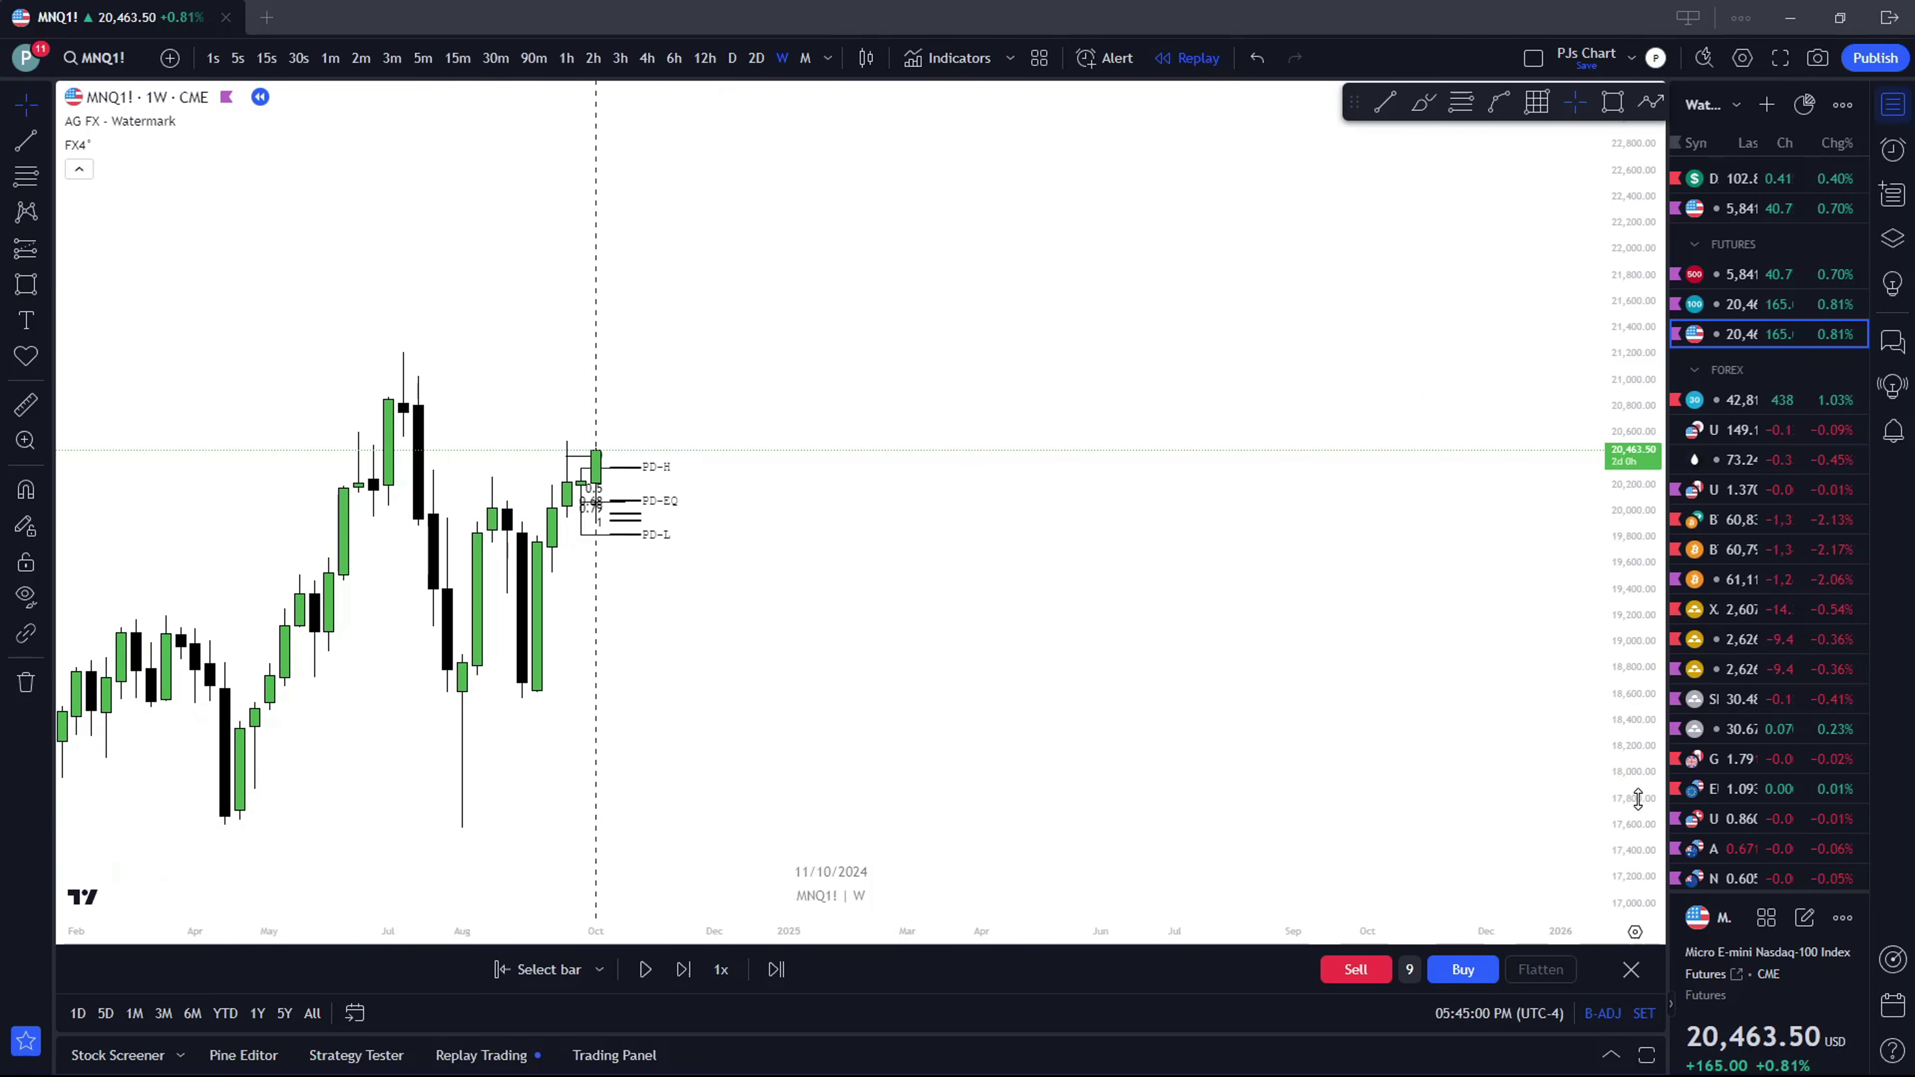
scroll(961, 256, up, 5)
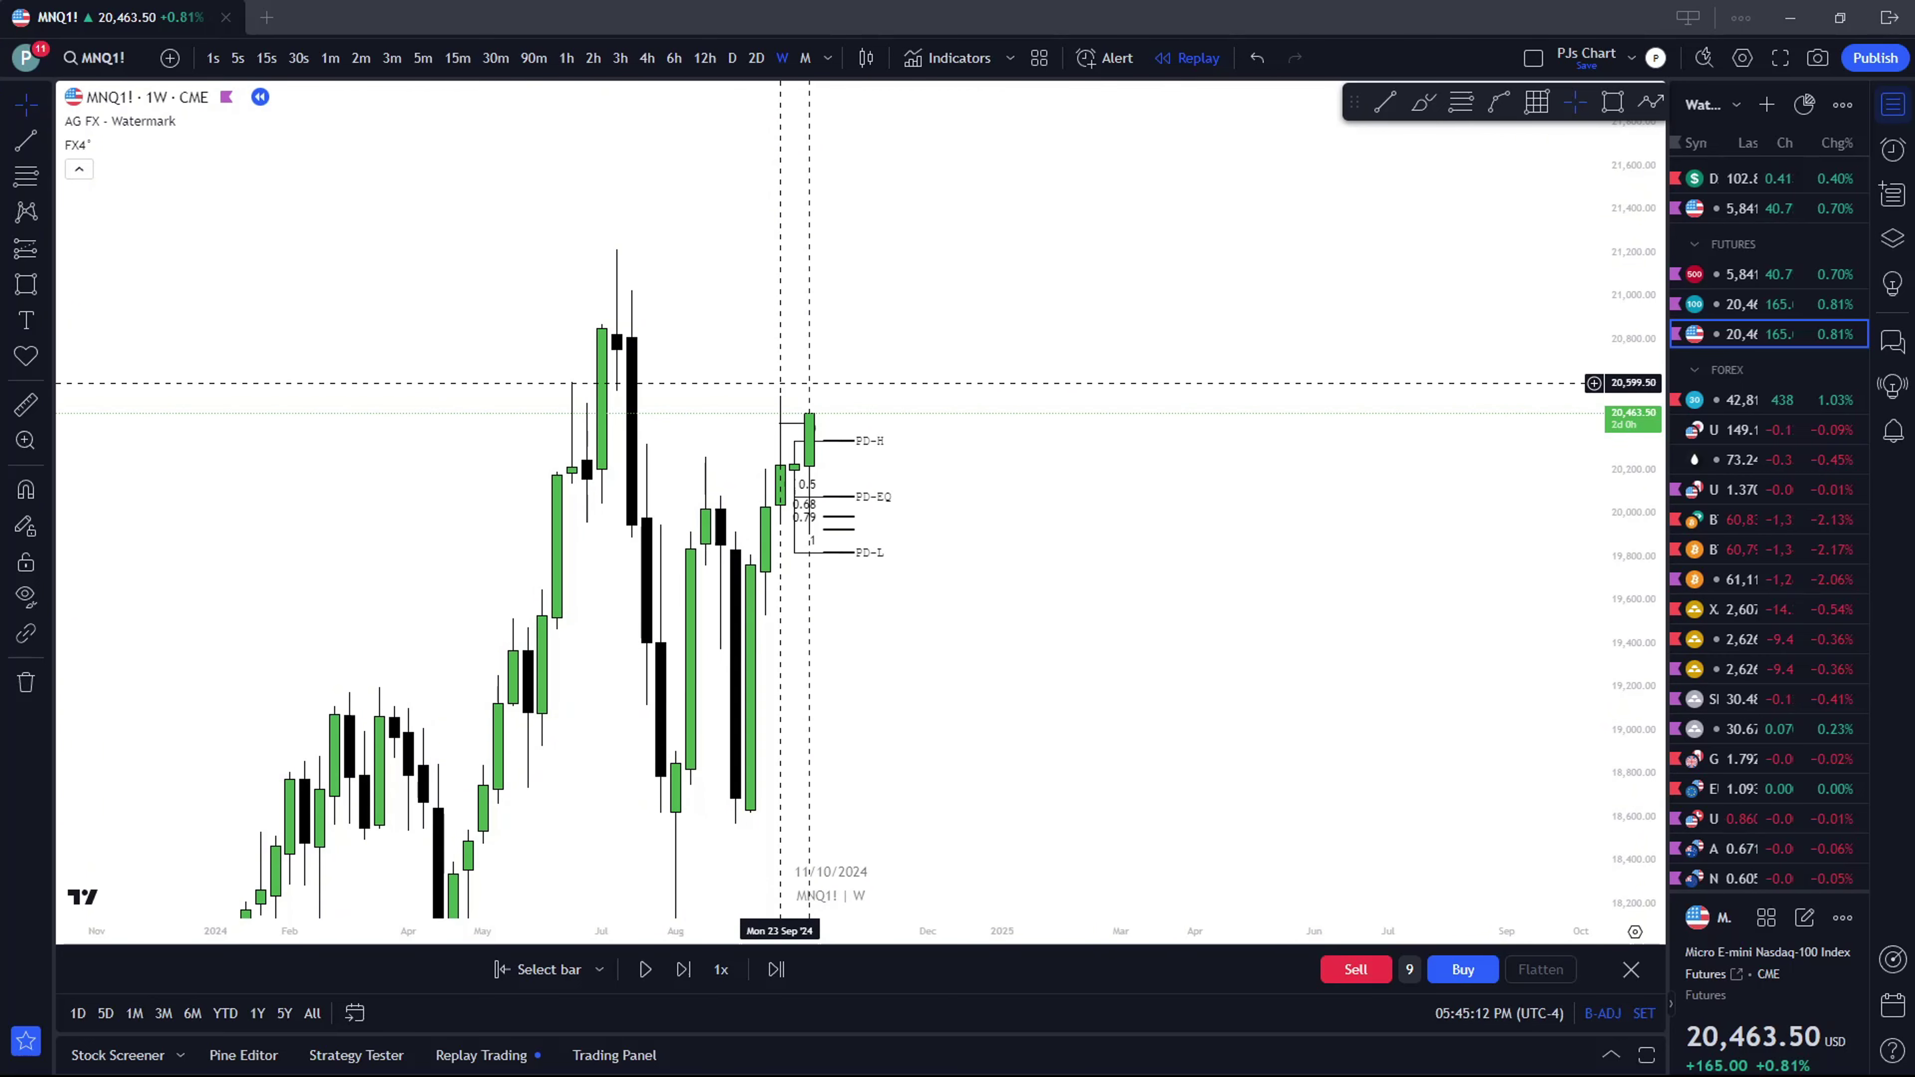
click(818, 505)
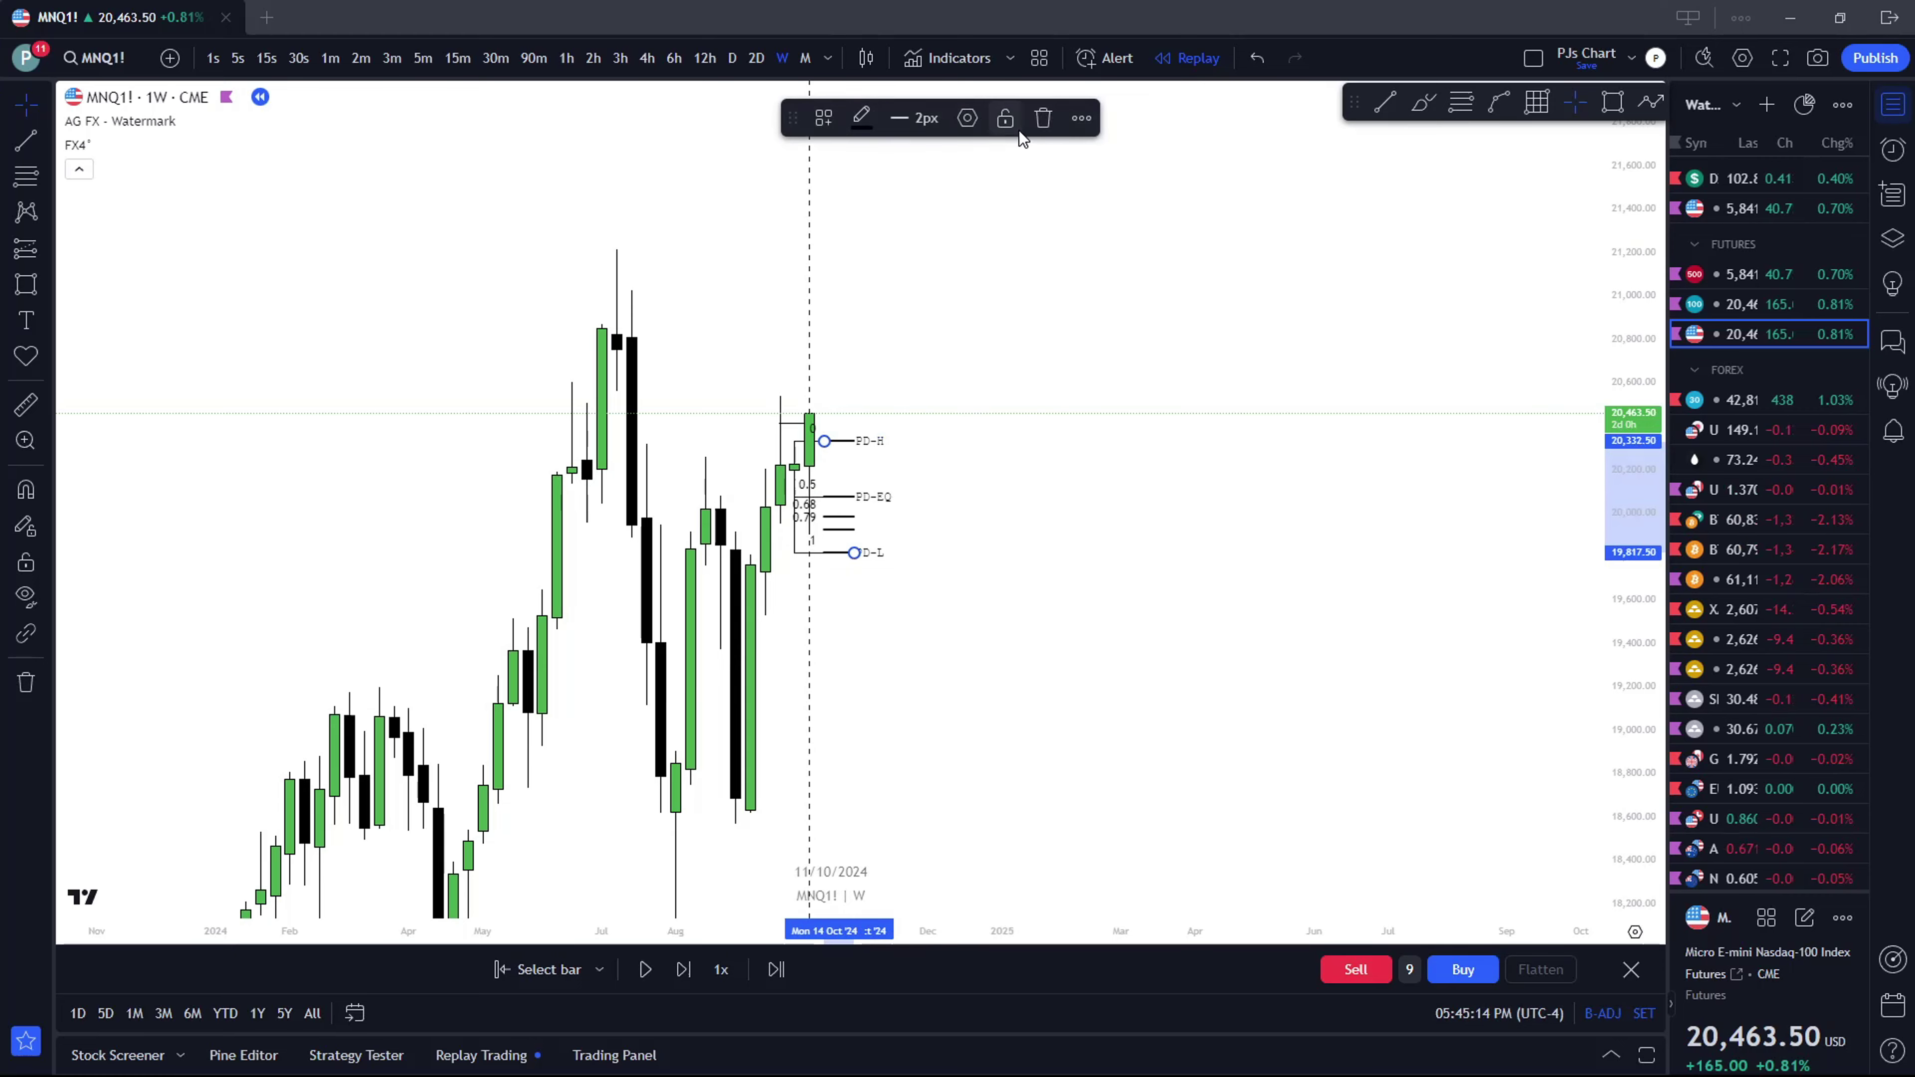
click(1044, 116)
Switch to the 4-hour timeframe and remove the grey zone rectangle between PD-H and PD-EQ below the latest candles
click(648, 60)
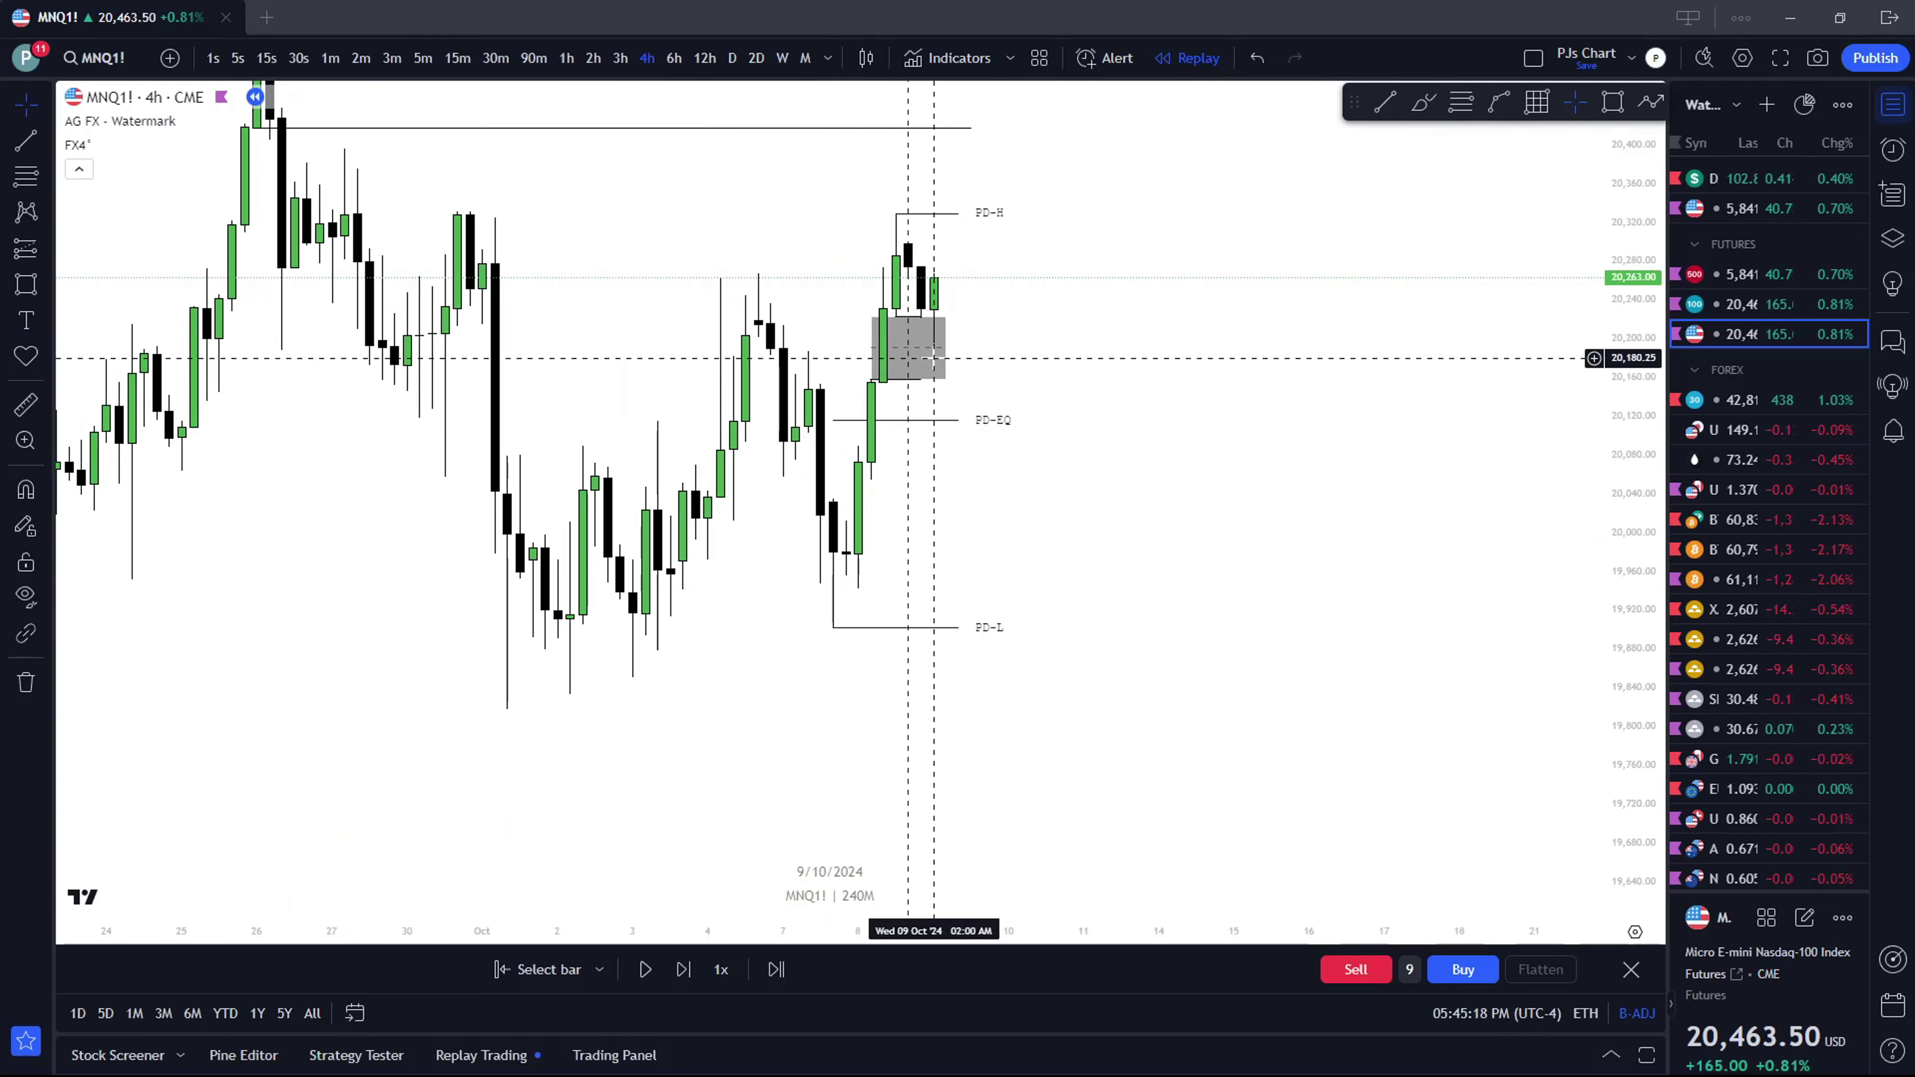
drag(1009, 329, 1074, 435)
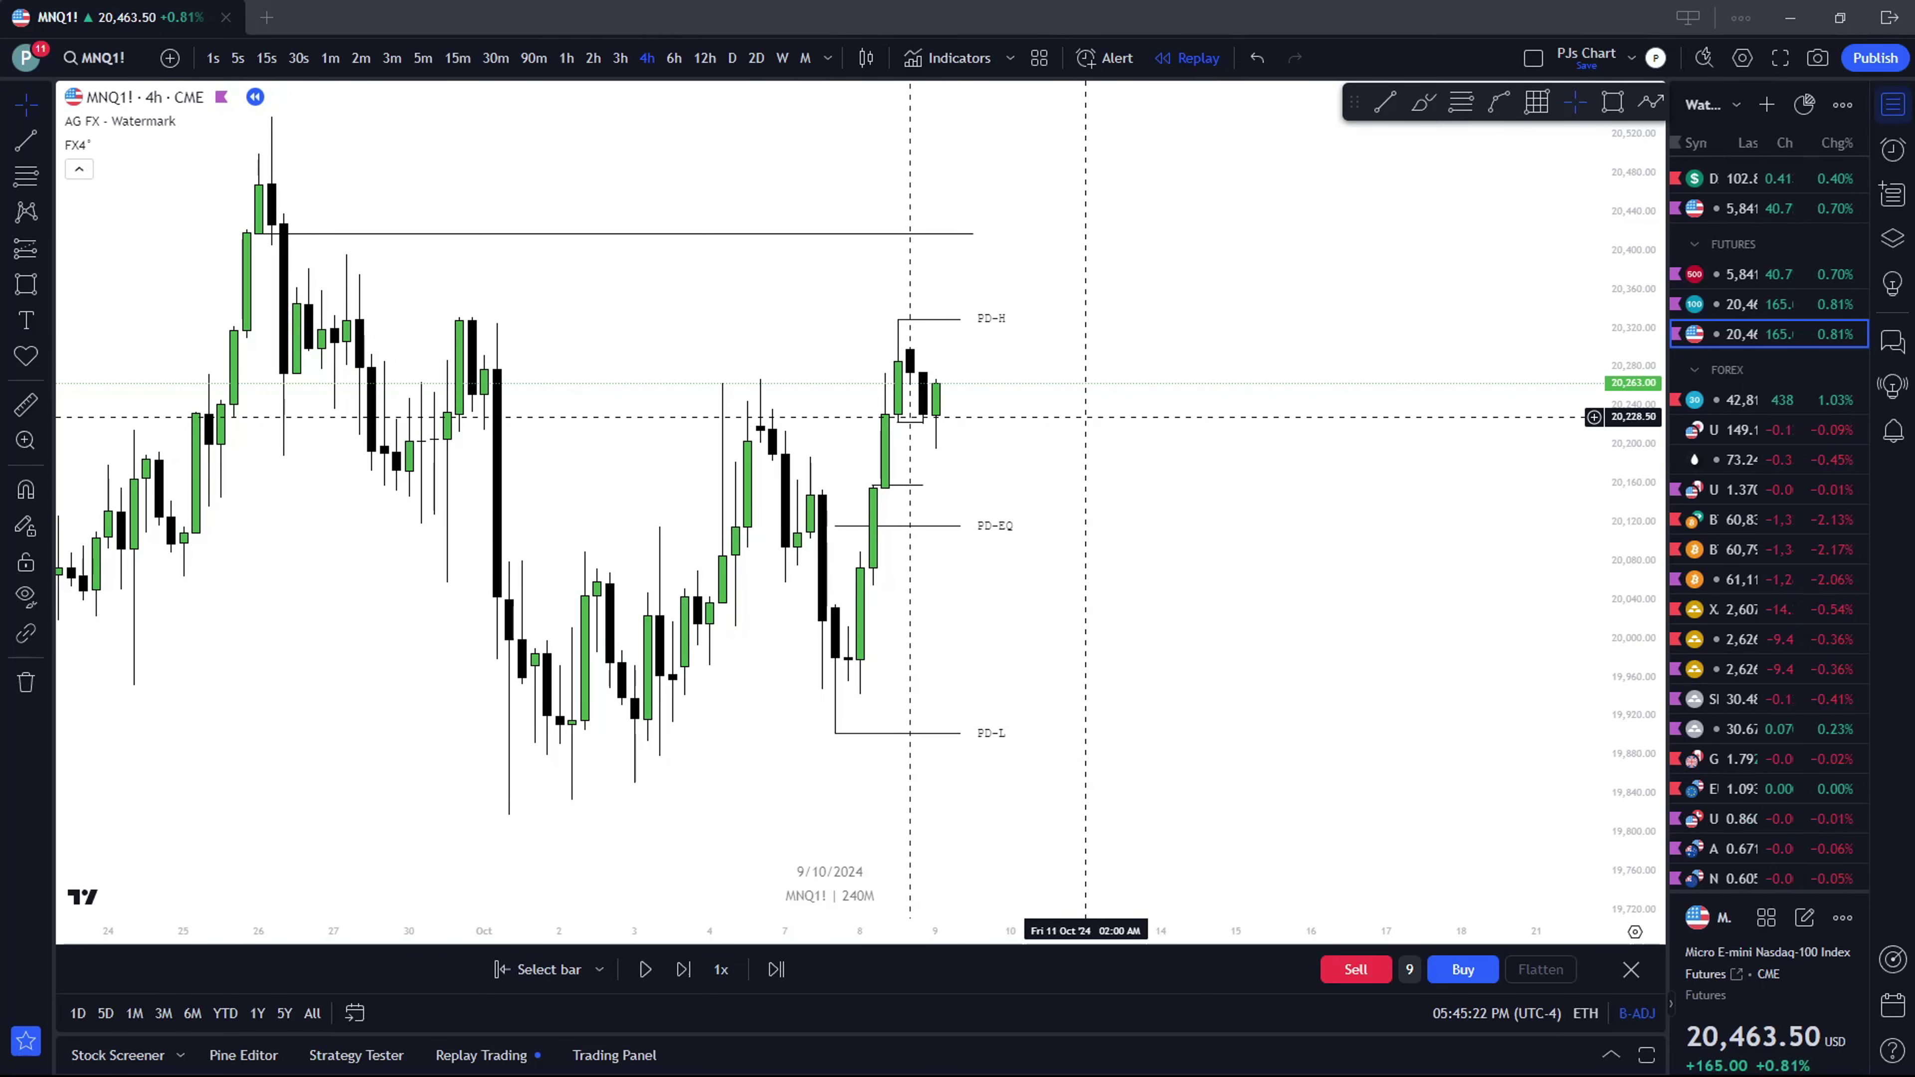
scroll(1078, 411, up, 2)
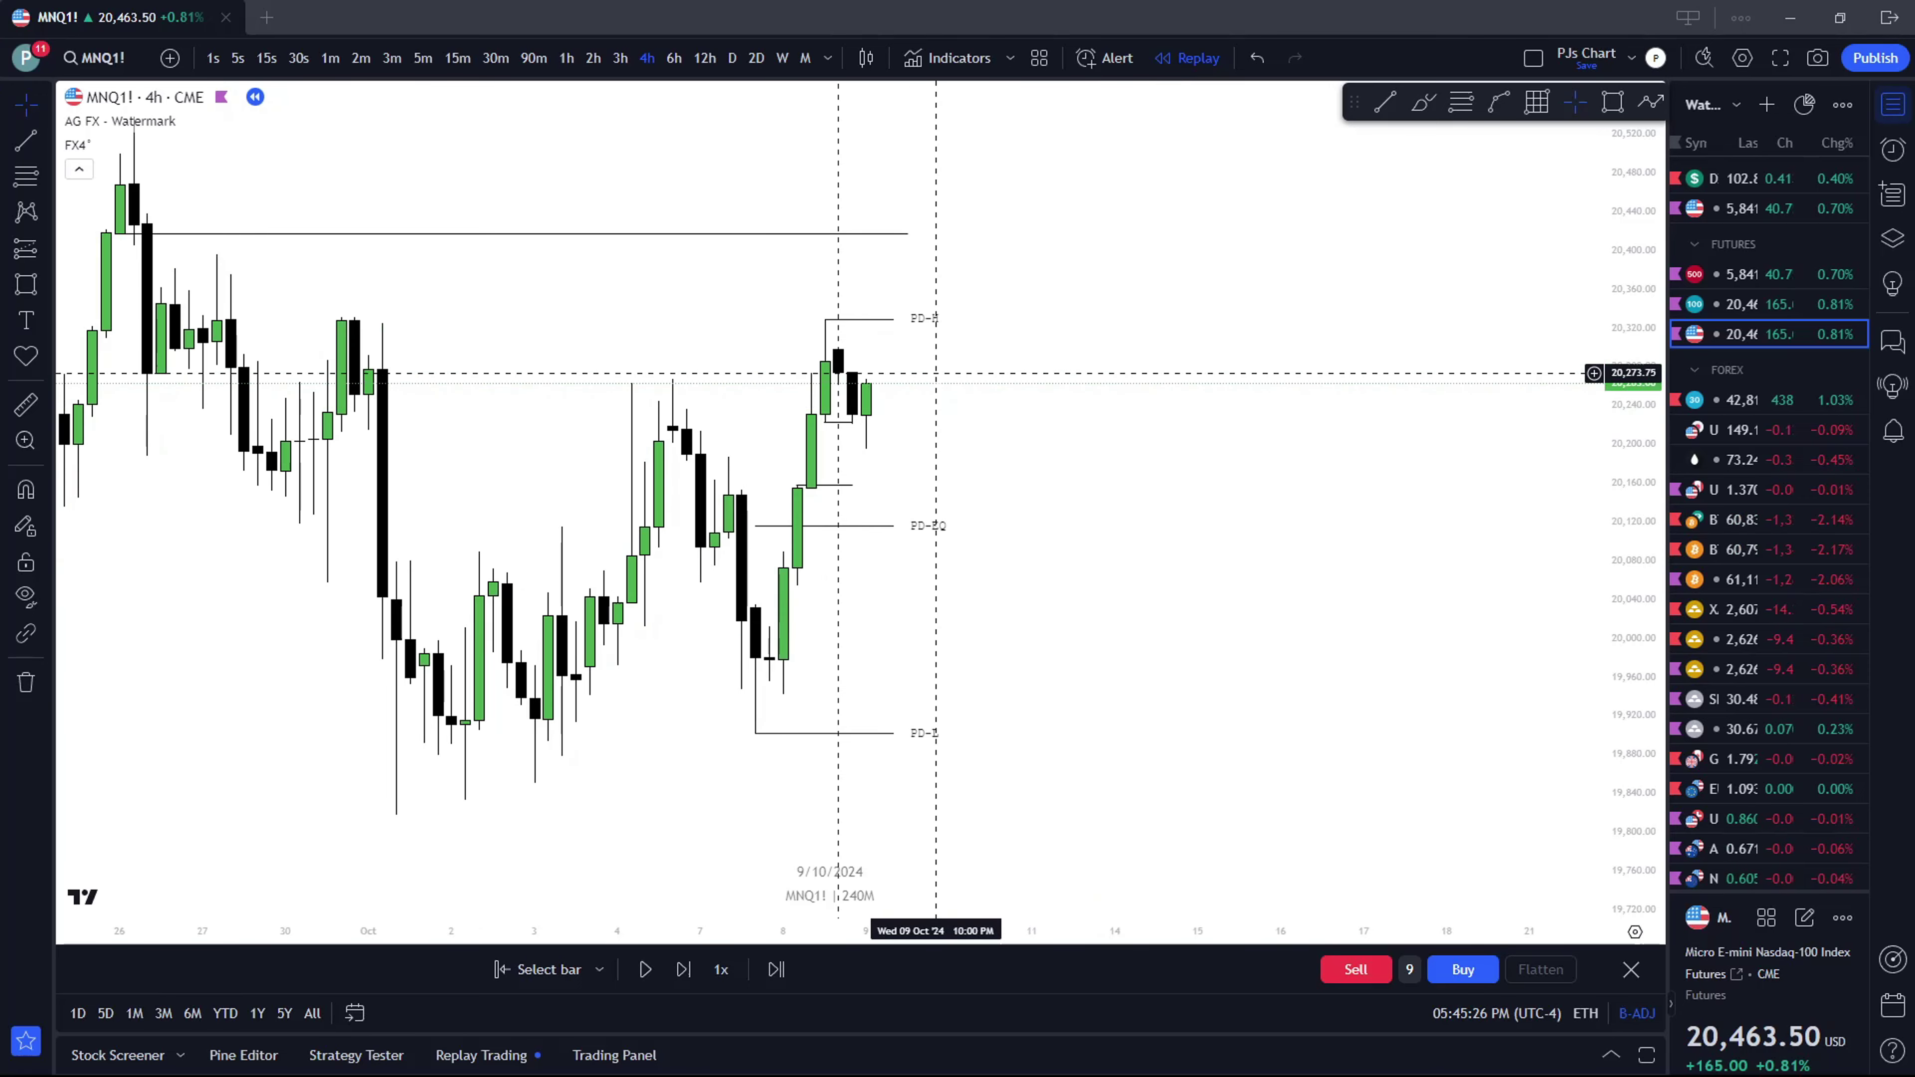
scroll(936, 369, down, 1)
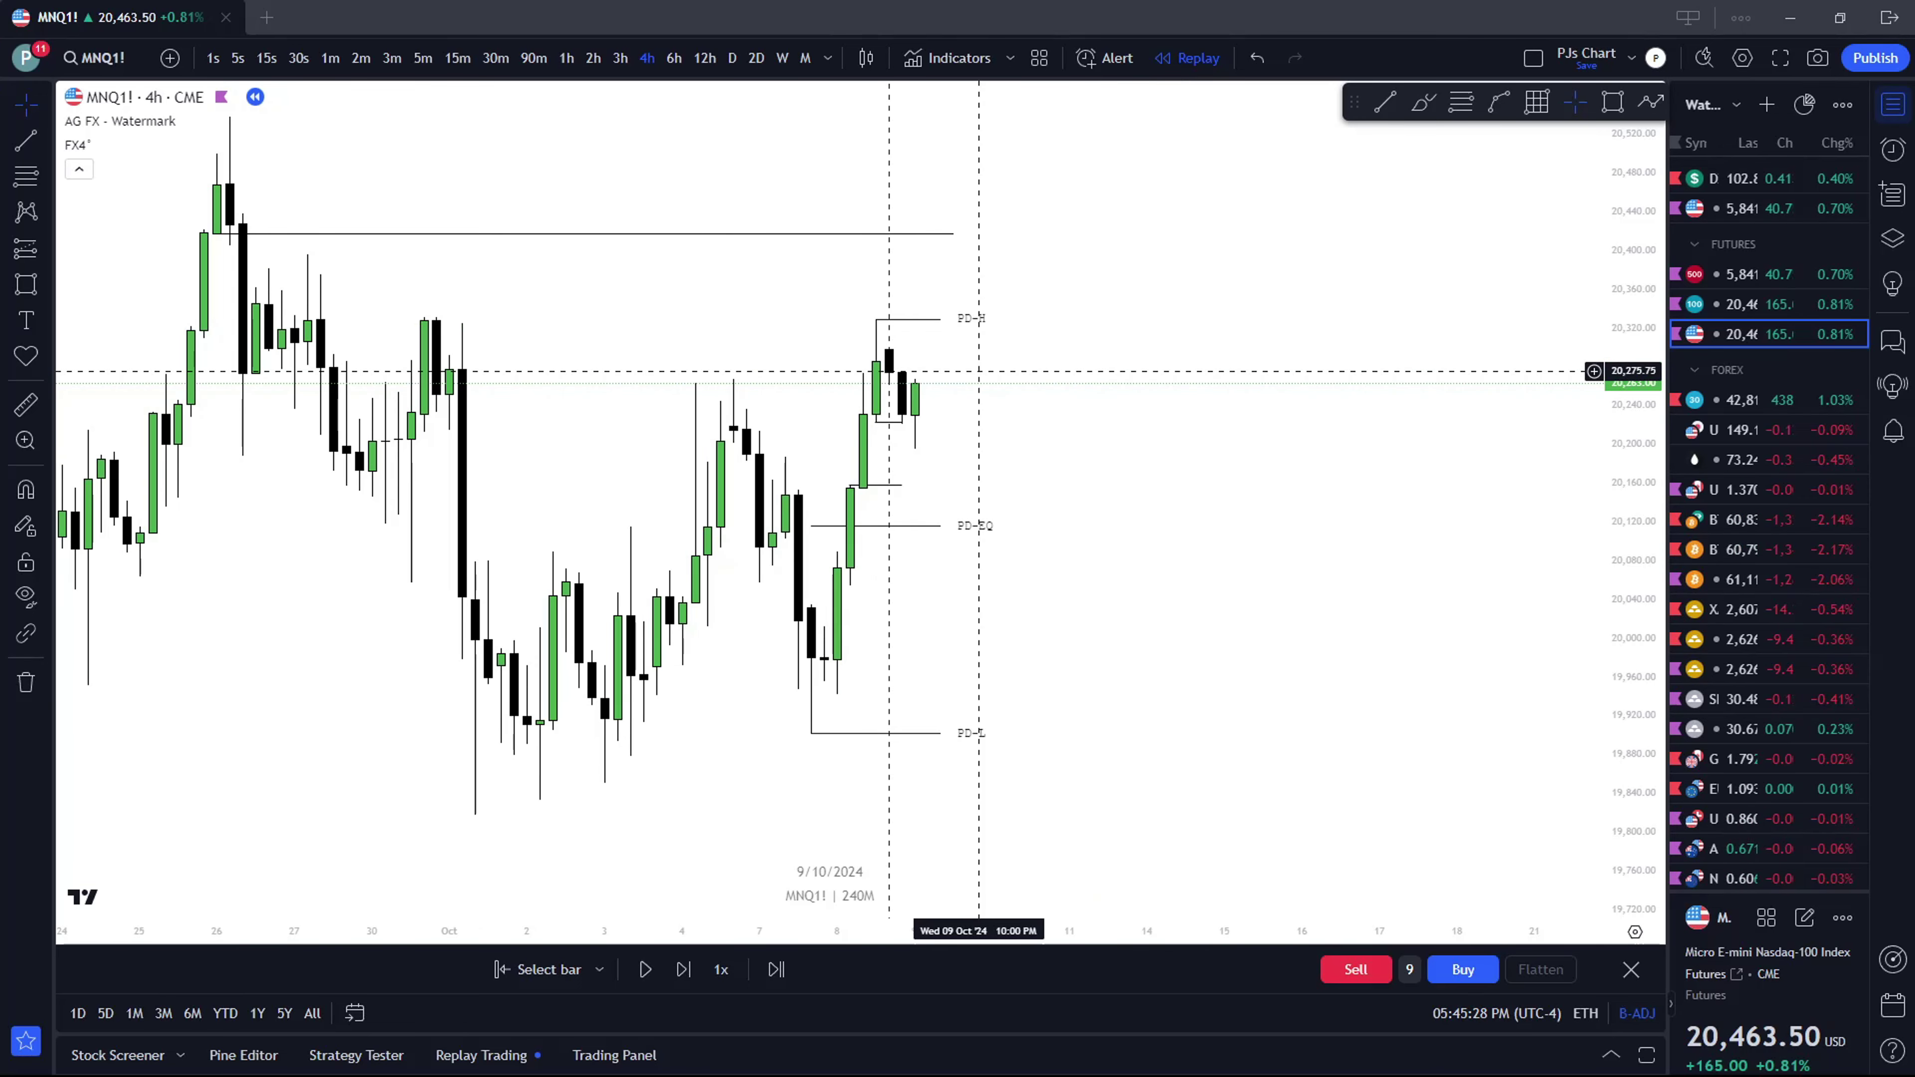
scroll(983, 370, down, 1)
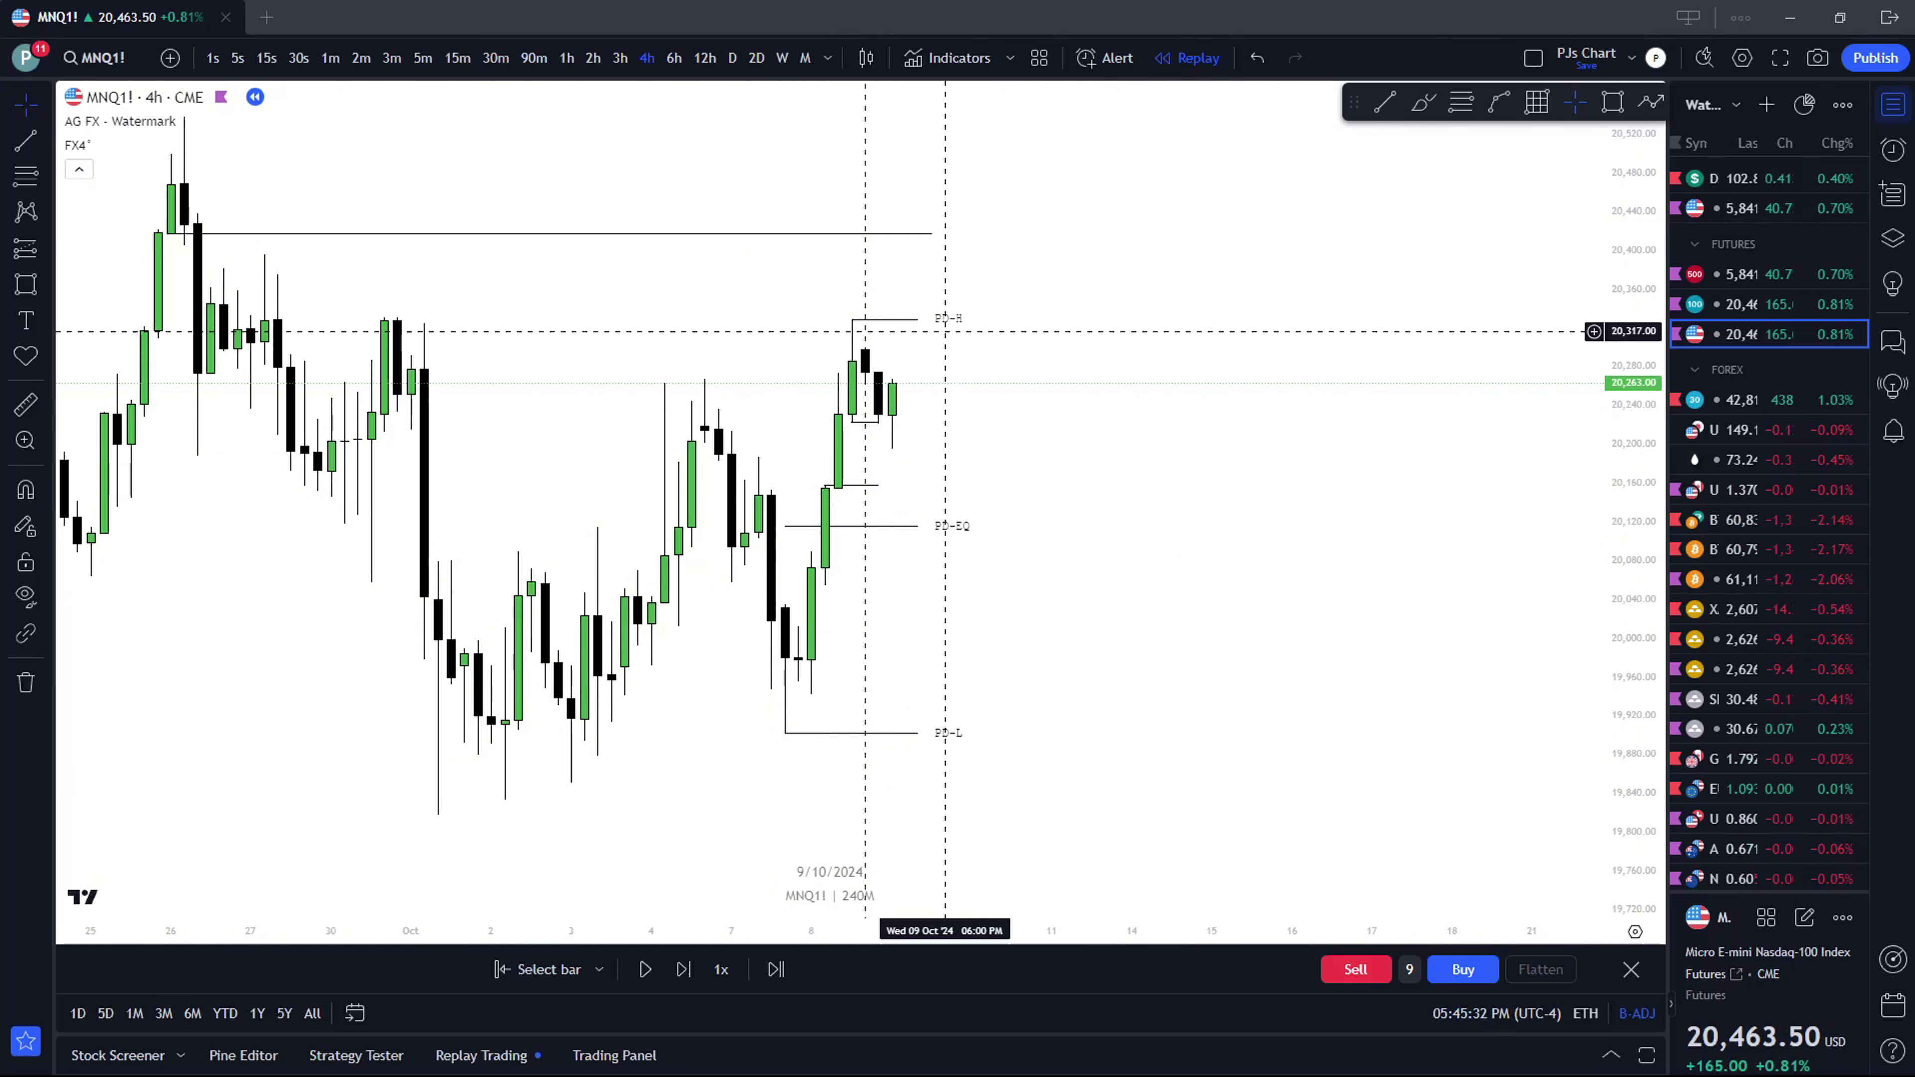
Advance the bar replay by one candle on the 4-hour chart
click(865, 365)
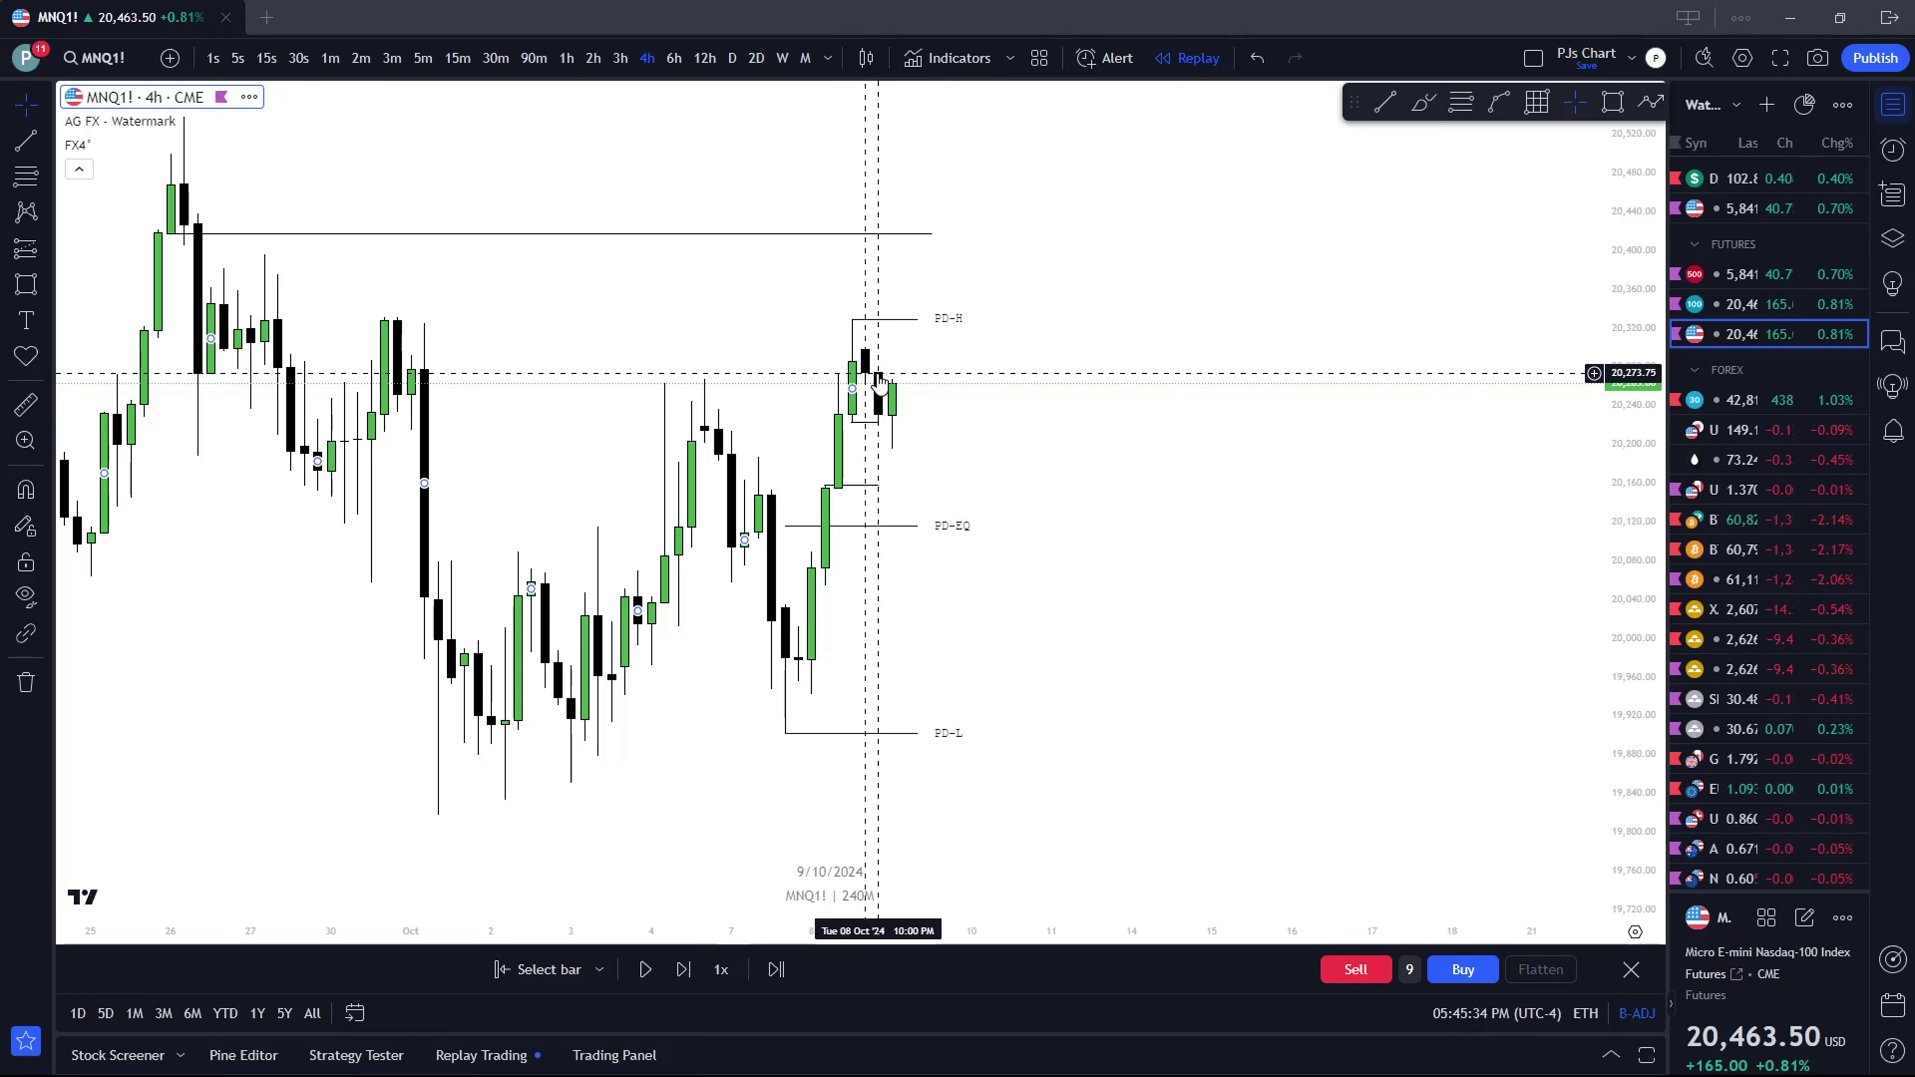
click(905, 375)
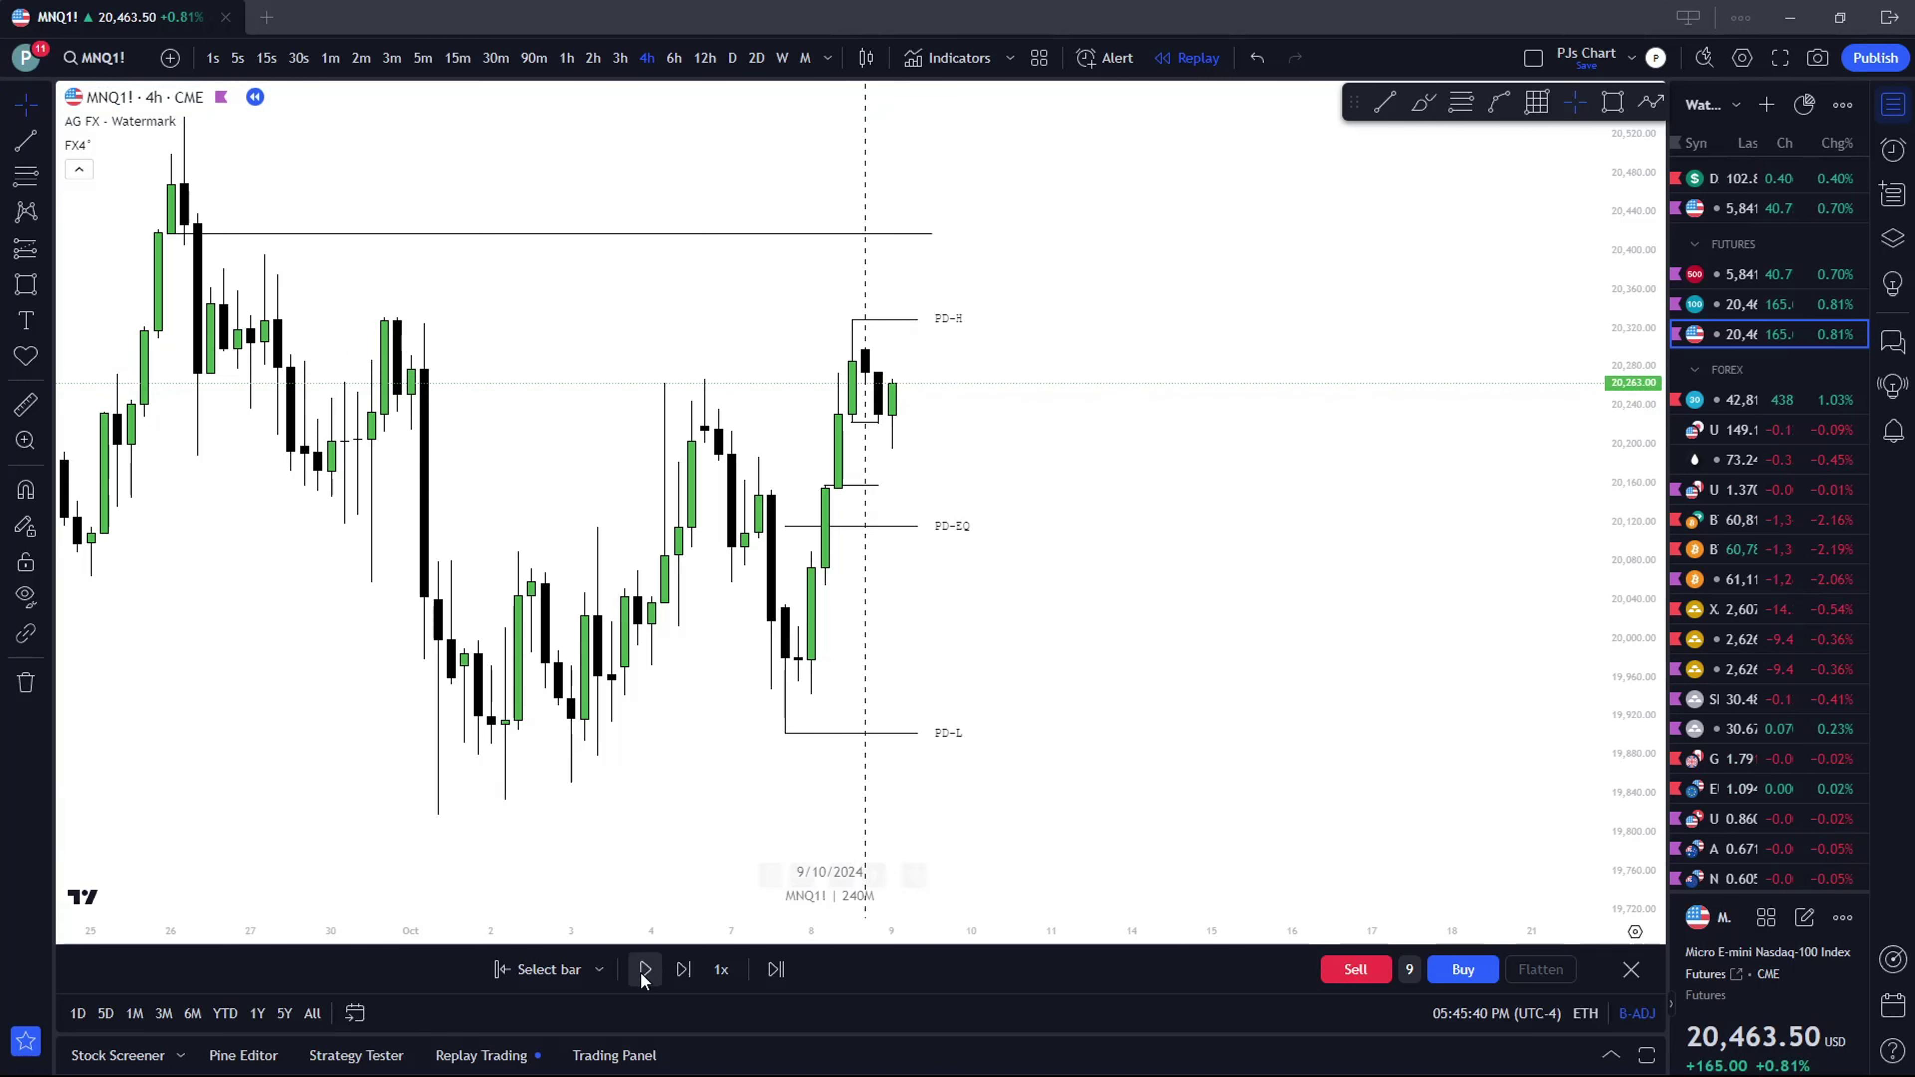
click(673, 971)
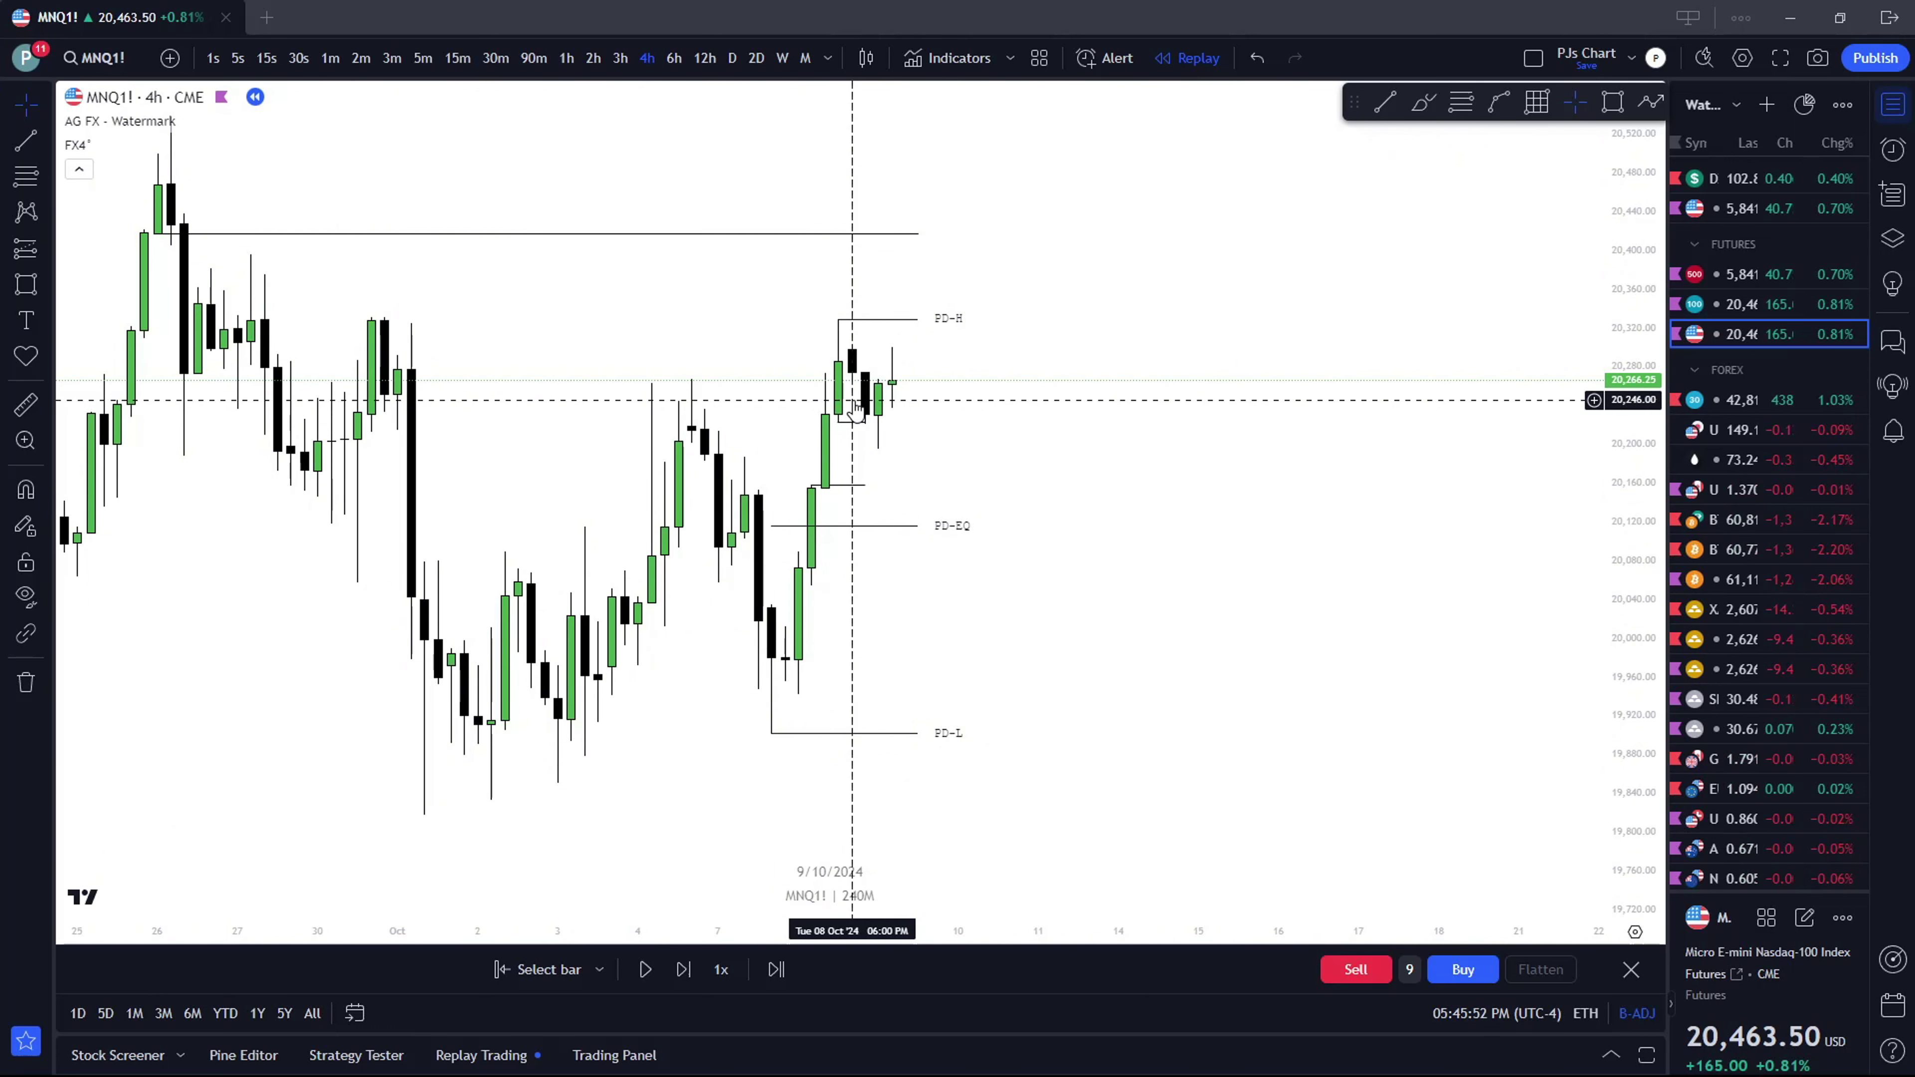
Check the weekly chart and return to the 1-hour timeframe to examine price between PD-L and PD-H
click(782, 57)
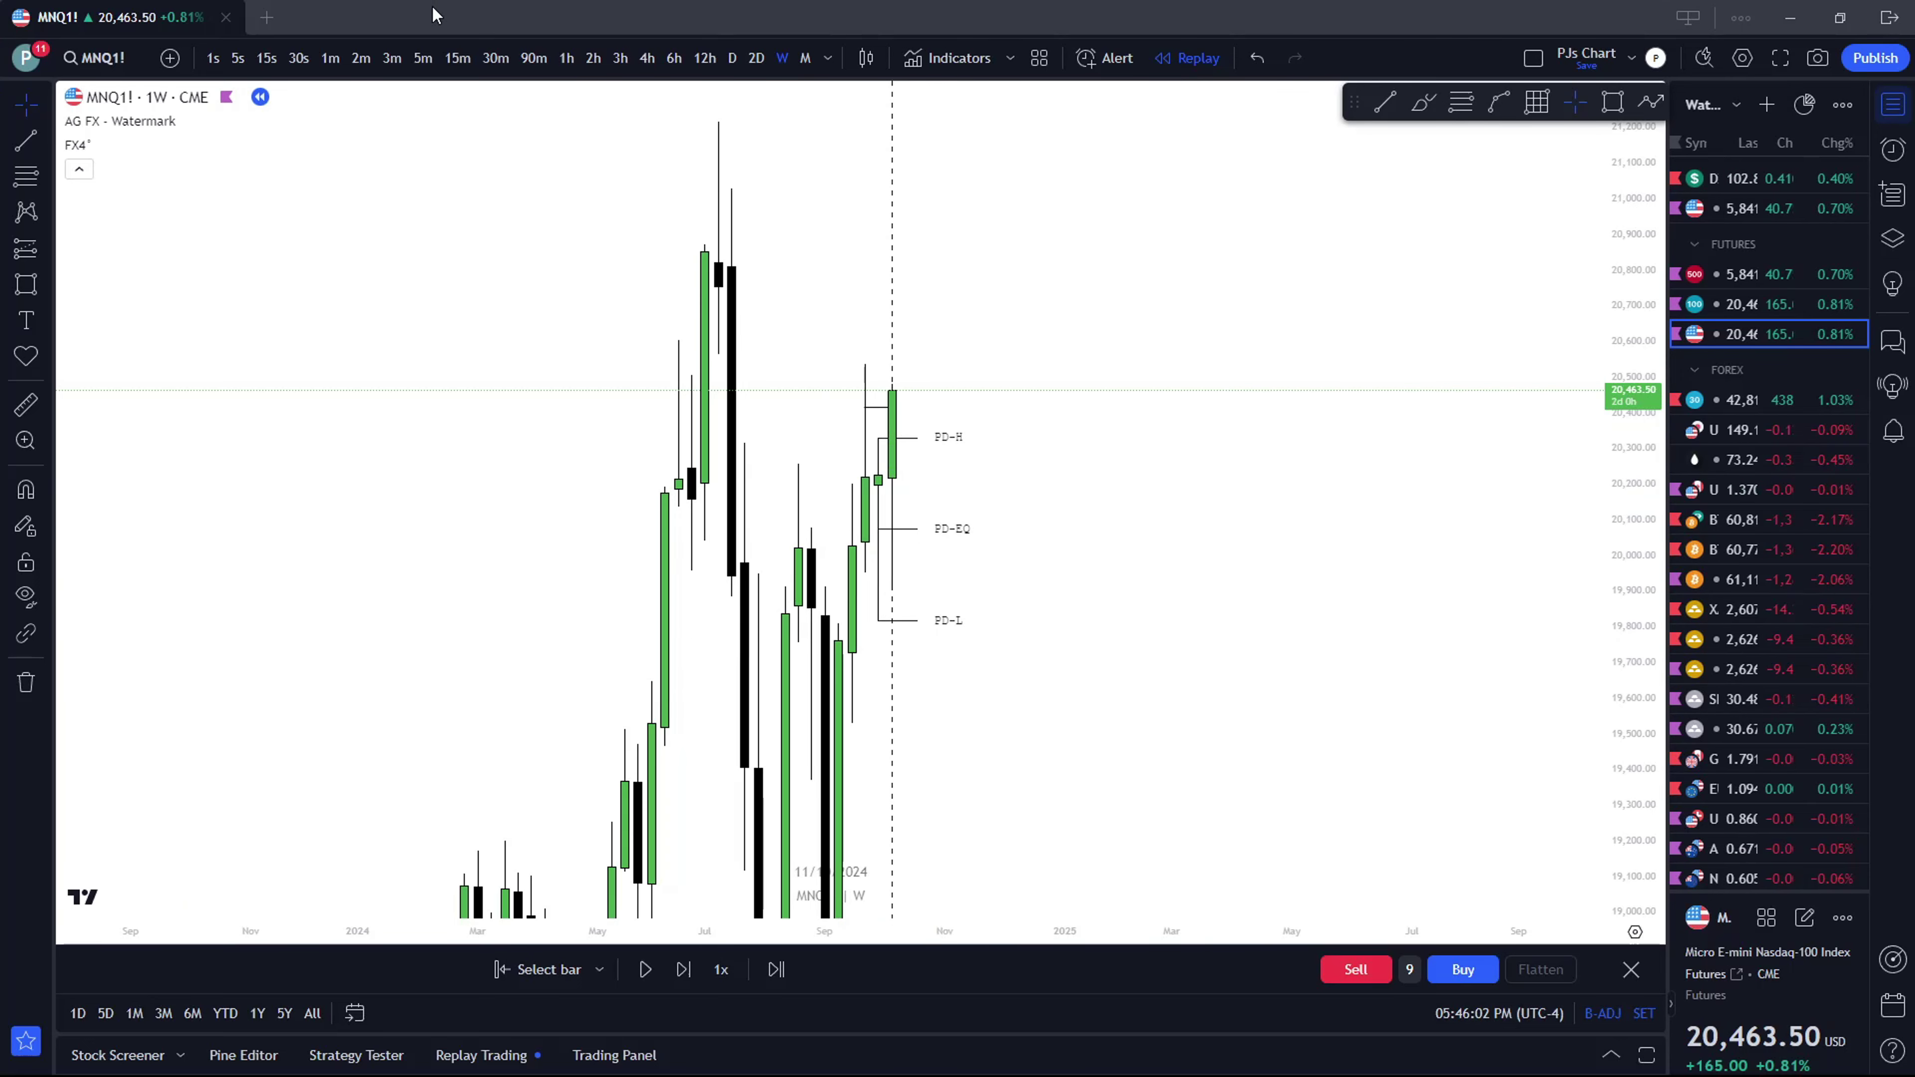
click(423, 60)
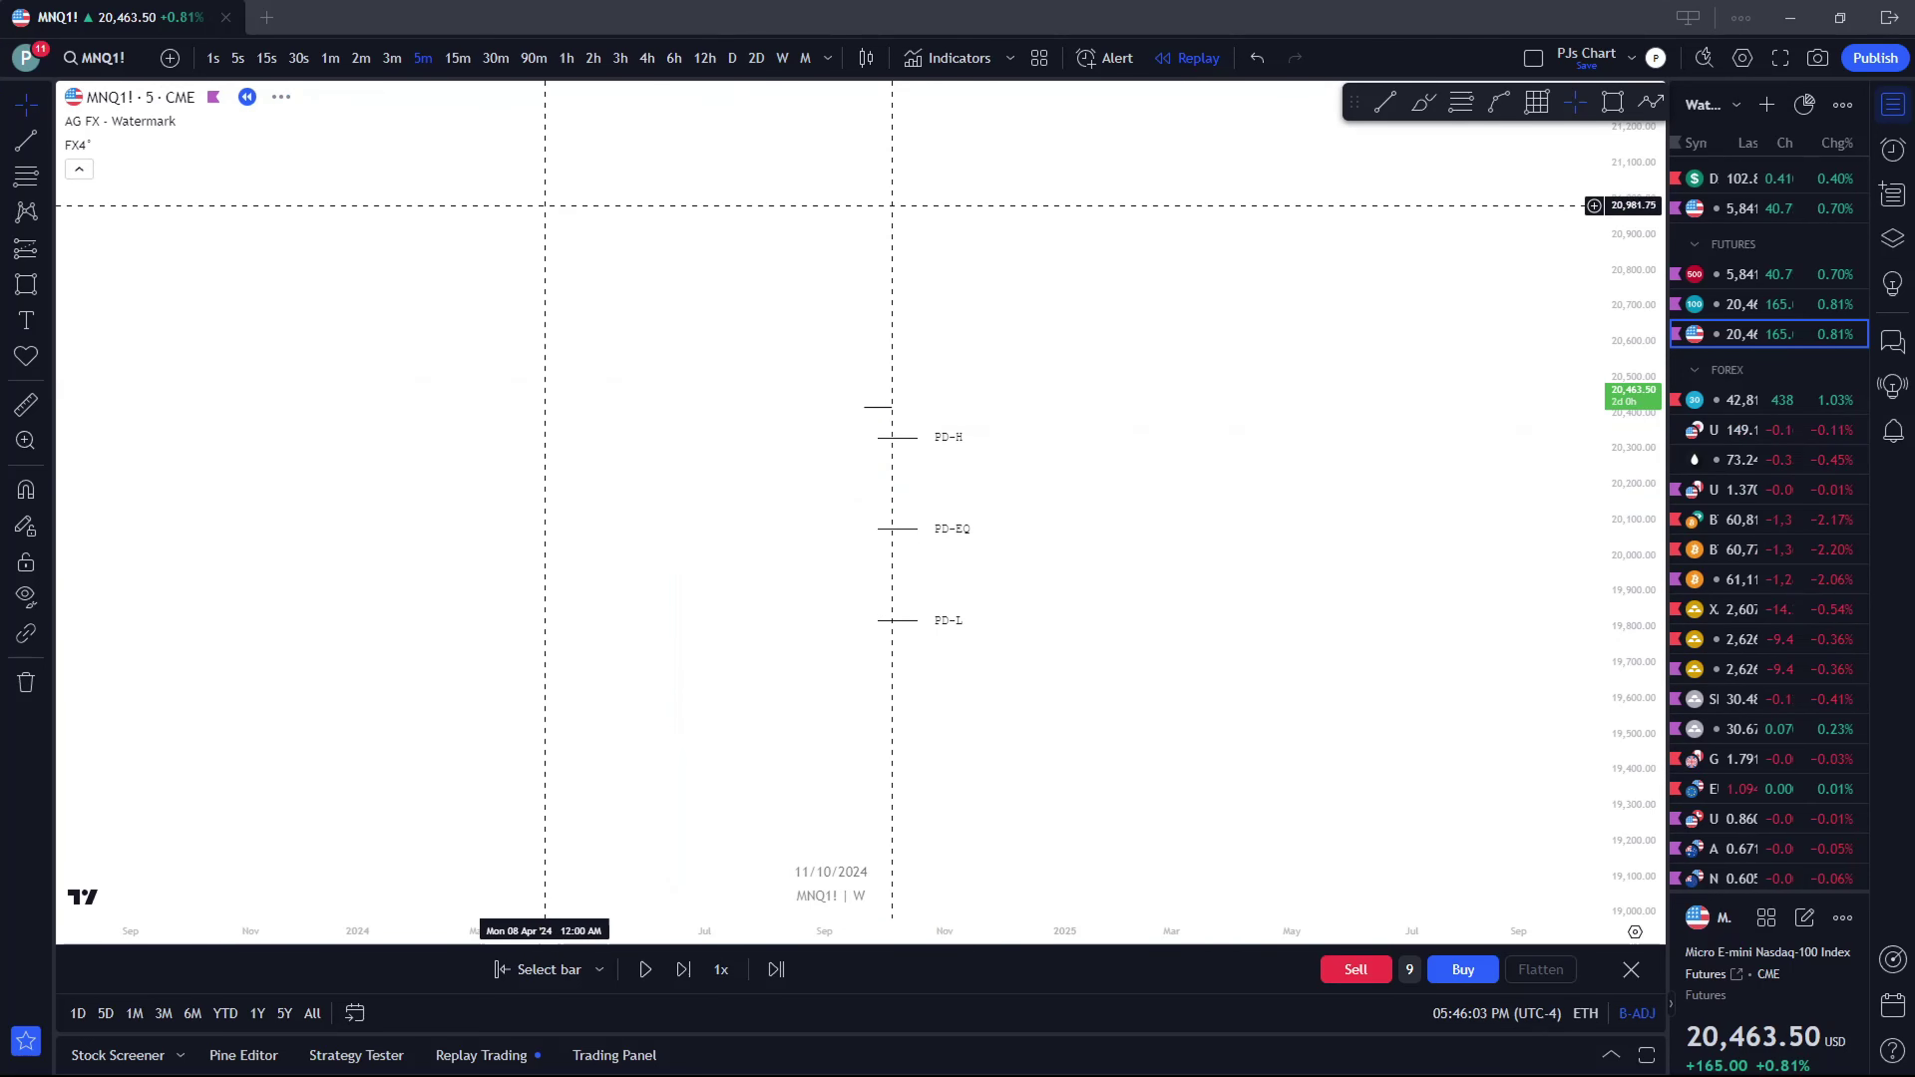
right_click(706, 325)
click(566, 58)
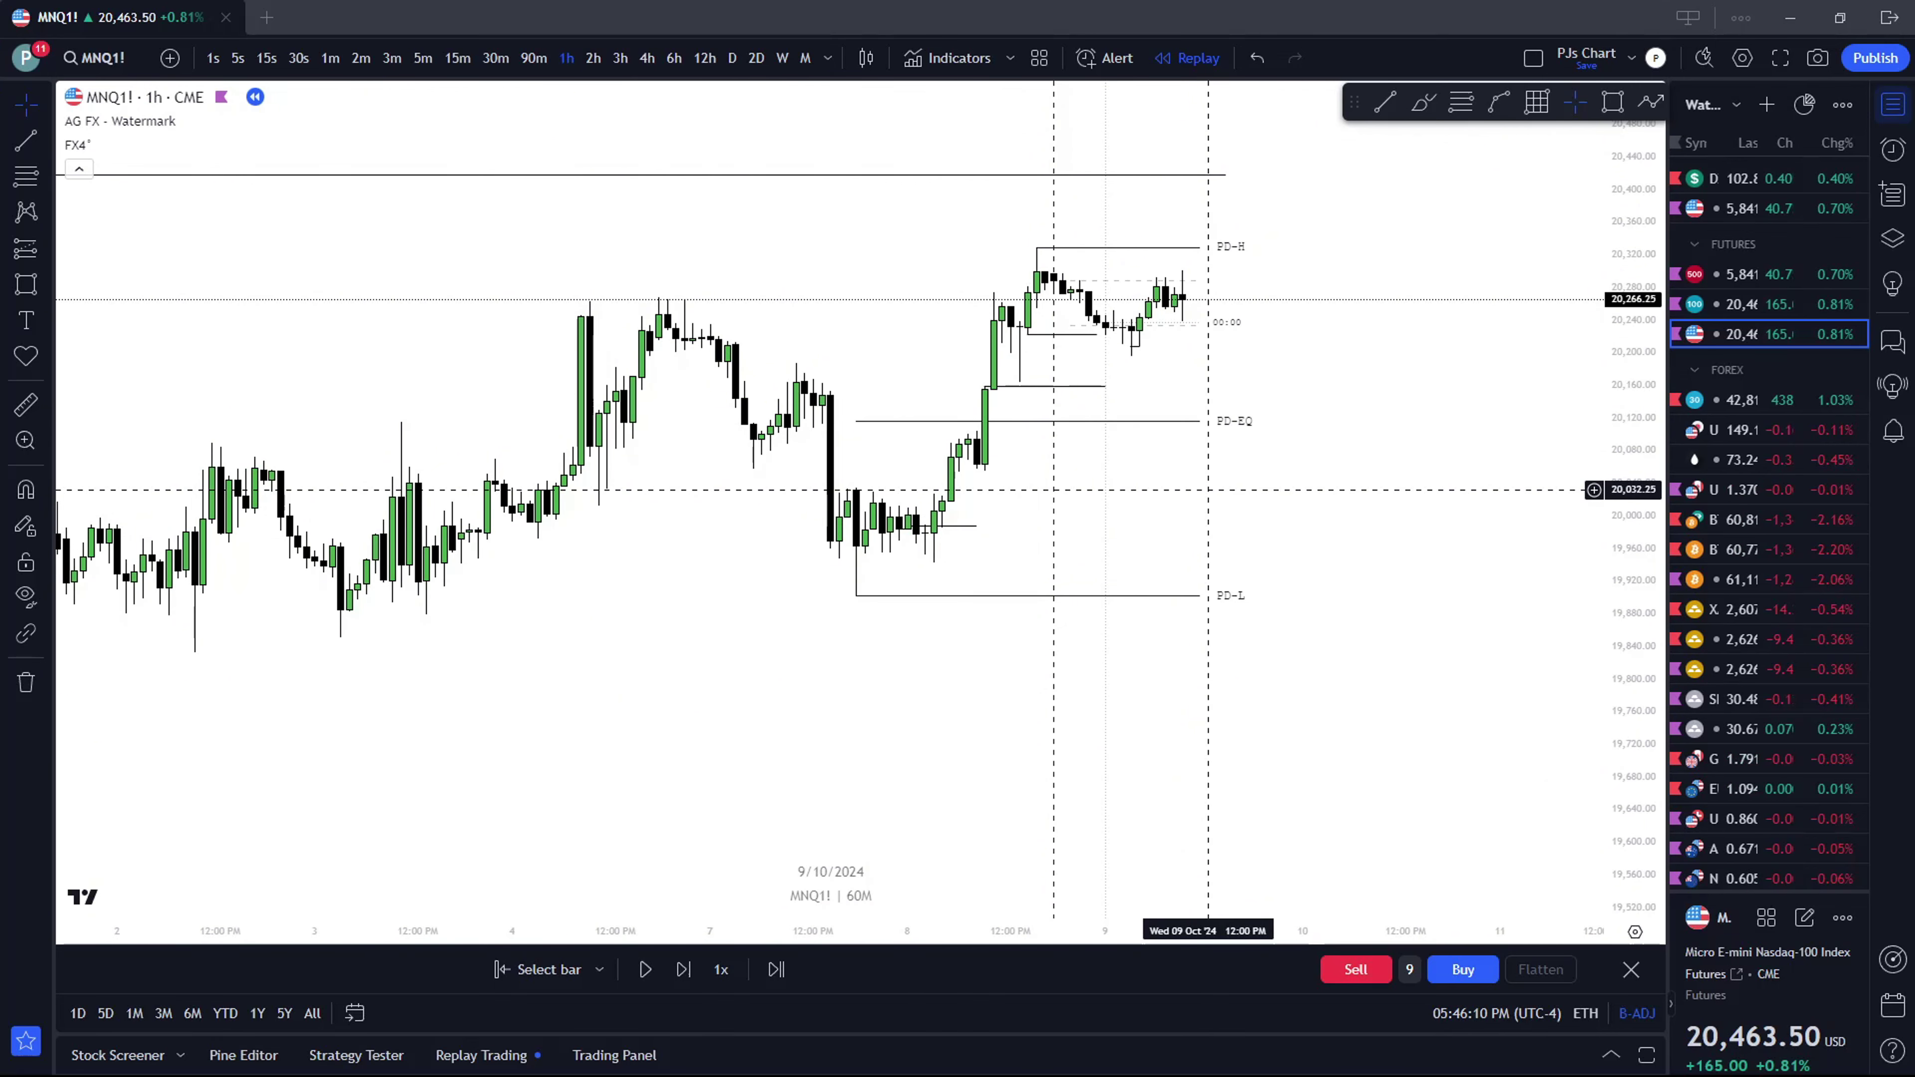
scroll(1207, 490, right, 3)
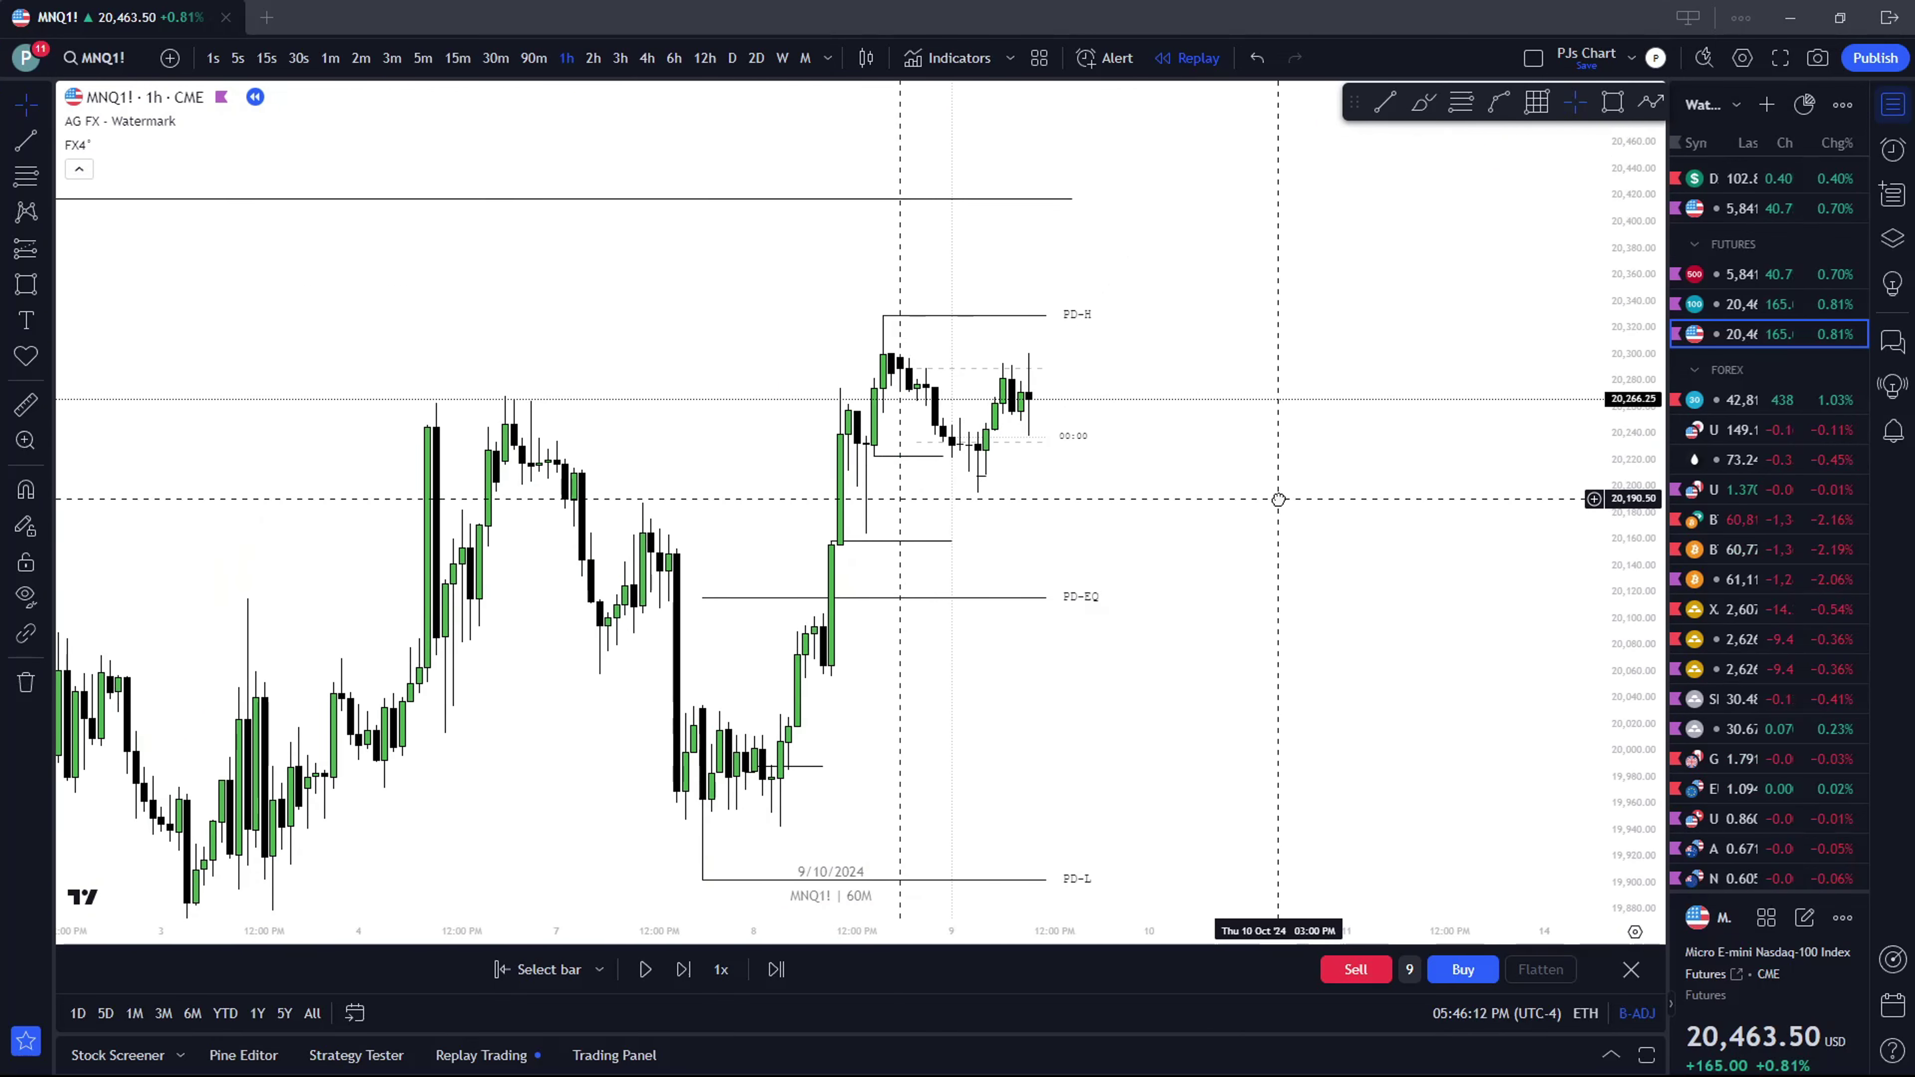
drag(1278, 498, 1290, 350)
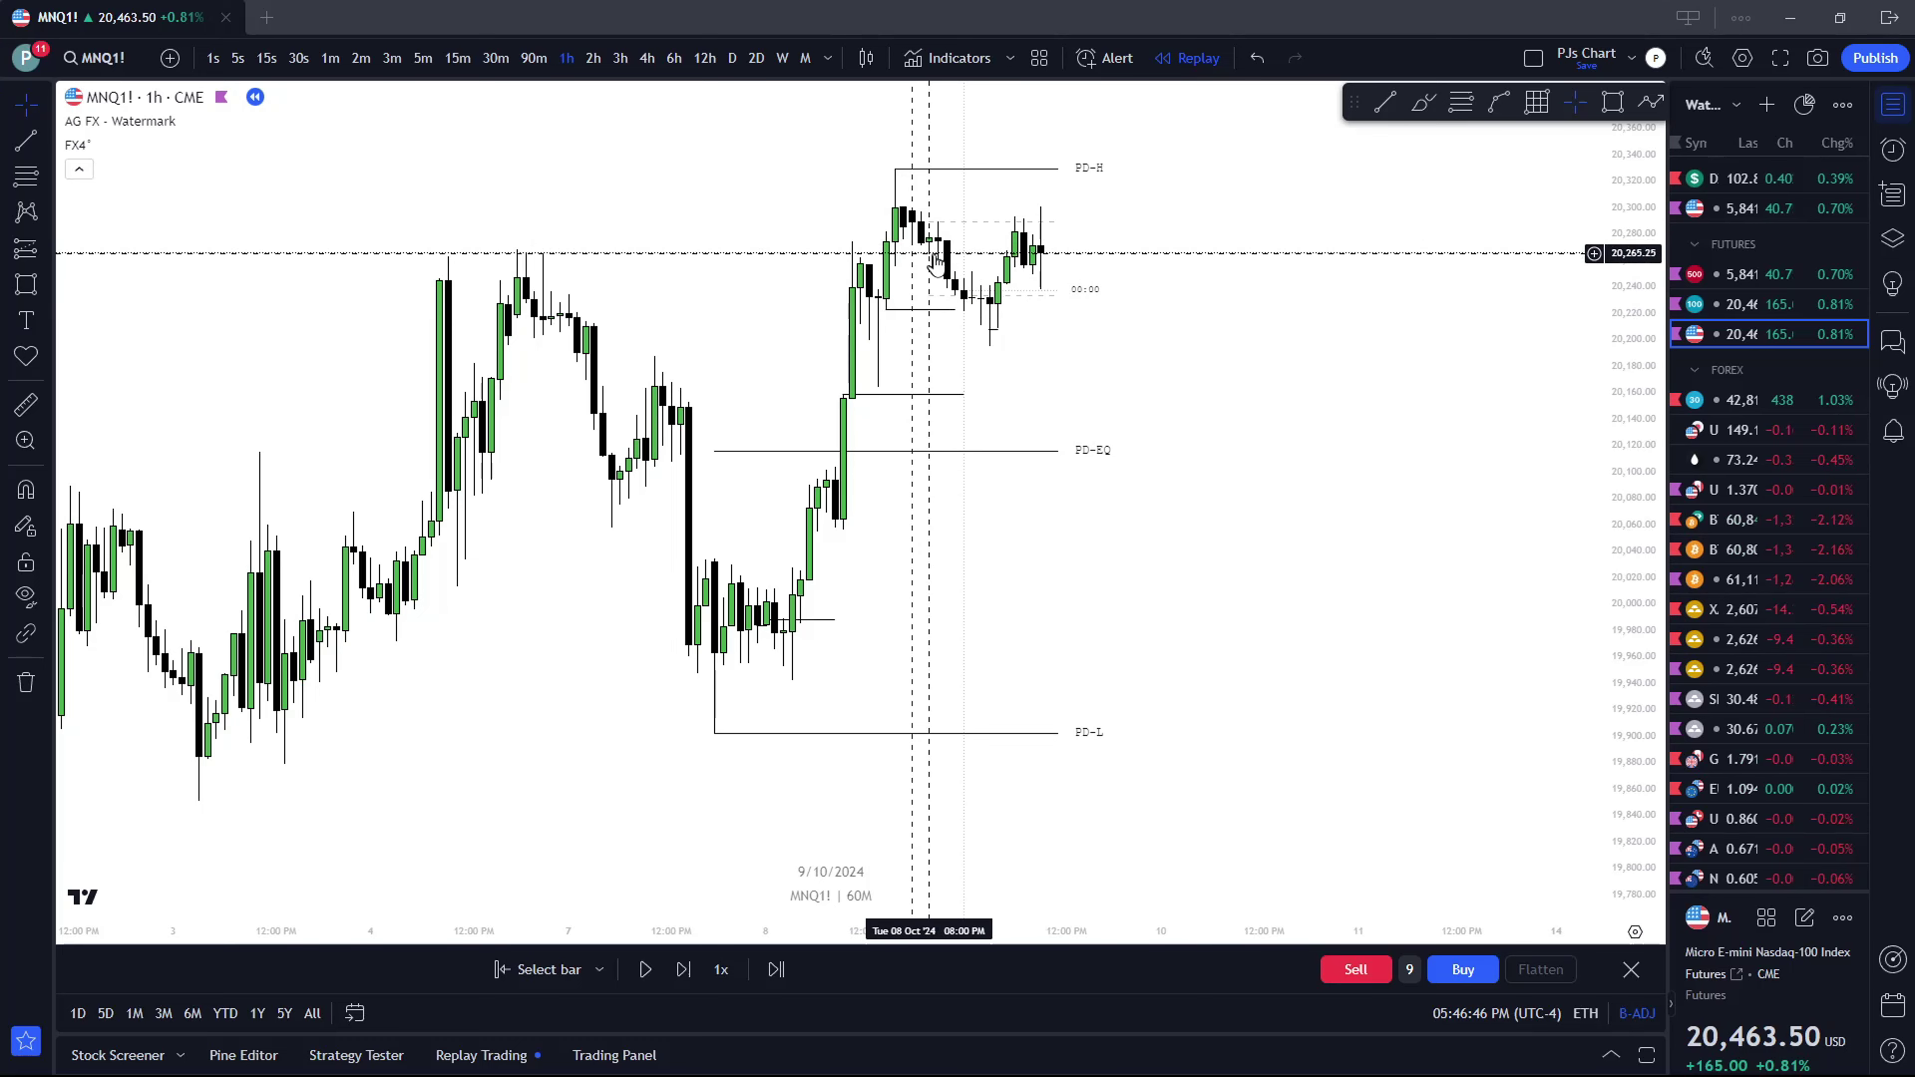
On the 15-minute timeframe, draw a horizontal trend line at 20,208.00 from 8 October 1:15 PM to about 9 October 6:00 AM
click(458, 58)
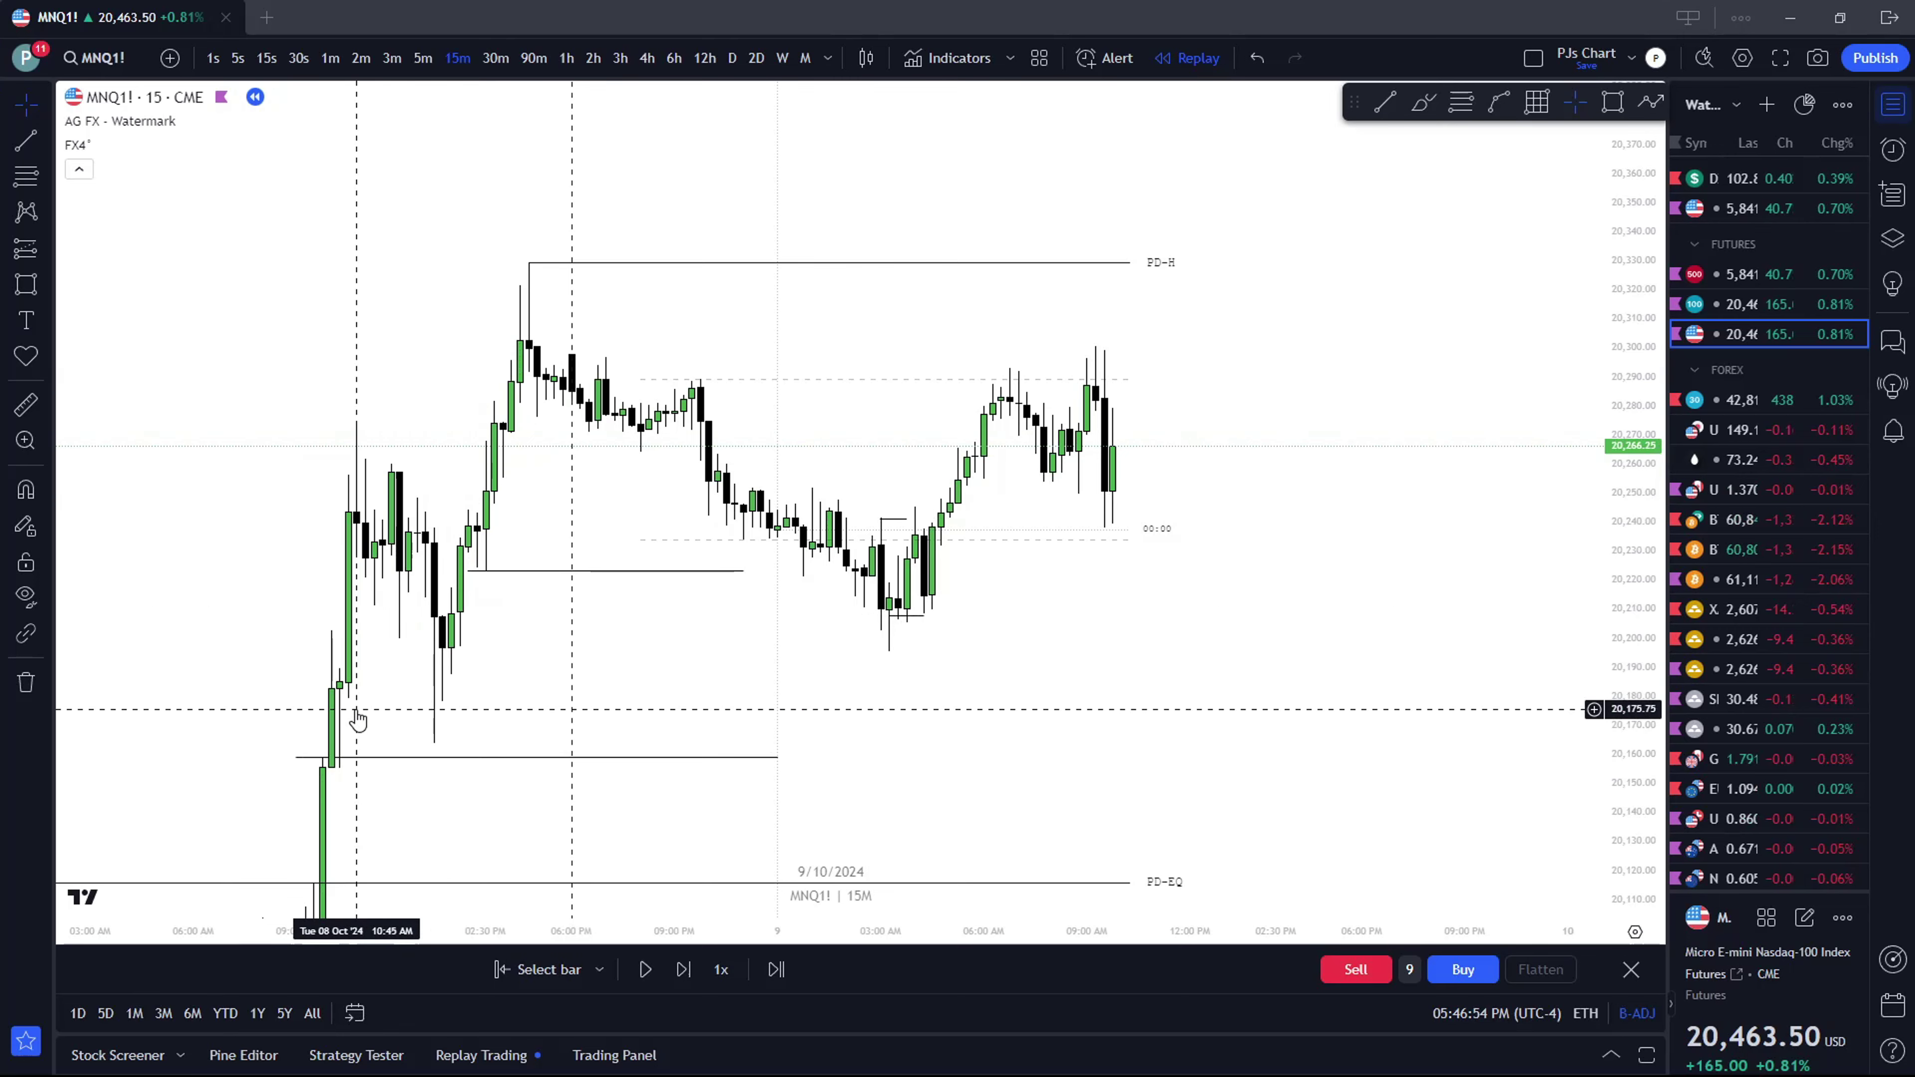
scroll(513, 641, up, 1)
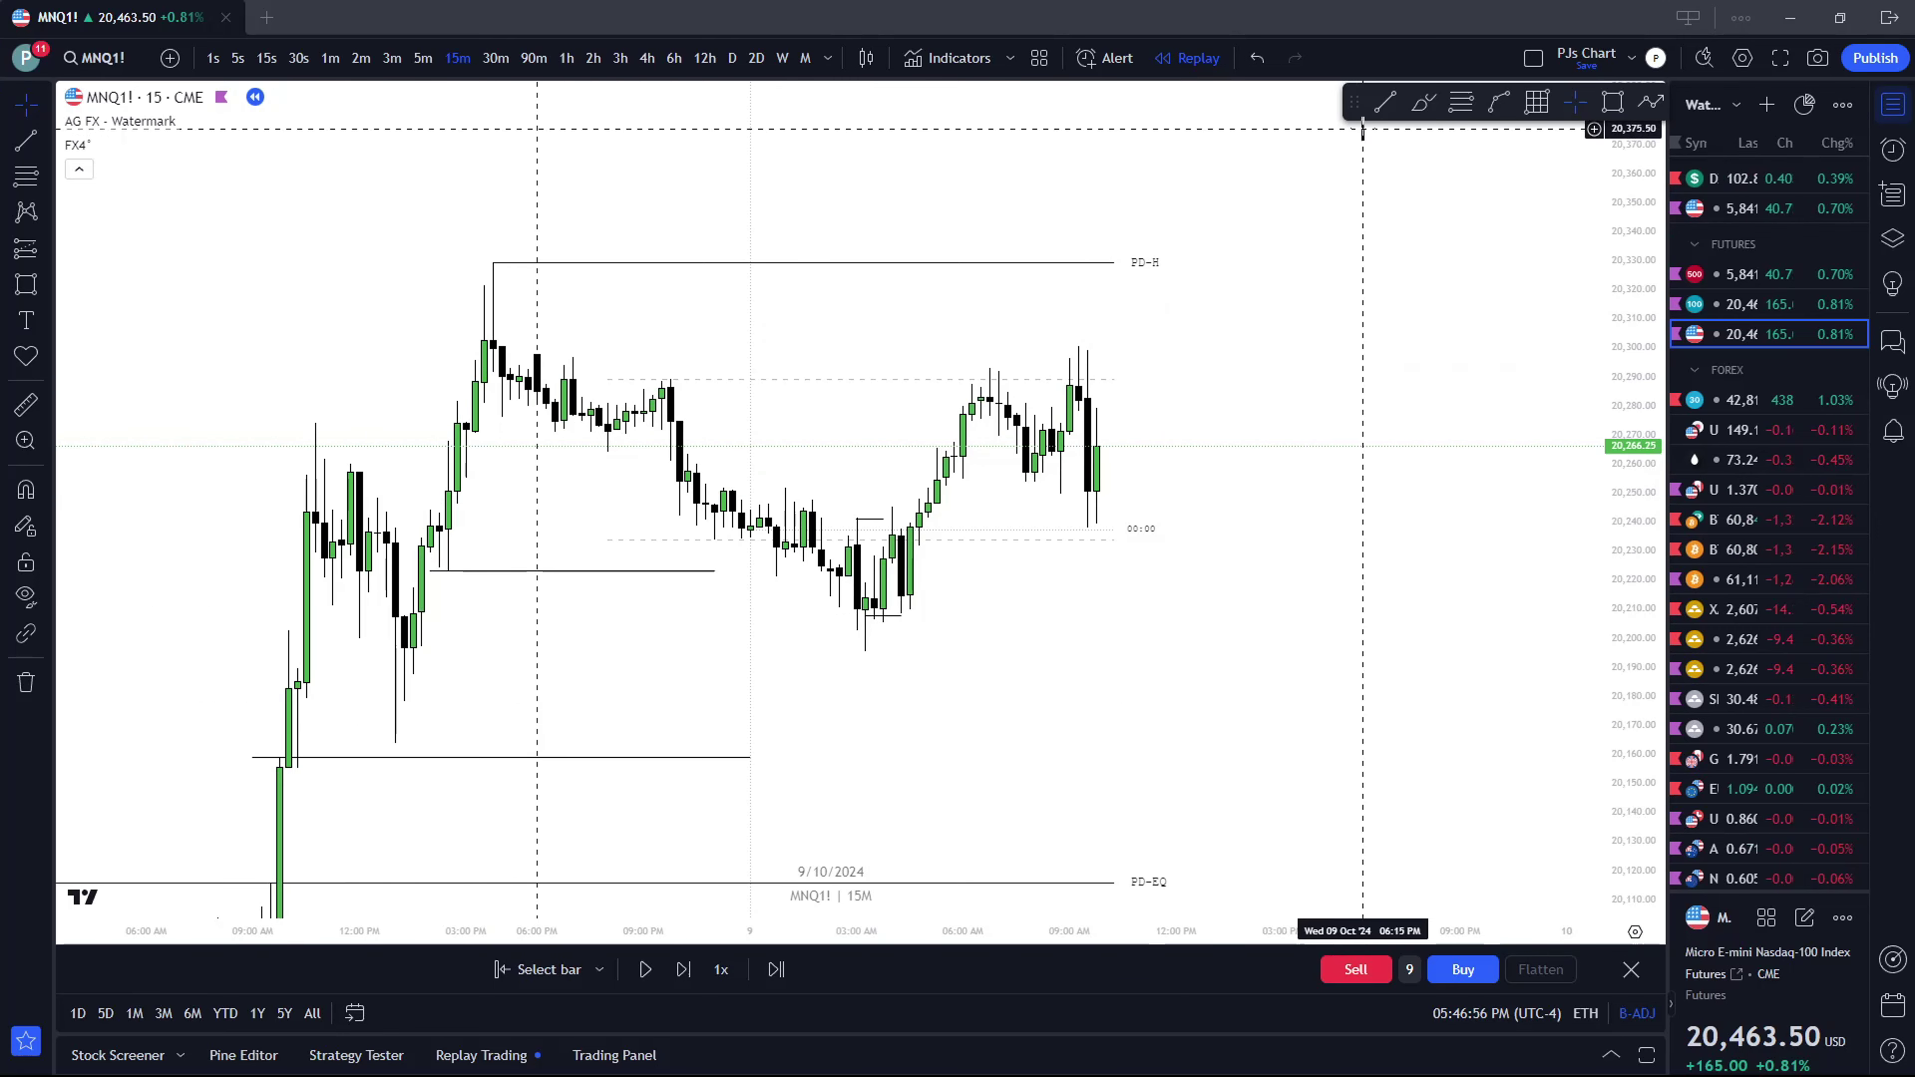
key(alt+t)
click(422, 615)
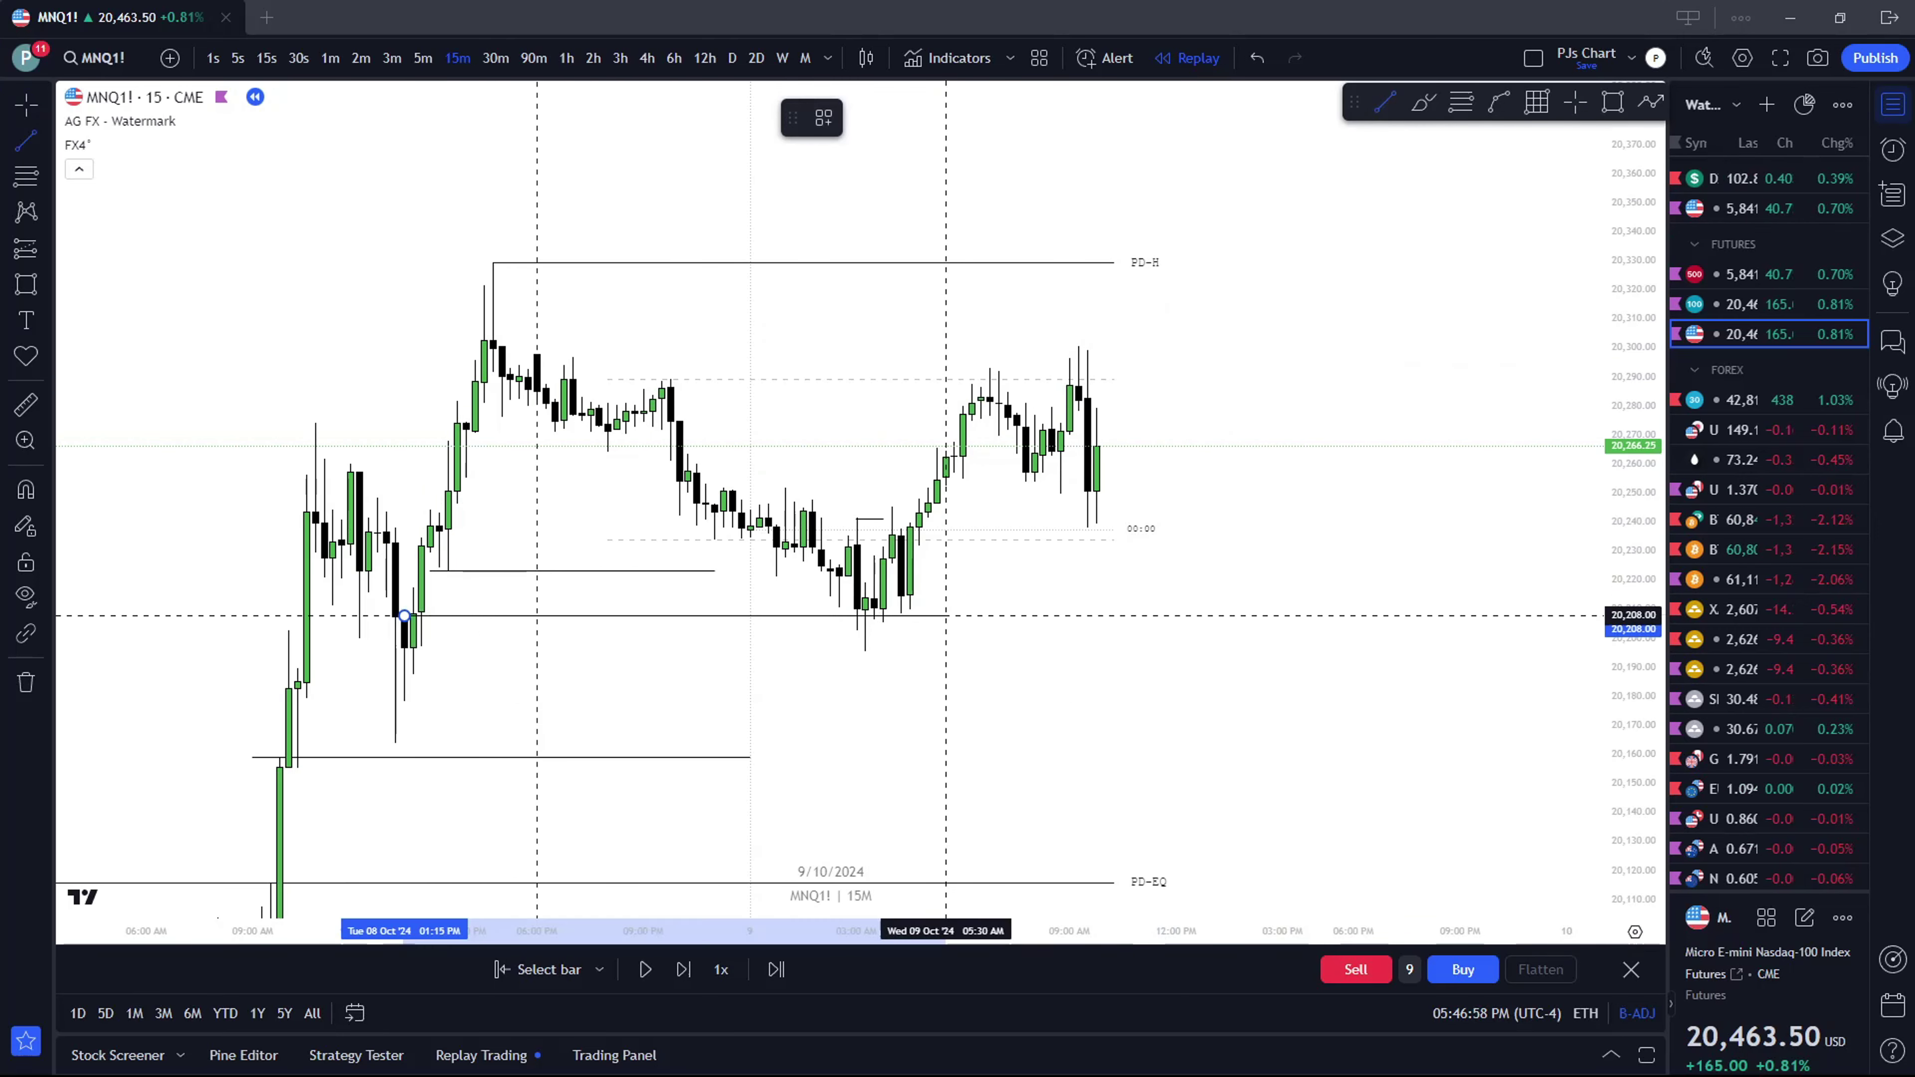
click(963, 615)
drag(928, 588, 1013, 522)
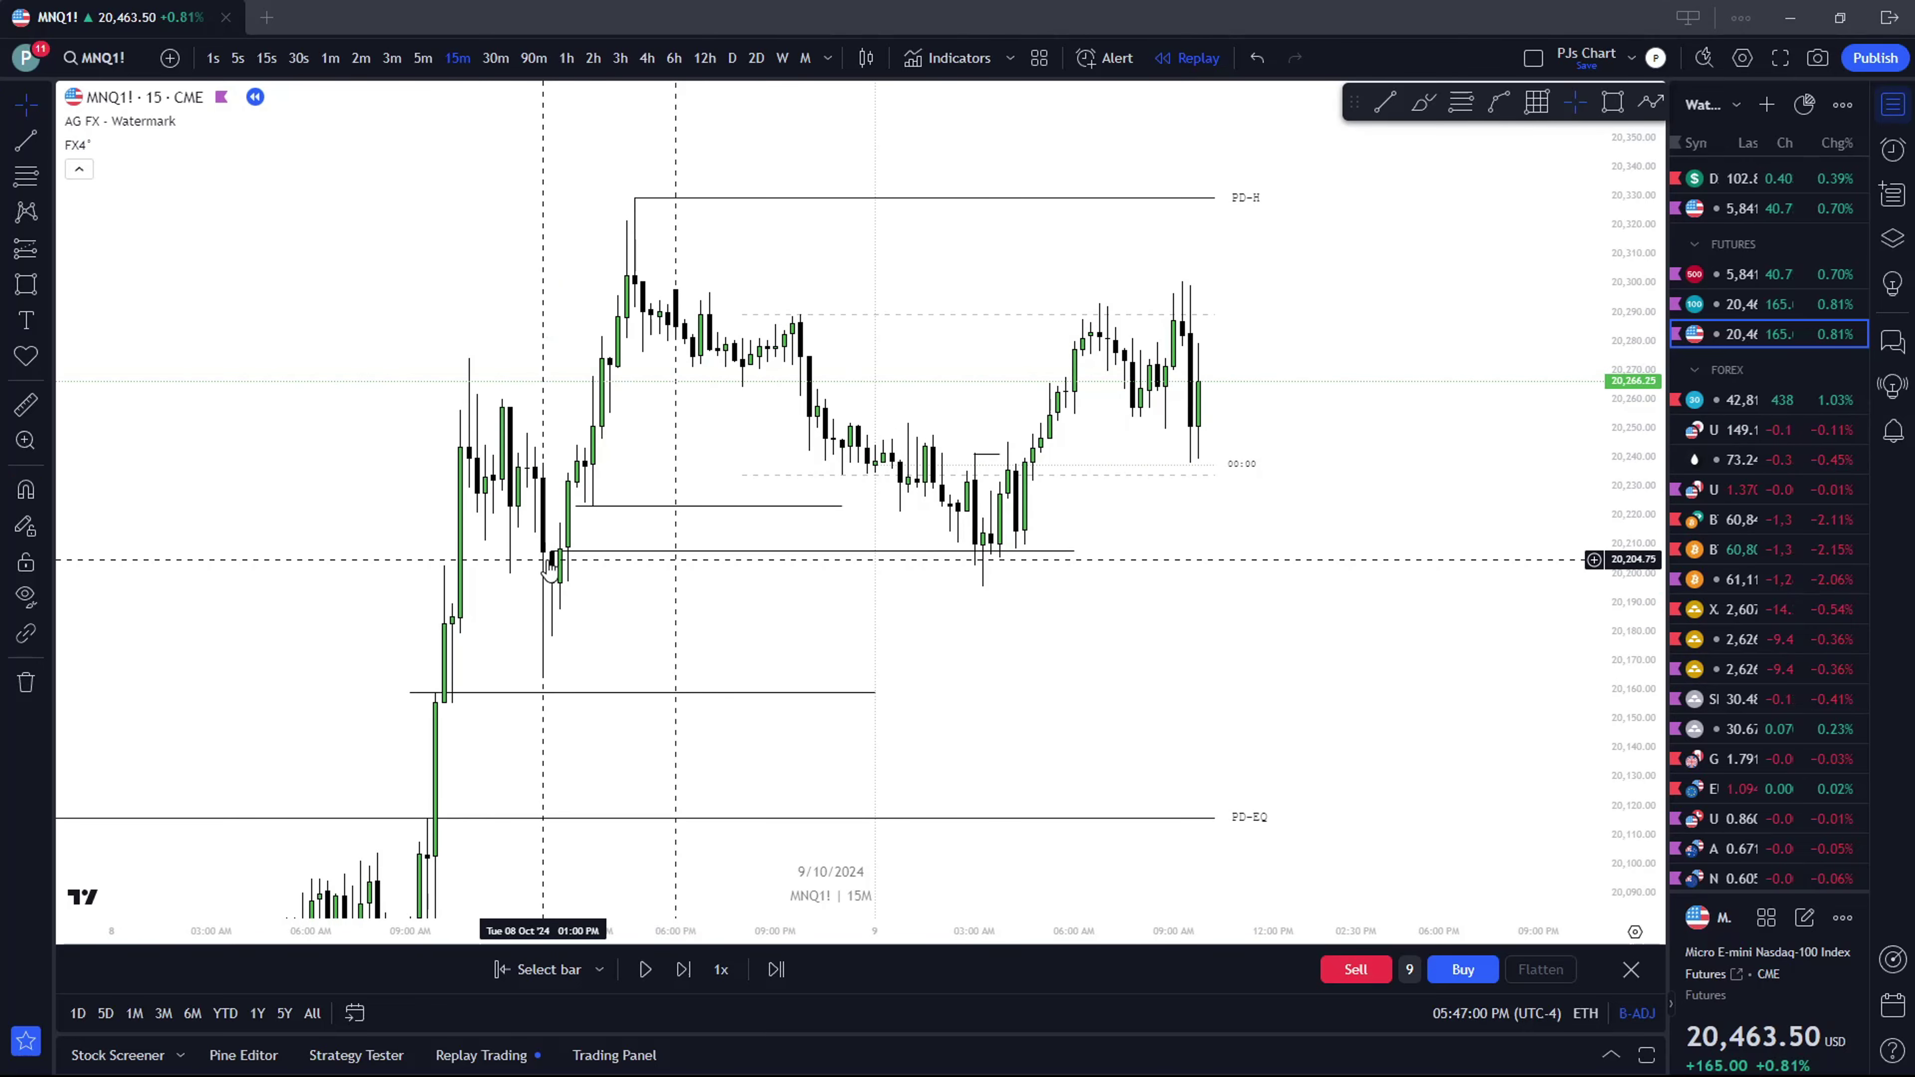
On the 30-minute timeframe, draw a Fibonacci retracement from the 8 October swing low at 20,164.00 up to PD-H
click(496, 58)
scroll(706, 362, up, 1)
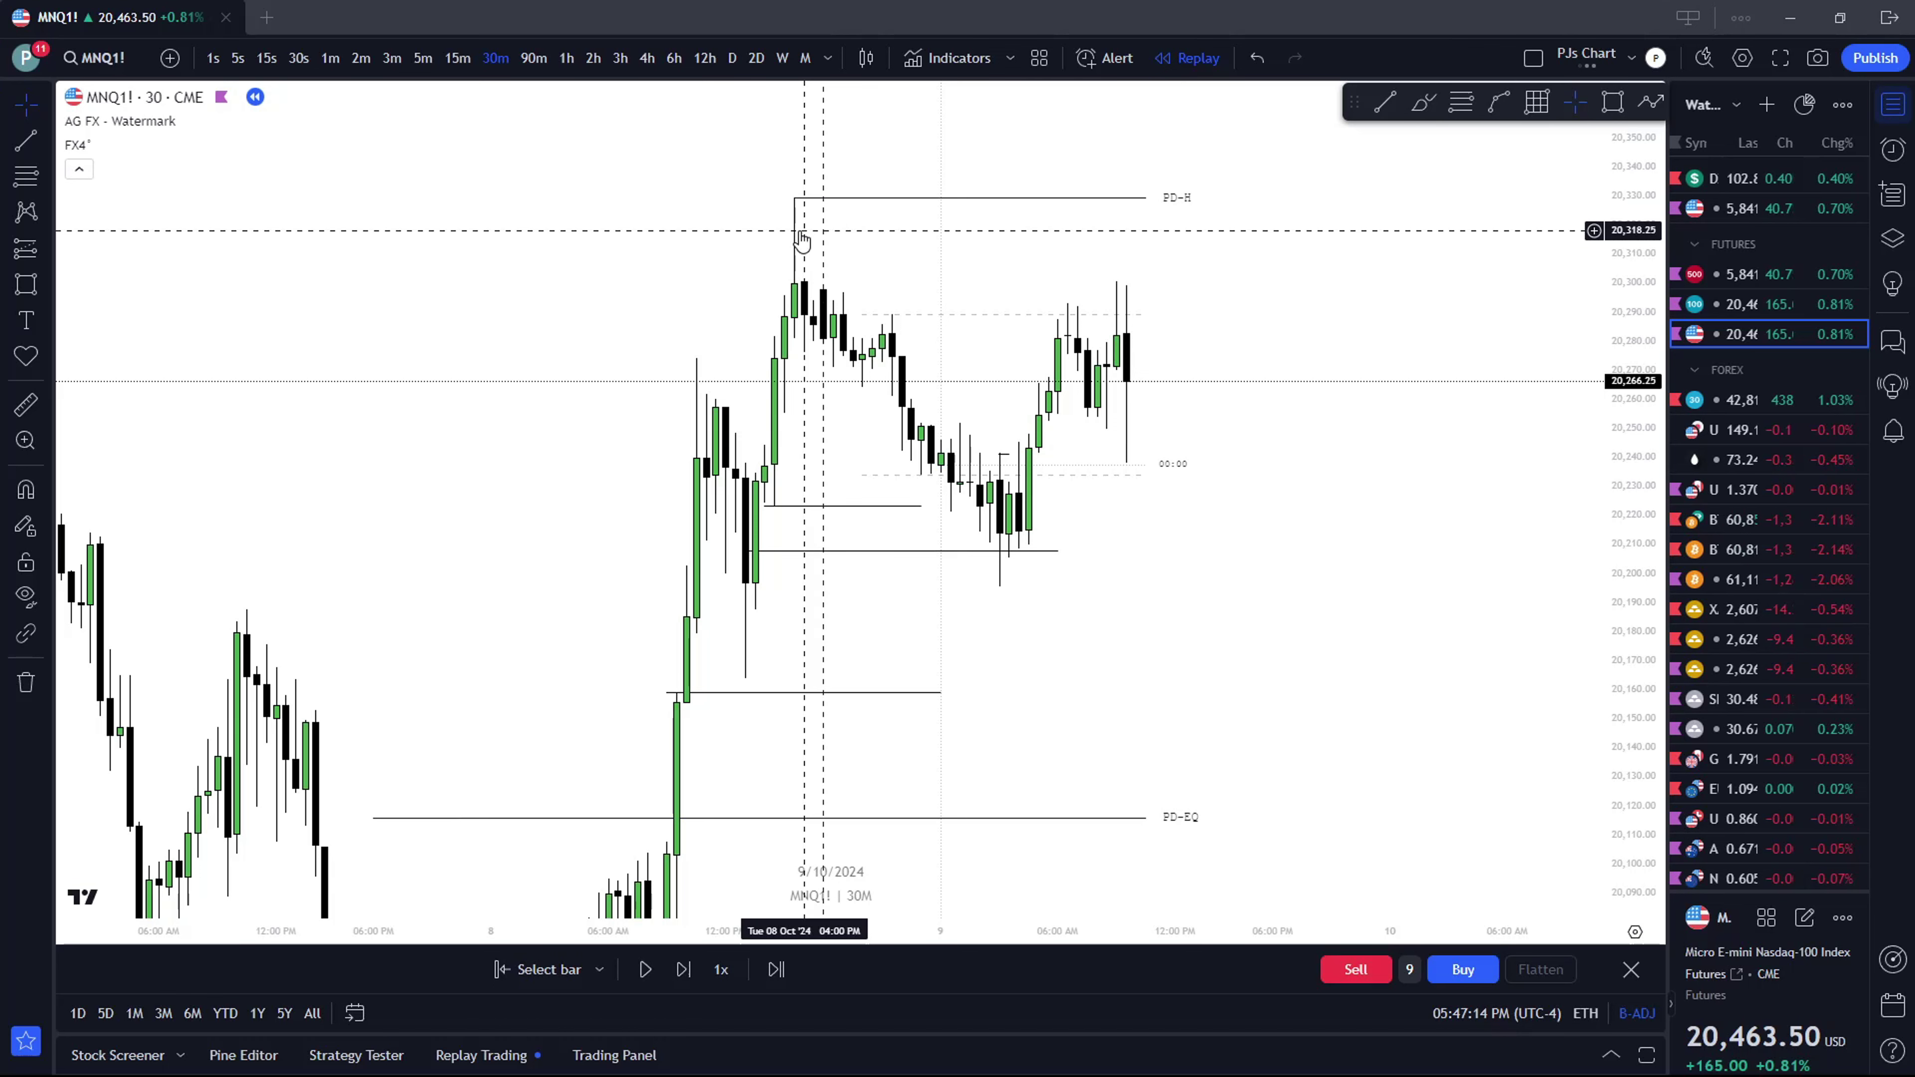
click(1460, 101)
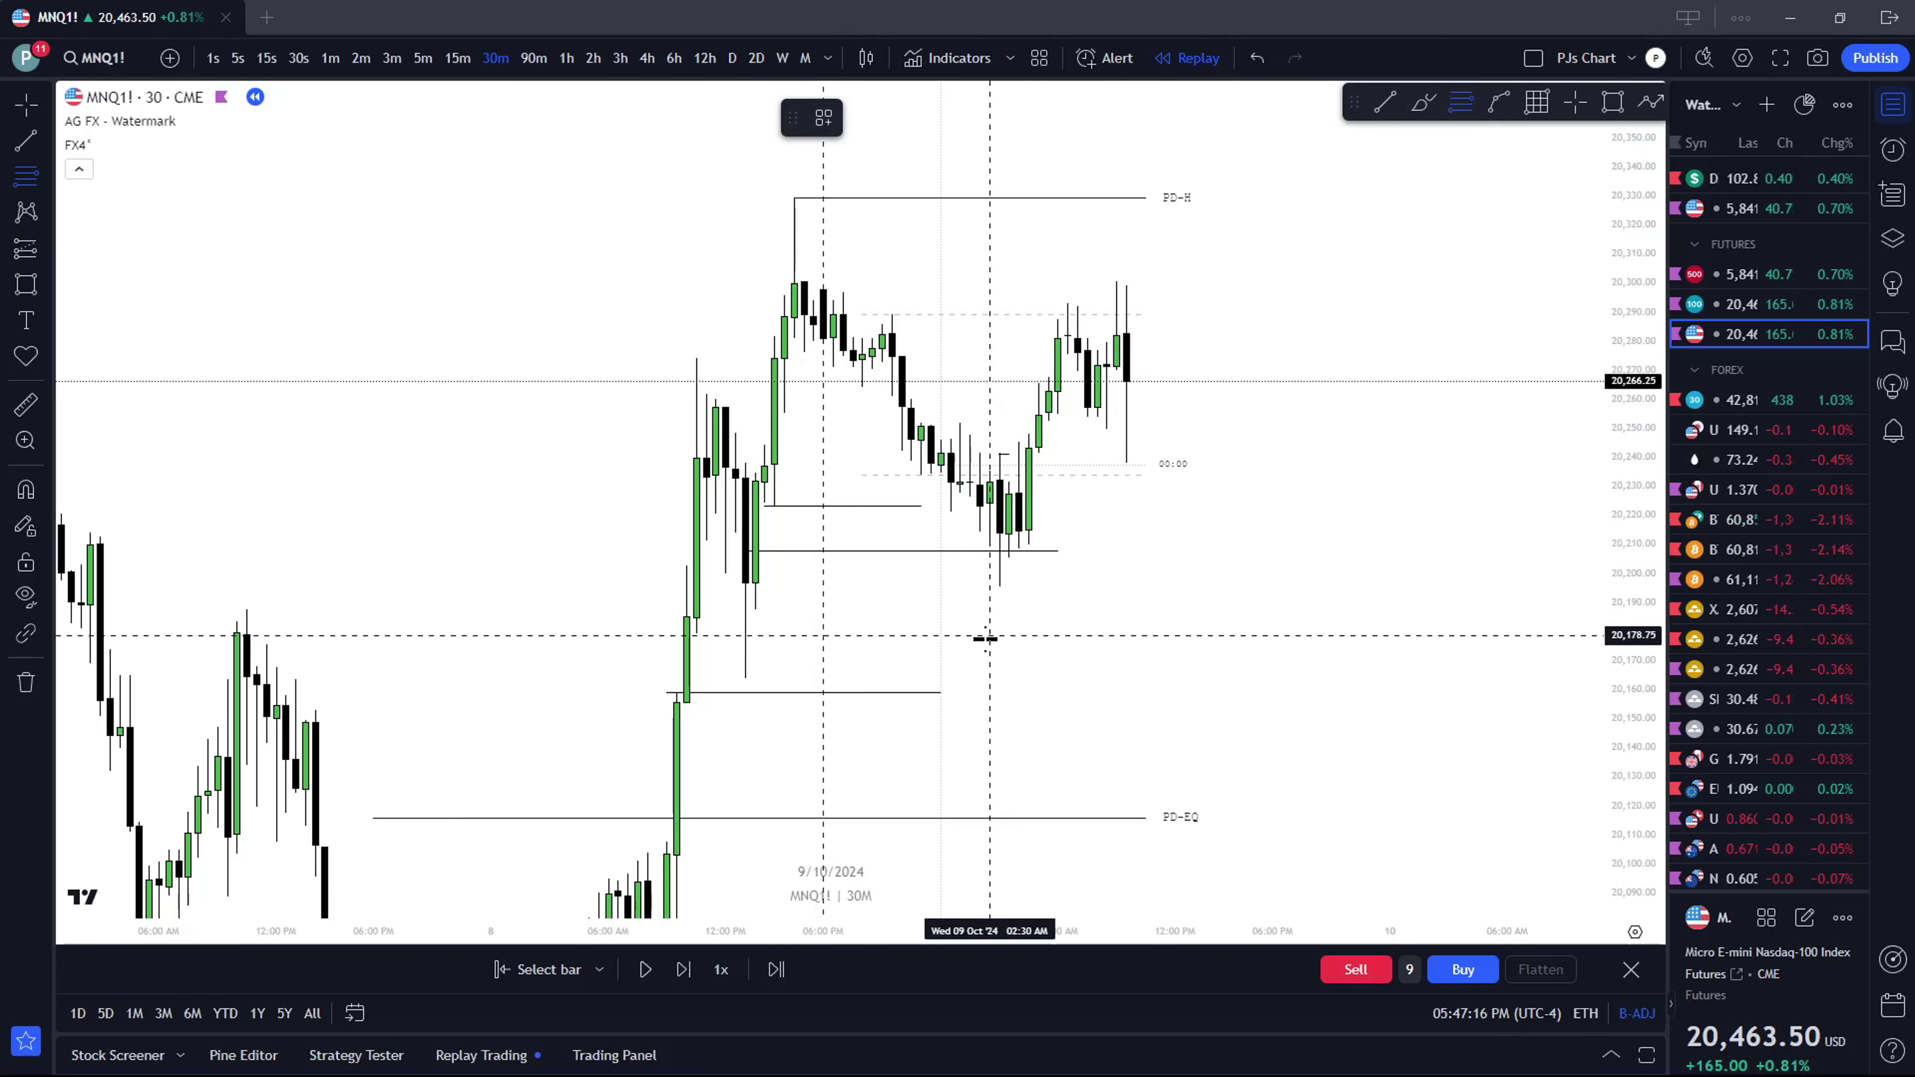
click(1097, 678)
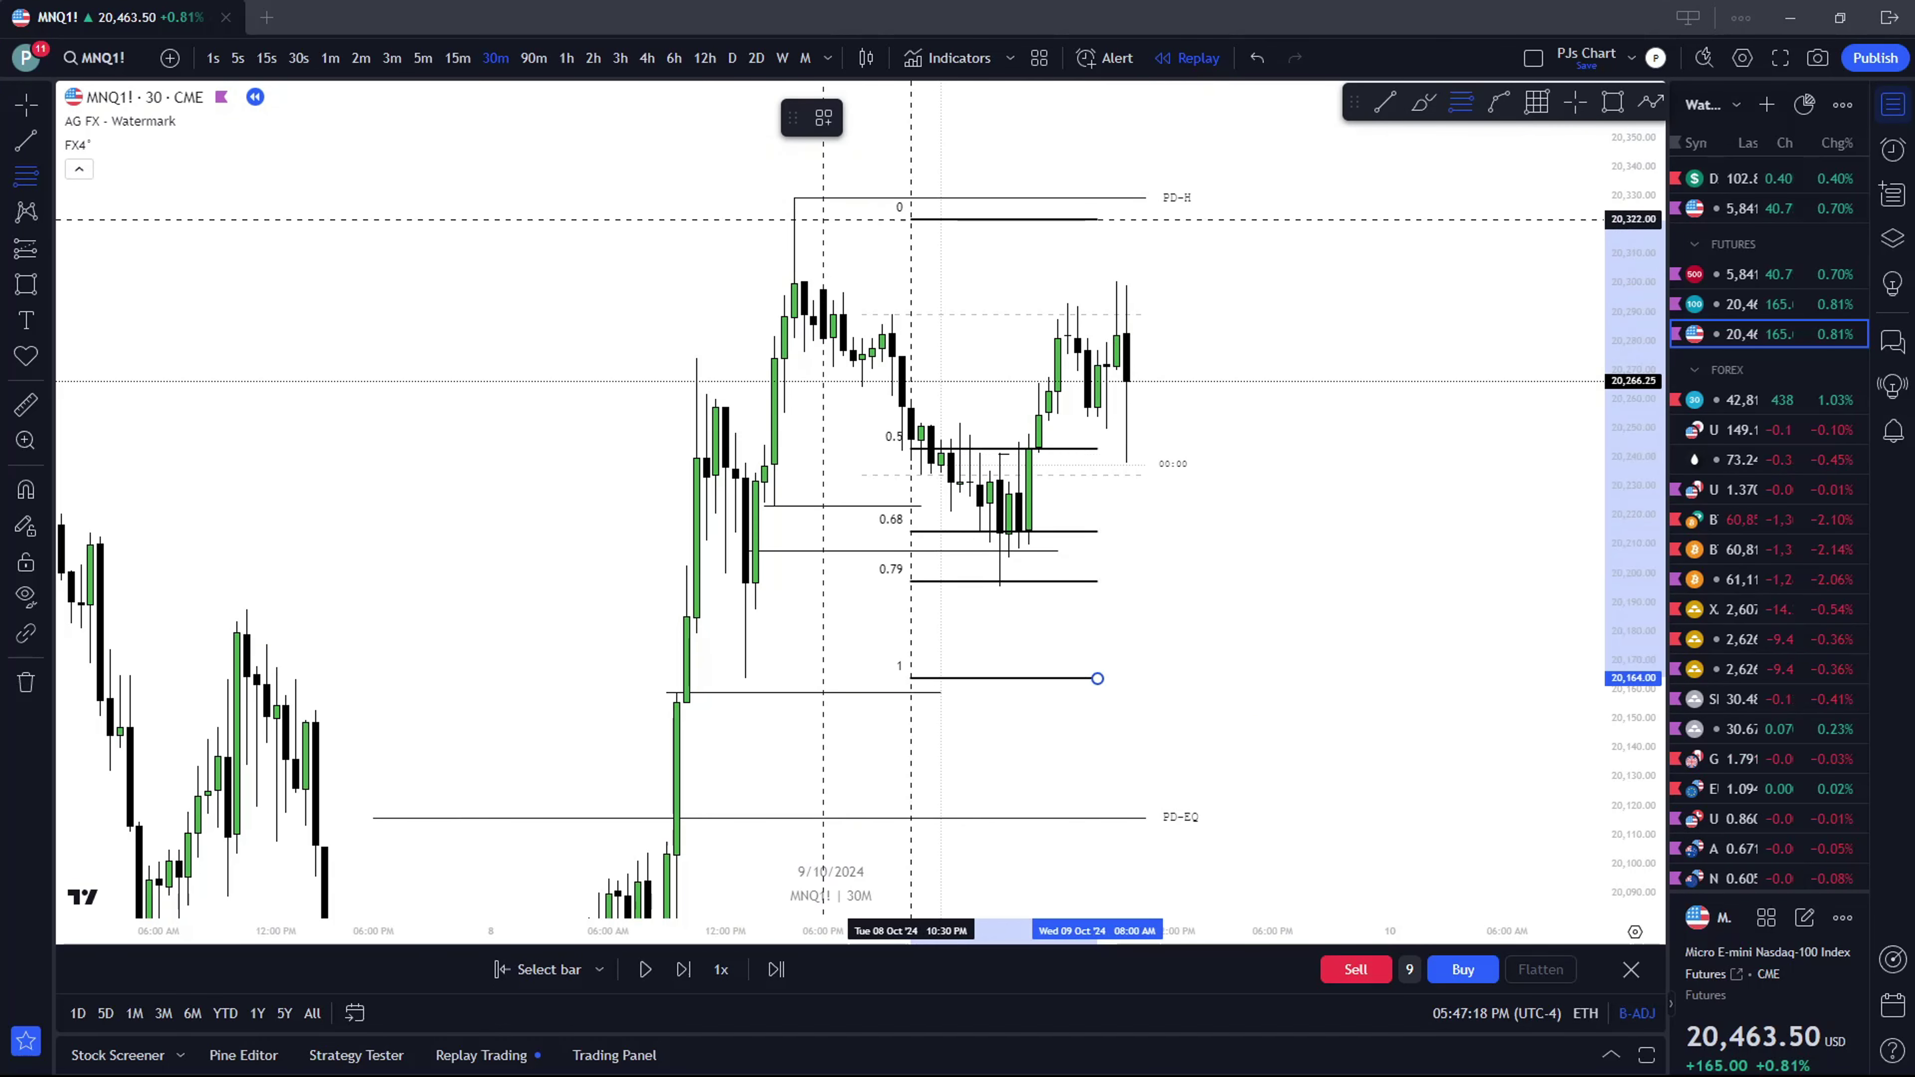
click(902, 198)
click(1004, 550)
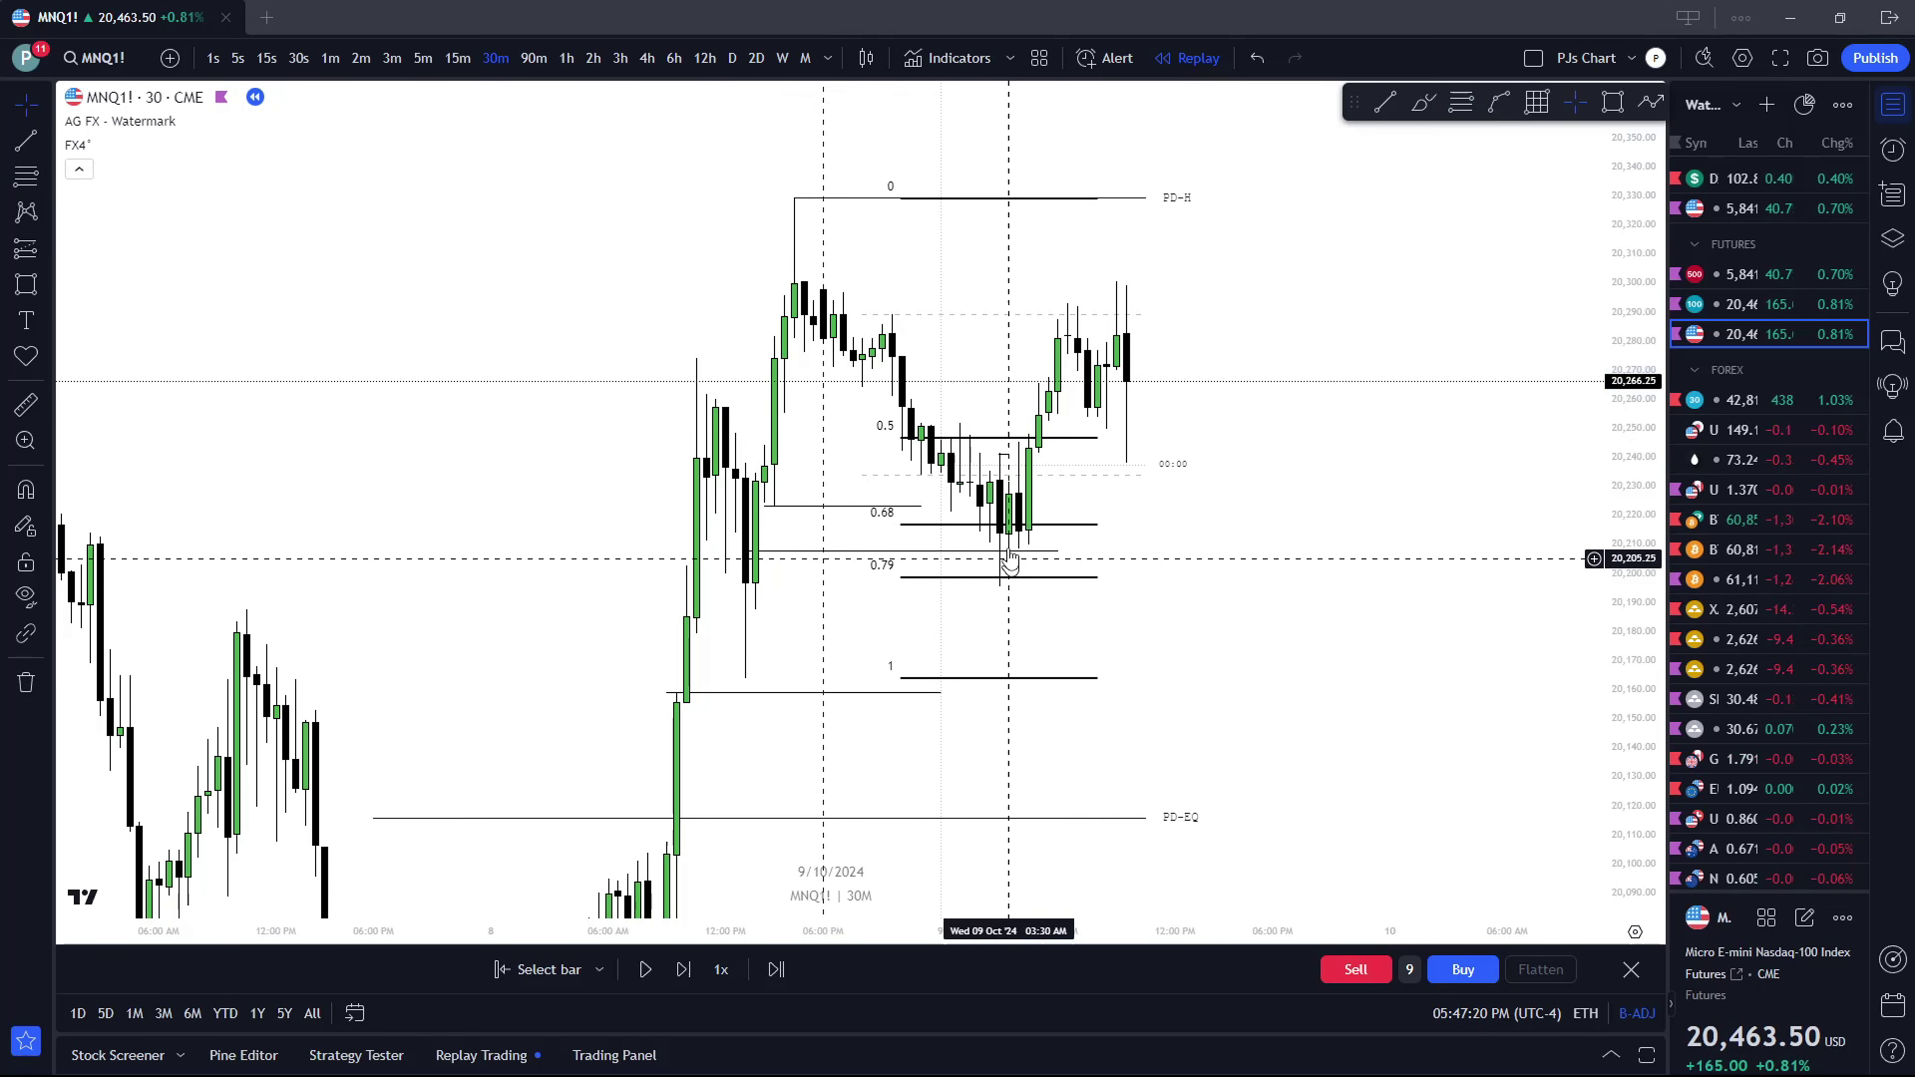
Compare price with the Fibonacci levels on the 4-hour, 1-hour, 30-minute, 15-minute and 5-minute timeframes
click(646, 58)
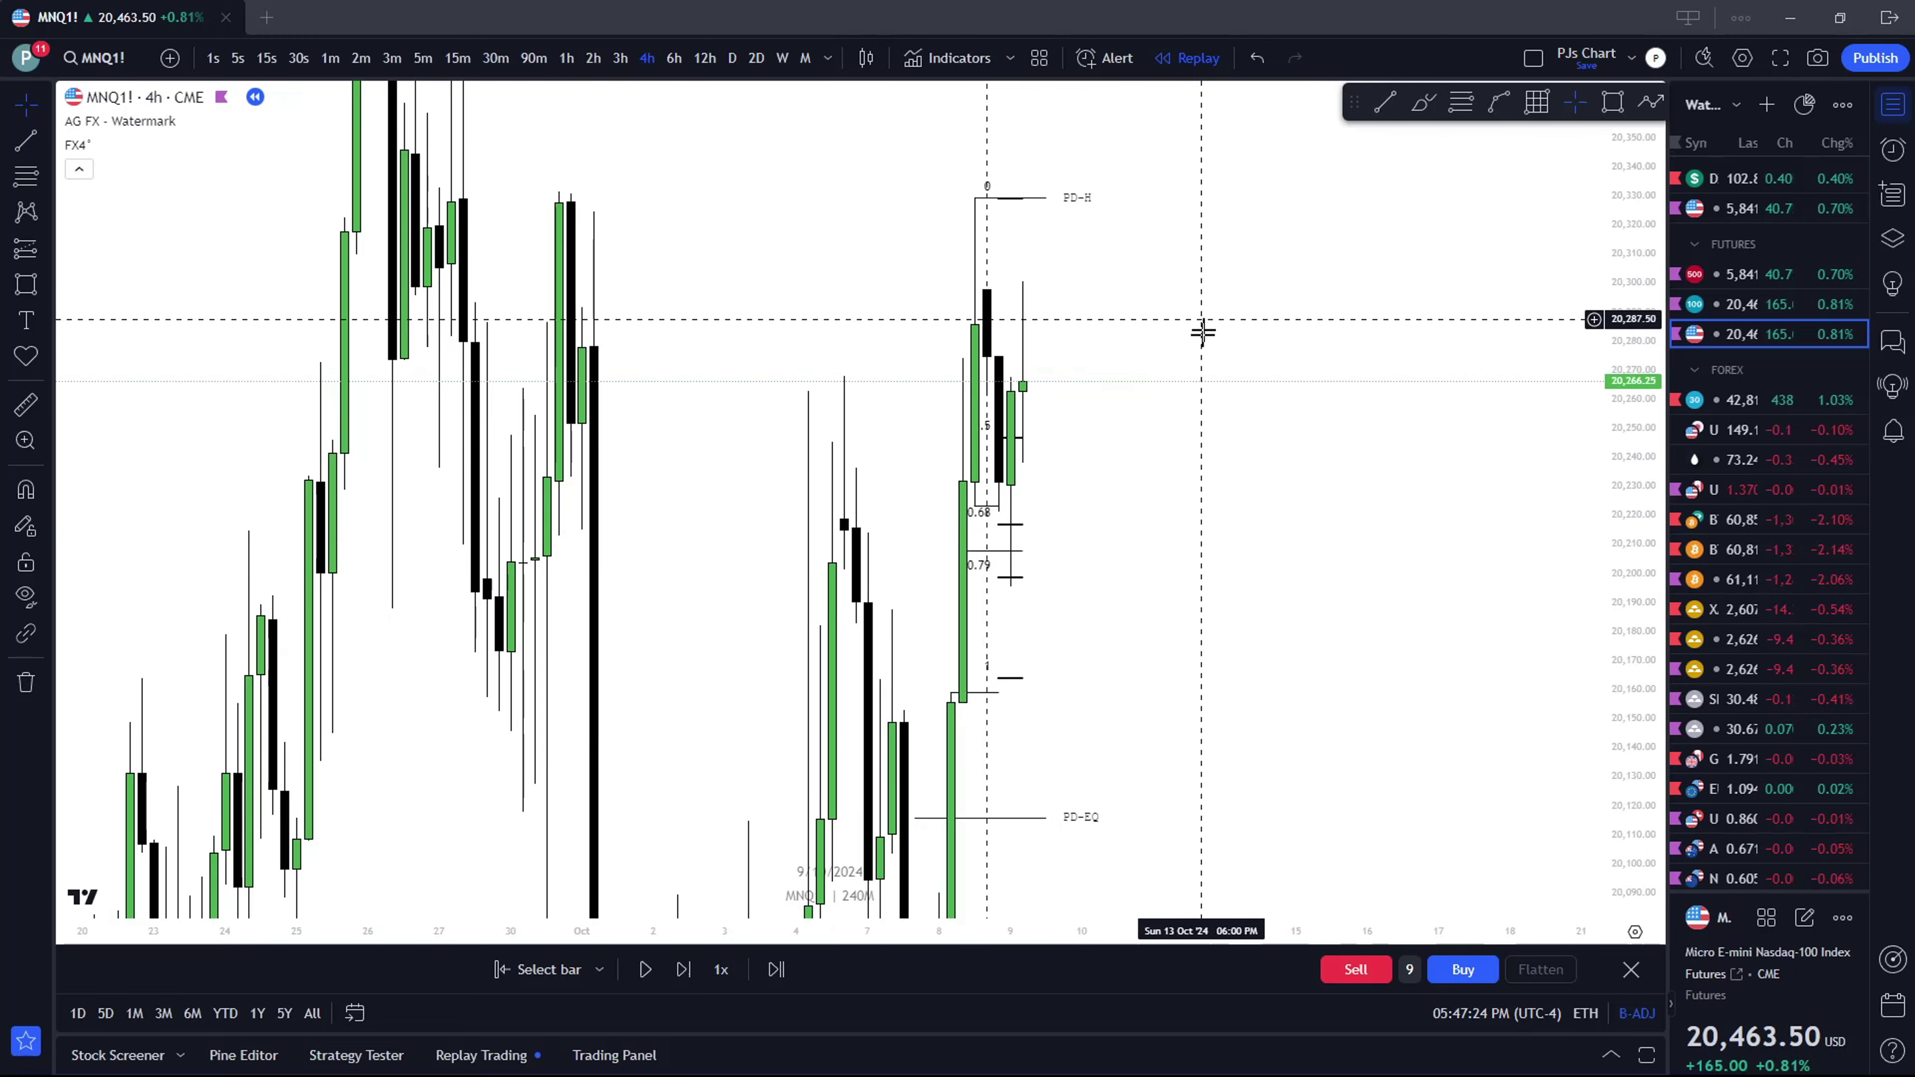
click(567, 59)
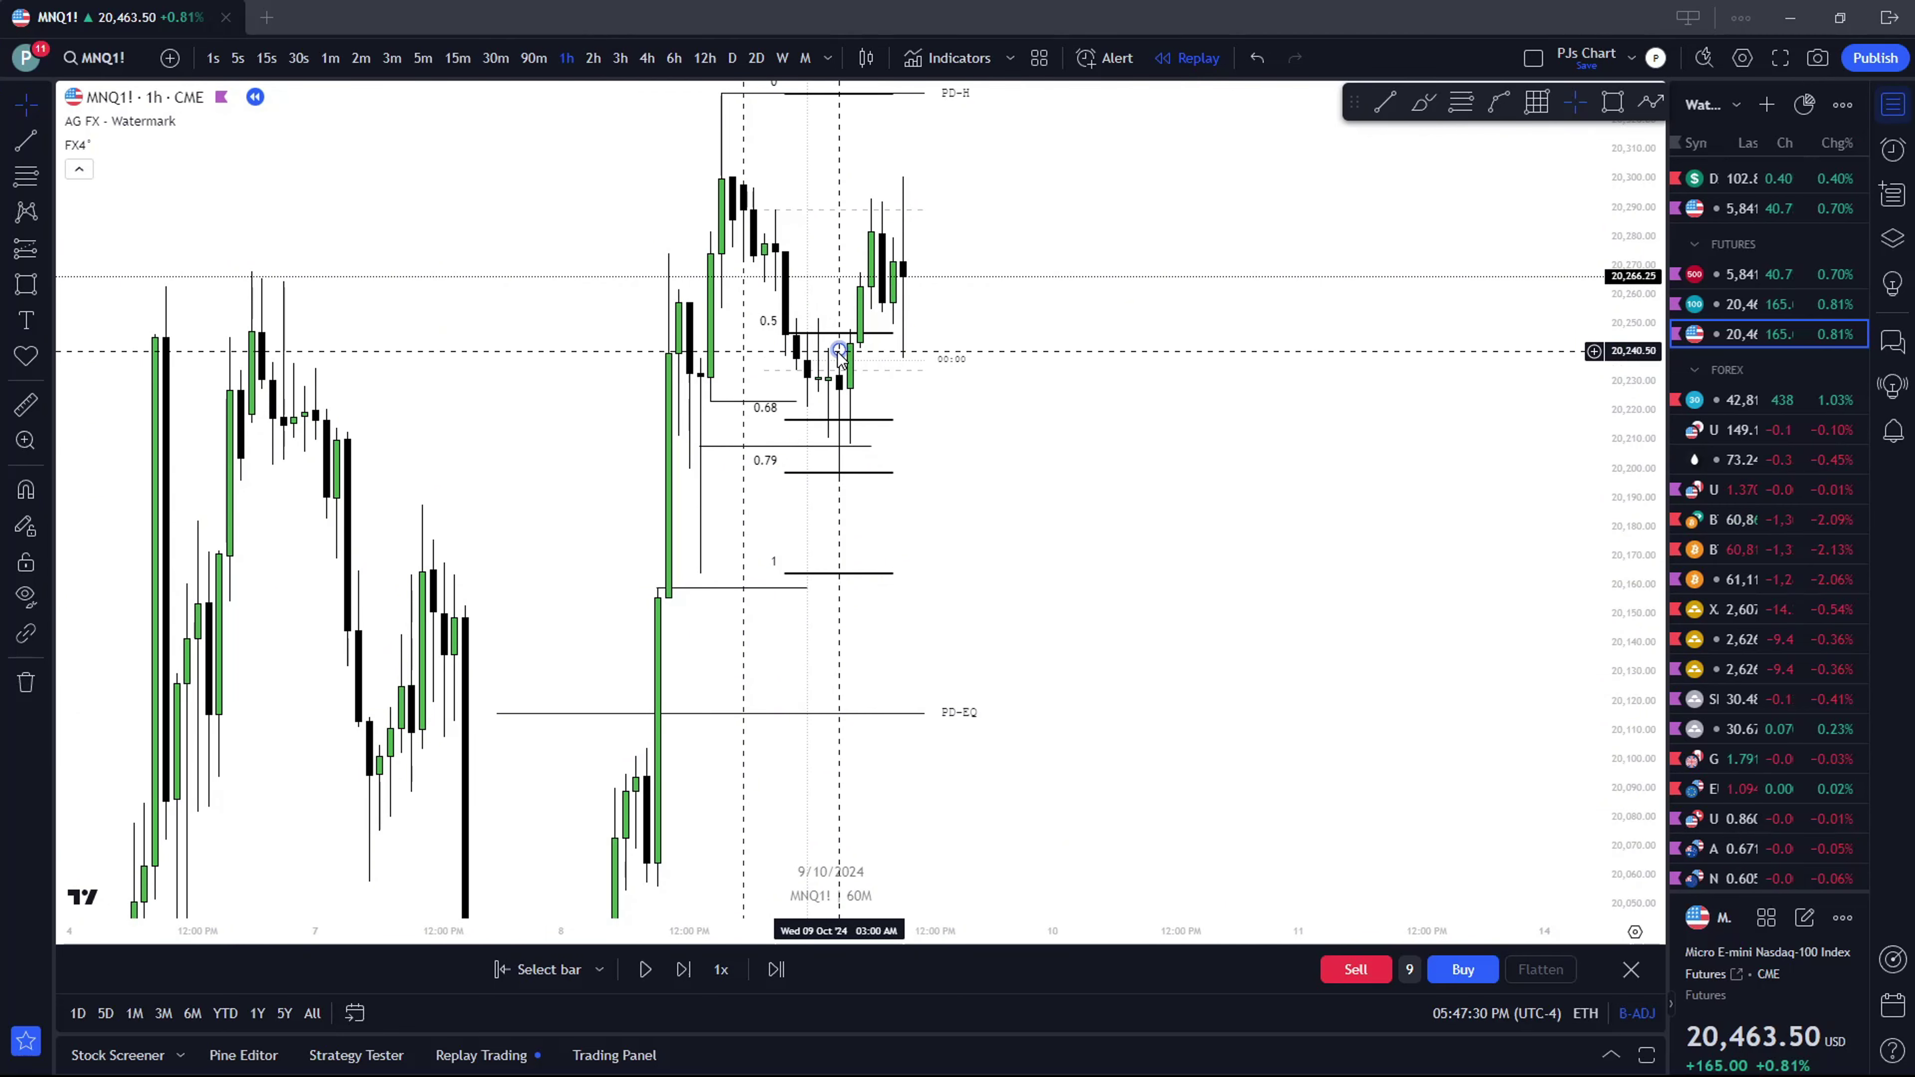
click(495, 58)
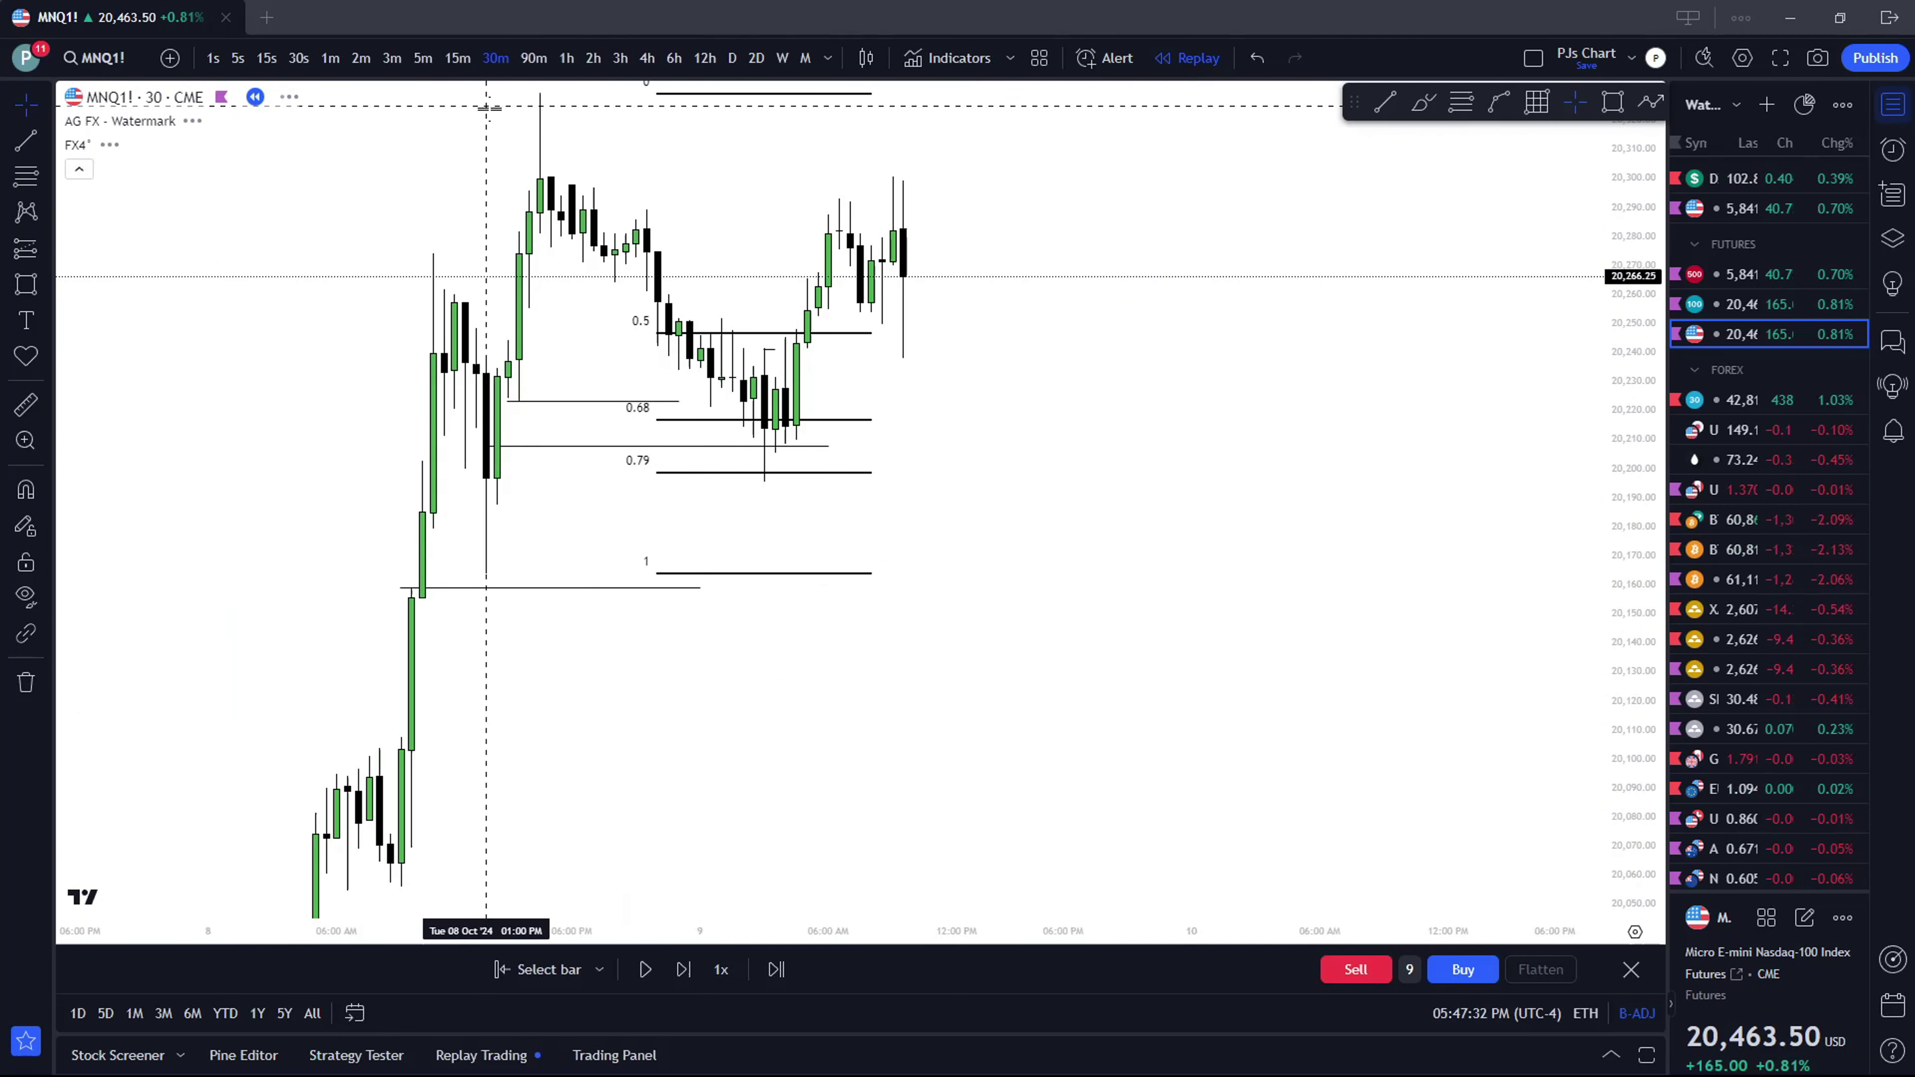
click(457, 58)
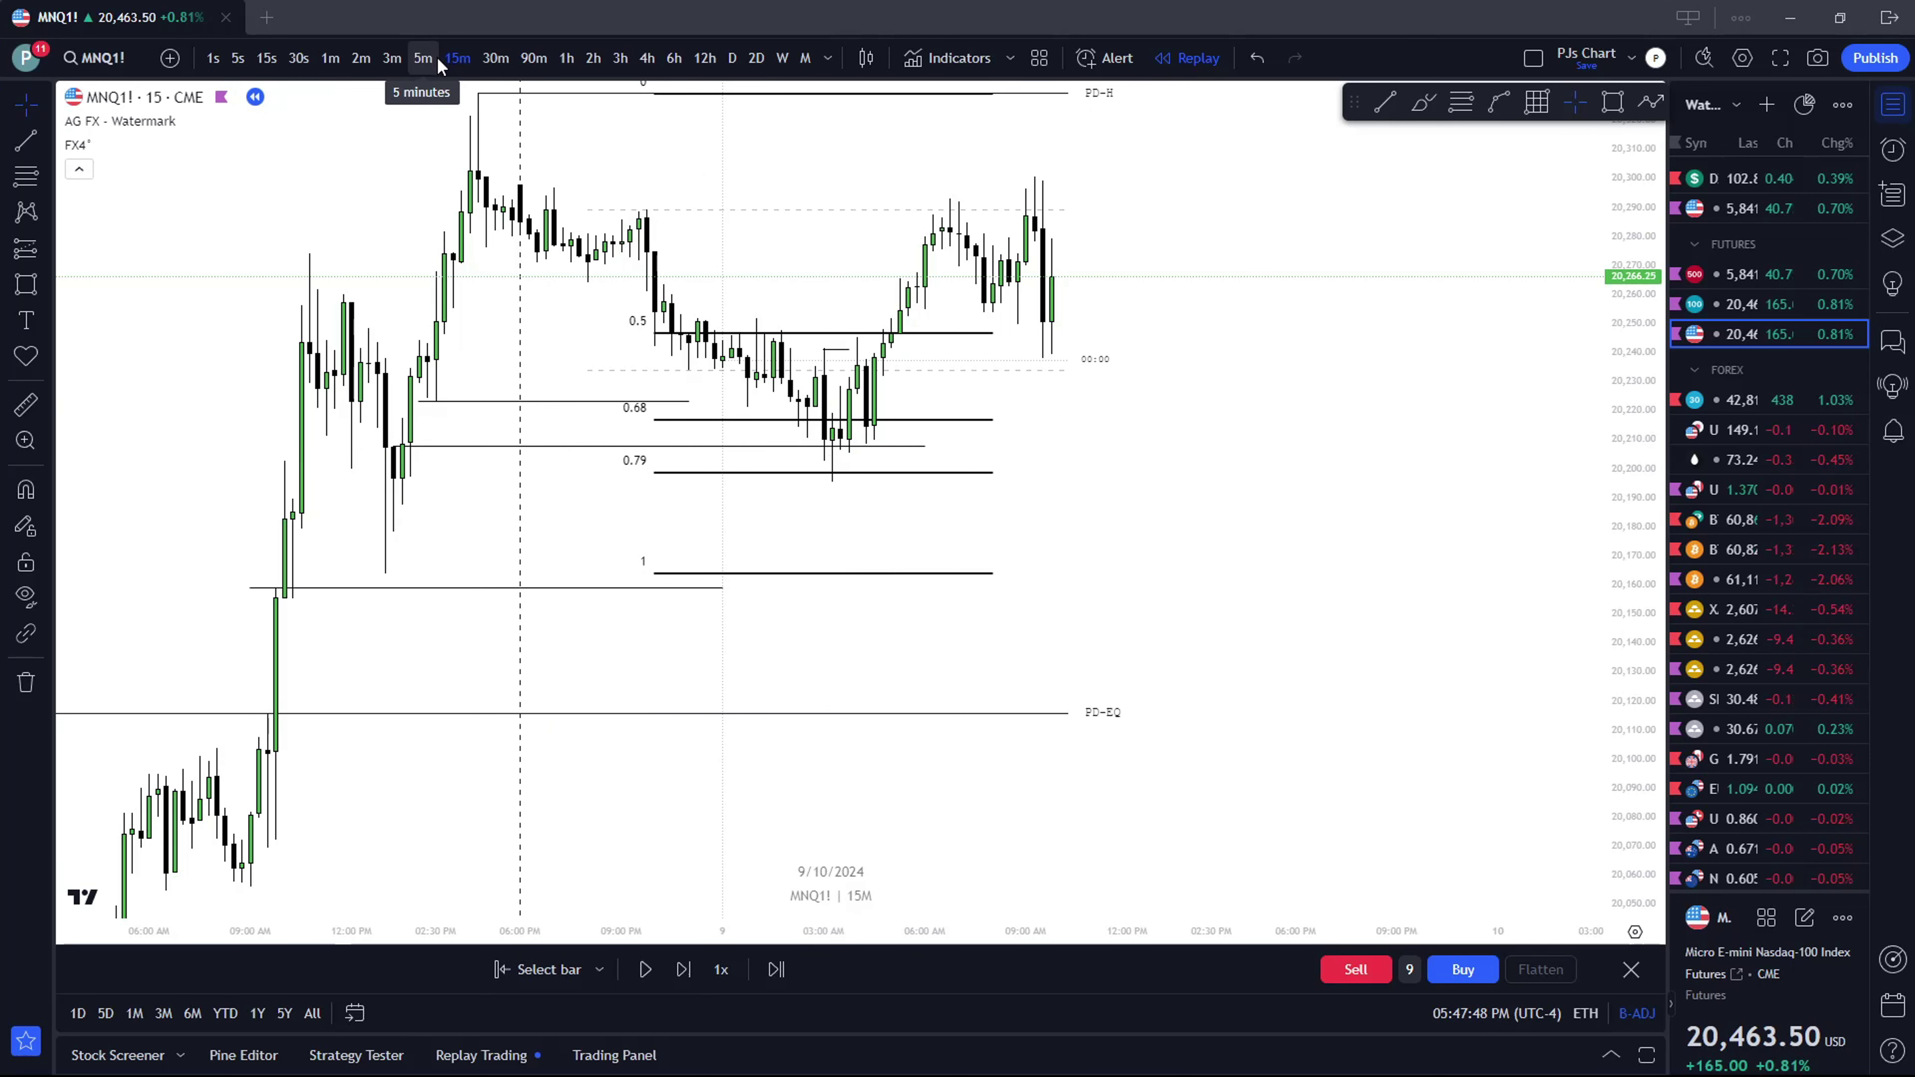
click(423, 58)
drag(1616, 825, 1639, 607)
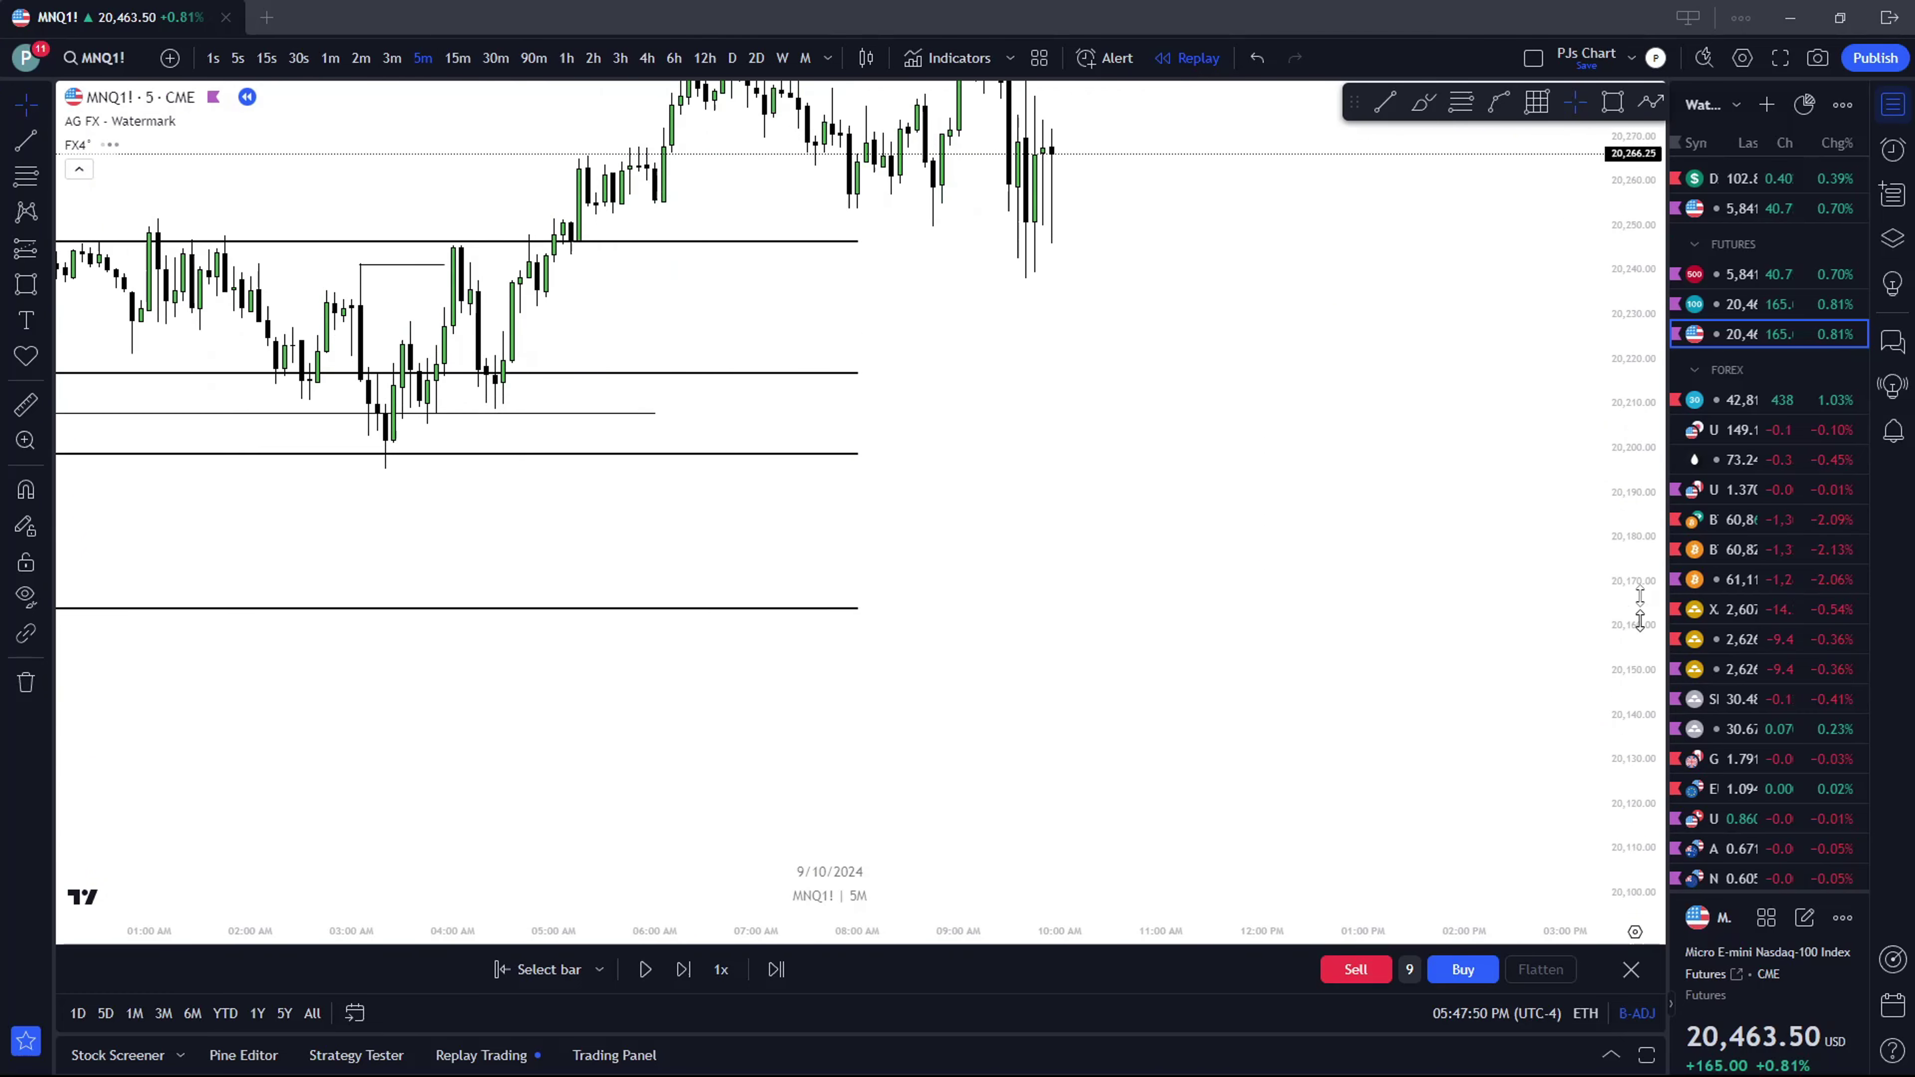
key(alt+r)
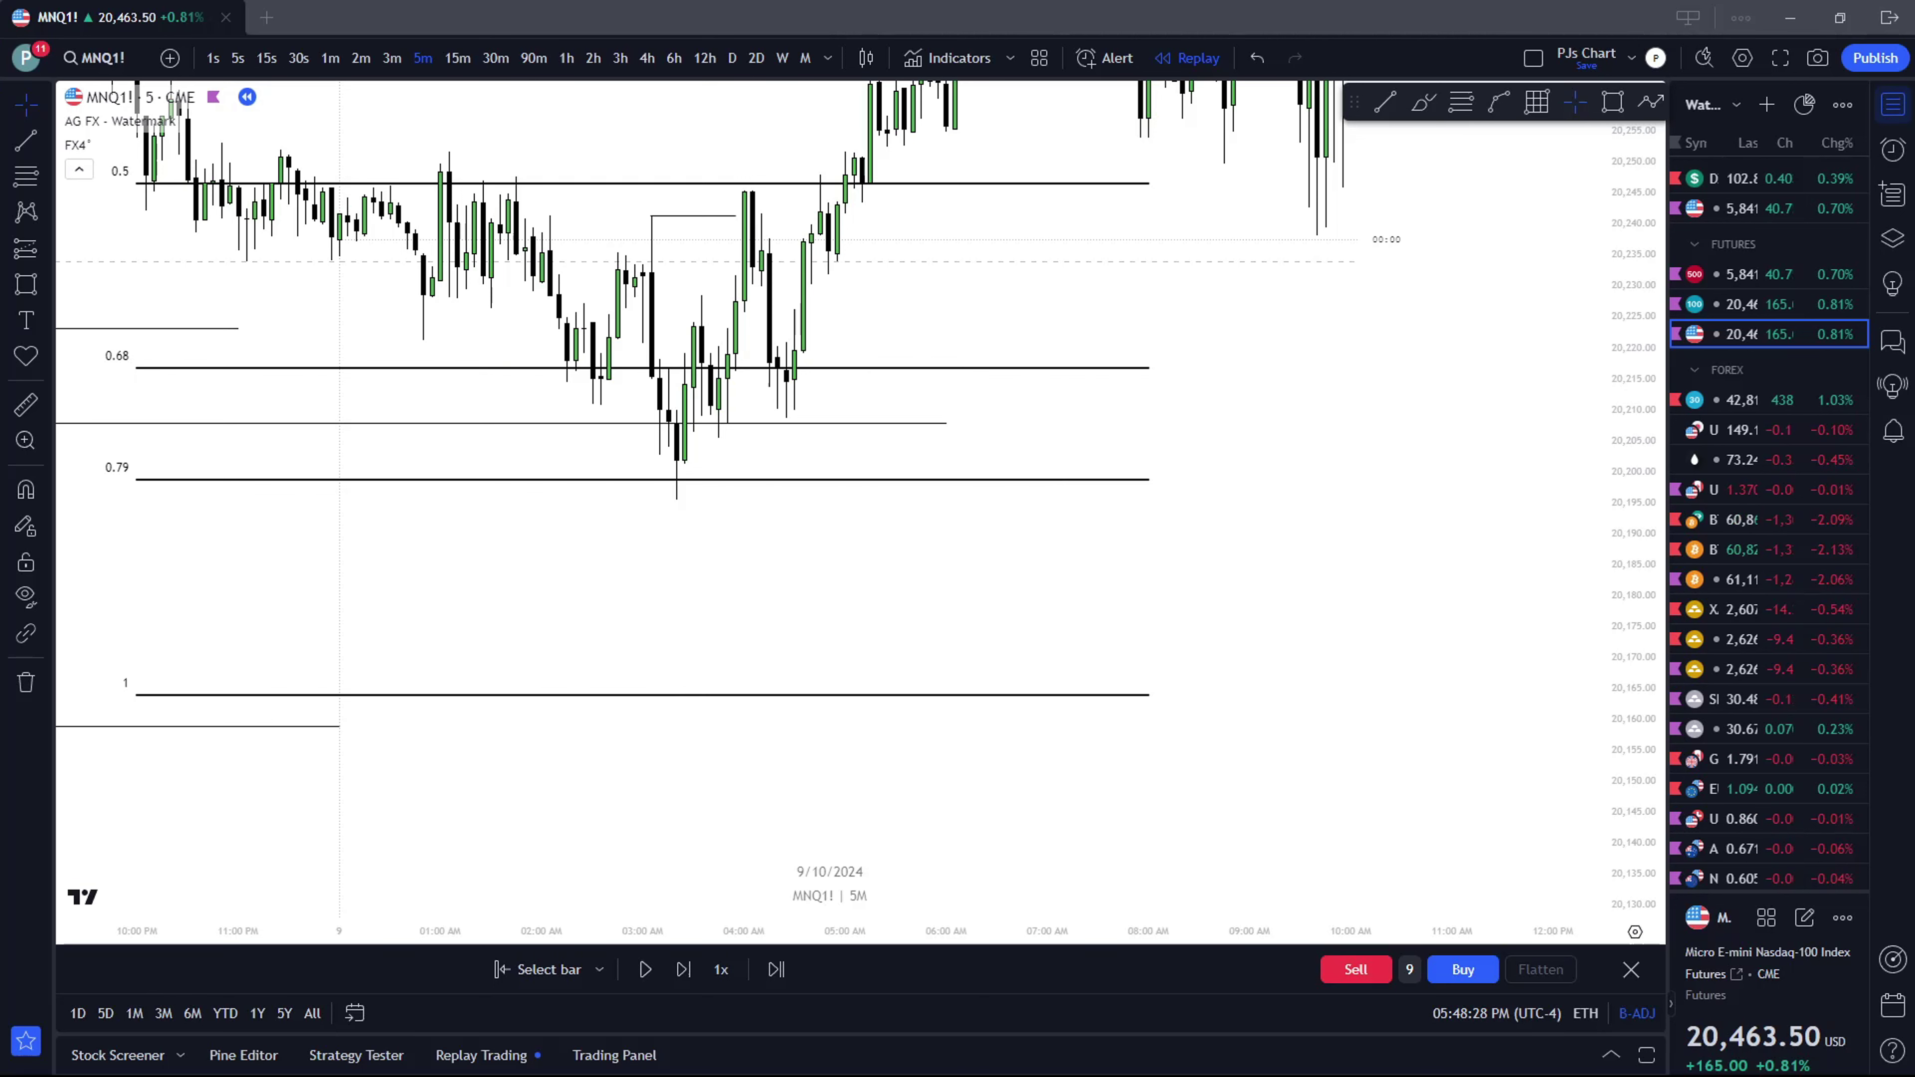
Delete the Fibonacci retracement starting at 20,164.00 from the 5-minute chart
scroll(1309, 368, down, 4)
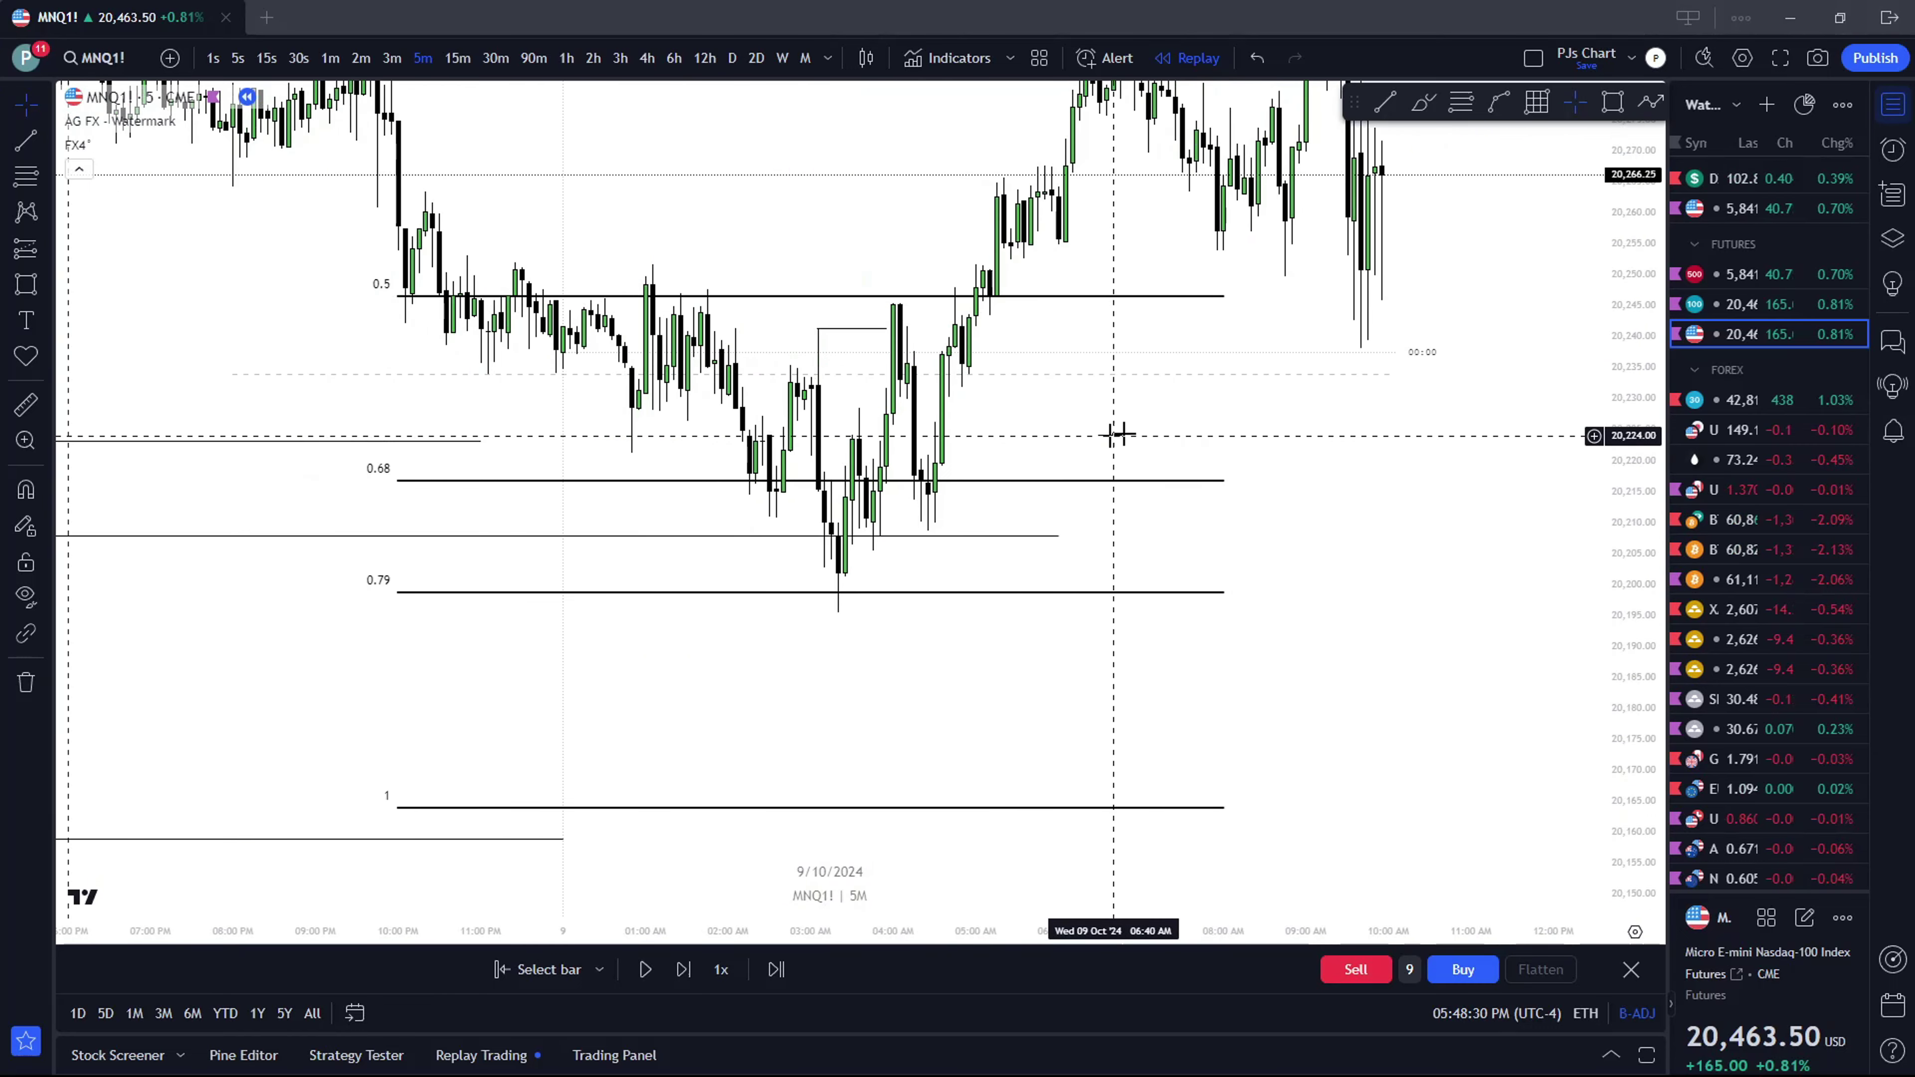
drag(1121, 499, 1084, 388)
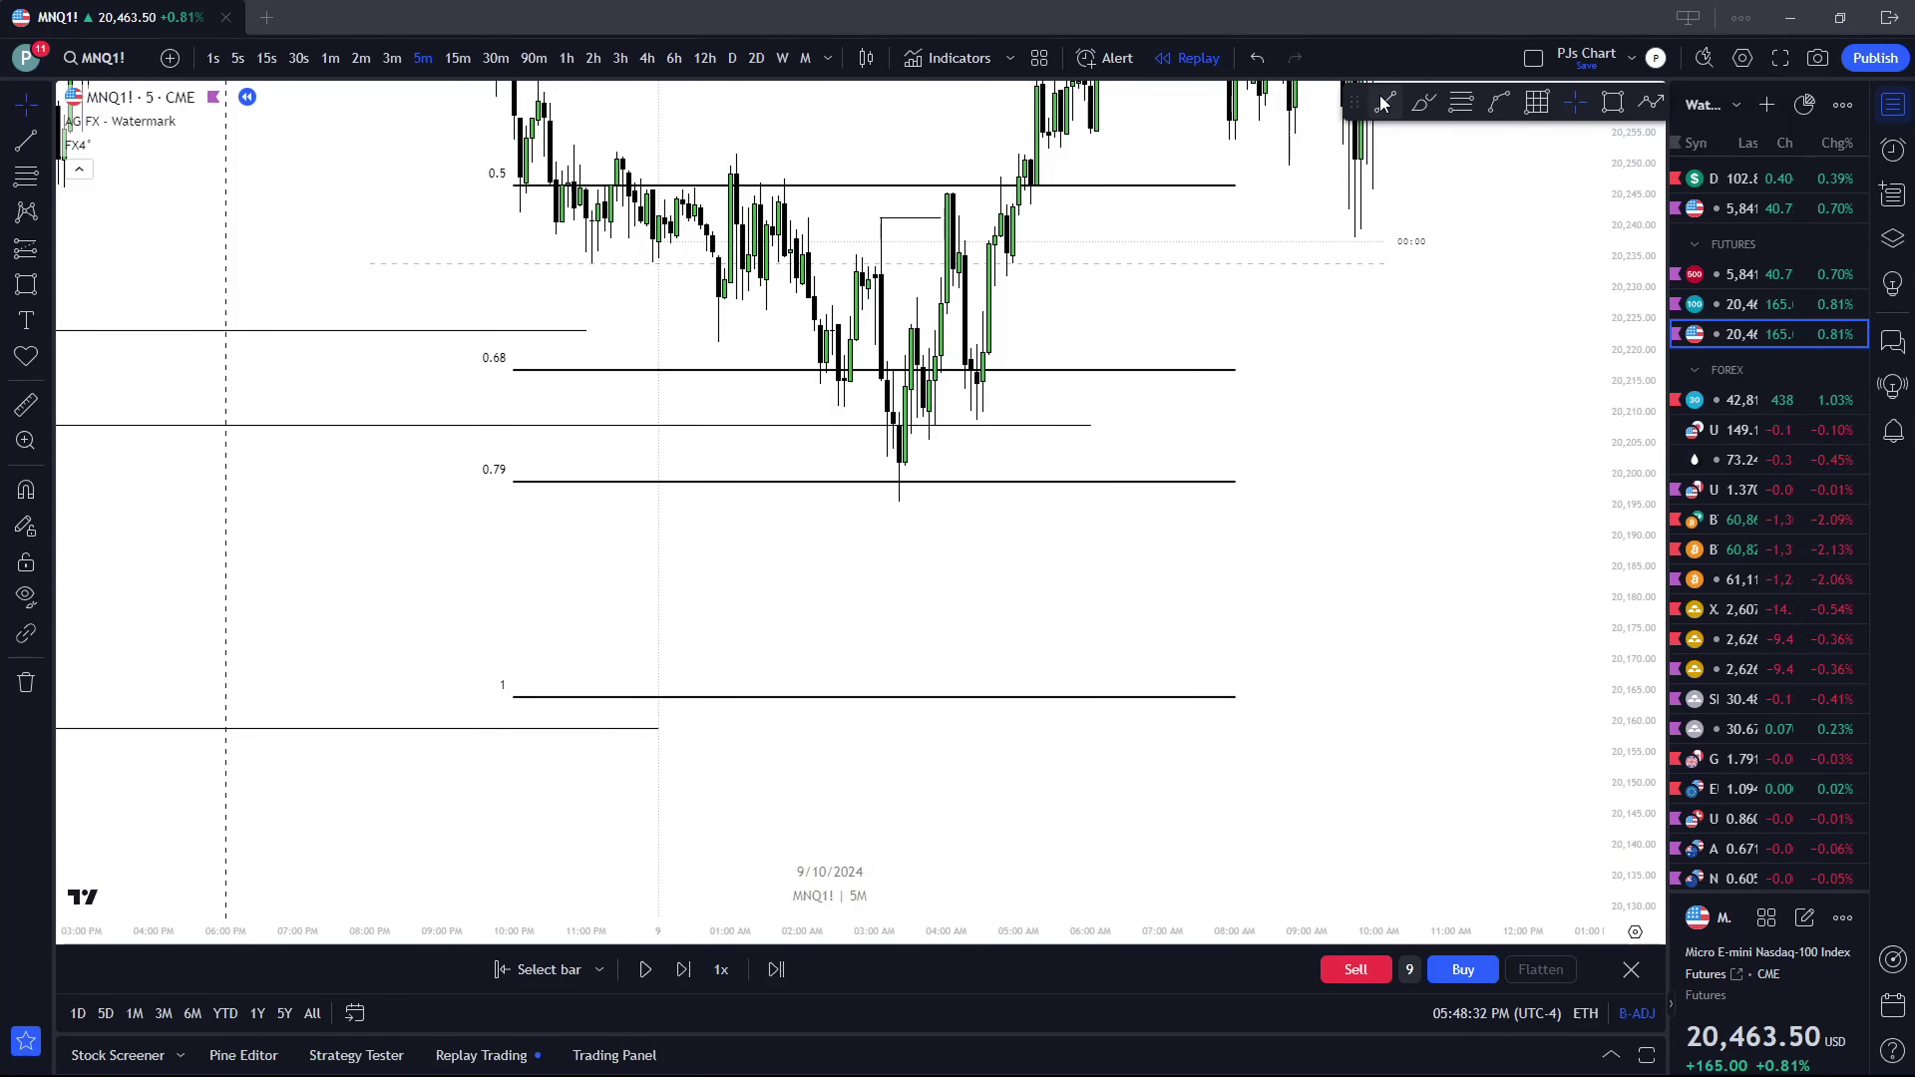
click(1176, 381)
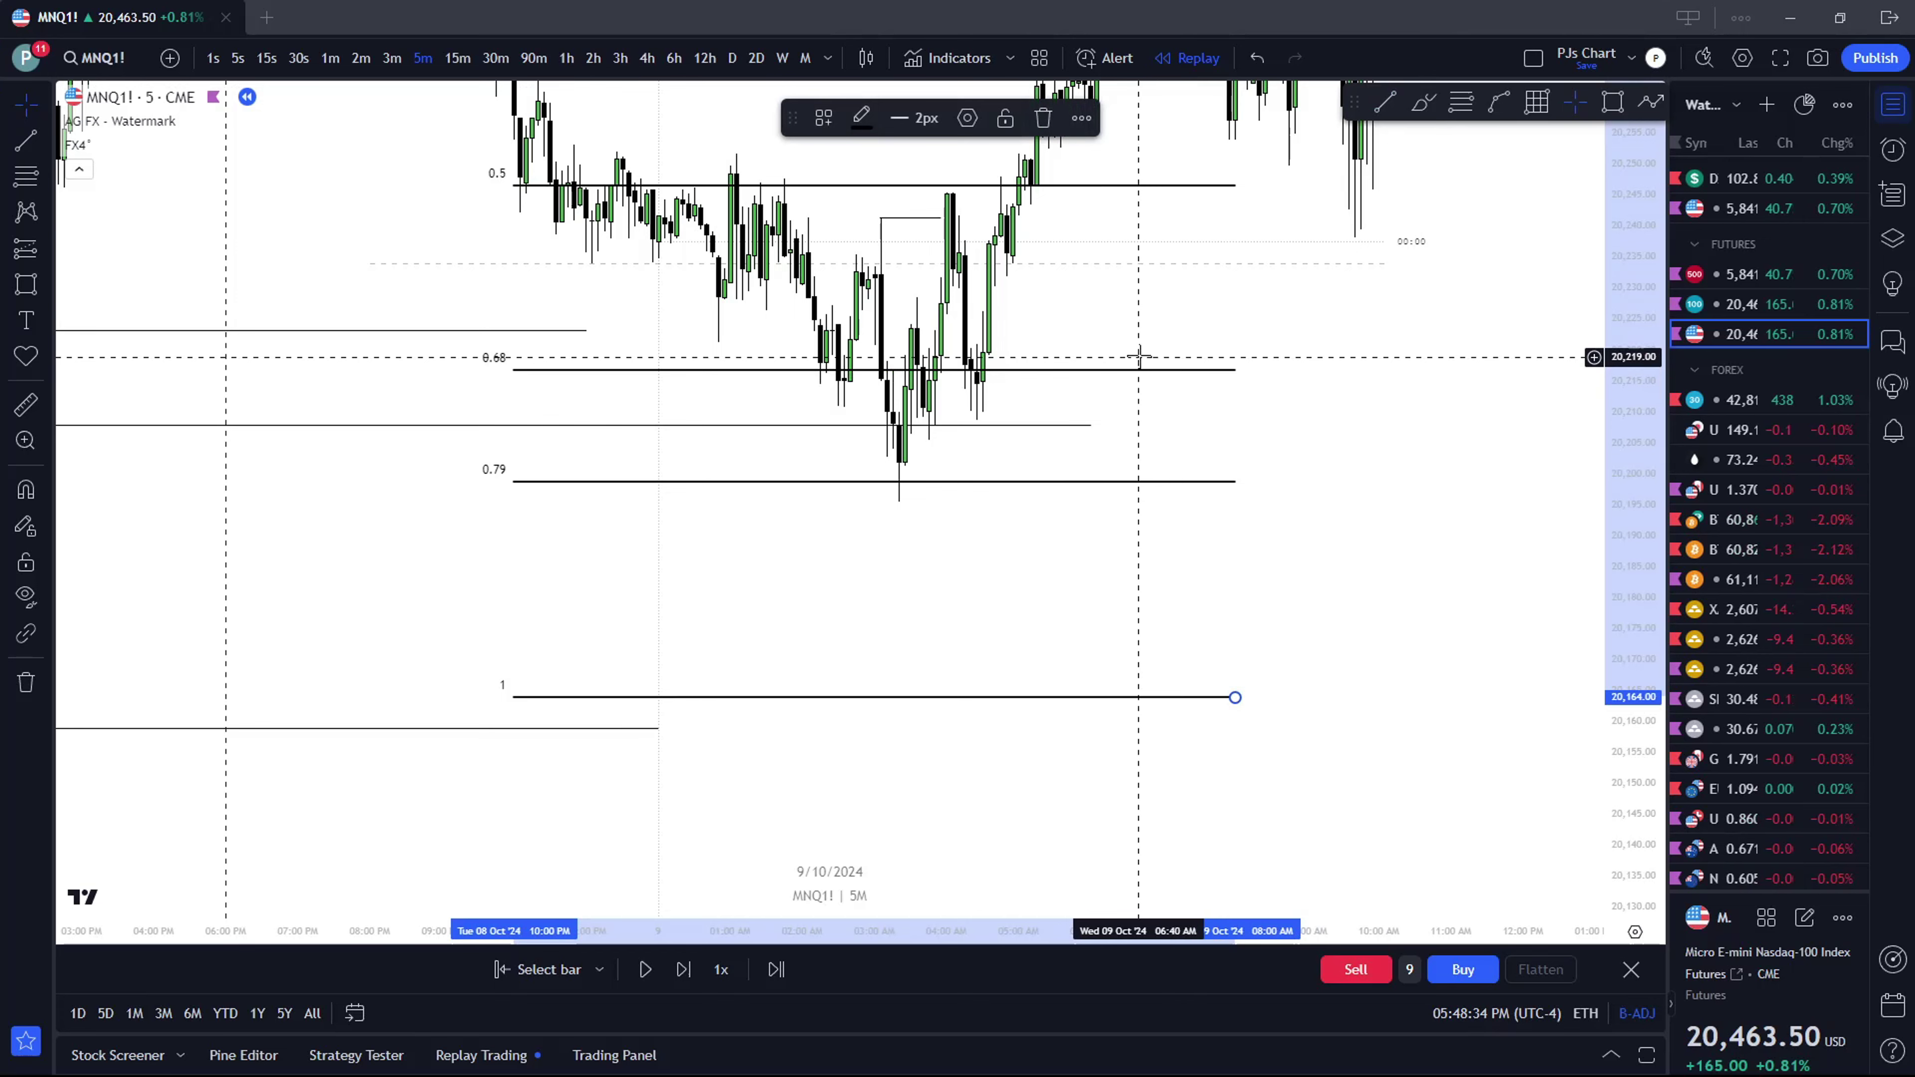
key(Delete)
drag(1078, 364, 1071, 459)
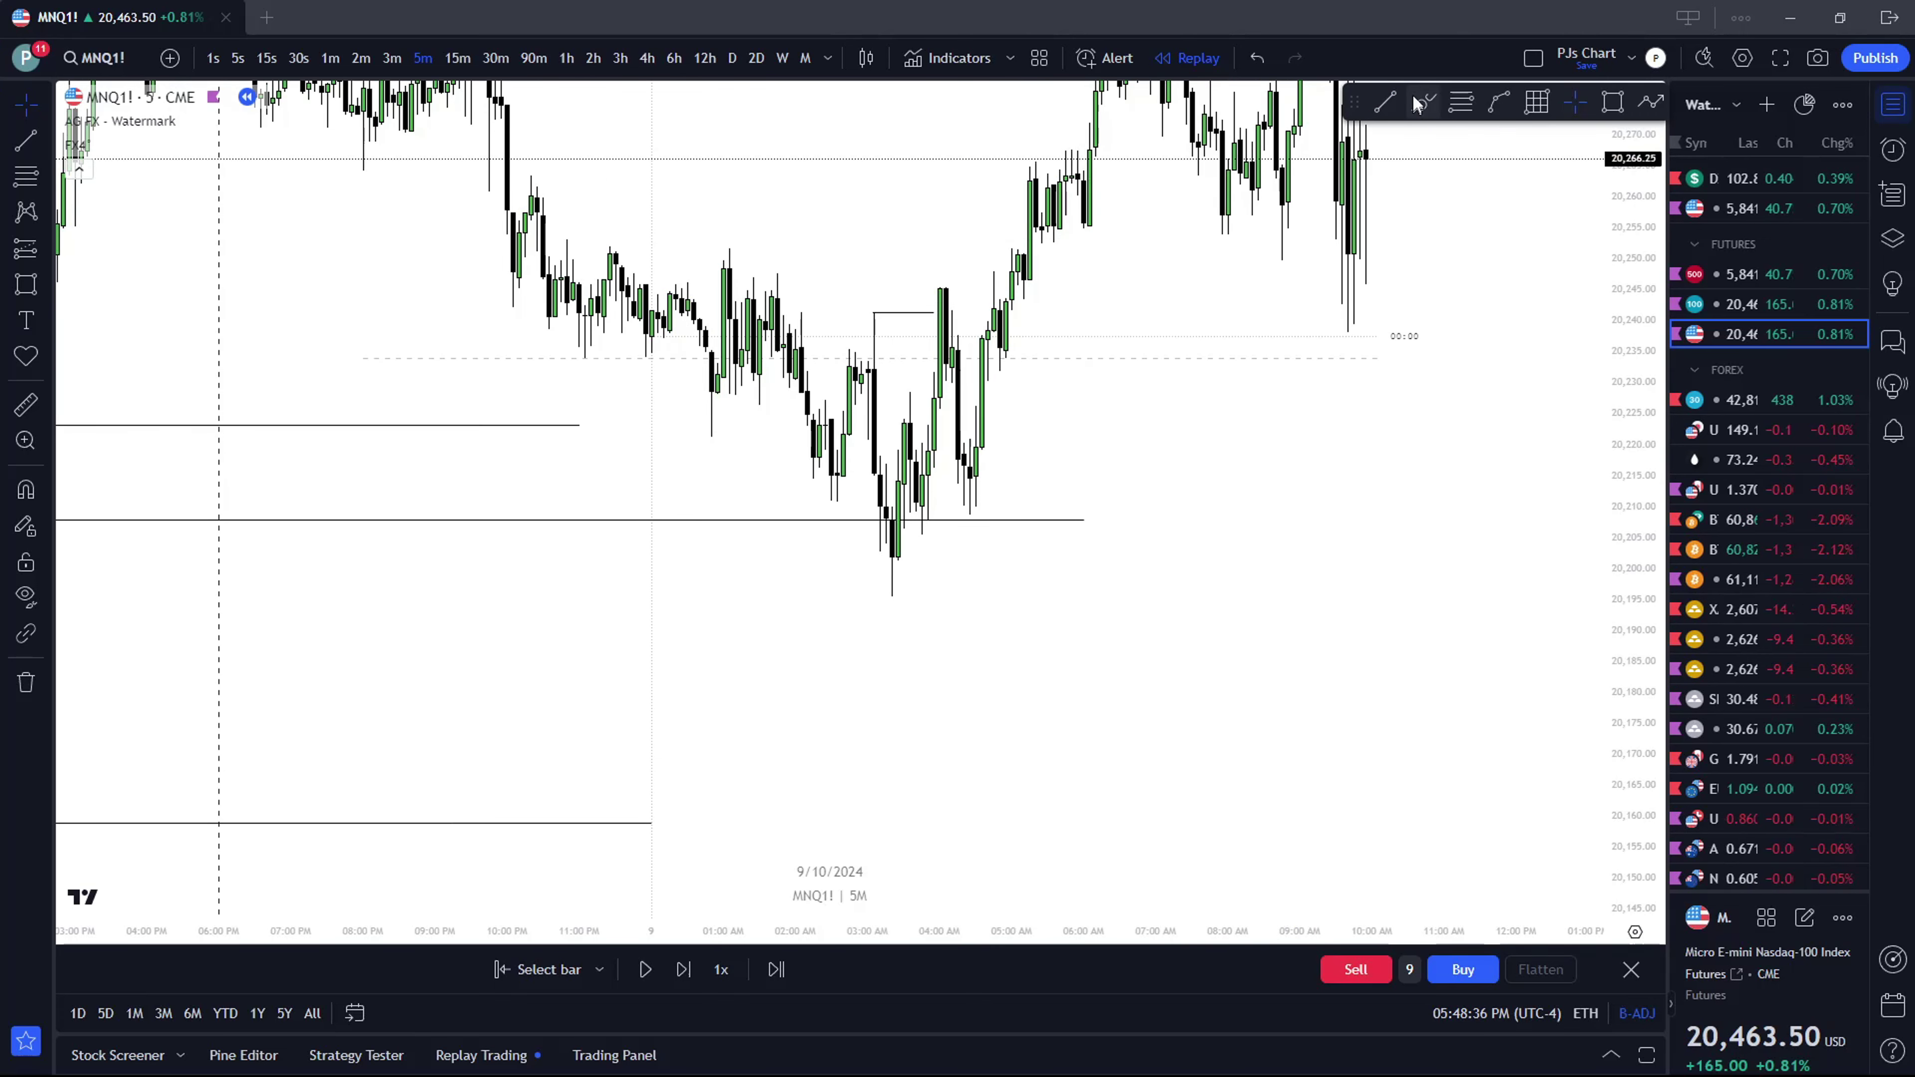
On the 5-minute timeframe, draw a short horizontal trend line at 20,206.50 ending at about 4:20 AM on 9 October
key(alt+t)
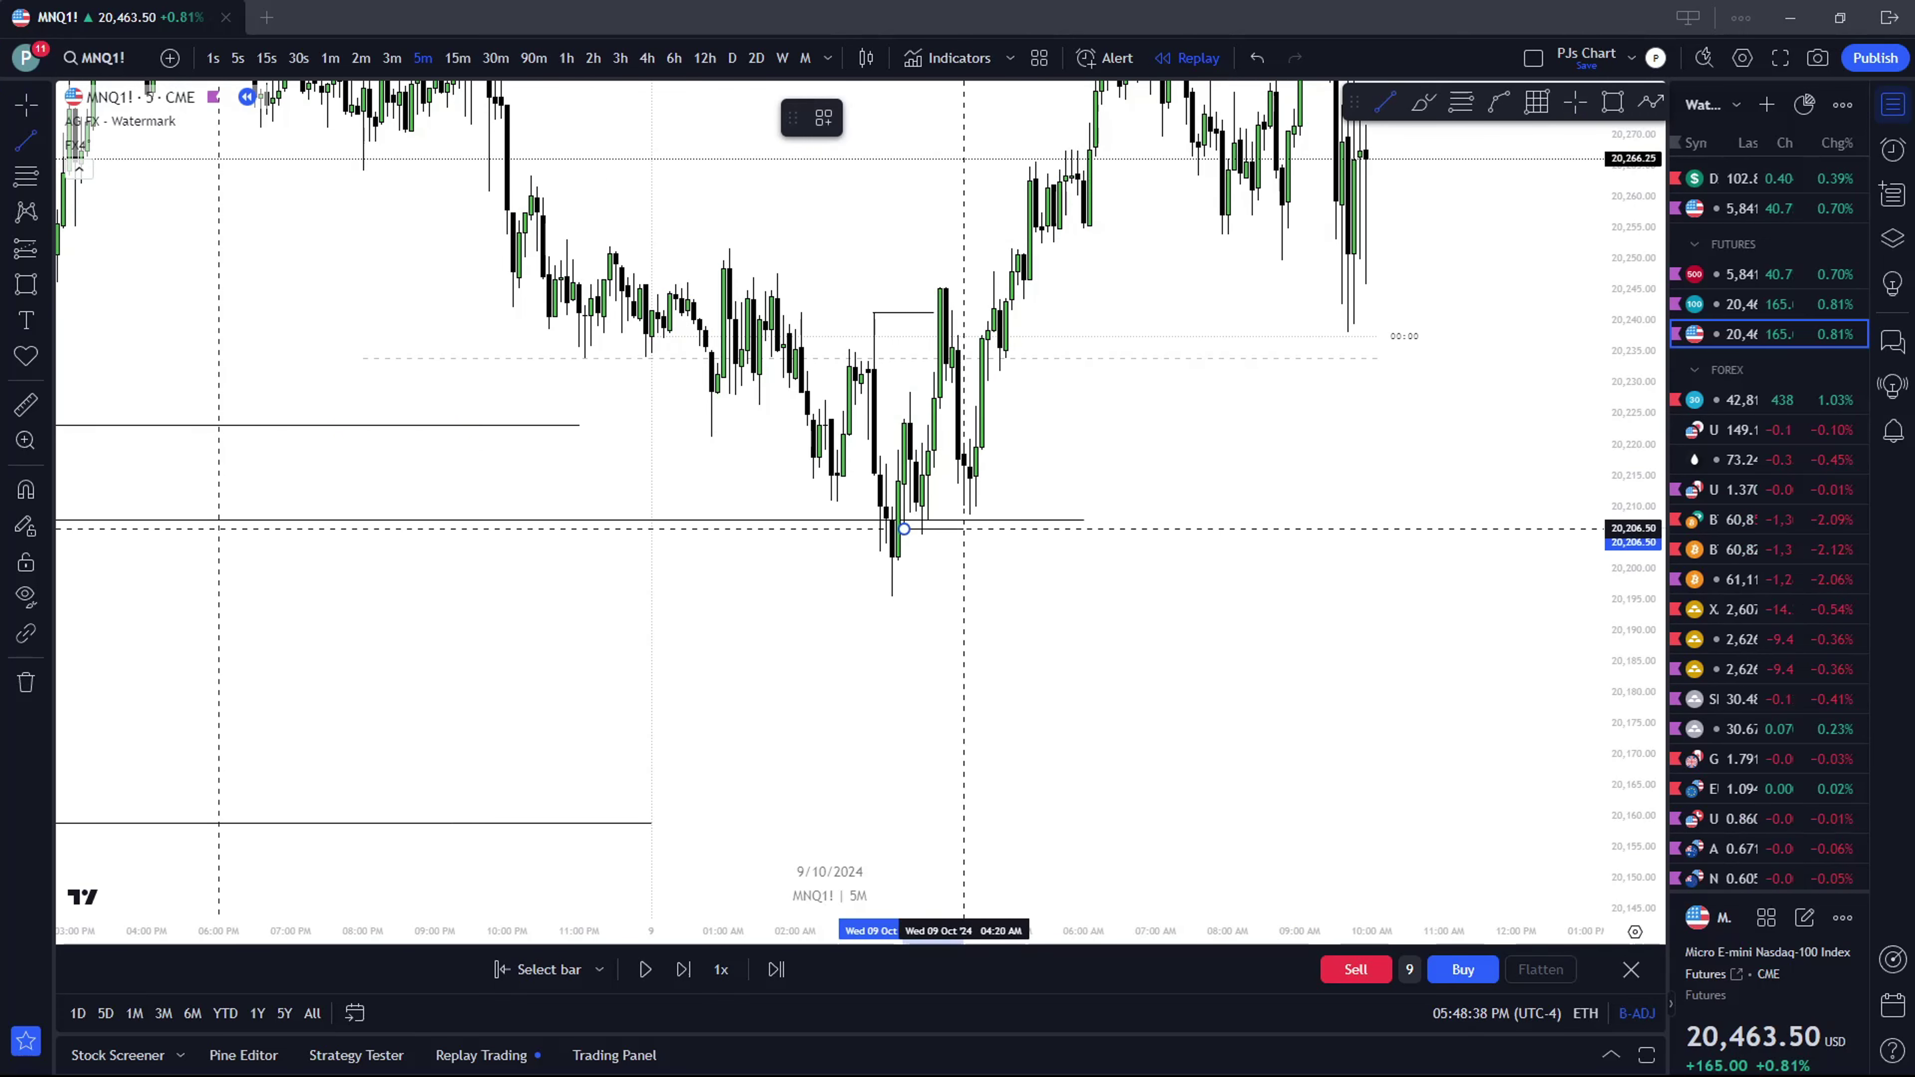
key(Escape)
drag(1053, 483, 1019, 571)
scroll(1007, 558, up, 2)
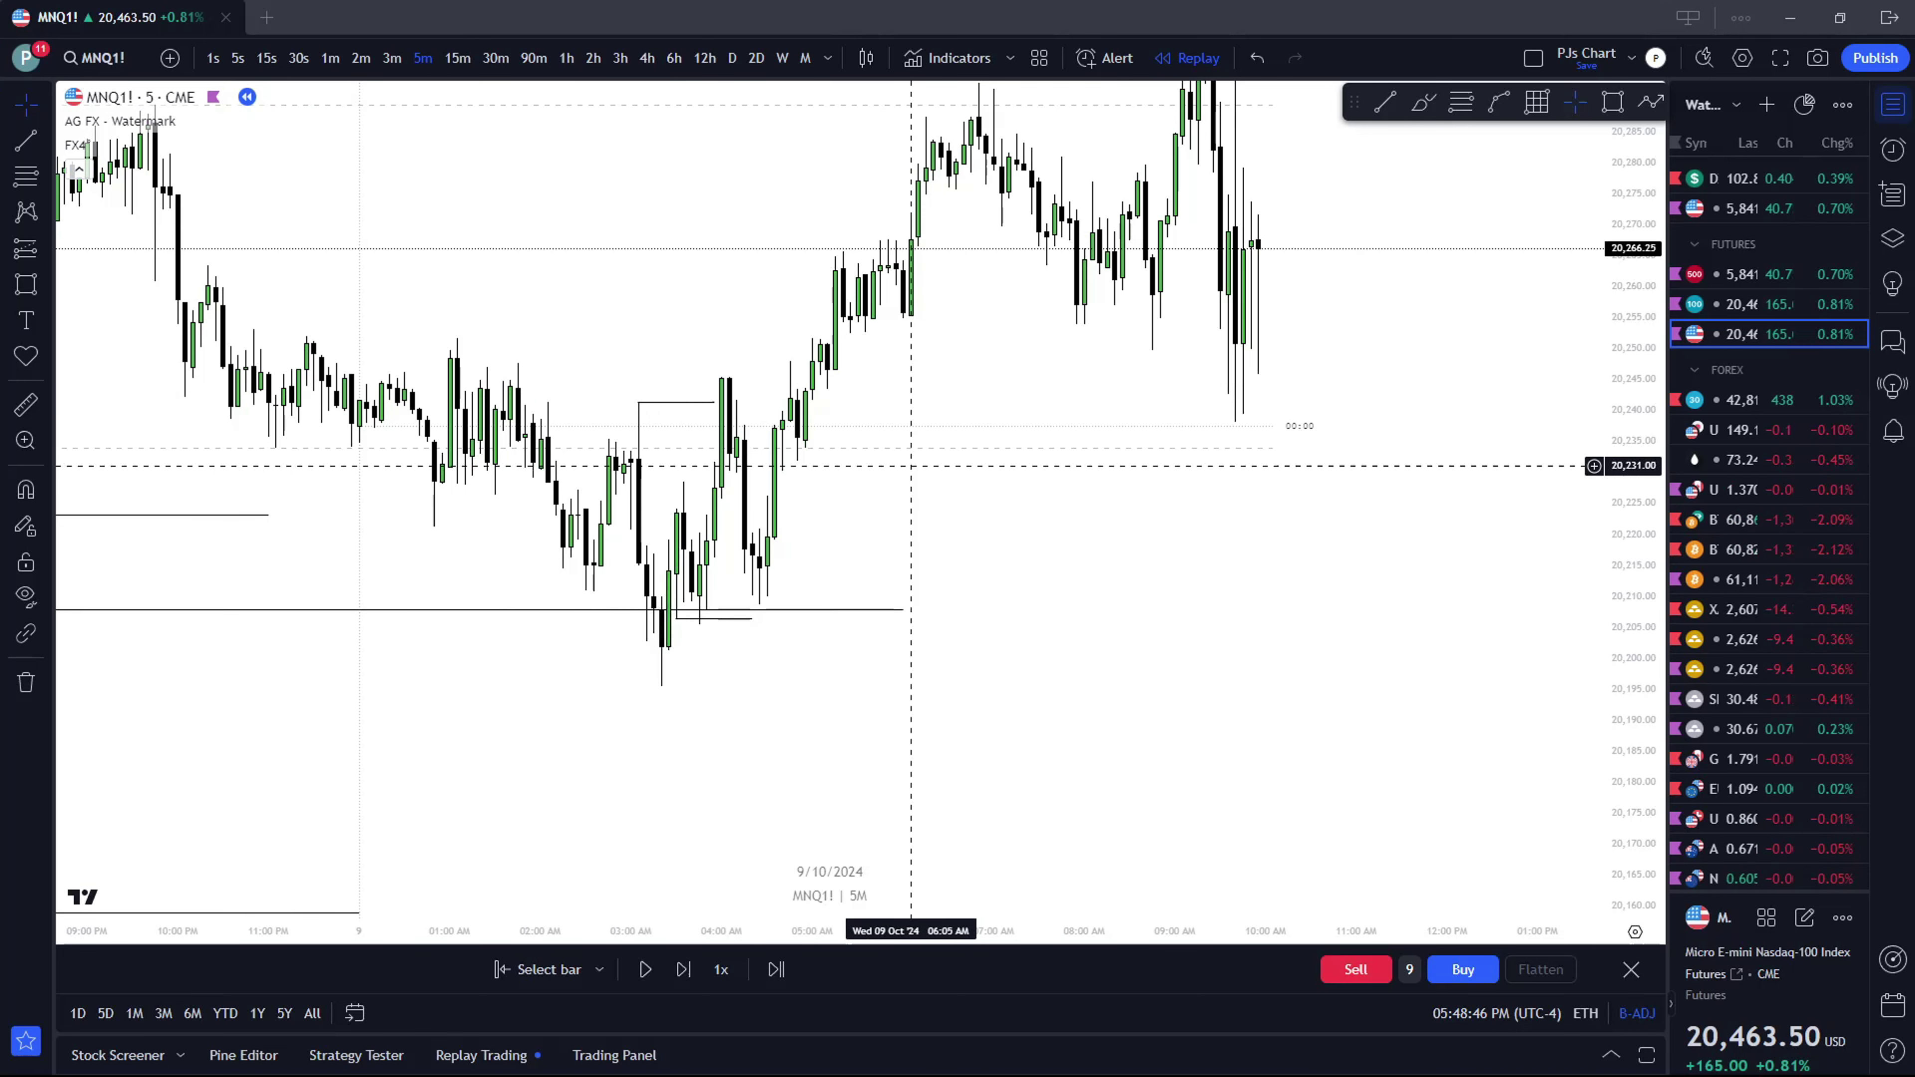
scroll(908, 462, up, 1)
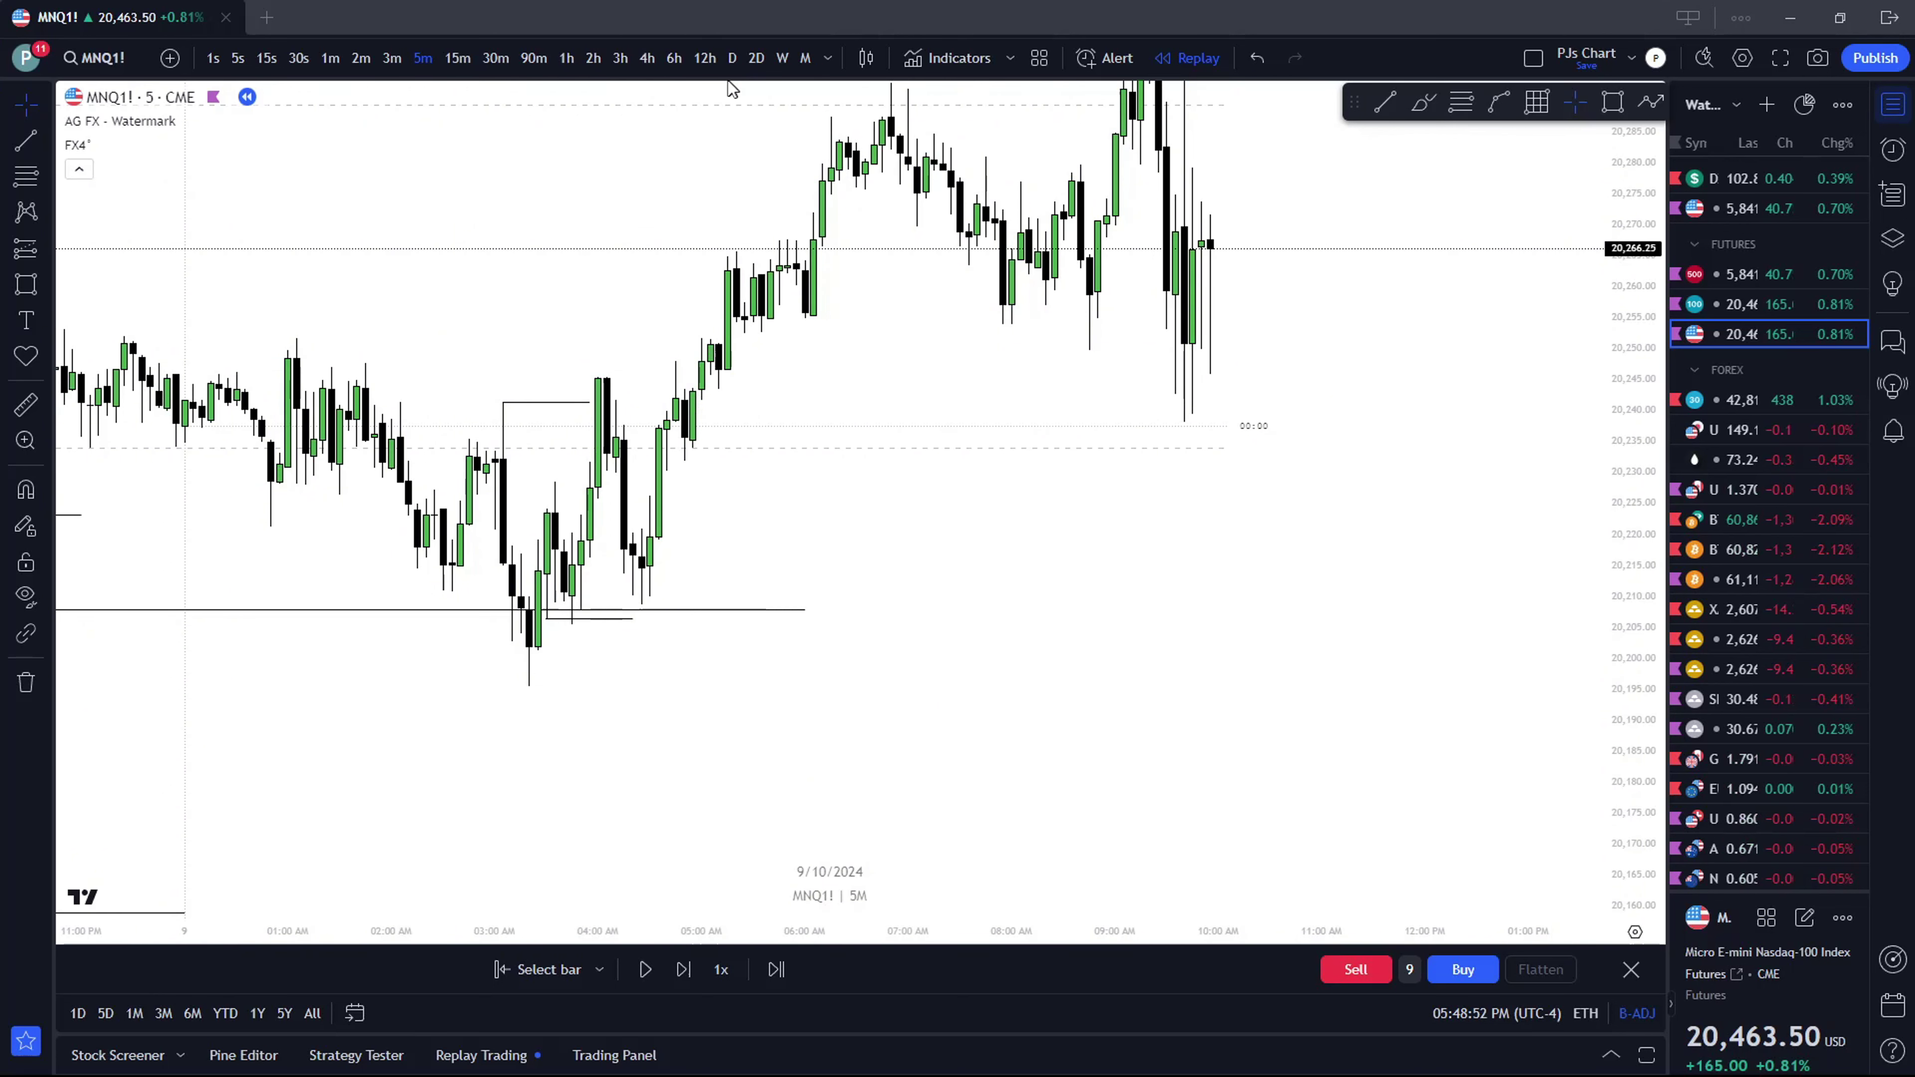
Examine price against the previous-day high, equilibrium and low levels on the daily, 1-hour and 4-hour timeframes
click(730, 60)
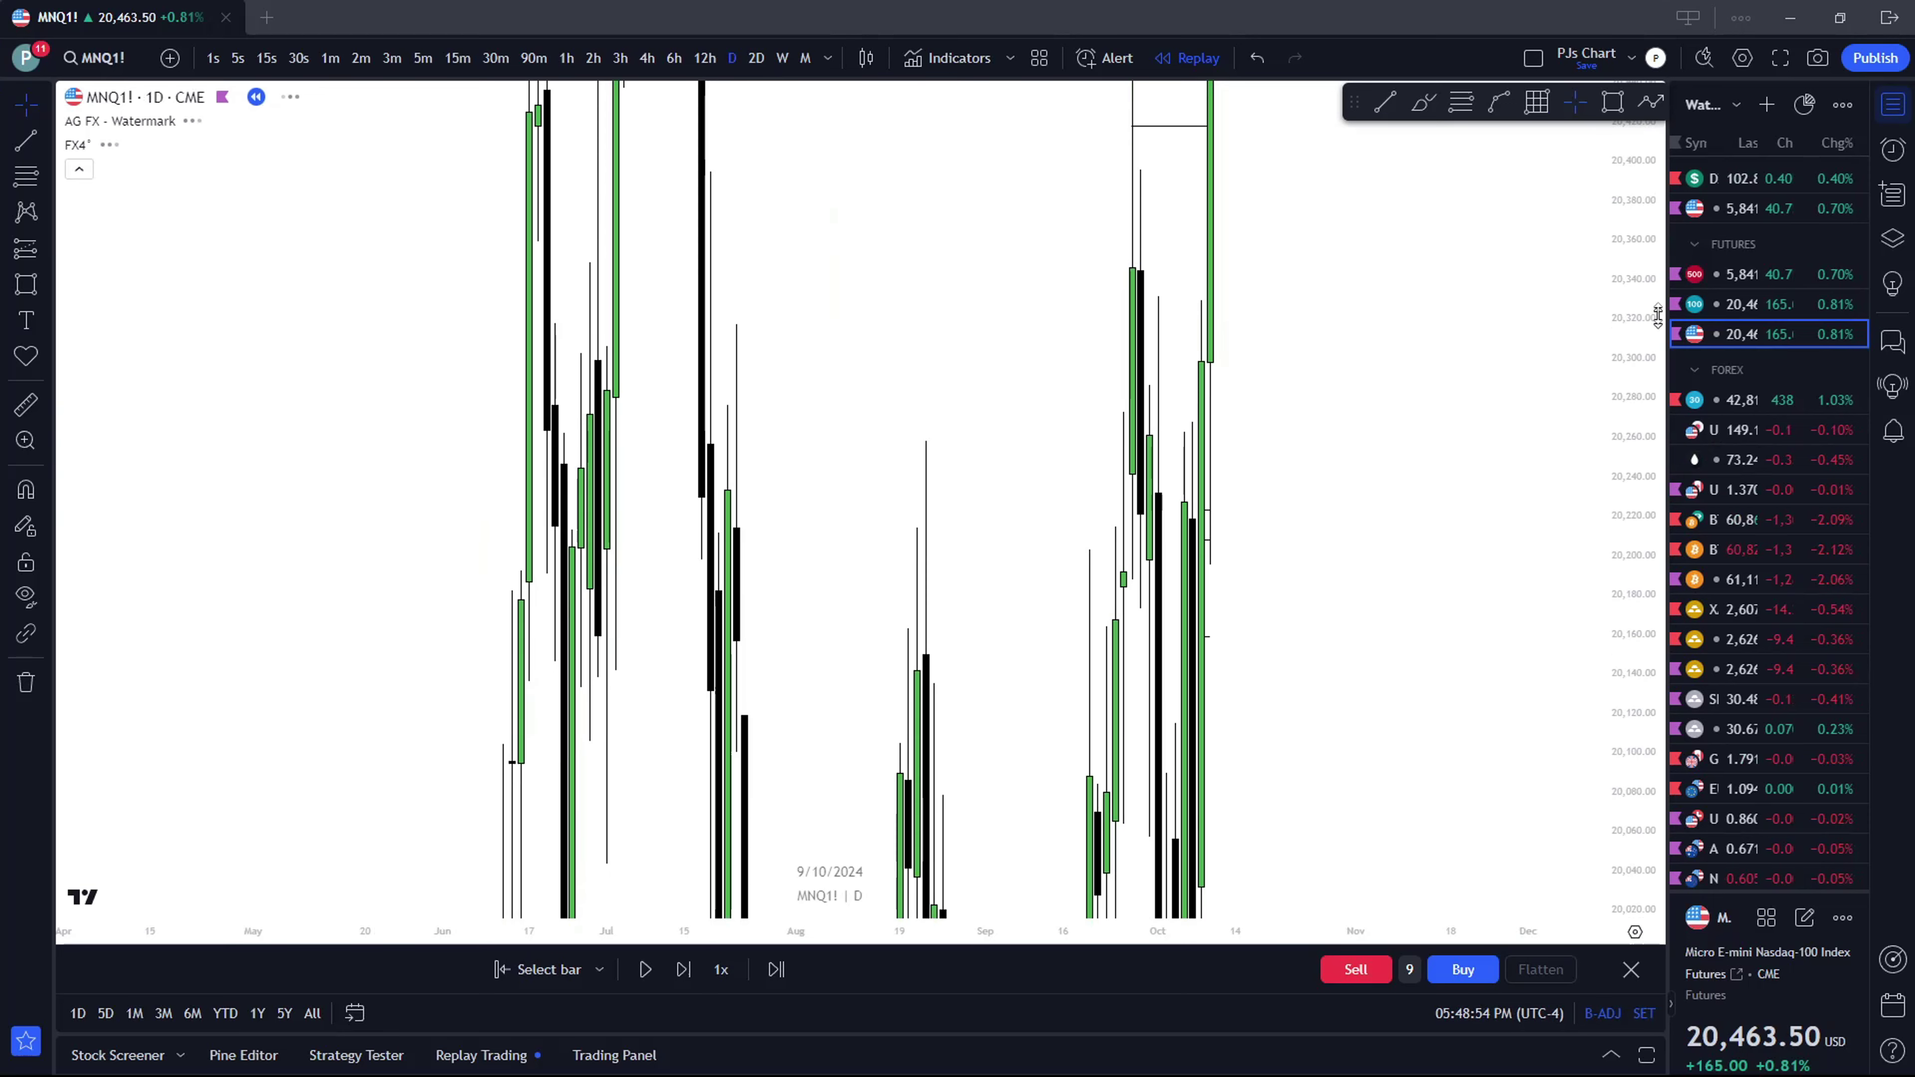
scroll(1082, 537, up, 2)
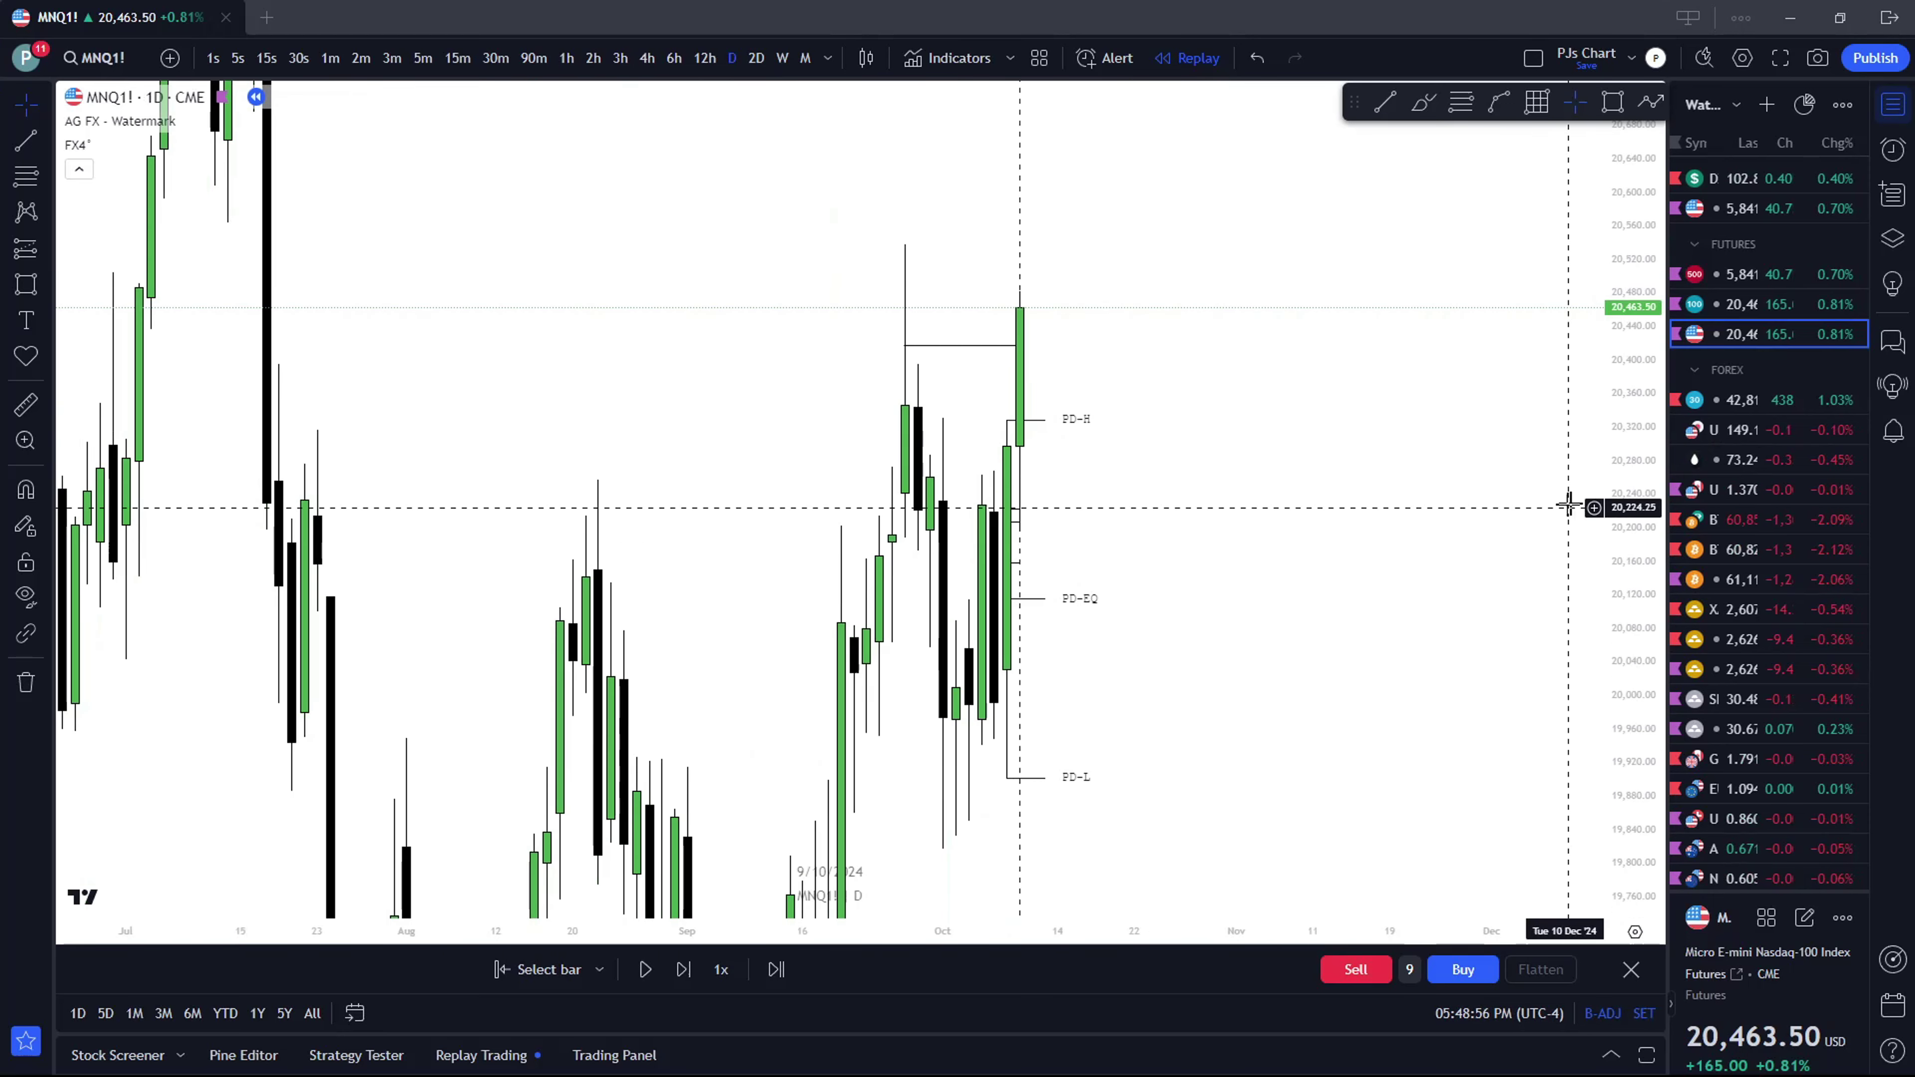
drag(1356, 612, 1328, 493)
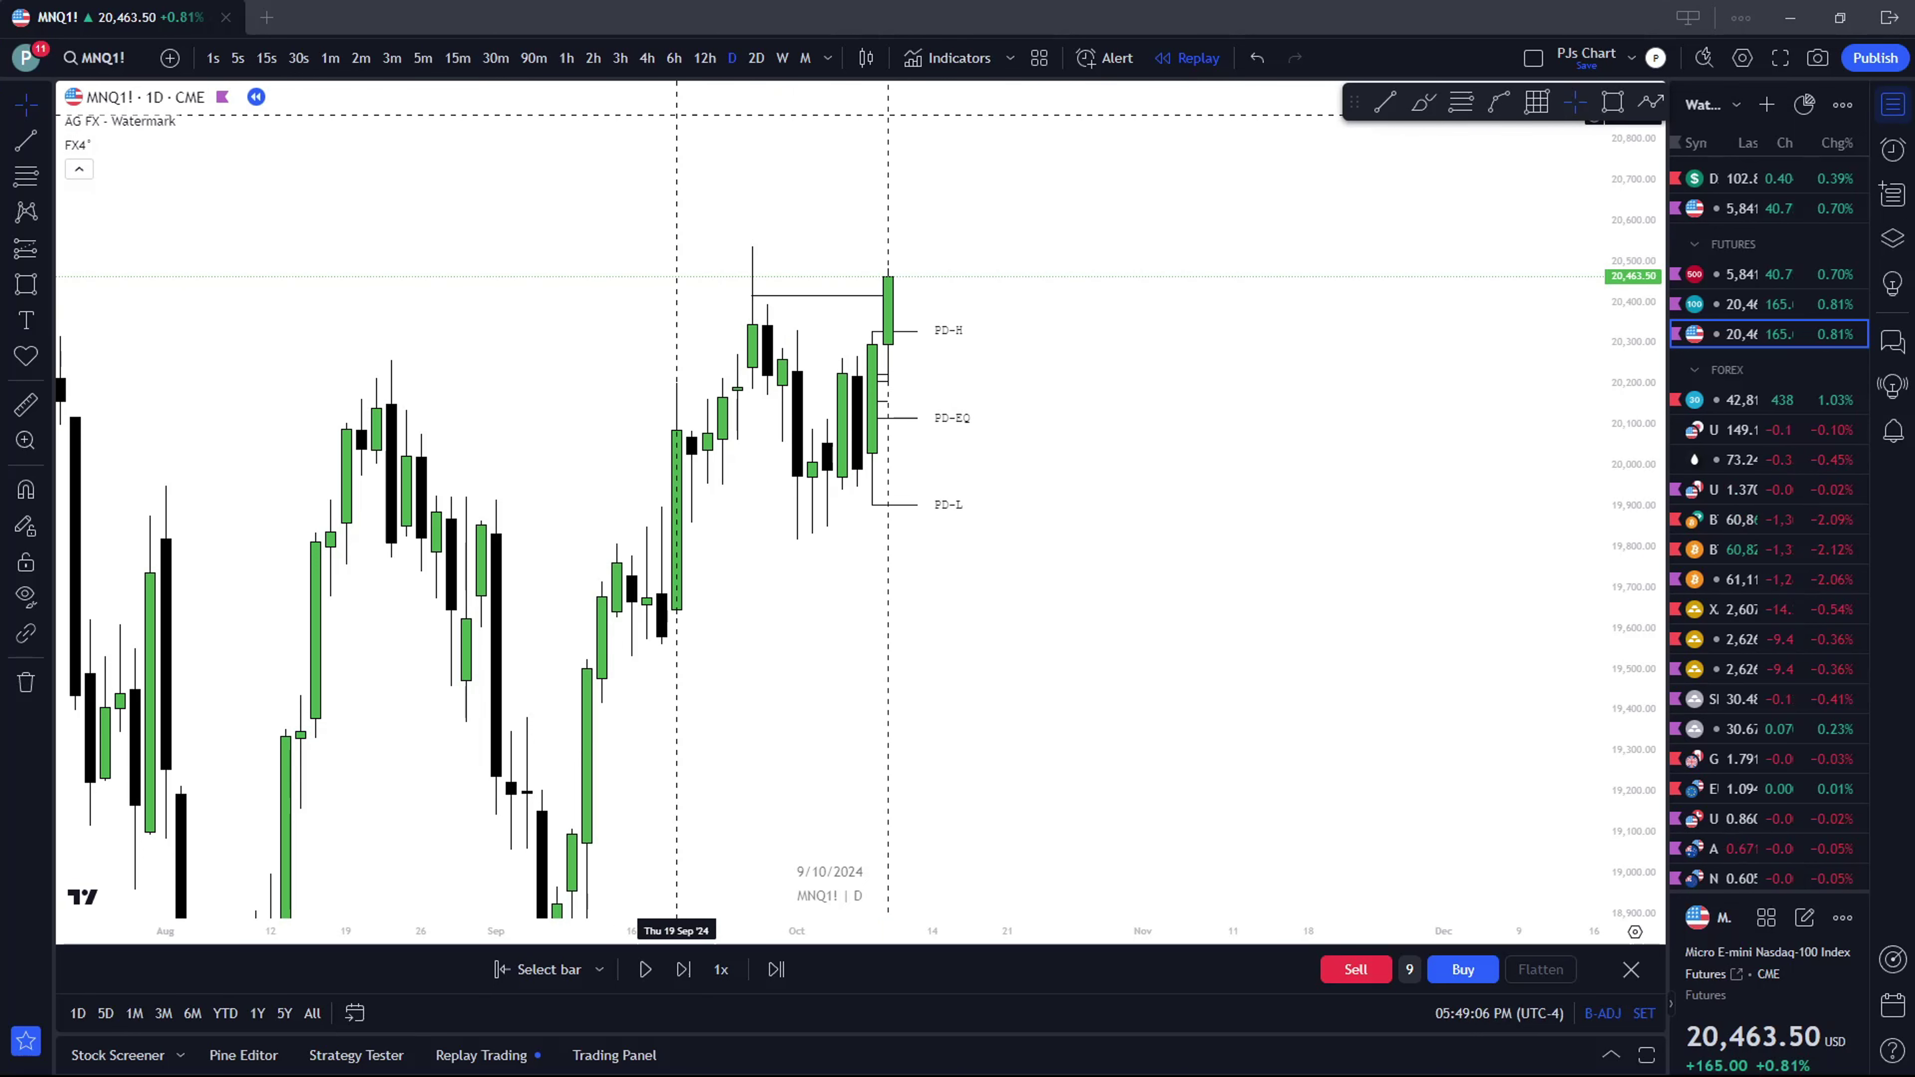
click(566, 58)
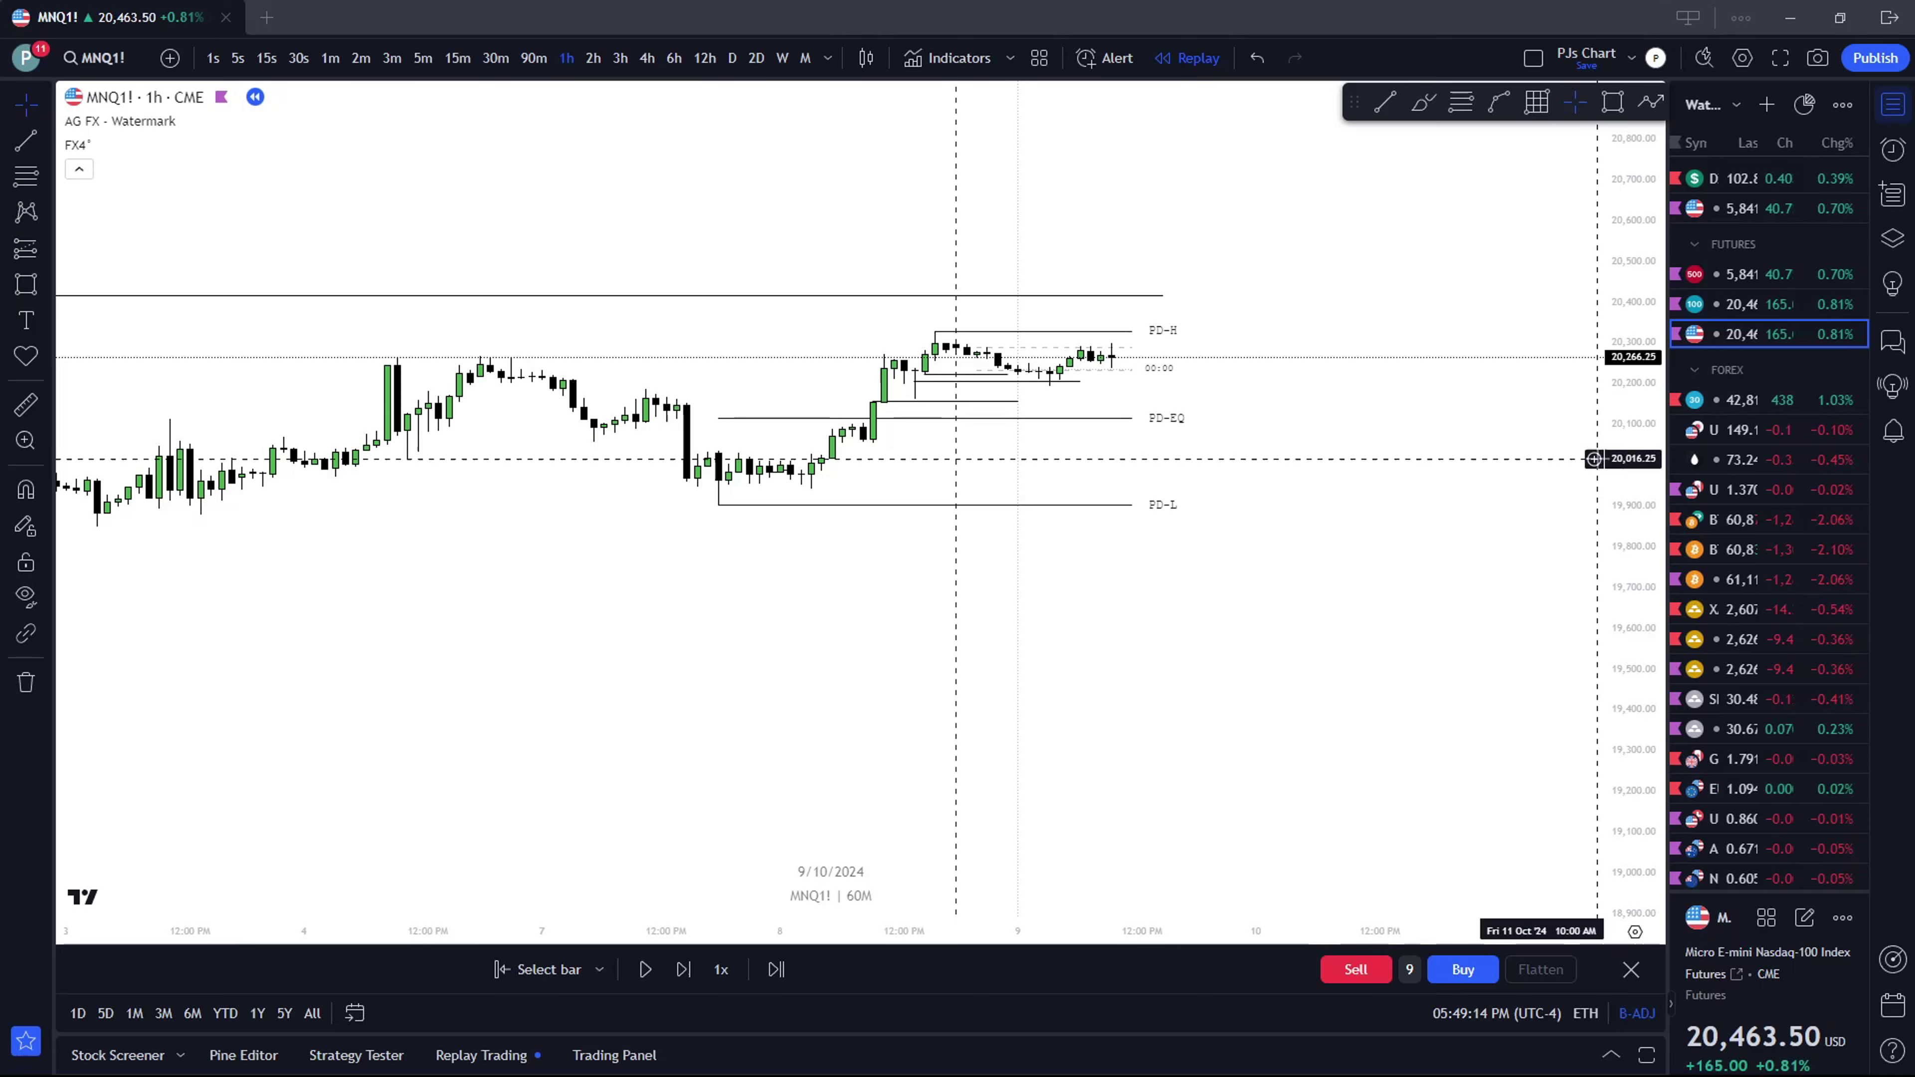
drag(1661, 811, 1659, 754)
scroll(1542, 721, up, 2)
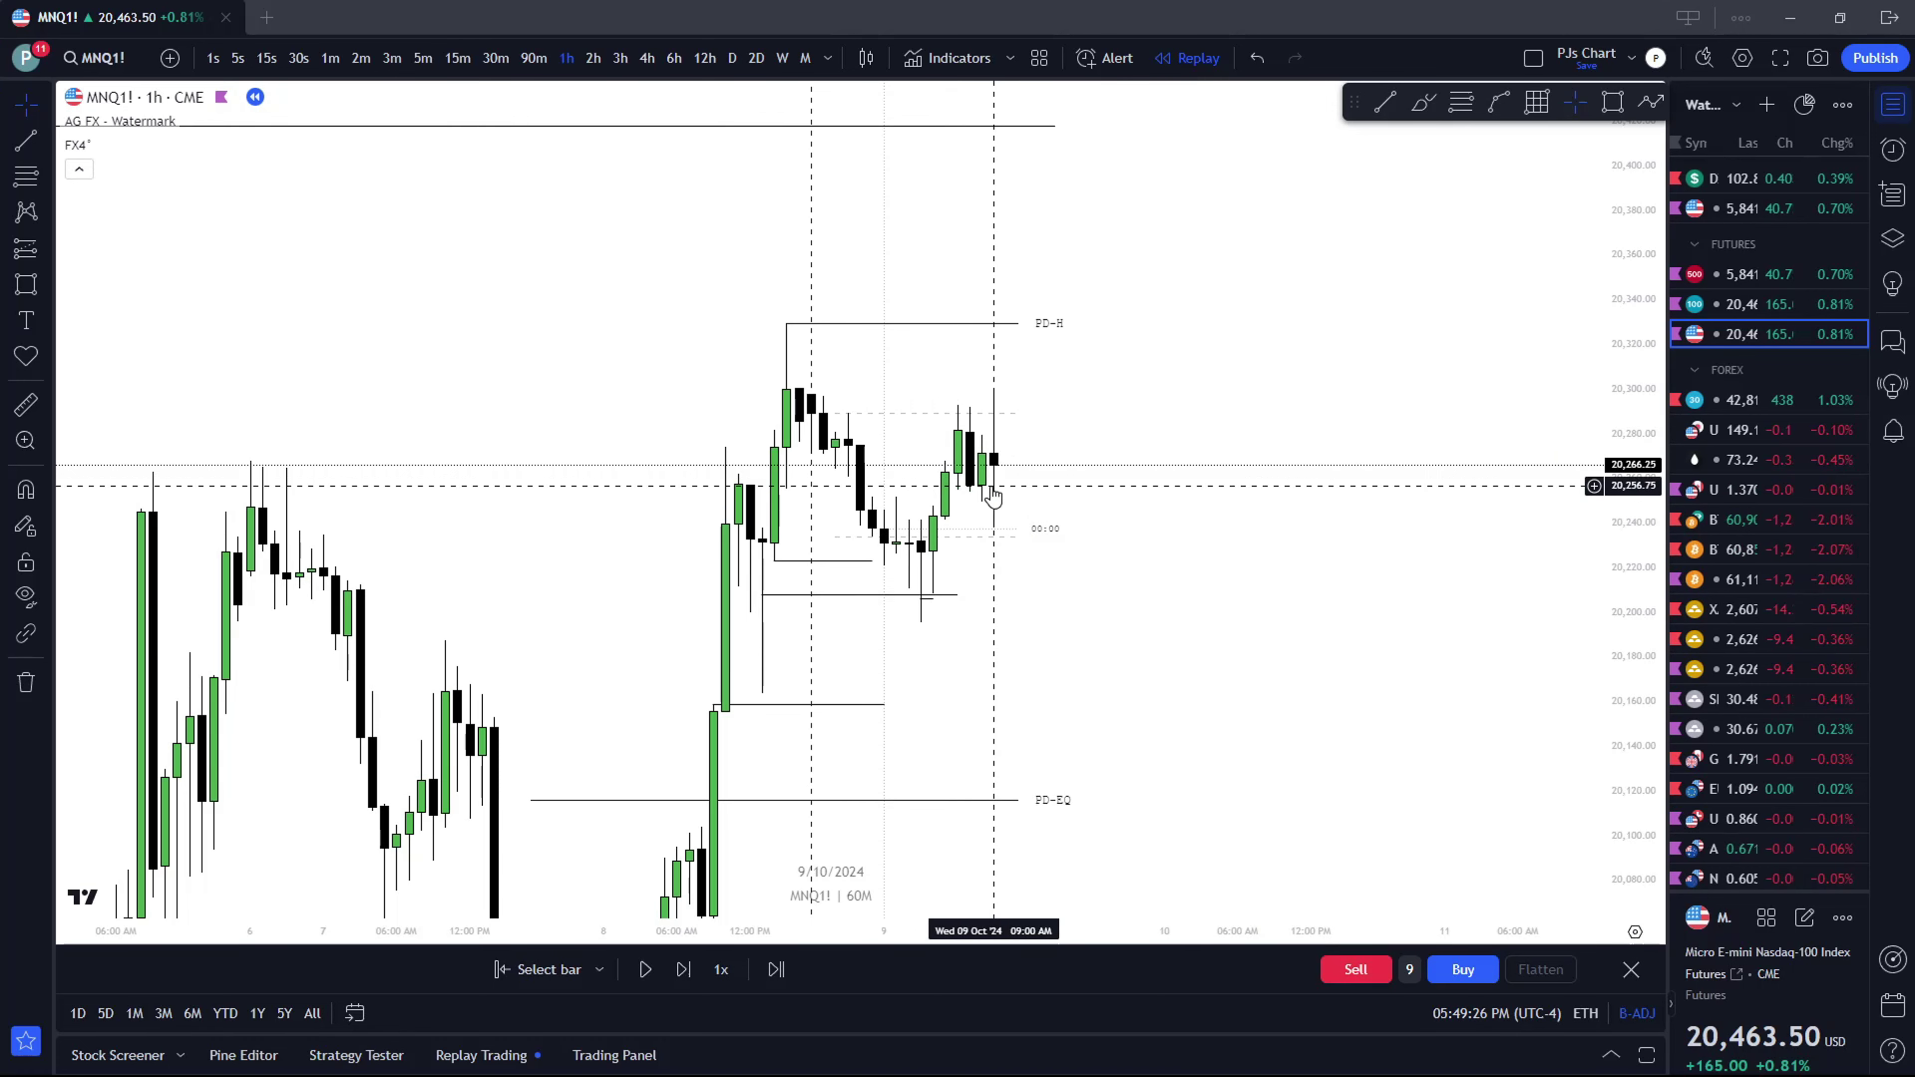
click(647, 58)
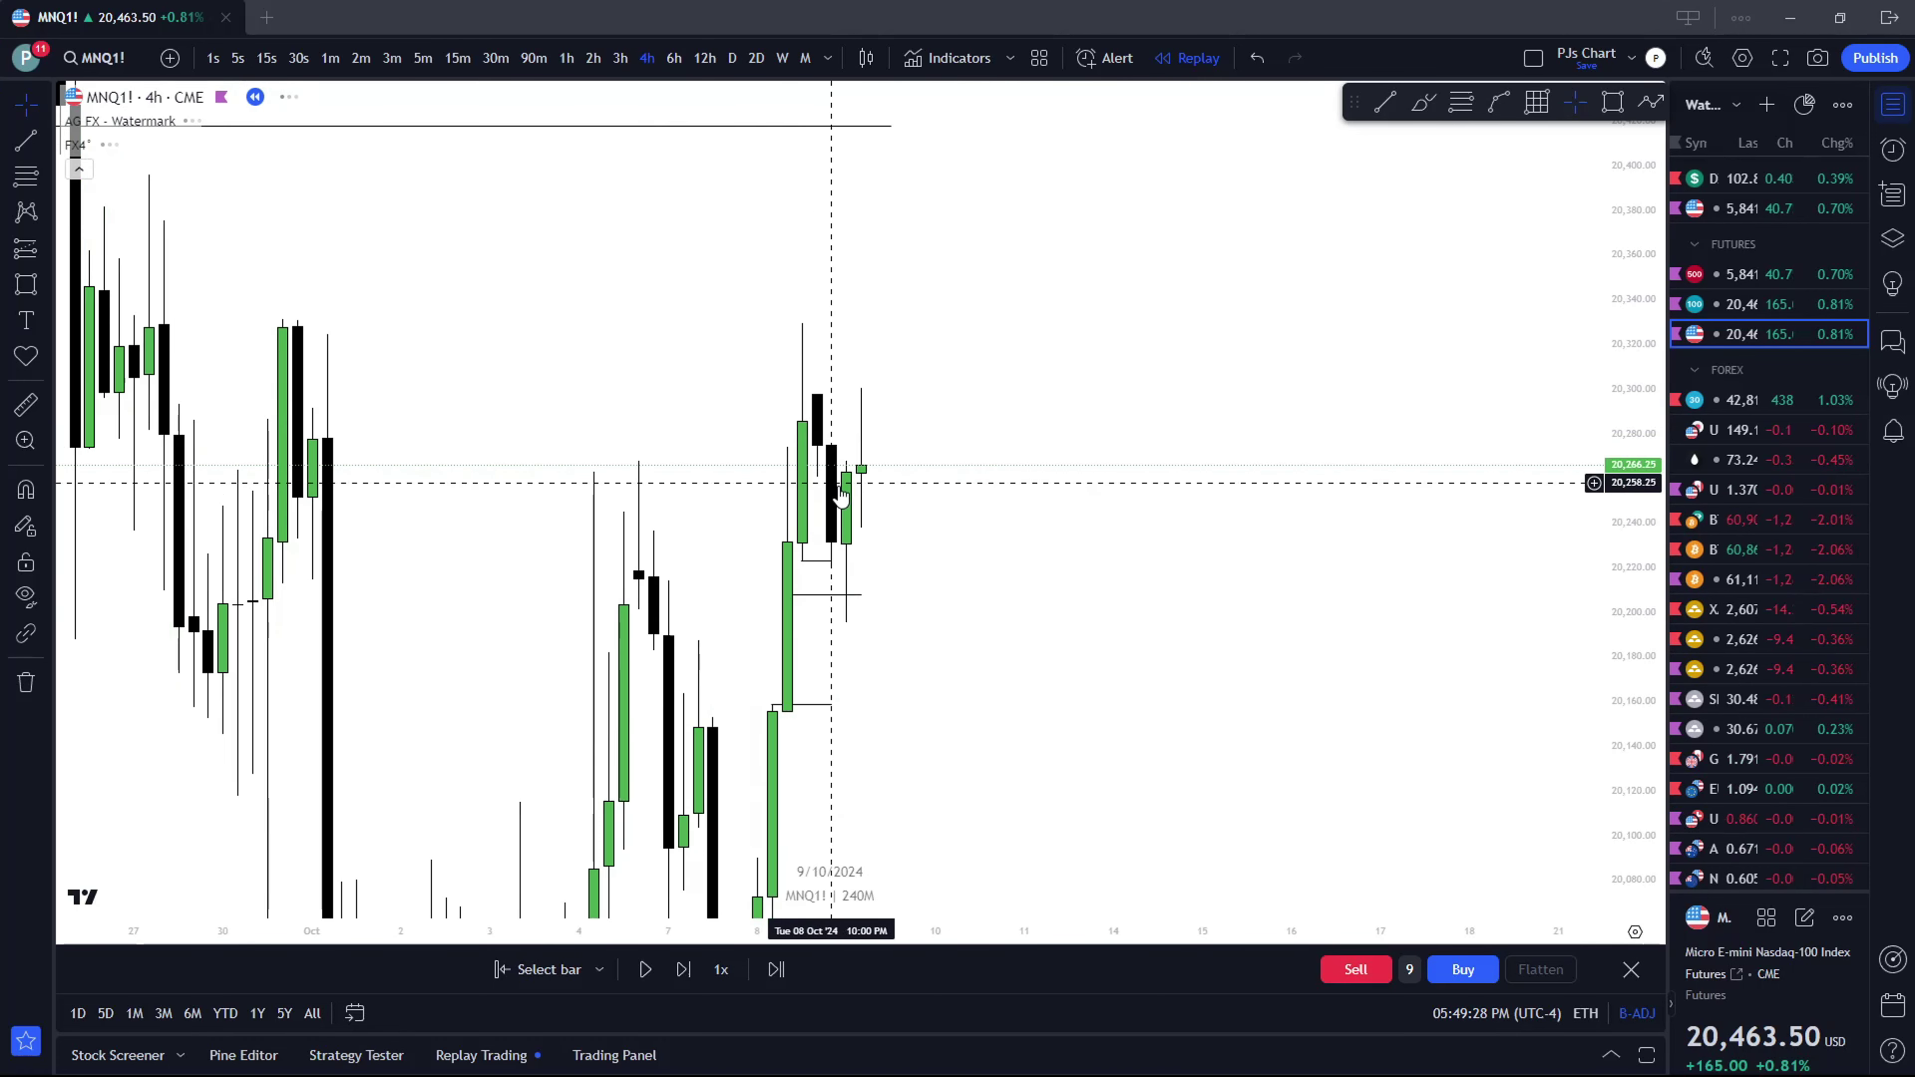
drag(860, 512, 749, 396)
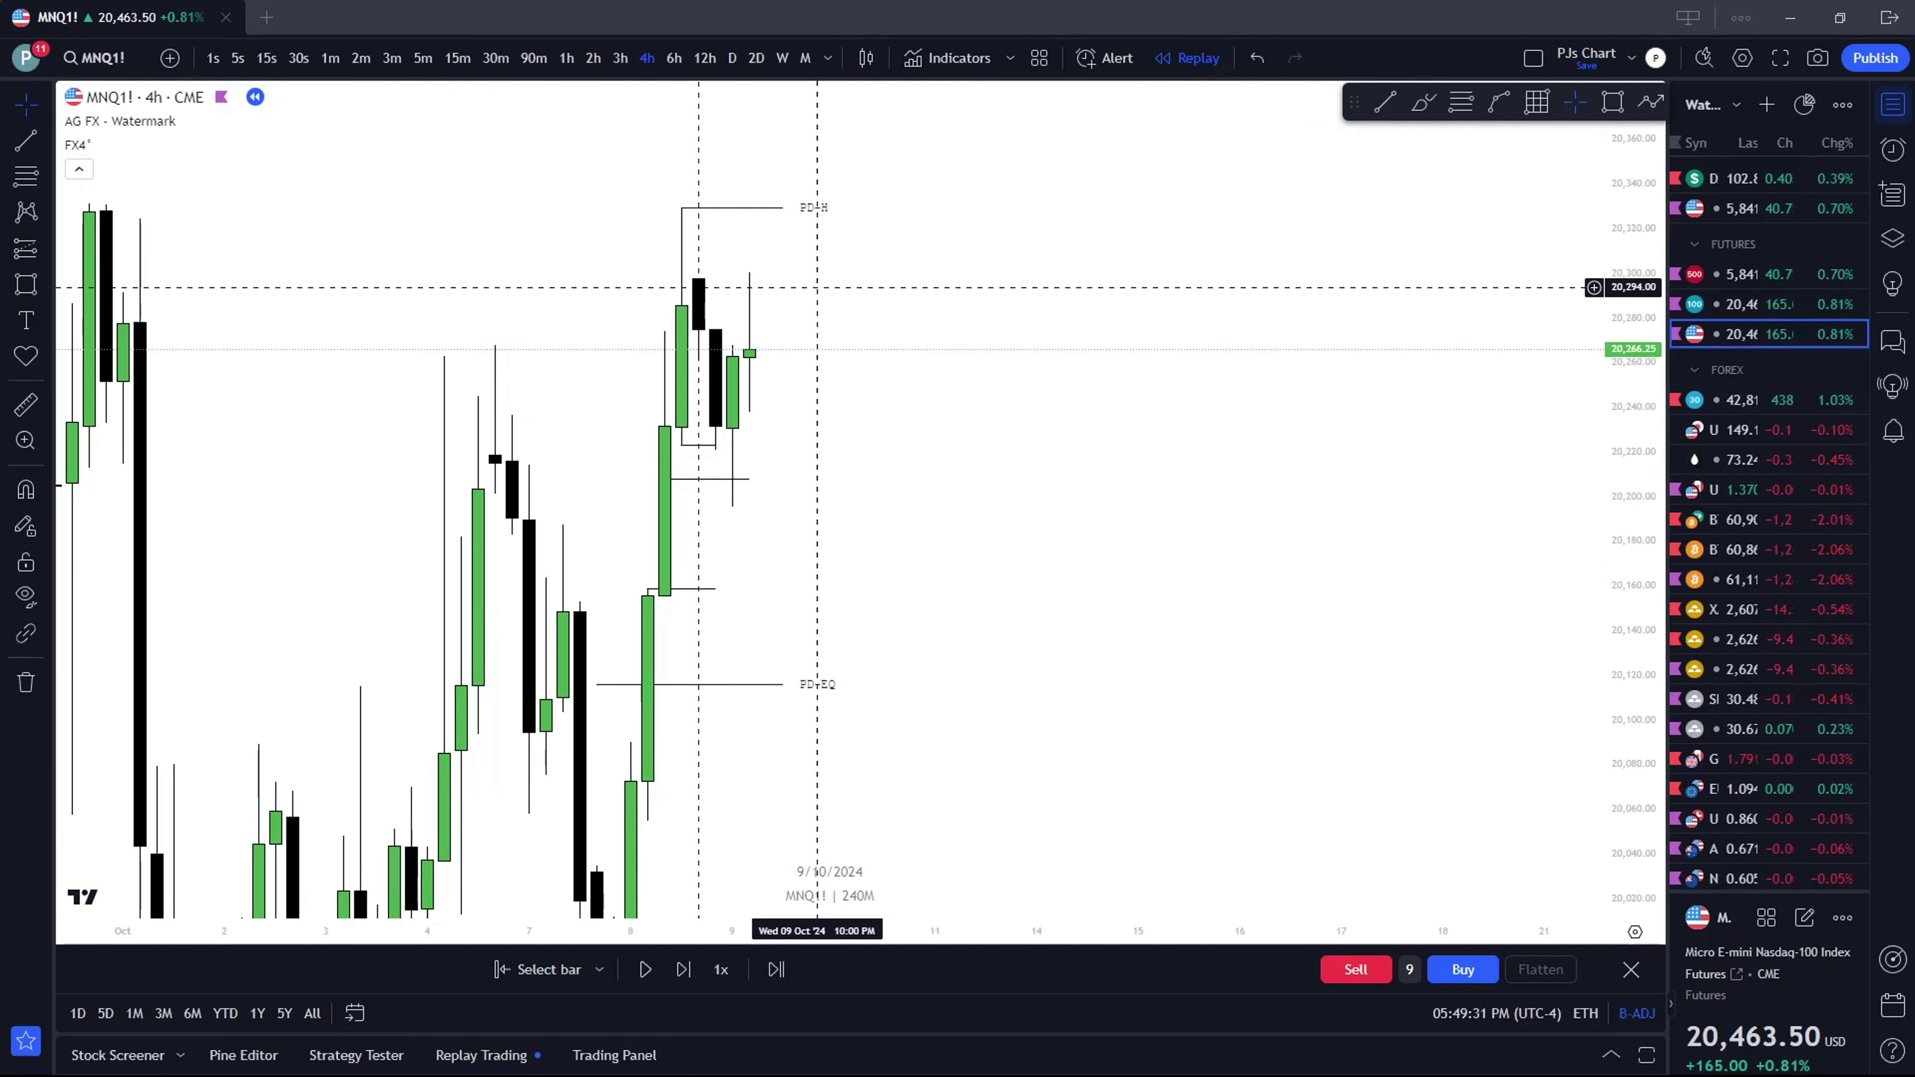
Inspect the 1-hour candles of 8 and 9 October between PD-H and the marked lows in closer detail
click(566, 58)
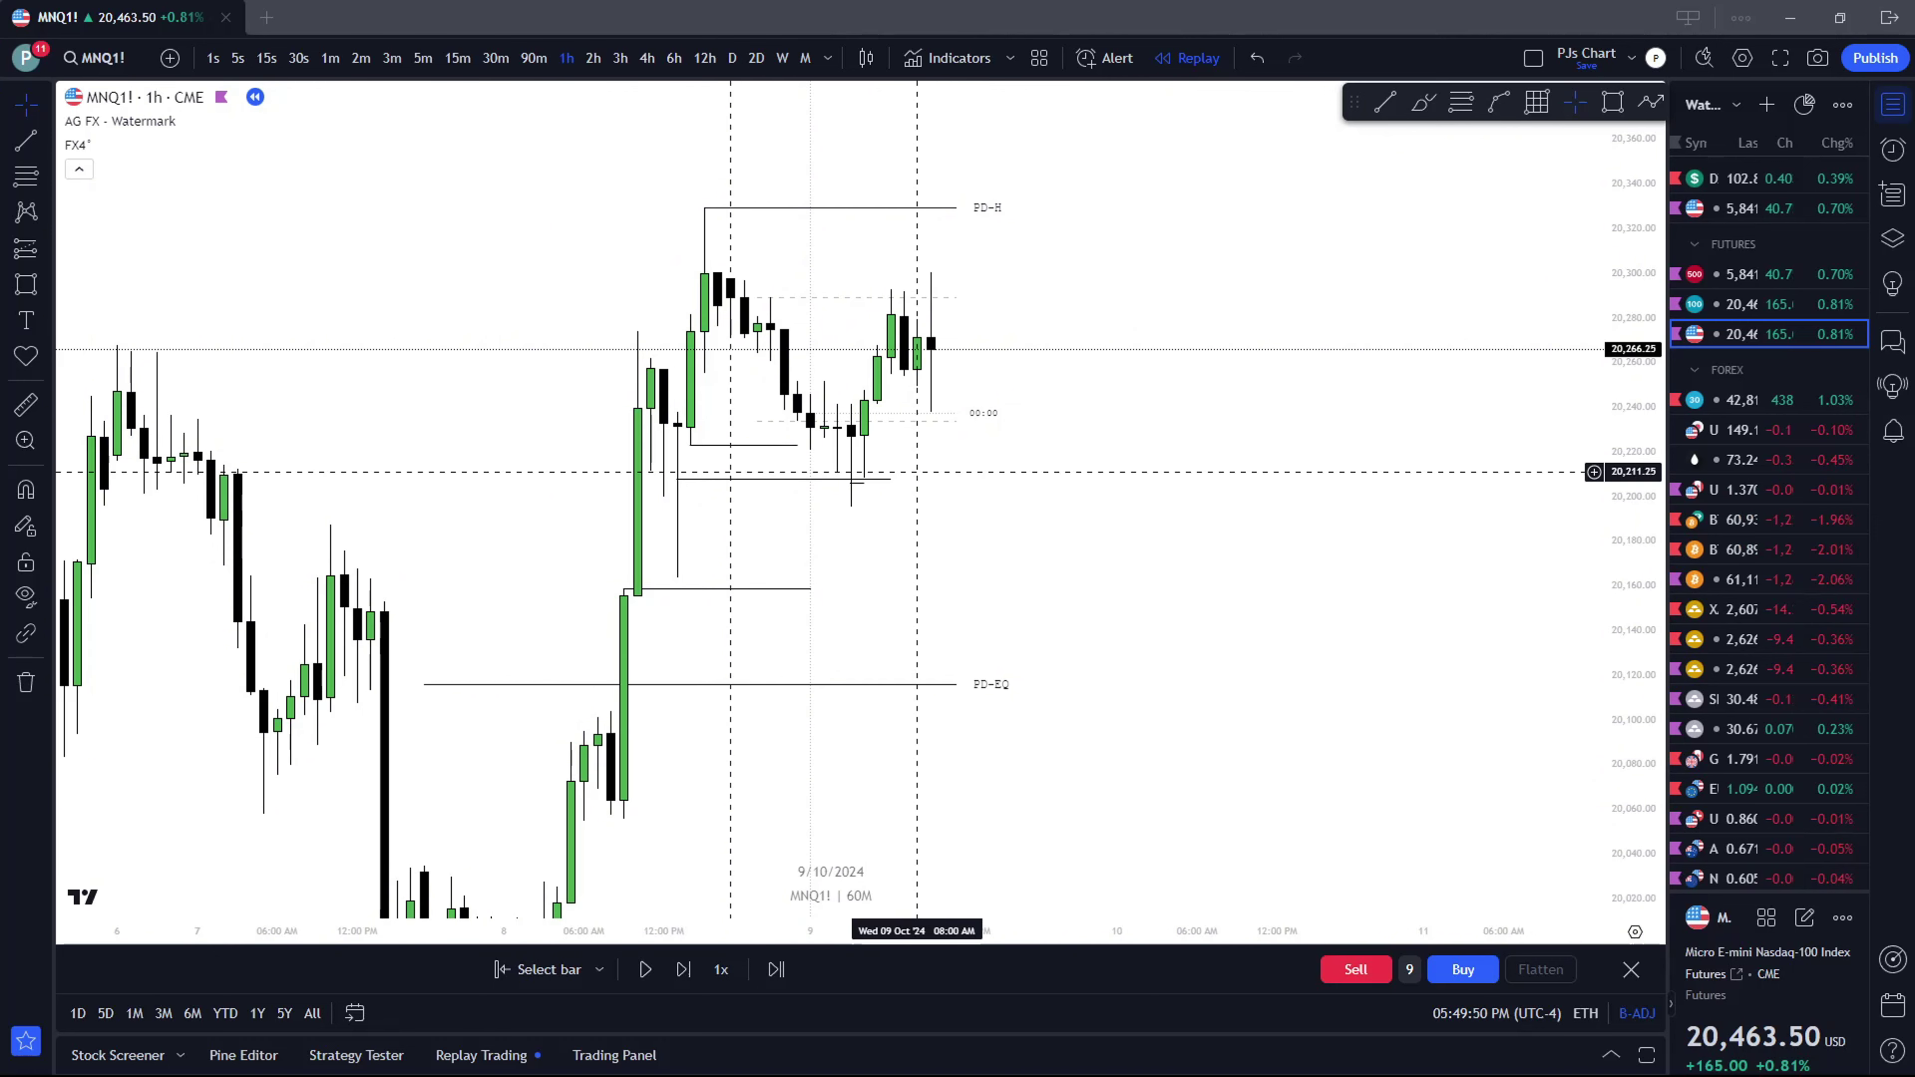
drag(1077, 434, 1142, 496)
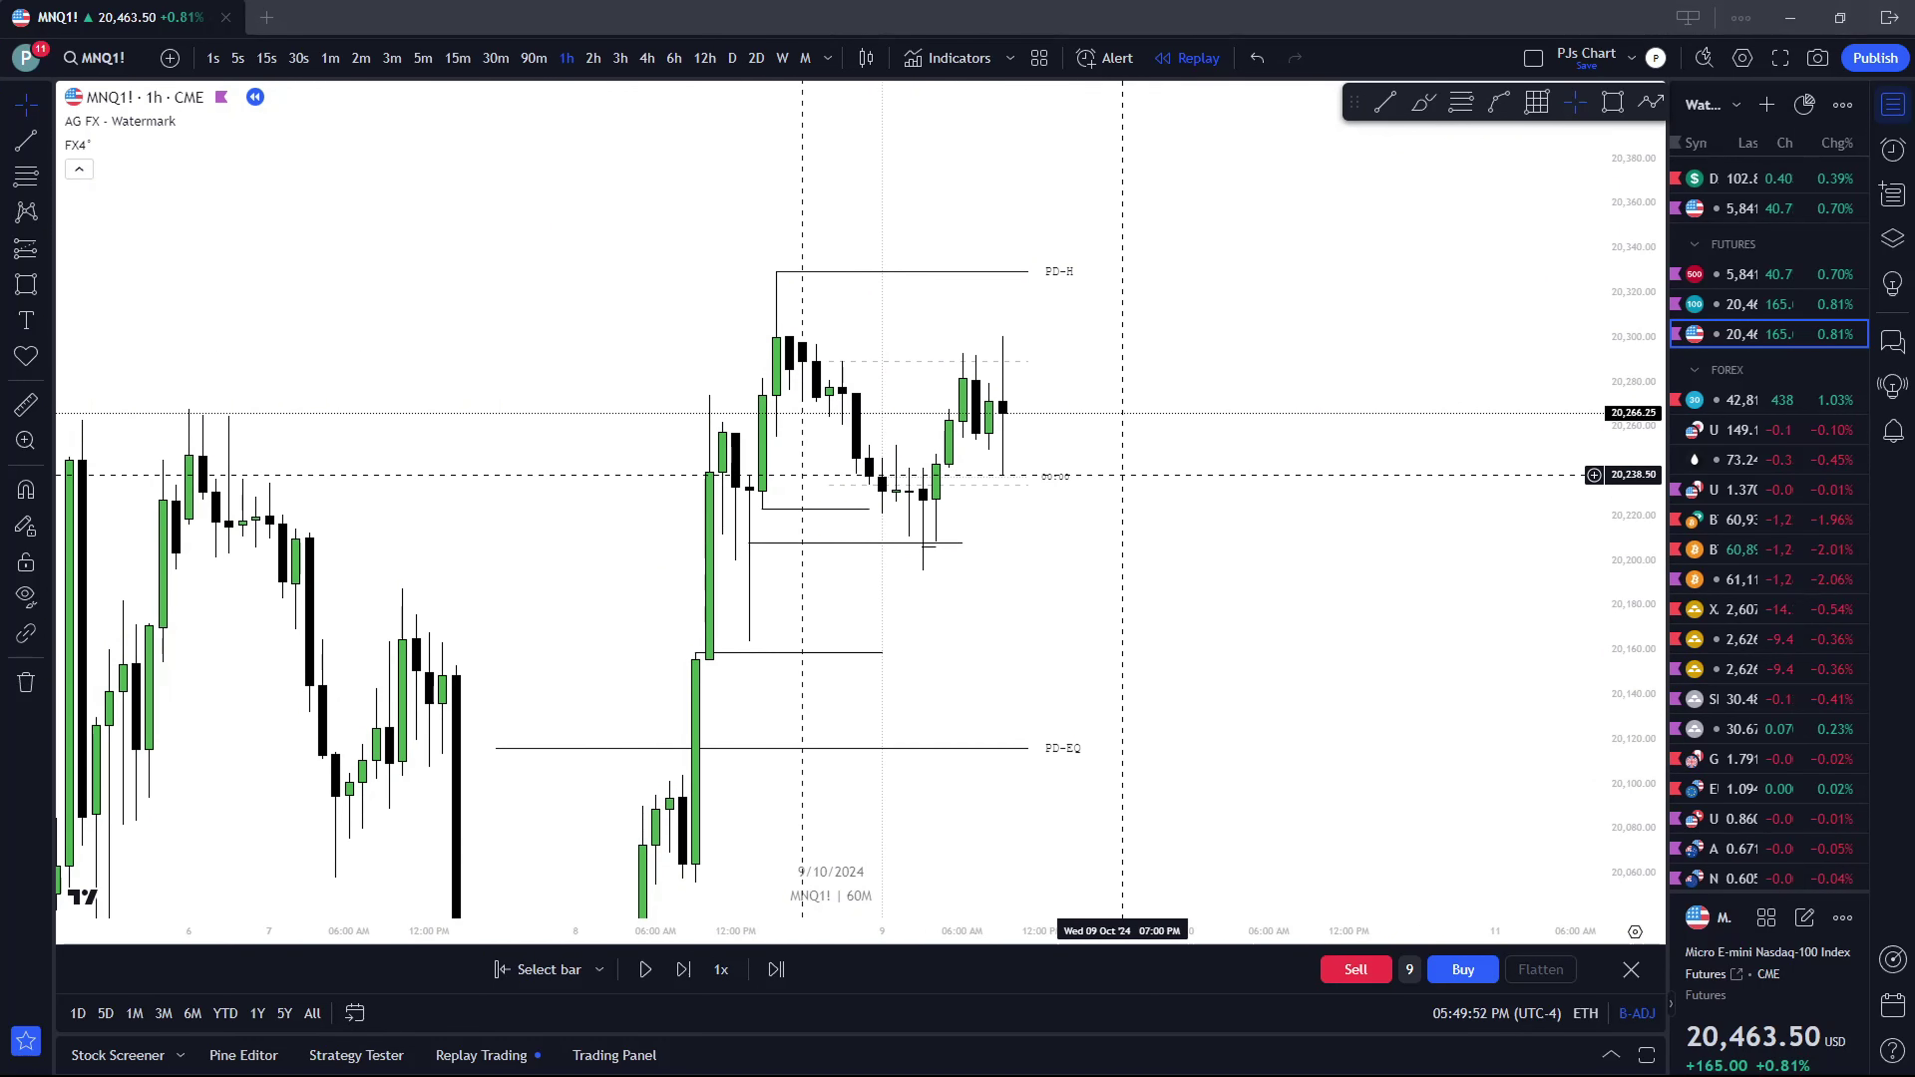
scroll(843, 193, up, 1)
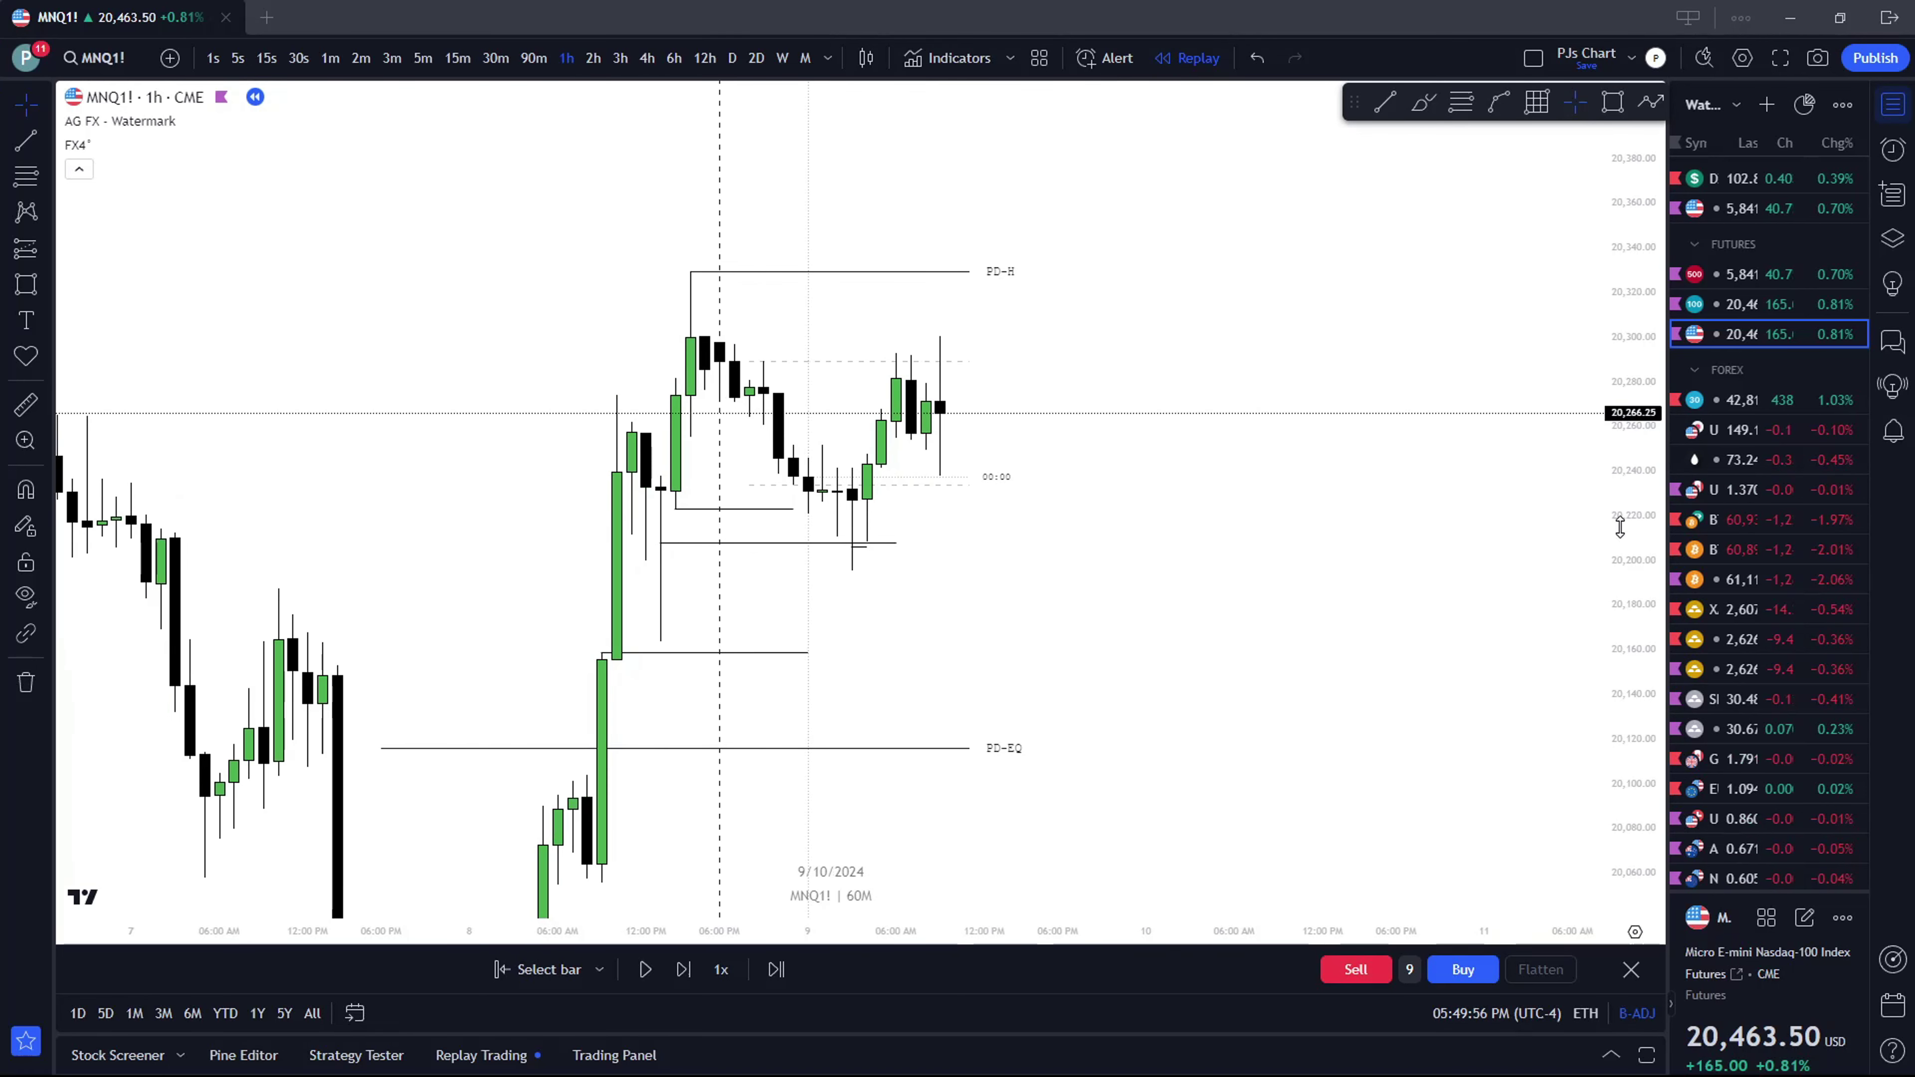
scroll(1538, 181, up, 2)
scroll(1214, 394, up, 2)
drag(1214, 394, 1134, 300)
scroll(1134, 300, down, 1)
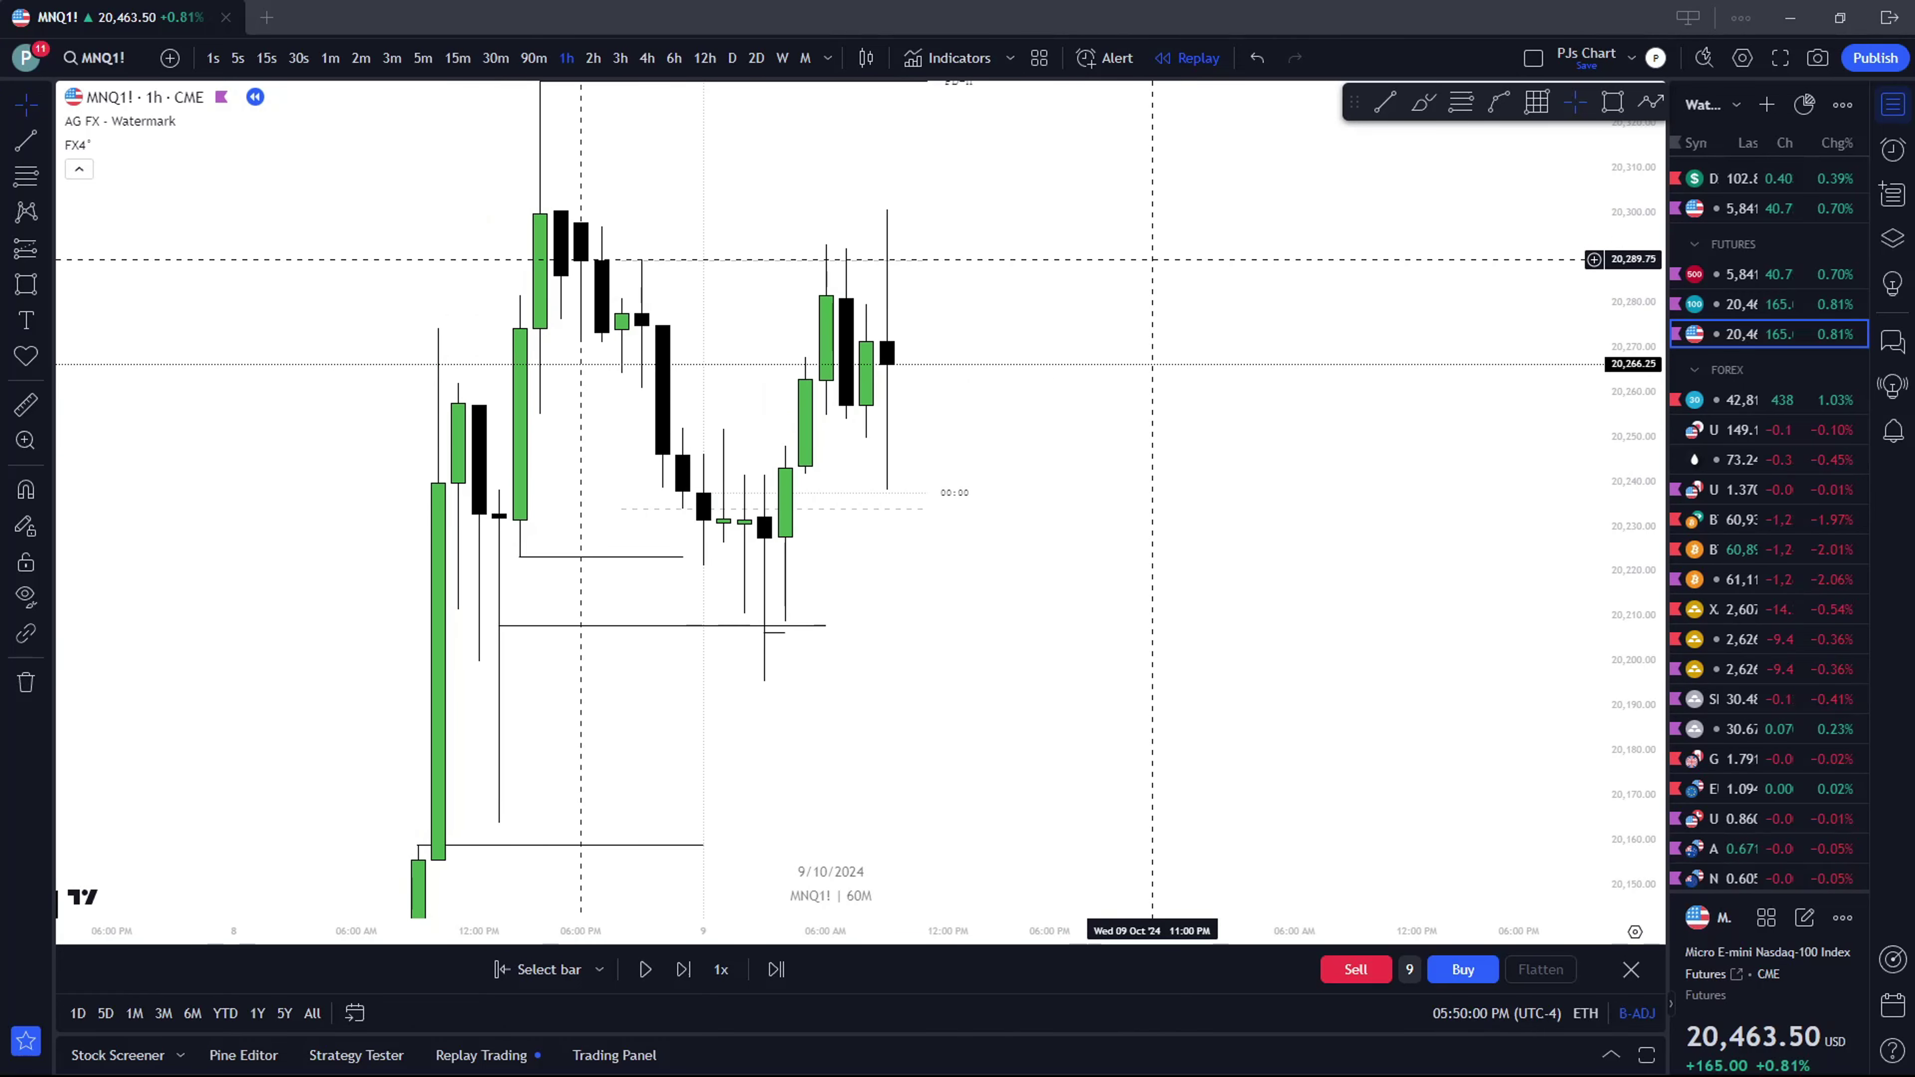
drag(1064, 277, 1098, 359)
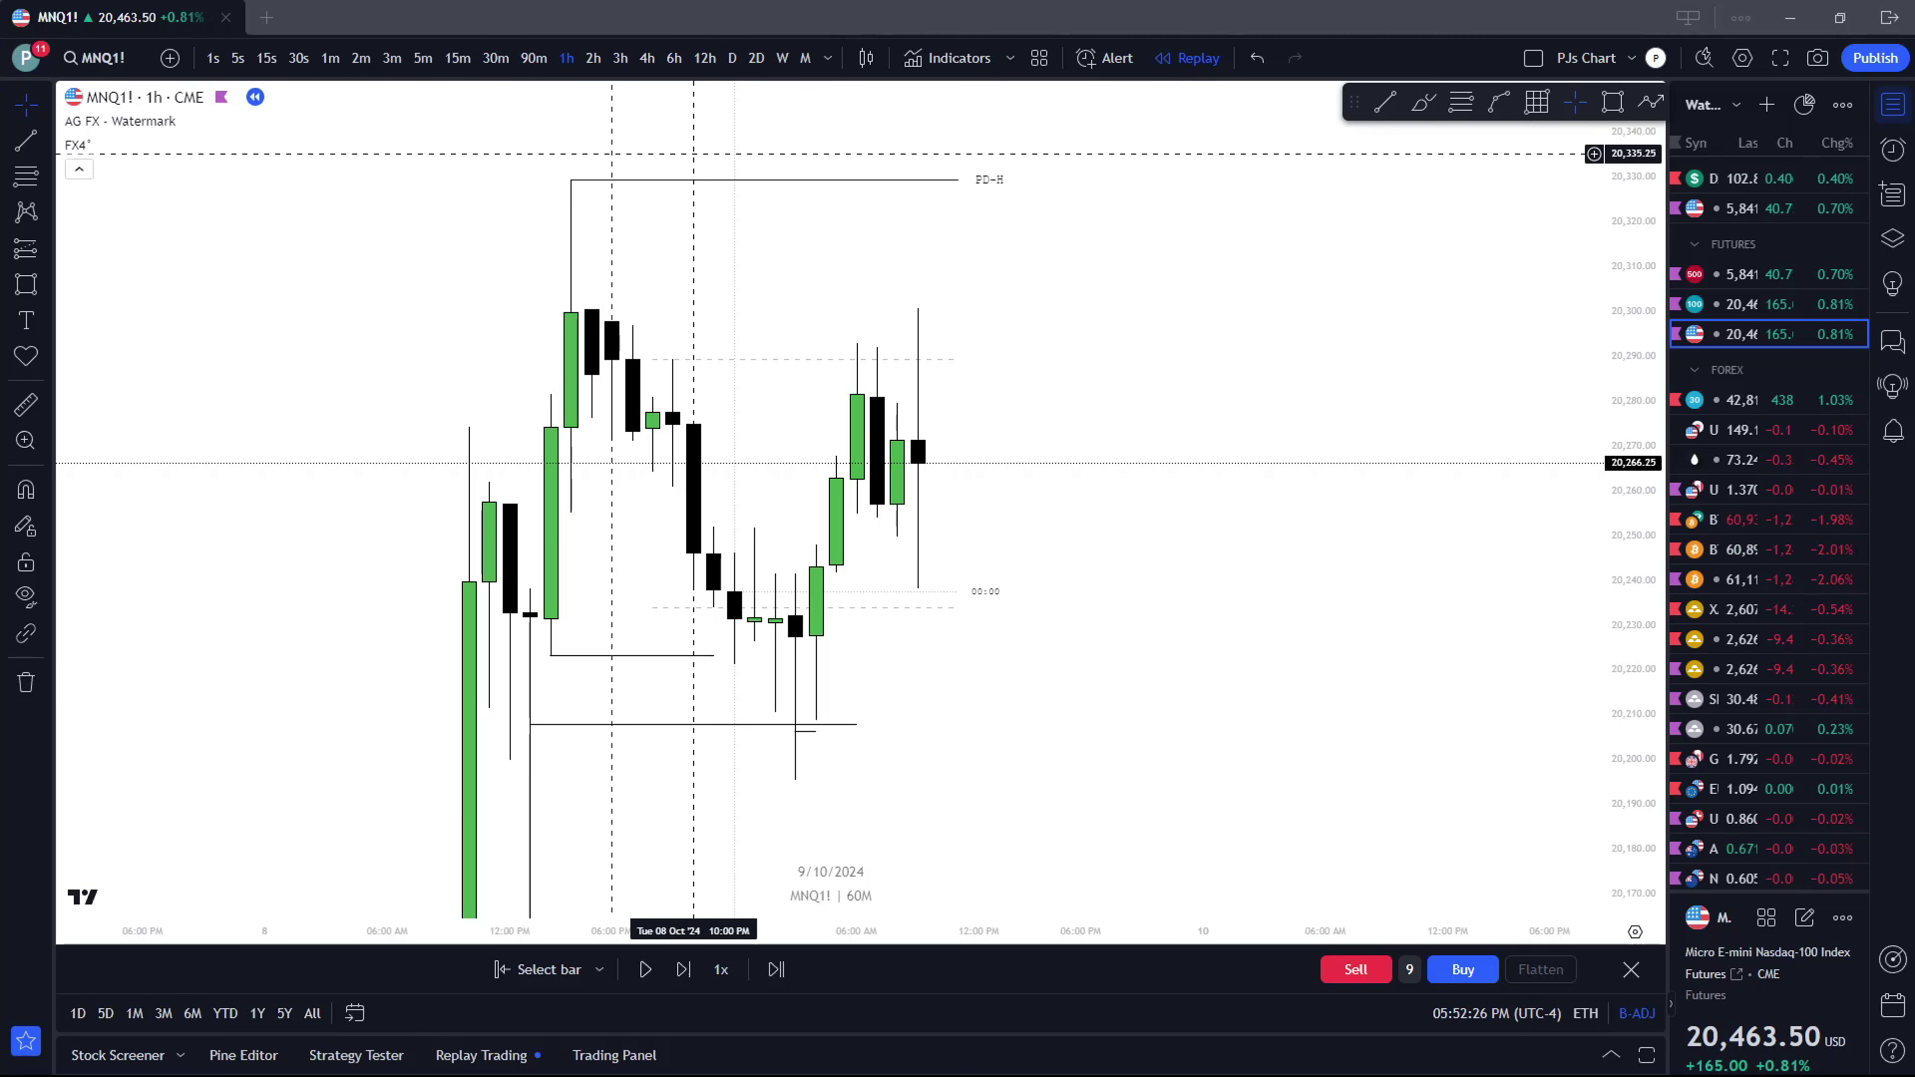
Compare the 9 October morning price action on the 15-minute, 5-minute and 1-hour timeframes
click(458, 58)
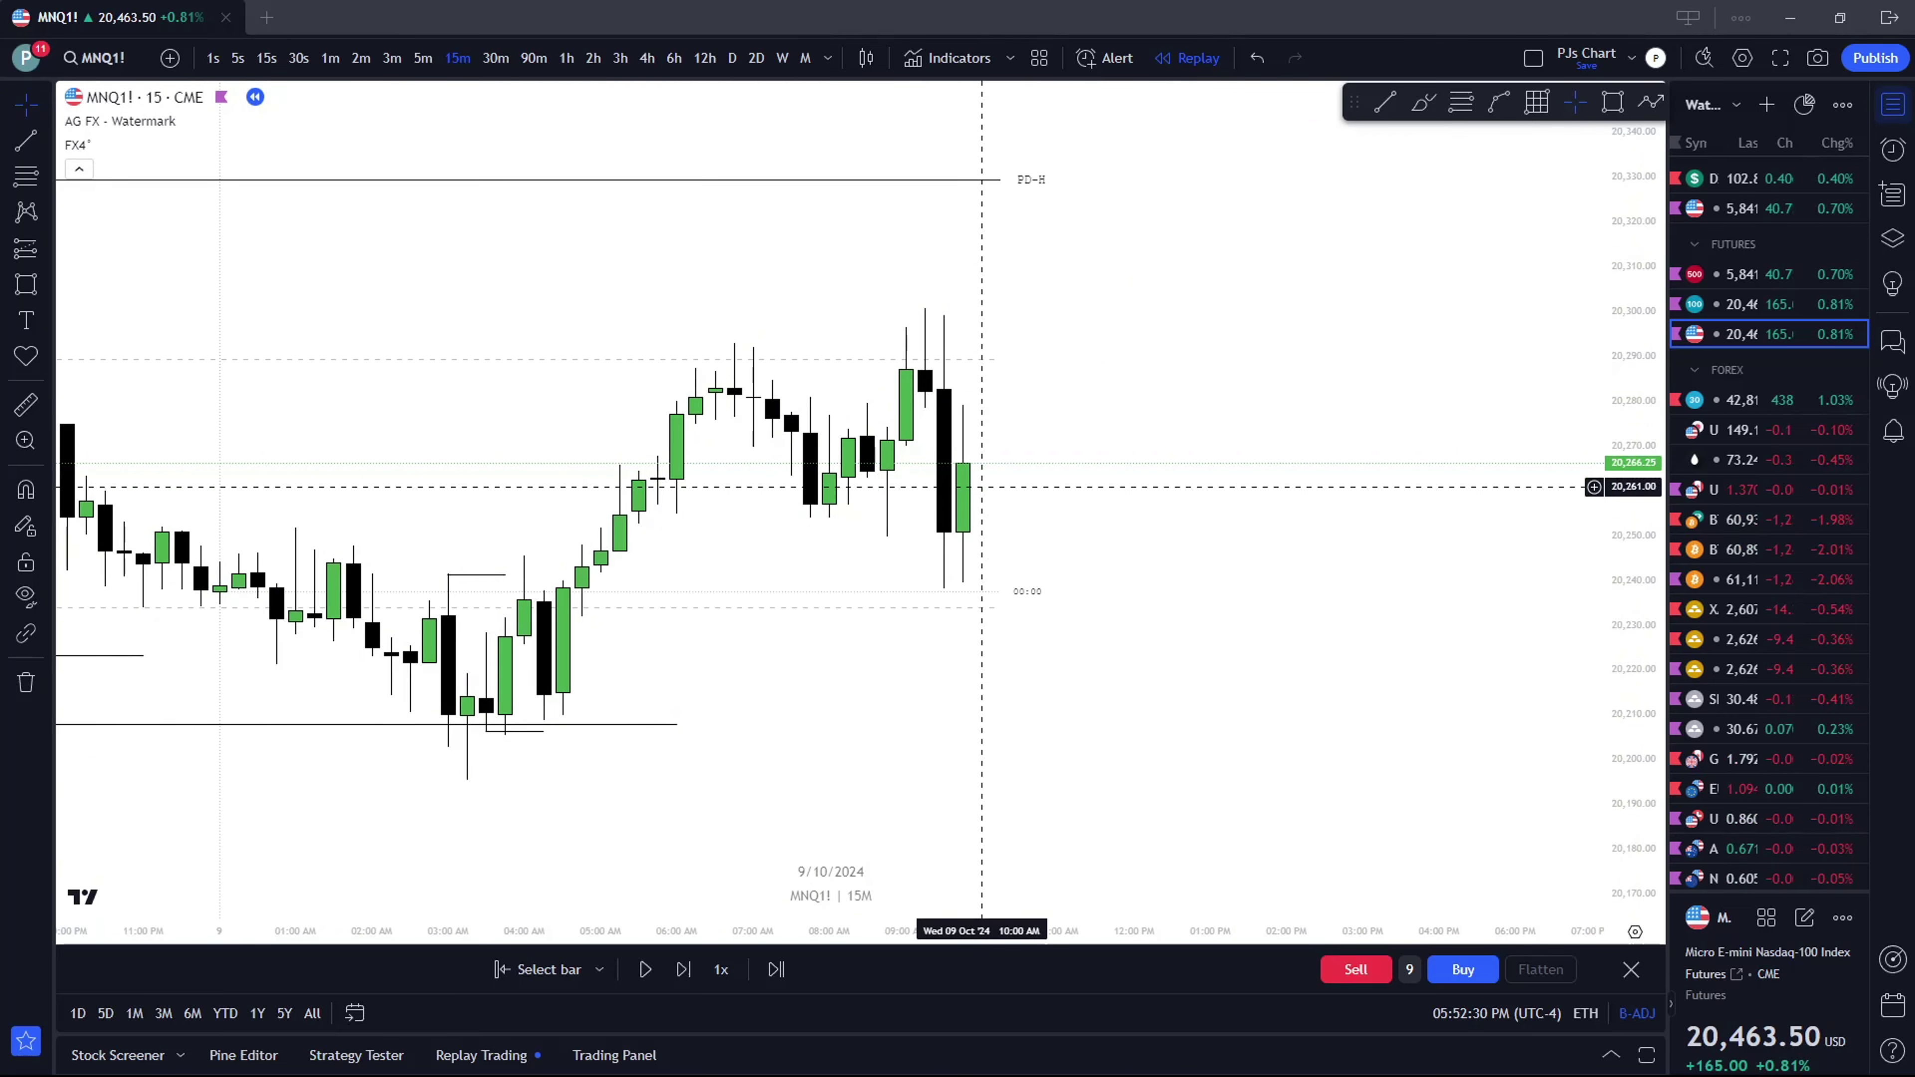
click(423, 58)
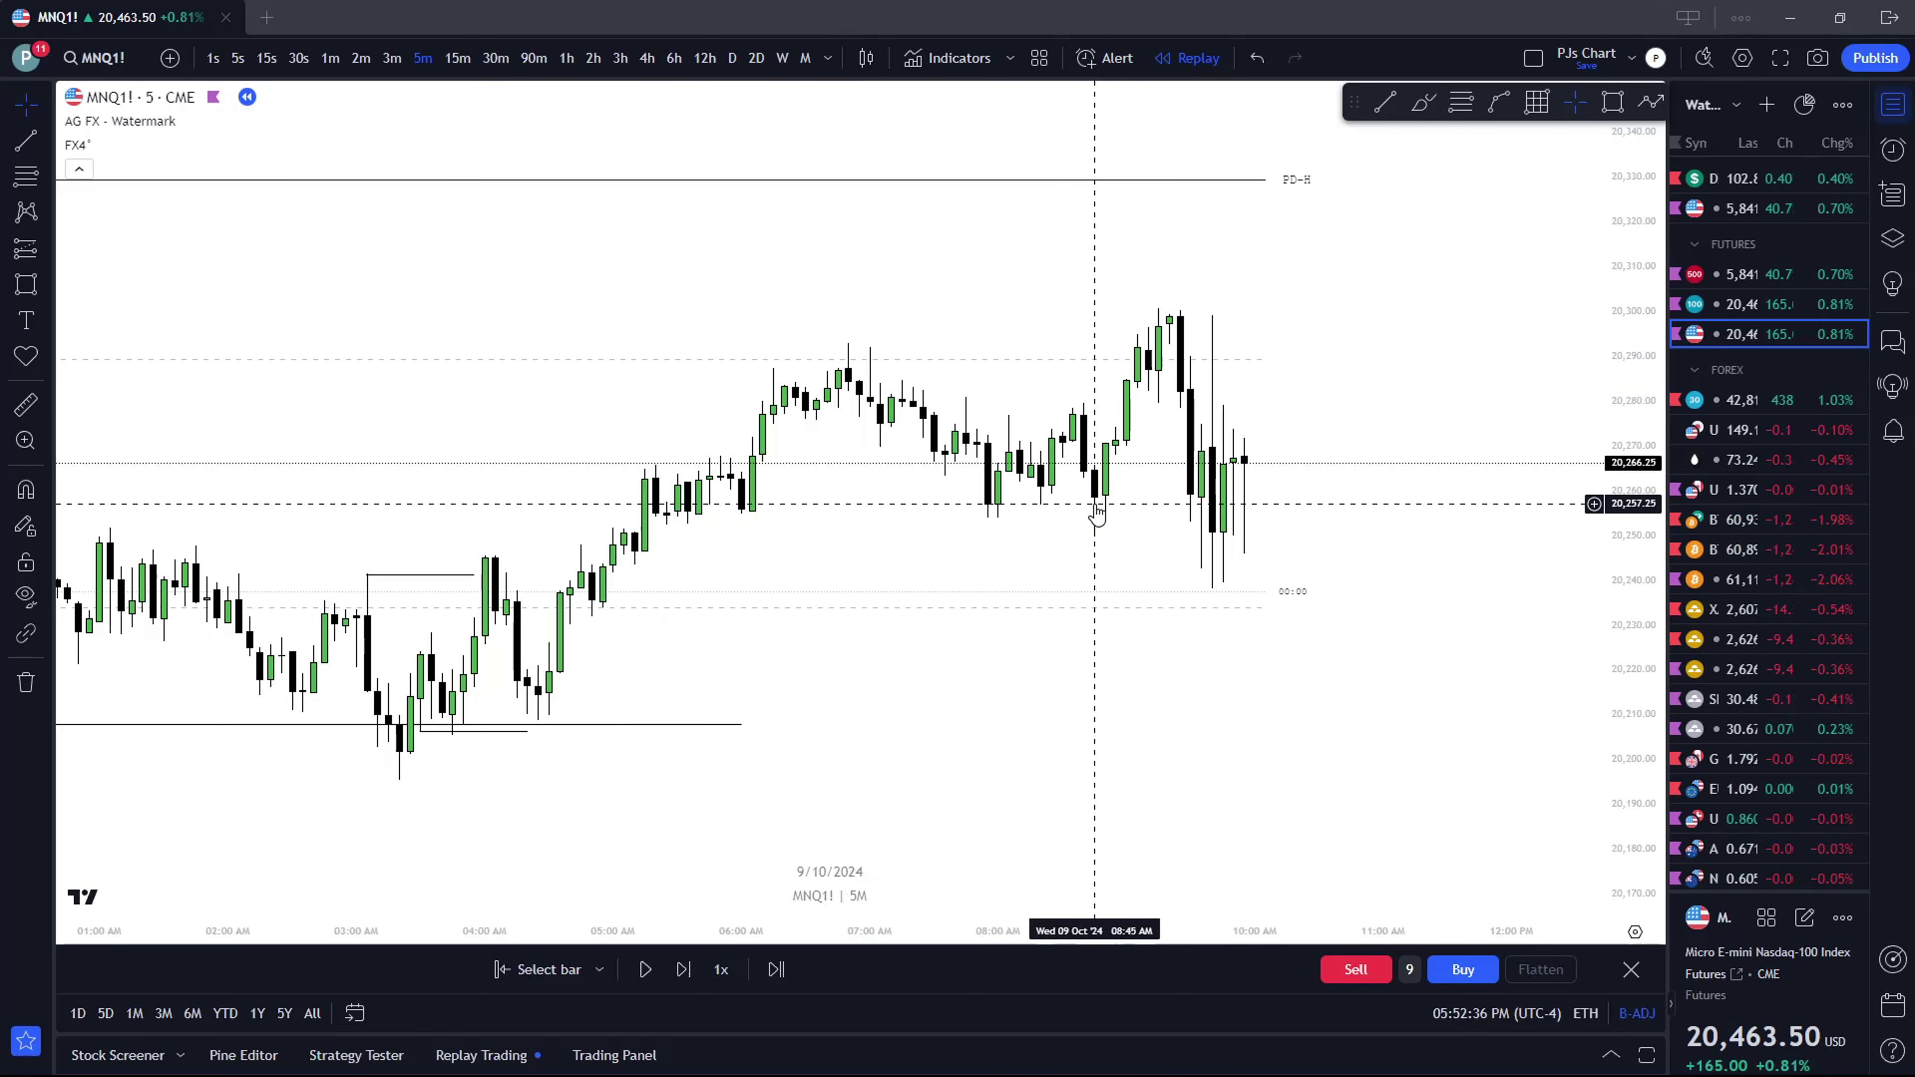
scroll(1081, 505, down, 4)
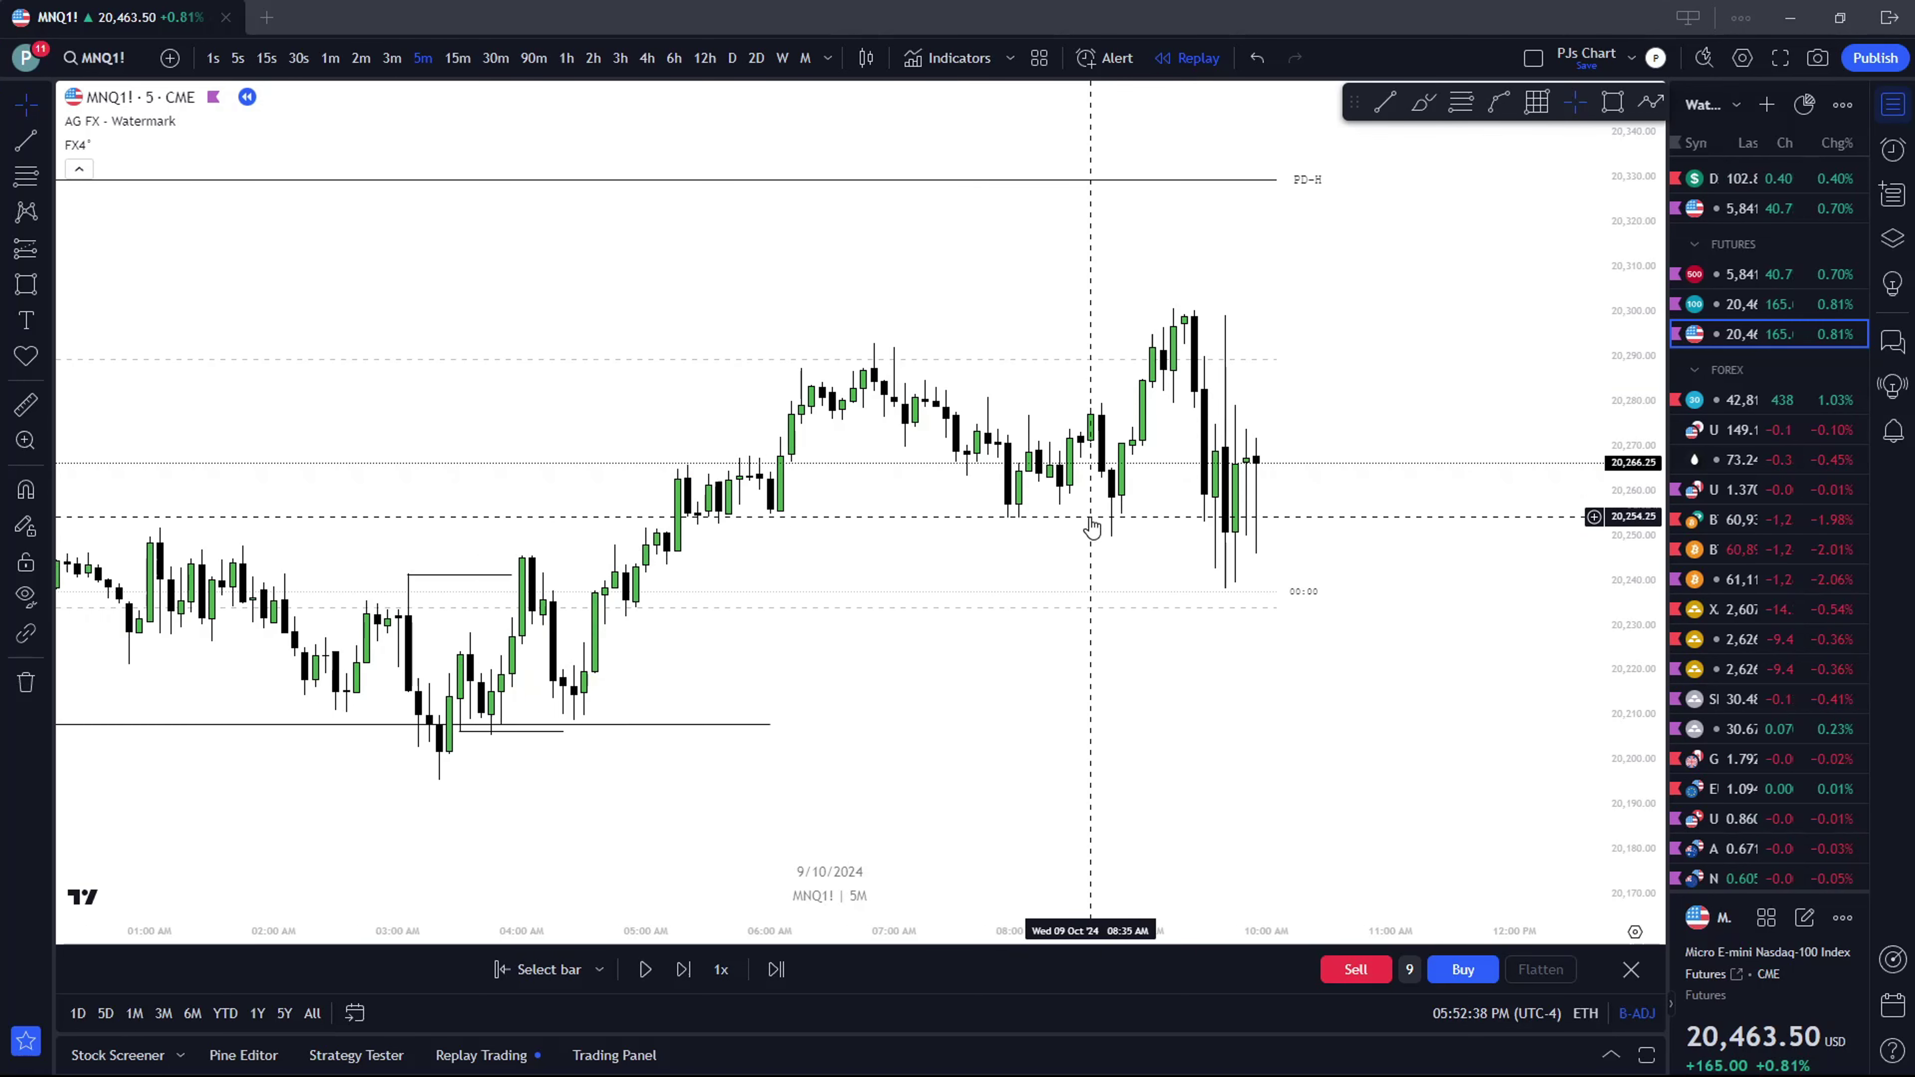
scroll(1131, 528, down, 3)
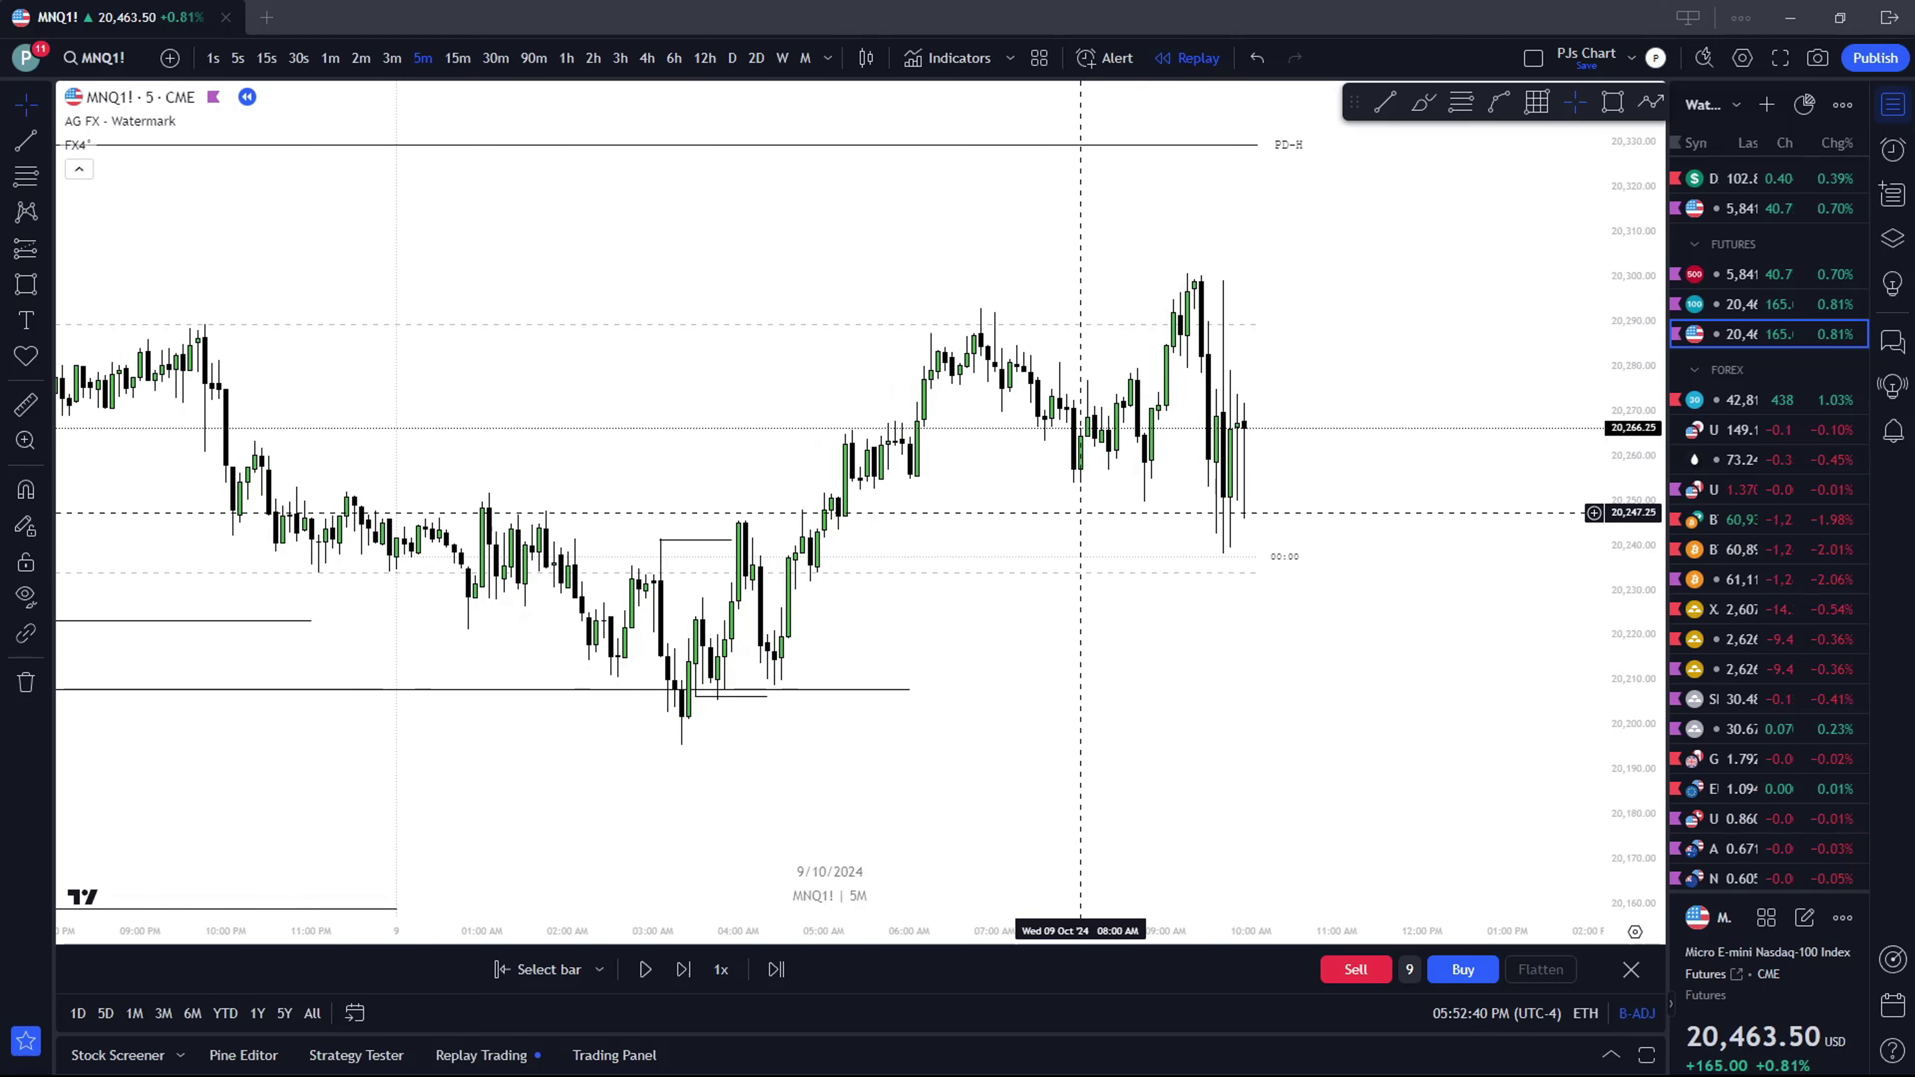
text(1h)
key(Return)
drag(1069, 443, 1012, 414)
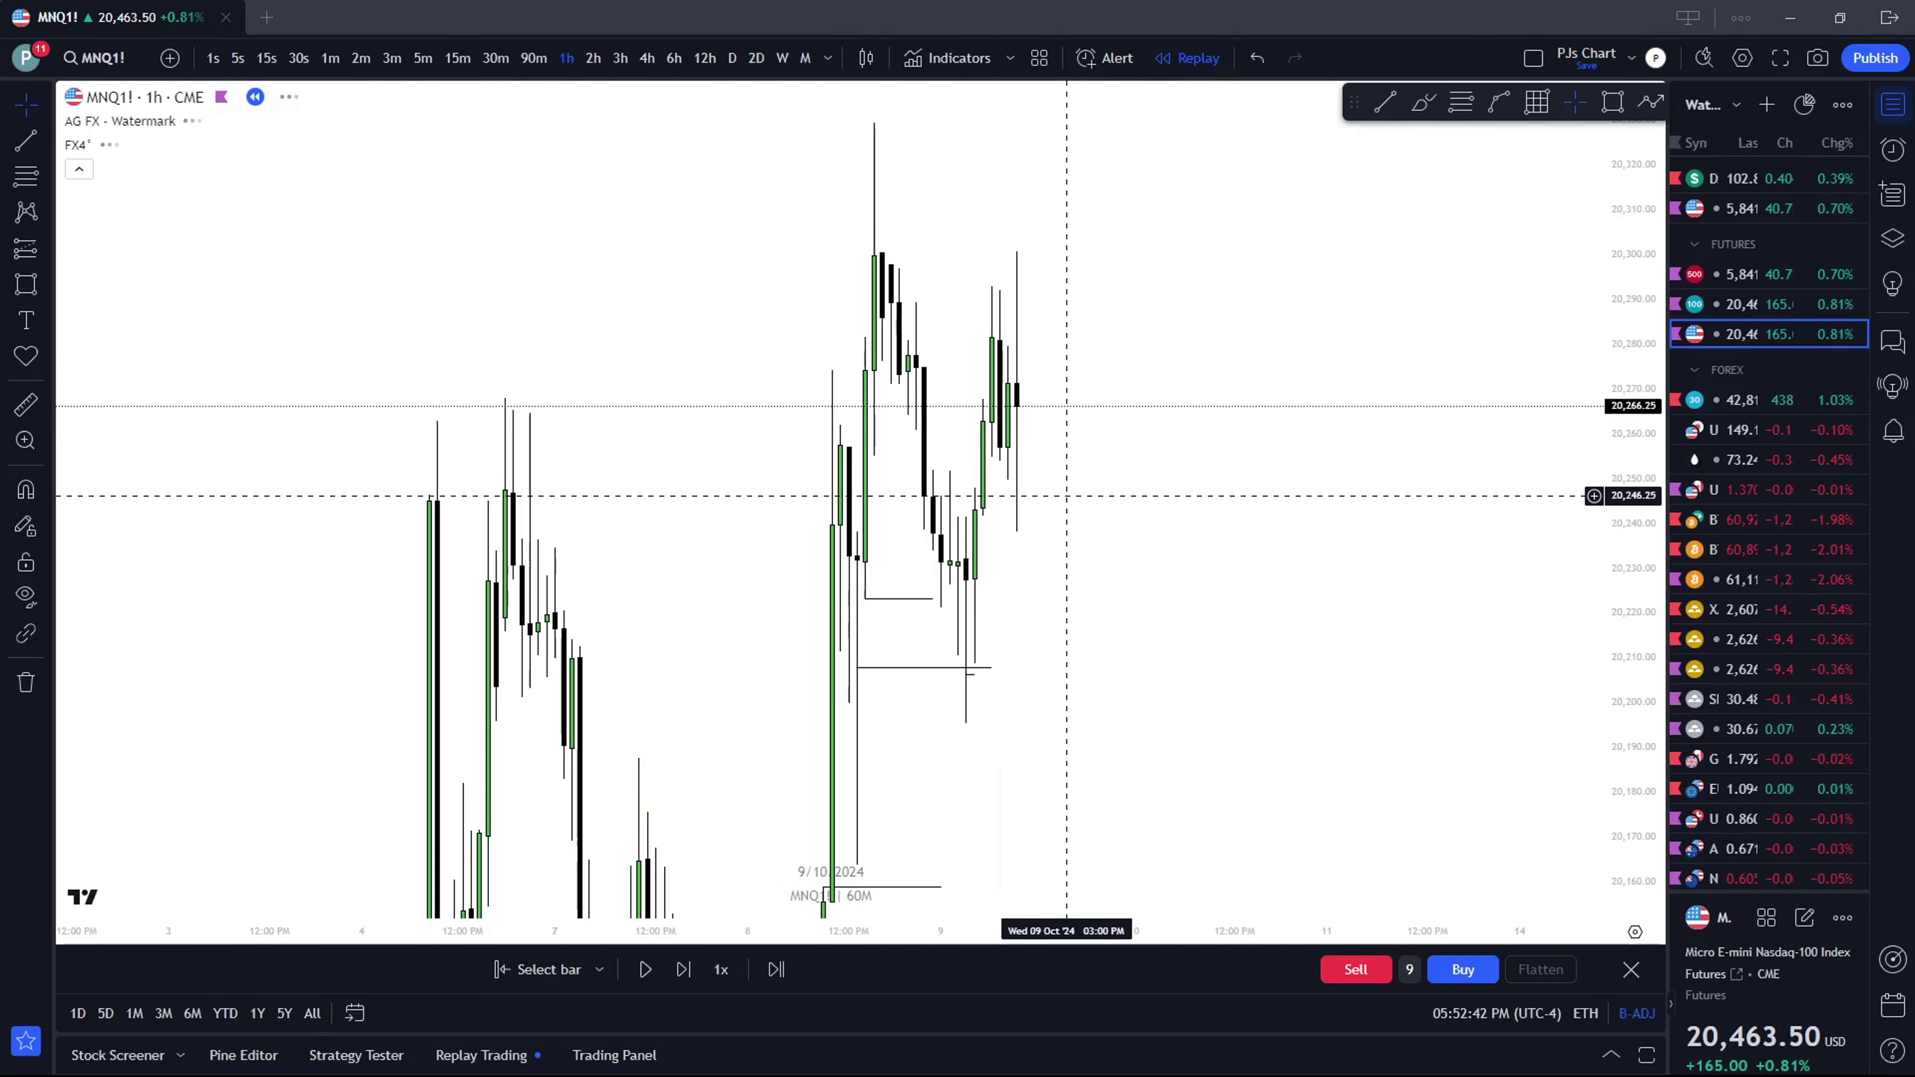
On the 15-minute timeframe, draw a Fibonacci retracement from the 20,195.50 swing low to the 20,293.00 high, and delete it
click(457, 58)
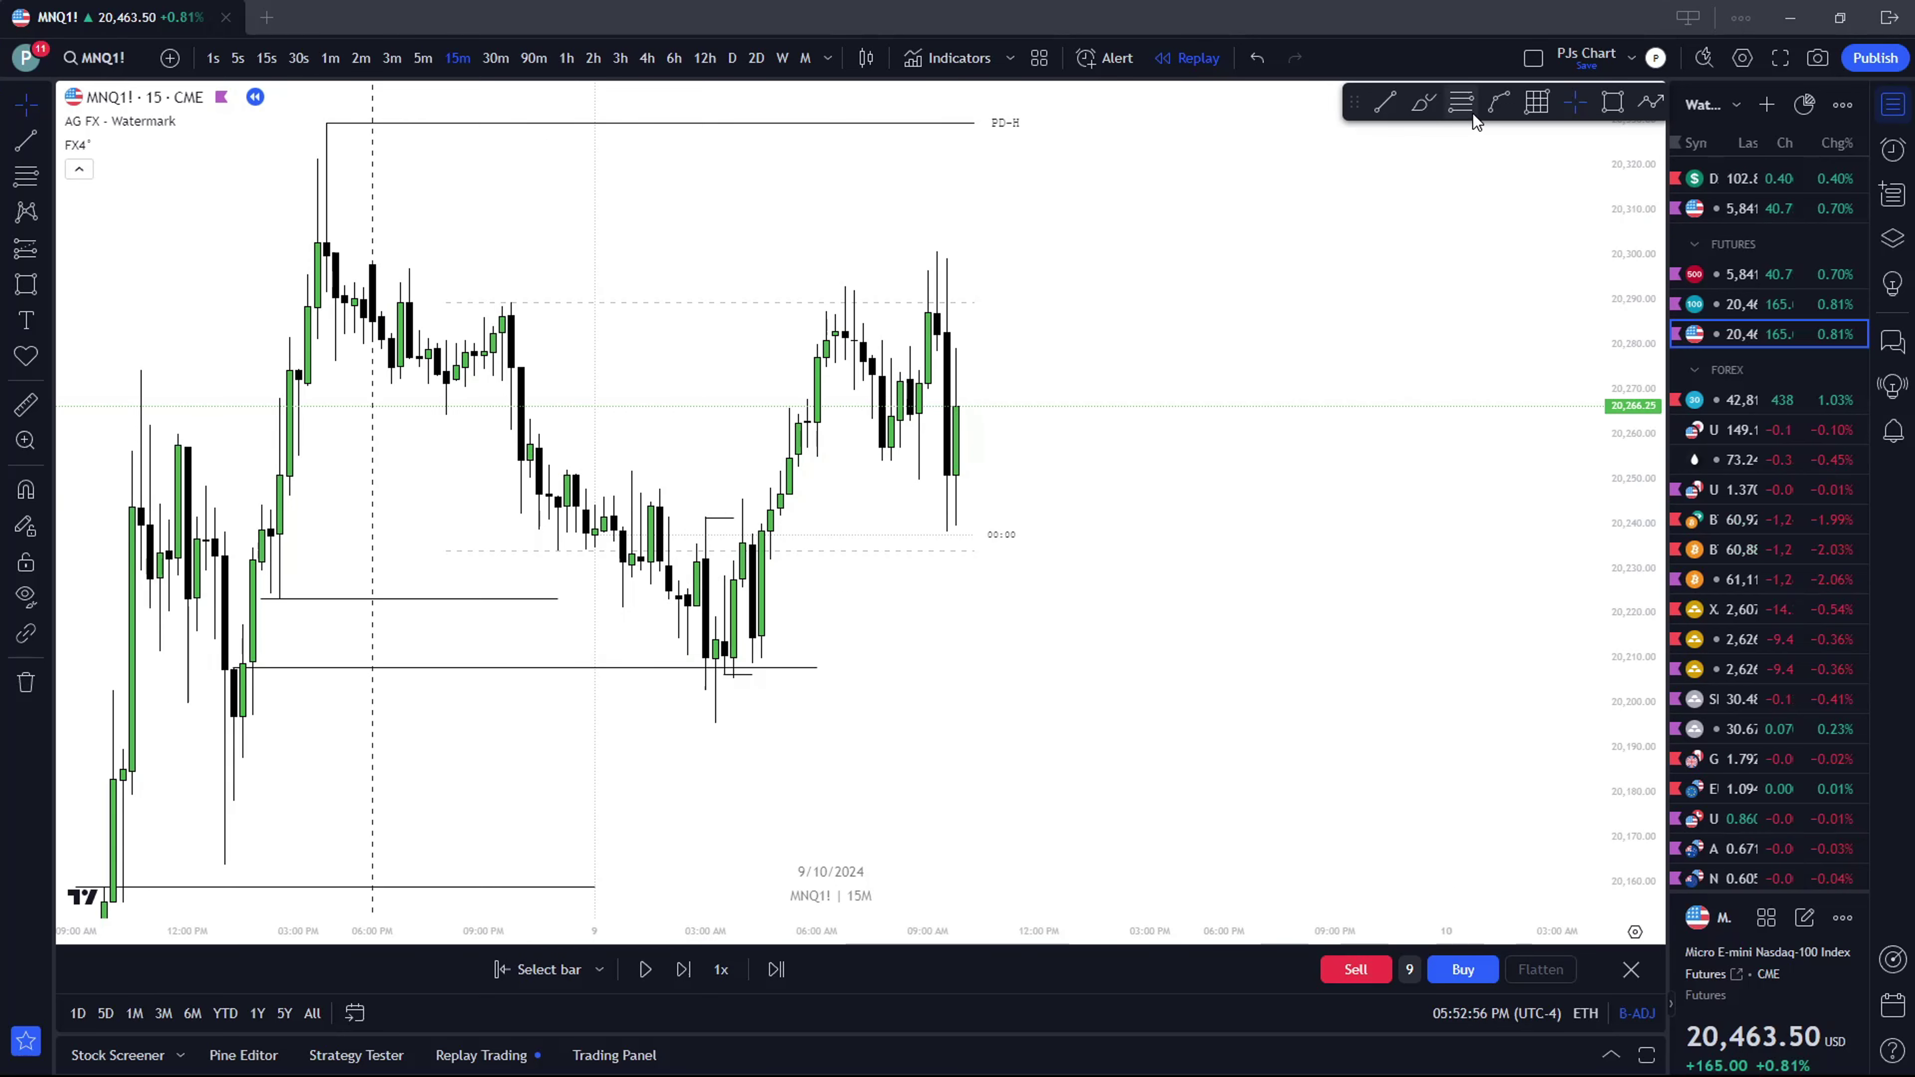
click(1462, 103)
click(956, 723)
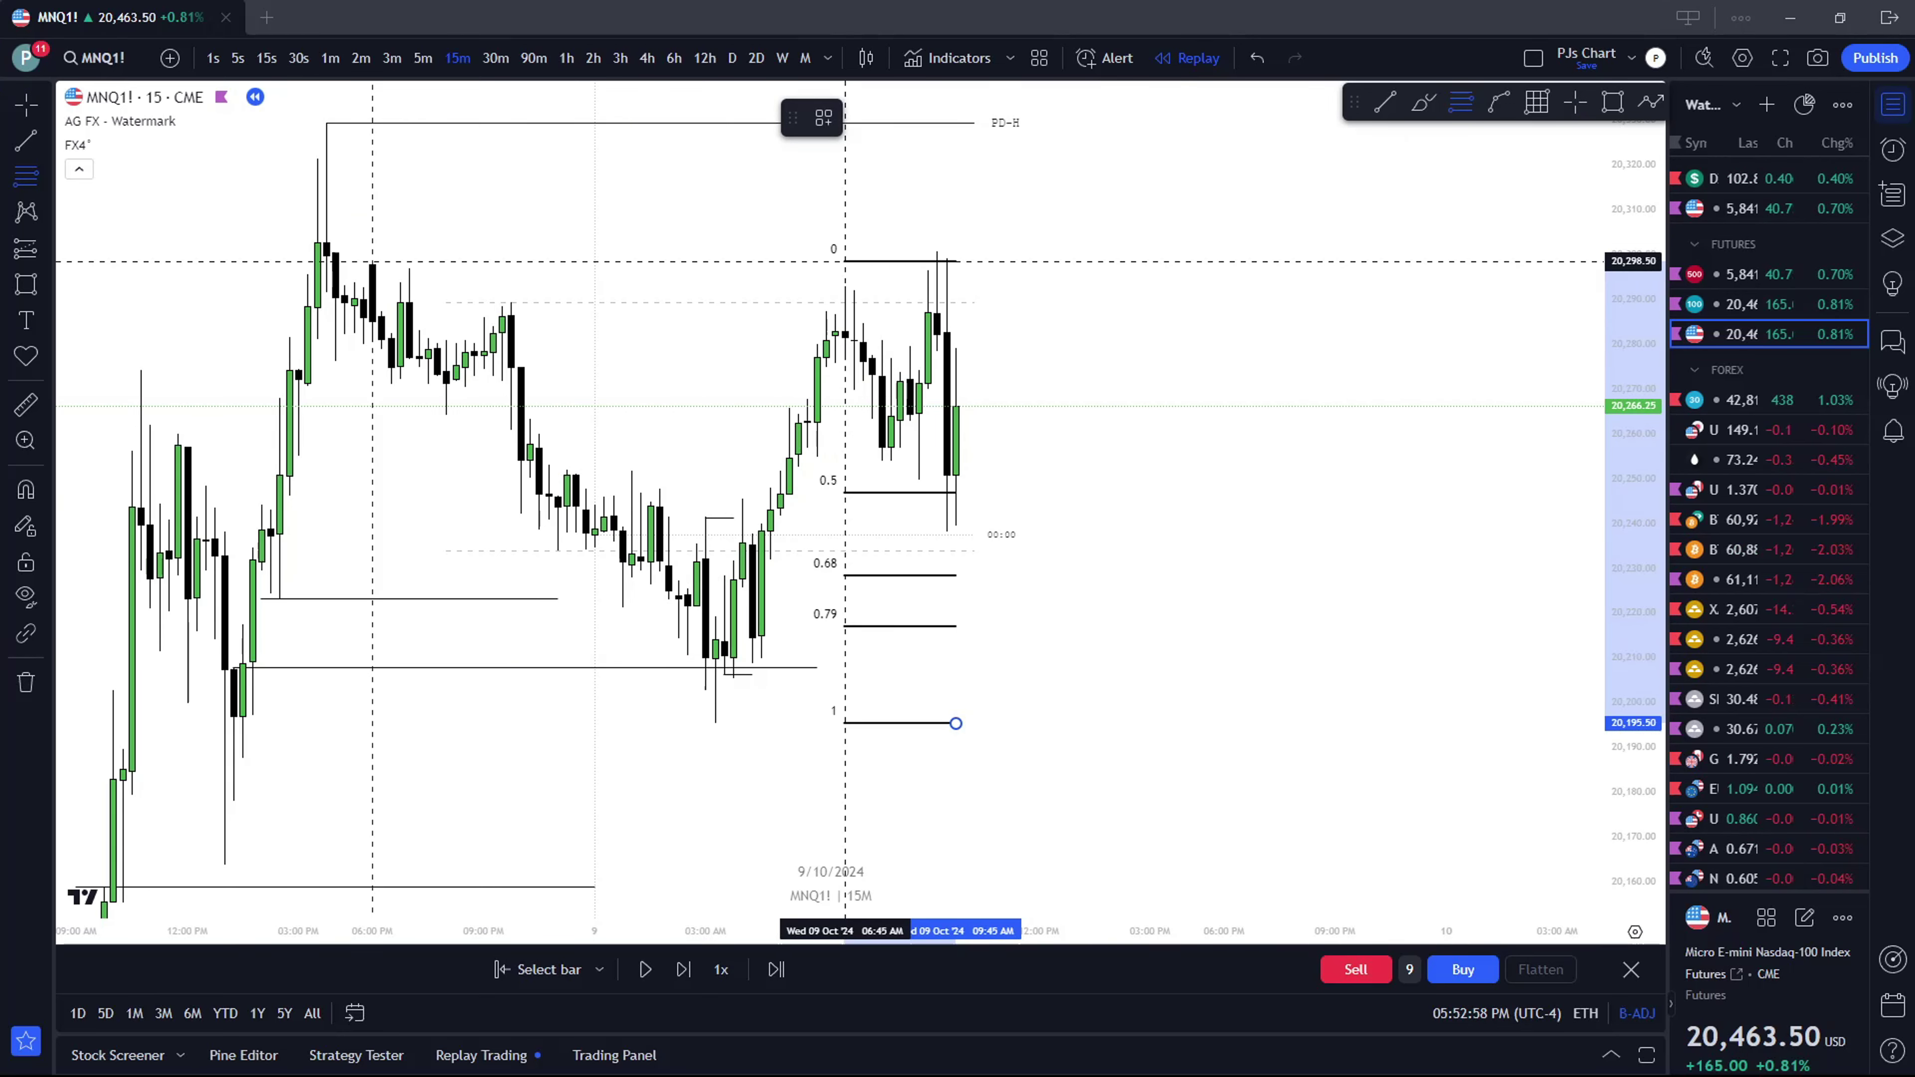
click(827, 287)
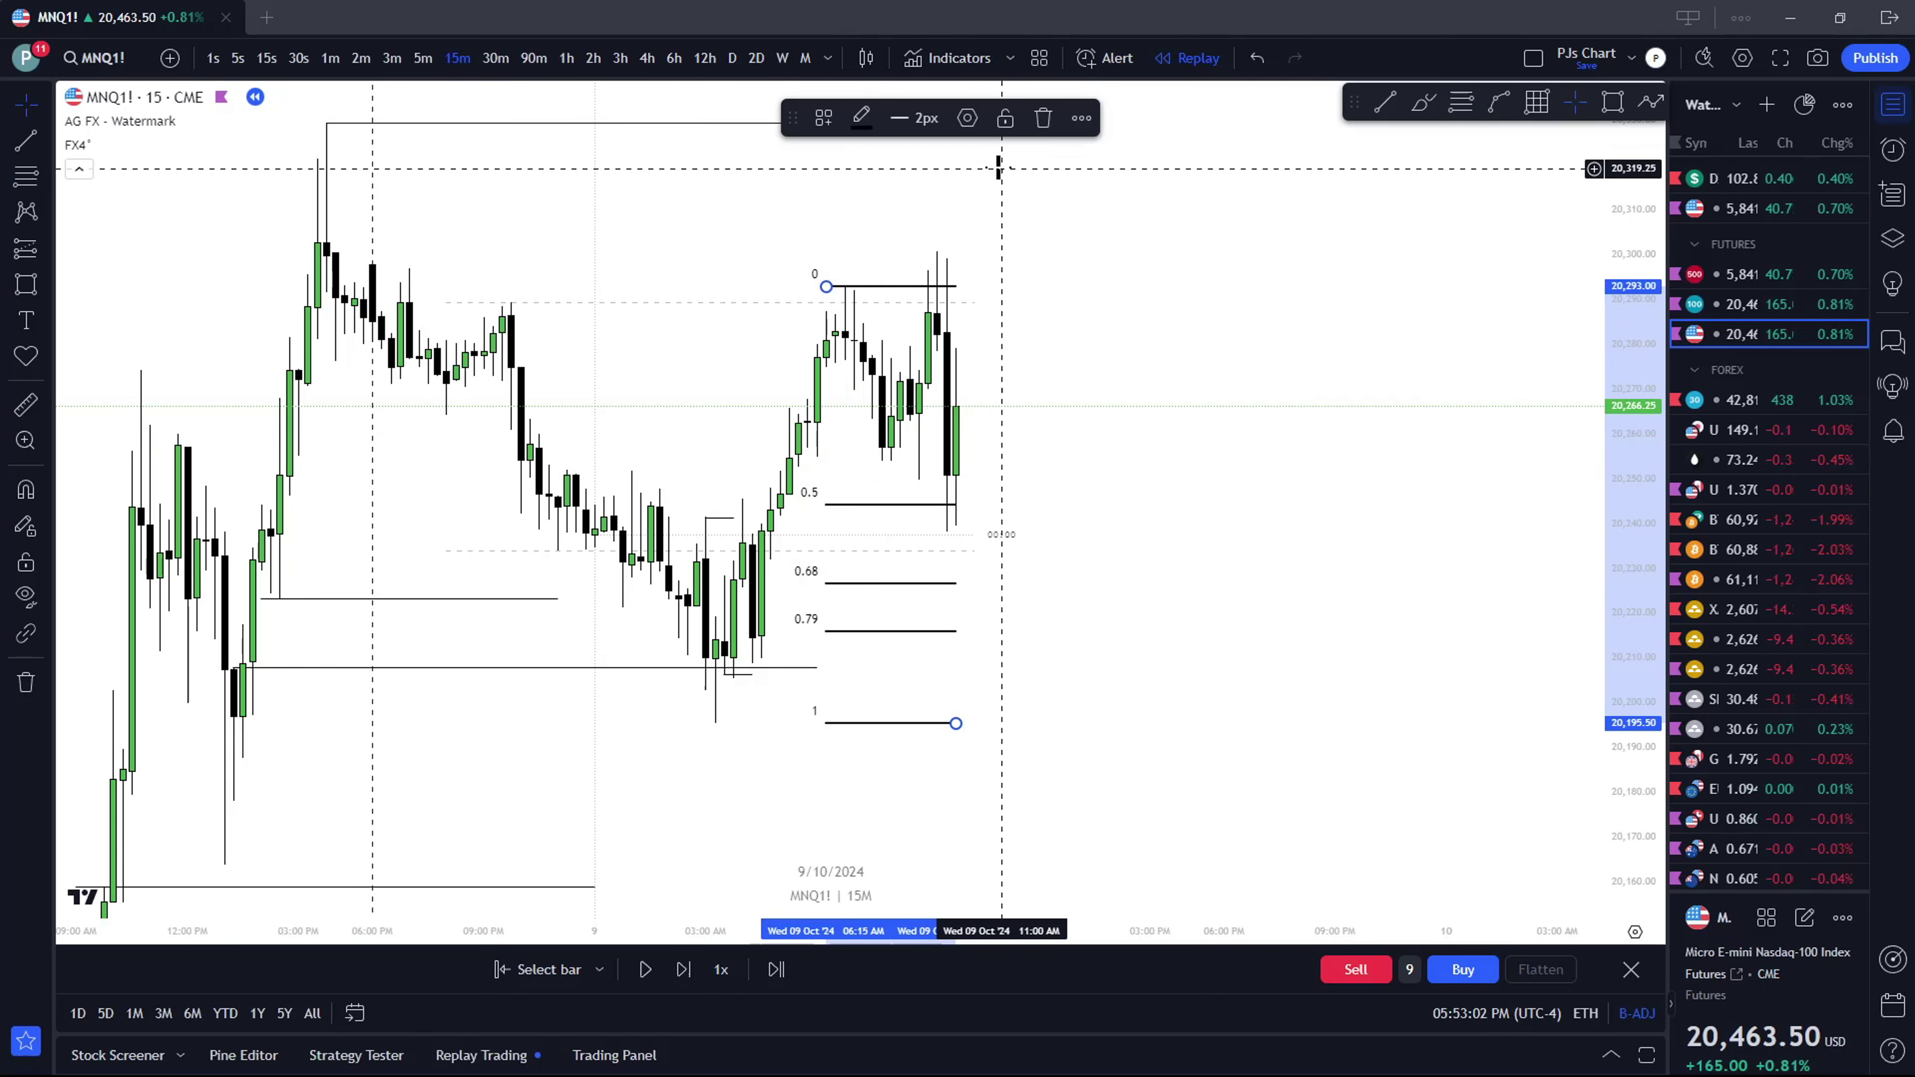
click(1043, 118)
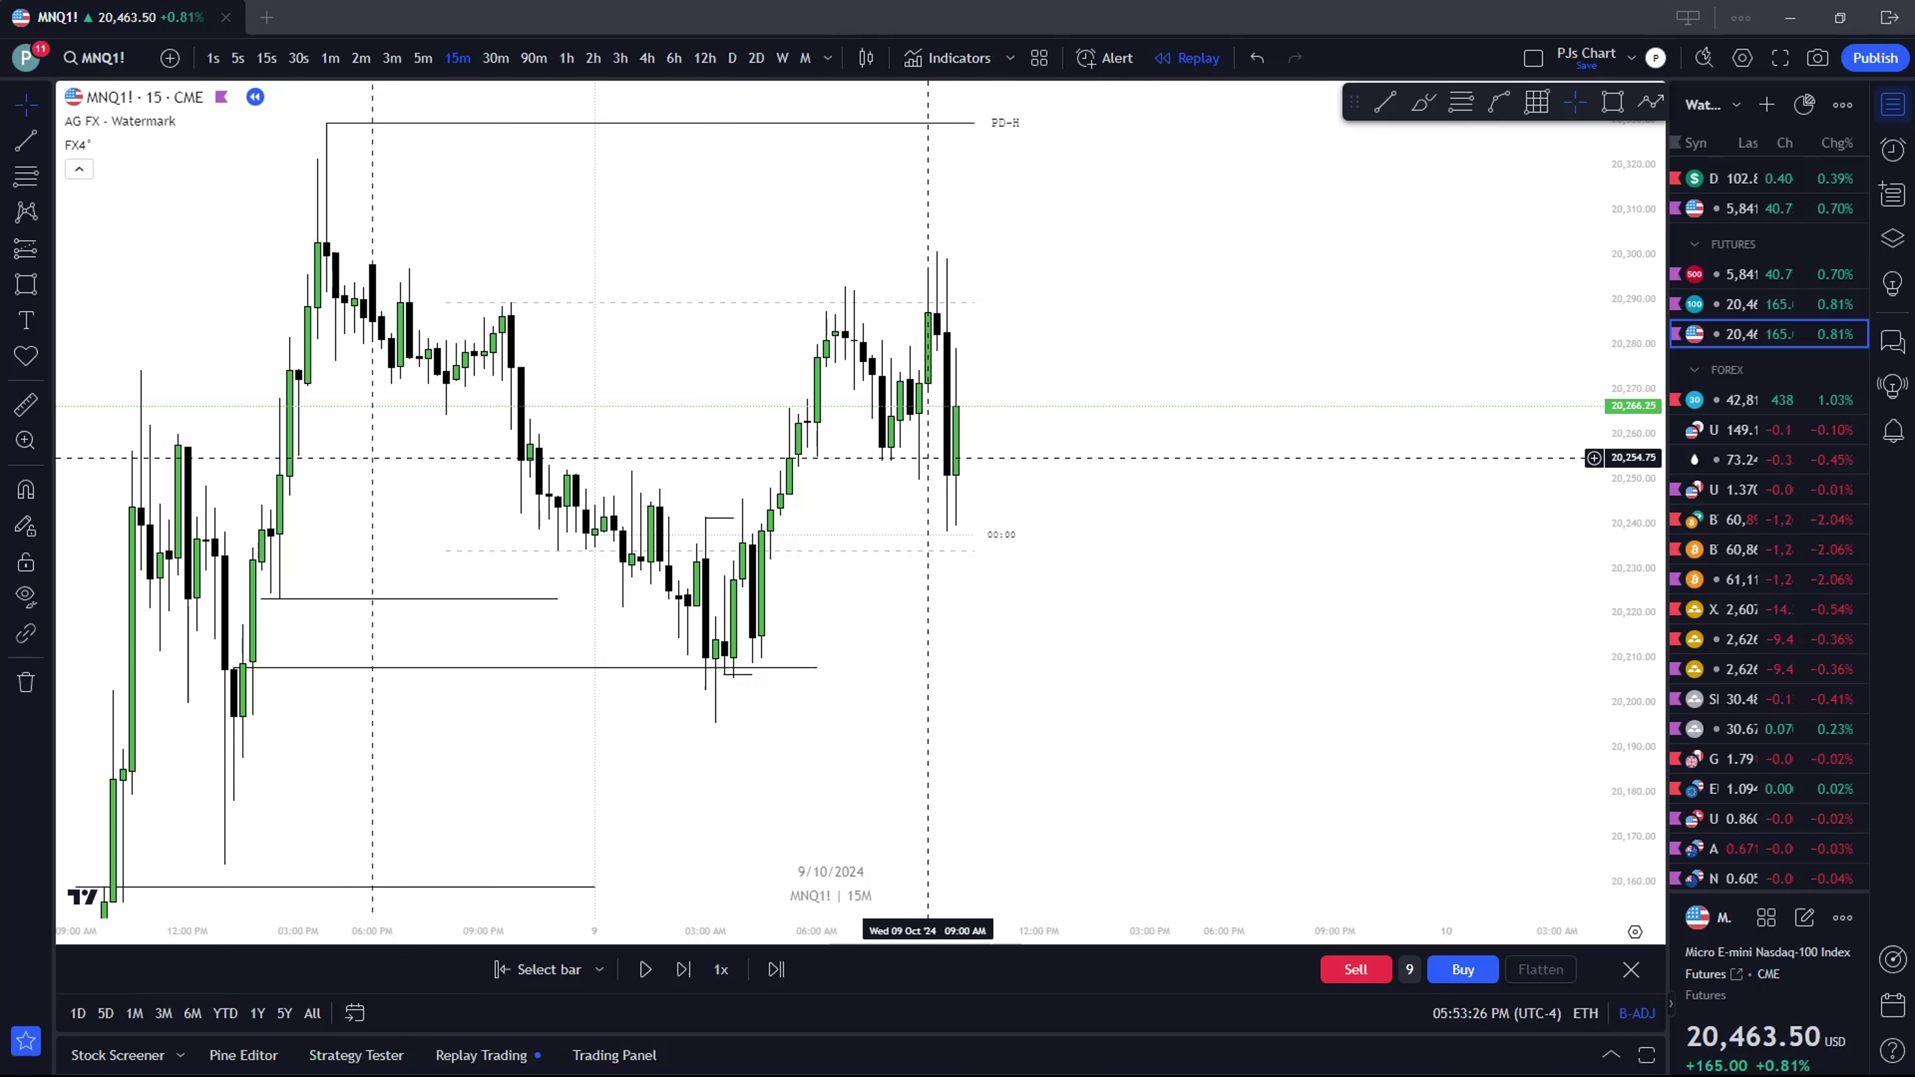
After checking the 1-minute timeframe, restart the bar replay on the 5-minute chart from shortly before 9:00 AM on 9 October
click(434, 62)
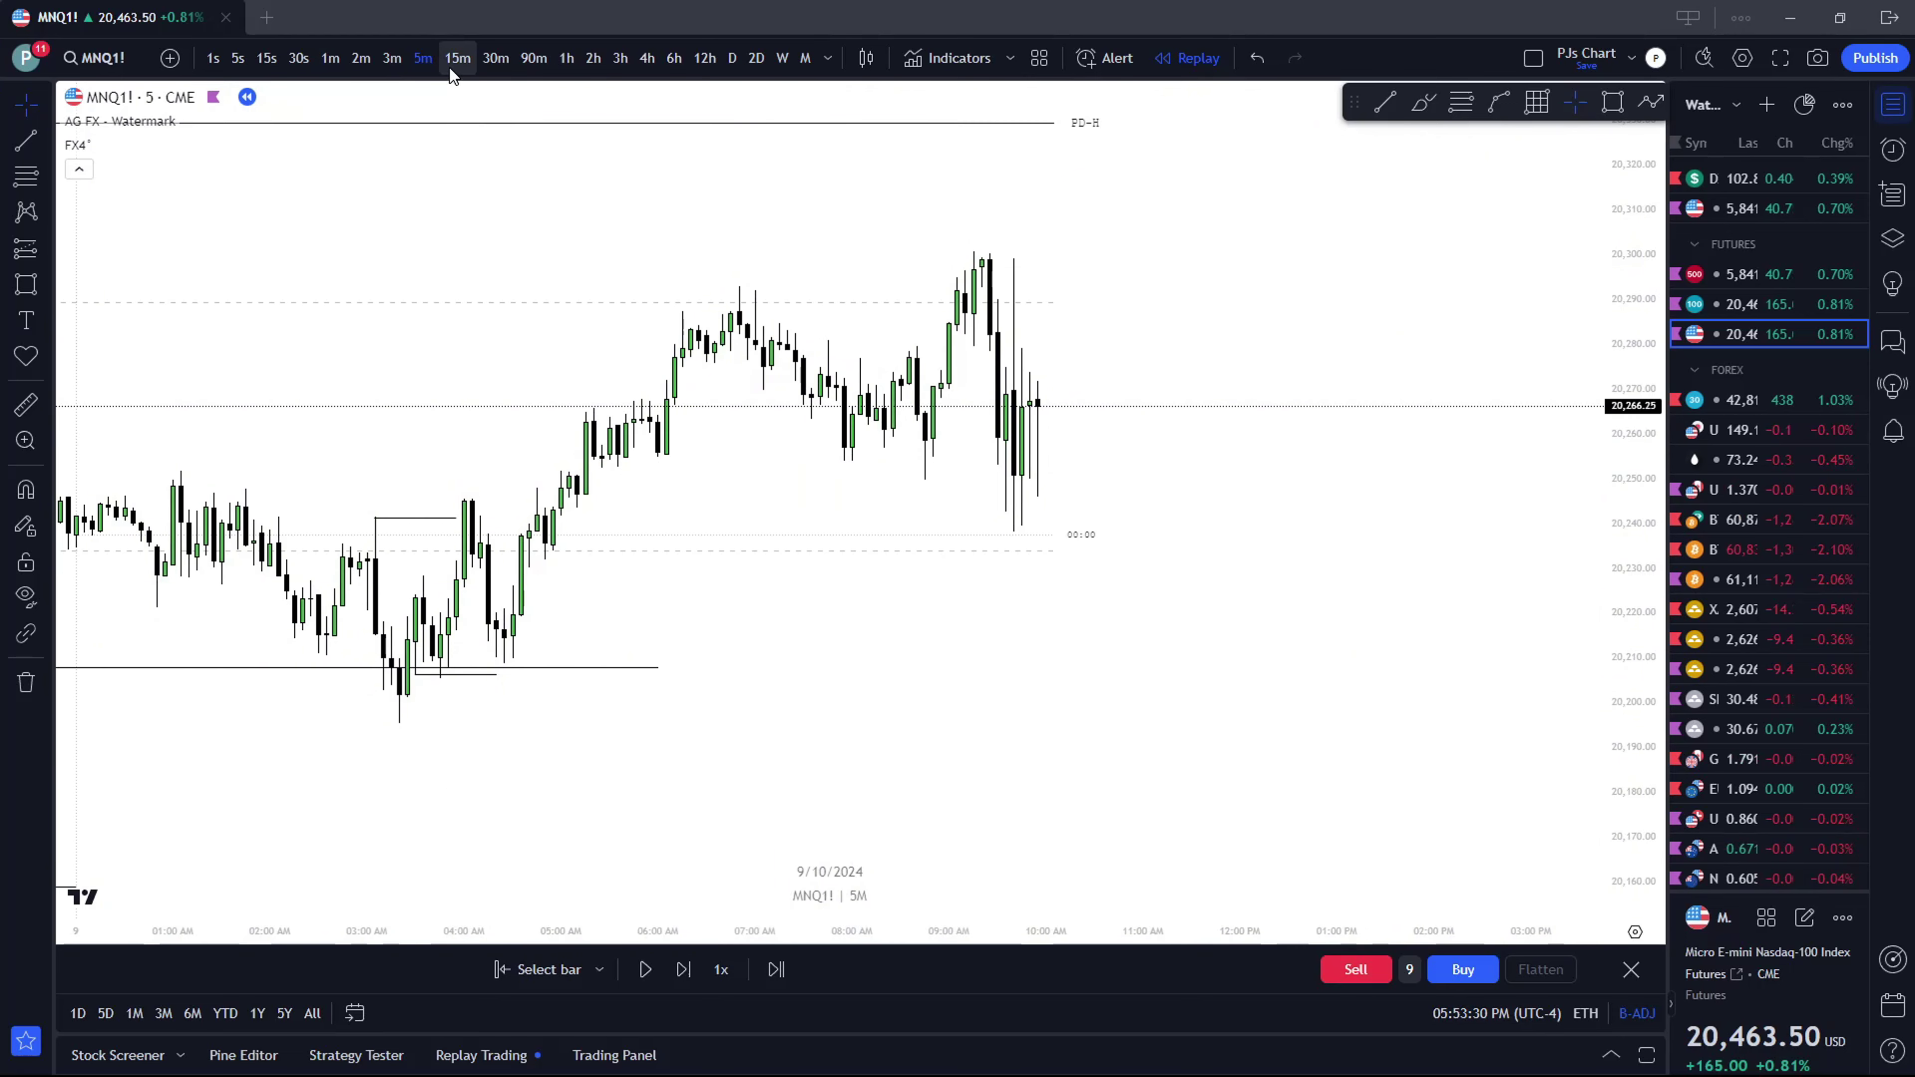
click(331, 59)
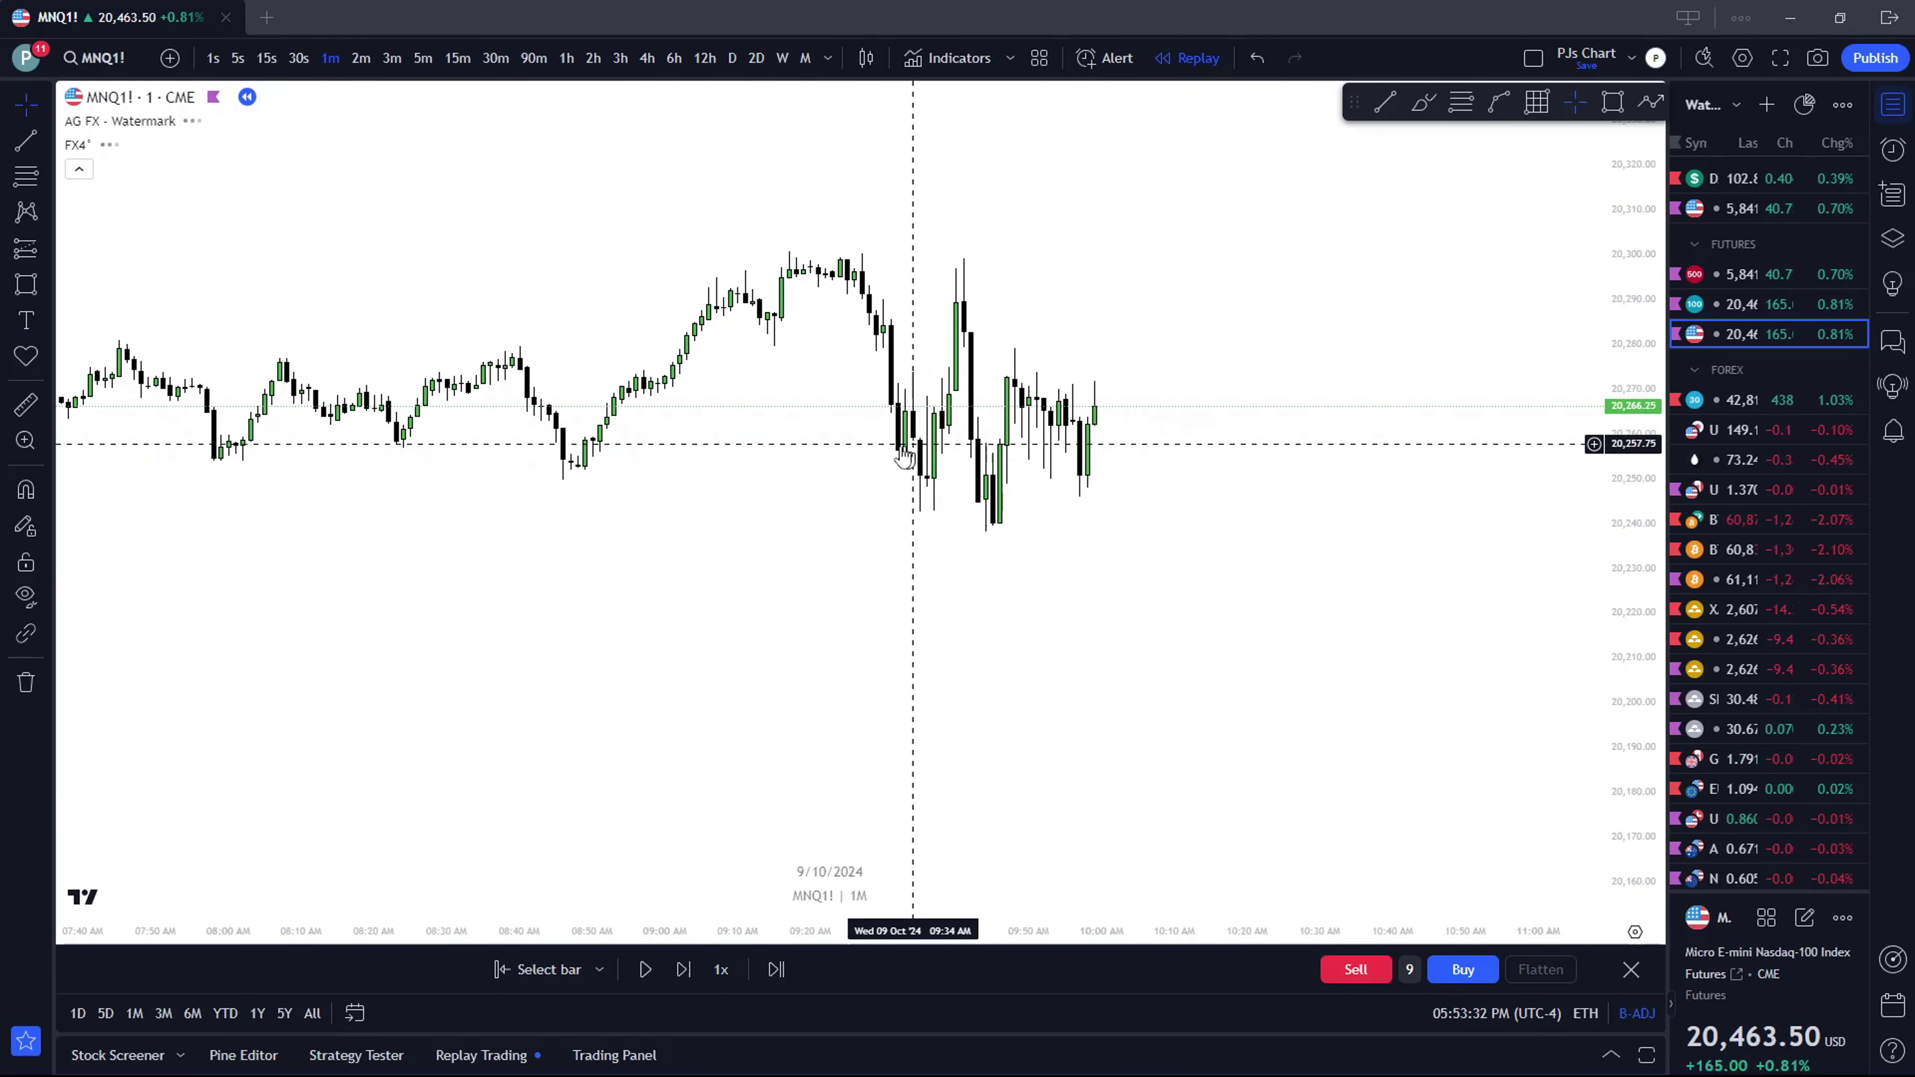
click(423, 58)
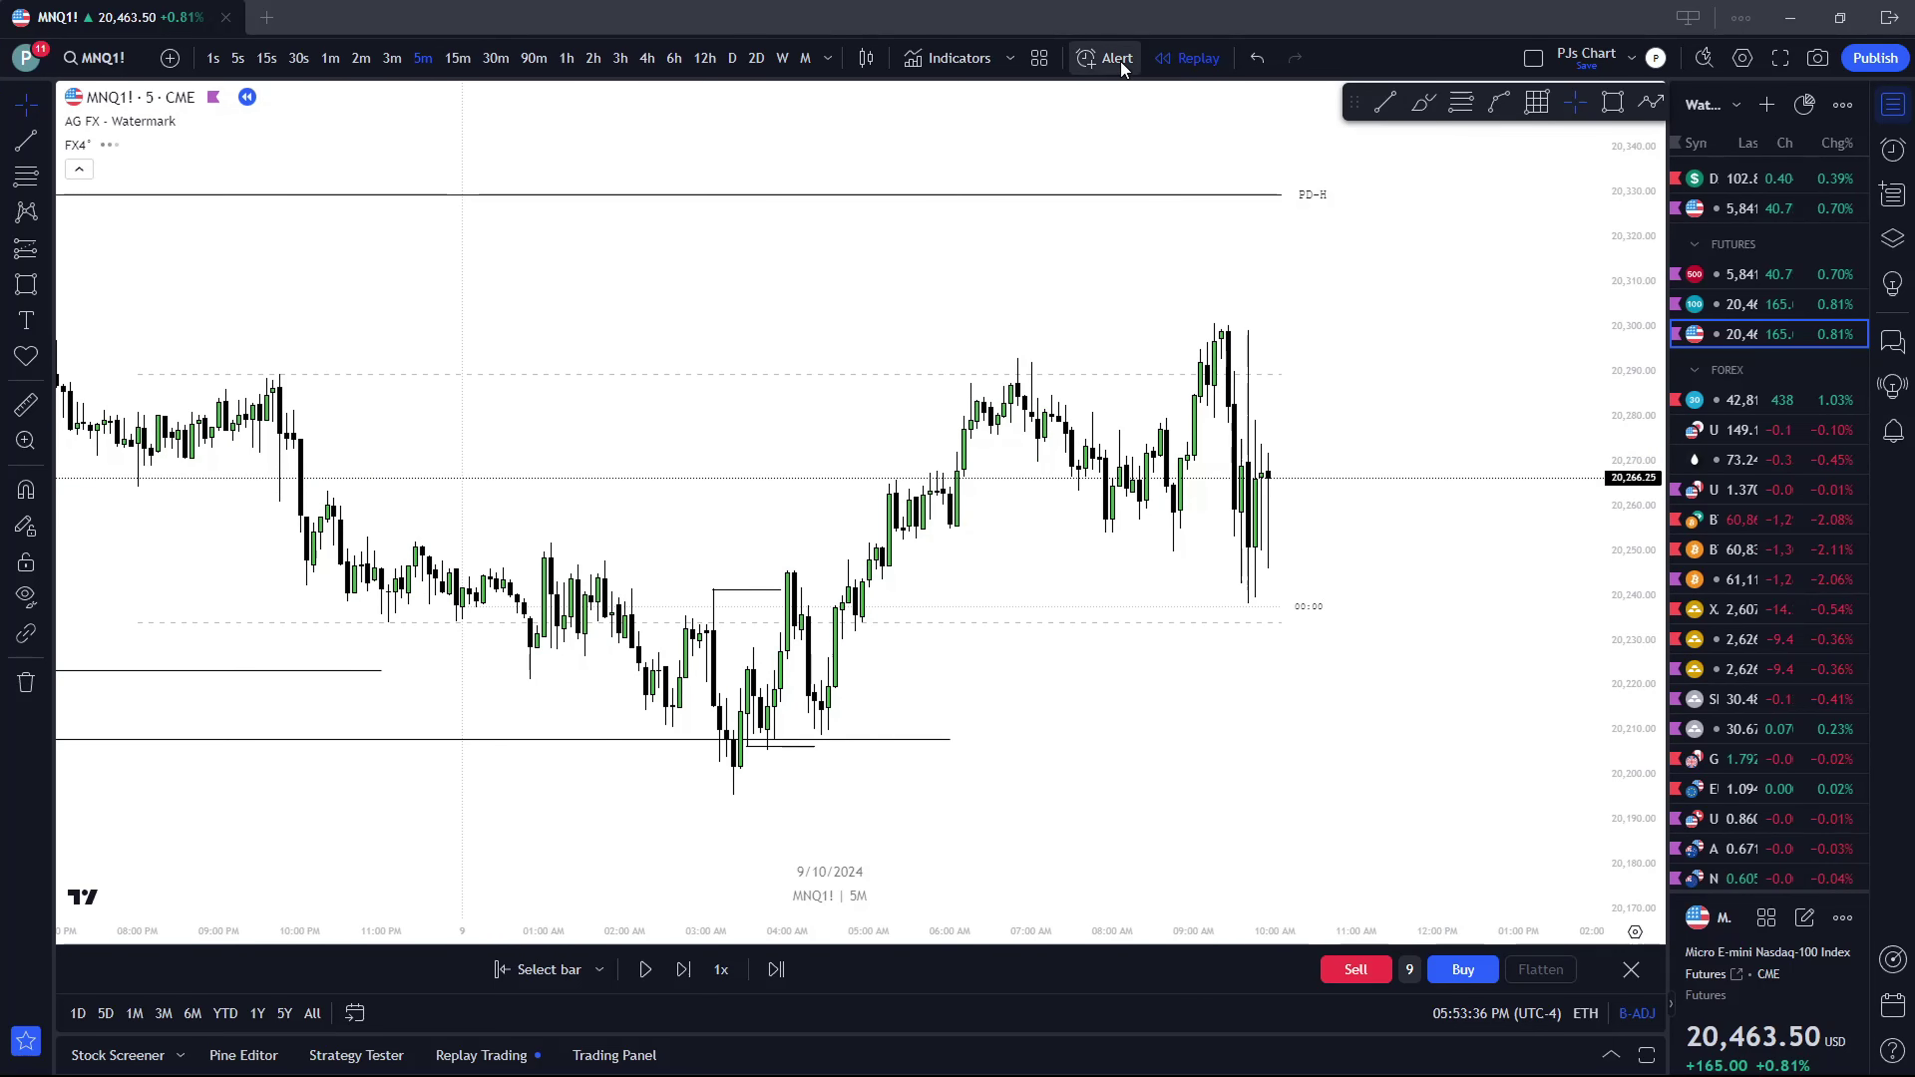
click(543, 969)
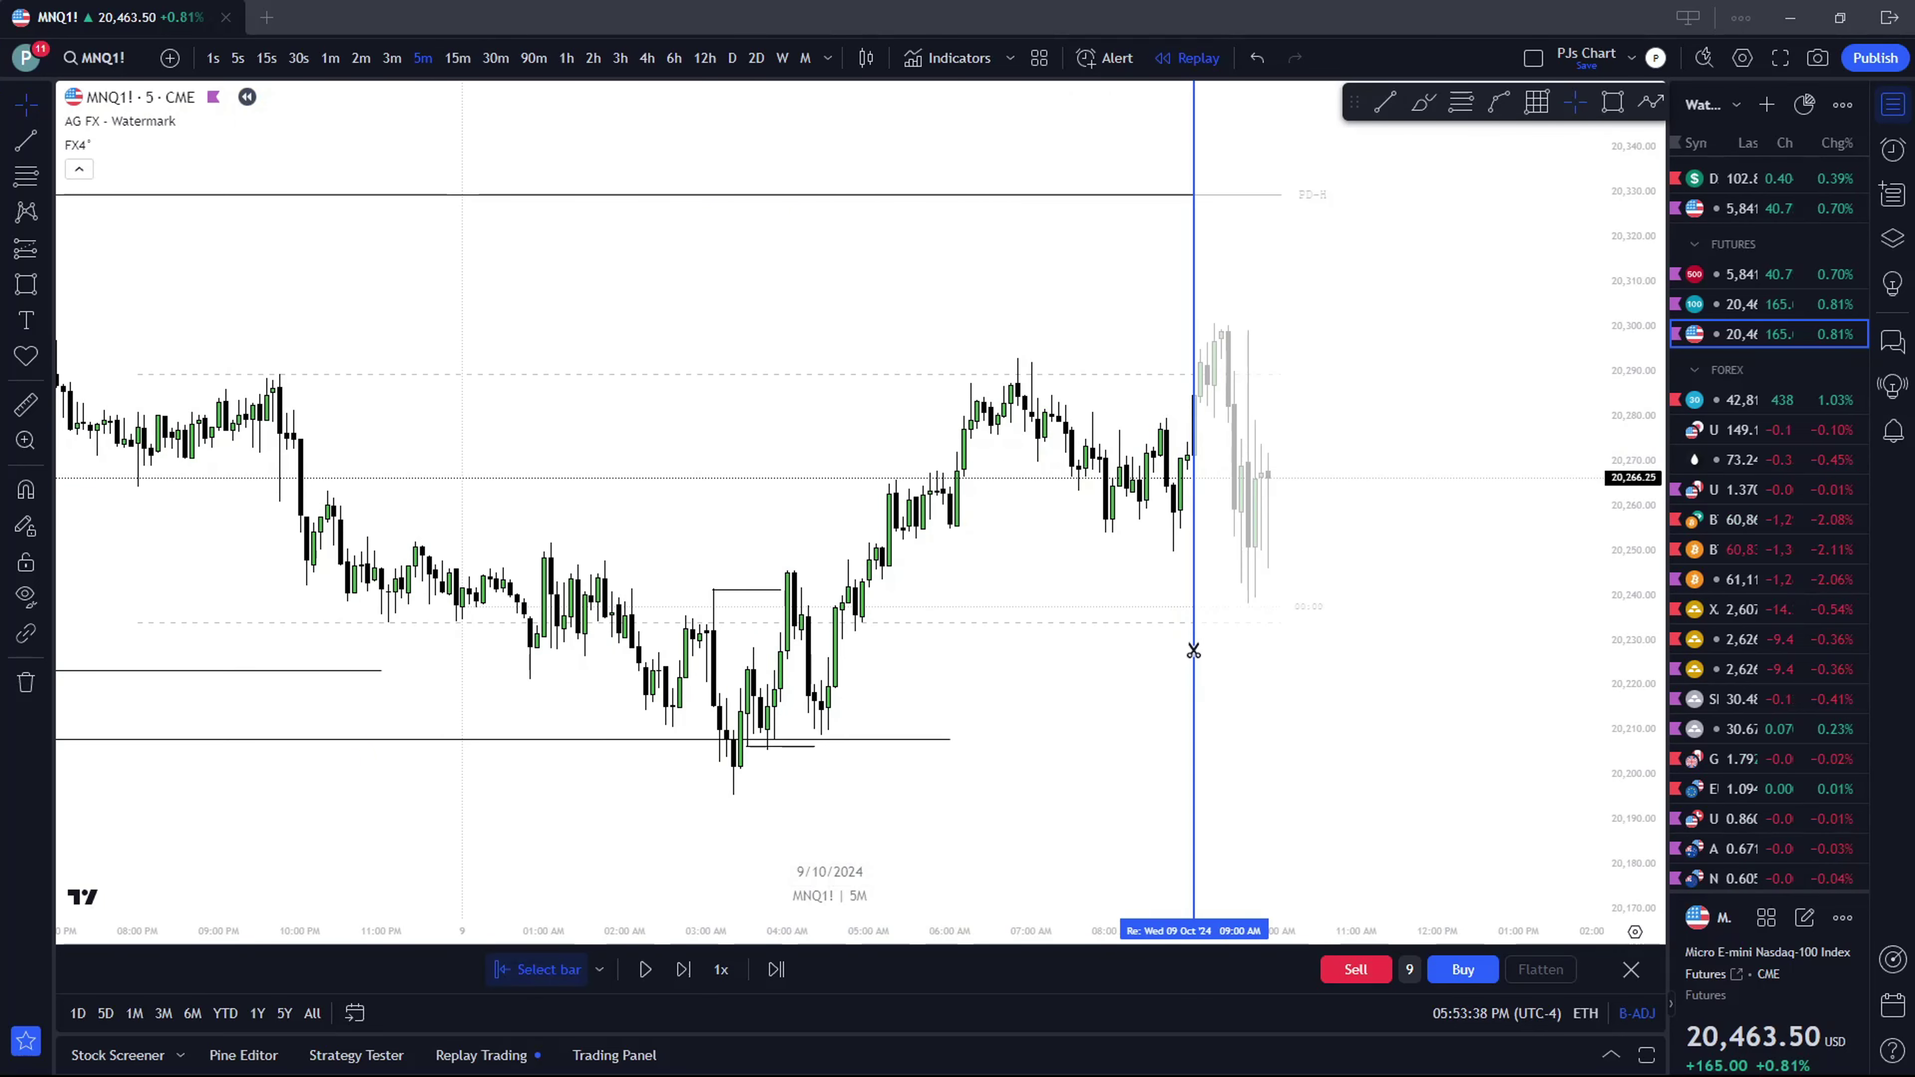
click(1185, 468)
drag(1325, 415, 904, 458)
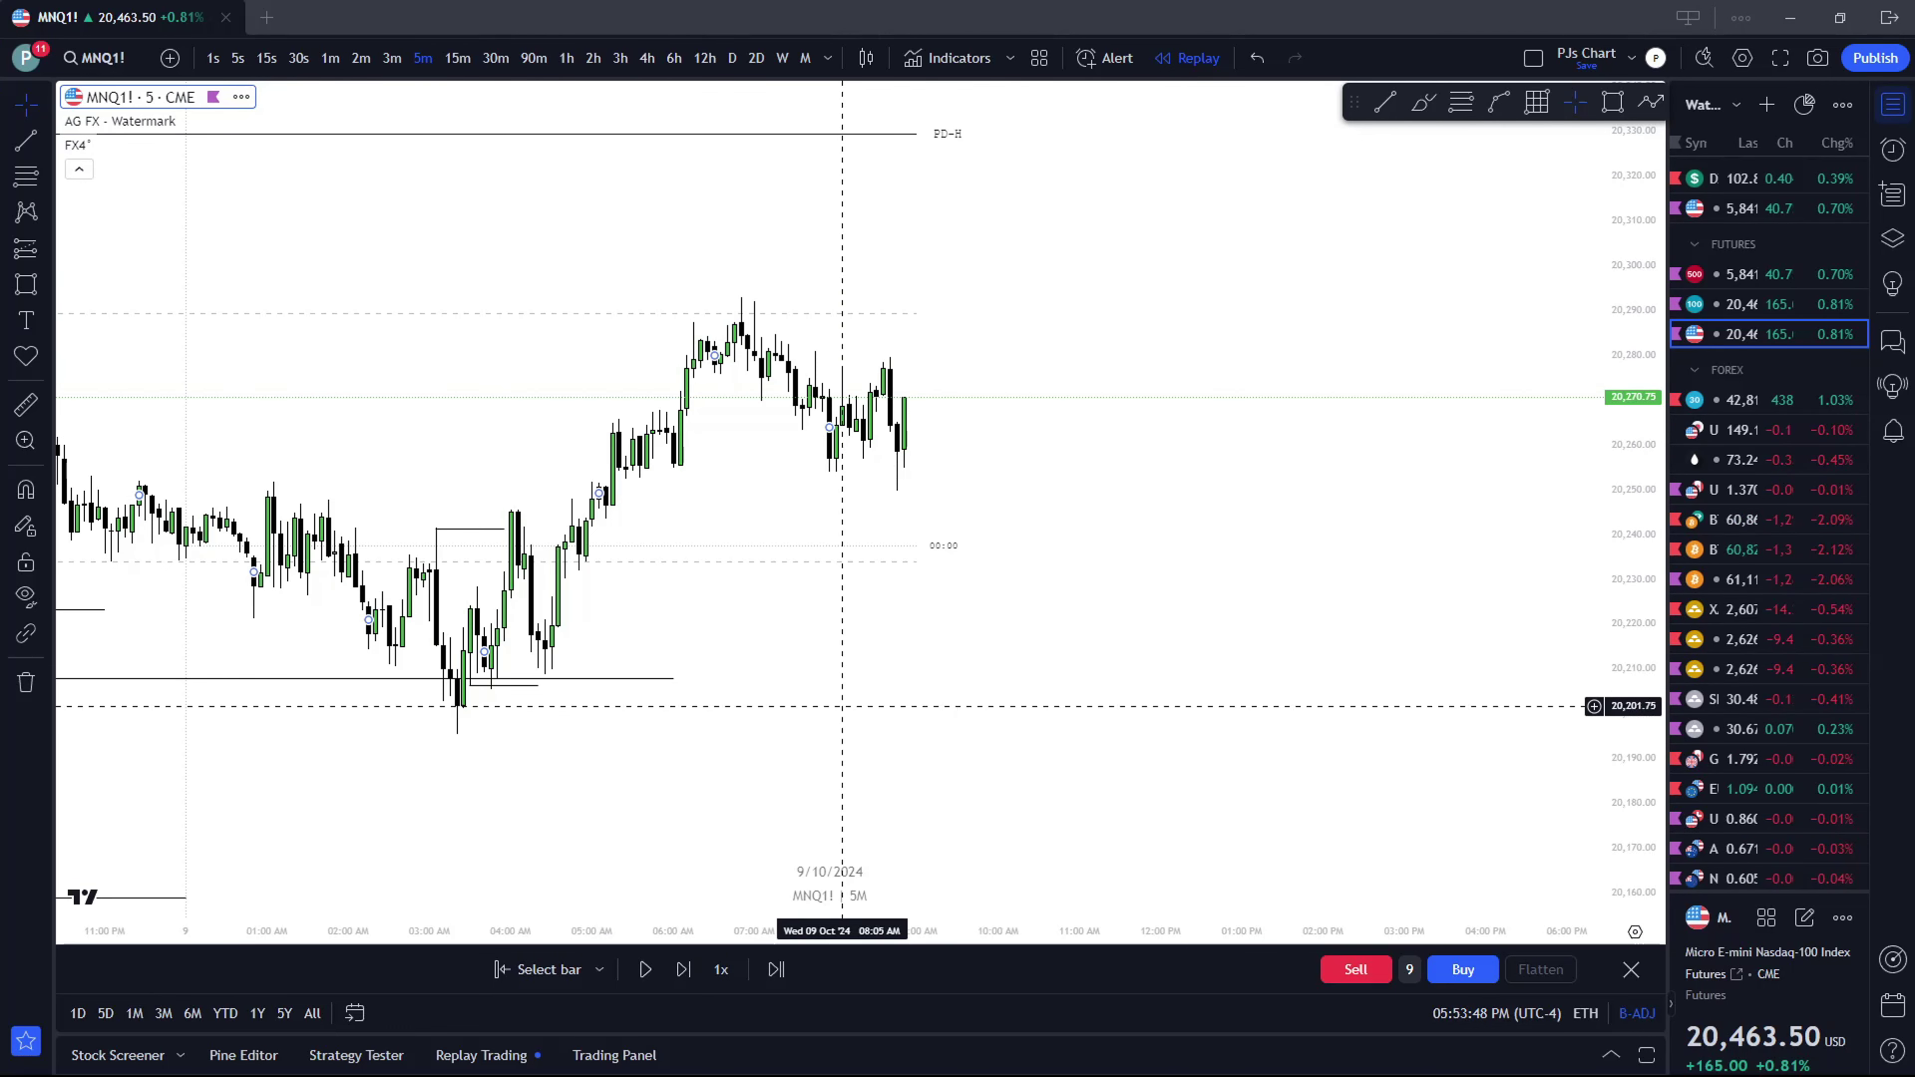
Advance the 5-minute replay eight bars, to the 9:30 AM candle on 9 October
click(683, 969)
click(683, 970)
click(683, 970)
click(684, 969)
click(683, 969)
click(683, 970)
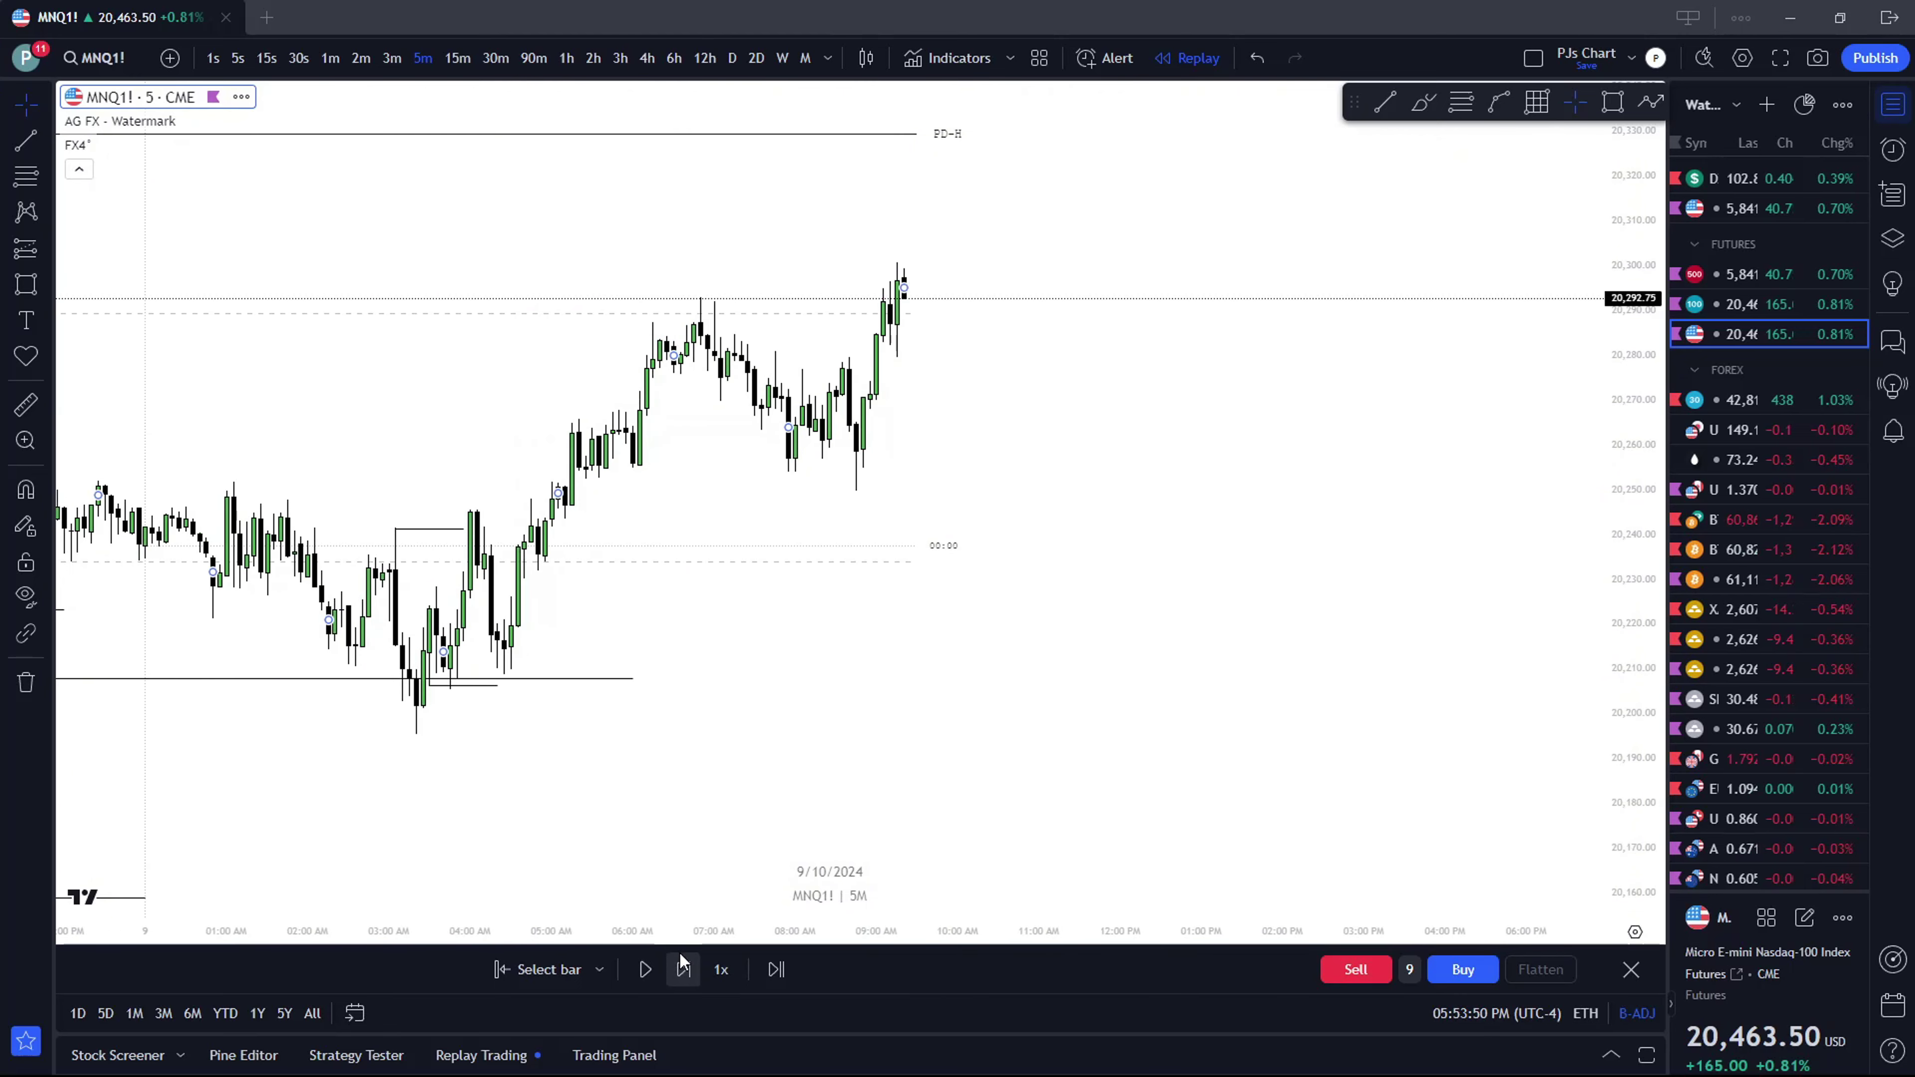
click(683, 970)
click(683, 969)
drag(994, 441, 1055, 388)
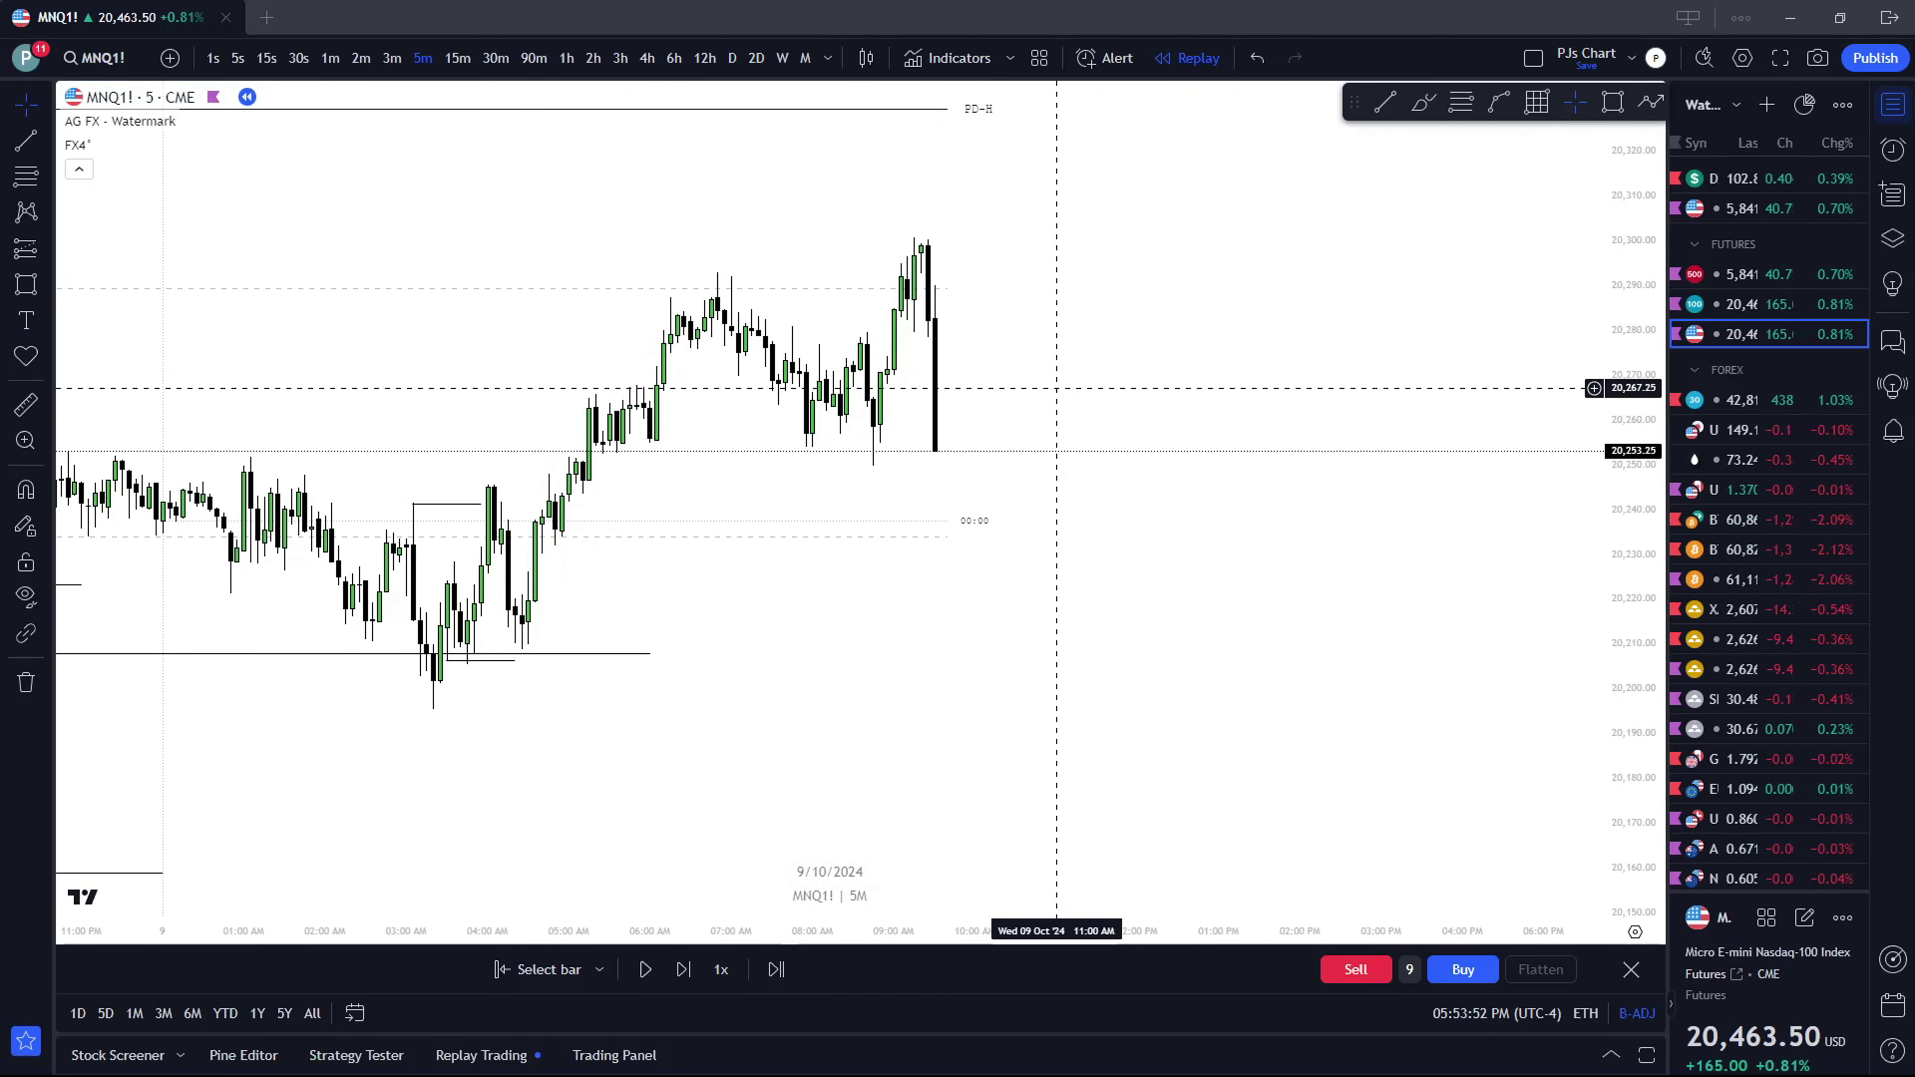
Switch the replay to the 1-minute timeframe and examine price around the 8:45 AM low on 9 October
scroll(1047, 397, up, 2)
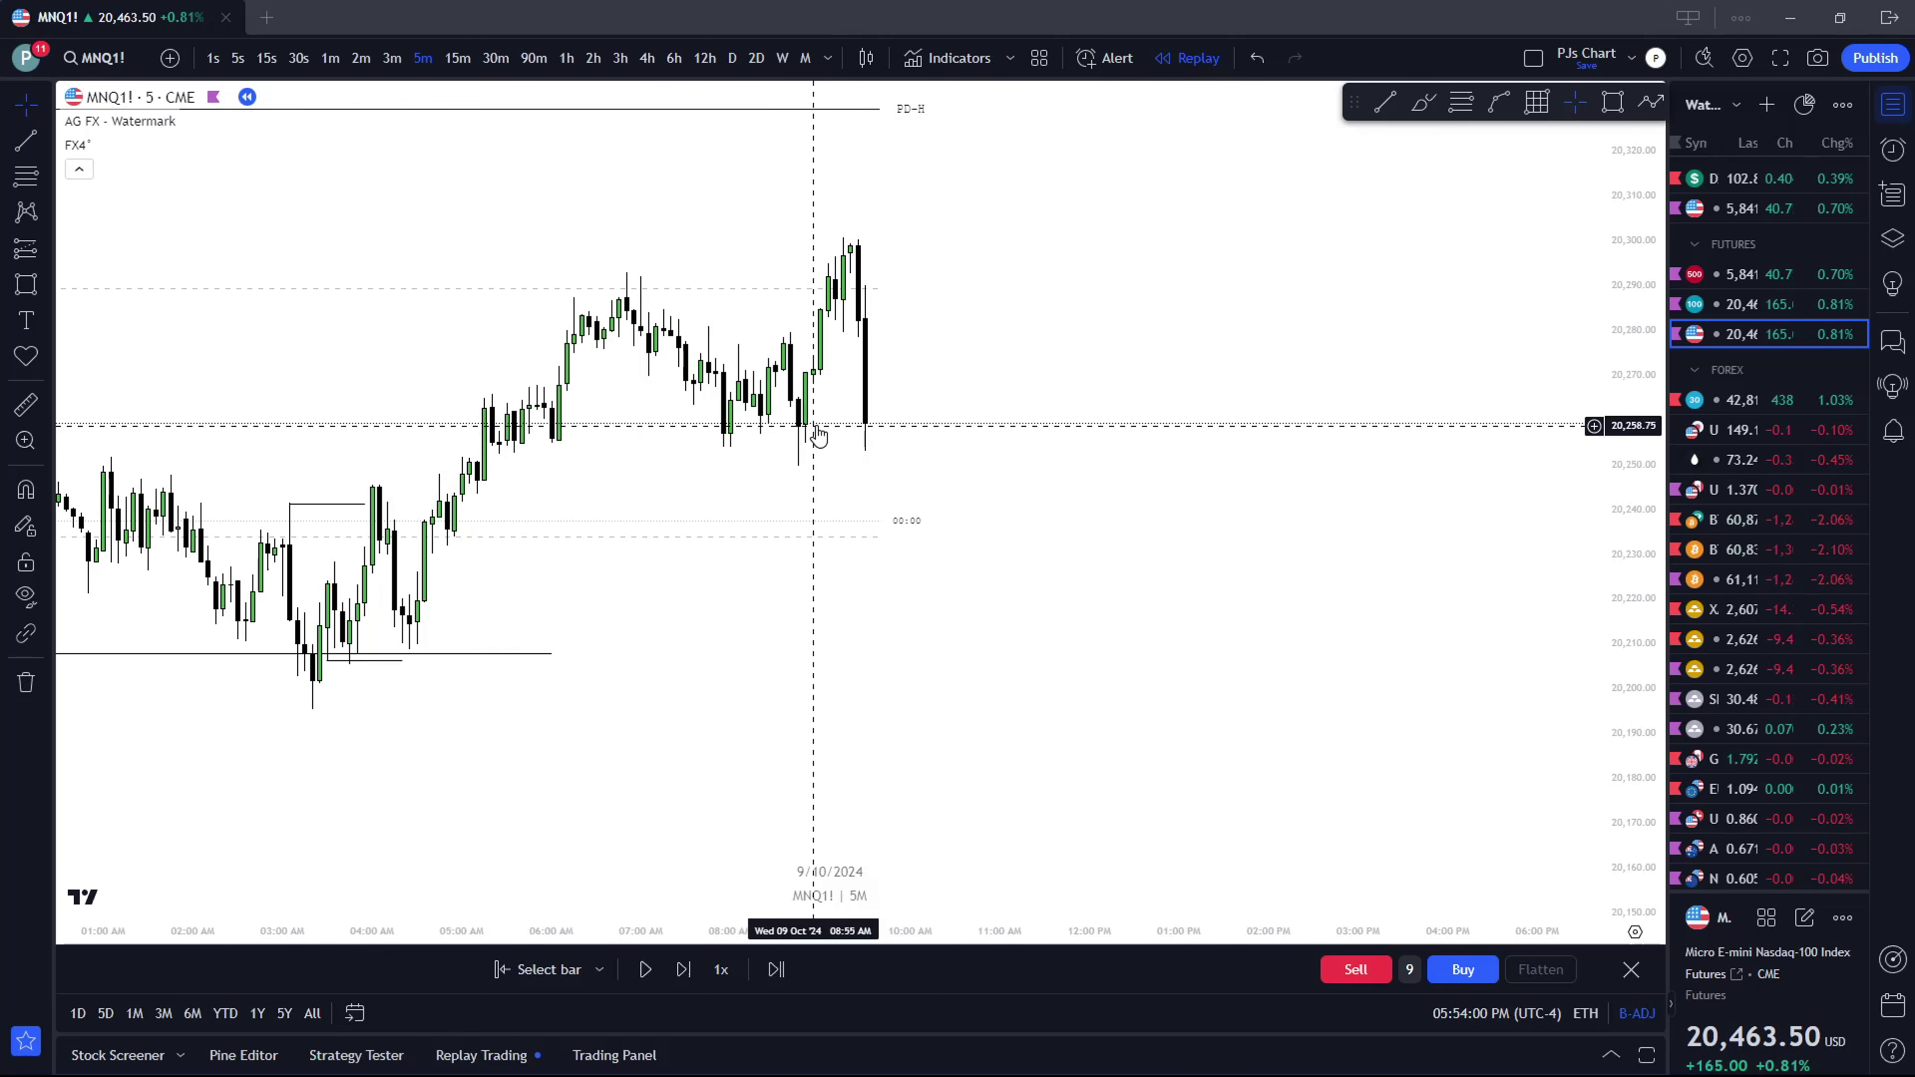
click(336, 61)
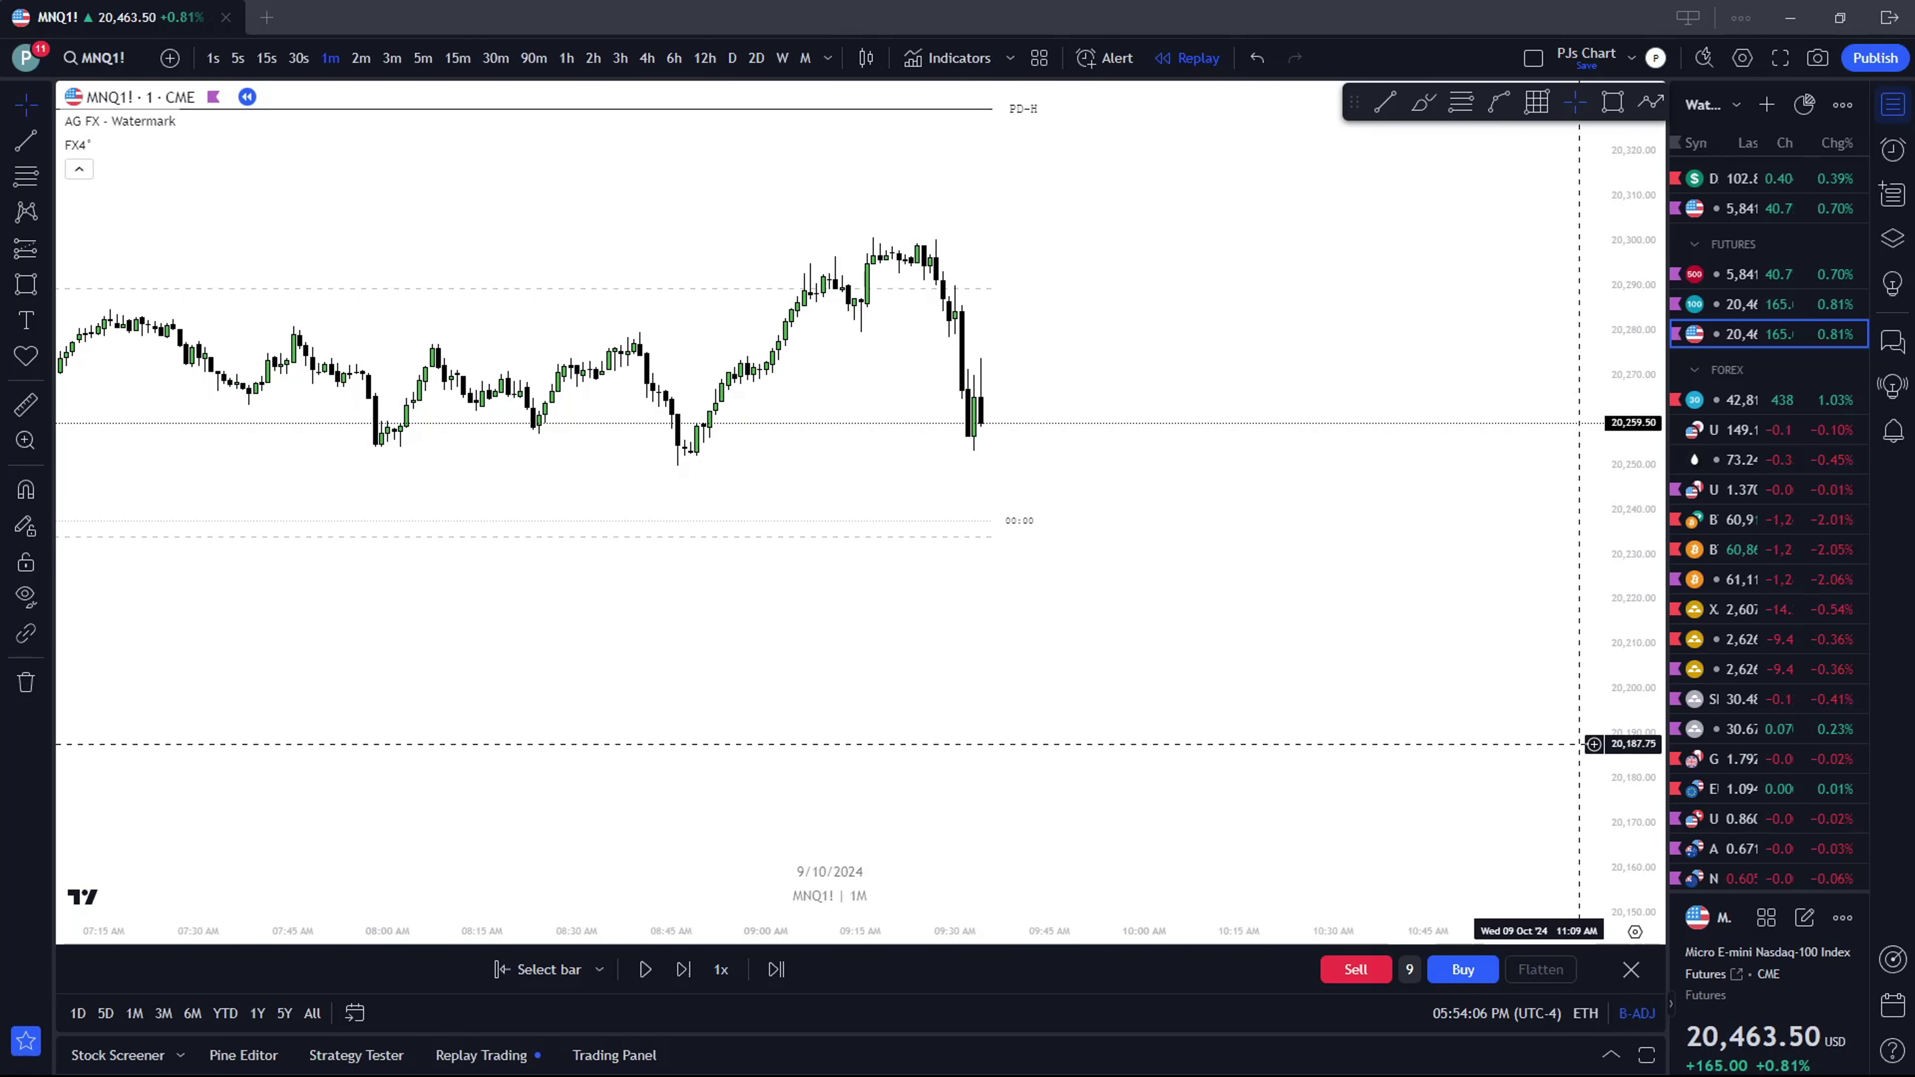
scroll(1001, 599, left, 5)
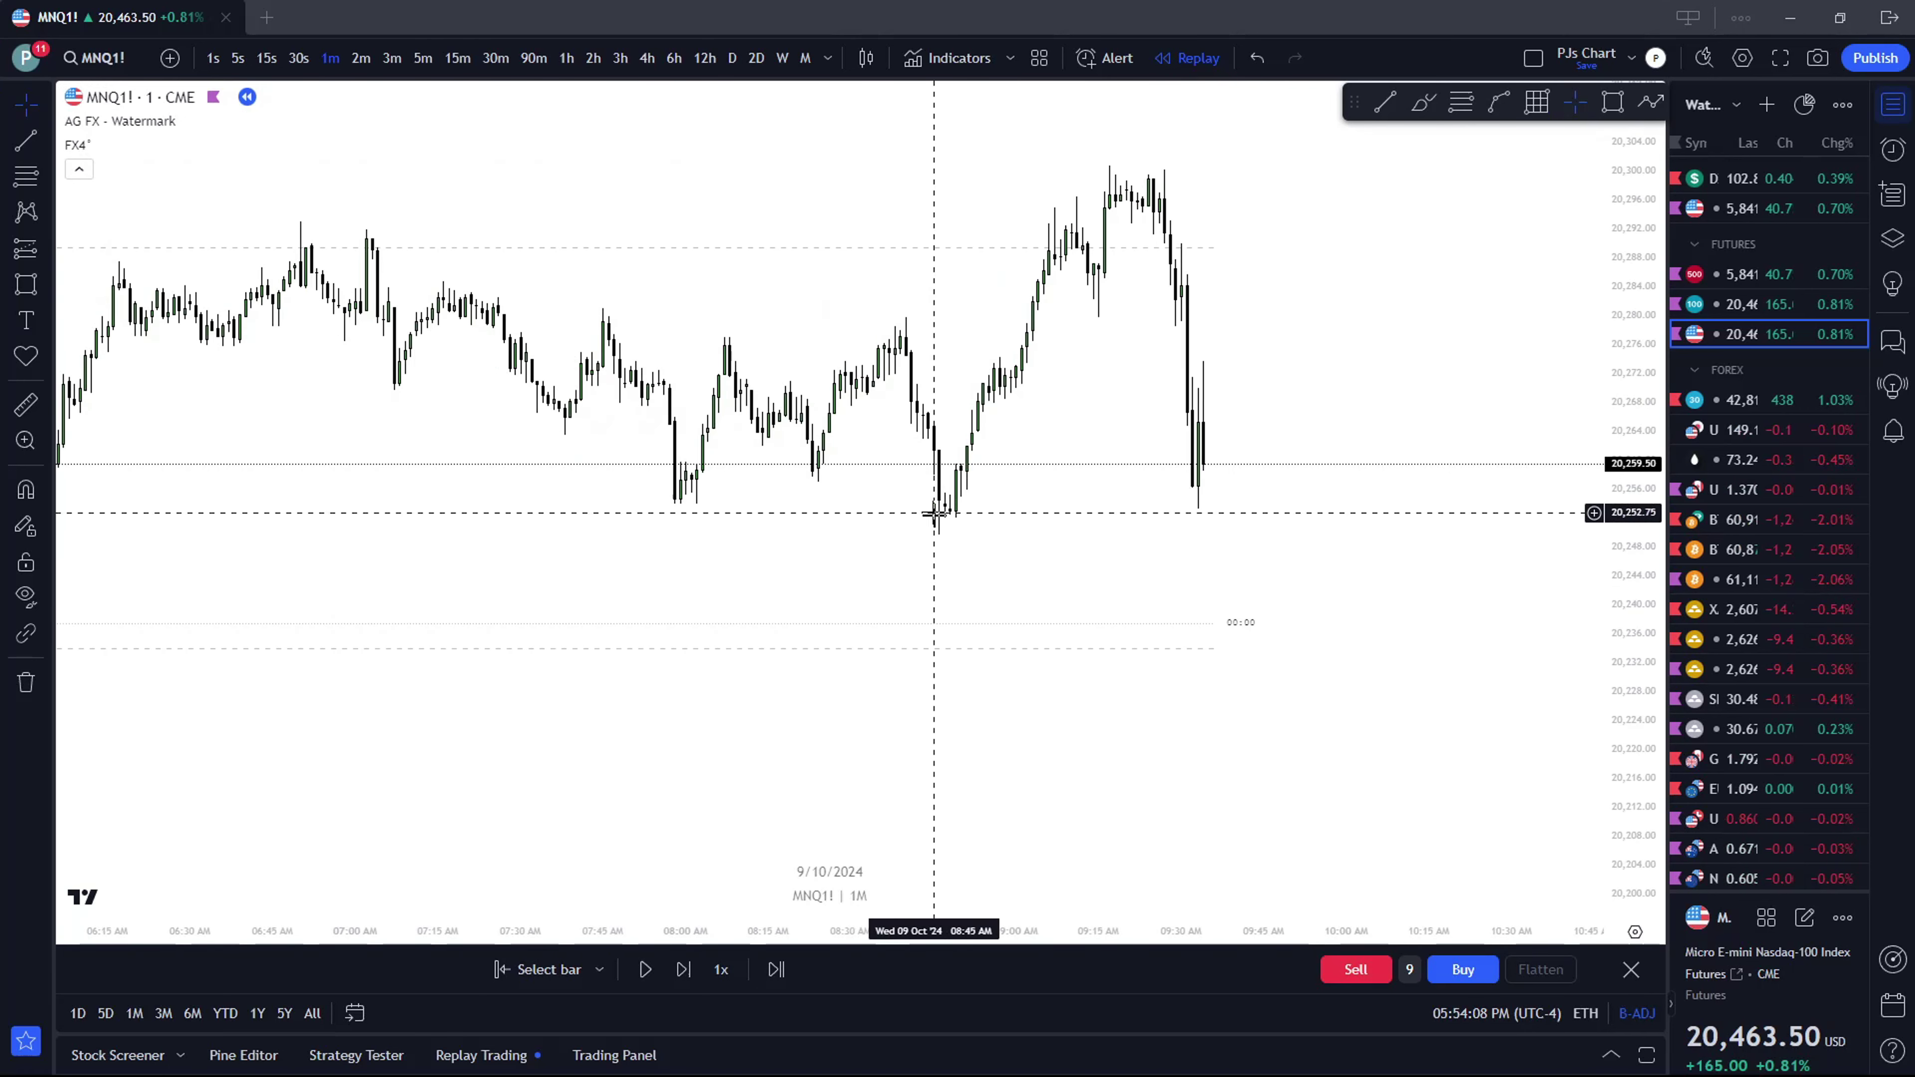
drag(994, 535, 989, 592)
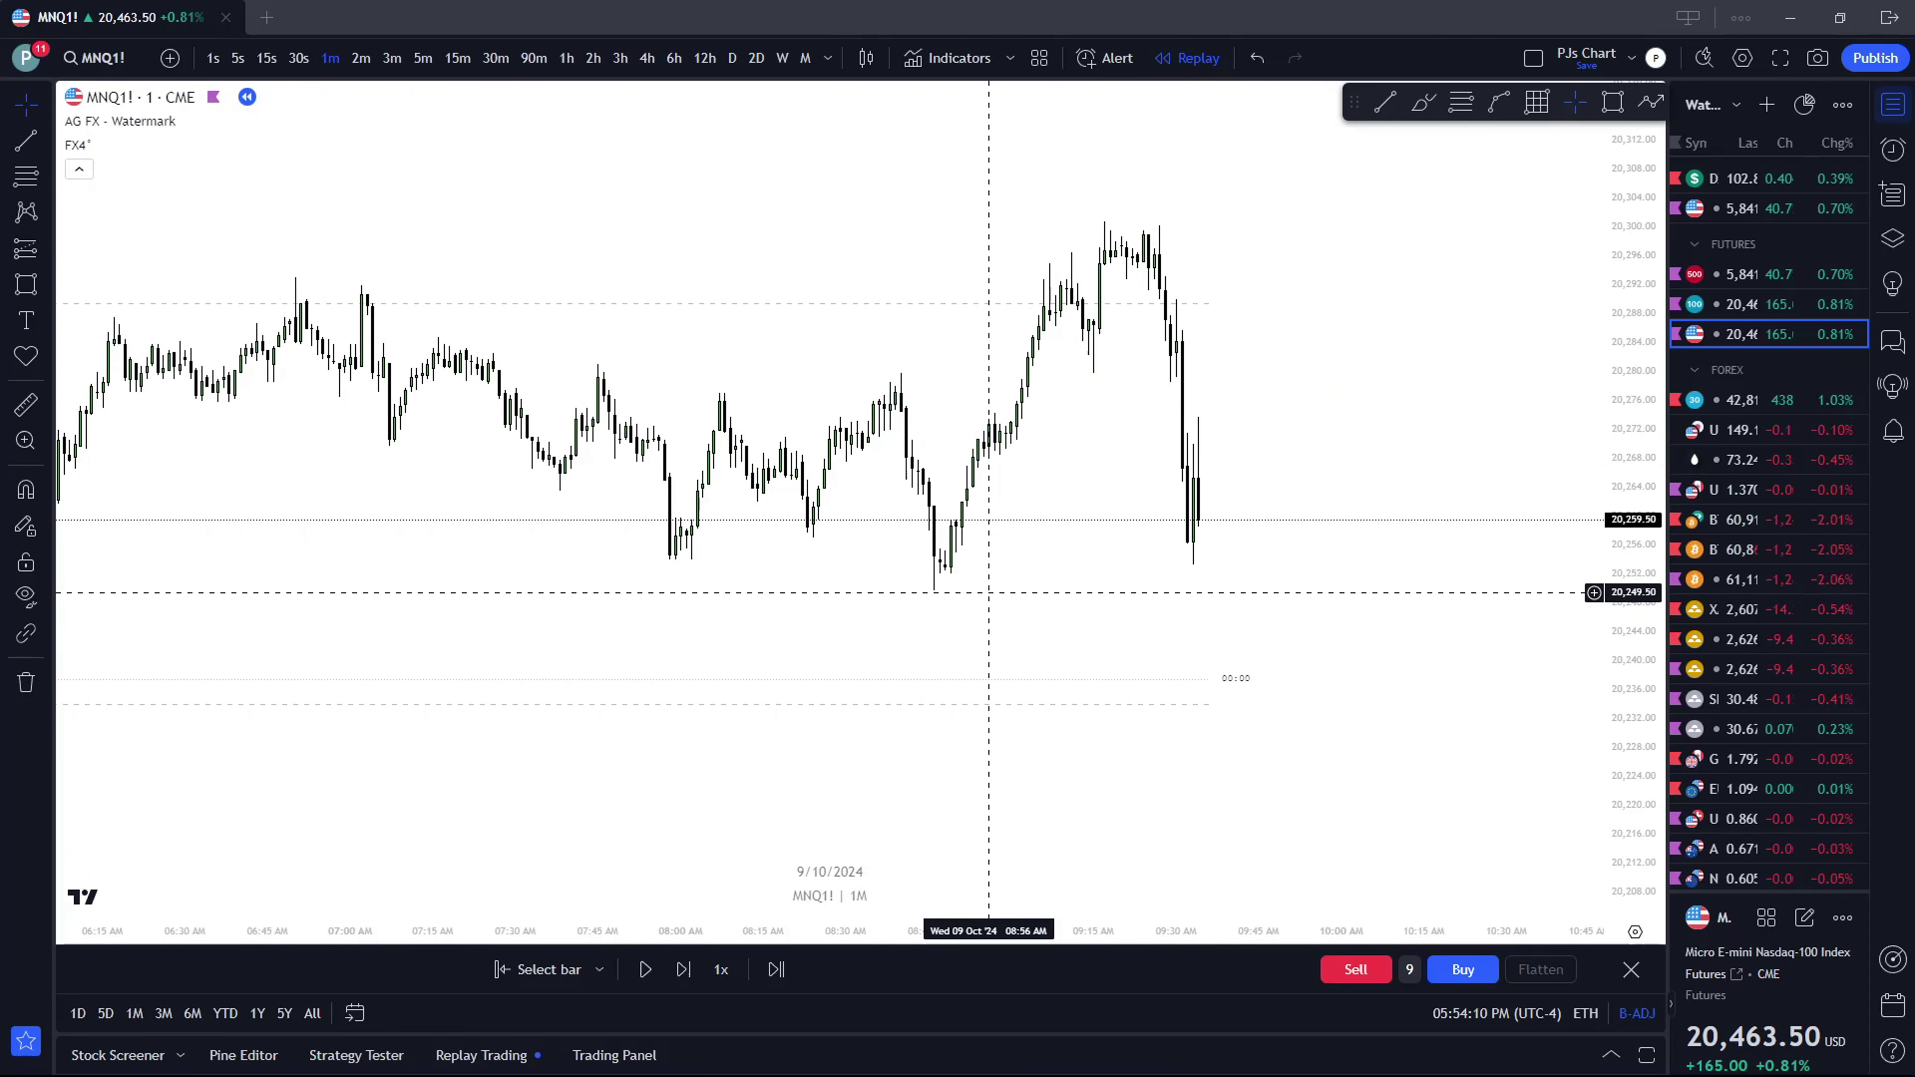
Examine the 1-minute price action from the early-morning rise to the 9:30 AM drop on 9 October, including the 8:45 AM low
scroll(942, 550, down, 5)
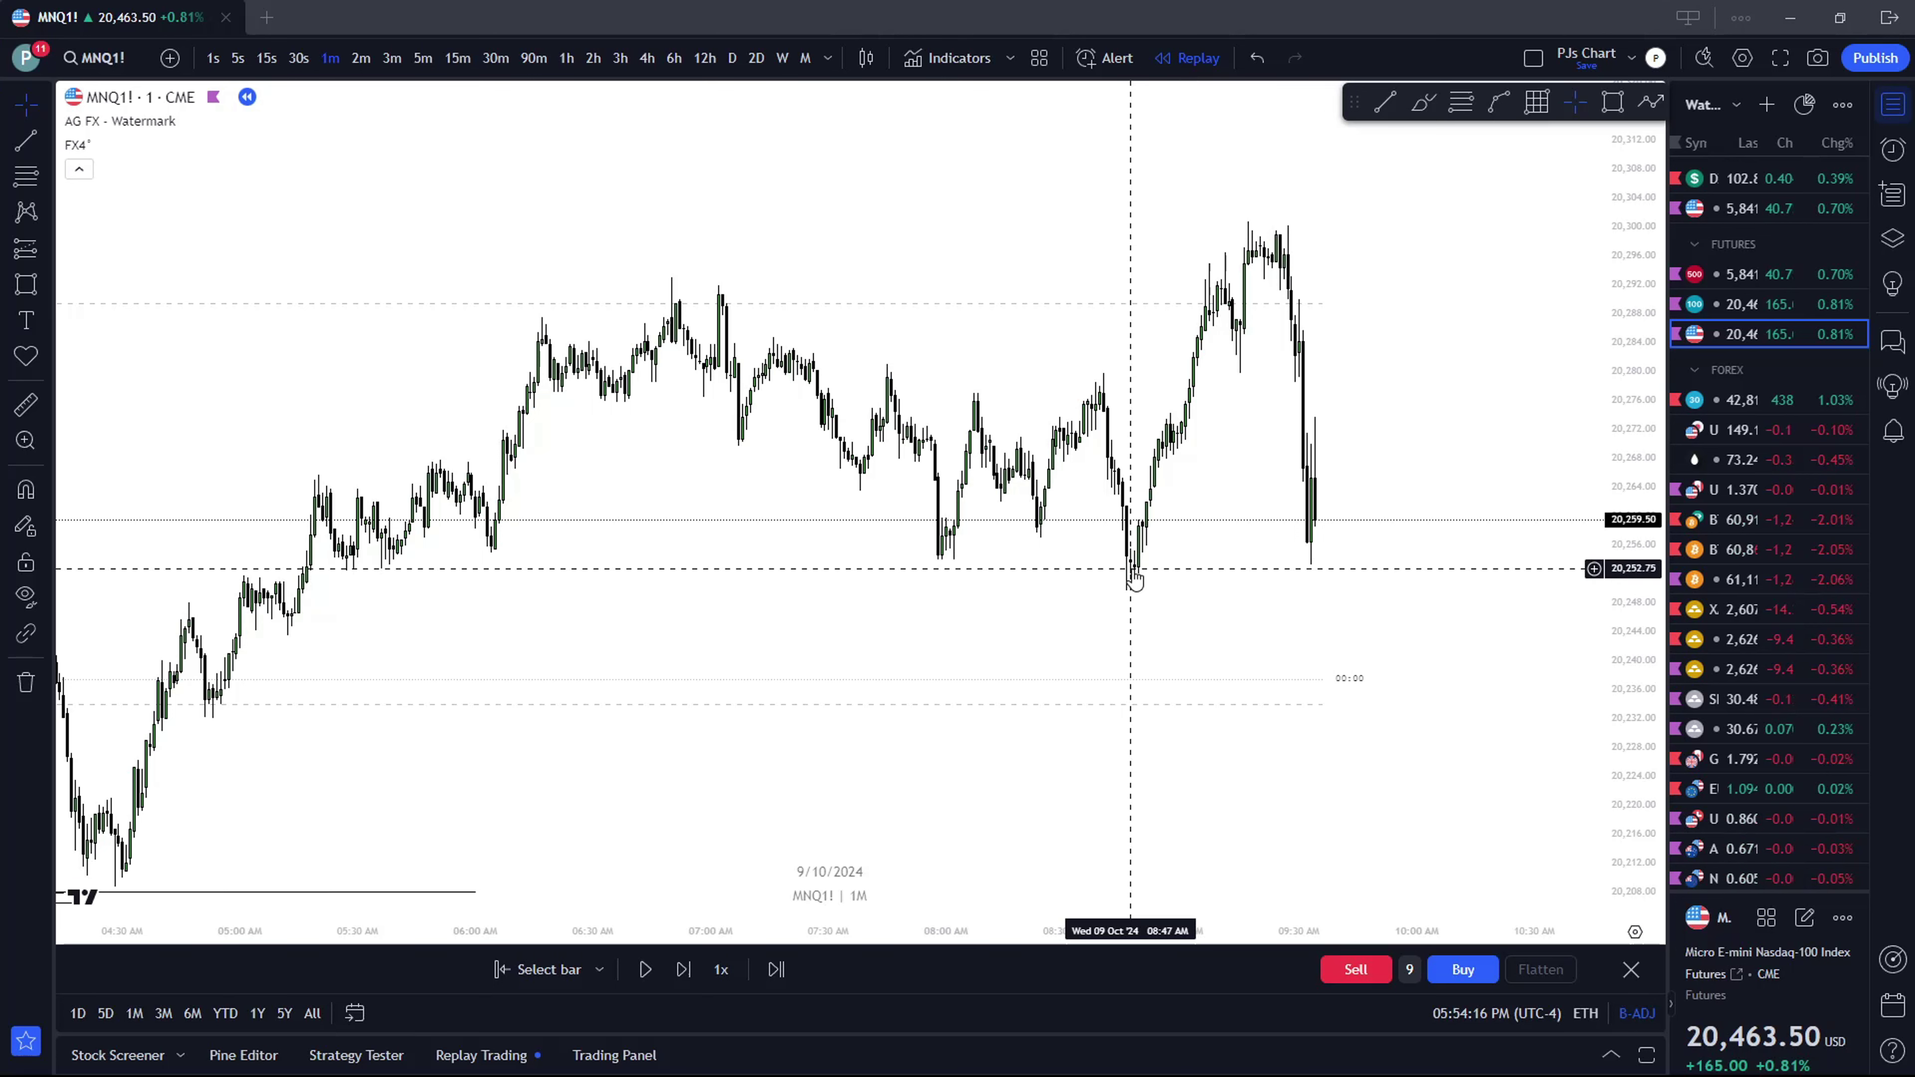
scroll(1119, 565, up, 1)
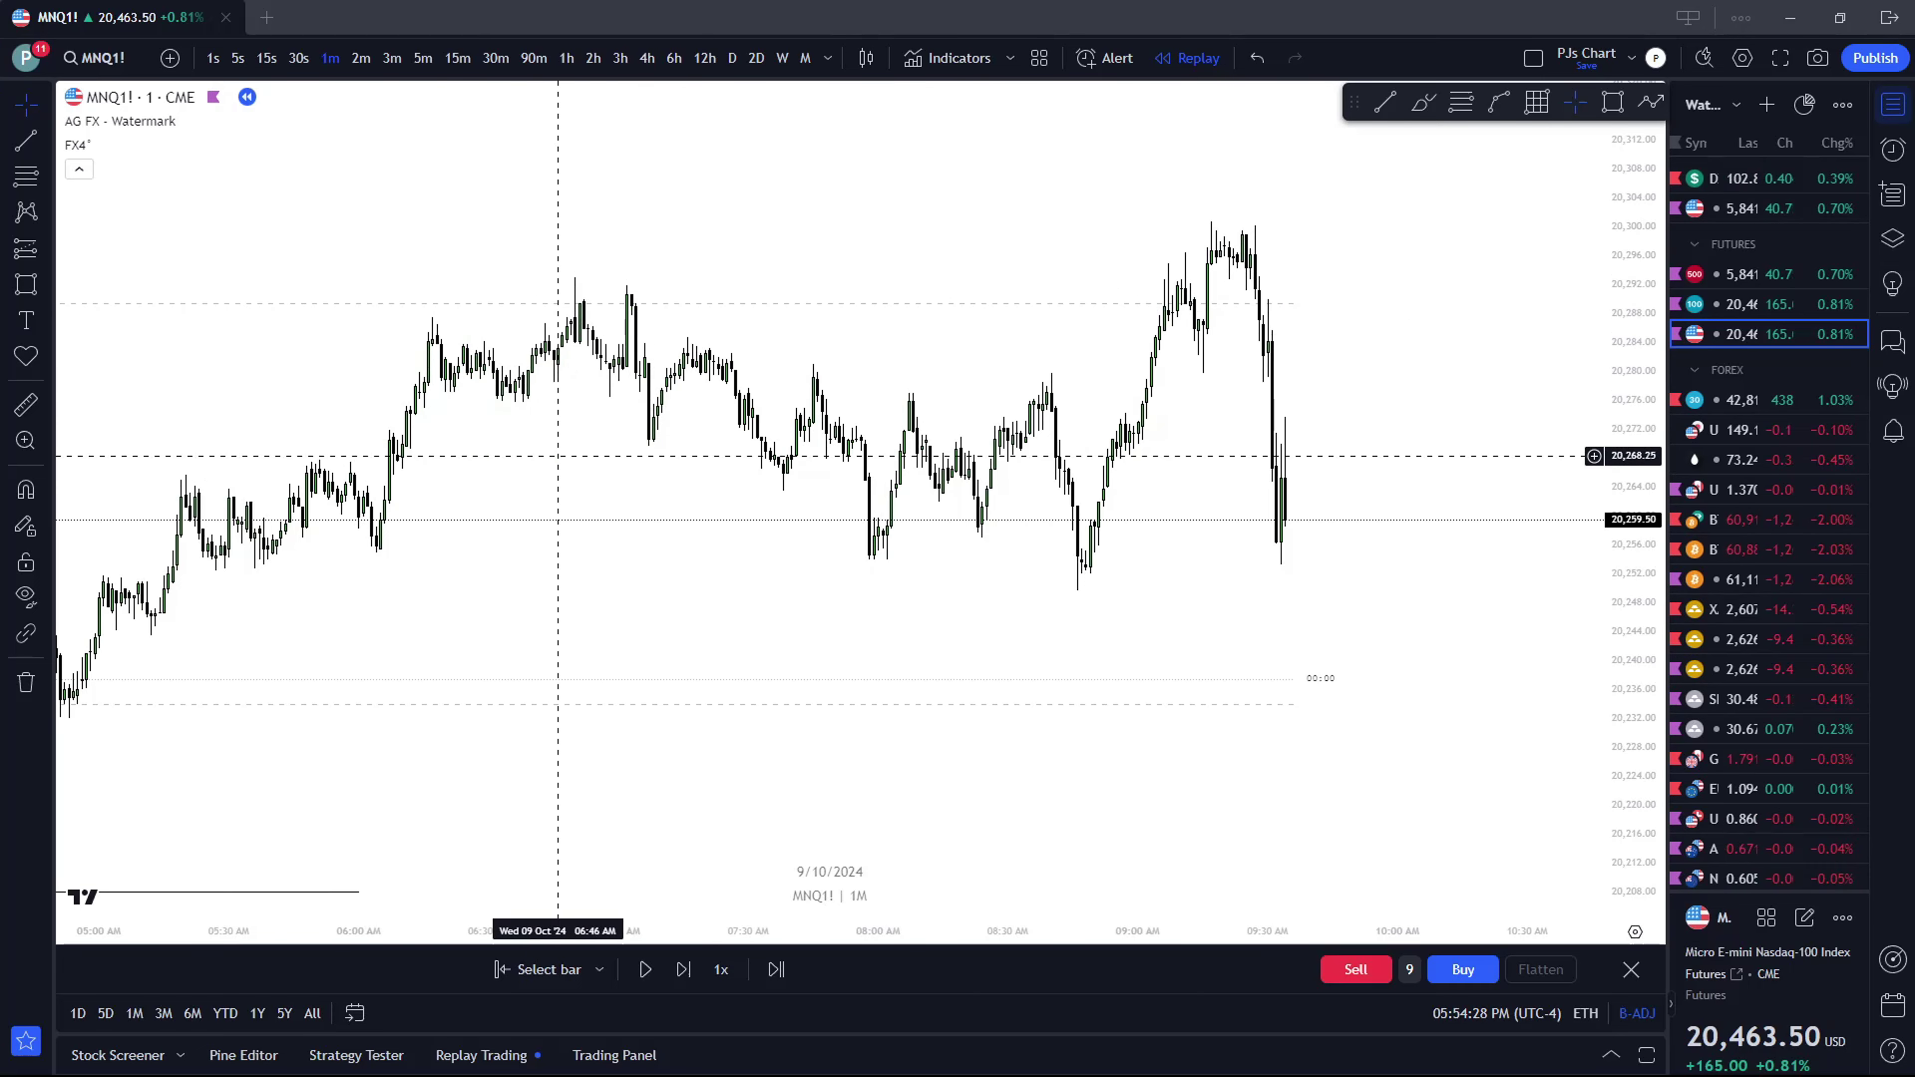
scroll(543, 454, up, 2)
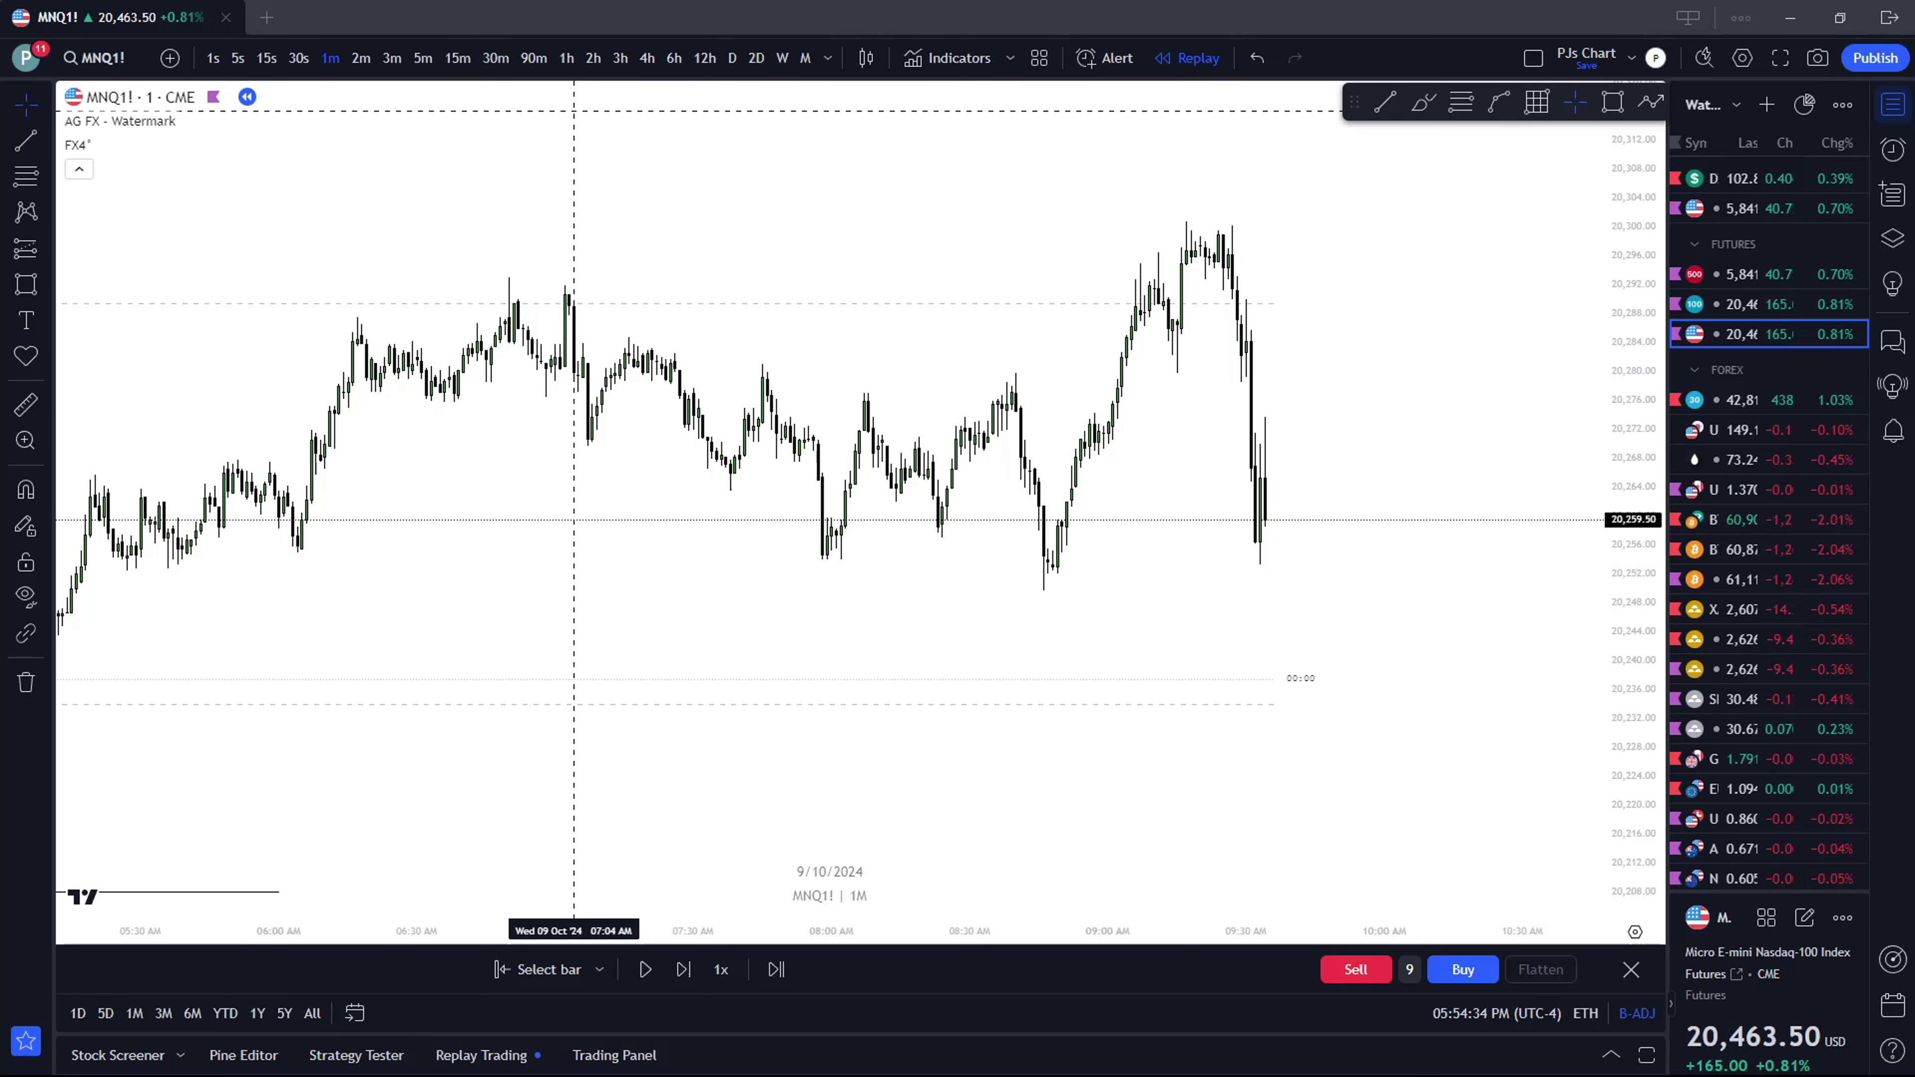
scroll(667, 358, down, 1)
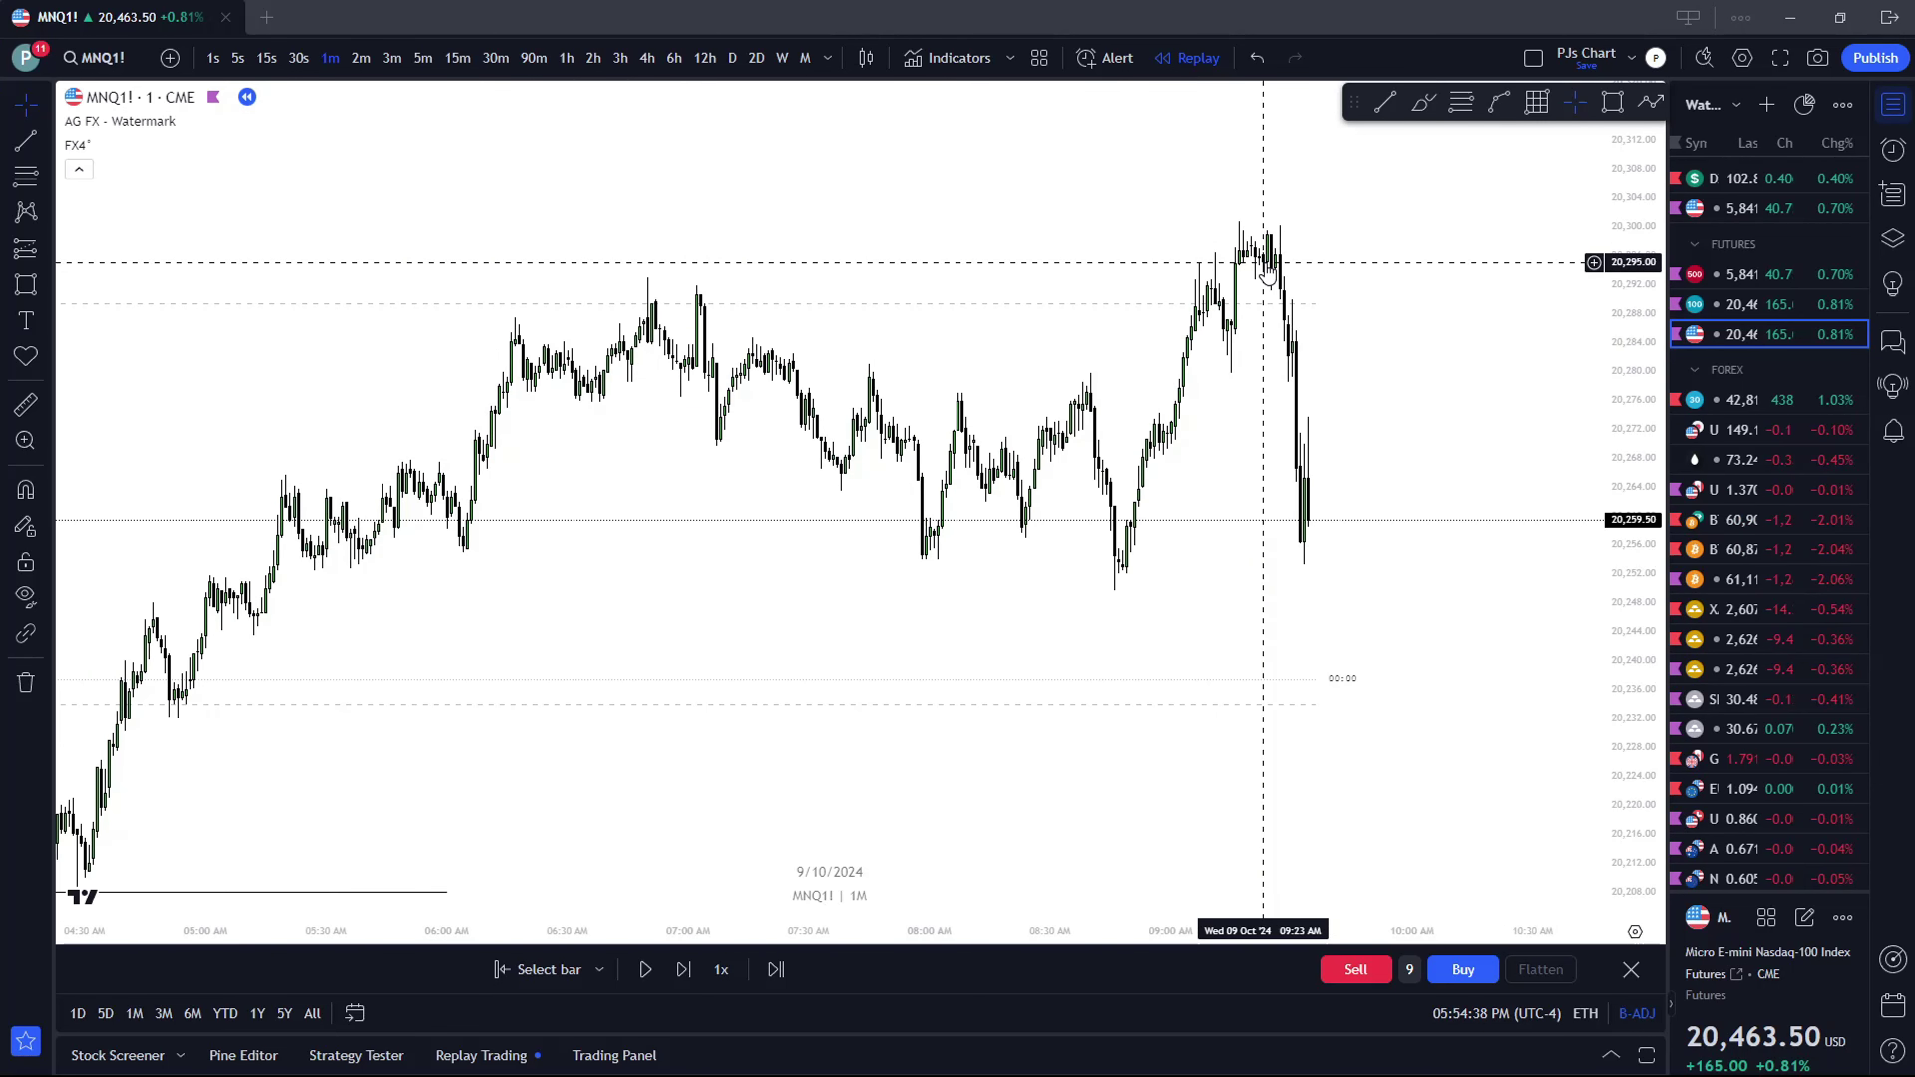
scroll(1131, 549, down, 1)
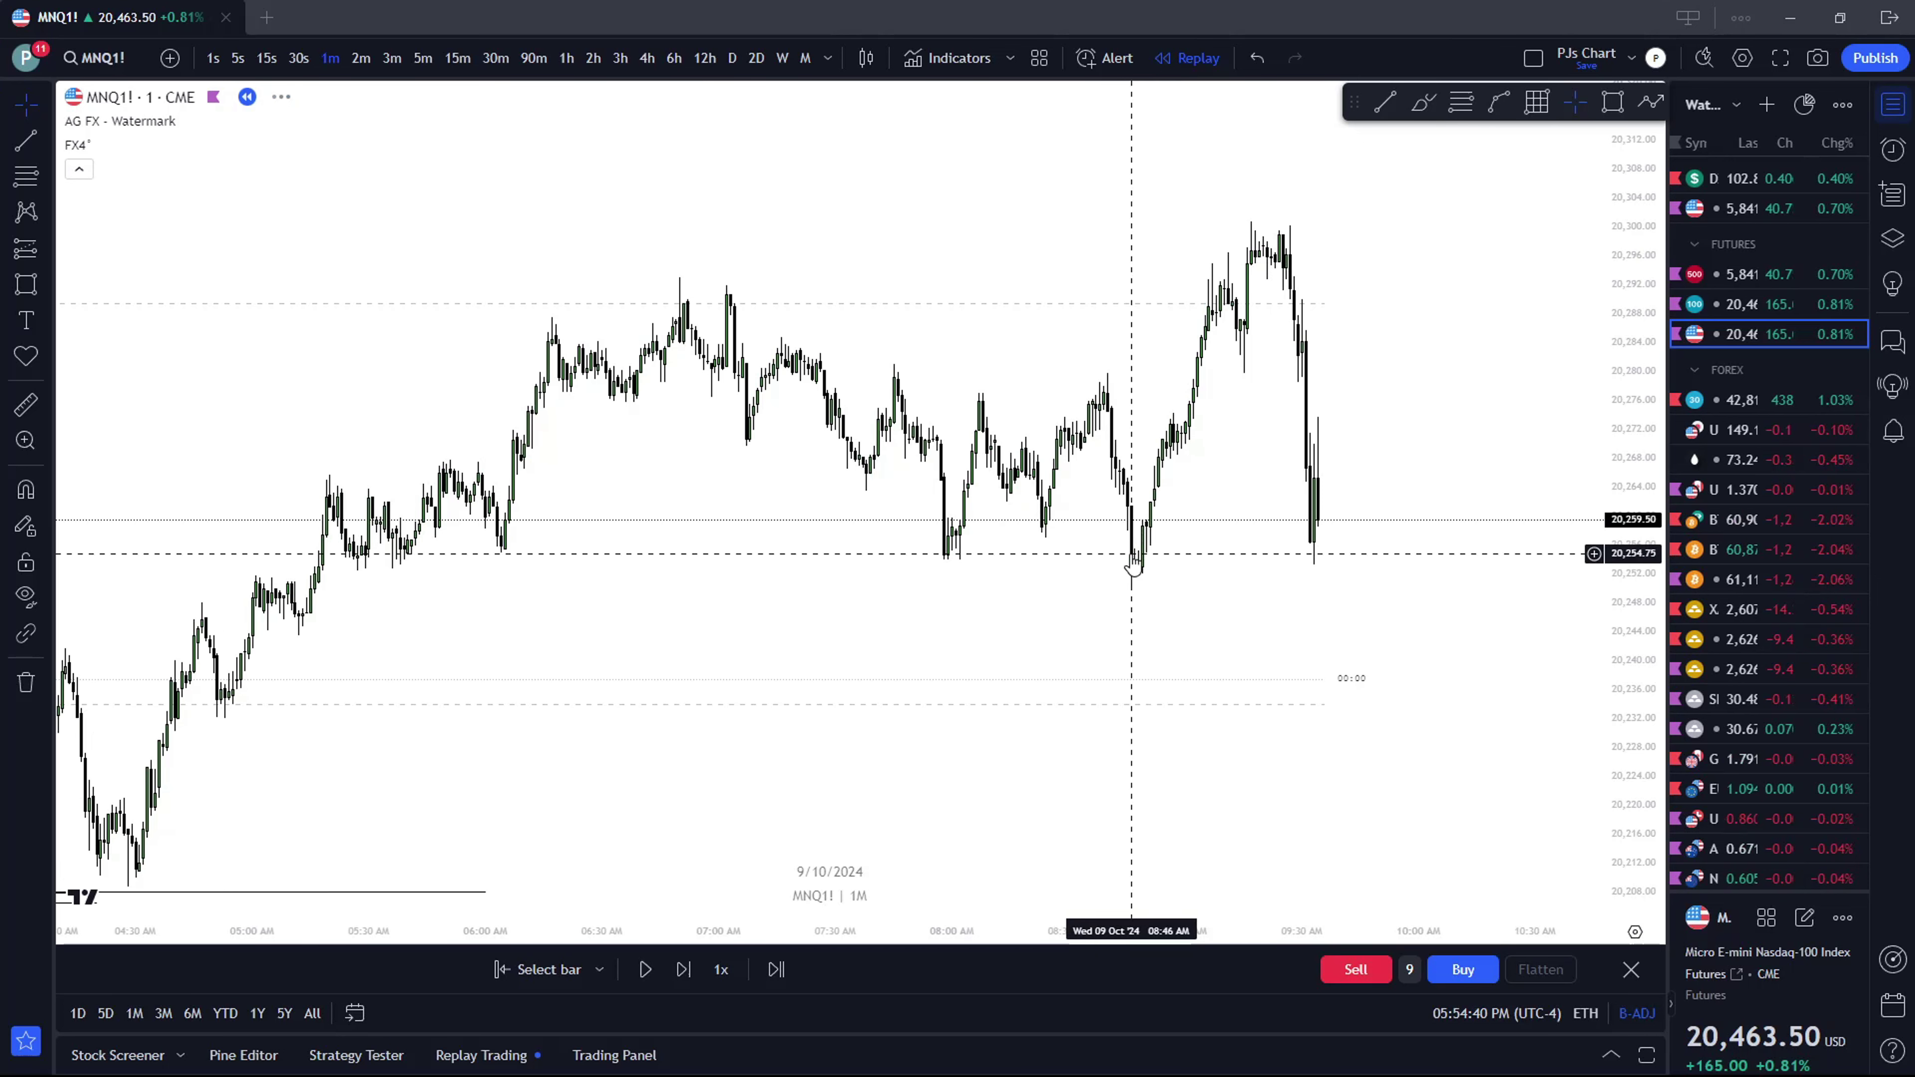
Compare the 9 October morning swings with the PD-H level on the 15-minute timeframe, and return to the 1-minute timeframe
click(458, 59)
scroll(1016, 467, up, 2)
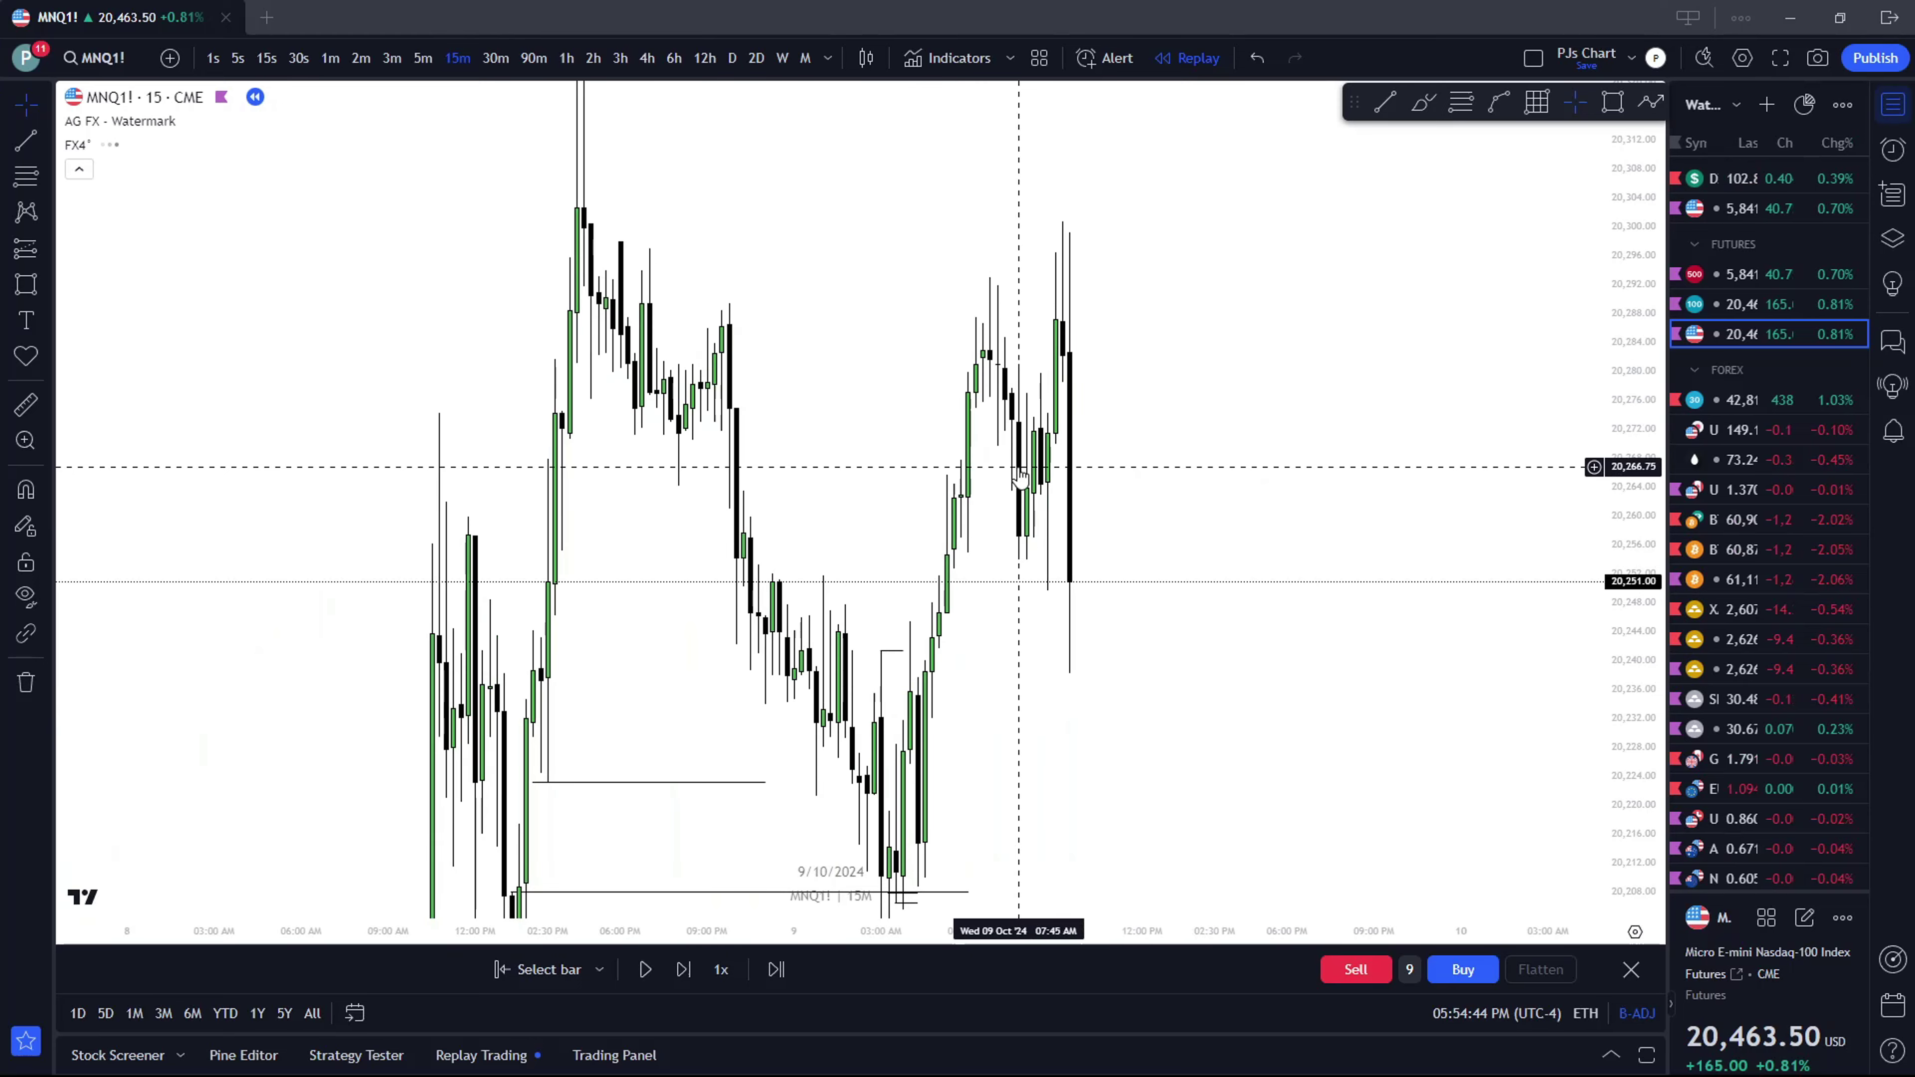
drag(1633, 444, 1633, 573)
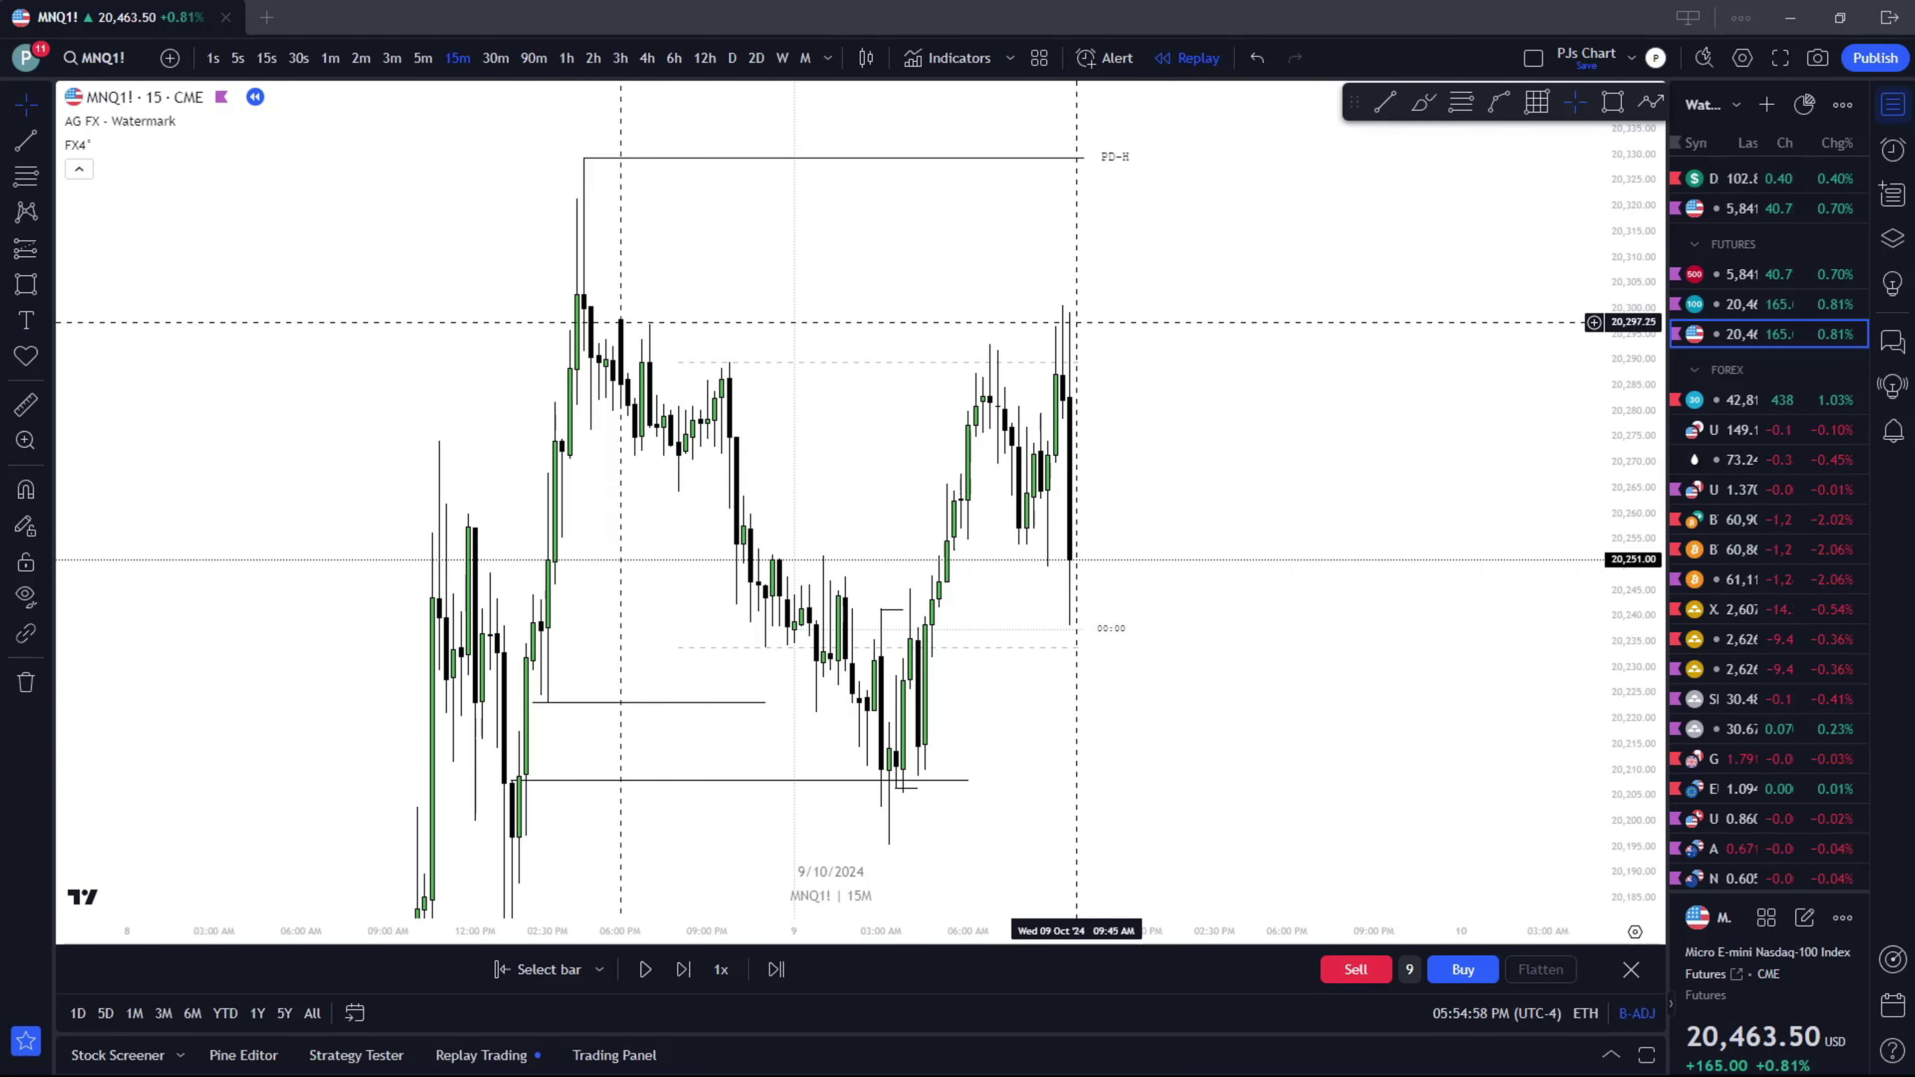
click(322, 61)
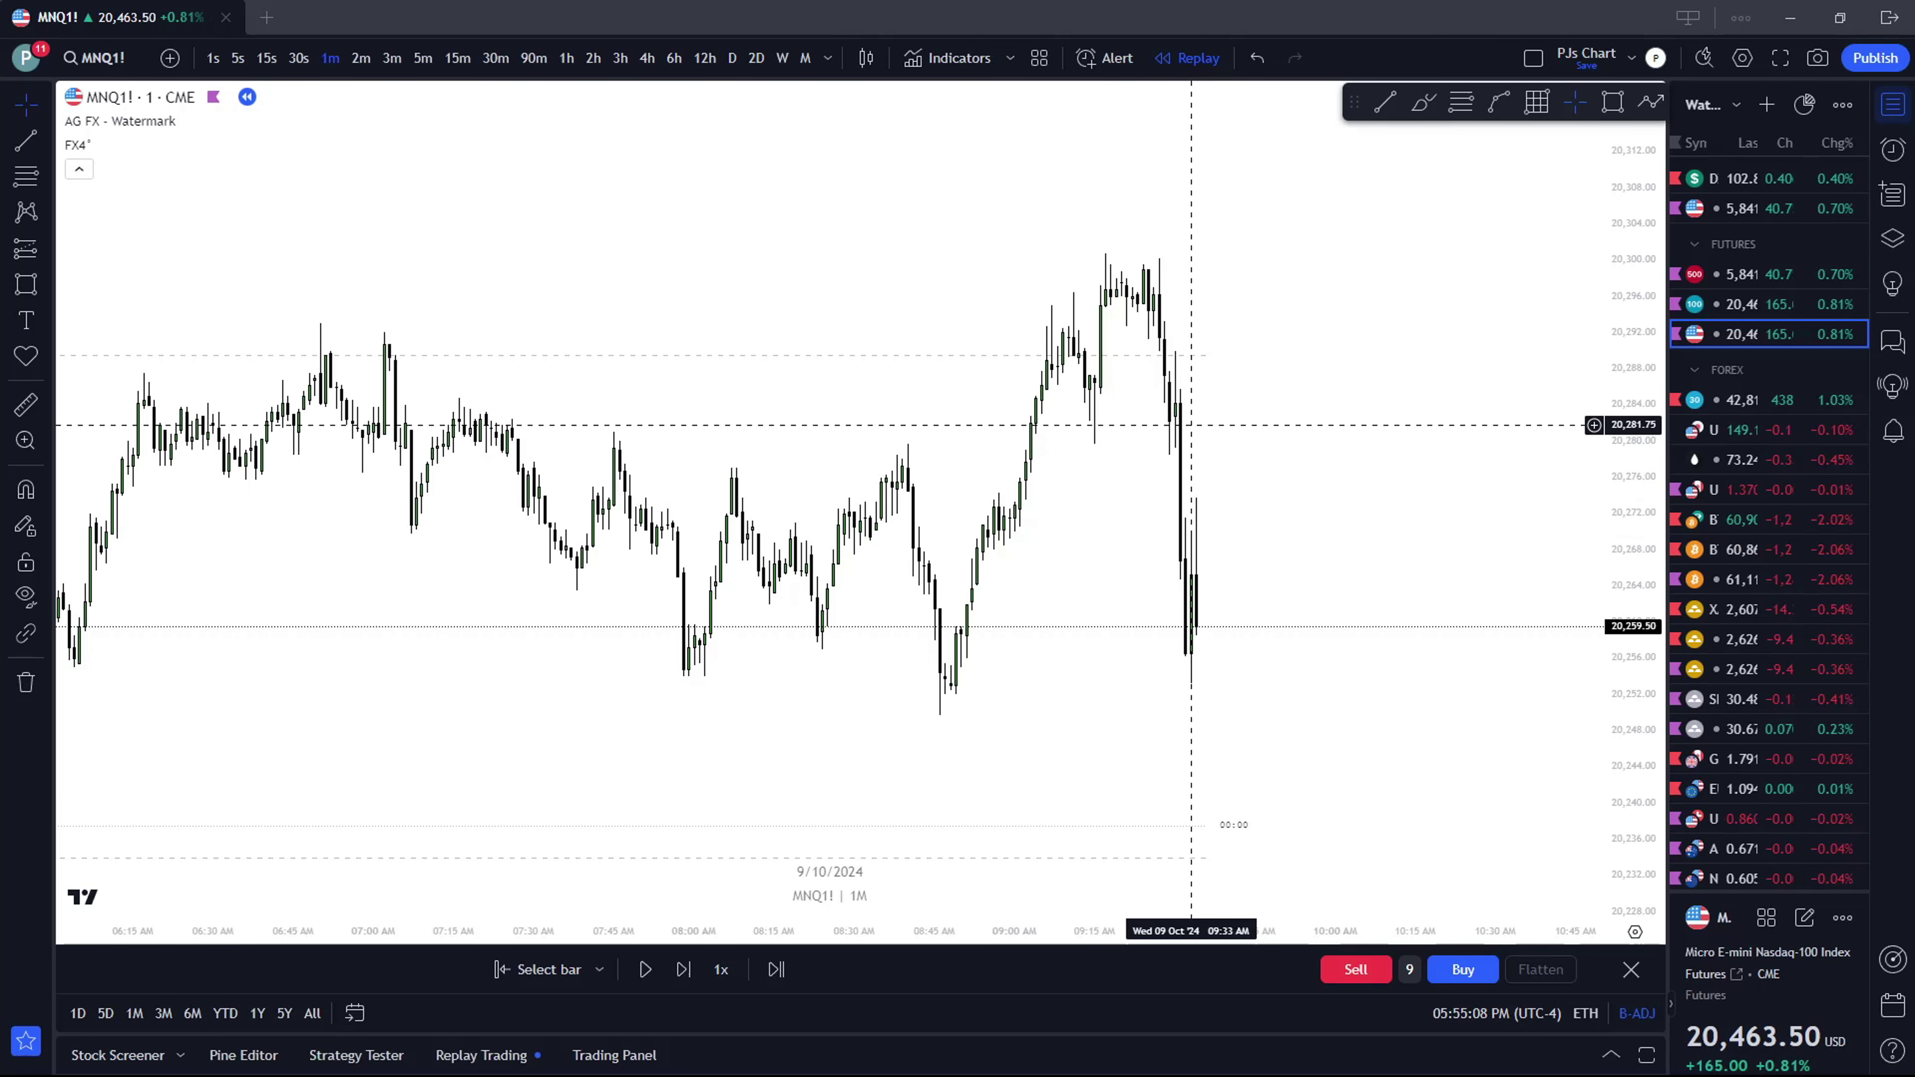
scroll(1184, 411, up, 1)
Switch to the 5-minute timeframe and examine the 9:30 AM candle against the overnight levels below it
click(423, 57)
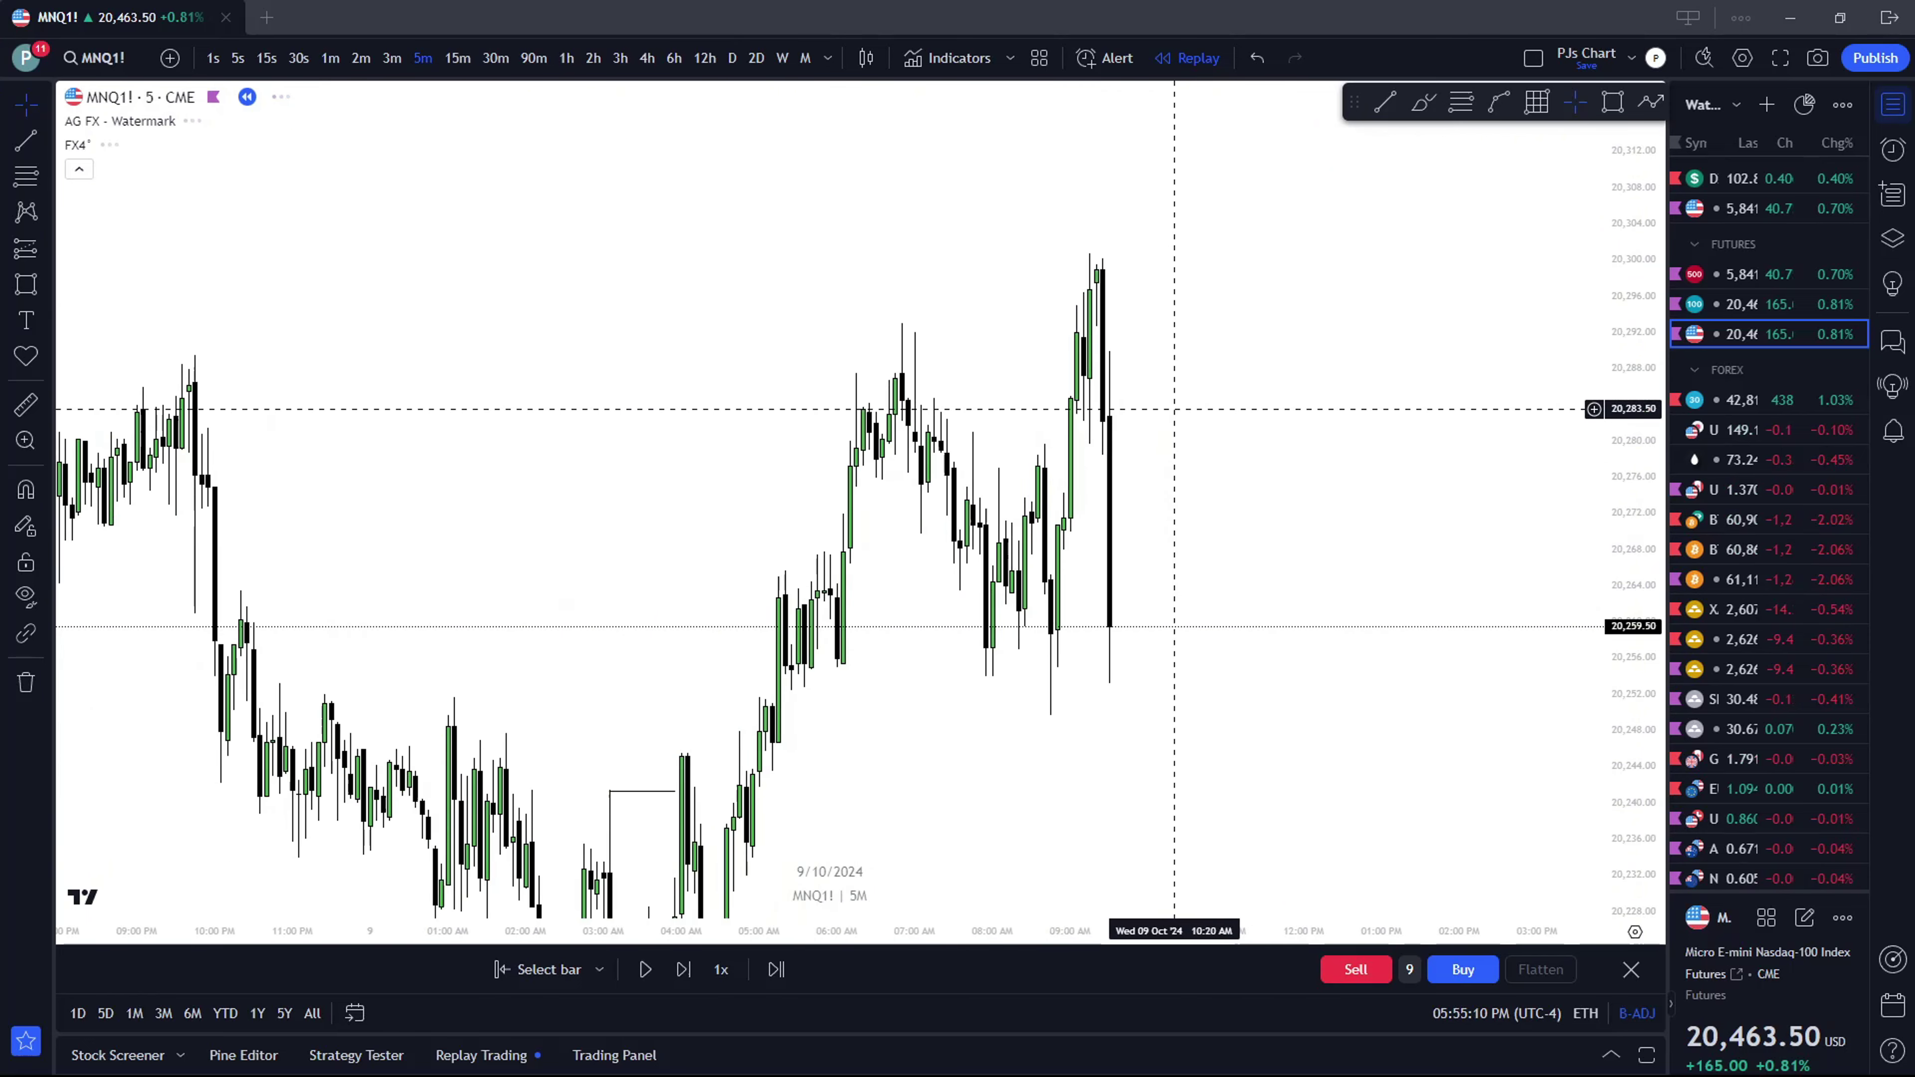
scroll(1087, 287, down, 2)
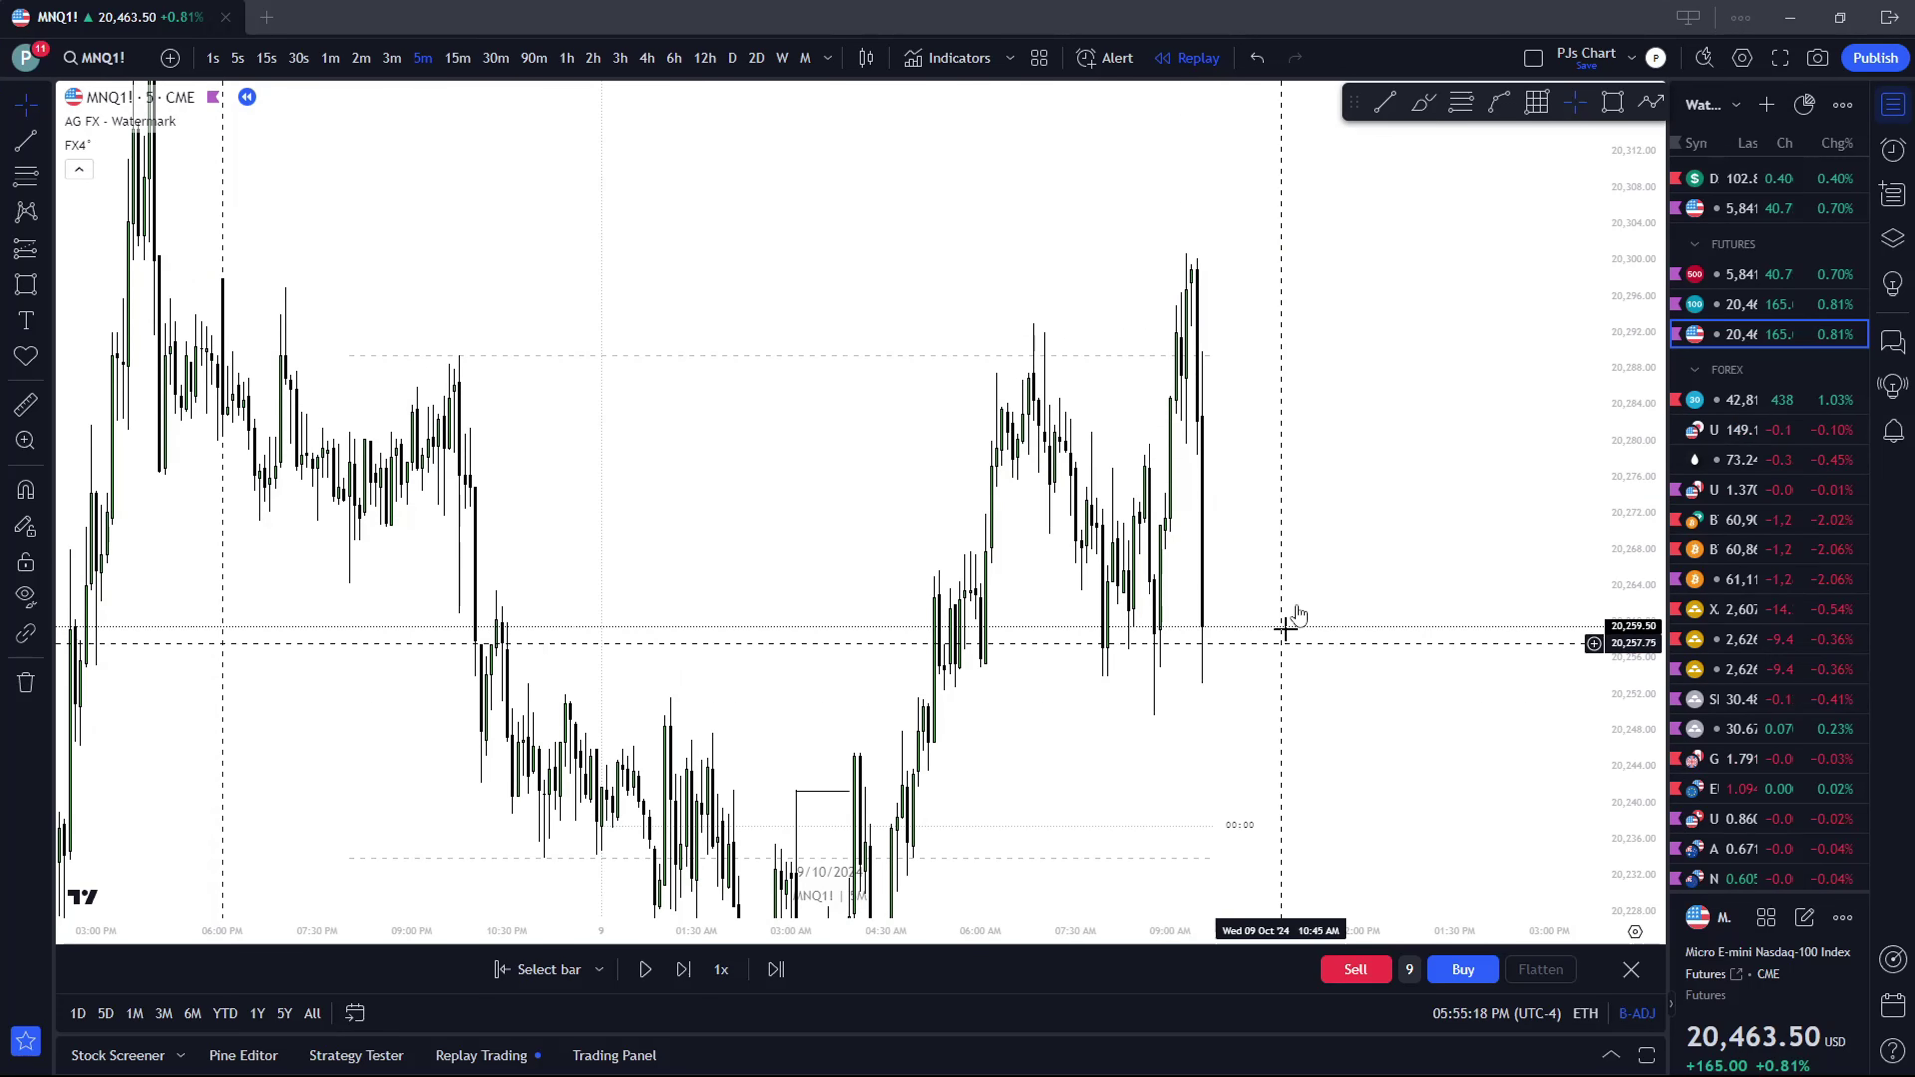
drag(1192, 624, 966, 381)
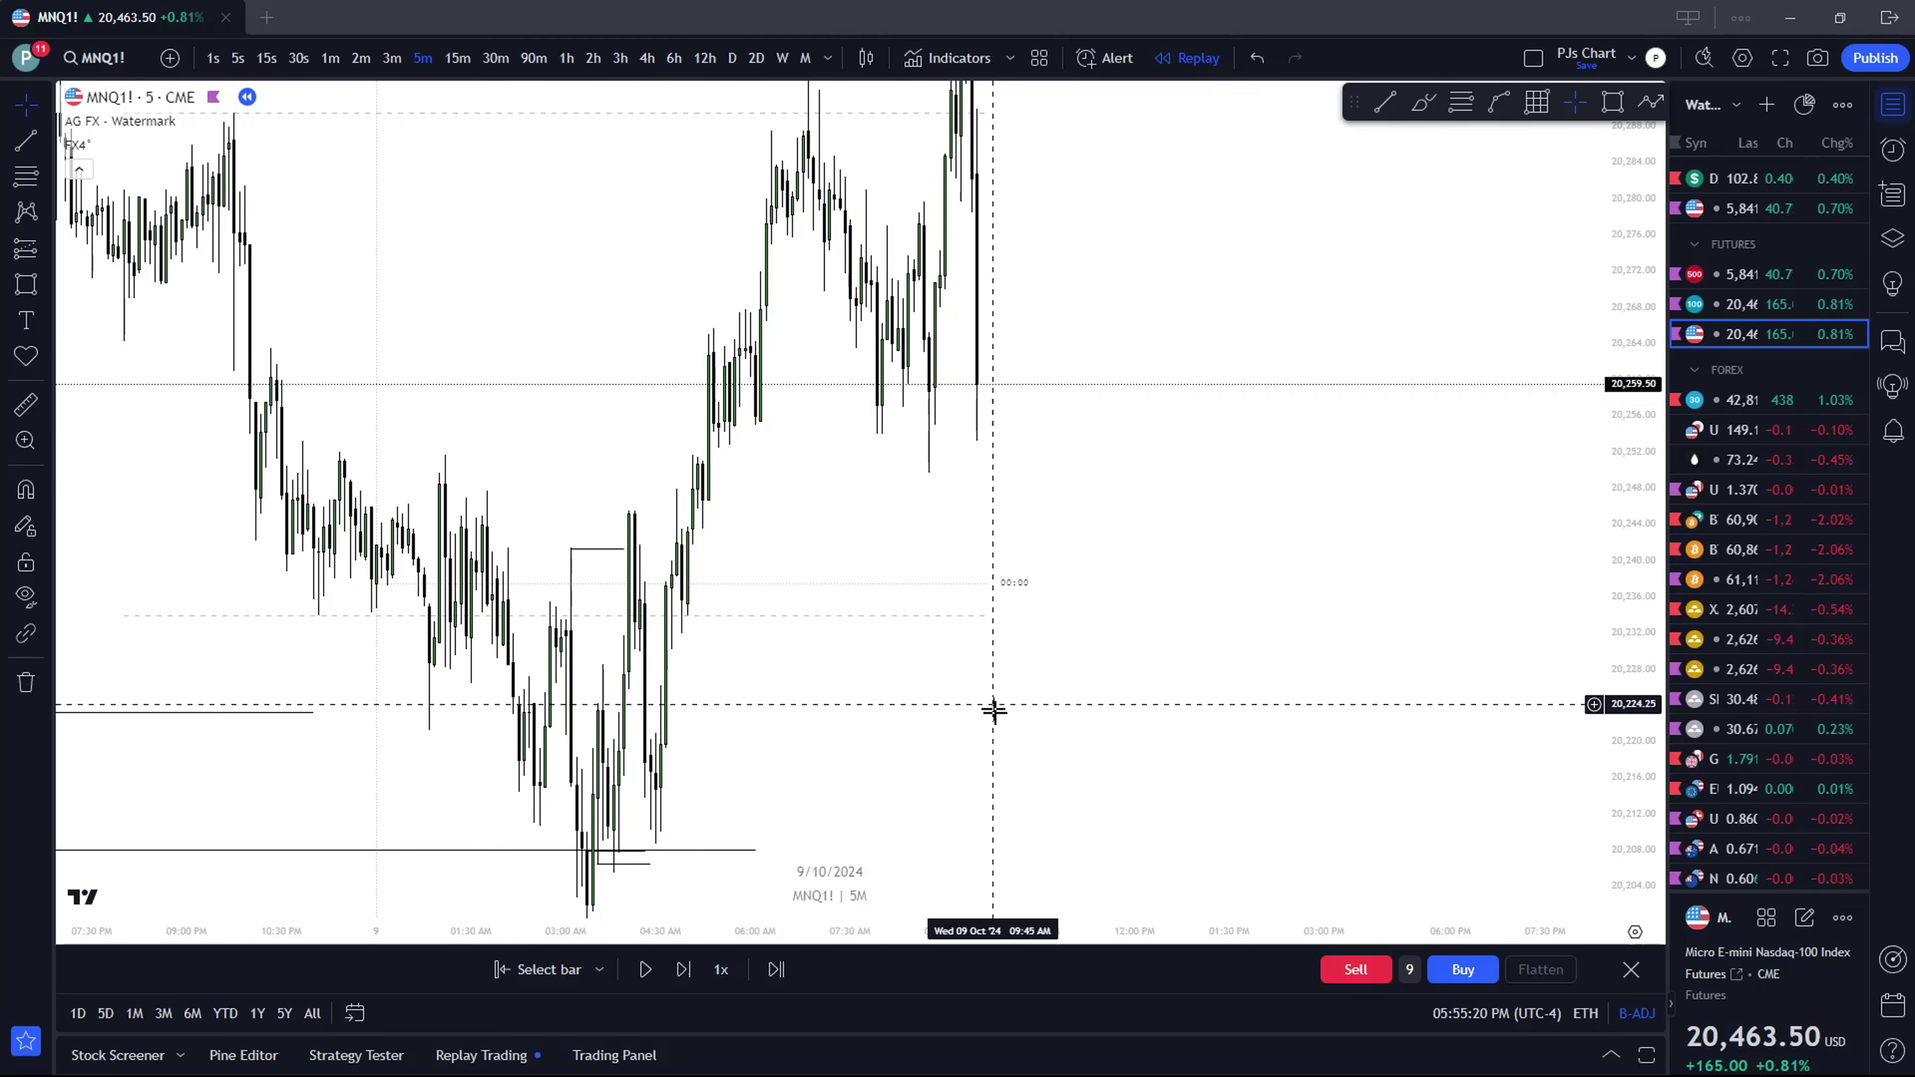
scroll(1111, 569, up, 2)
drag(1141, 385, 1217, 262)
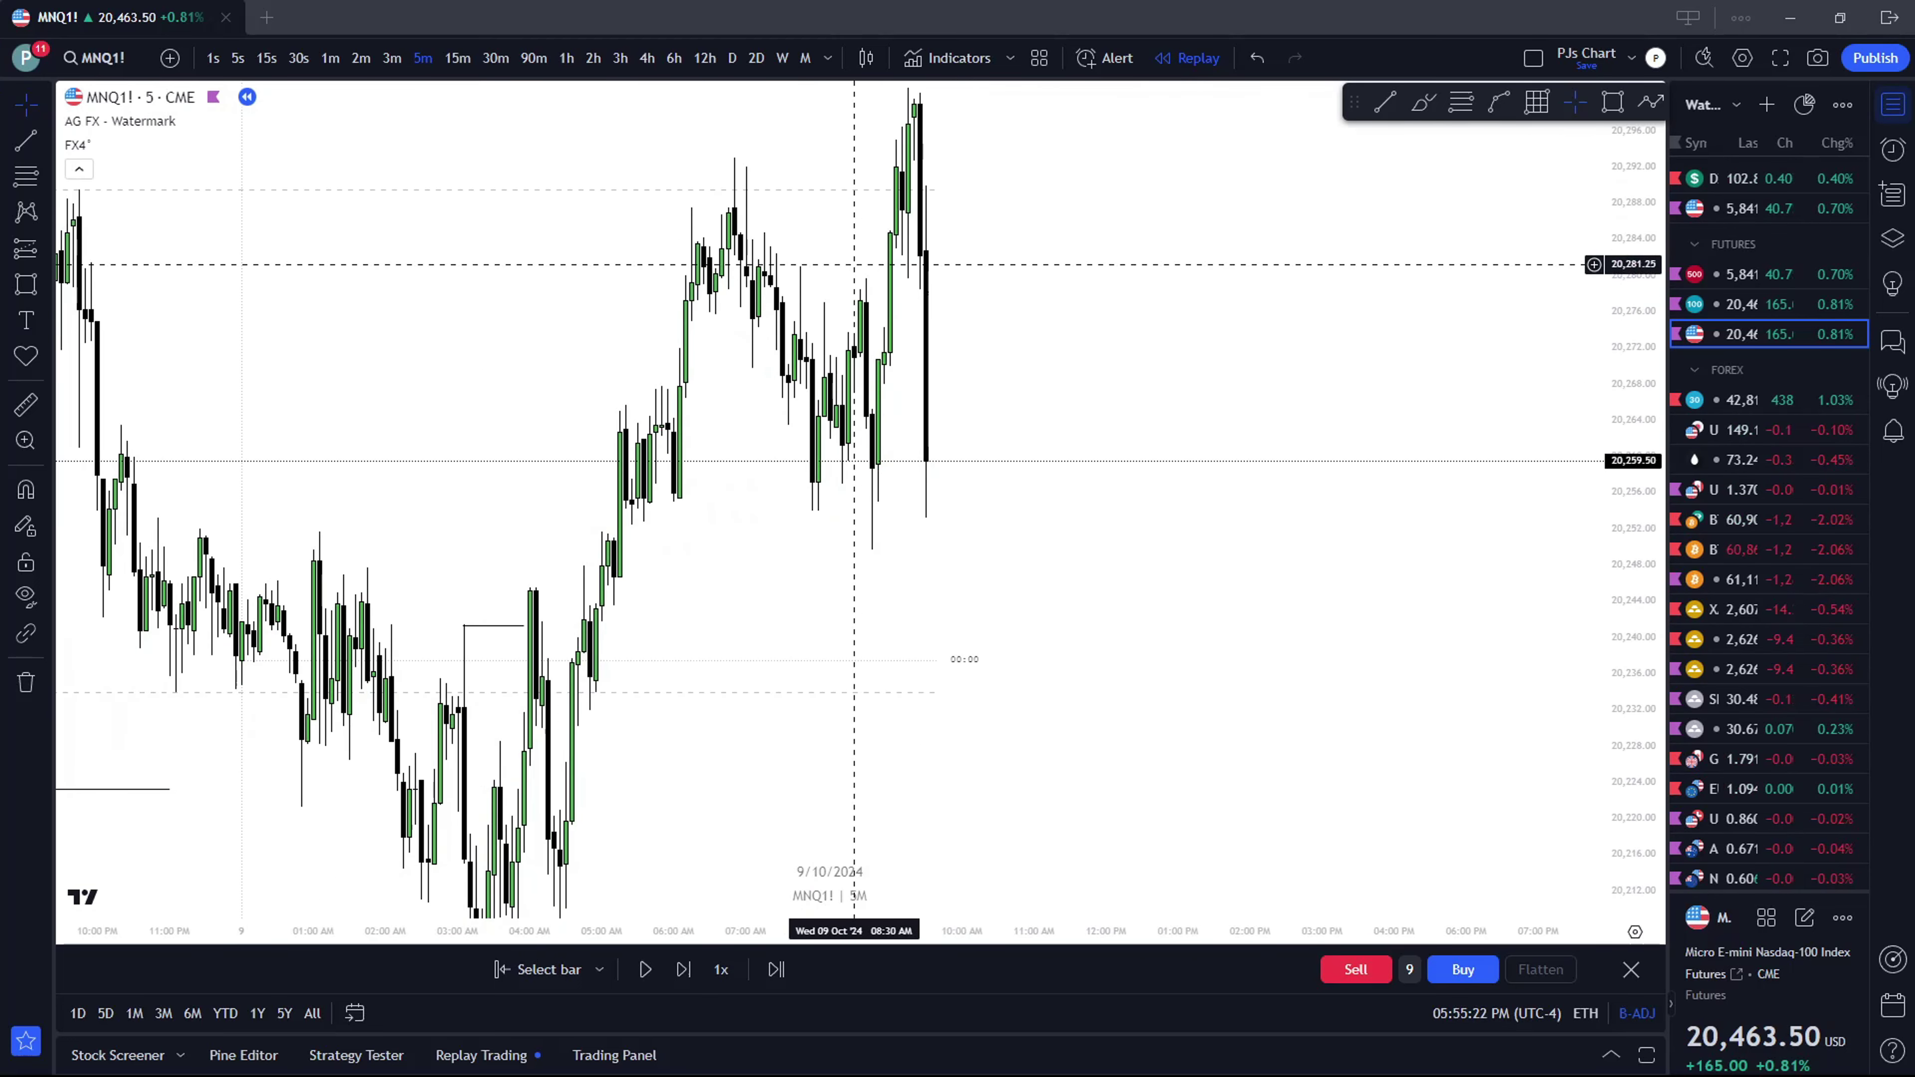
Compare the lows around 8:00 AM on 9 October between the 15-minute and 5-minute timeframes, ending on the 15-minute chart
click(456, 60)
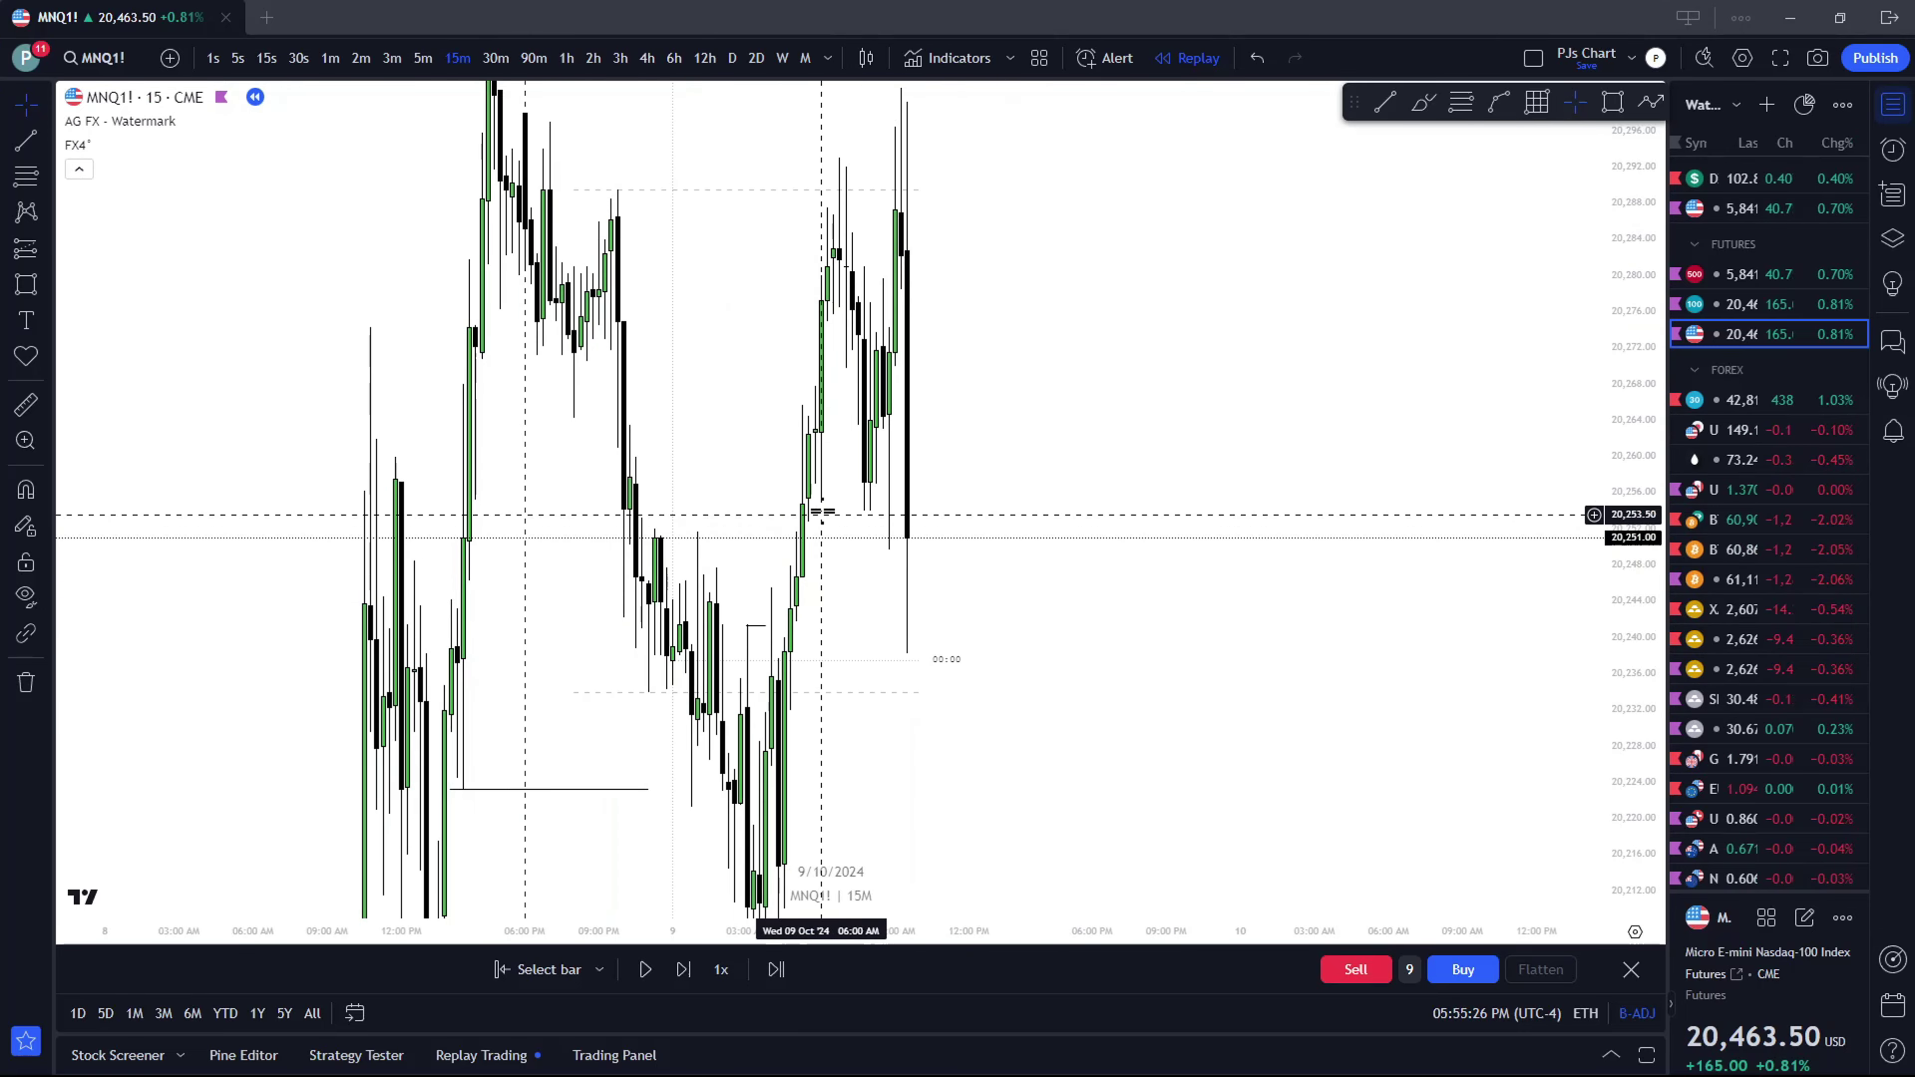
click(420, 58)
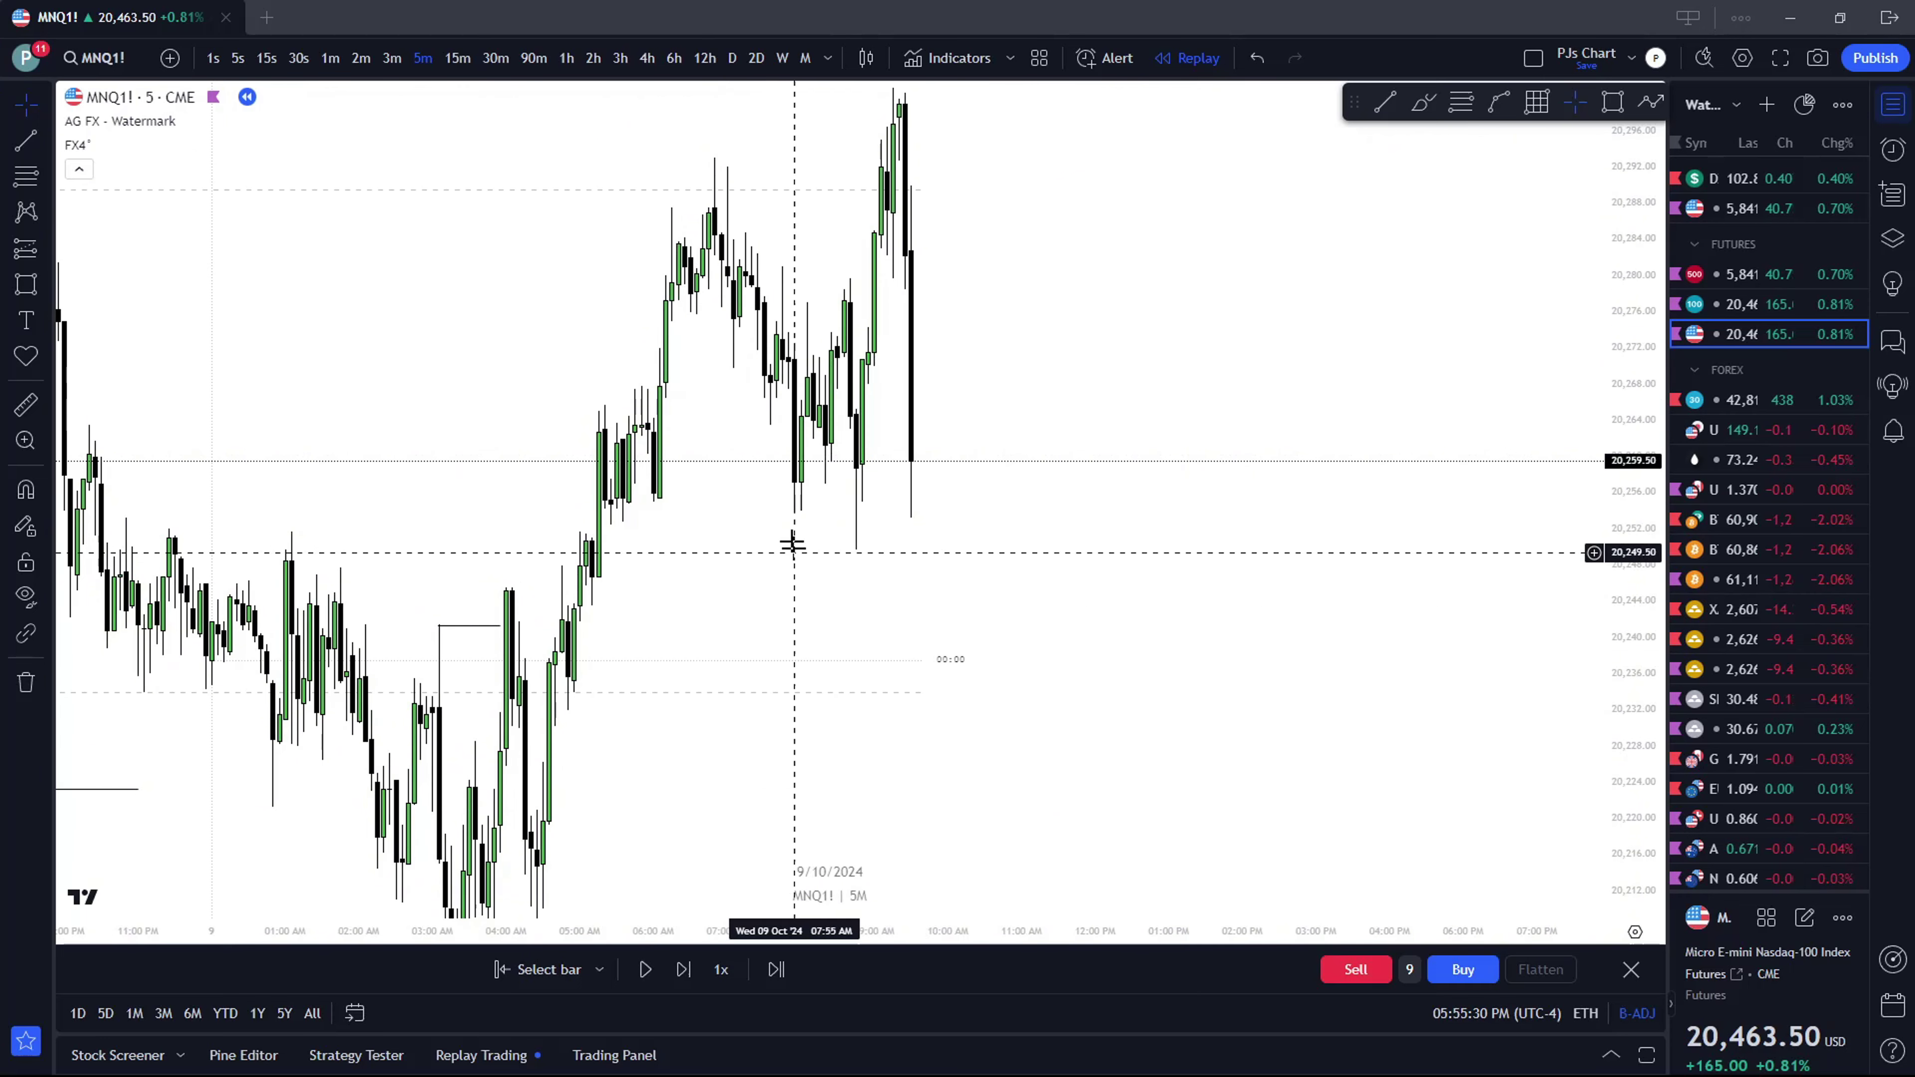
scroll(906, 463, down, 1)
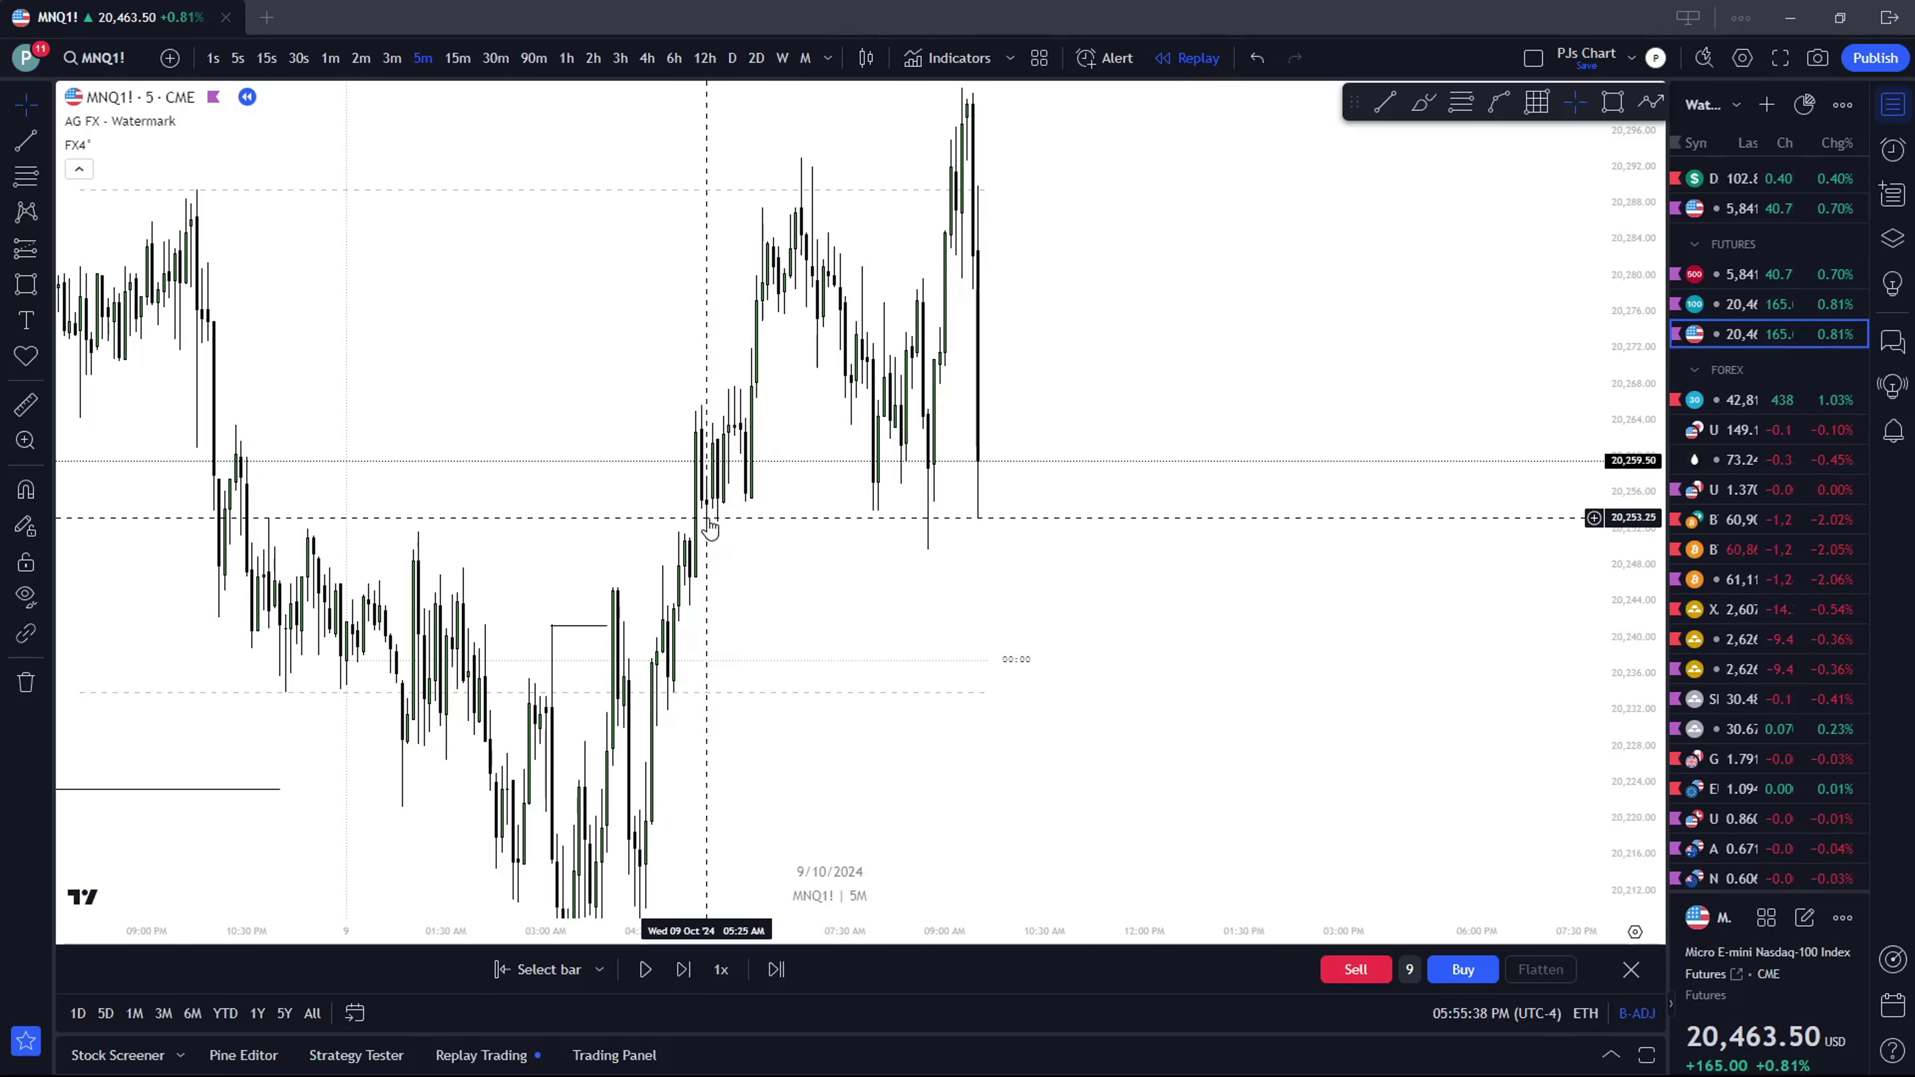
click(448, 53)
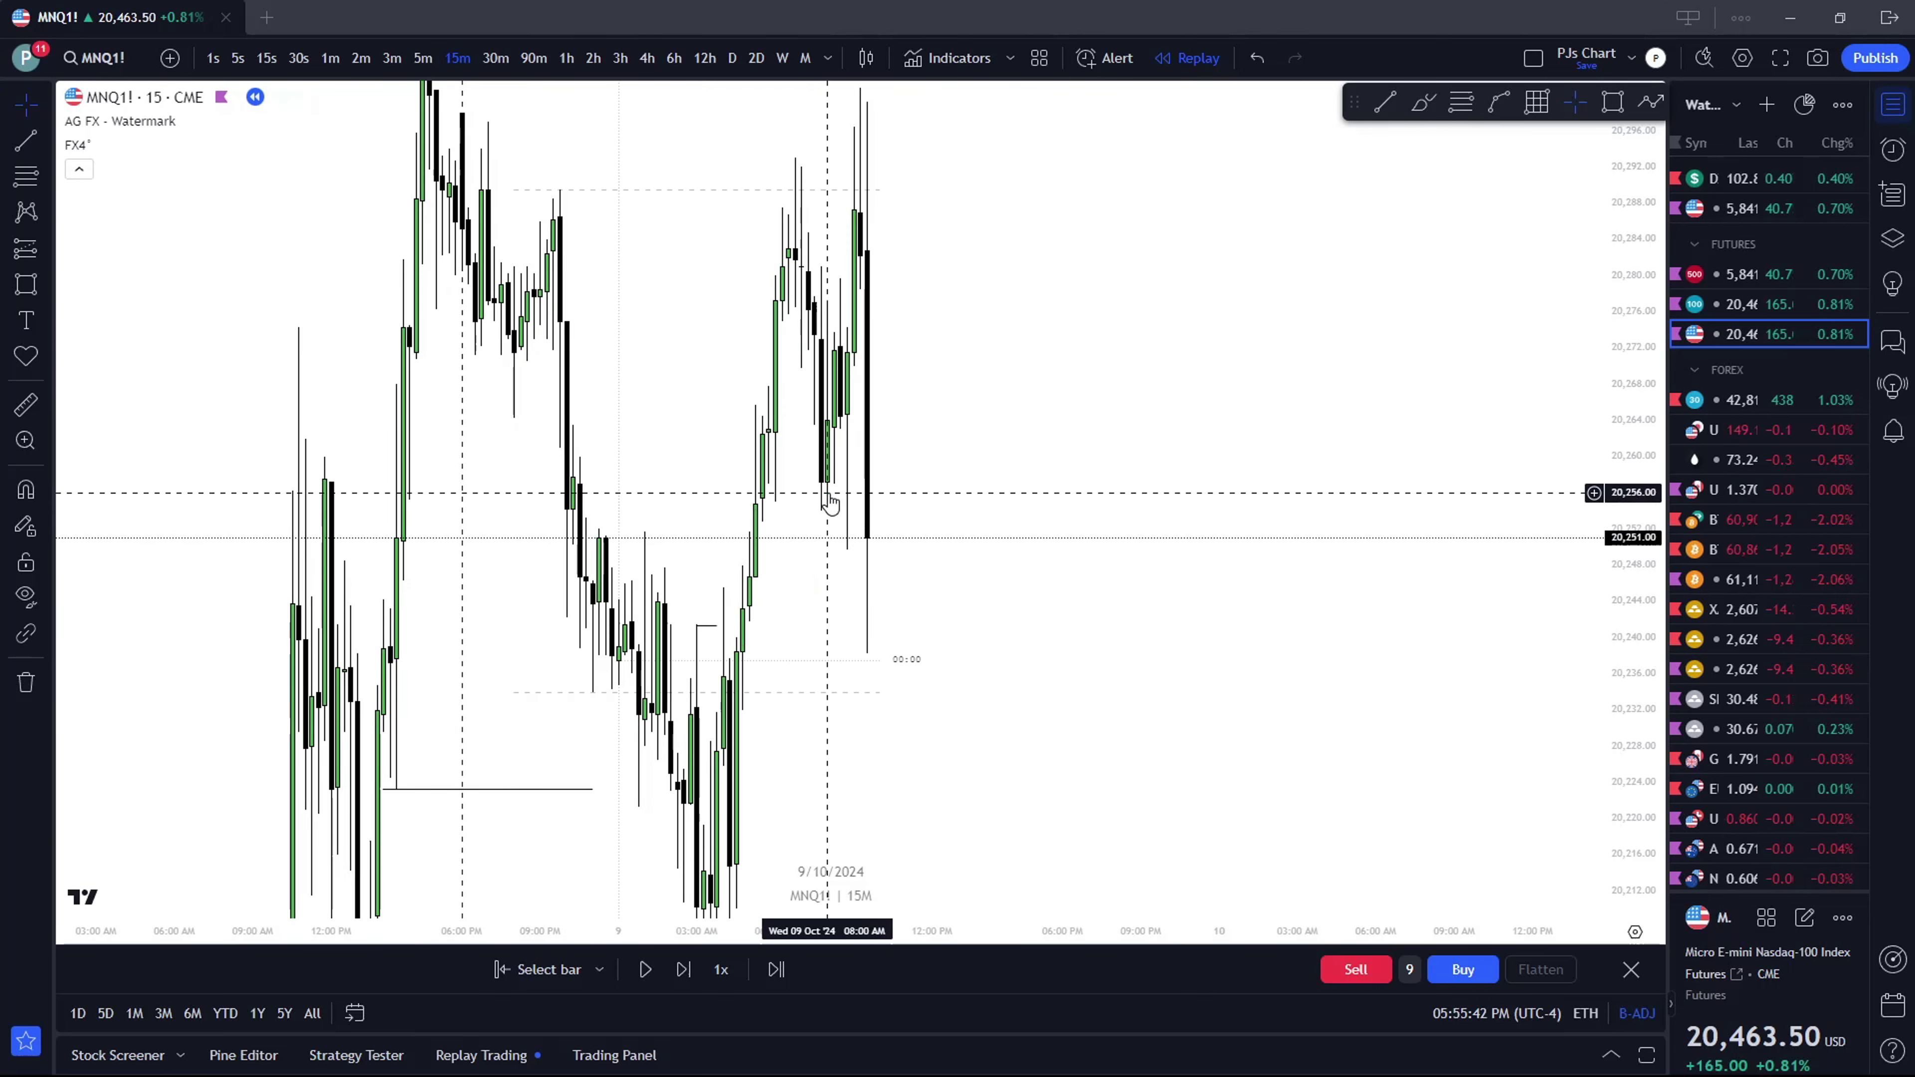
scroll(822, 519, up, 2)
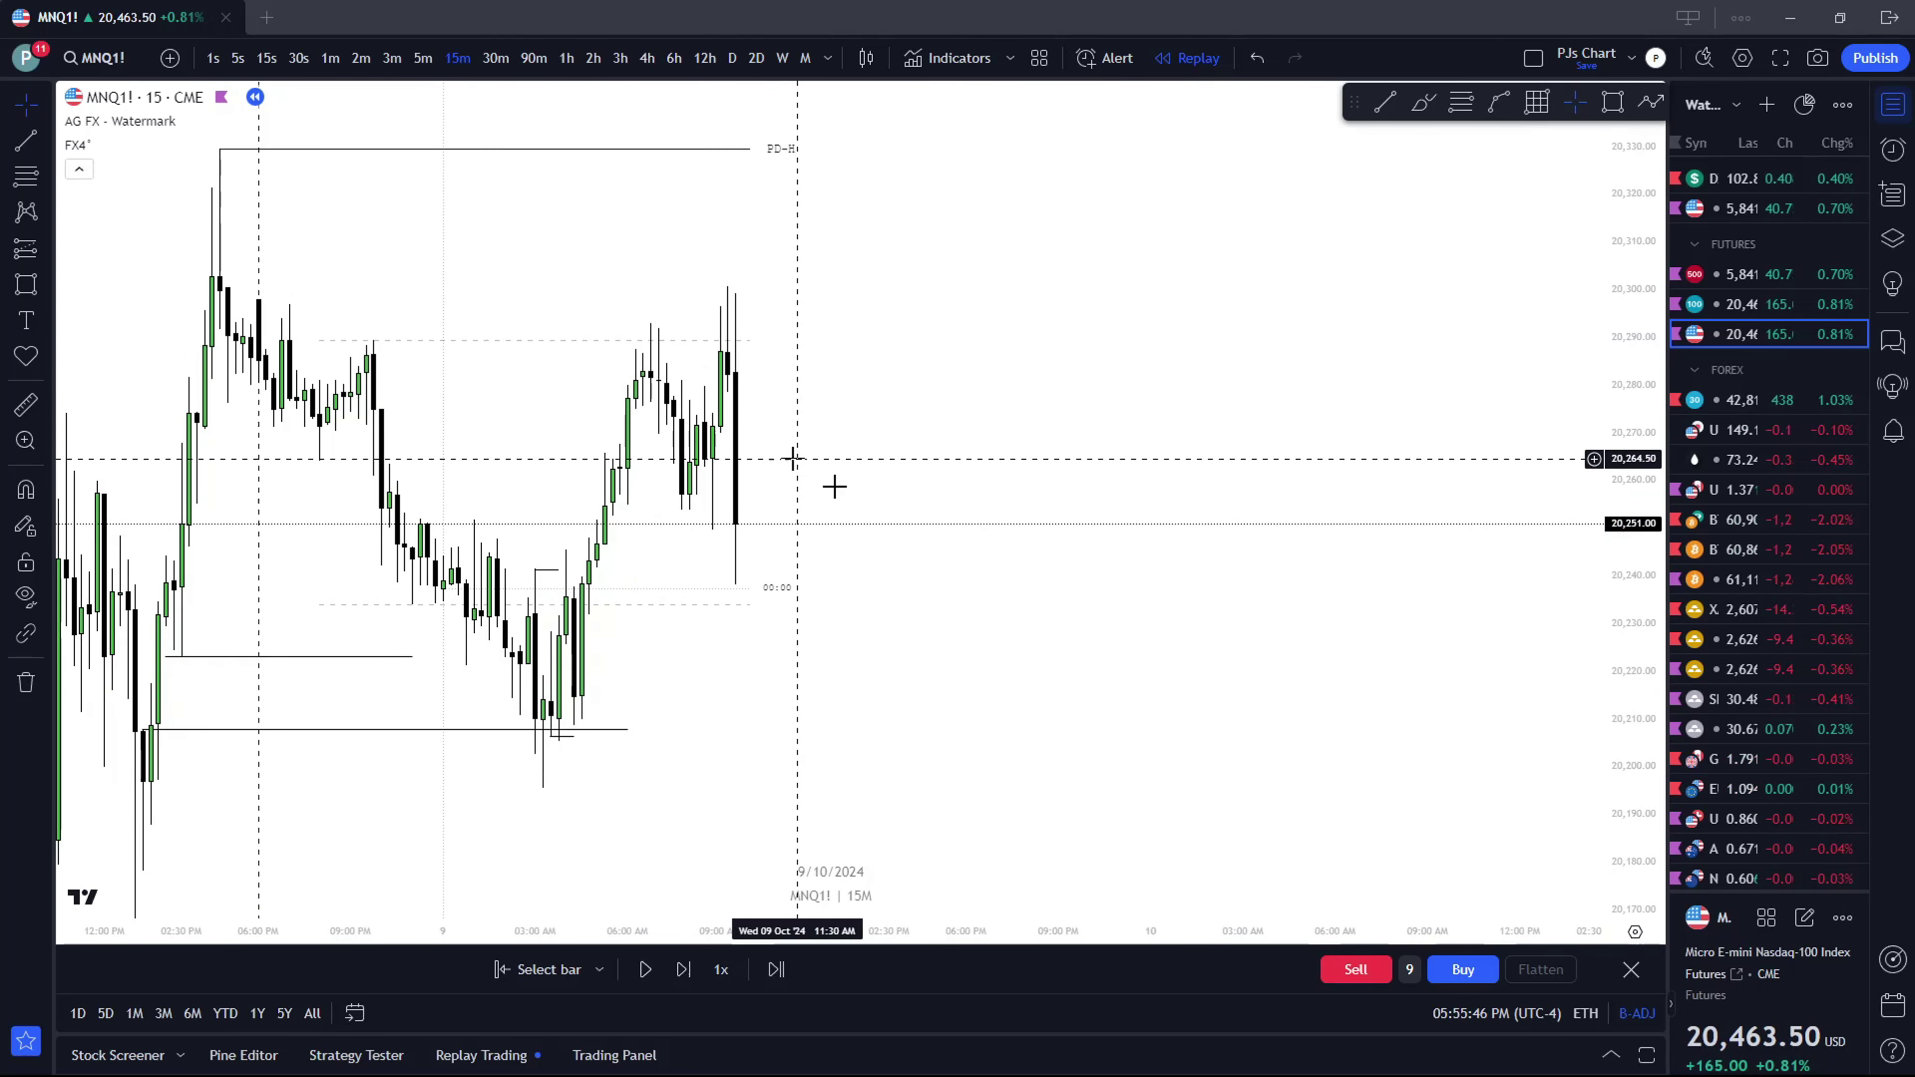
drag(838, 484, 865, 385)
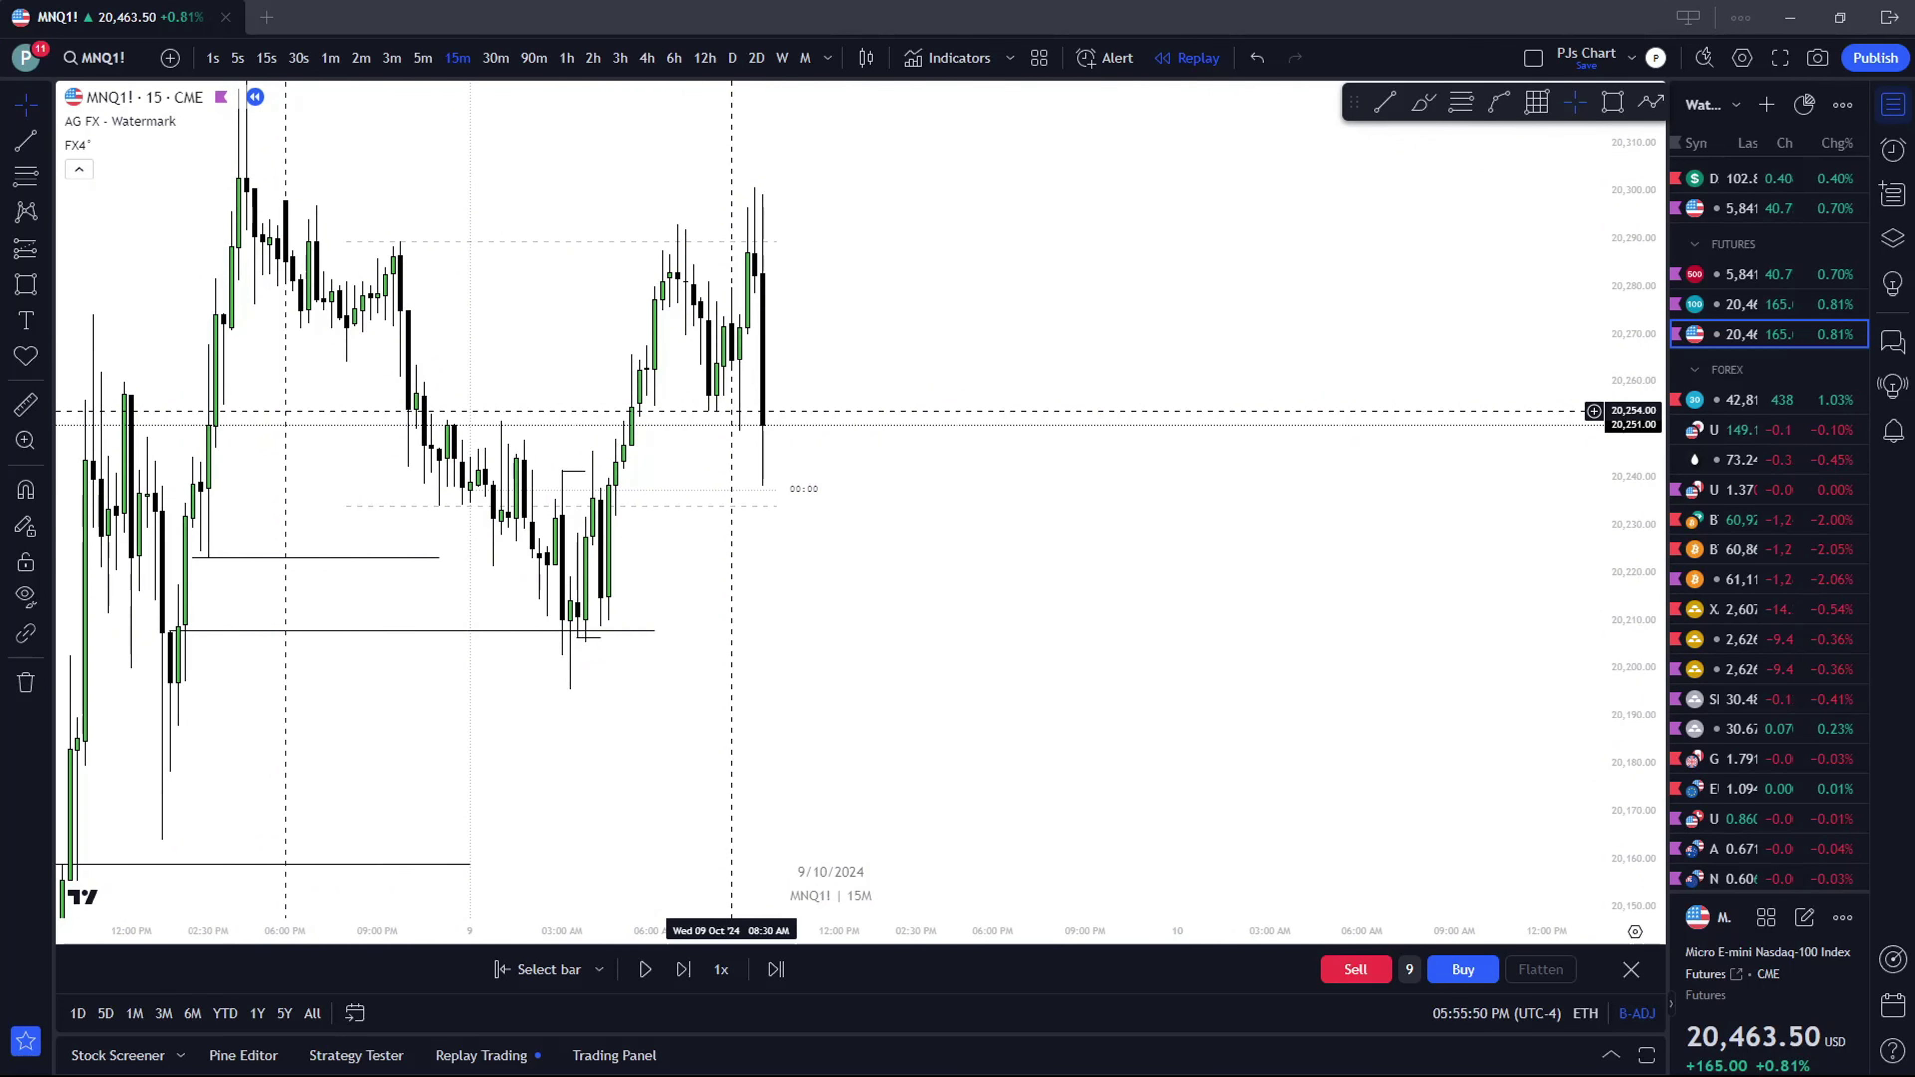
Switch to the 1-minute timeframe and examine the 9 October swings from the 3:00 AM lows to the 9:30 AM drop
click(330, 57)
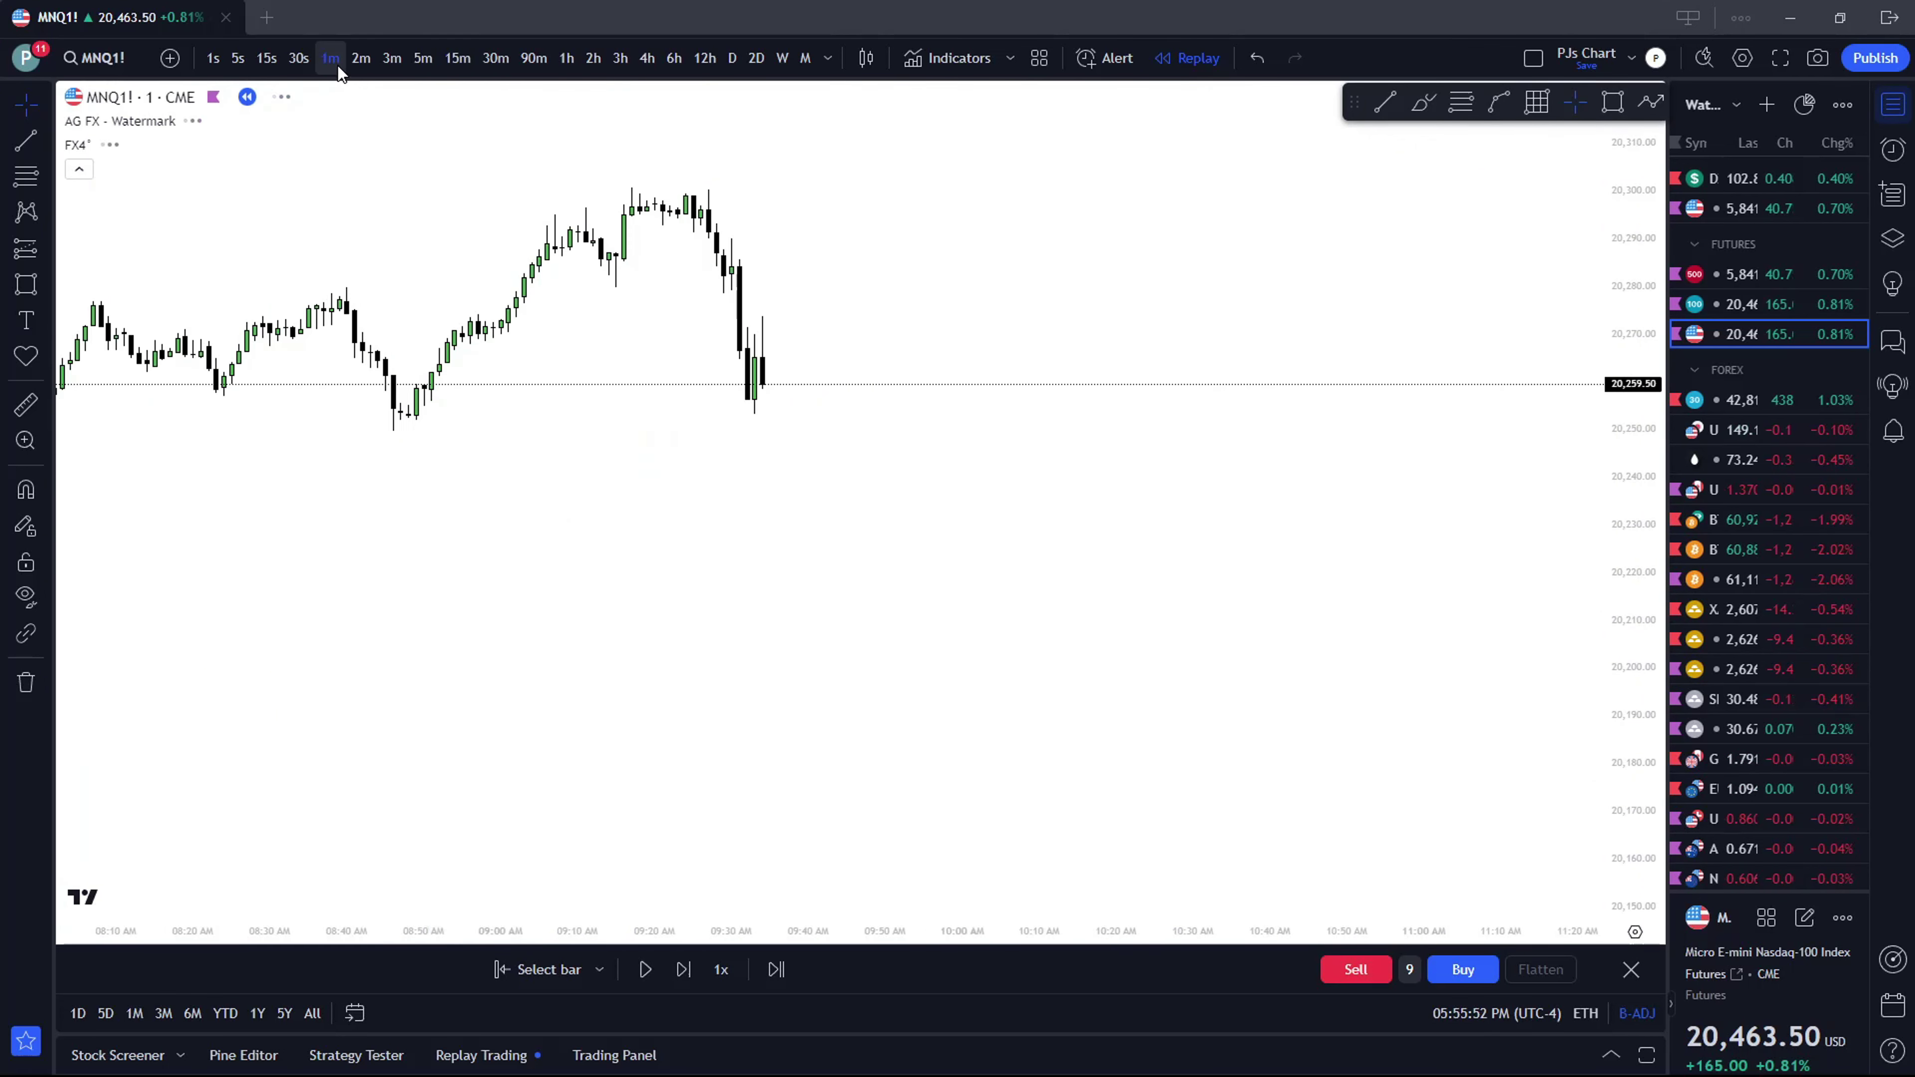
drag(601, 184, 751, 191)
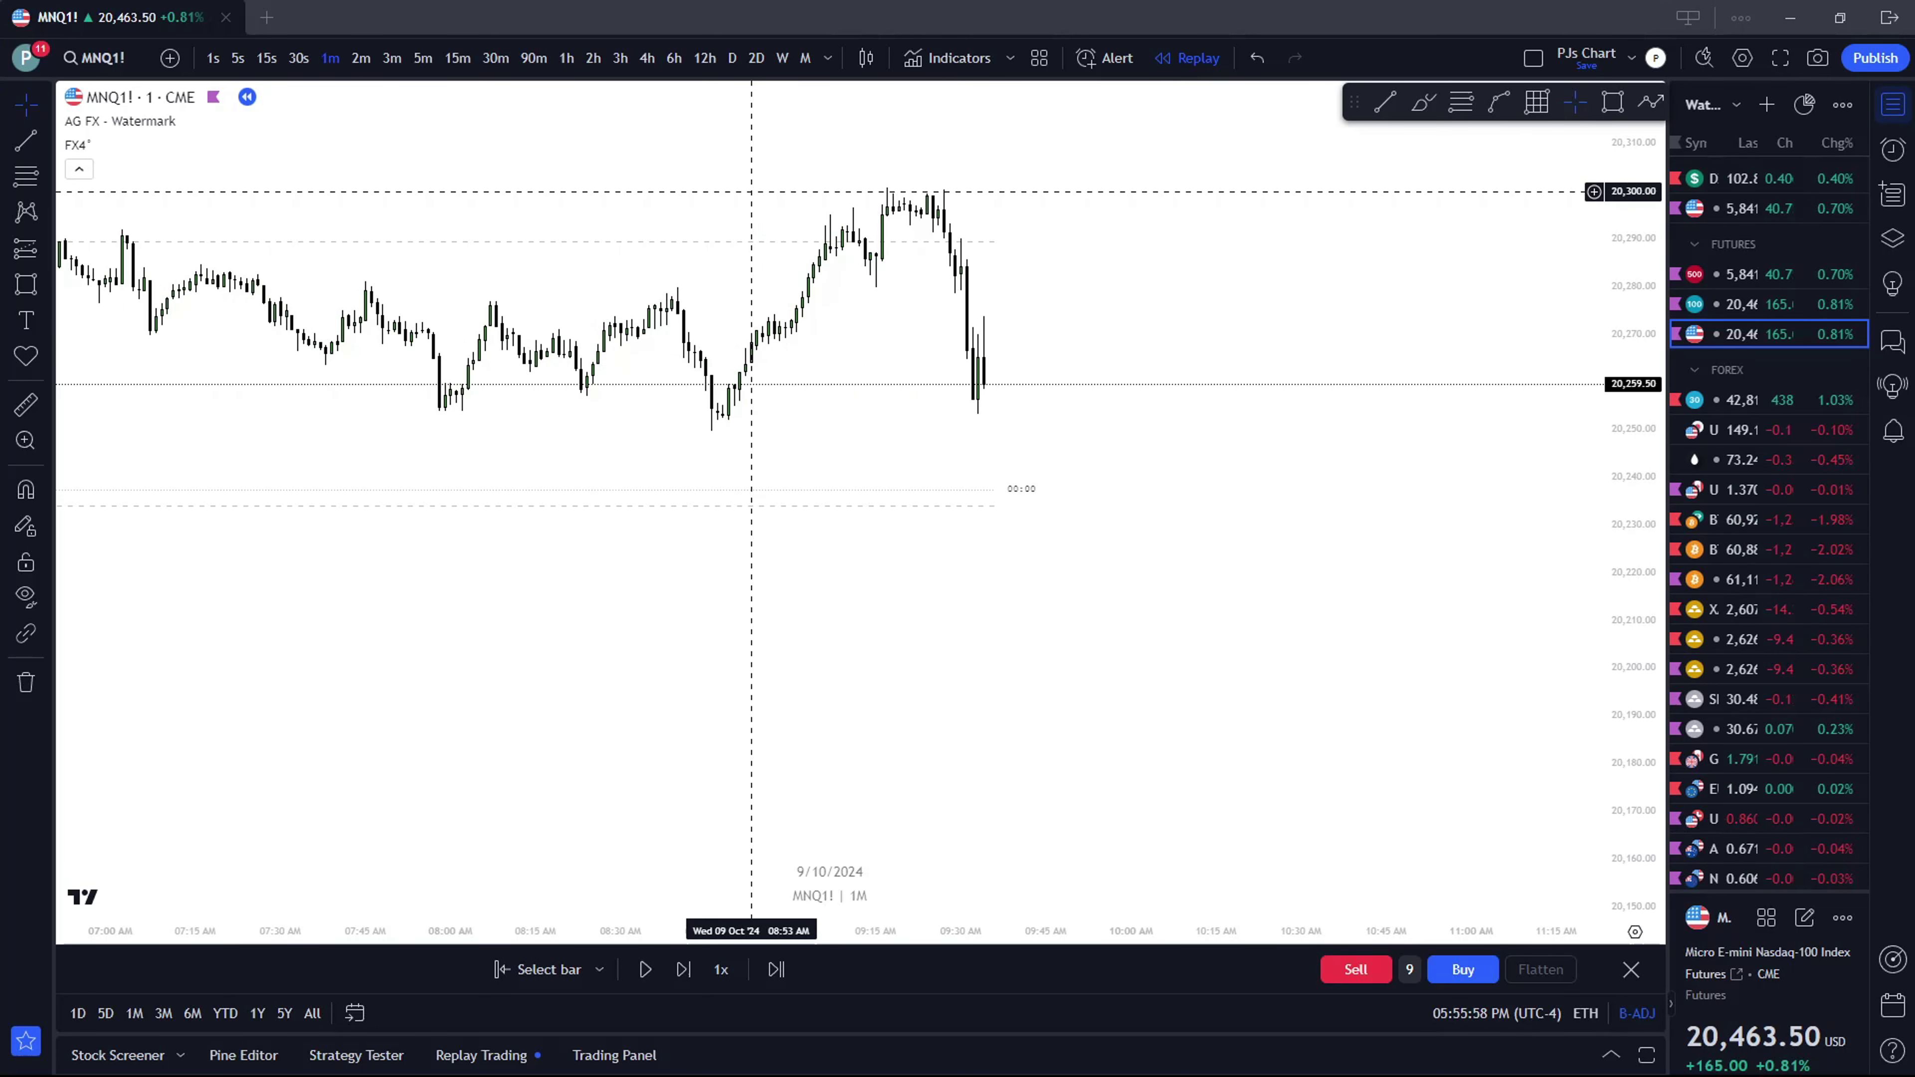
drag(751, 191, 1317, 311)
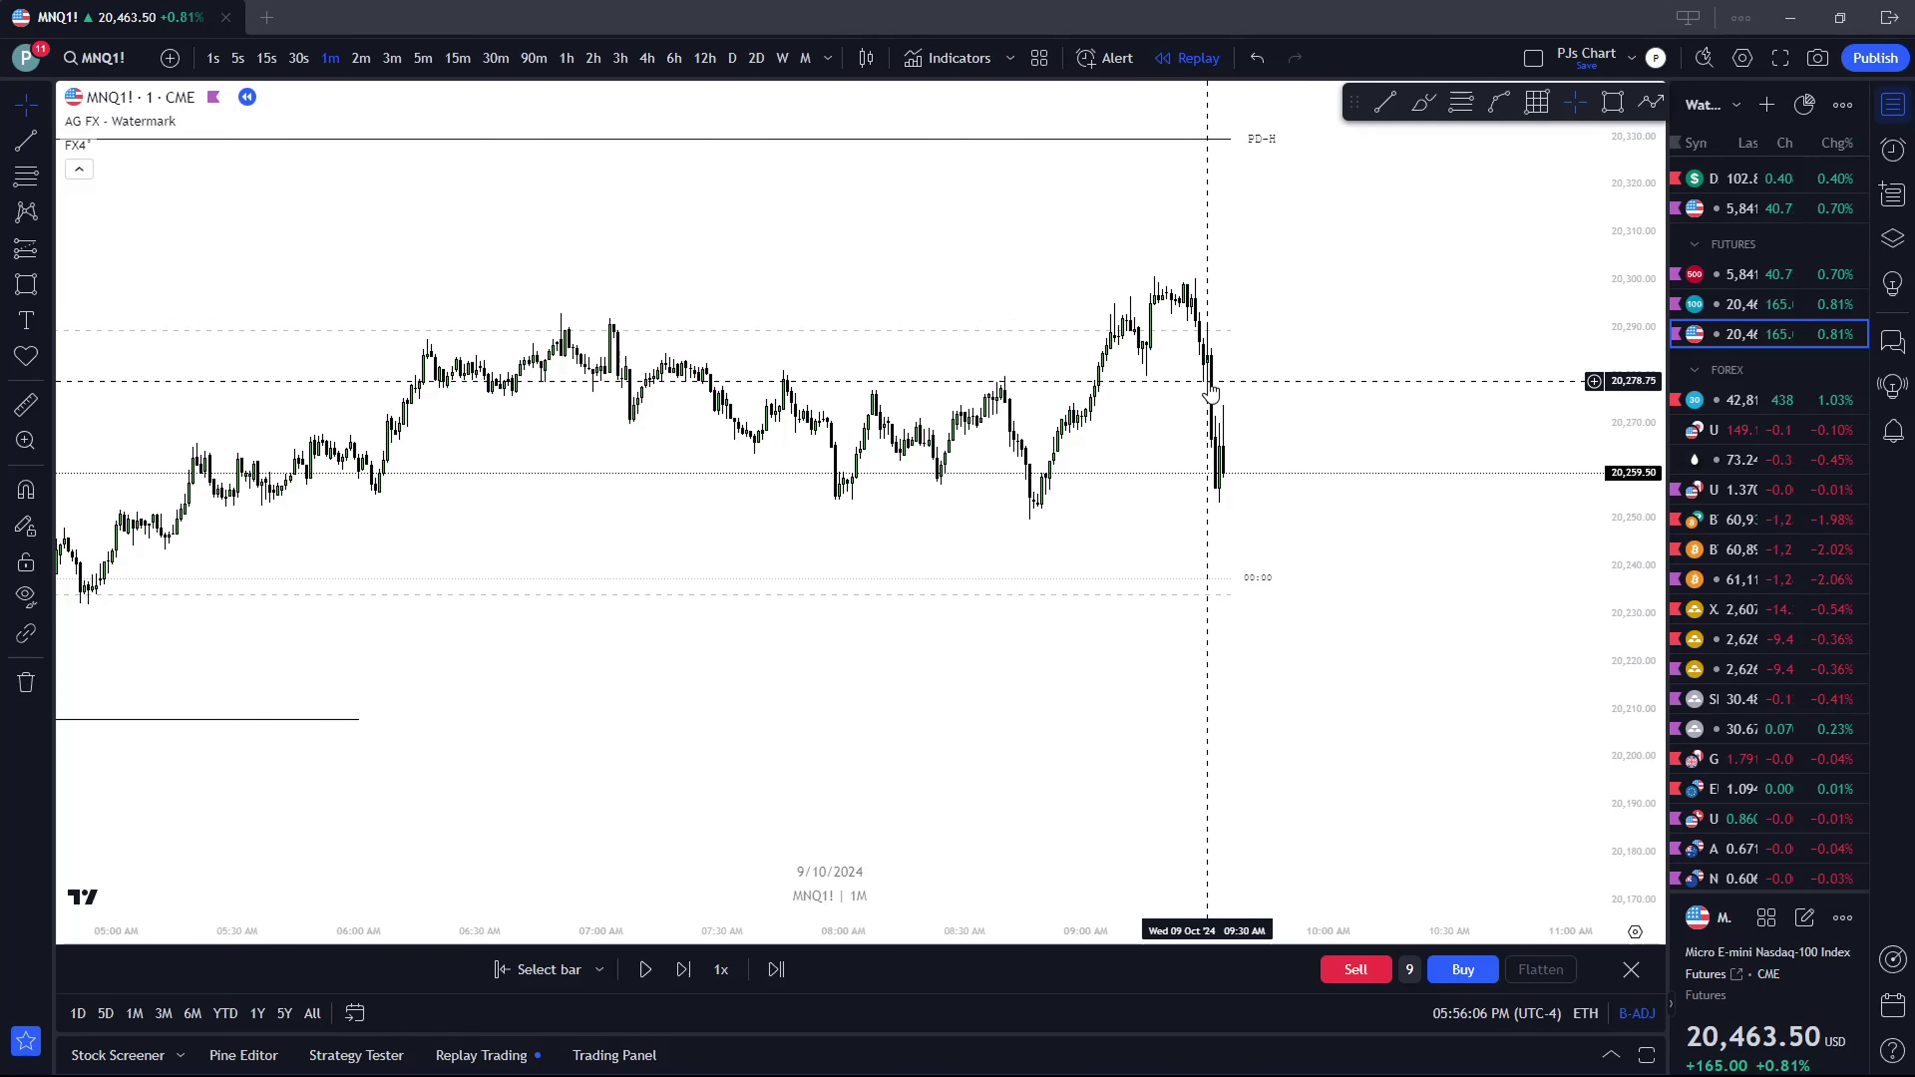
scroll(1188, 362, down, 1)
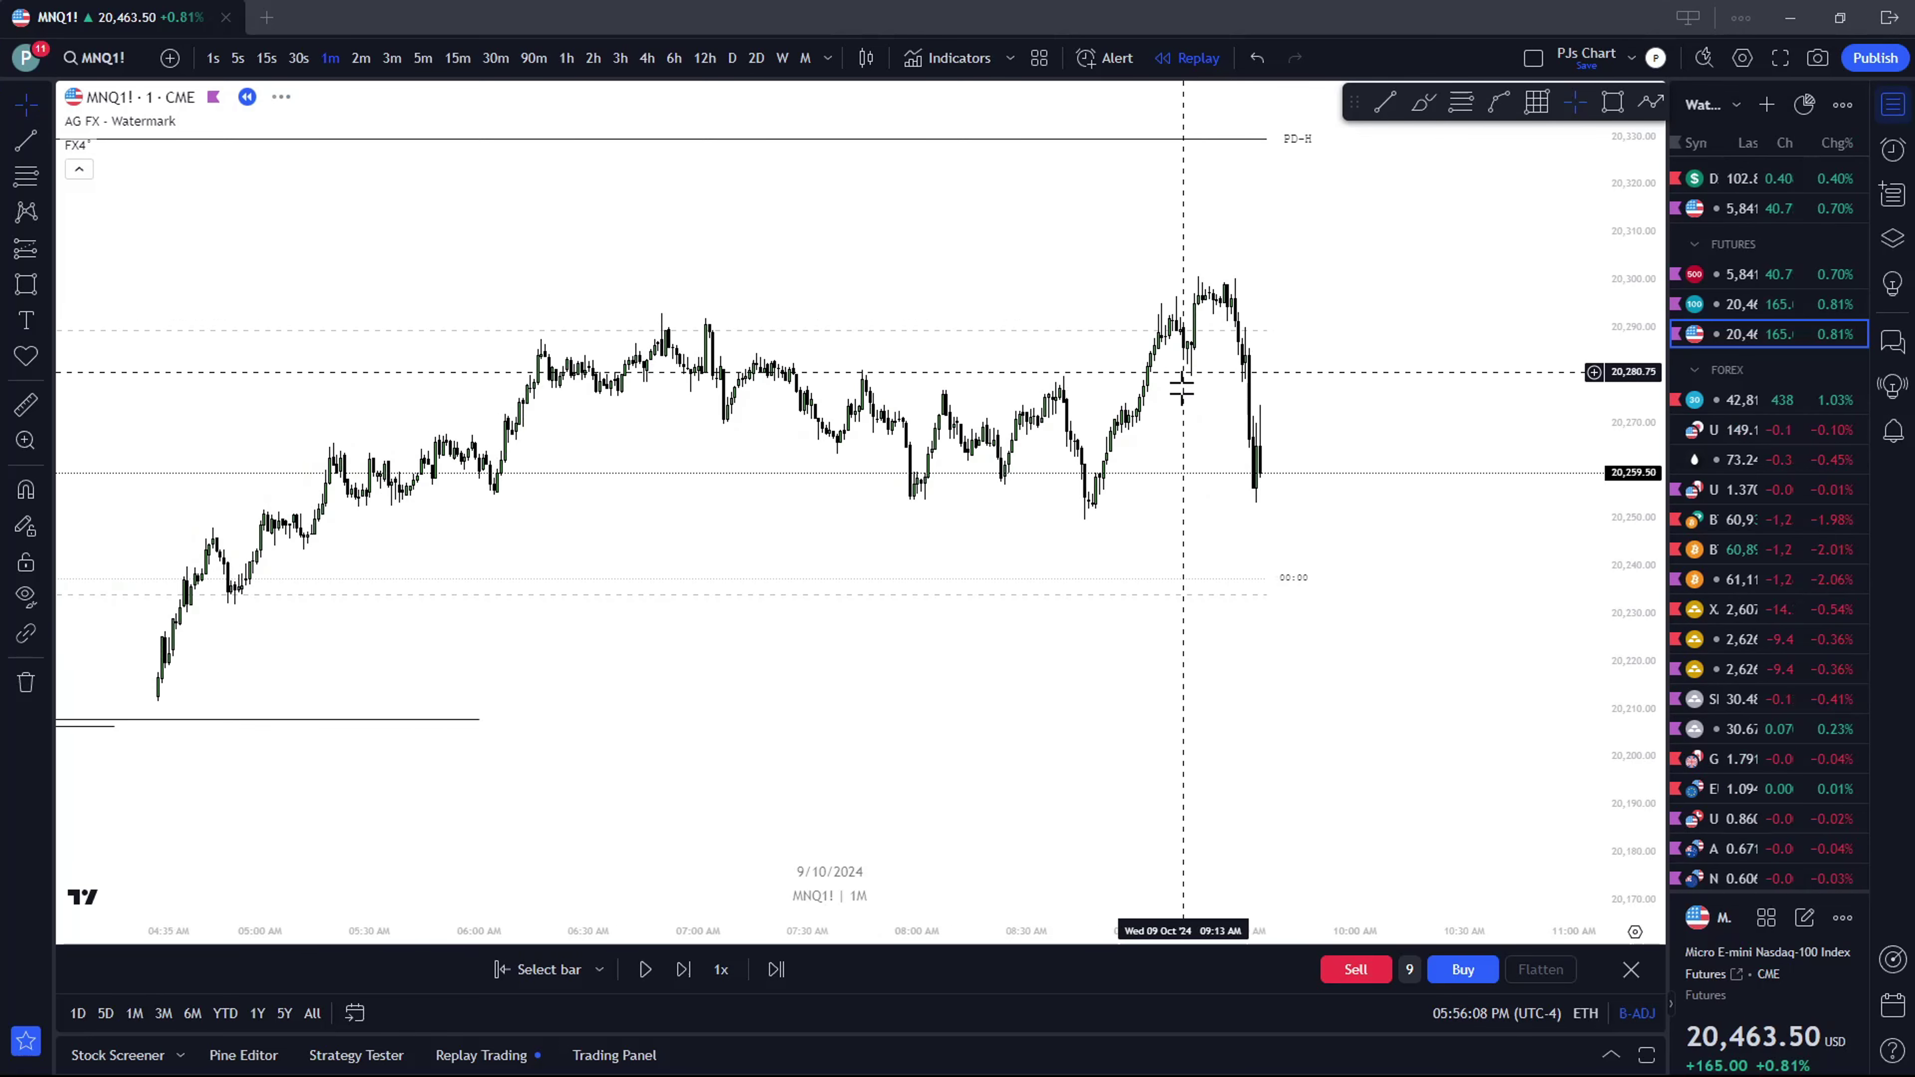
scroll(421, 566, down, 1)
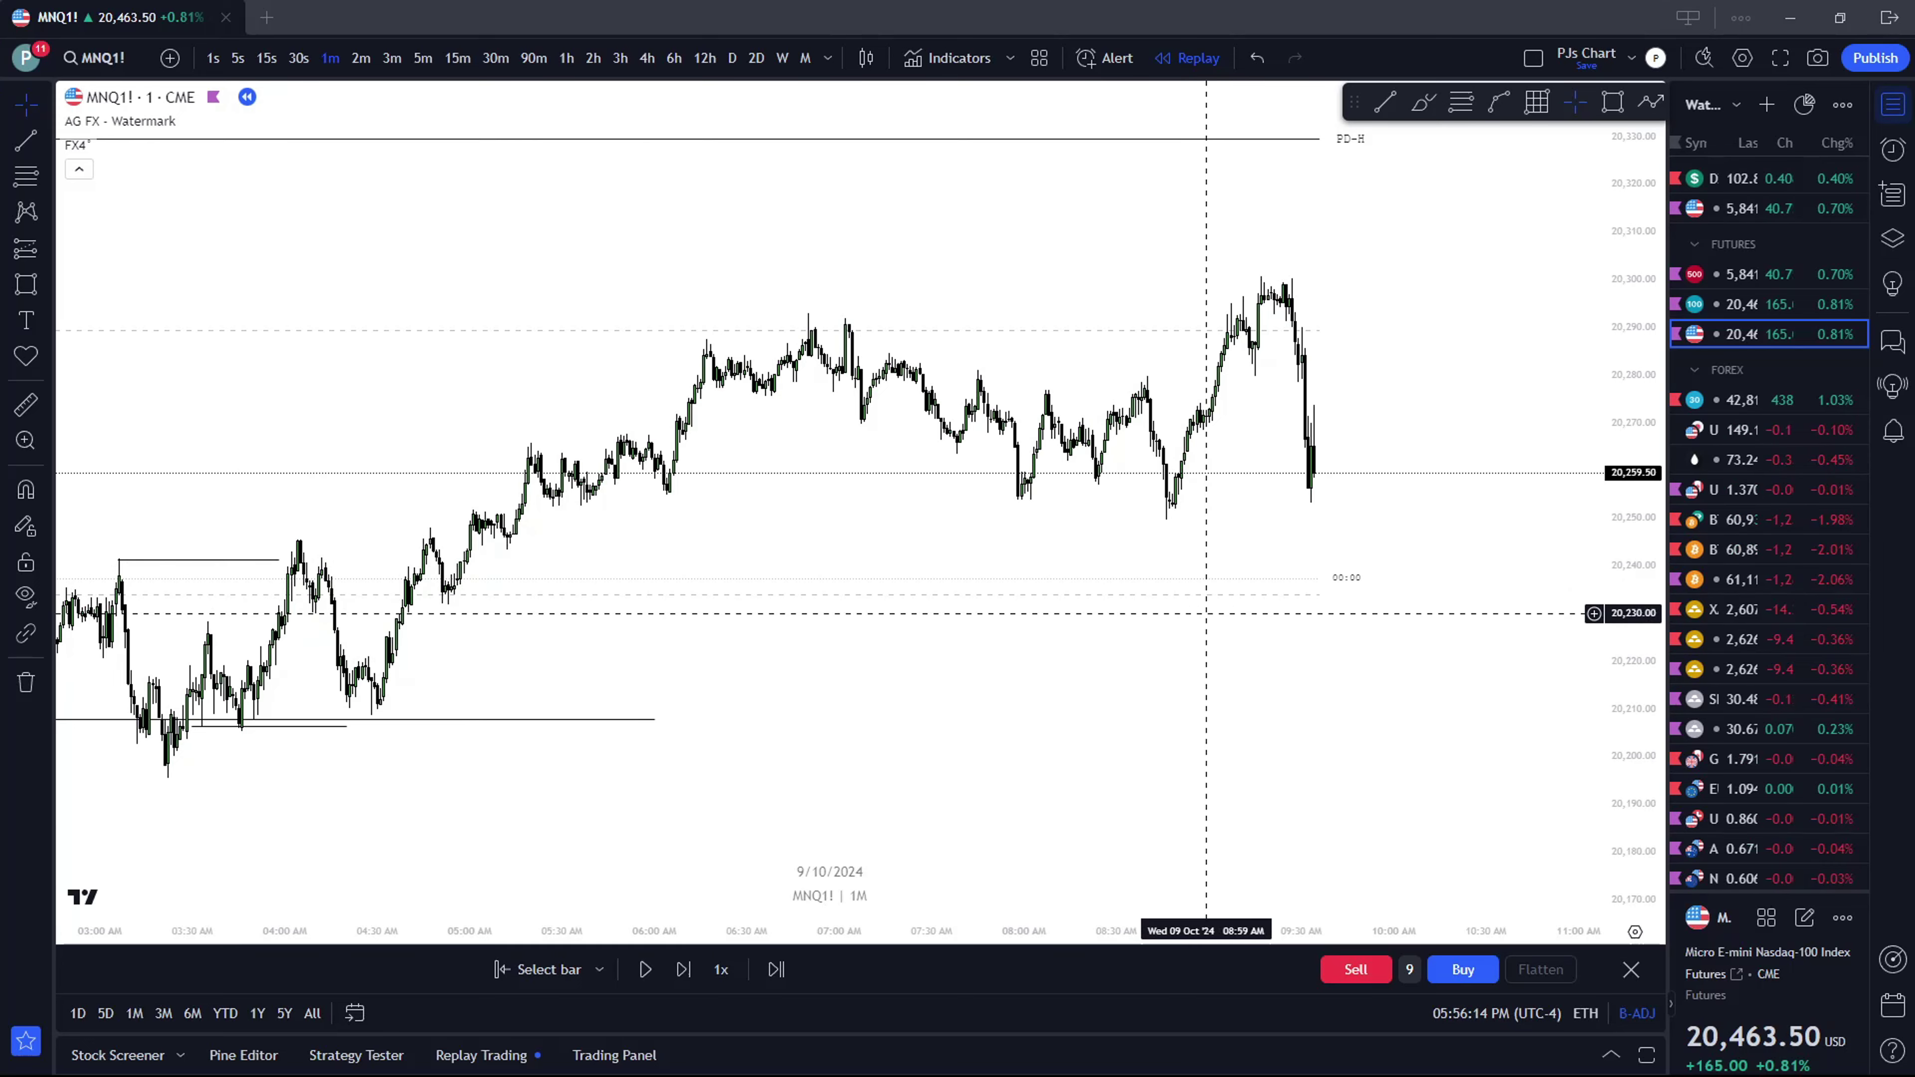
scroll(1177, 569, down, 1)
scroll(1178, 569, up, 1)
drag(1188, 543, 948, 515)
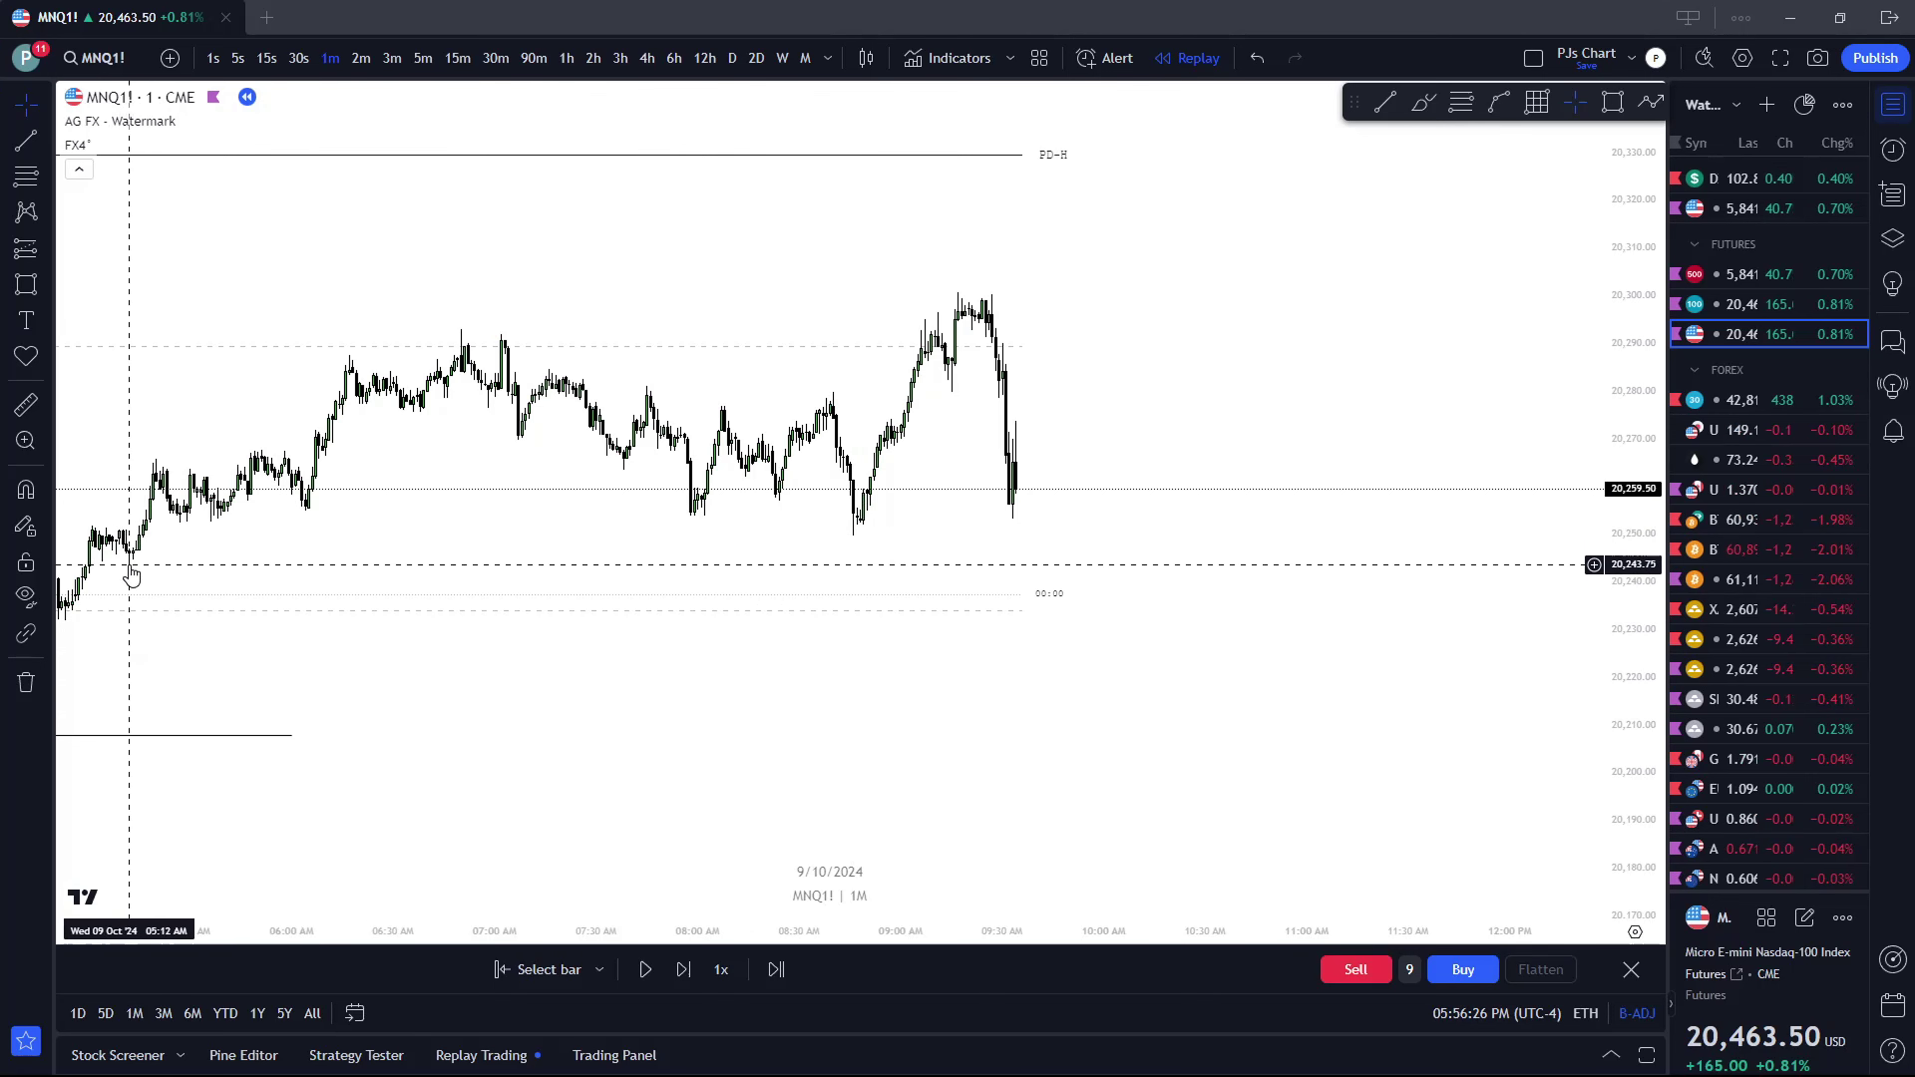
After checking the 15-minute and 1-minute charts, examine price against the PD-H, PD-EQ and PD-L levels on the 1-hour timeframe
click(457, 58)
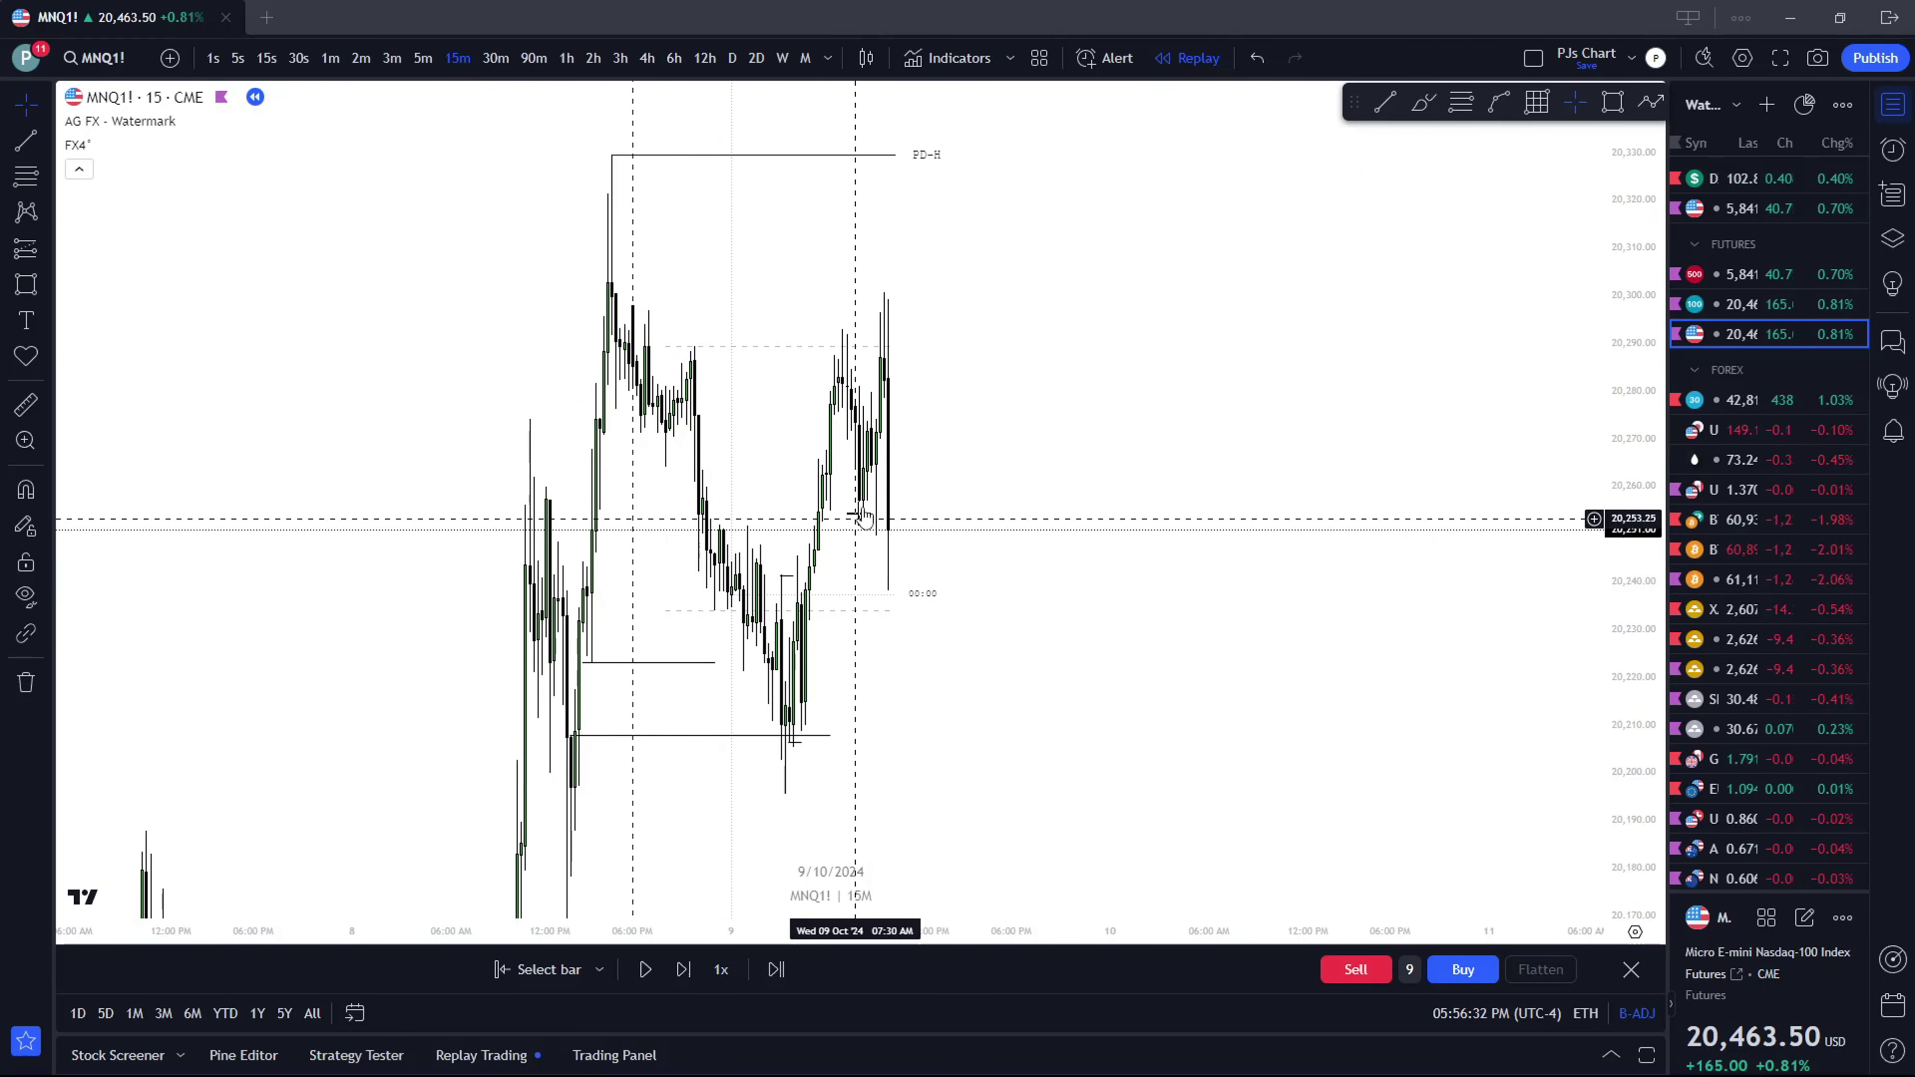
click(332, 58)
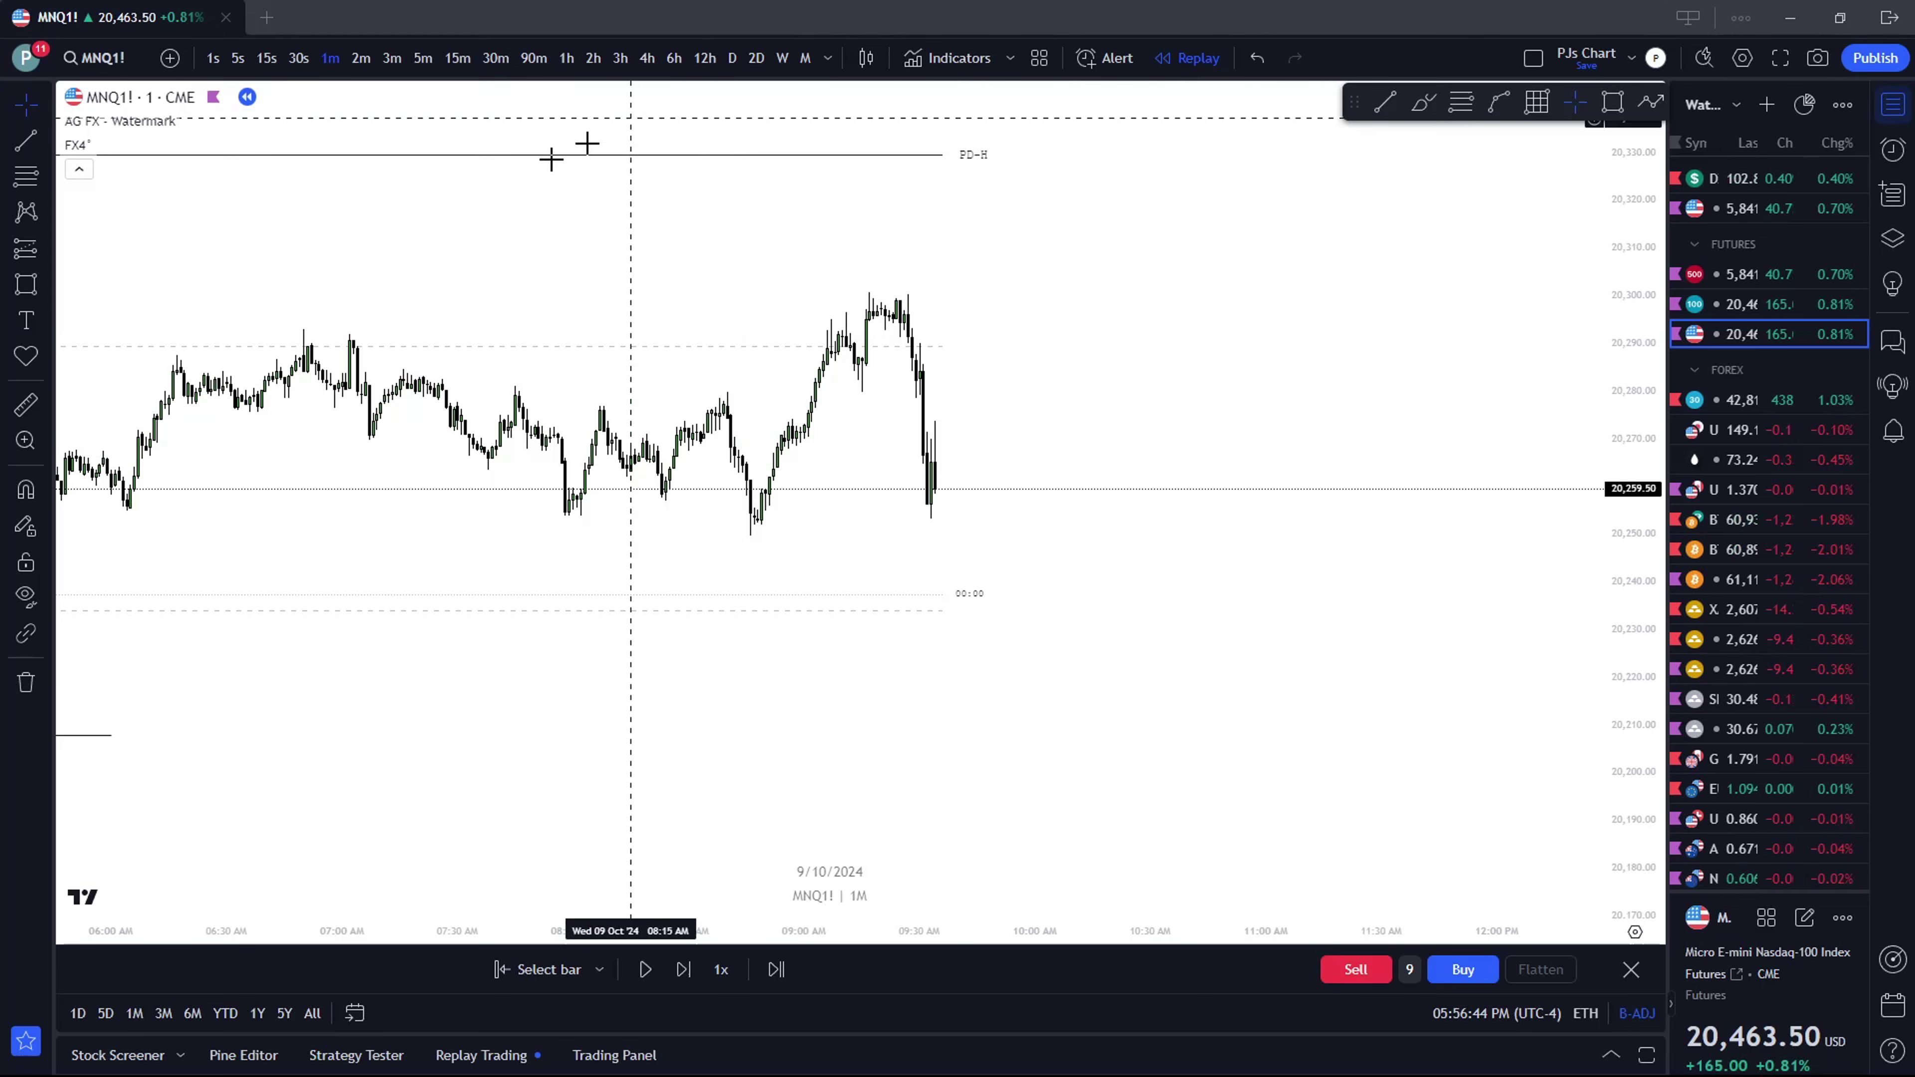
click(566, 58)
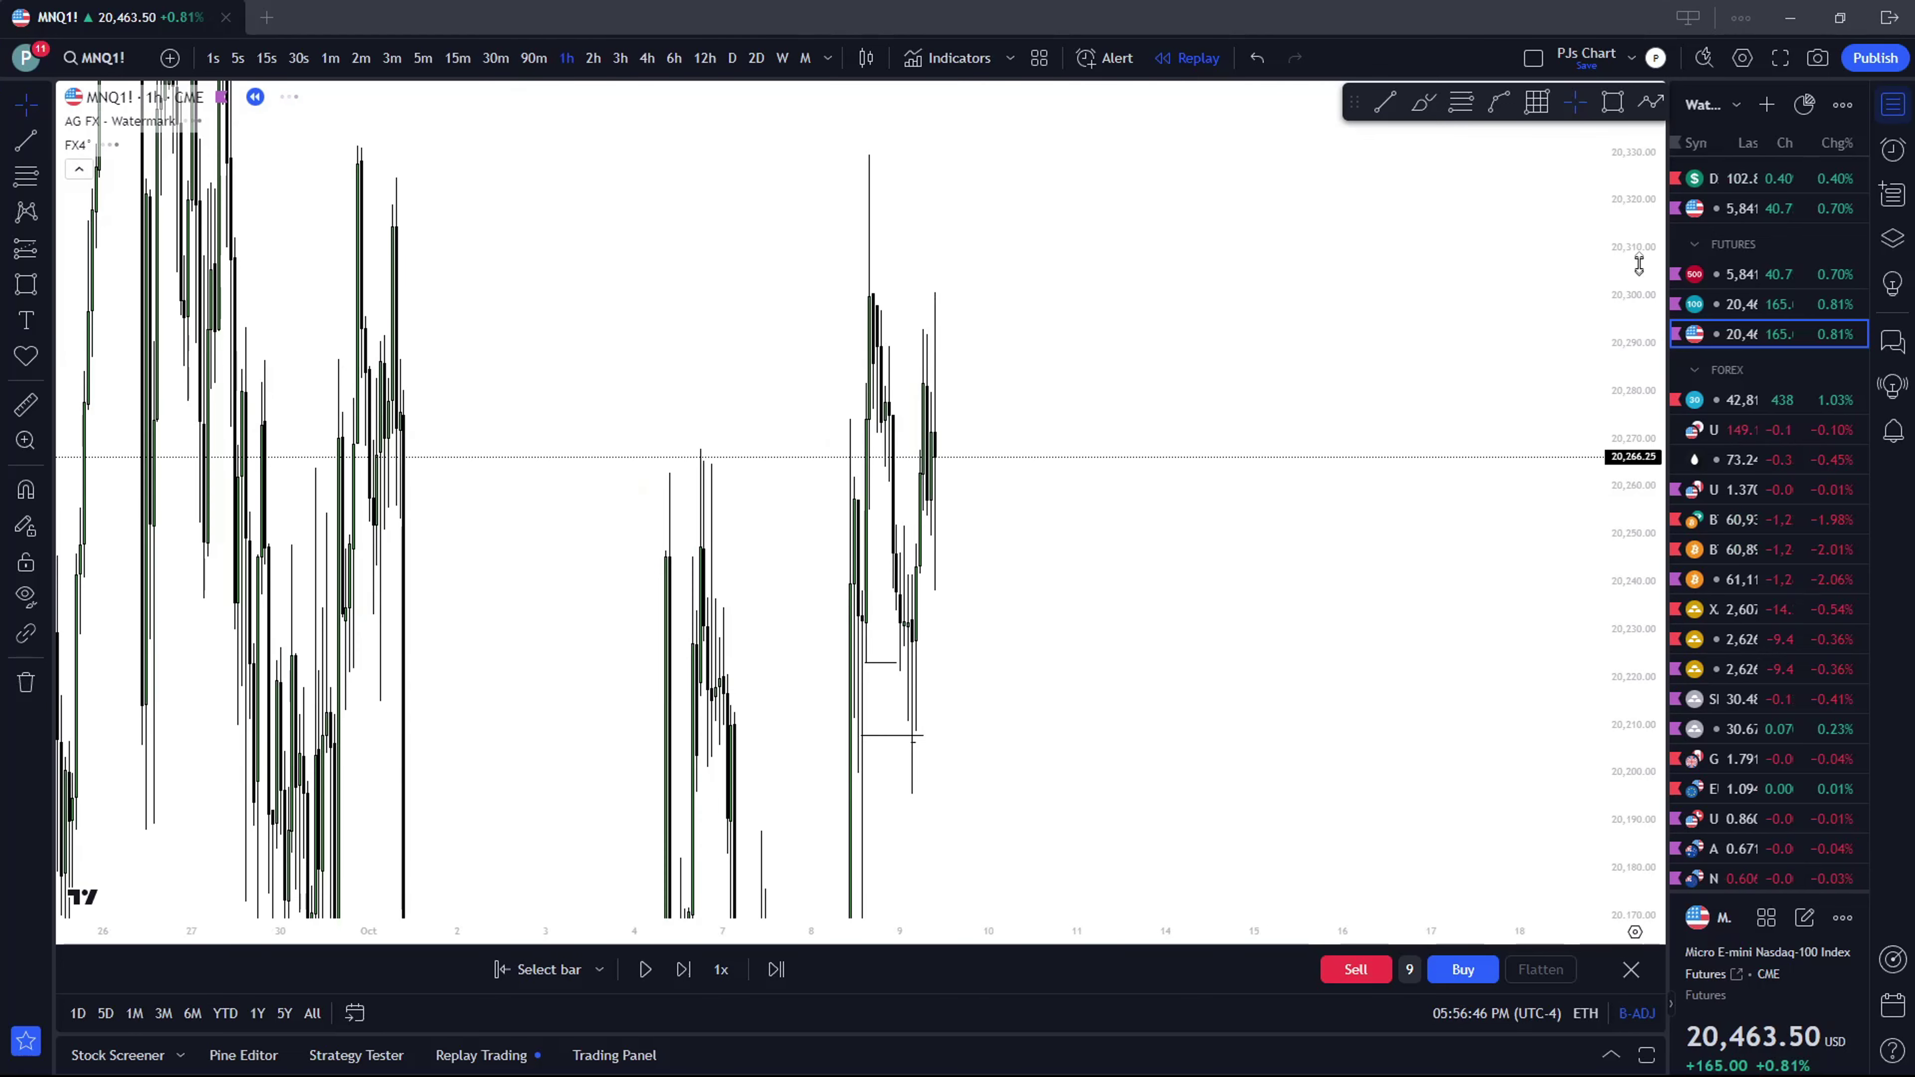
drag(1363, 590, 1363, 380)
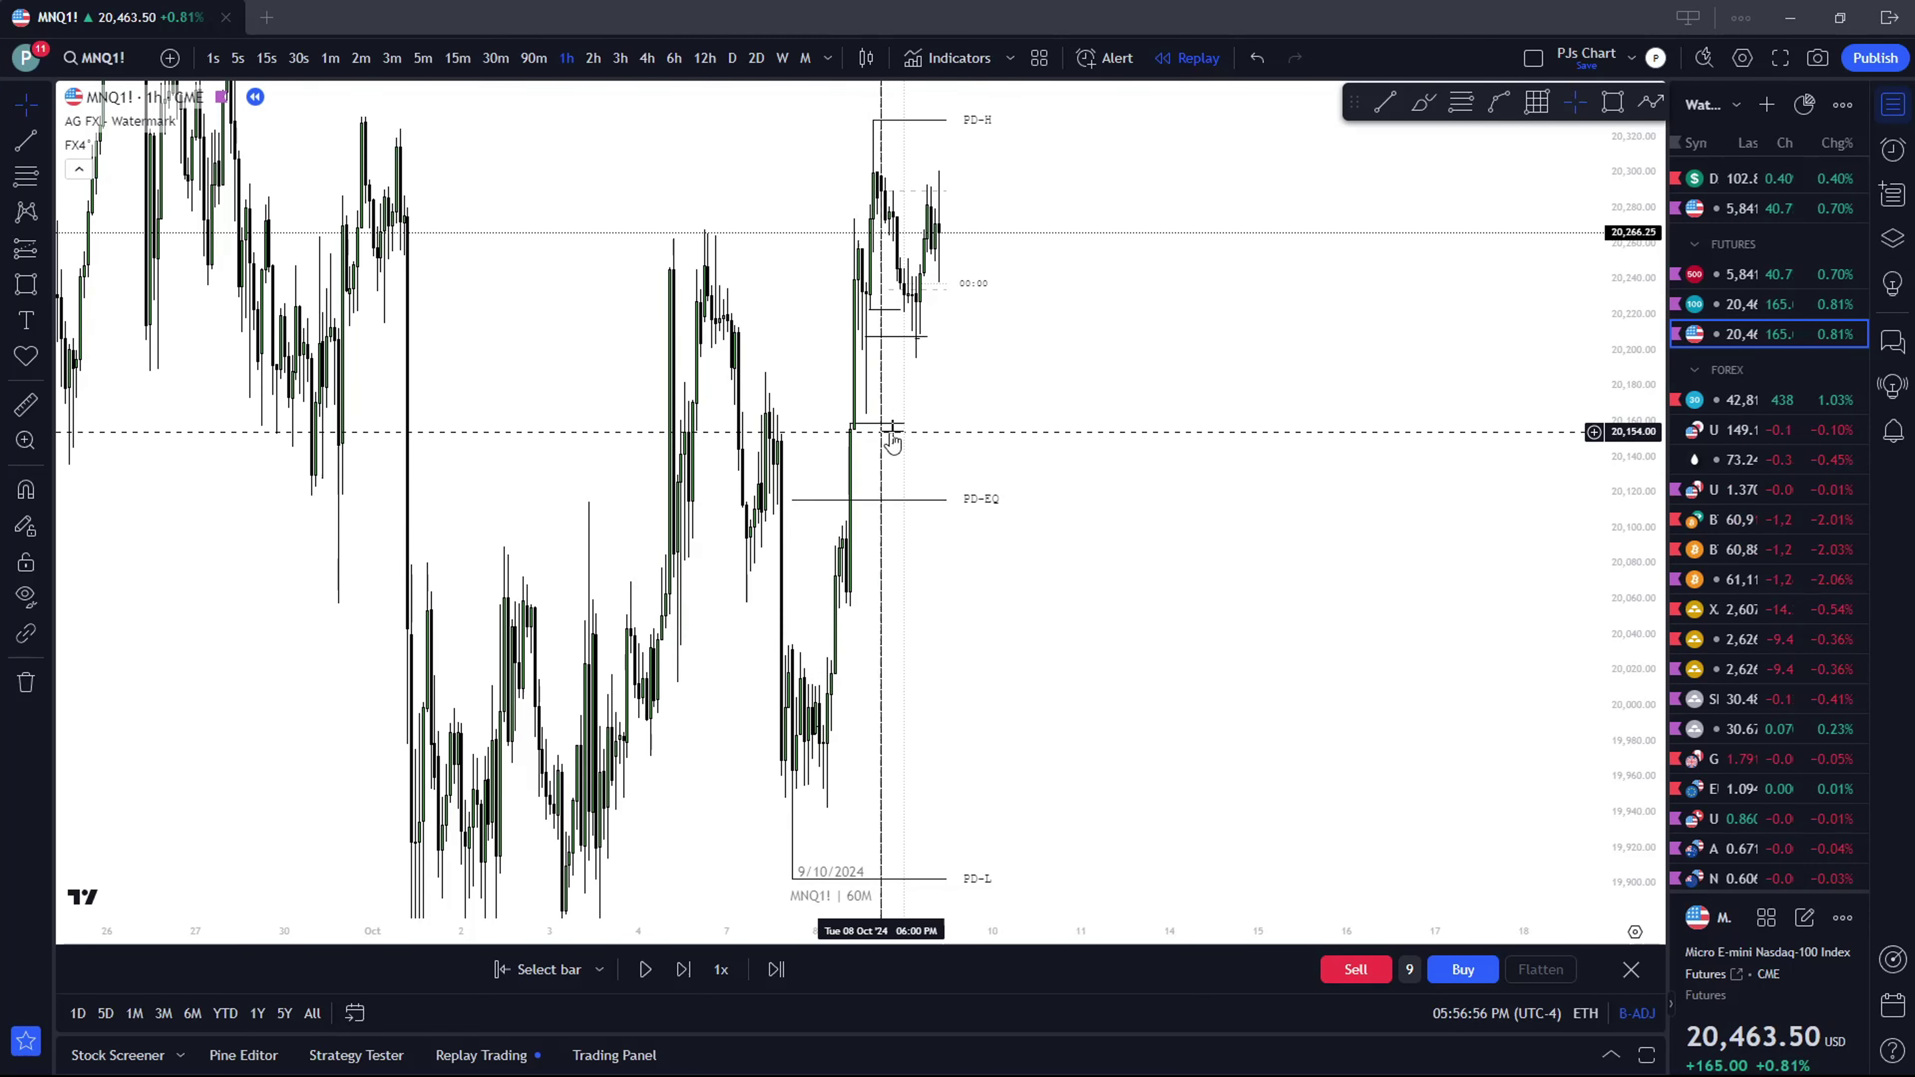
drag(893, 427, 975, 486)
scroll(875, 482, up, 5)
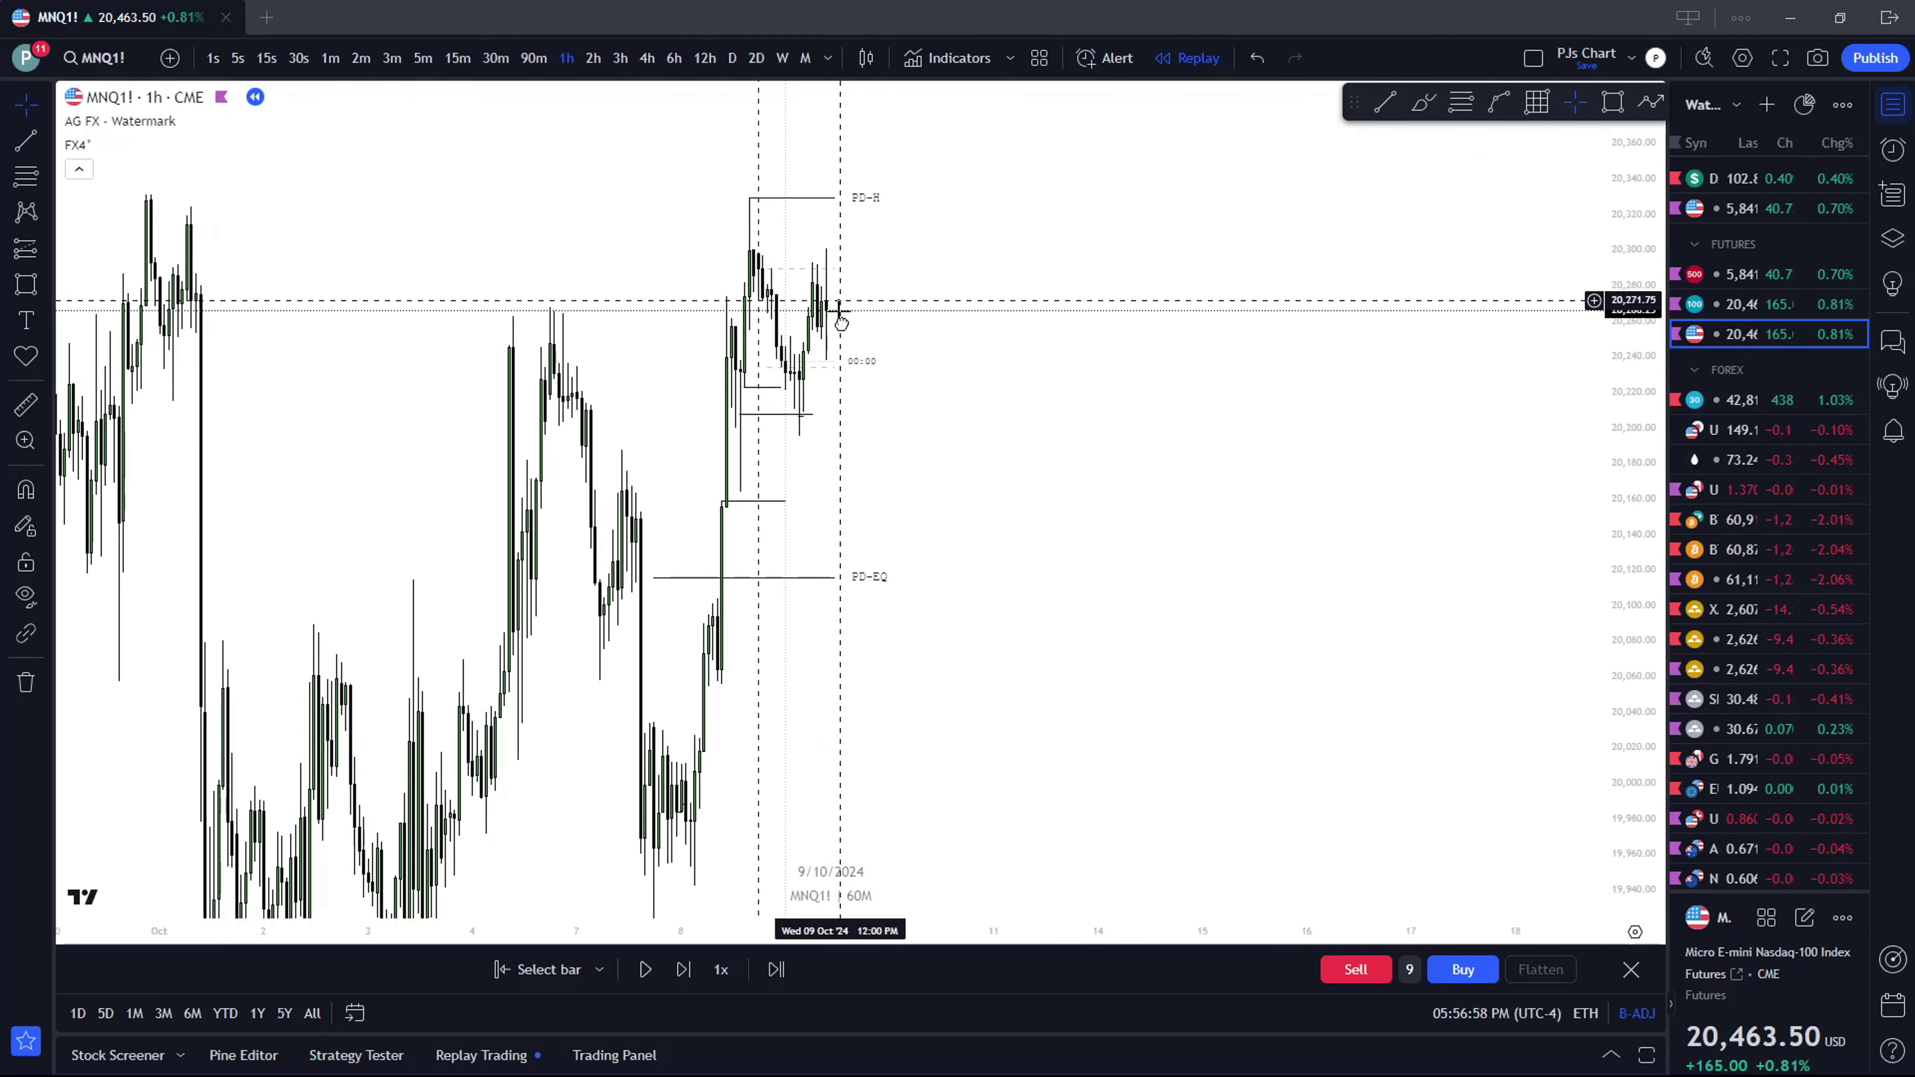
scroll(759, 488, left, 3)
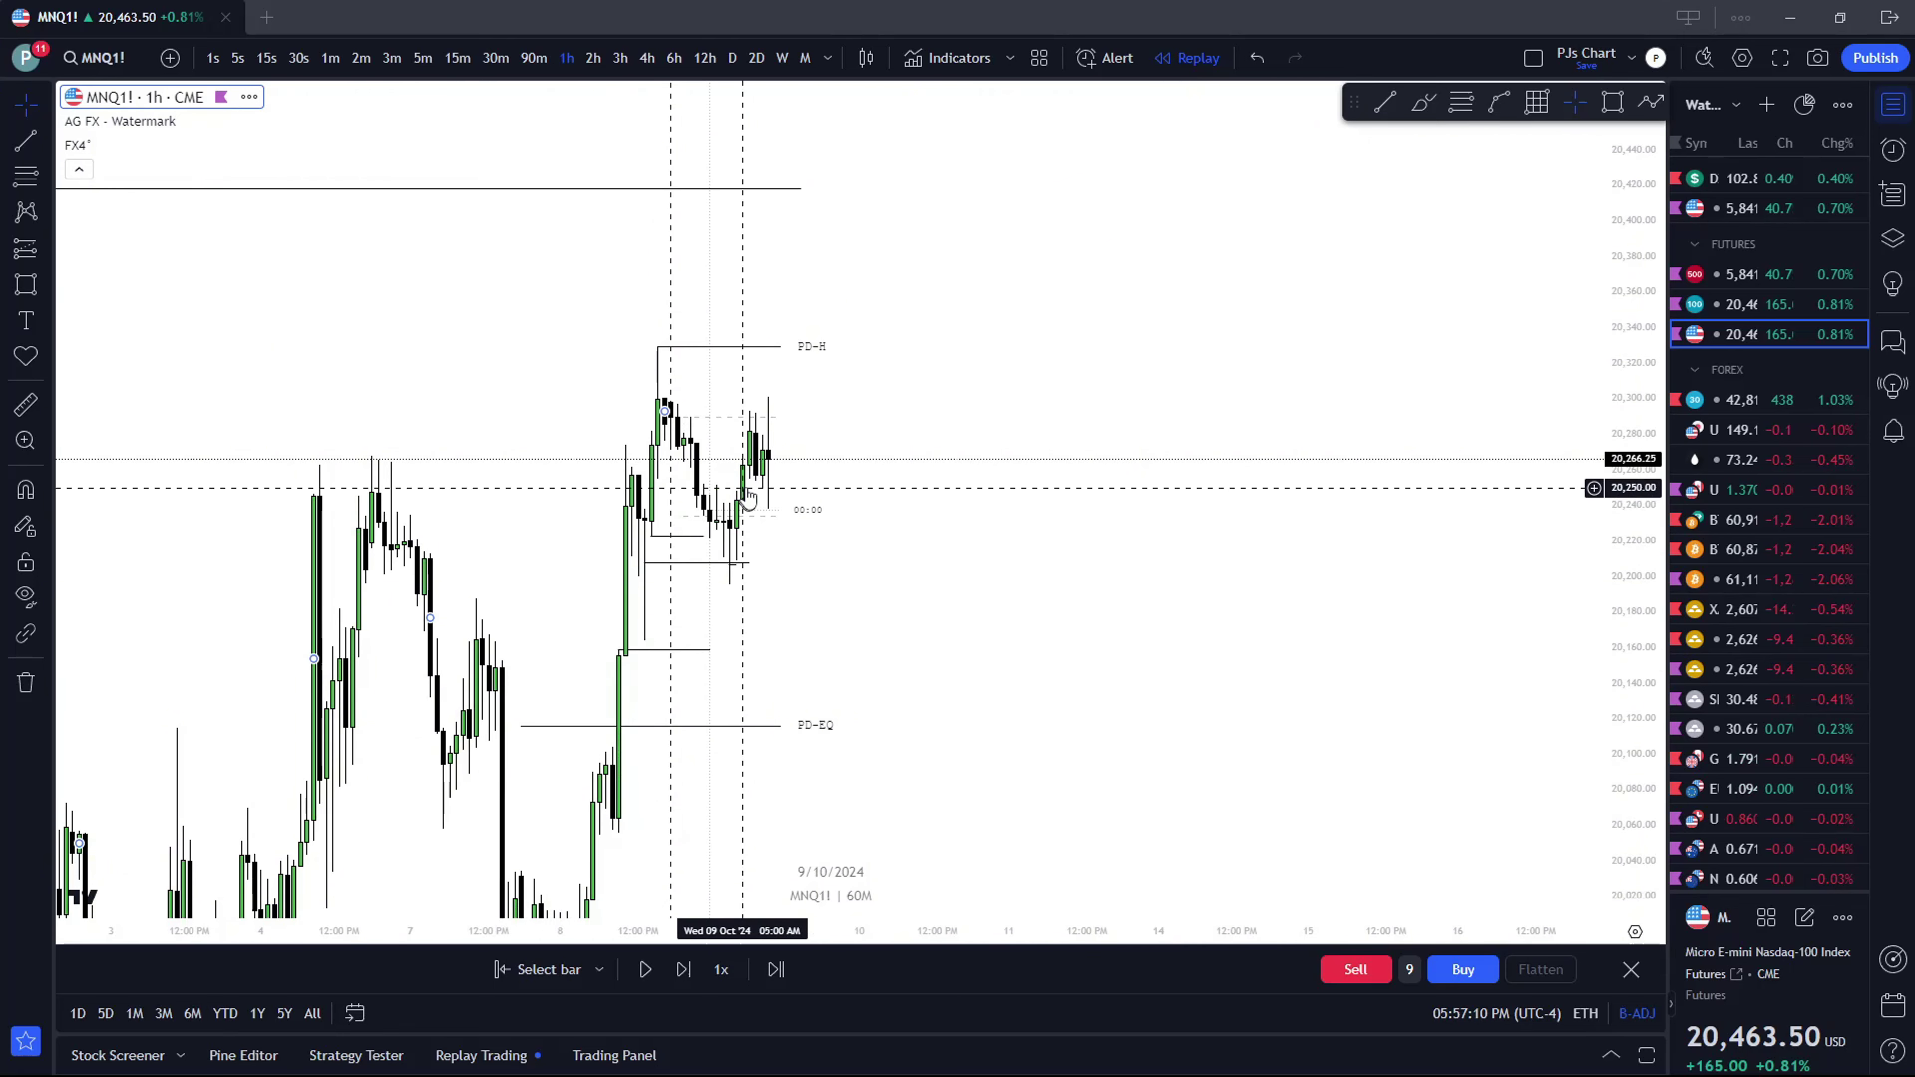
double_click(750, 431)
click(1227, 262)
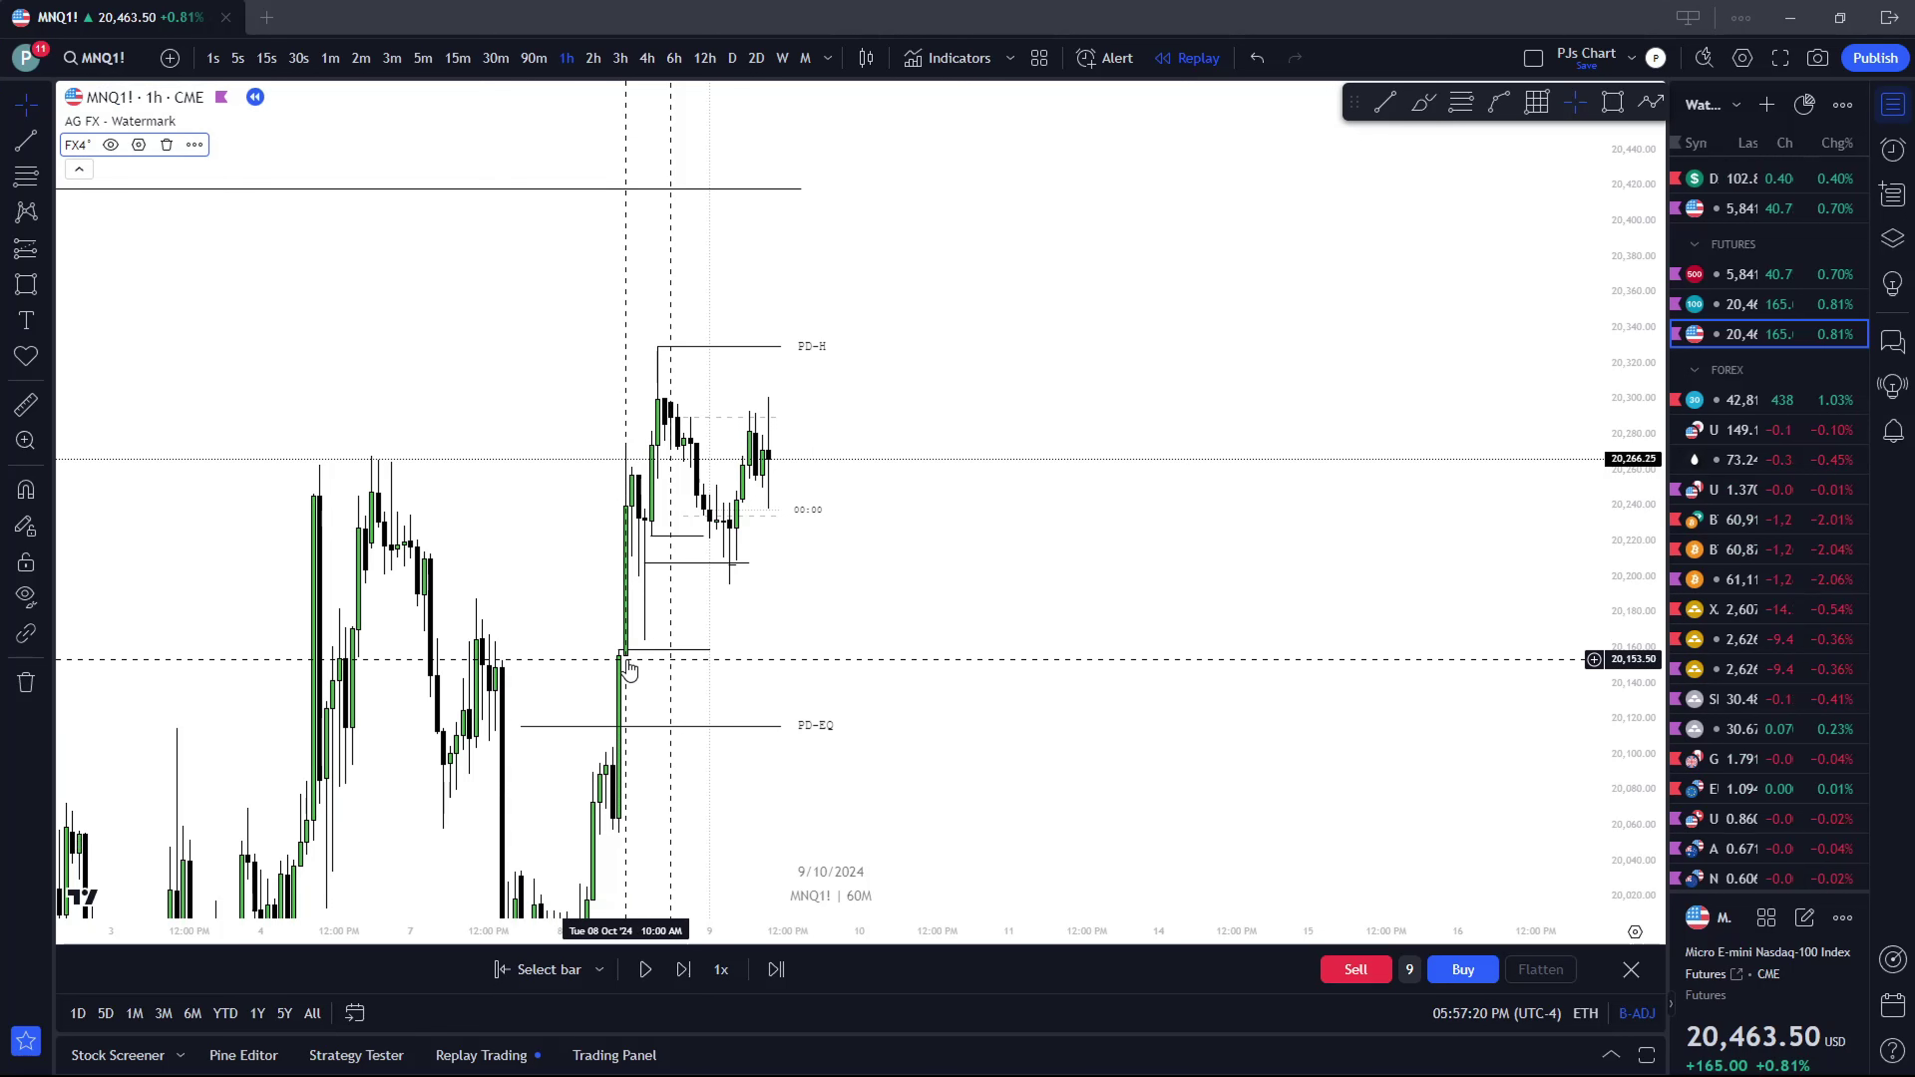
Compare the 9 October morning move on the 15-minute and 1-minute timeframes, and return to the 1-hour timeframe
scroll(634, 660, up, 1)
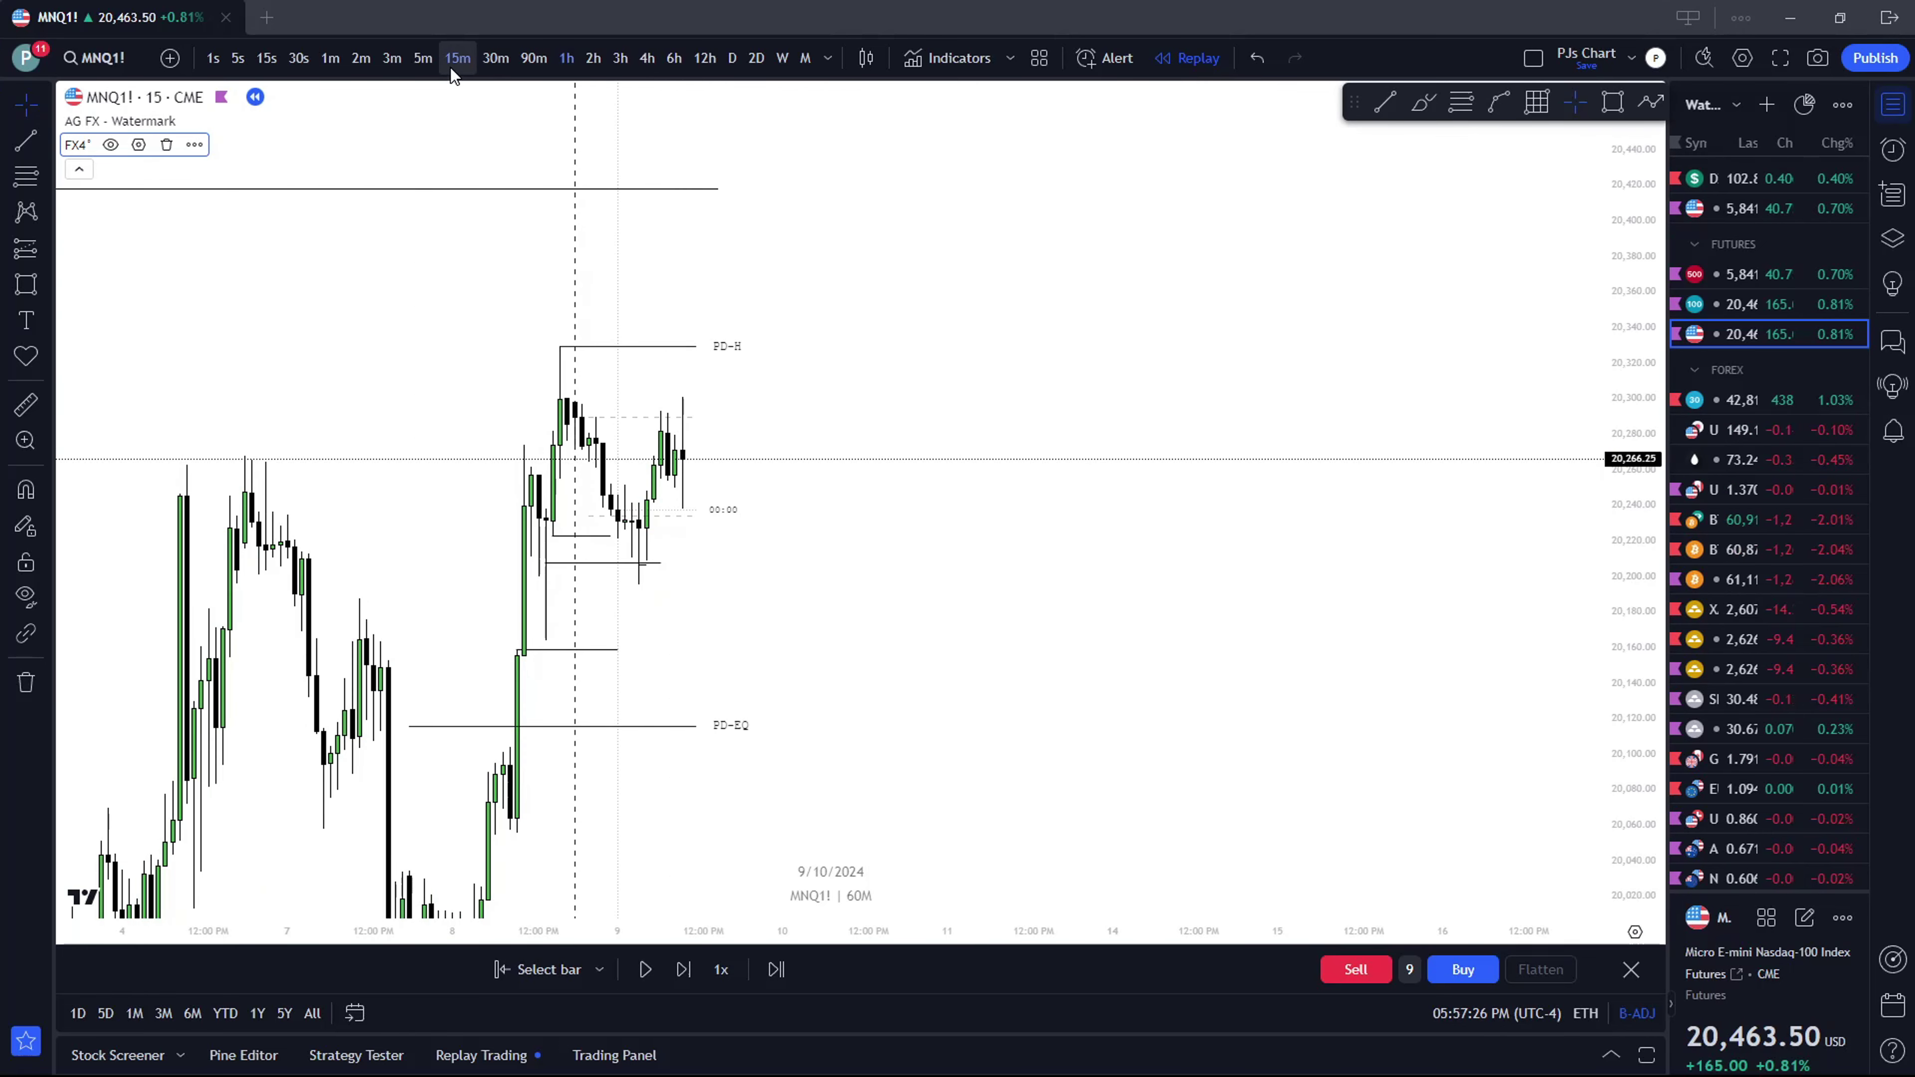
scroll(1180, 295, up, 3)
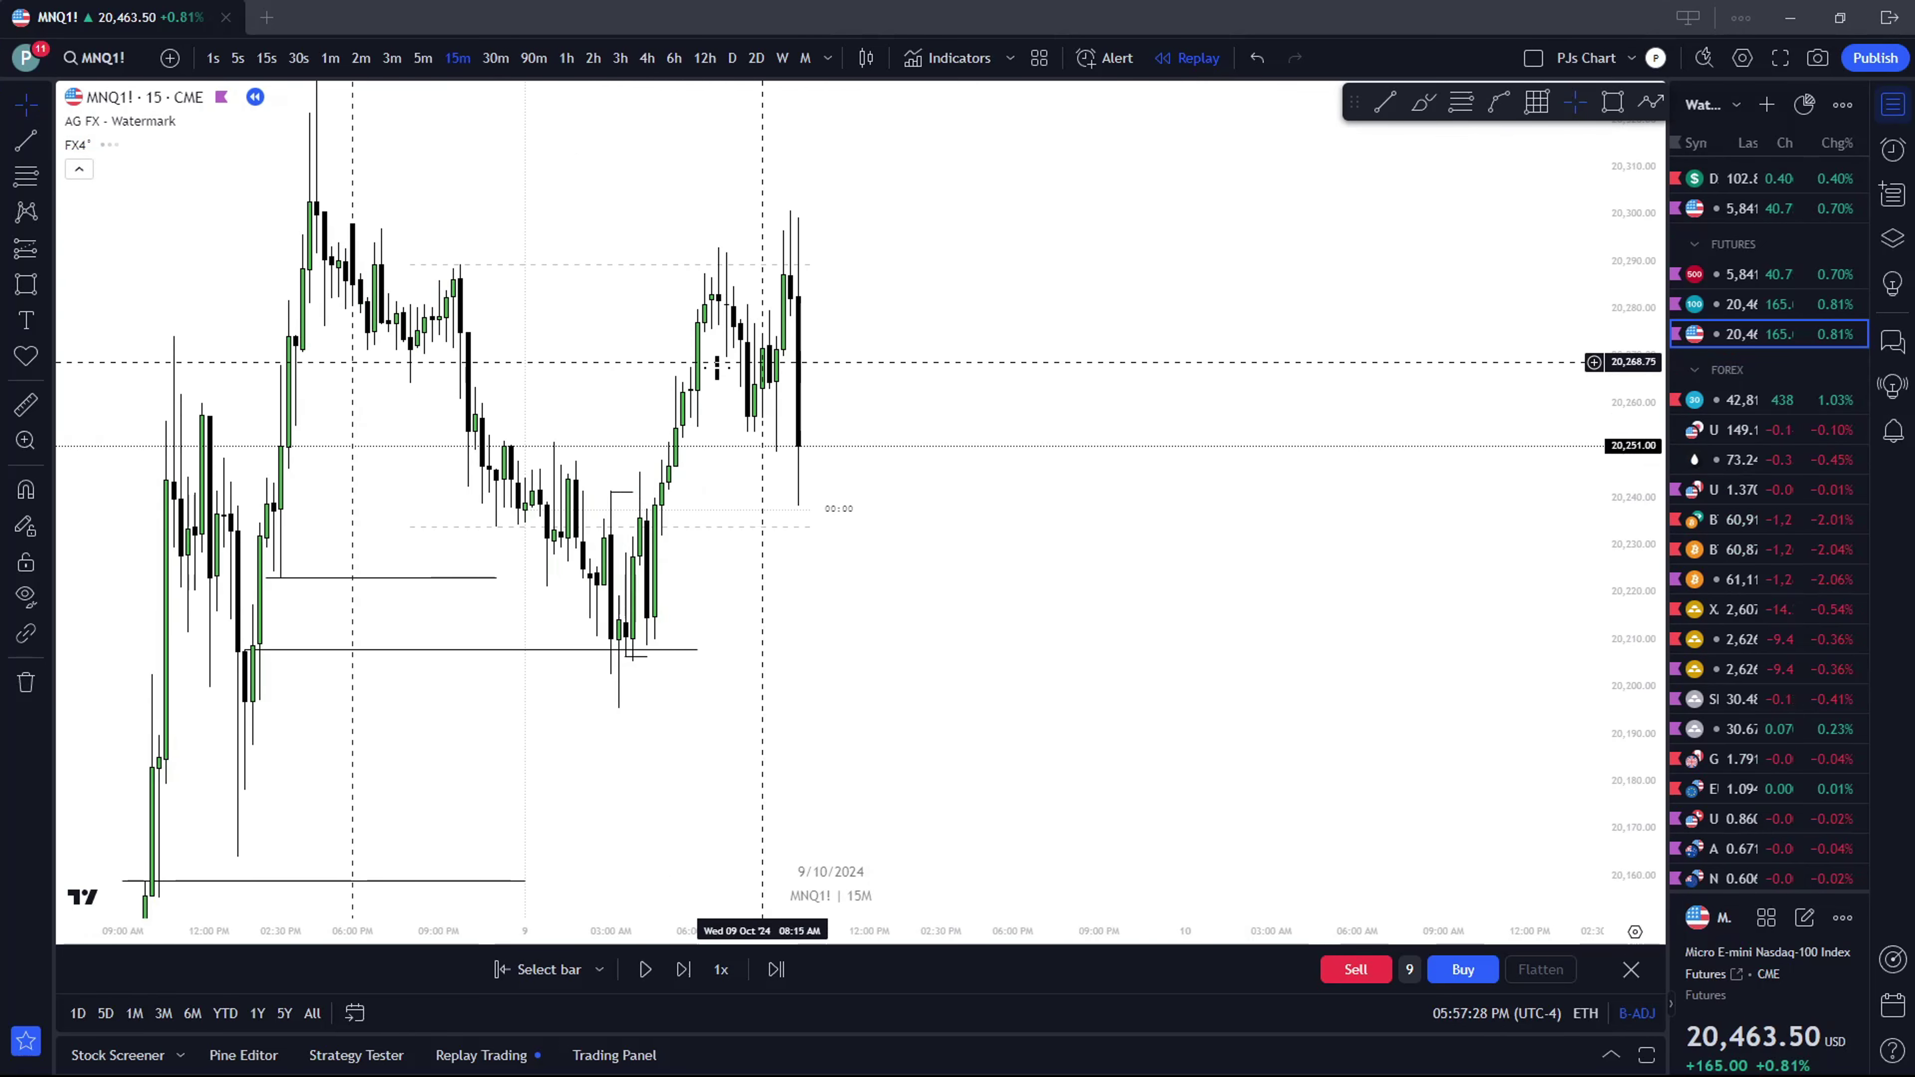
scroll(762, 362, down, 1)
click(330, 58)
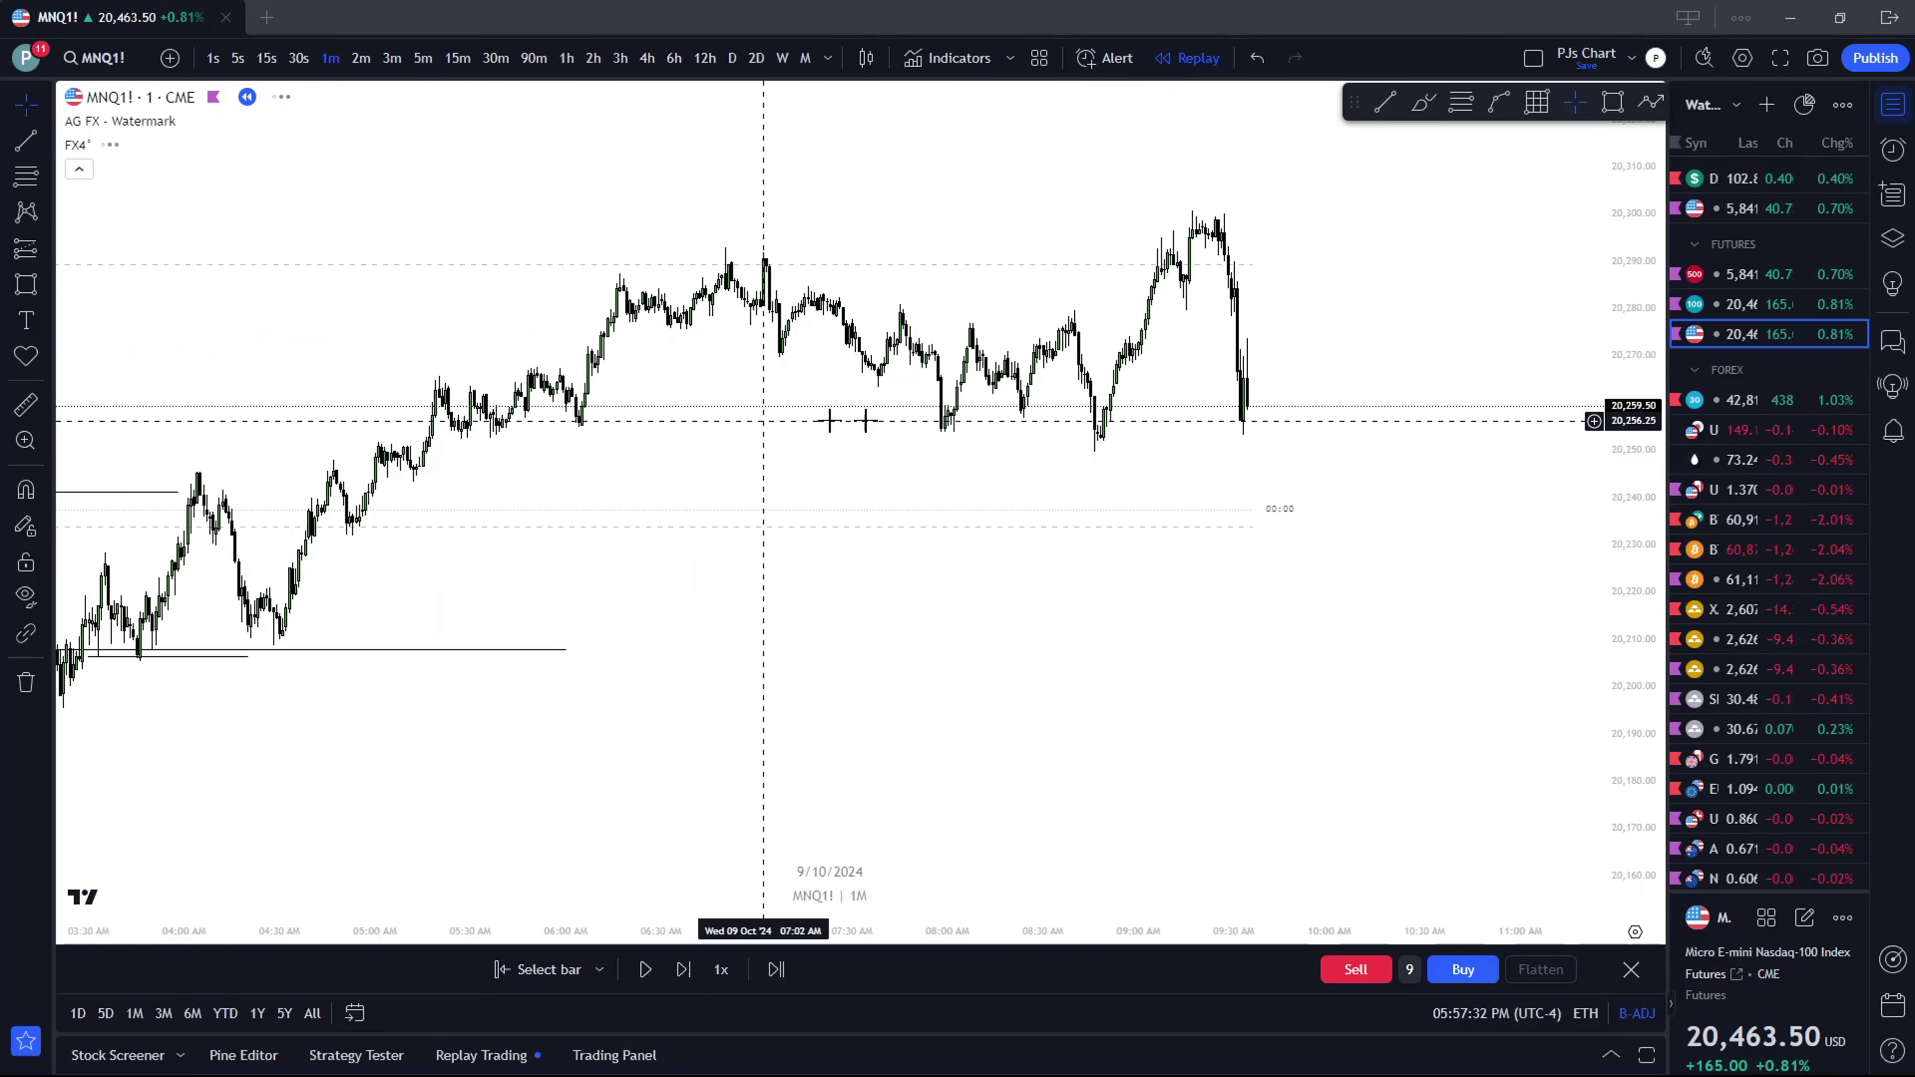
scroll(760, 415, down, 2)
click(566, 58)
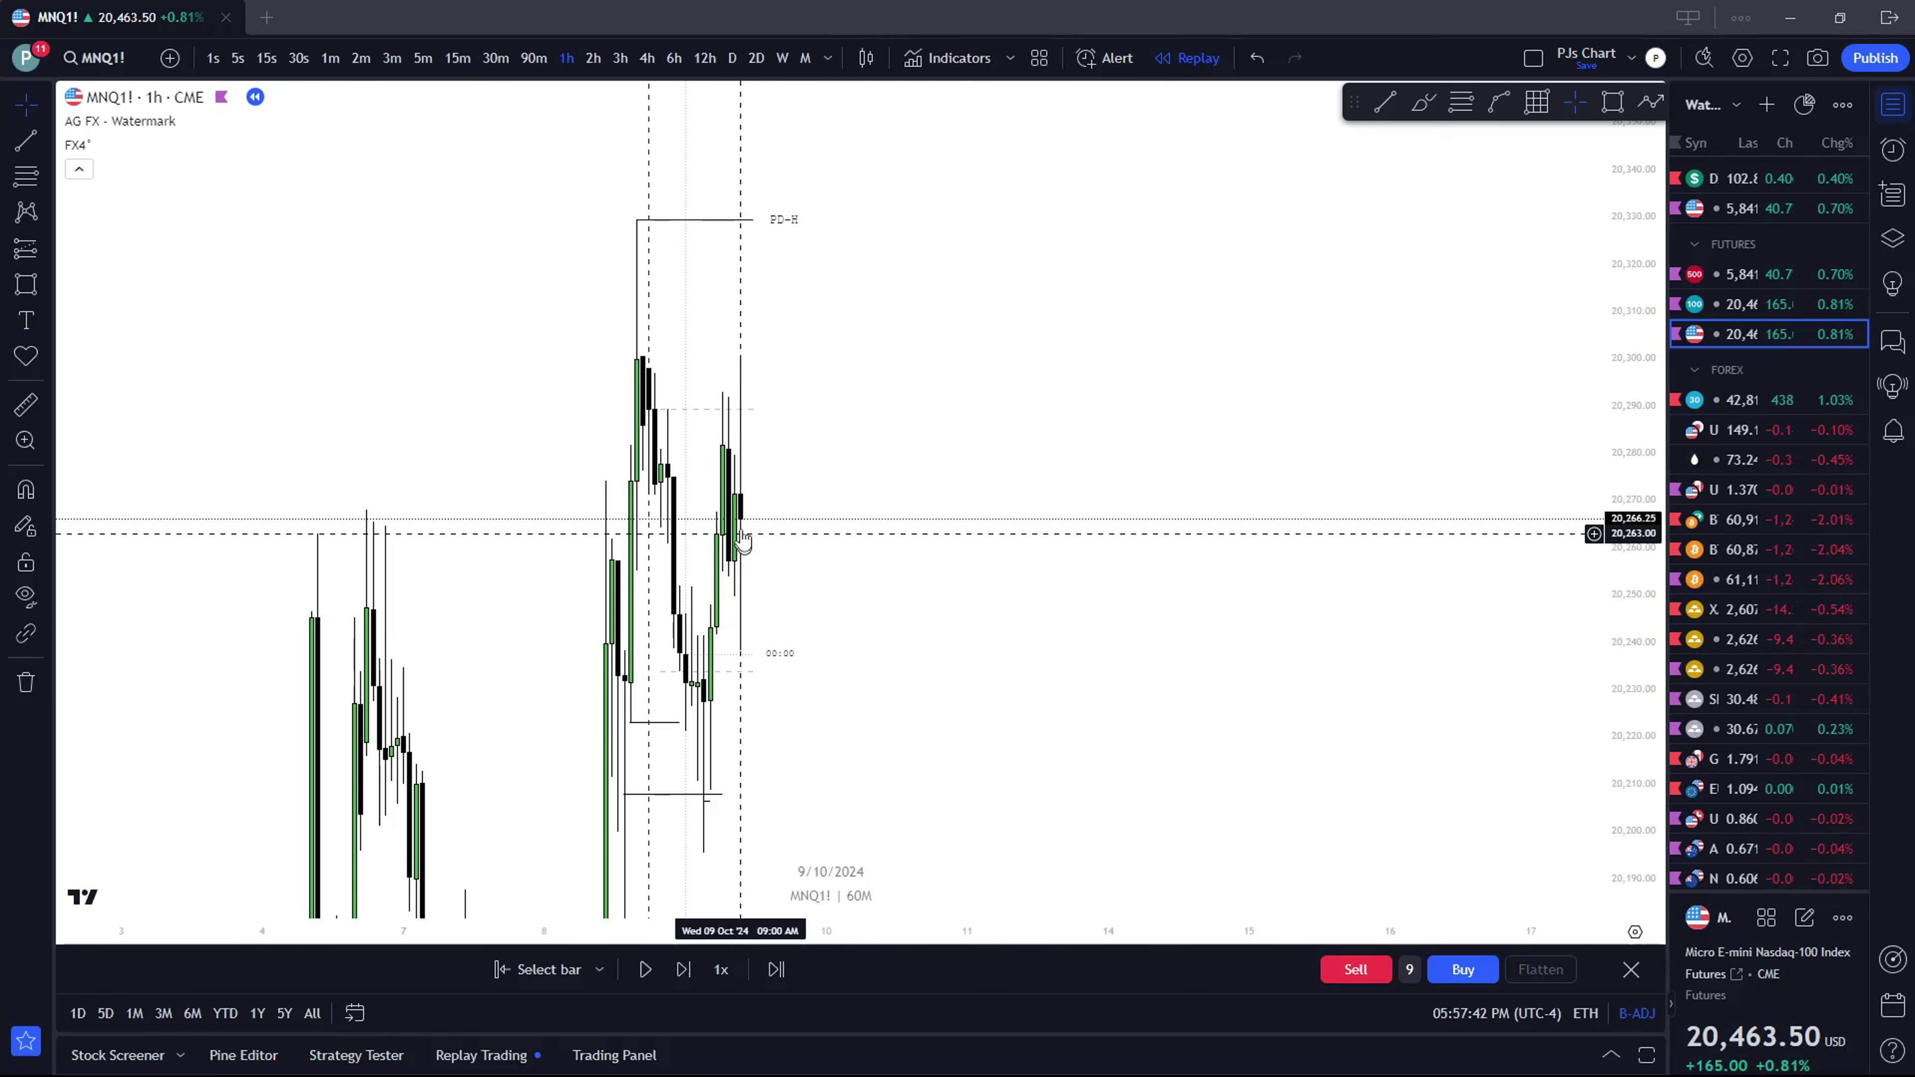
Switch to the 15-minute timeframe and measure the upward range from about 20,253.25 beside the latest 9 October candle
click(458, 58)
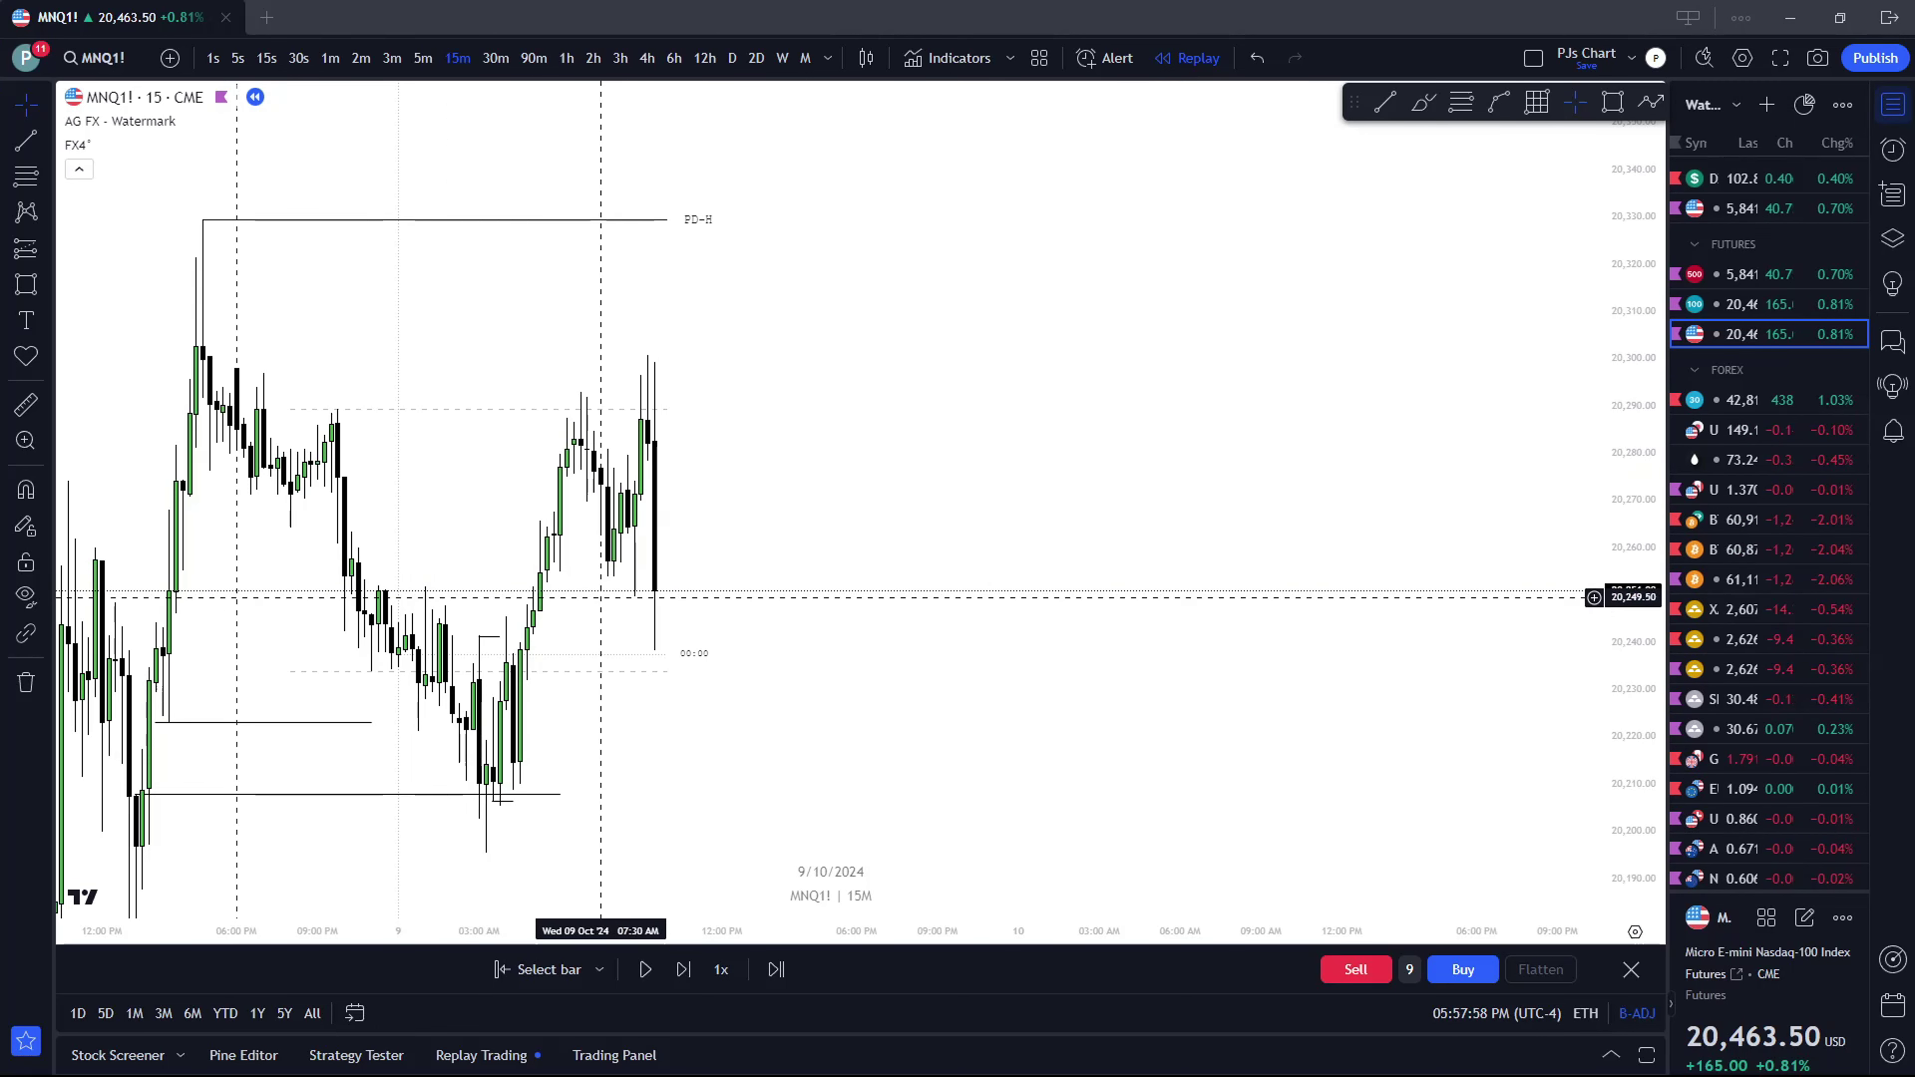
drag(650, 569, 807, 486)
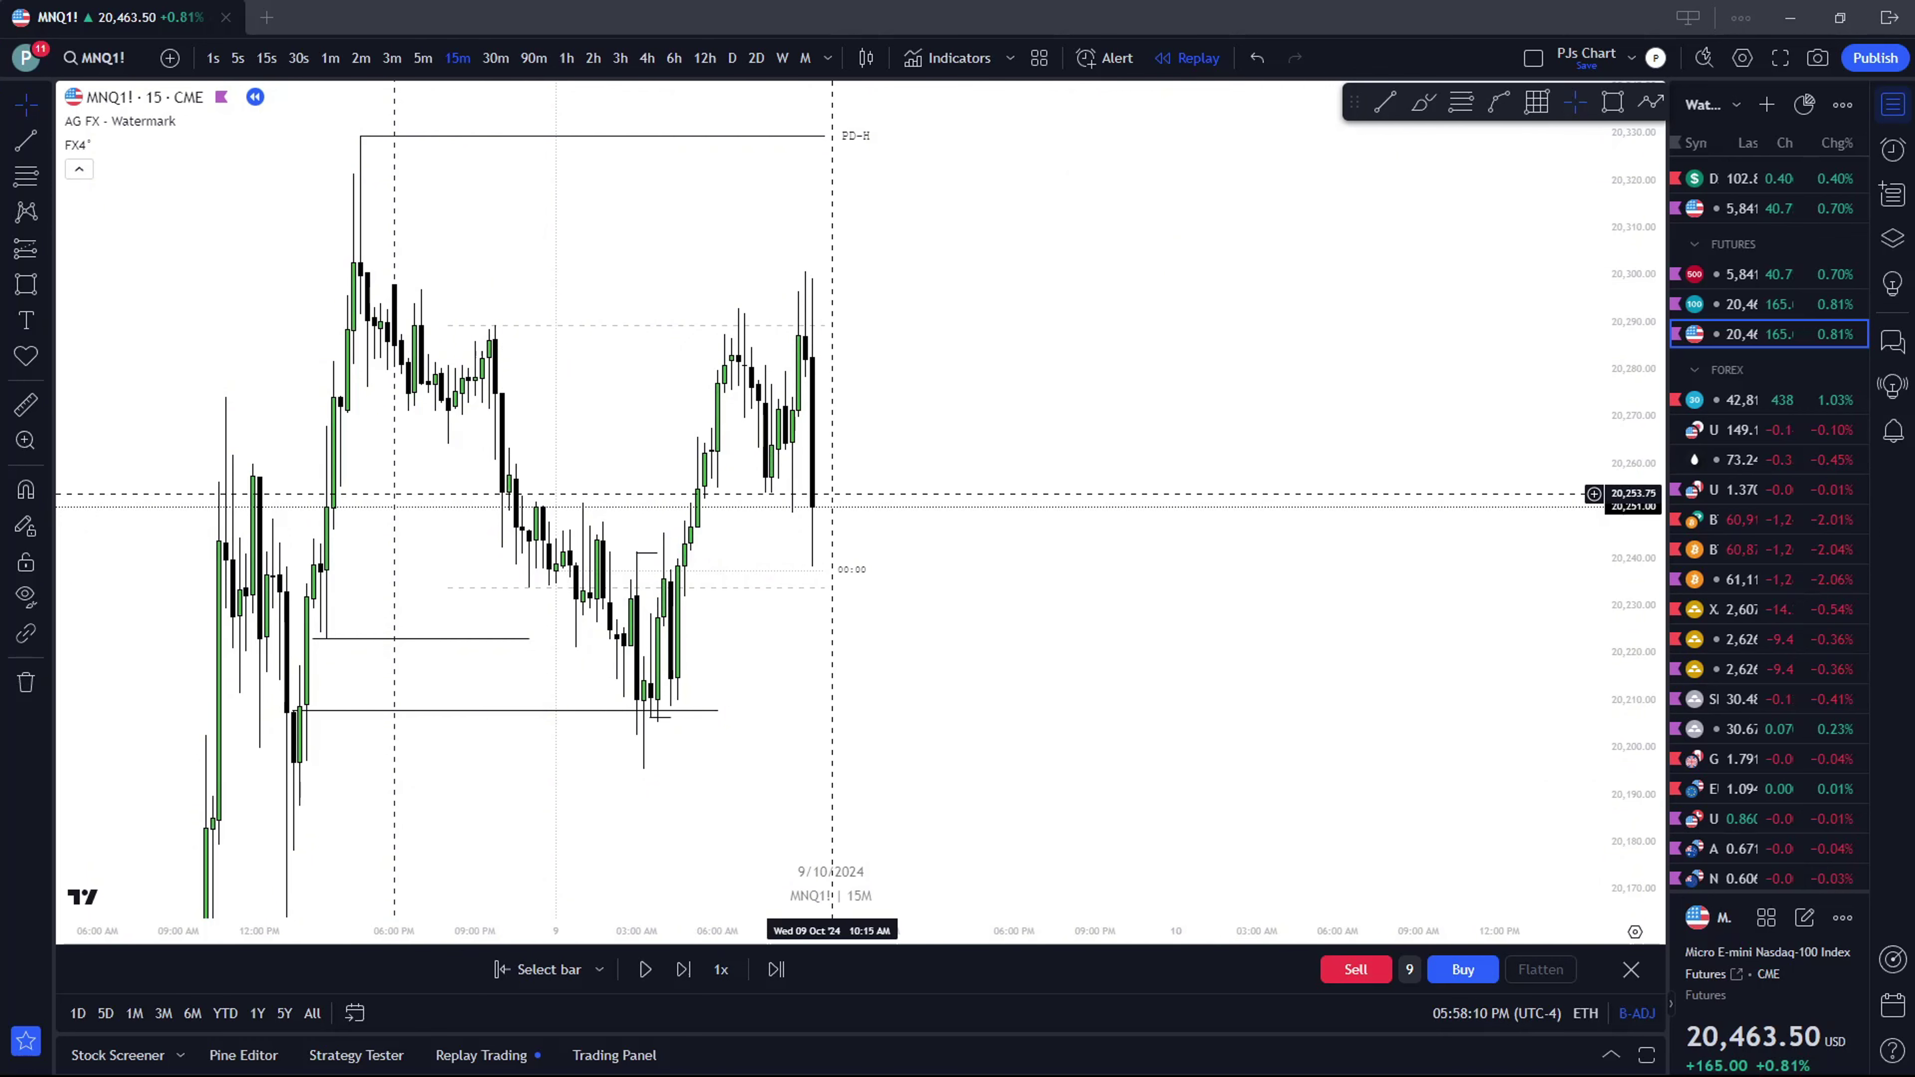
shift+click(839, 496)
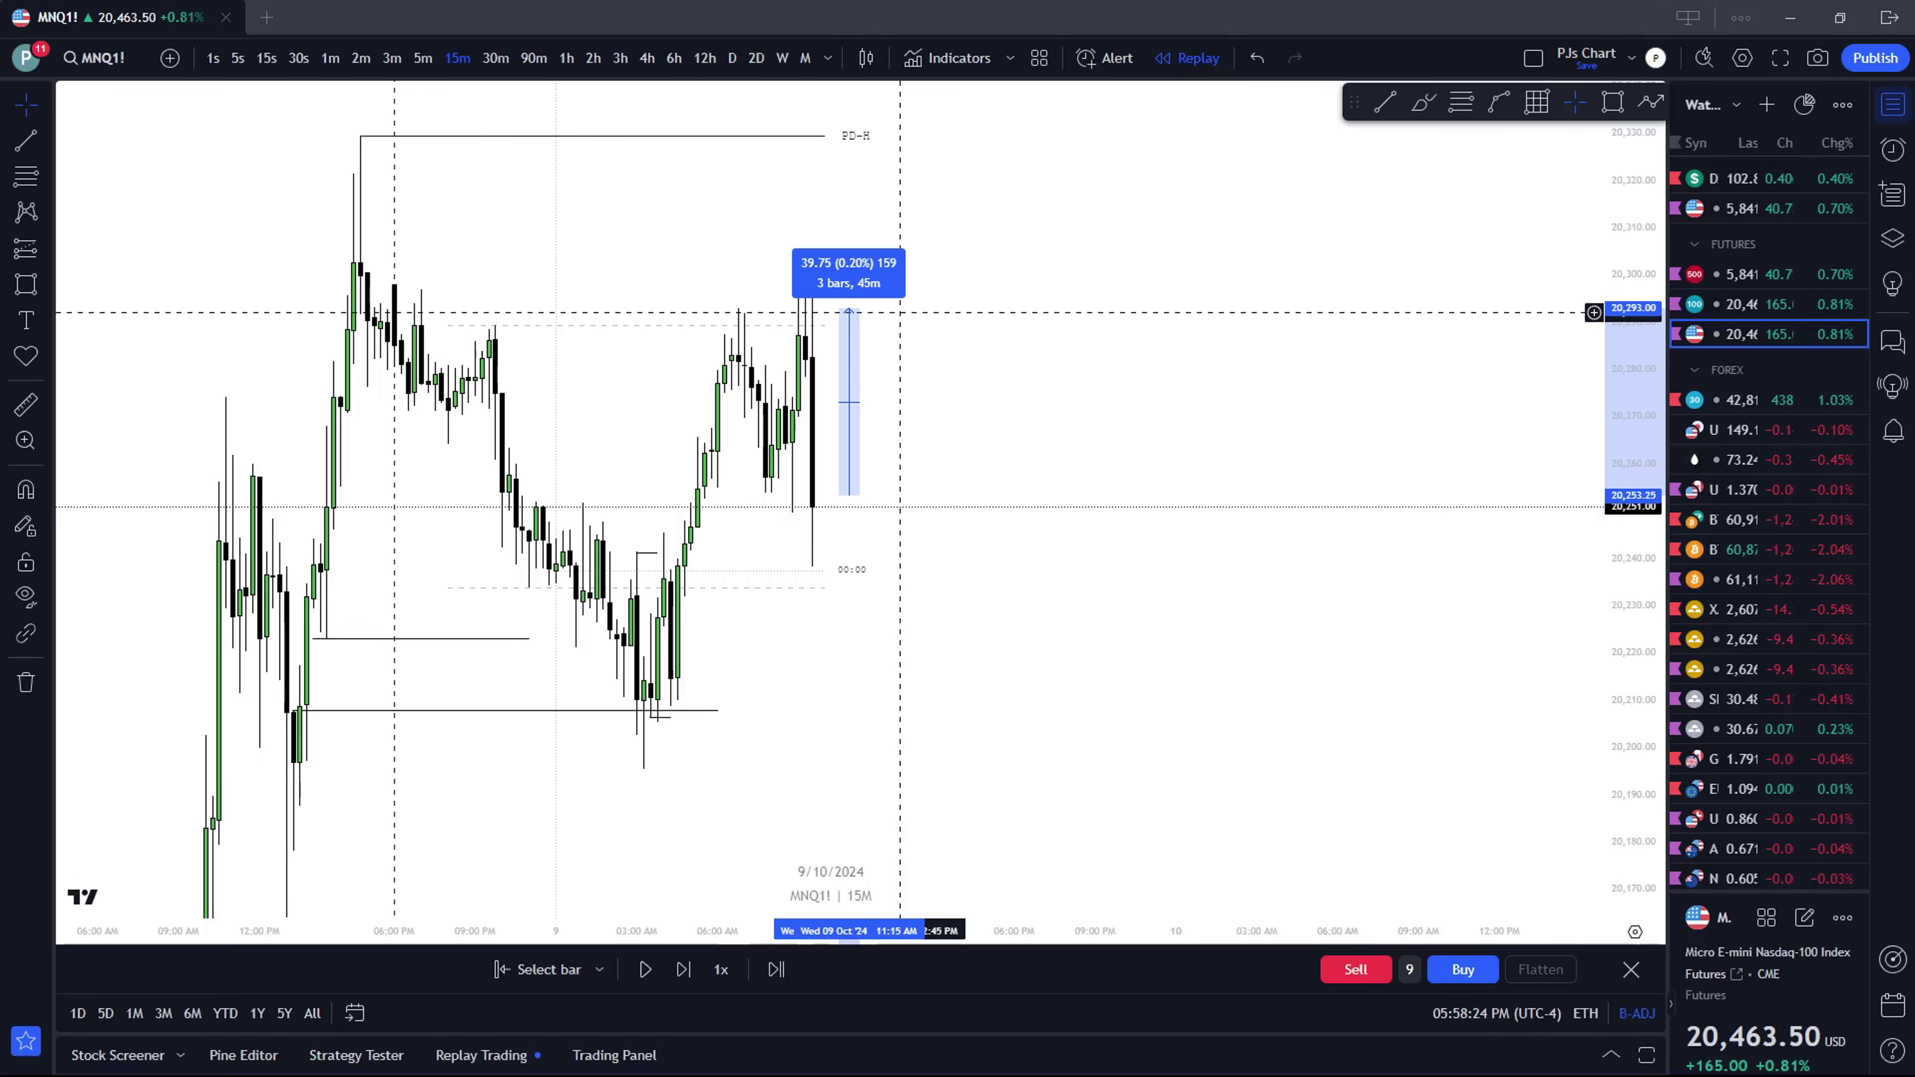
click(974, 492)
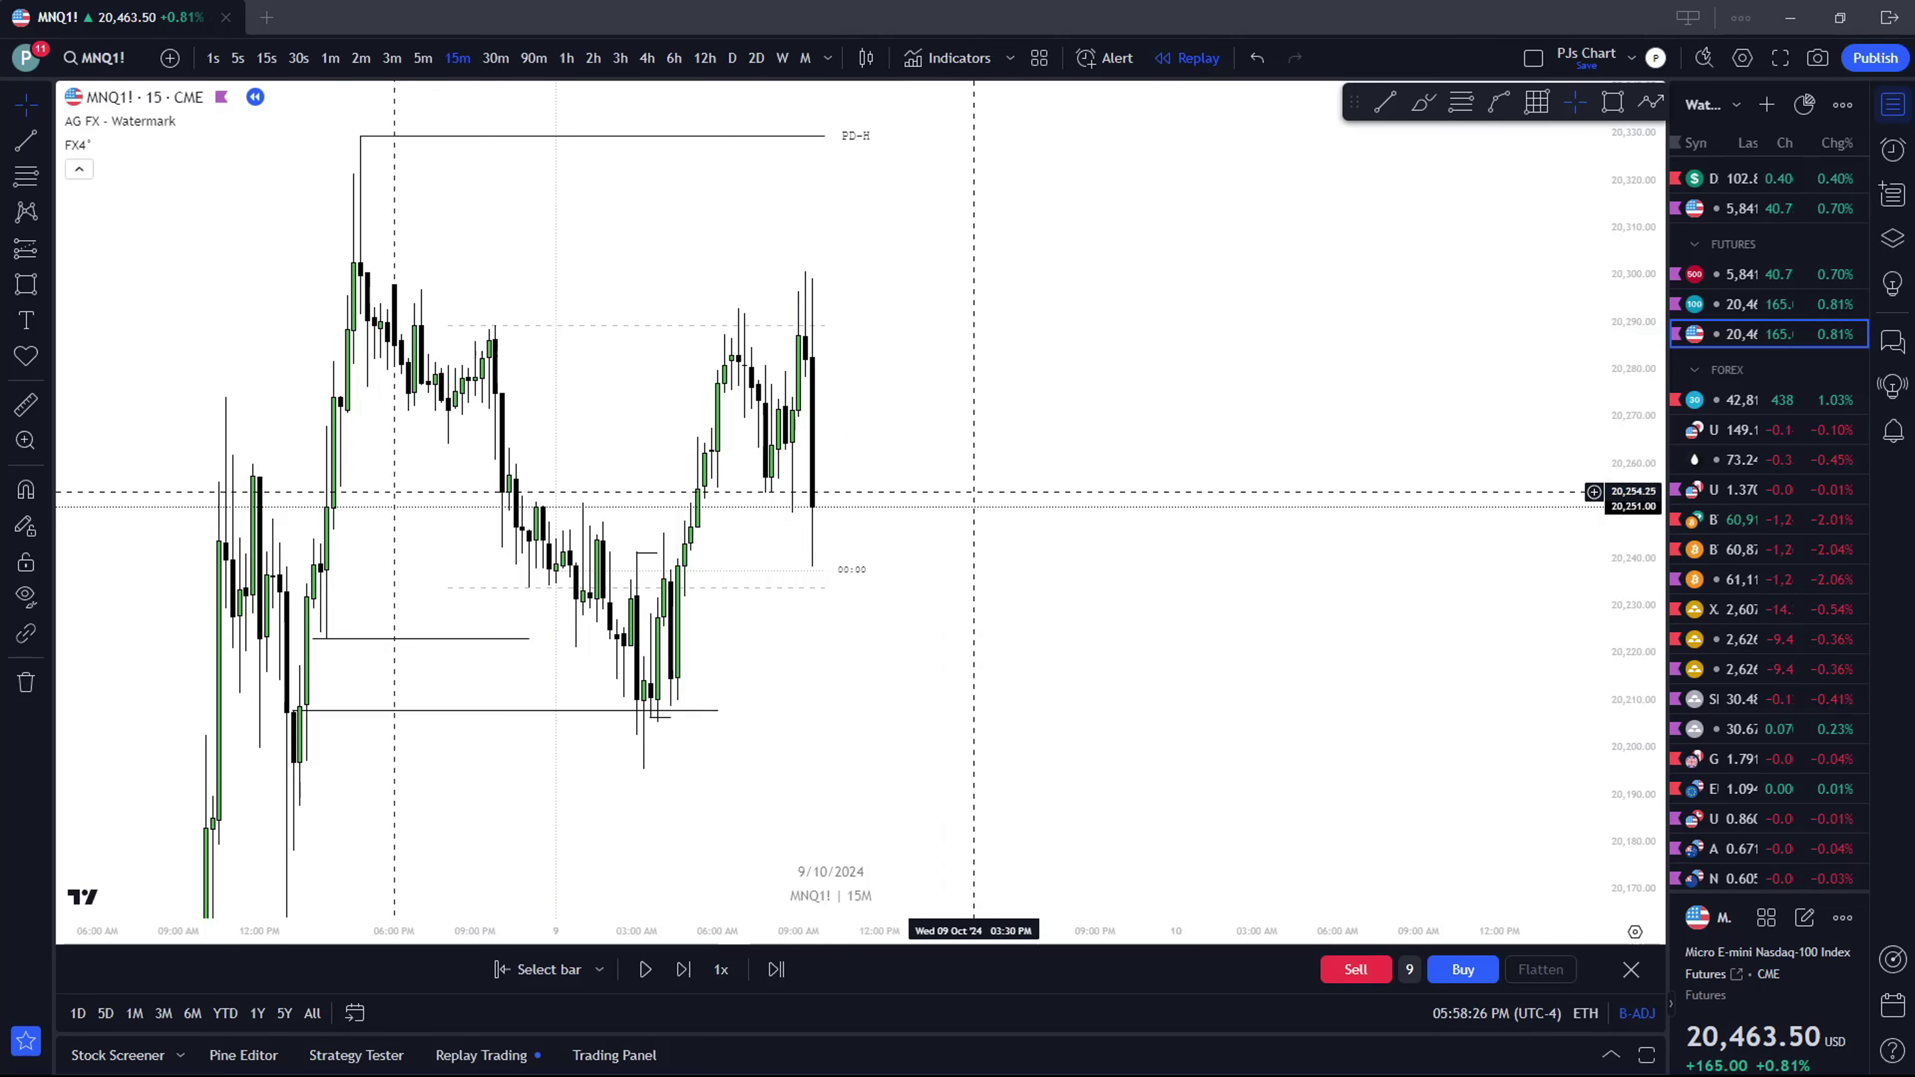
drag(973, 500, 899, 137)
click(1098, 240)
scroll(1098, 240, down, 1)
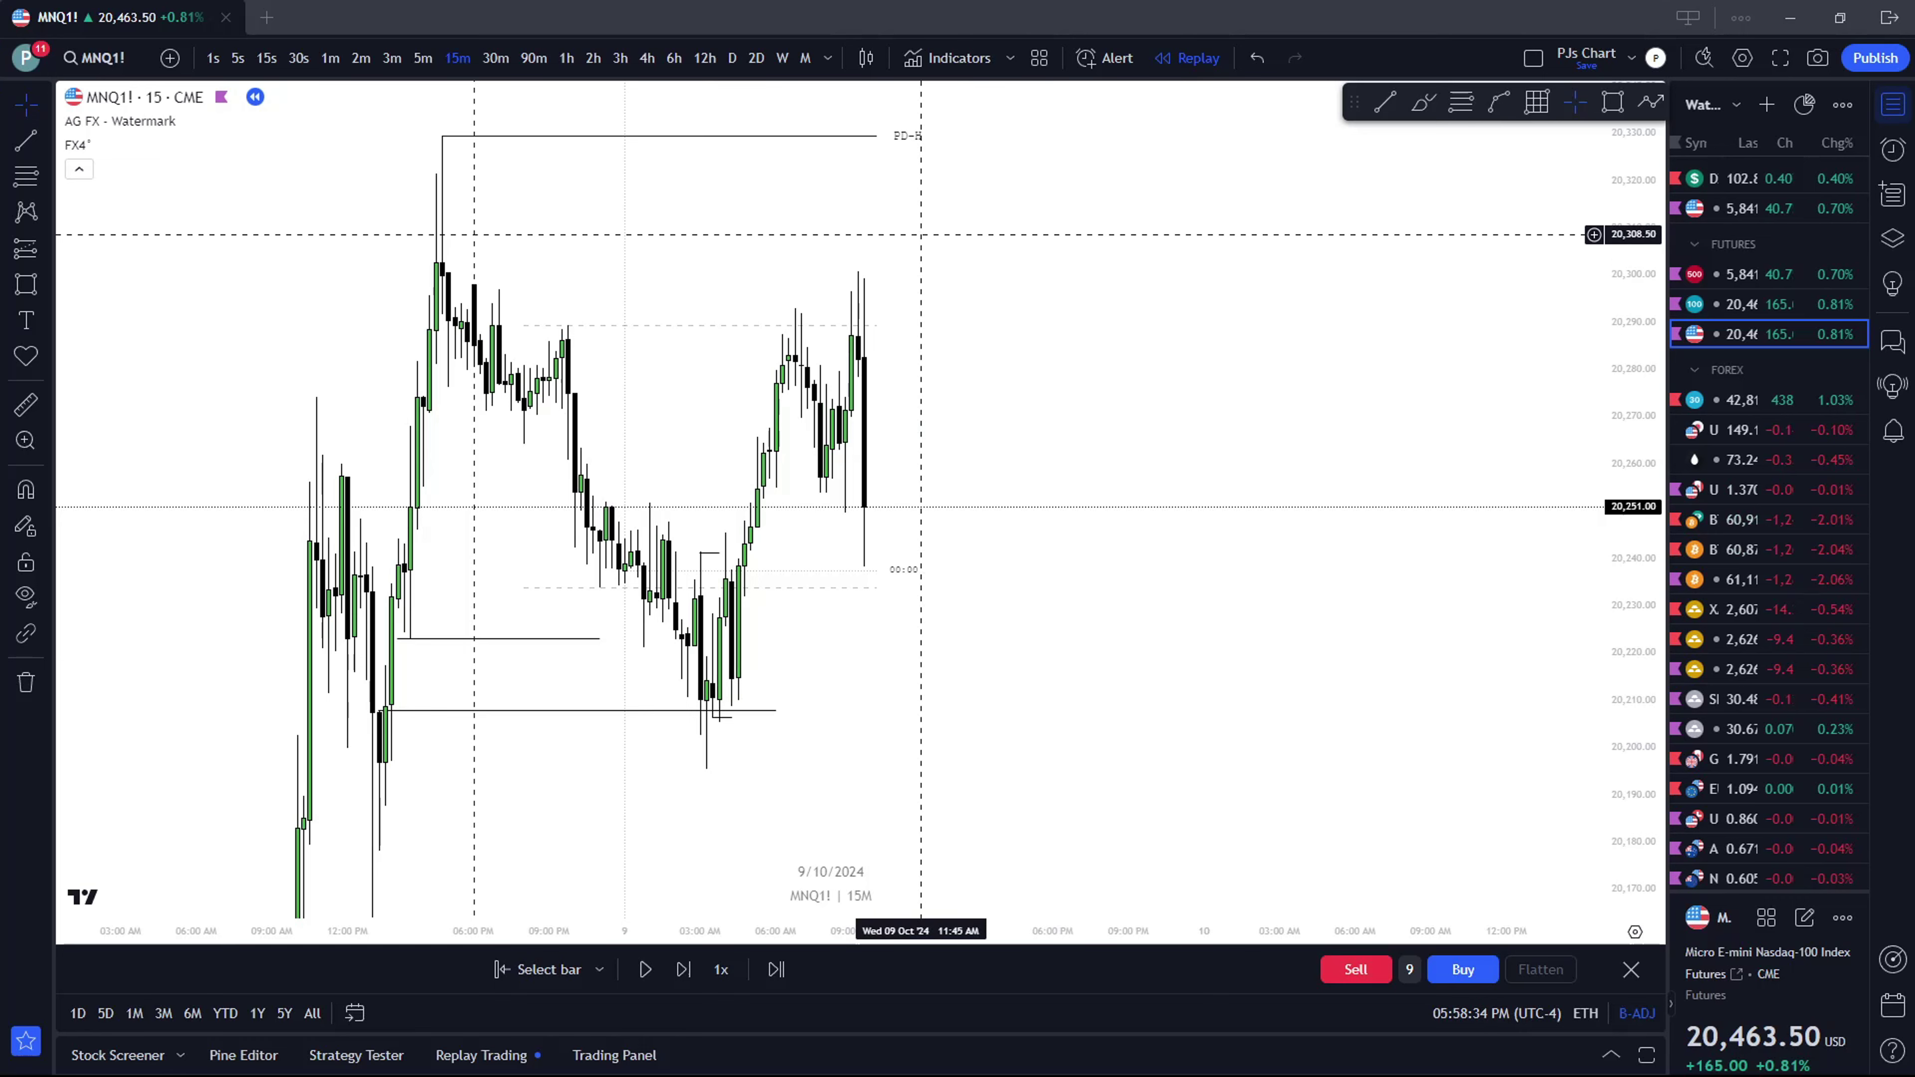
Examine the 9 October morning lows around 8:45 AM and the preceding swings on the 5-minute timeframe
click(424, 58)
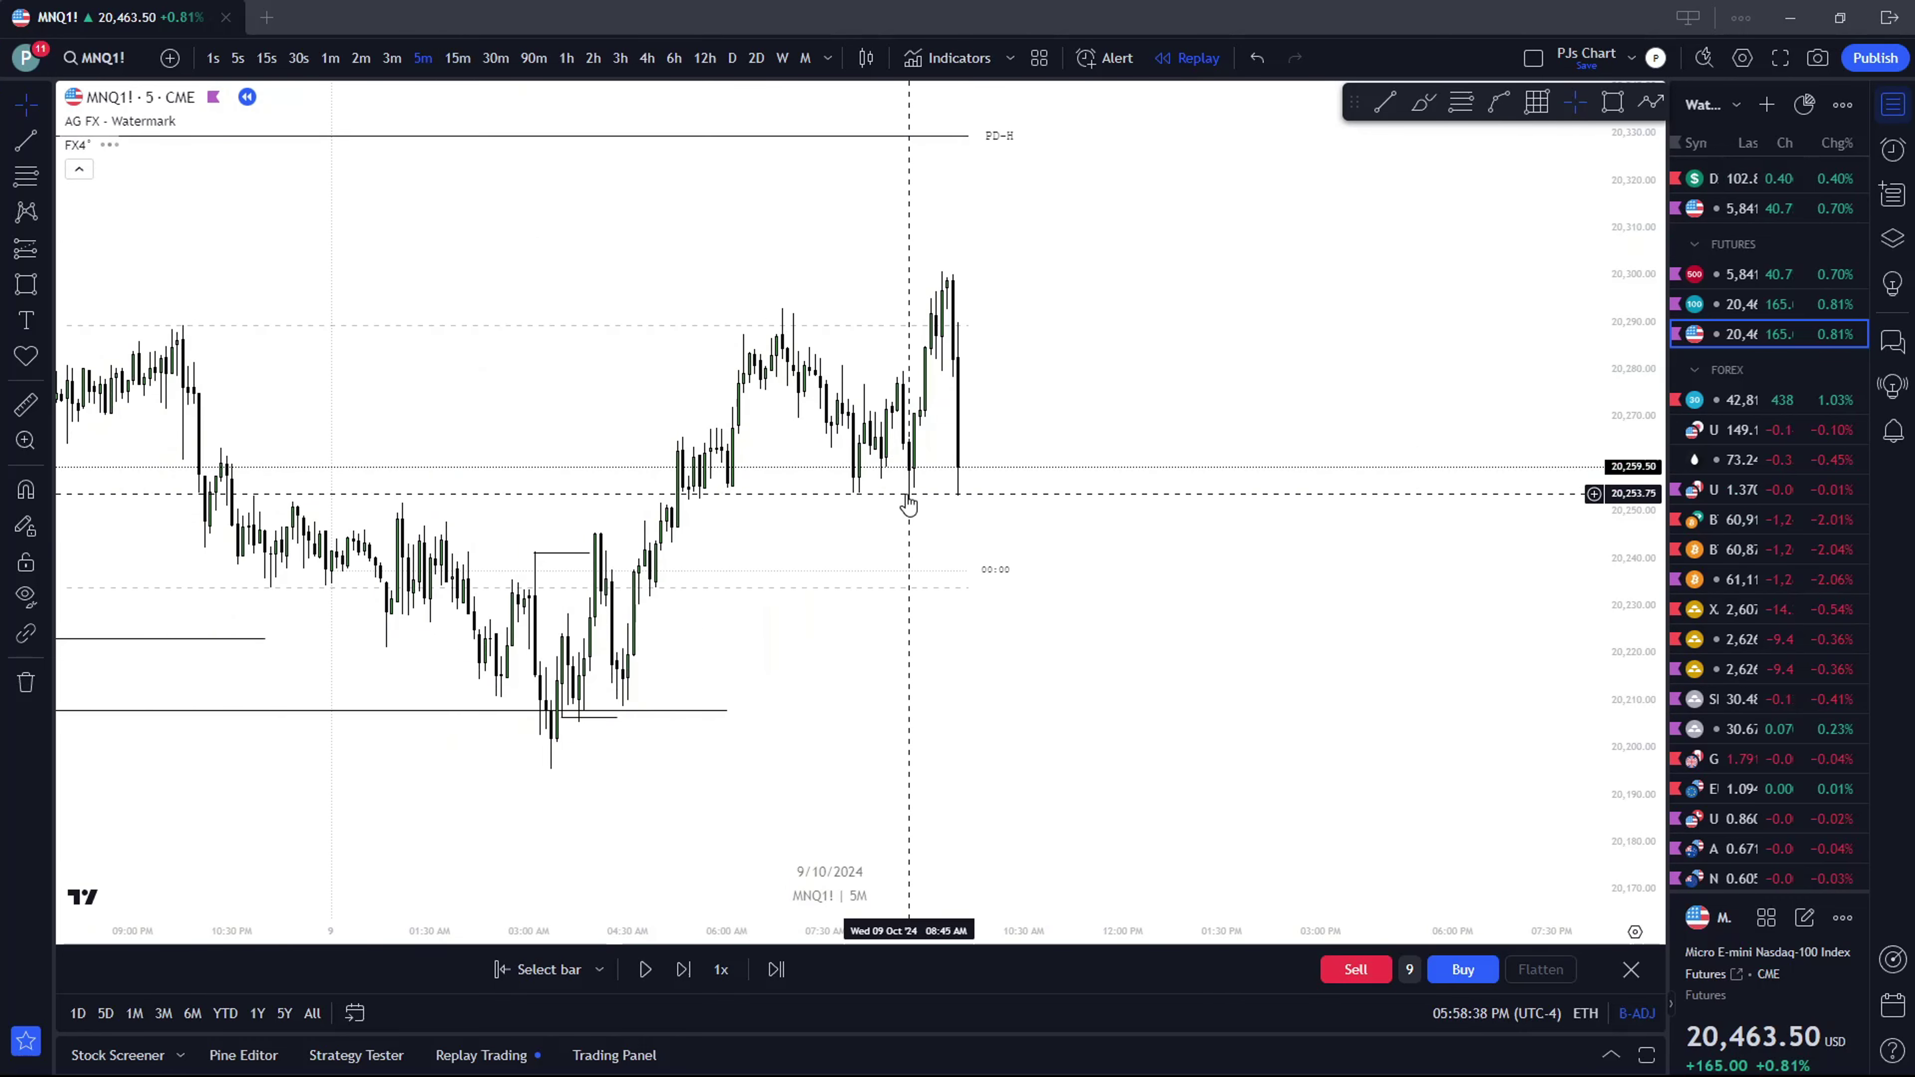
scroll(980, 340, down, 2)
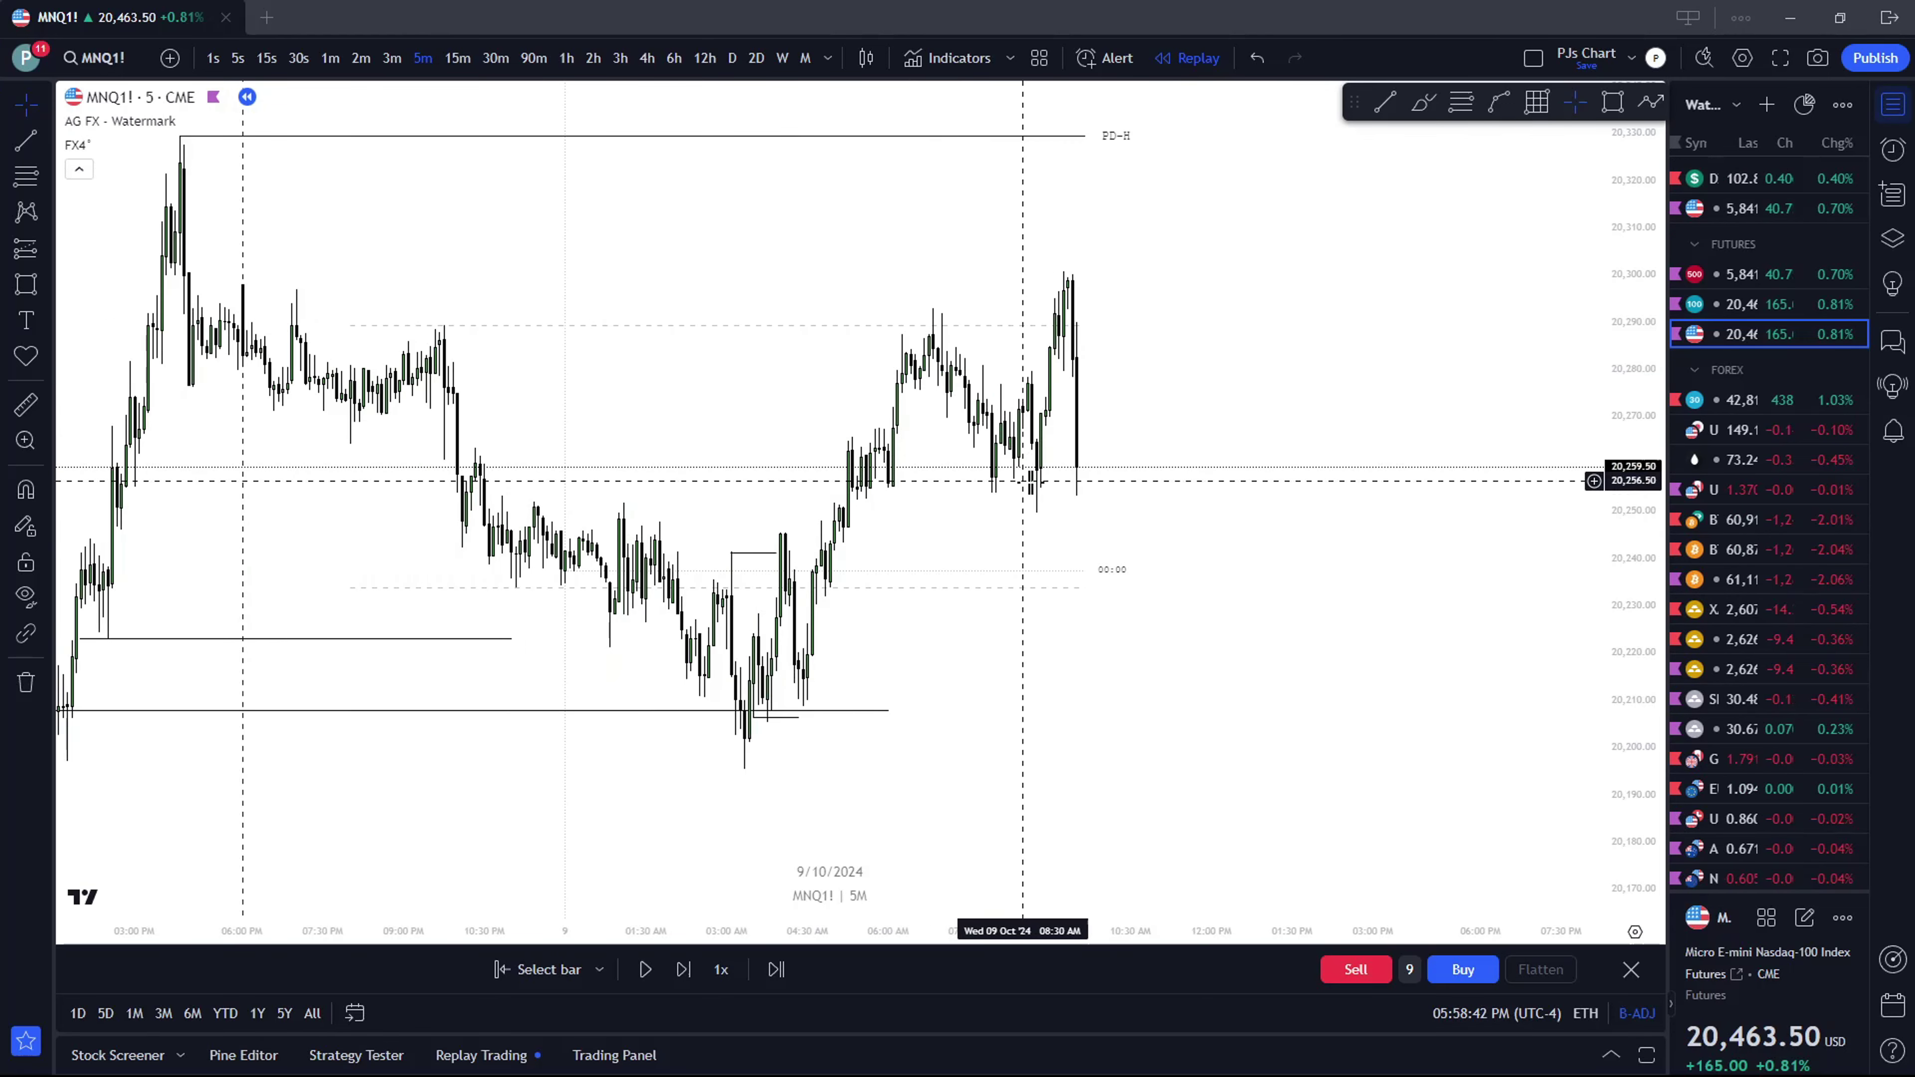
scroll(1036, 496, up, 1)
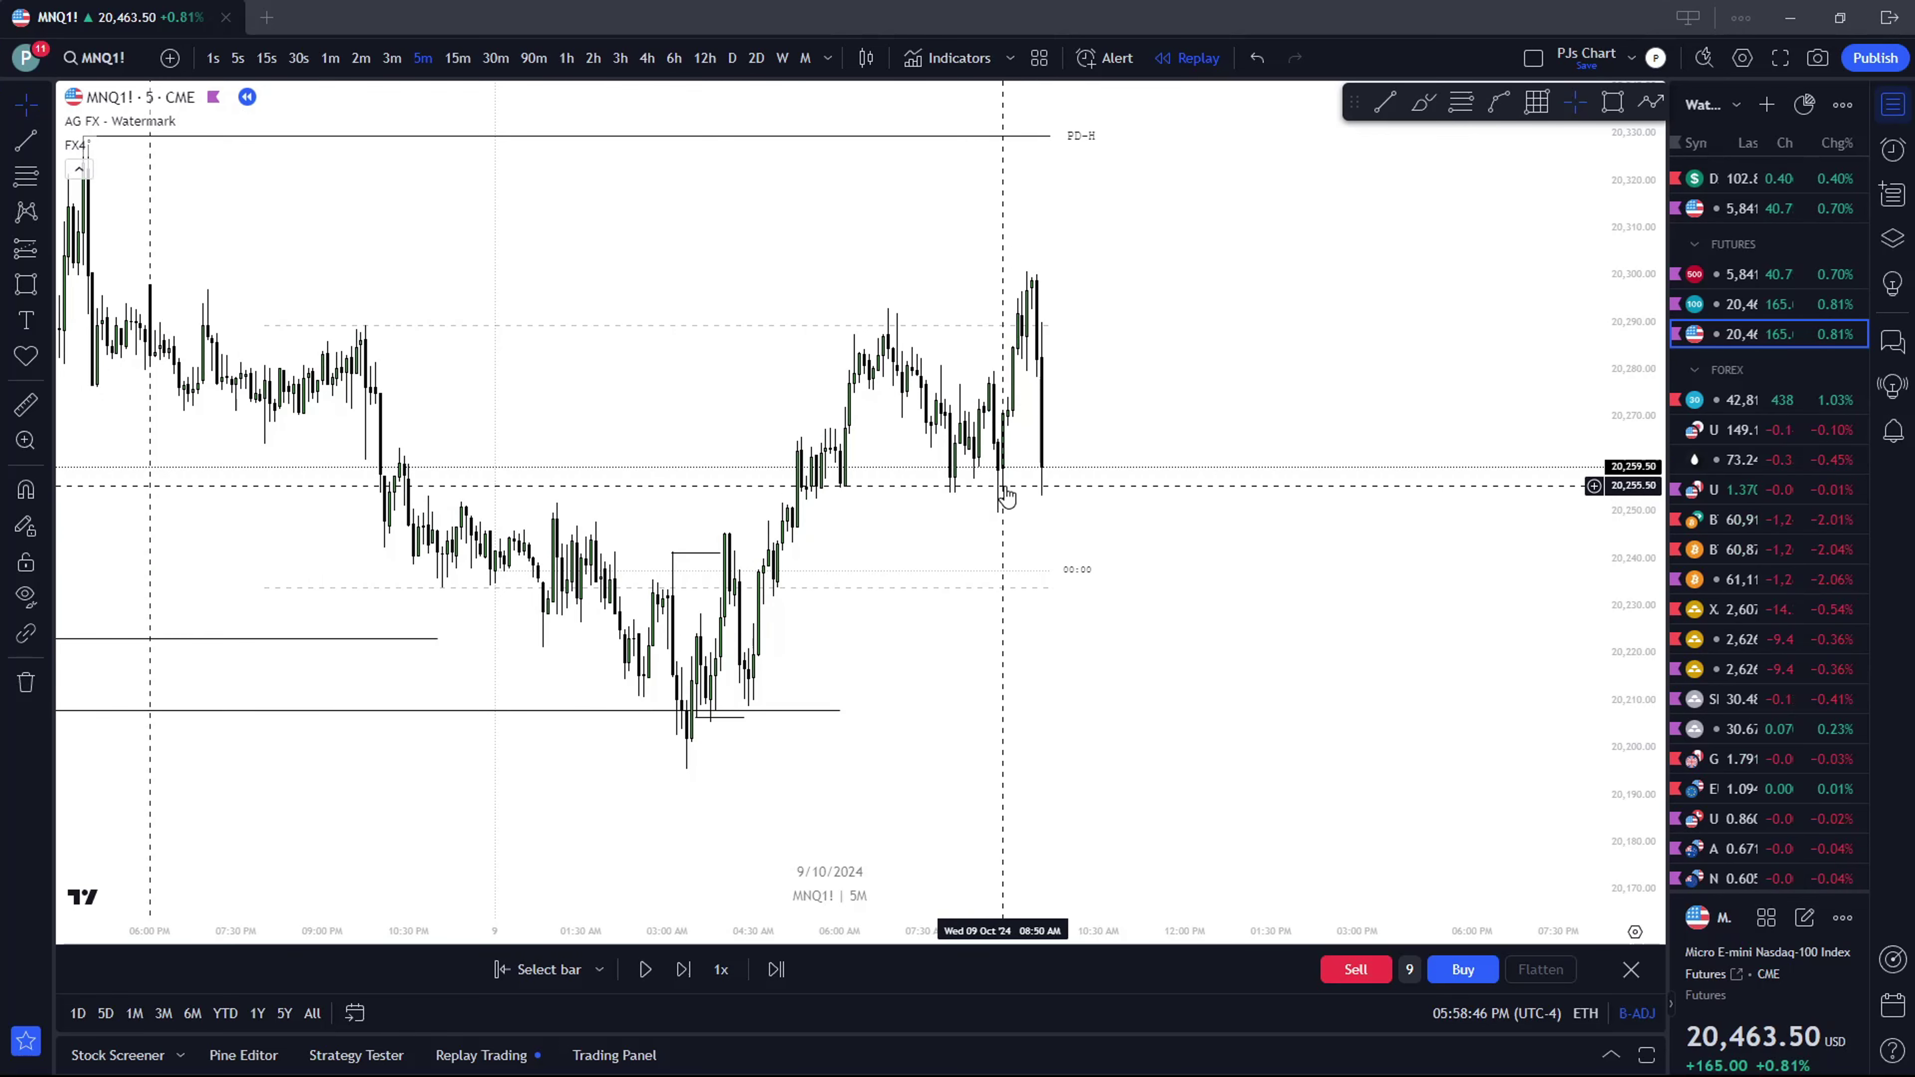
scroll(1001, 461, down, 1)
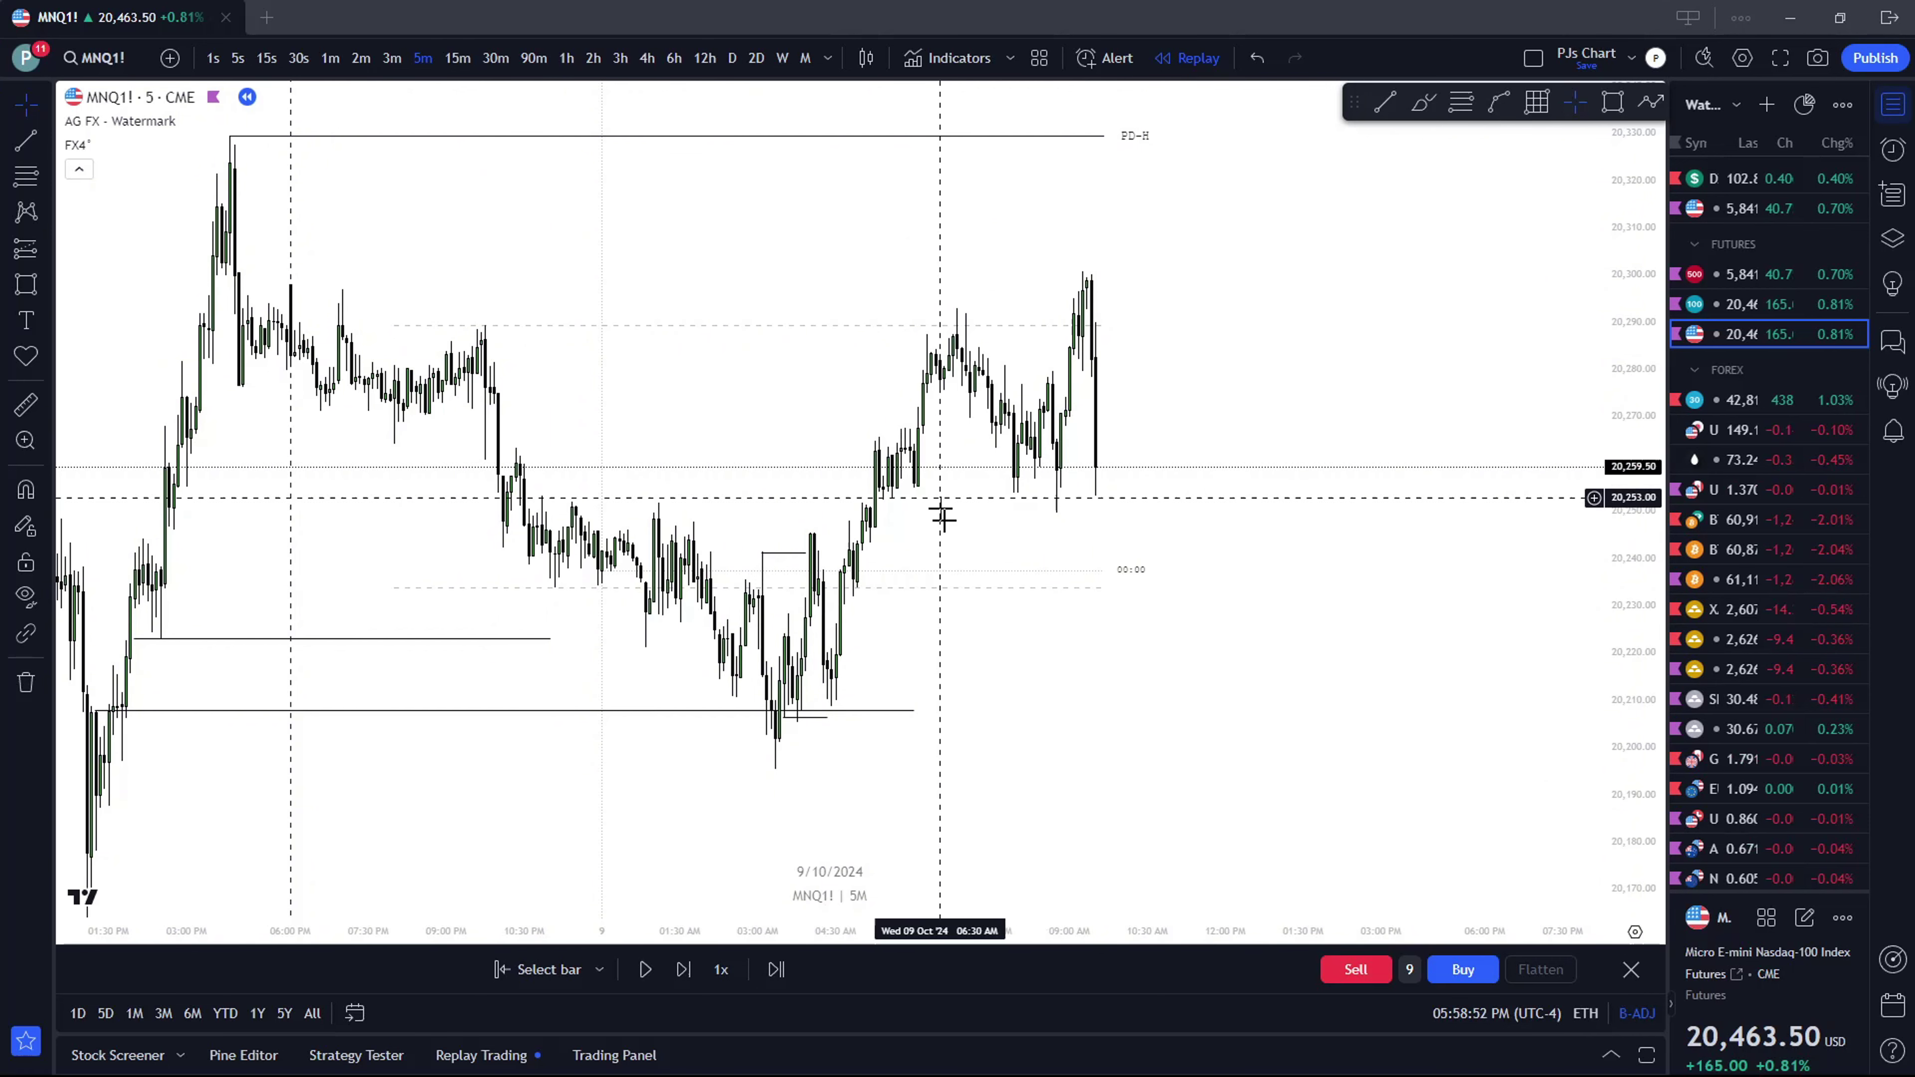
scroll(992, 556, down, 1)
scroll(1027, 554, up, 2)
drag(791, 213, 814, 175)
Compare the 9 October move on the 4-hour, 5-minute and 1-minute timeframes, resetting the price scale on the 5-minute chart
click(647, 57)
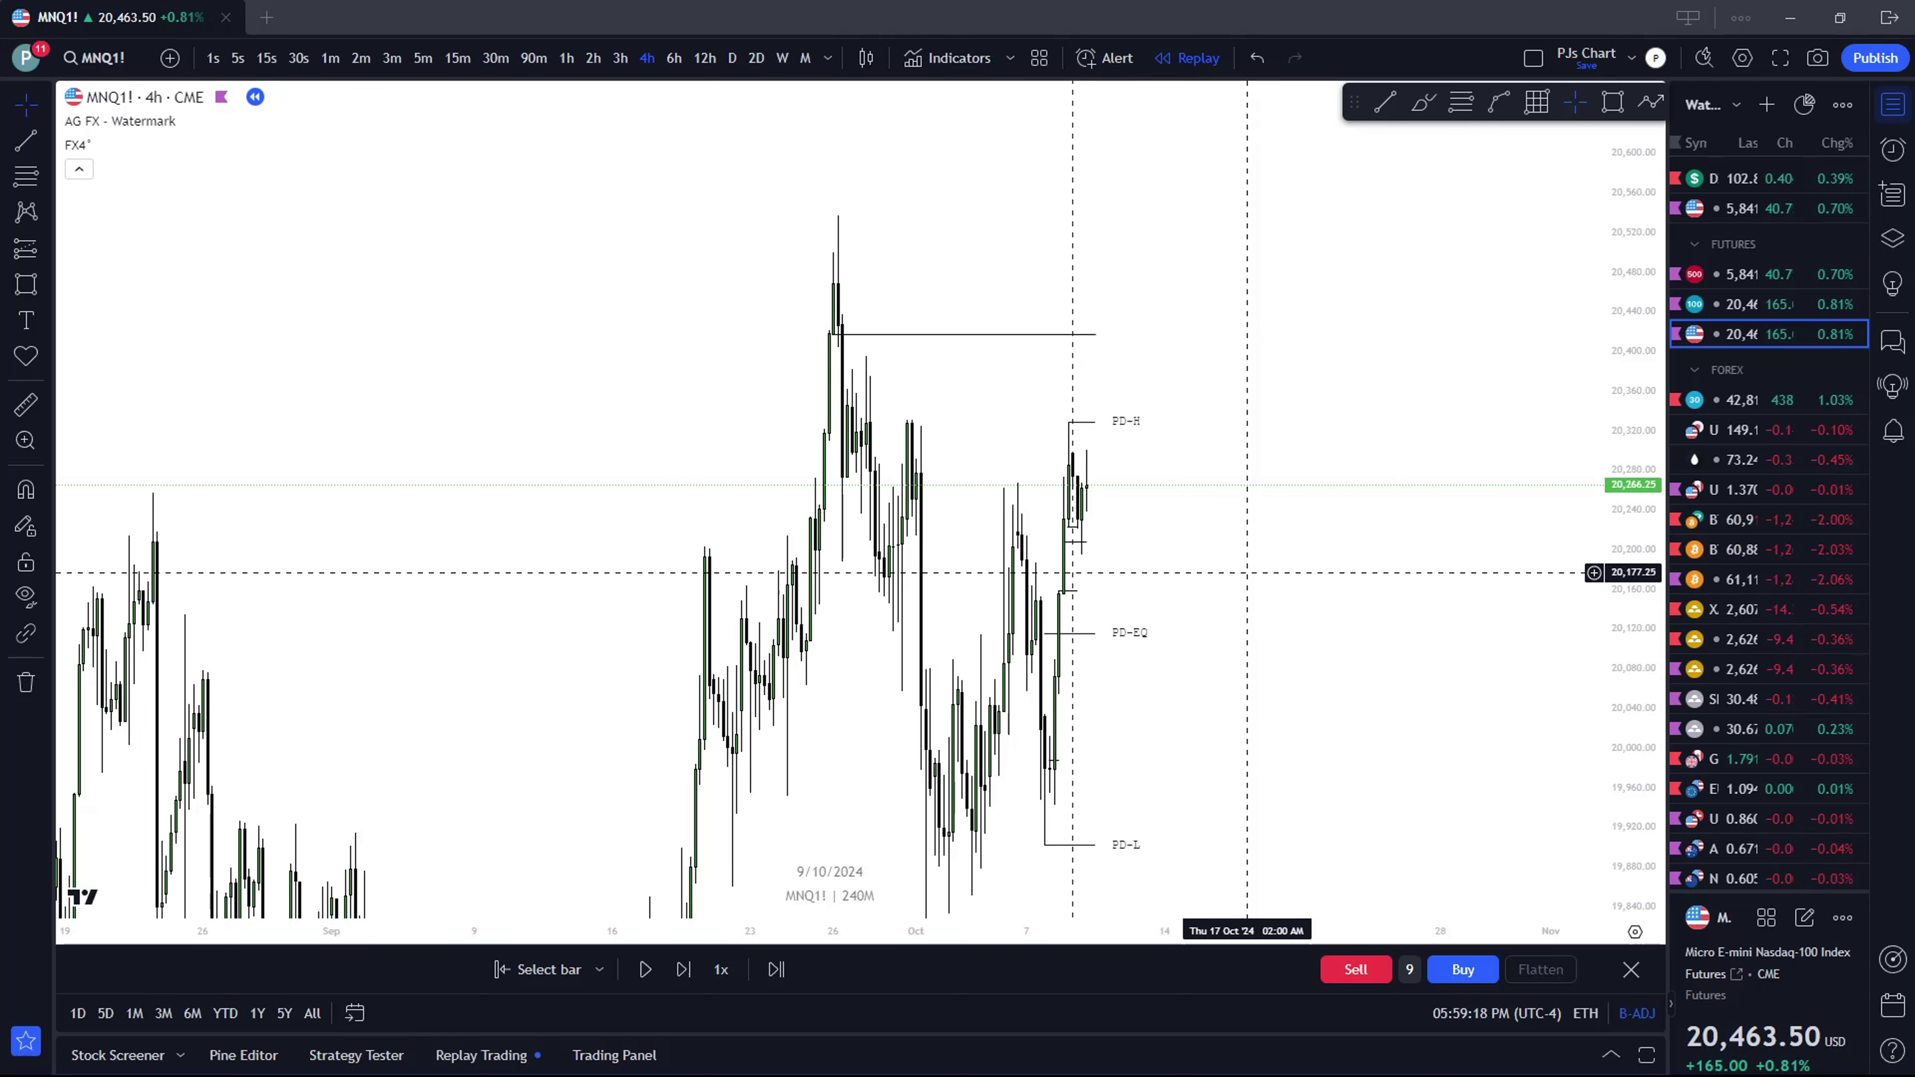
click(467, 62)
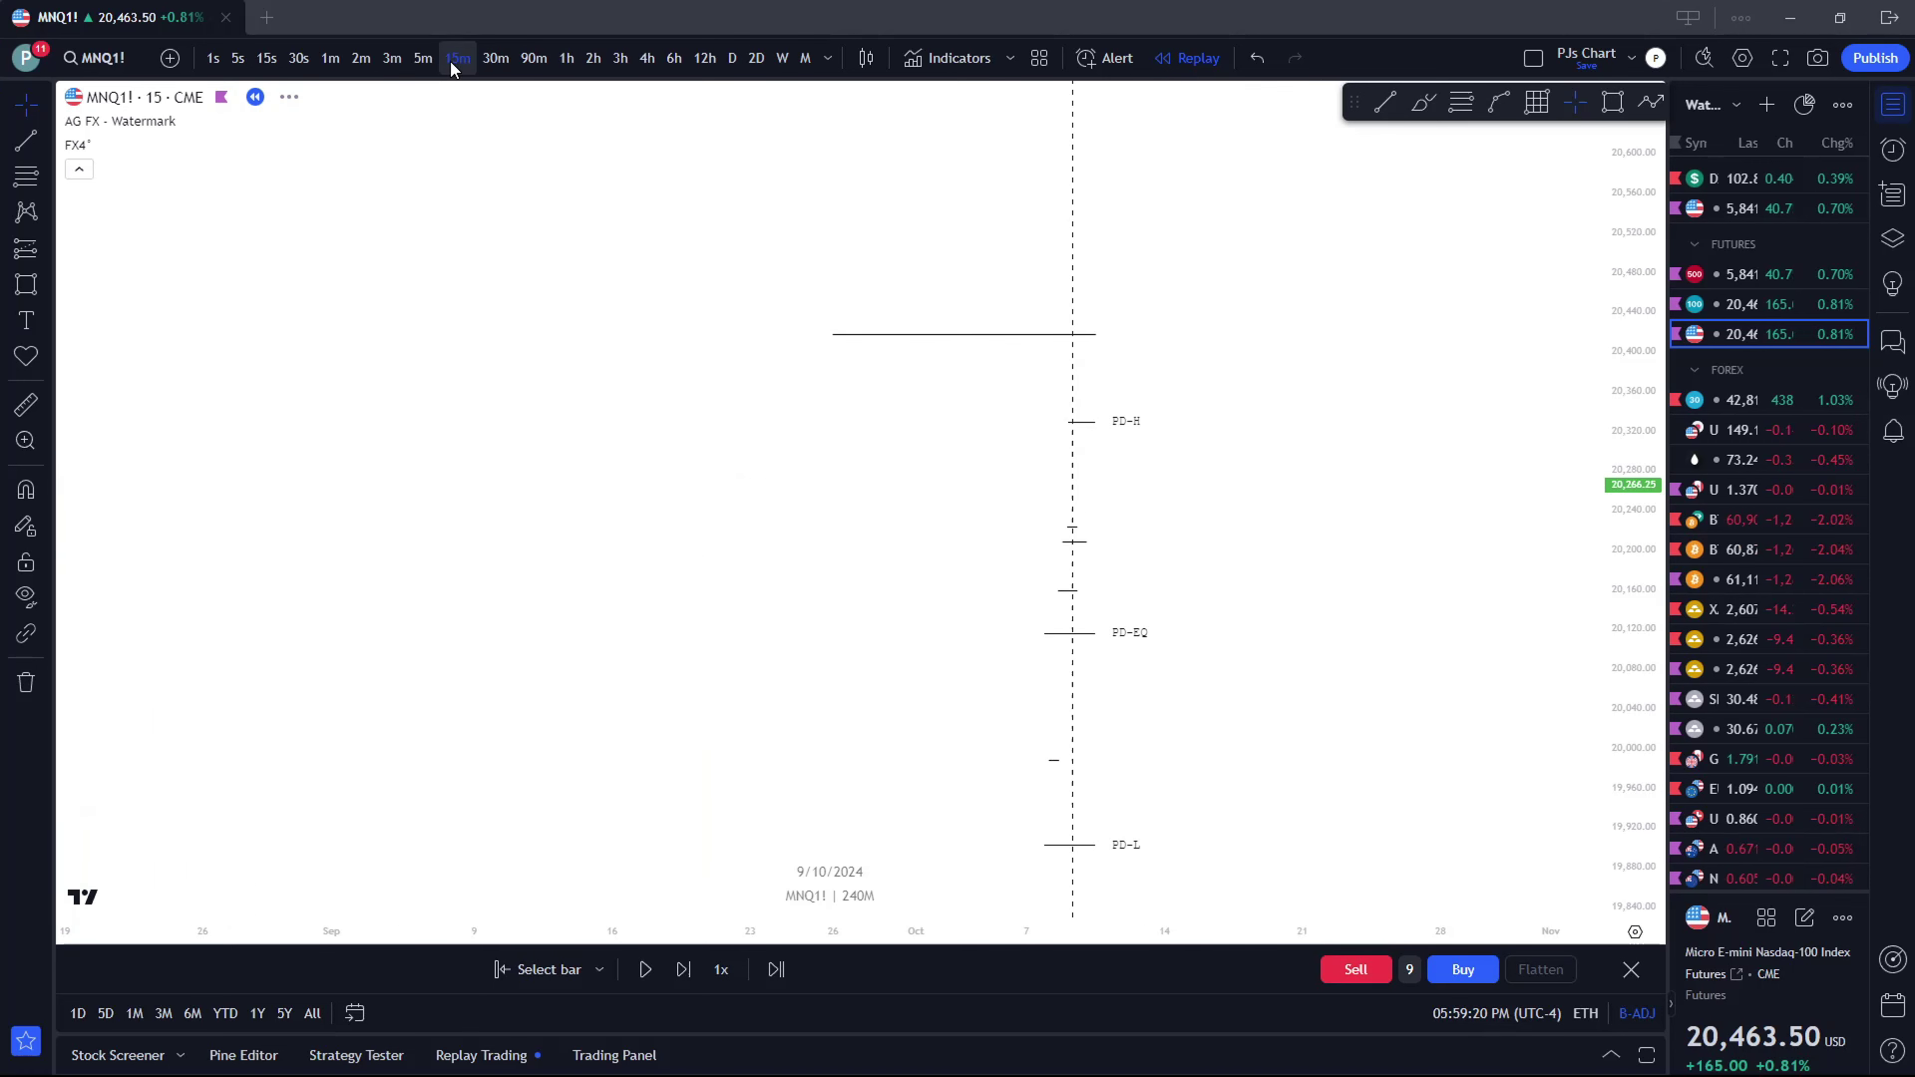
click(433, 61)
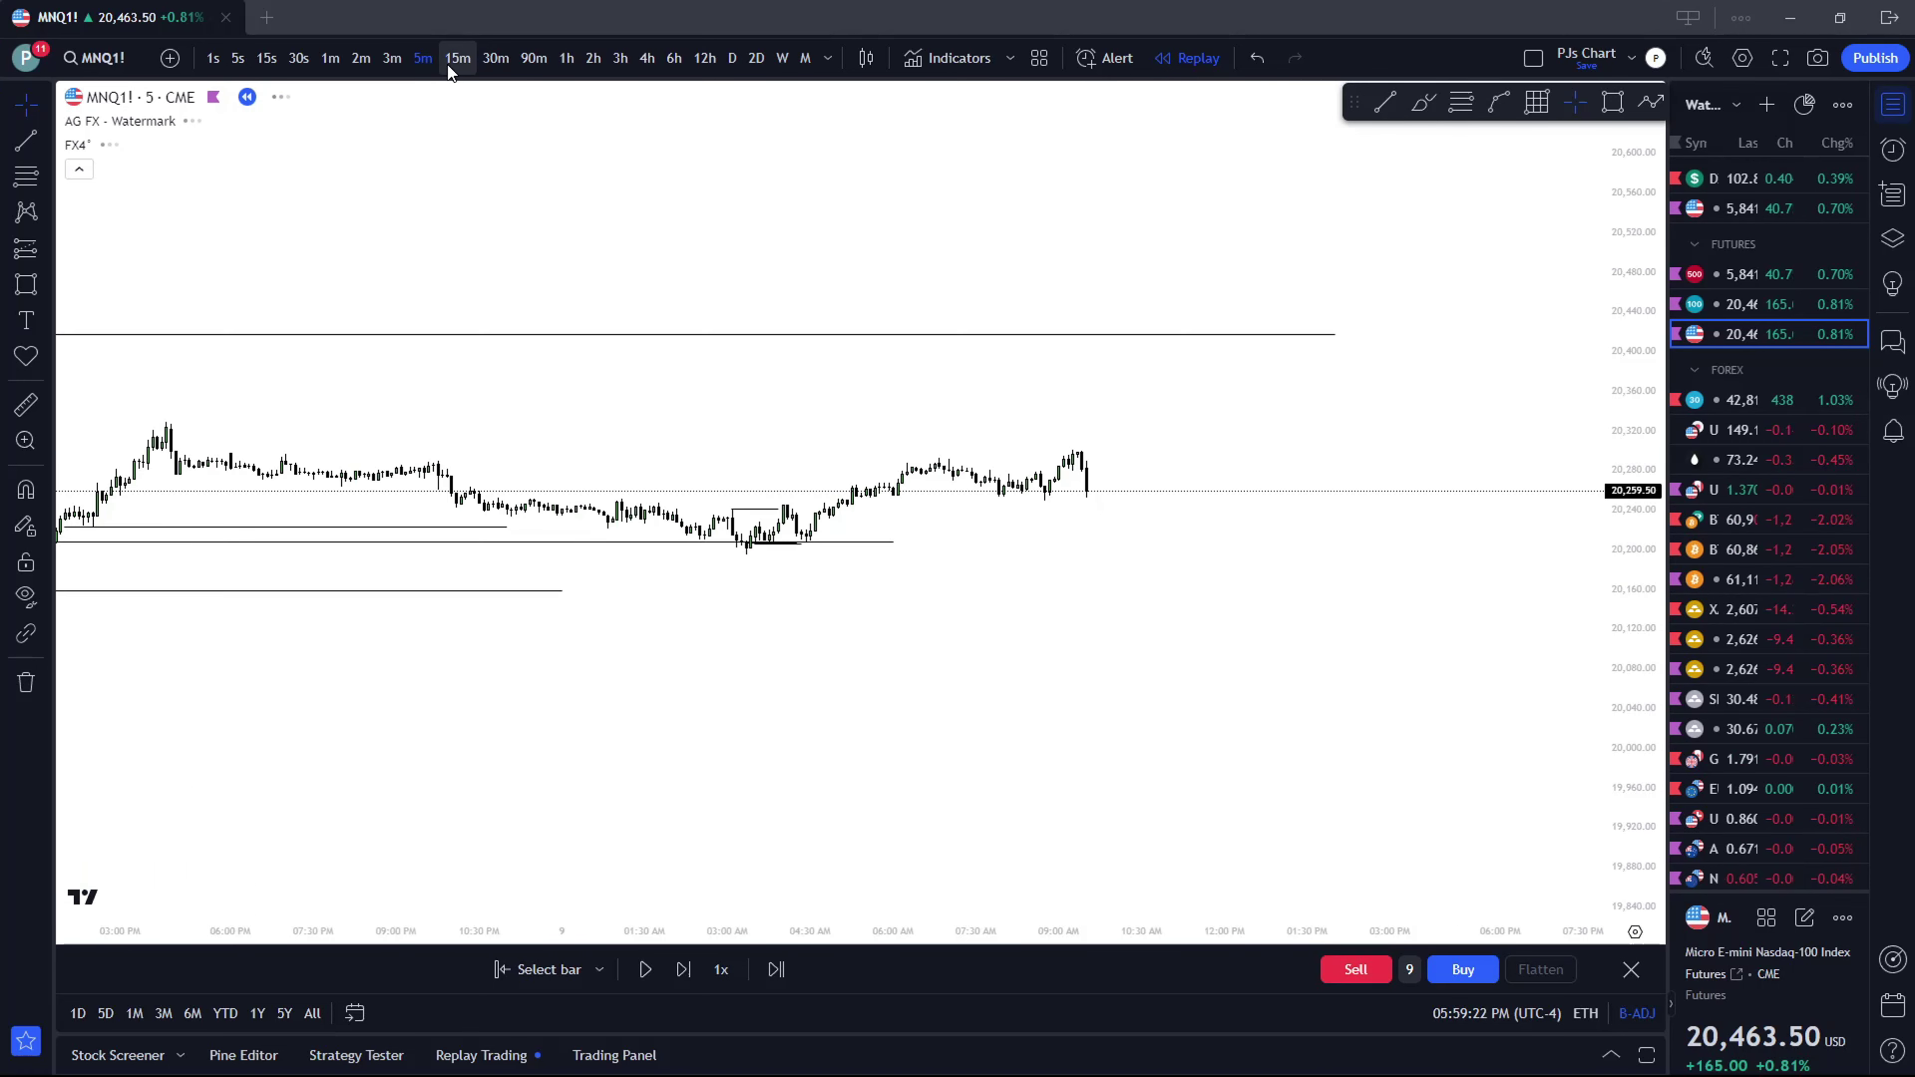
double_click(1624, 761)
scroll(1538, 548, up, 3)
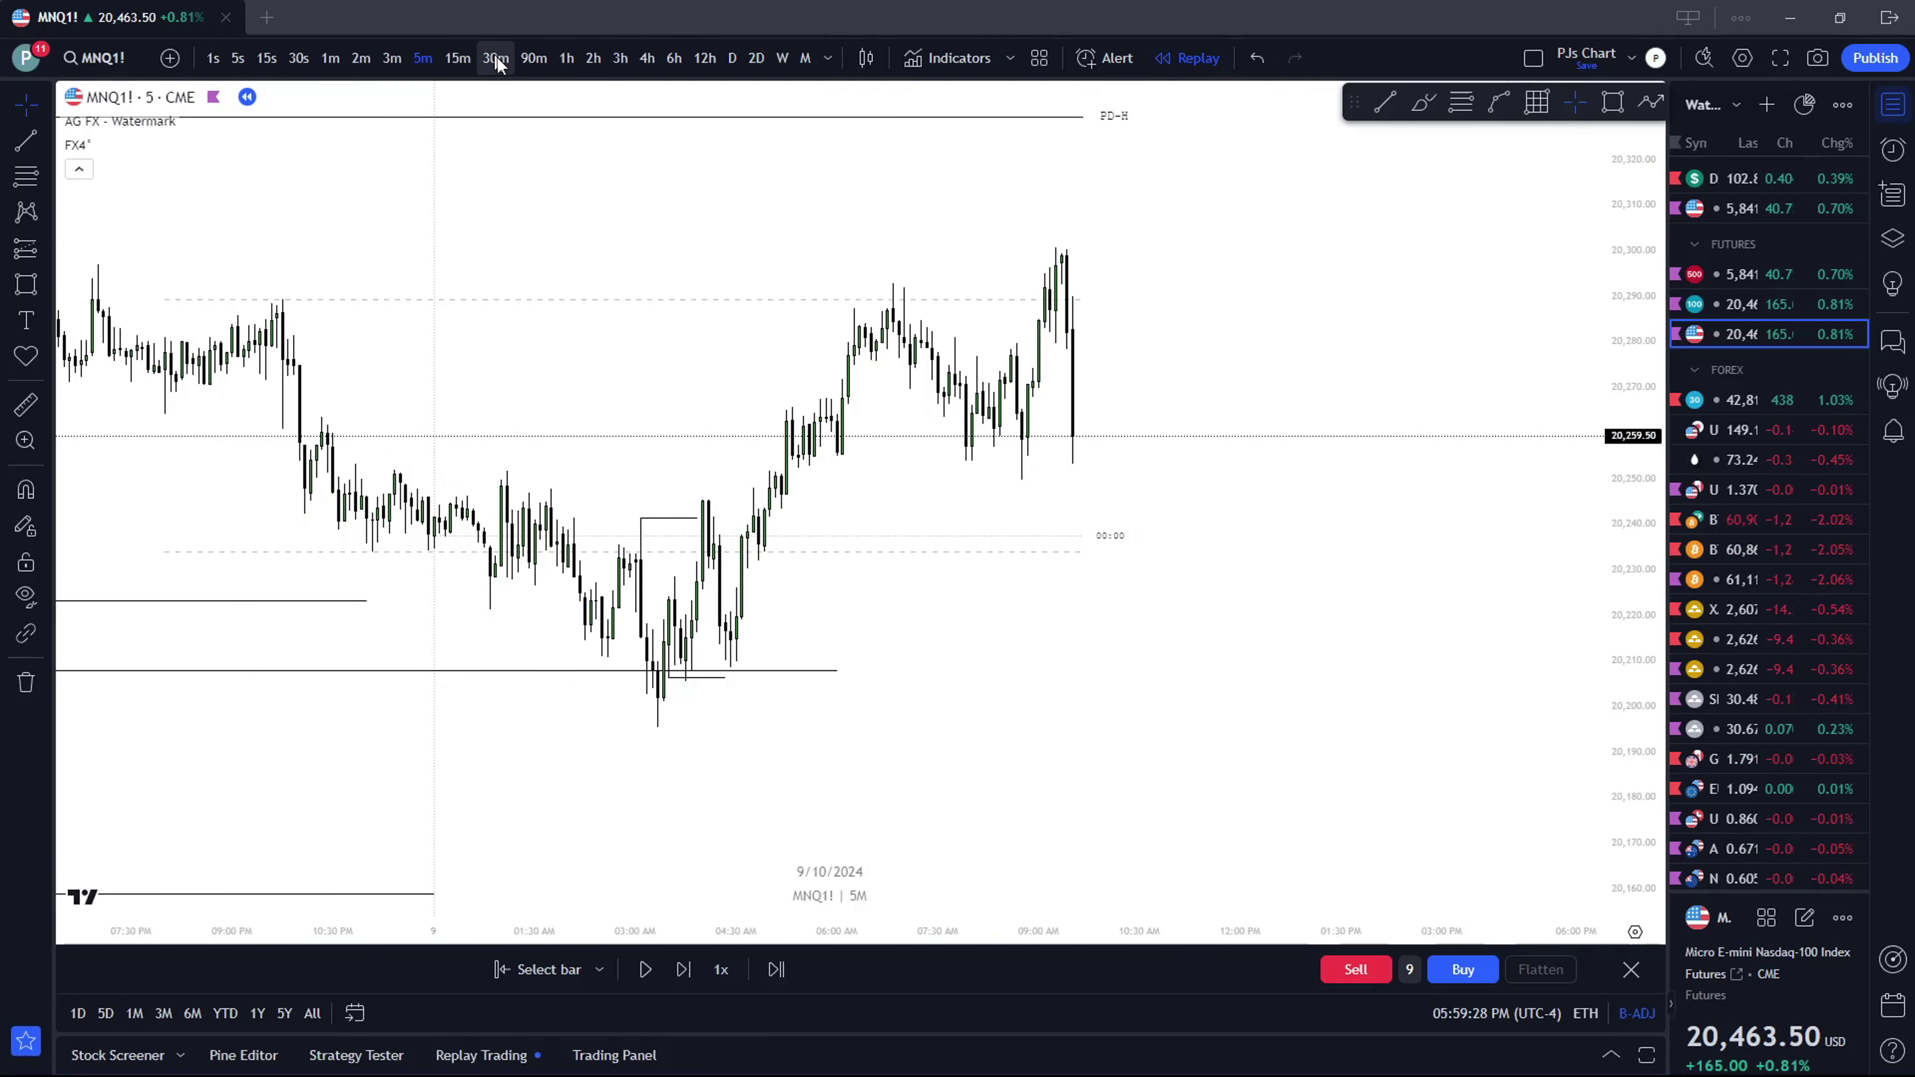
click(330, 61)
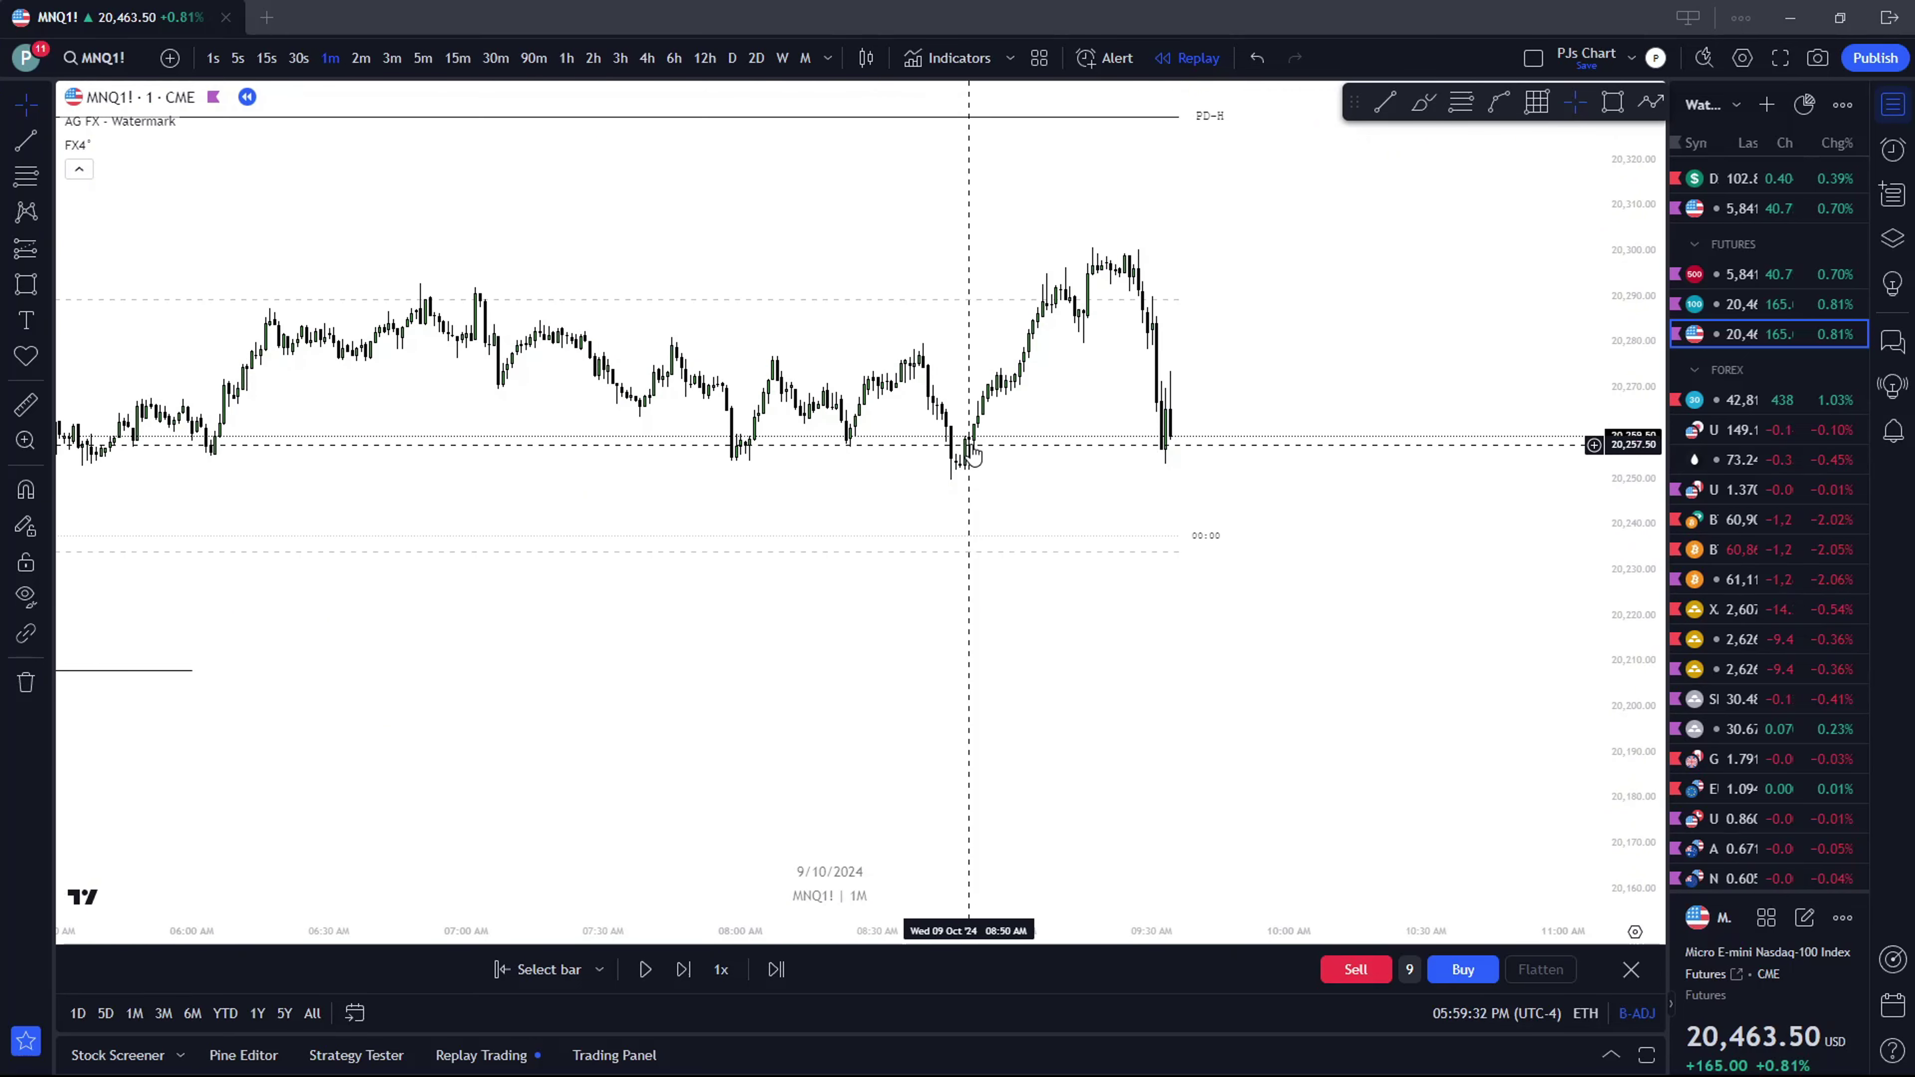
scroll(1036, 328, down, 2)
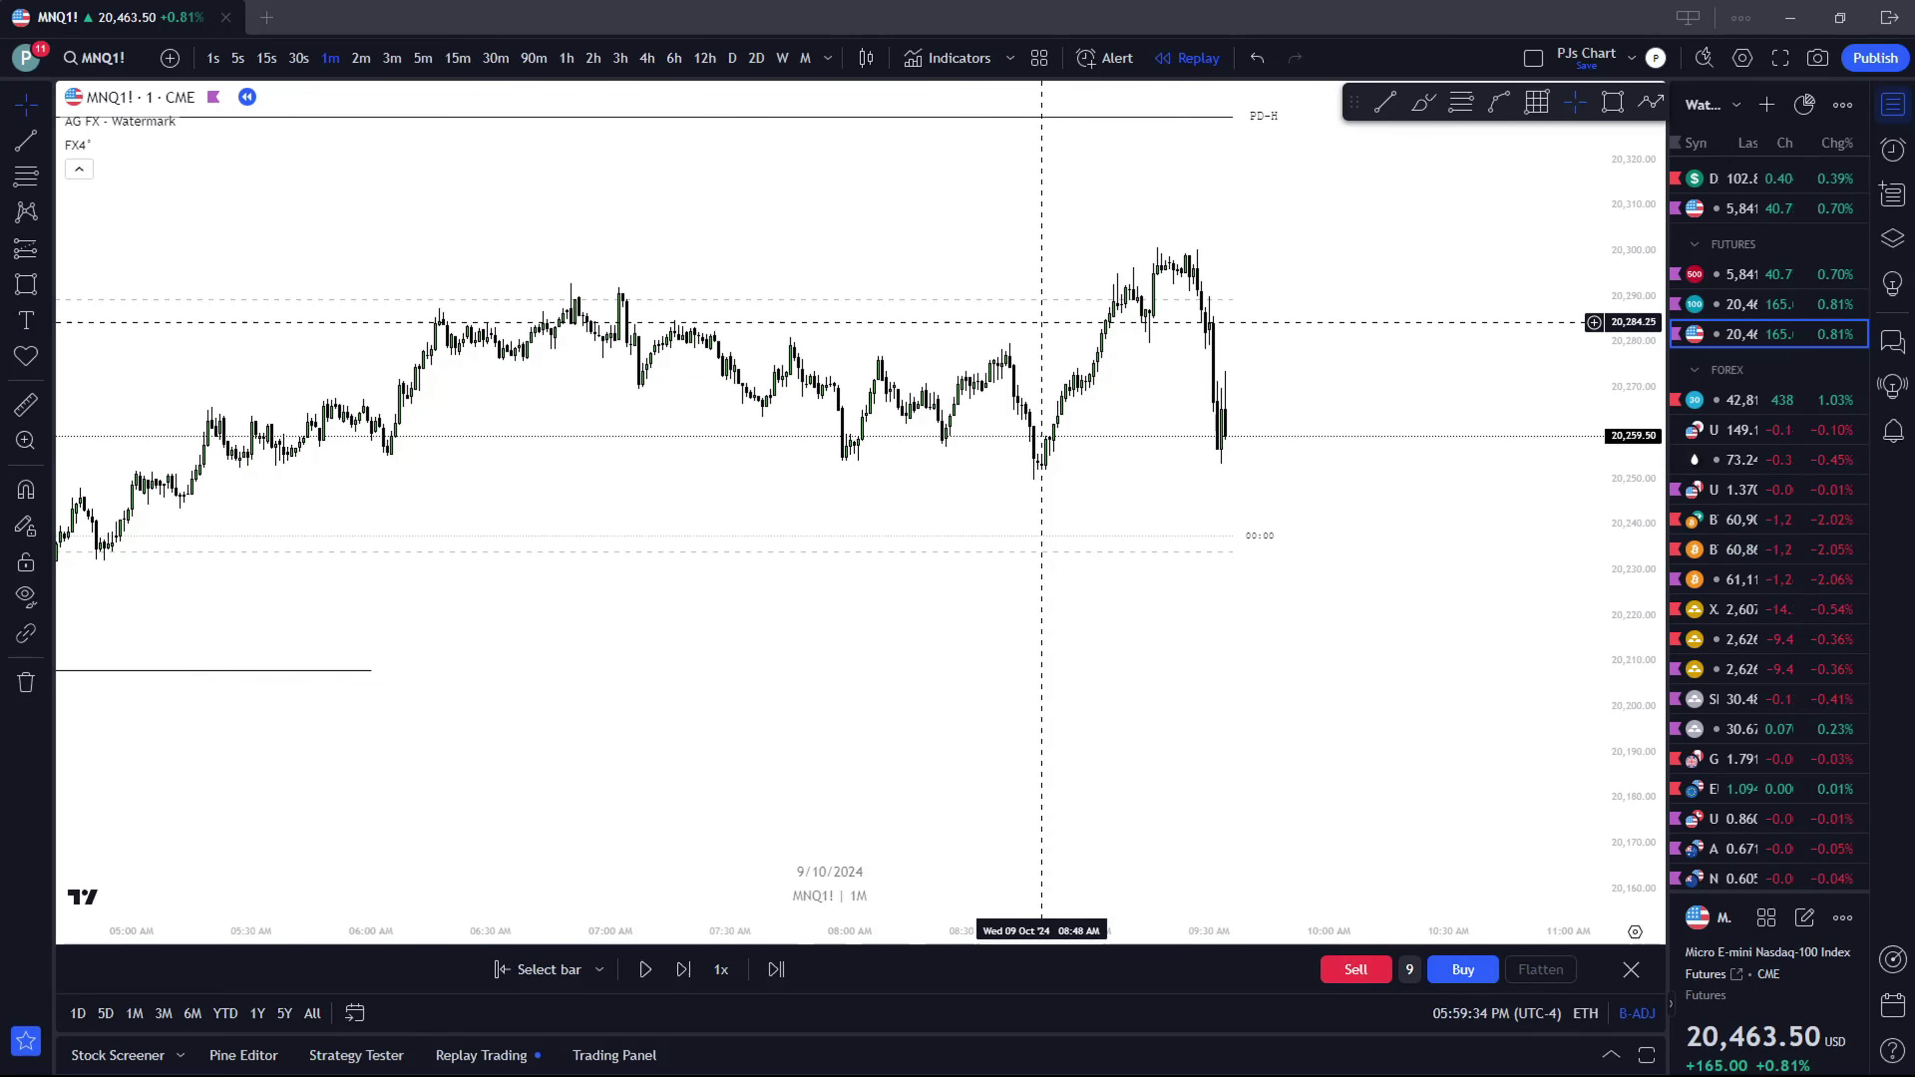
scroll(940, 281, down, 2)
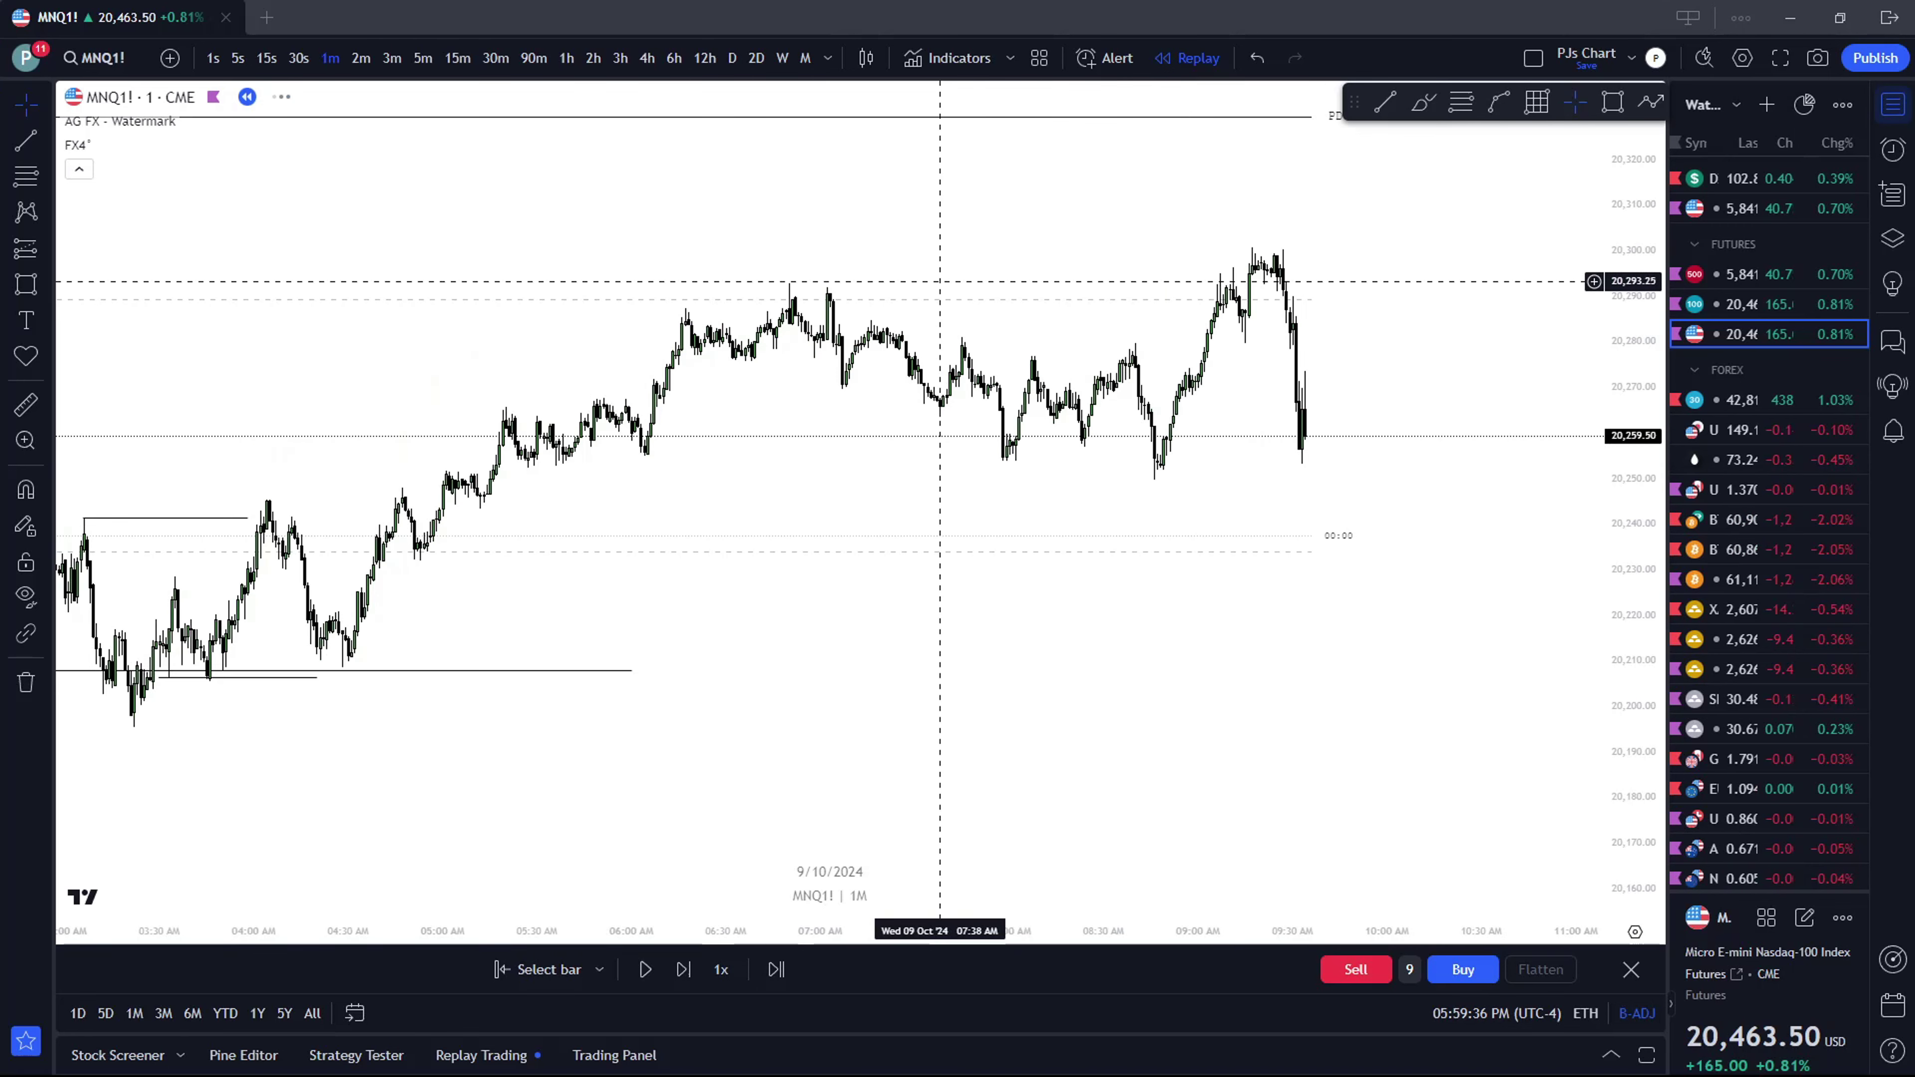
Advance the replay bar by bar on the 5-minute timeframe through the 9:45 AM candle on 9 October
click(458, 58)
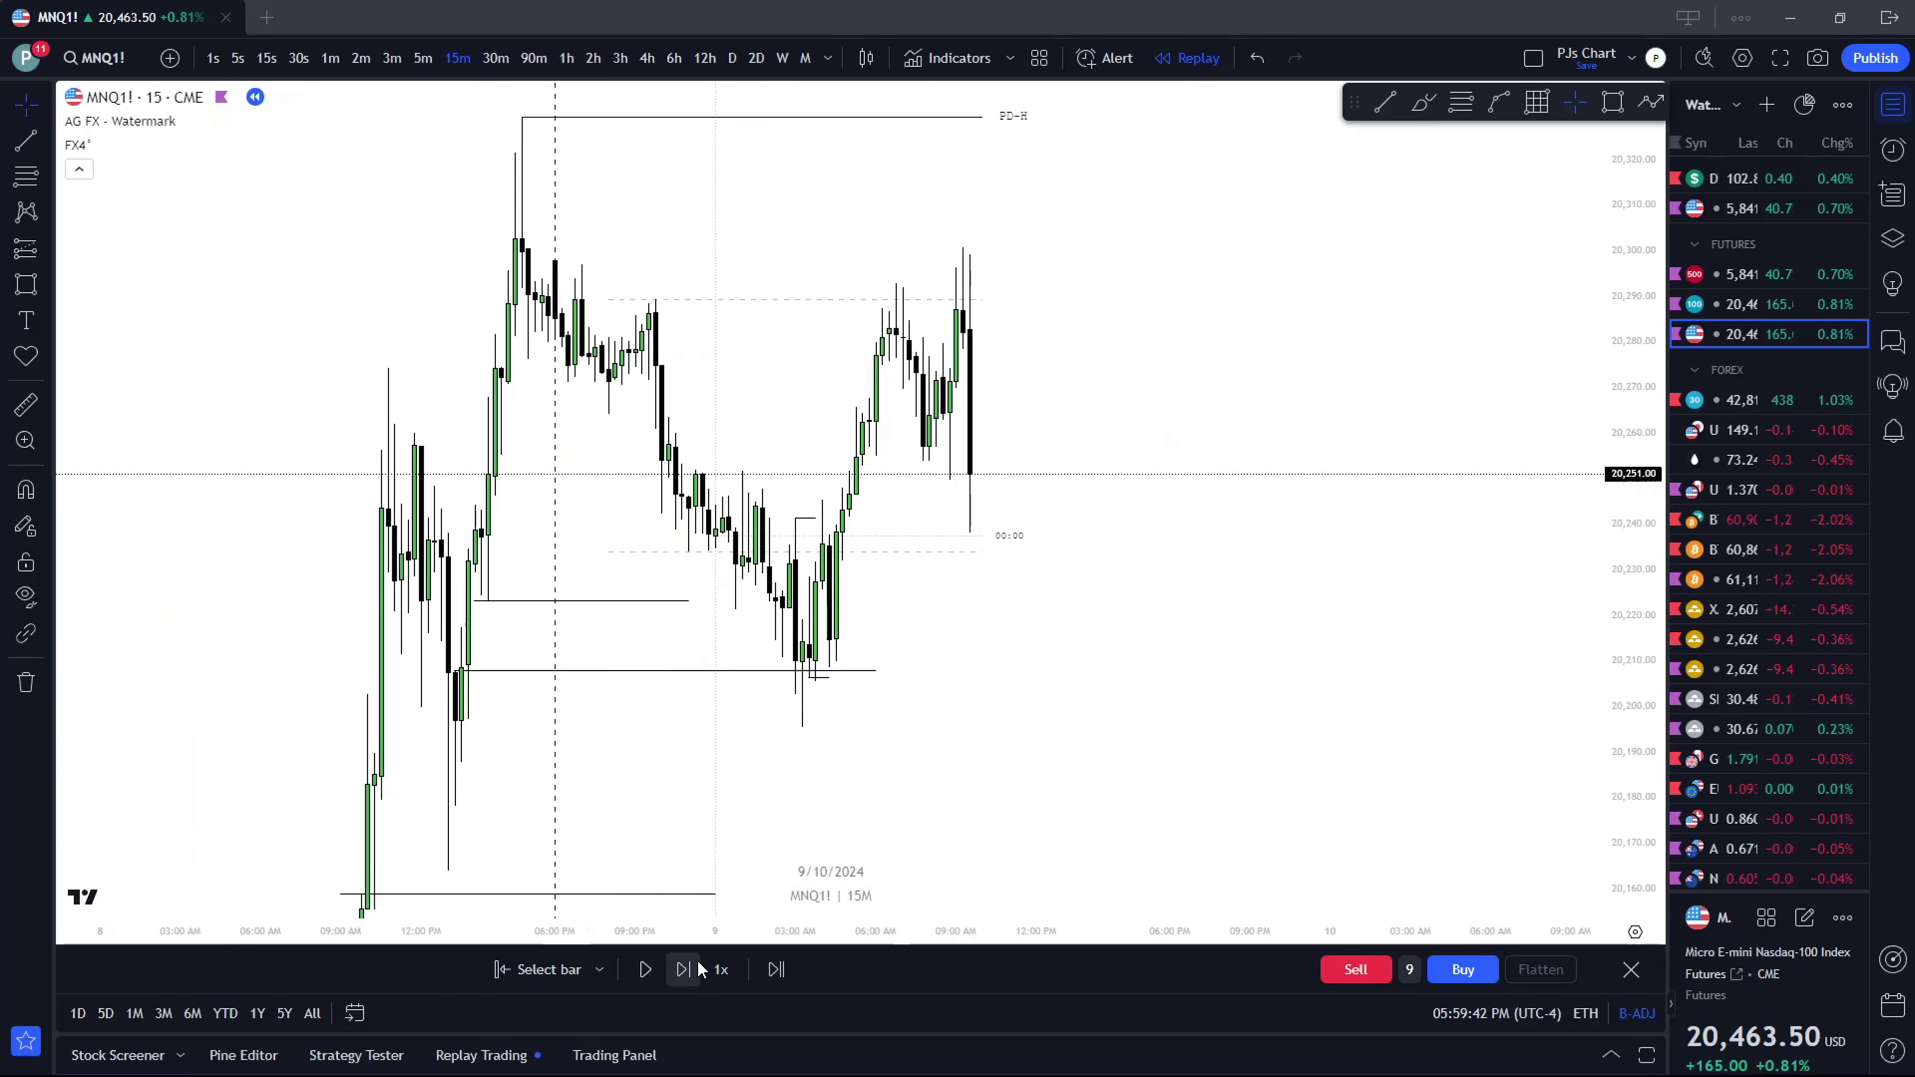
click(427, 70)
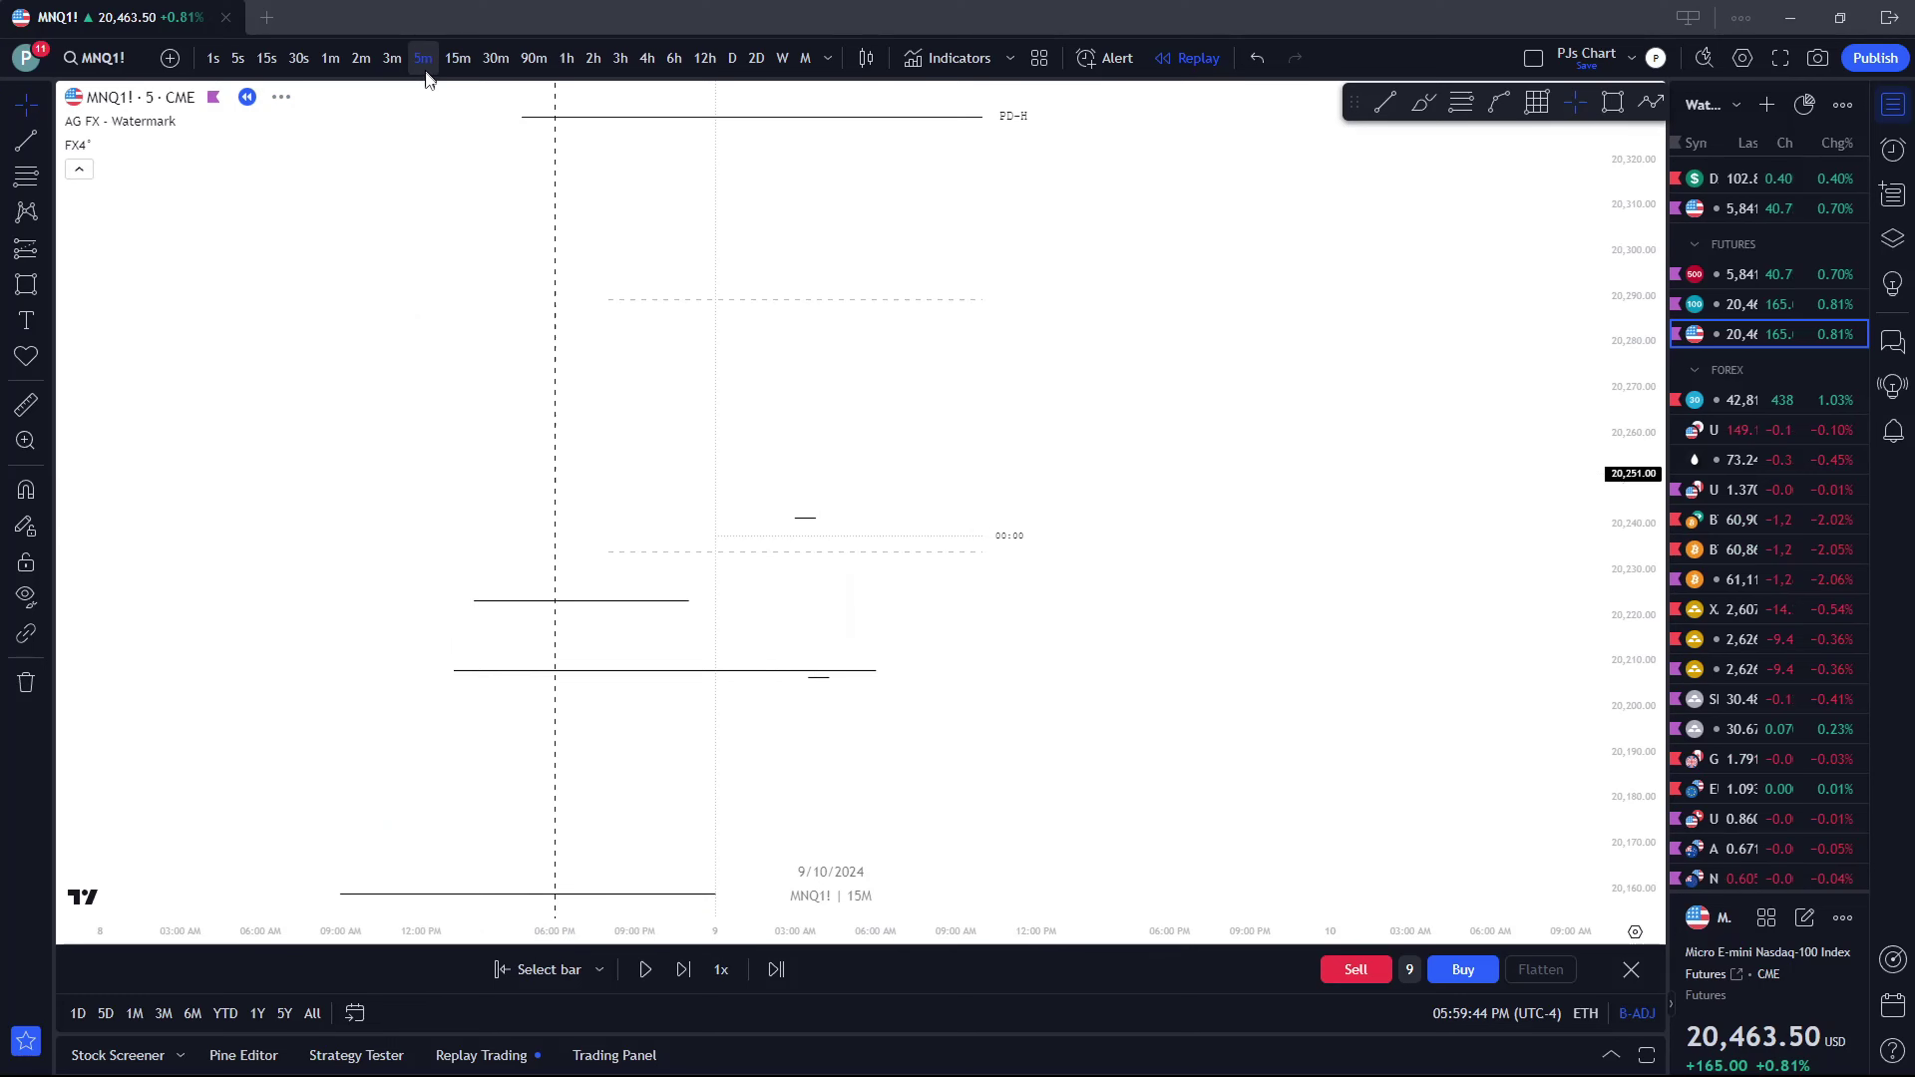
click(684, 968)
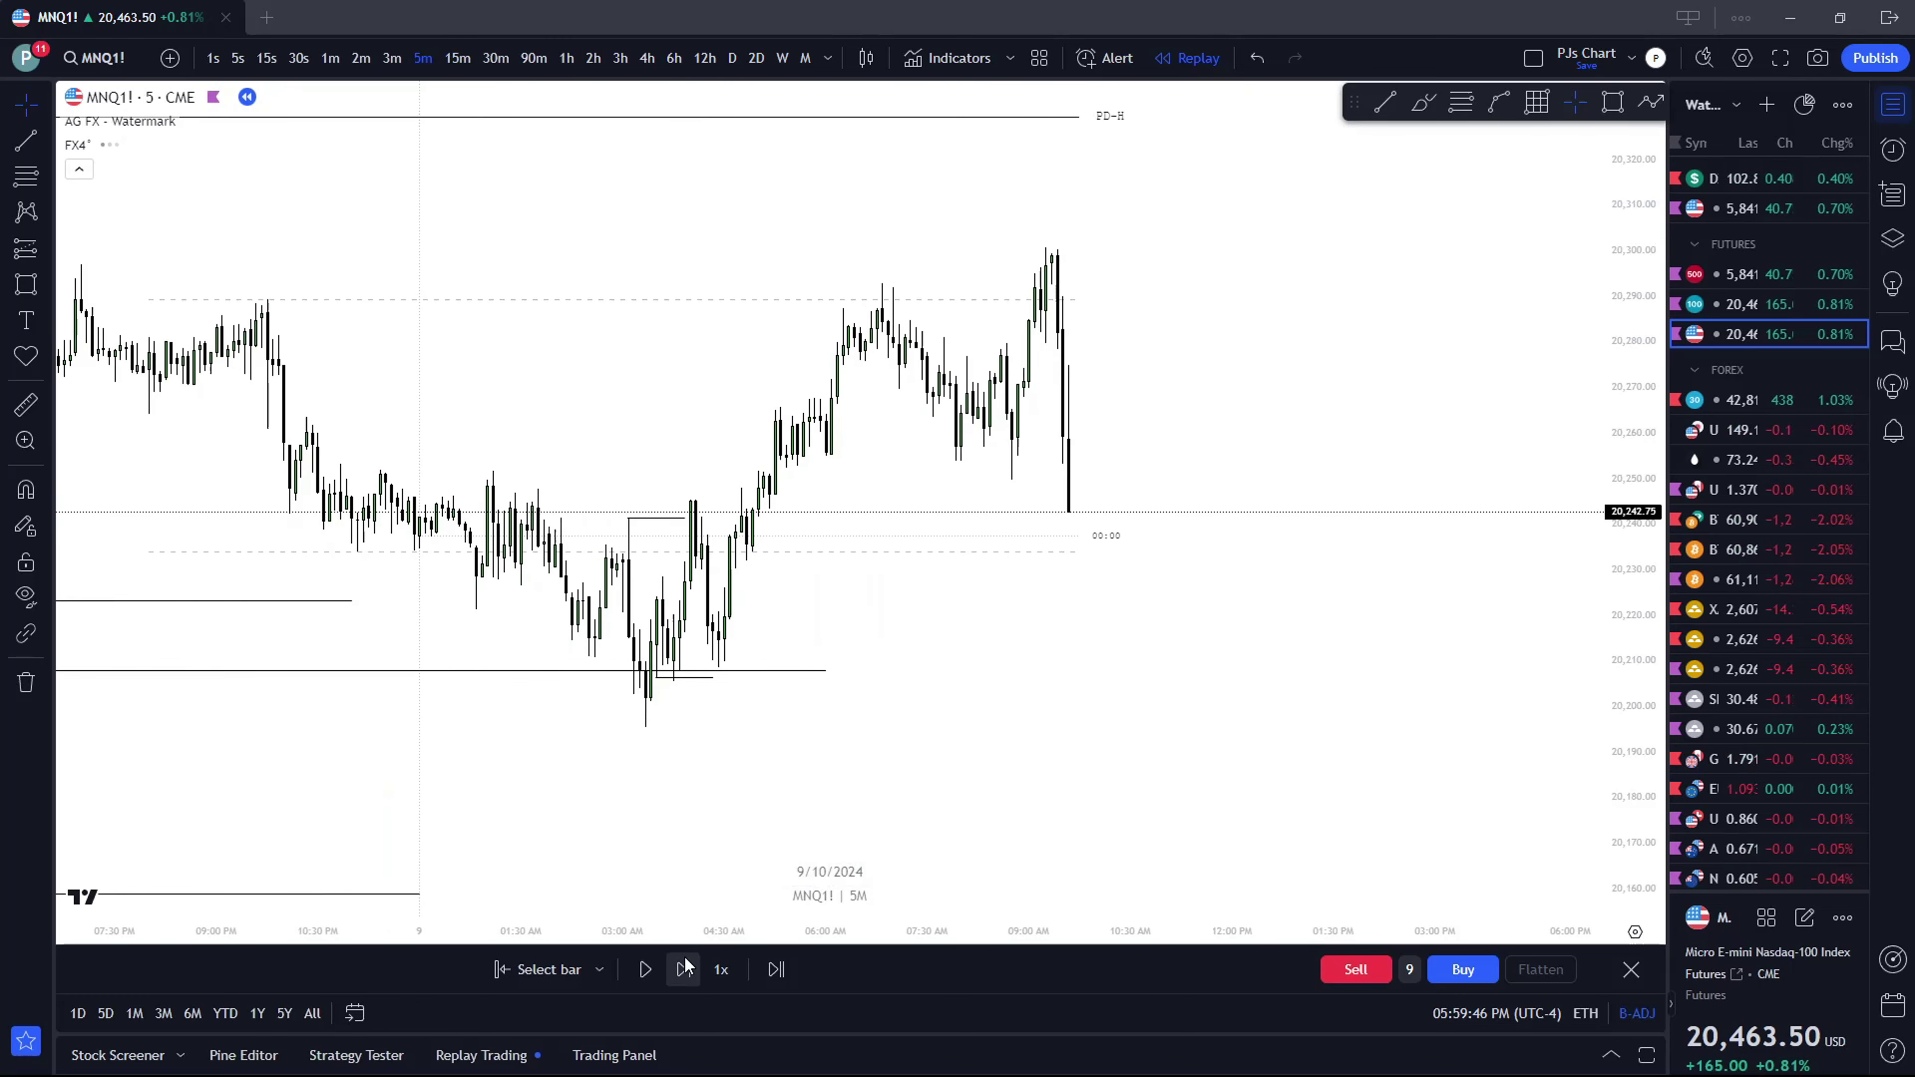
click(685, 968)
click(684, 968)
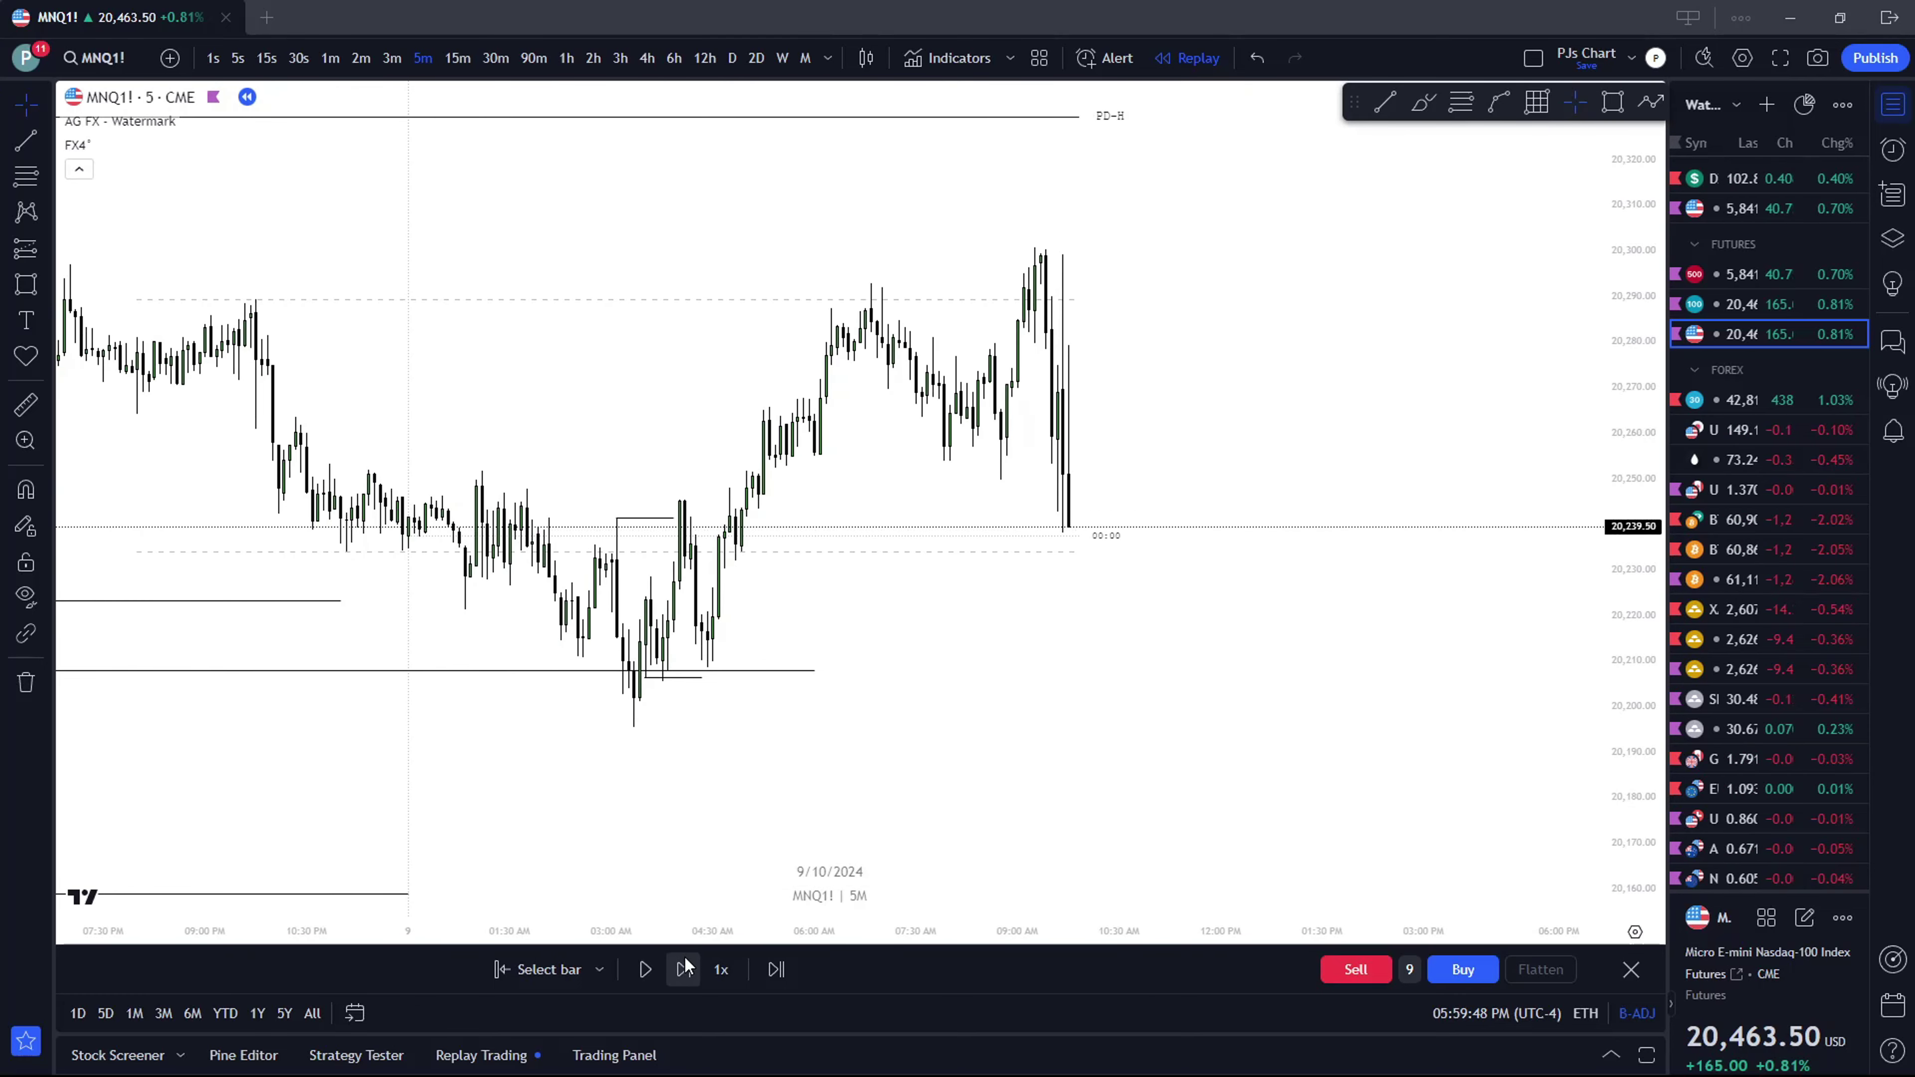
click(685, 968)
Draw a trend line from the 8:45 AM low at 20,249.75 to 9:30 AM and apply the SMT drawing template
scroll(991, 547, up, 1)
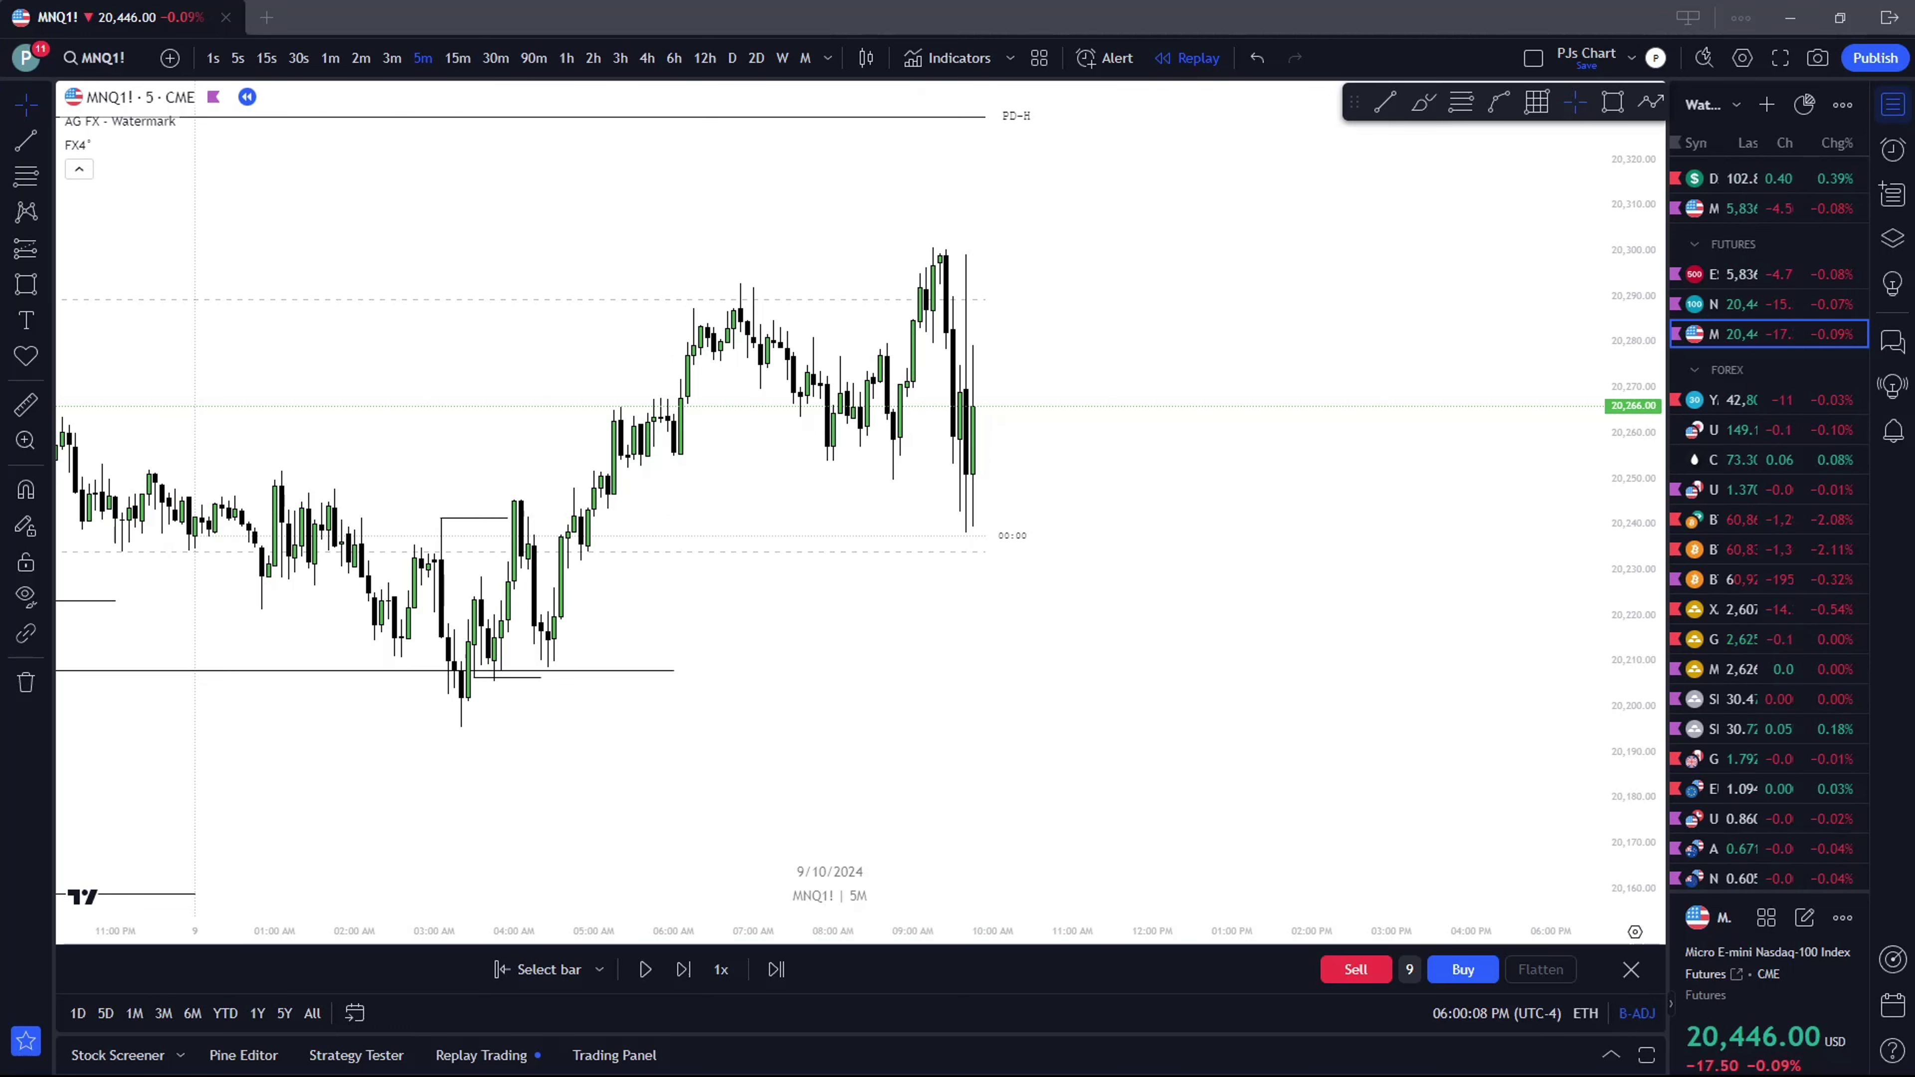
click(1387, 104)
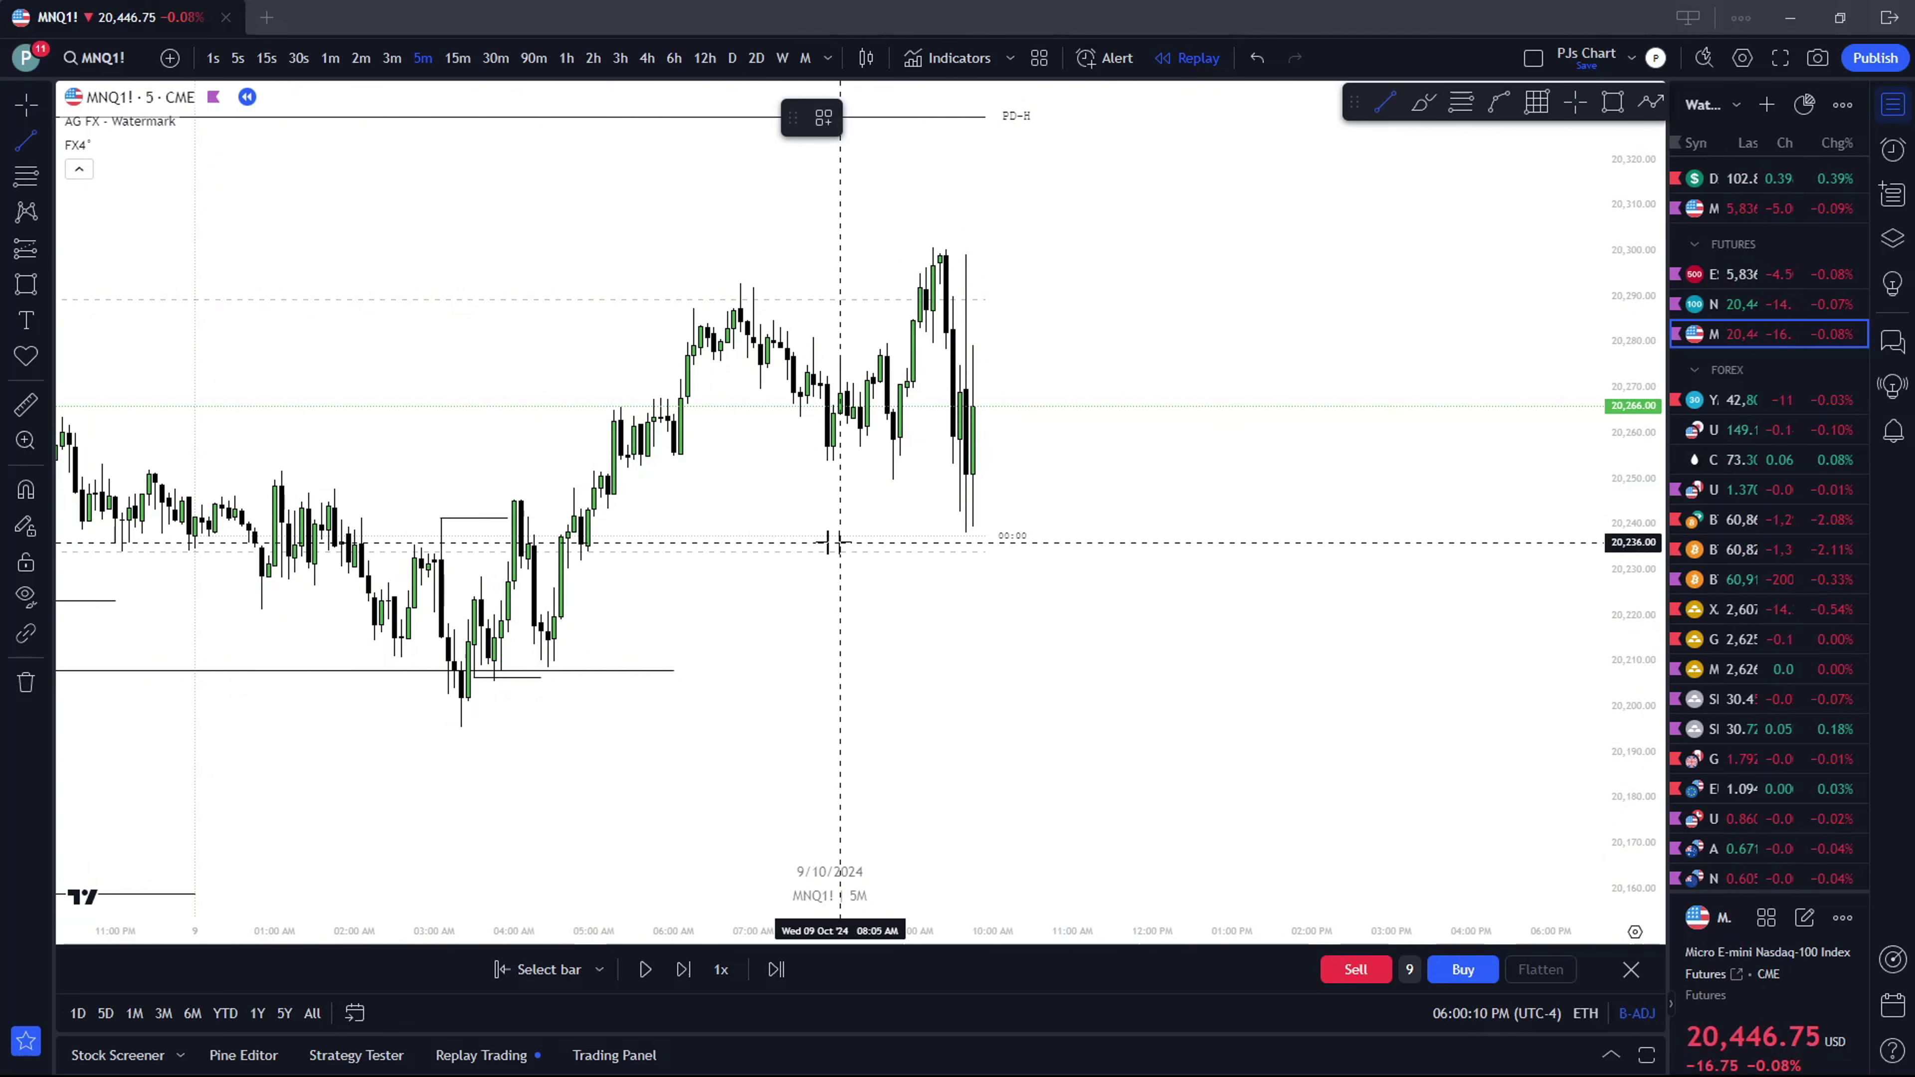
click(893, 479)
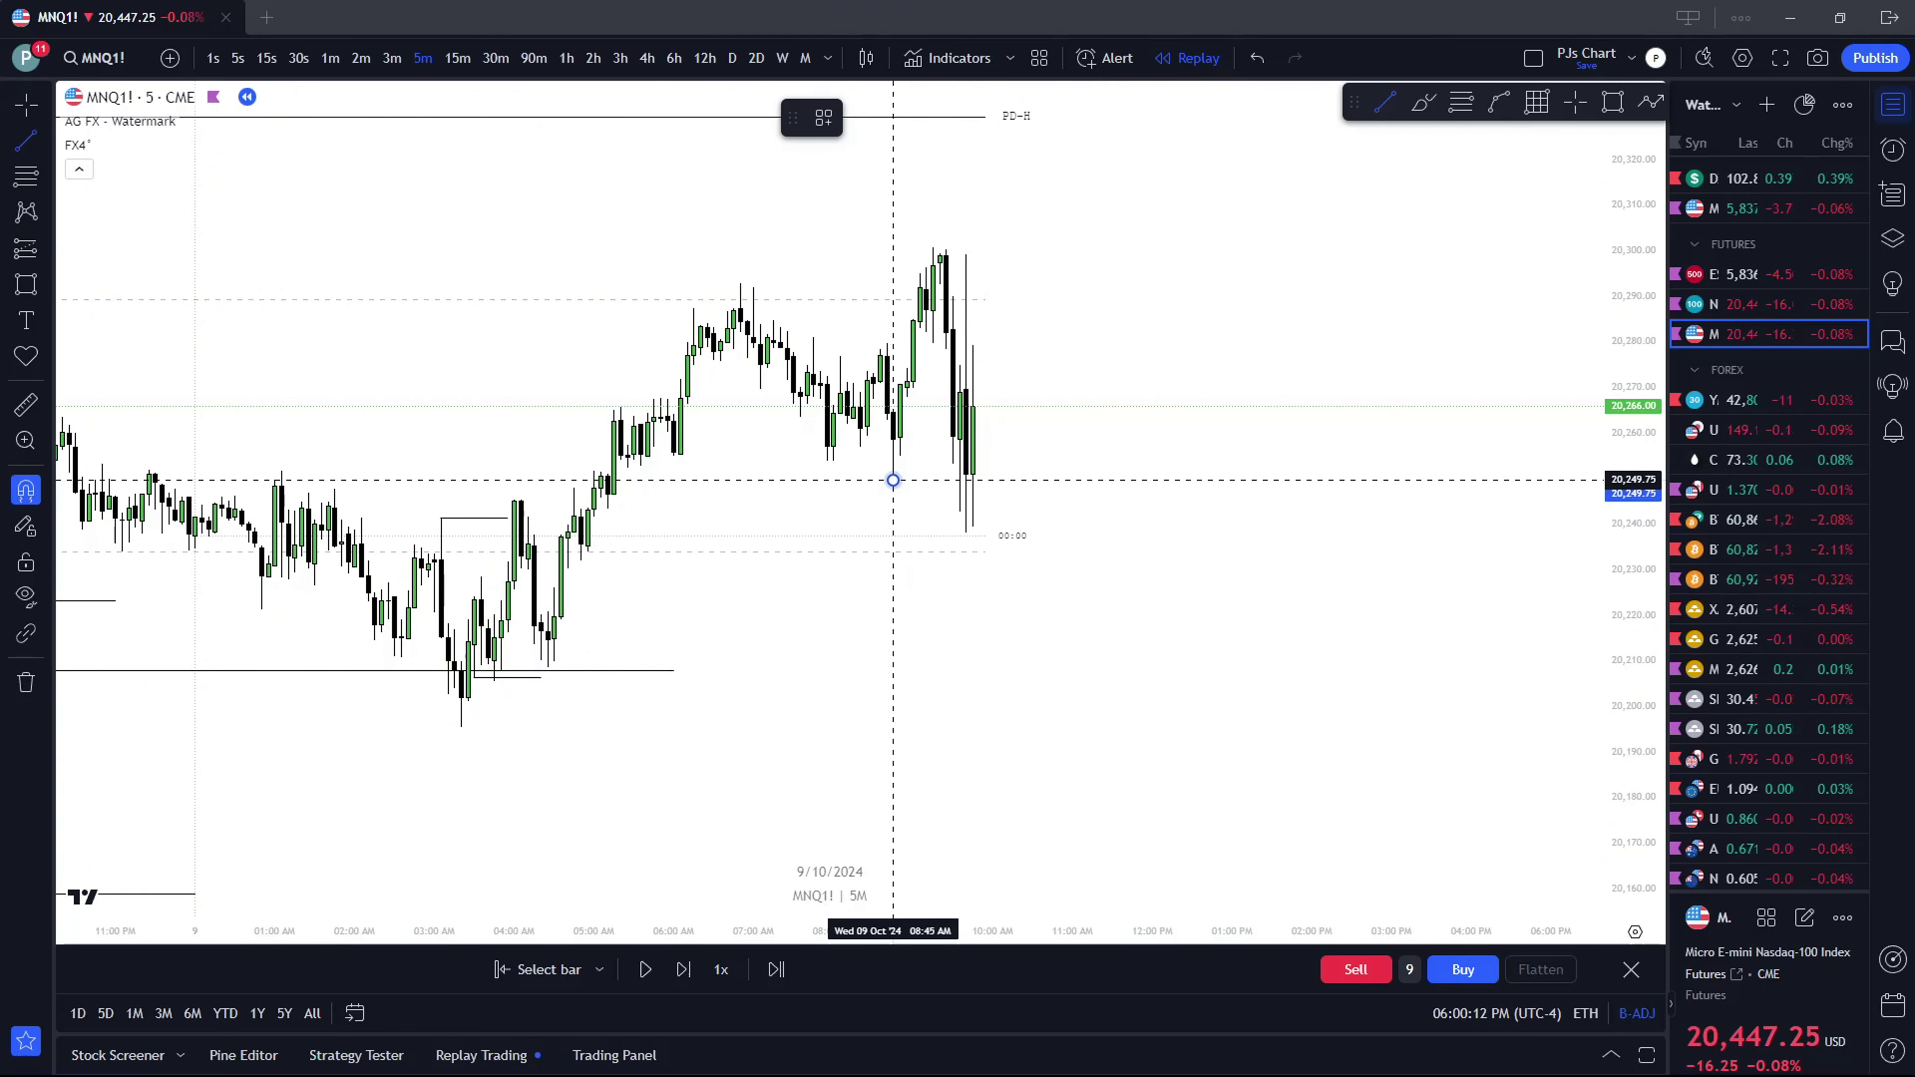
click(951, 480)
click(823, 117)
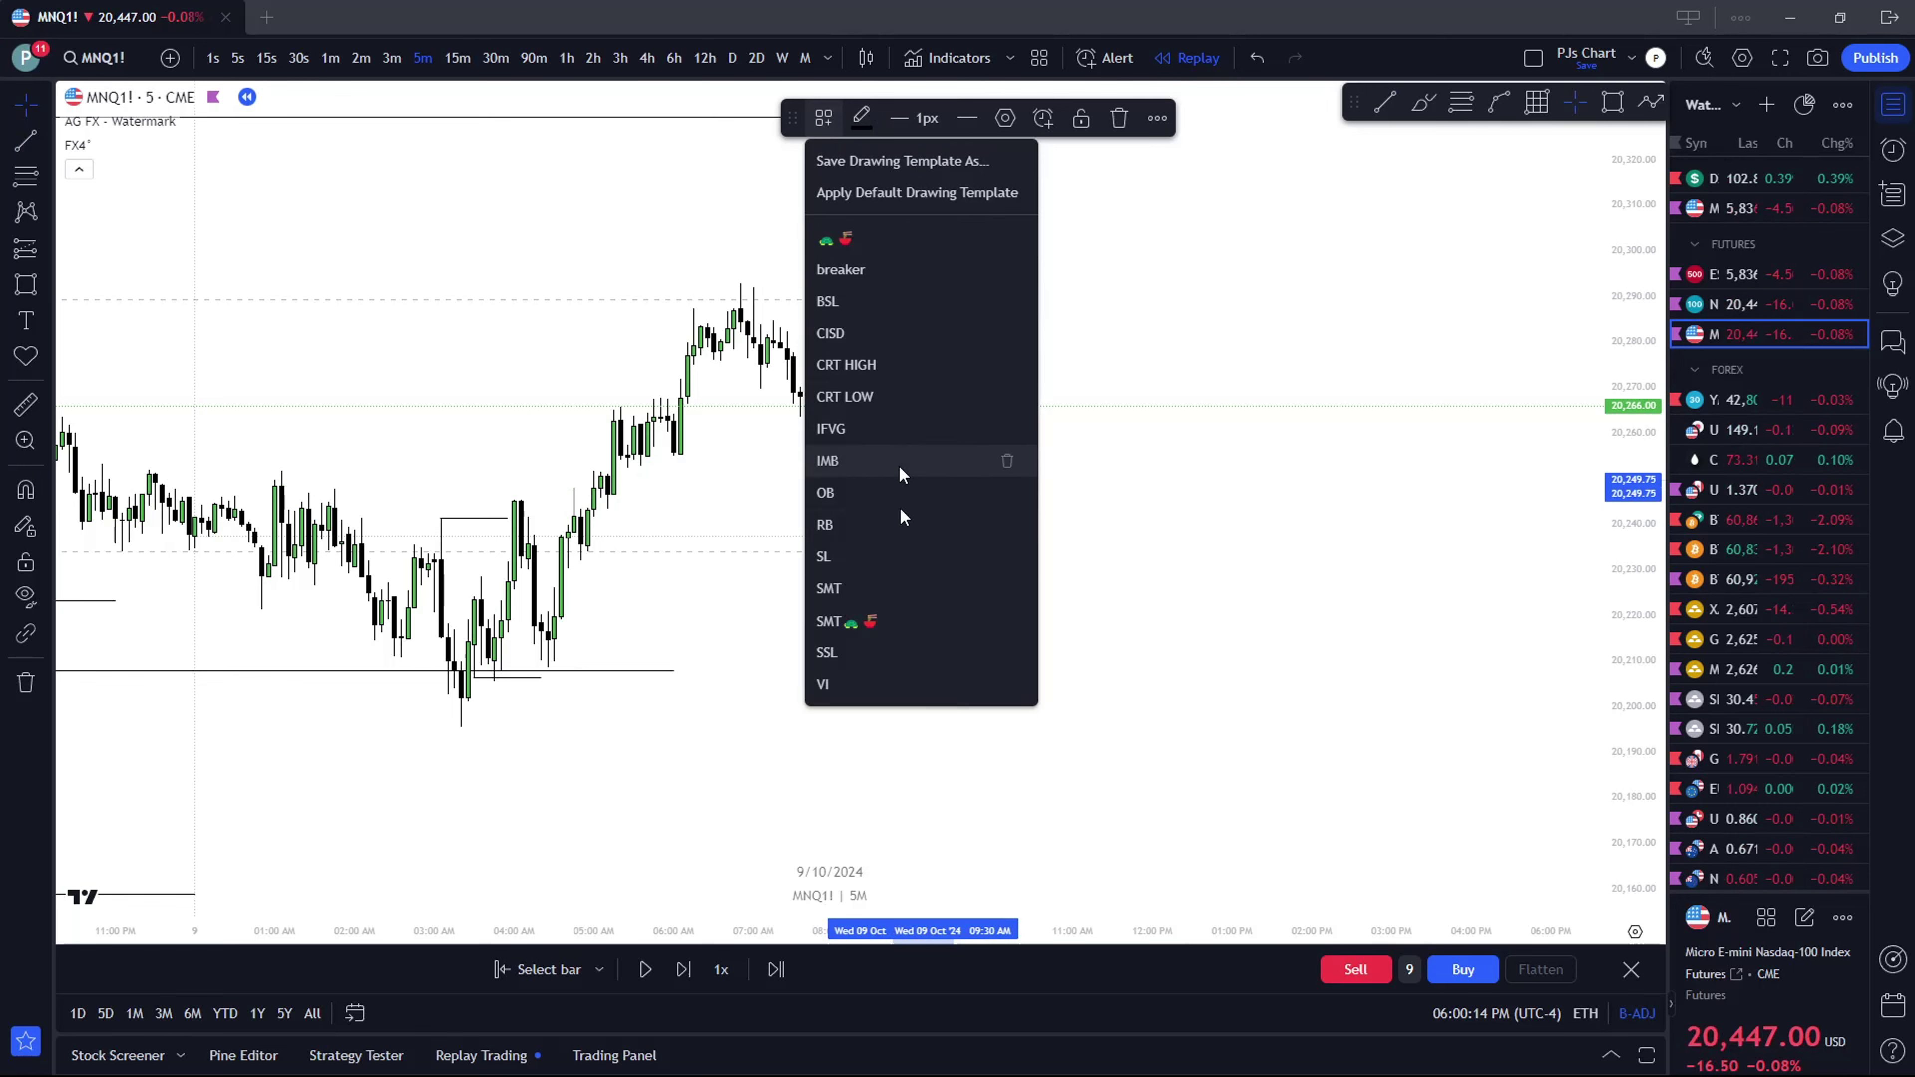
click(904, 562)
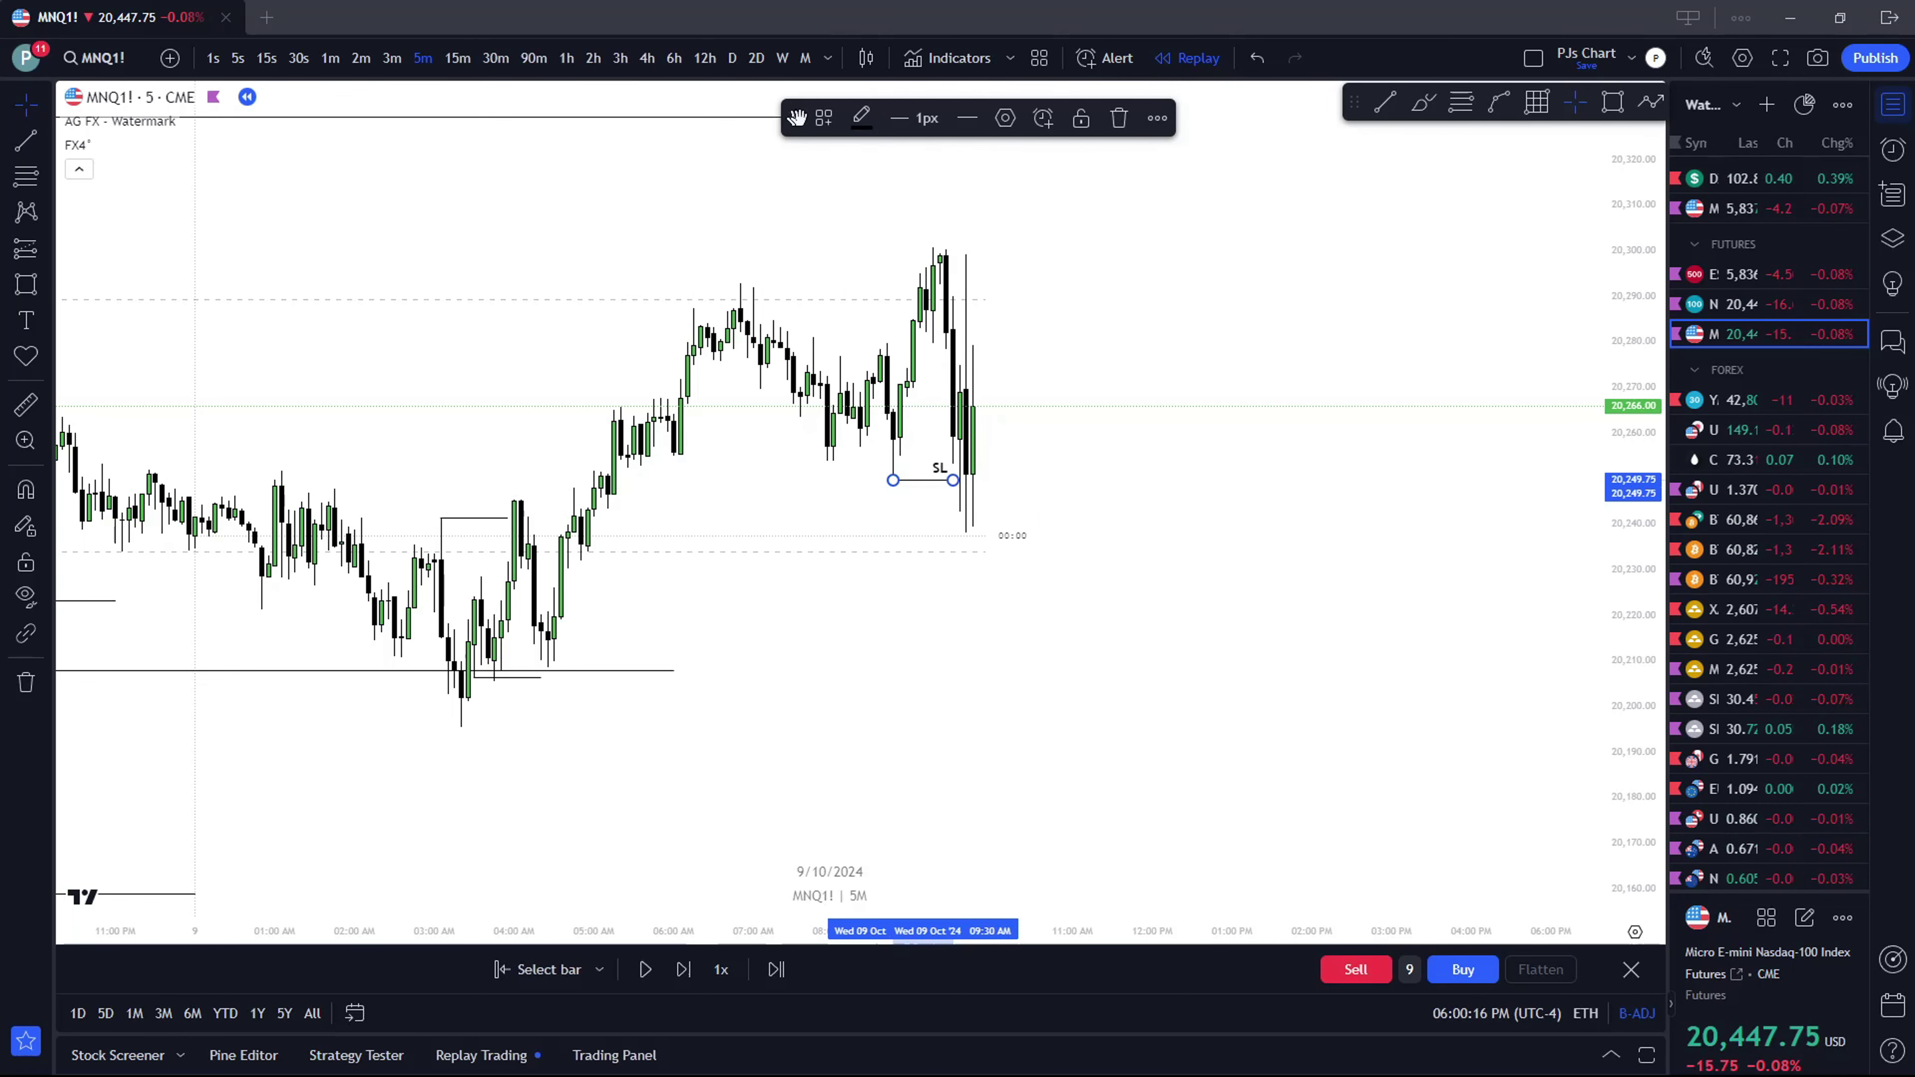
click(823, 117)
click(850, 584)
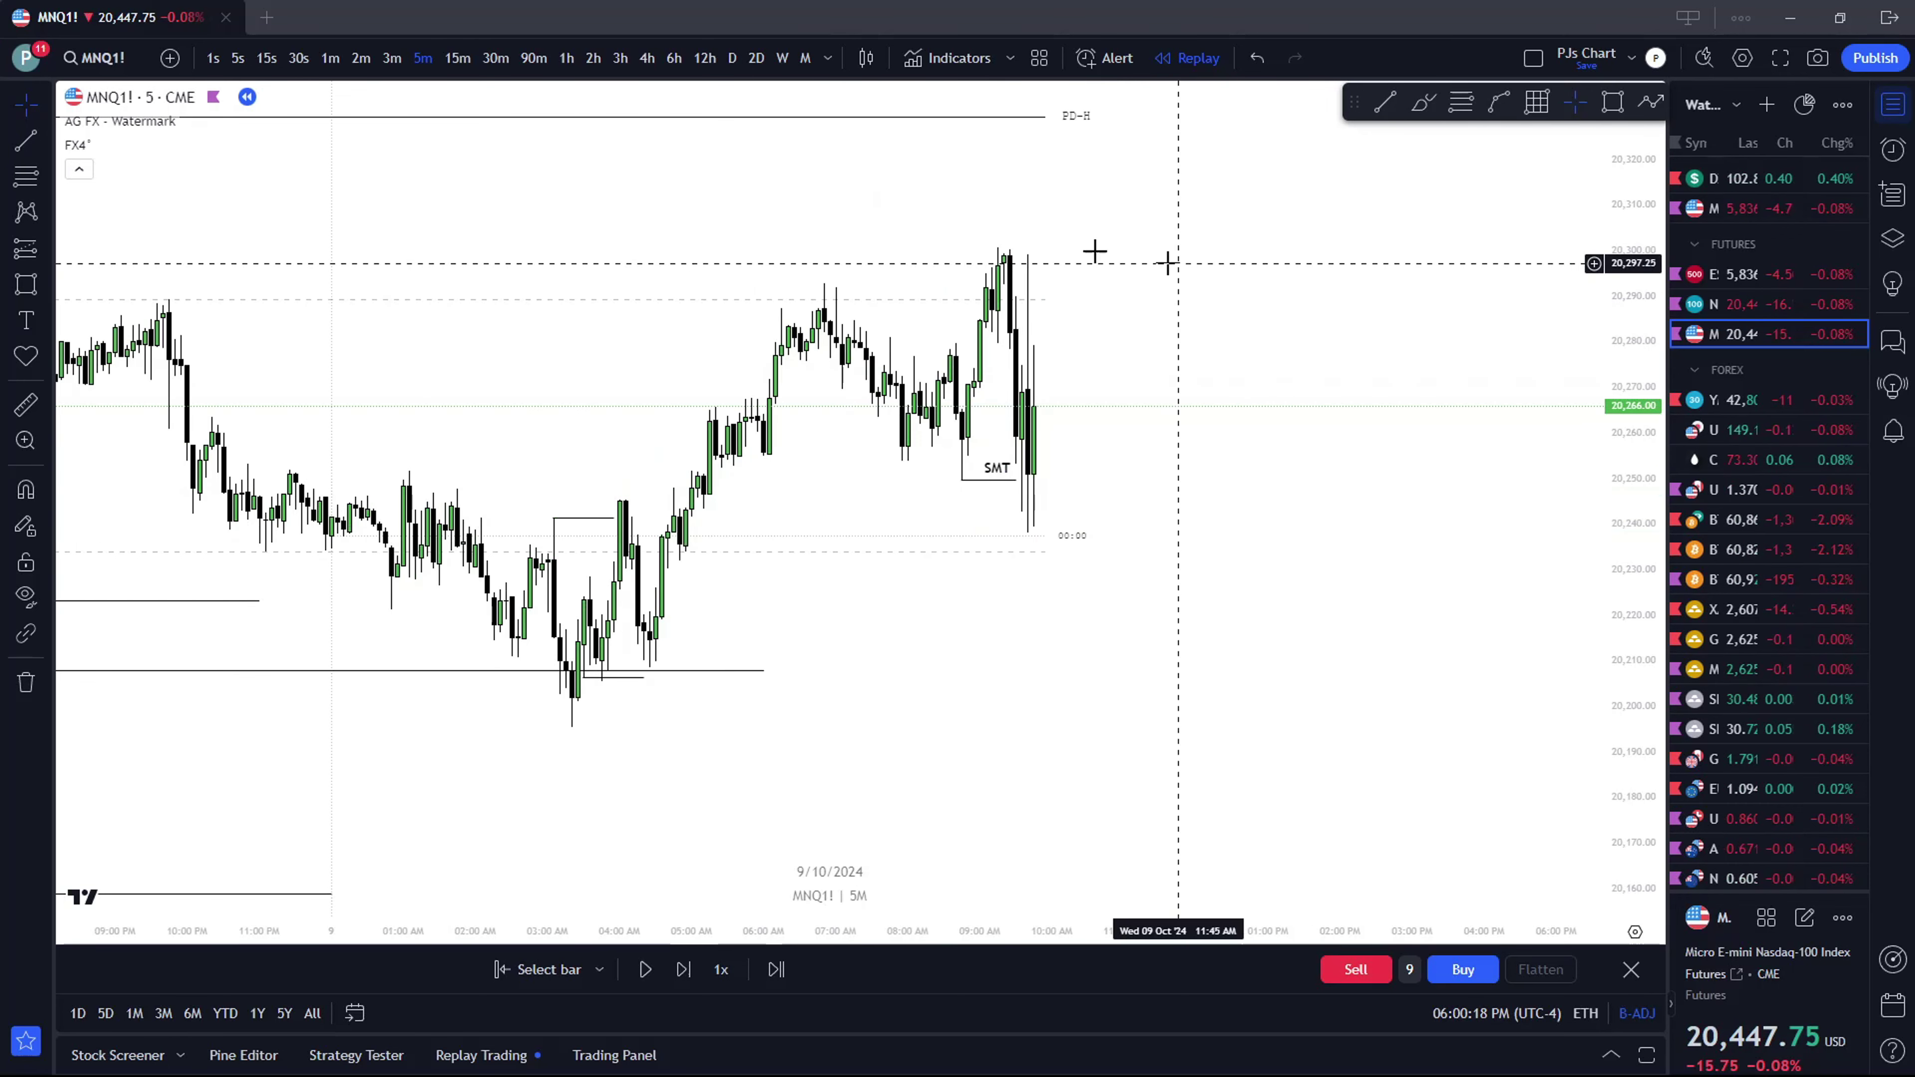
On the 15-minute timeframe, draw a horizontal trend line at 20,237.75 from about 4:15 AM to just past the latest candle
click(457, 58)
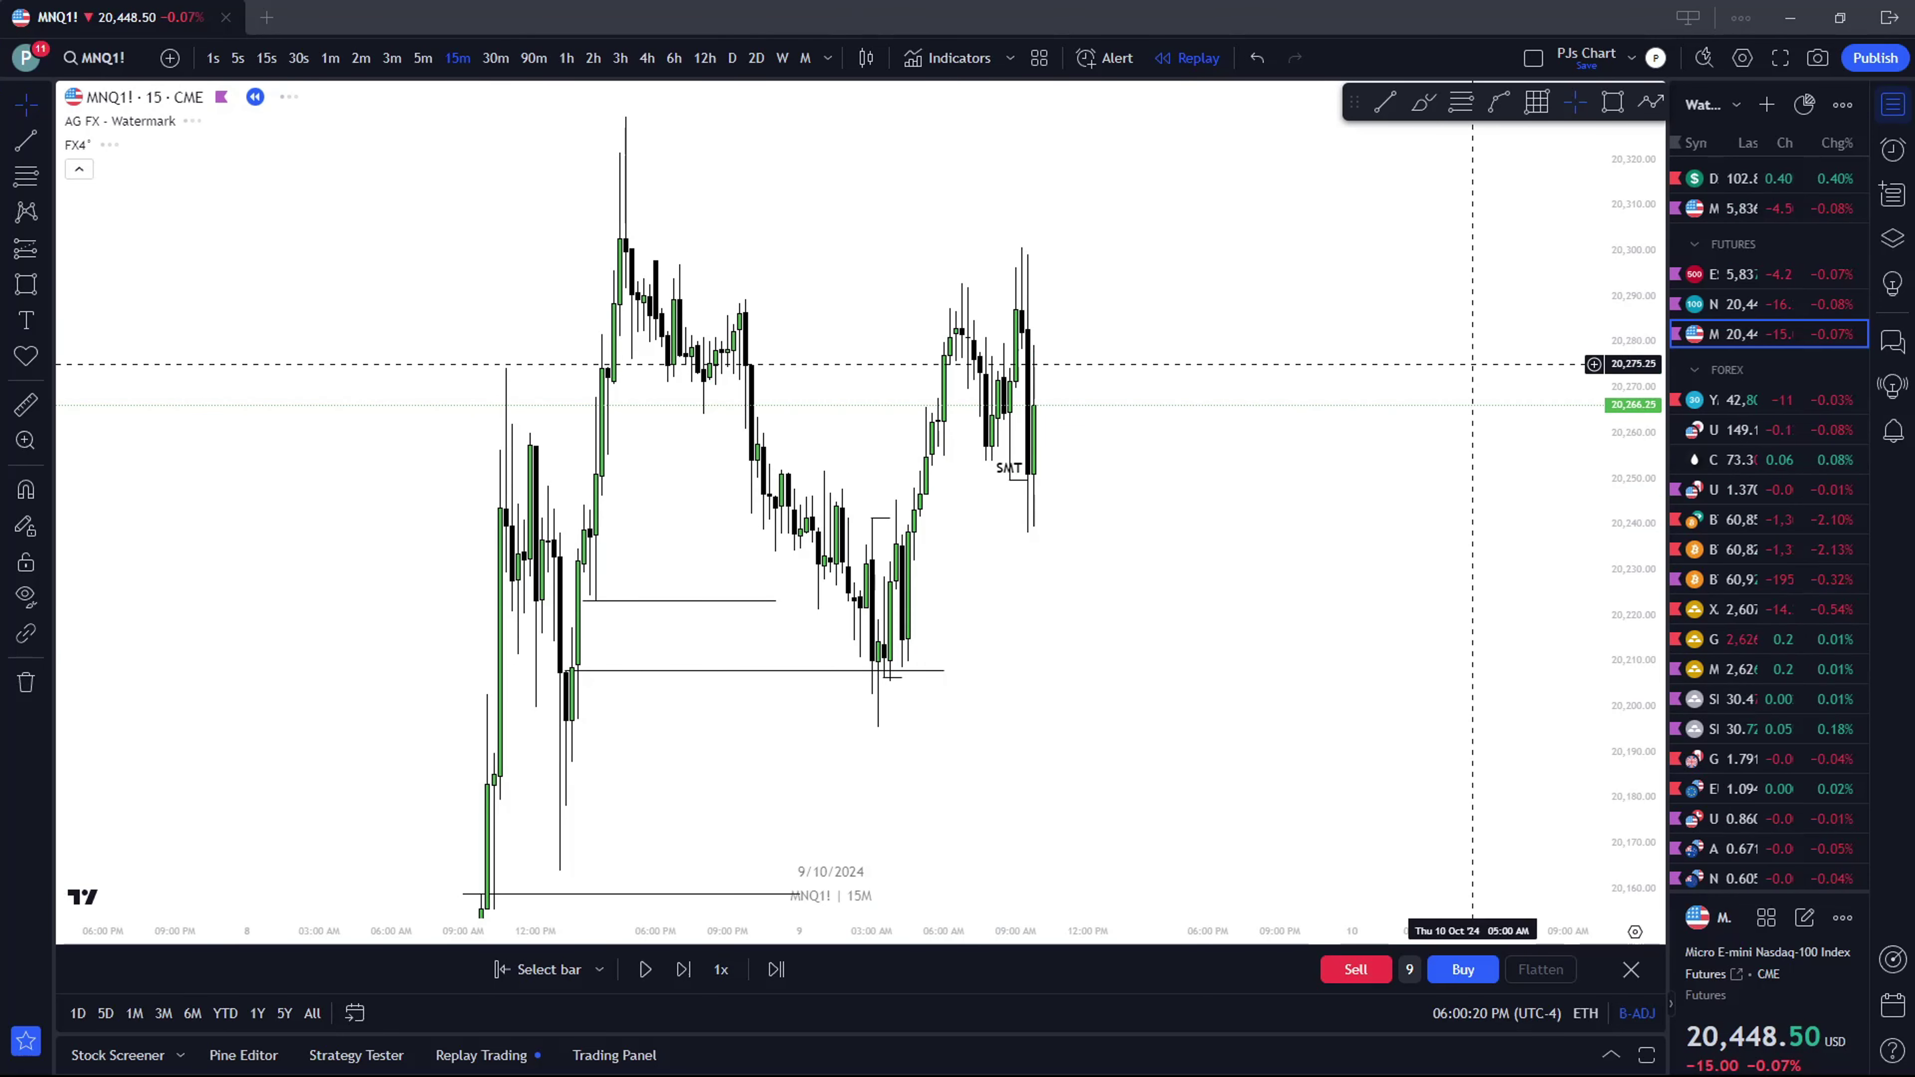
scroll(1531, 334, up, 2)
scroll(1262, 390, up, 2)
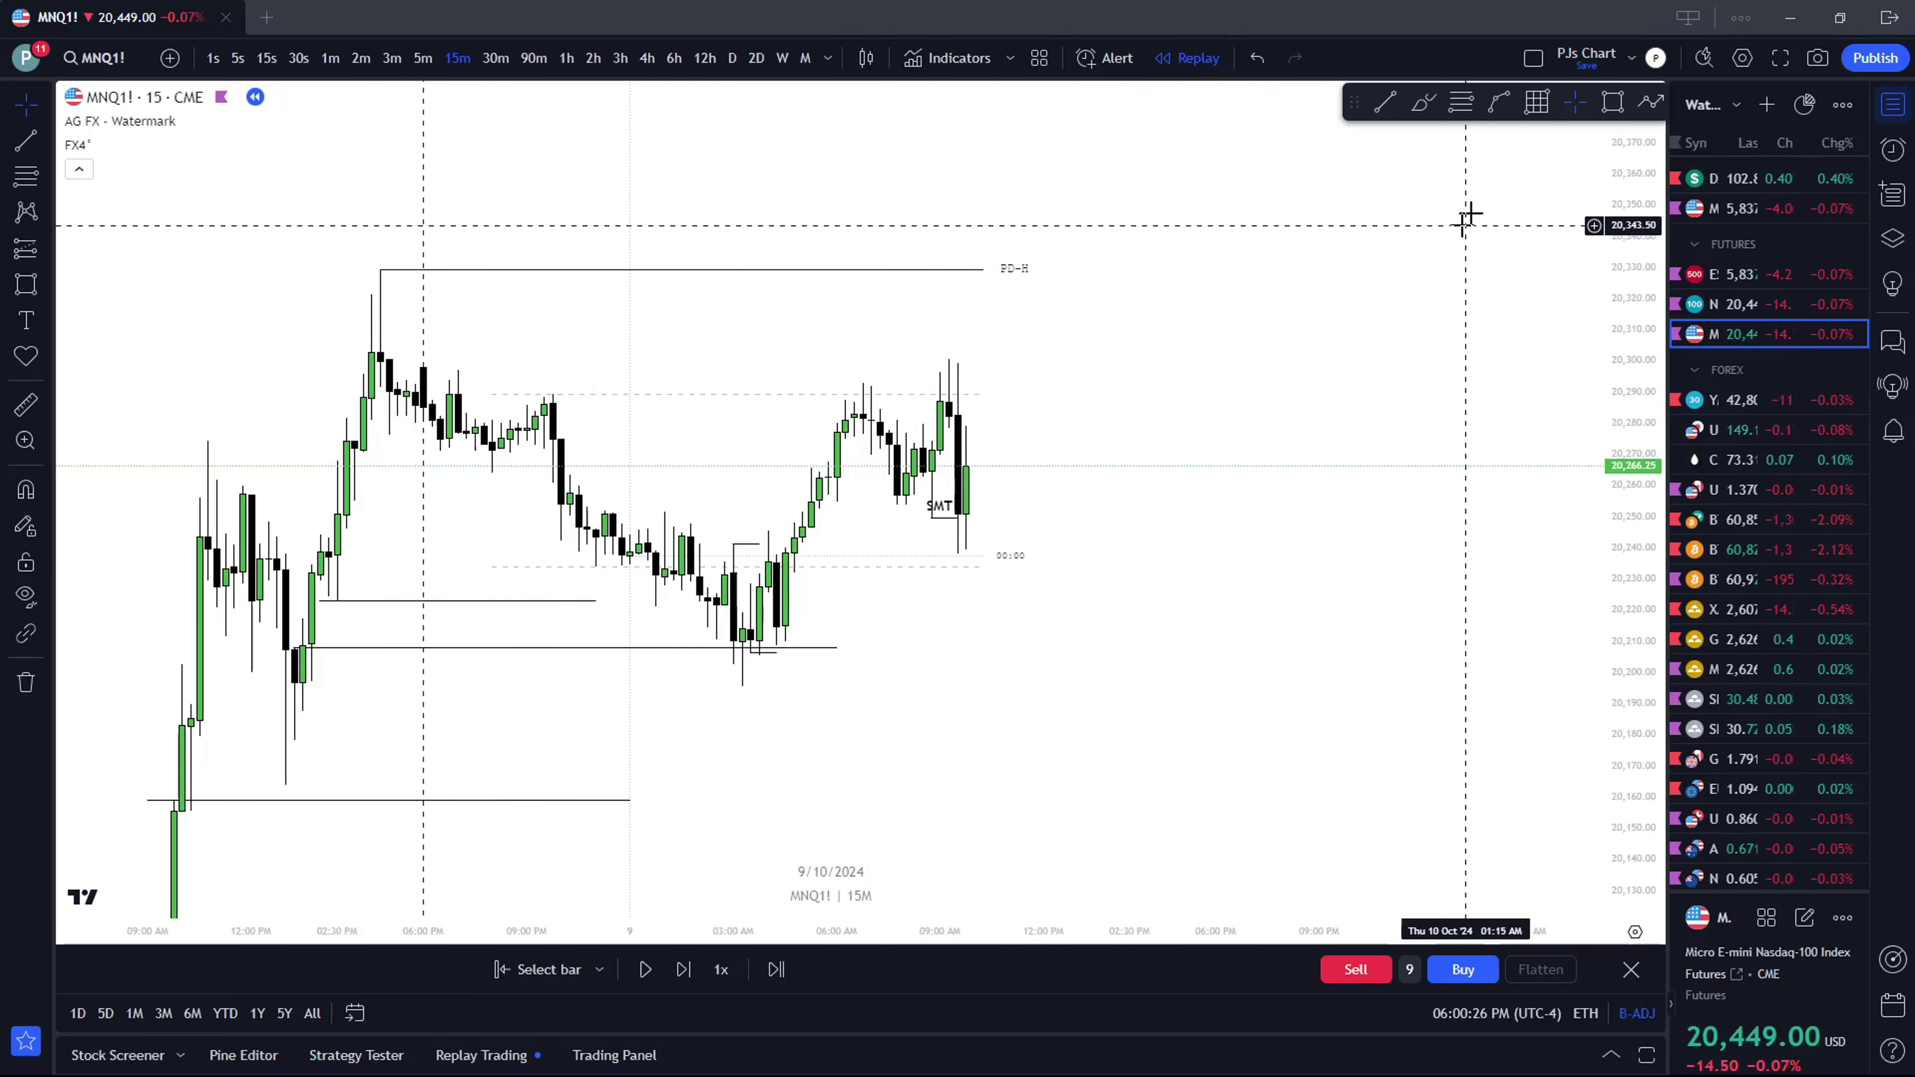
click(1385, 101)
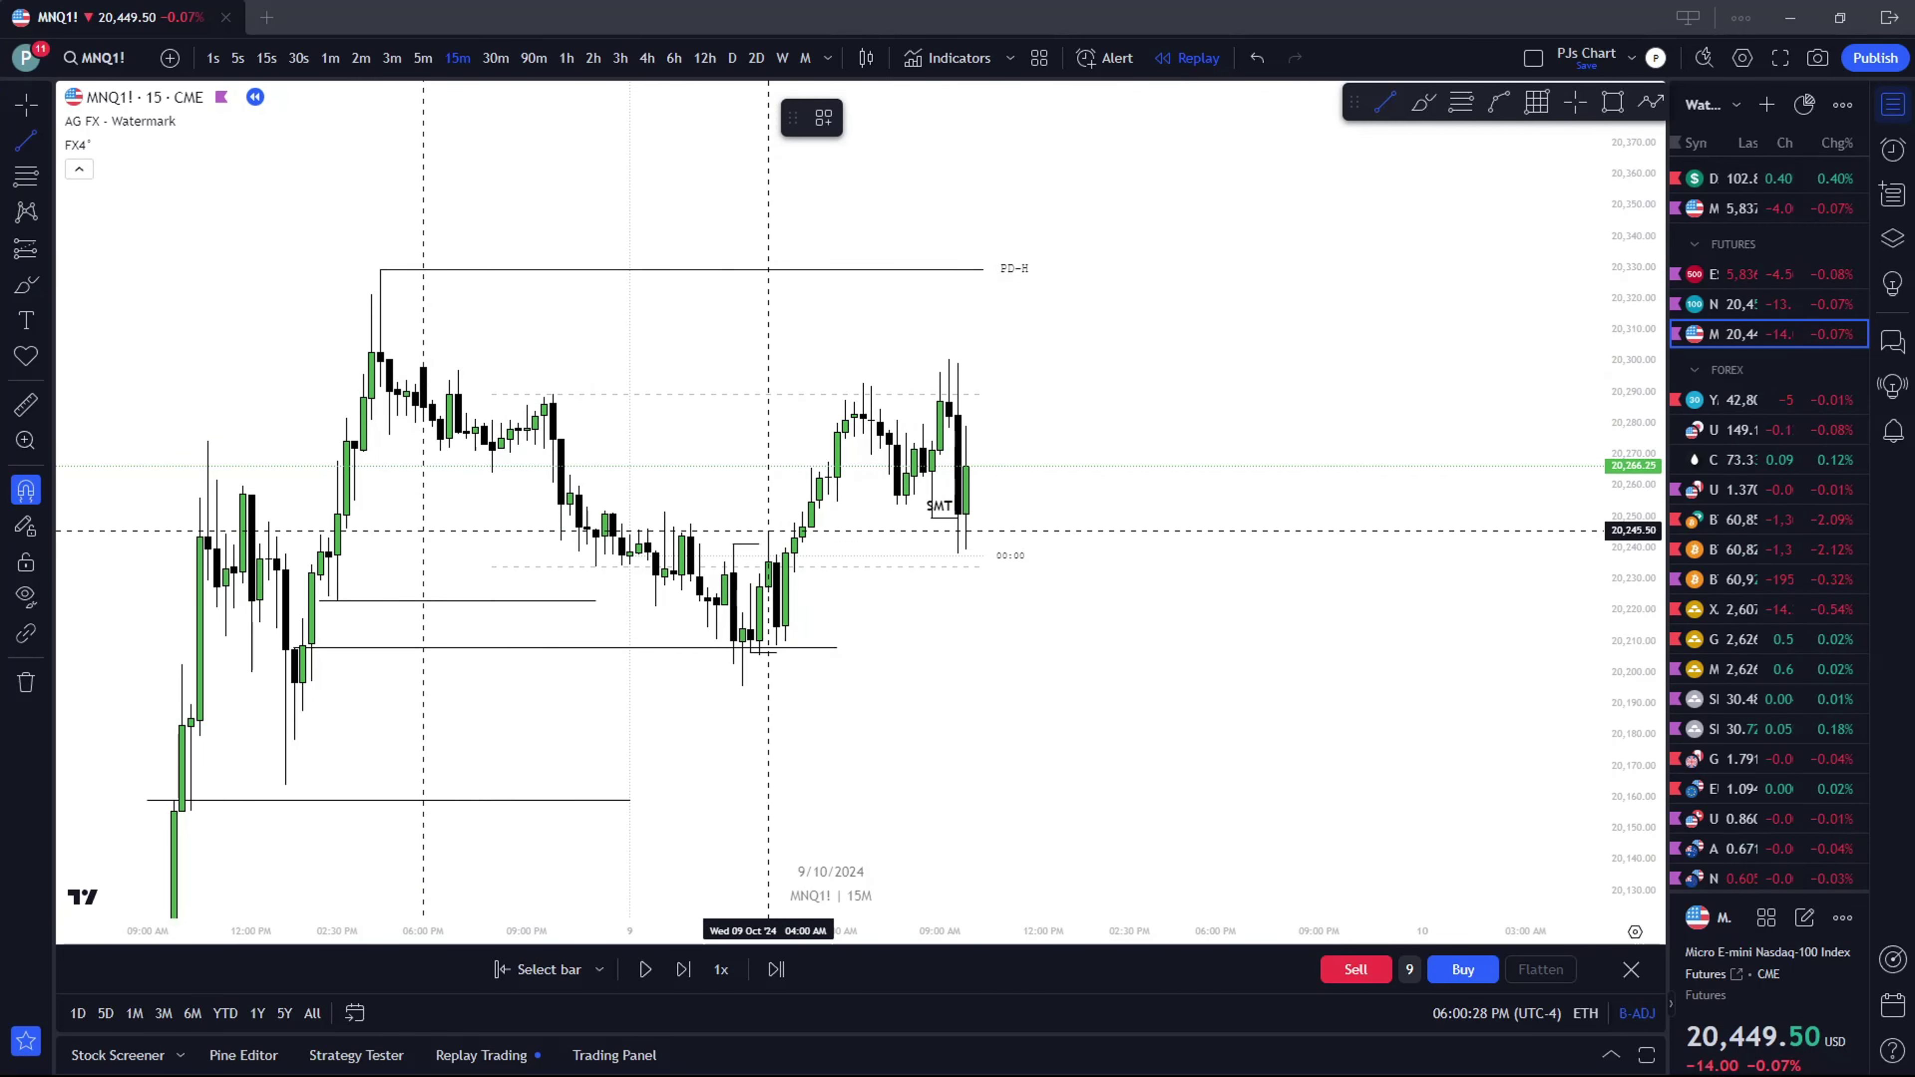
click(788, 555)
click(984, 554)
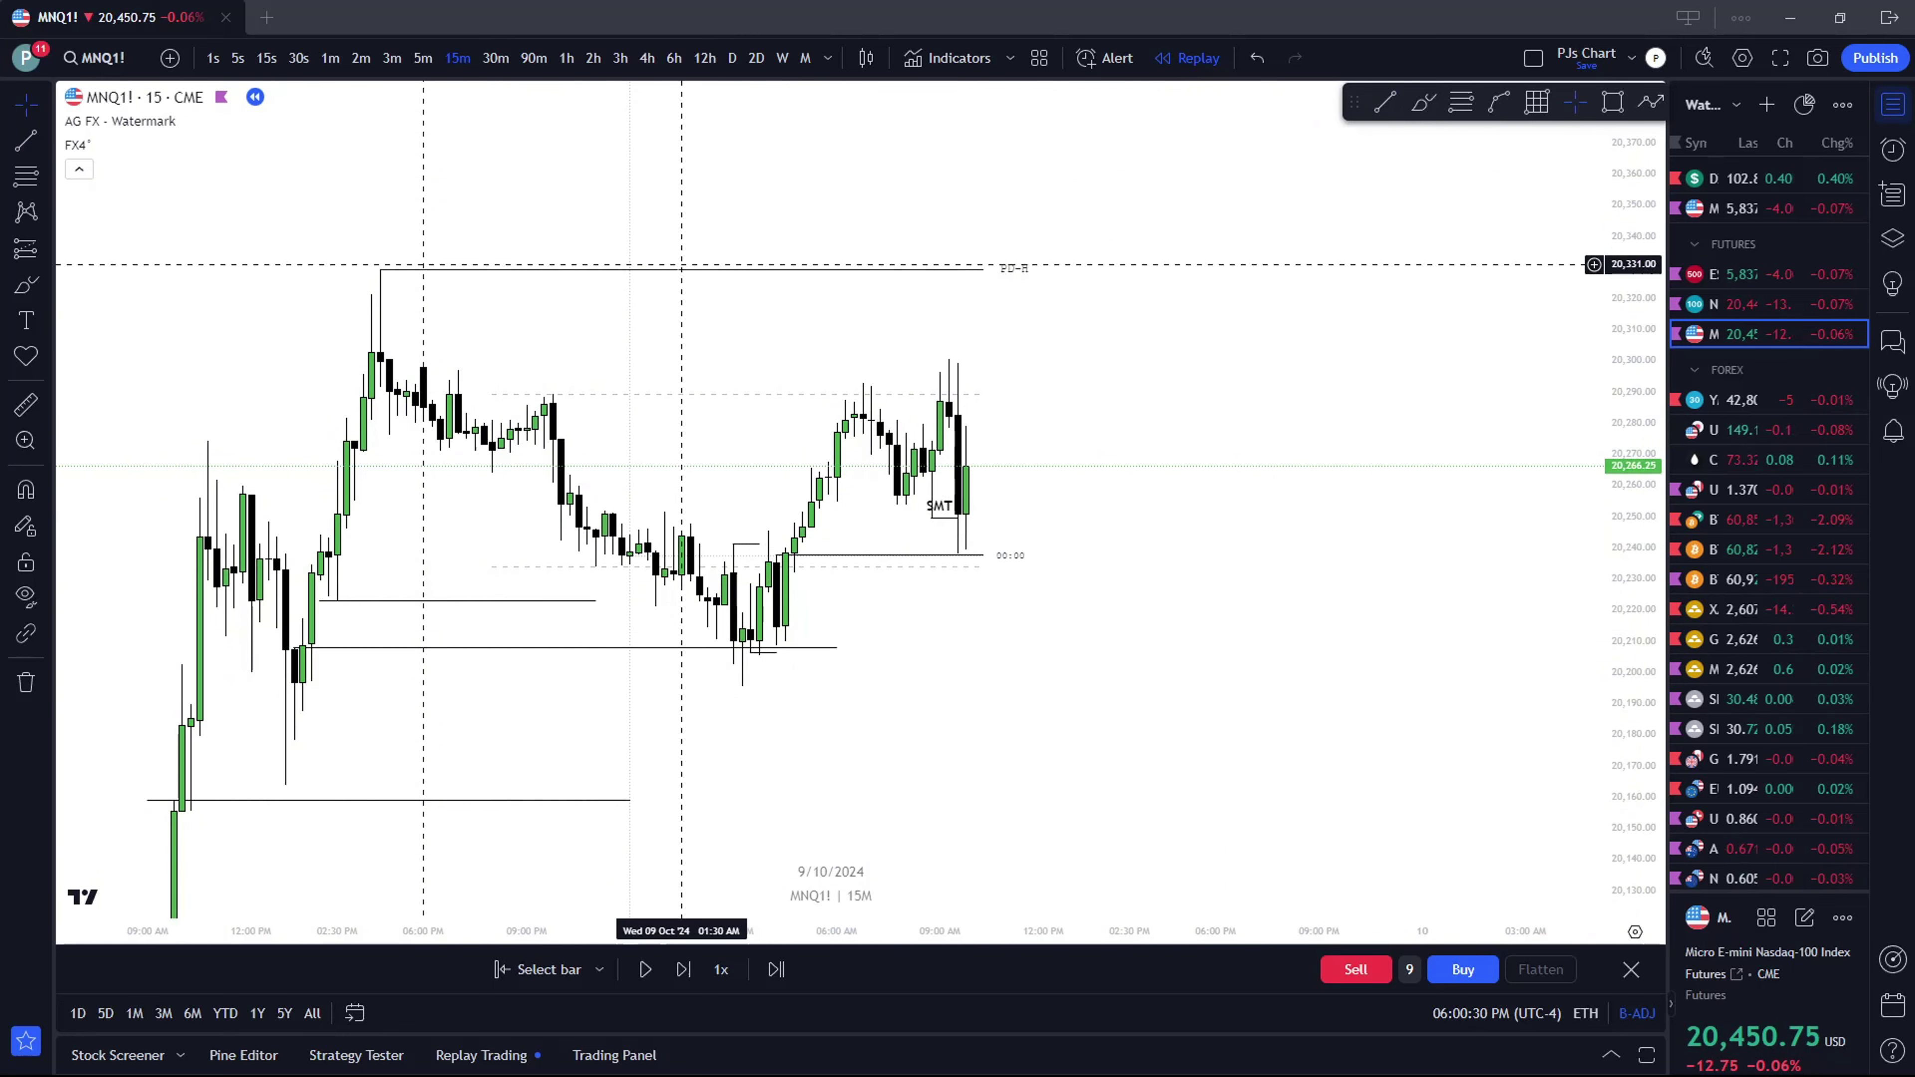
On the 1-hour timeframe, move the new line's start to the 3:00 AM candle on 9 October and level it at 20,241.50
click(566, 57)
scroll(661, 294, up, 1)
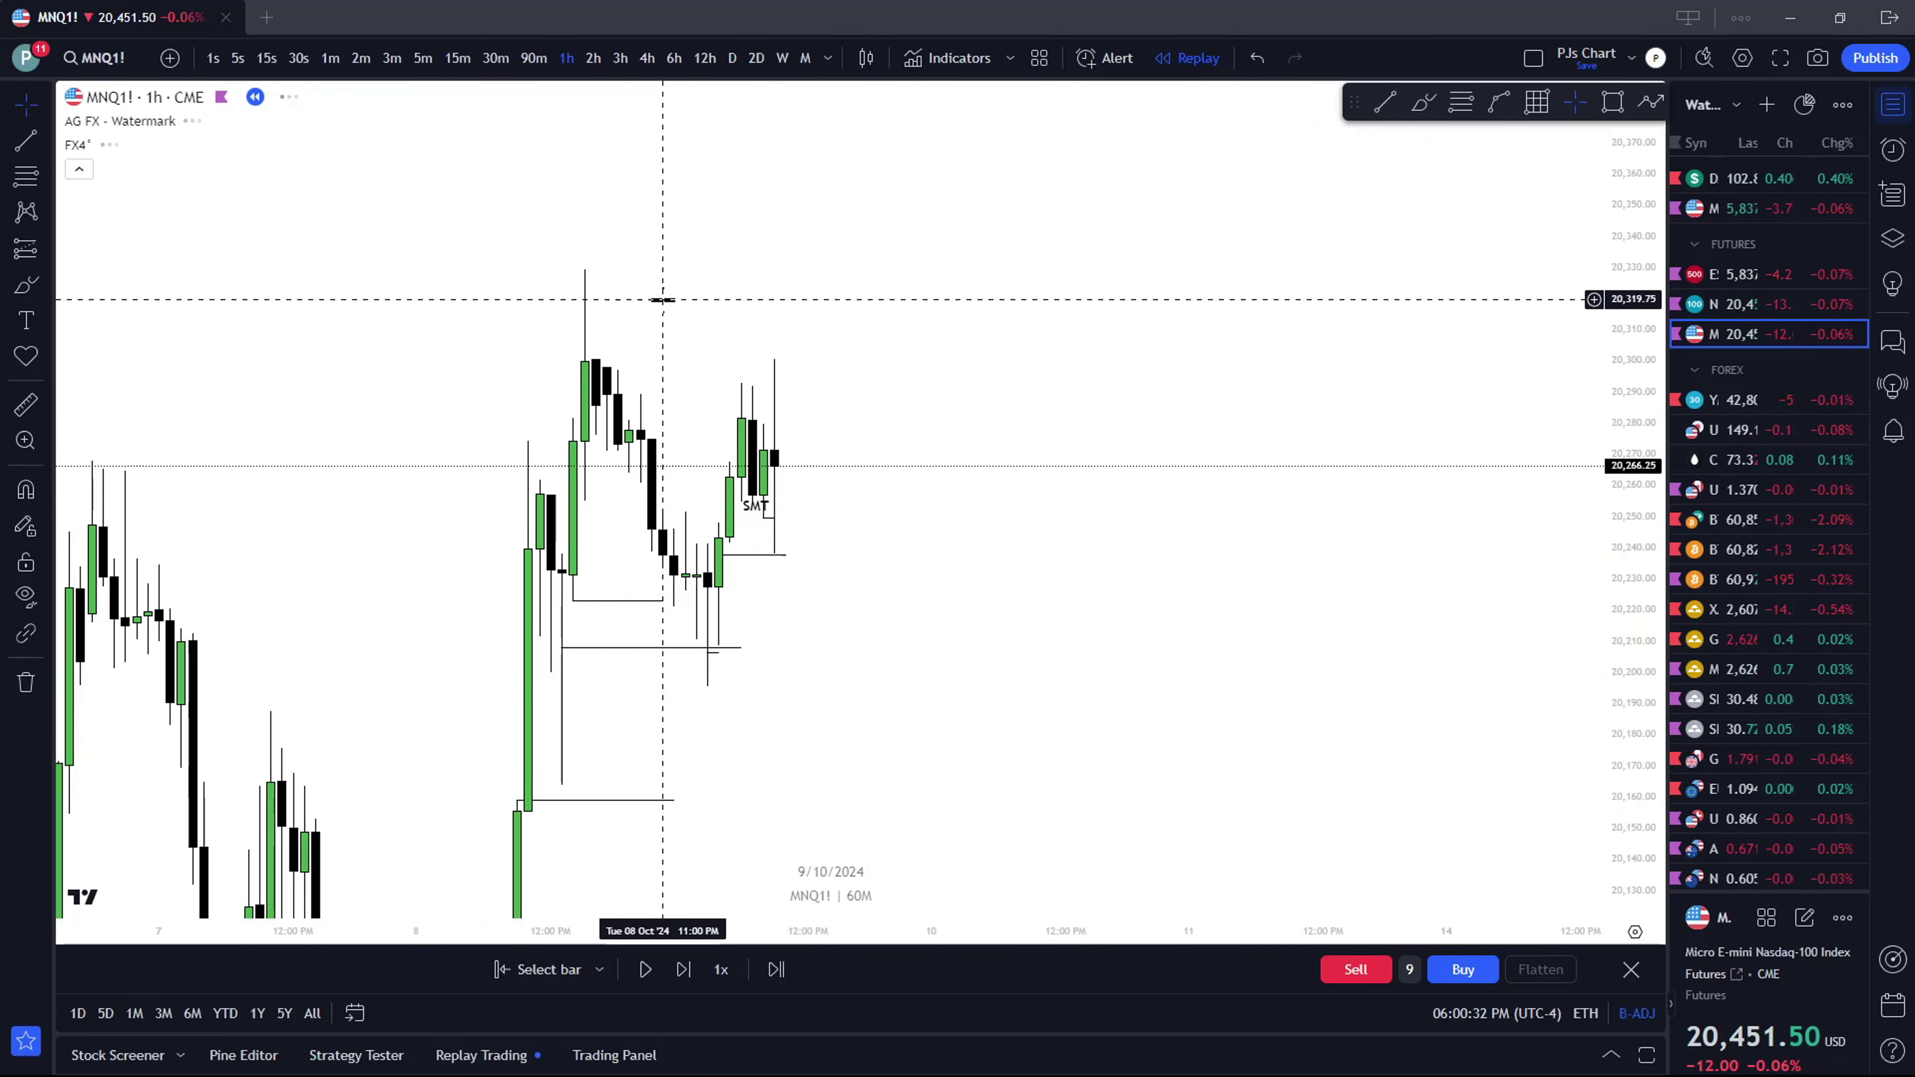
key(ctrl)
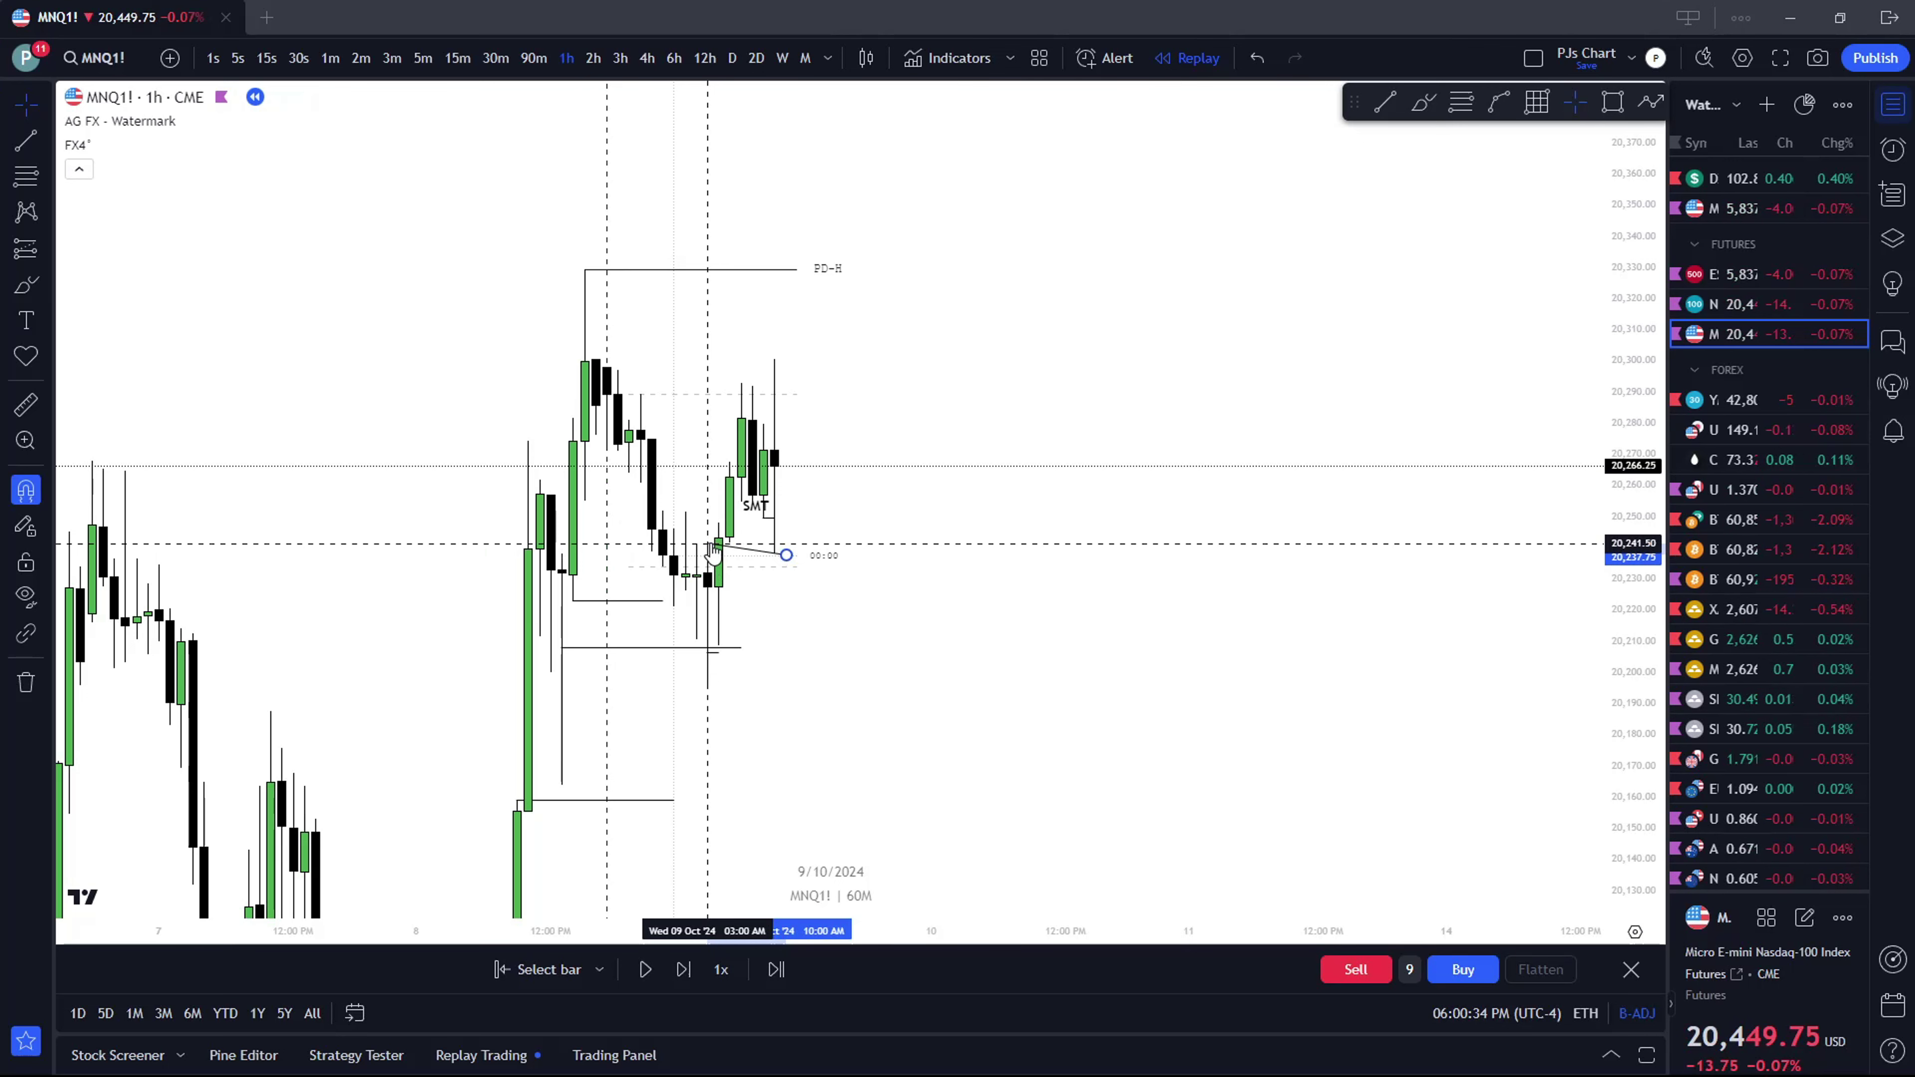
click(709, 550)
drag(785, 555, 880, 453)
Examine the adjusted 3:00 AM line and the SMT low against the 9 October swings on the 1-hour and 1-minute timeframes
scroll(778, 543, up, 1)
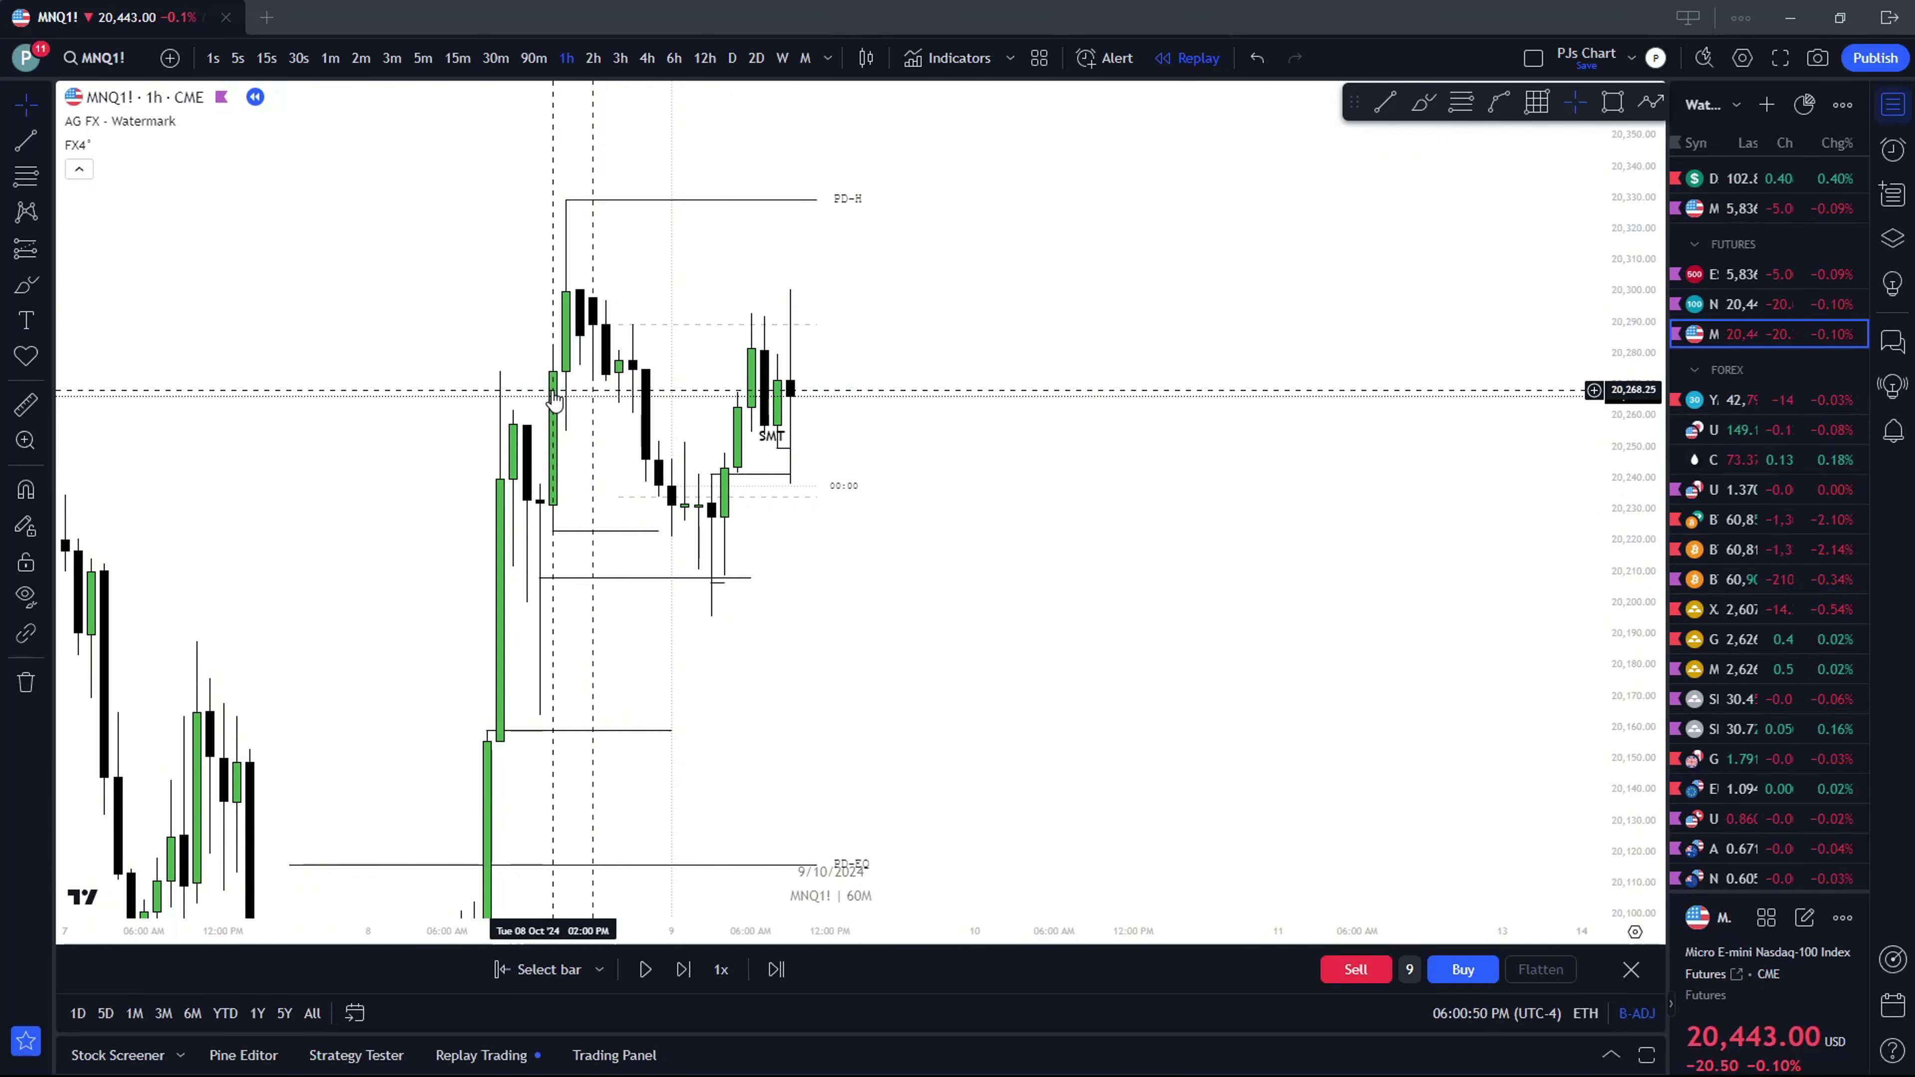
scroll(634, 520, down, 2)
drag(784, 558, 956, 636)
scroll(1039, 684, up, 2)
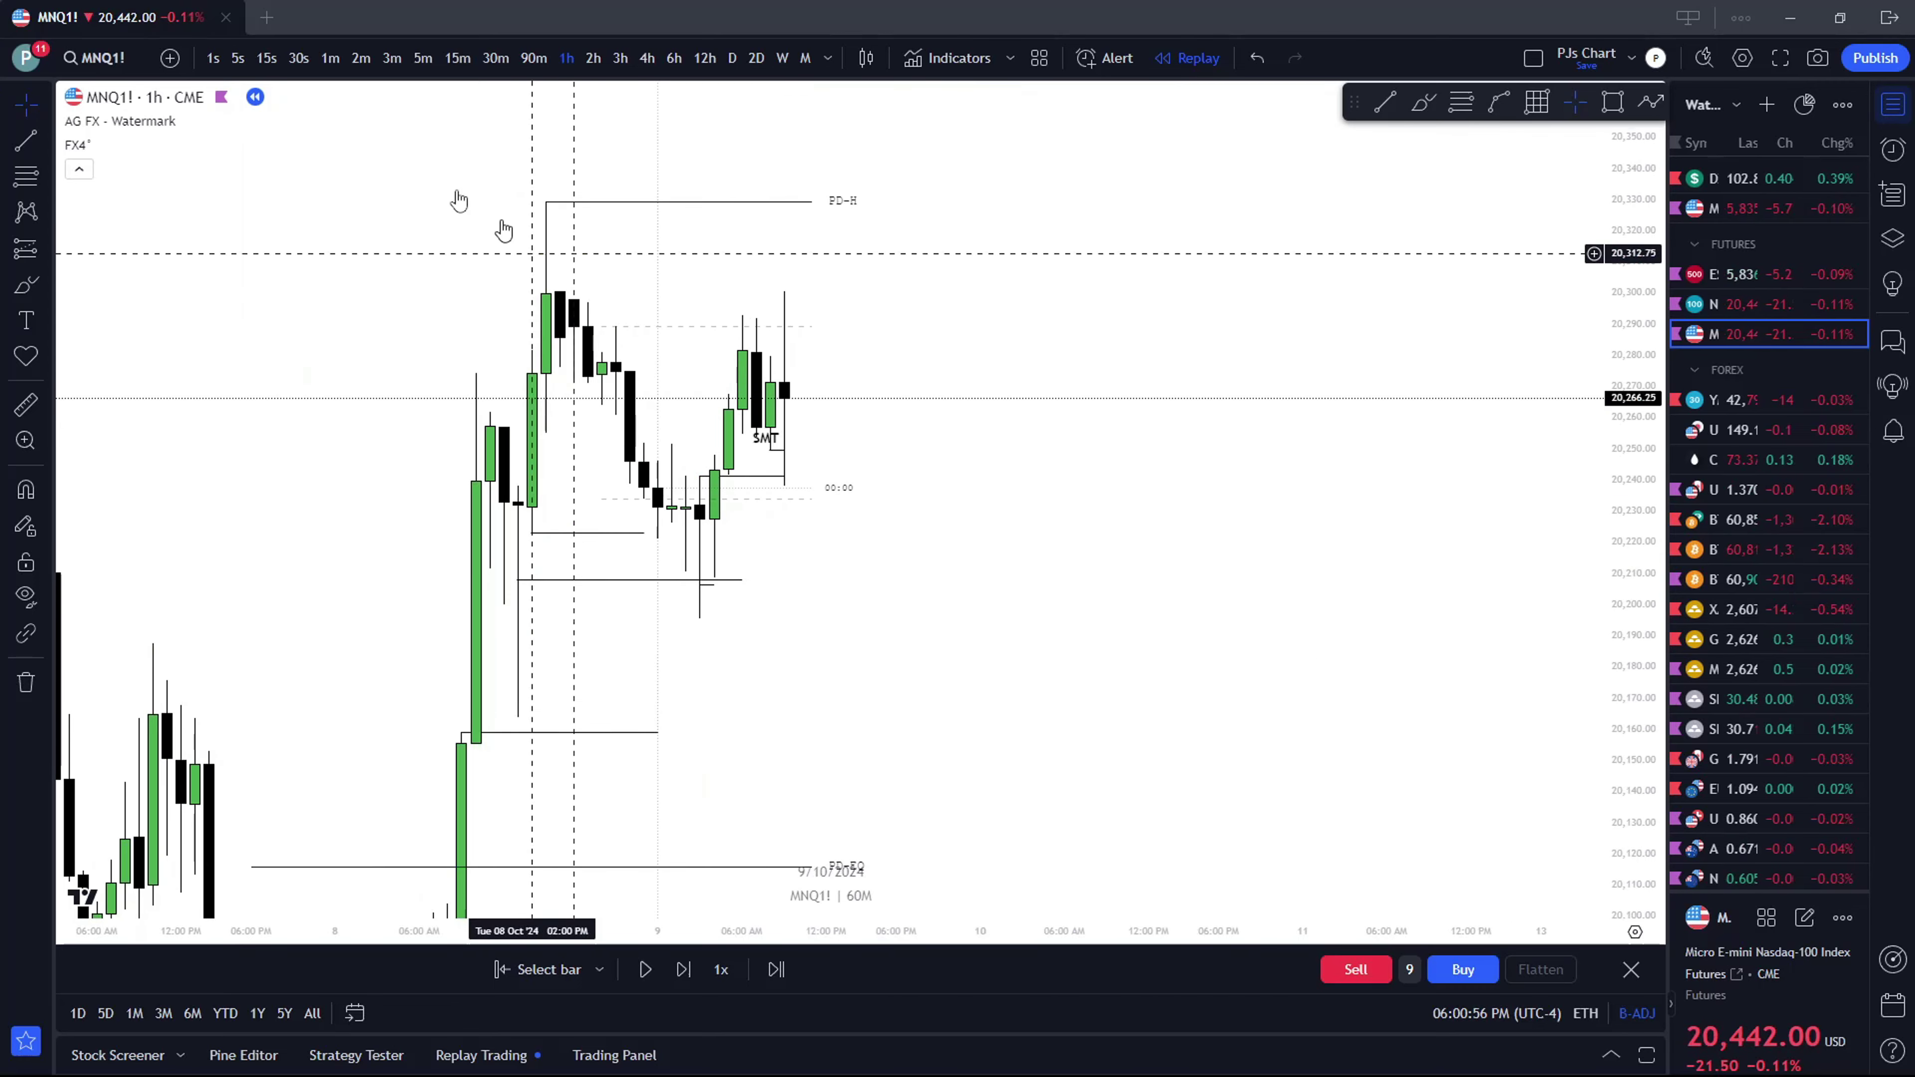
click(332, 58)
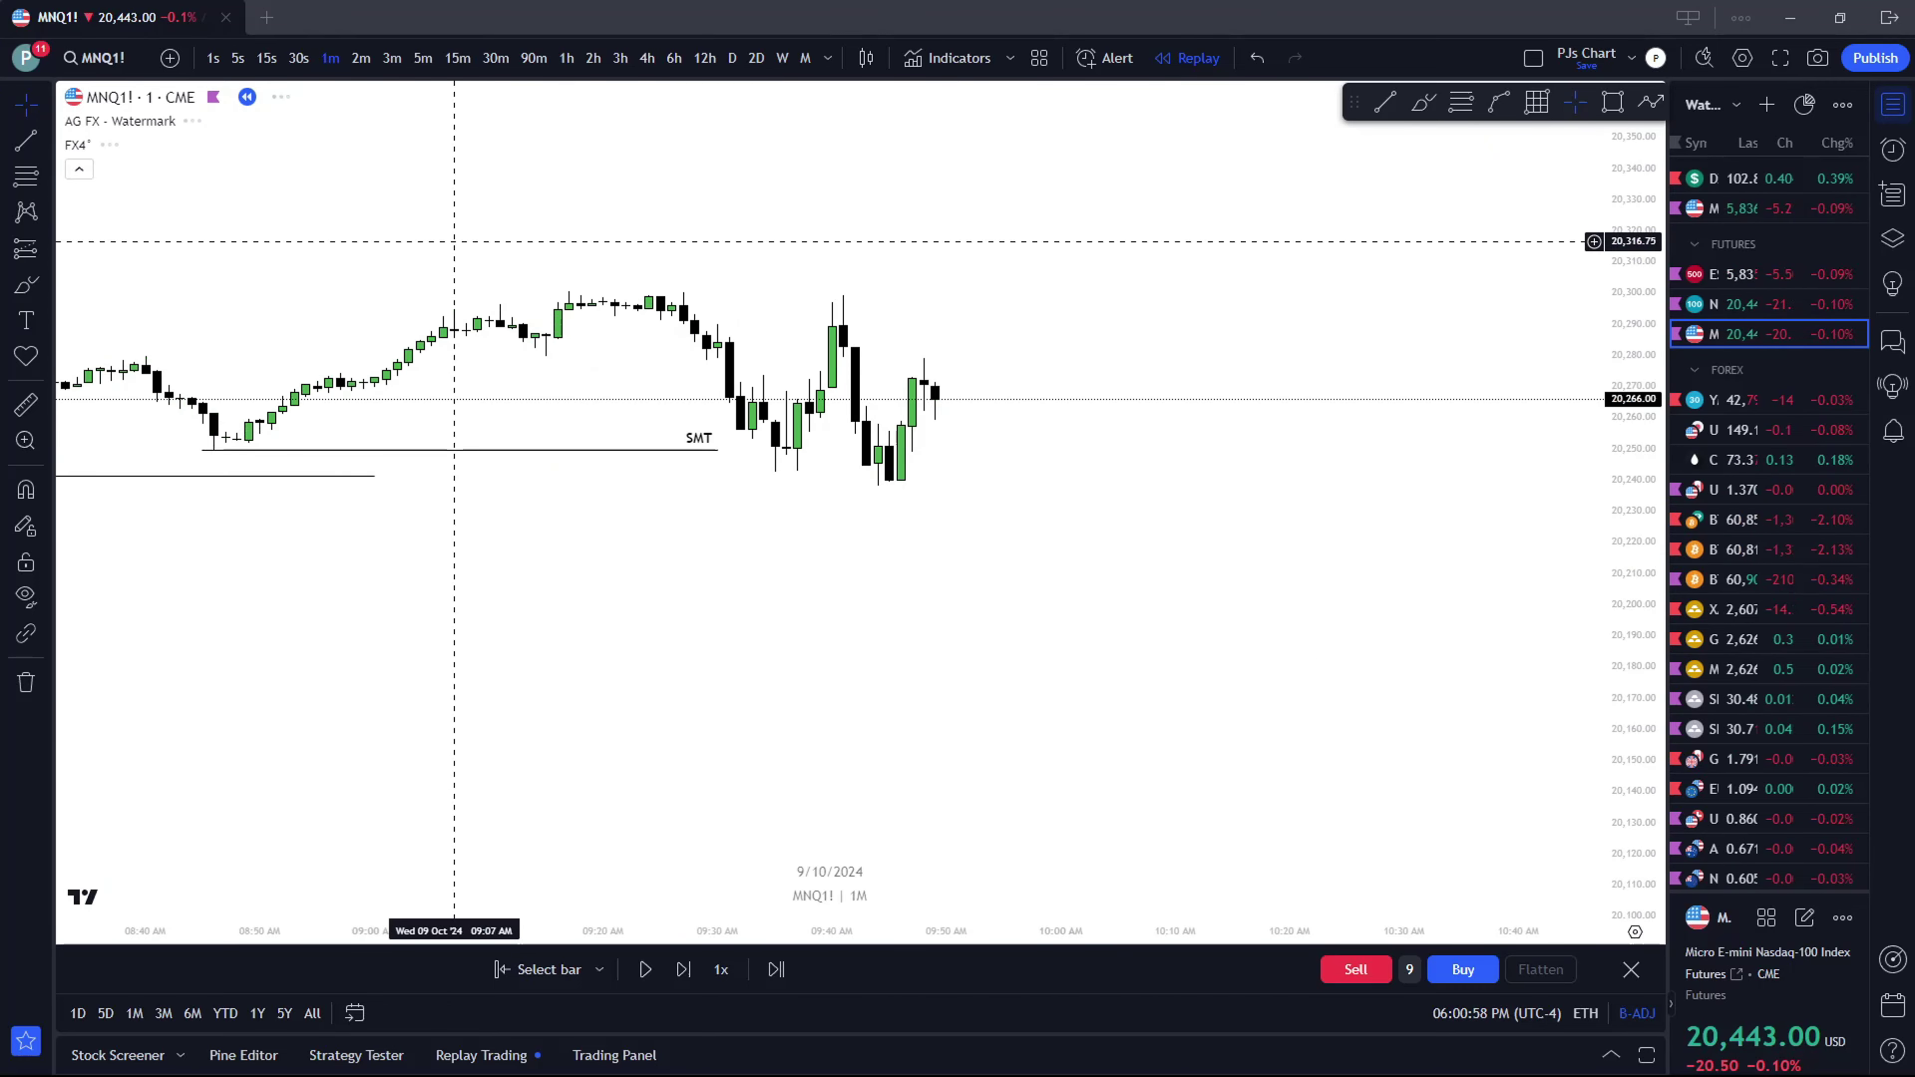
scroll(1594, 462, down, 2)
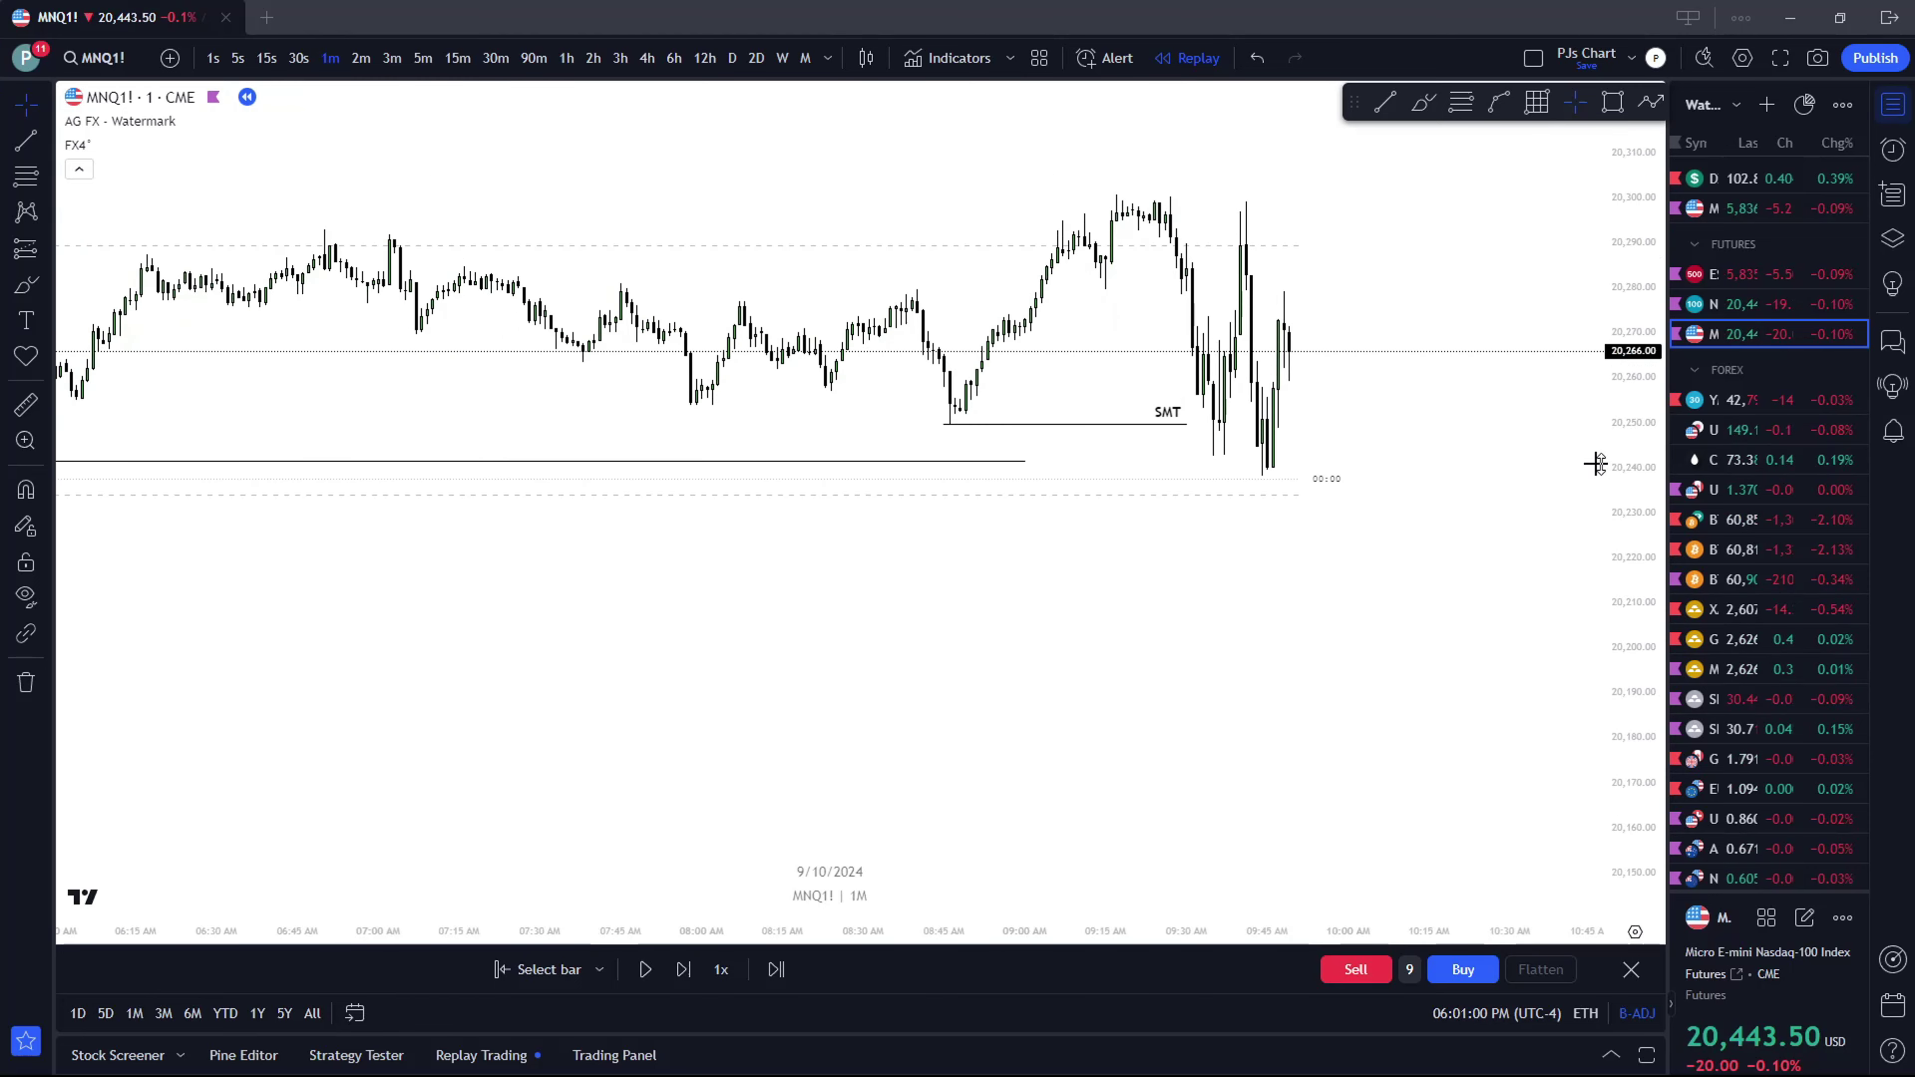
scroll(1363, 564, down, 3)
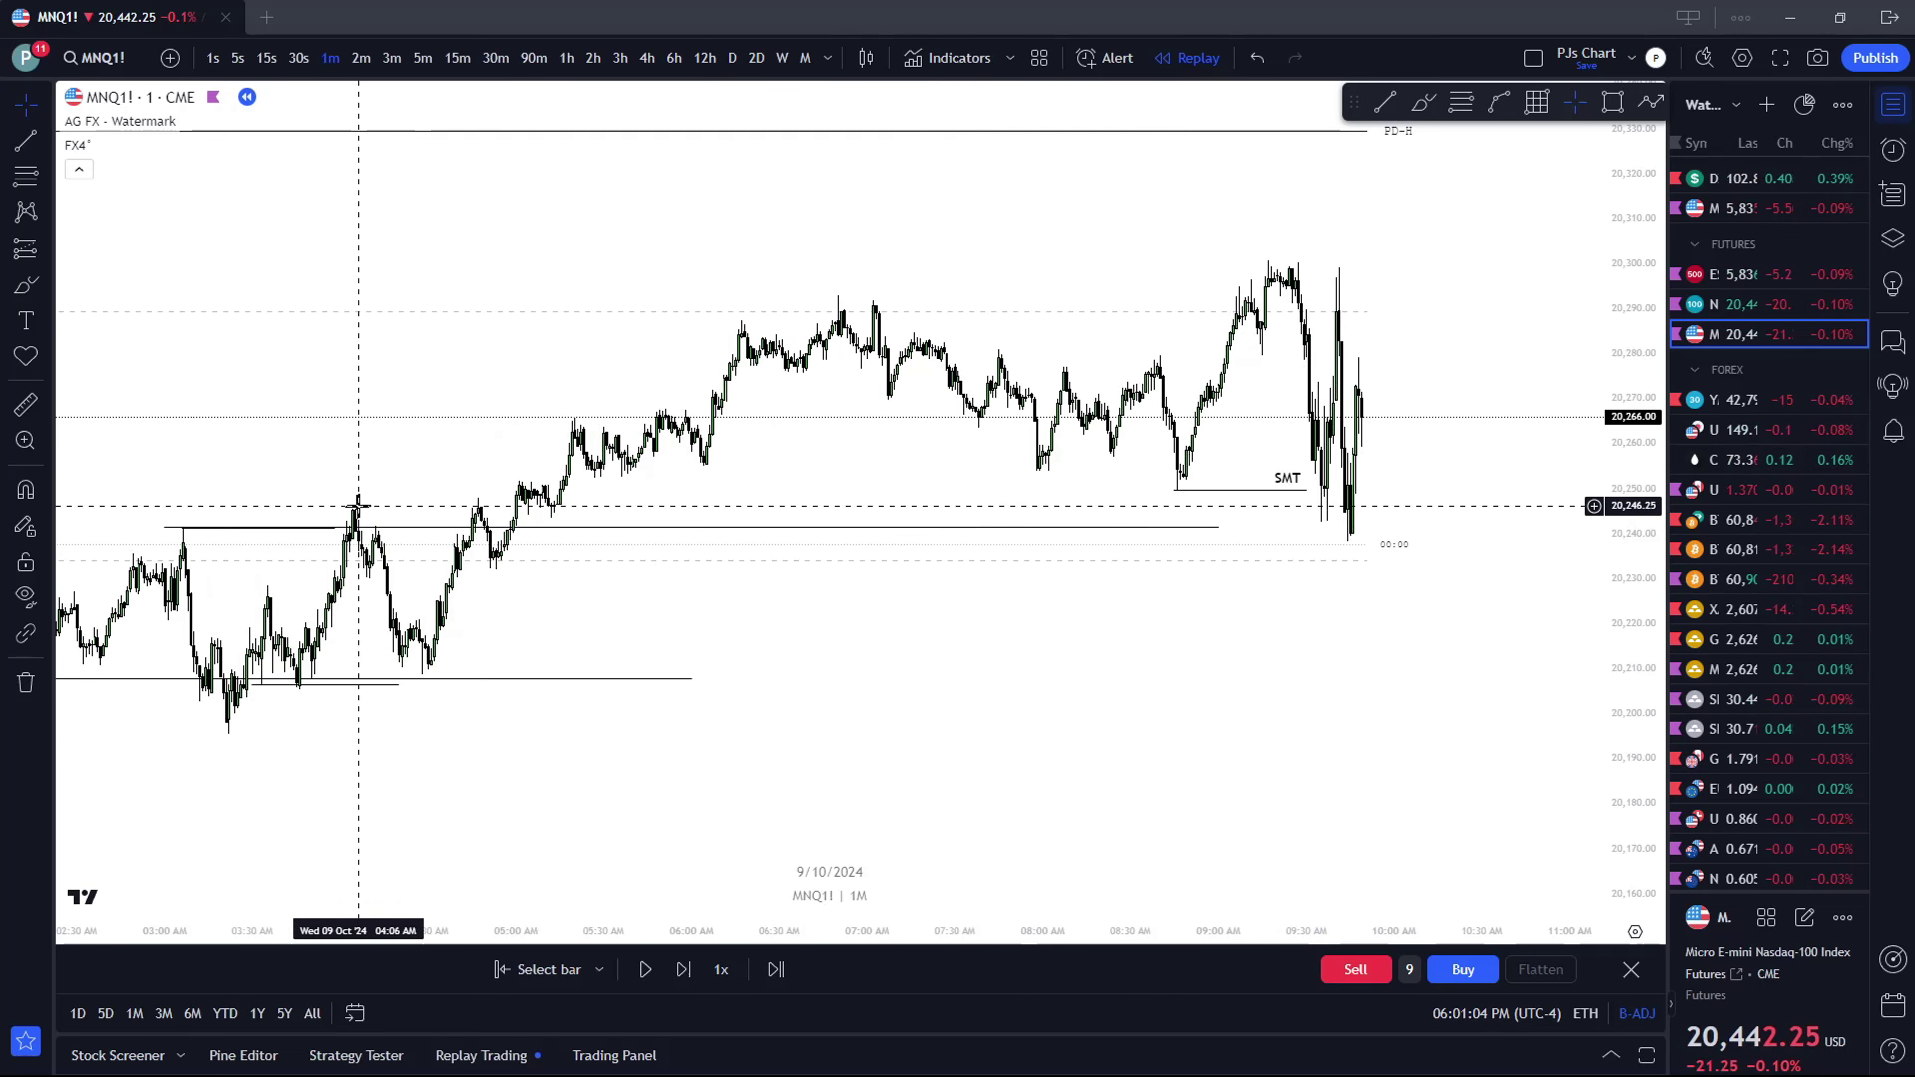
Remove the short line overlapping the long horizontal level near 20,241 at the early 9 October high
click(335, 528)
click(342, 547)
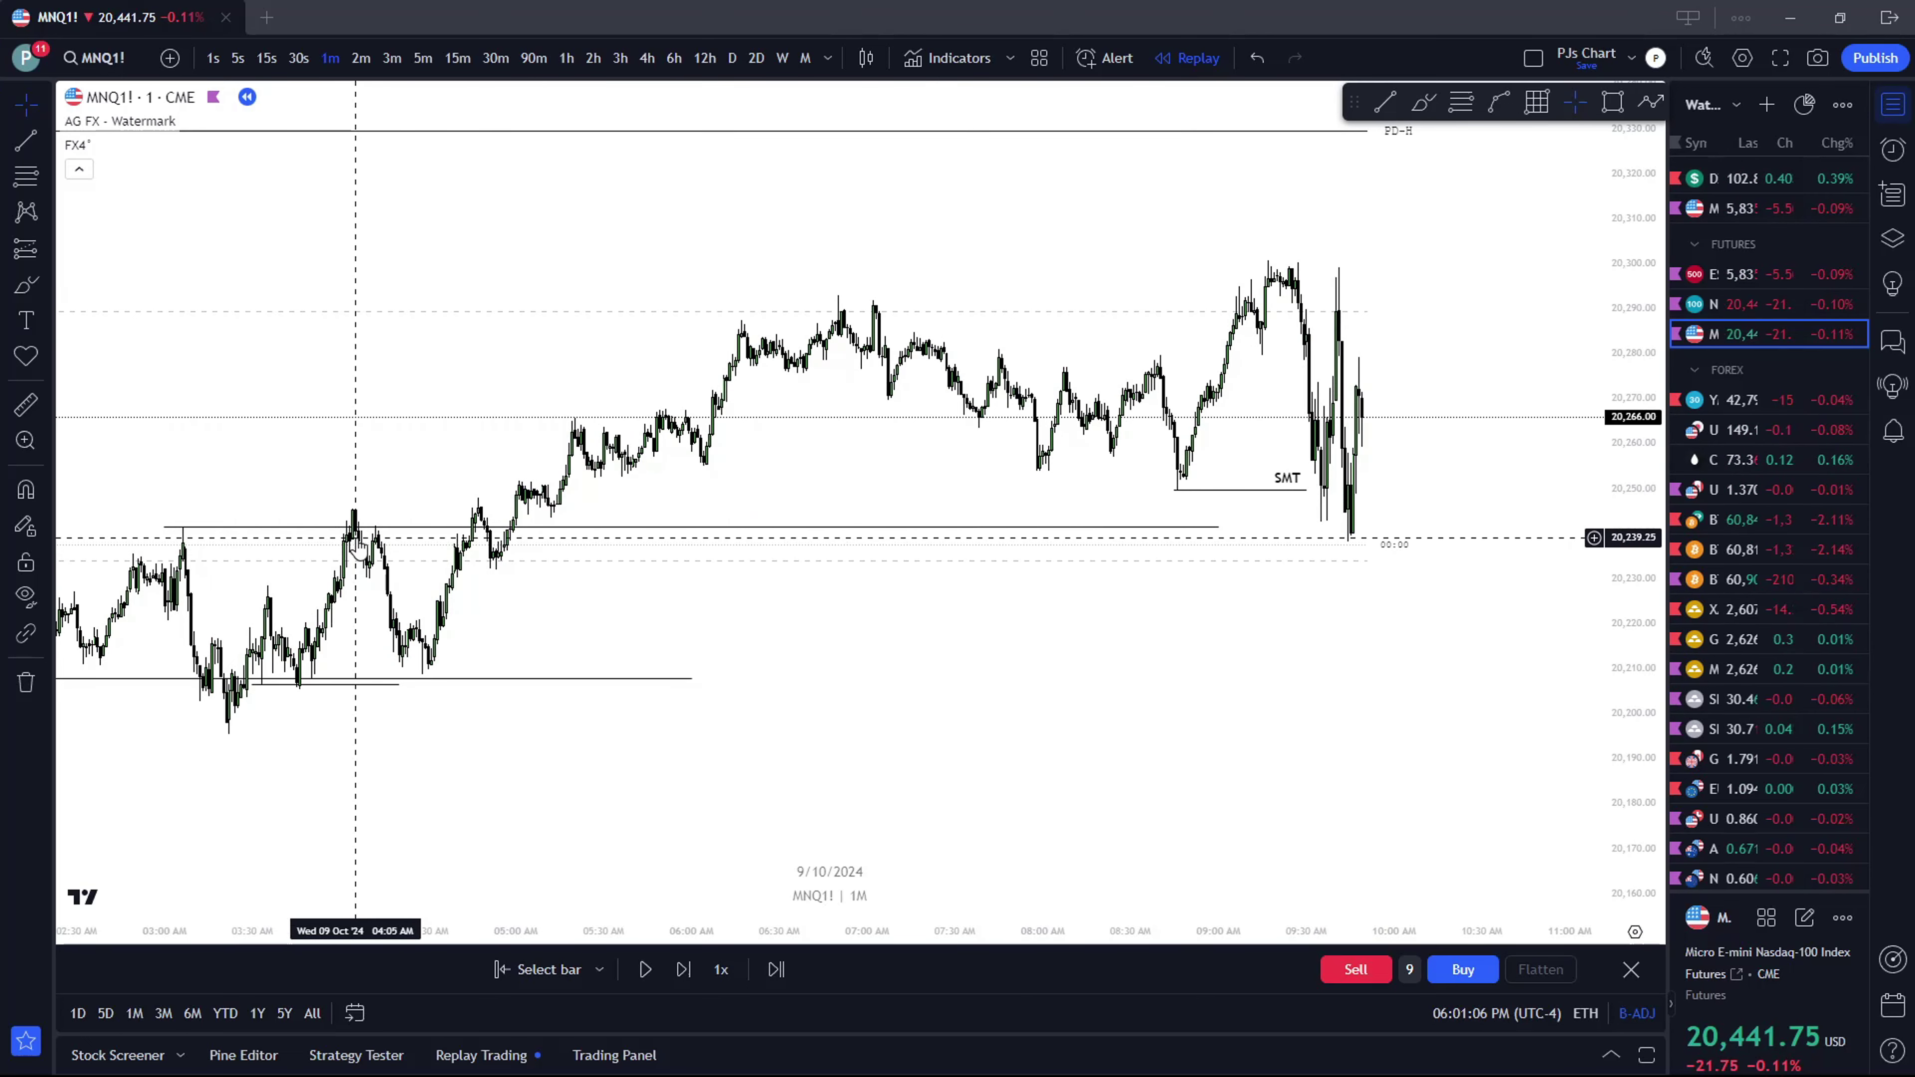
Switch the chart to the 1-hour timeframe and advance the replay forward bar by bar
drag(1025, 516, 974, 409)
scroll(961, 404, down, 1)
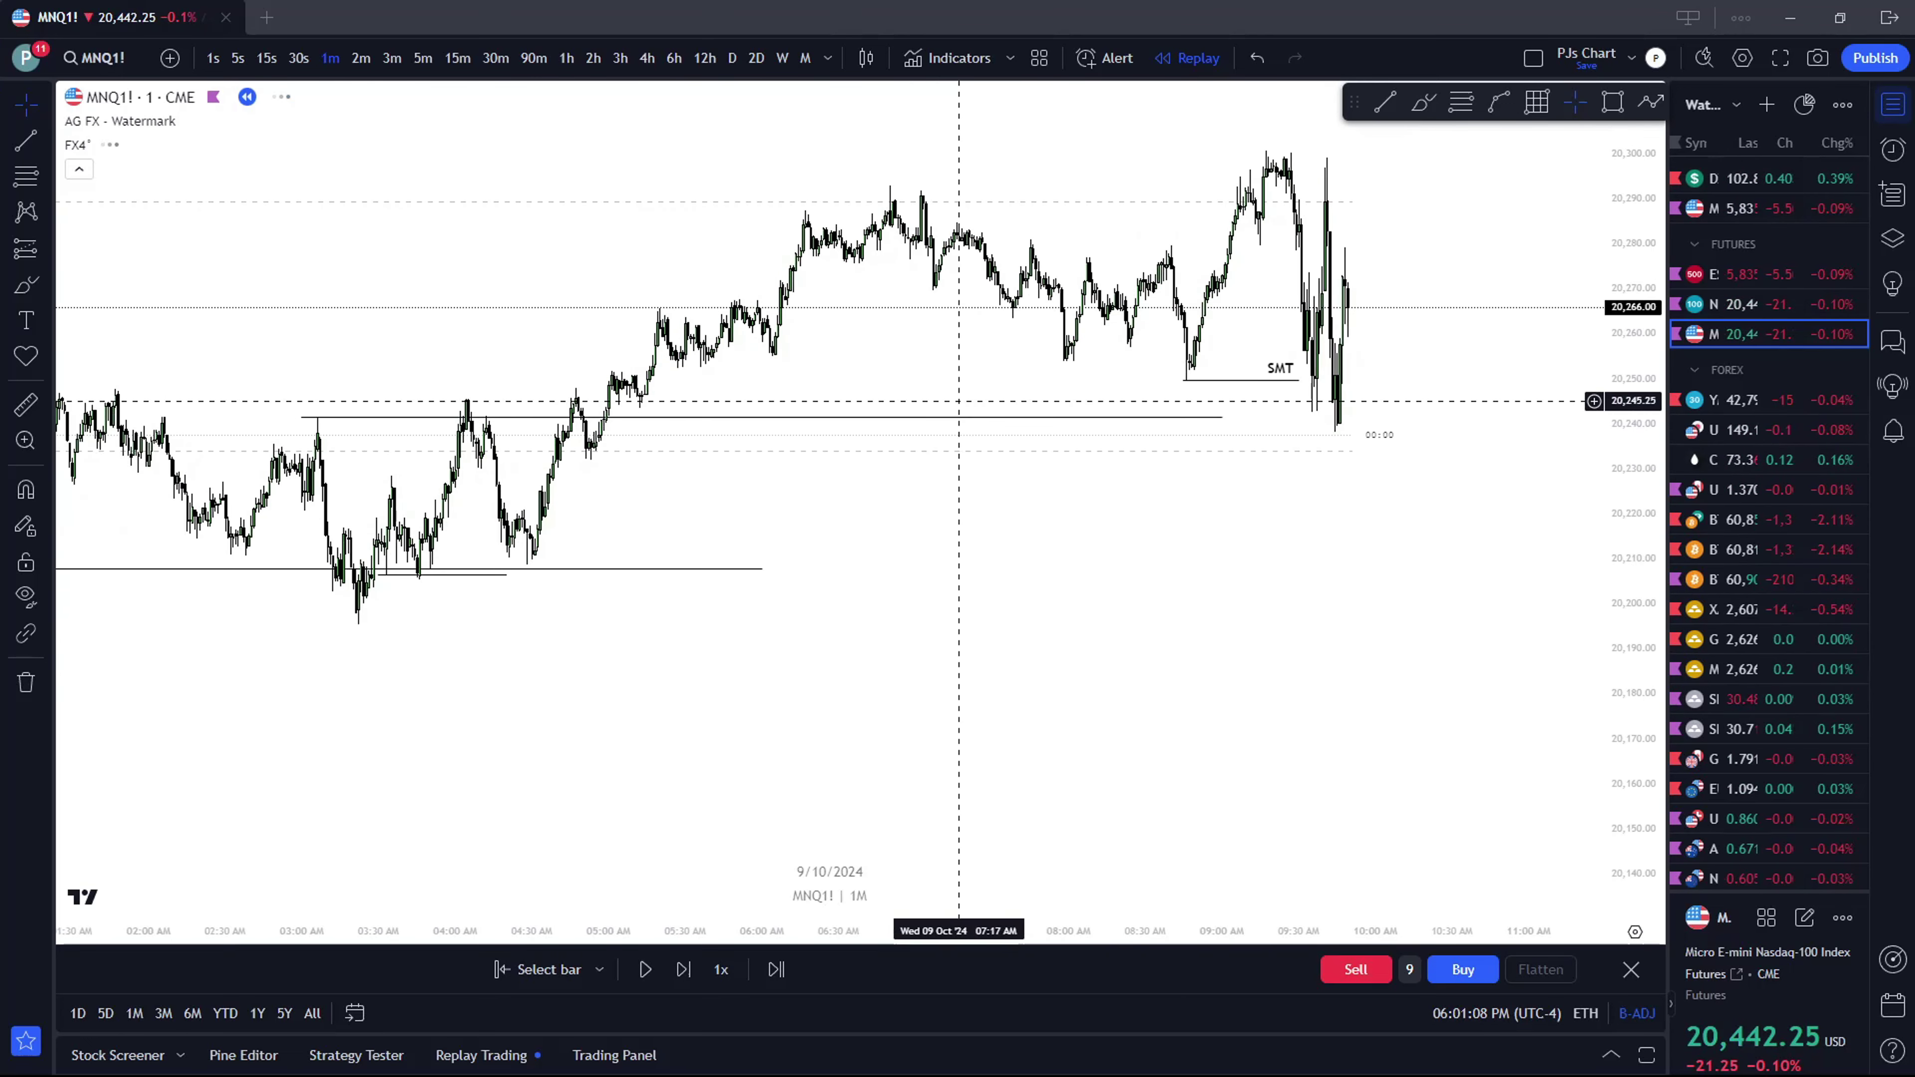
click(565, 58)
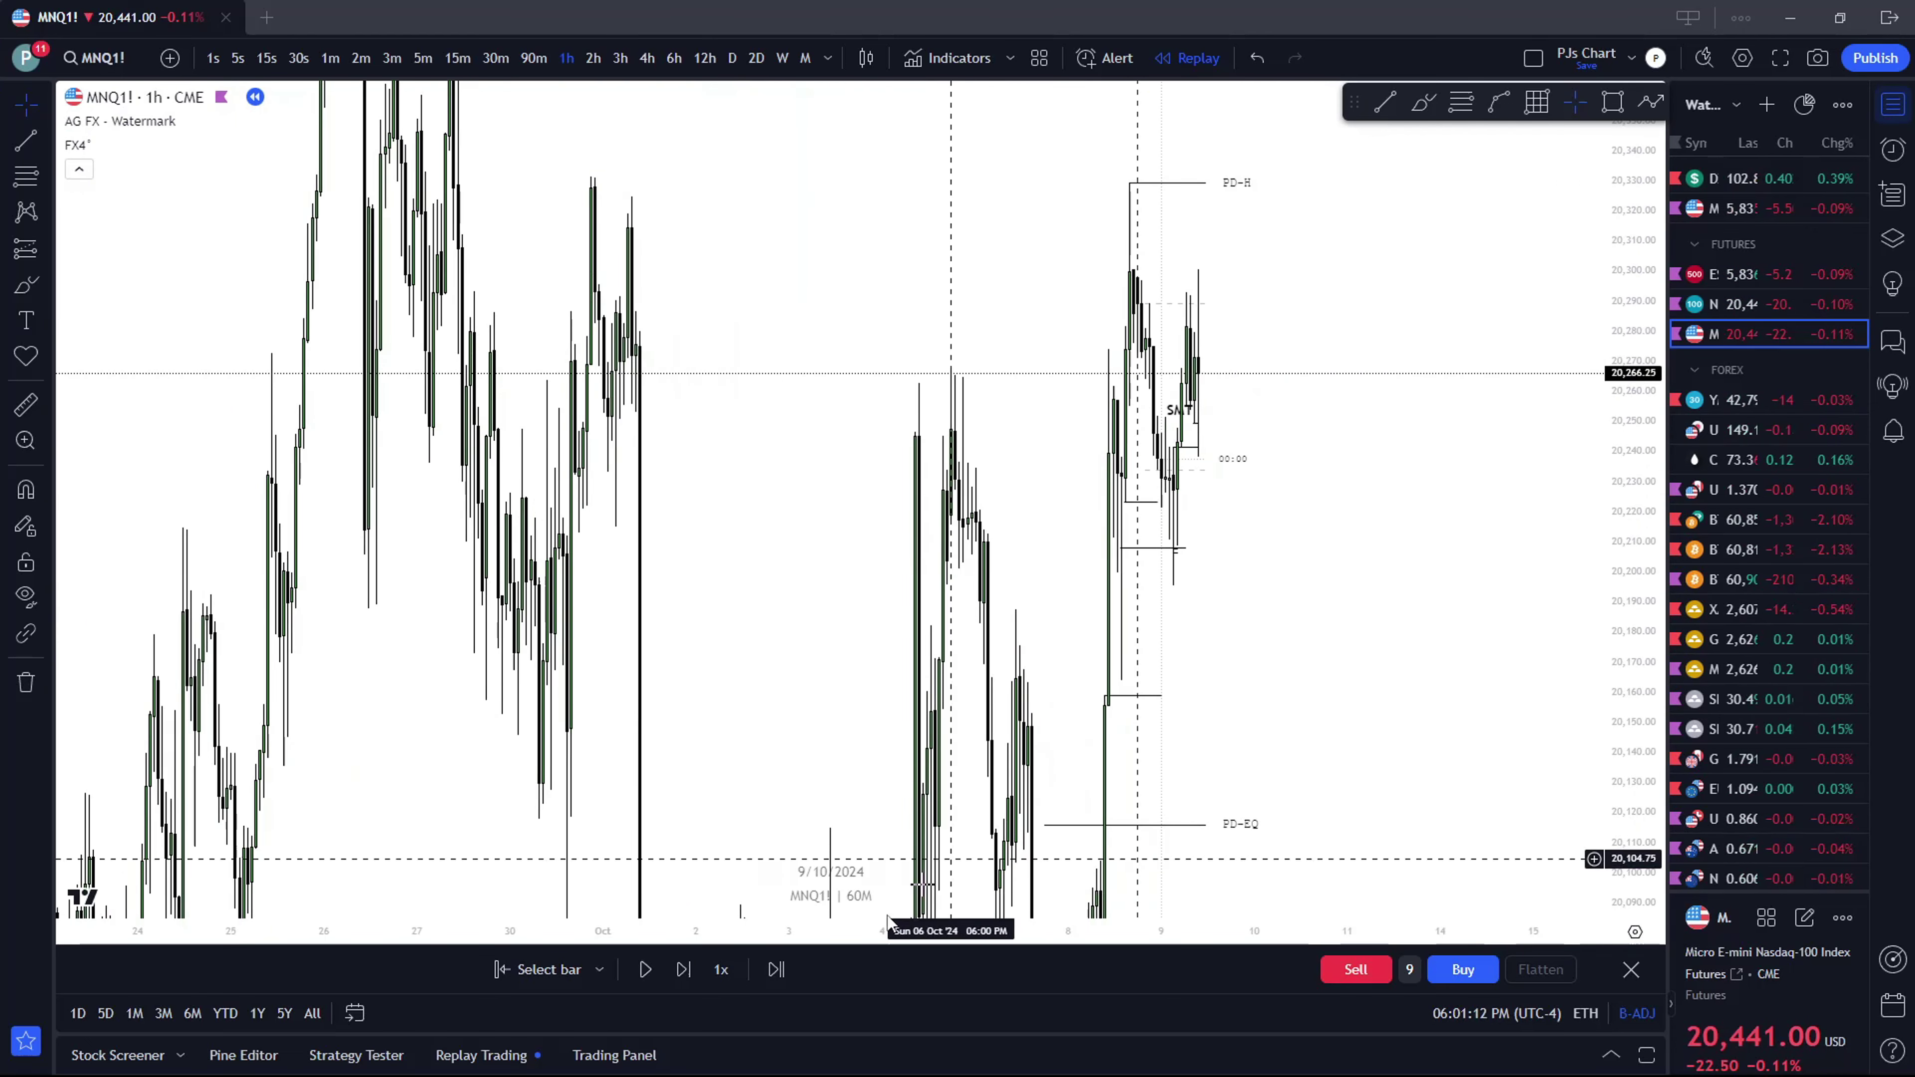
click(683, 969)
click(683, 969)
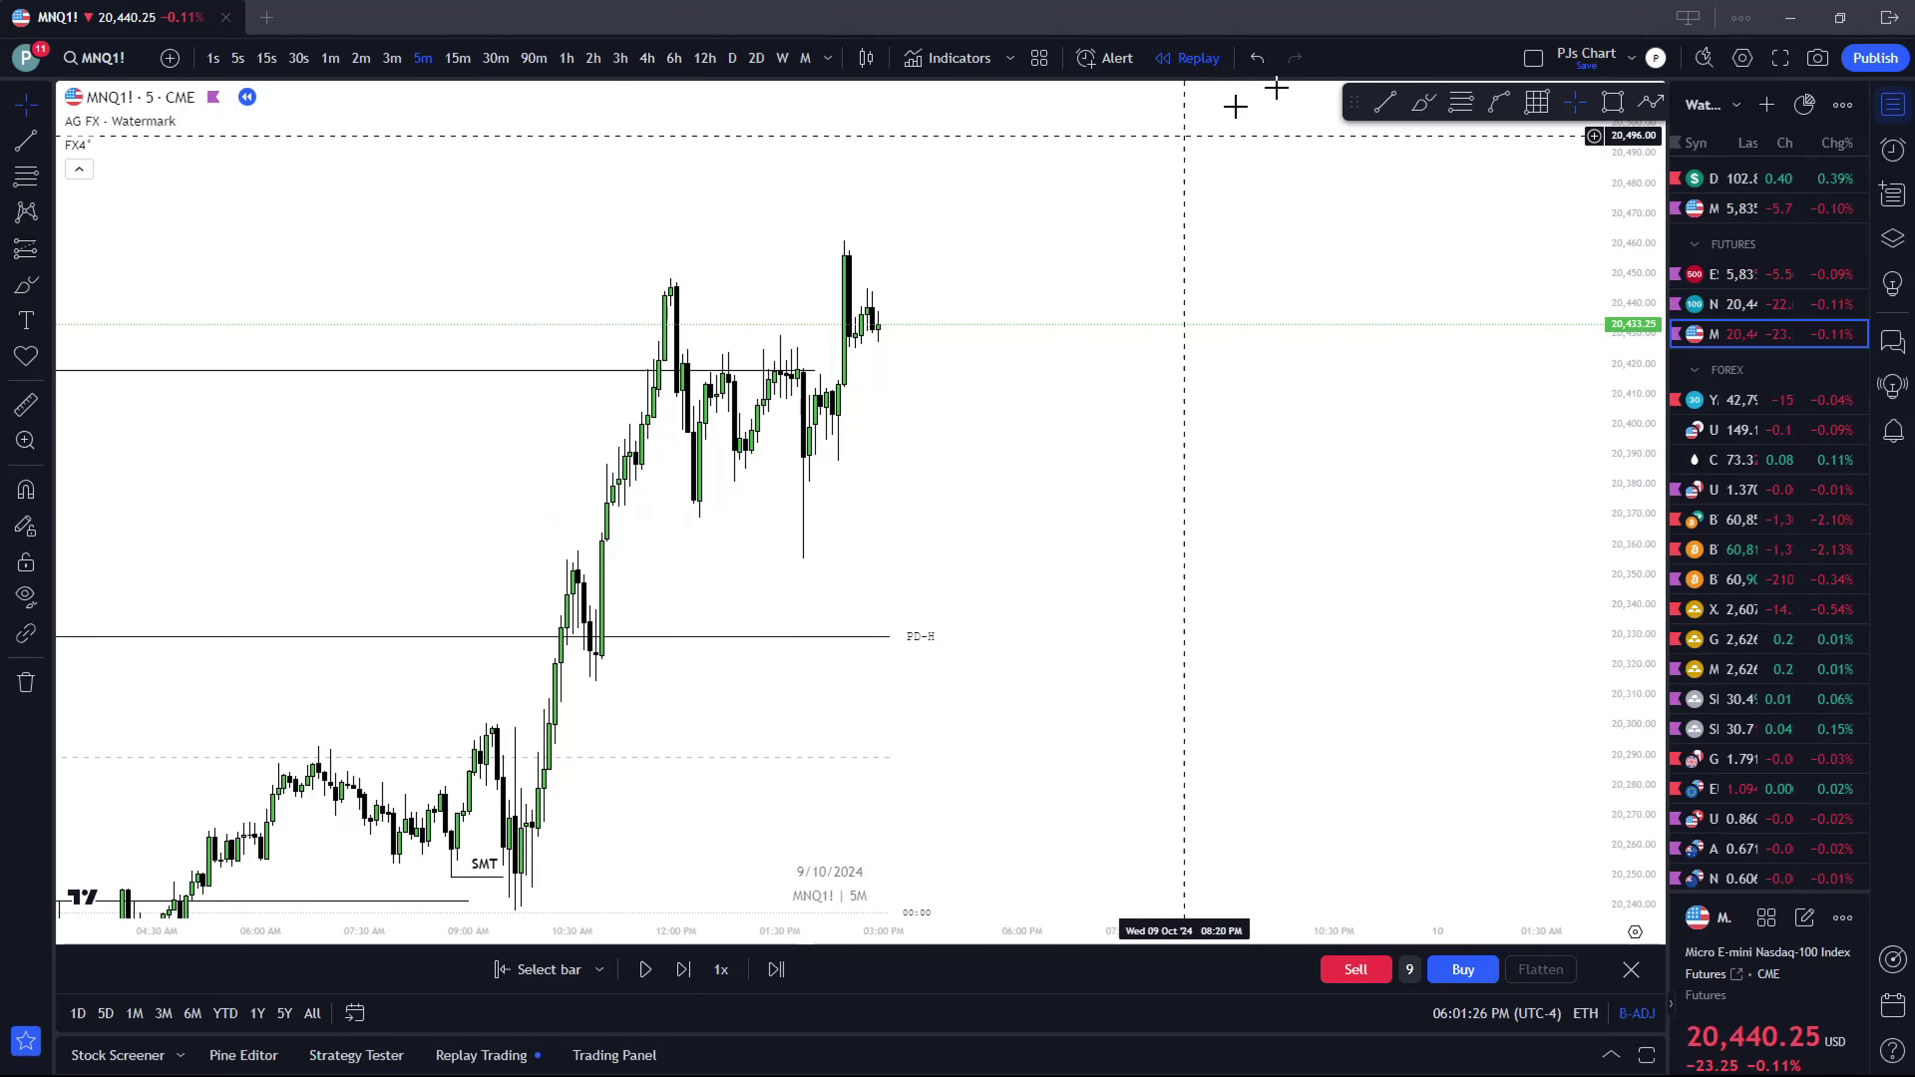
On the 15-minute timeframe, draw a horizontal level at about 20,358 and a short diagonal trend line under the two early-afternoon lows
click(458, 60)
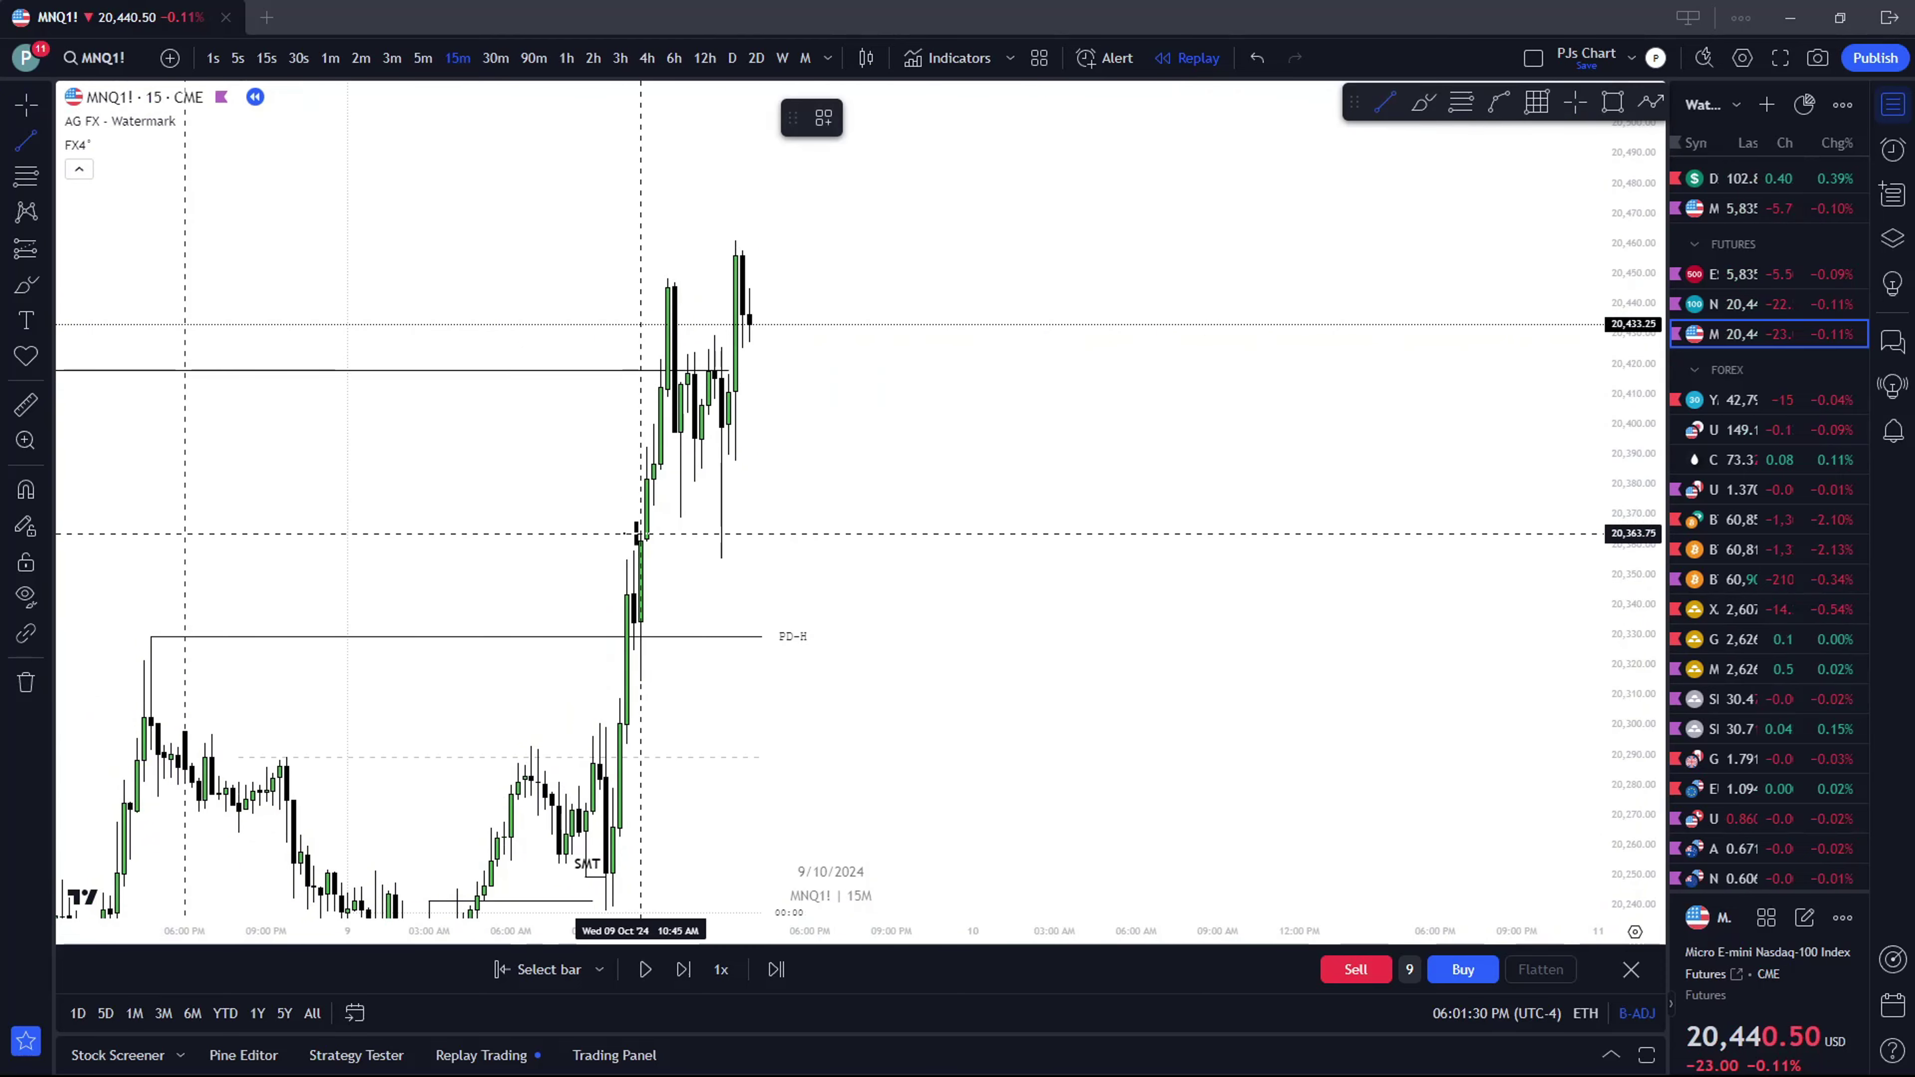
drag(575, 491, 768, 442)
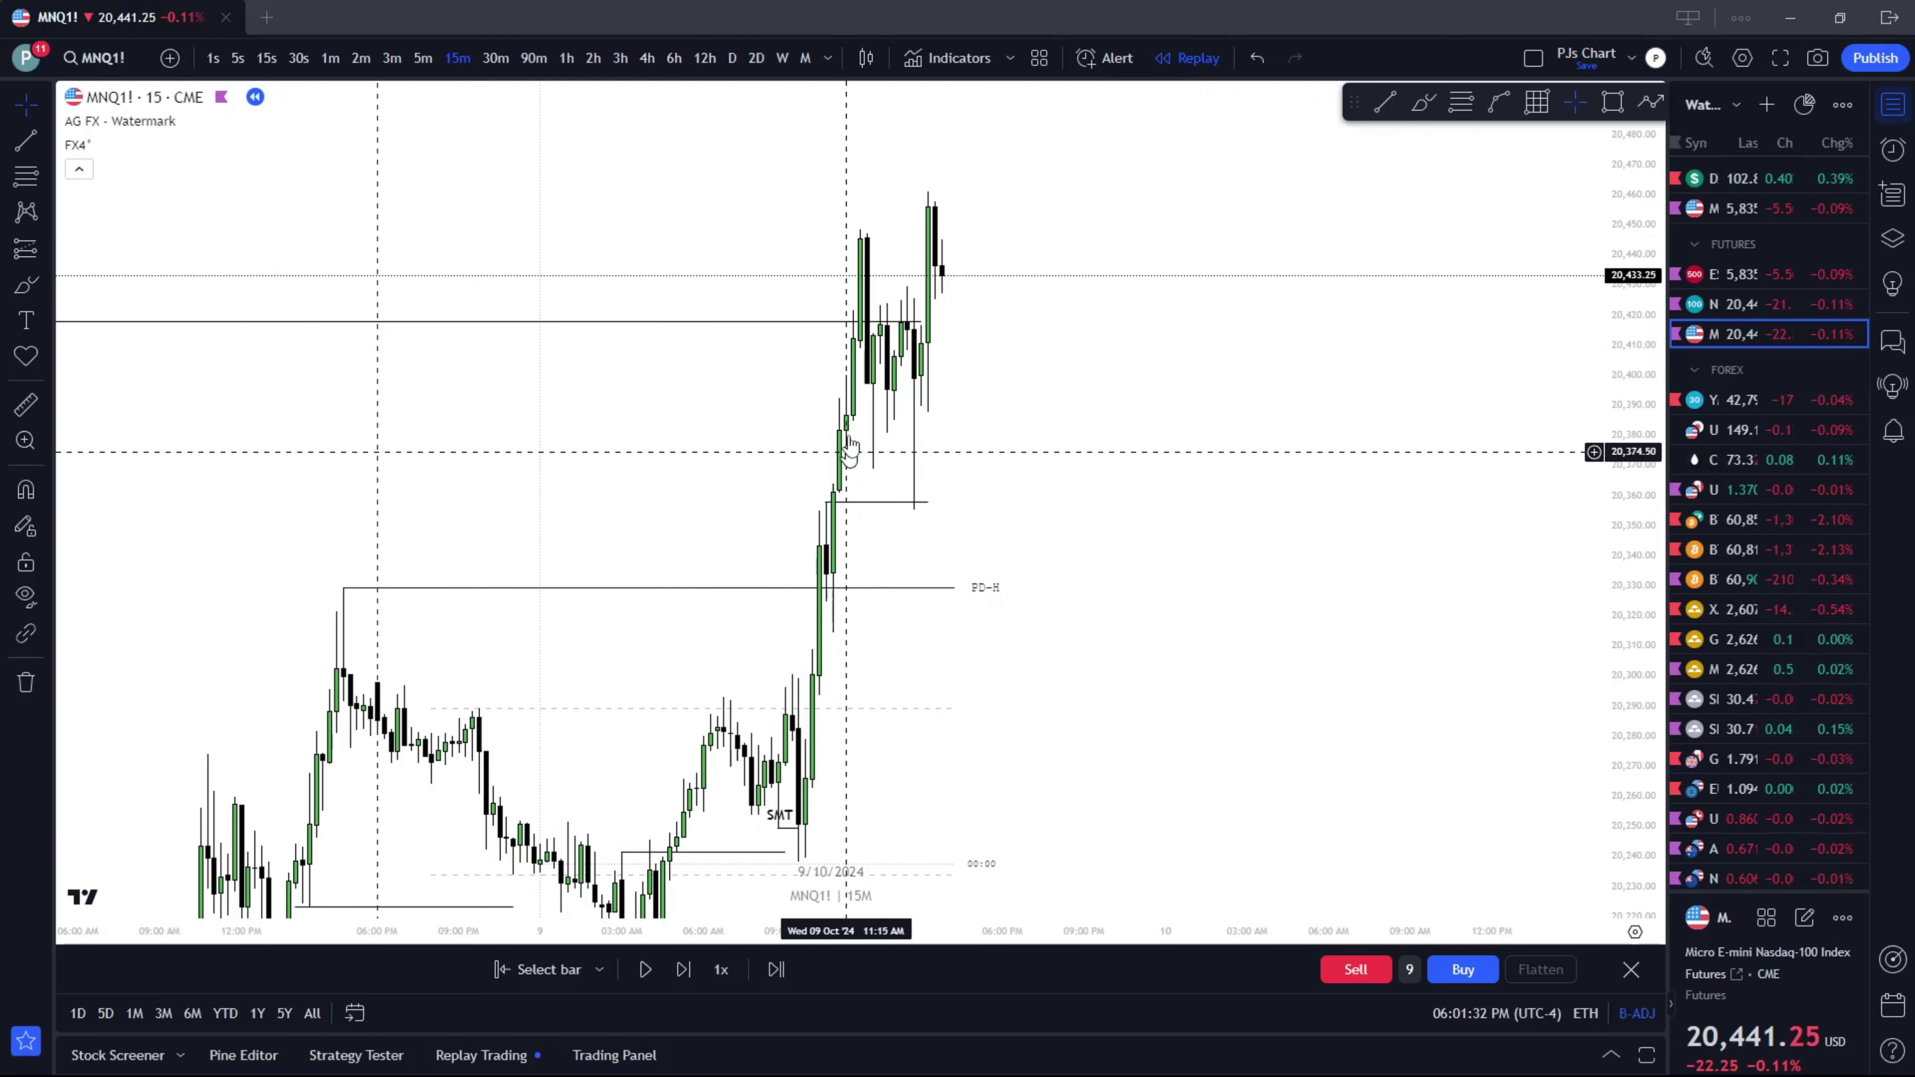
key(alt+t)
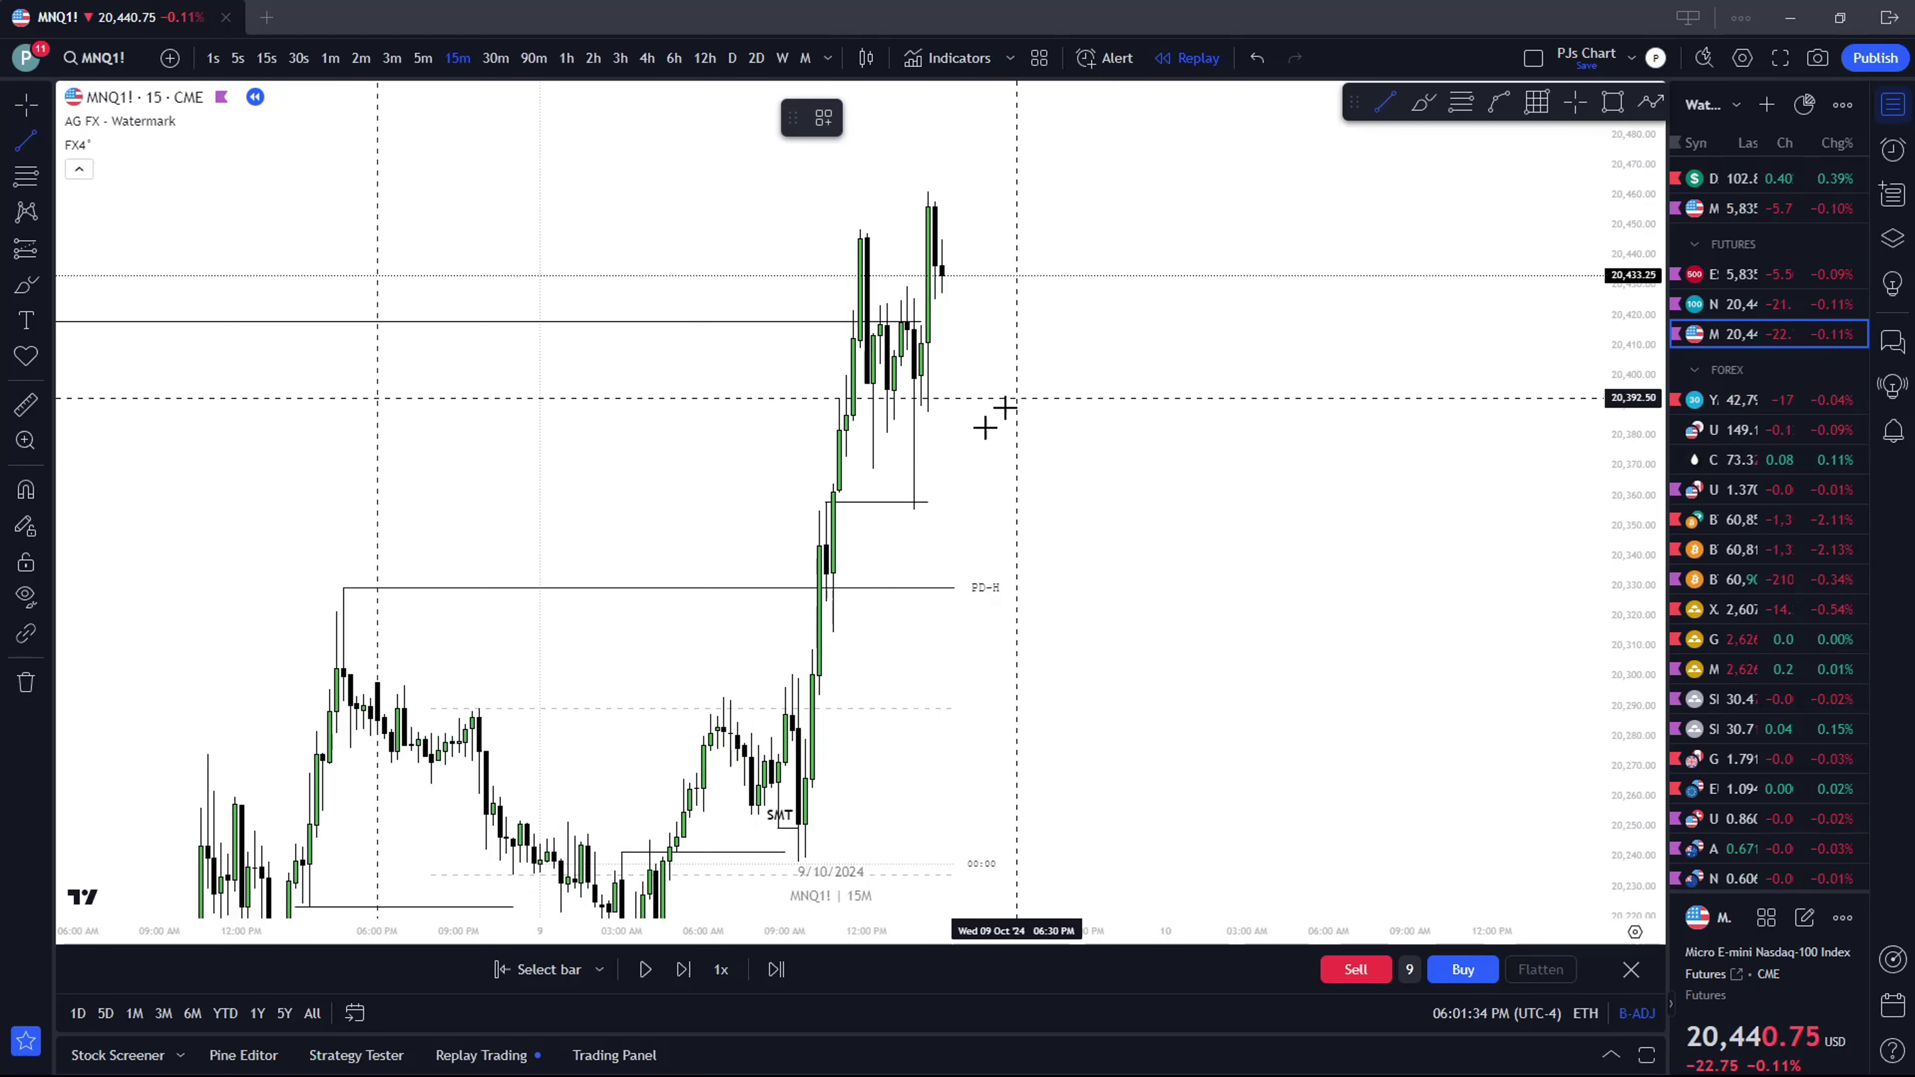
click(873, 468)
click(894, 420)
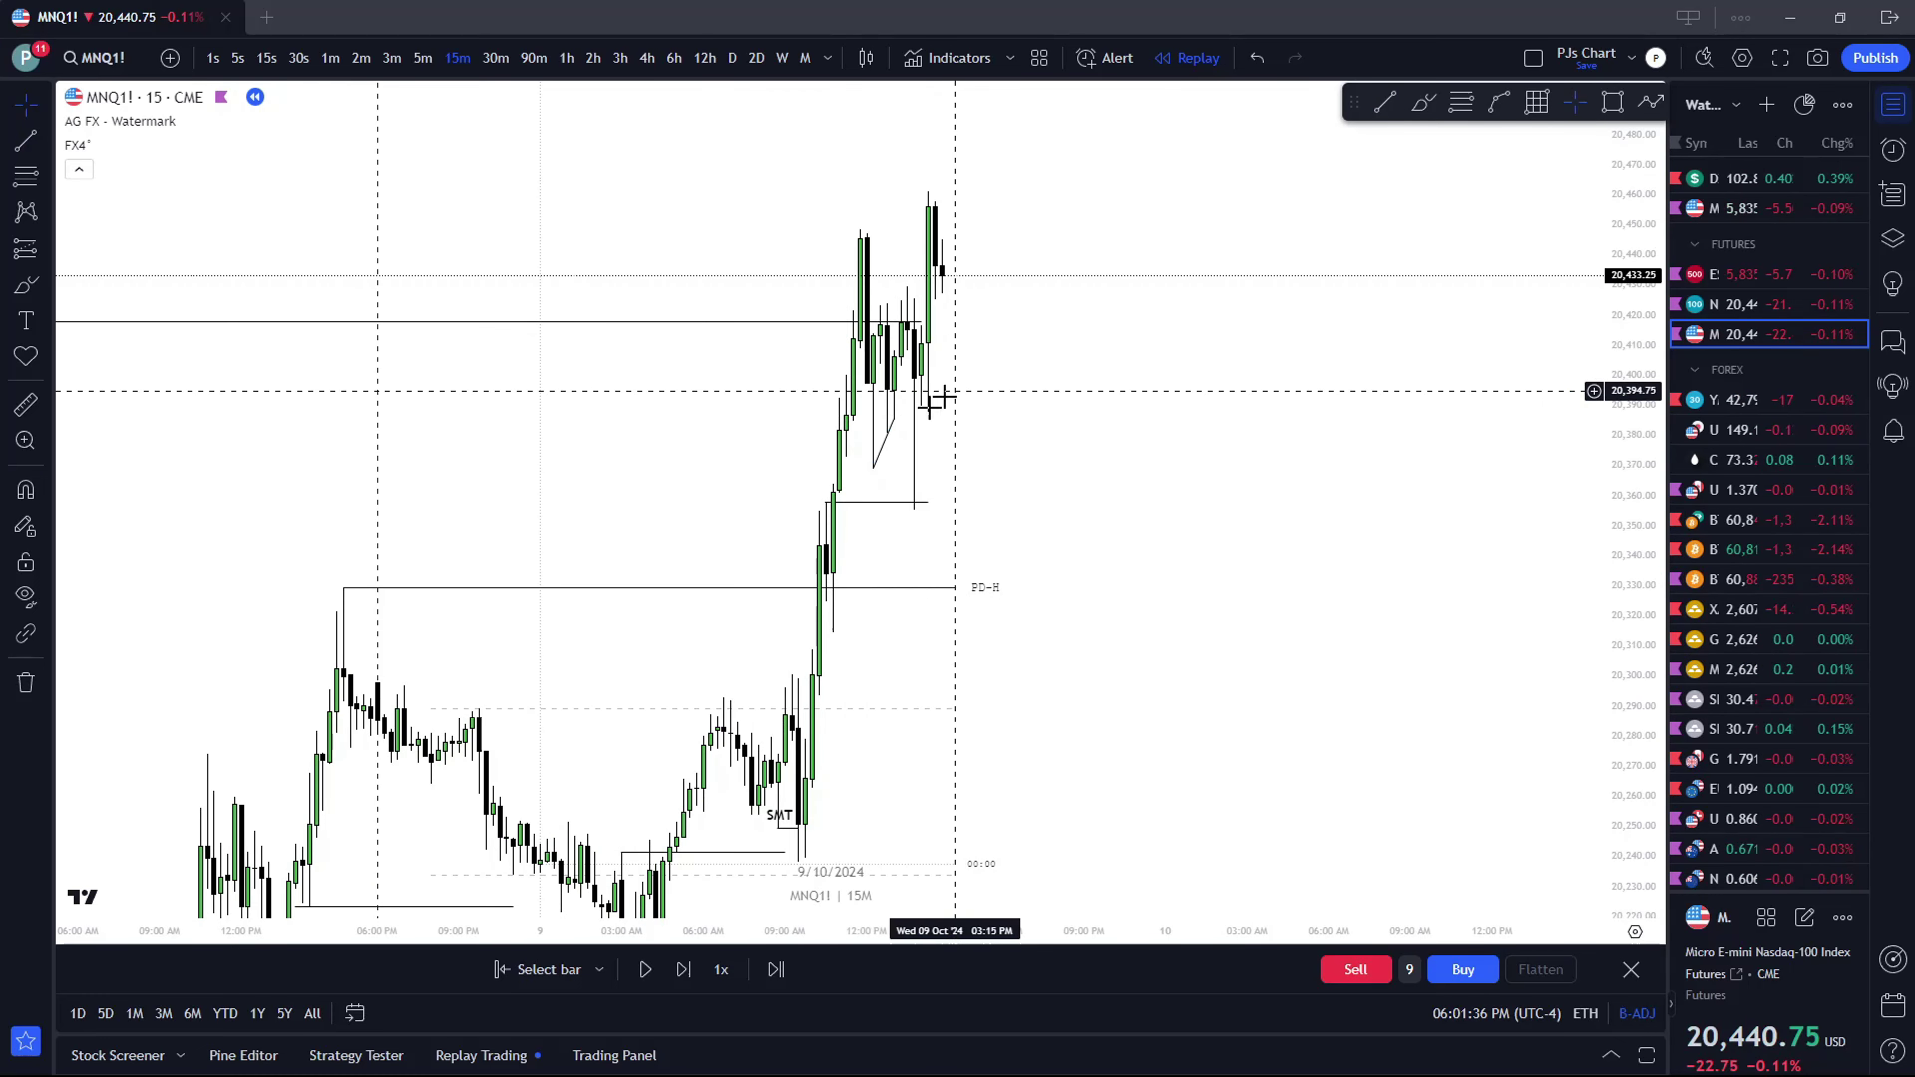
On the 4-hour timeframe, sketch a V-shaped path beyond the last candle with the Brush and delete the sketch
click(423, 58)
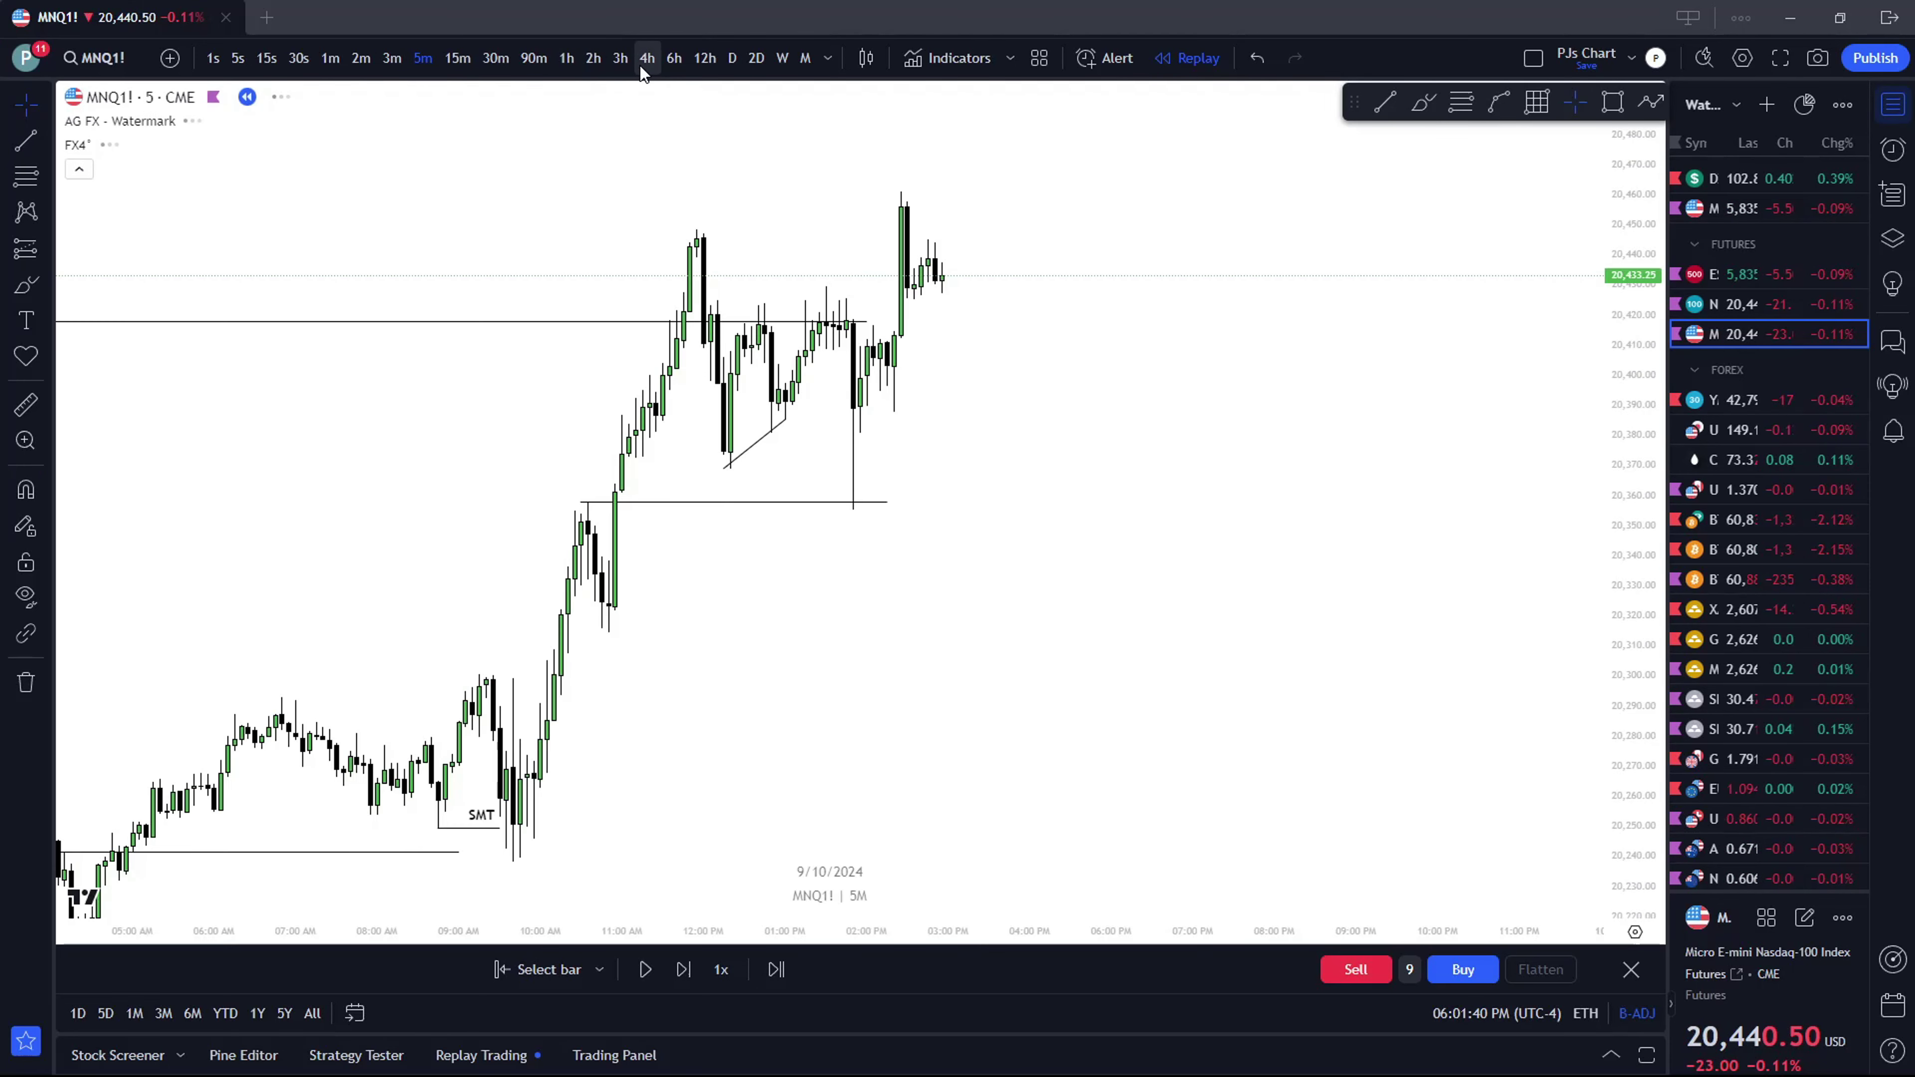
click(647, 60)
scroll(855, 492, up, 4)
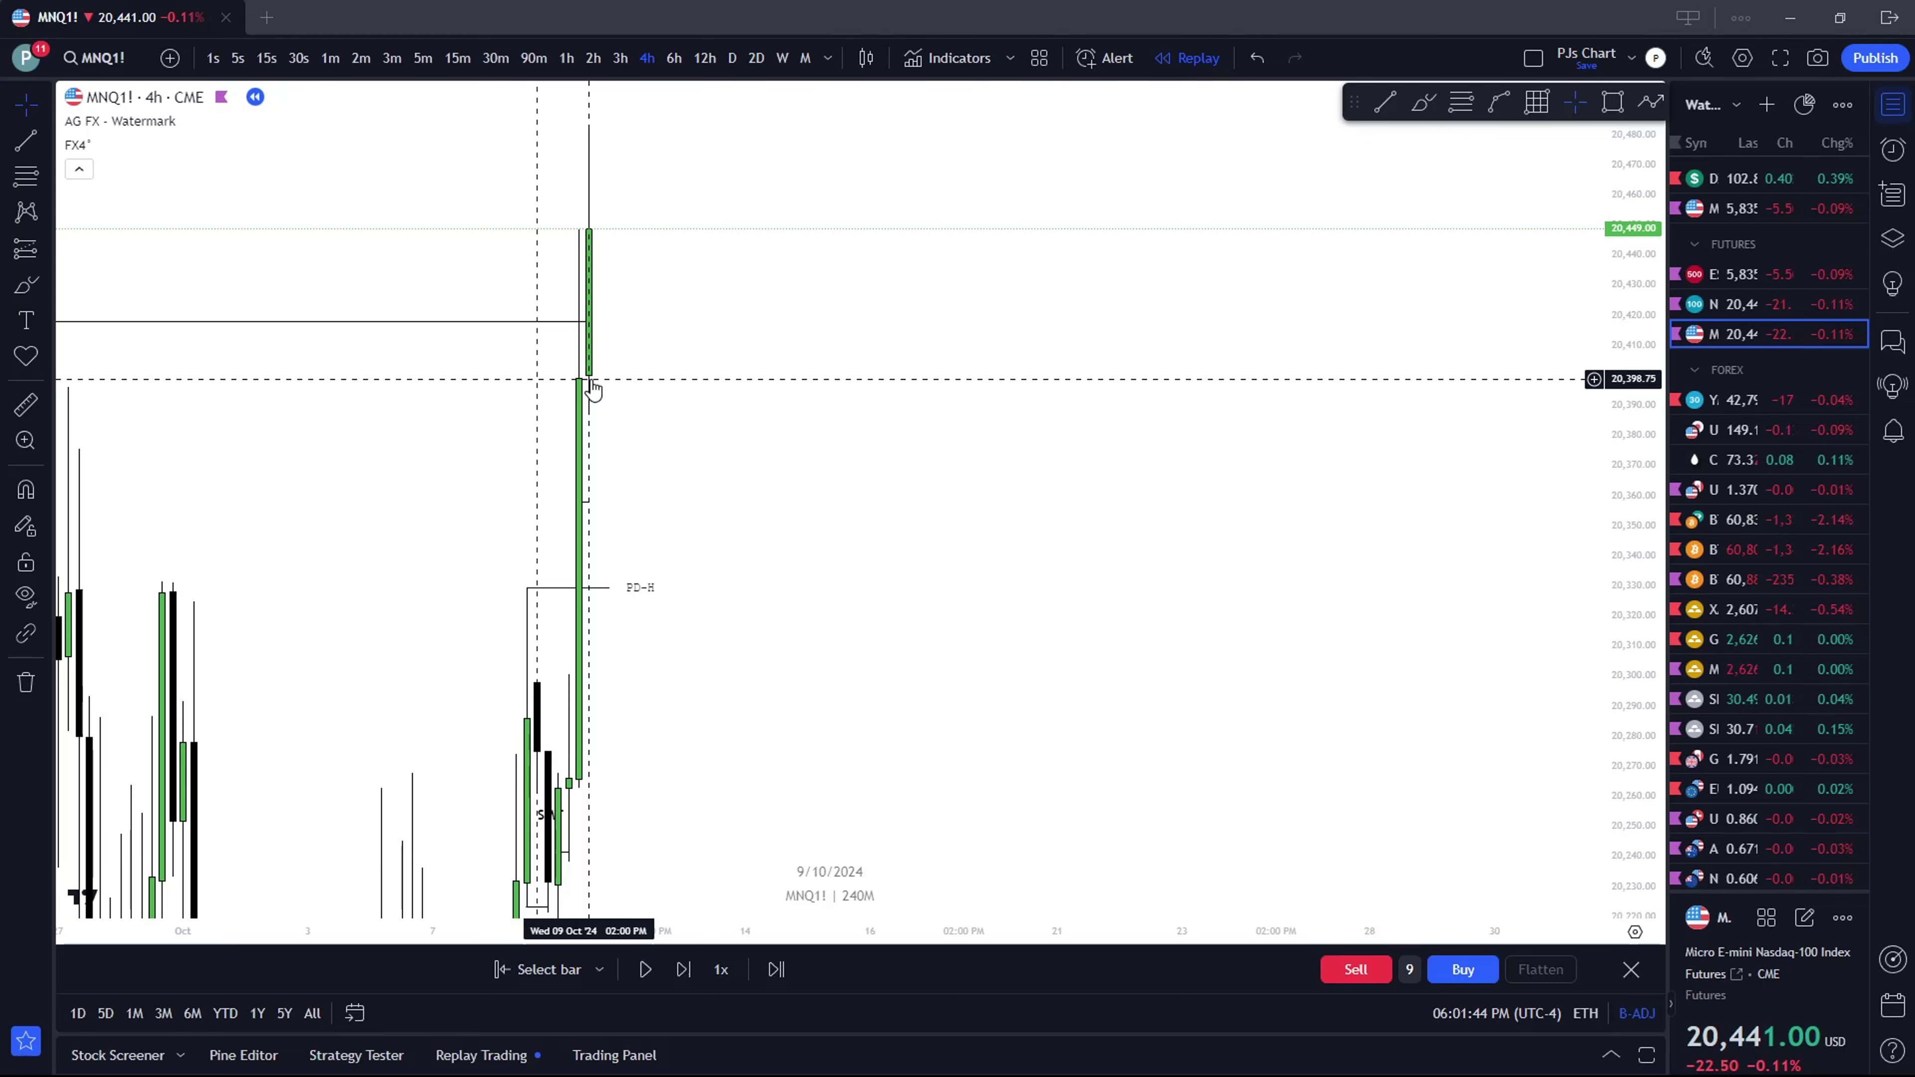
drag(704, 392, 812, 364)
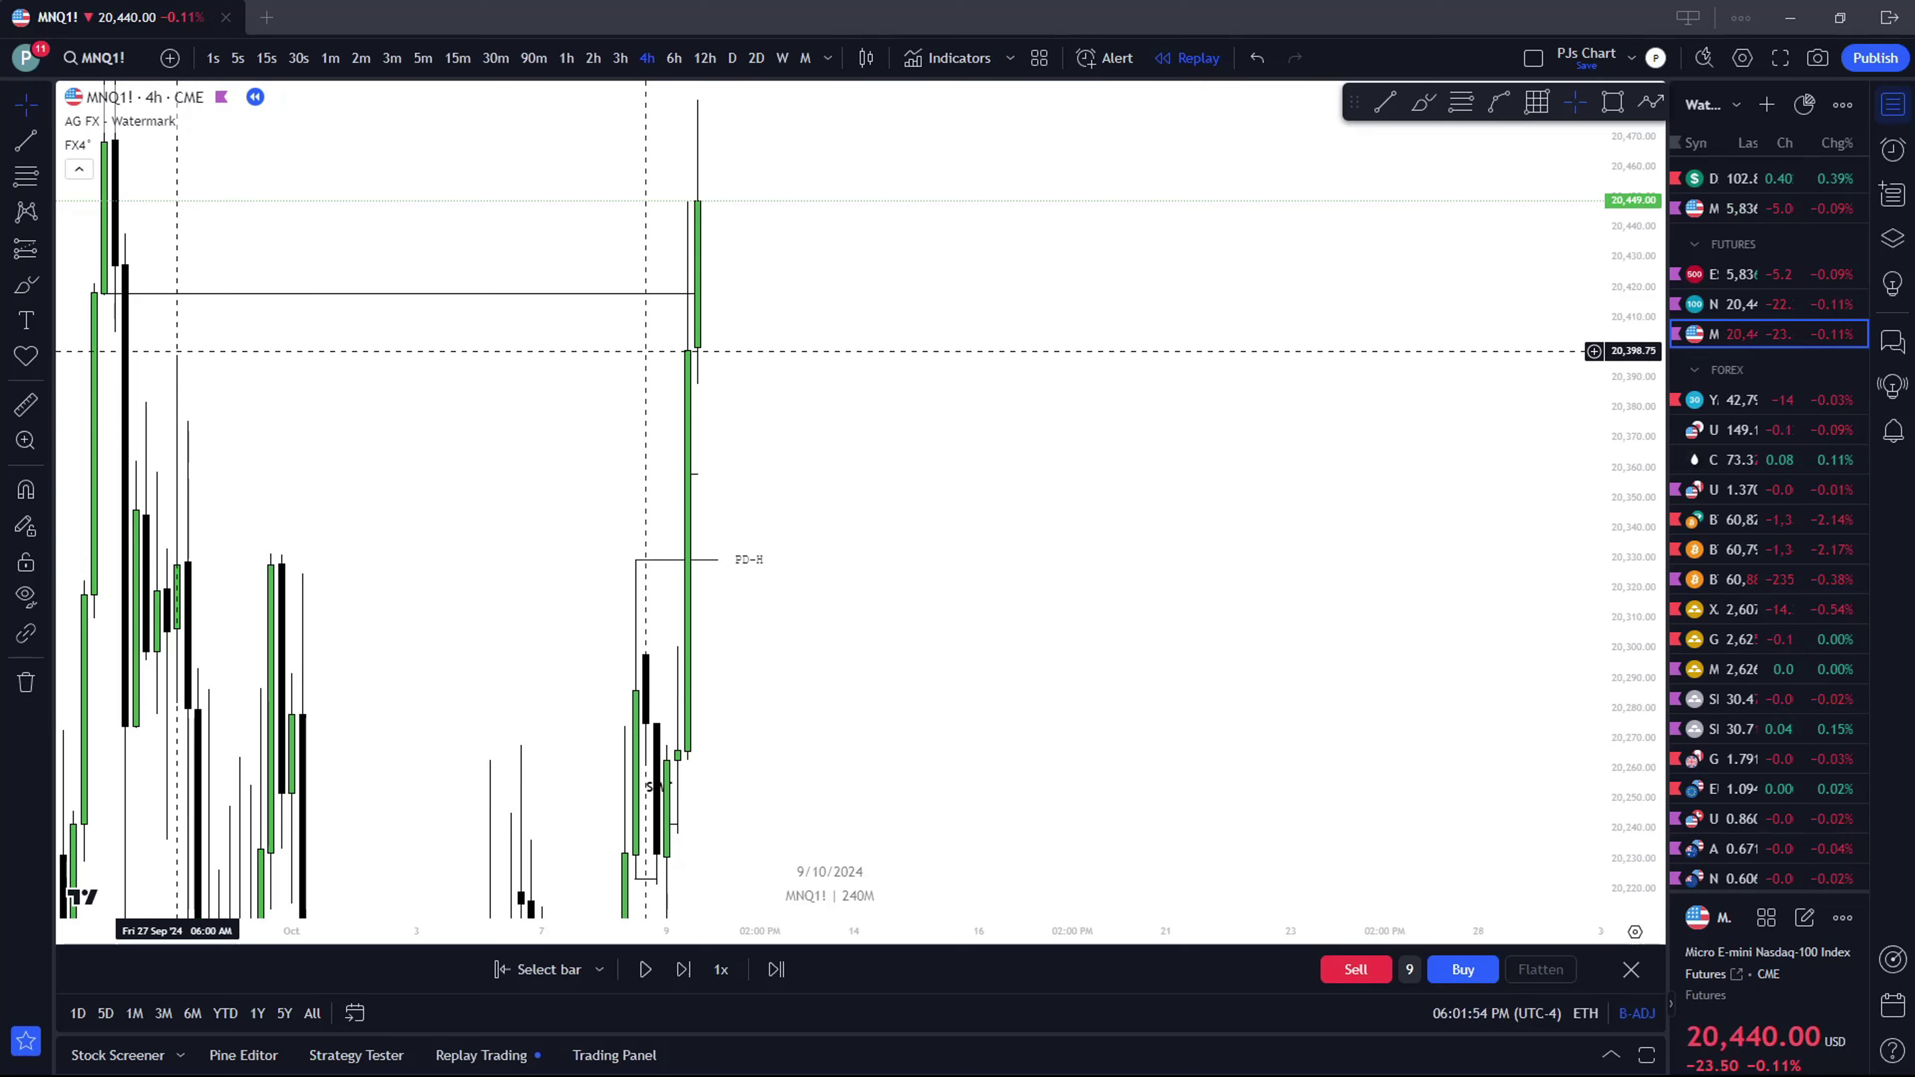
click(1423, 101)
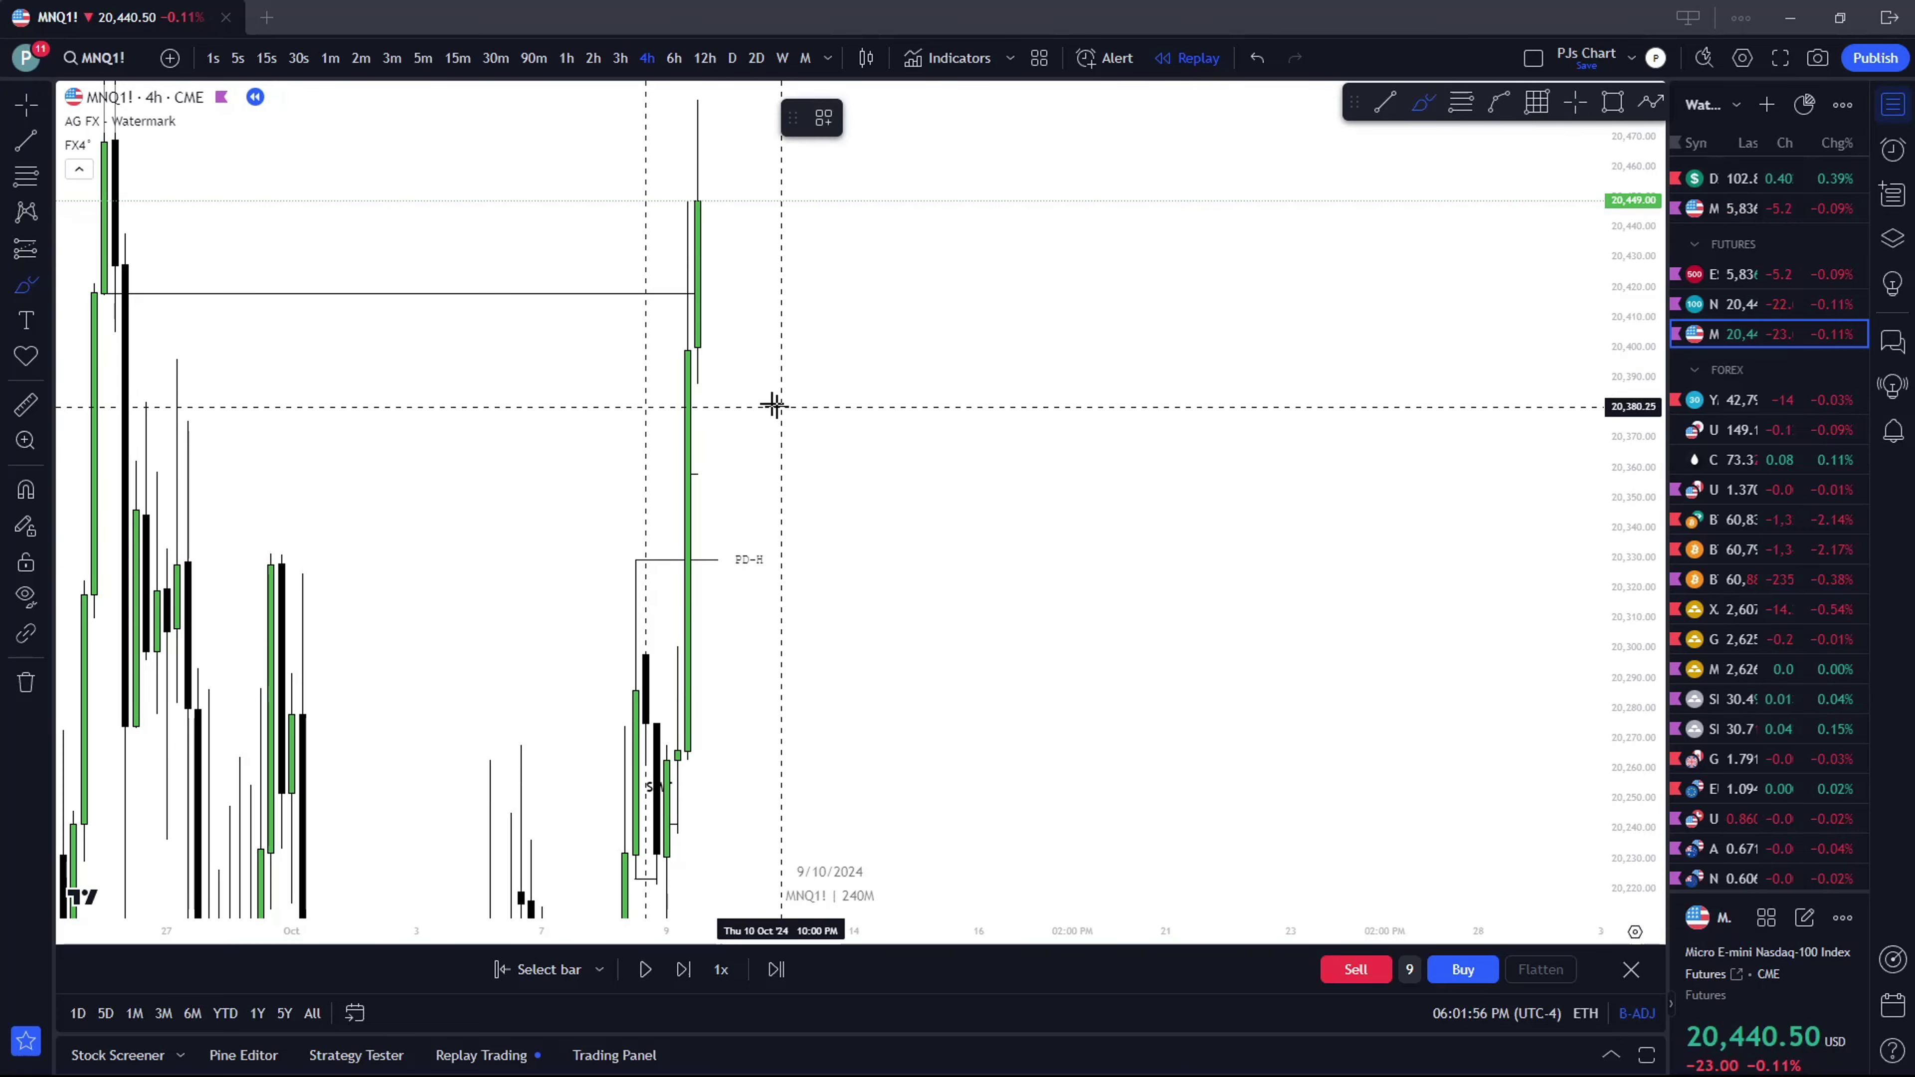
mouse_move(738, 358)
mouse_down()
mouse_move(790, 445)
mouse_move(875, 287)
mouse_up()
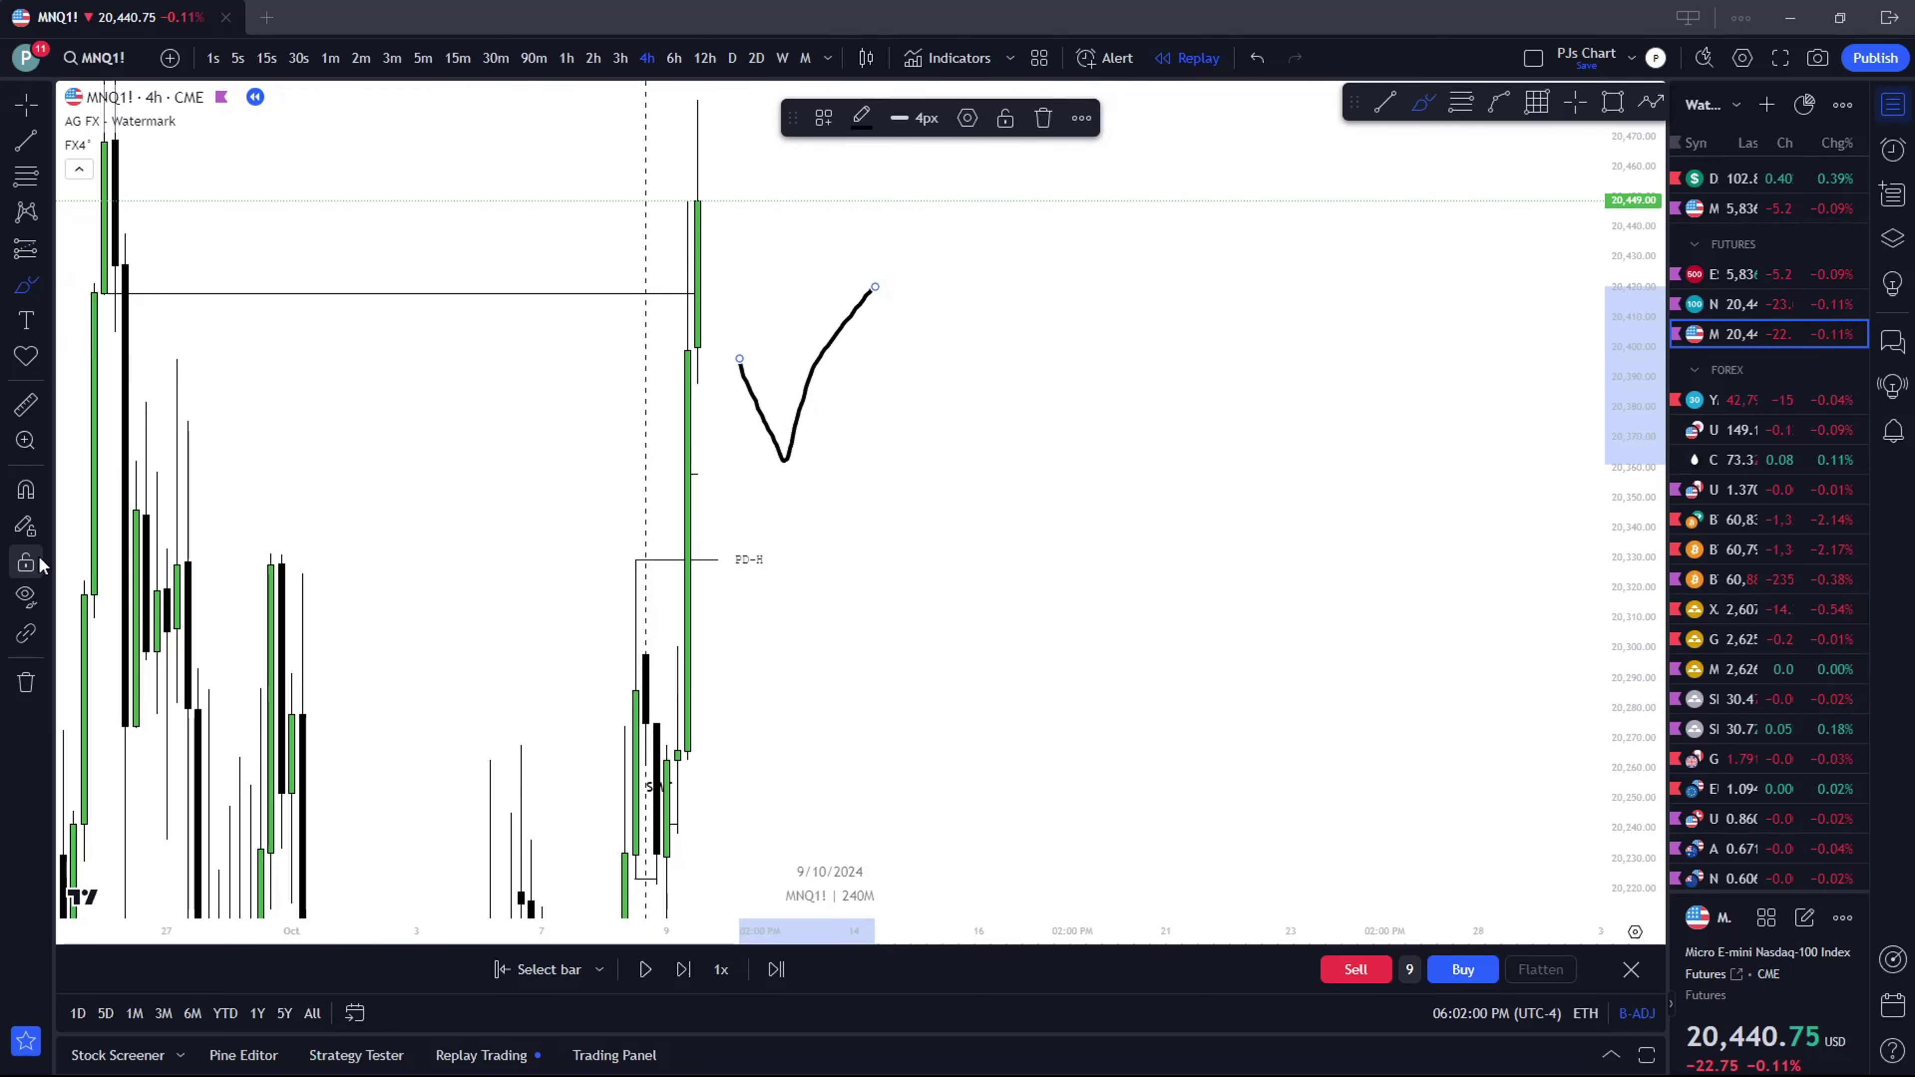
click(1042, 120)
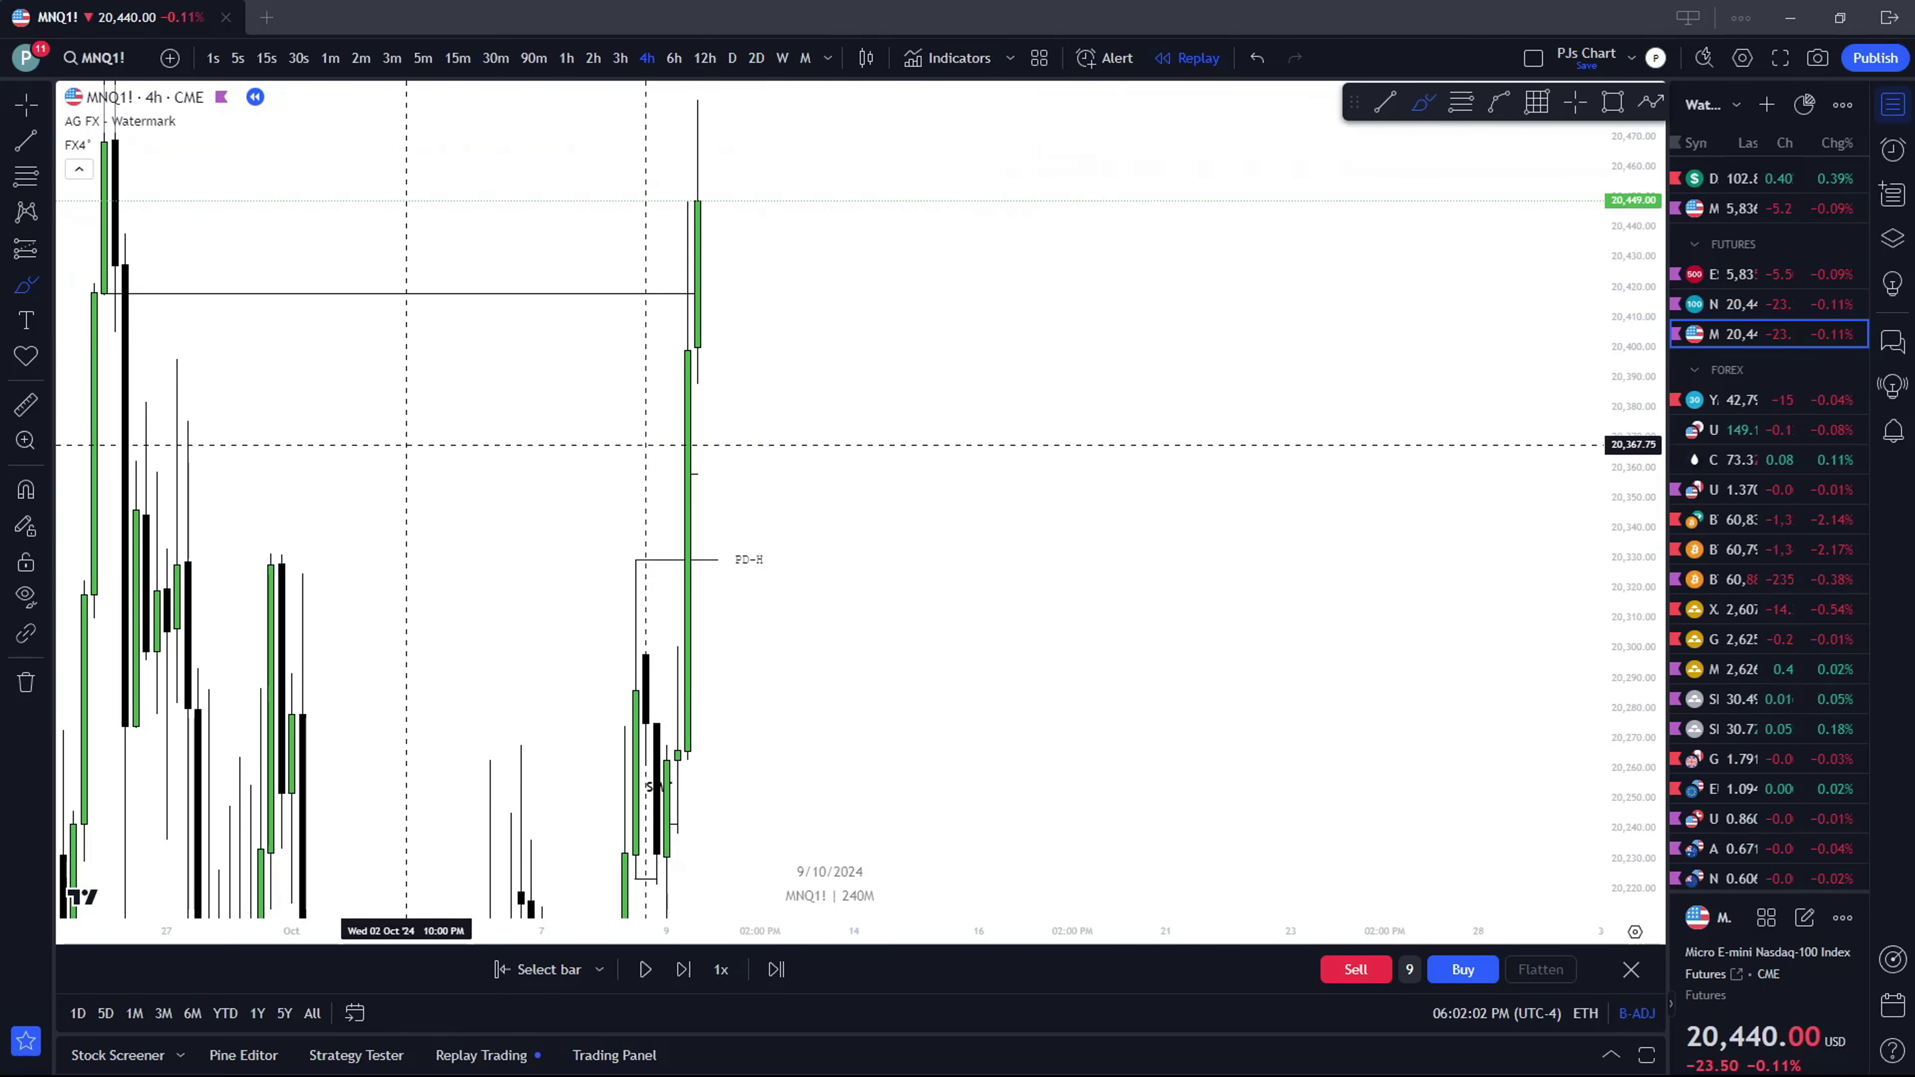
Review the 9 October rally and its afternoon pullbacks on the 15-minute and 5-minute timeframes
click(461, 58)
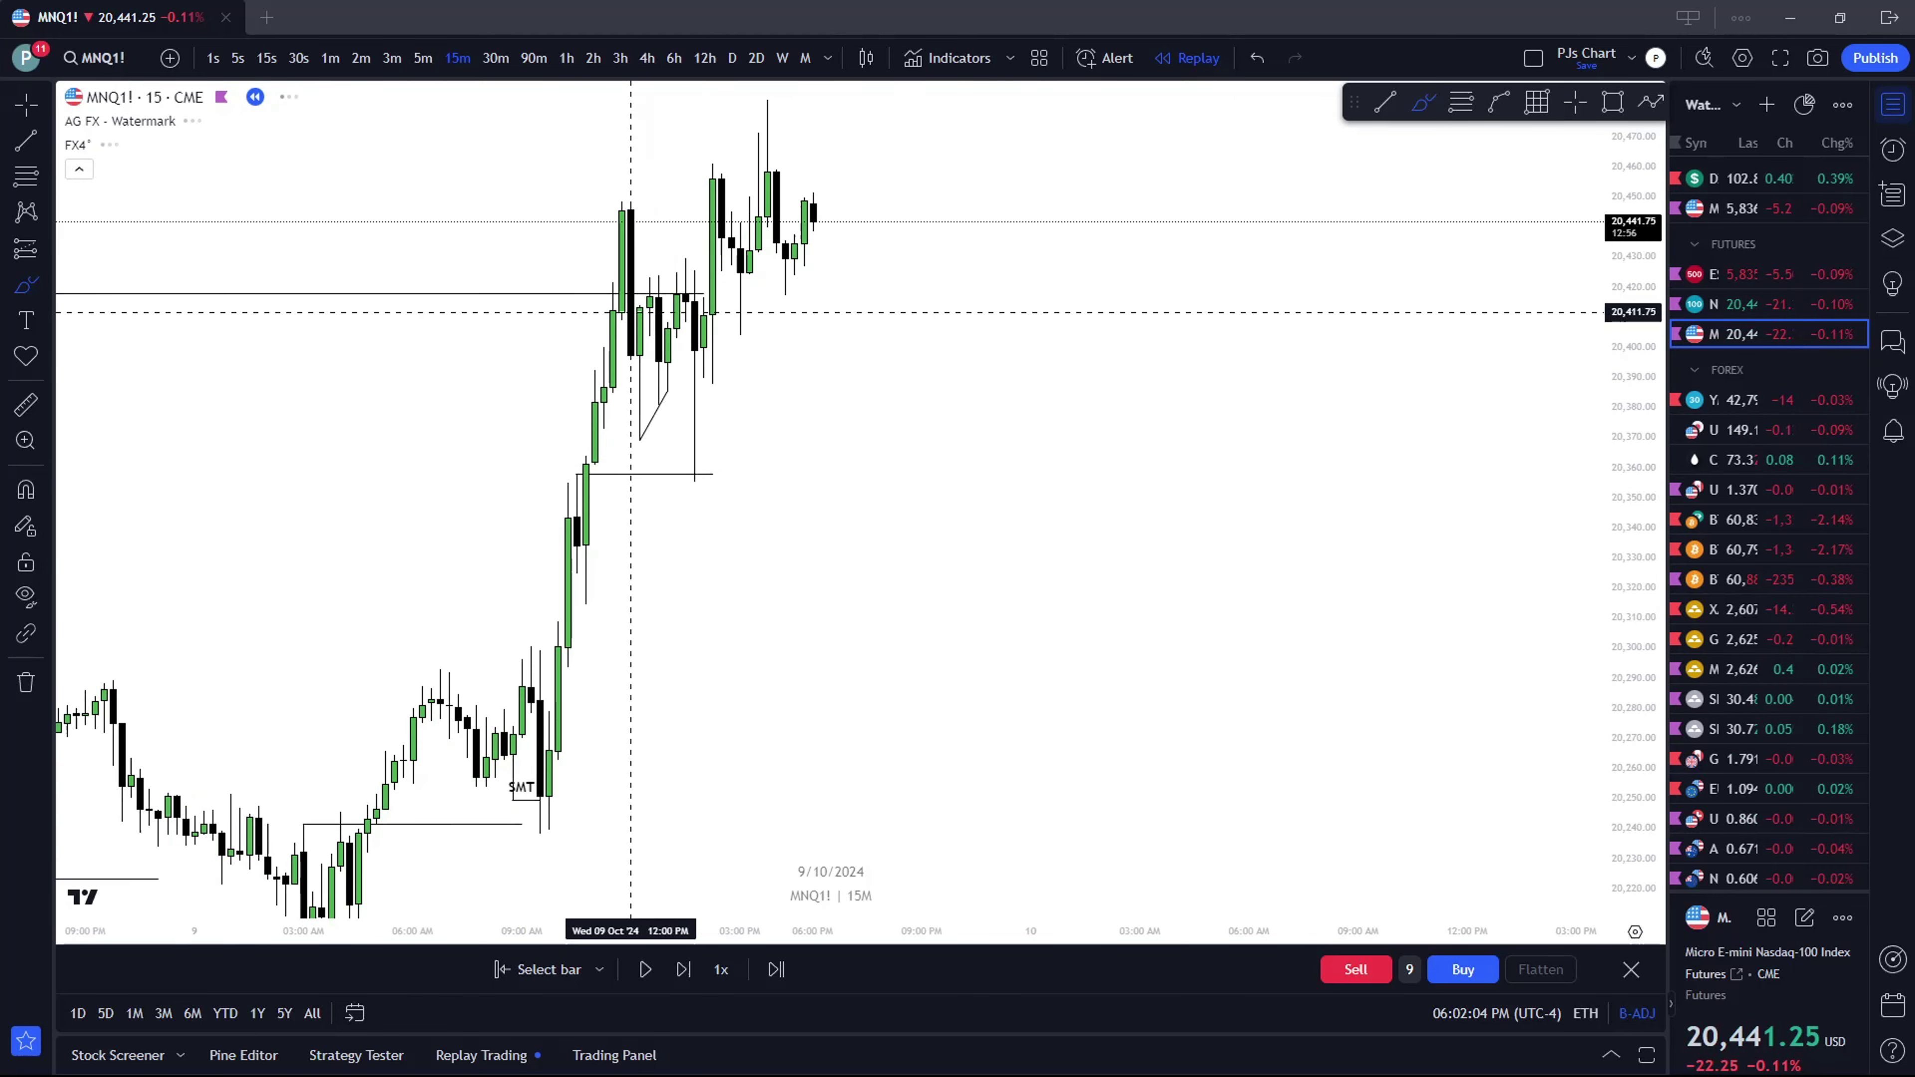
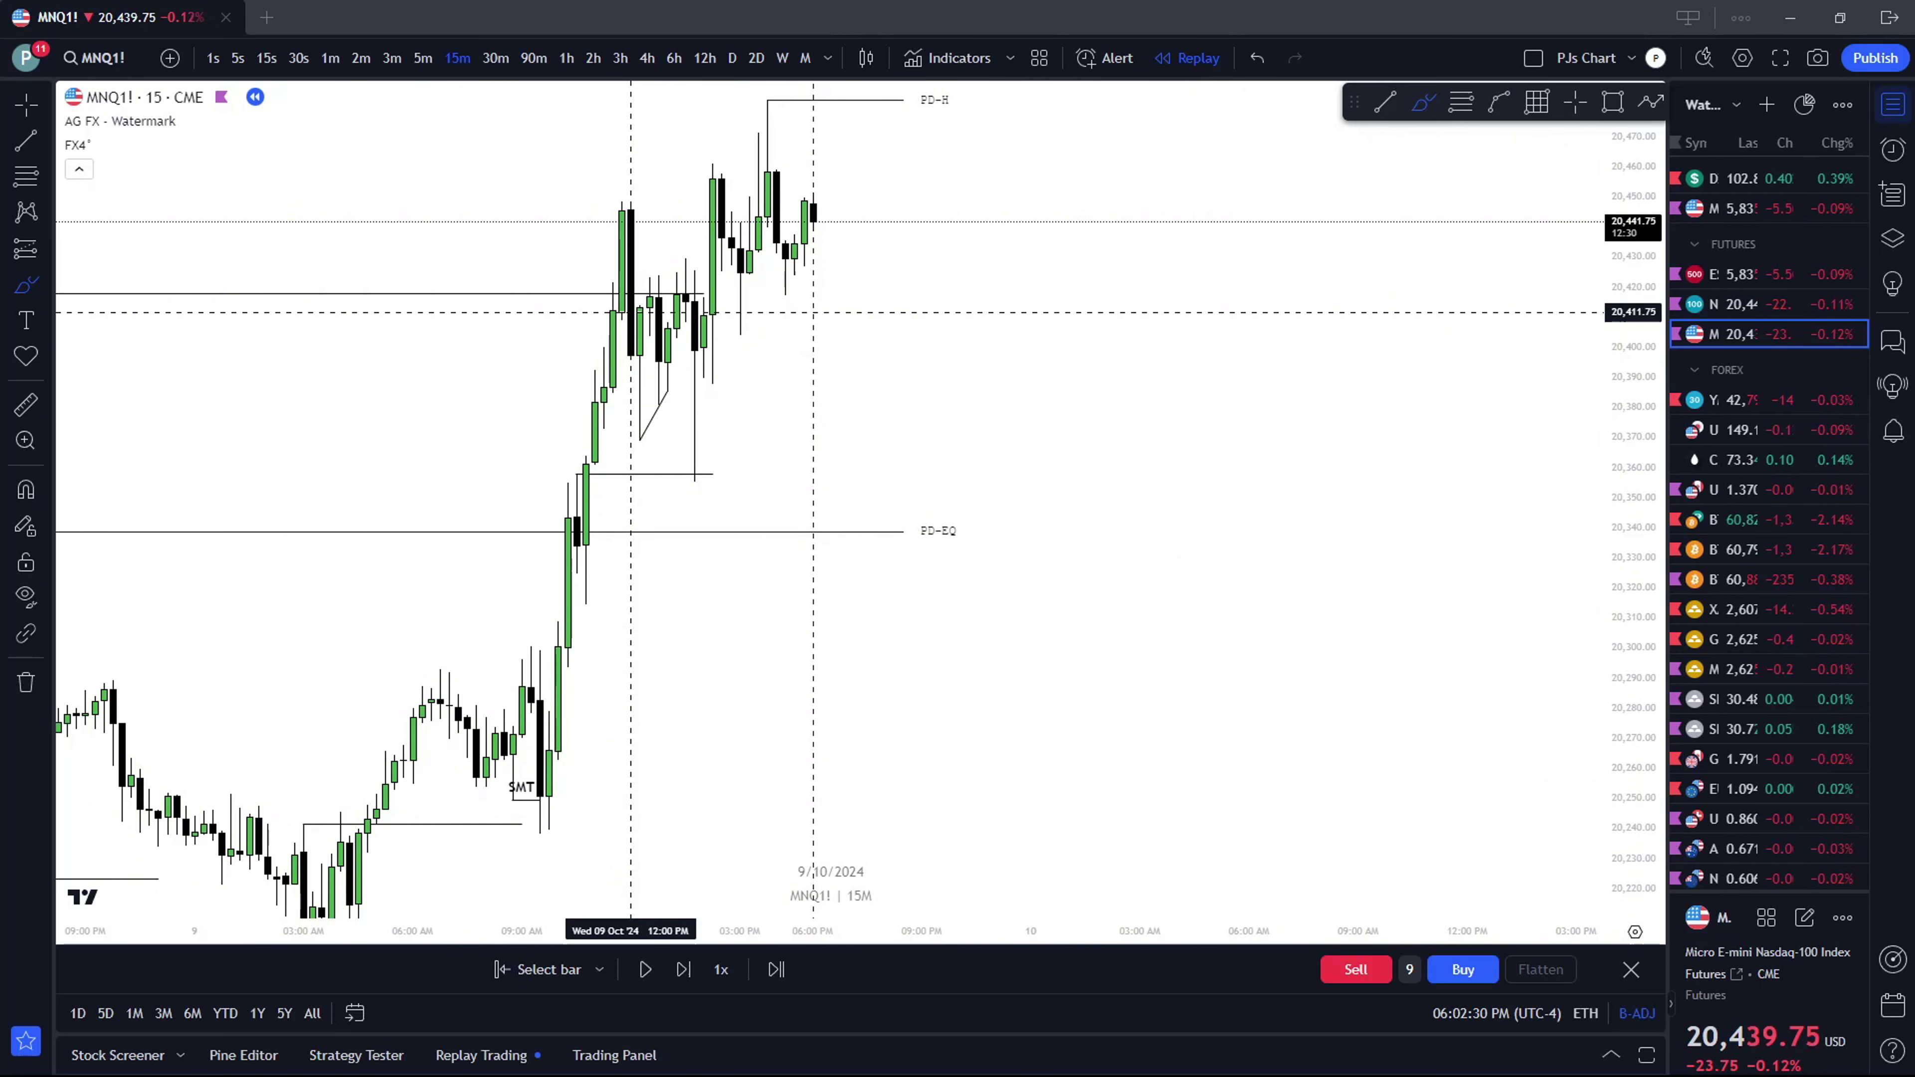
click(423, 57)
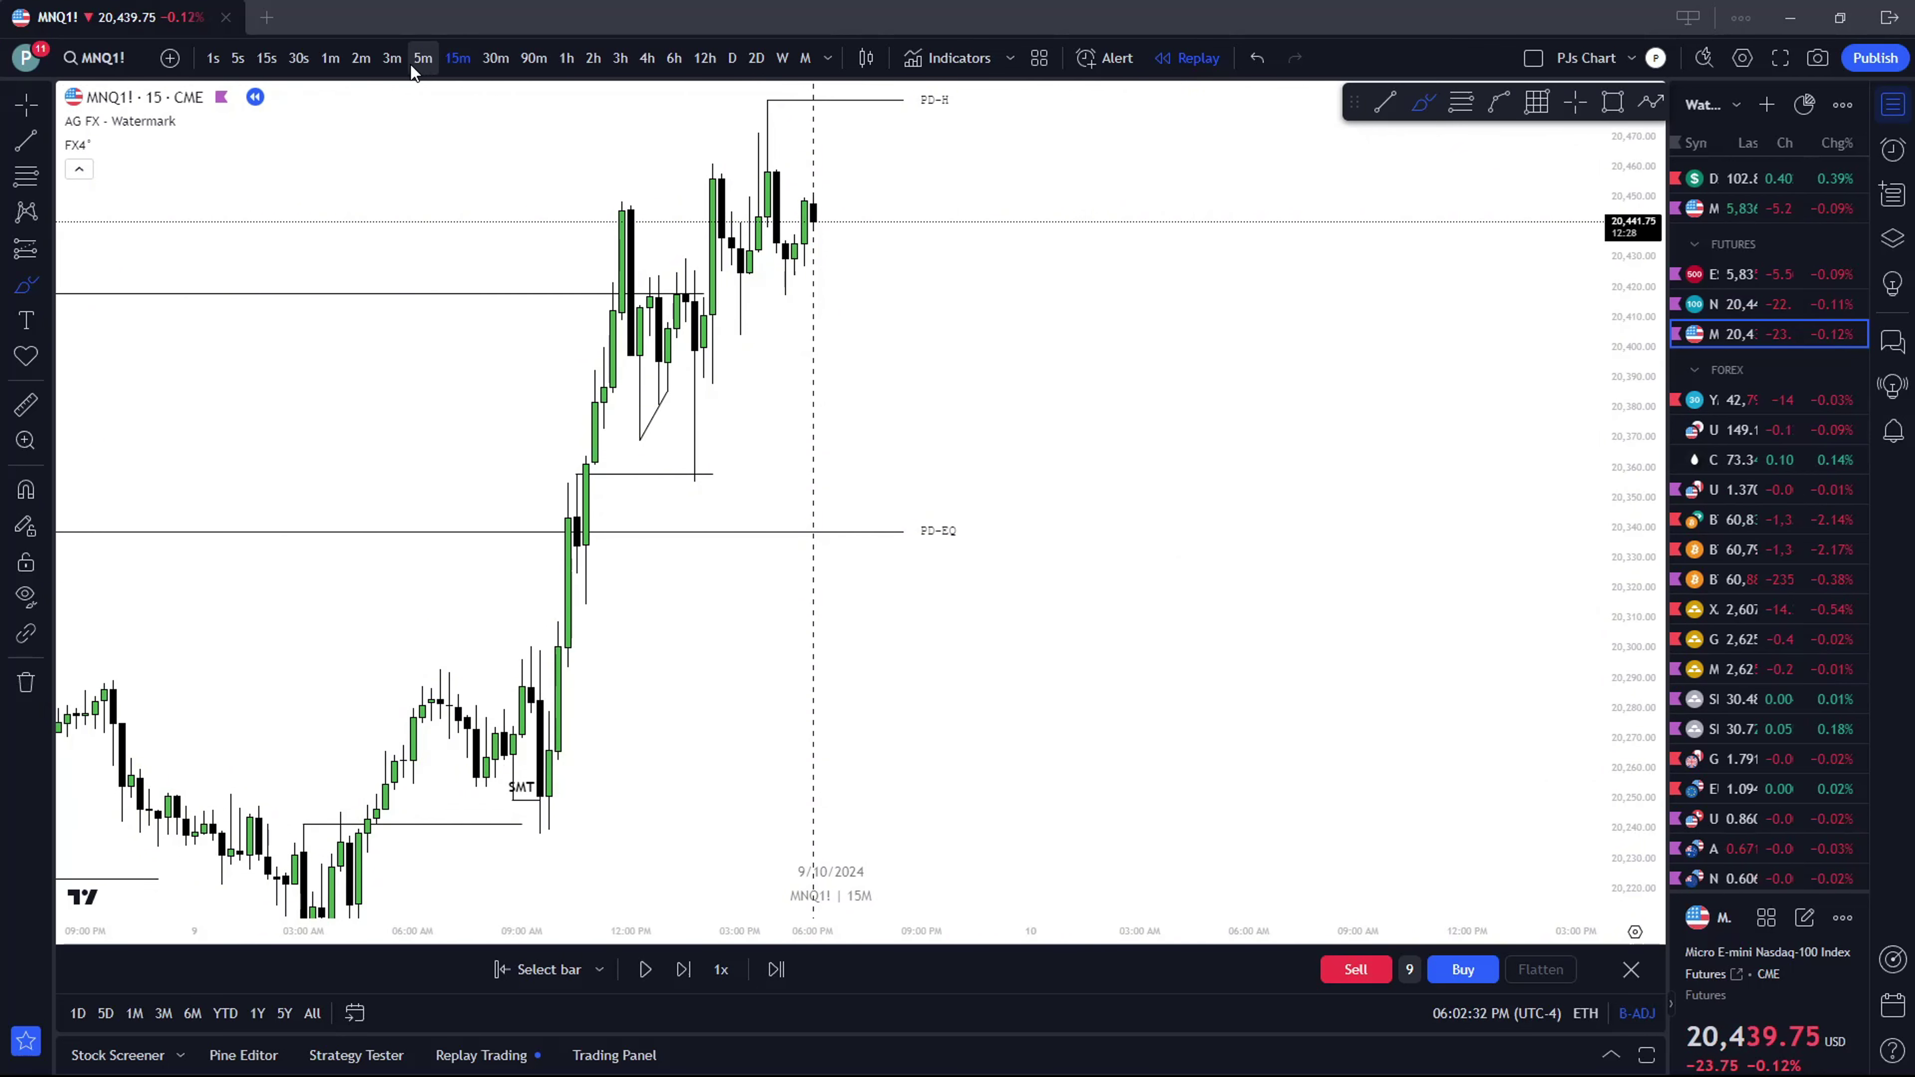
mouse_move(877, 415)
mouse_down()
mouse_move(1243, 415)
mouse_move(1222, 452)
mouse_move(1162, 406)
mouse_move(1153, 367)
mouse_move(1106, 398)
mouse_up()
click(1049, 119)
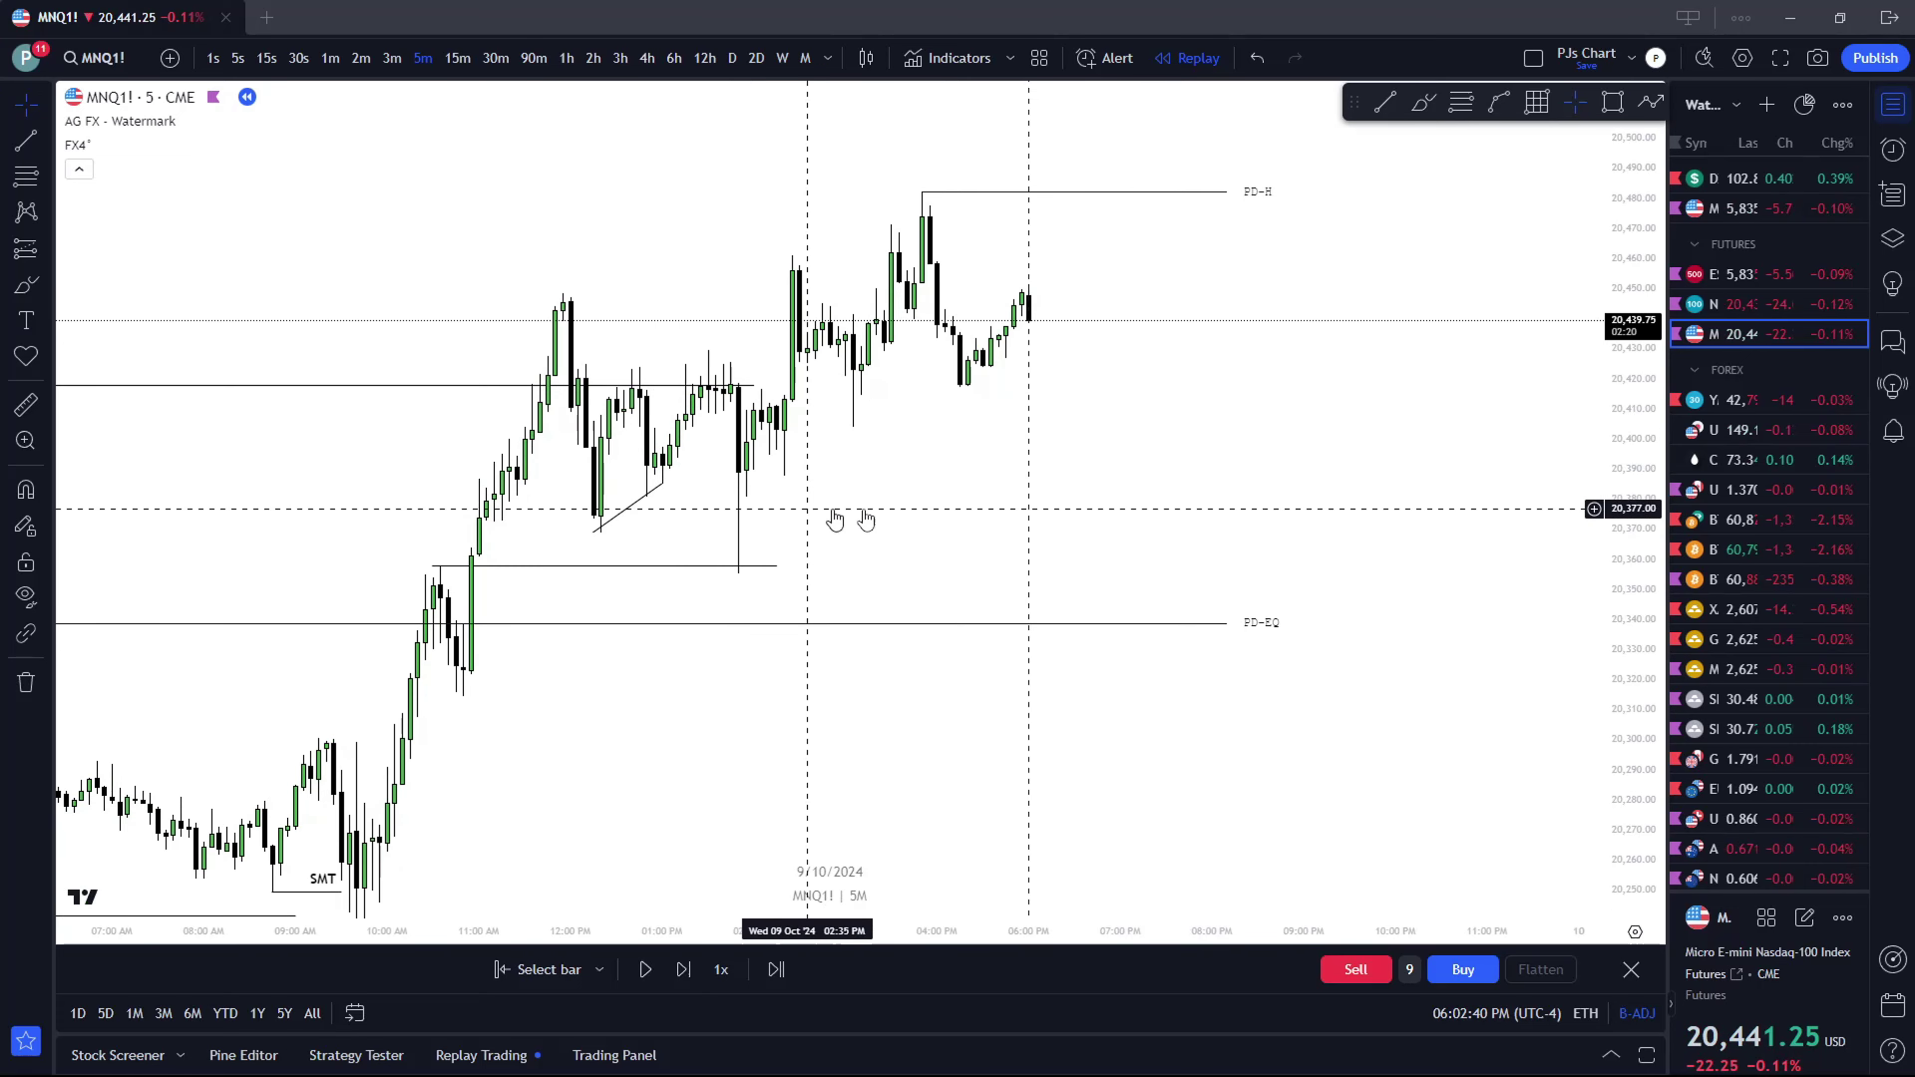
Shorten the horizontal line at 20,208 so that it ends at the early-morning 9 October low, keeping it level
drag(854, 517, 1148, 461)
scroll(833, 495, down, 3)
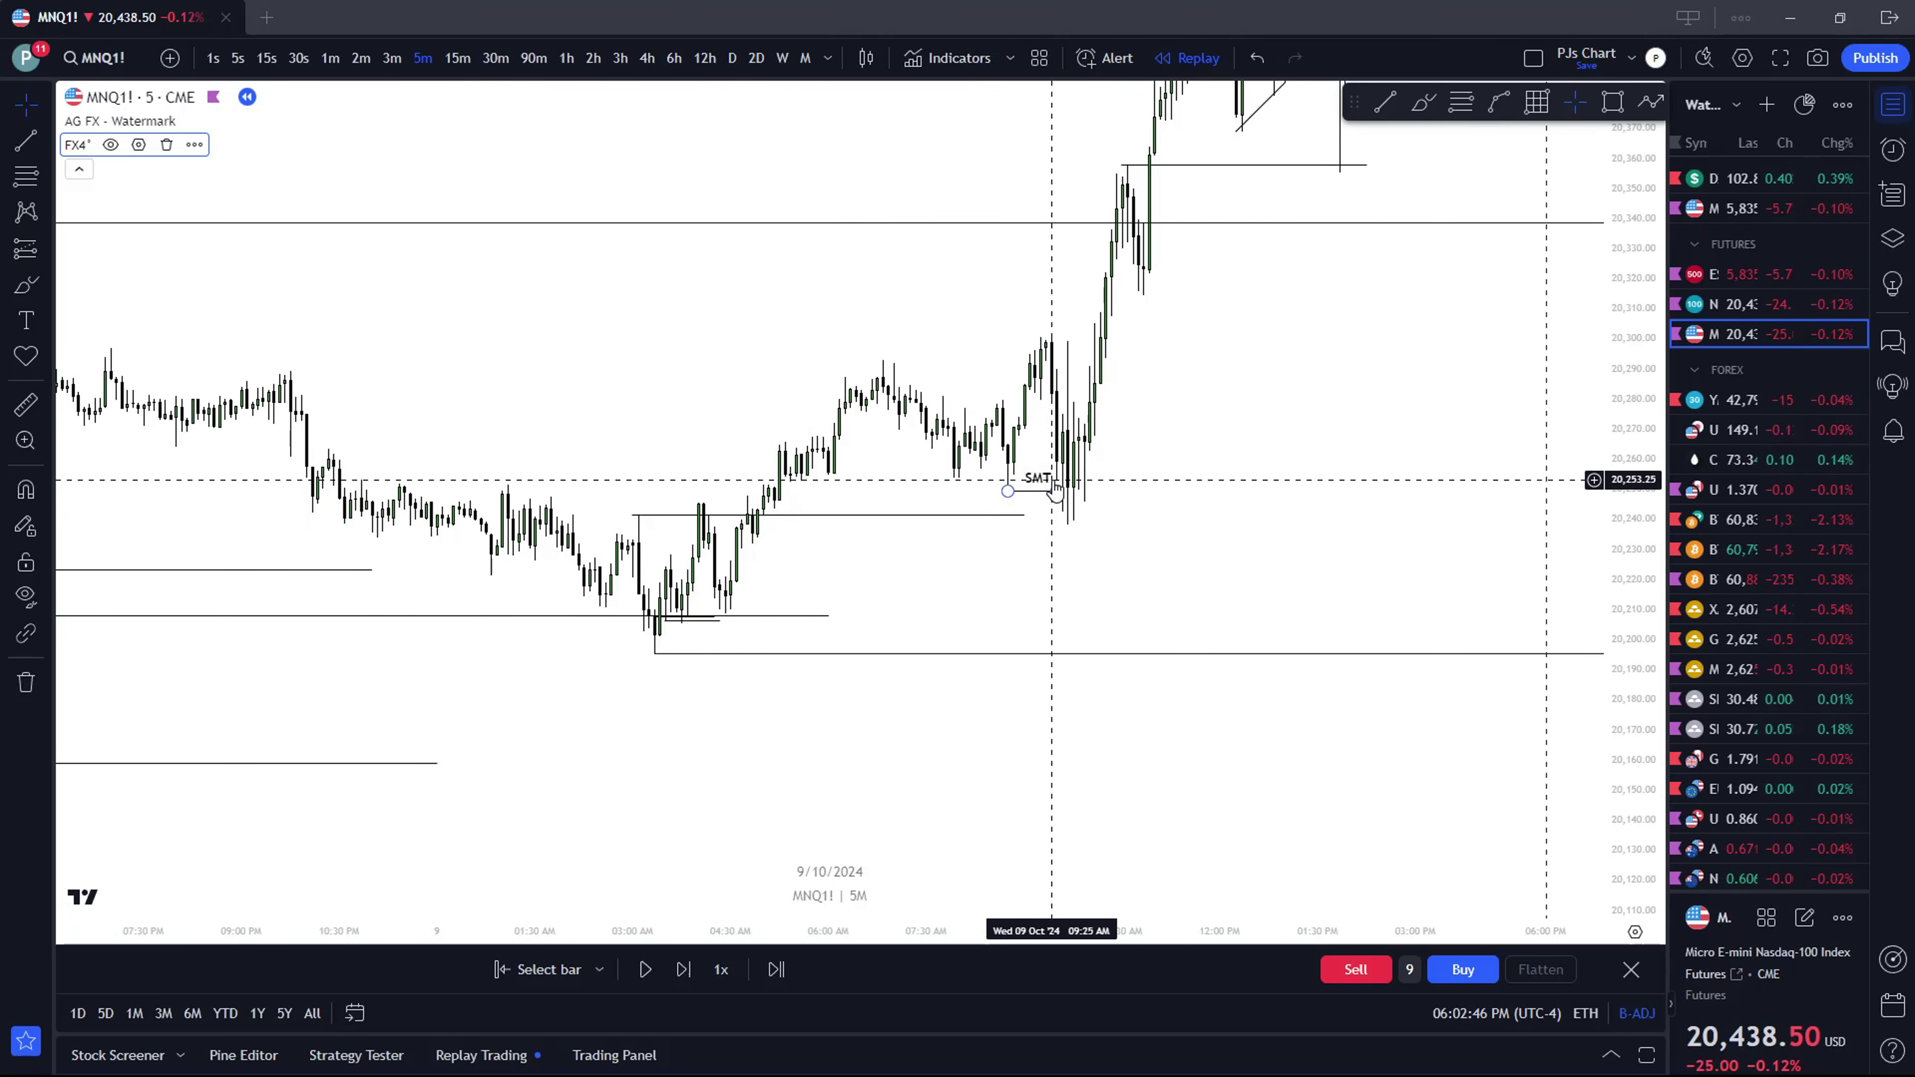
drag(1155, 471, 1030, 512)
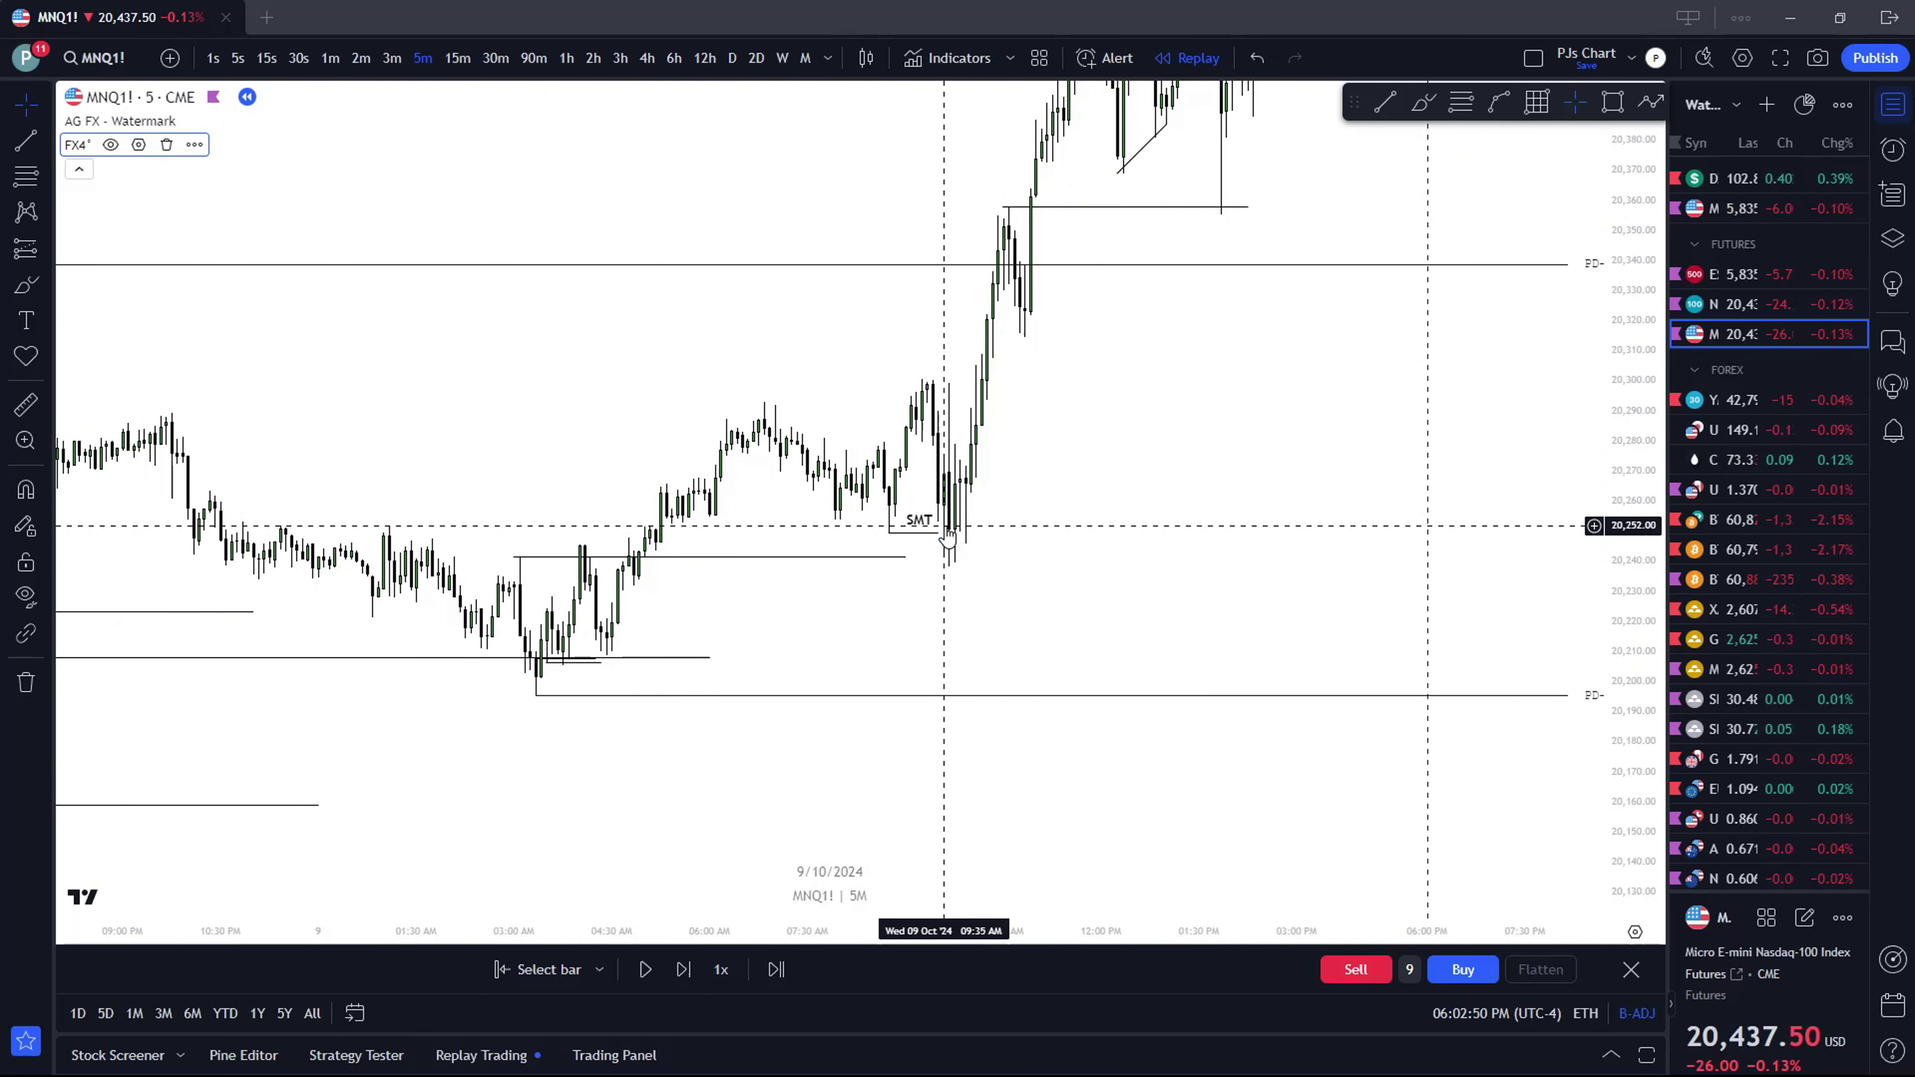
scroll(993, 504, down, 4)
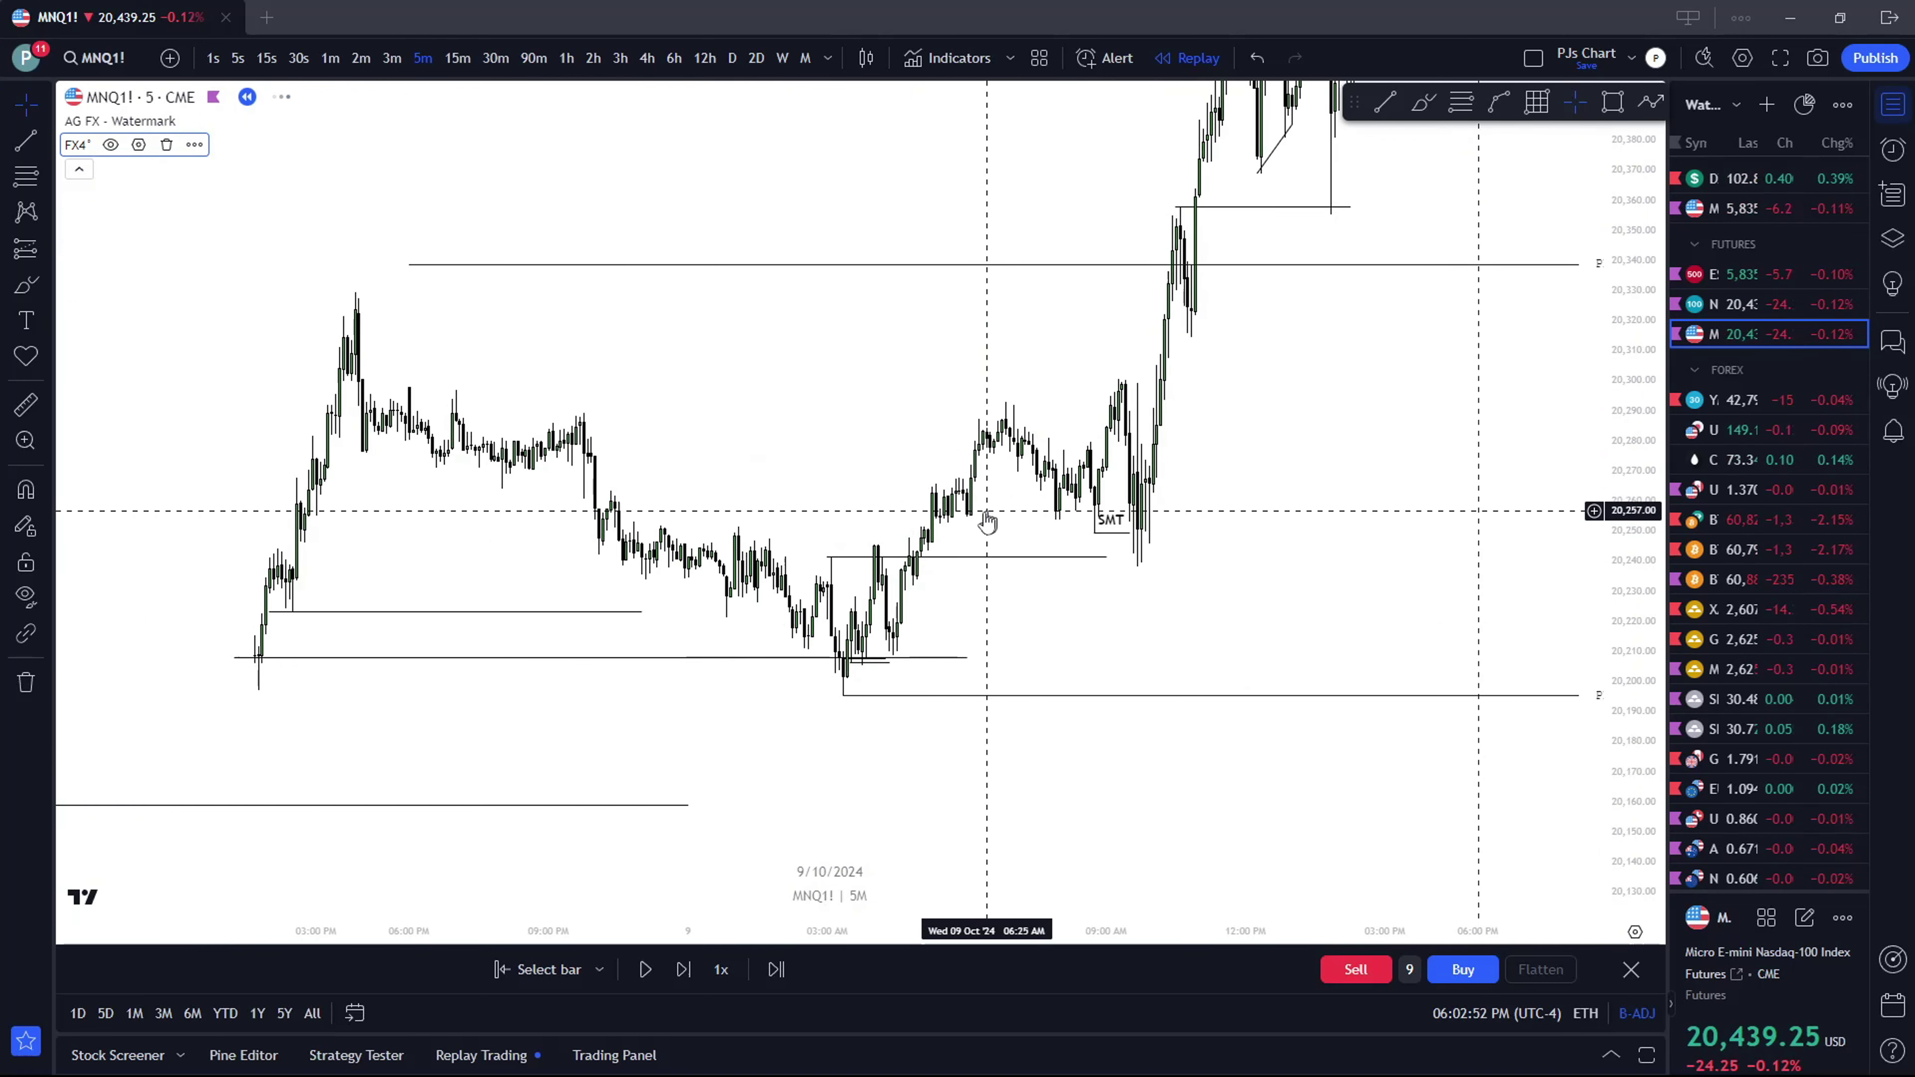
click(234, 658)
click(1146, 502)
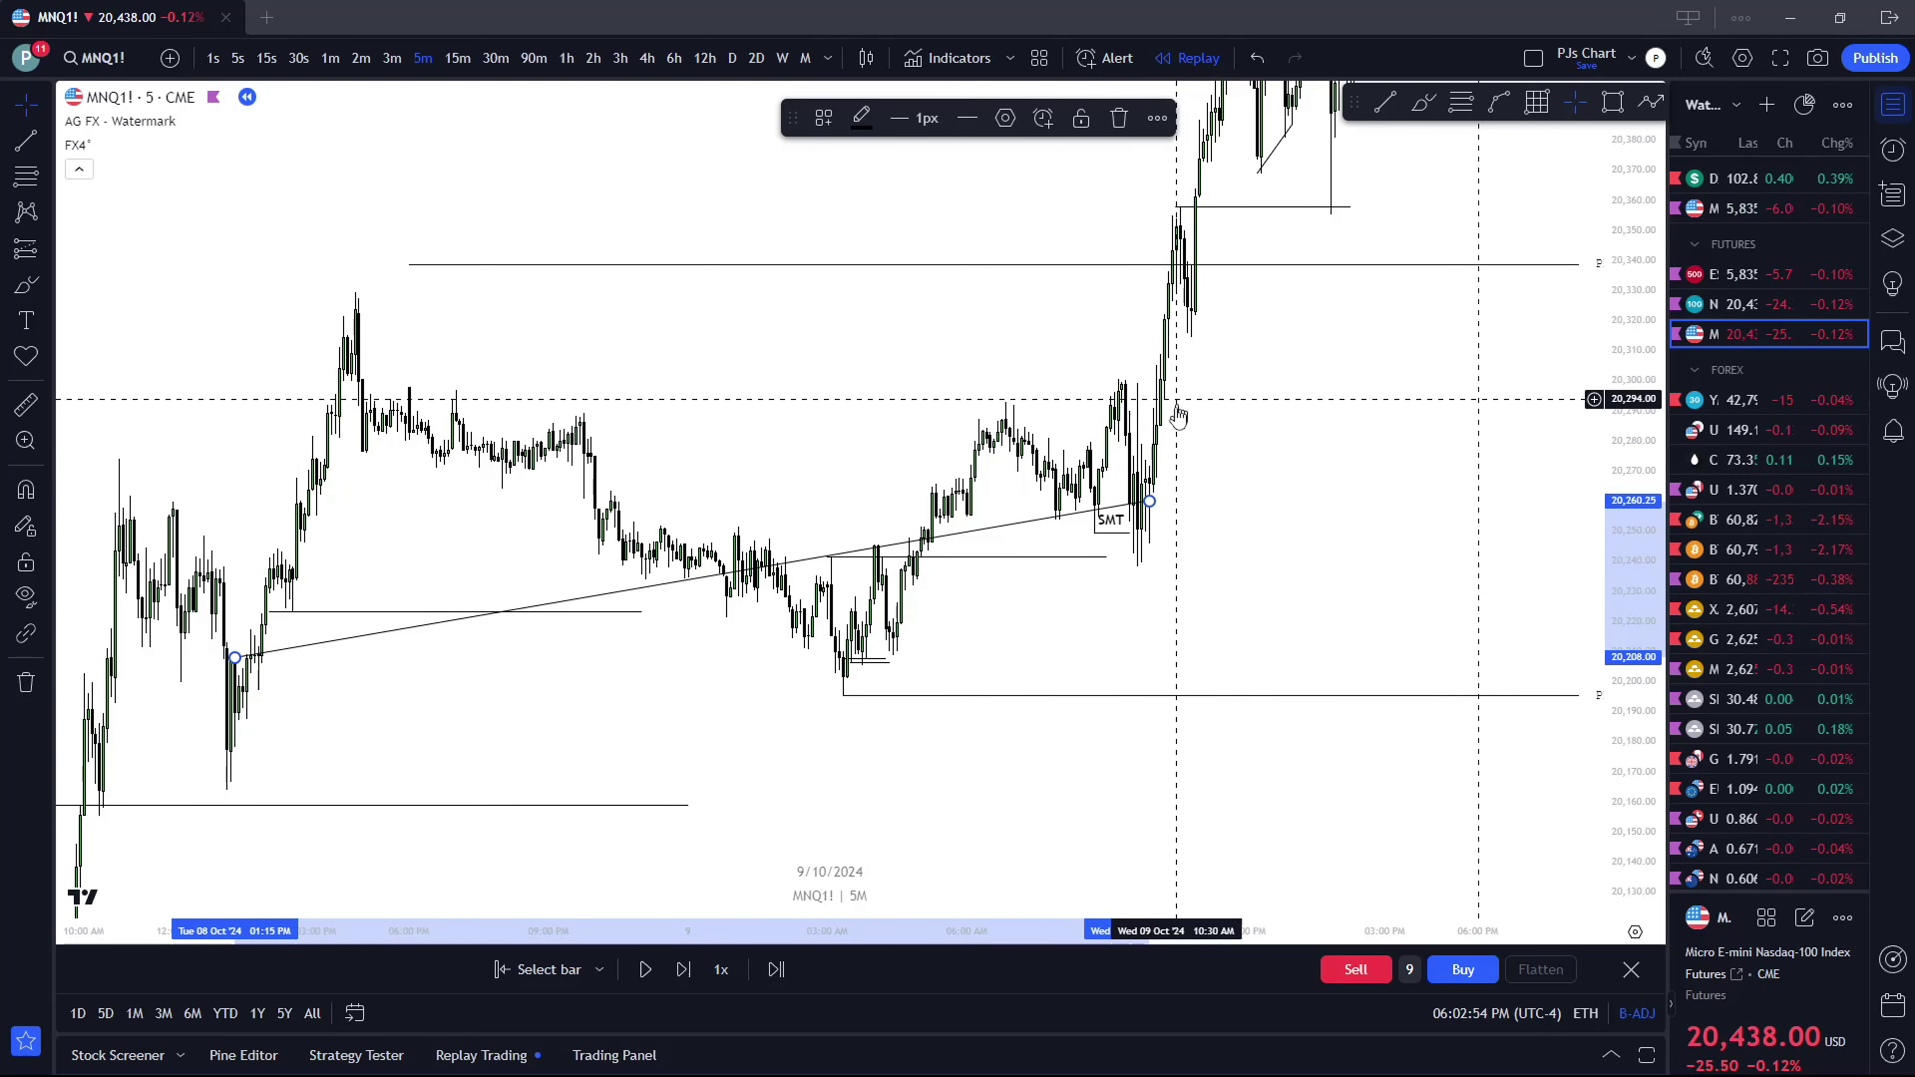
drag(1146, 502, 913, 604)
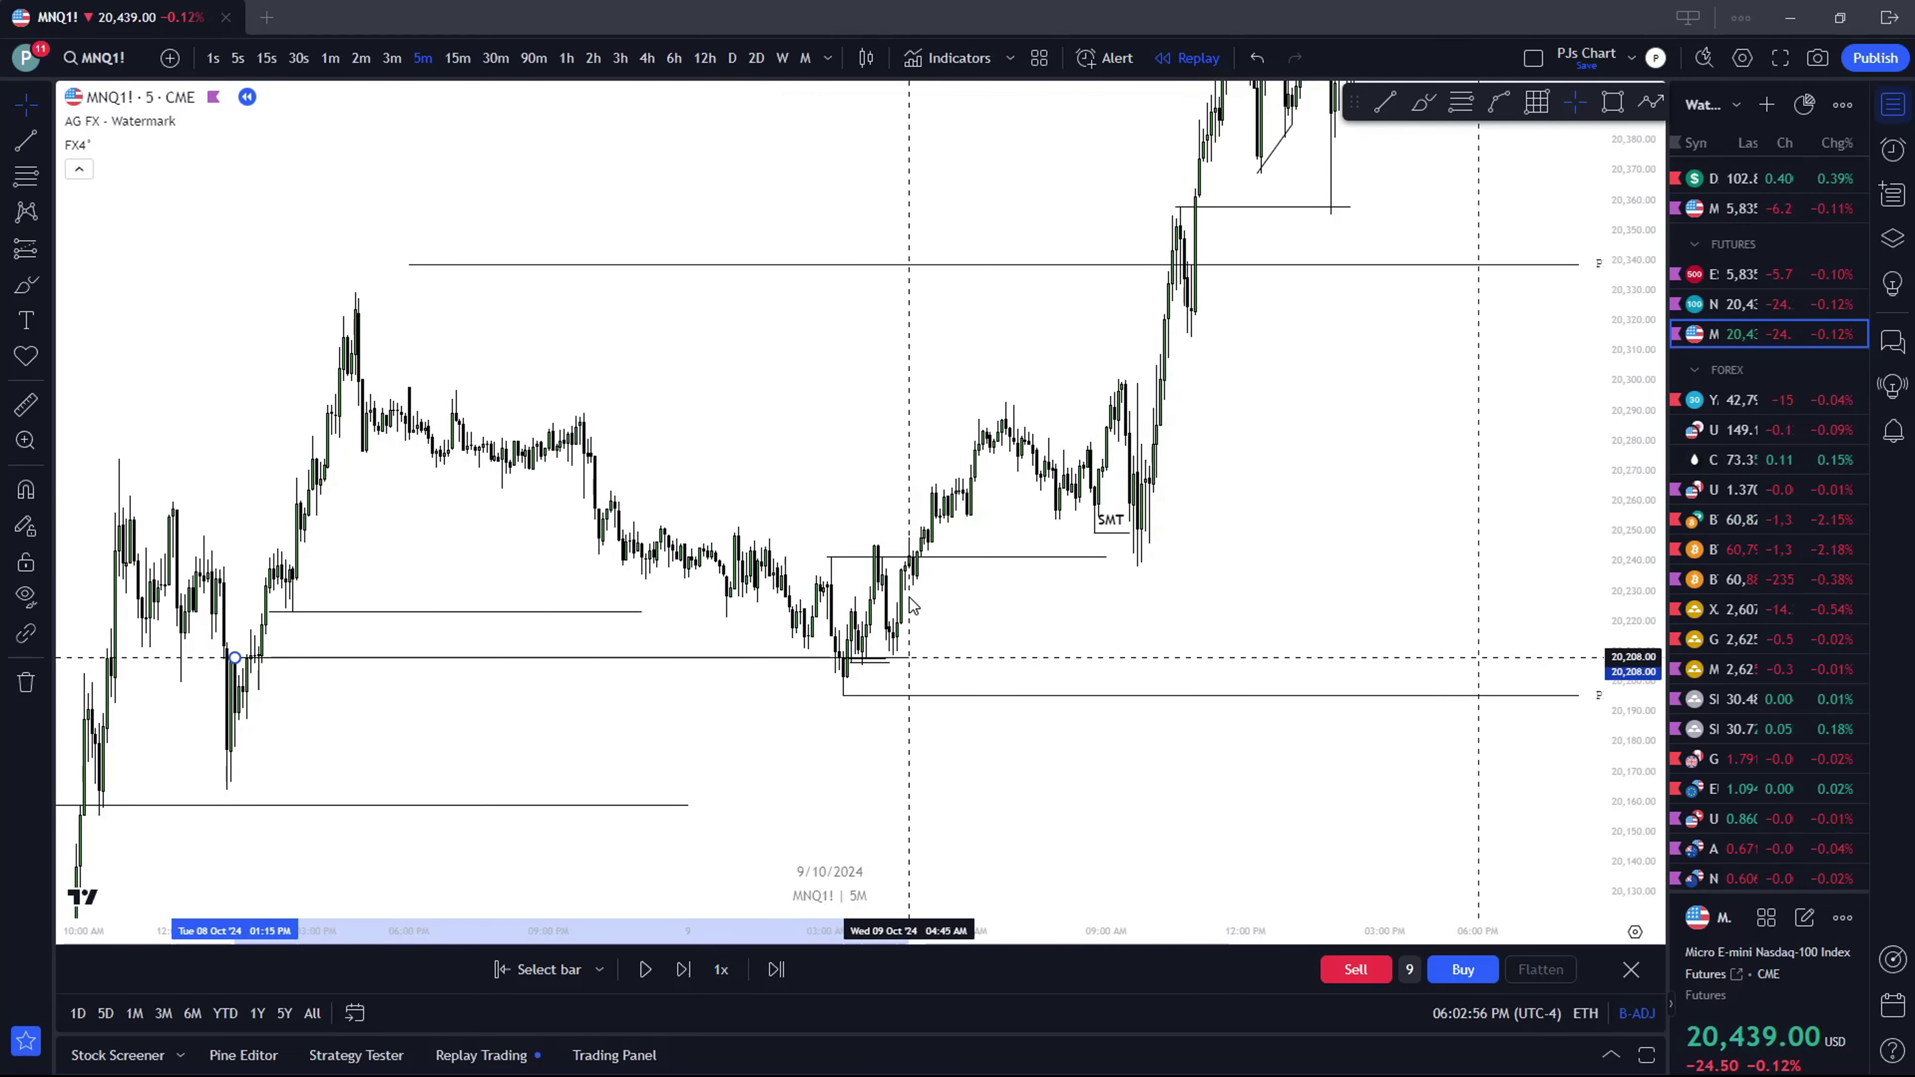
drag(848, 658, 843, 658)
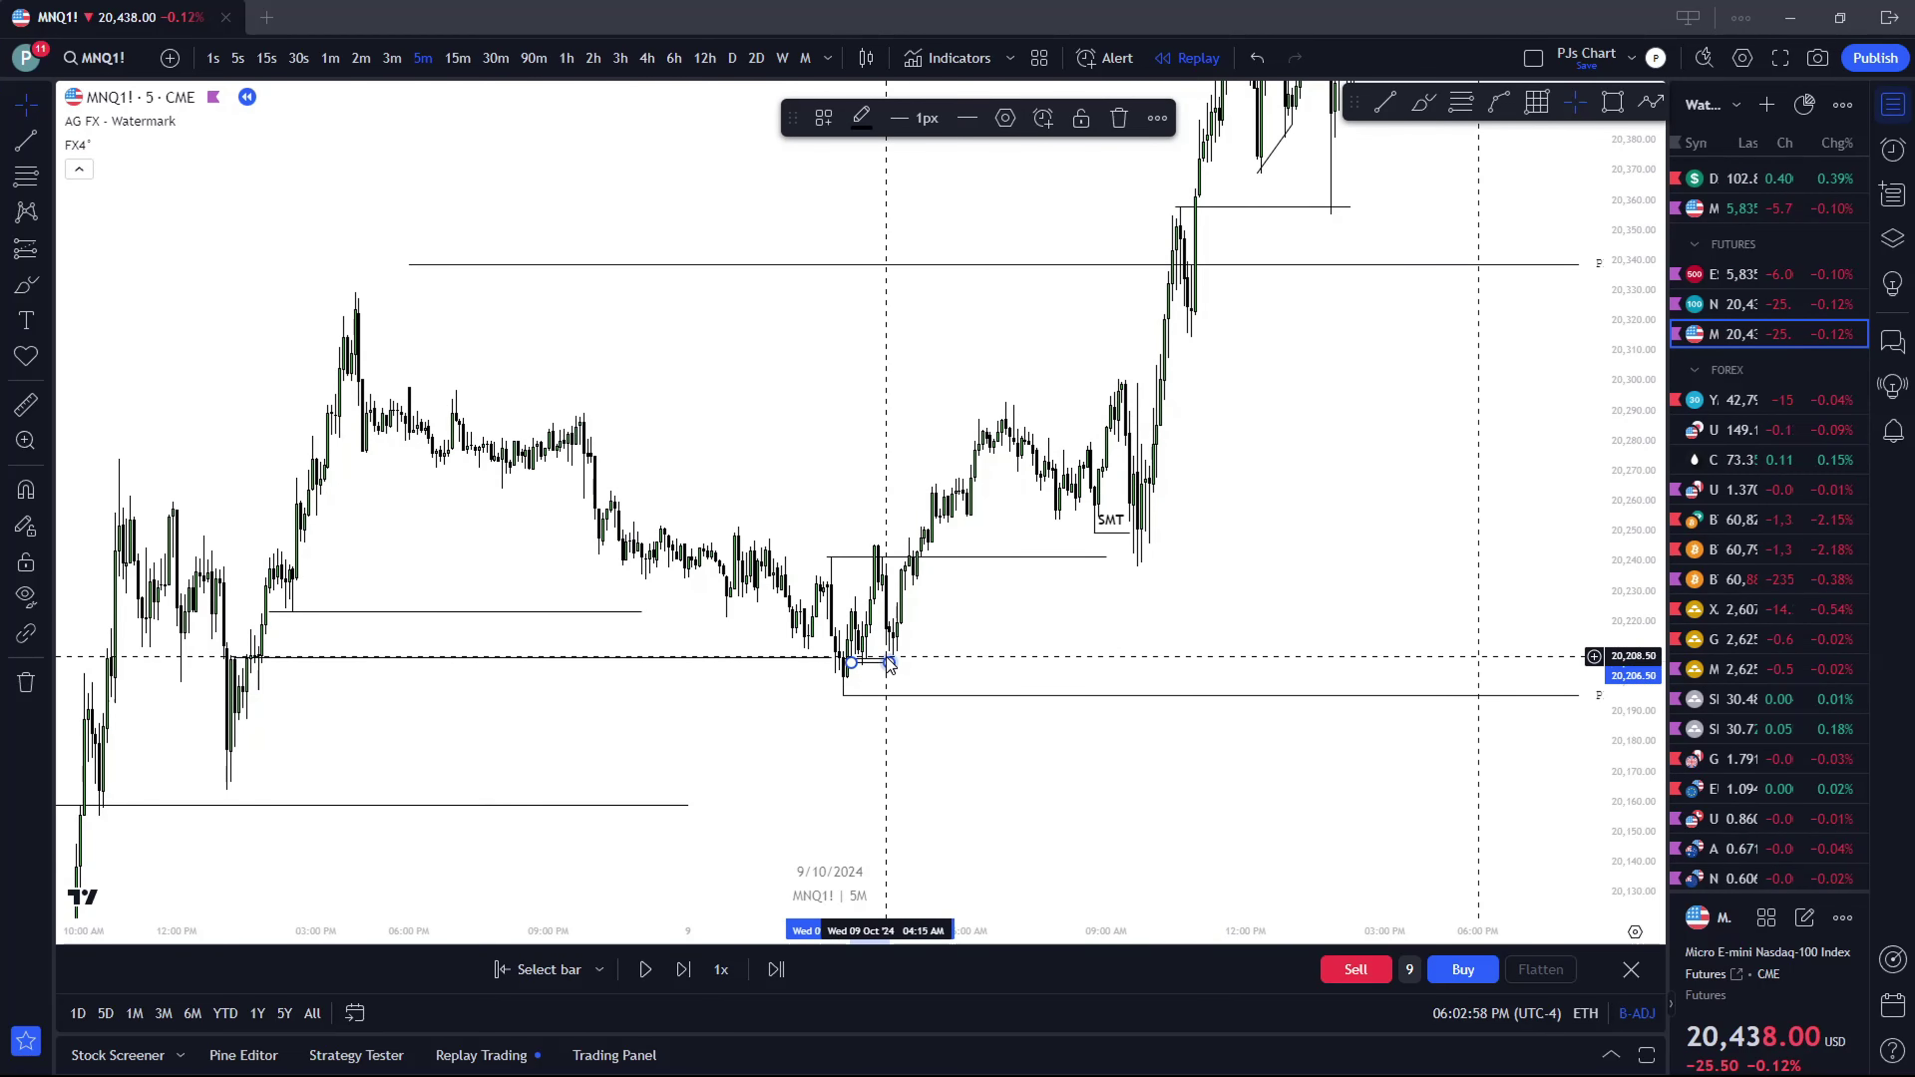
Examine the price structure on the 5-minute, 15-minute and 1-hour timeframes back to early September, and reset the chart view
drag(987, 547, 1022, 471)
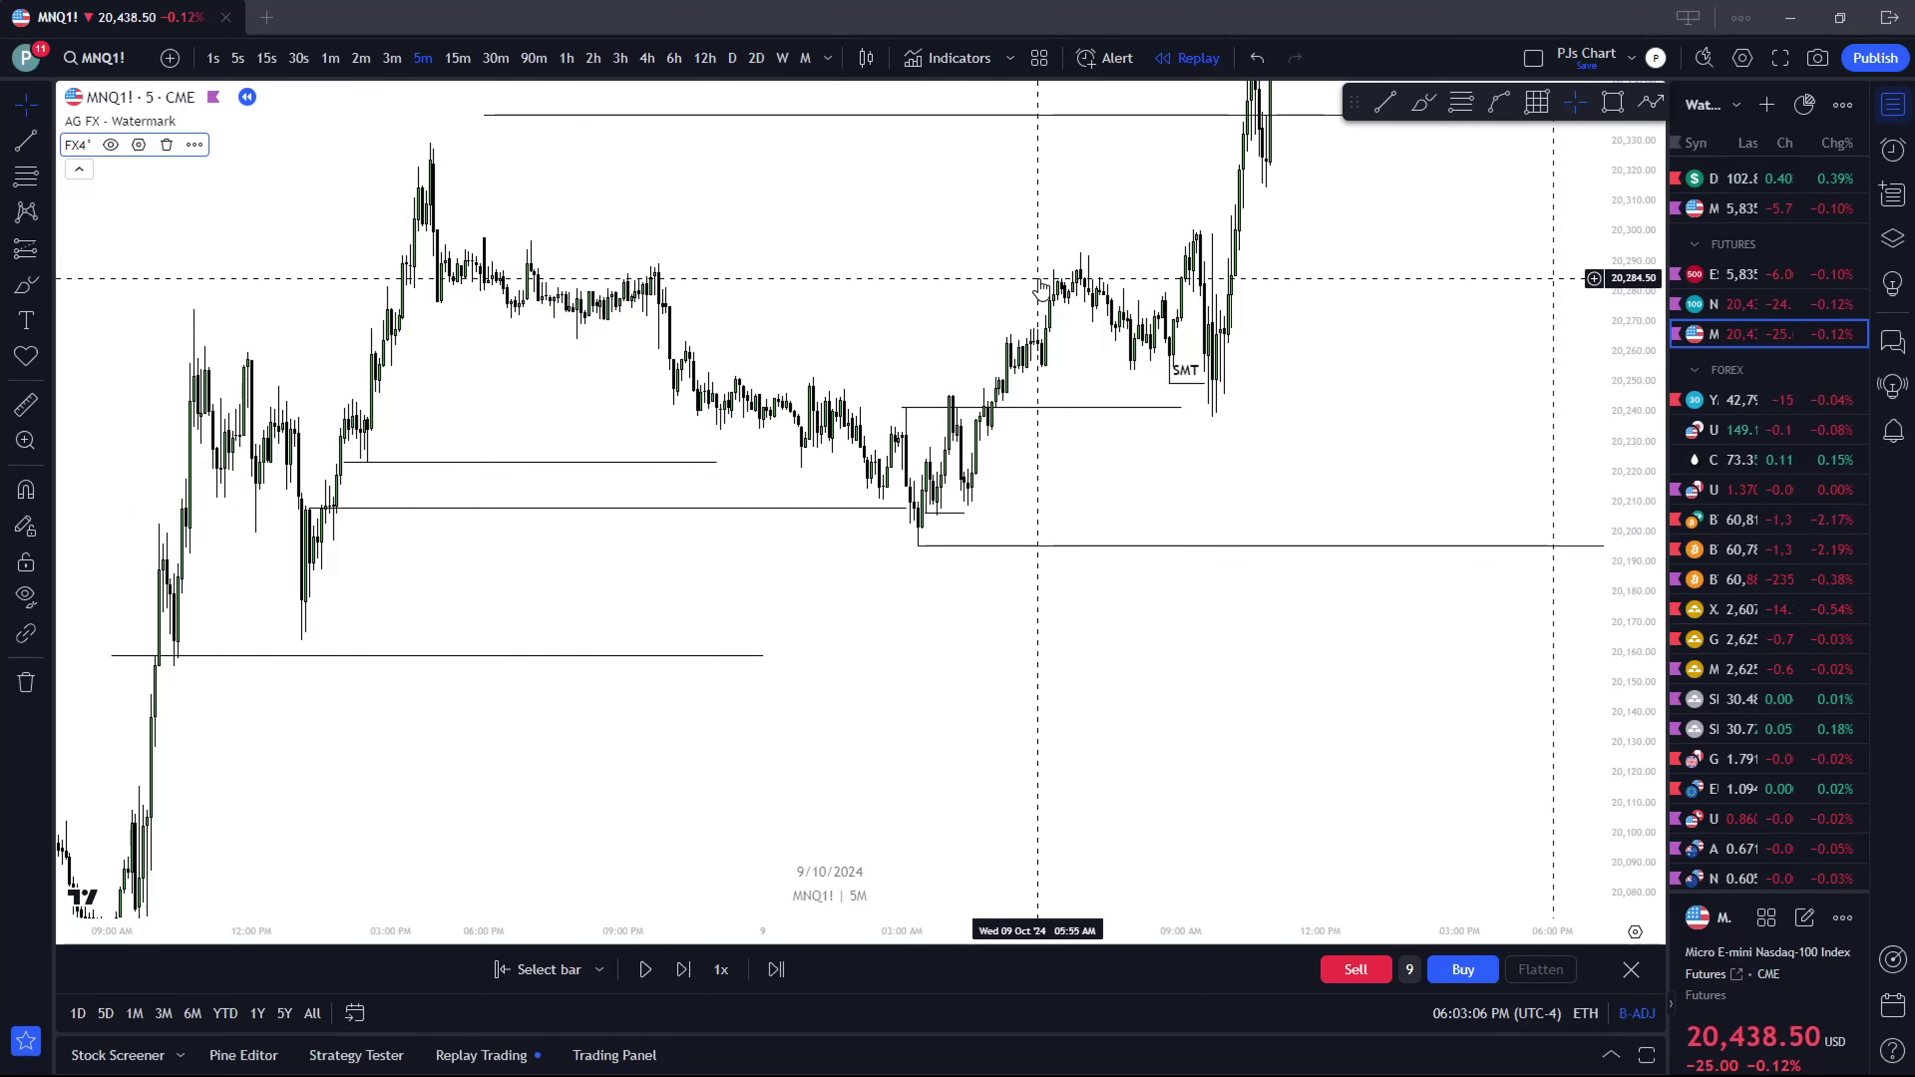
scroll(975, 368, up, 1)
scroll(973, 370, down, 1)
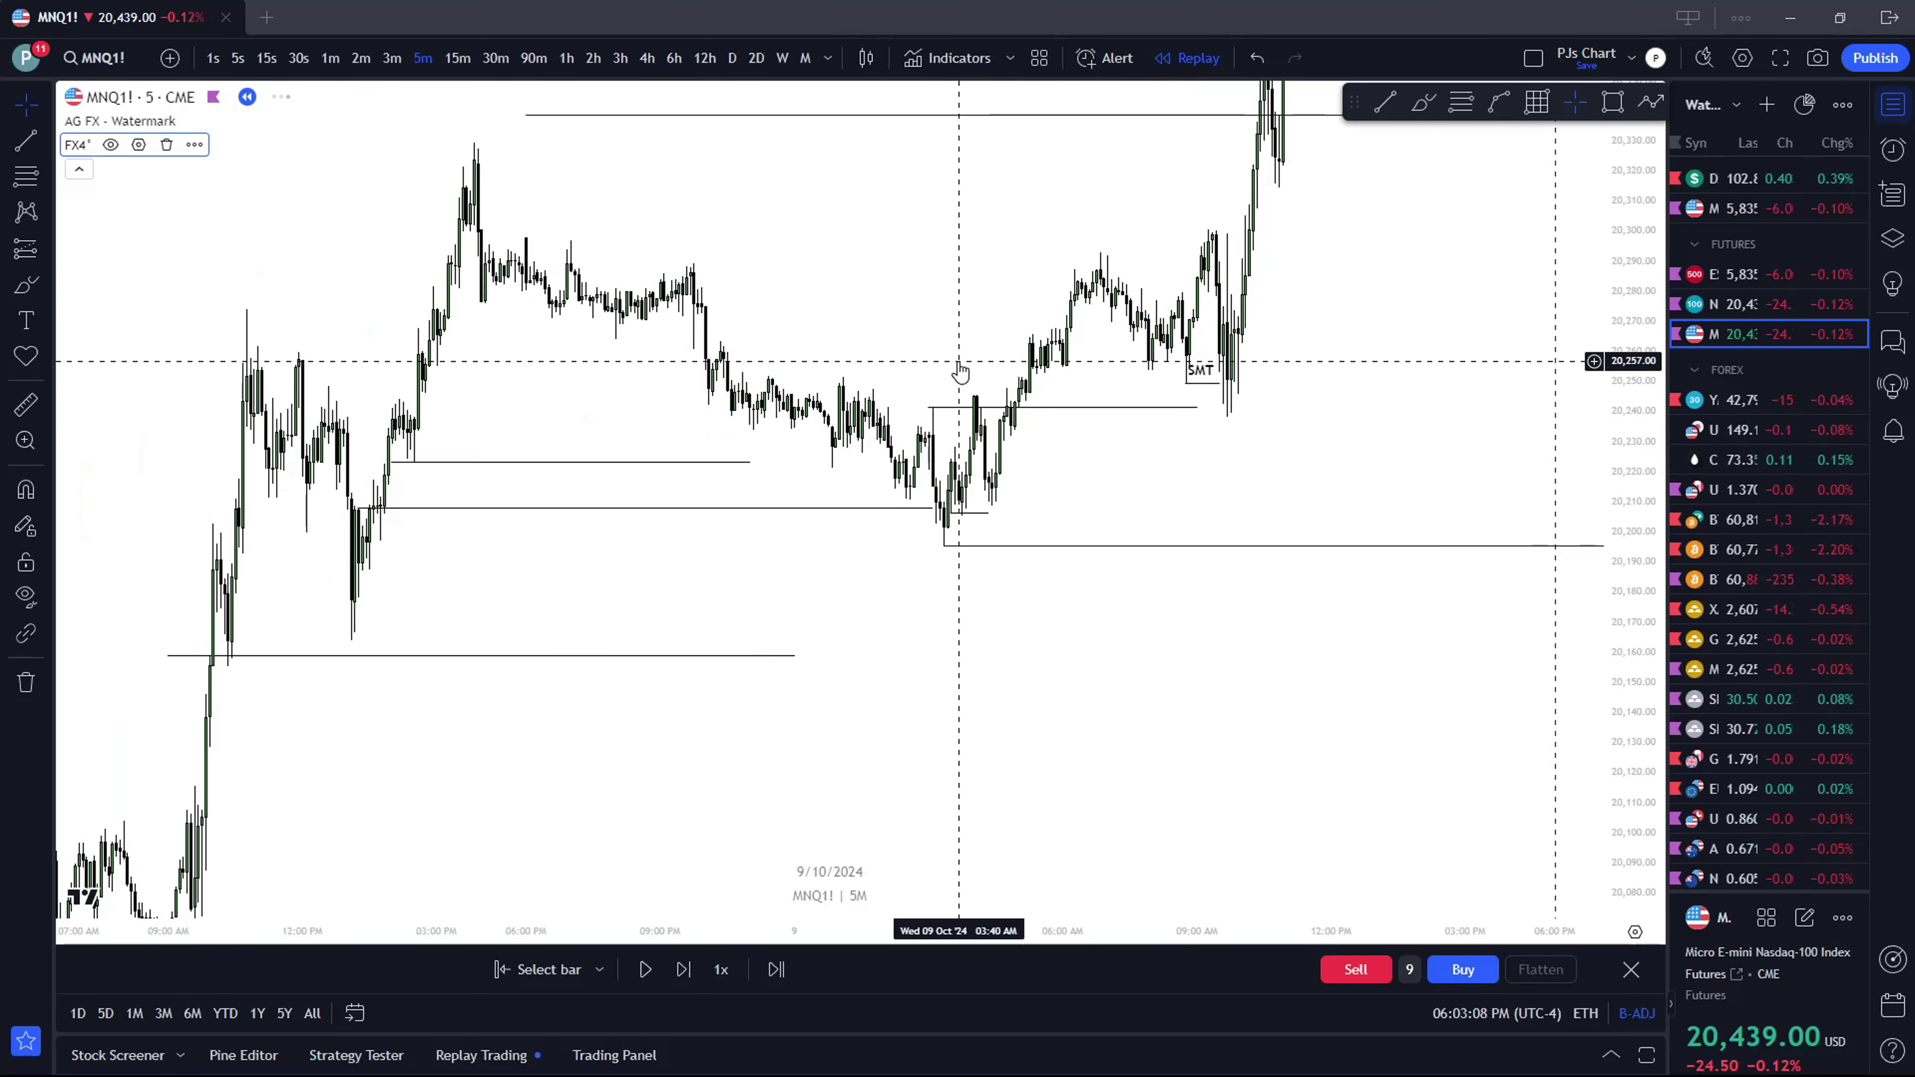
click(455, 59)
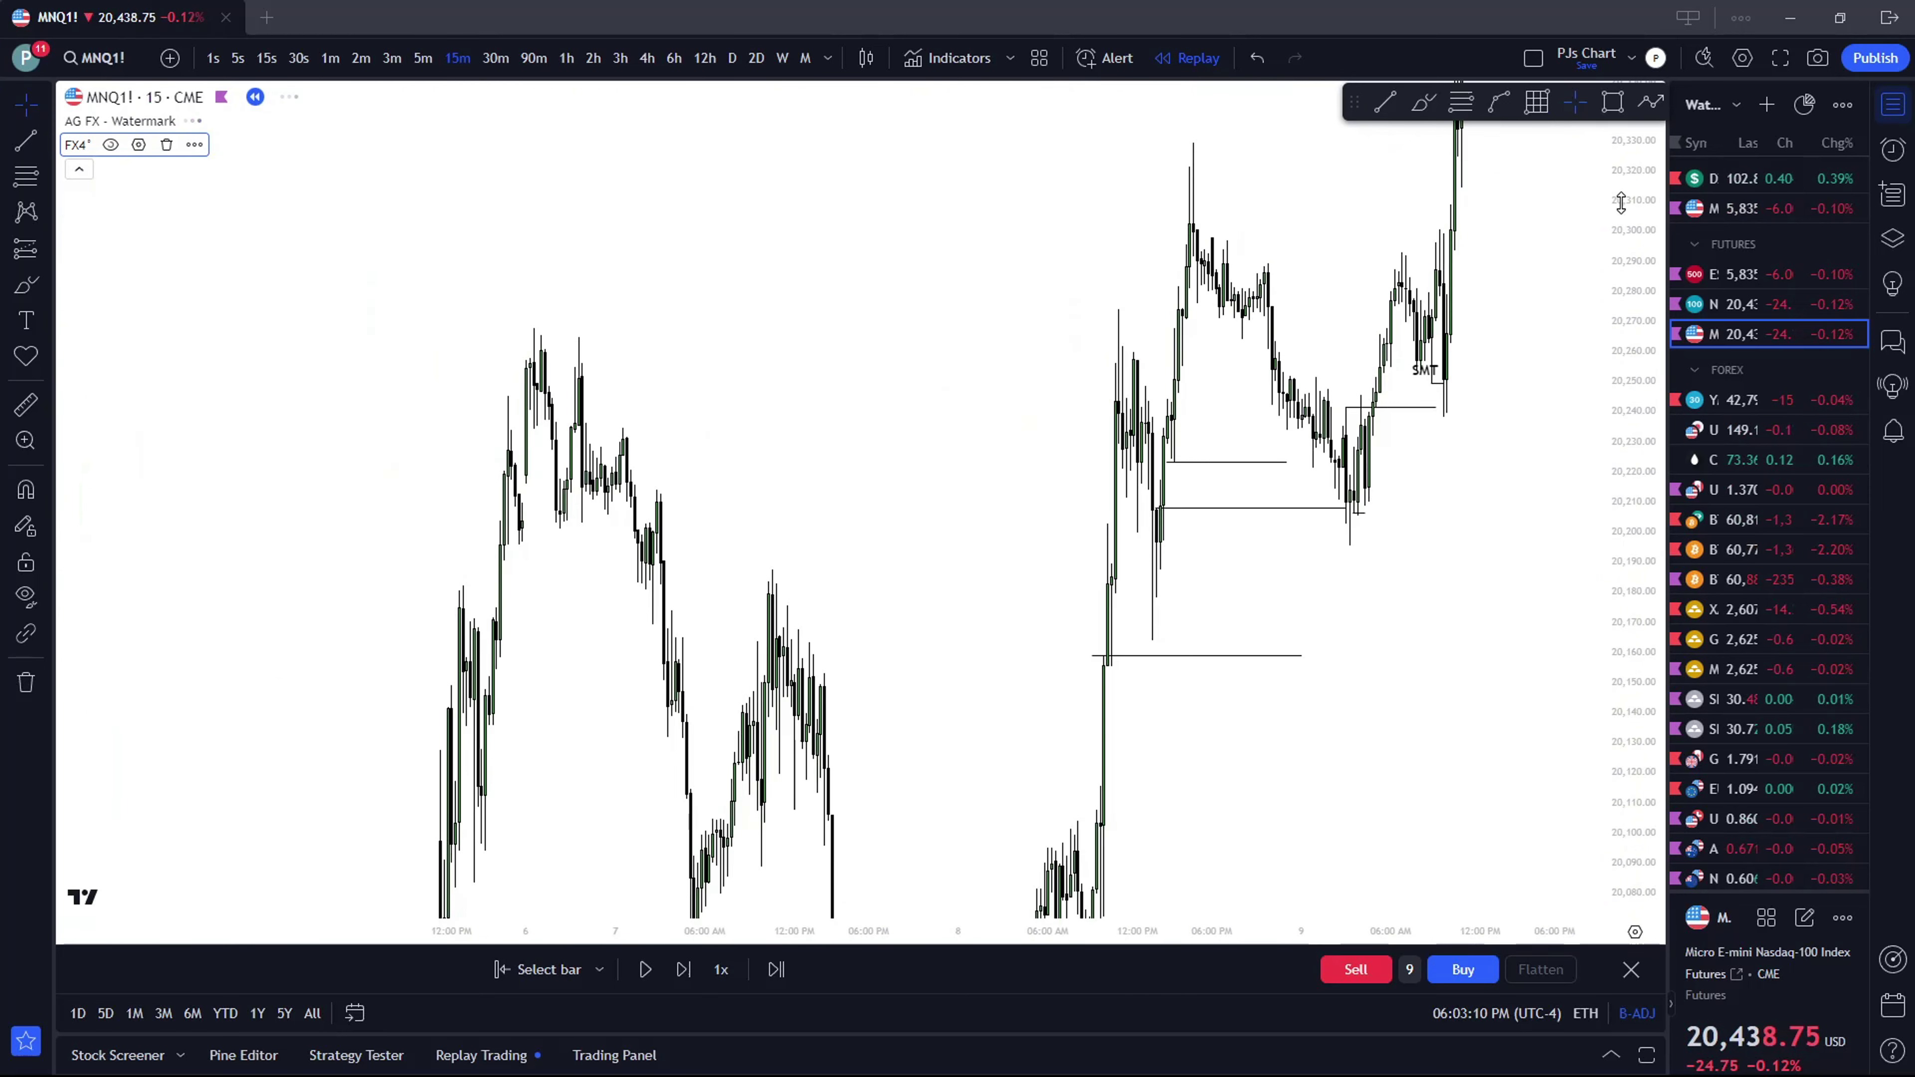
click(566, 58)
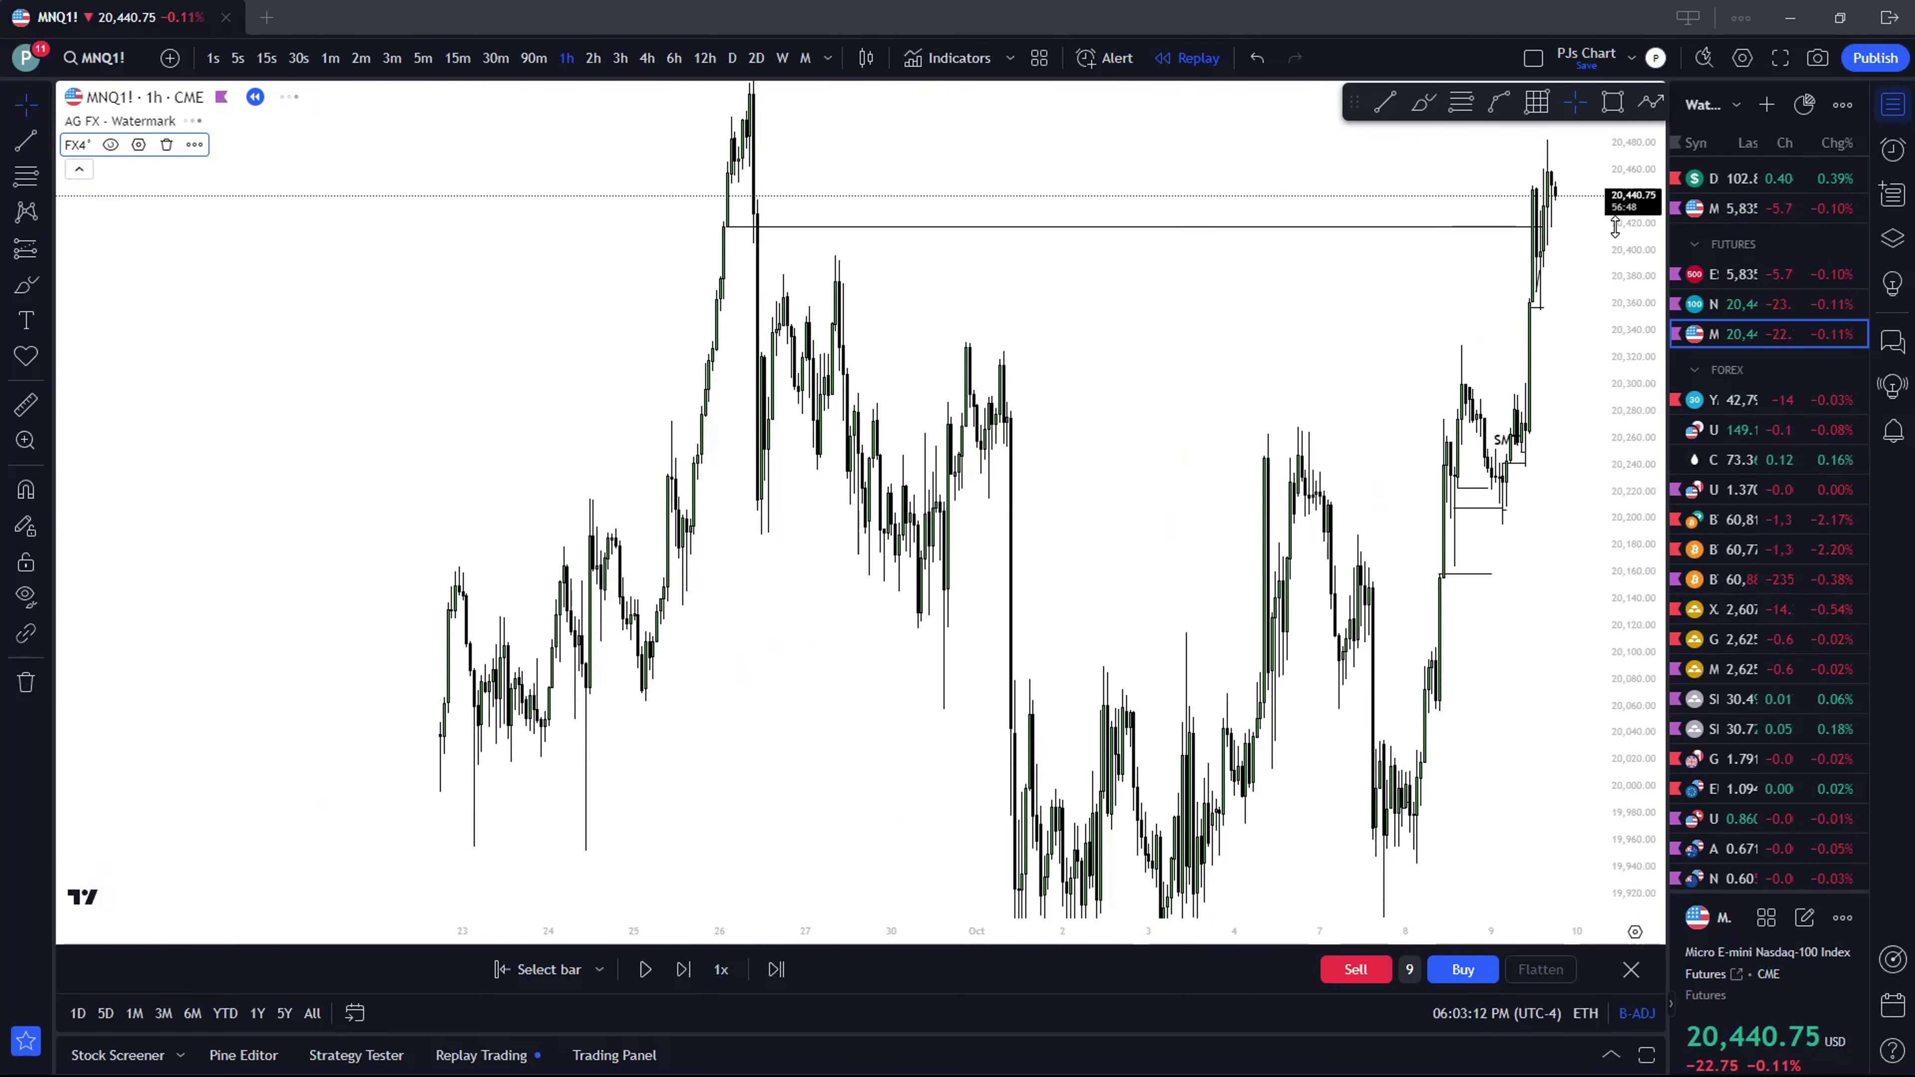
drag(1402, 437, 1009, 284)
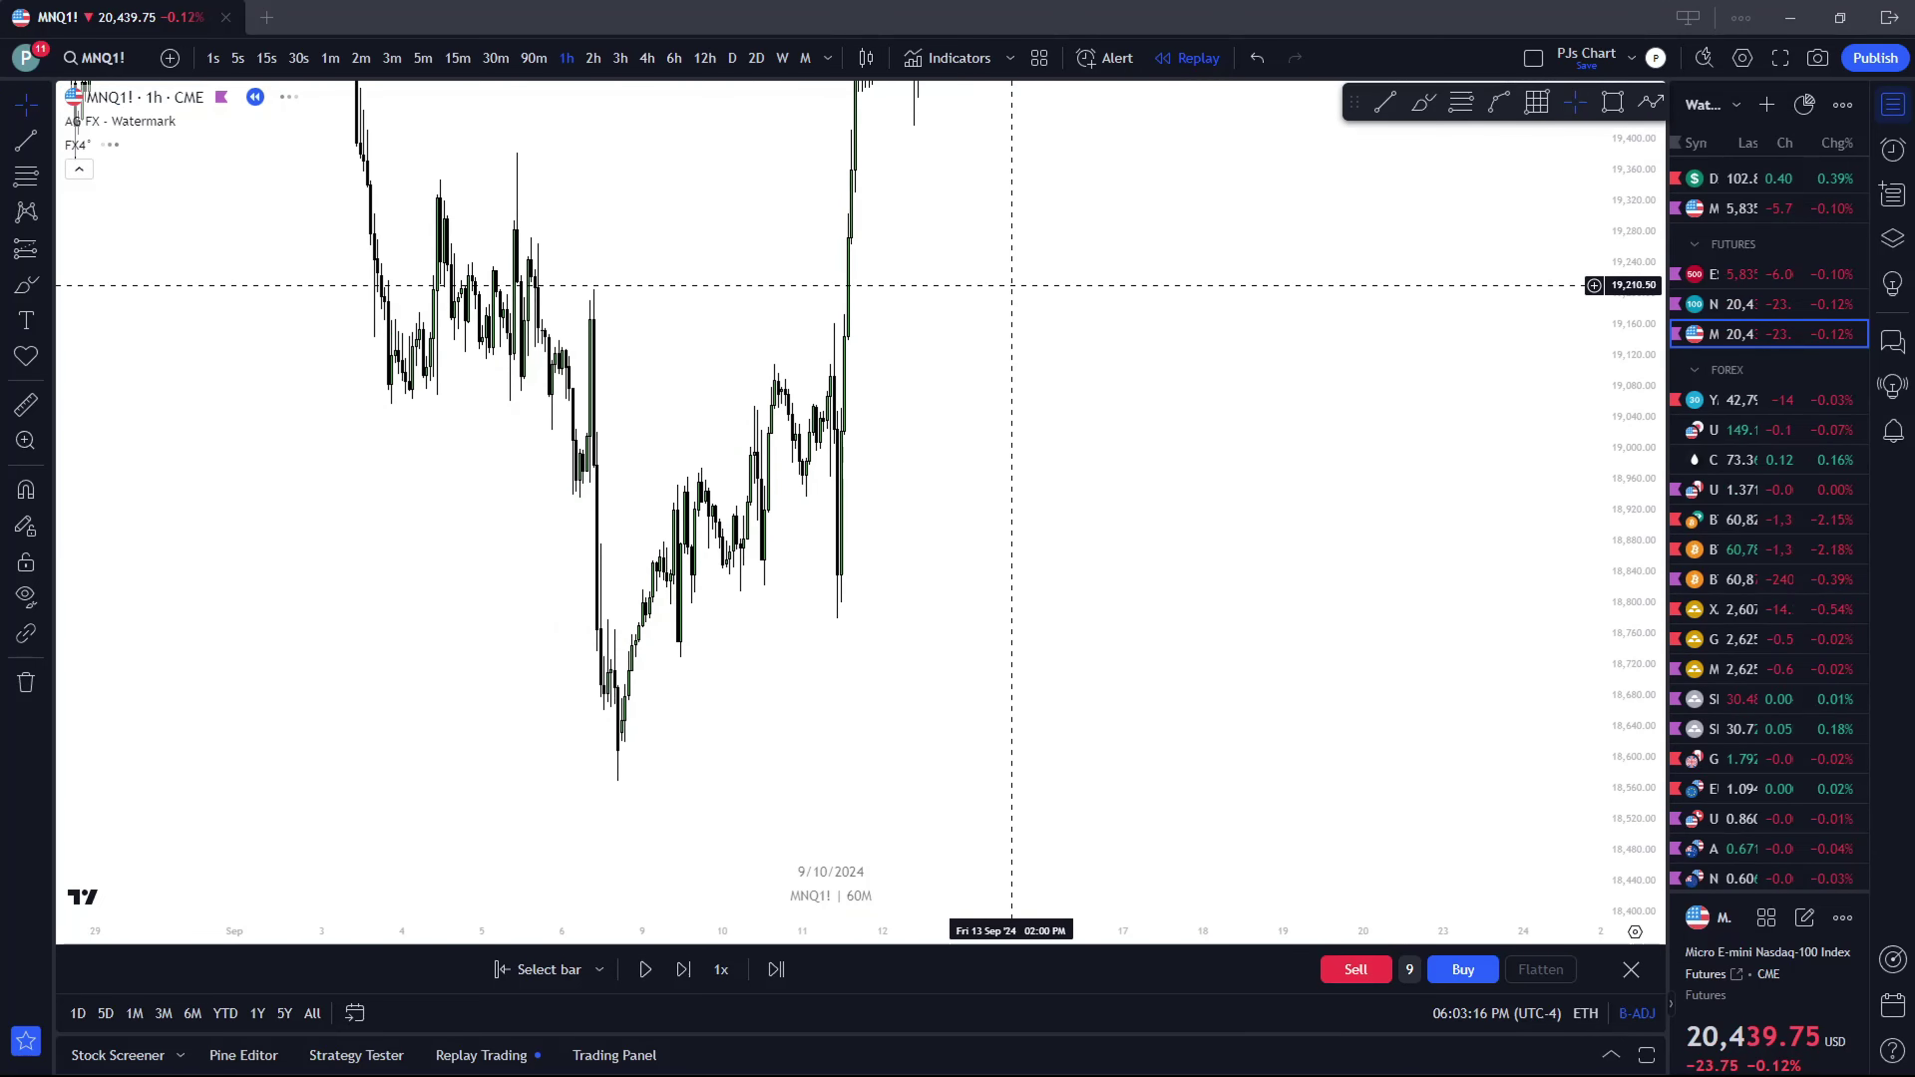
drag(1353, 312, 999, 451)
key(alt+r)
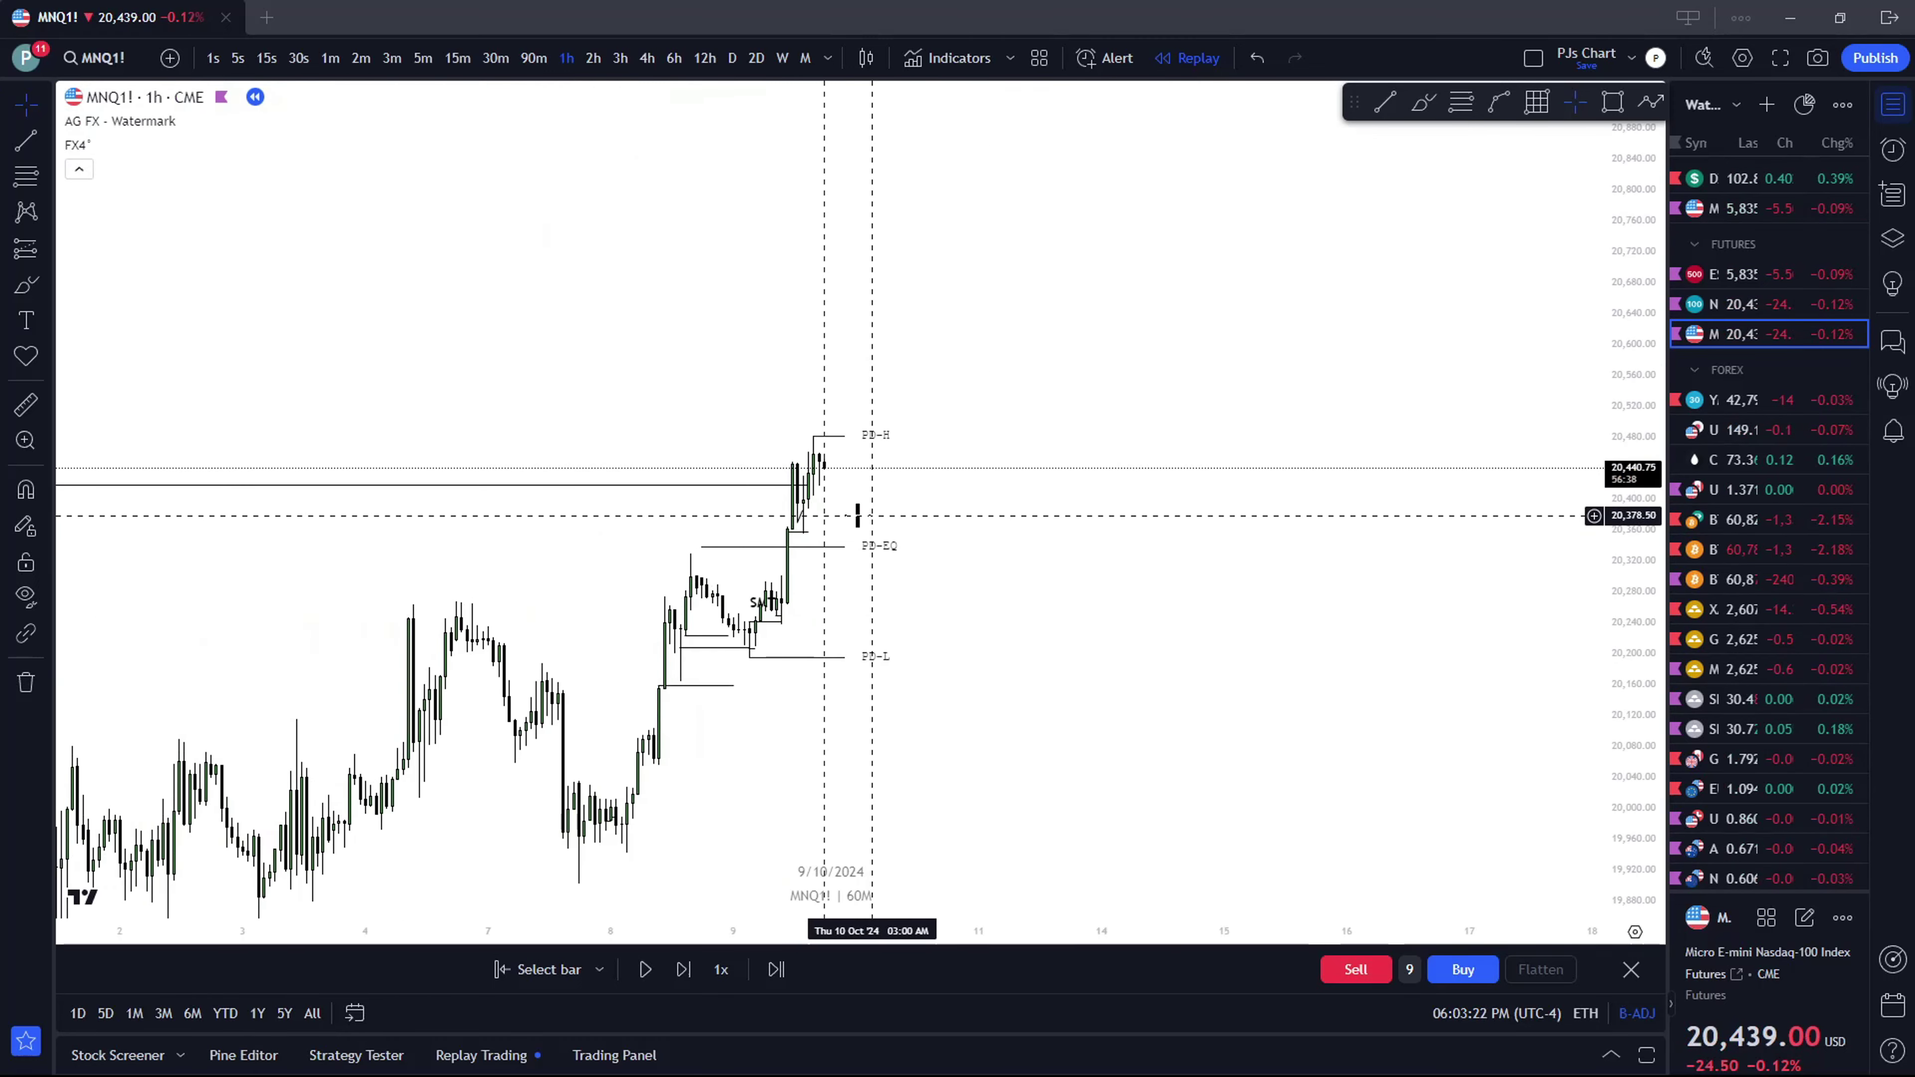
On the 15-minute timeframe, delete the short diagonal trend line under the early-afternoon lows
click(456, 58)
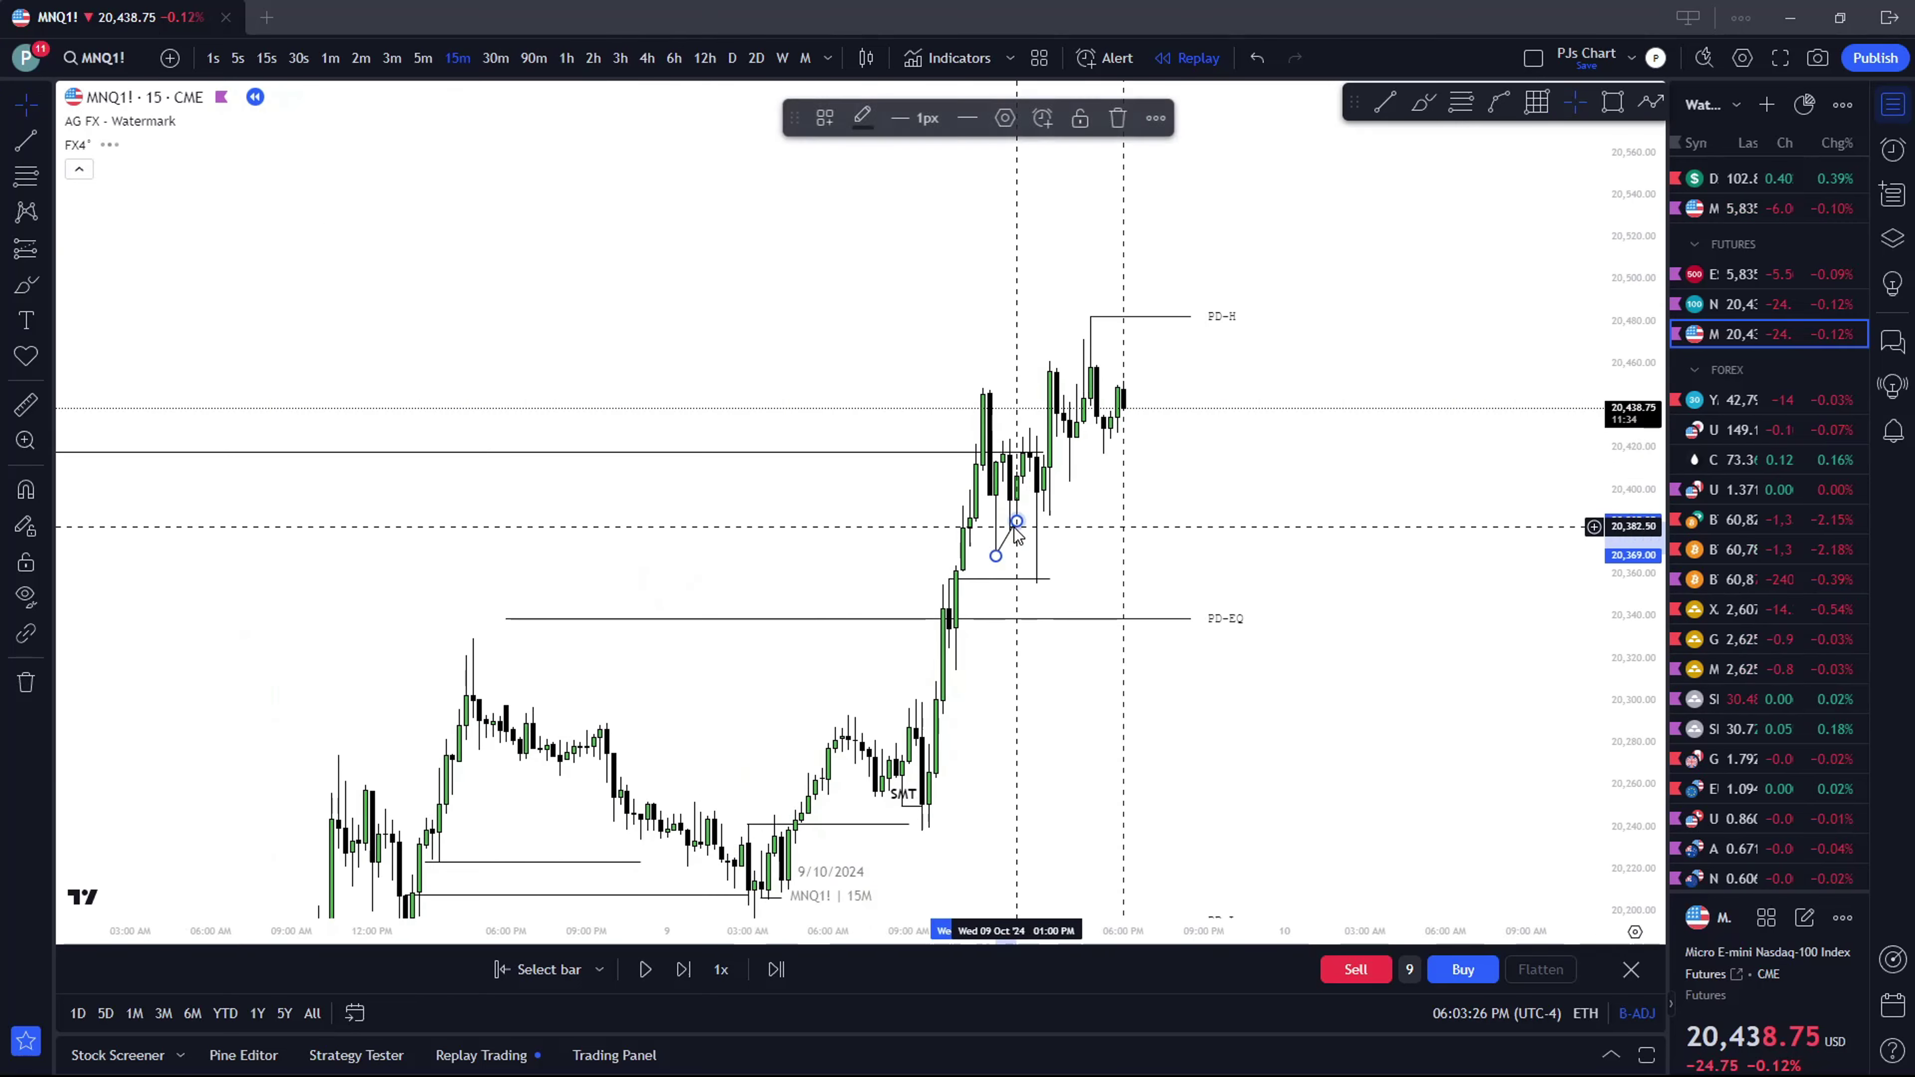
scroll(992, 475, up, 4)
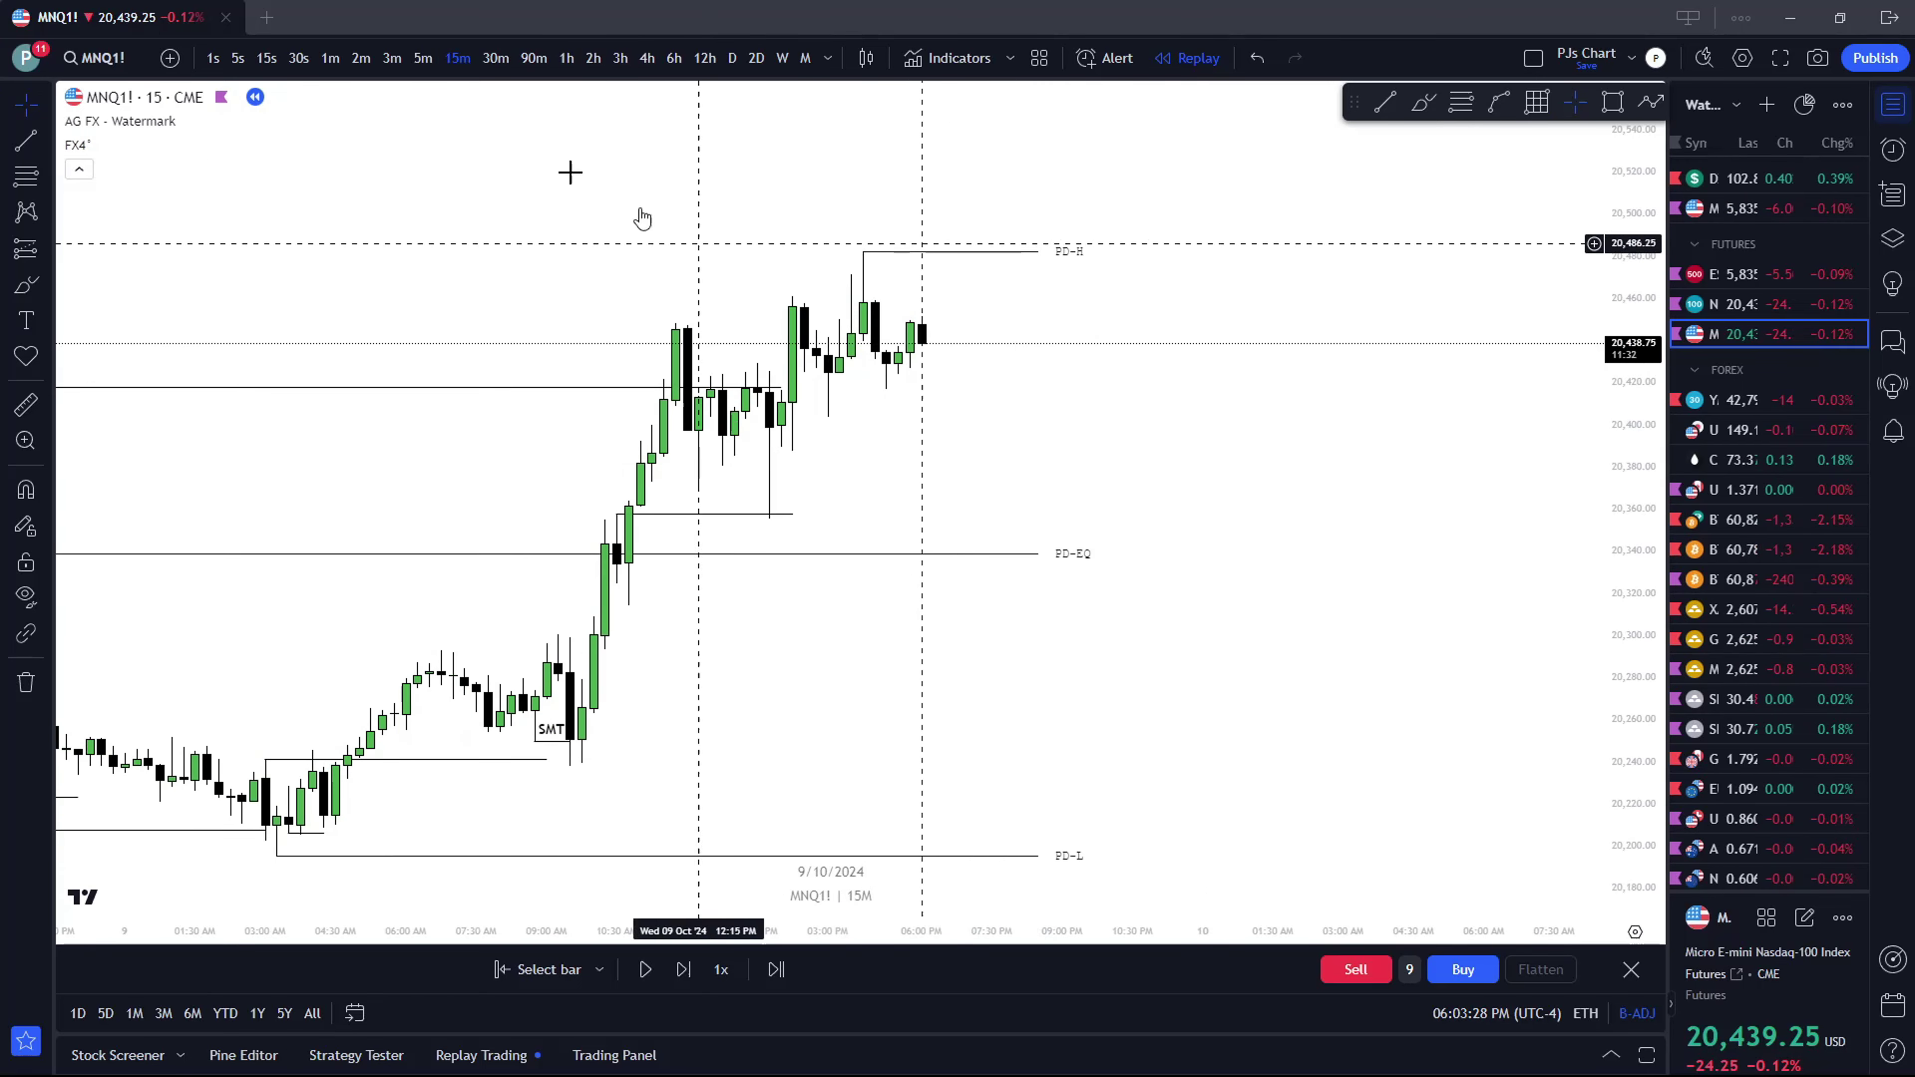
Examine the 9 October afternoon price action around the previous day's high on the 1-minute timeframe
click(330, 58)
scroll(388, 151, down, 8)
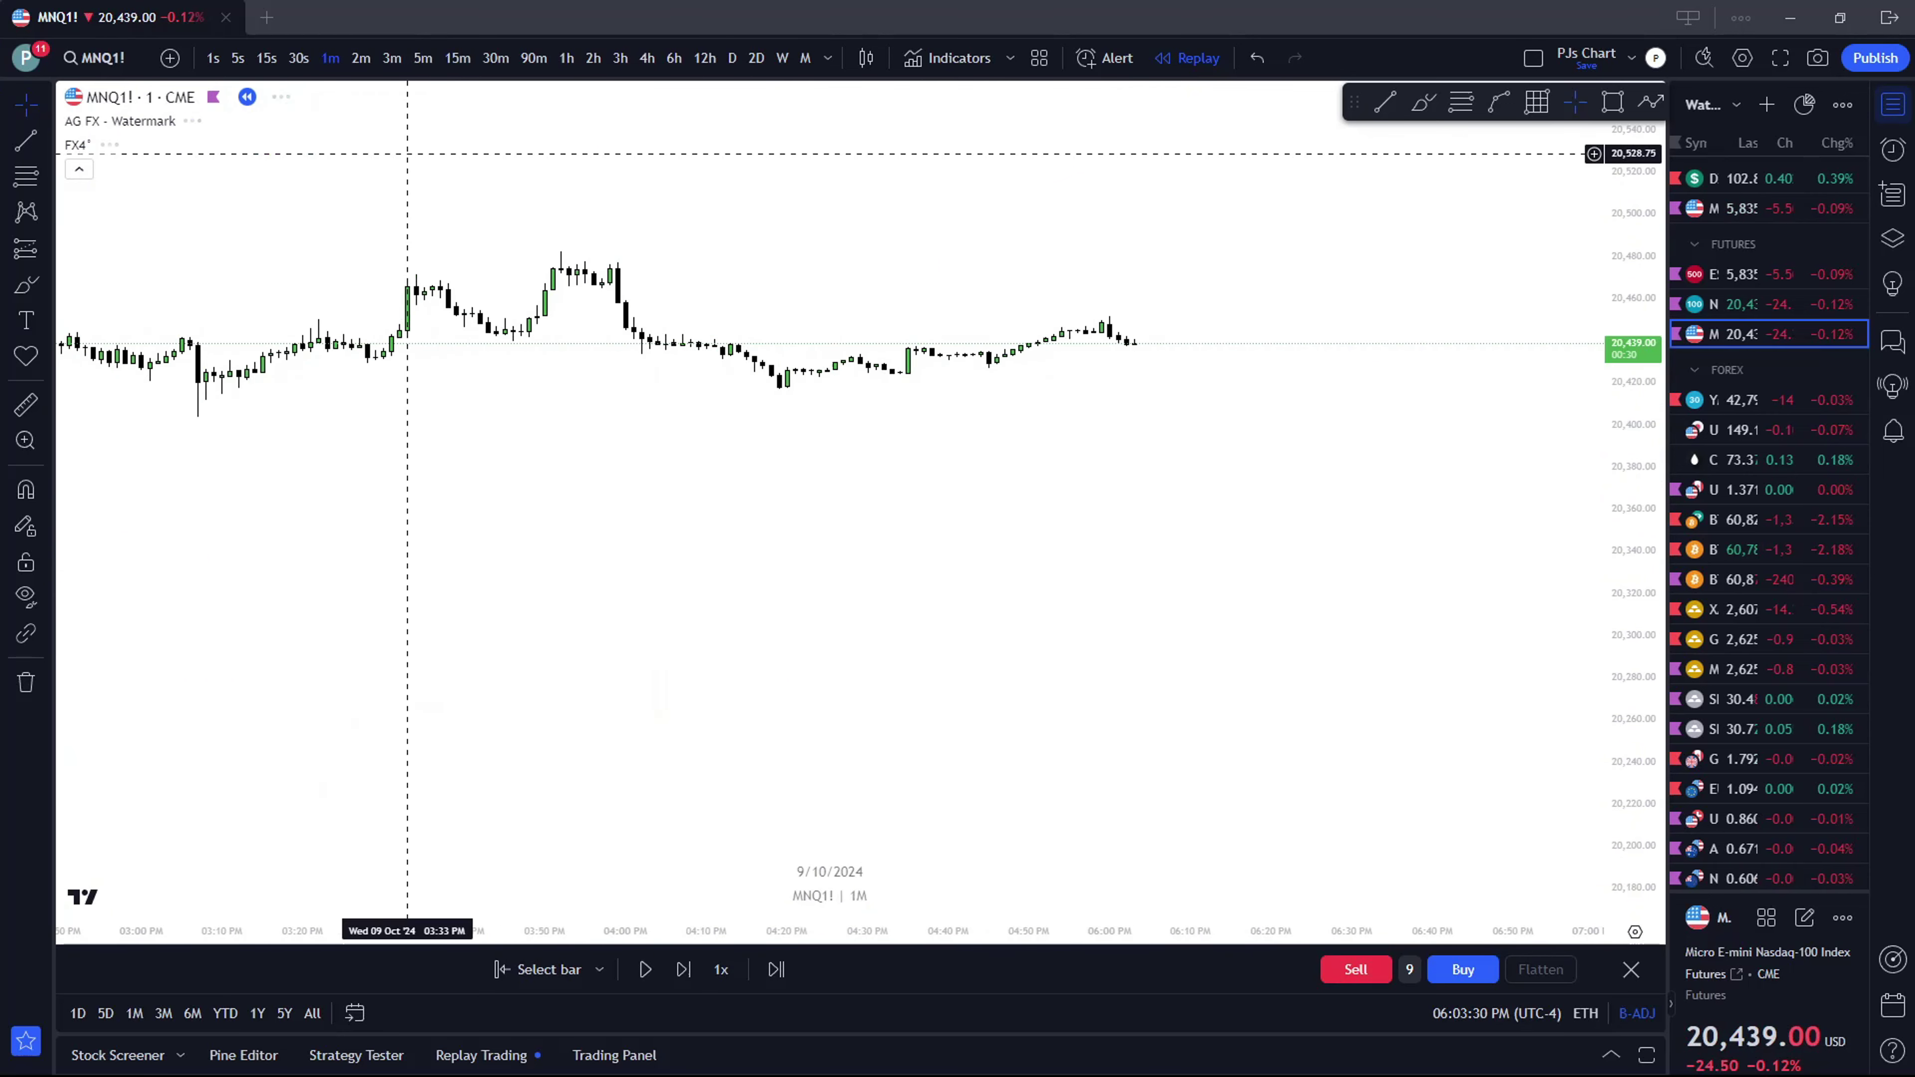
scroll(452, 212, down, 3)
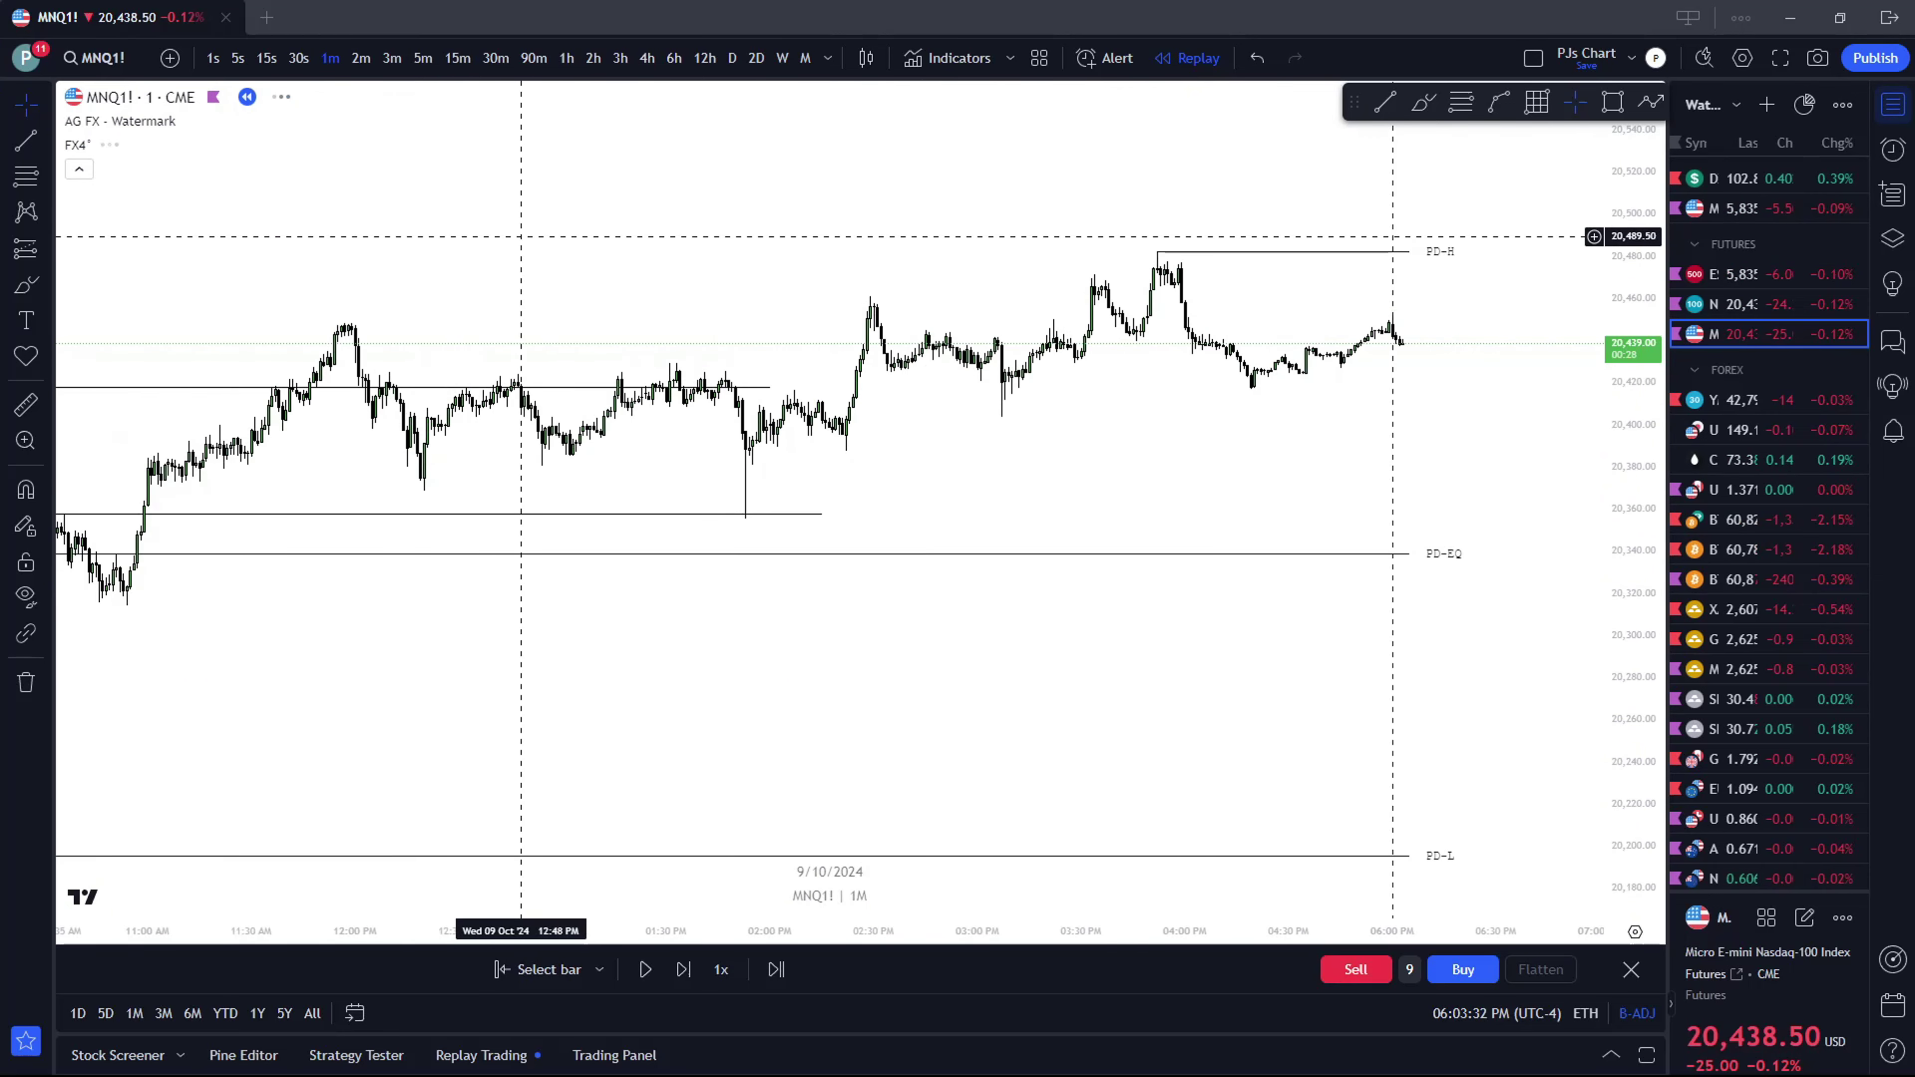
drag(1112, 327, 1215, 456)
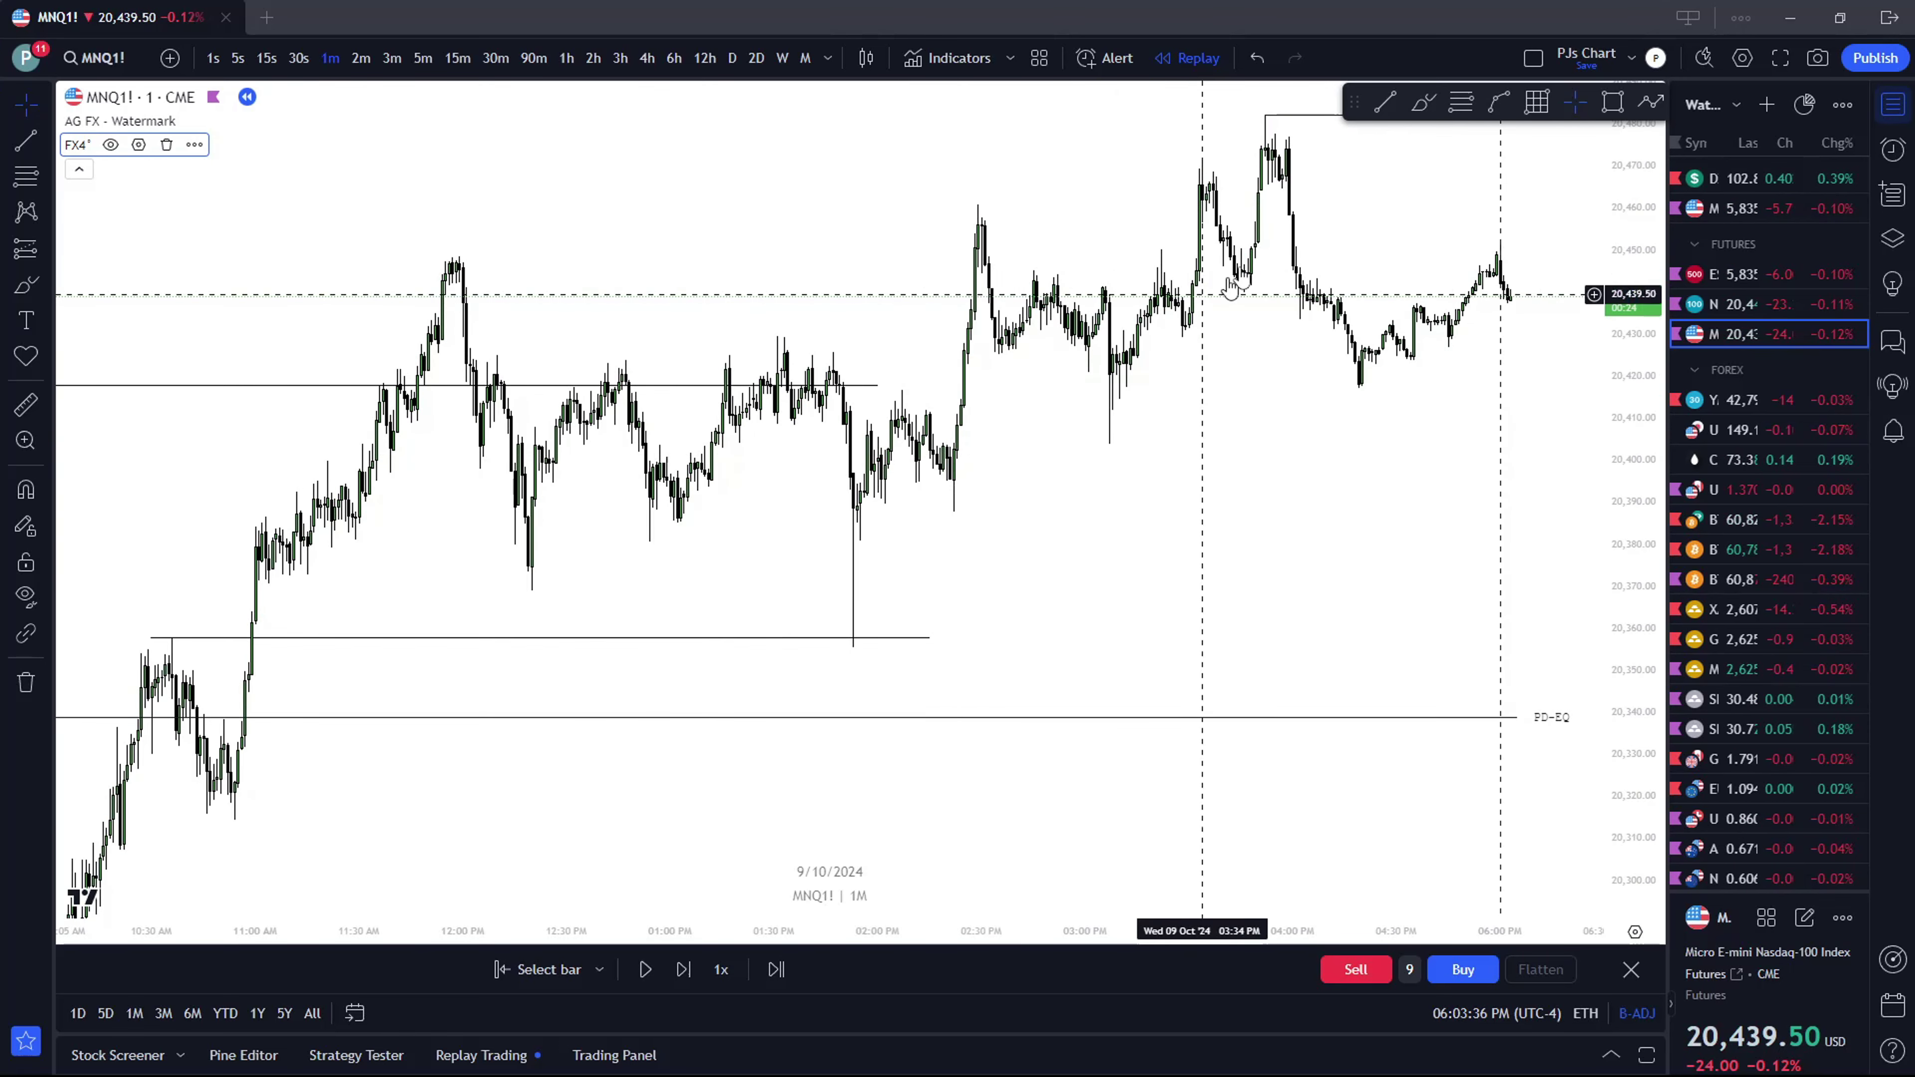
Examine the 1-minute 9 October price structure between the morning rally and the previous day's high
click(1384, 102)
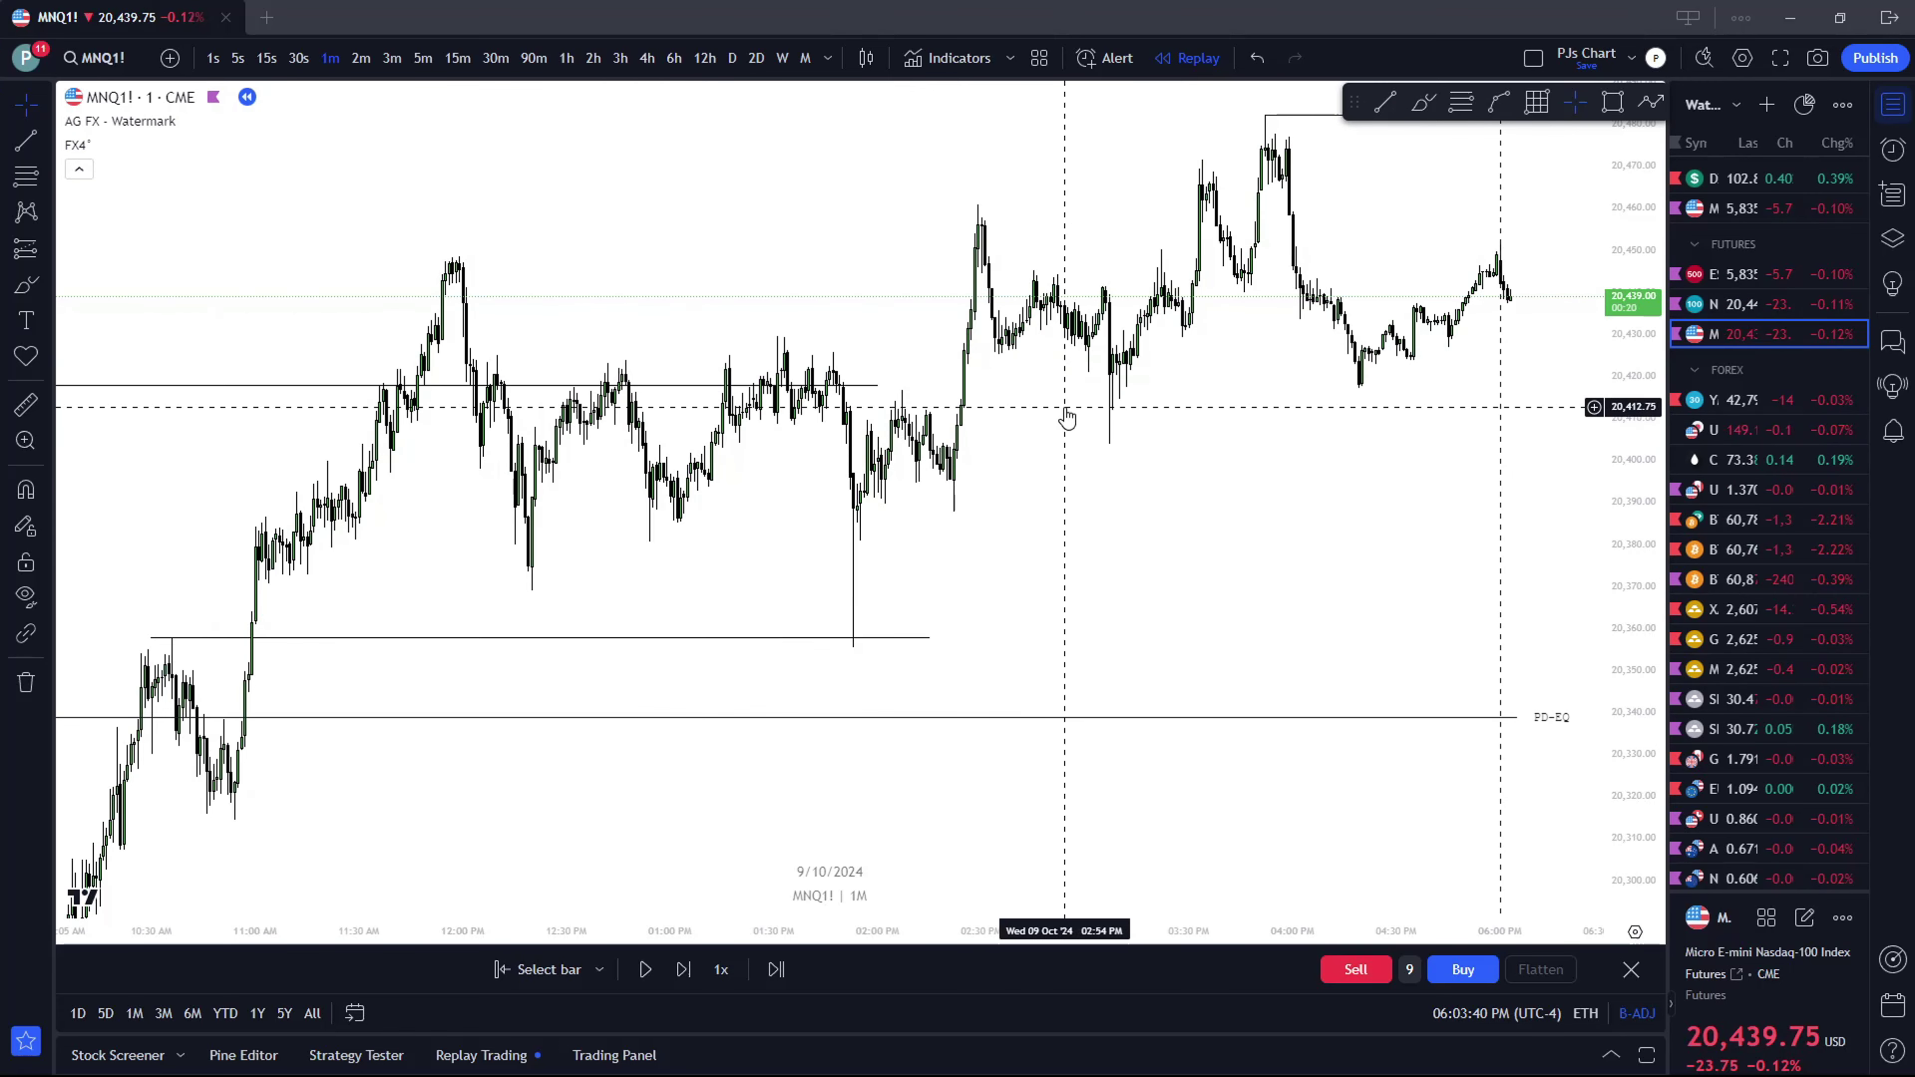
drag(1114, 437, 1016, 506)
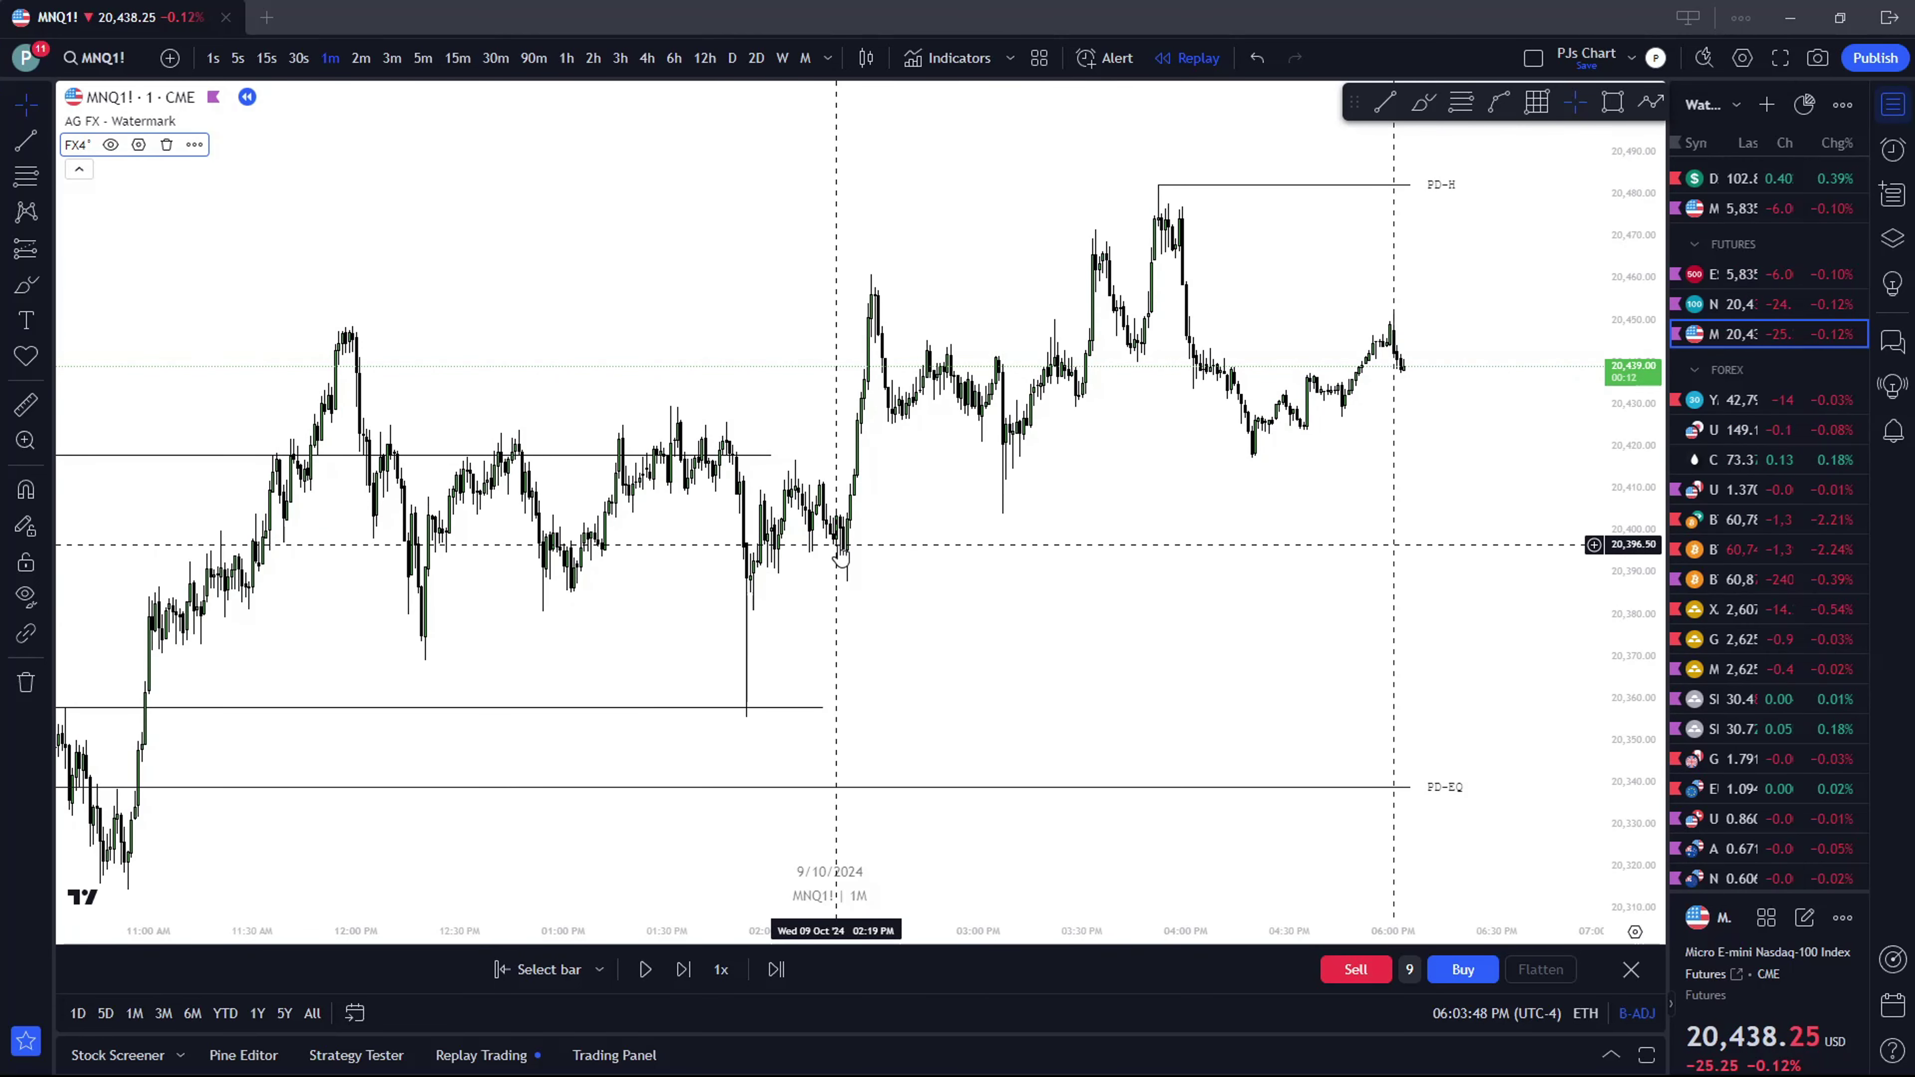
click(1422, 102)
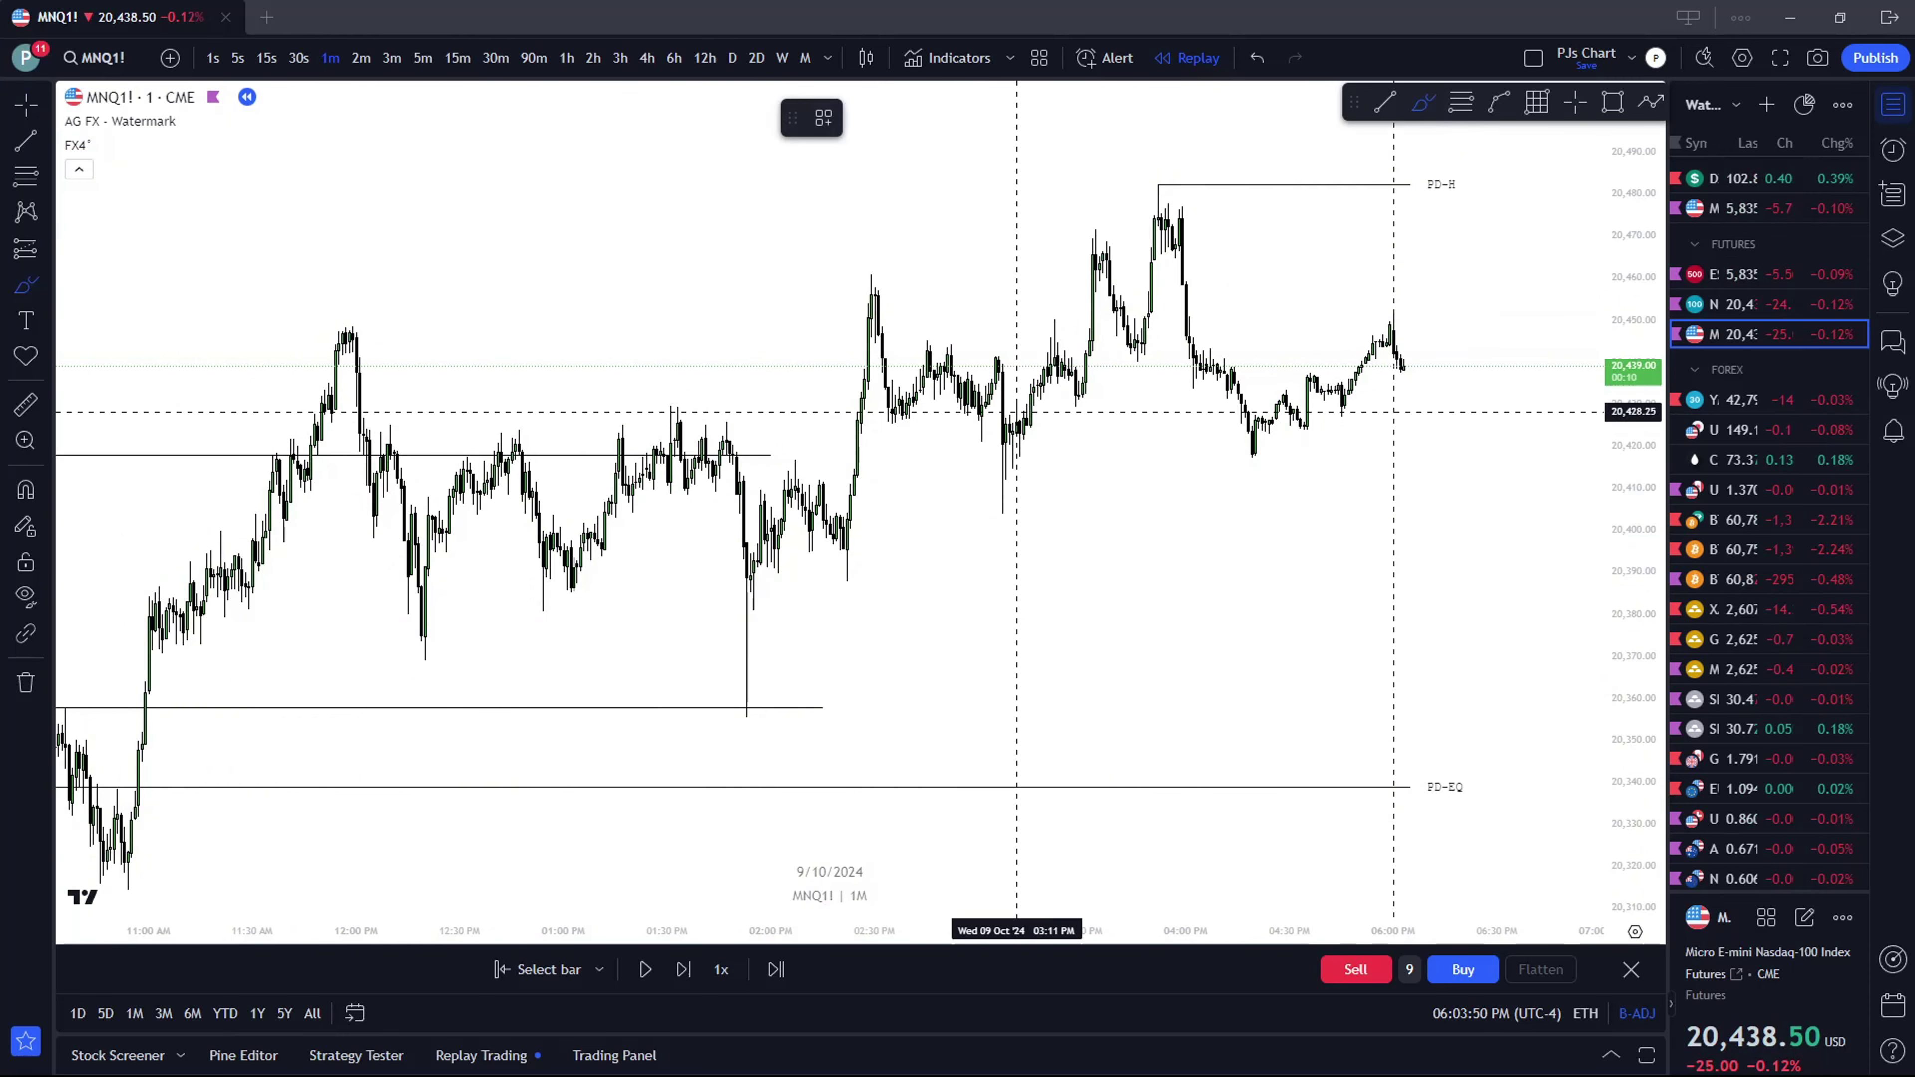
key(Escape)
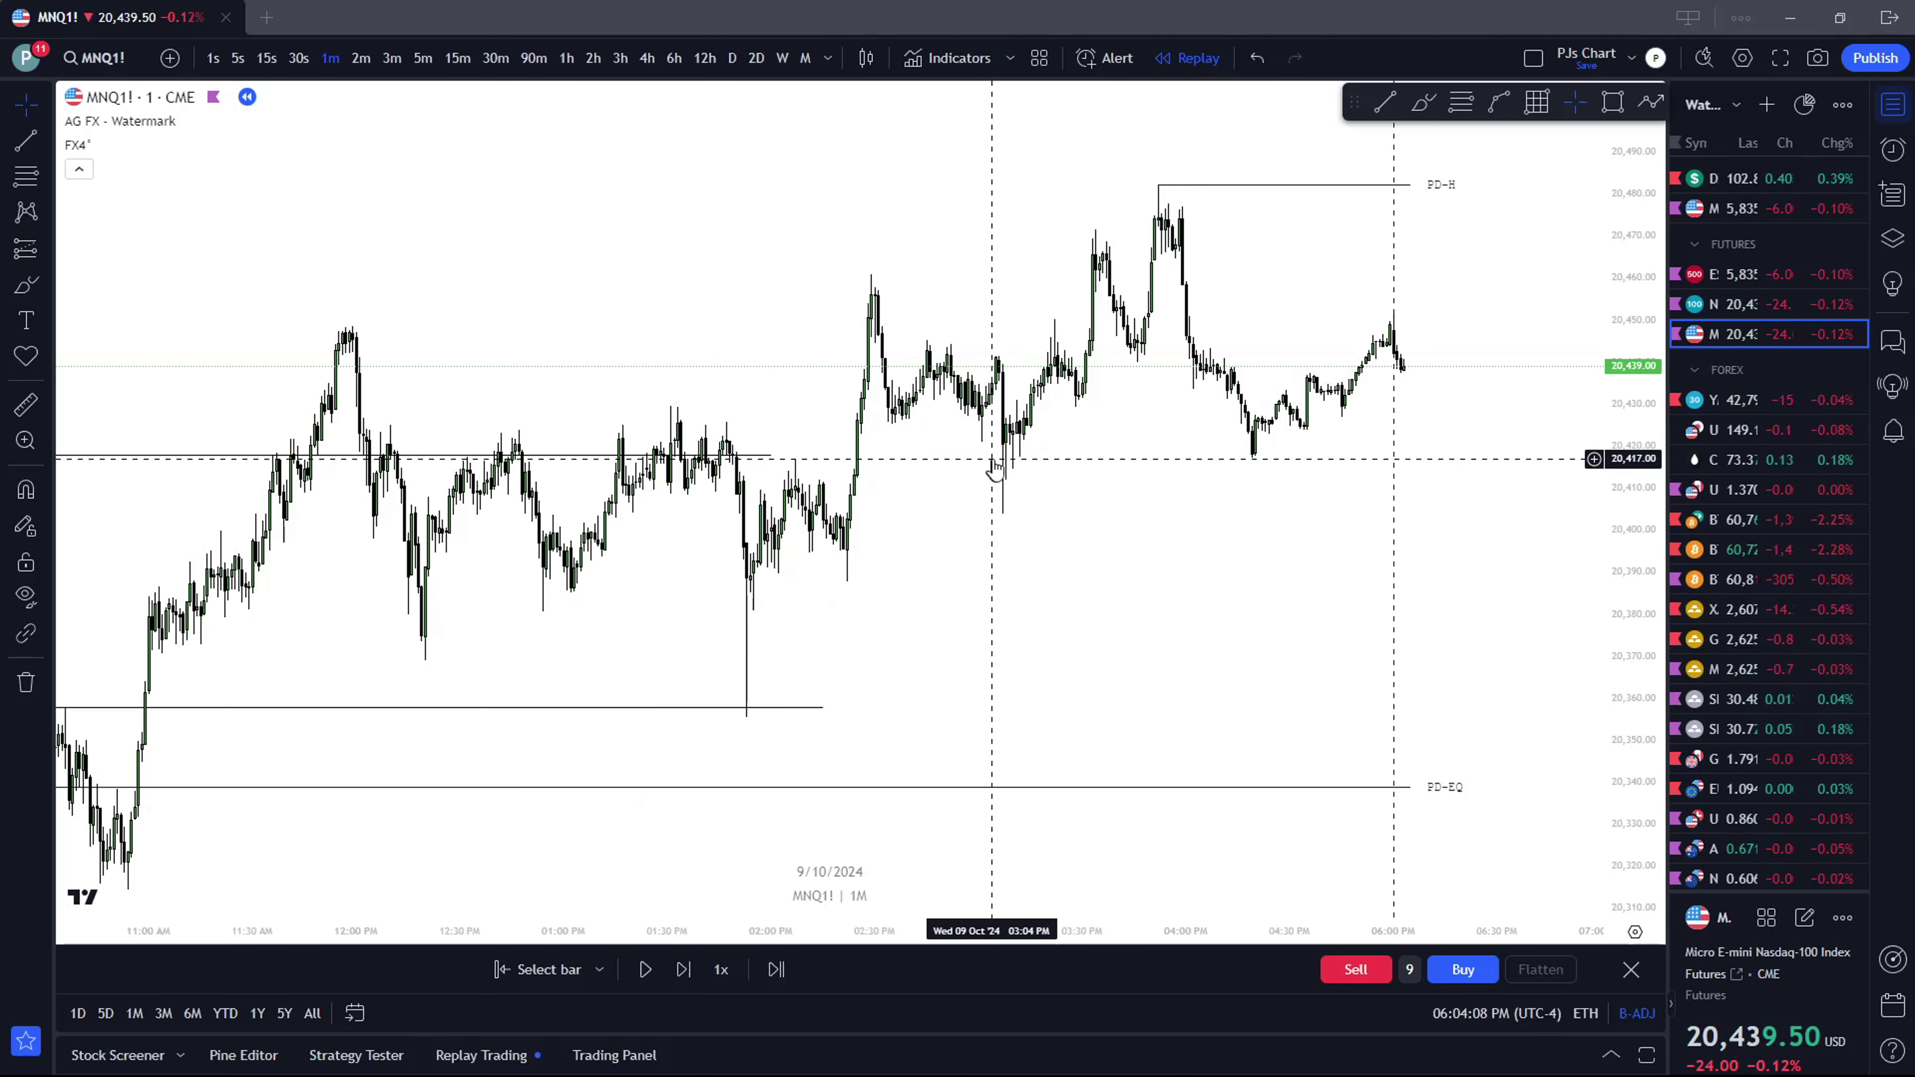
drag(696, 650, 1003, 528)
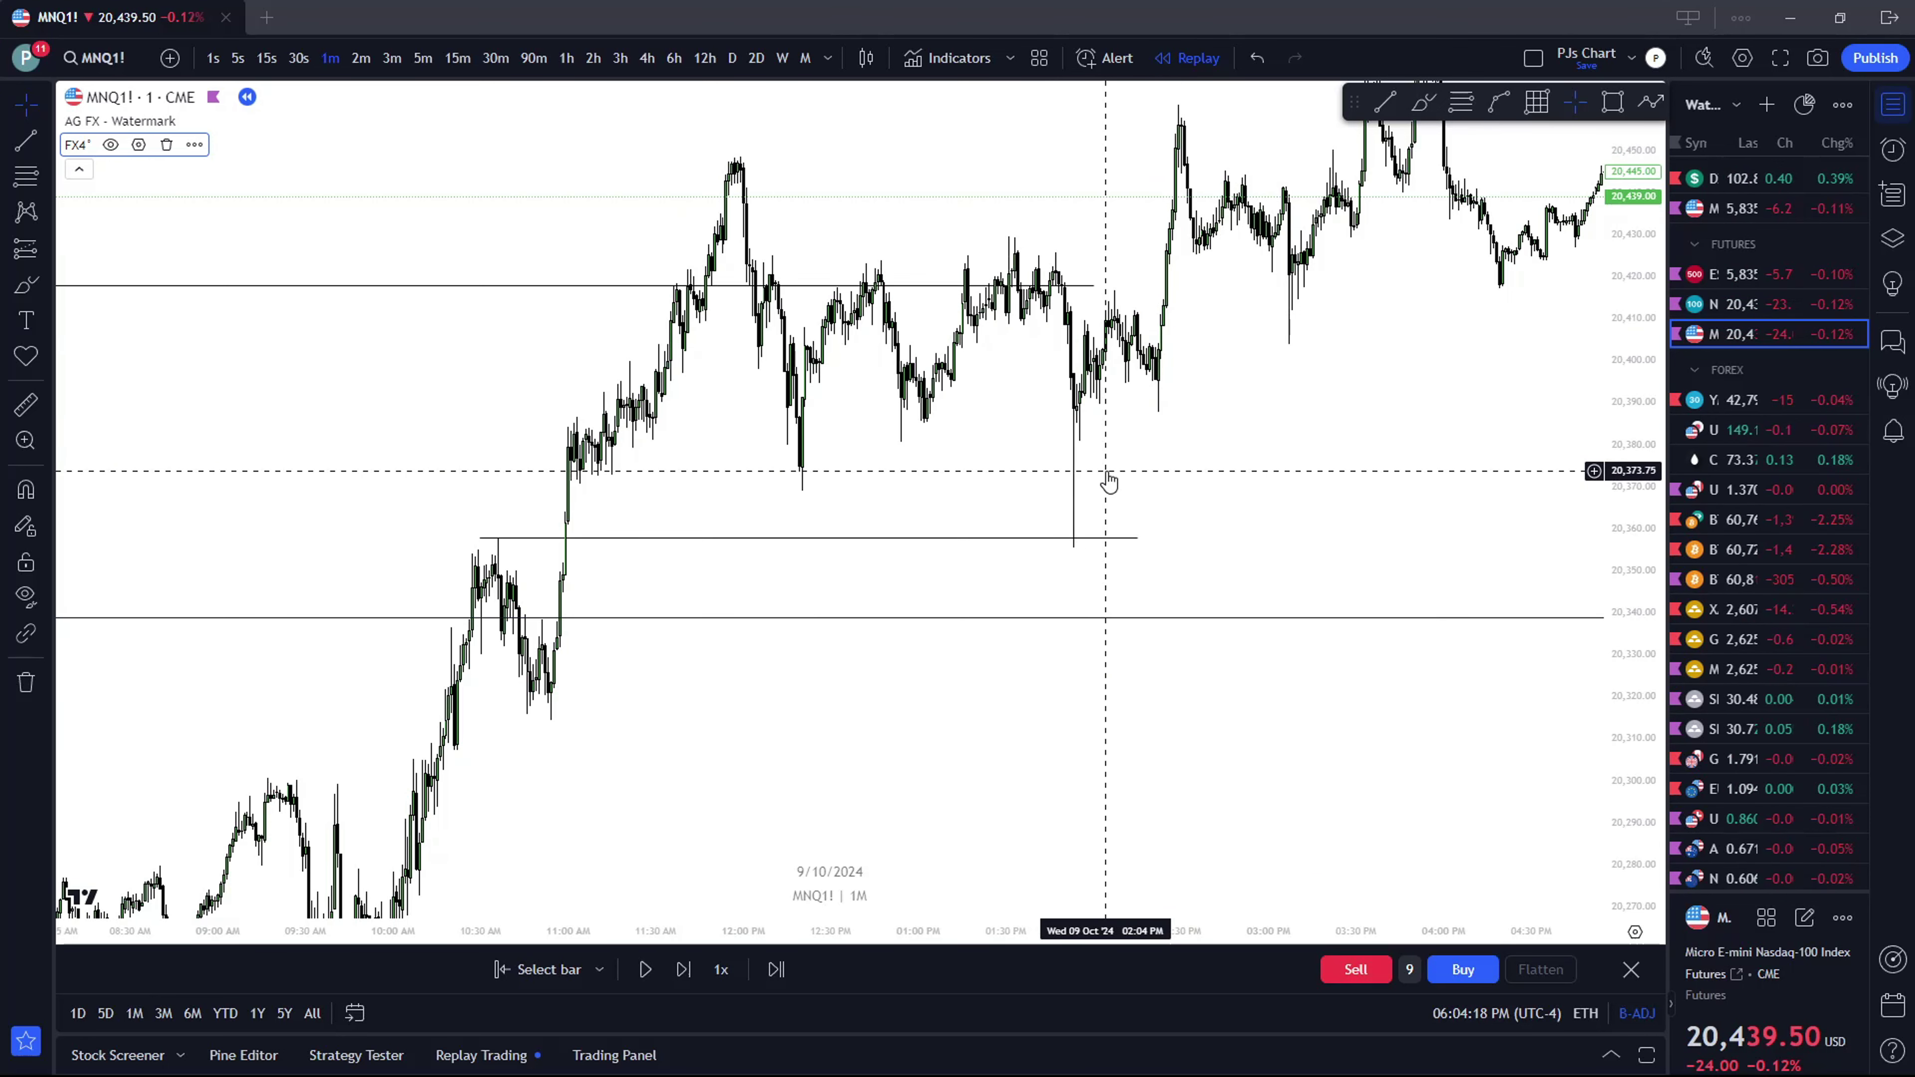
drag(1107, 479, 780, 473)
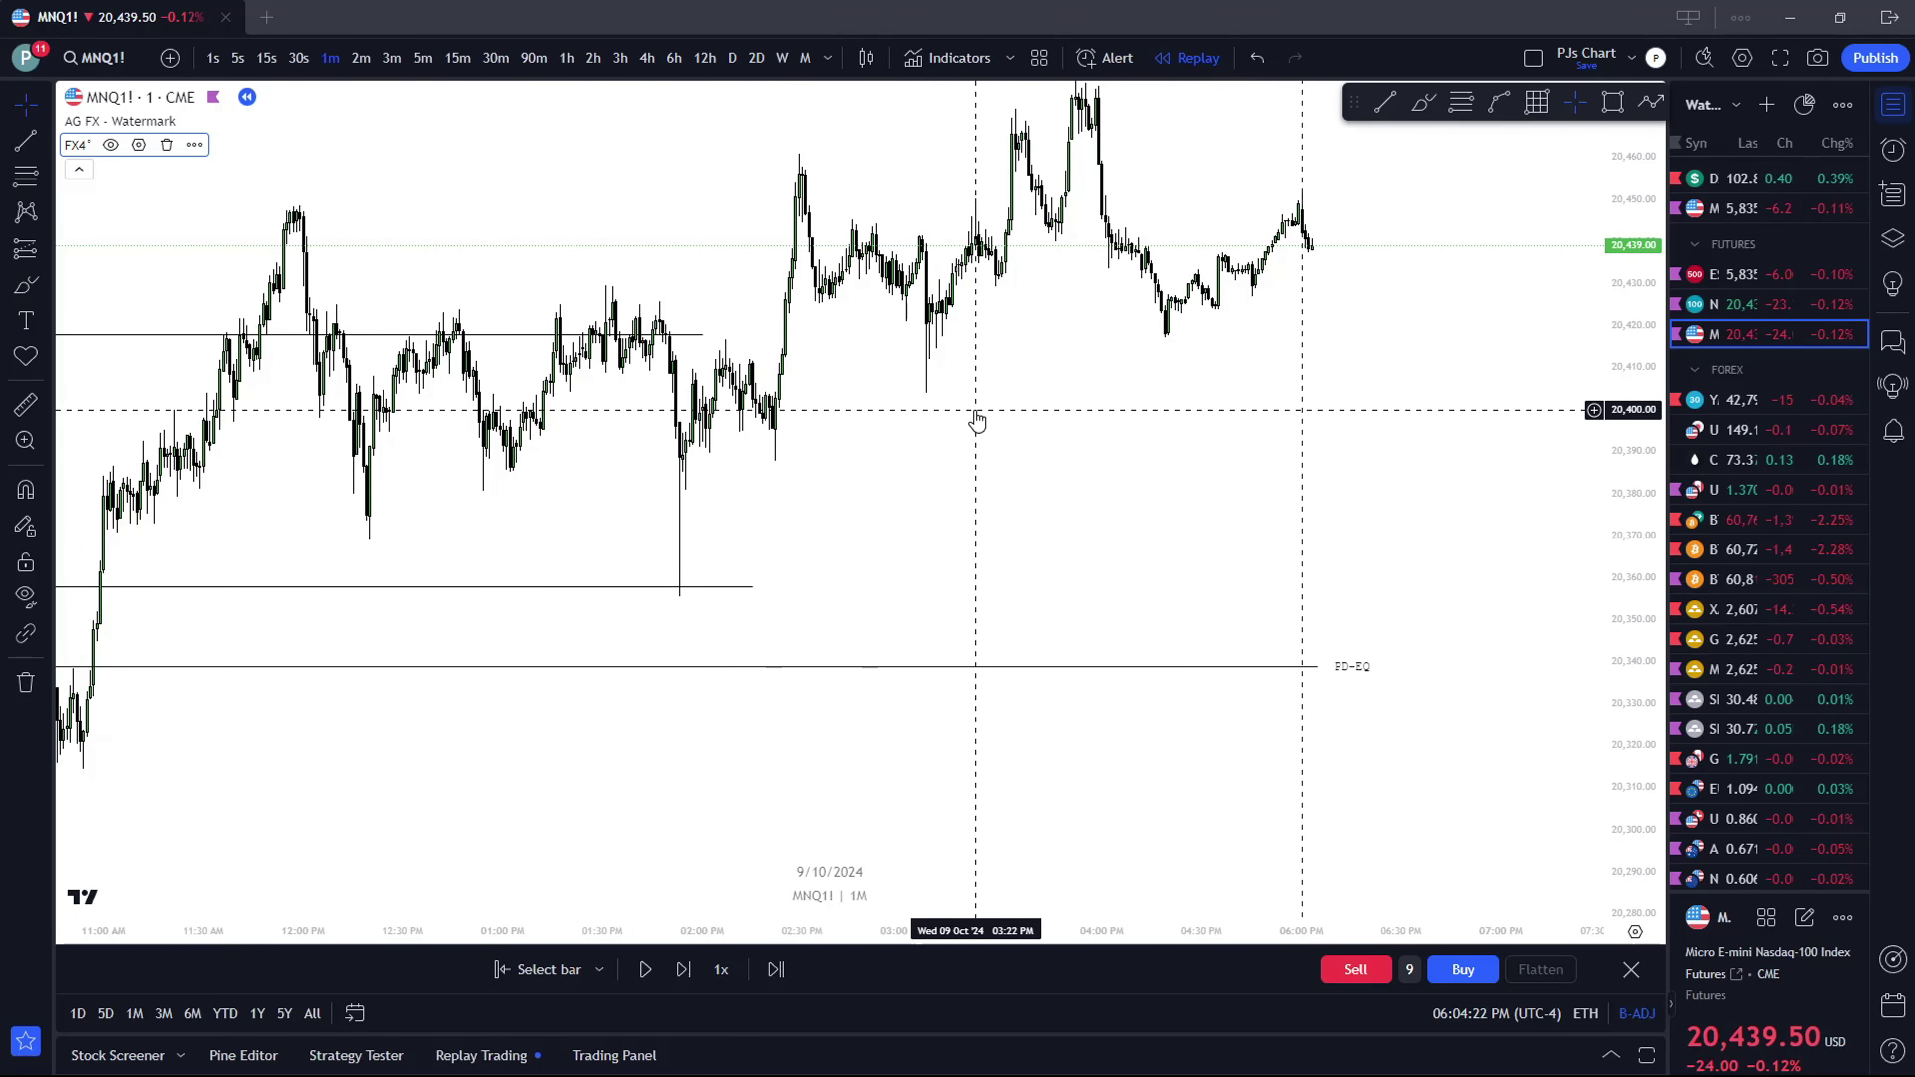
mouse_move(929, 424)
mouse_down()
mouse_move(842, 573)
mouse_move(947, 401)
mouse_up()
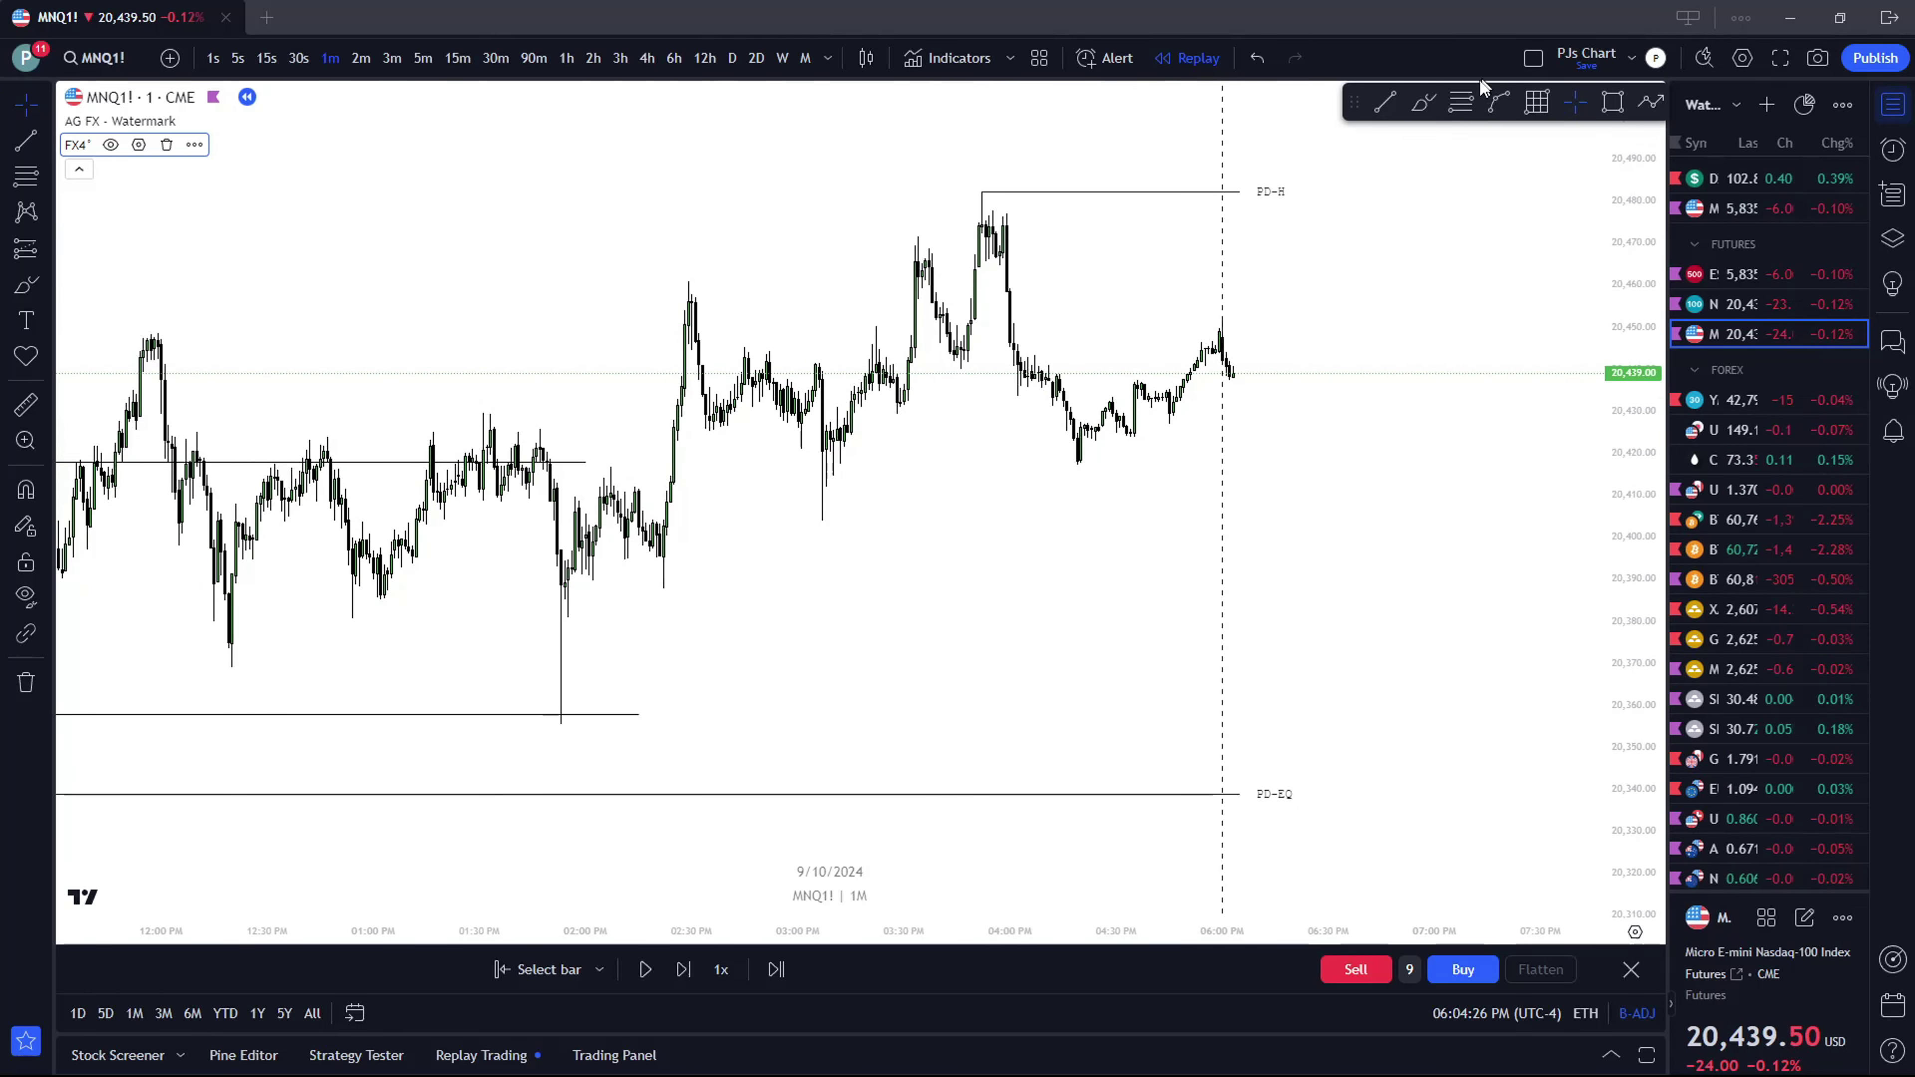
Brush a circle around the consolidation between about 2:30 and 3:05 PM, and remove the extra stroke beneath it
click(1423, 103)
mouse_move(812, 364)
mouse_down()
mouse_move(751, 343)
mouse_move(767, 367)
mouse_move(727, 428)
mouse_move(822, 384)
mouse_up()
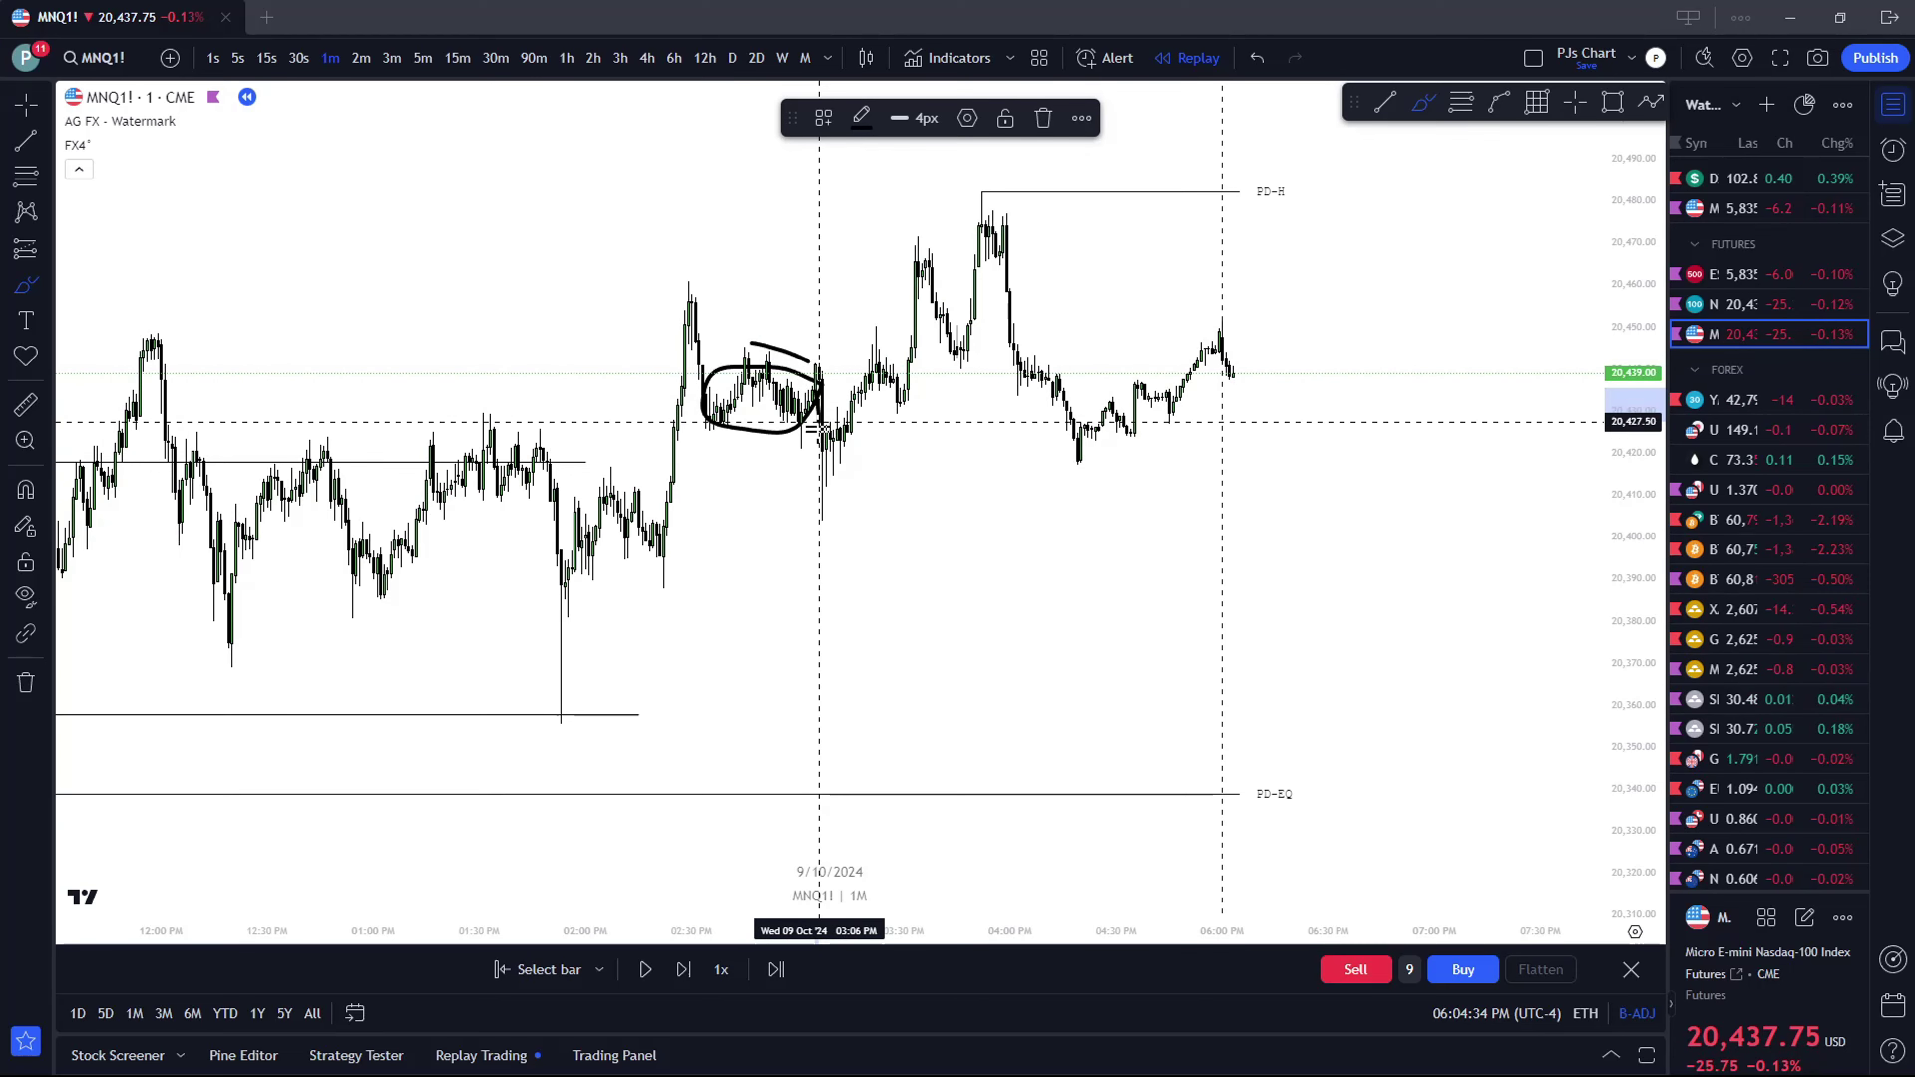
drag(819, 422, 815, 496)
key(Delete)
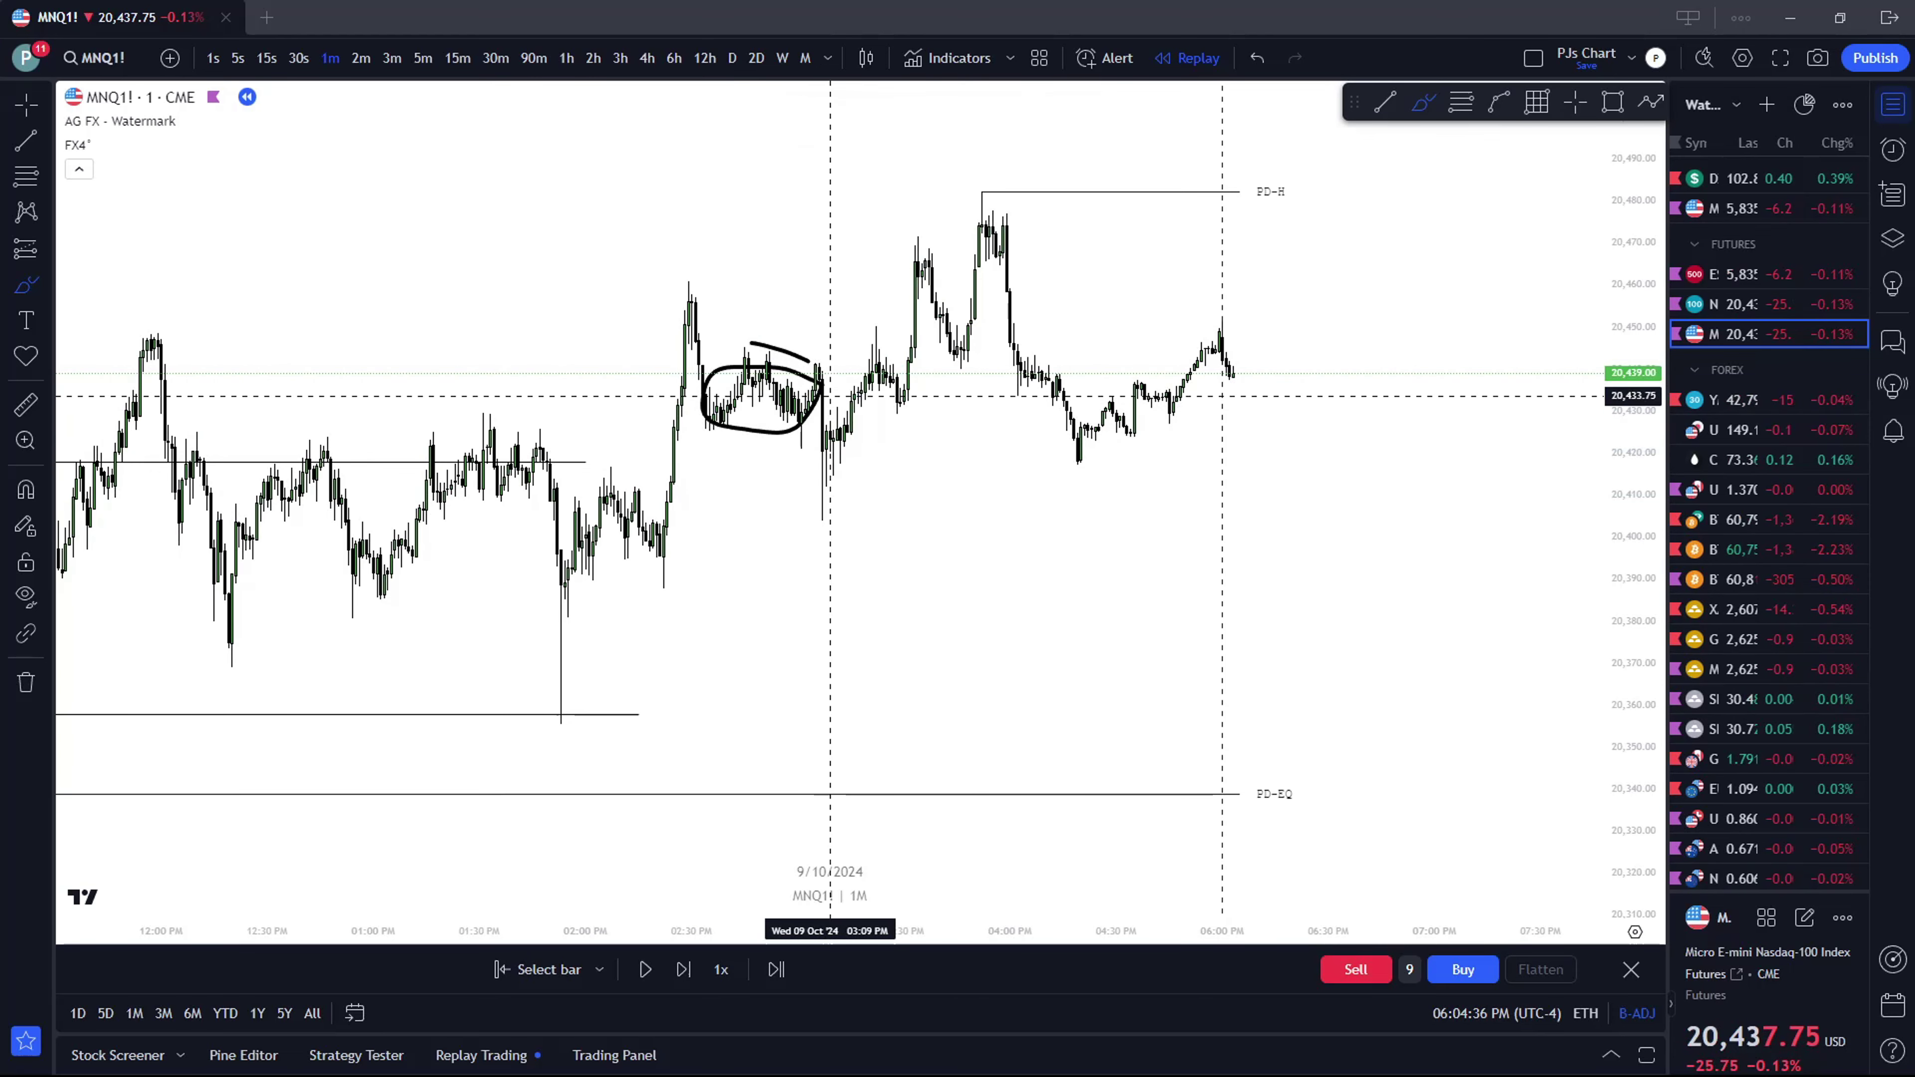
On the 15-minute timeframe, delete the brushed circle around the afternoon consolidation
click(458, 58)
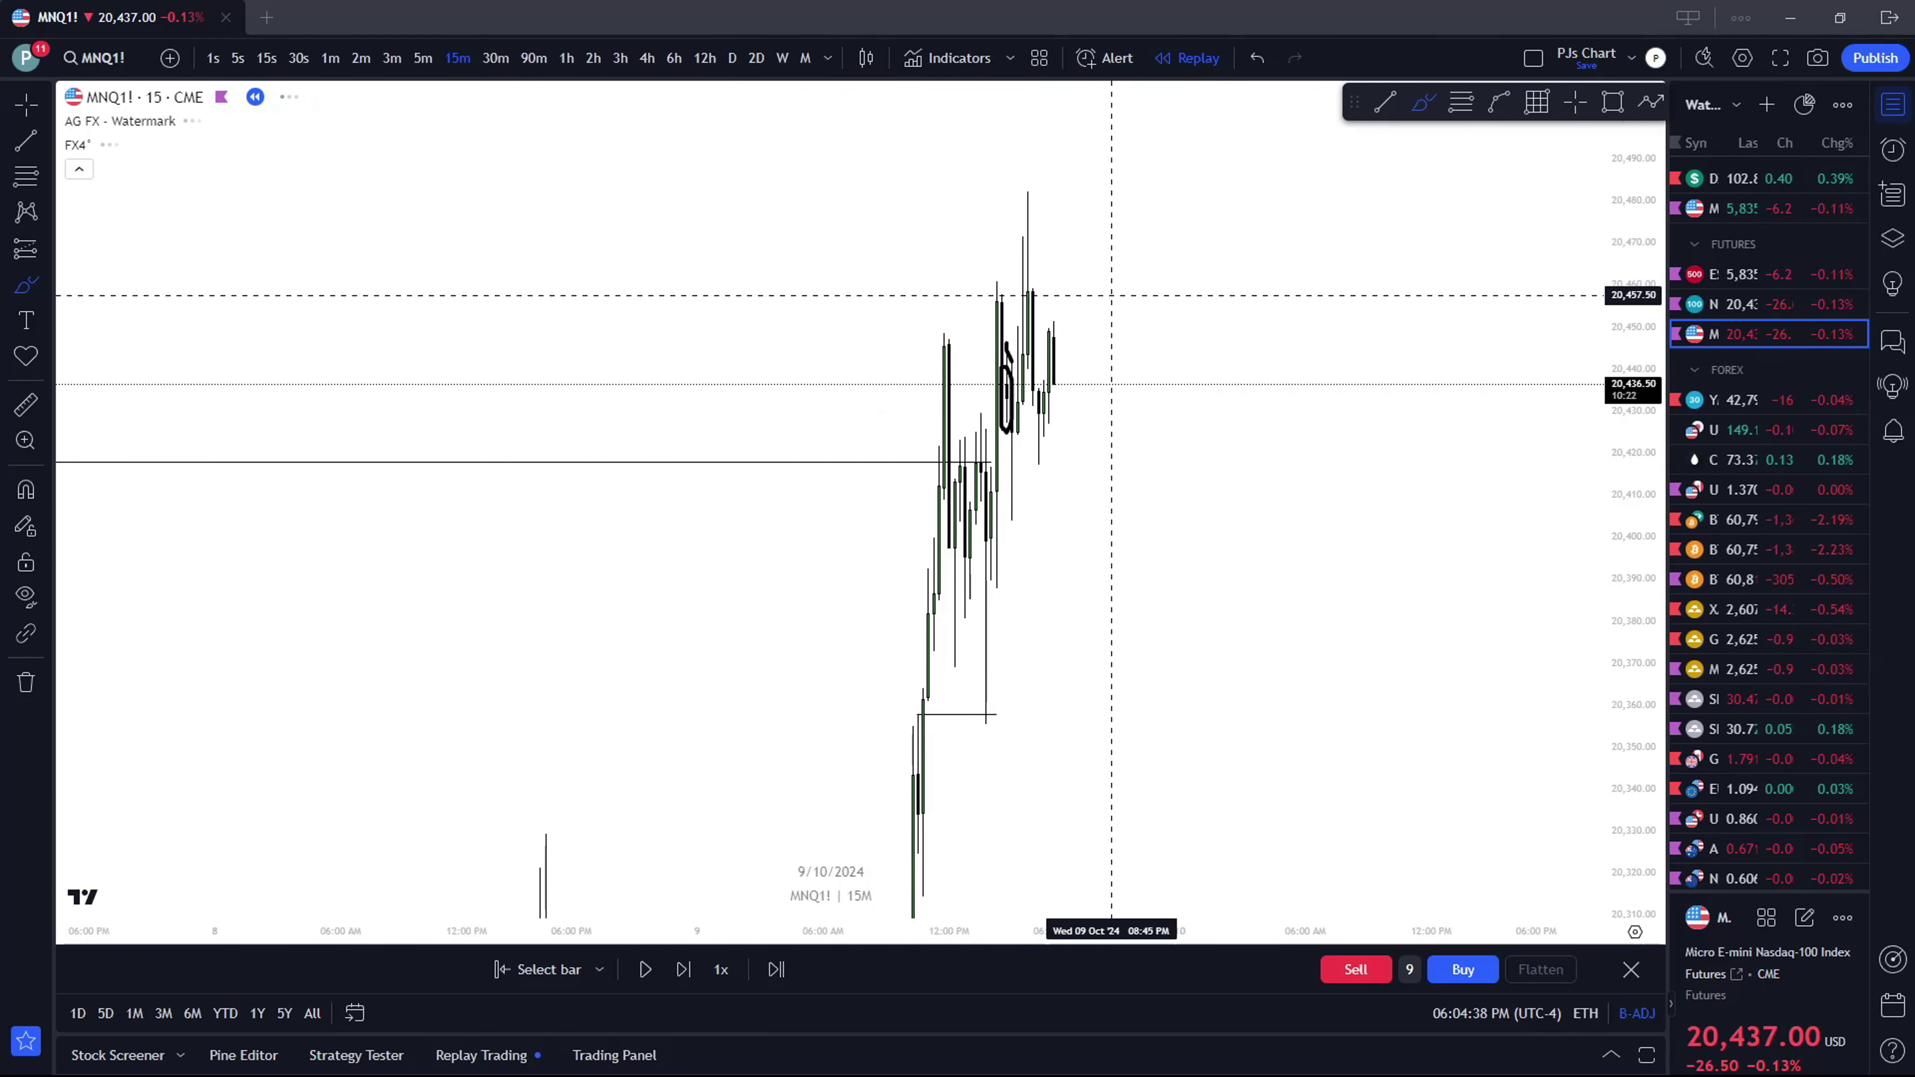
key(Escape)
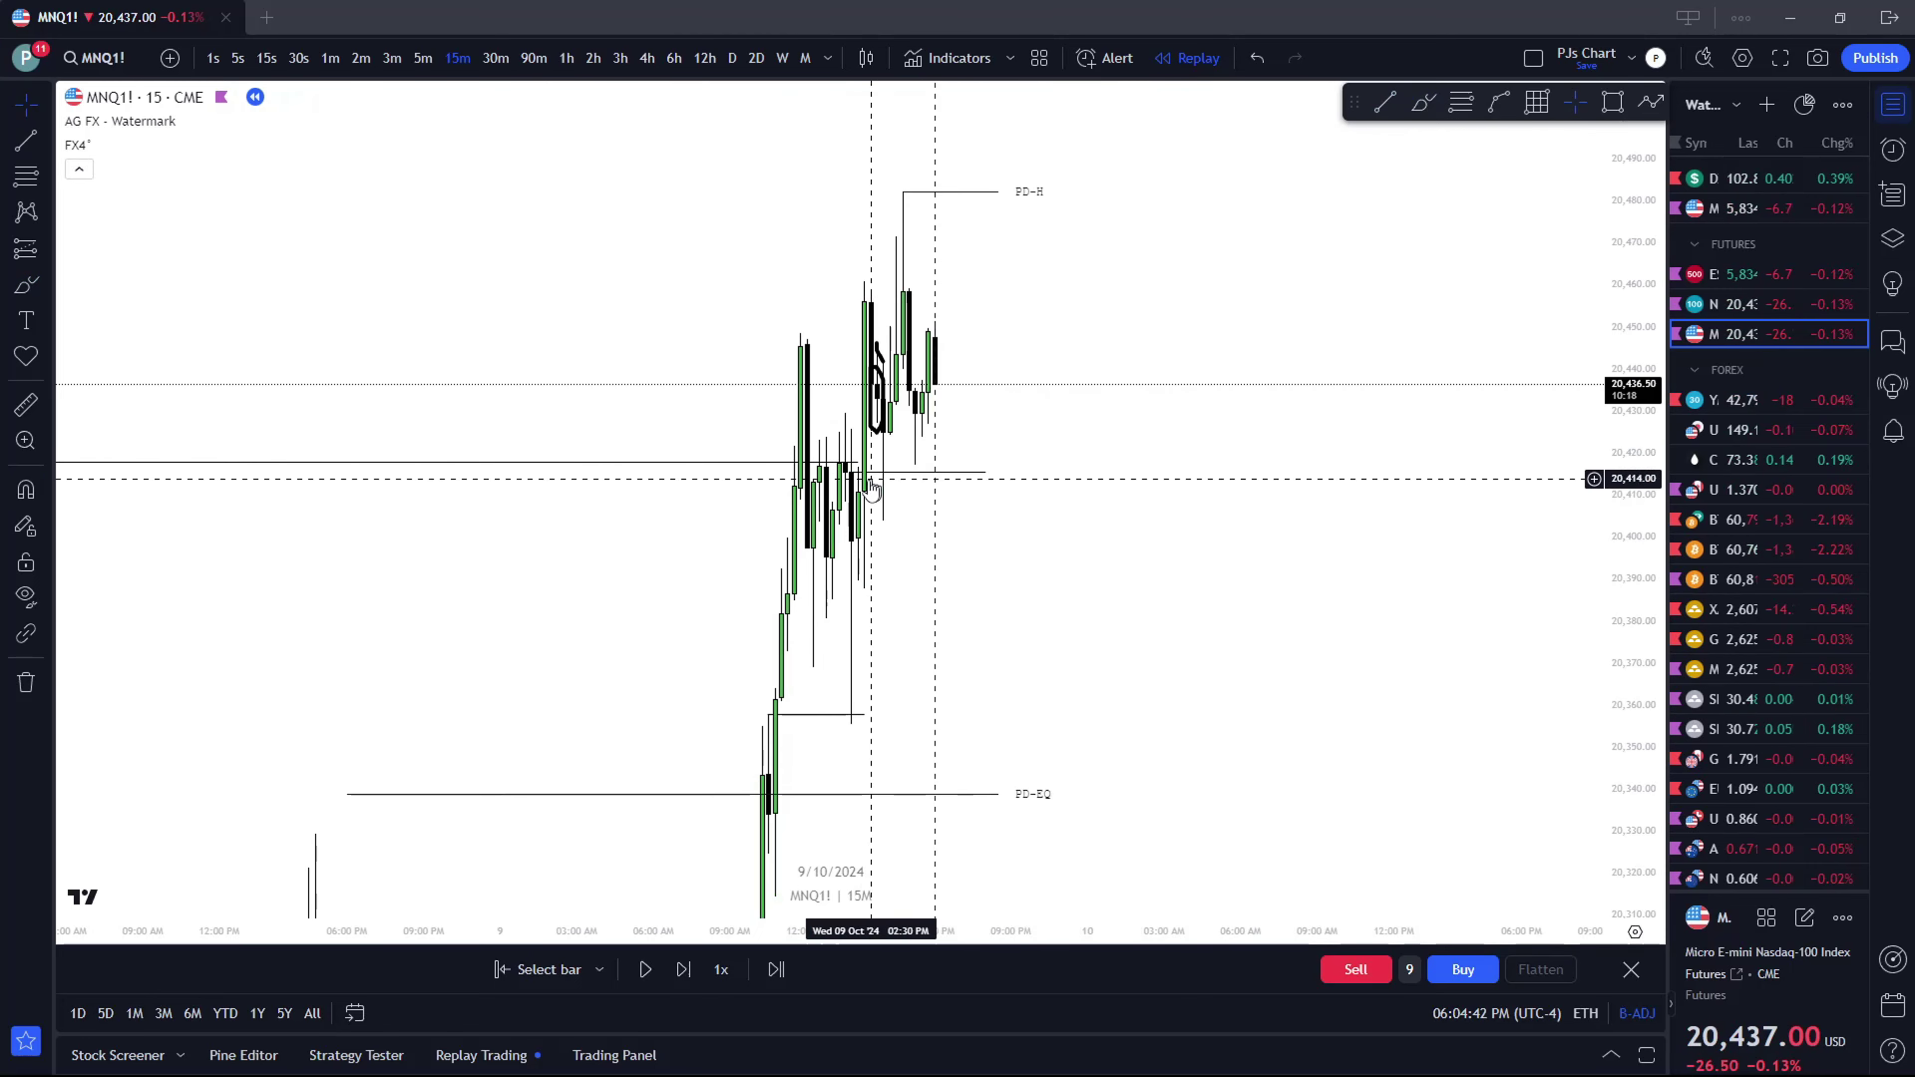
scroll(869, 482, up, 1)
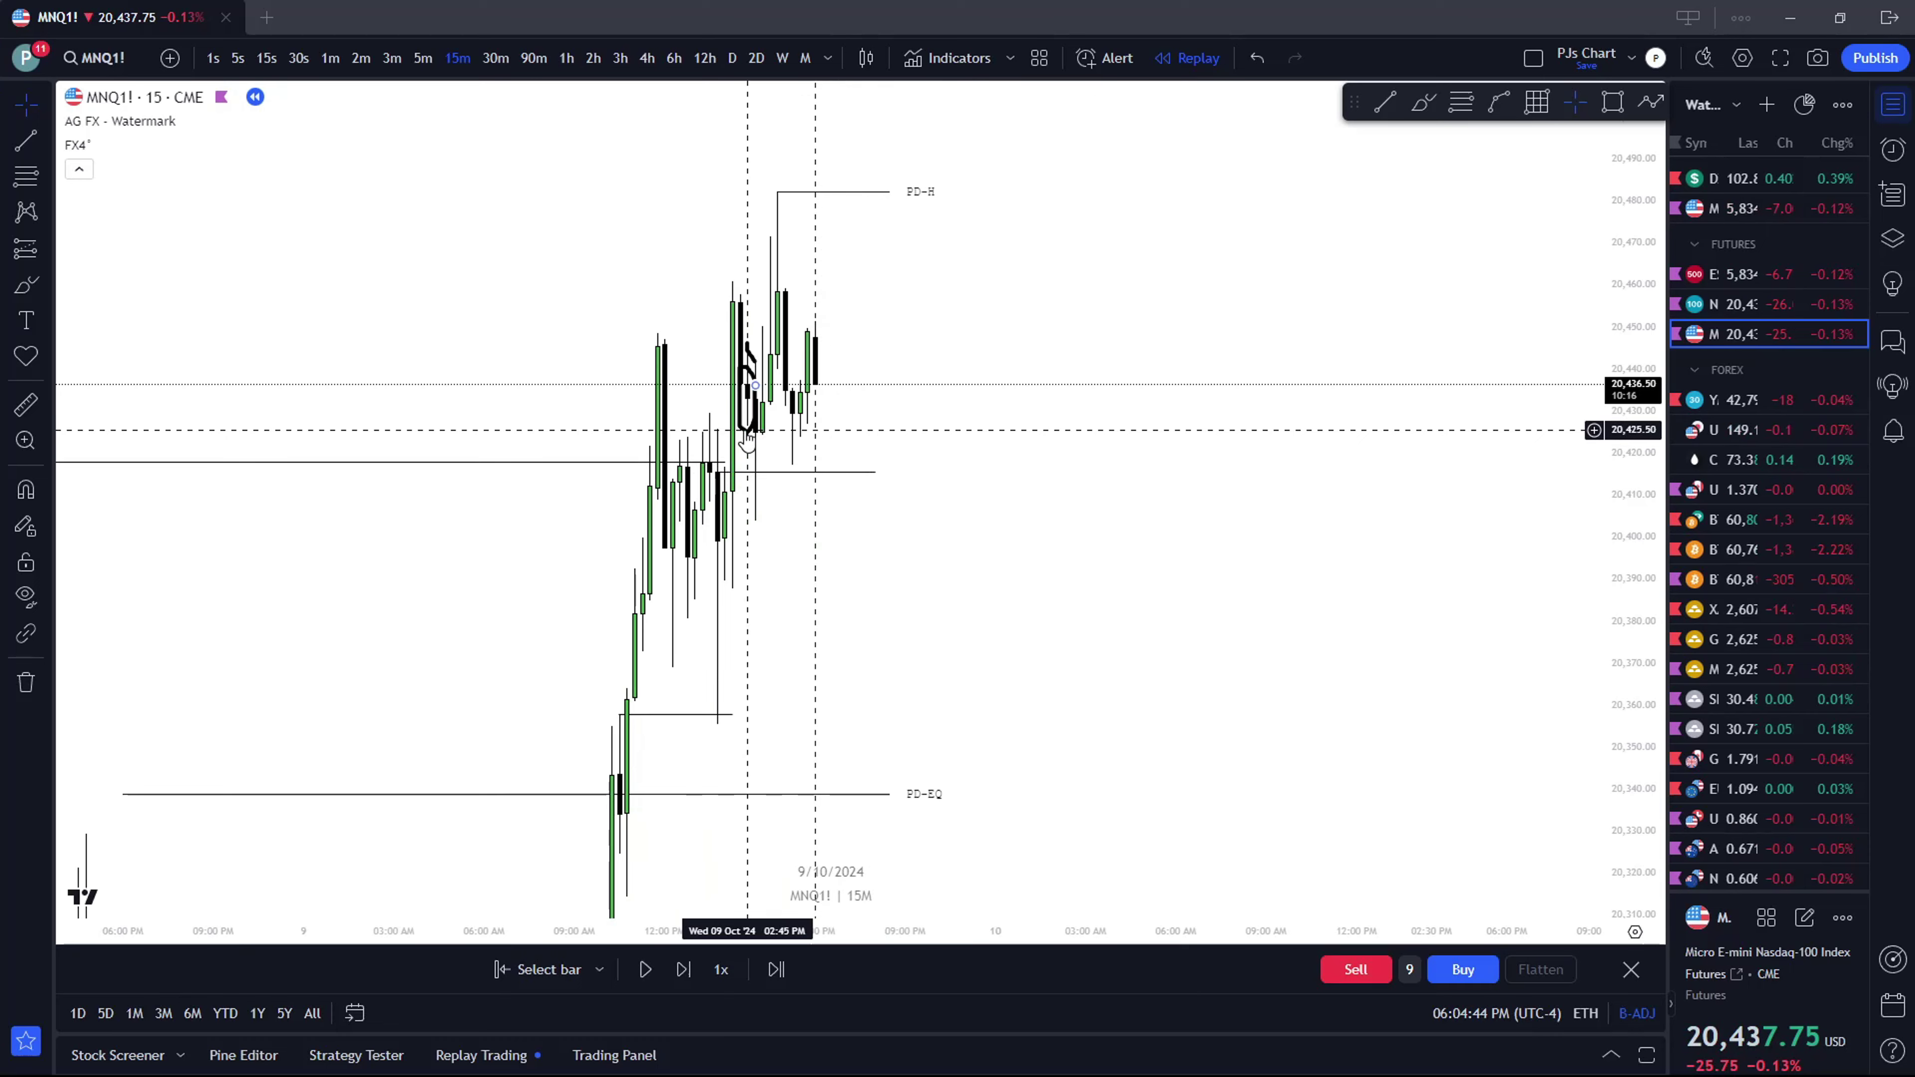
click(754, 385)
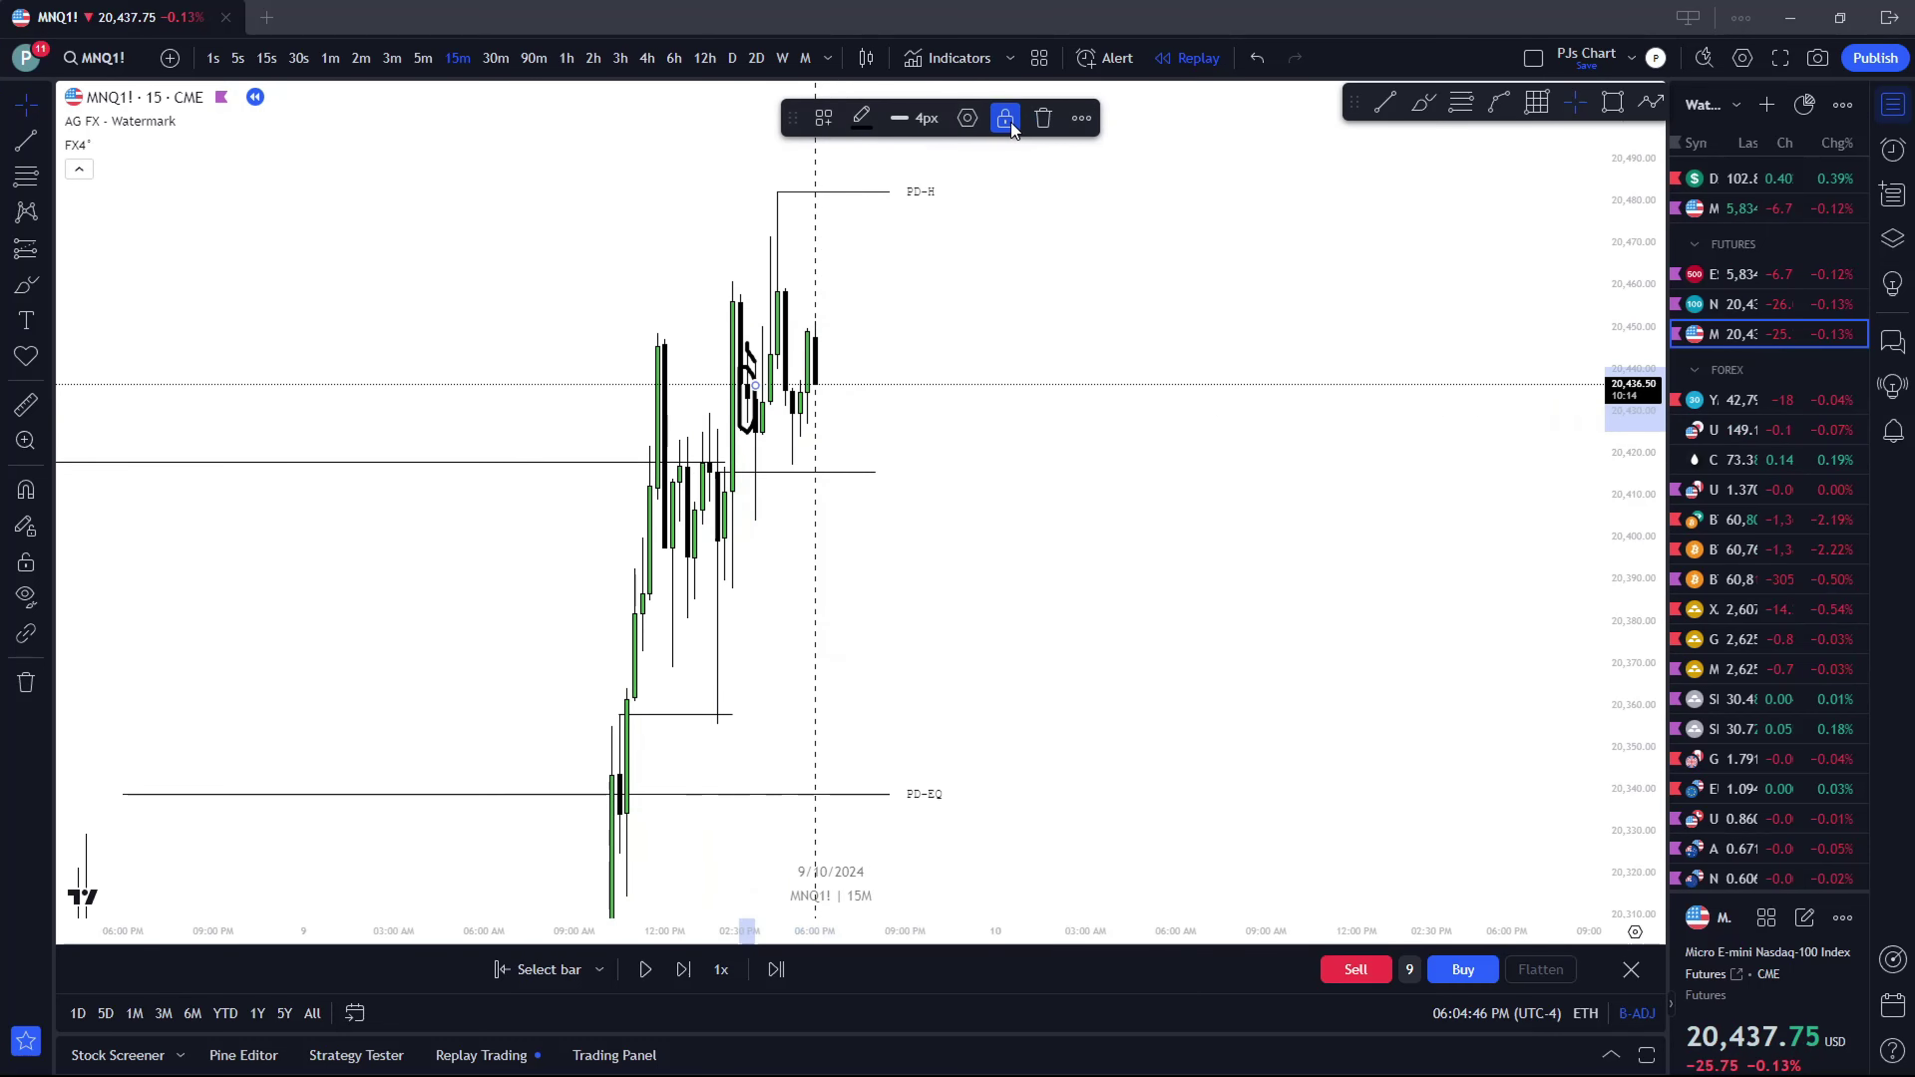
click(1043, 119)
scroll(897, 402, left, 3)
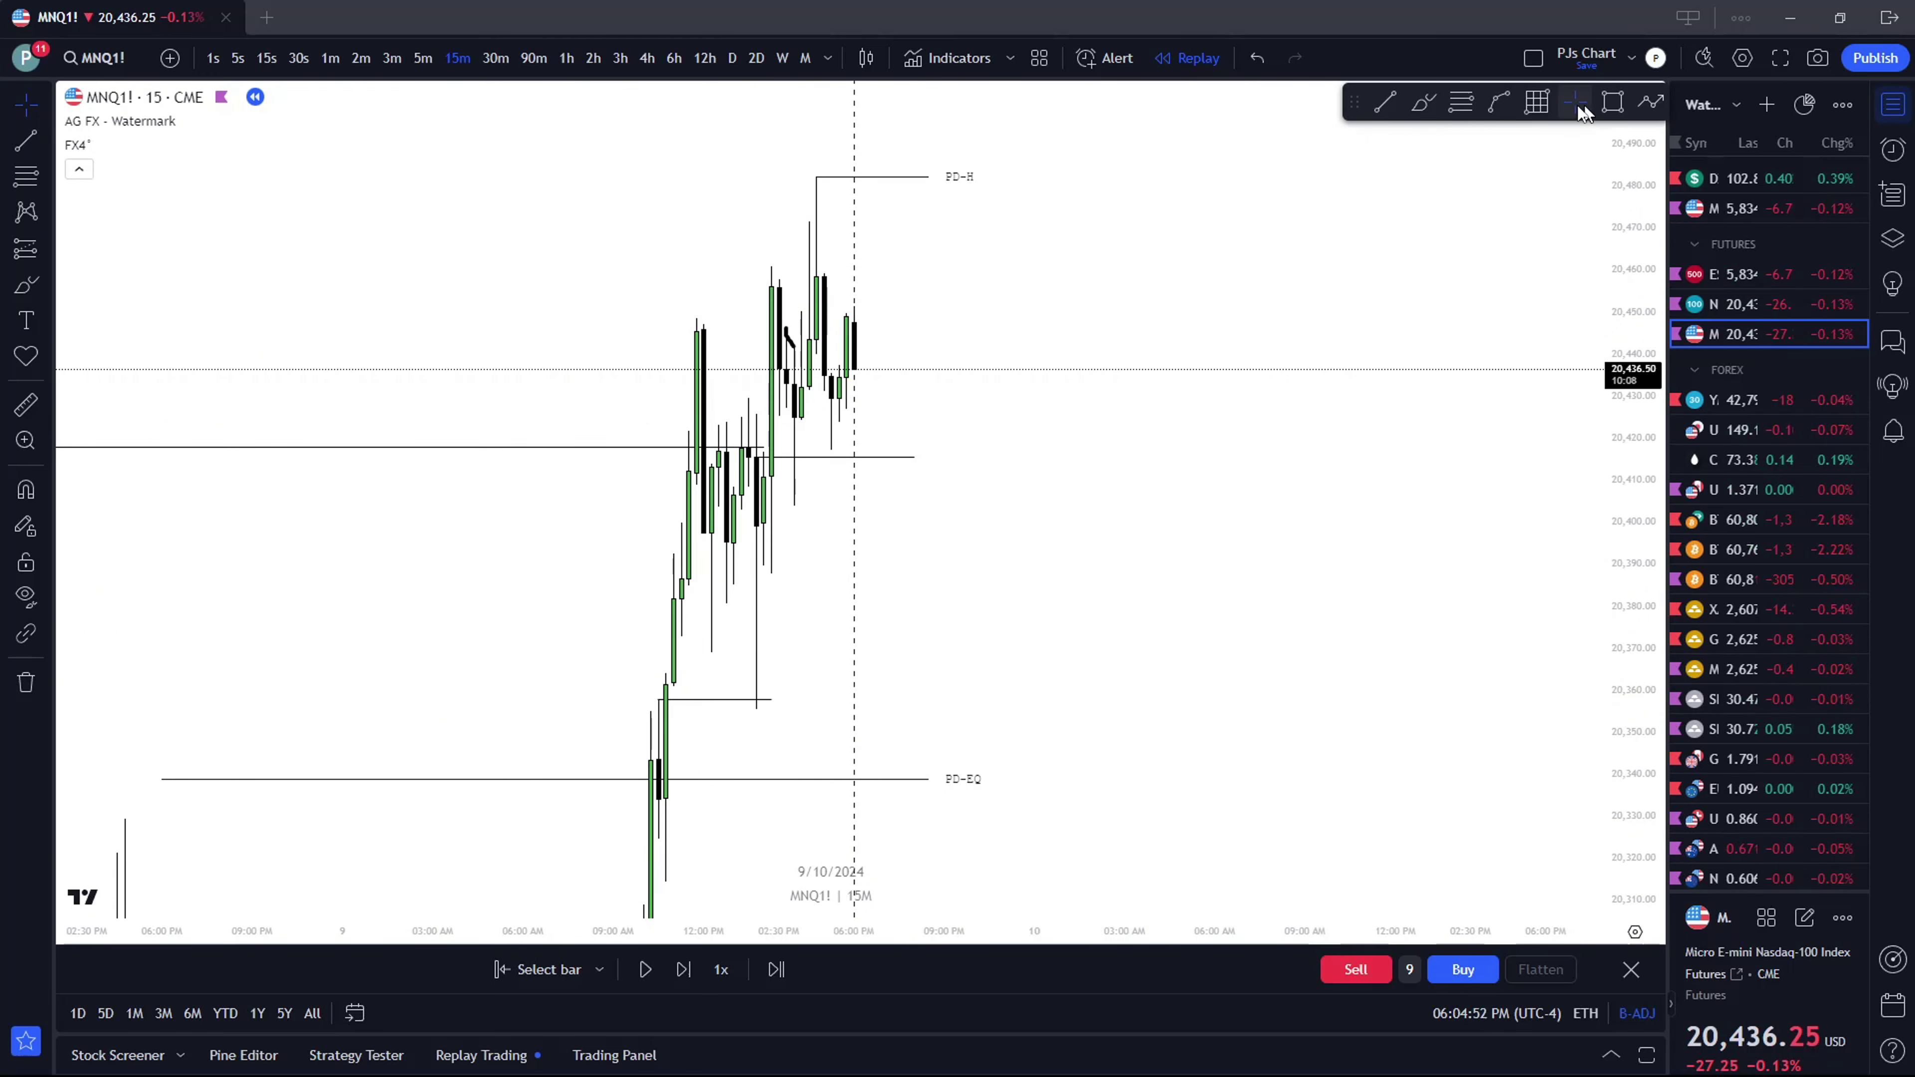
Draw a Fibonacci retracement from the early-afternoon low at 20,355.75 to the high at 20,461.00, finishing it on the 5-minute timeframe
click(1451, 109)
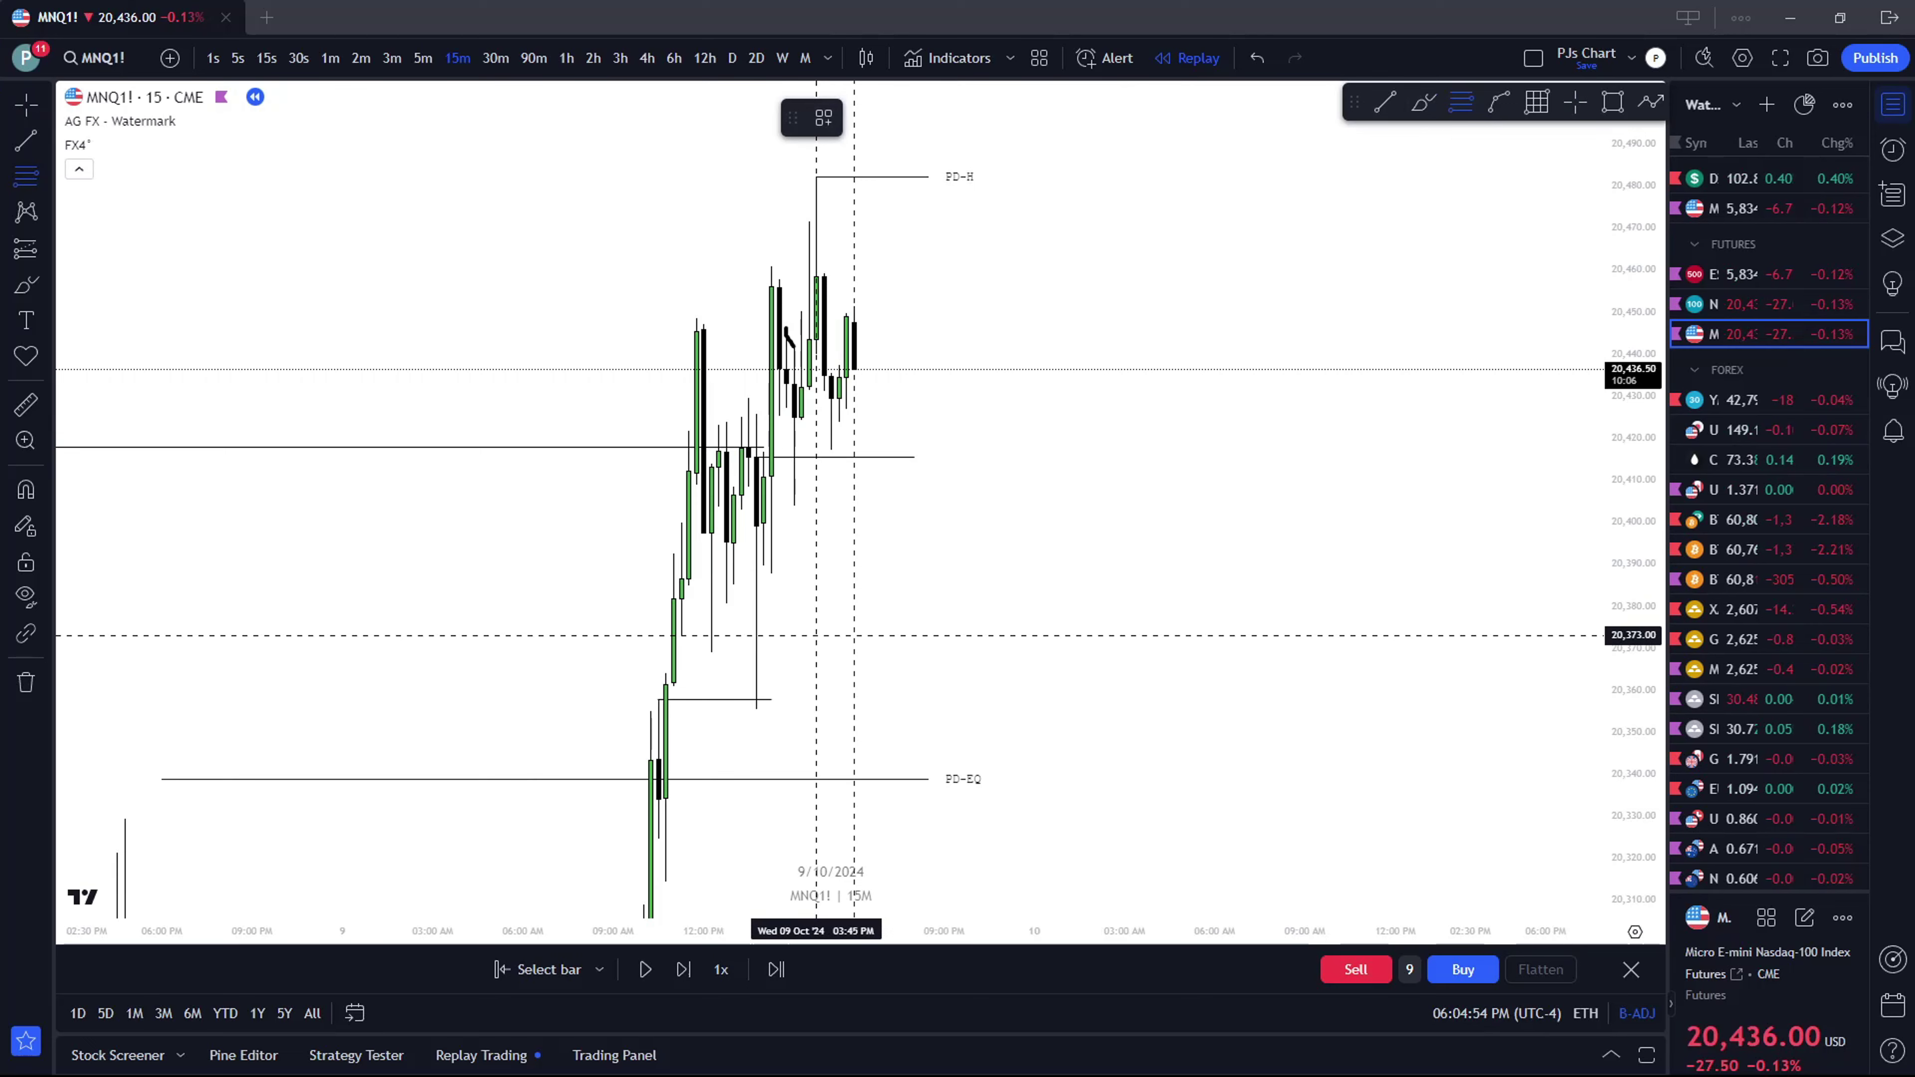
click(421, 58)
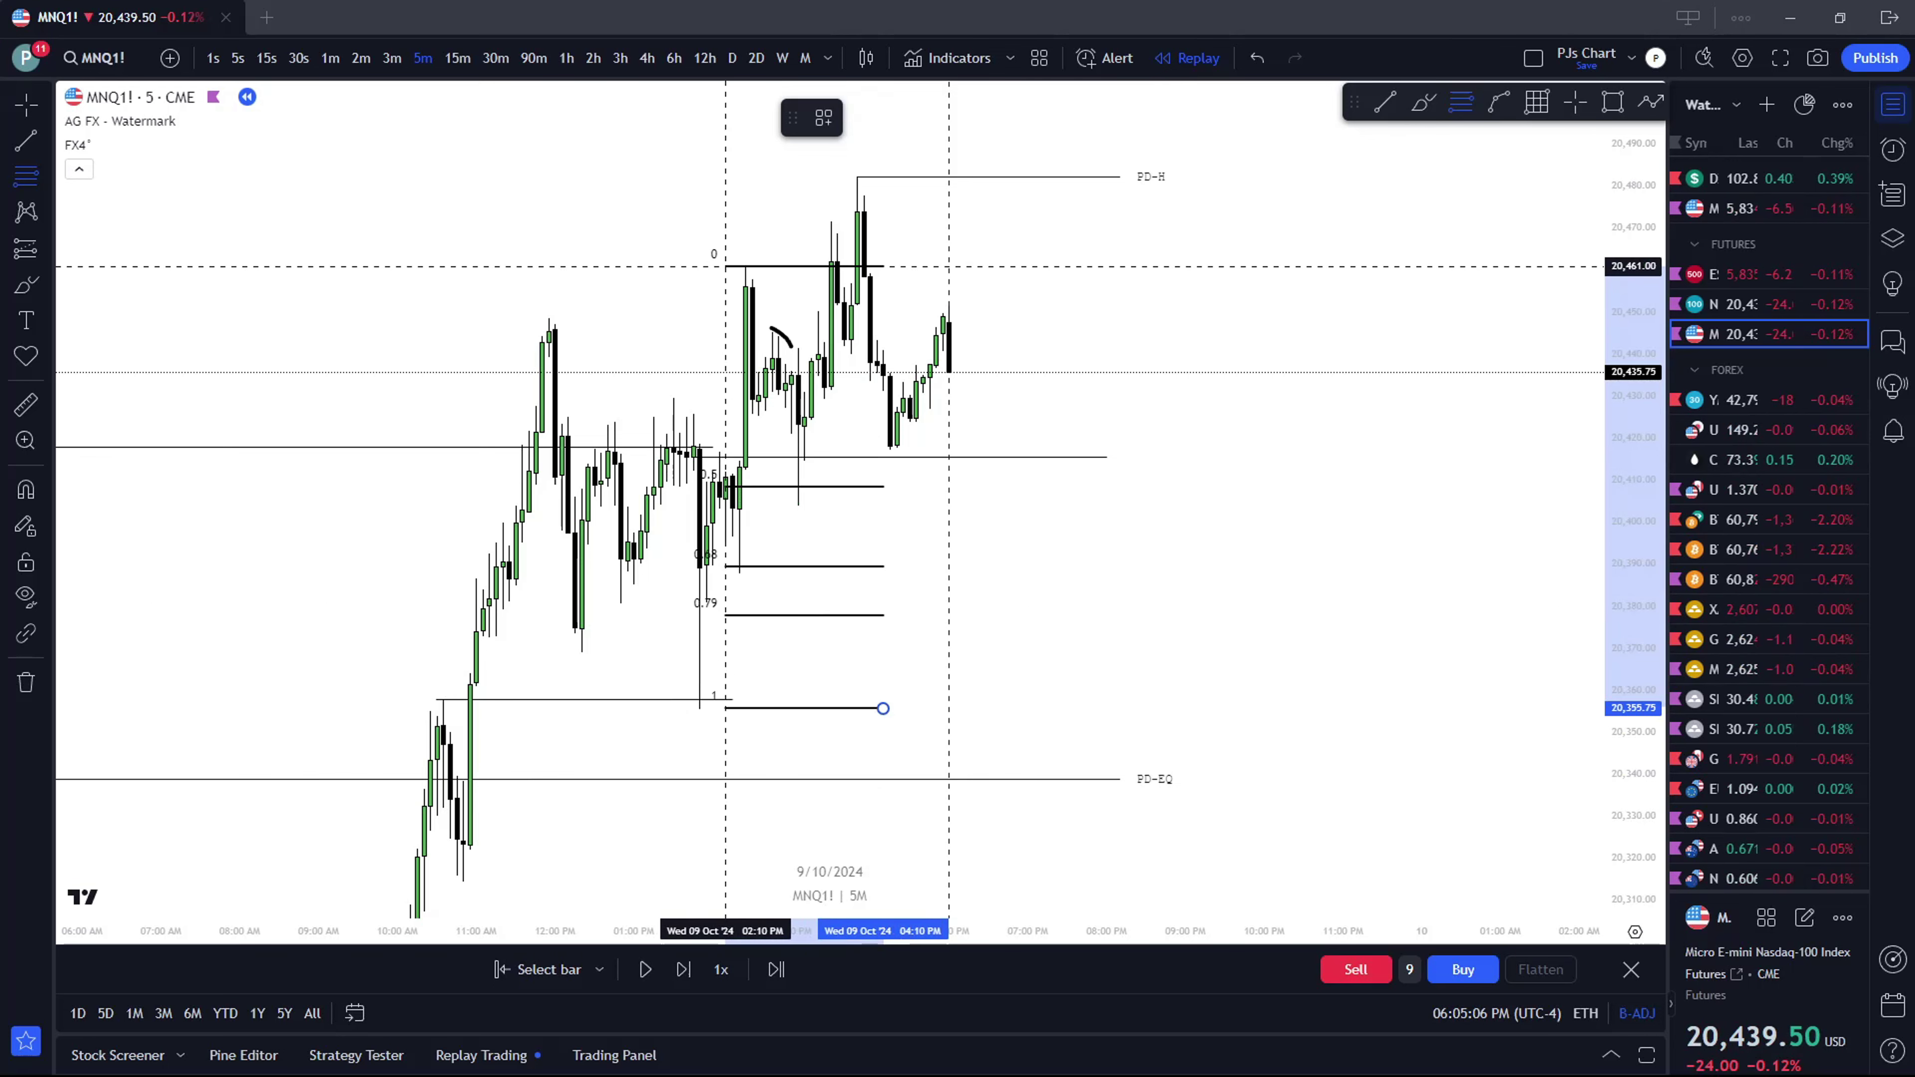
click(725, 266)
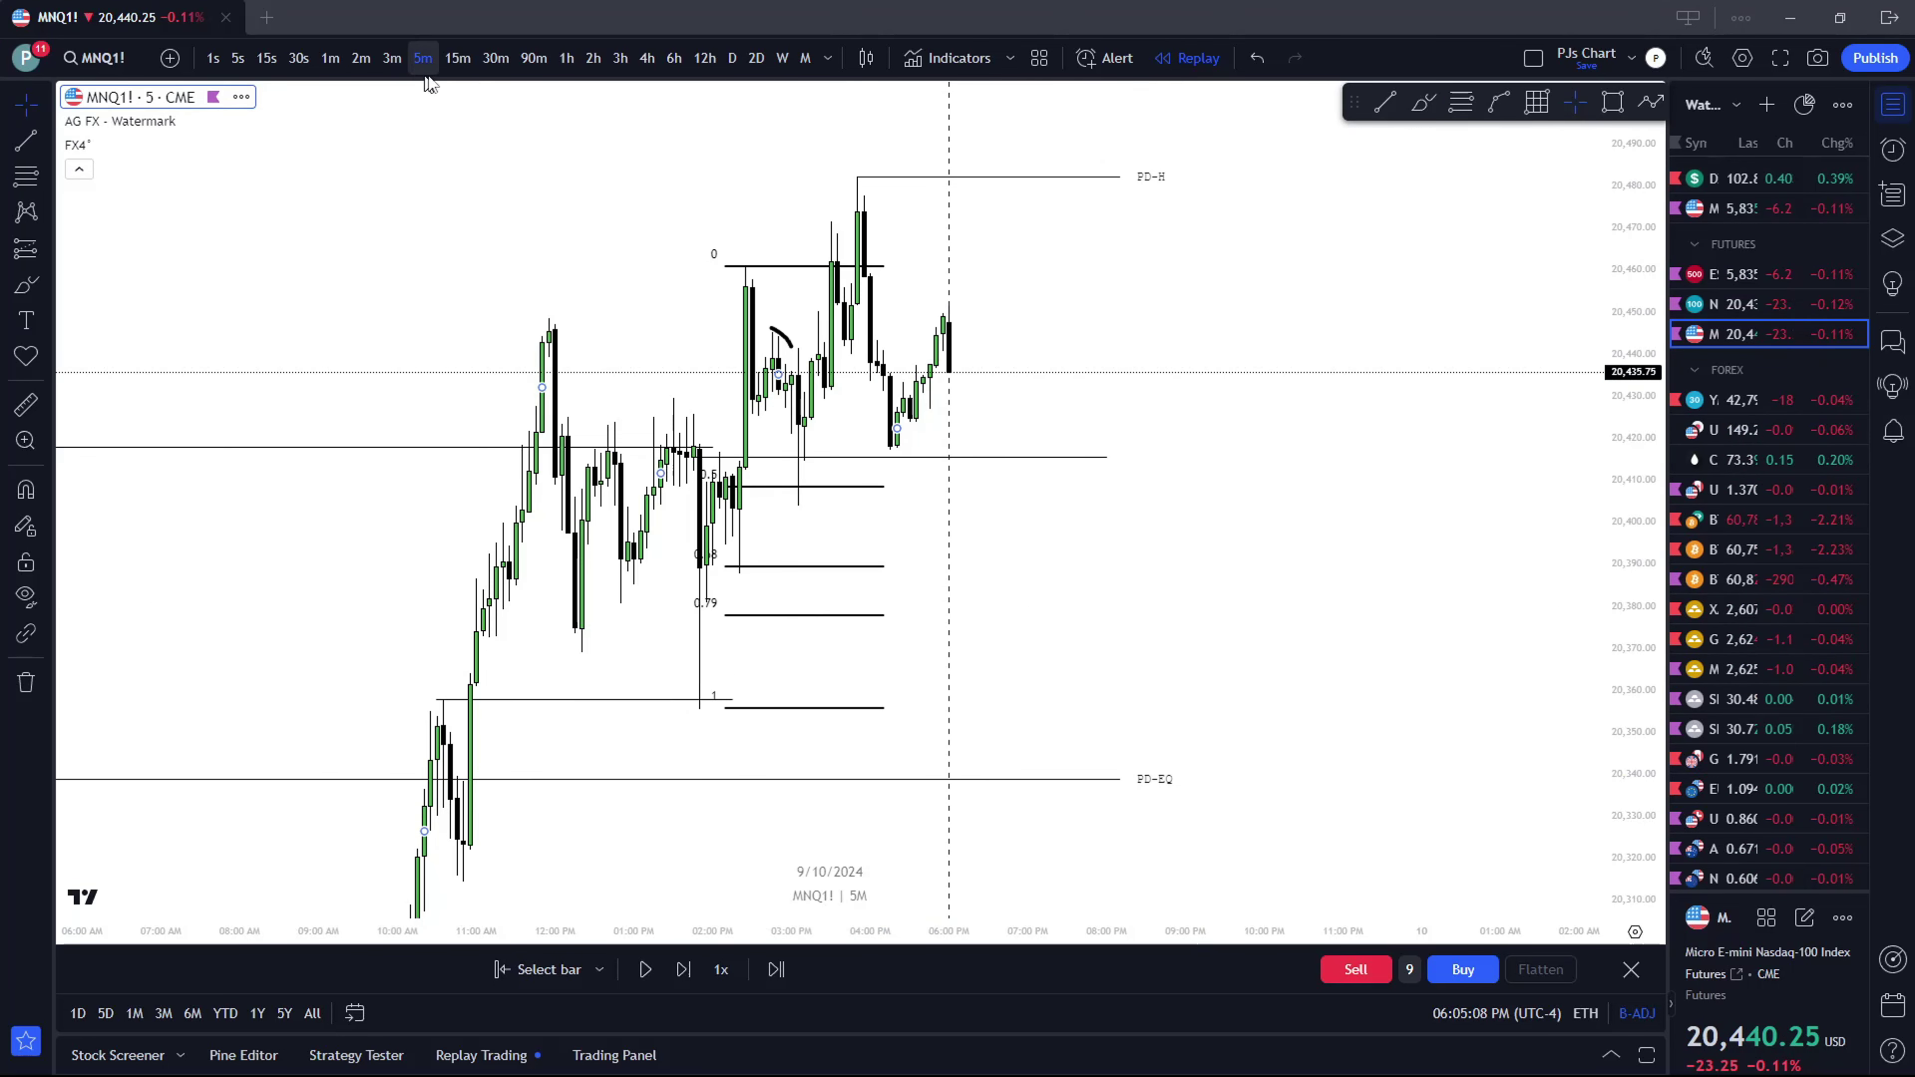
On the 1-hour timeframe, move the retracement's 0 anchor down to the lower candle high at about 20,429
click(458, 58)
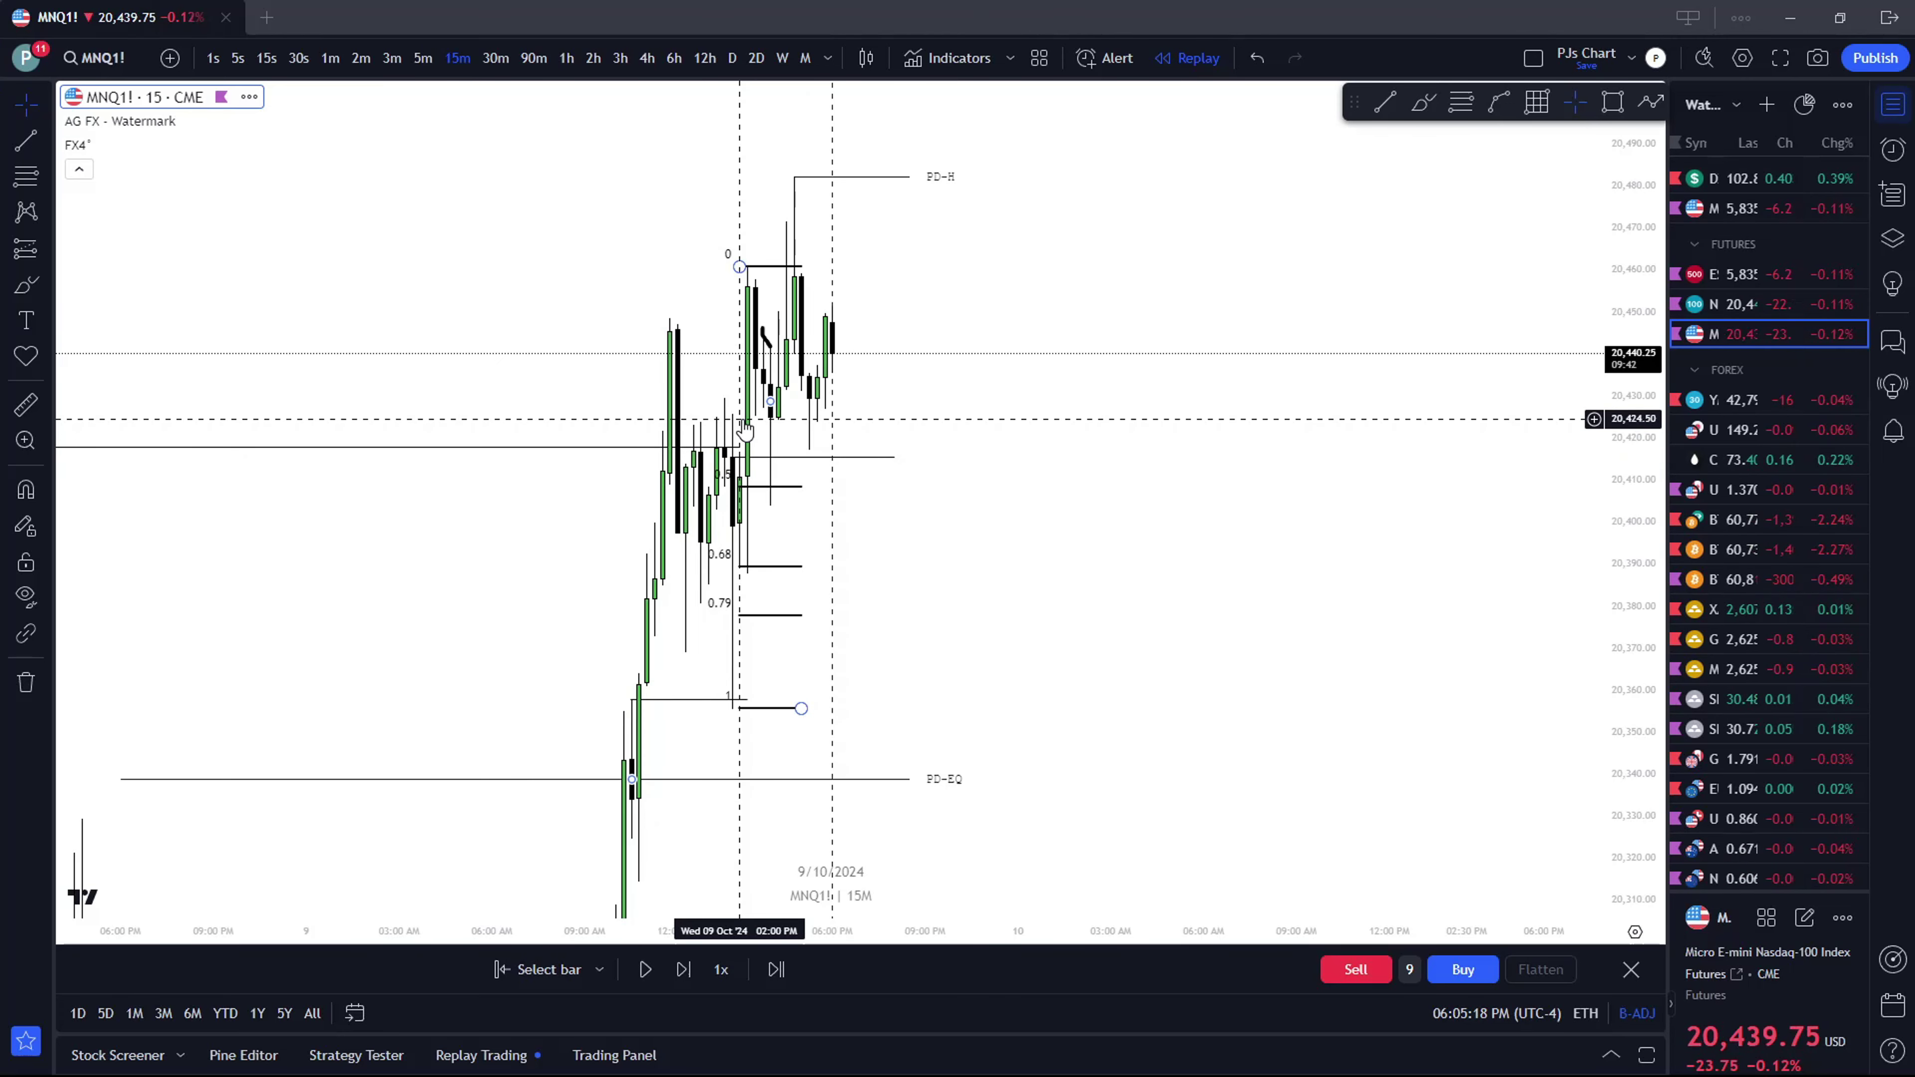
click(422, 61)
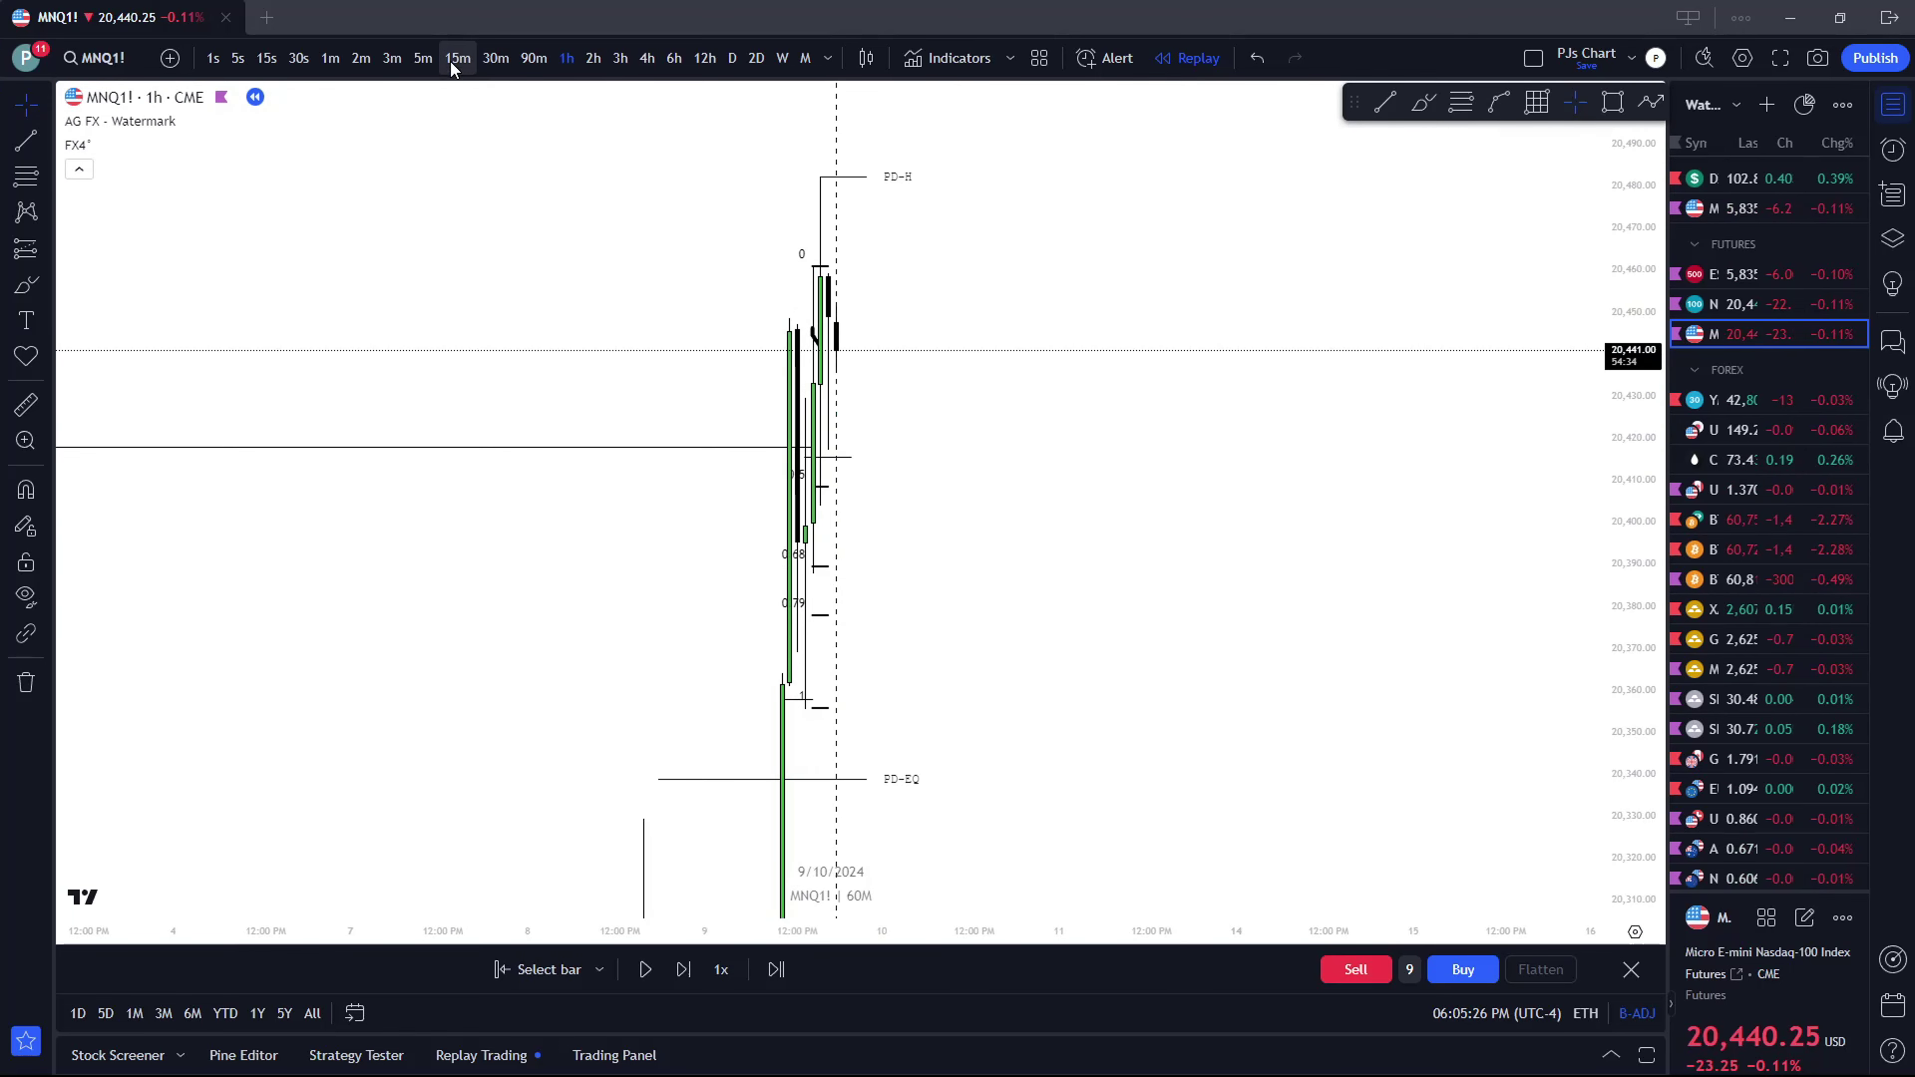
scroll(777, 530, up, 3)
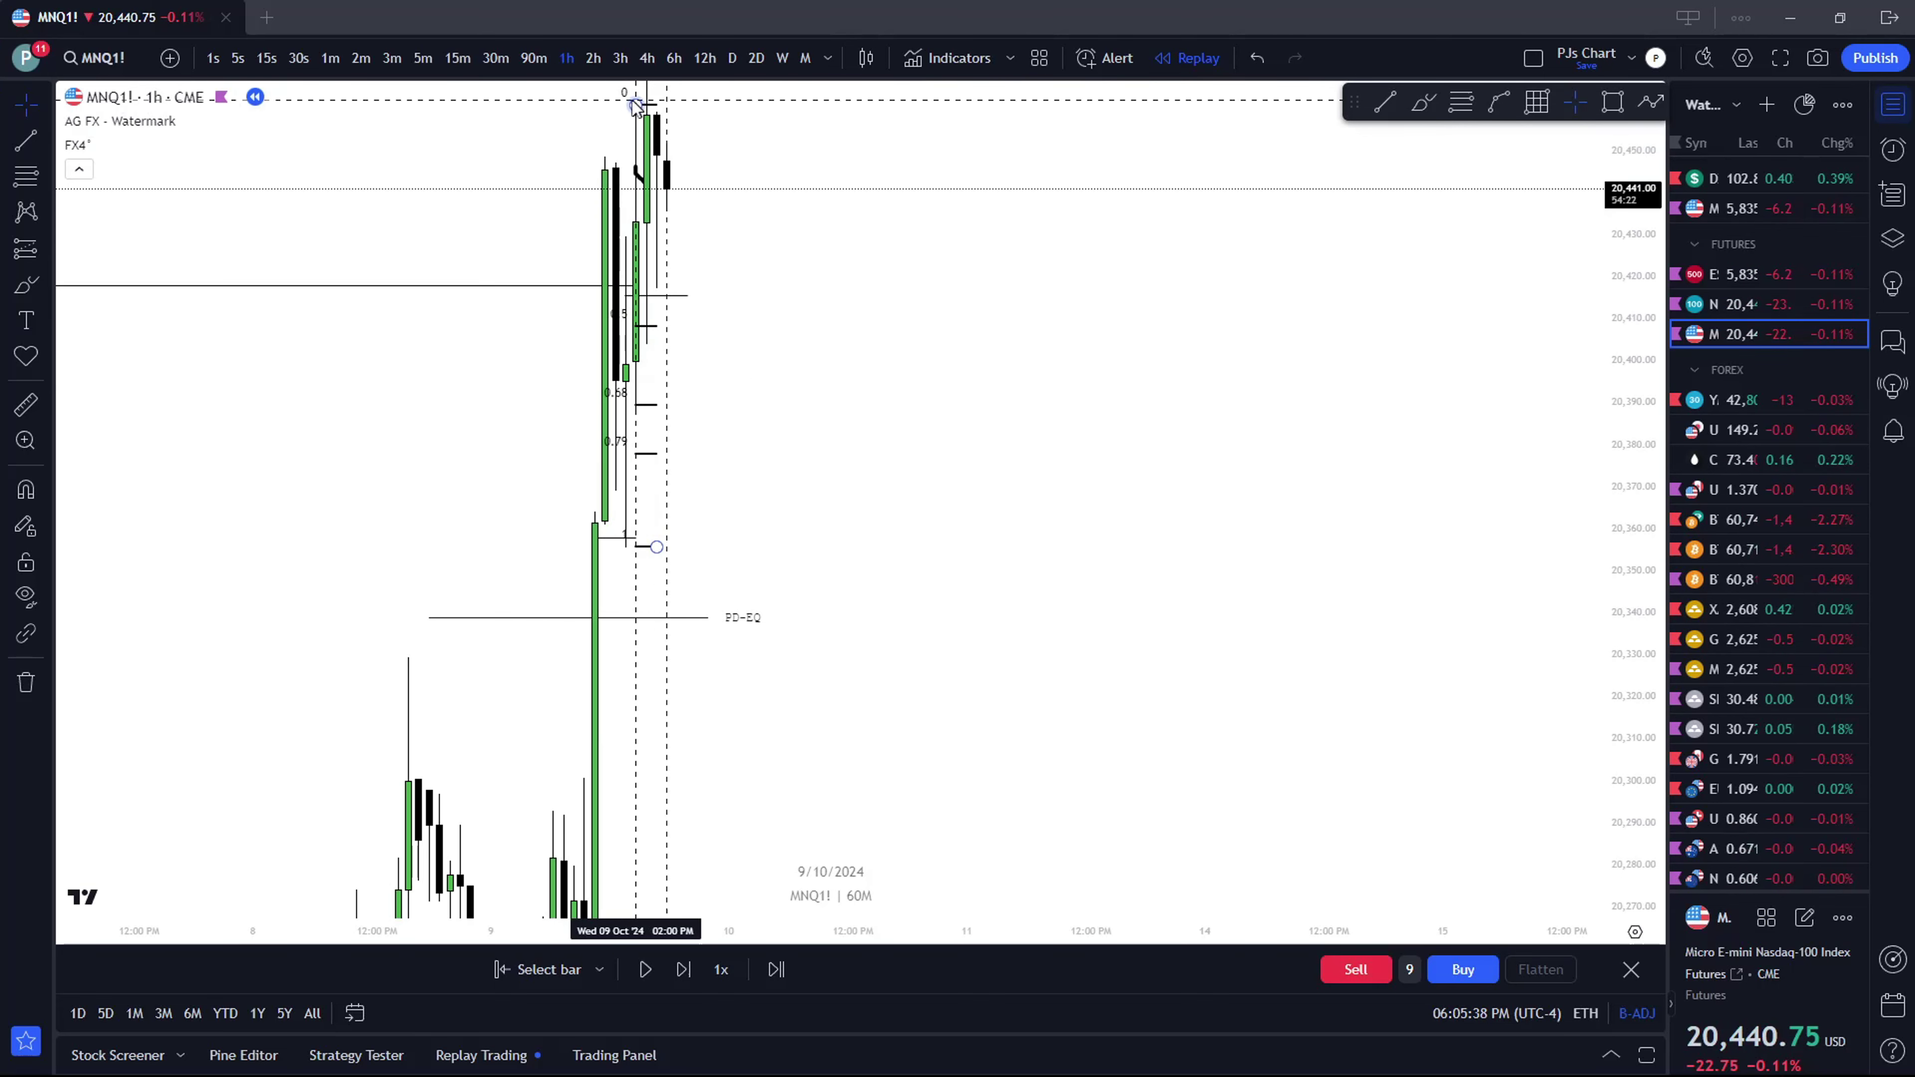
drag(635, 106, 626, 236)
click(940, 341)
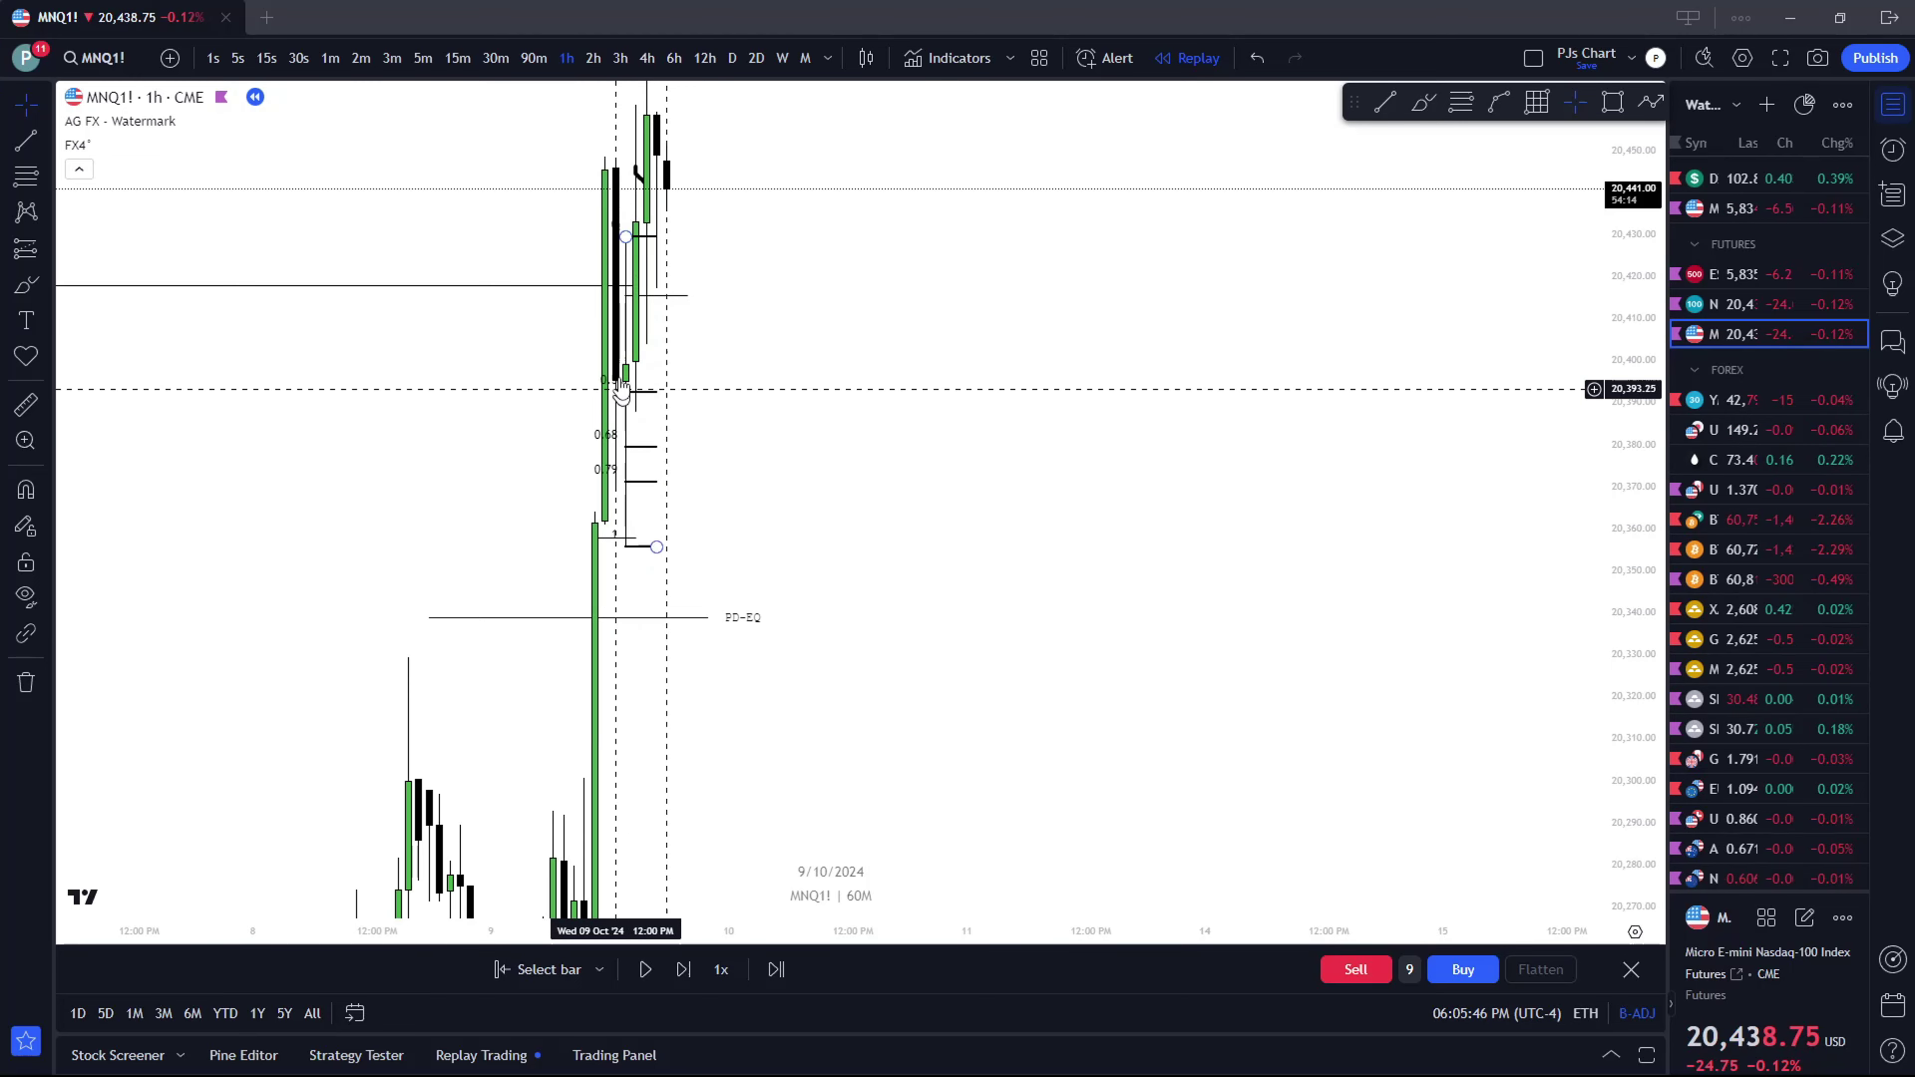
On the 5-minute timeframe, extend the retracement to about 6:15 PM and set its 0 anchor at the high near 20,461
click(423, 58)
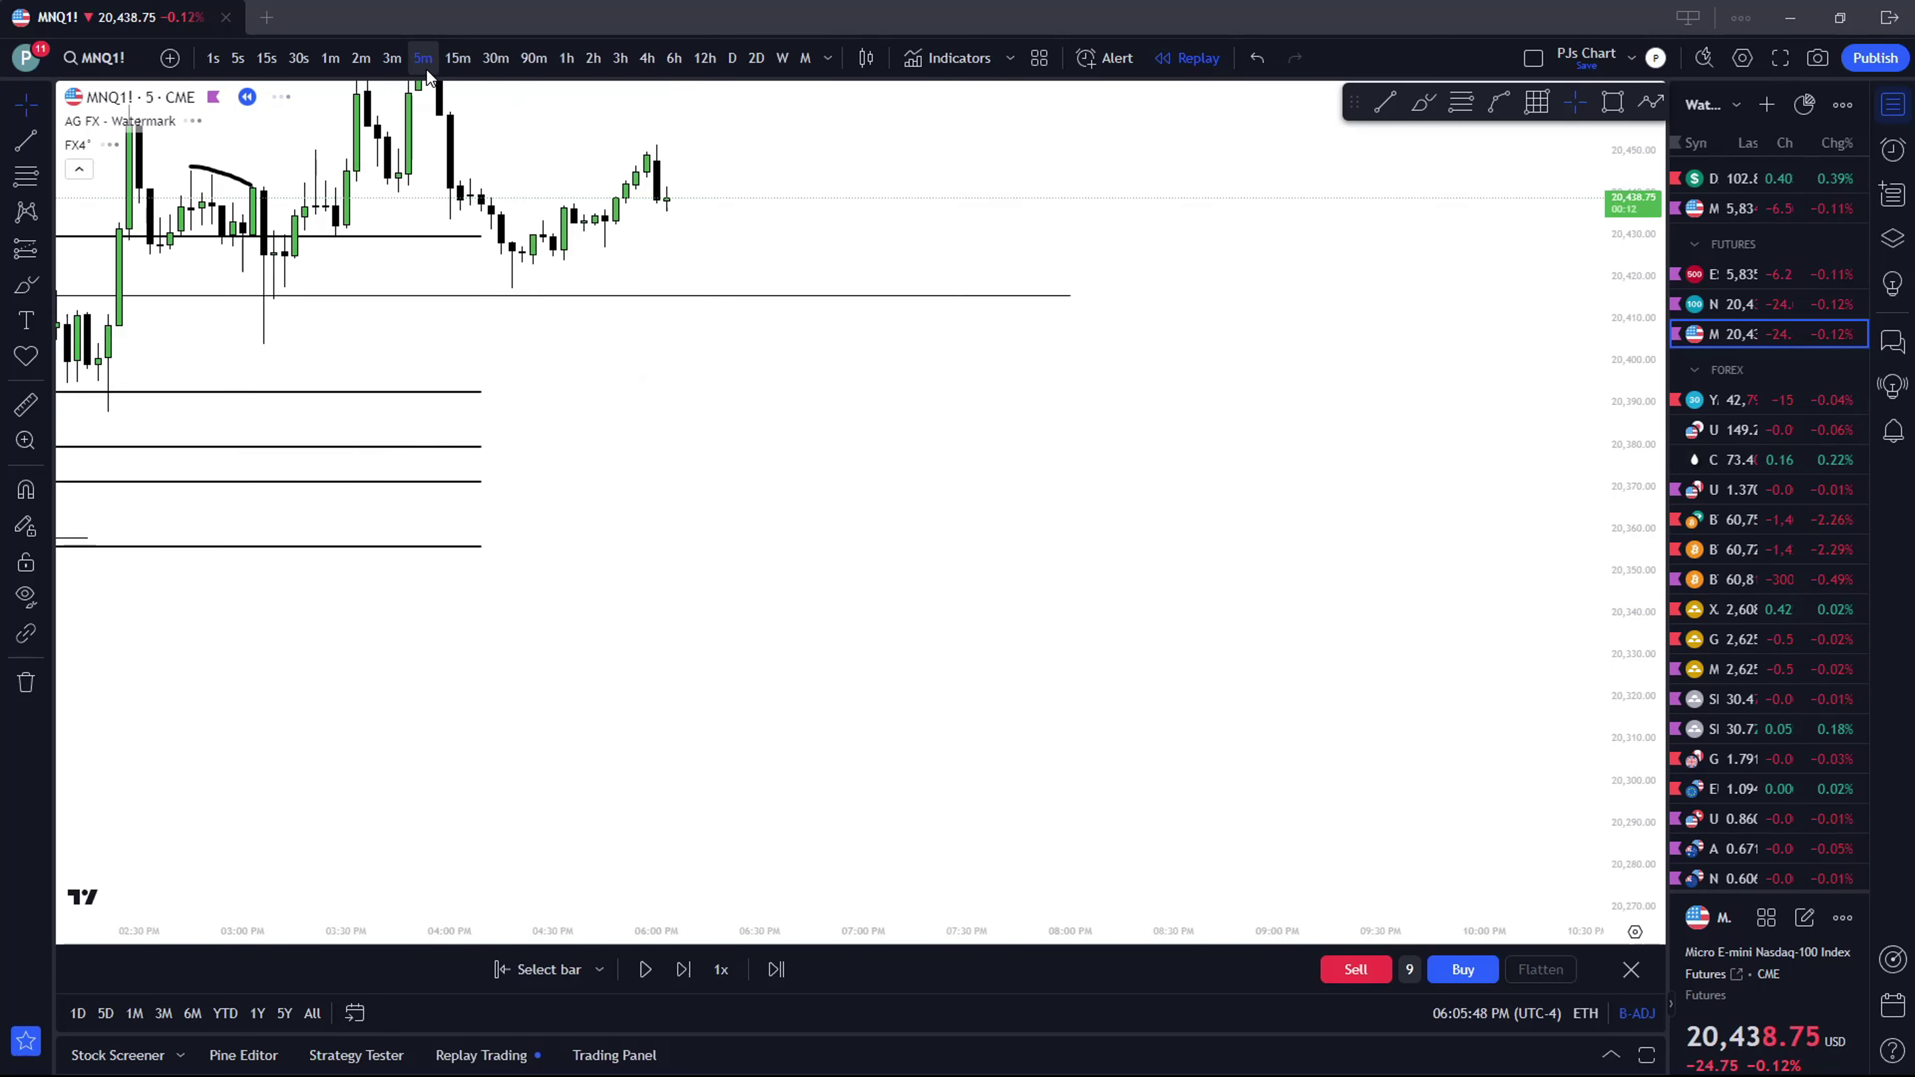
mouse_move(750, 486)
mouse_down()
mouse_move(1365, 497)
mouse_move(825, 346)
mouse_move(859, 334)
mouse_up()
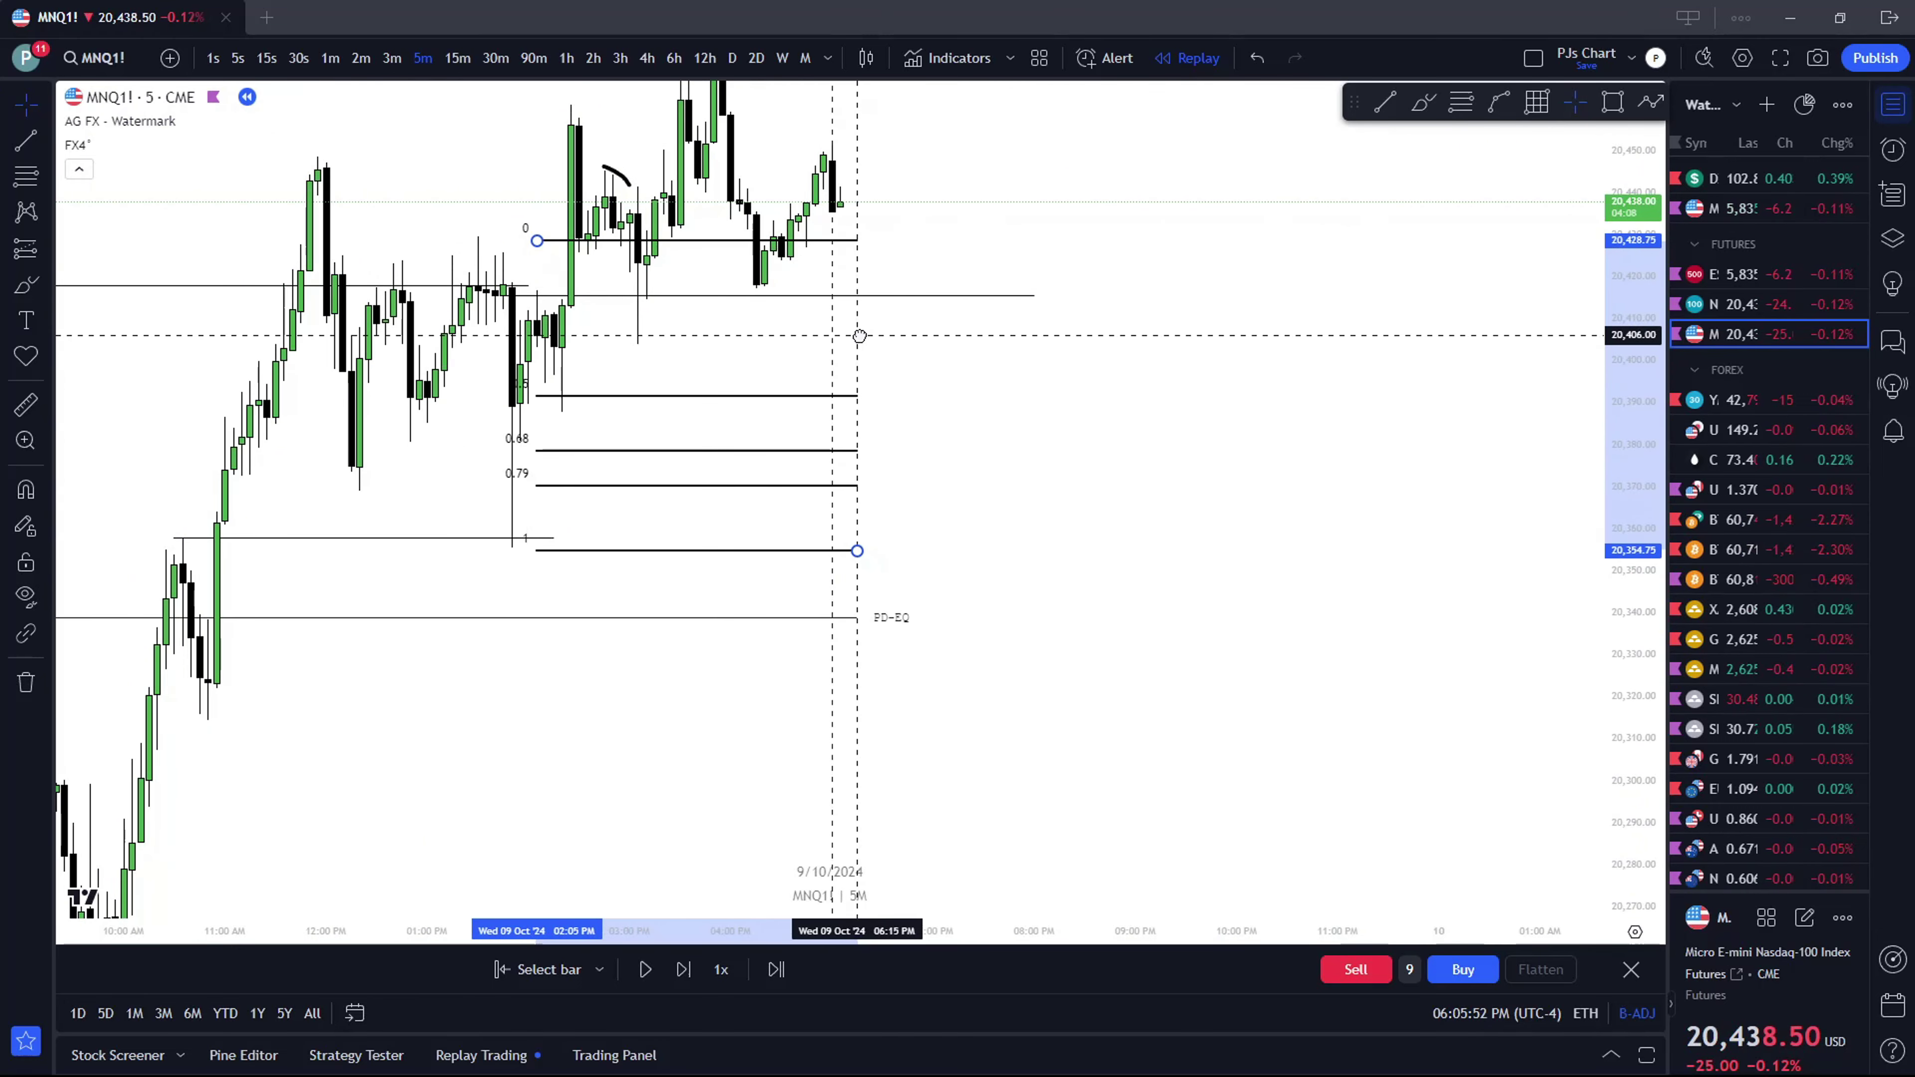
drag(537, 240, 526, 105)
scroll(905, 392, up, 2)
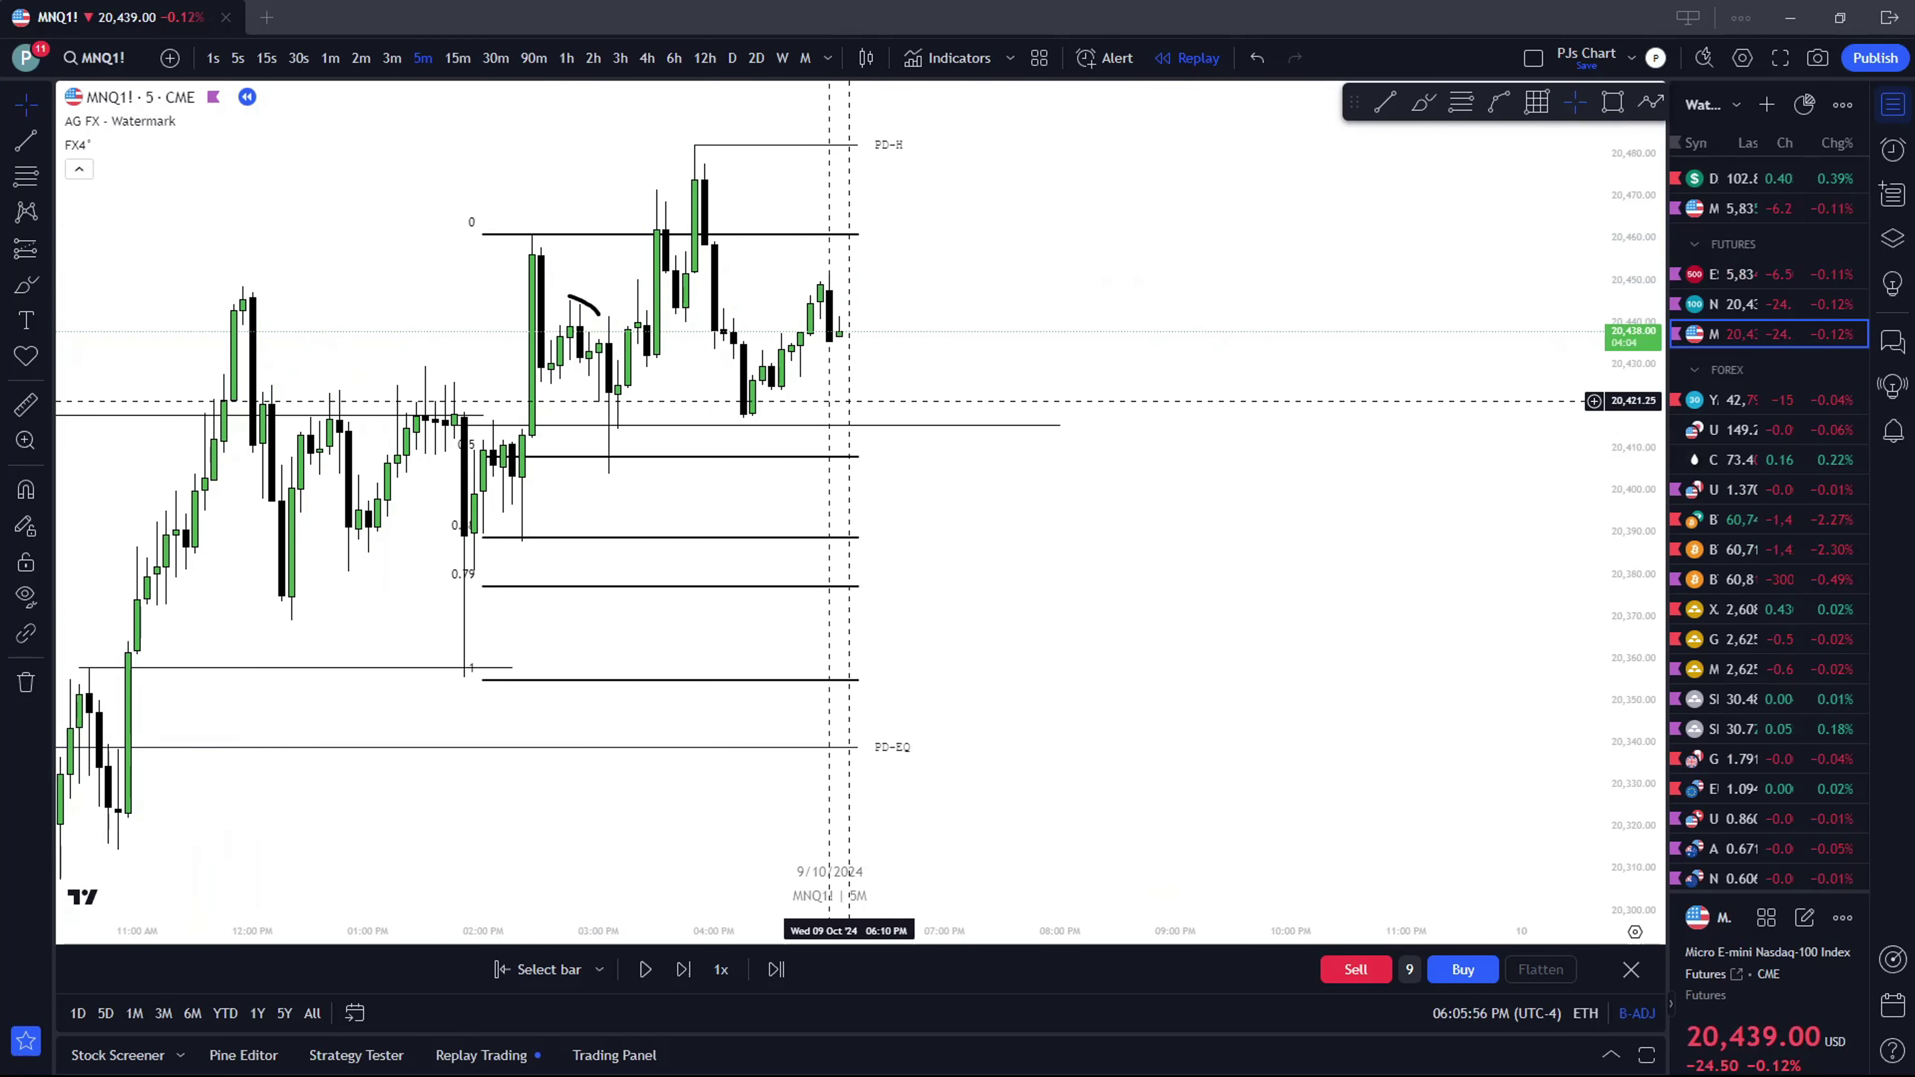
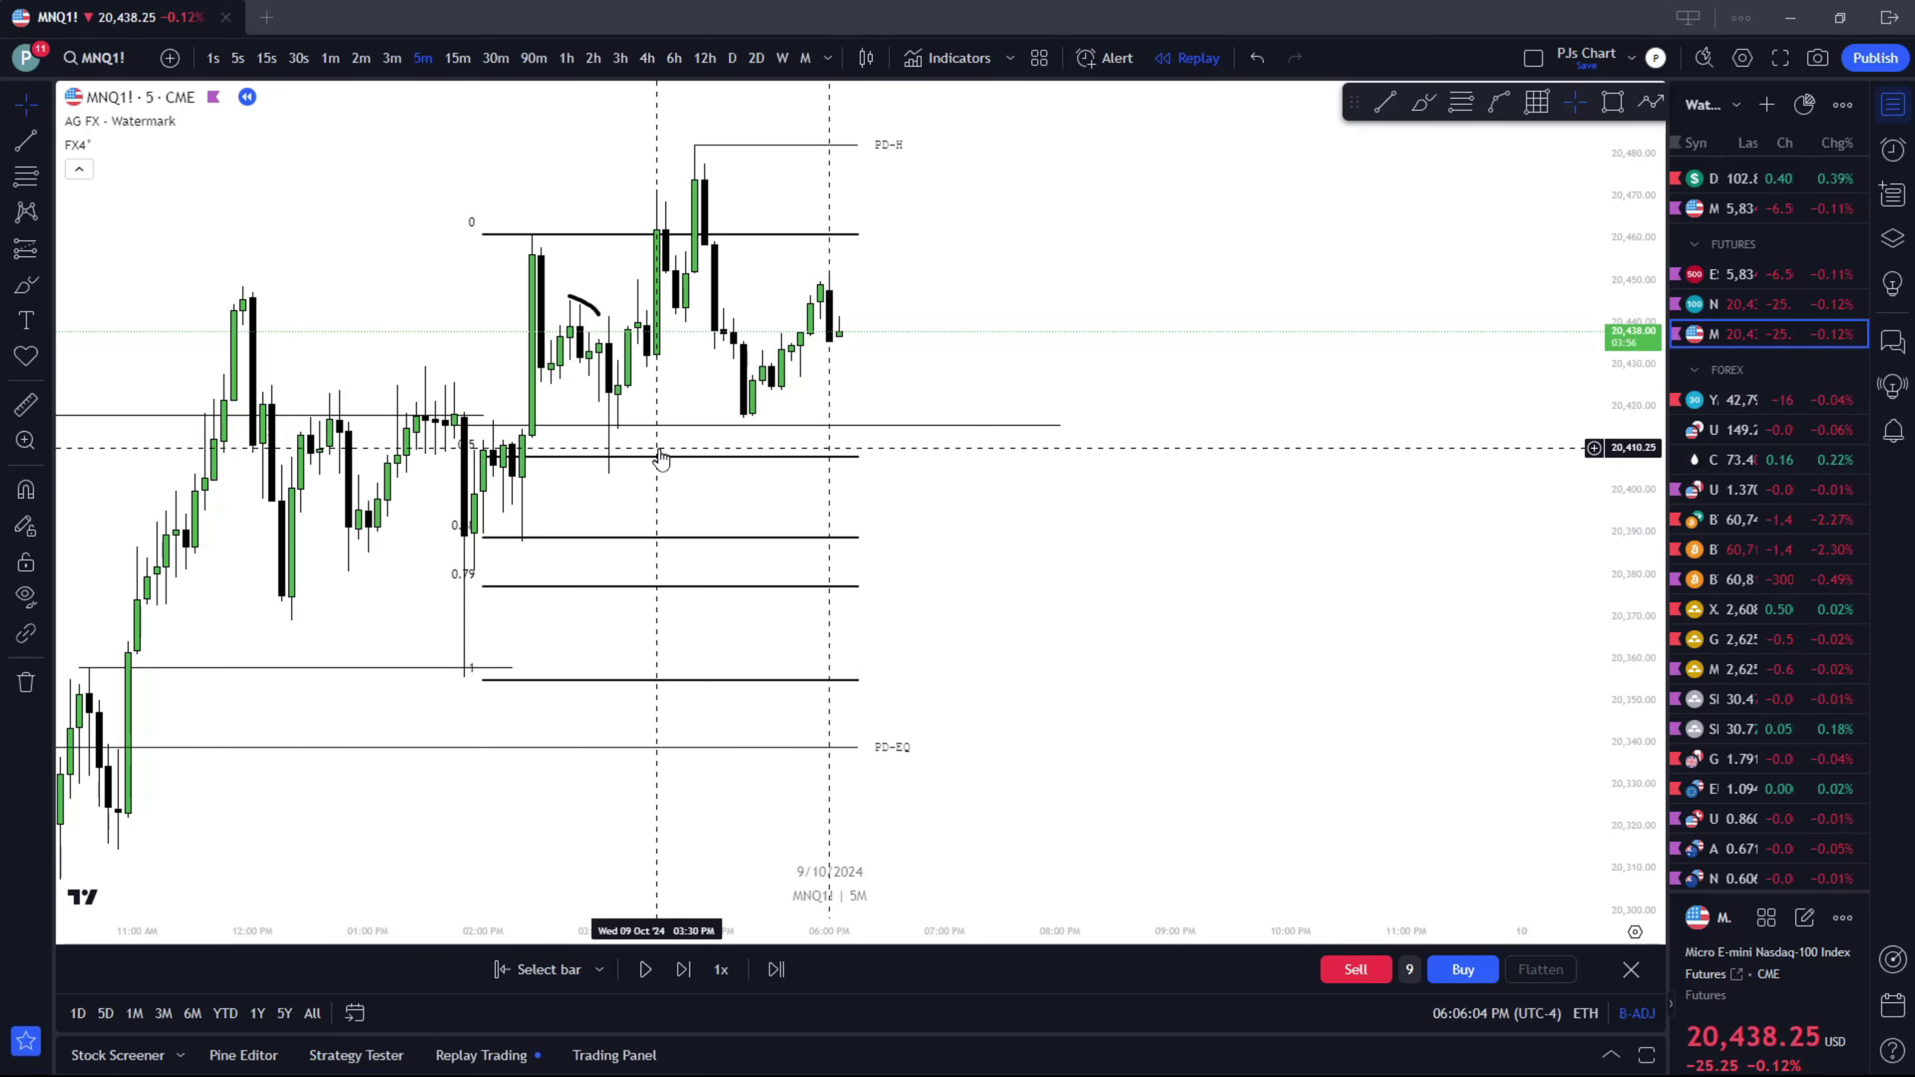
Examine how price trades around the retracement levels on the 5-minute, 15-minute and 1-hour timeframes
drag(1005, 381, 1029, 369)
scroll(1028, 369, up, 1)
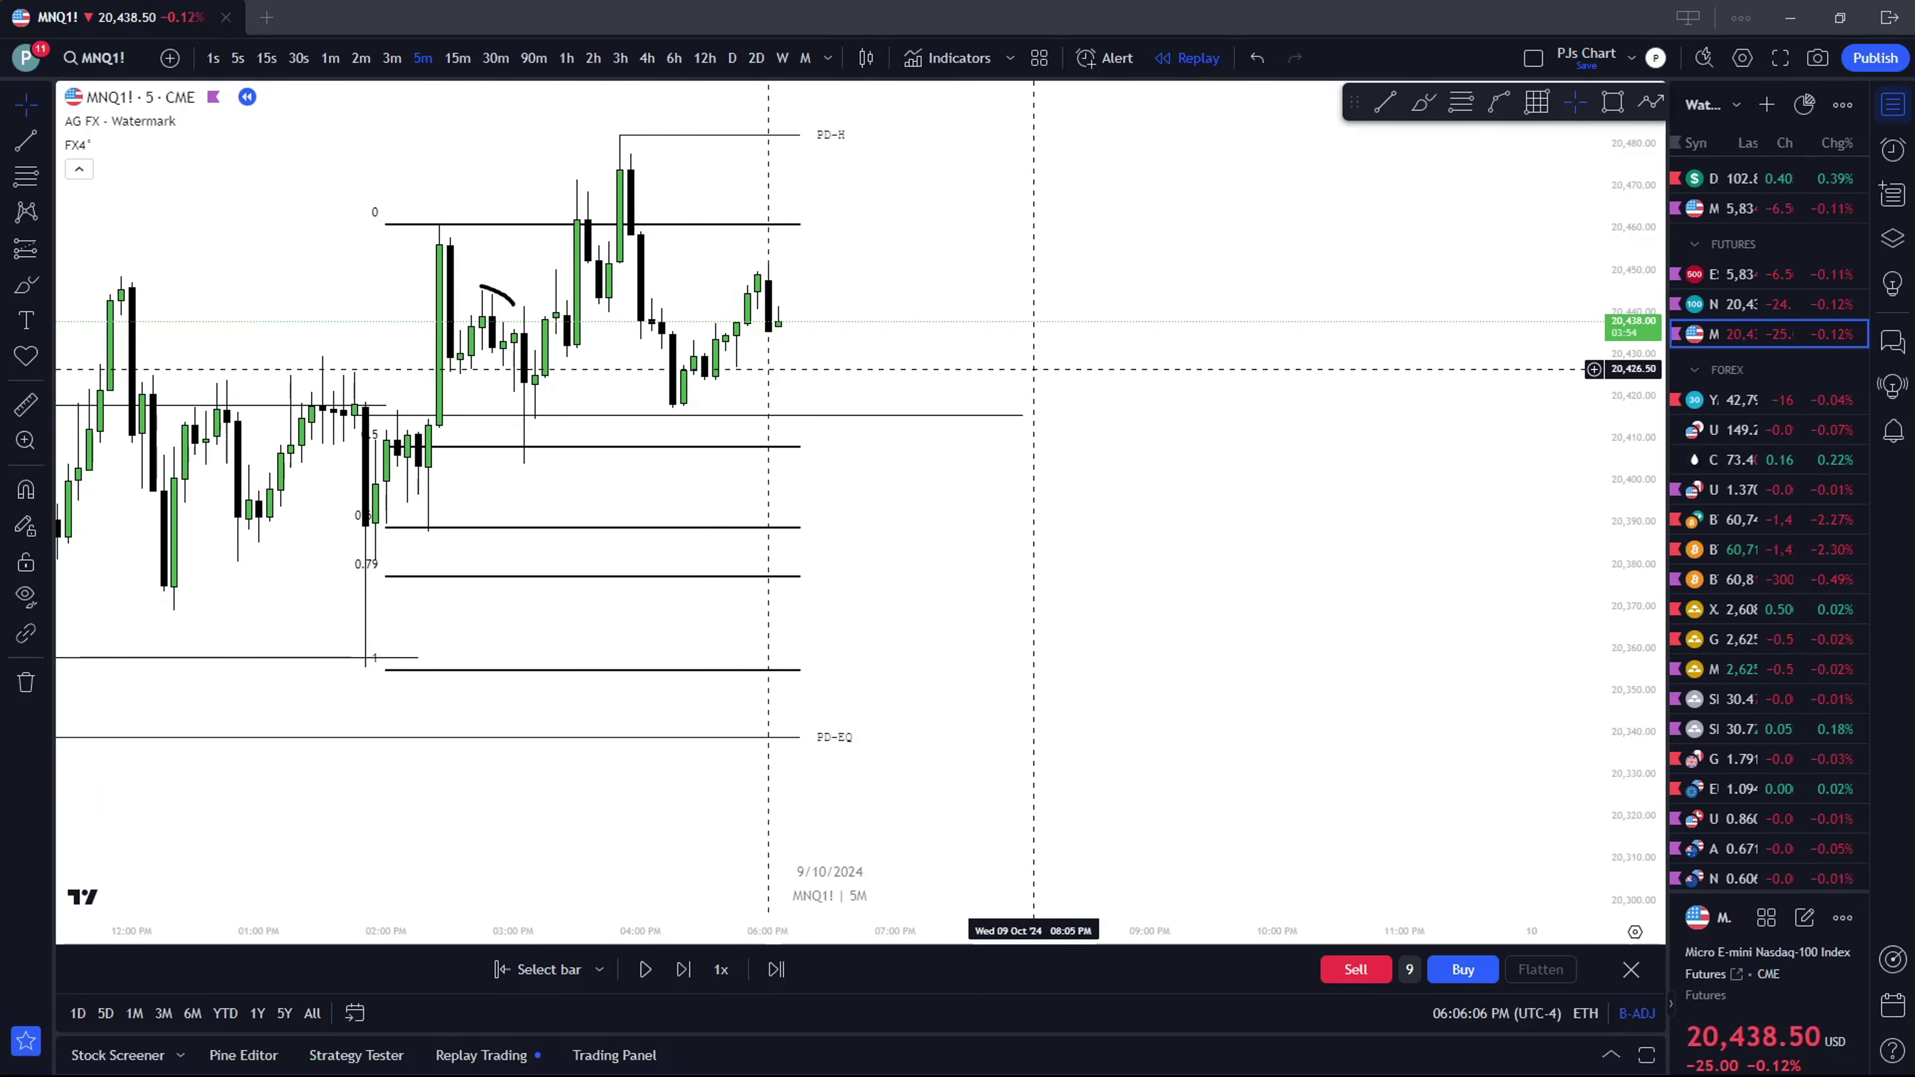
scroll(532, 422, down, 2)
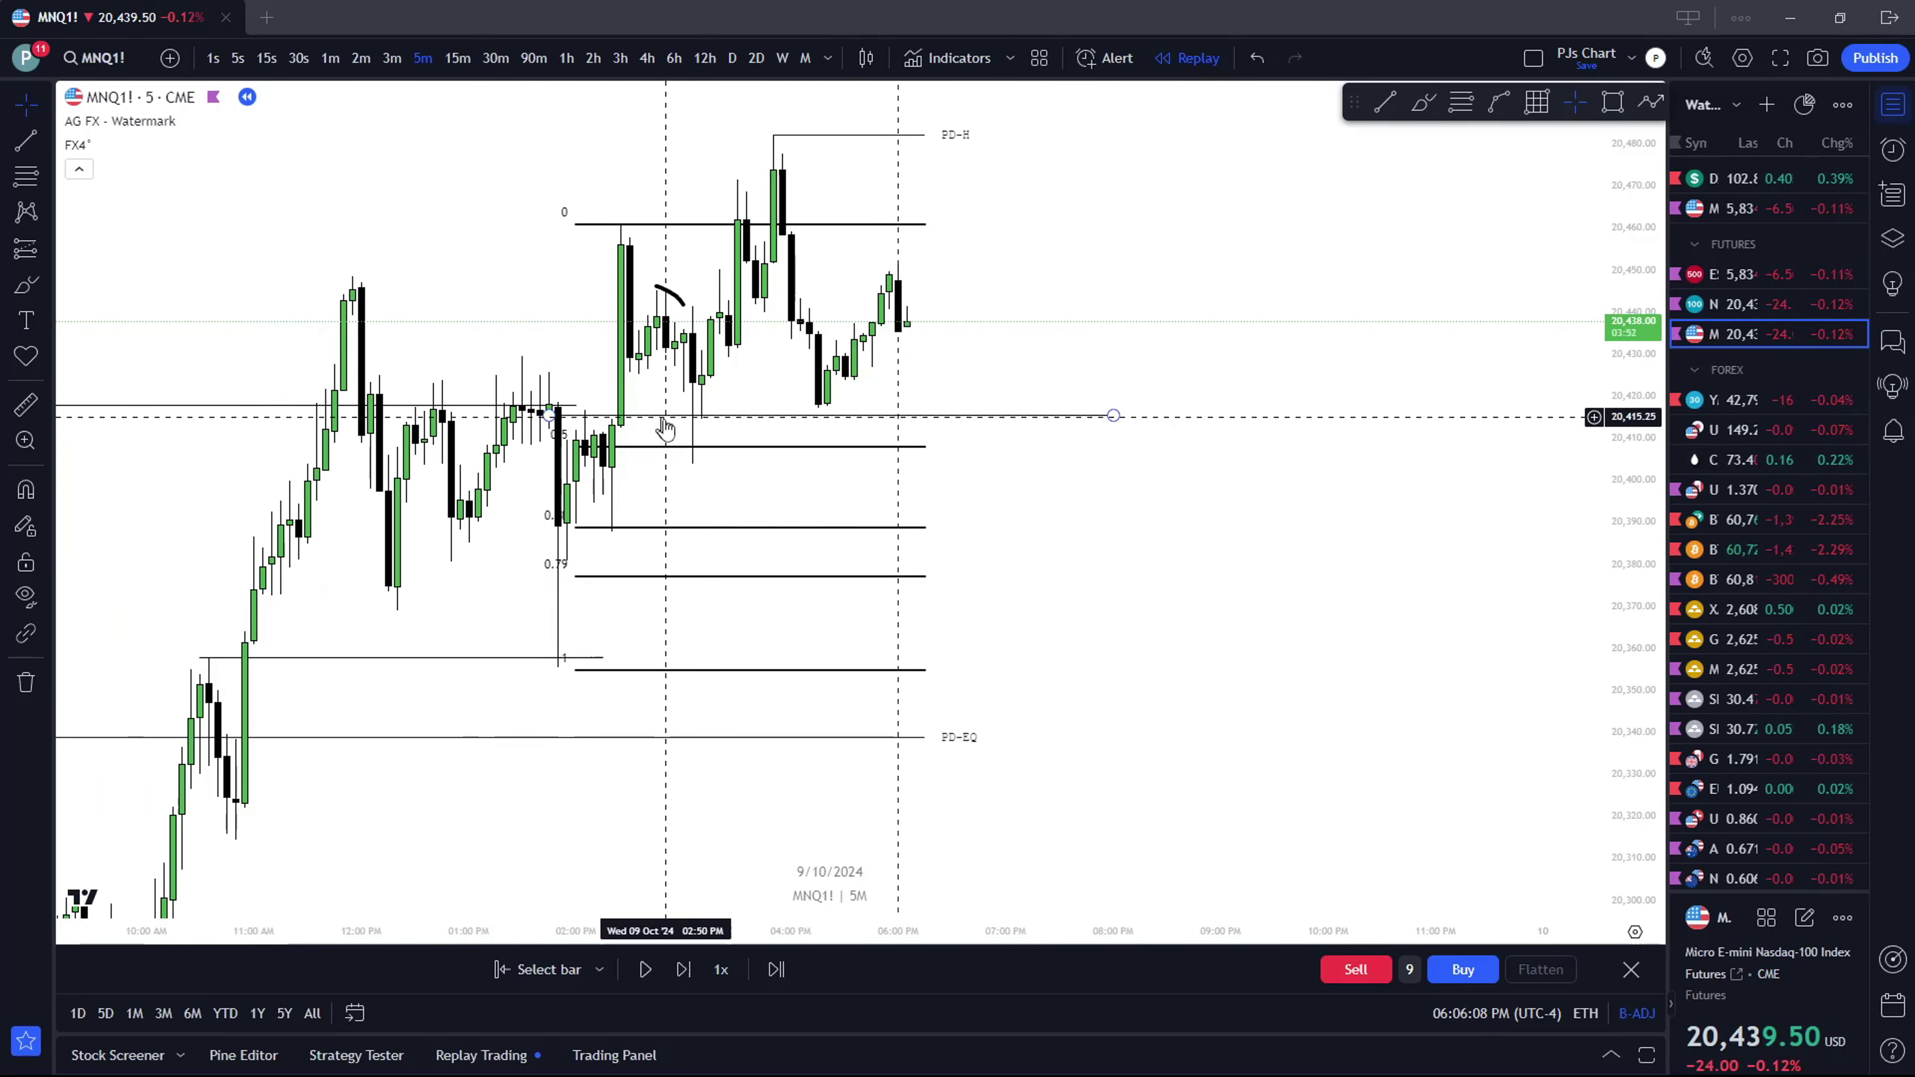
drag(1231, 598, 1282, 407)
drag(601, 705, 501, 852)
scroll(726, 556, down, 1)
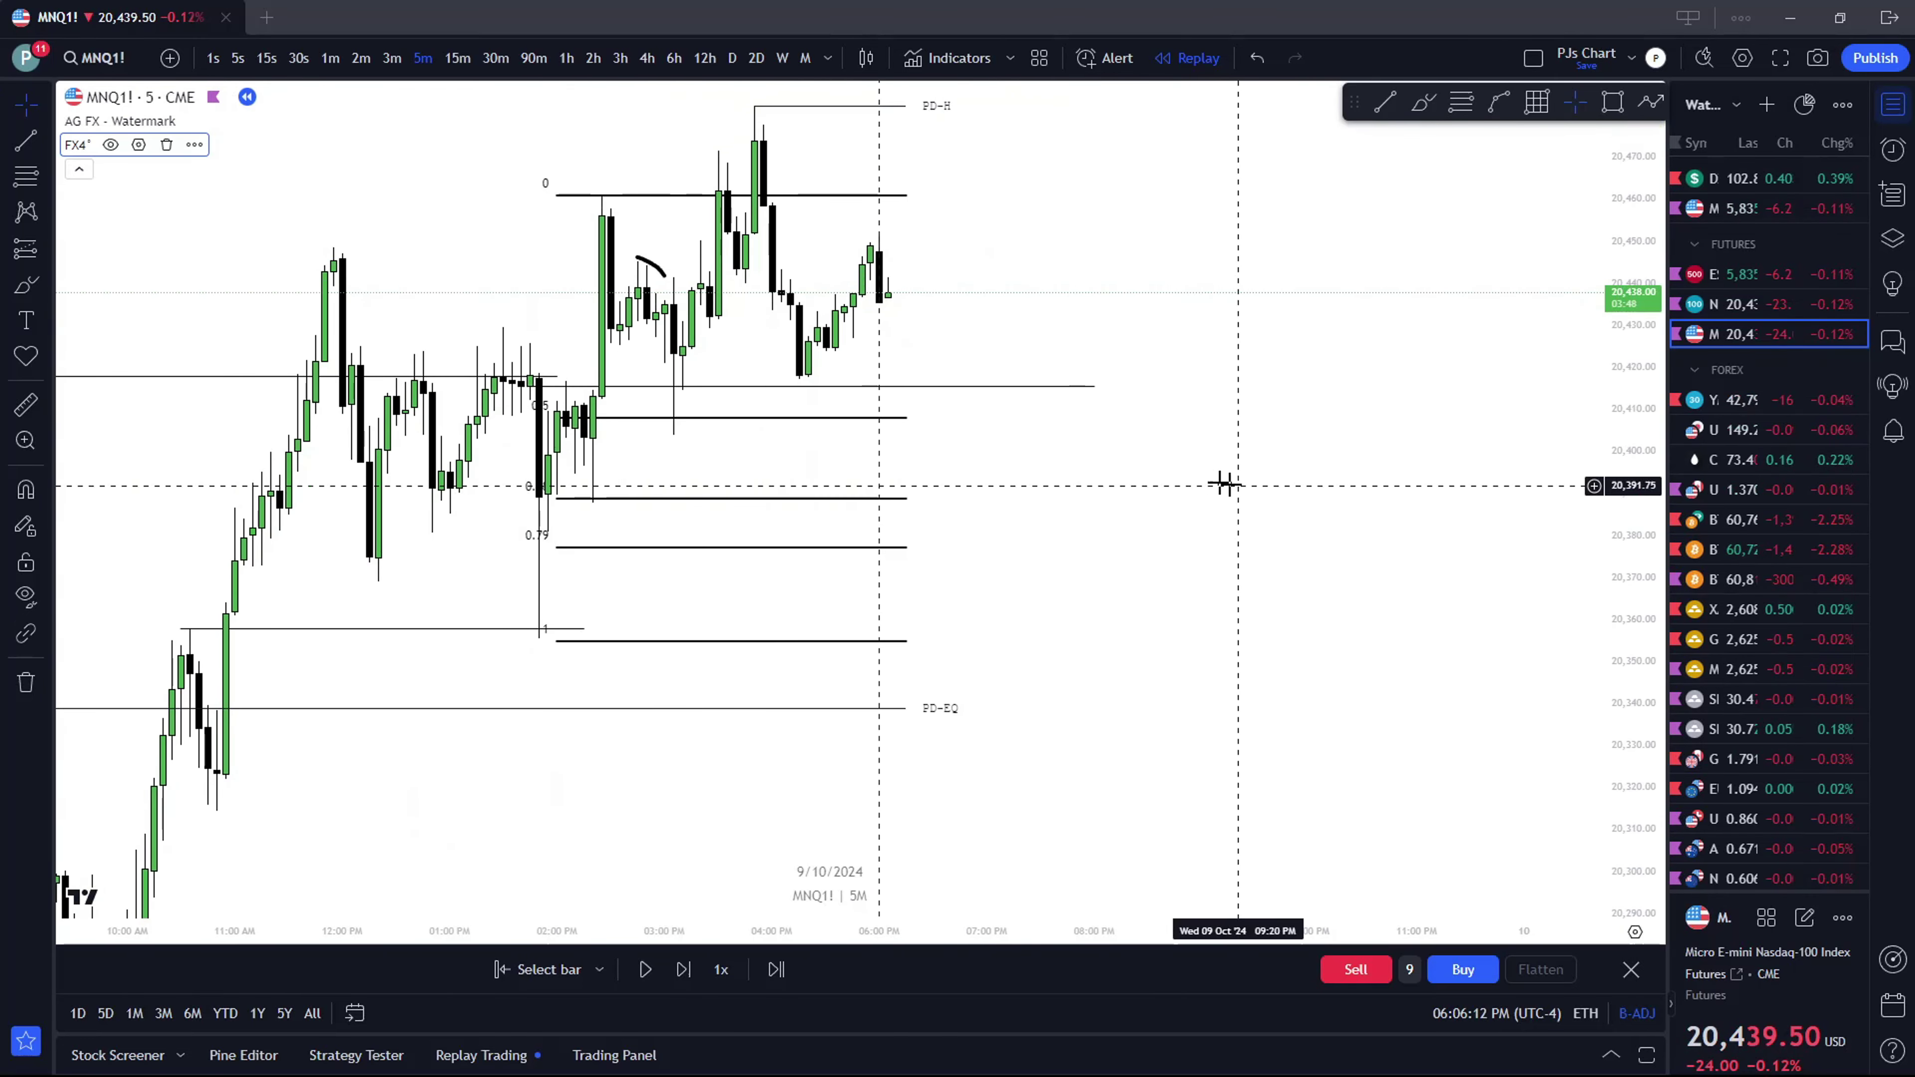
scroll(1176, 462, down, 1)
drag(1175, 461, 1287, 569)
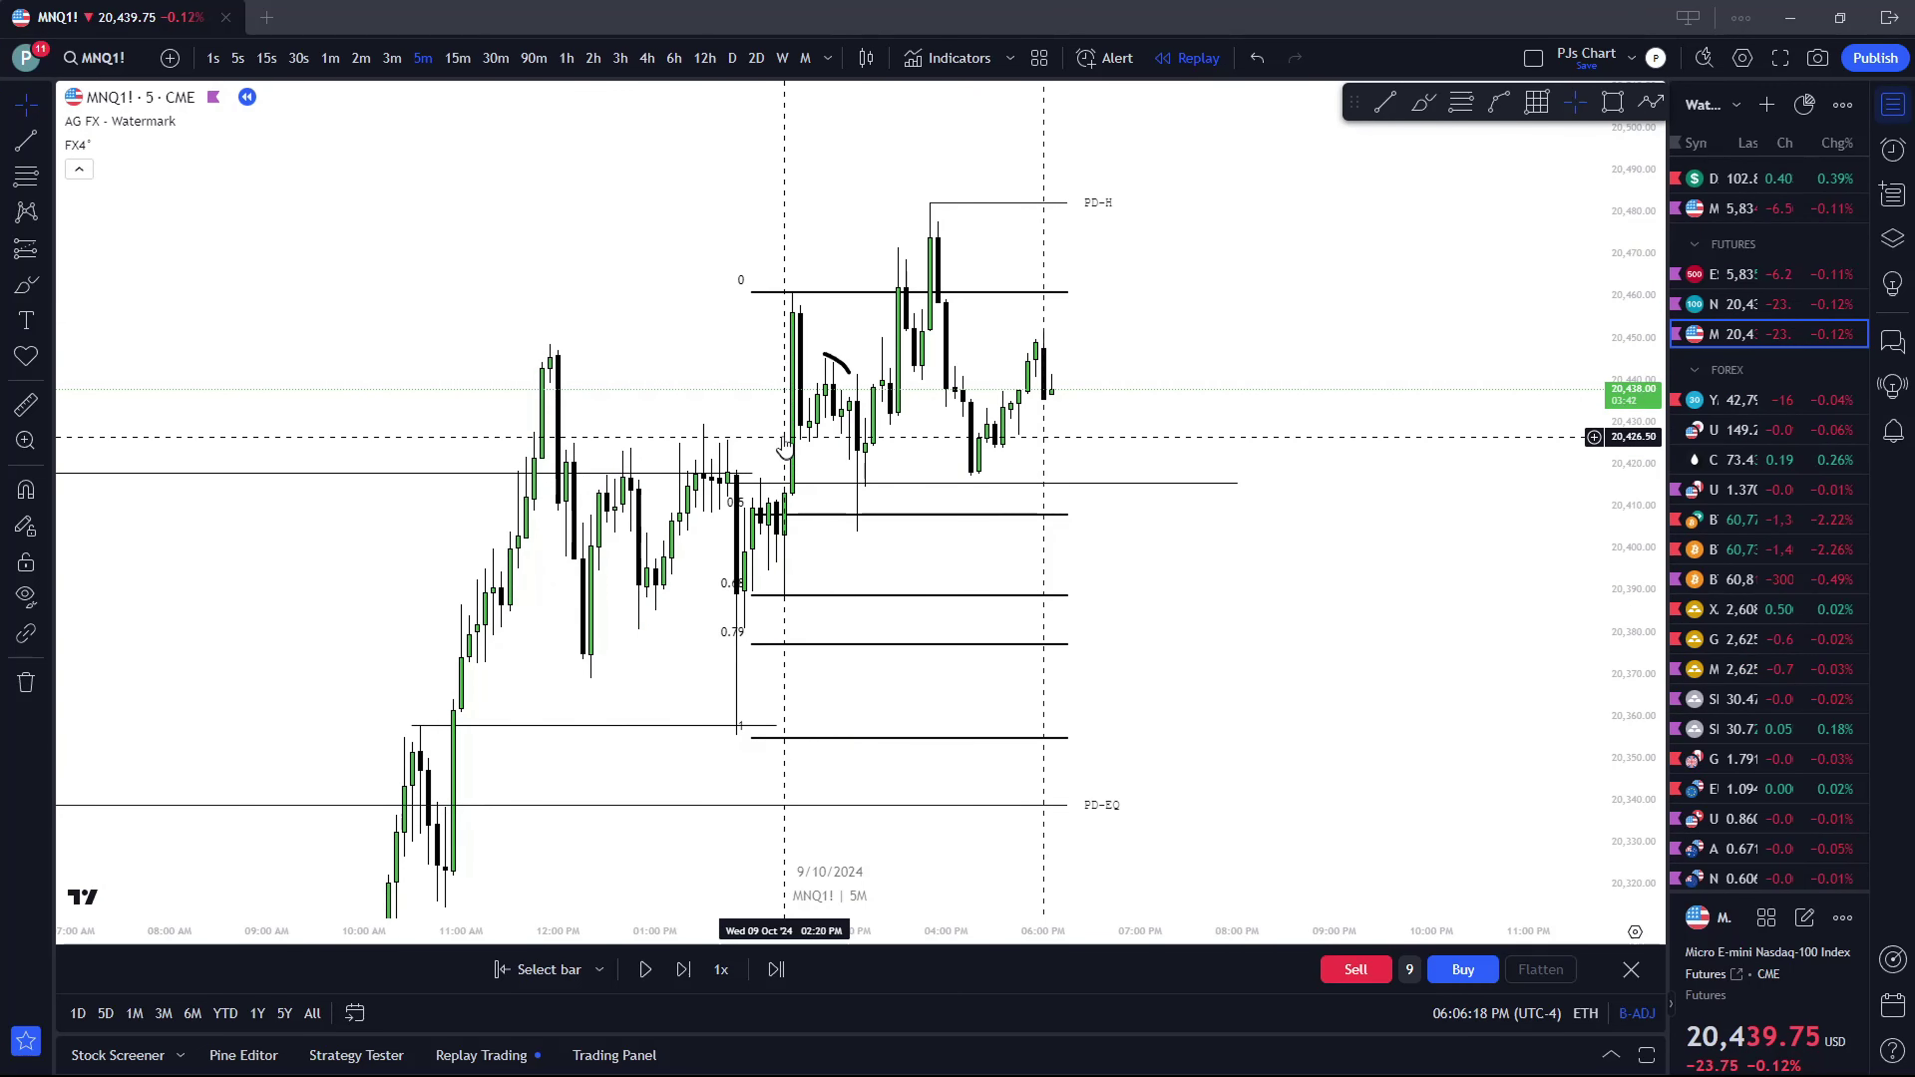
click(460, 58)
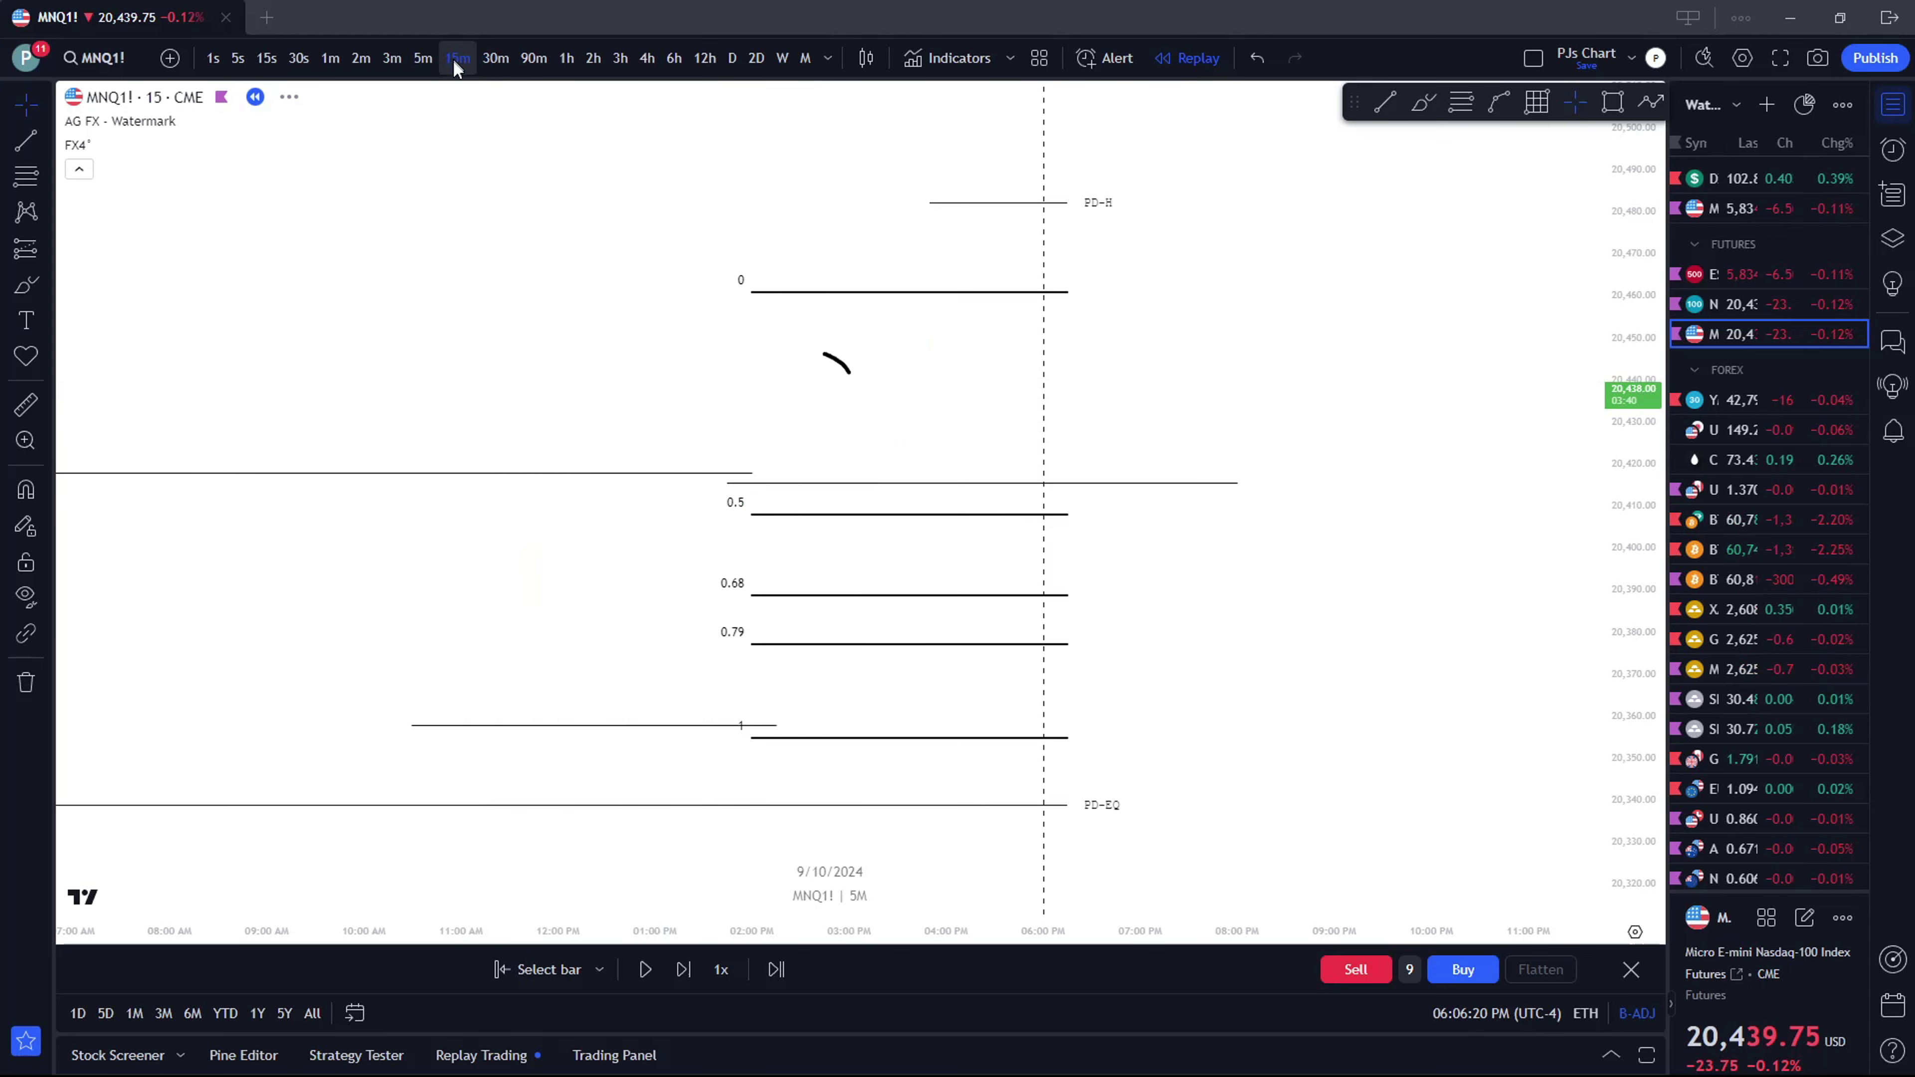
scroll(874, 490, up, 1)
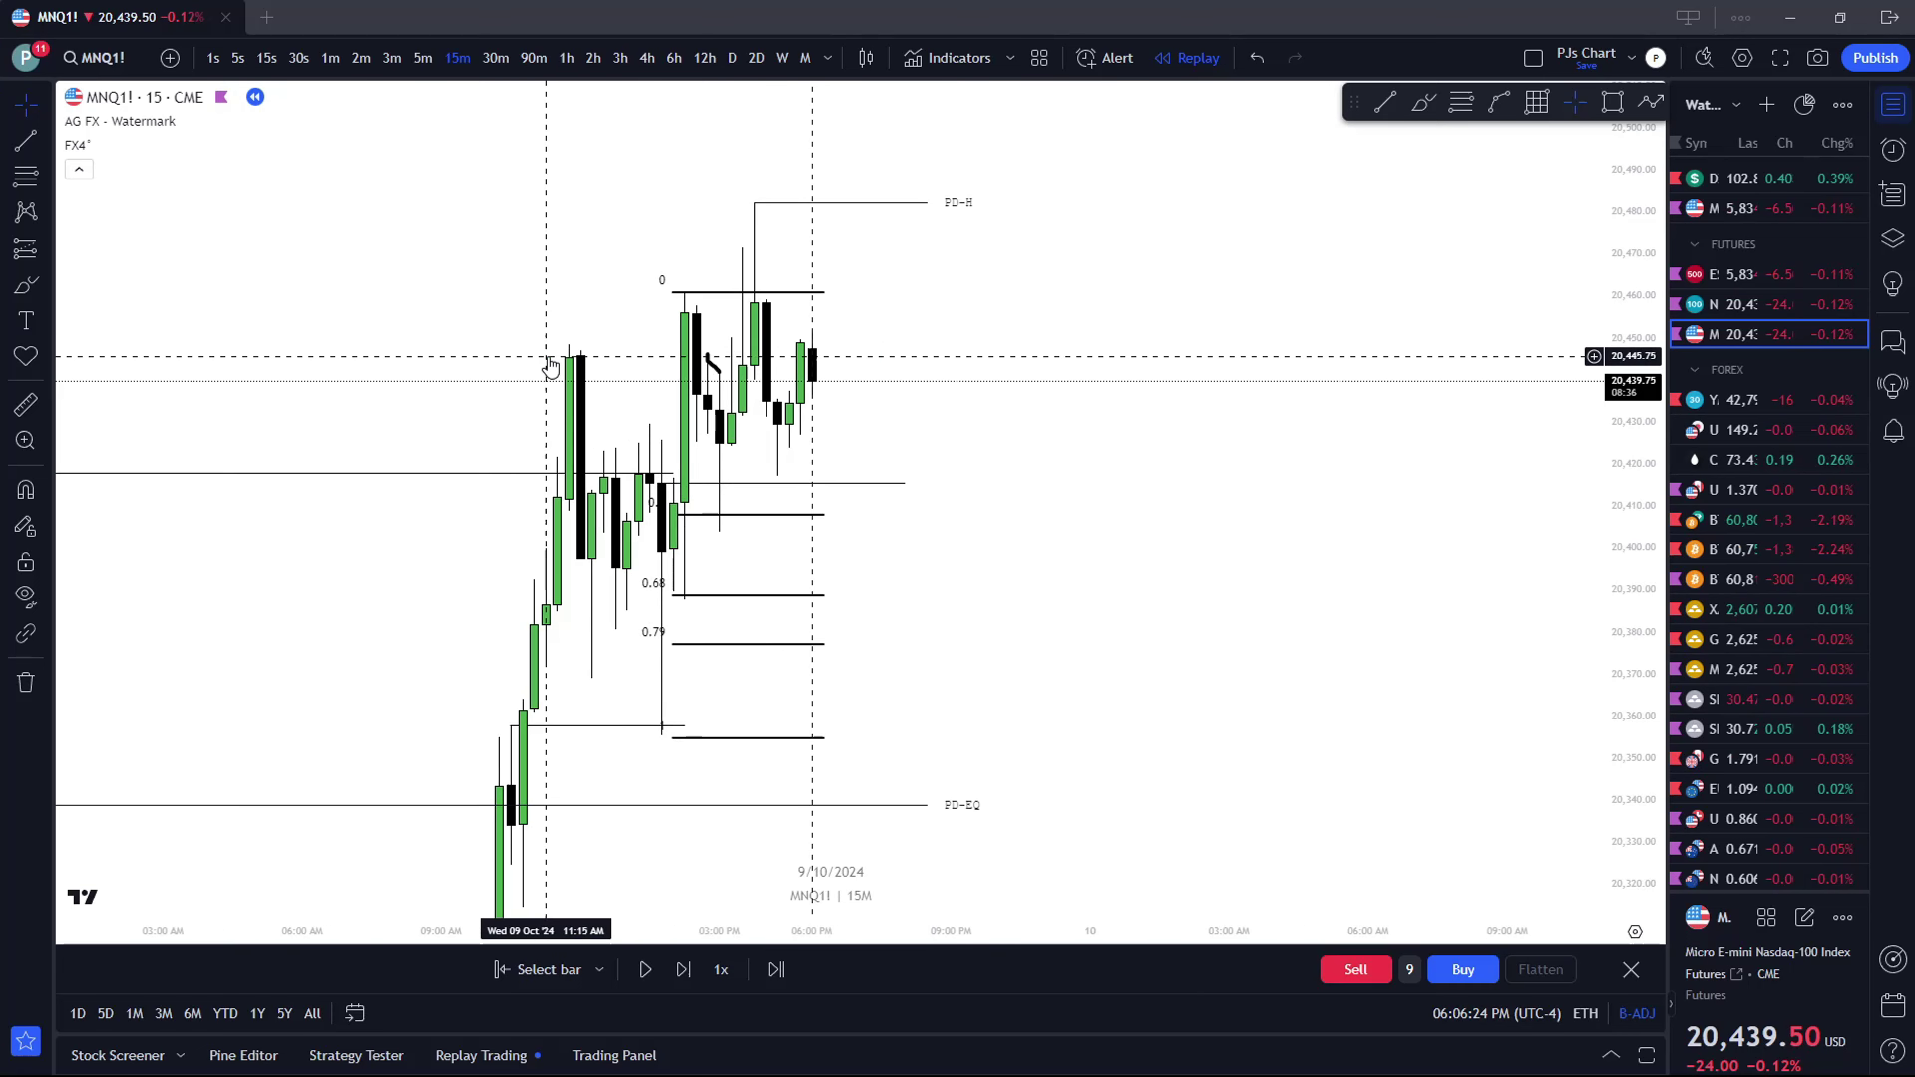
click(575, 65)
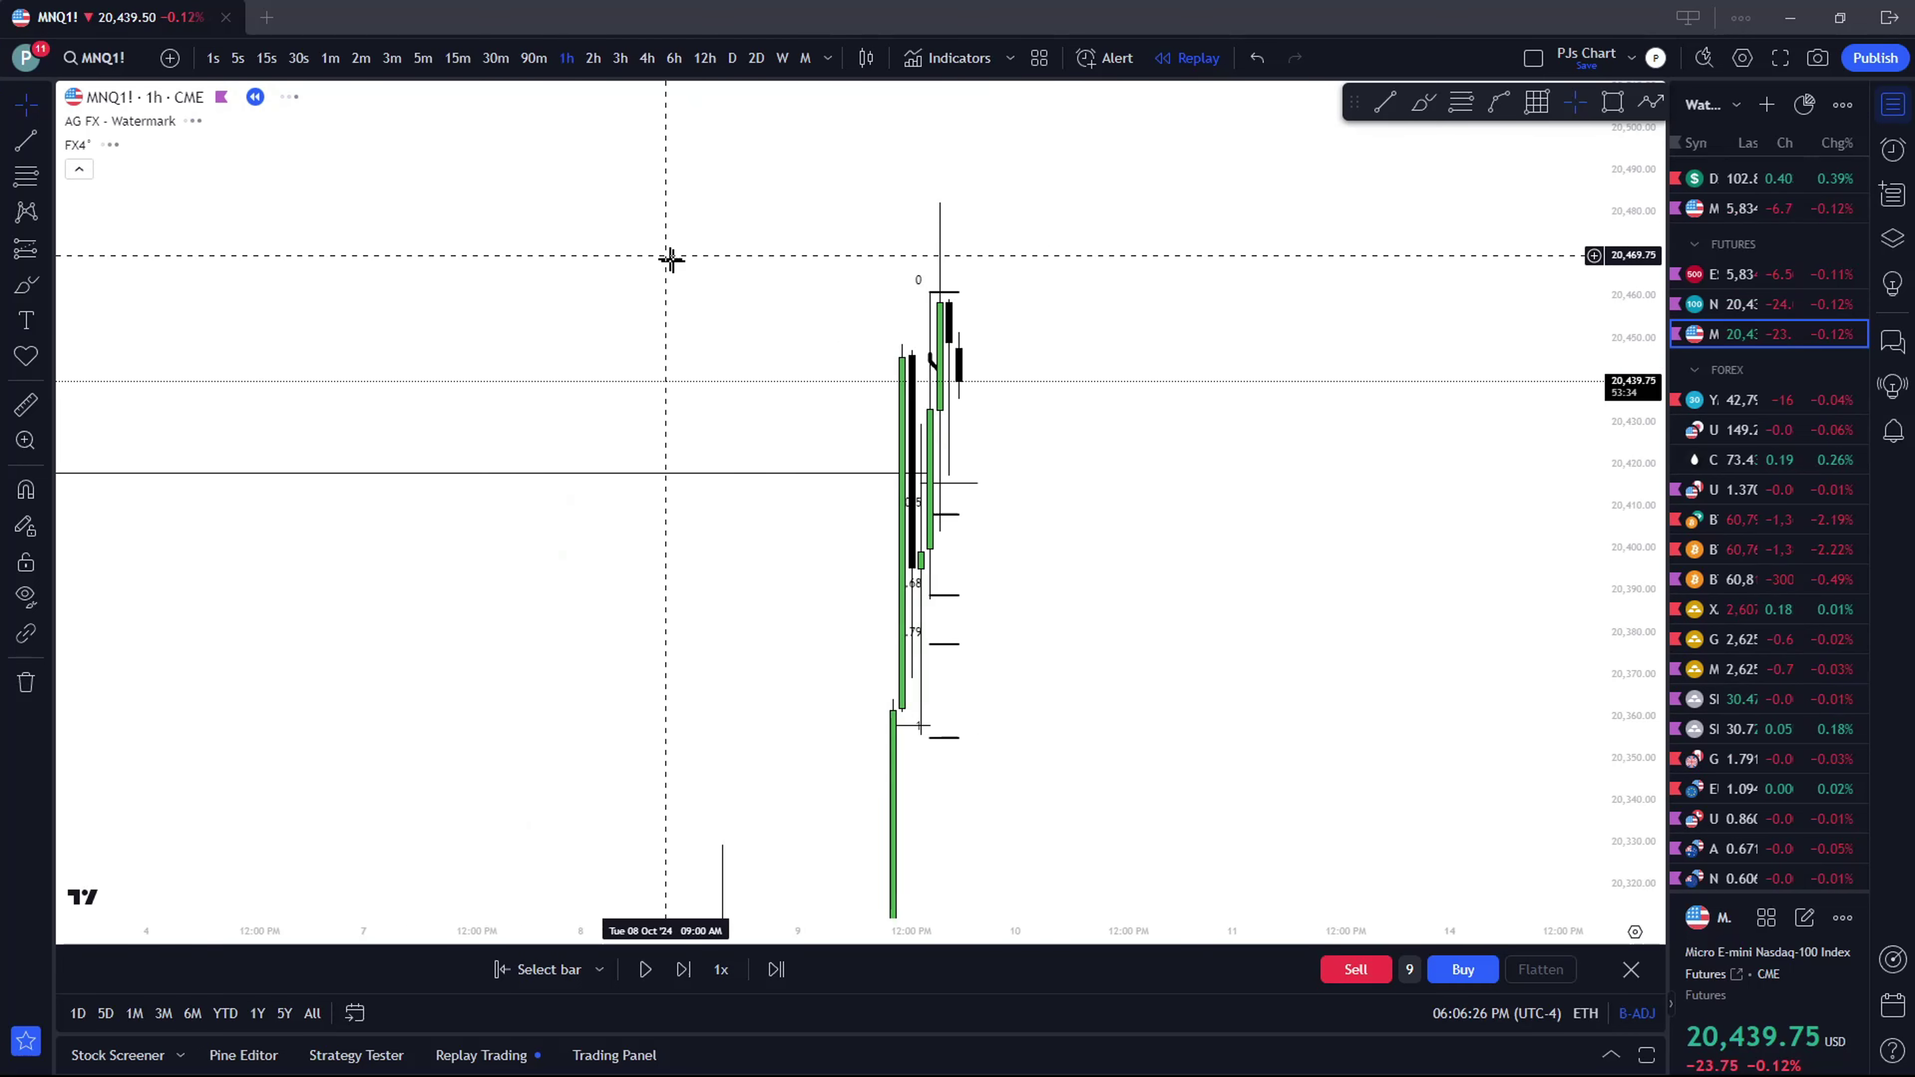
scroll(637, 521, left, 5)
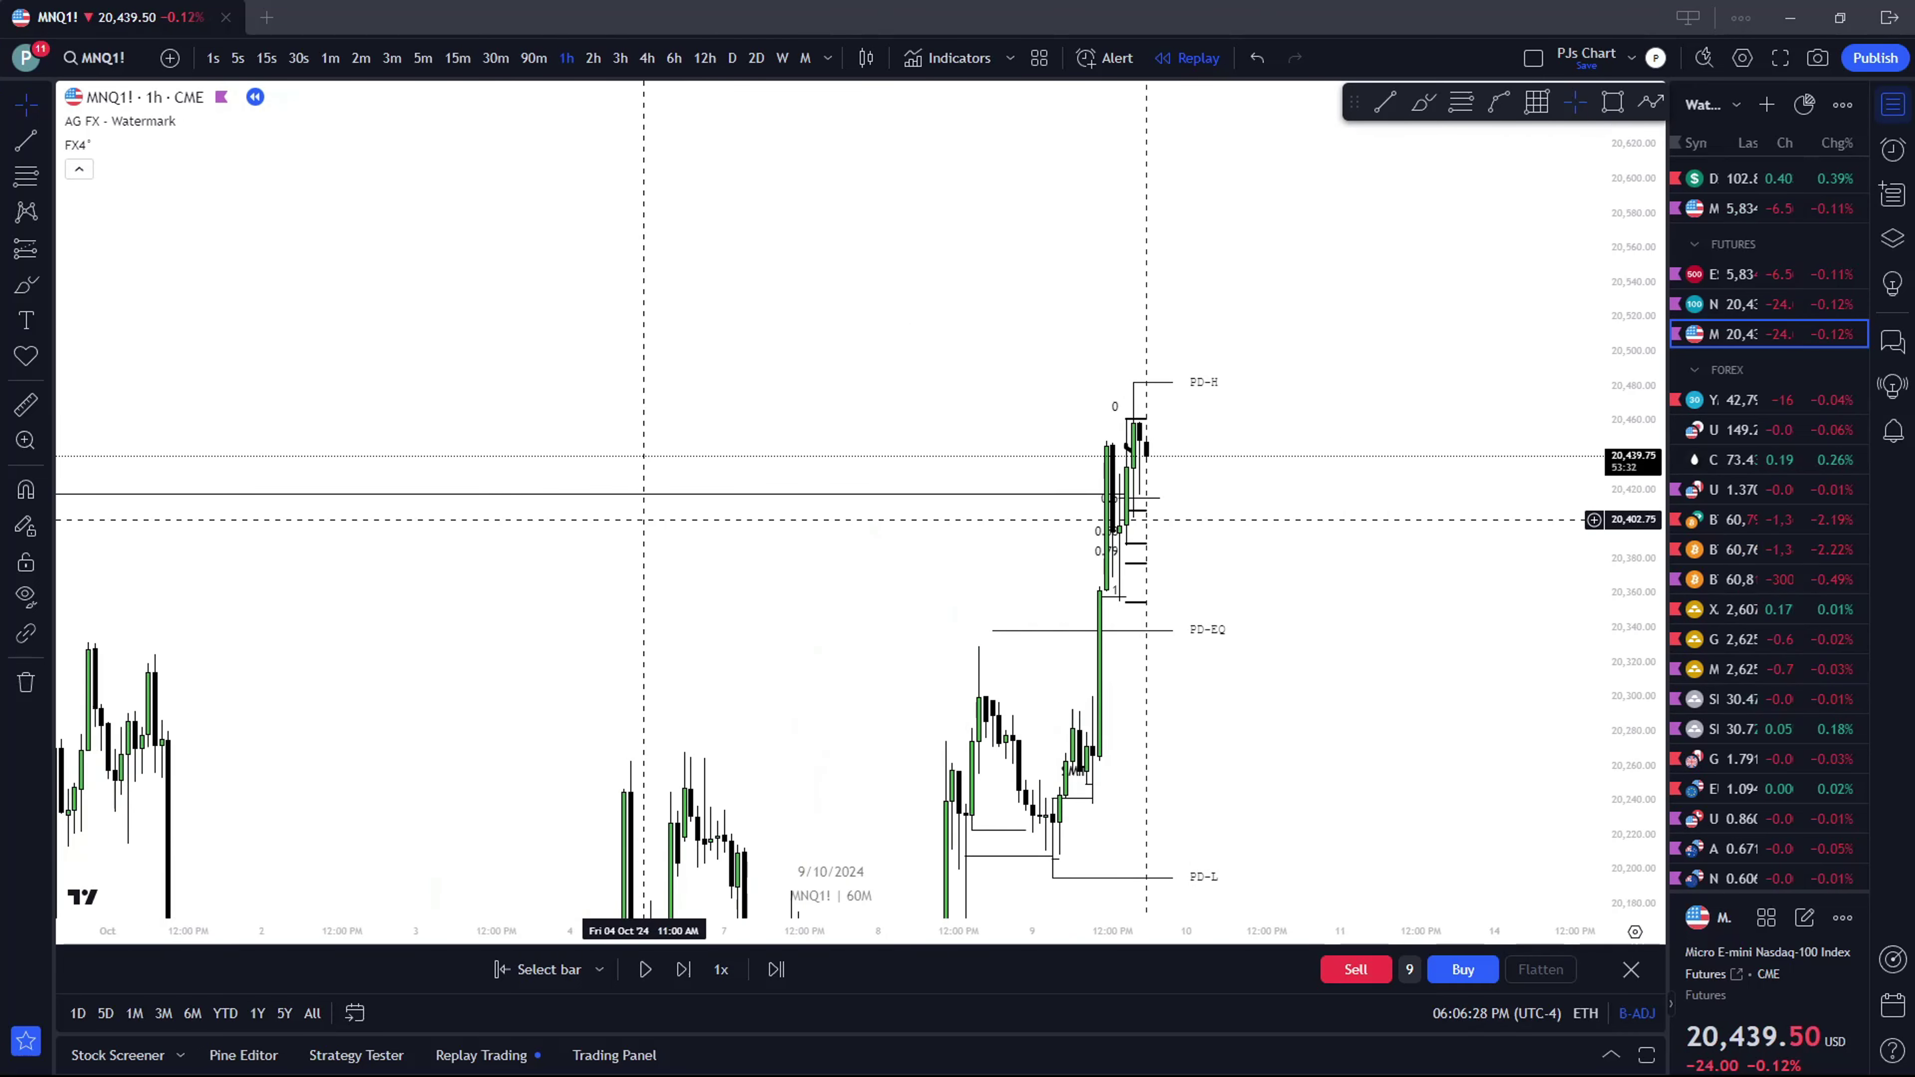
On the 4-hour timeframe, draw a horizontal trend line at about 20,468 from the 26 September candle to 9 October
click(647, 57)
scroll(705, 427, up, 2)
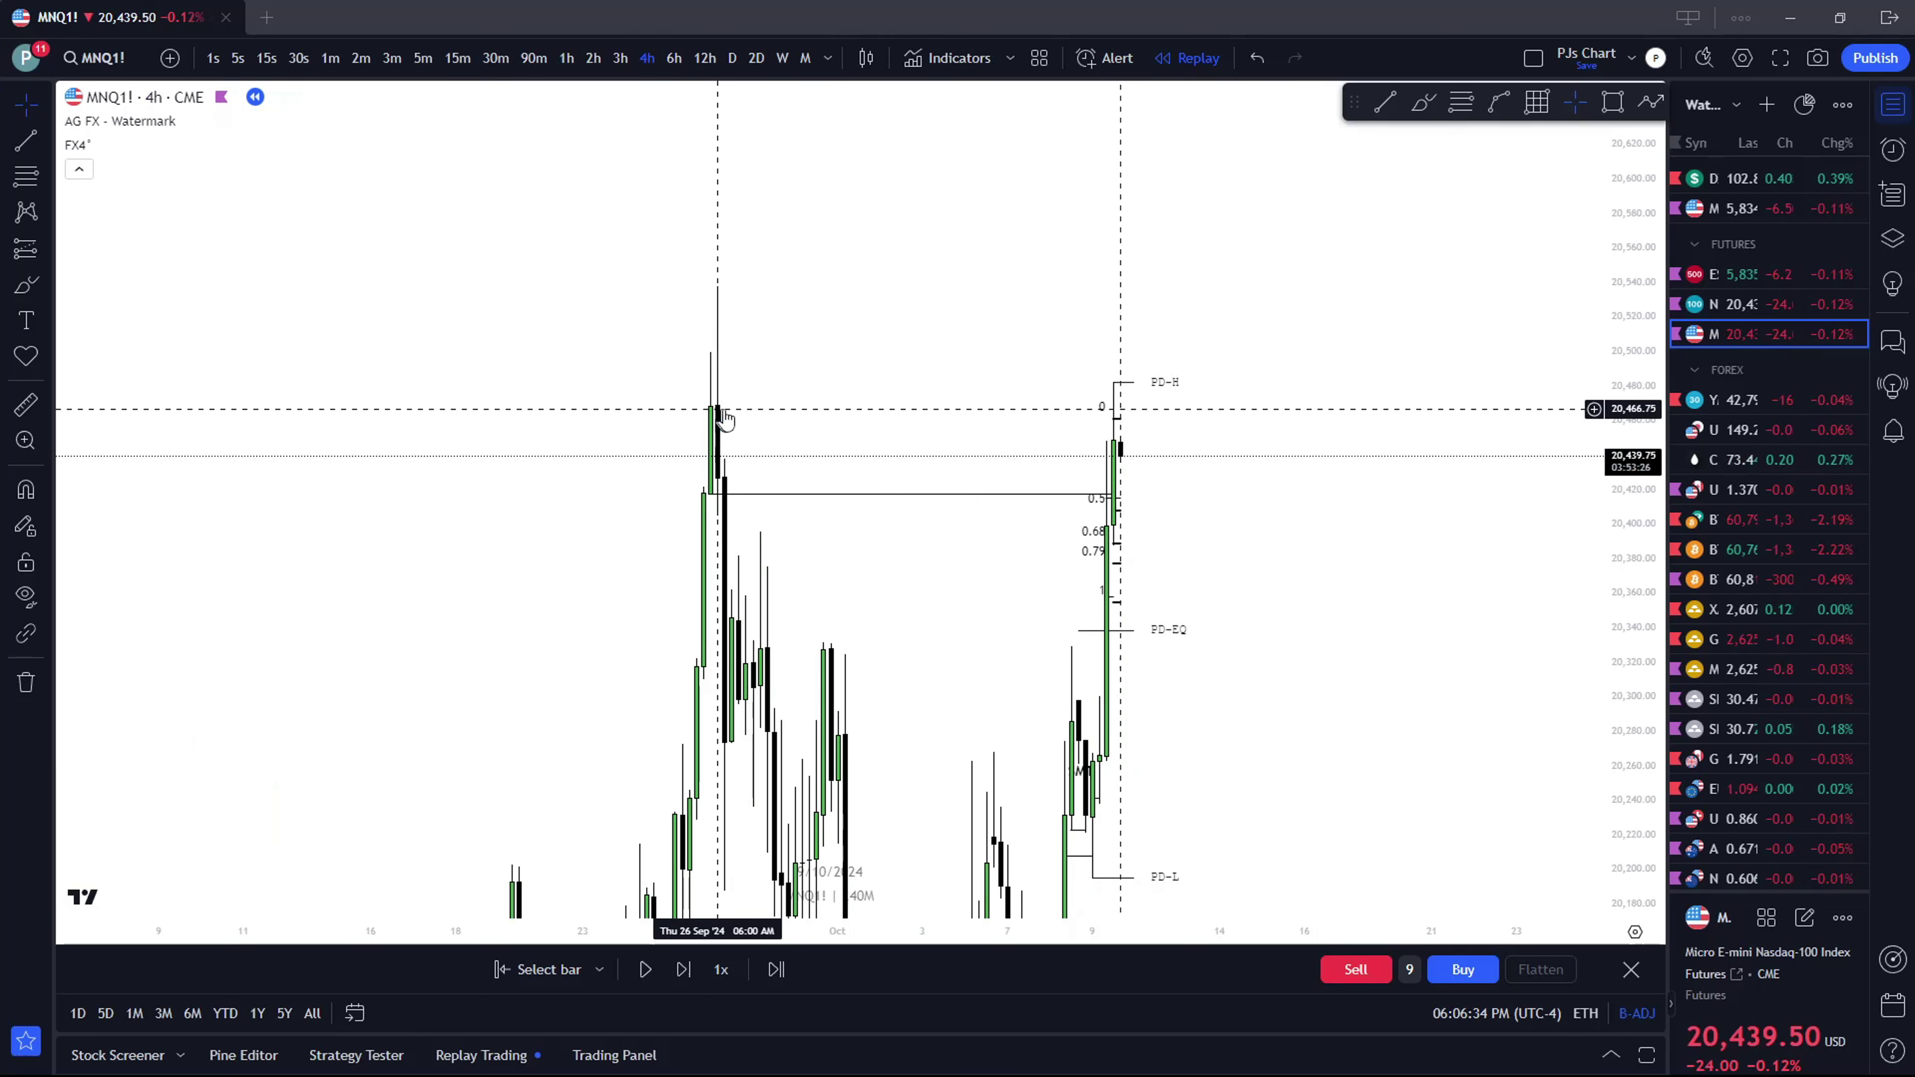
click(1385, 102)
click(717, 405)
click(1093, 405)
click(1103, 344)
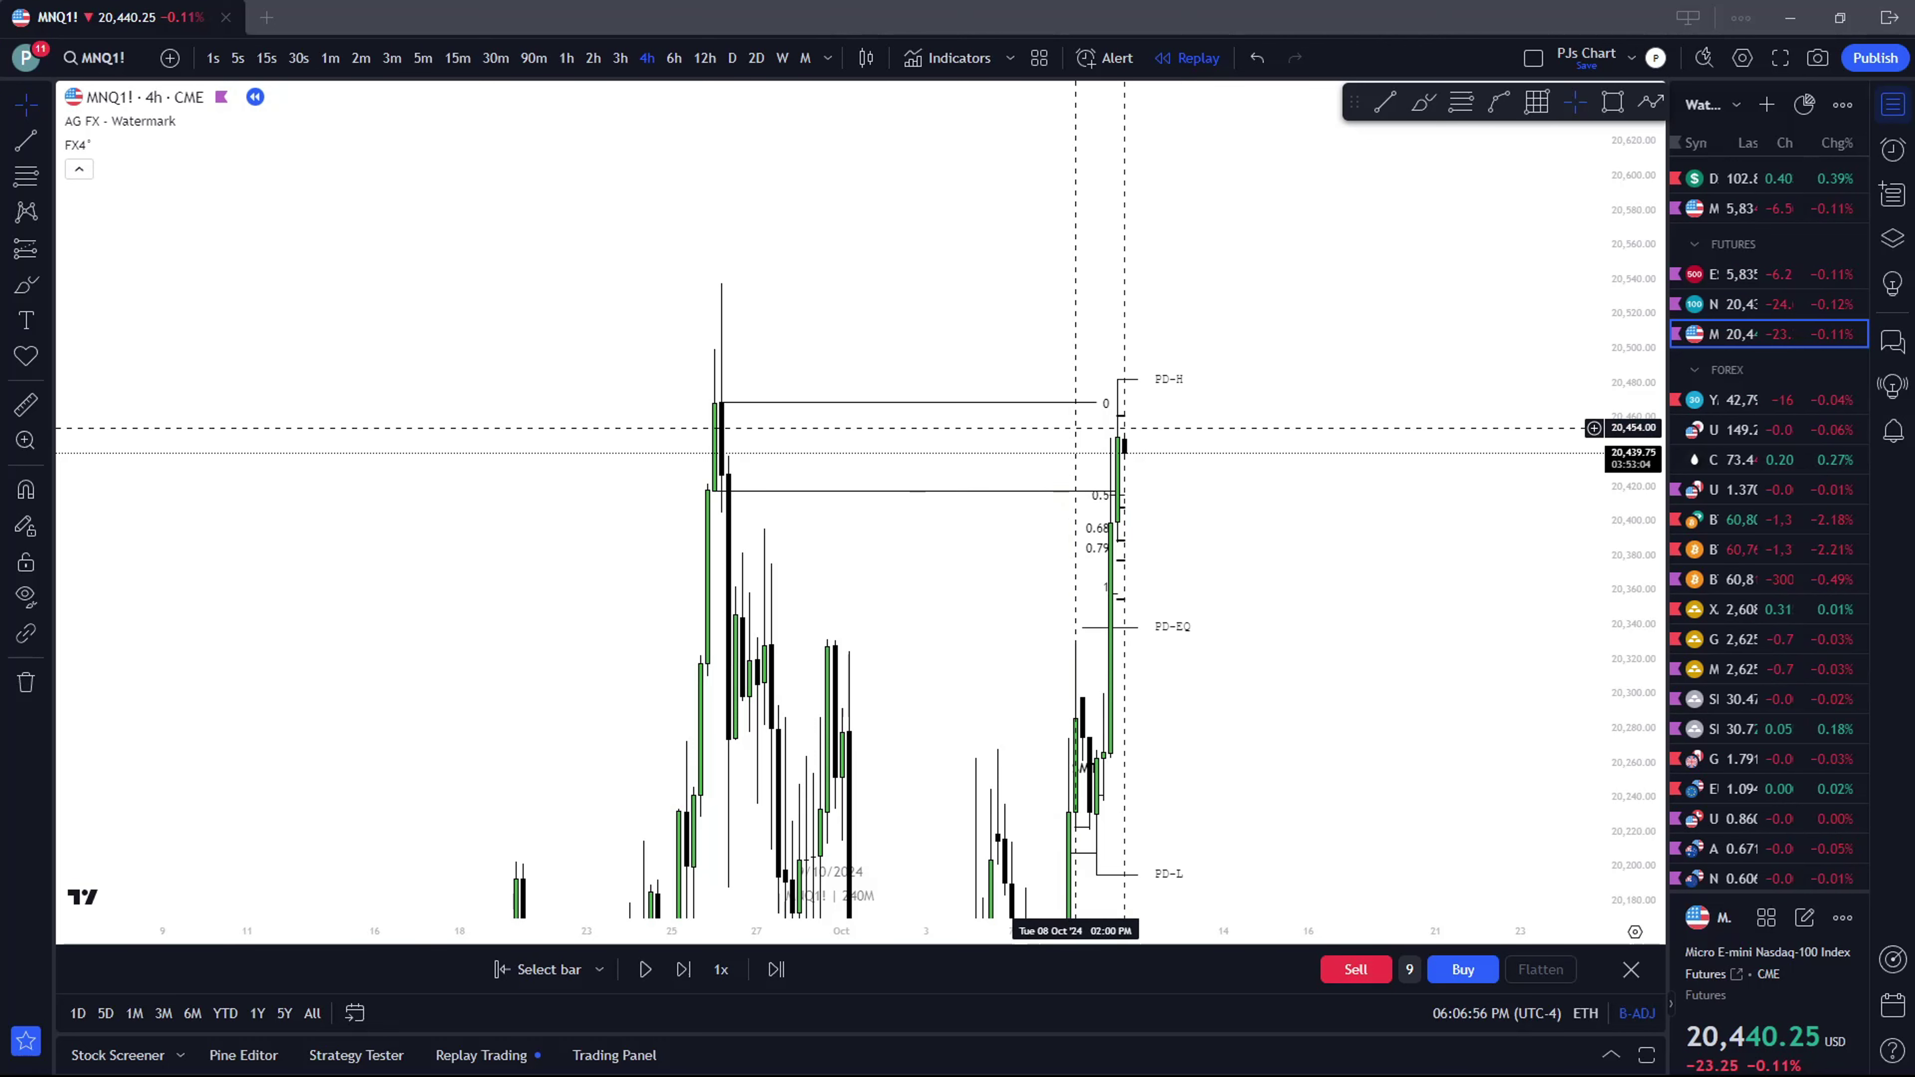
Delete the Fibonacci retracement from the latest price swing and review the 1-hour chart without it
drag(1128, 506, 1085, 507)
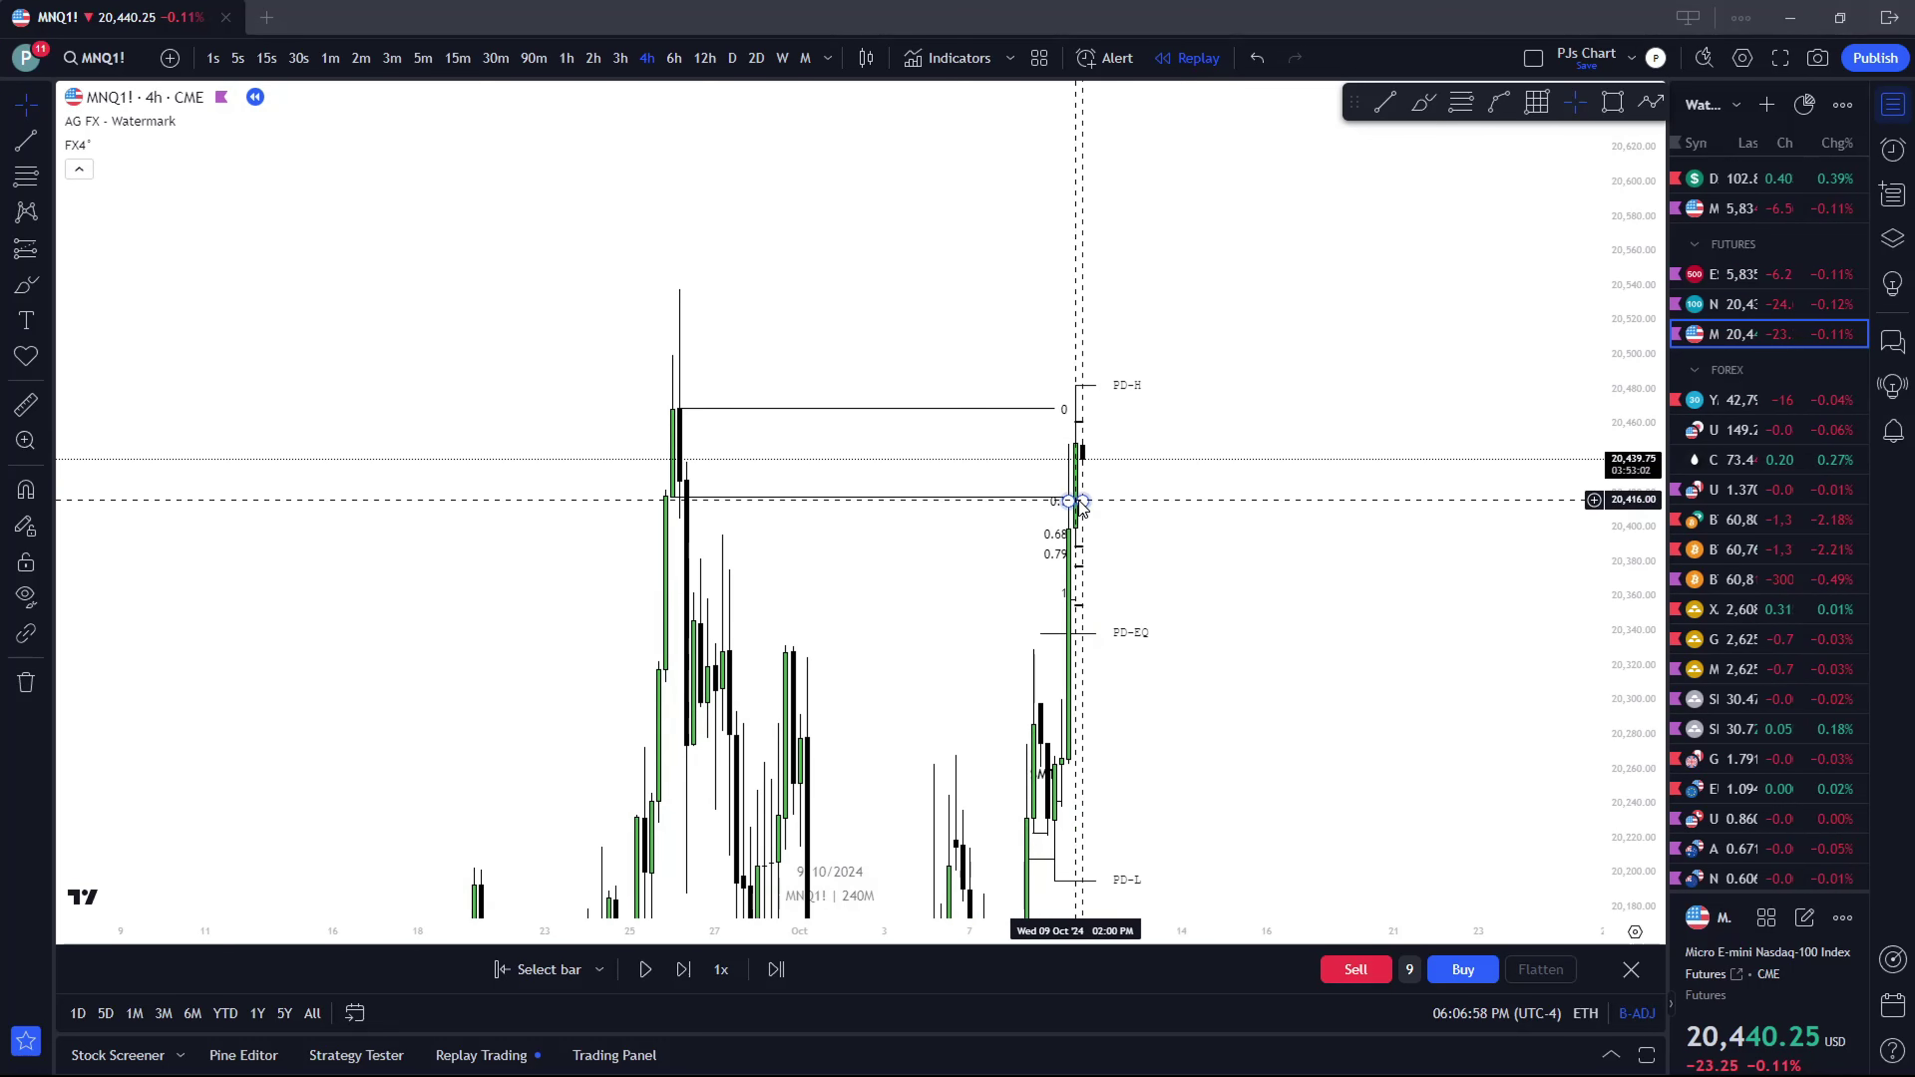
click(1083, 503)
key(Escape)
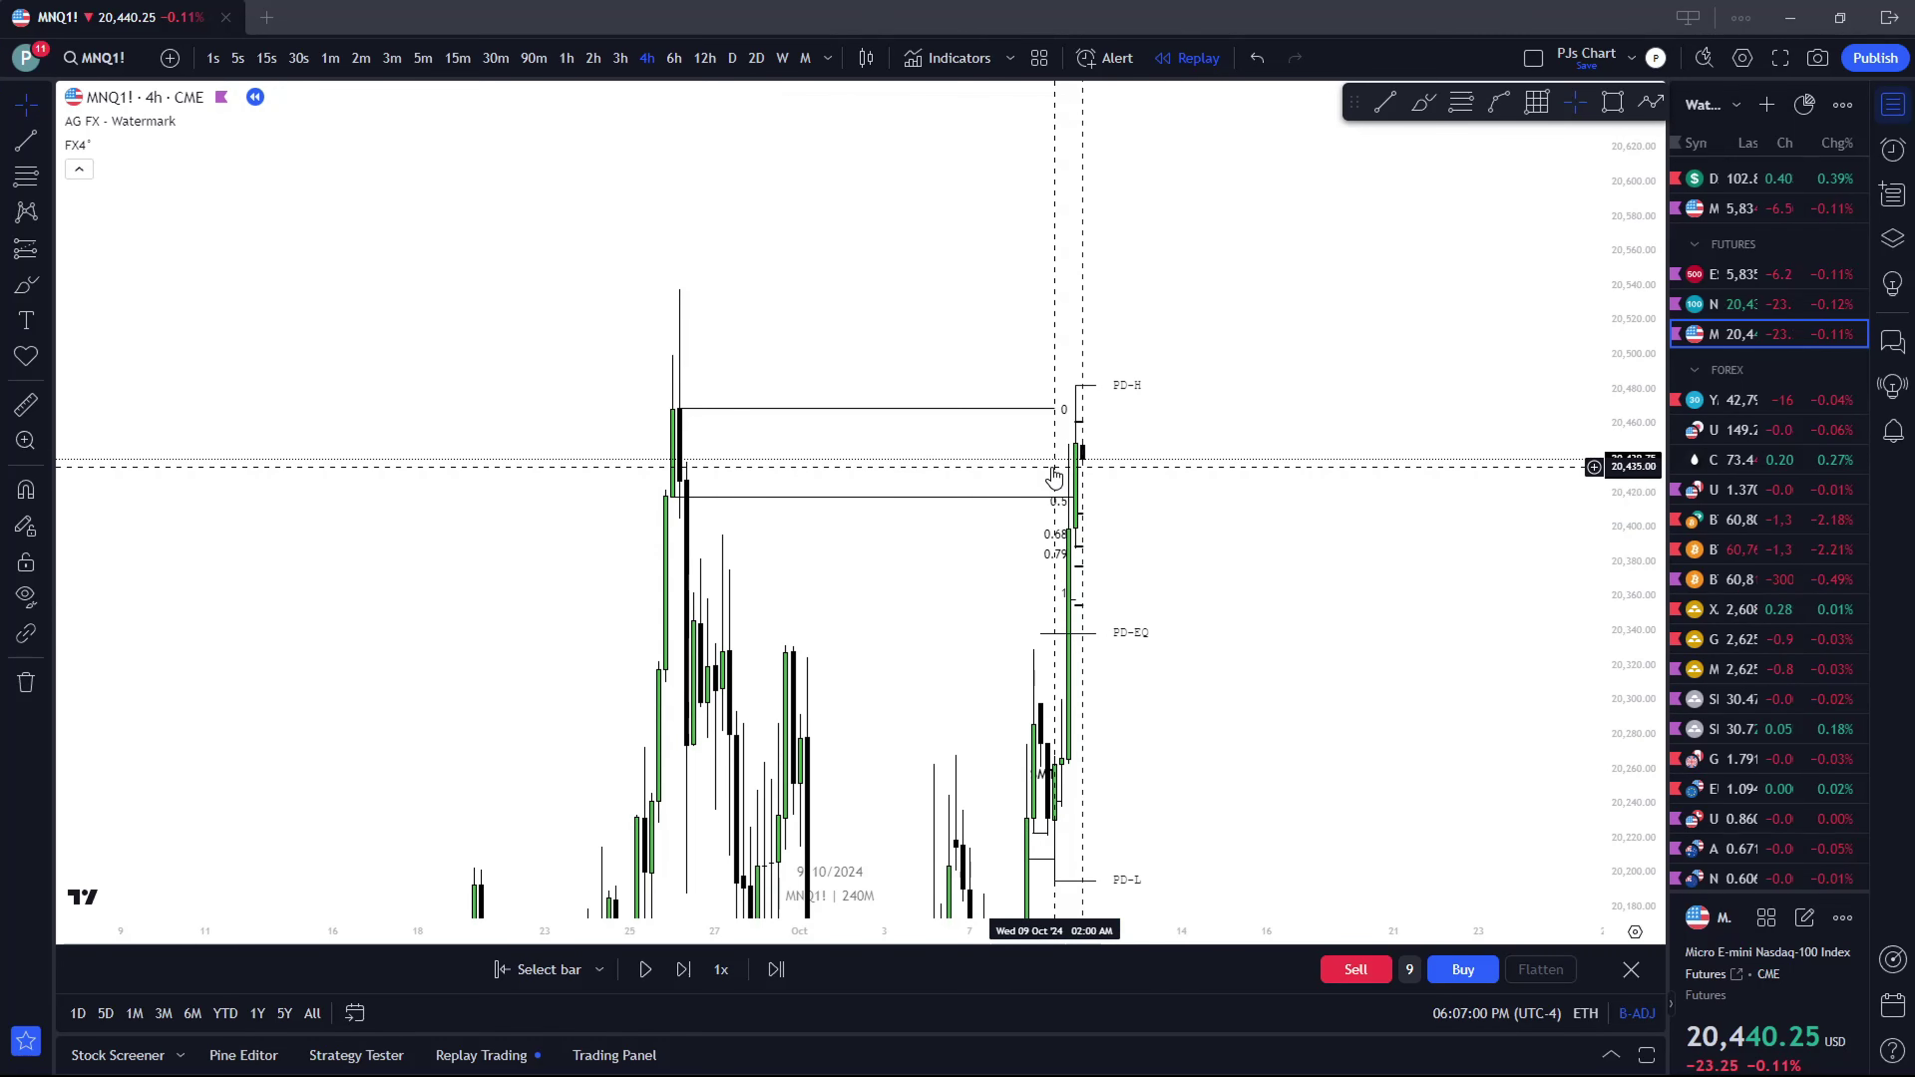
scroll(1055, 477, up, 2)
click(964, 489)
key(Delete)
scroll(1067, 514, right, 2)
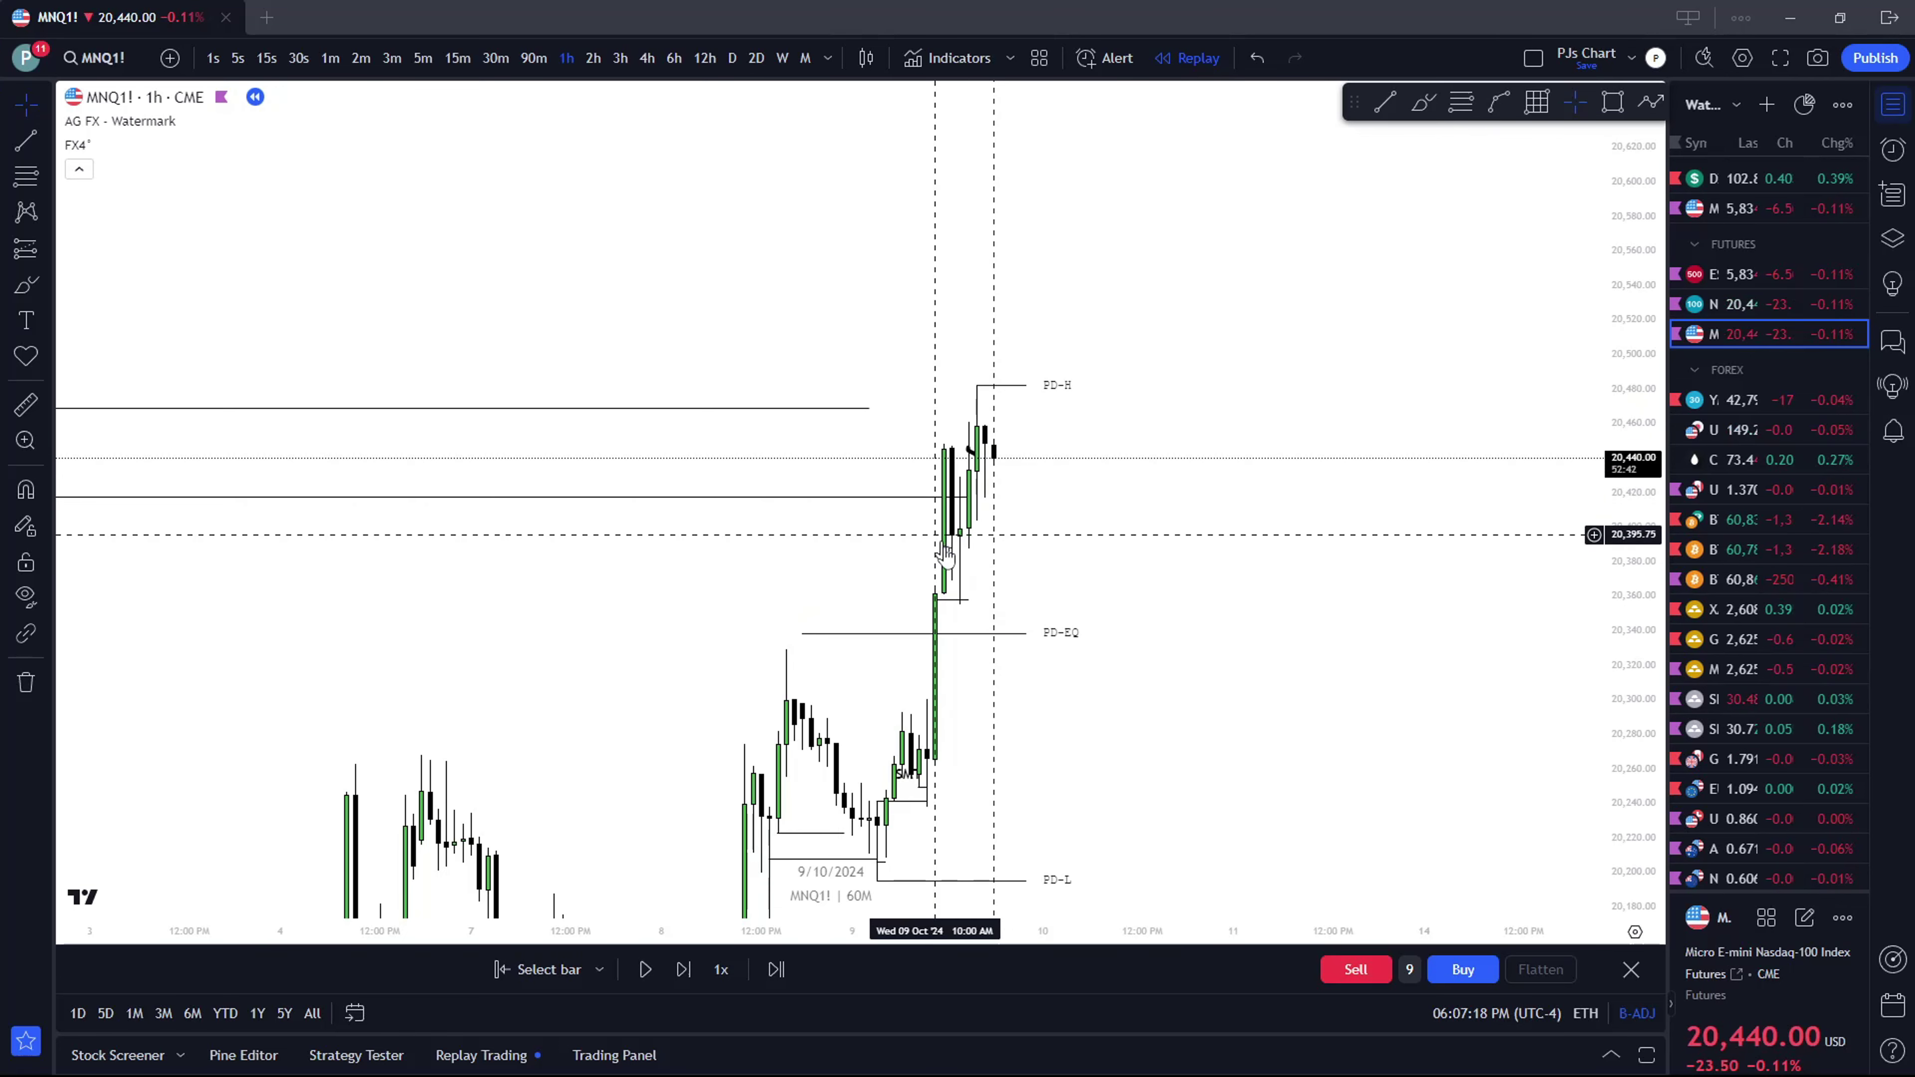
Examine the 1-hour, 4-hour and weekly timeframes for how current price sits against the horizontal levels and earlier highs
scroll(683, 359, down, 2)
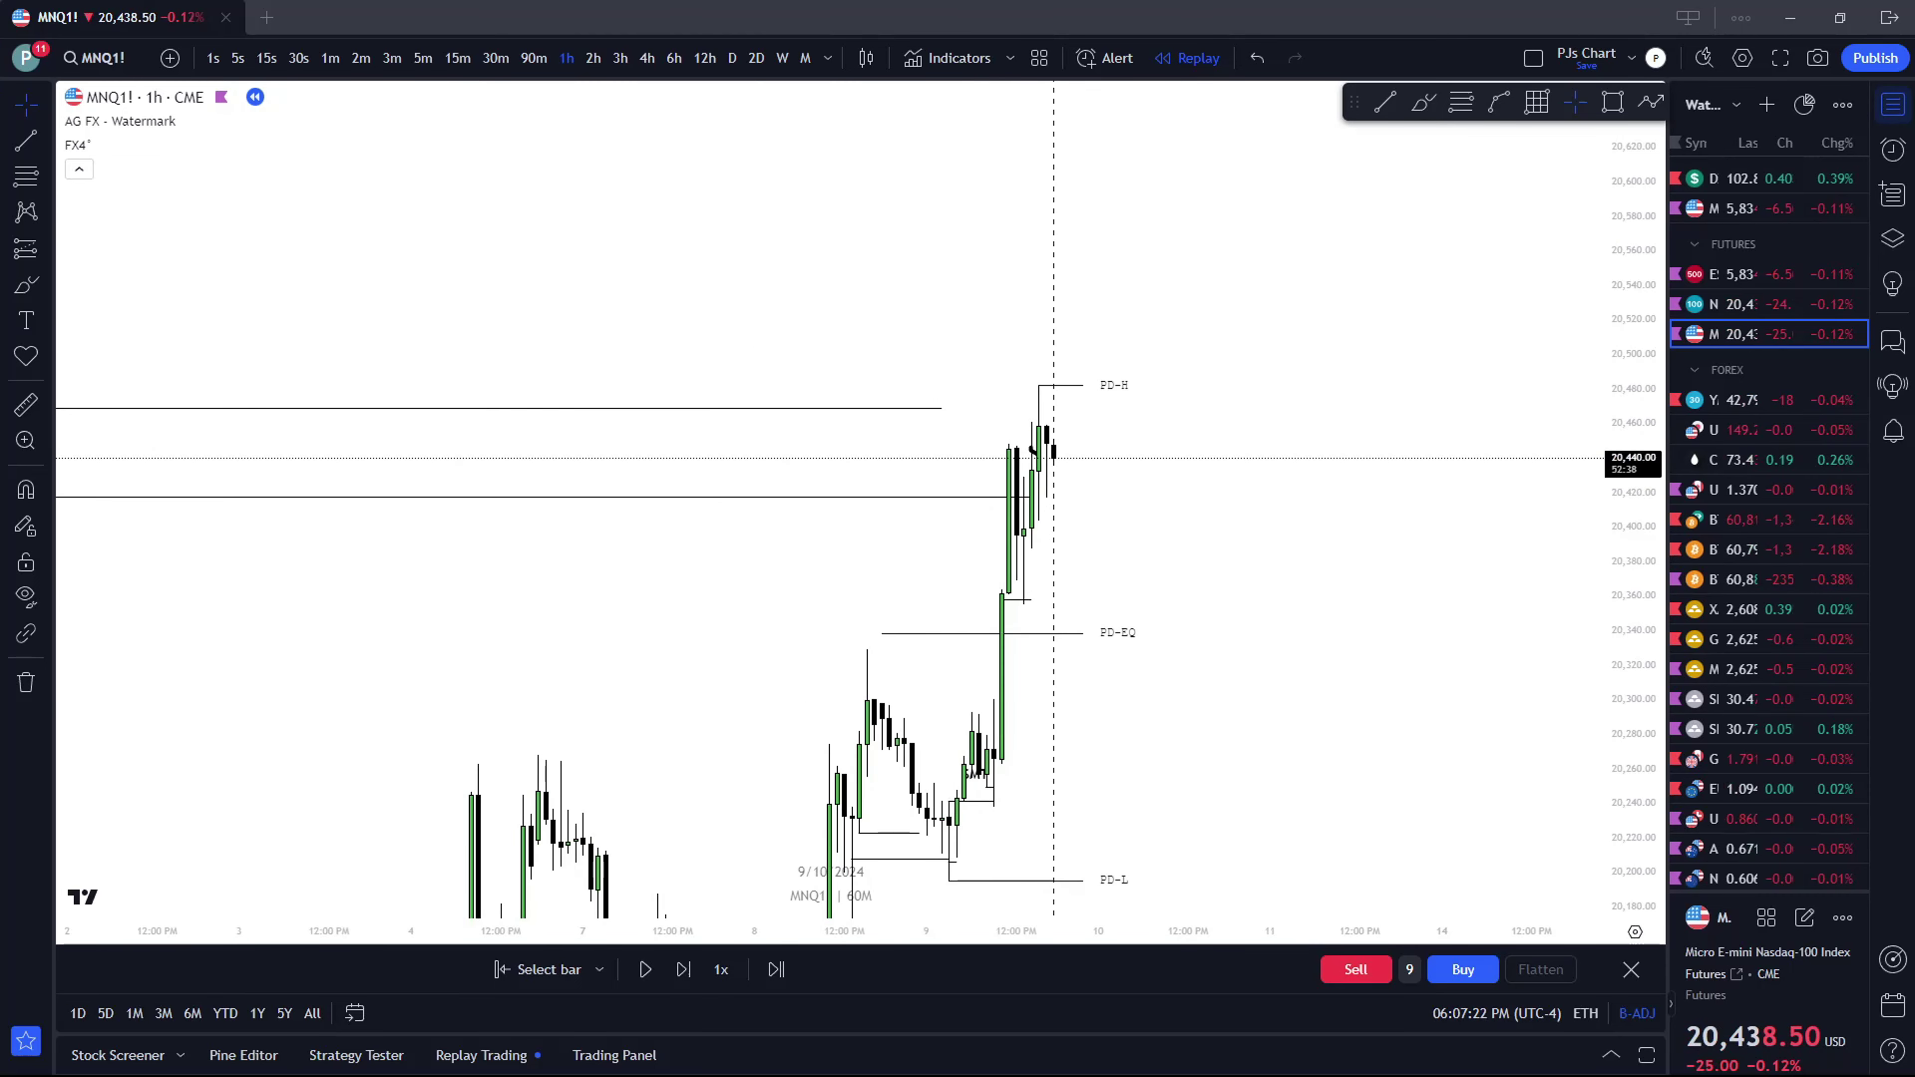
scroll(735, 462, up, 2)
click(647, 58)
scroll(1198, 598, down, 3)
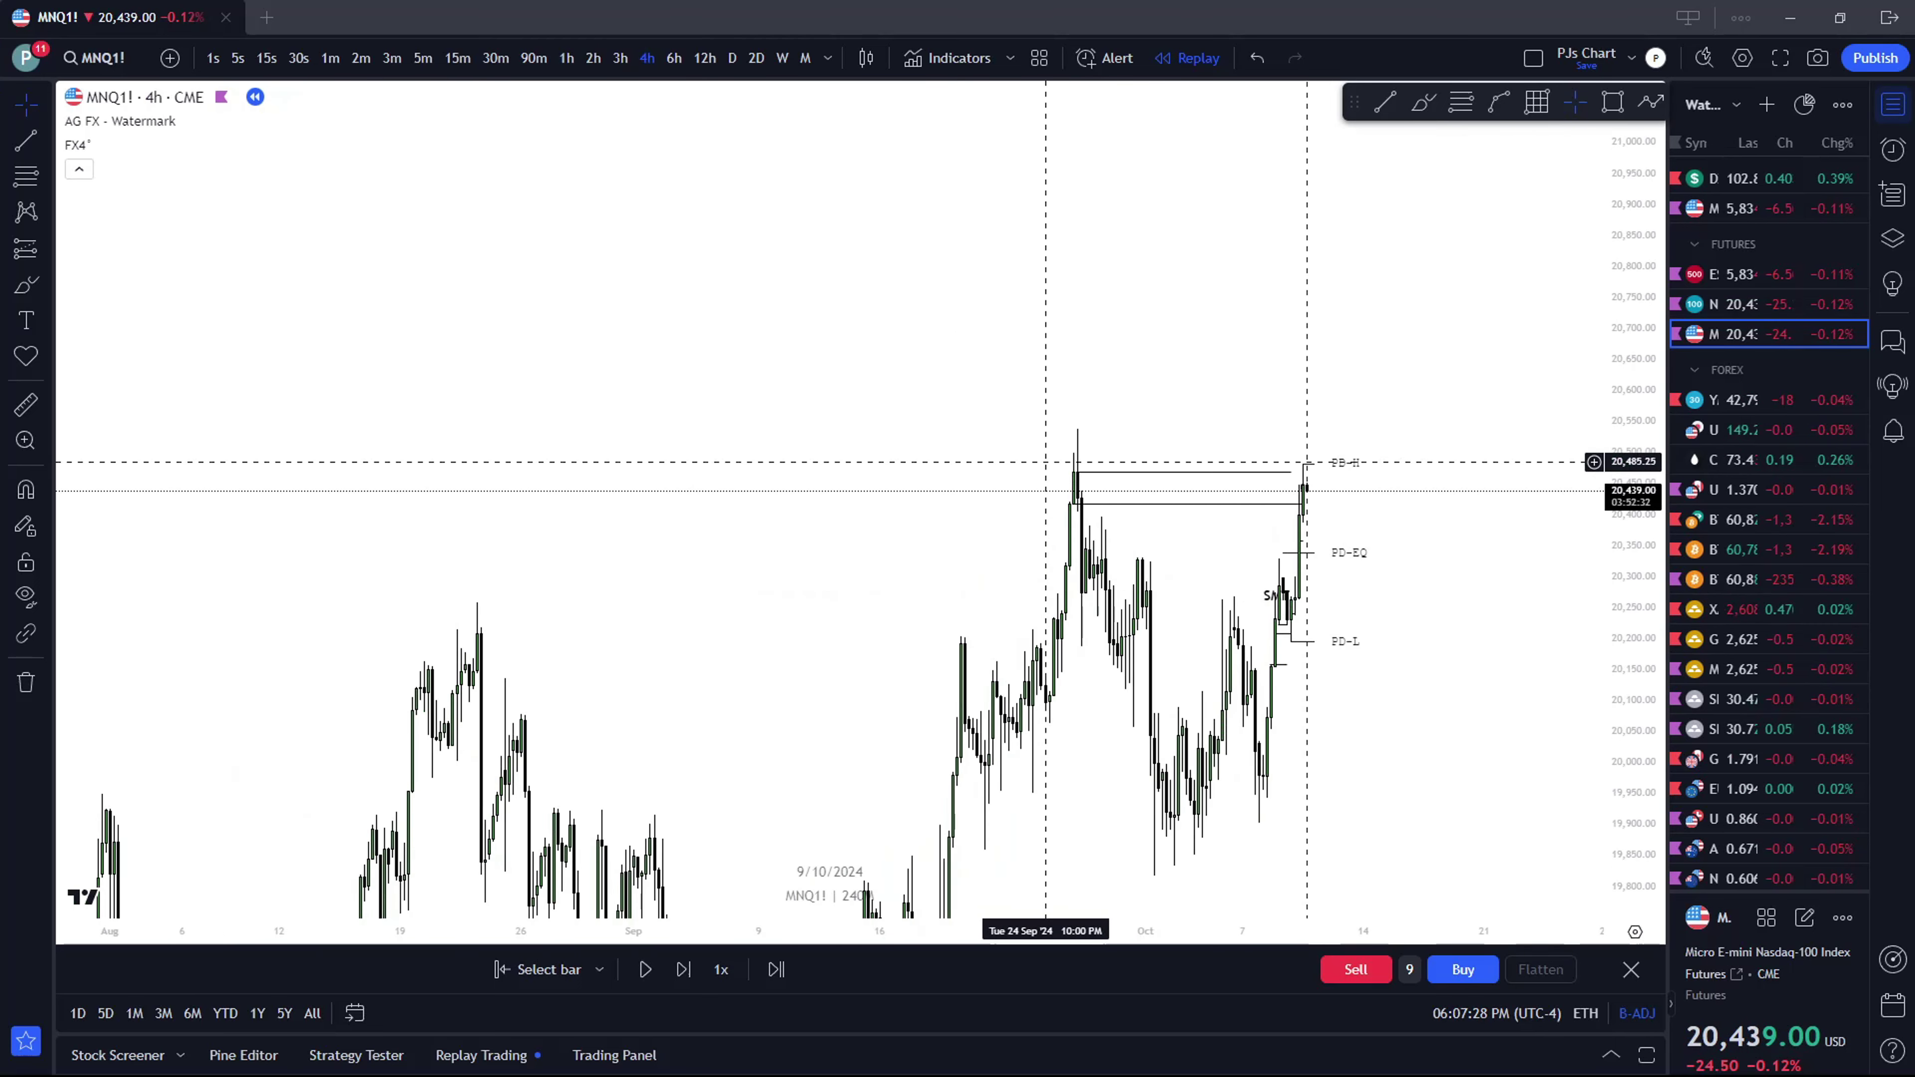
scroll(1071, 458, down, 1)
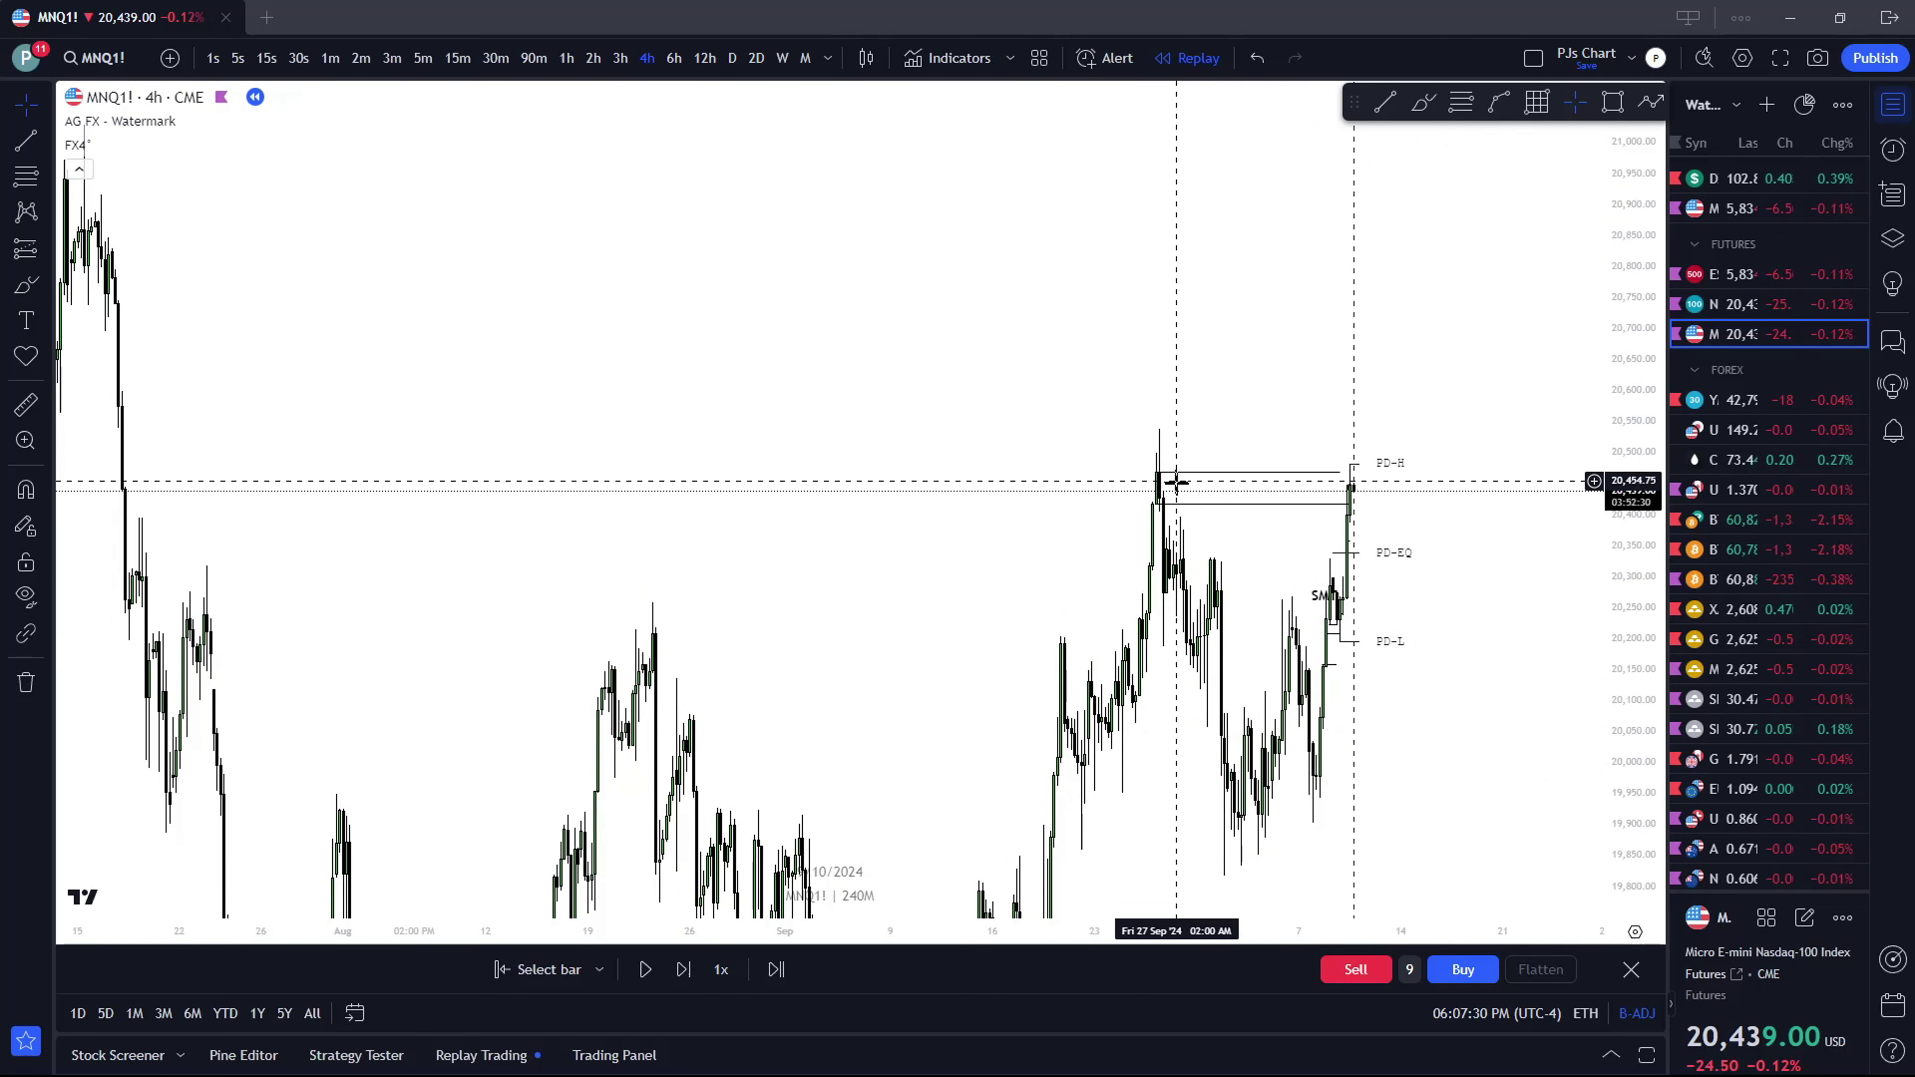
scroll(1161, 454, down, 3)
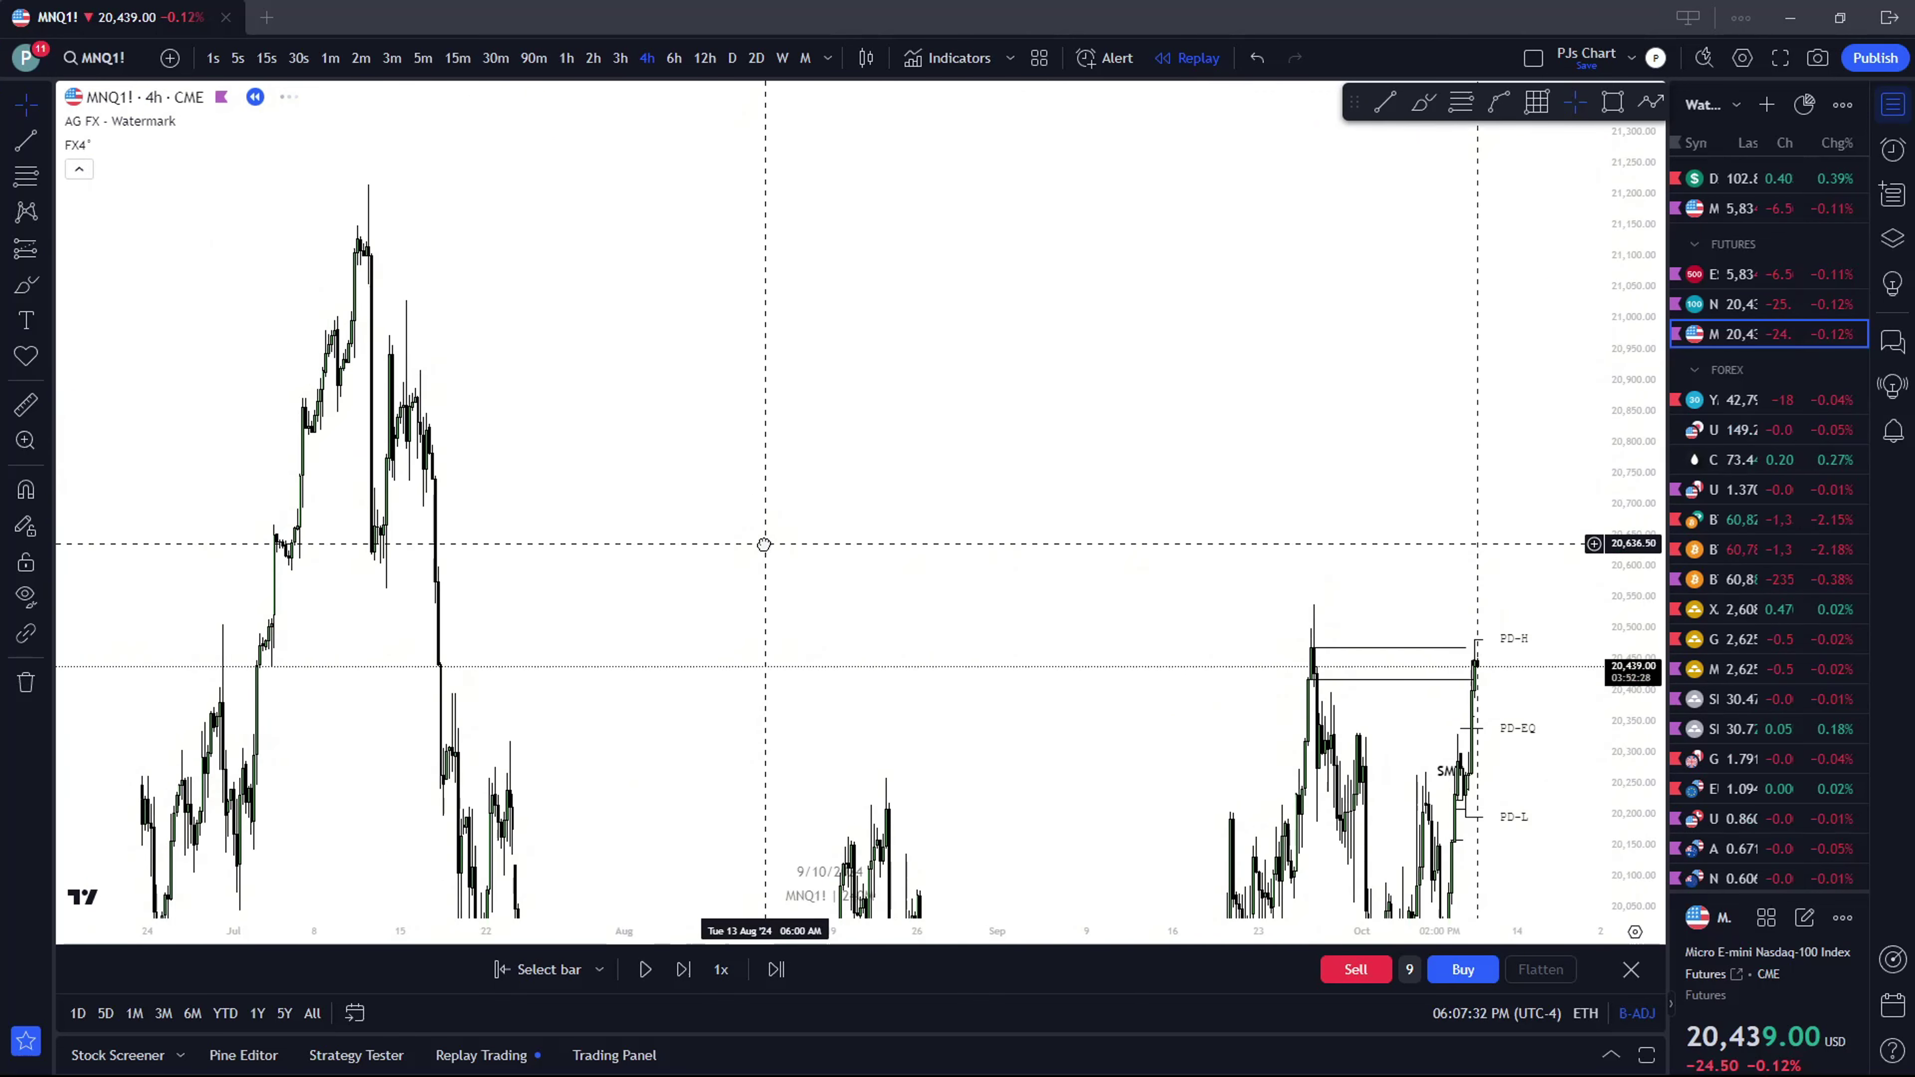
scroll(765, 287, right, 2)
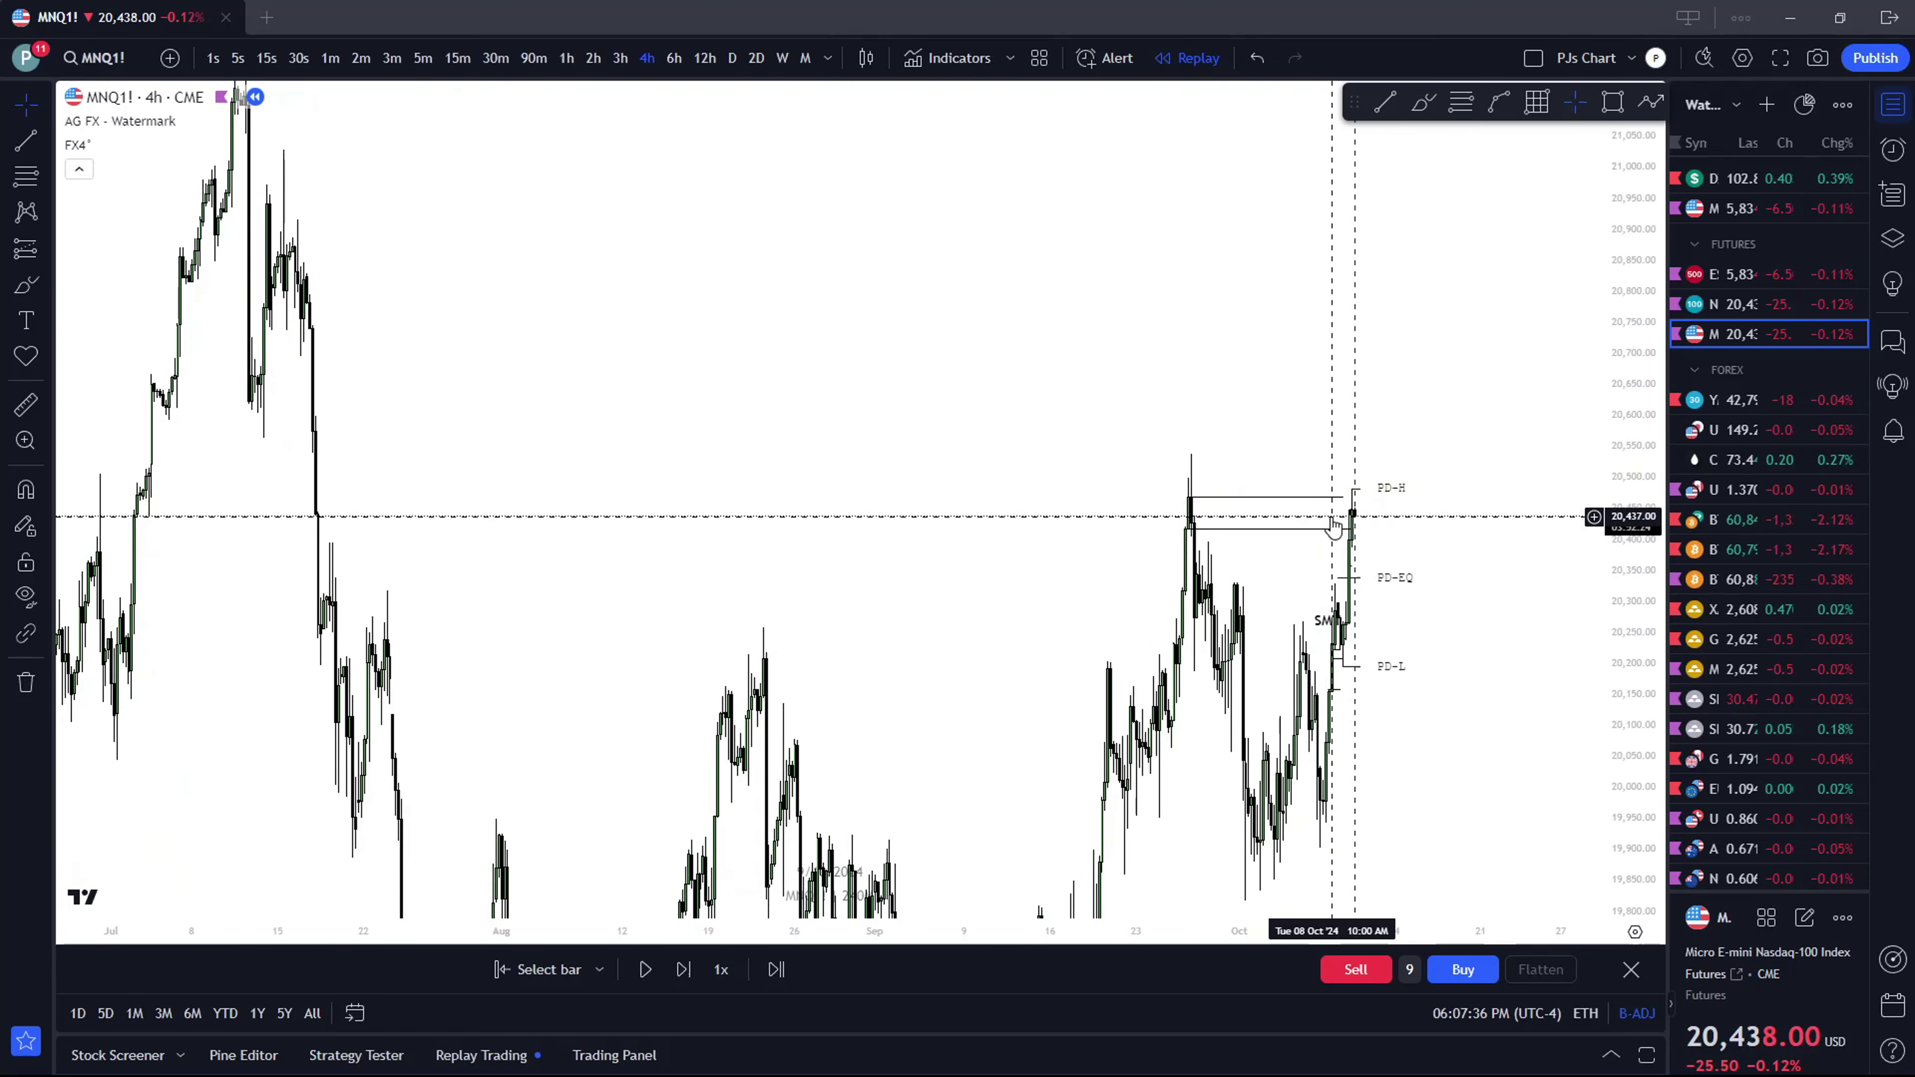
scroll(1338, 513, right, 3)
click(782, 58)
scroll(1023, 596, up, 5)
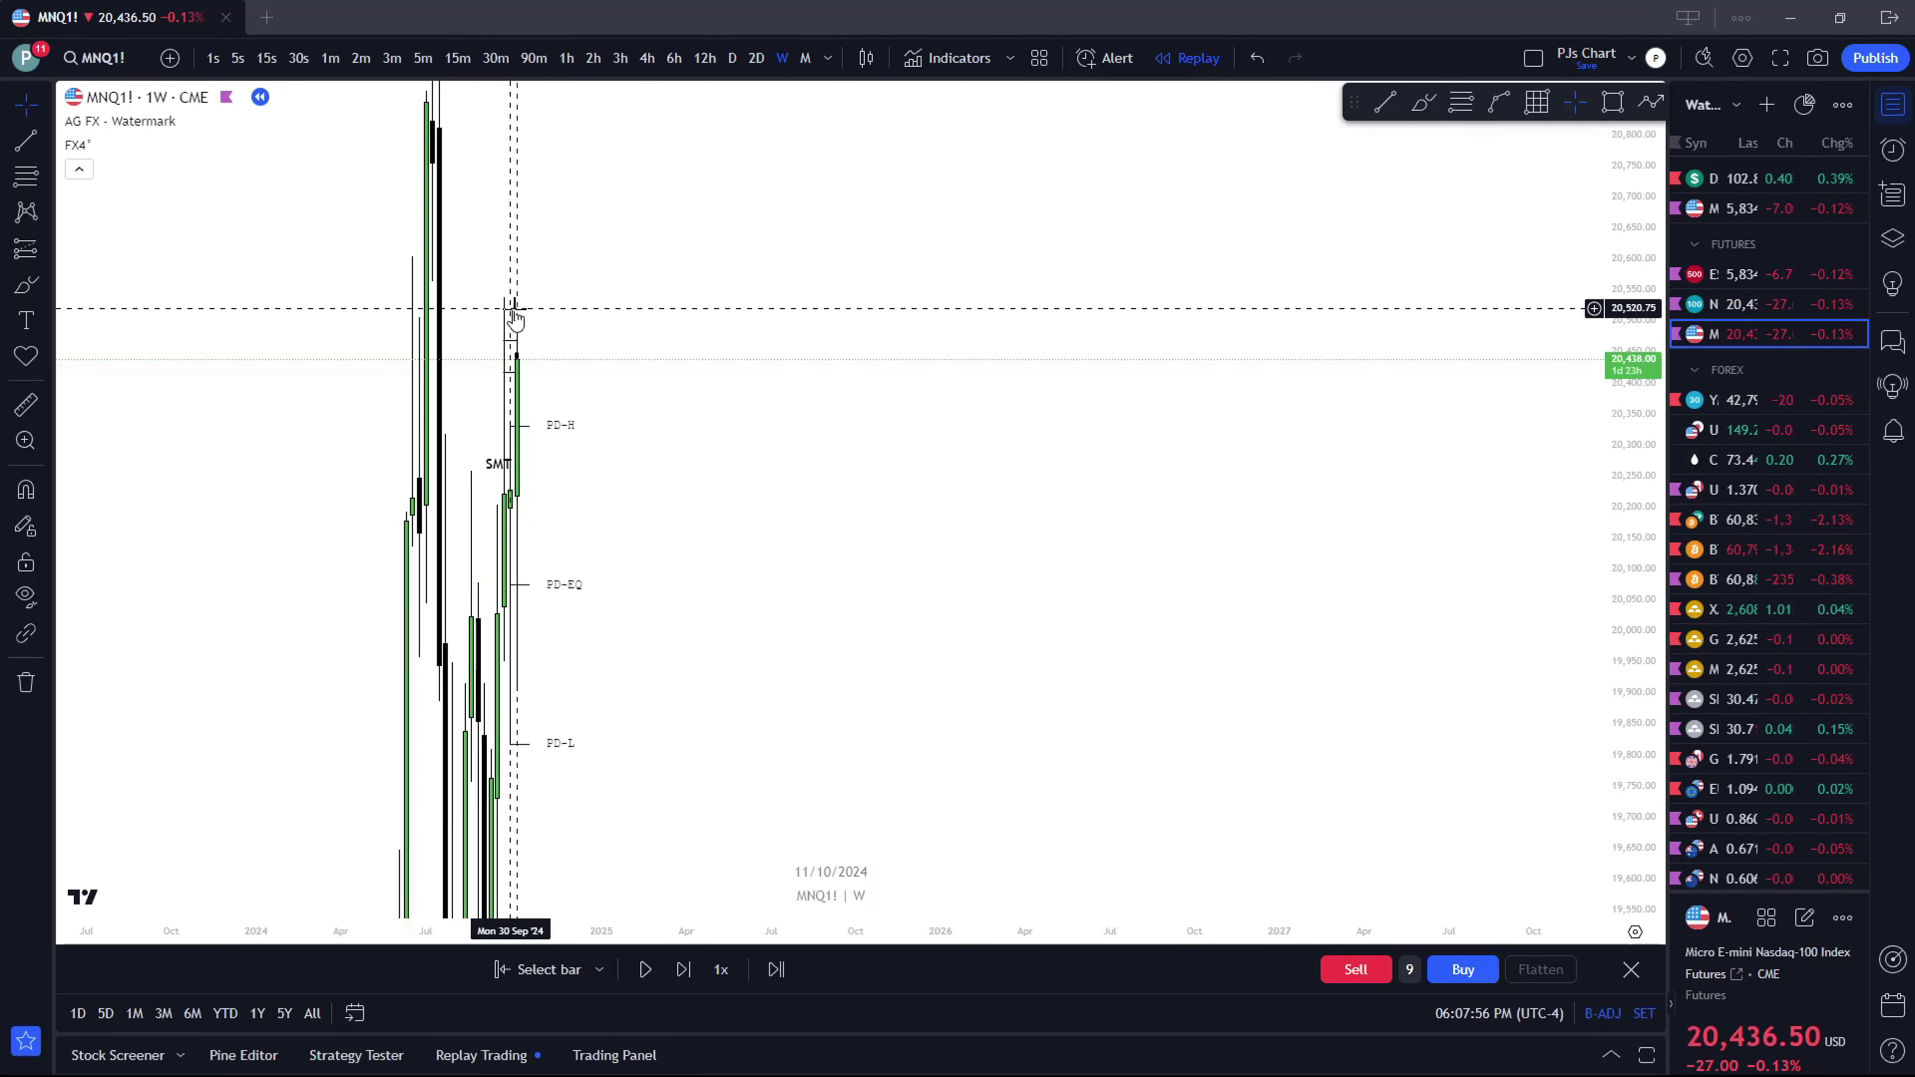
Compare the 9 October rally with the previous-day levels on the 5-minute, 15-minute, 4-hour, daily and weekly timeframes
click(424, 58)
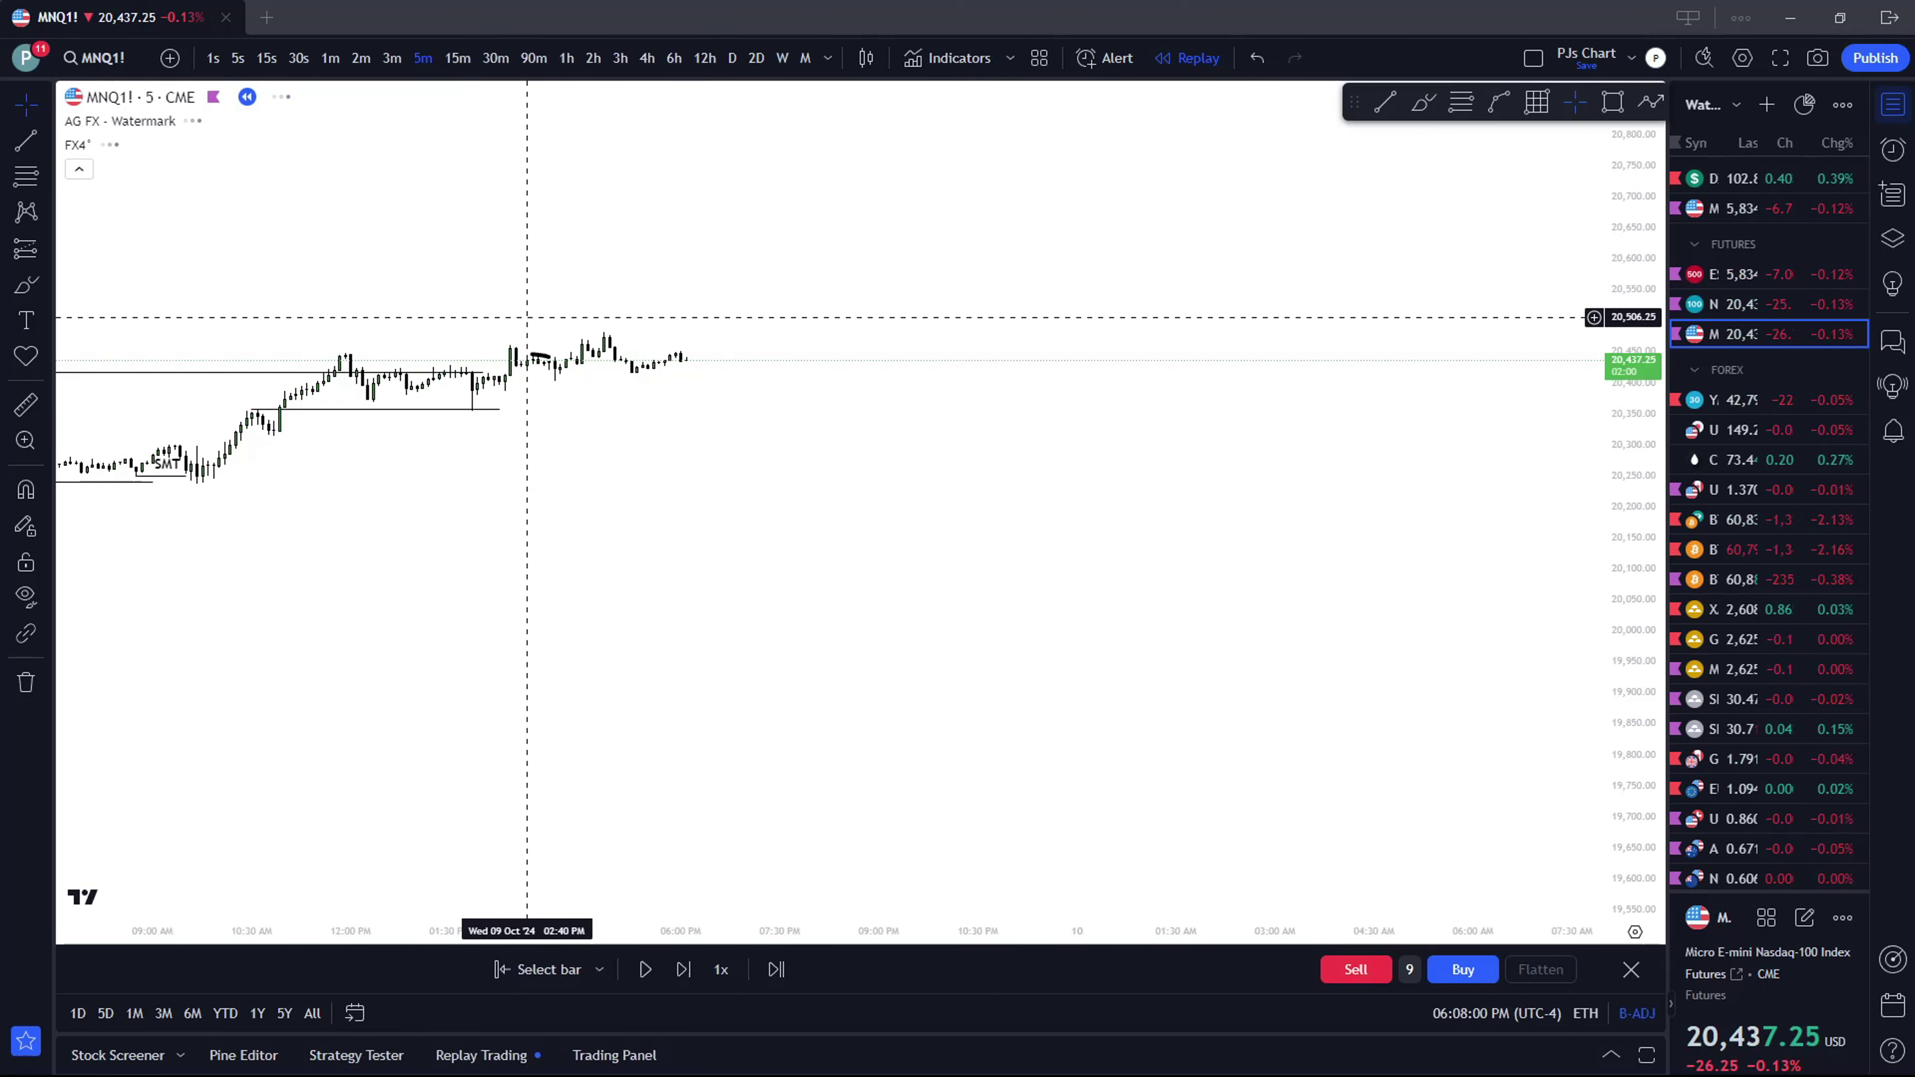
scroll(541, 317, down, 5)
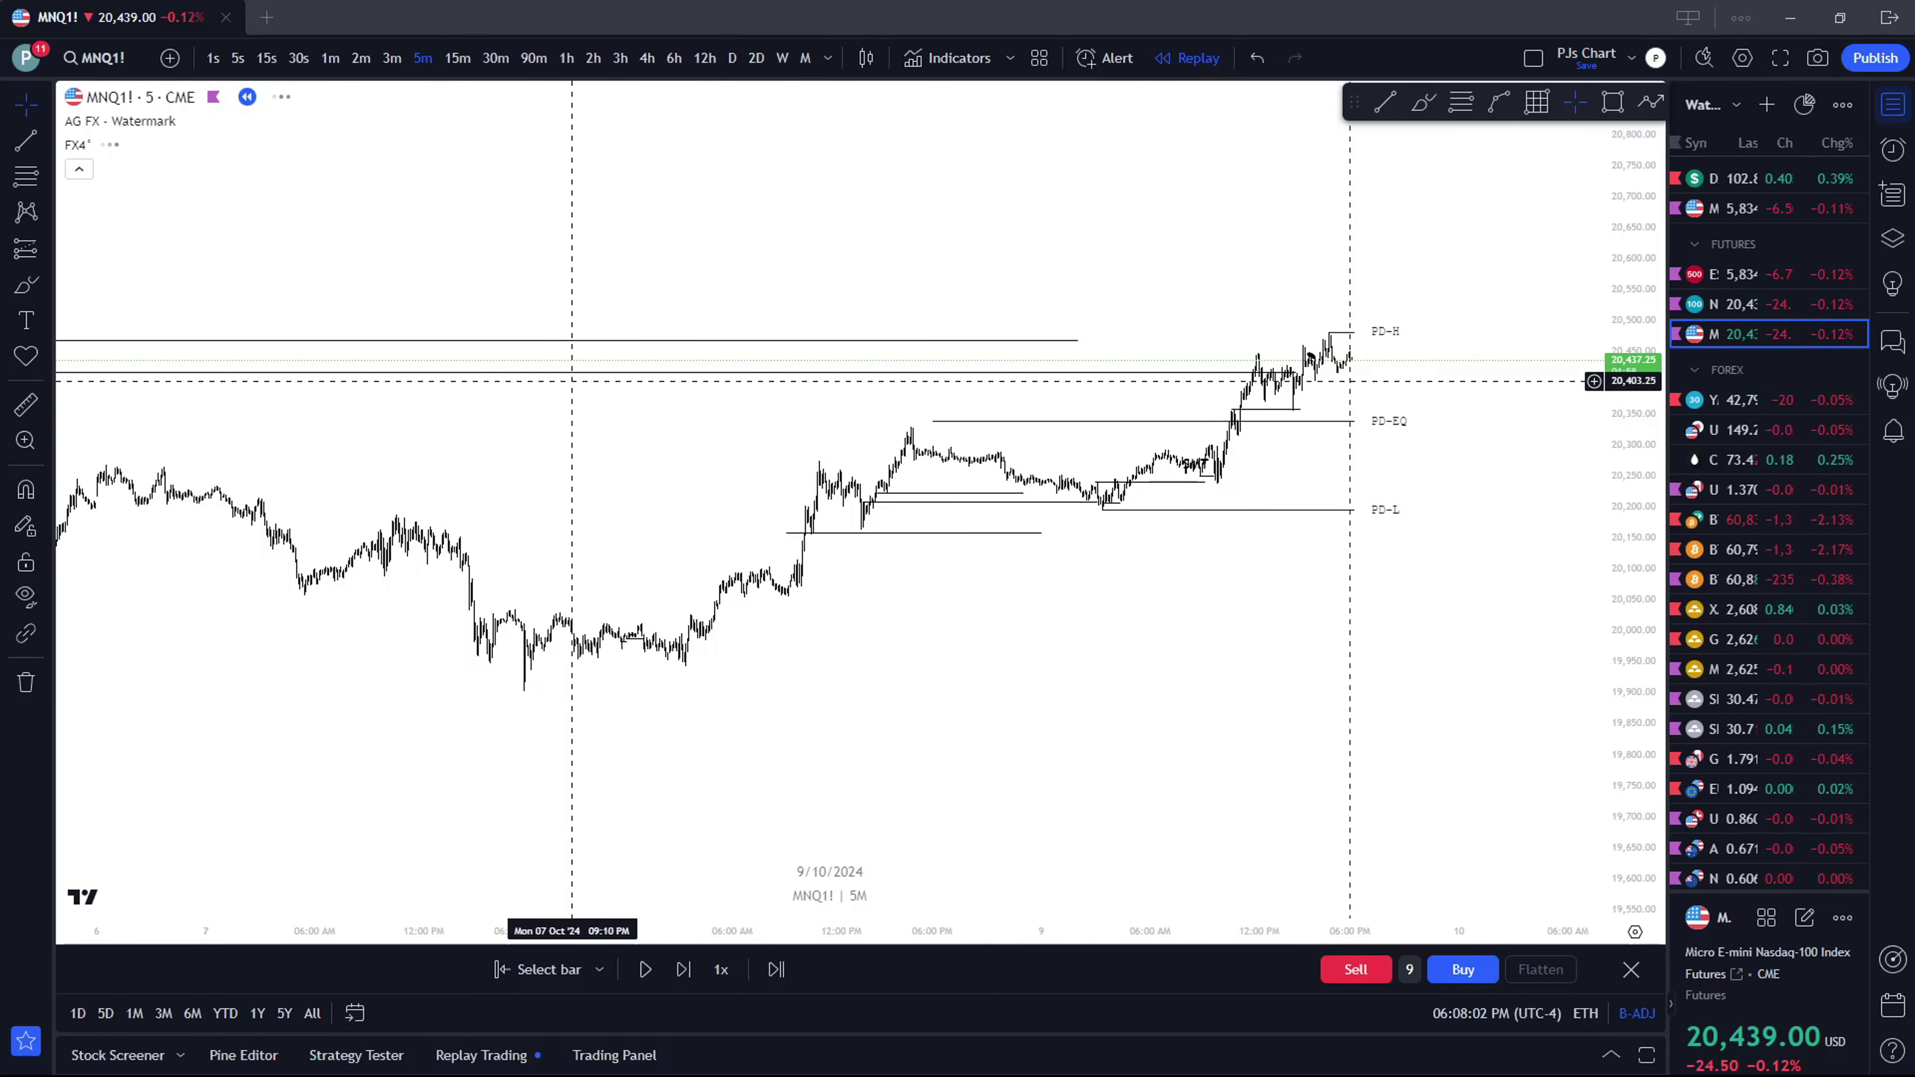
scroll(570, 383, up, 5)
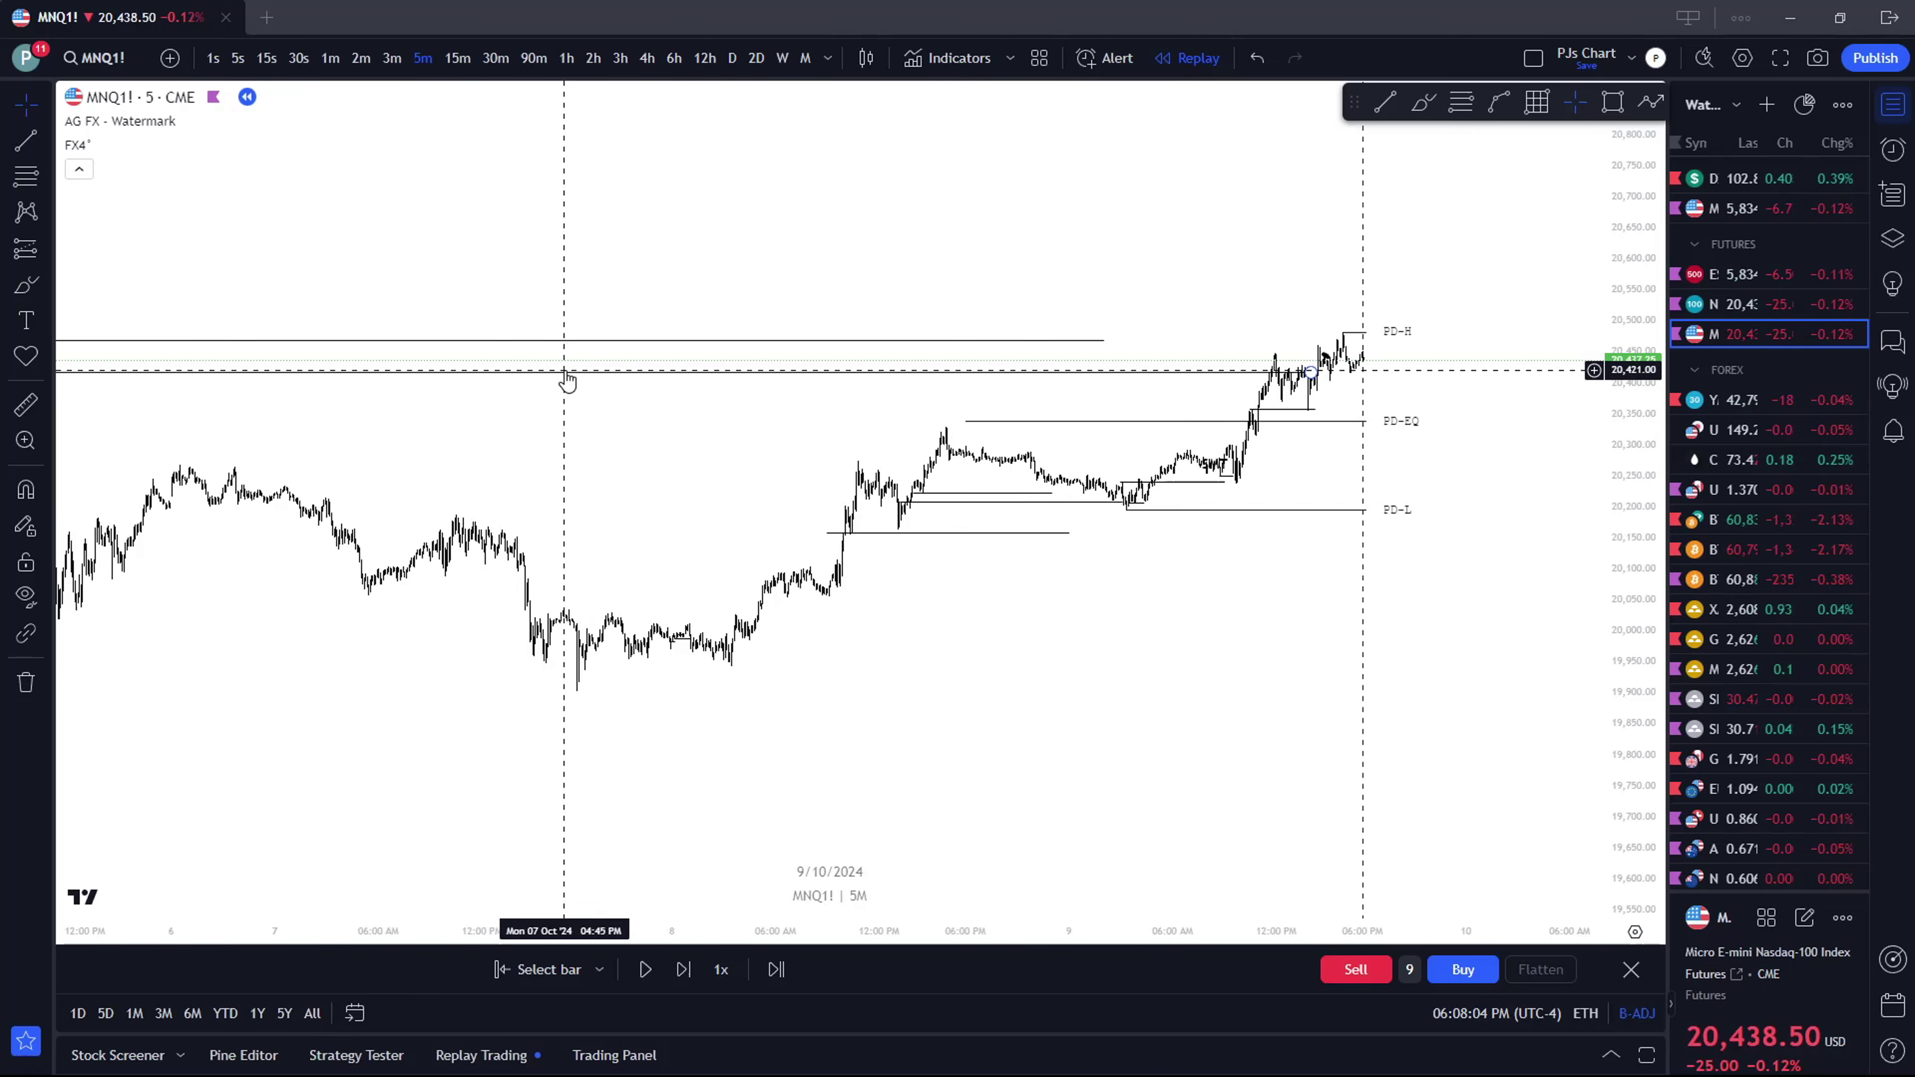
drag(1624, 726, 1317, 641)
scroll(1131, 611, up, 3)
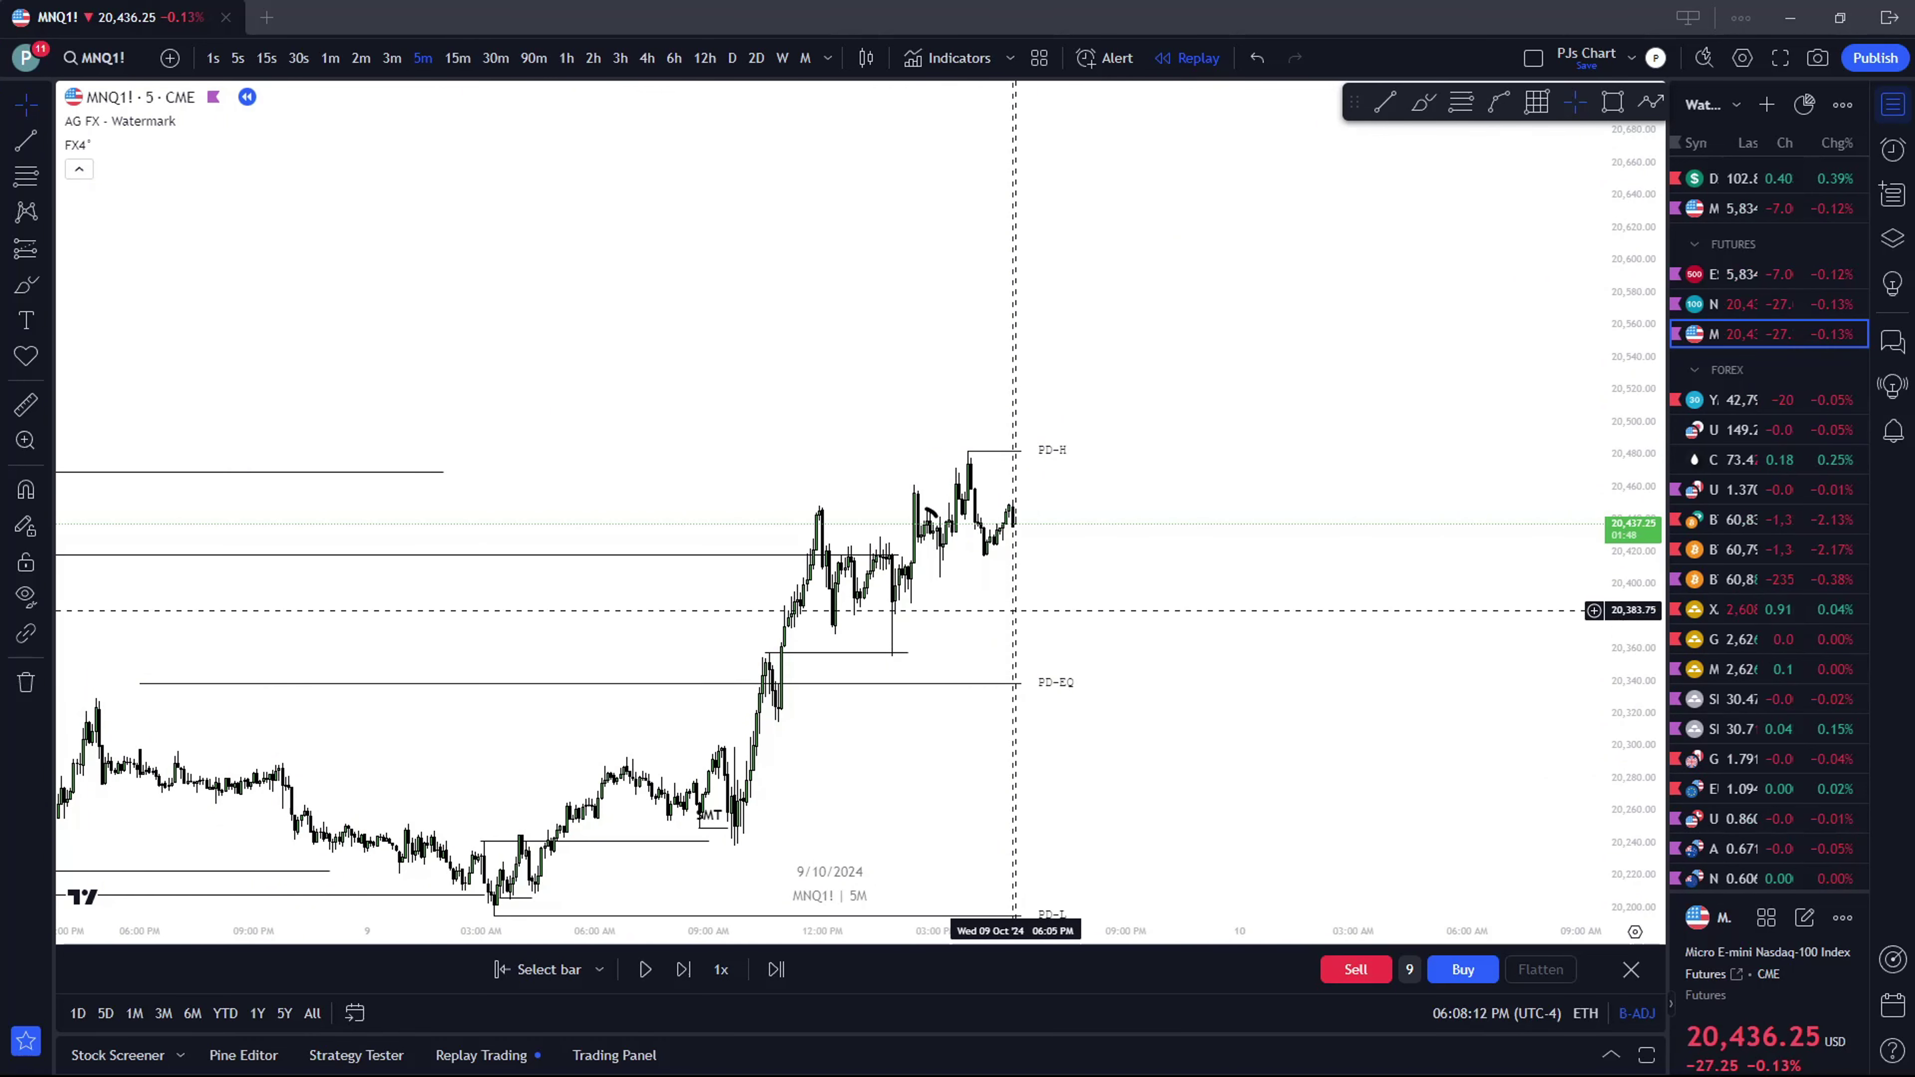
drag(806, 615, 735, 473)
scroll(735, 473, up, 2)
click(457, 57)
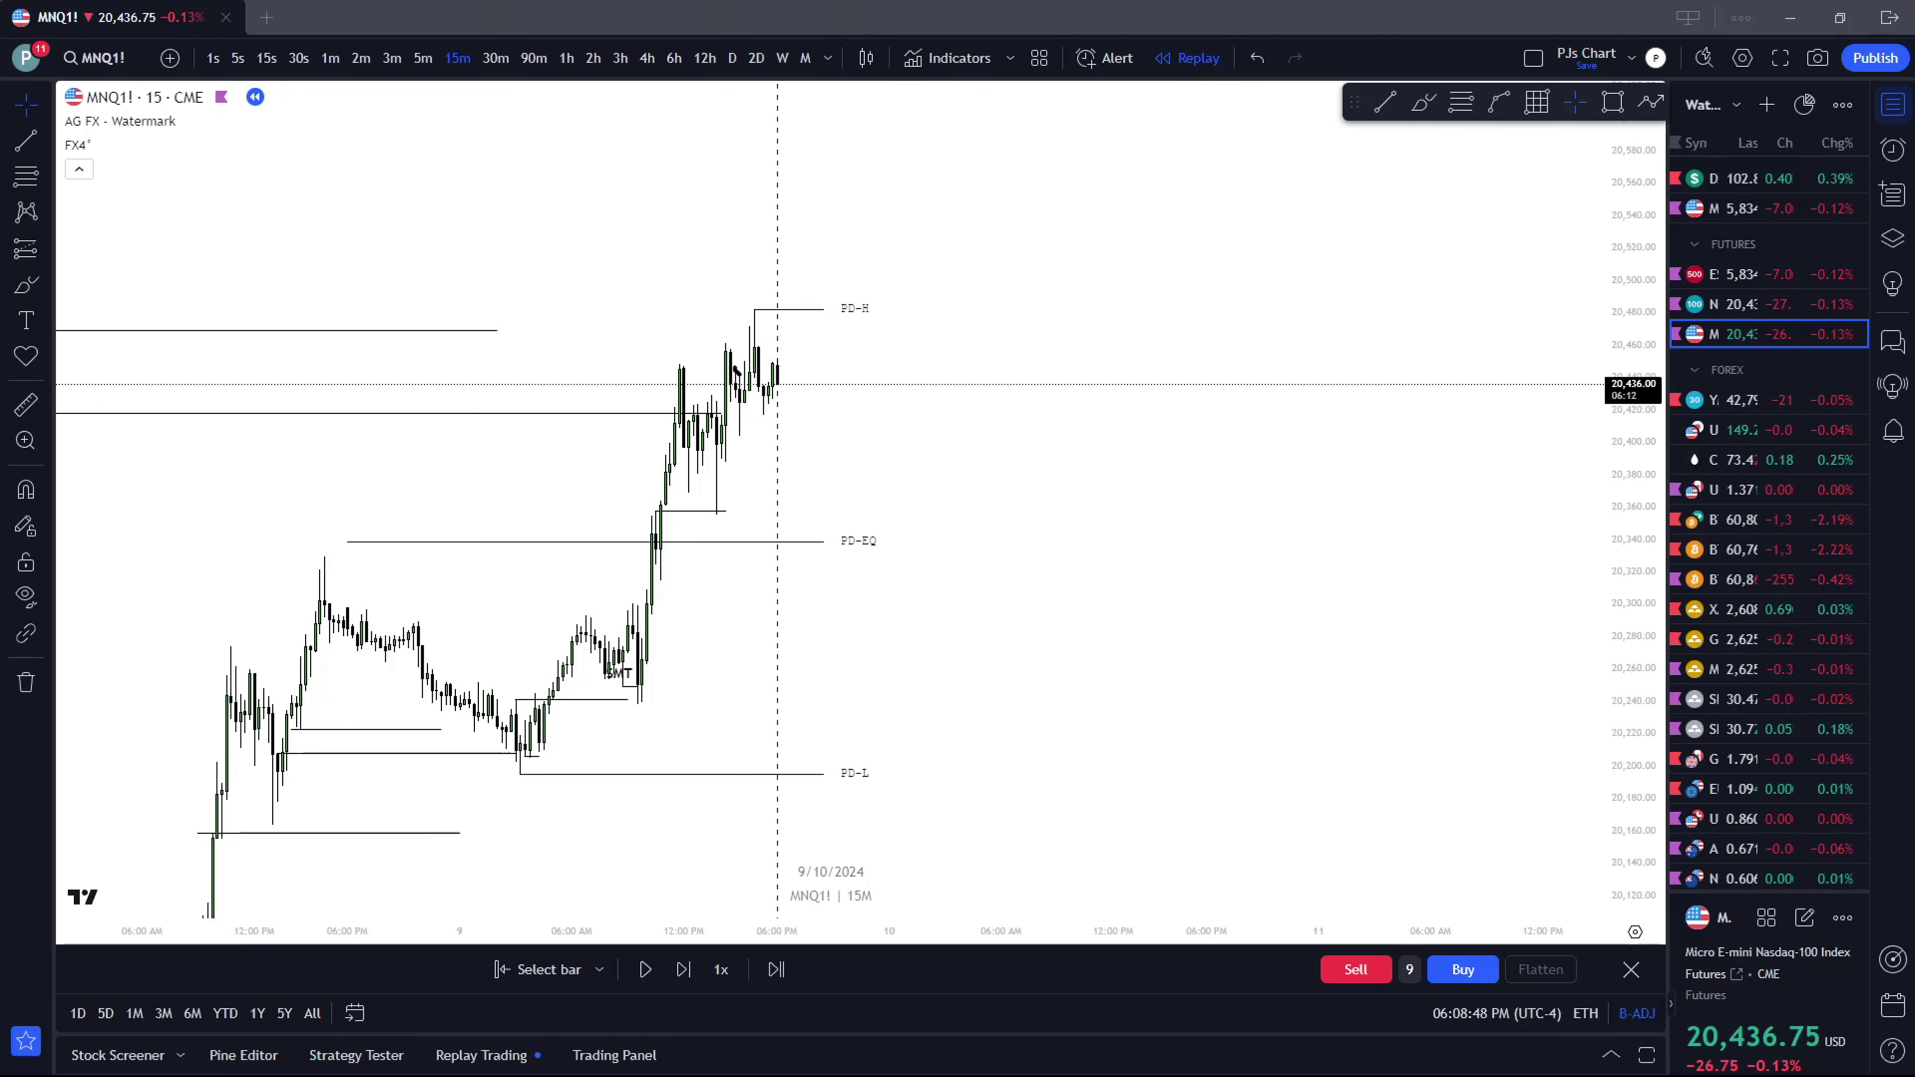
click(647, 58)
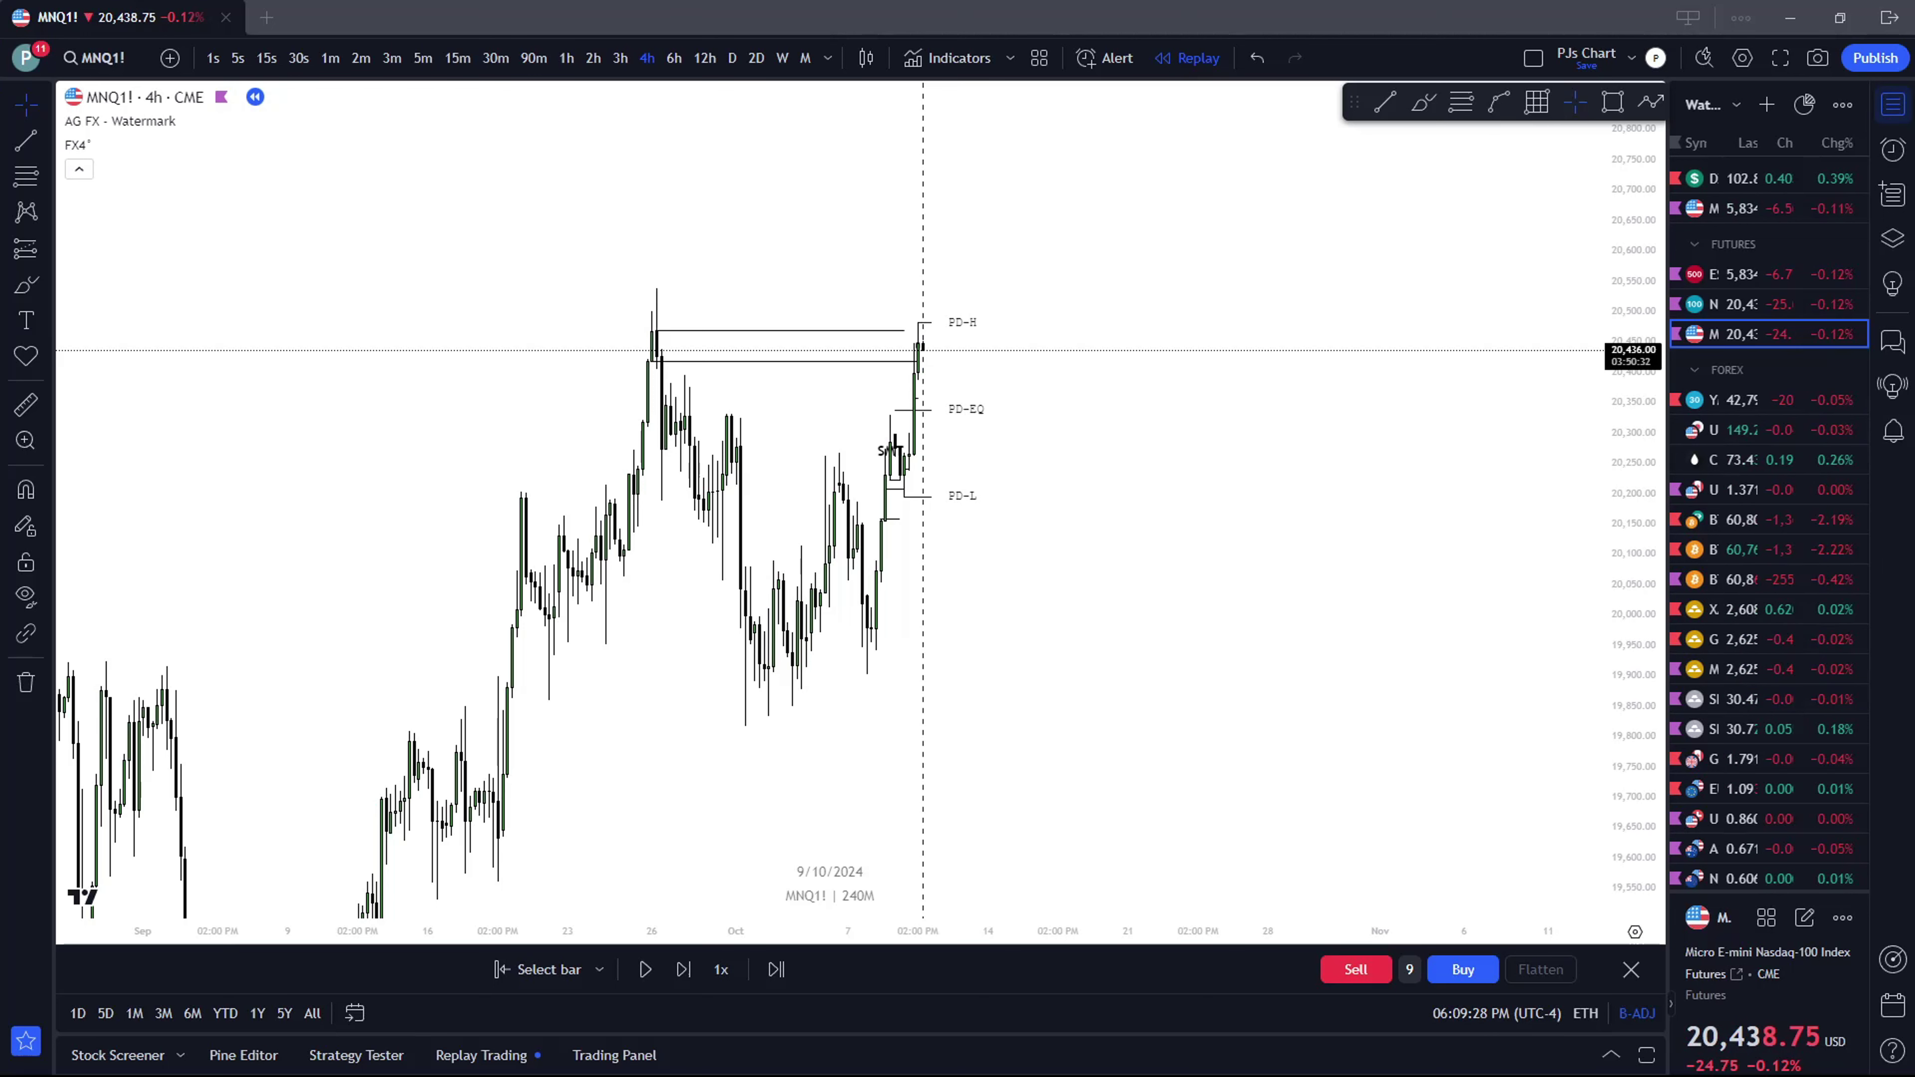
click(731, 57)
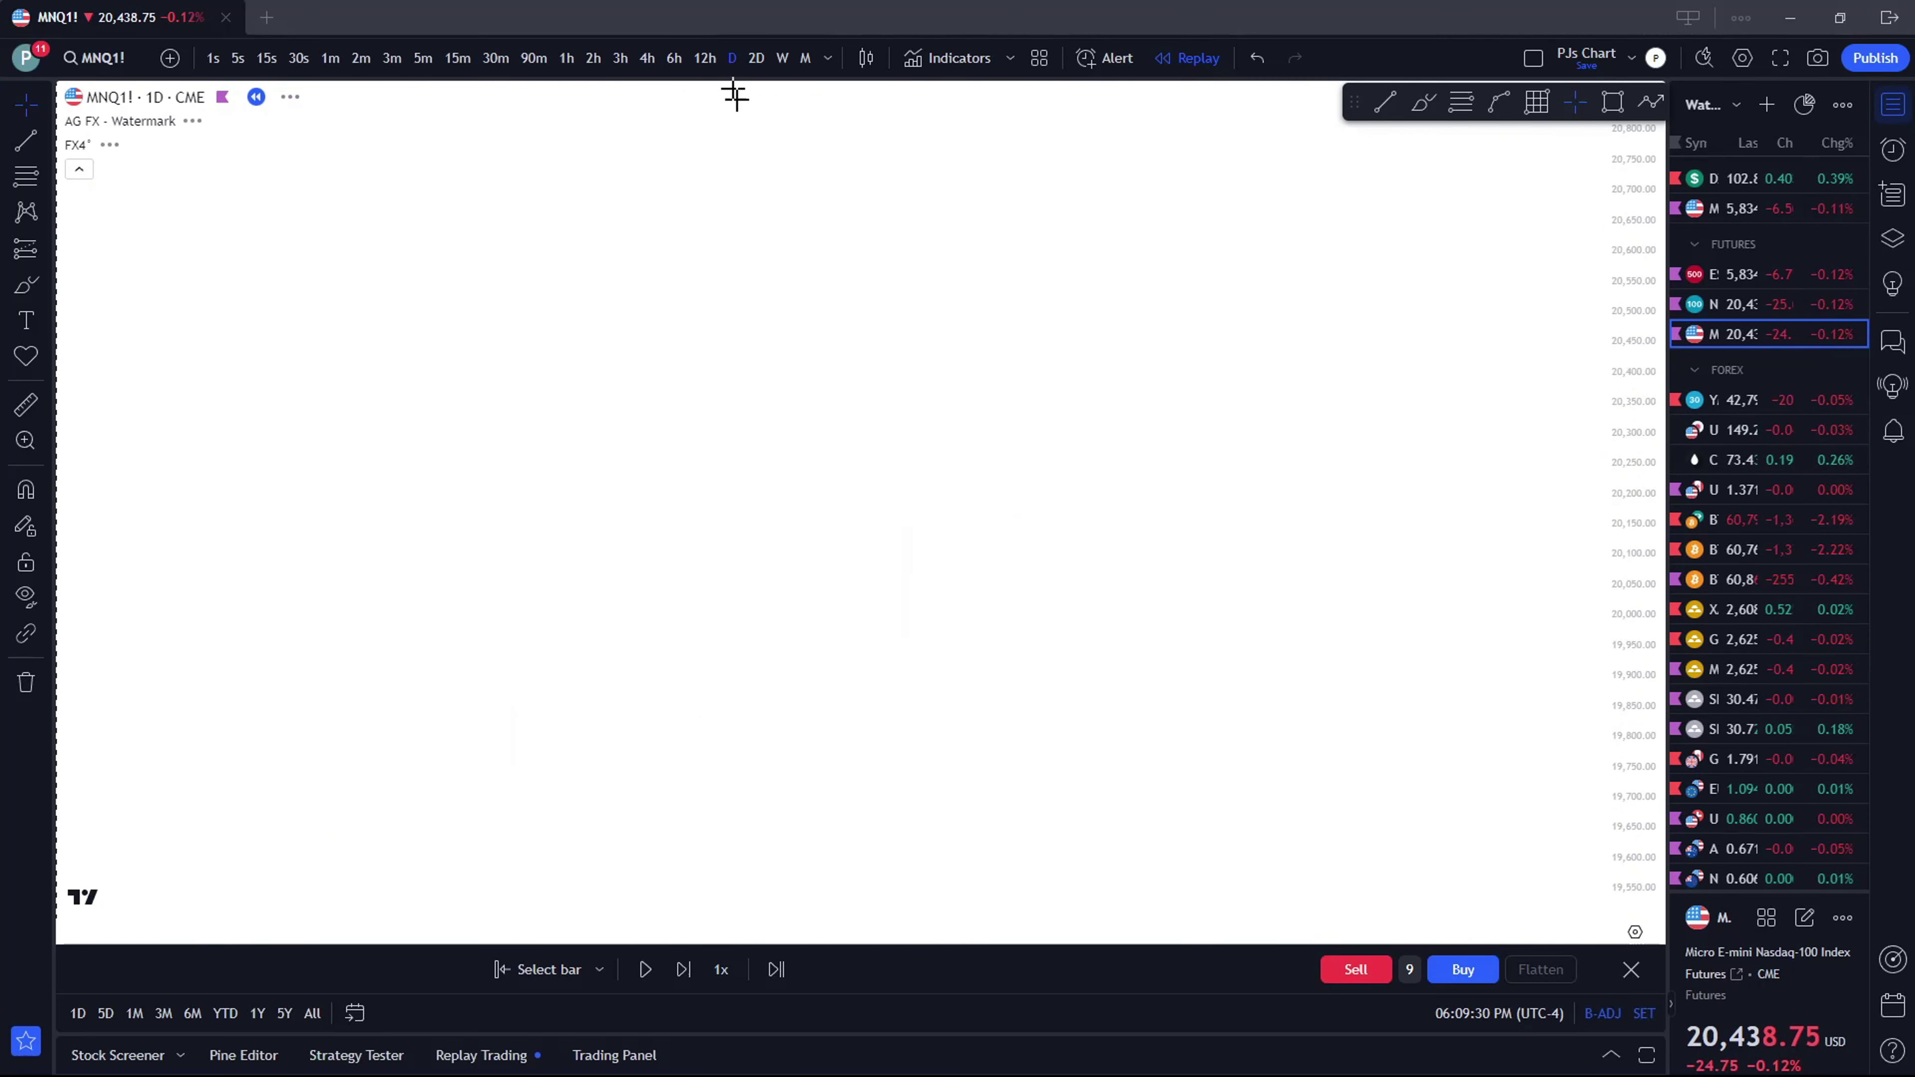
scroll(773, 248, up, 1)
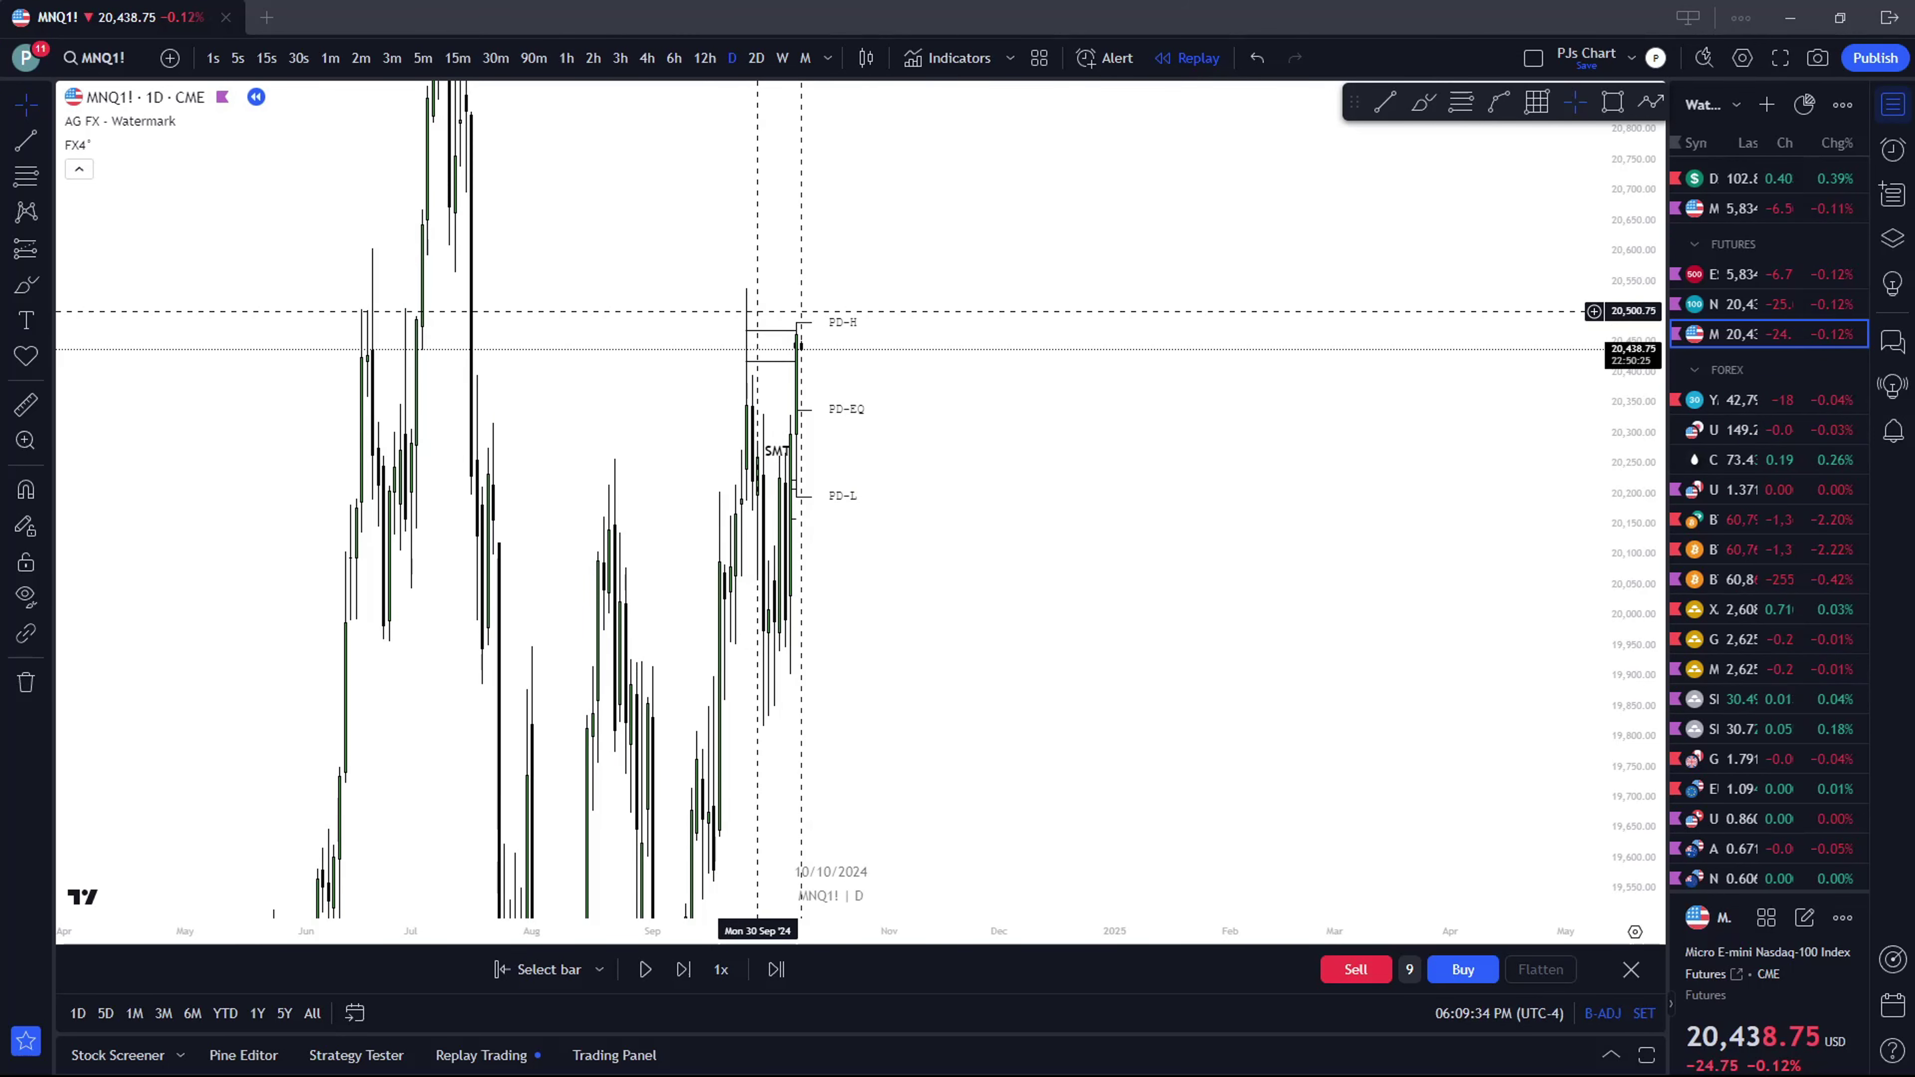
click(784, 60)
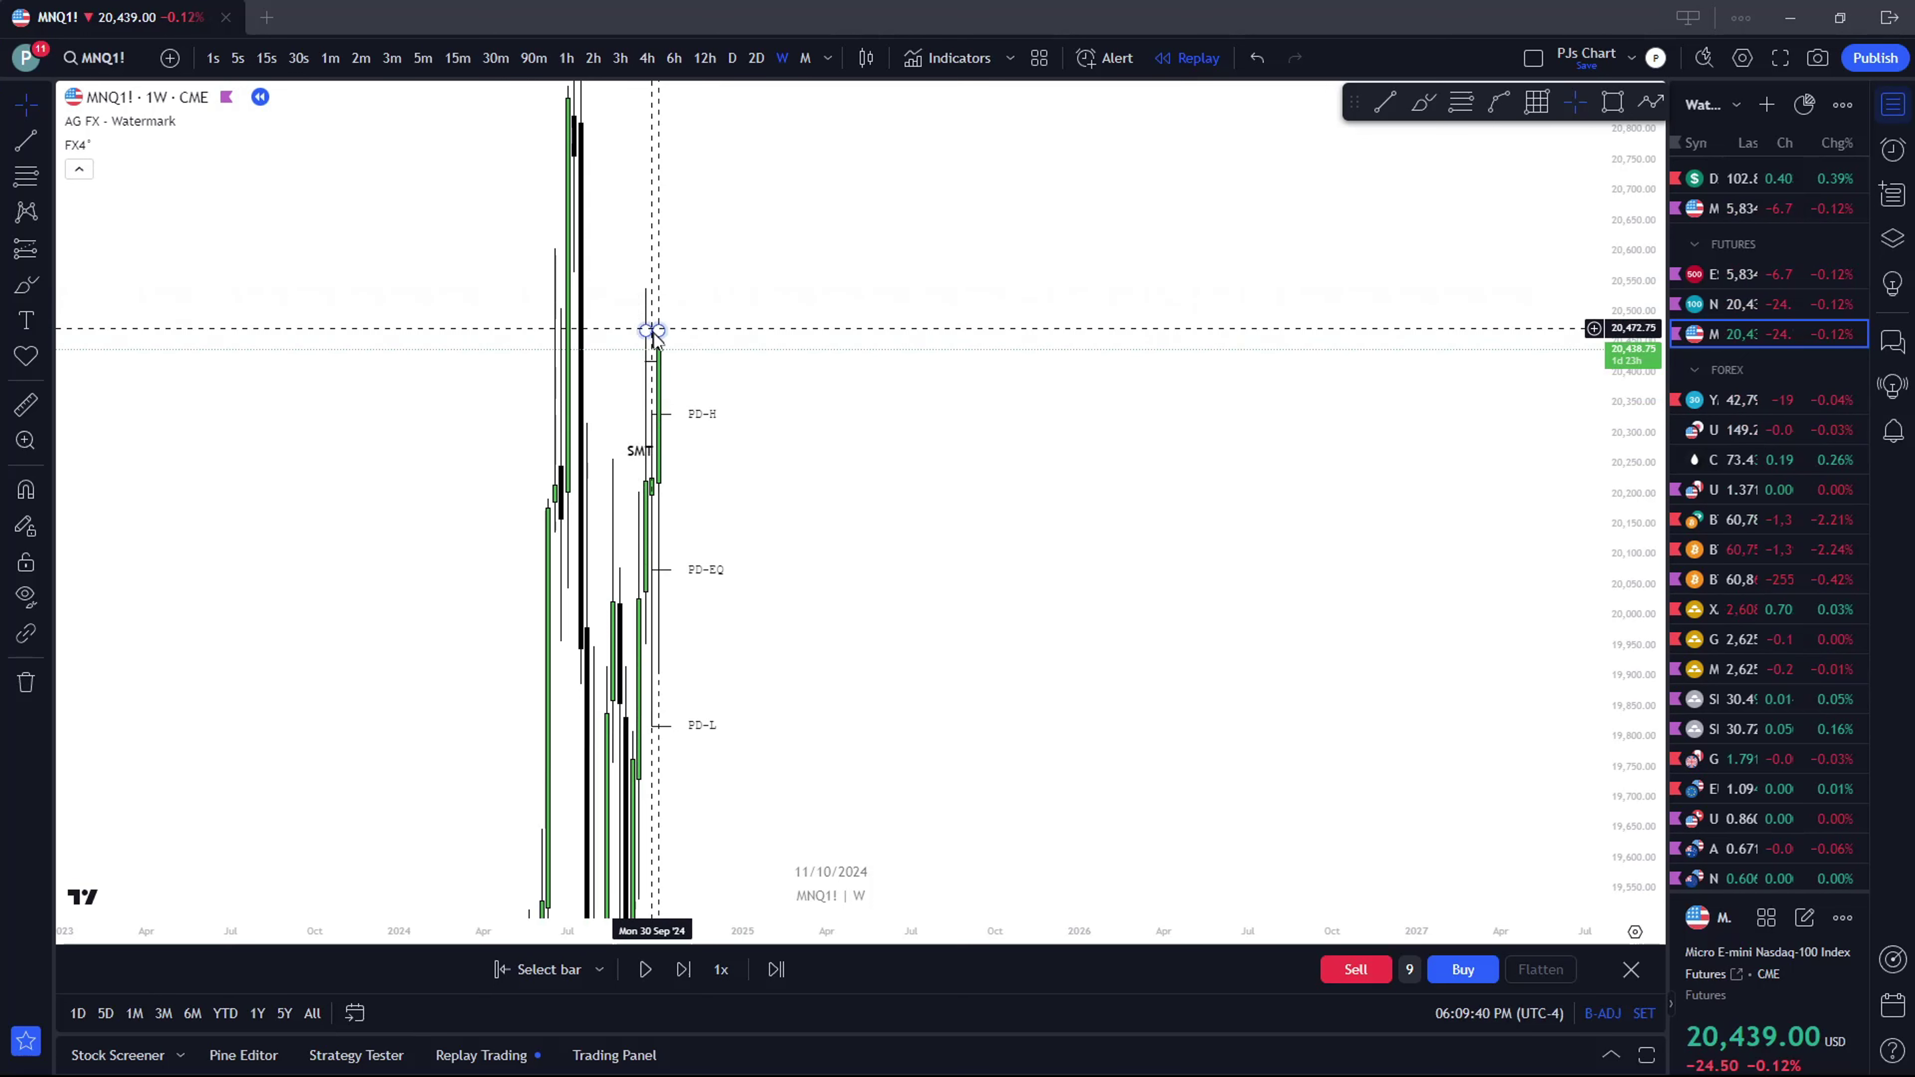
scroll(678, 377, up, 2)
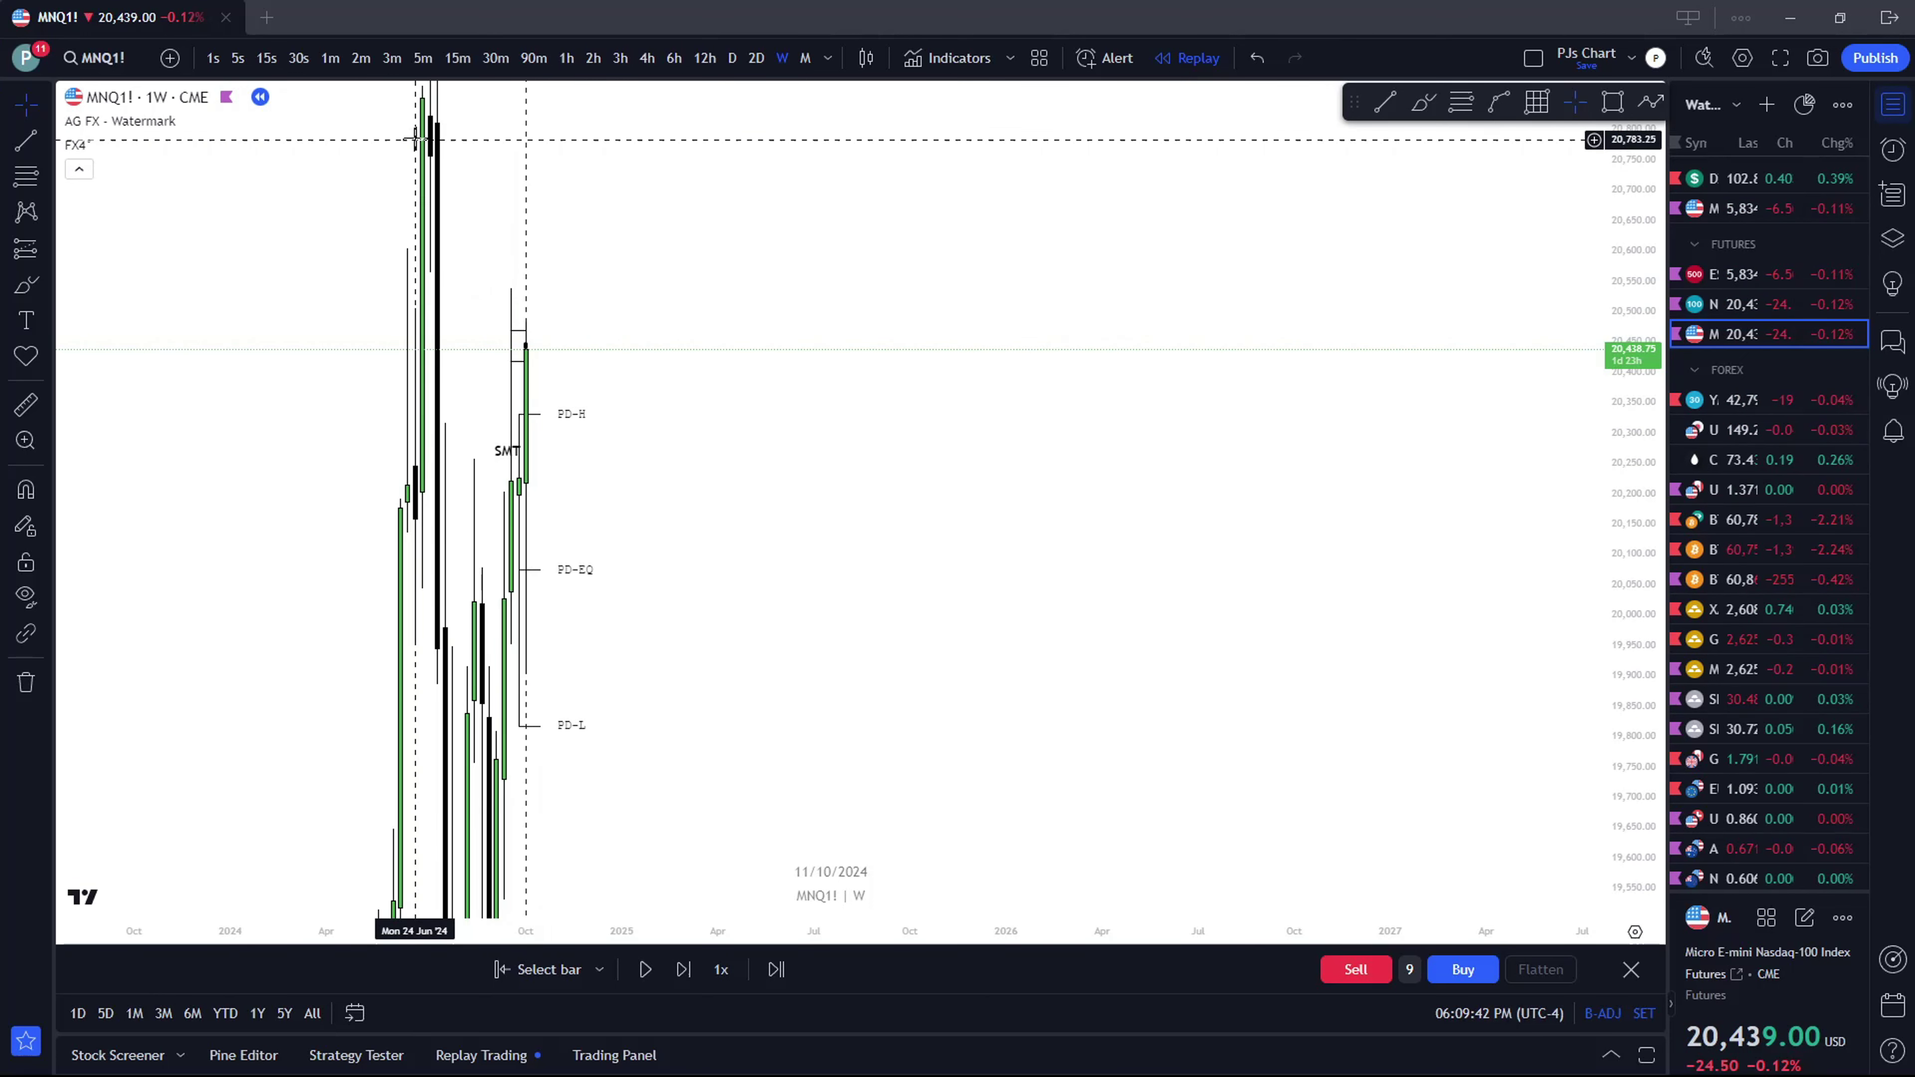
On the 1-hour timeframe, delete the short 4px brush stroke beside the latest 9 October candles
click(567, 58)
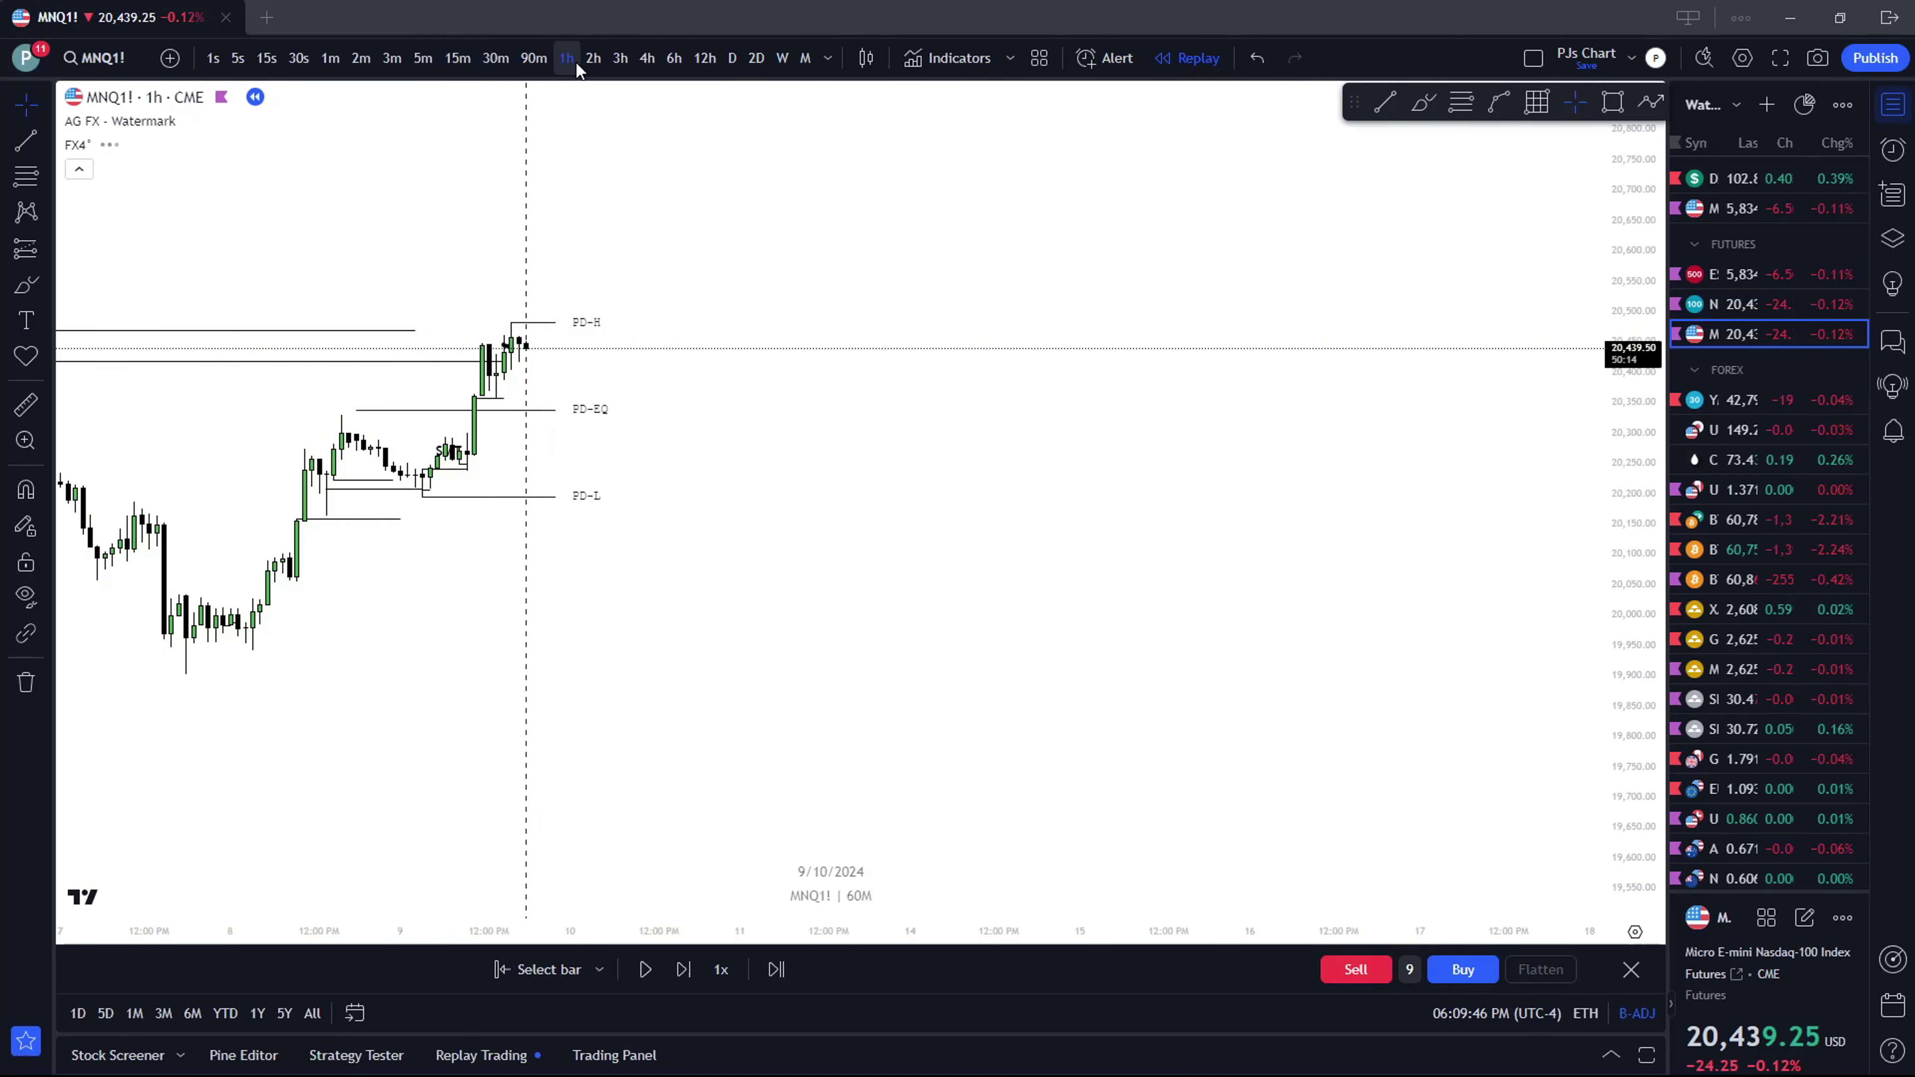
scroll(697, 125, down, 3)
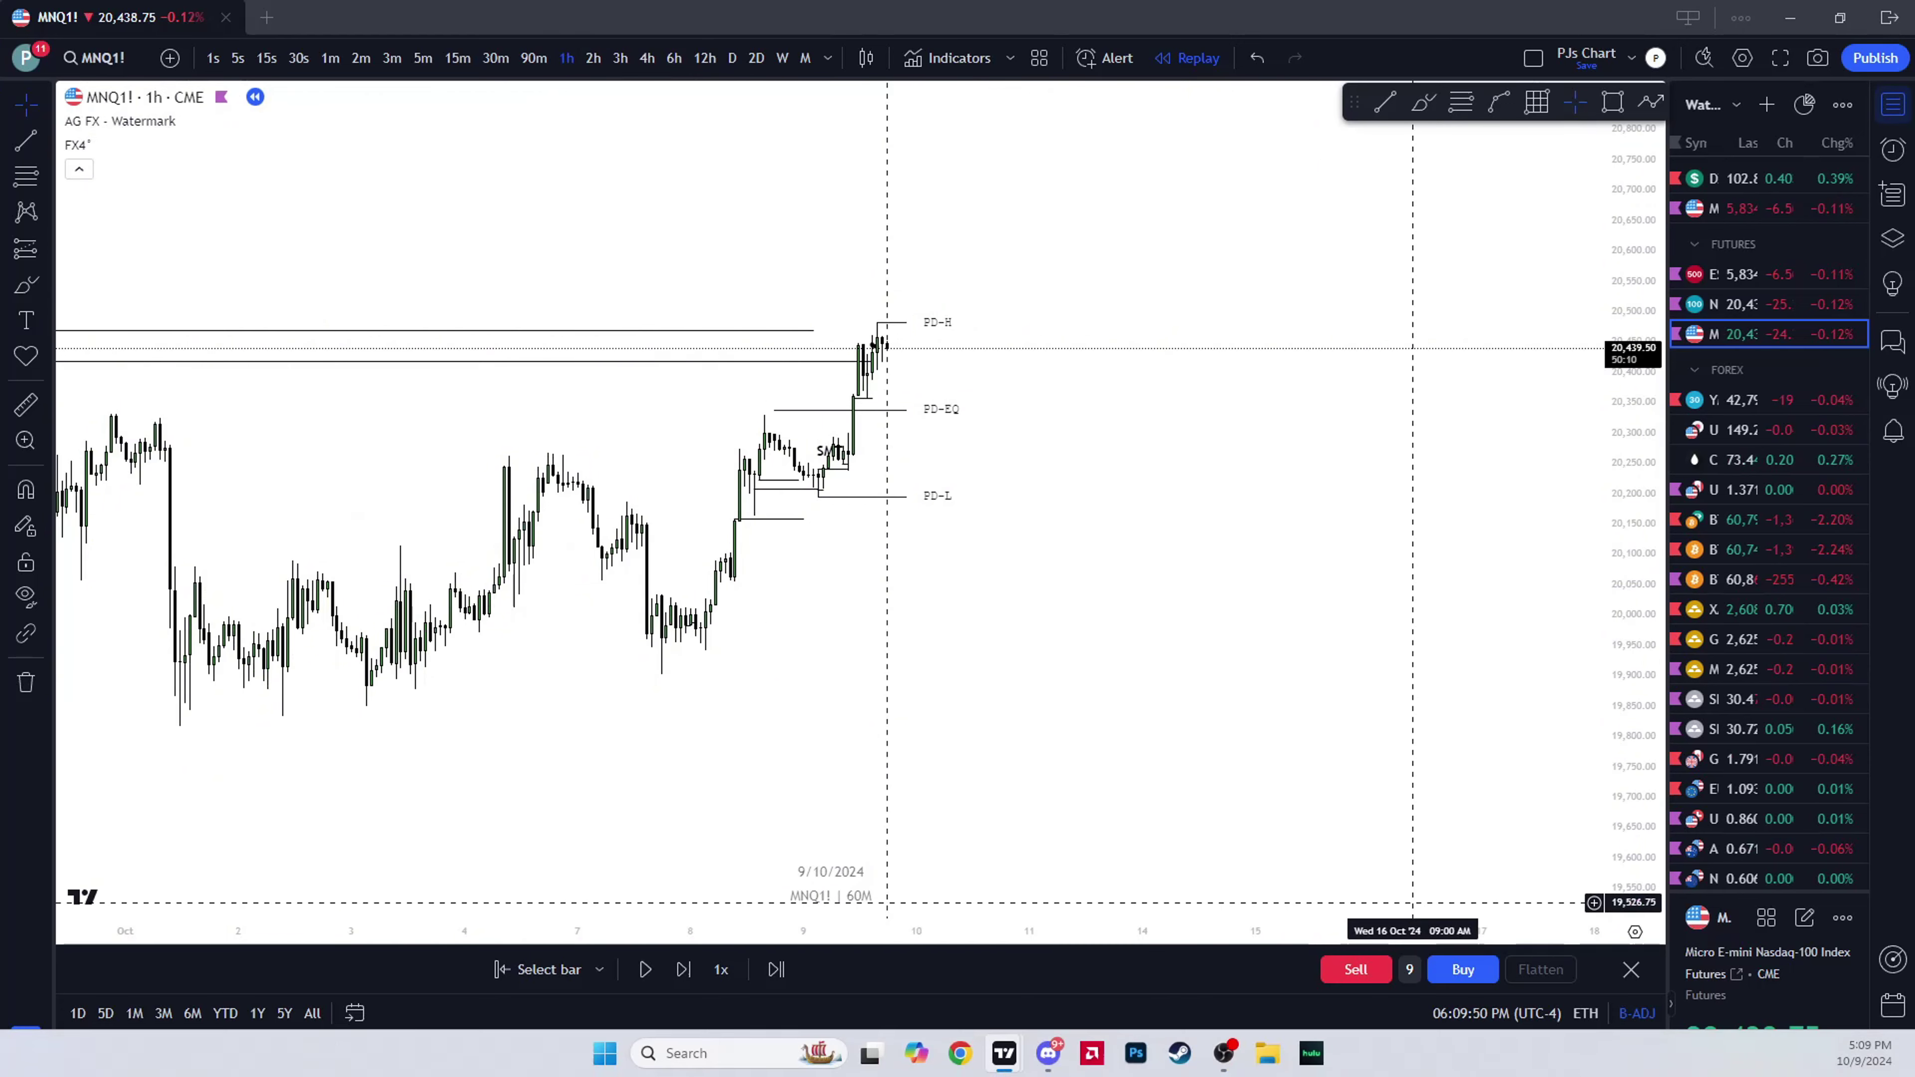
scroll(1315, 411, down, 2)
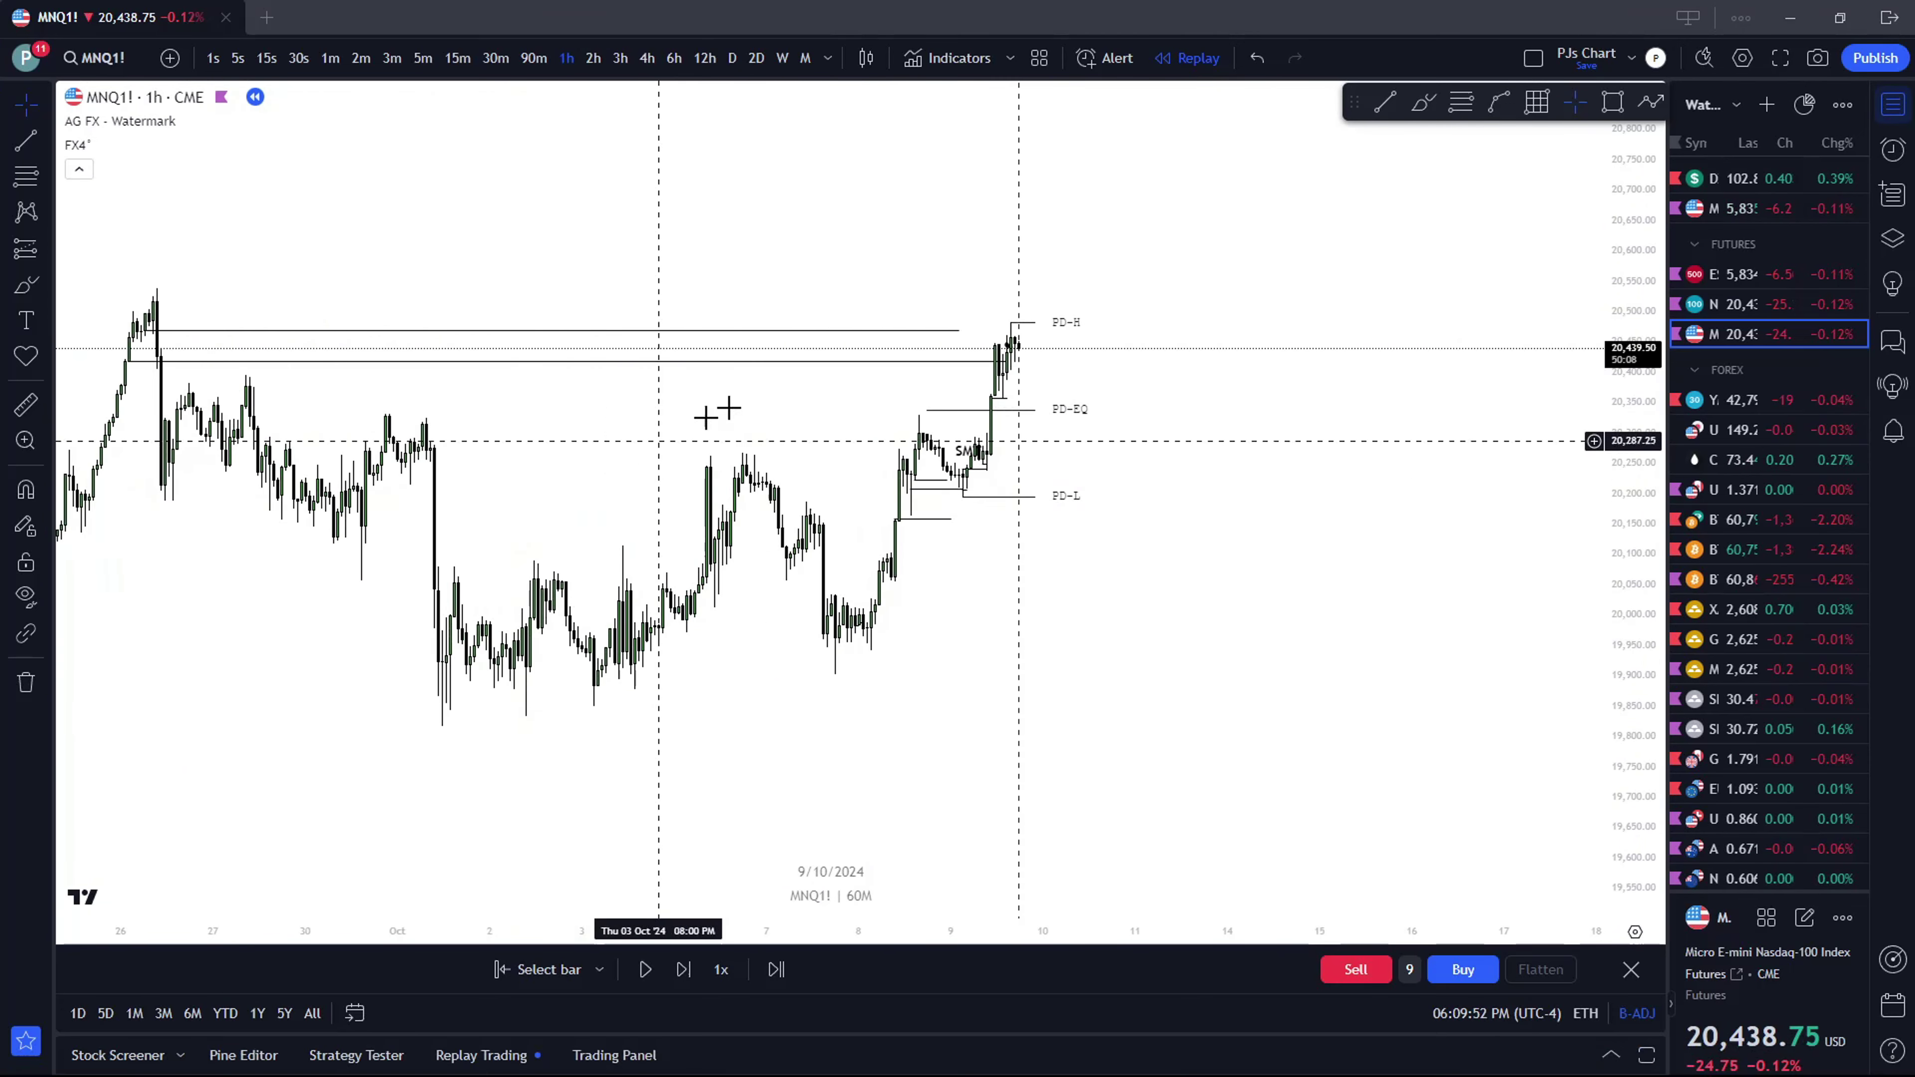
click(1018, 347)
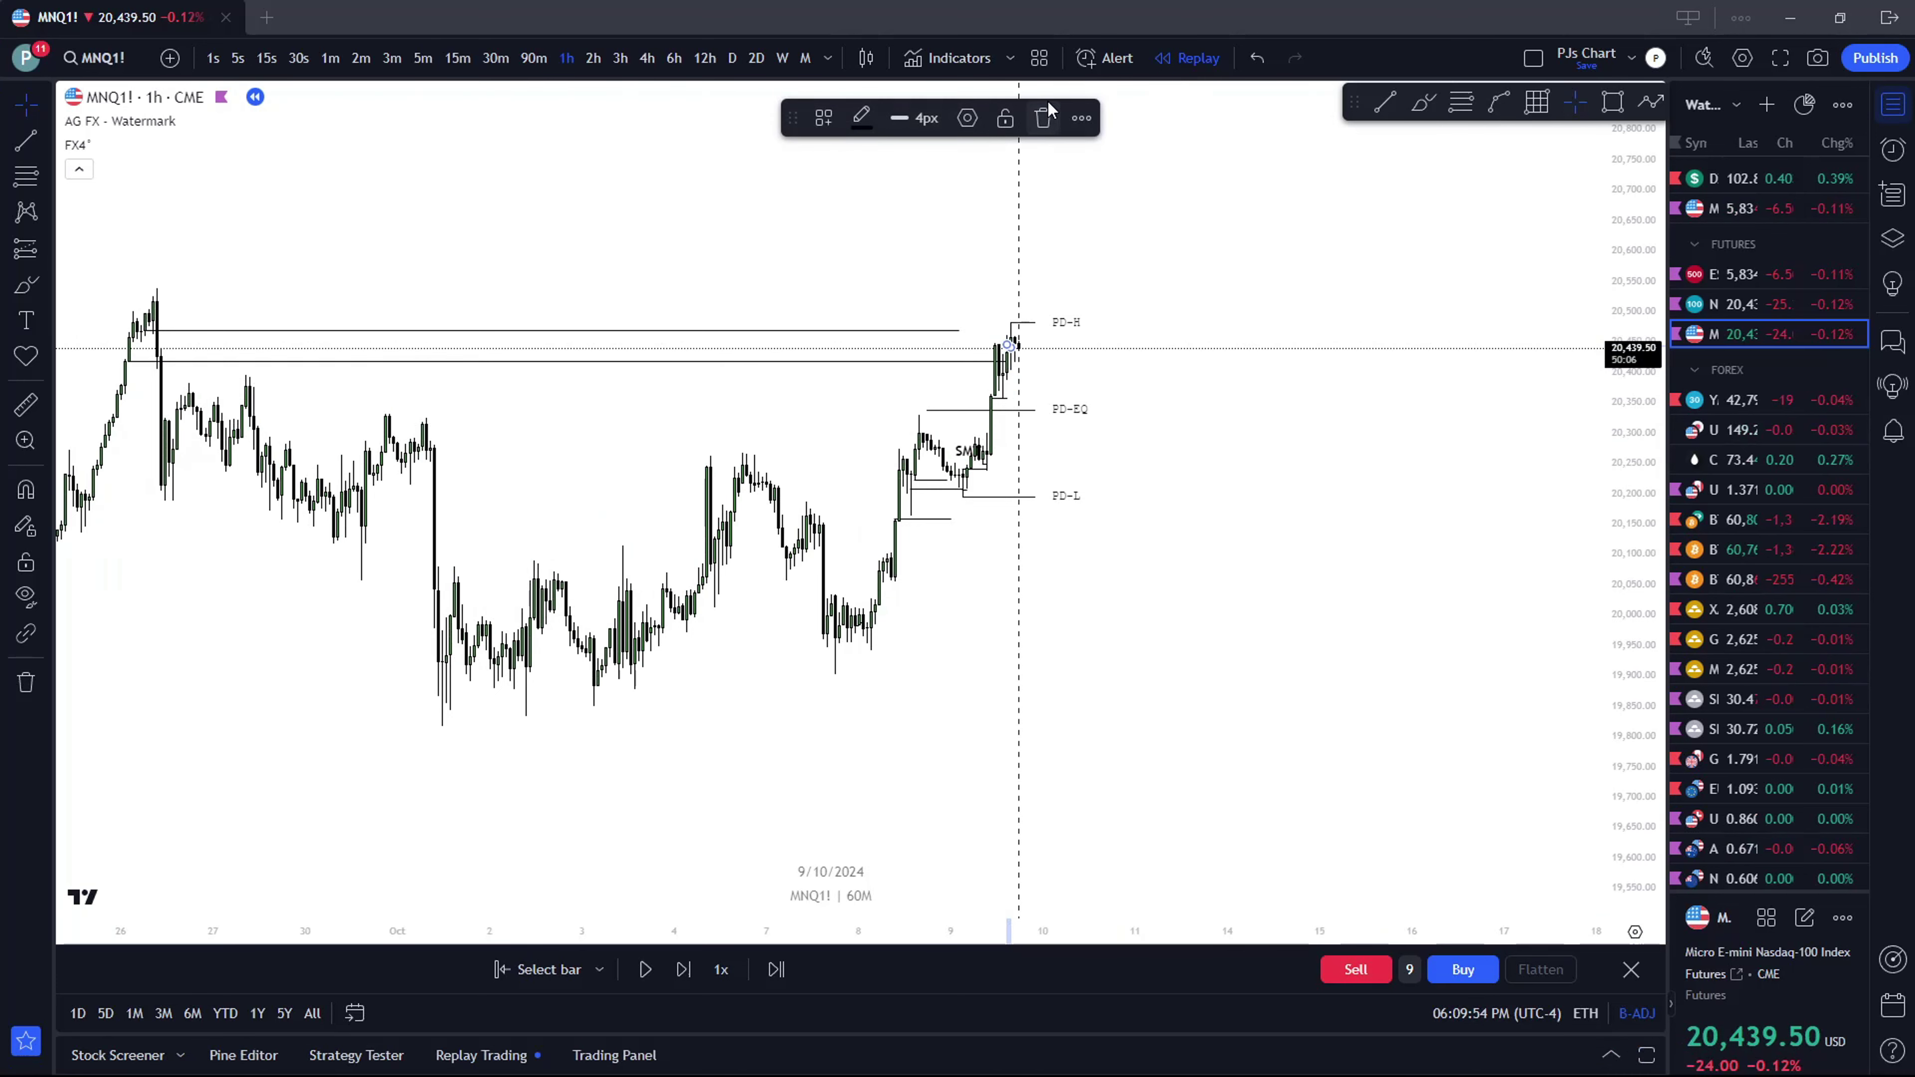
click(979, 379)
scroll(979, 380, up, 2)
drag(1003, 372, 1042, 348)
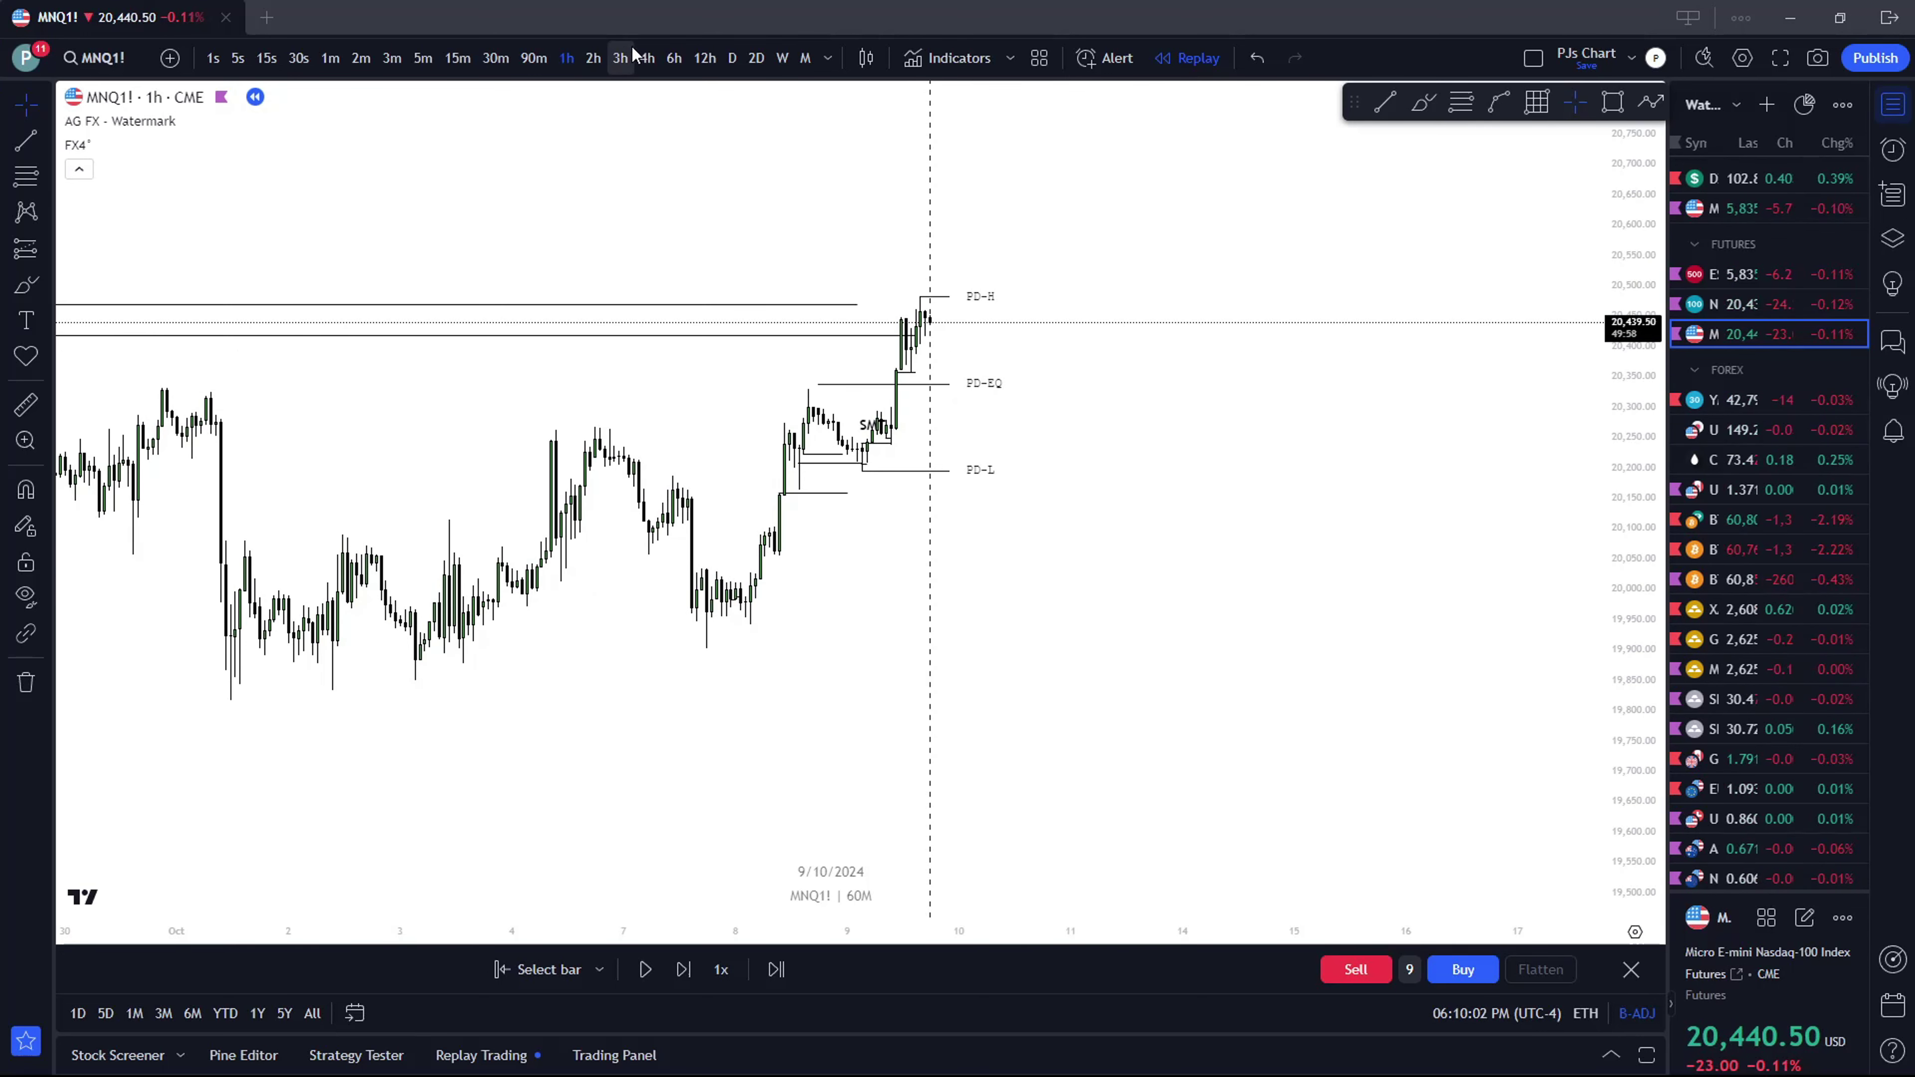
Compare the previous-day levels on the 4-hour, 1-hour and 15-minute timeframes, and examine the 4-hour price history back to May
click(647, 58)
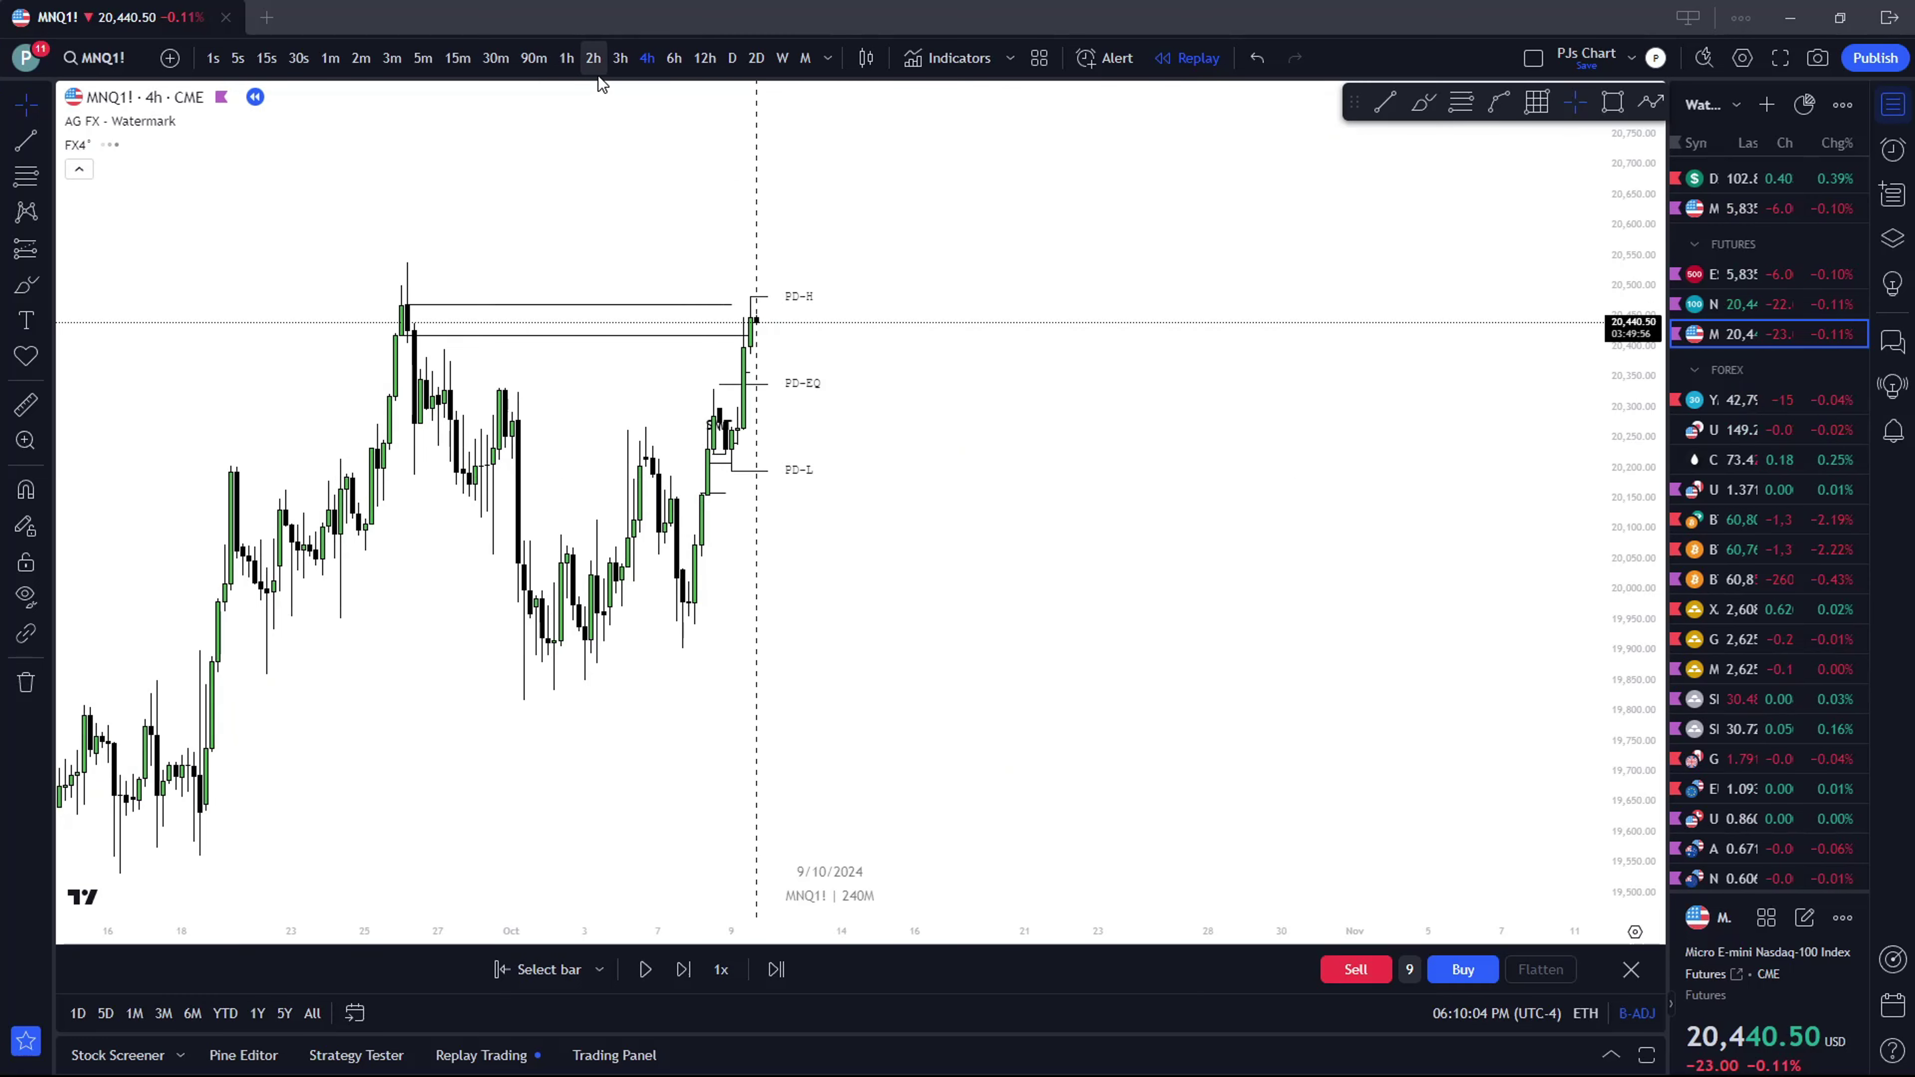
click(566, 58)
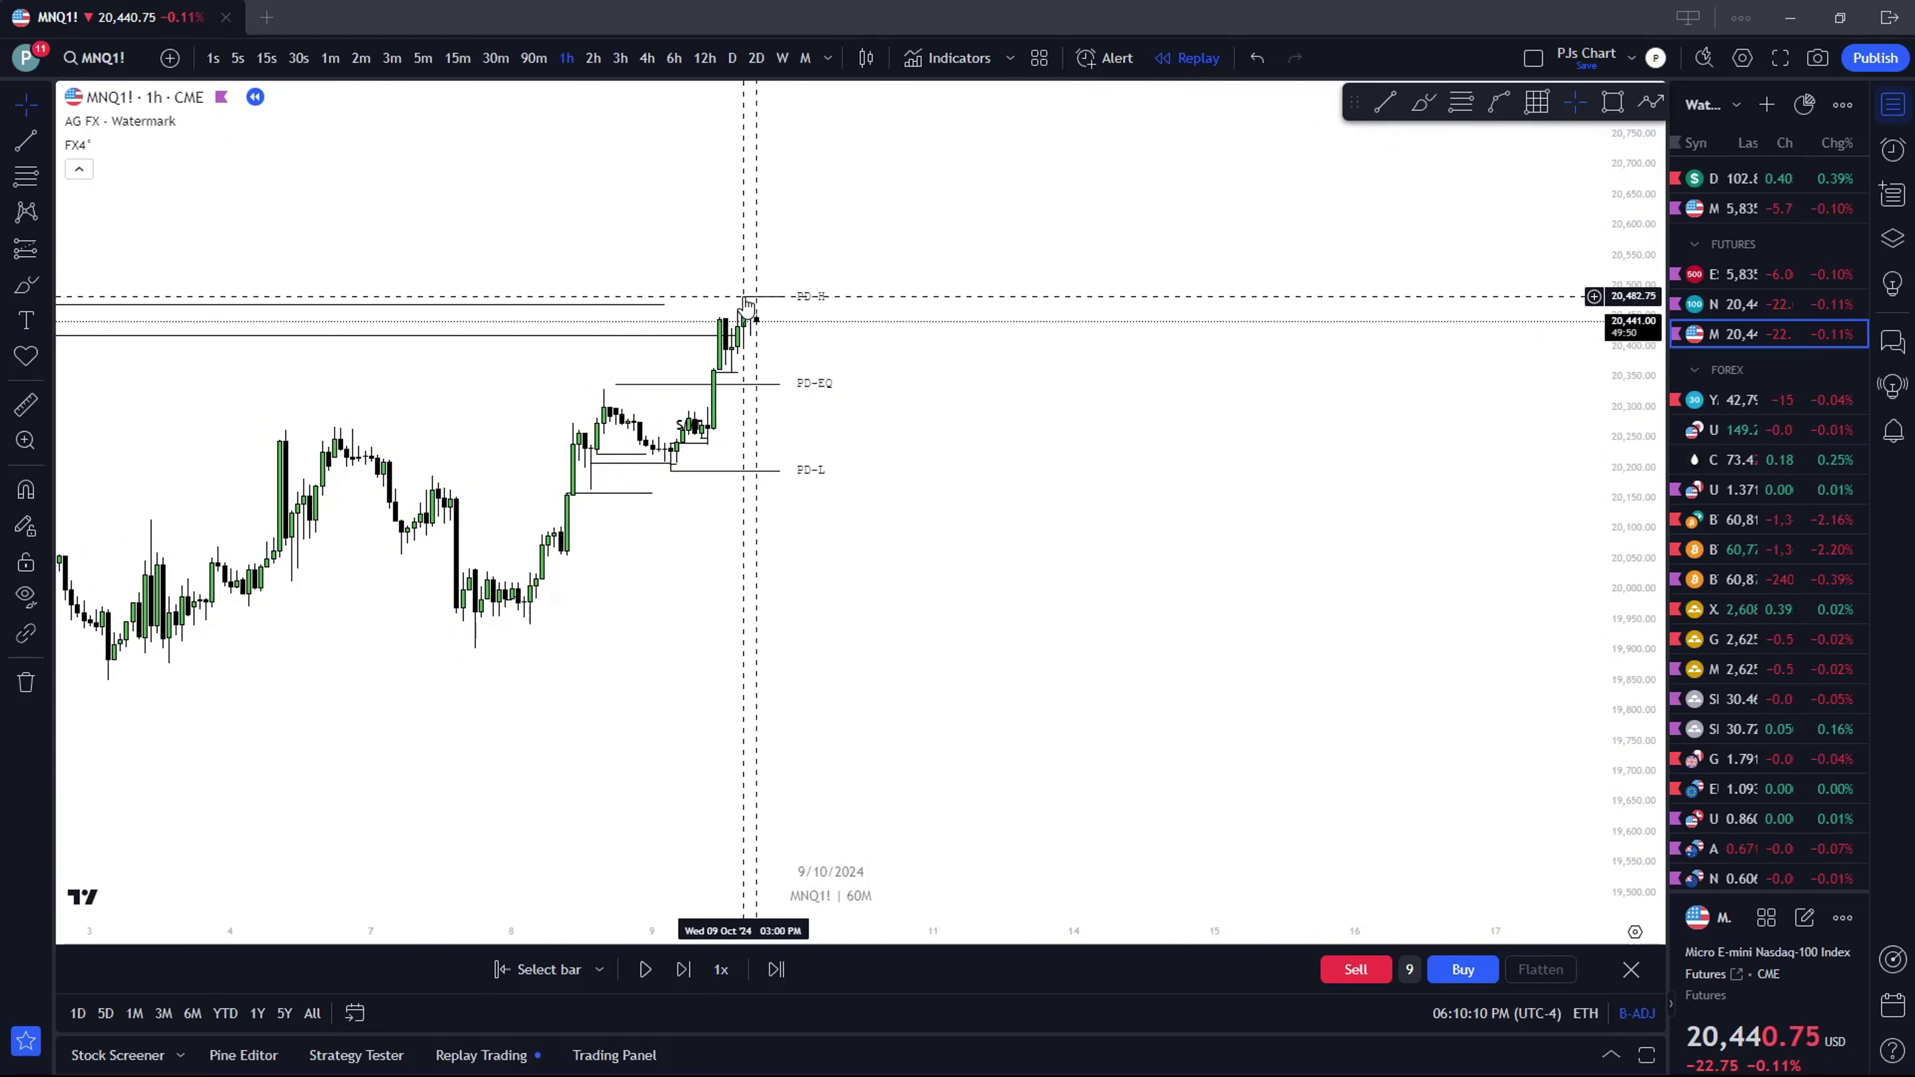
scroll(754, 306, down, 1)
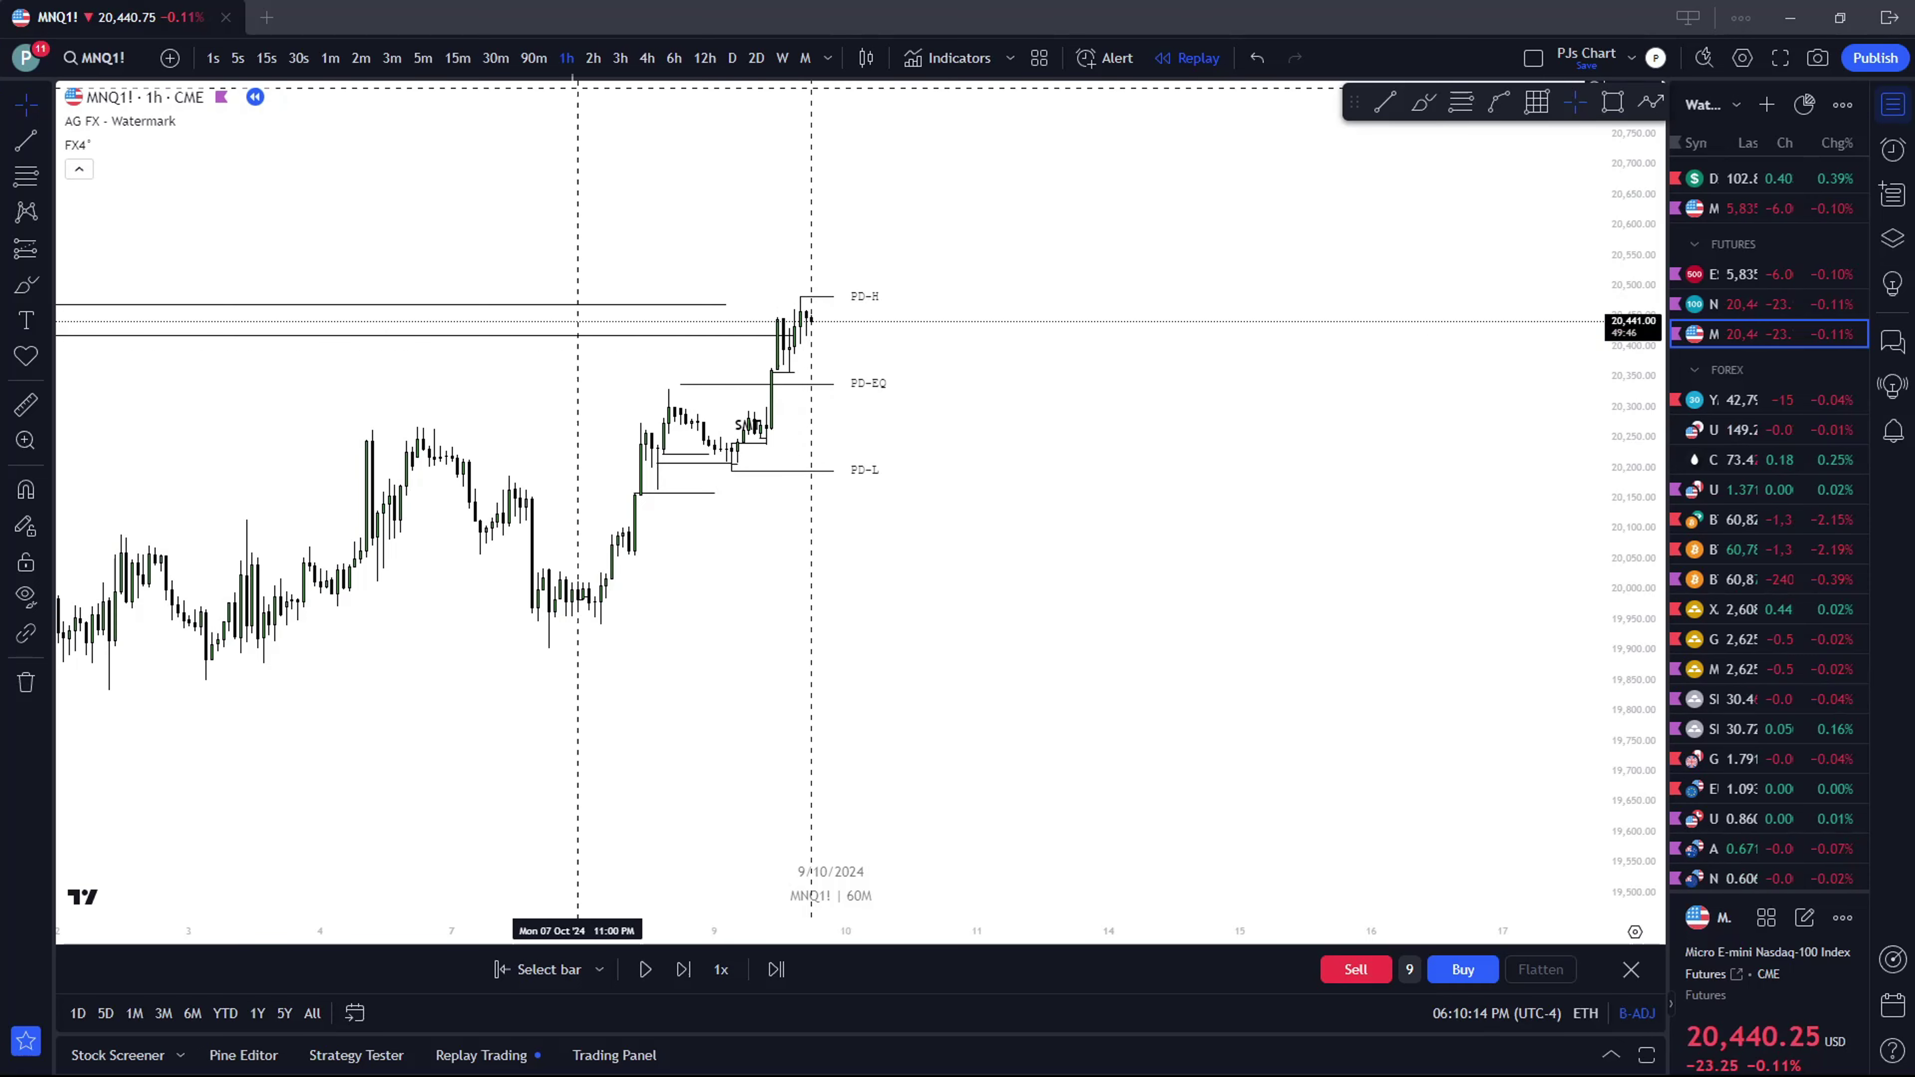
click(458, 57)
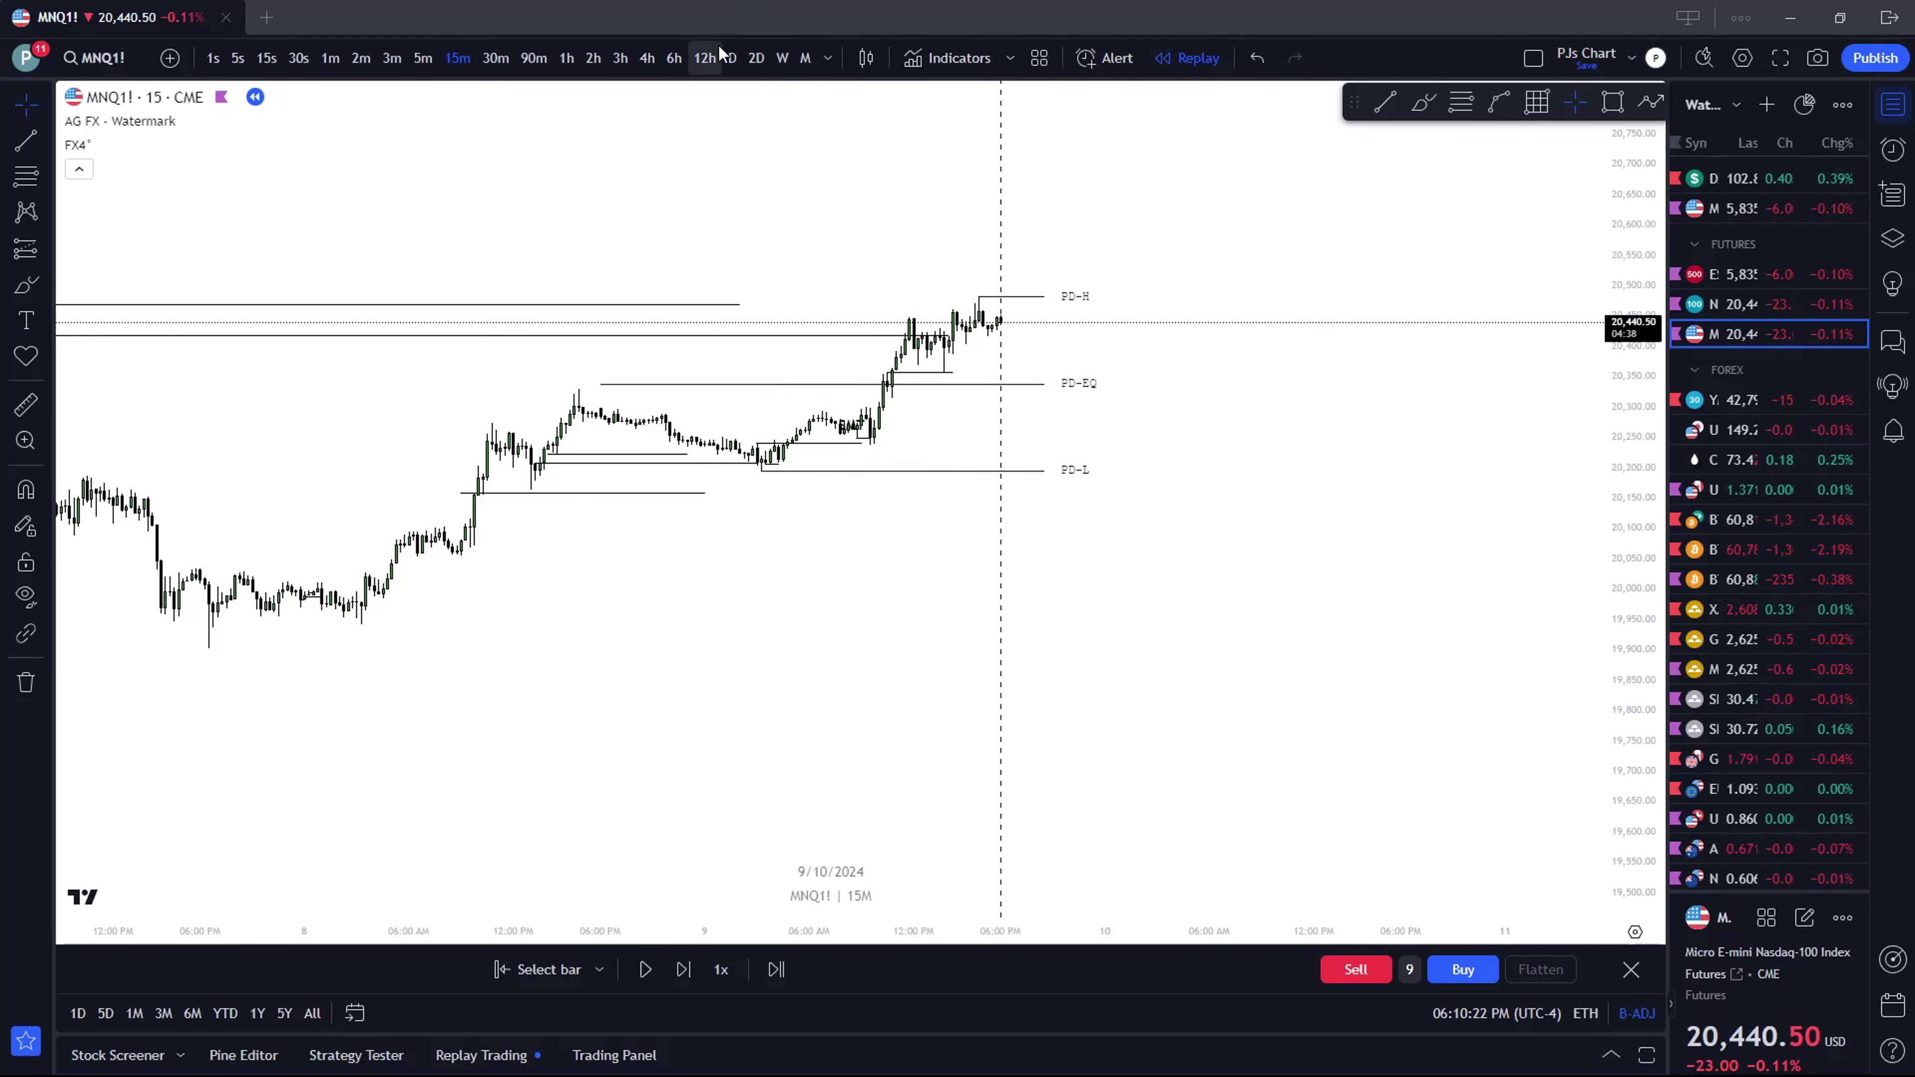
click(647, 57)
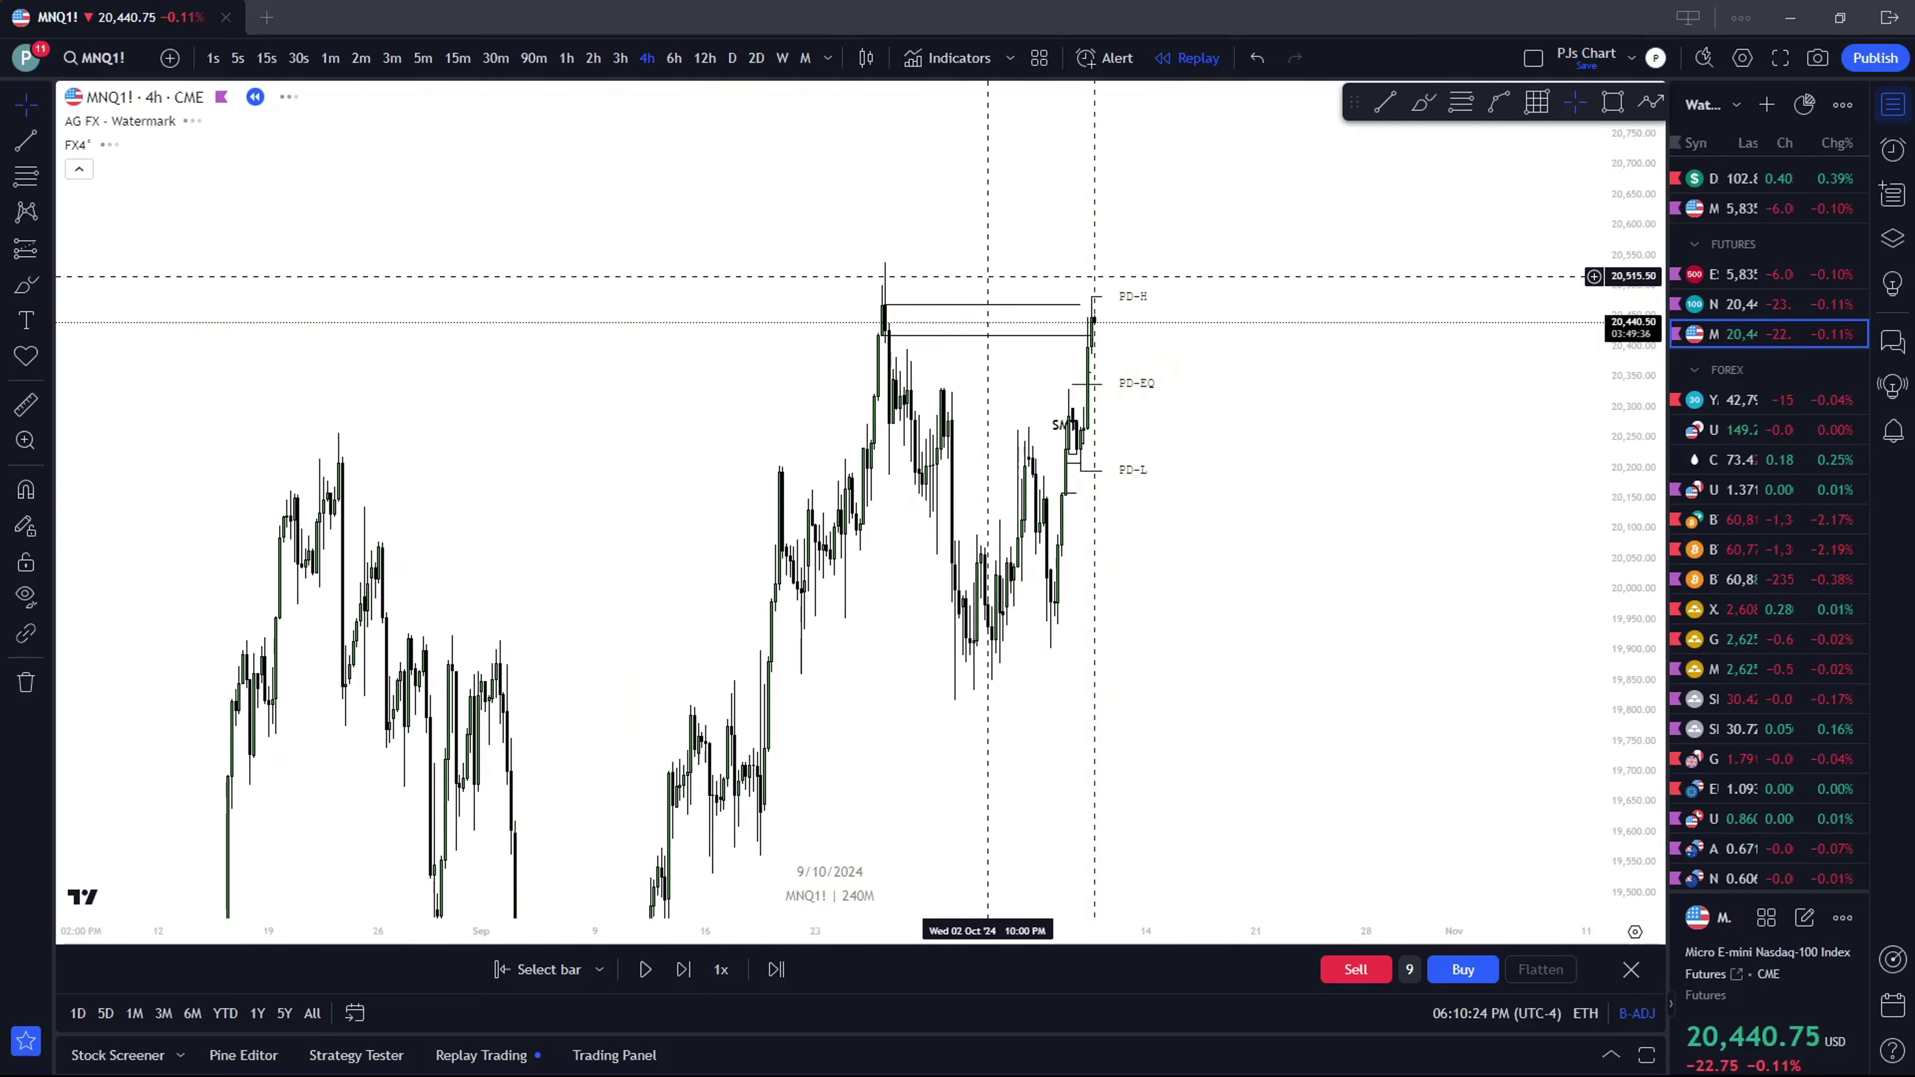
scroll(963, 299, left, 10)
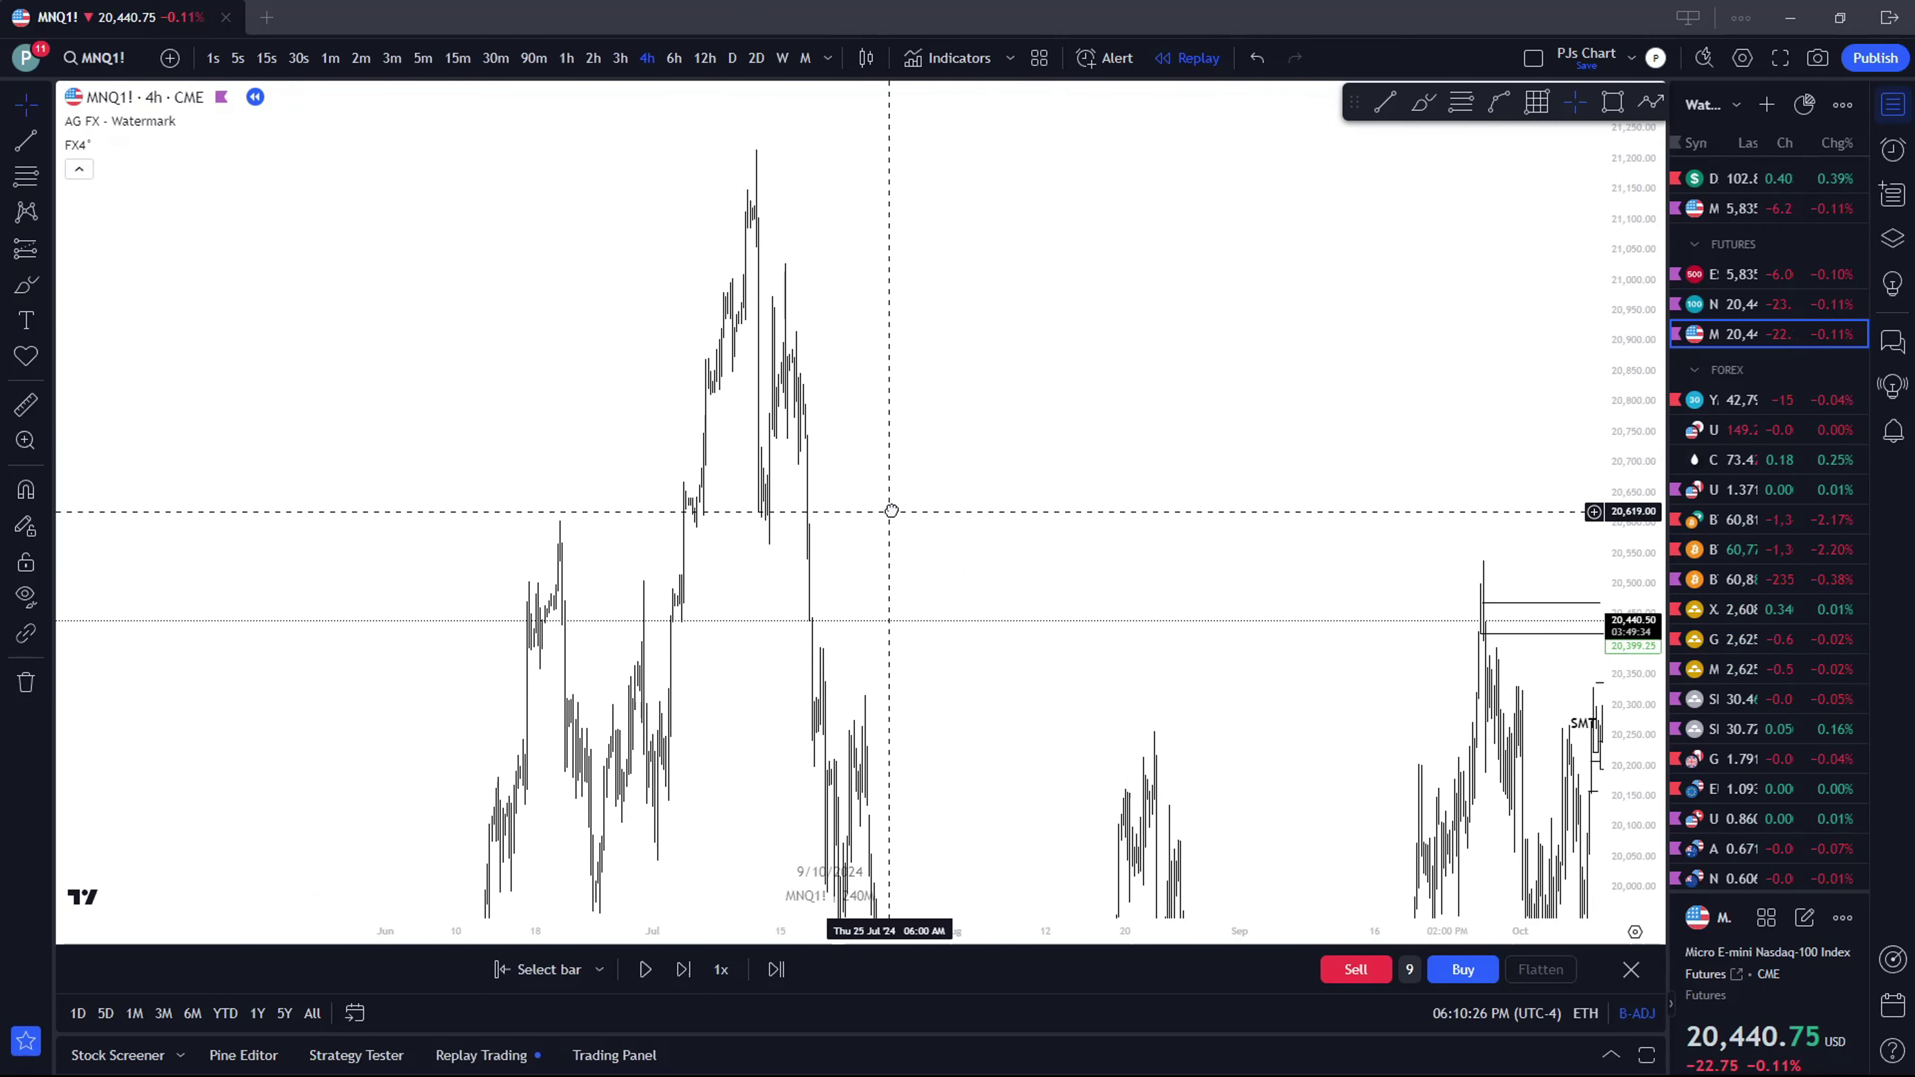
drag(725, 484, 788, 288)
drag(543, 343, 650, 471)
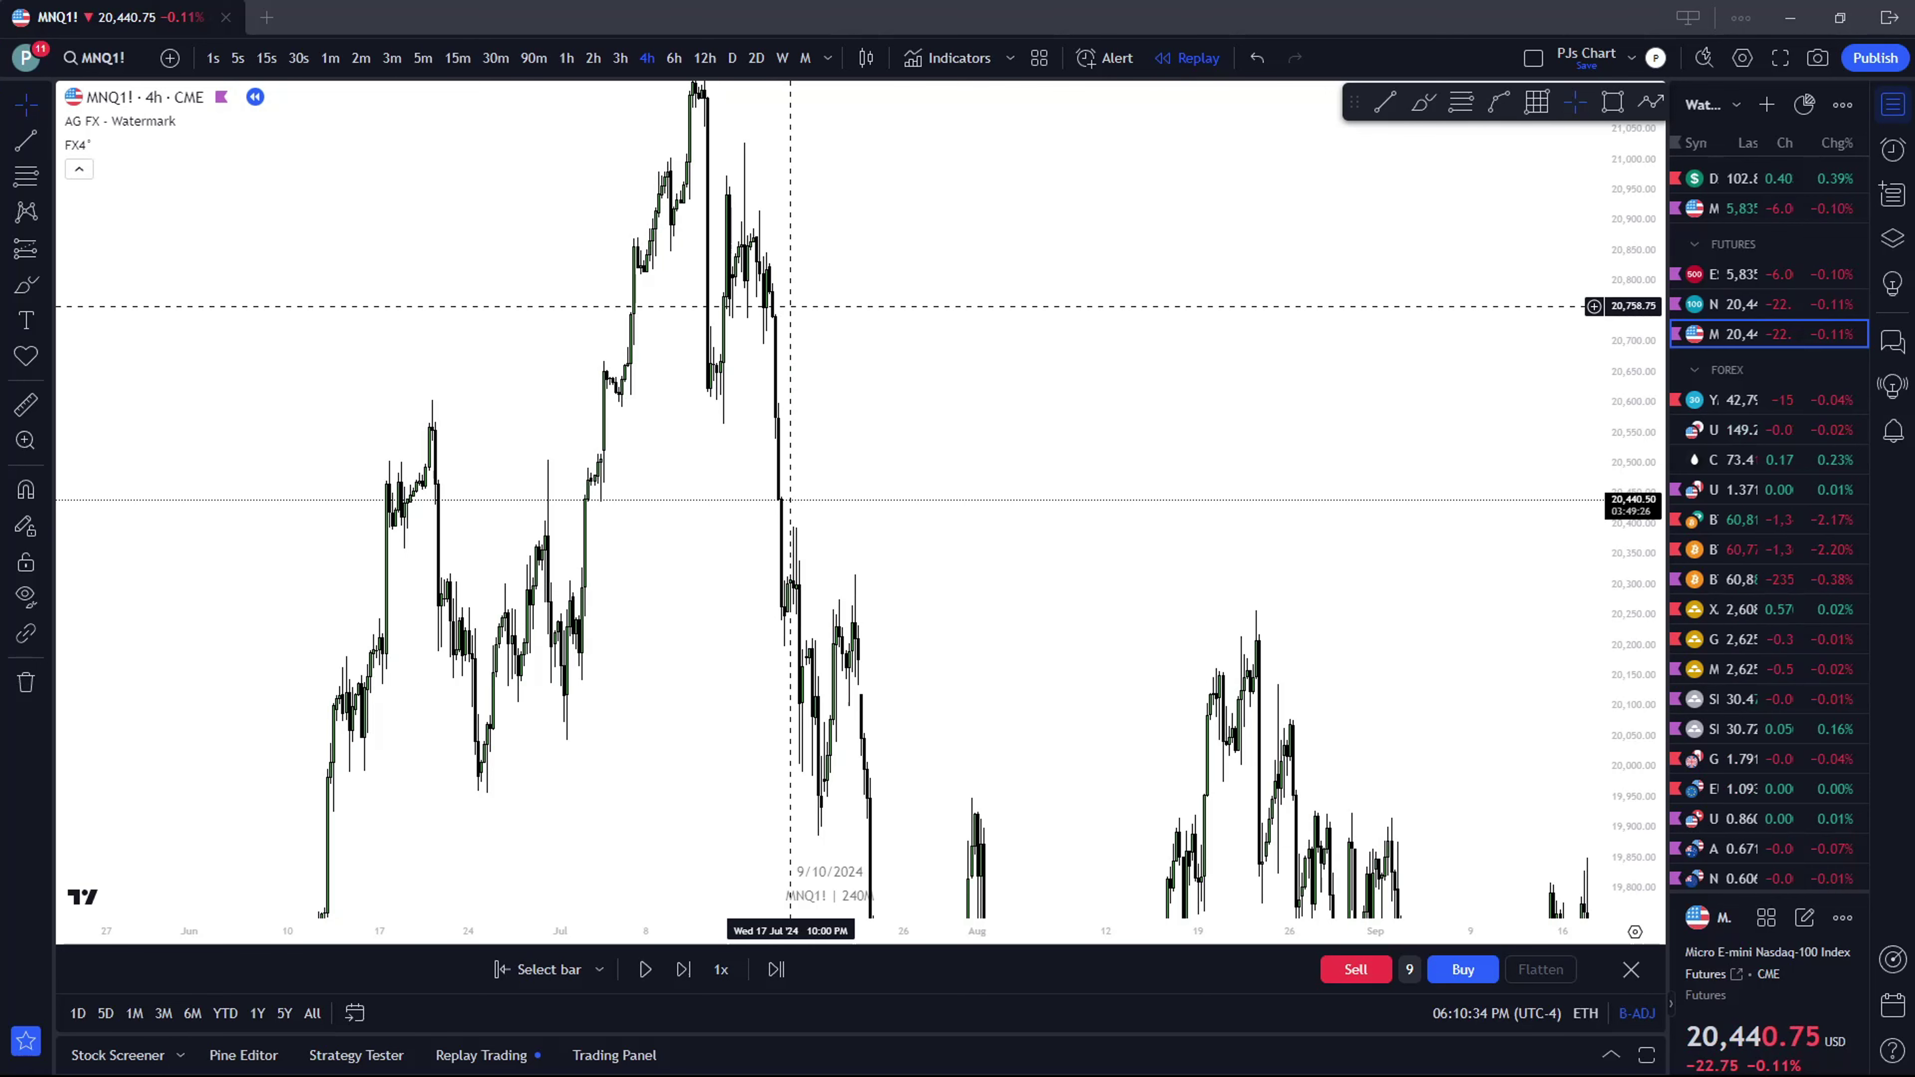
drag(787, 307, 385, 179)
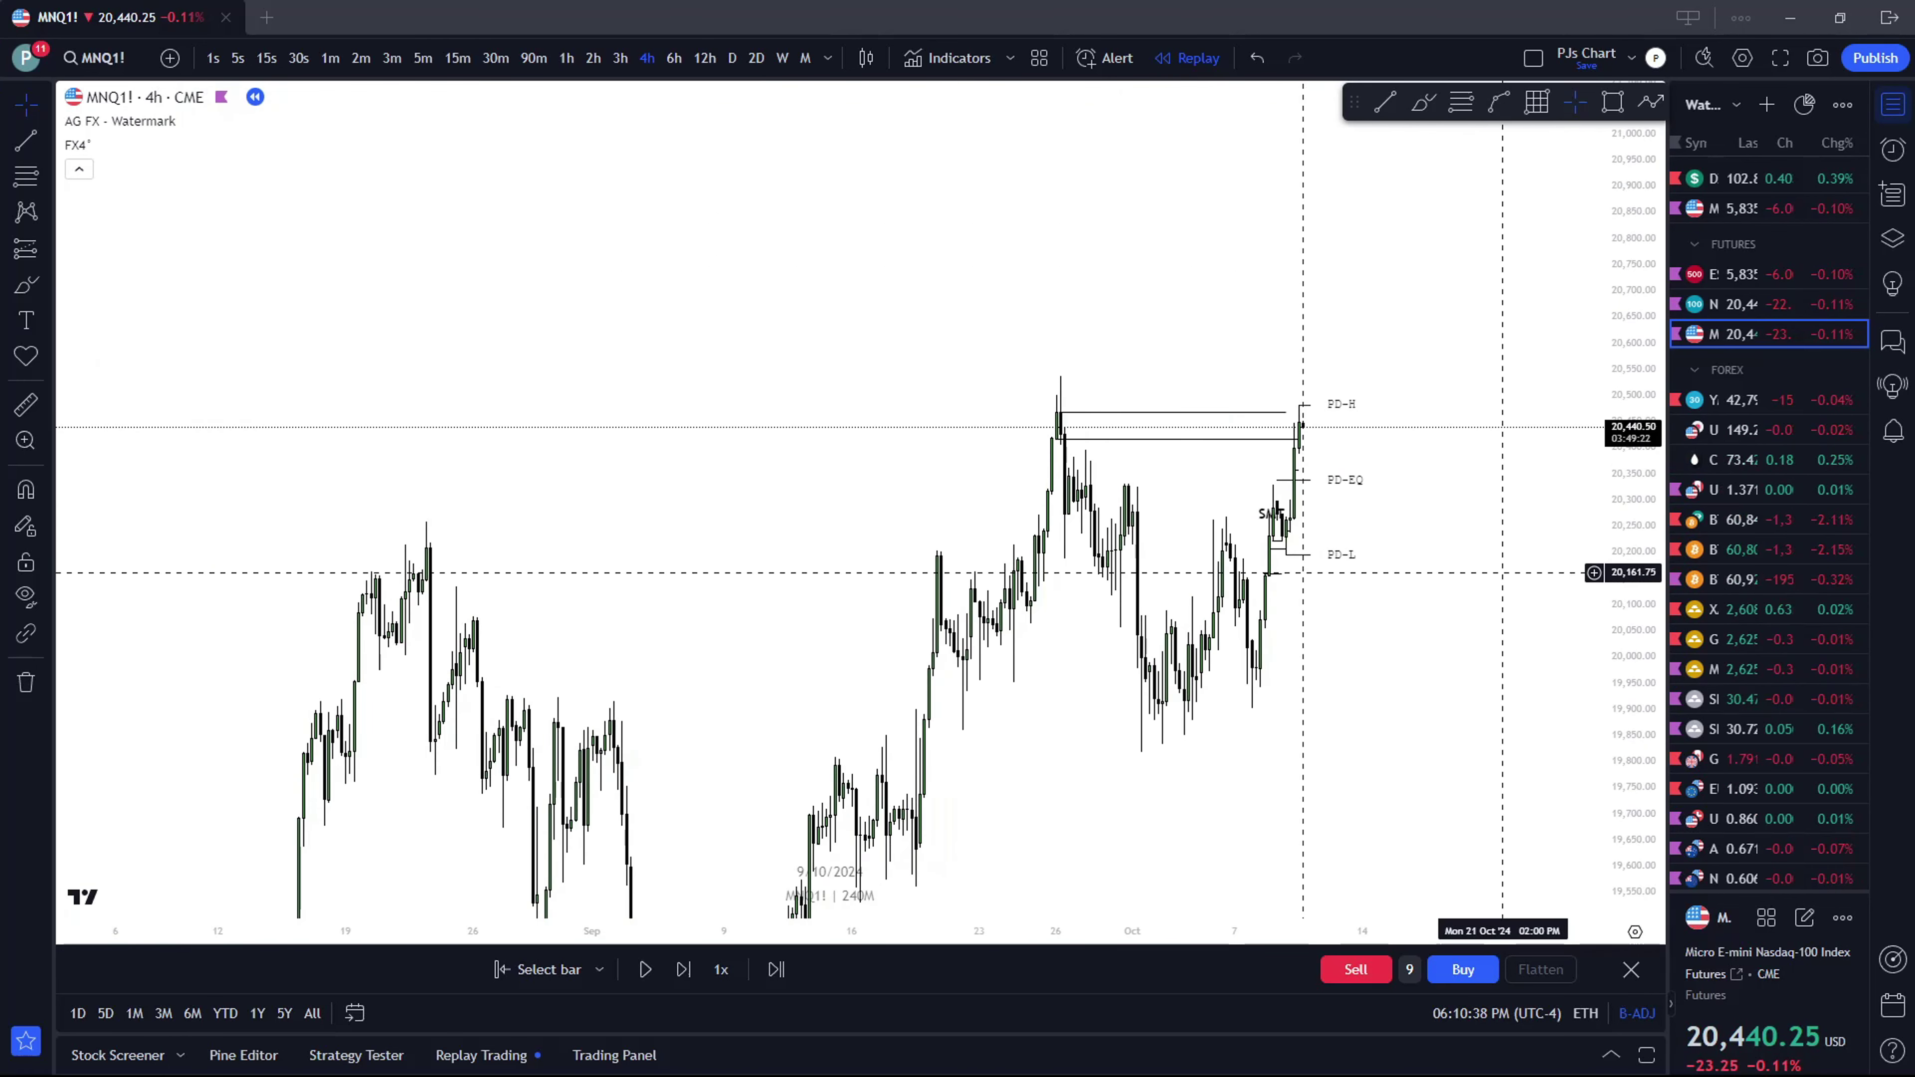
drag(257, 343, 1530, 377)
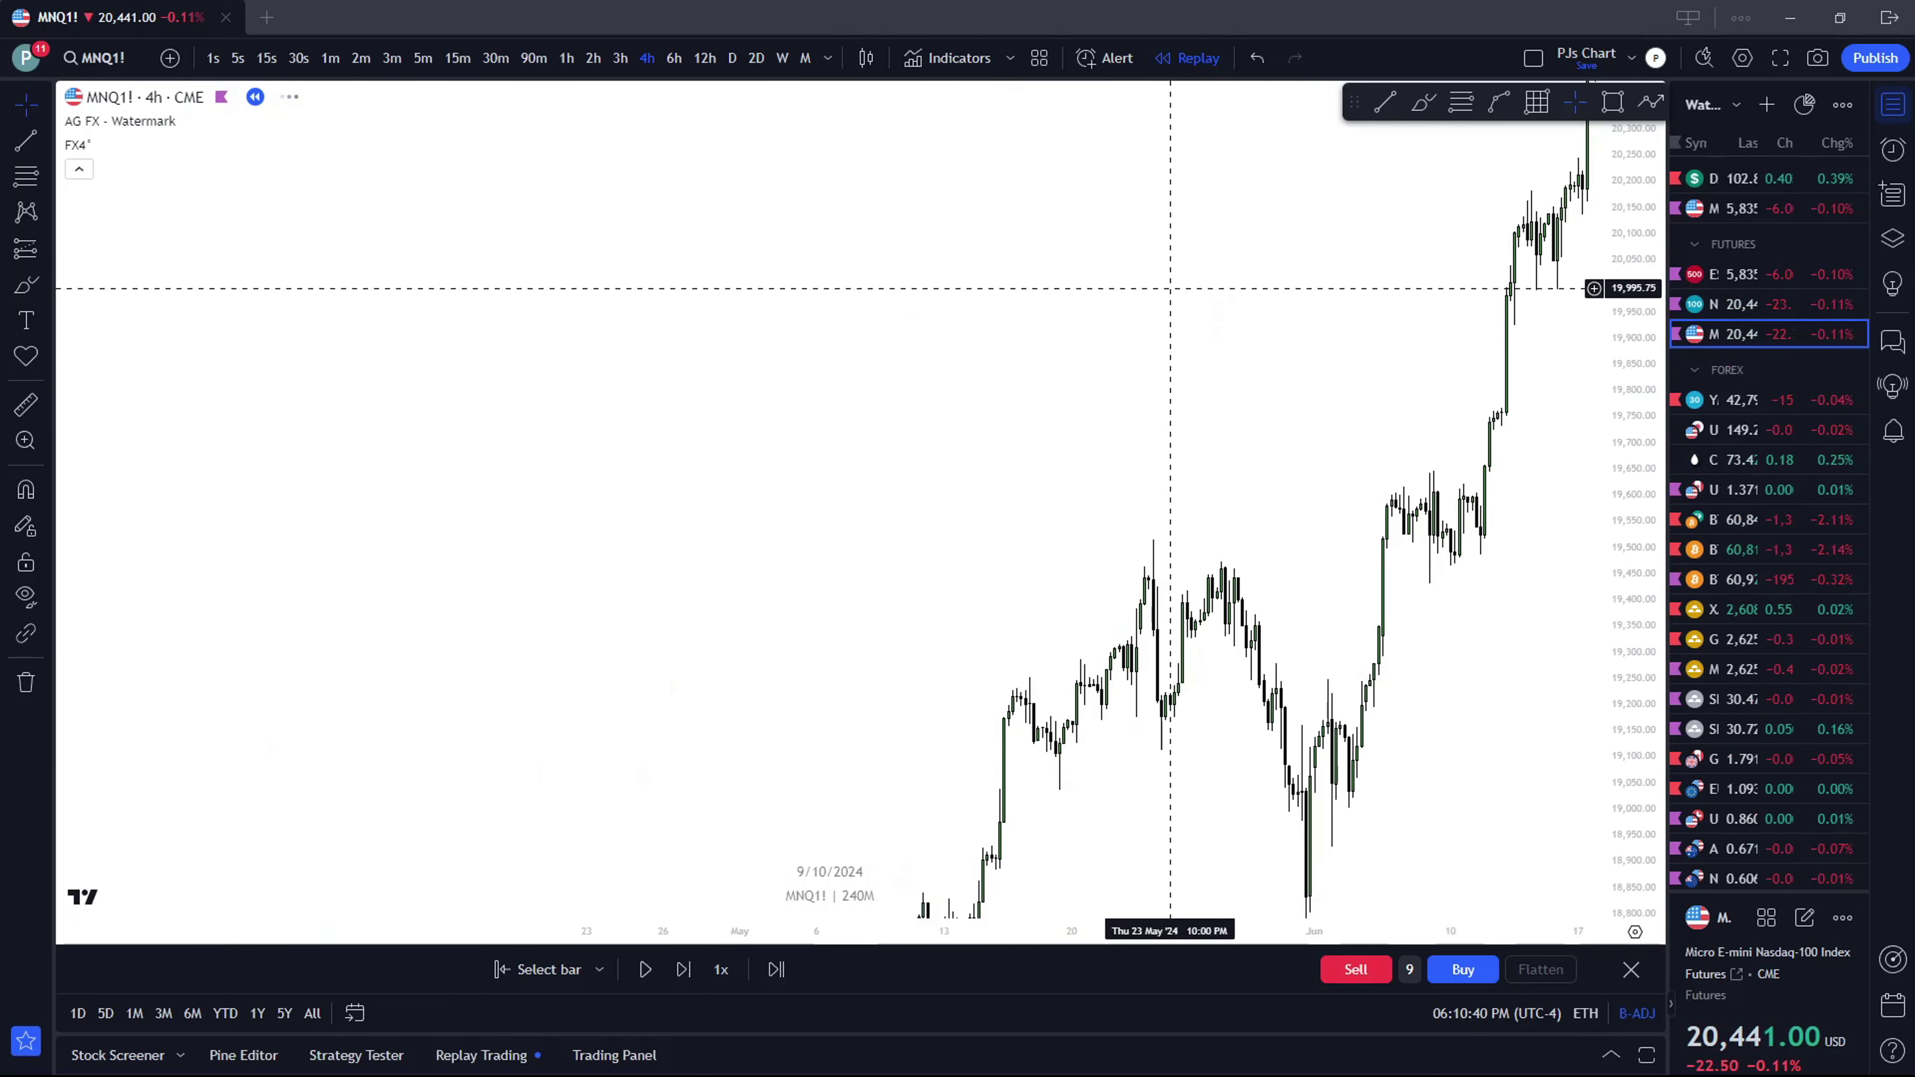
drag(1068, 632, 254, 654)
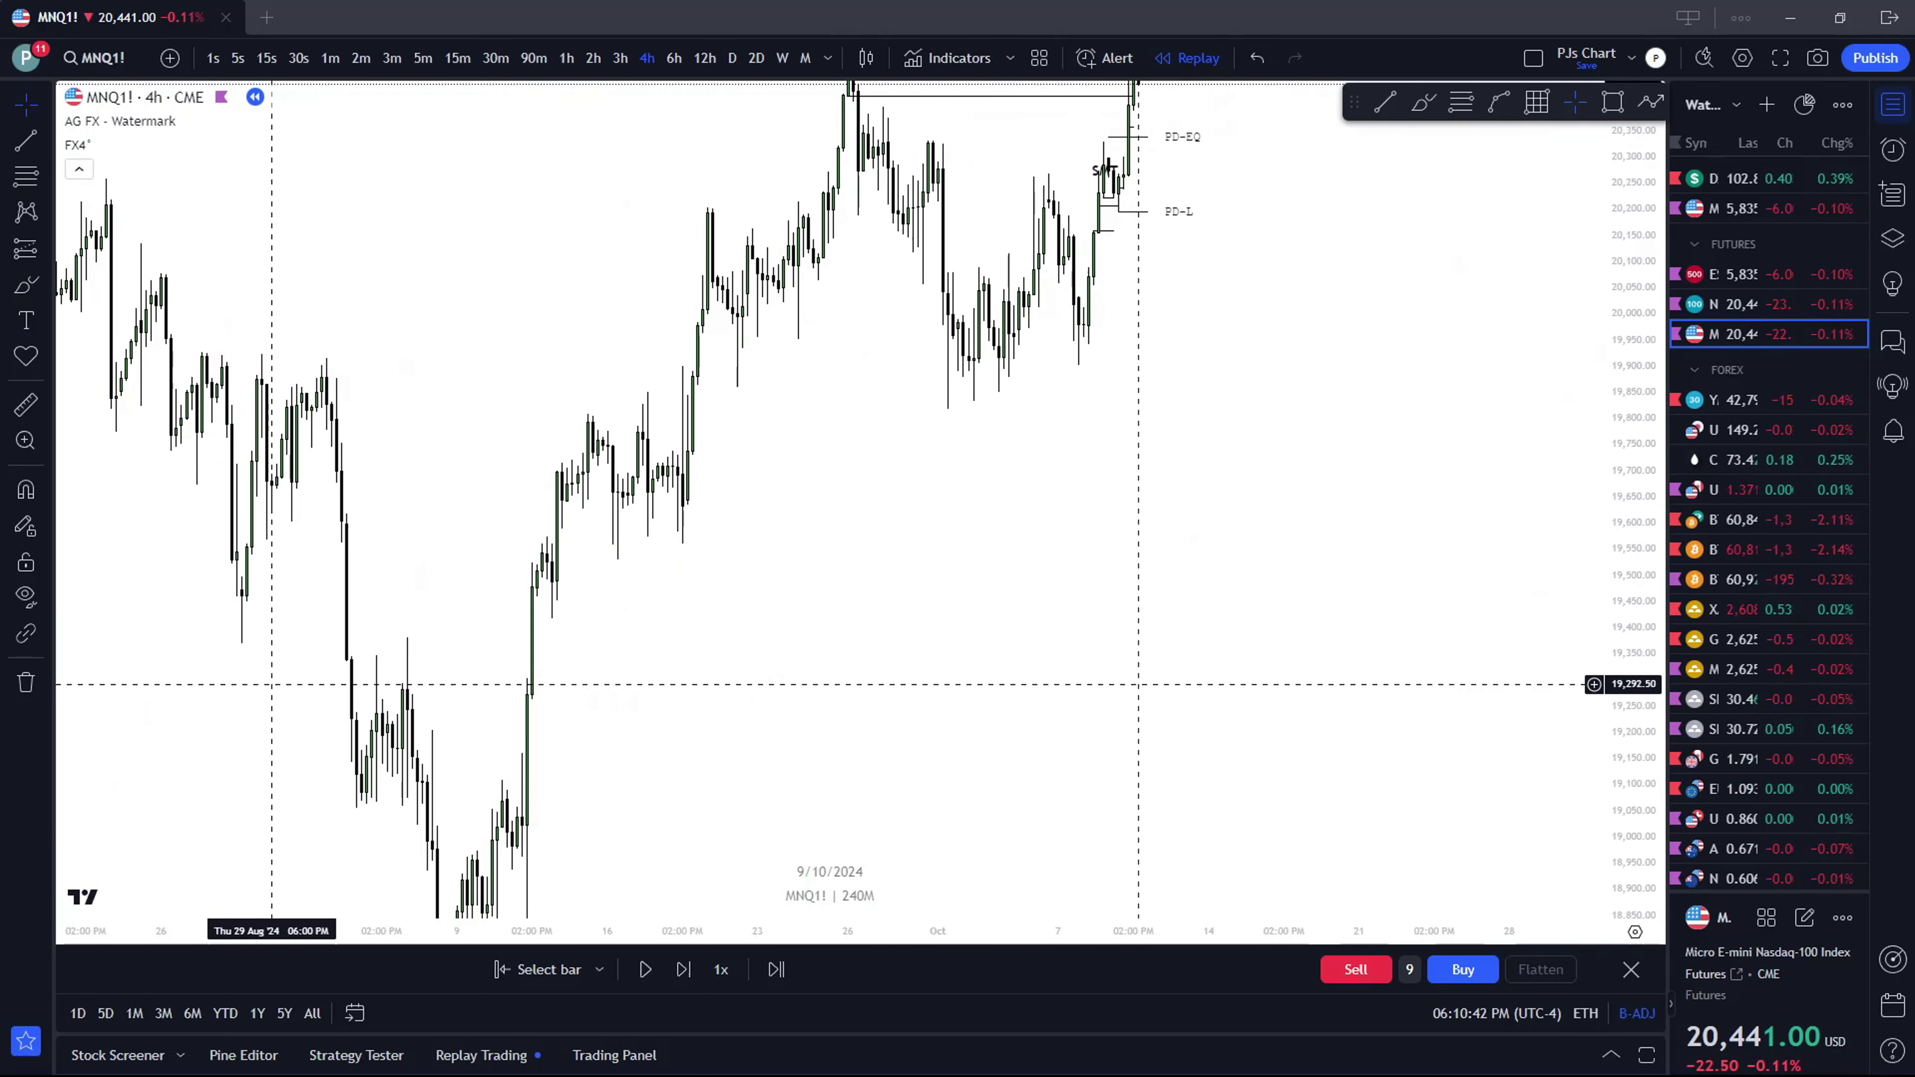
scroll(482, 673, up, 2)
scroll(322, 557, up, 2)
drag(322, 557, 249, 759)
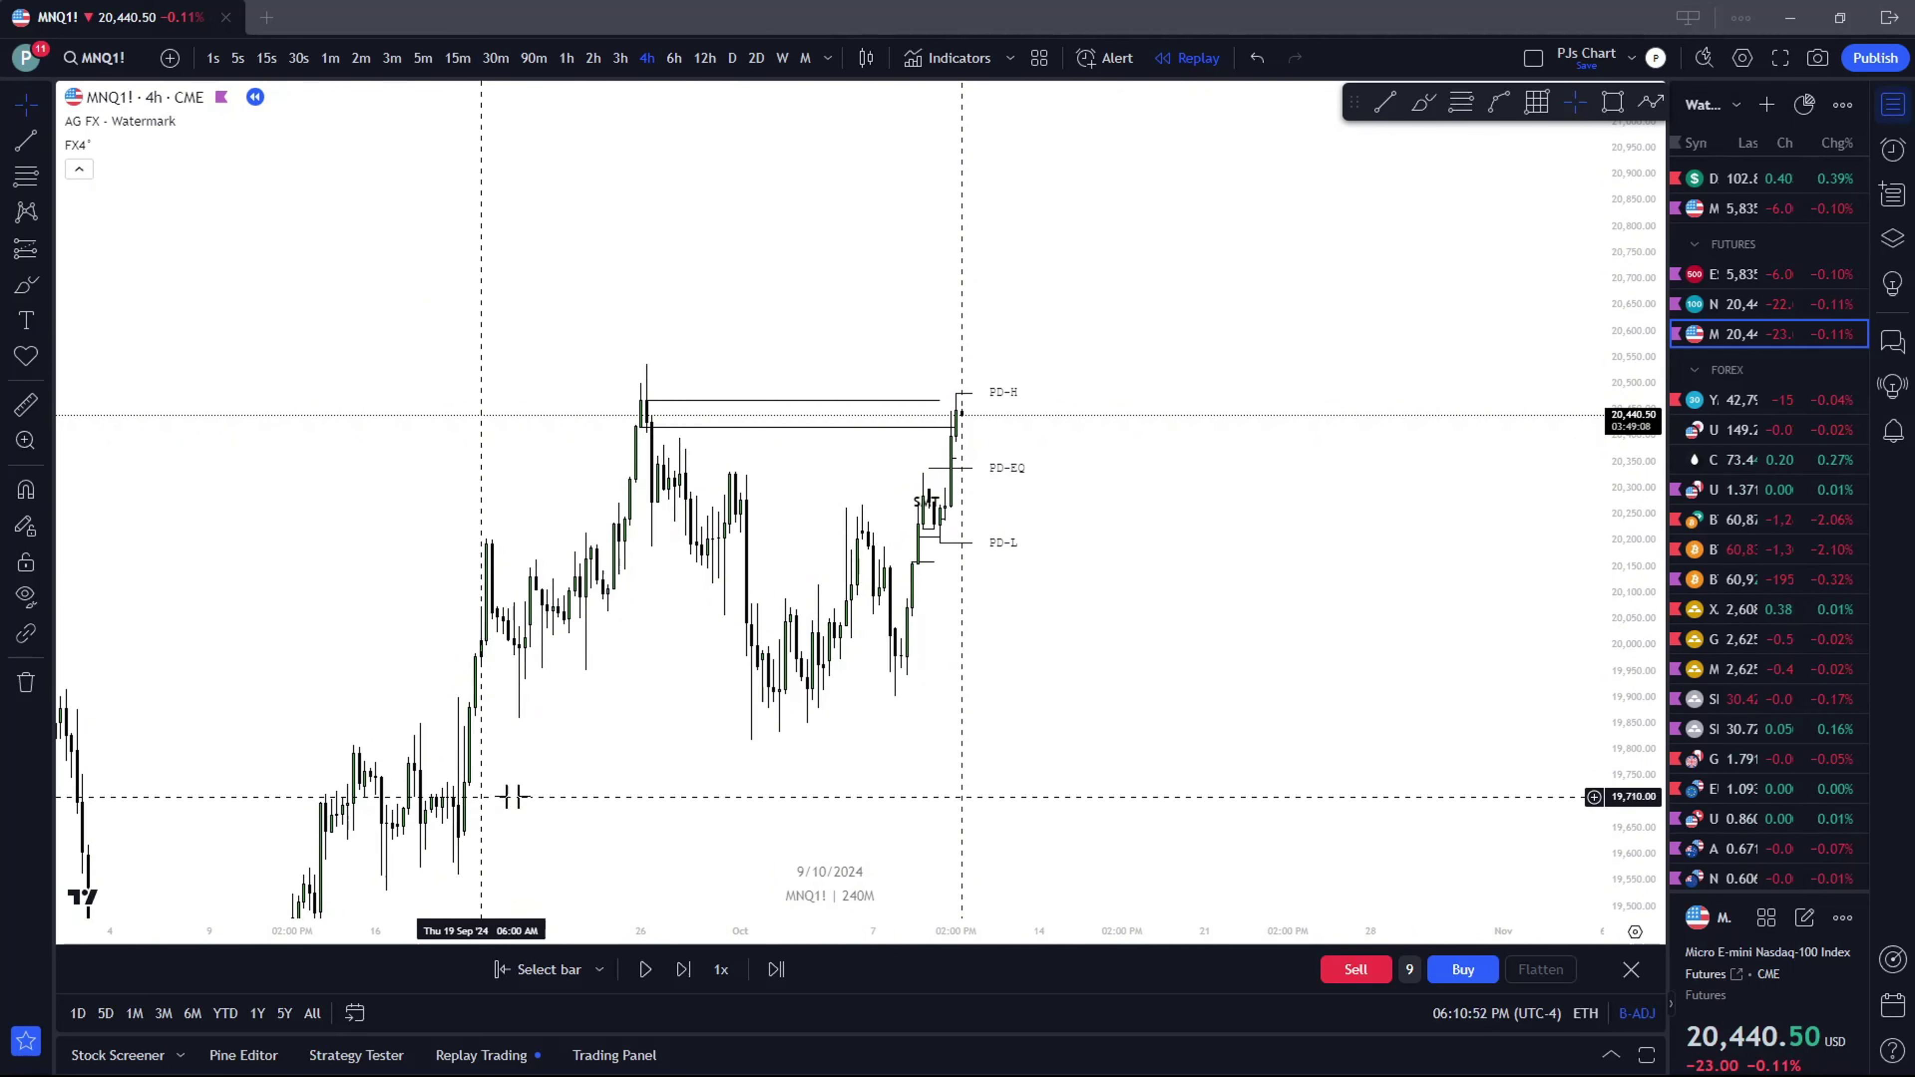
Examine the 7 and 8 October lows and the rally's origin on the 4-hour, 1-hour and 15-minute timeframes
drag(584, 776, 636, 628)
scroll(626, 629, up, 2)
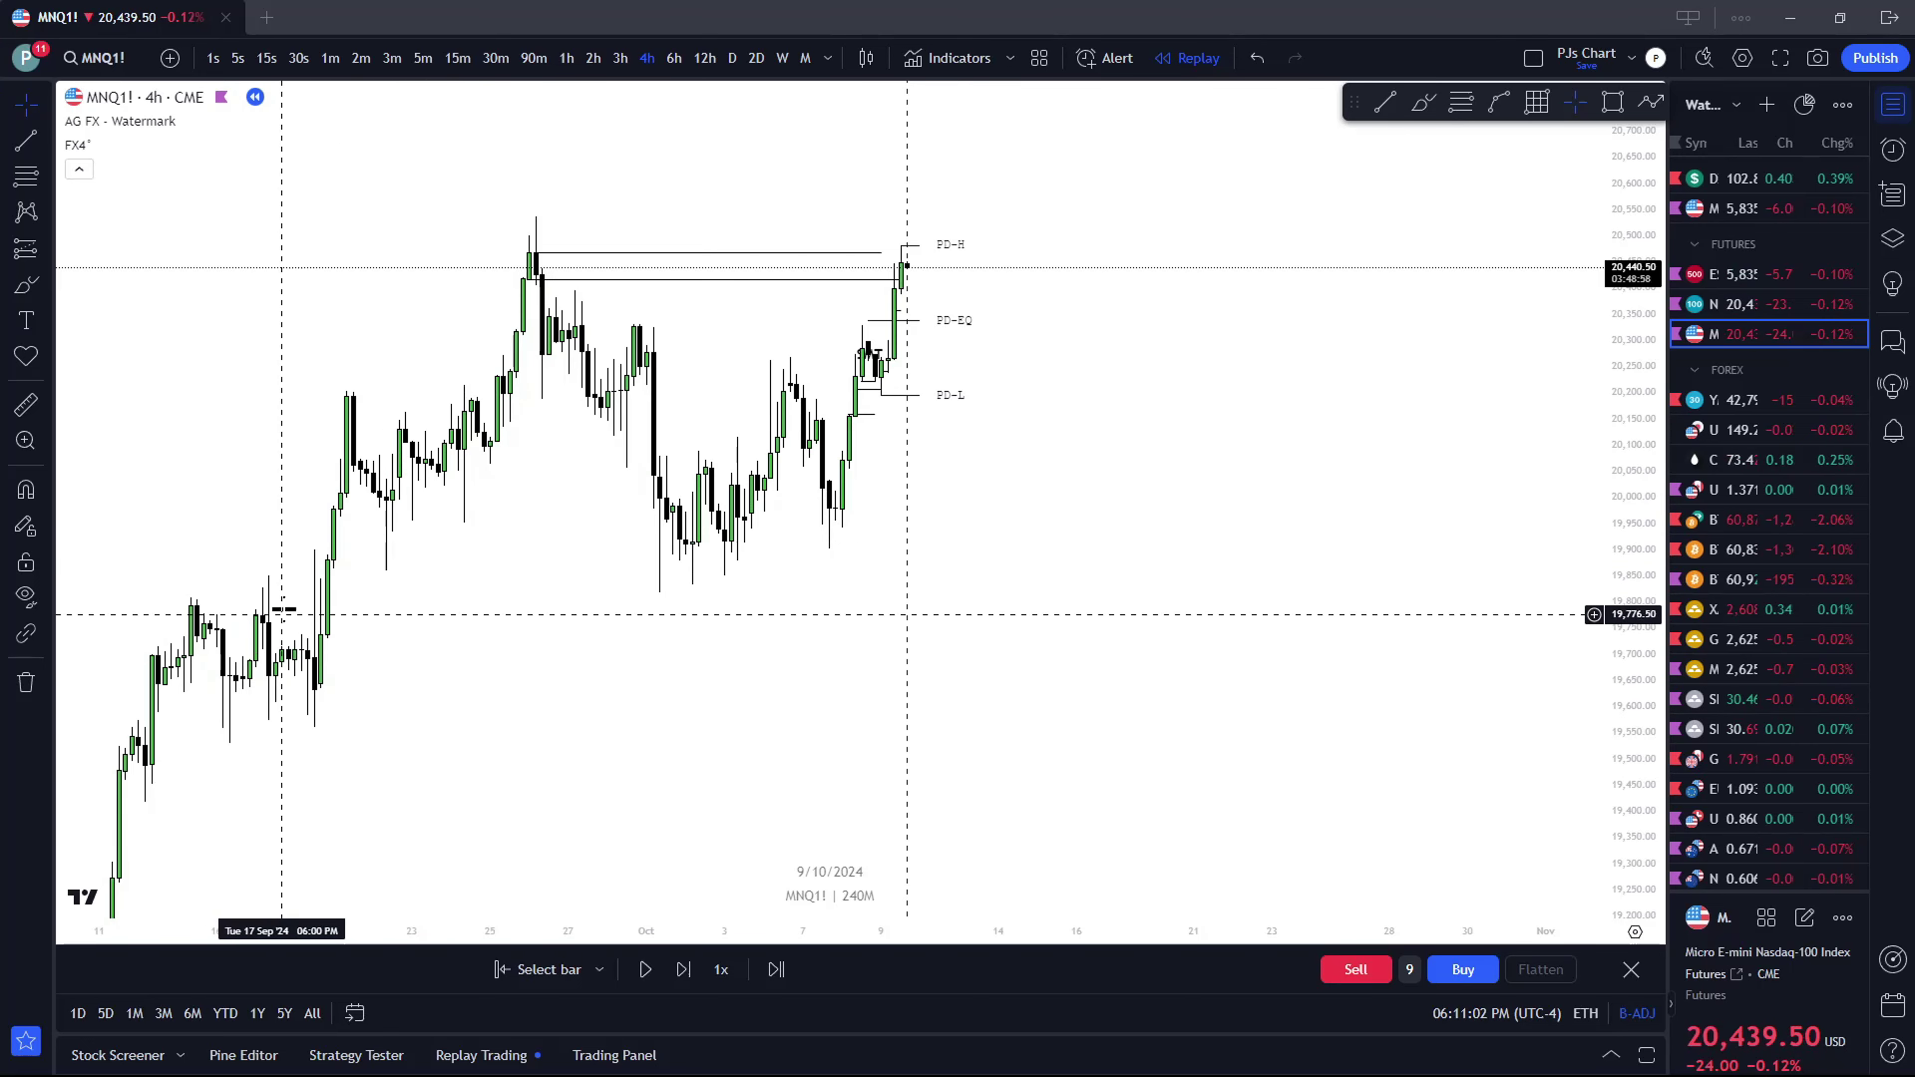
scroll(435, 612, down, 1)
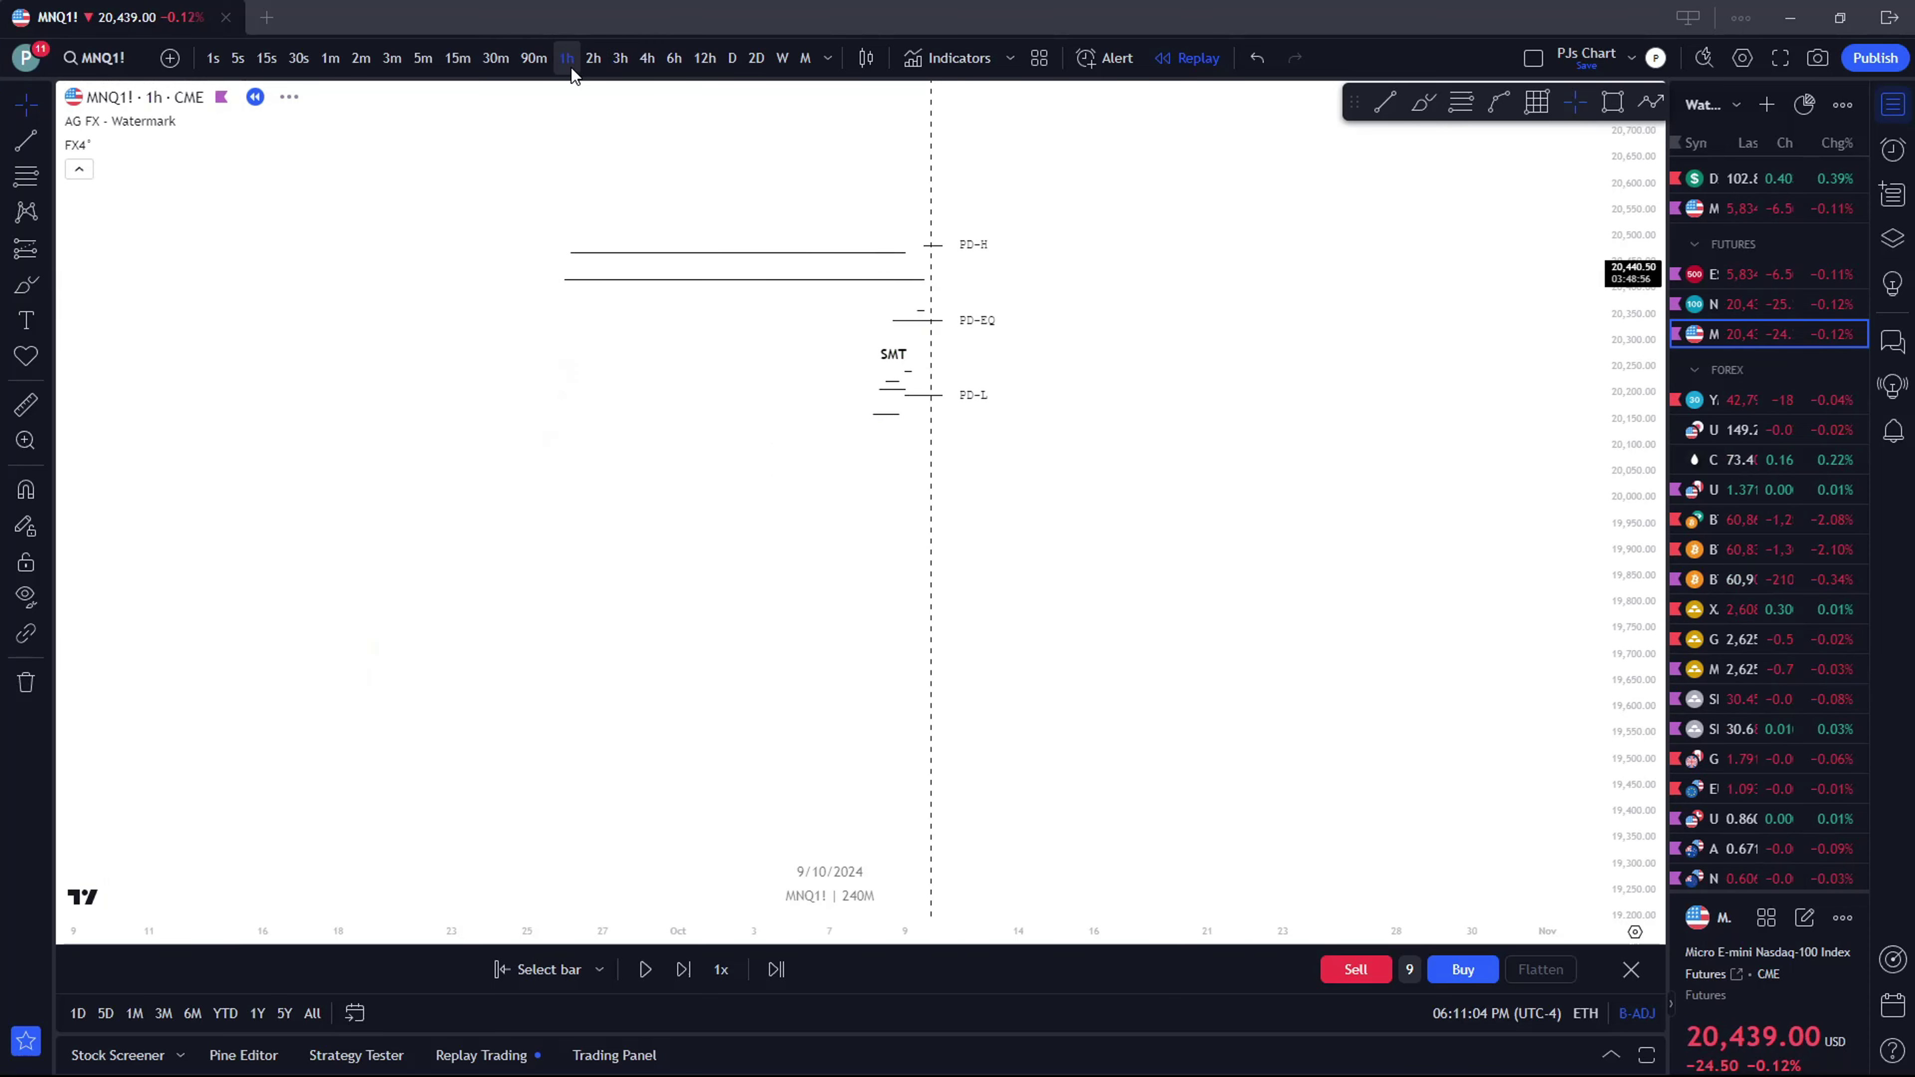
scroll(906, 333, up, 4)
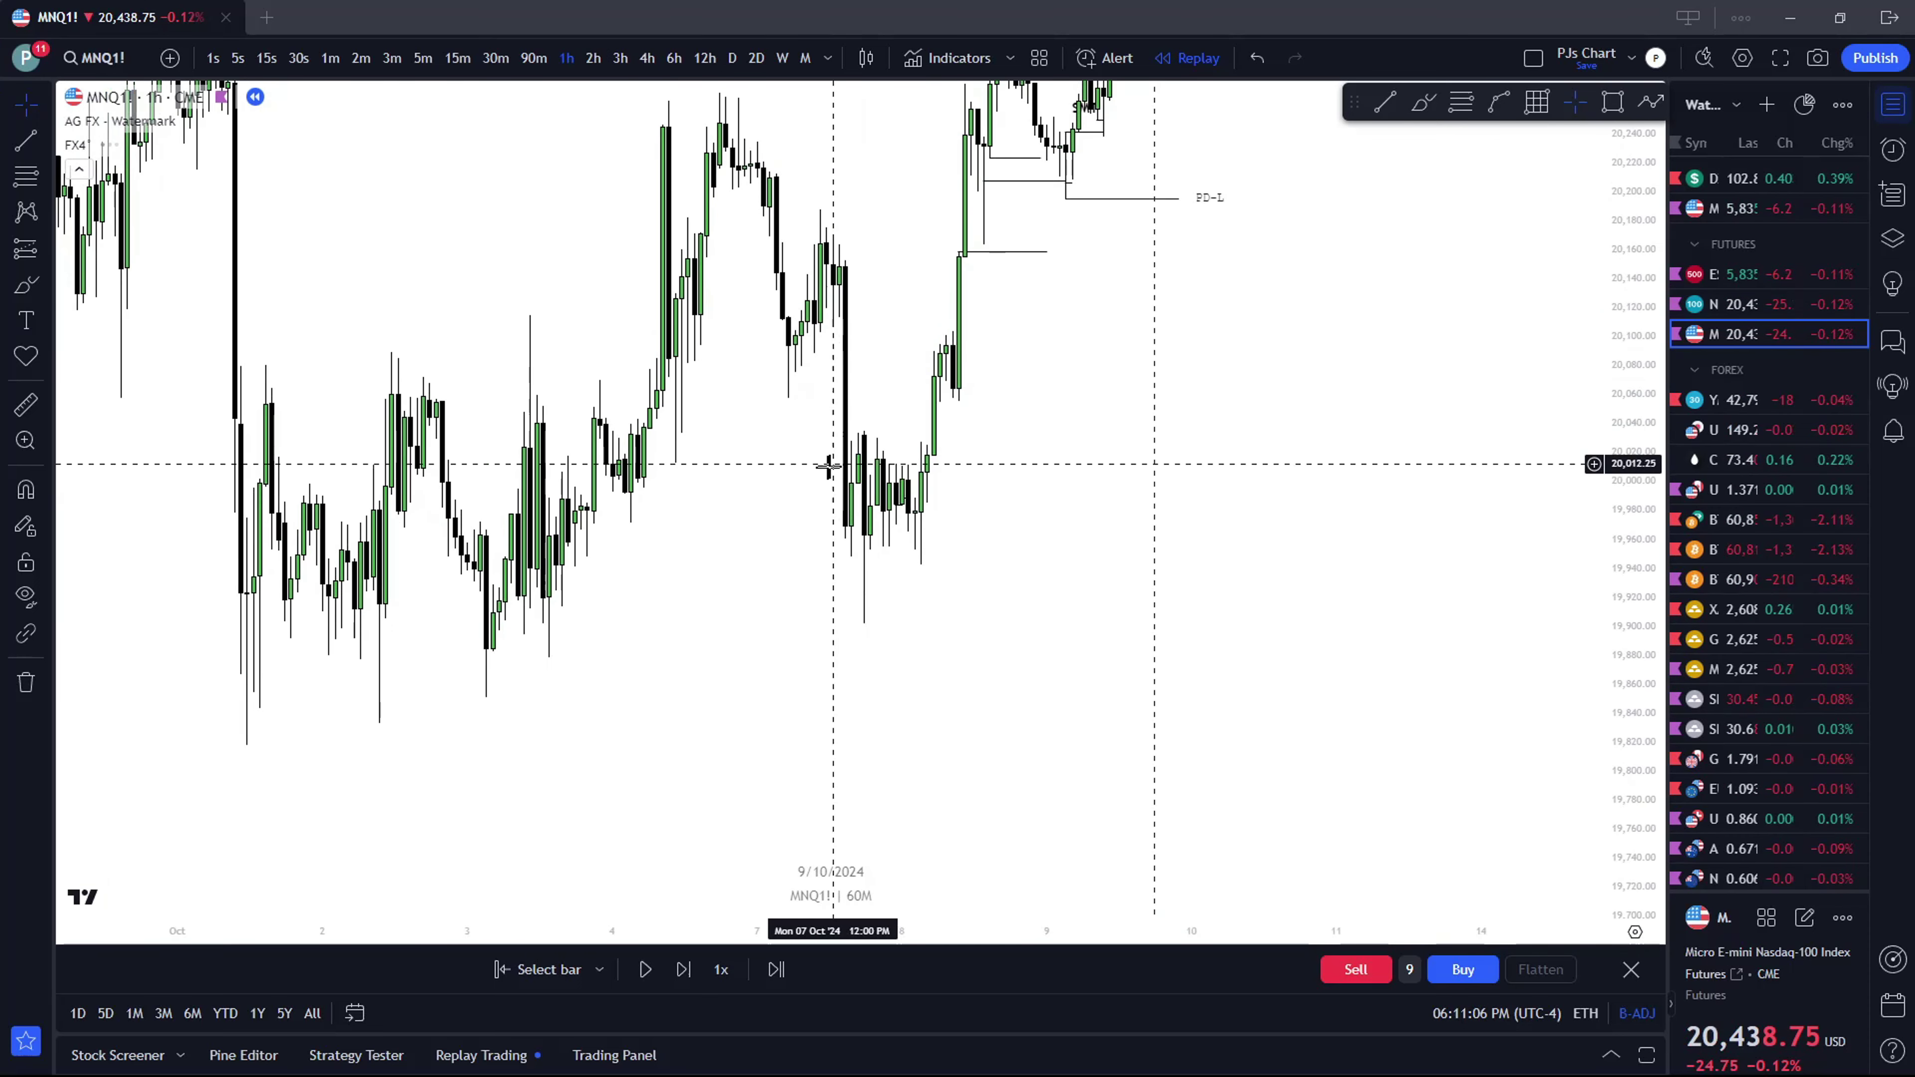
scroll(776, 512, up, 1)
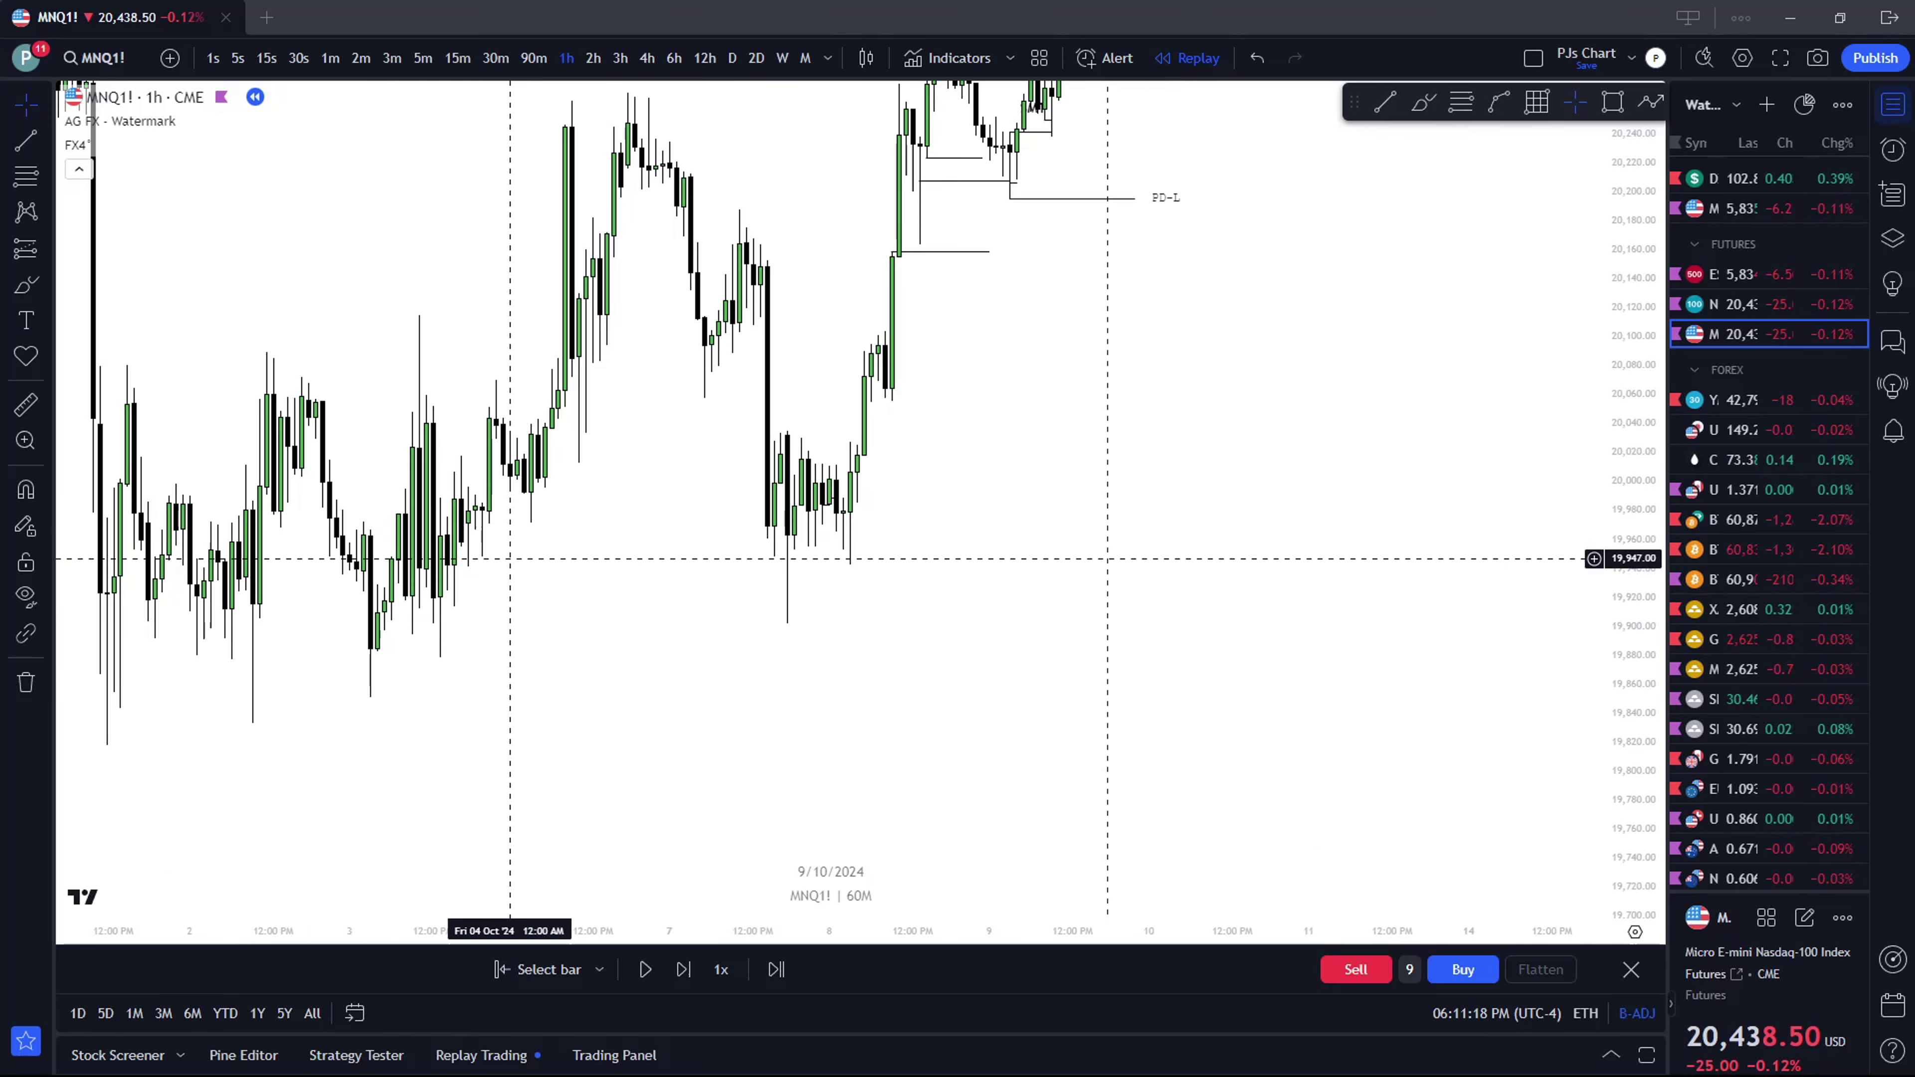
click(456, 57)
drag(482, 397, 712, 353)
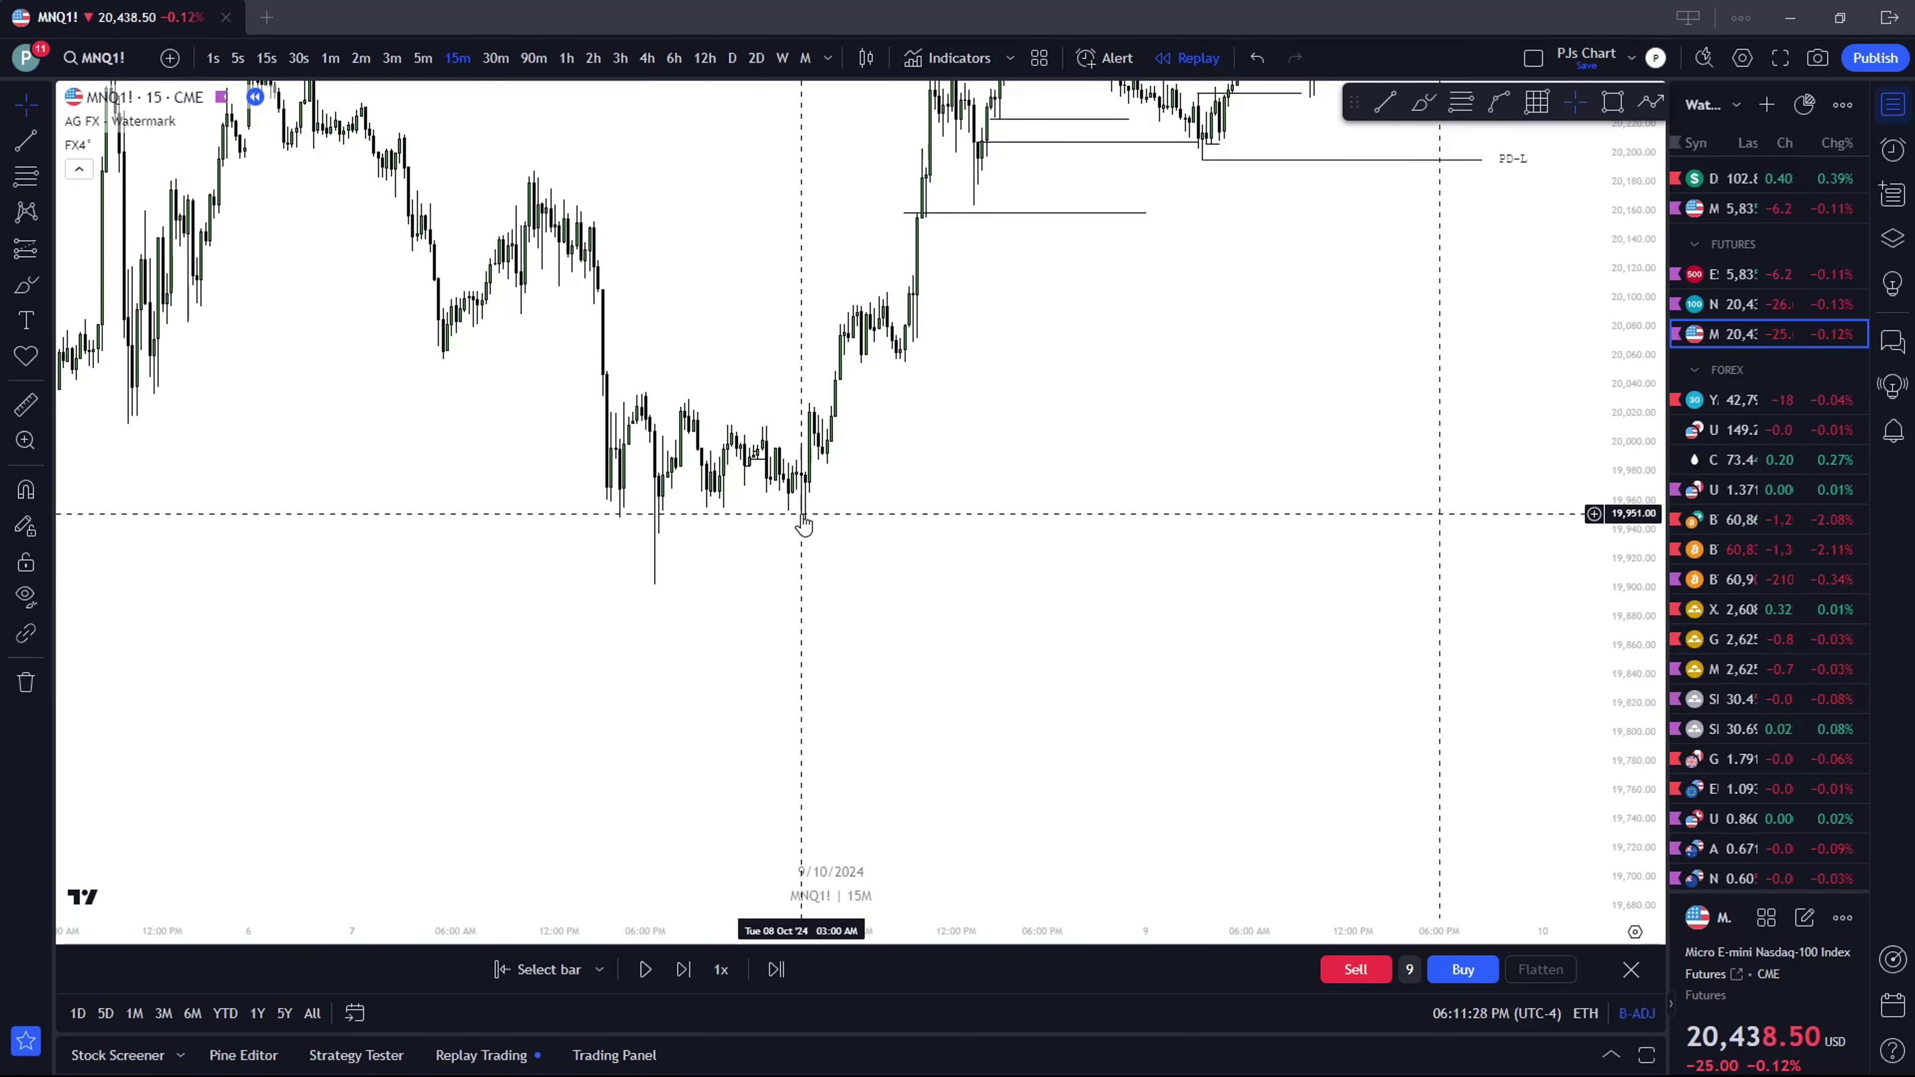
scroll(808, 517, up, 2)
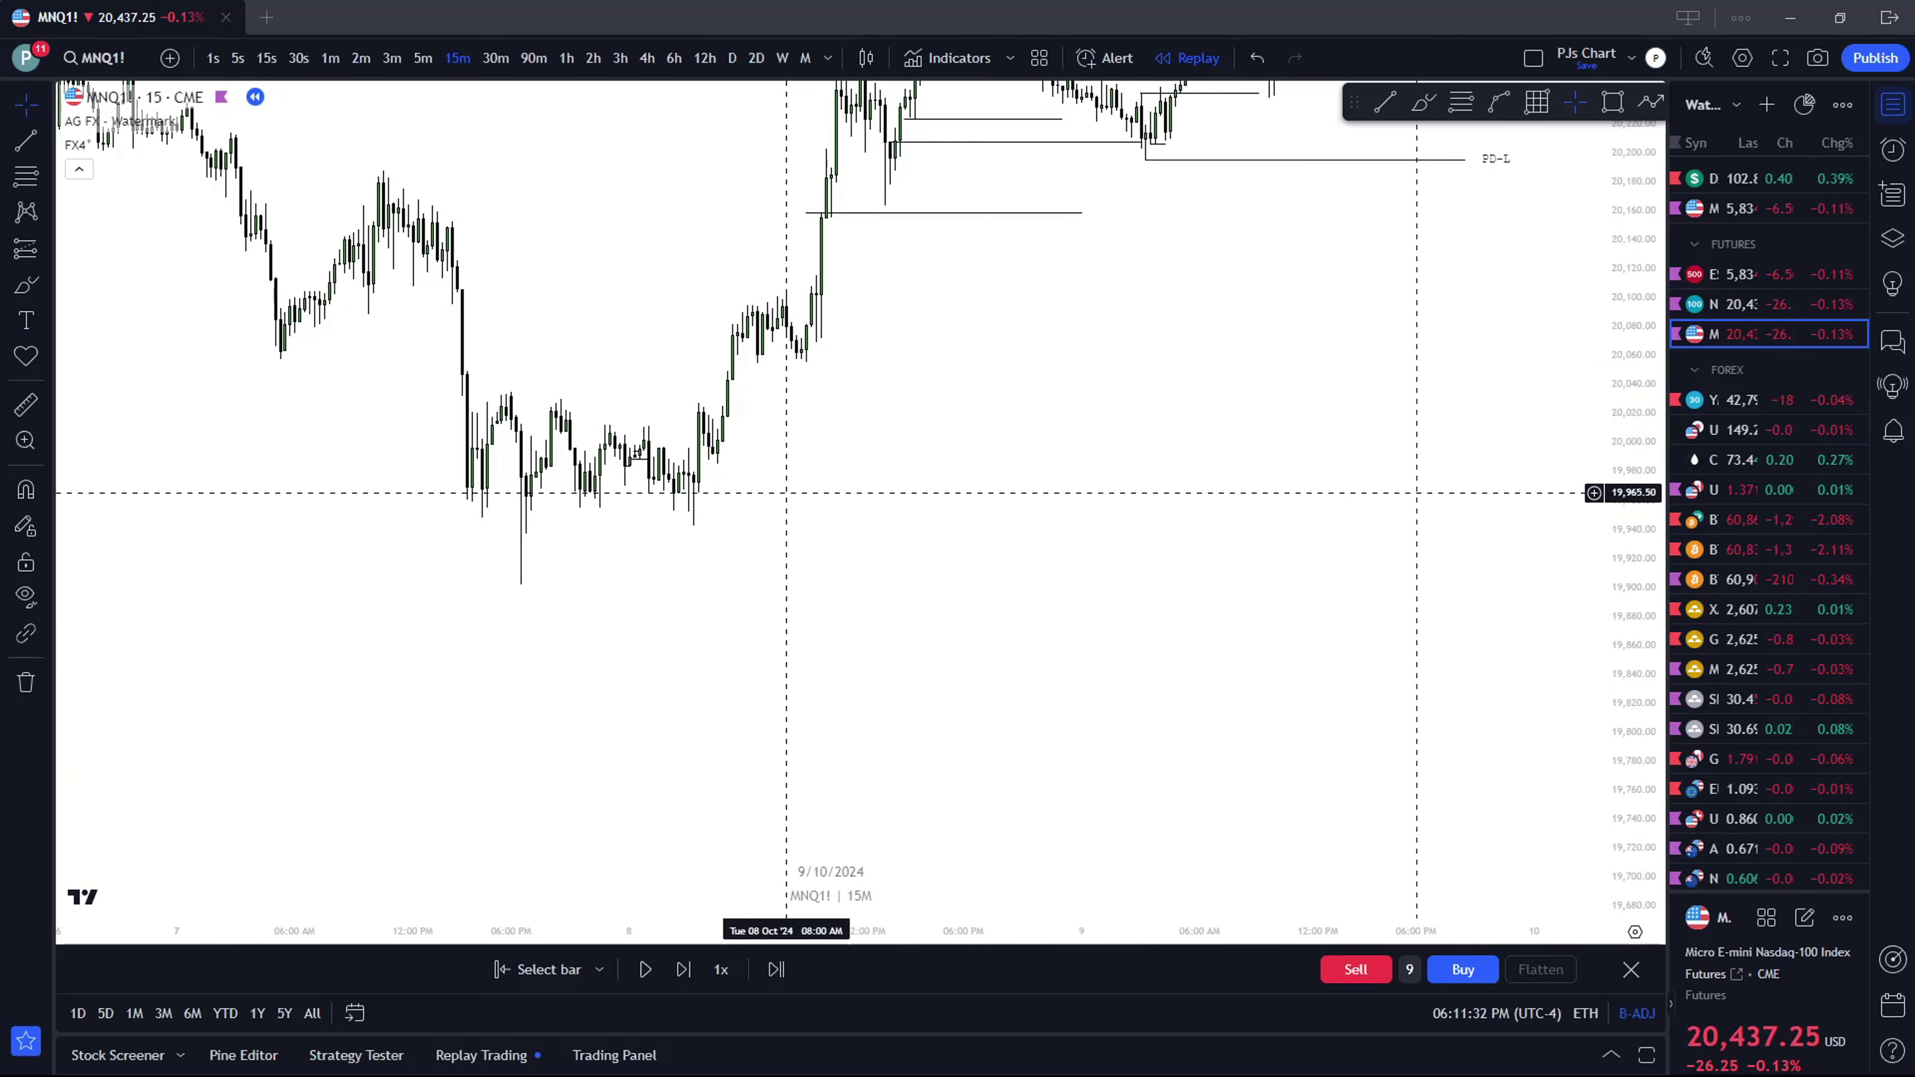
scroll(784, 494, down, 2)
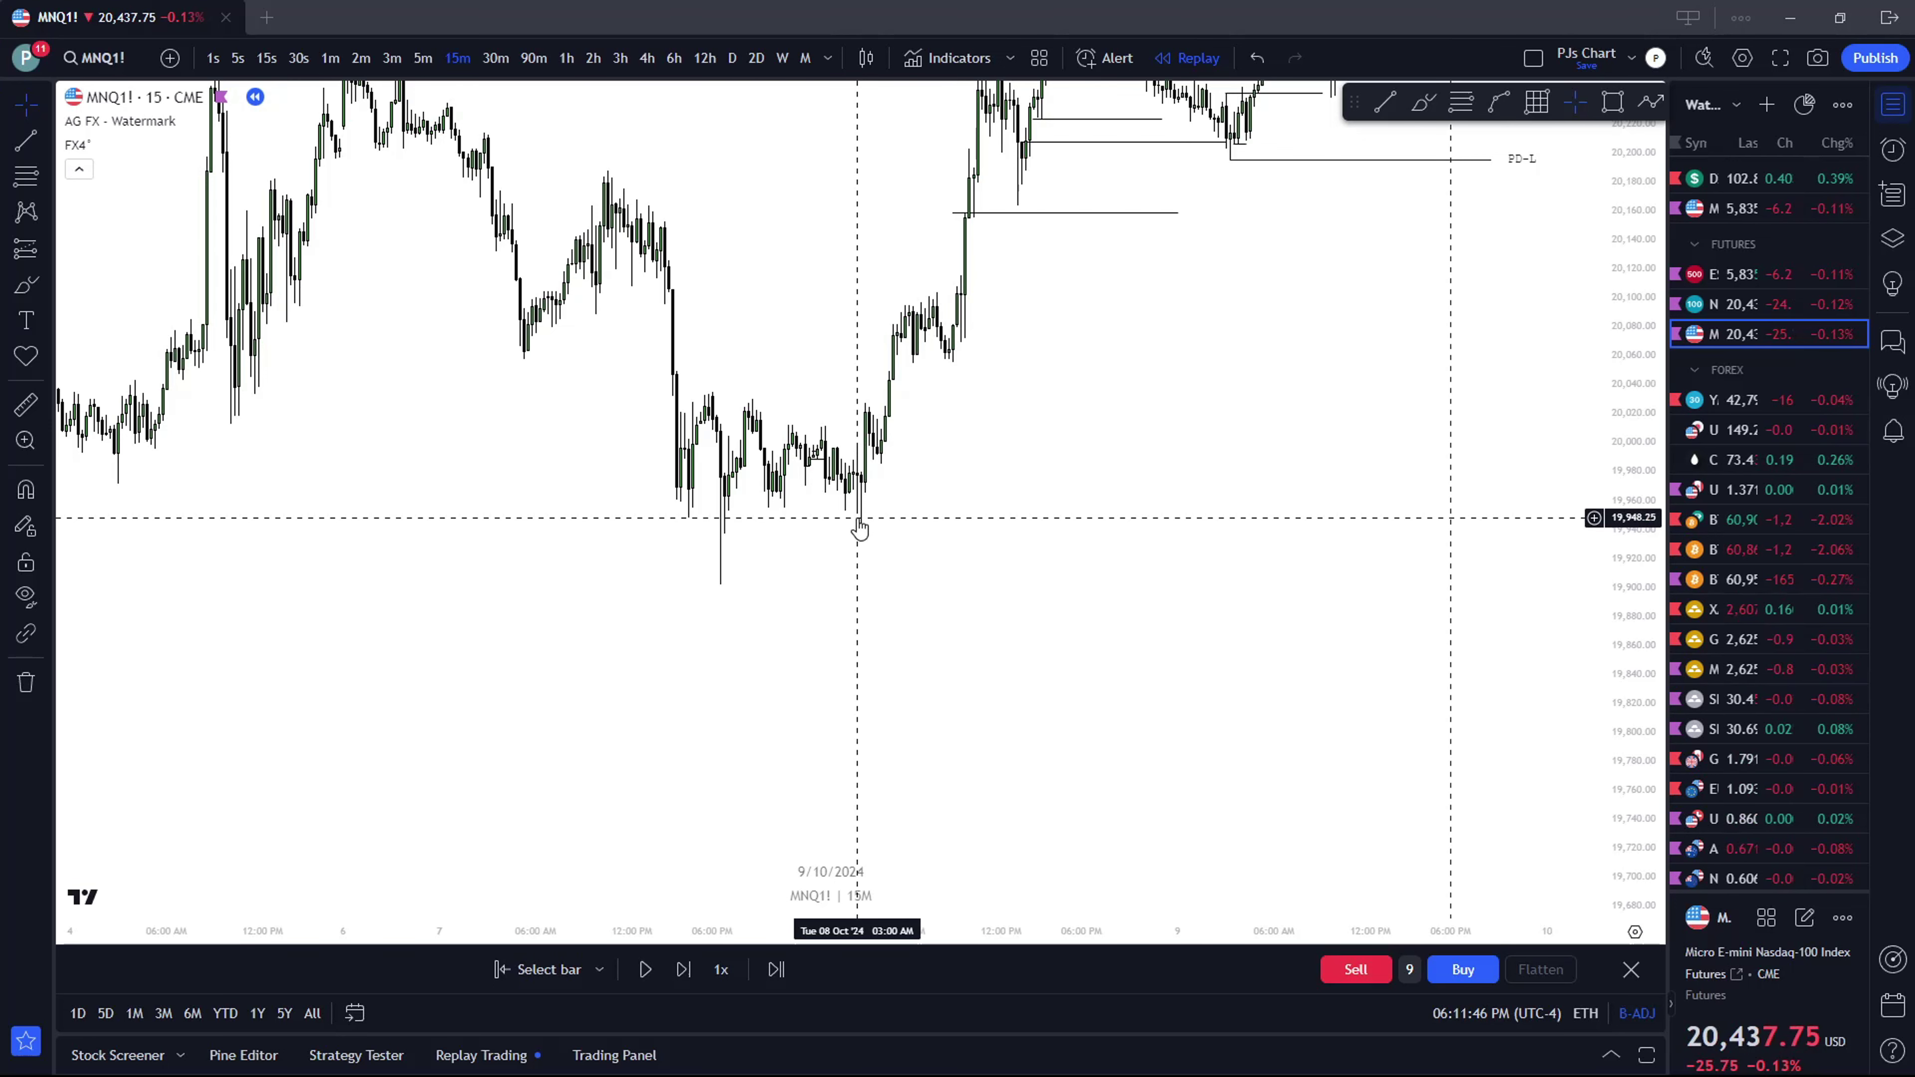
scroll(775, 526, up, 2)
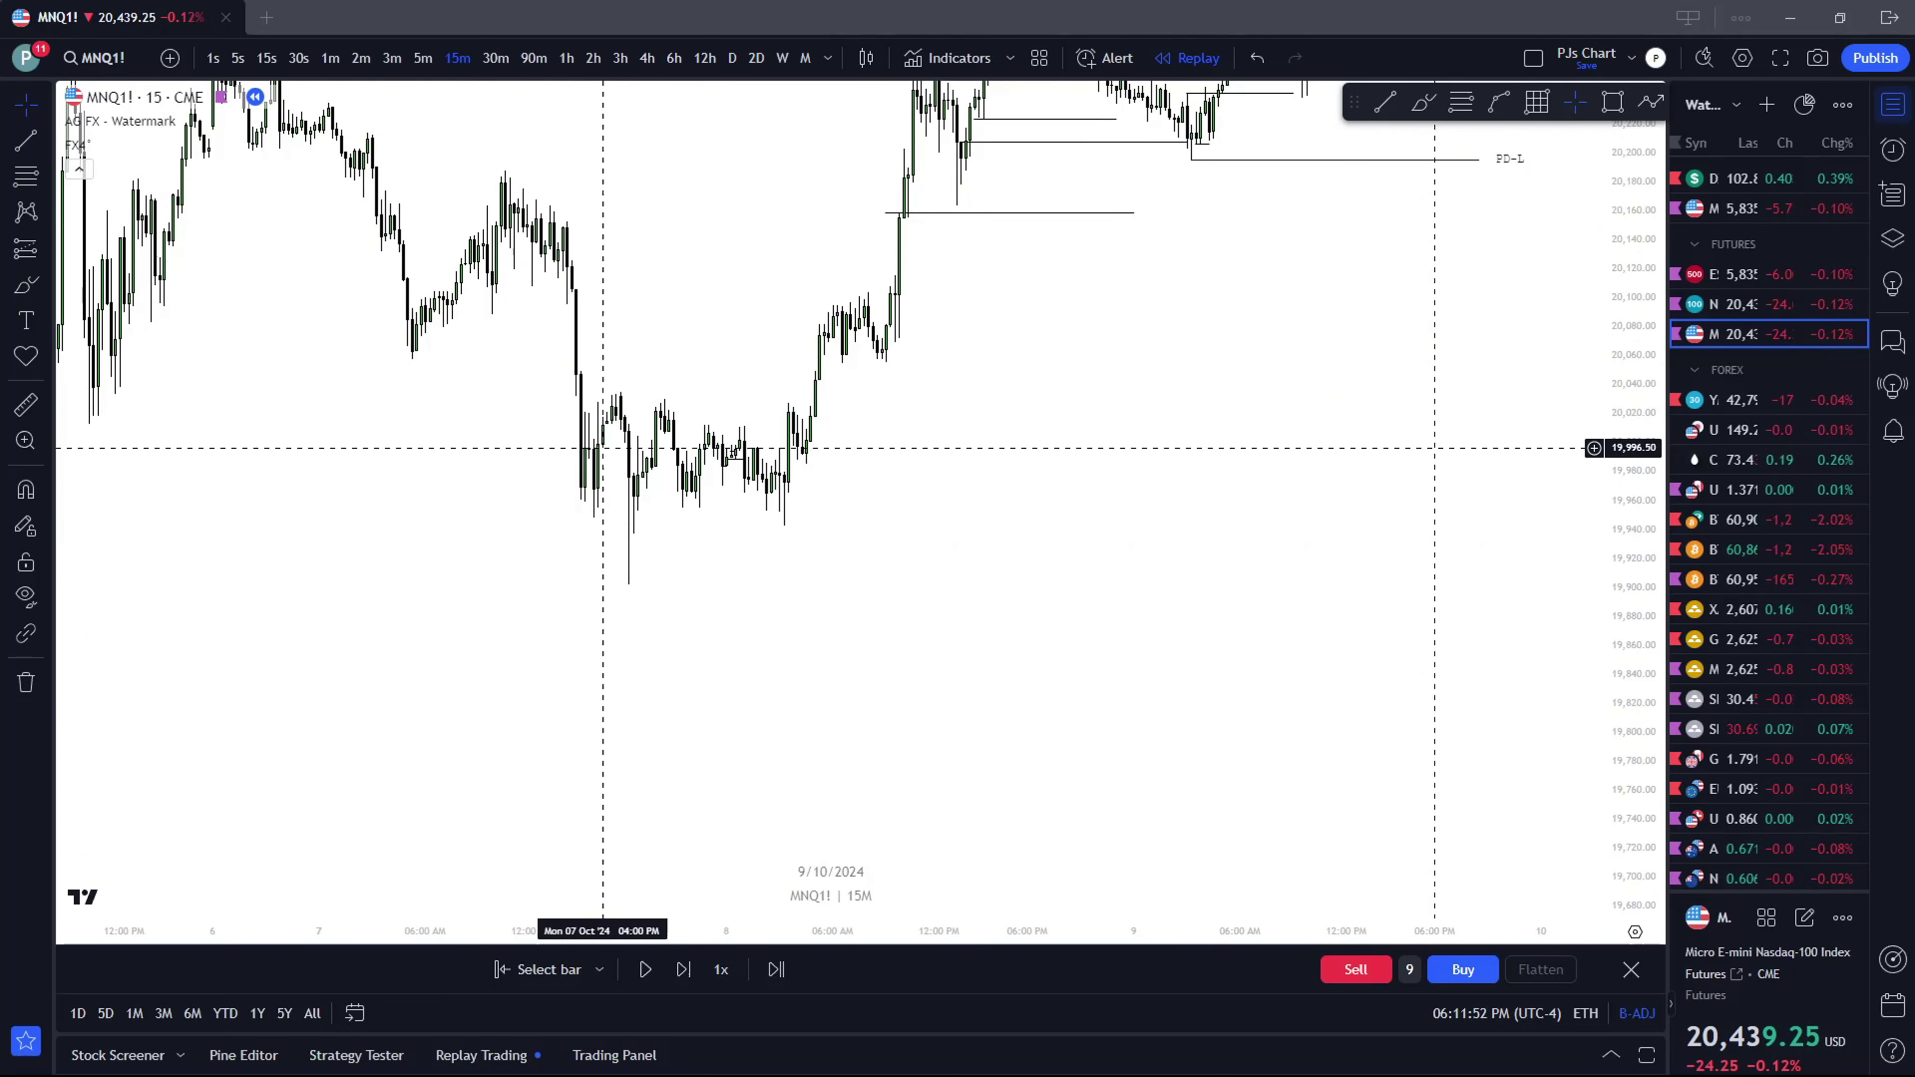
Compare the 8 and 9 October price swings with the PD-EQ and PD-L levels on the 15-minute and 5-minute timeframes
drag(987, 176, 909, 381)
scroll(1161, 342, up, 2)
drag(1161, 342, 1150, 449)
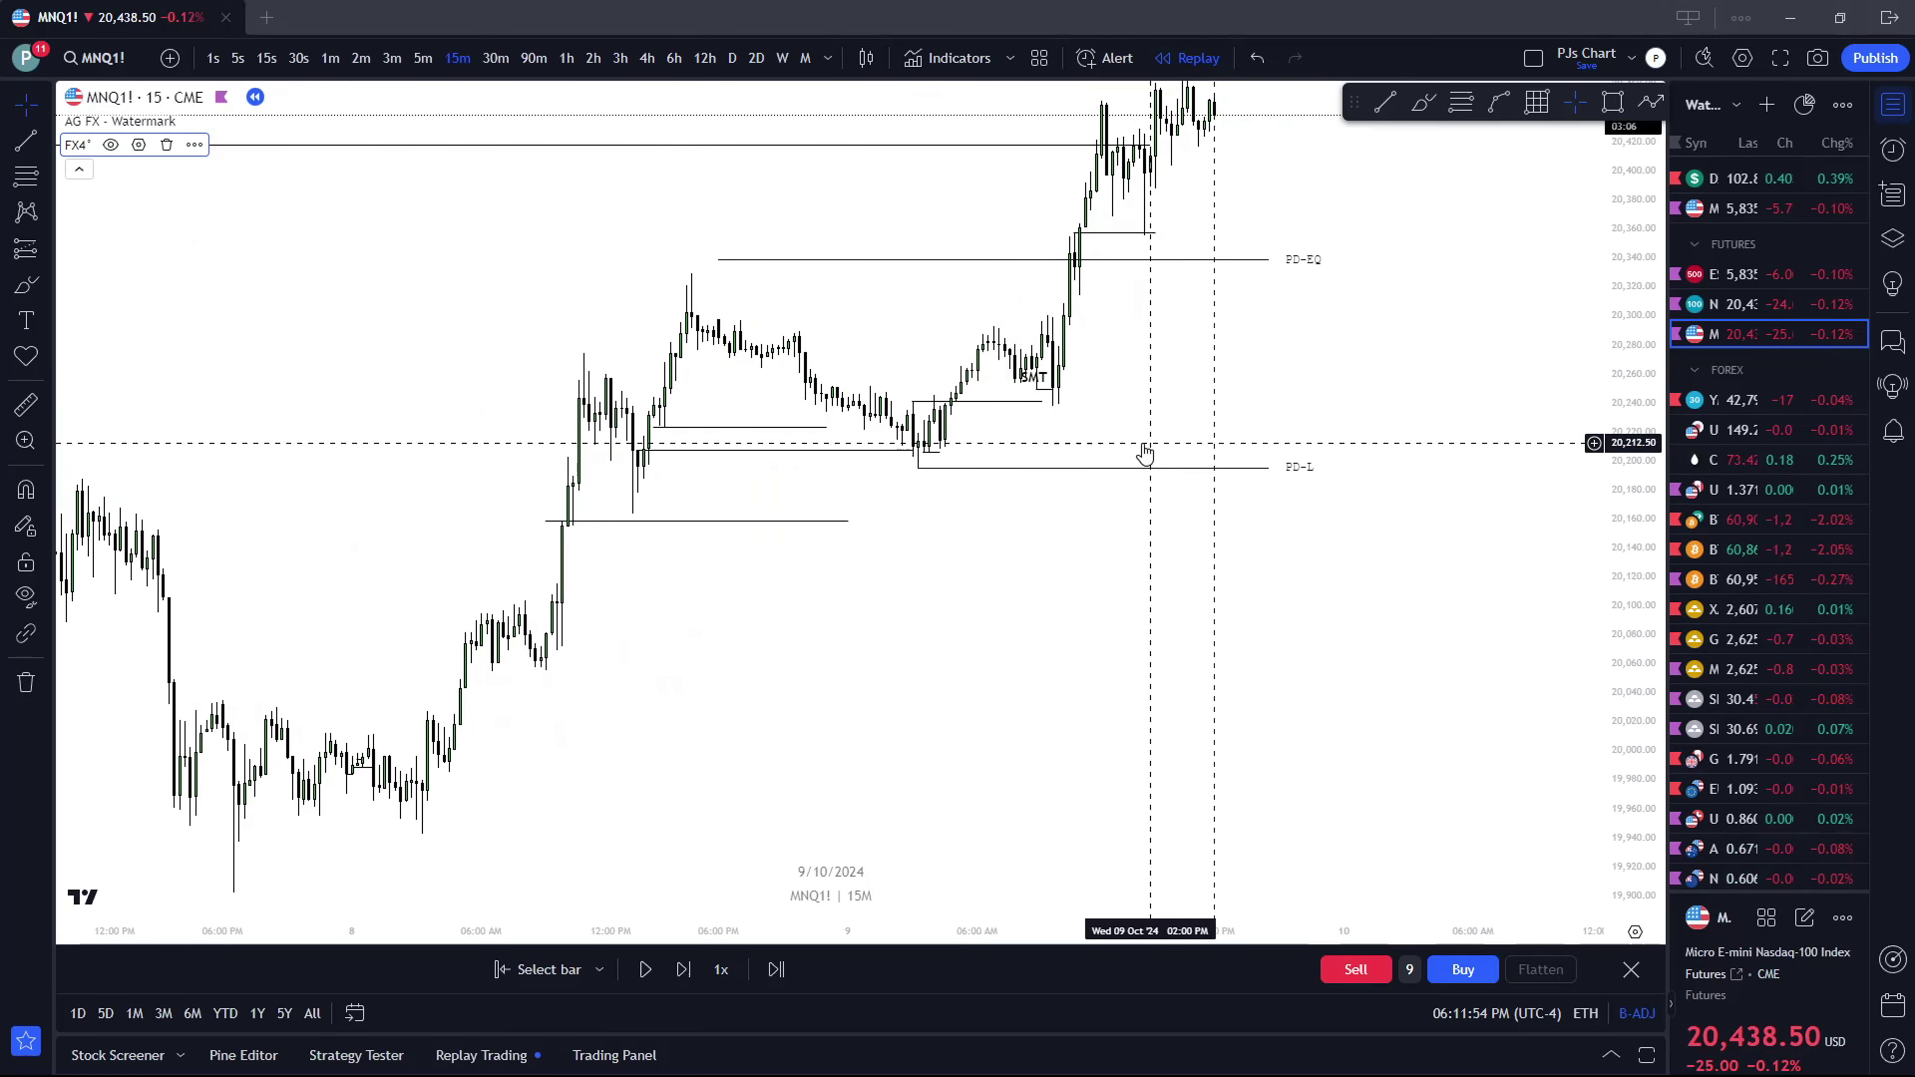
click(423, 58)
scroll(502, 308, down, 5)
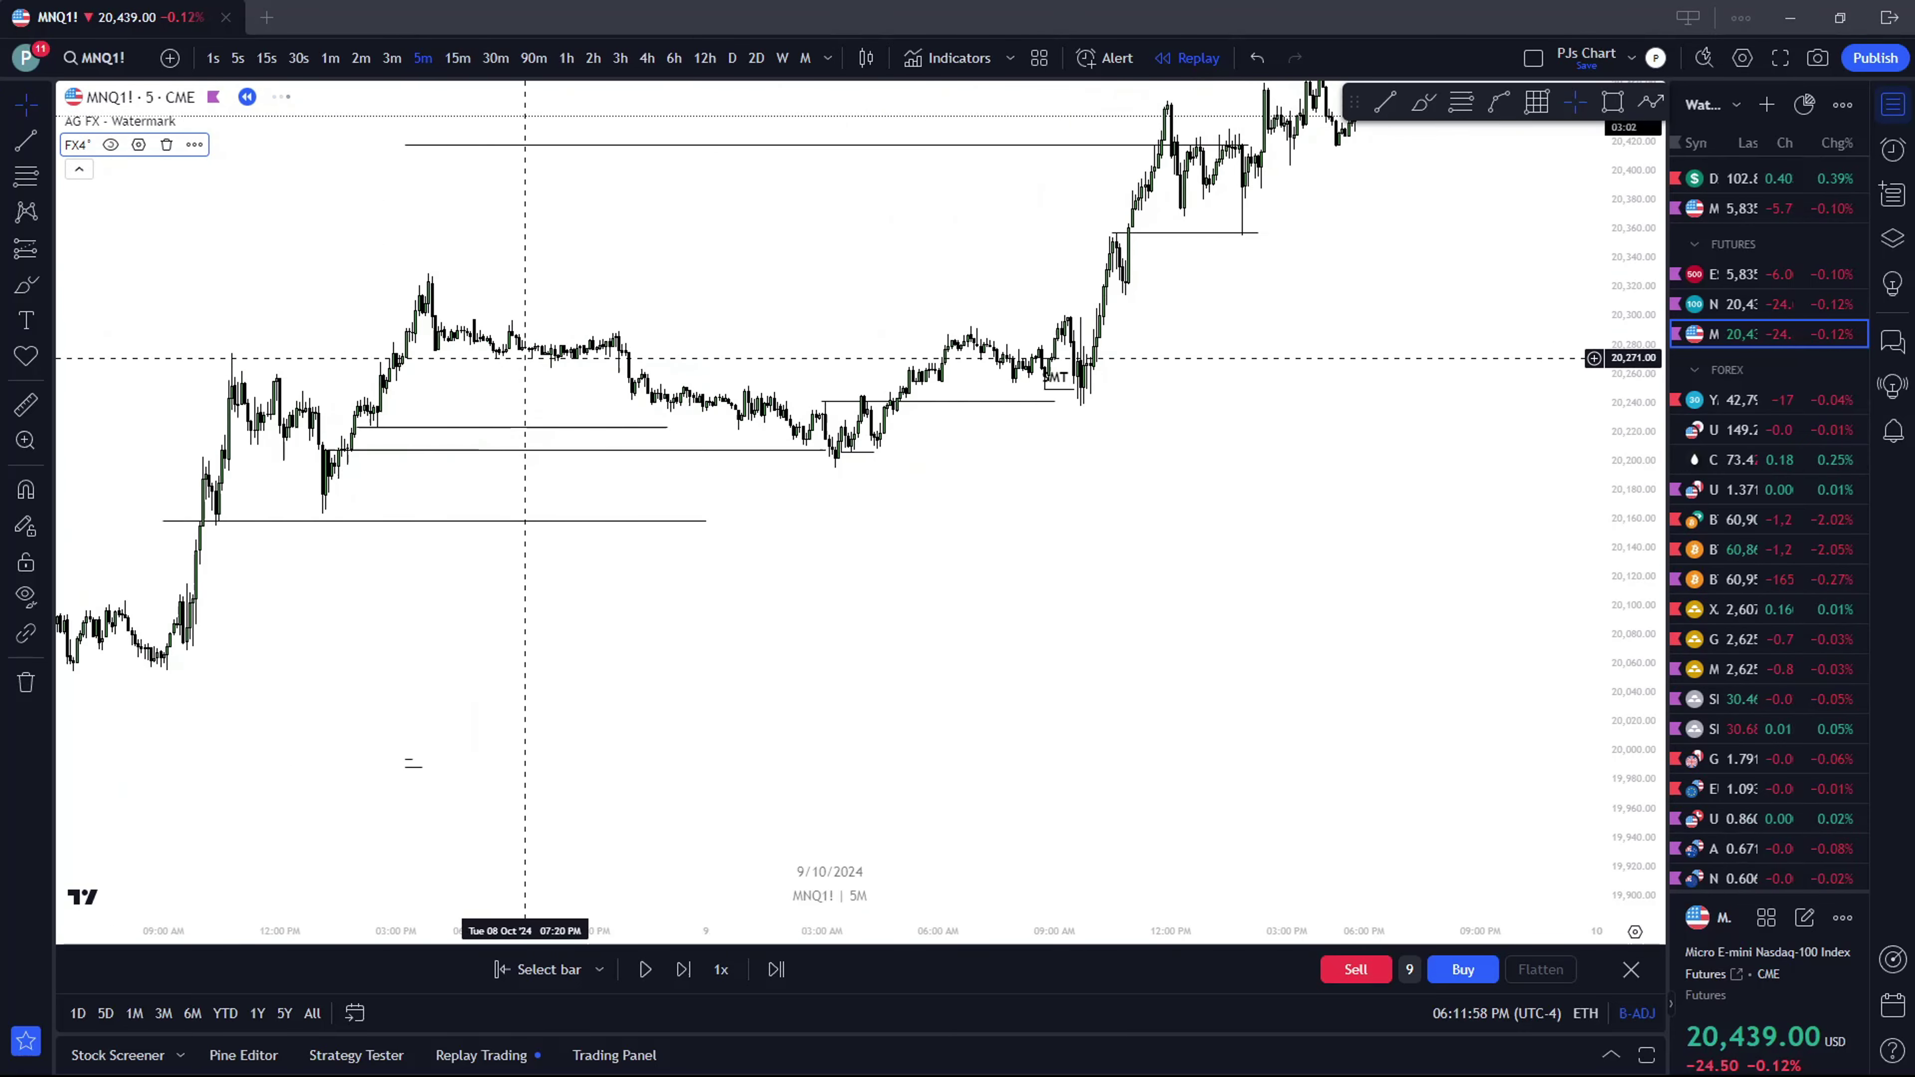
drag(1658, 656, 1289, 295)
drag(687, 325, 773, 423)
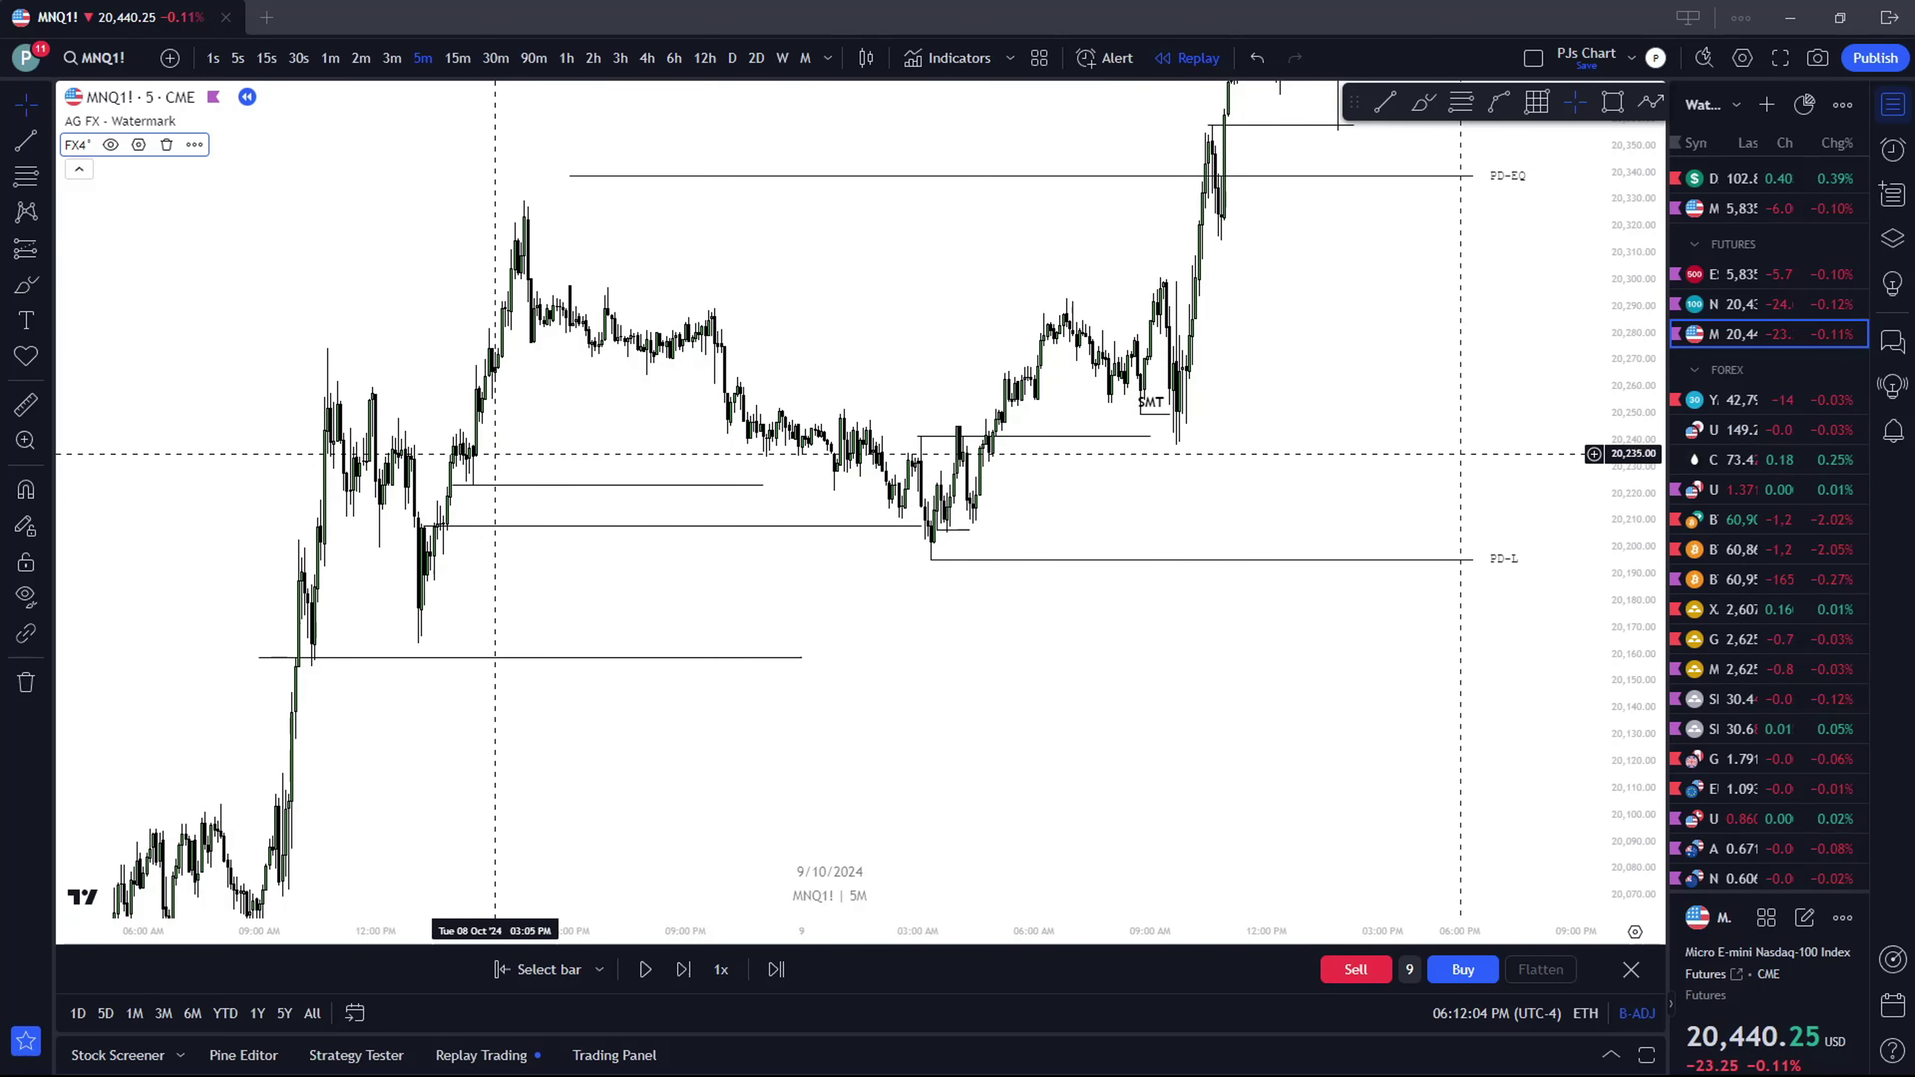
click(458, 58)
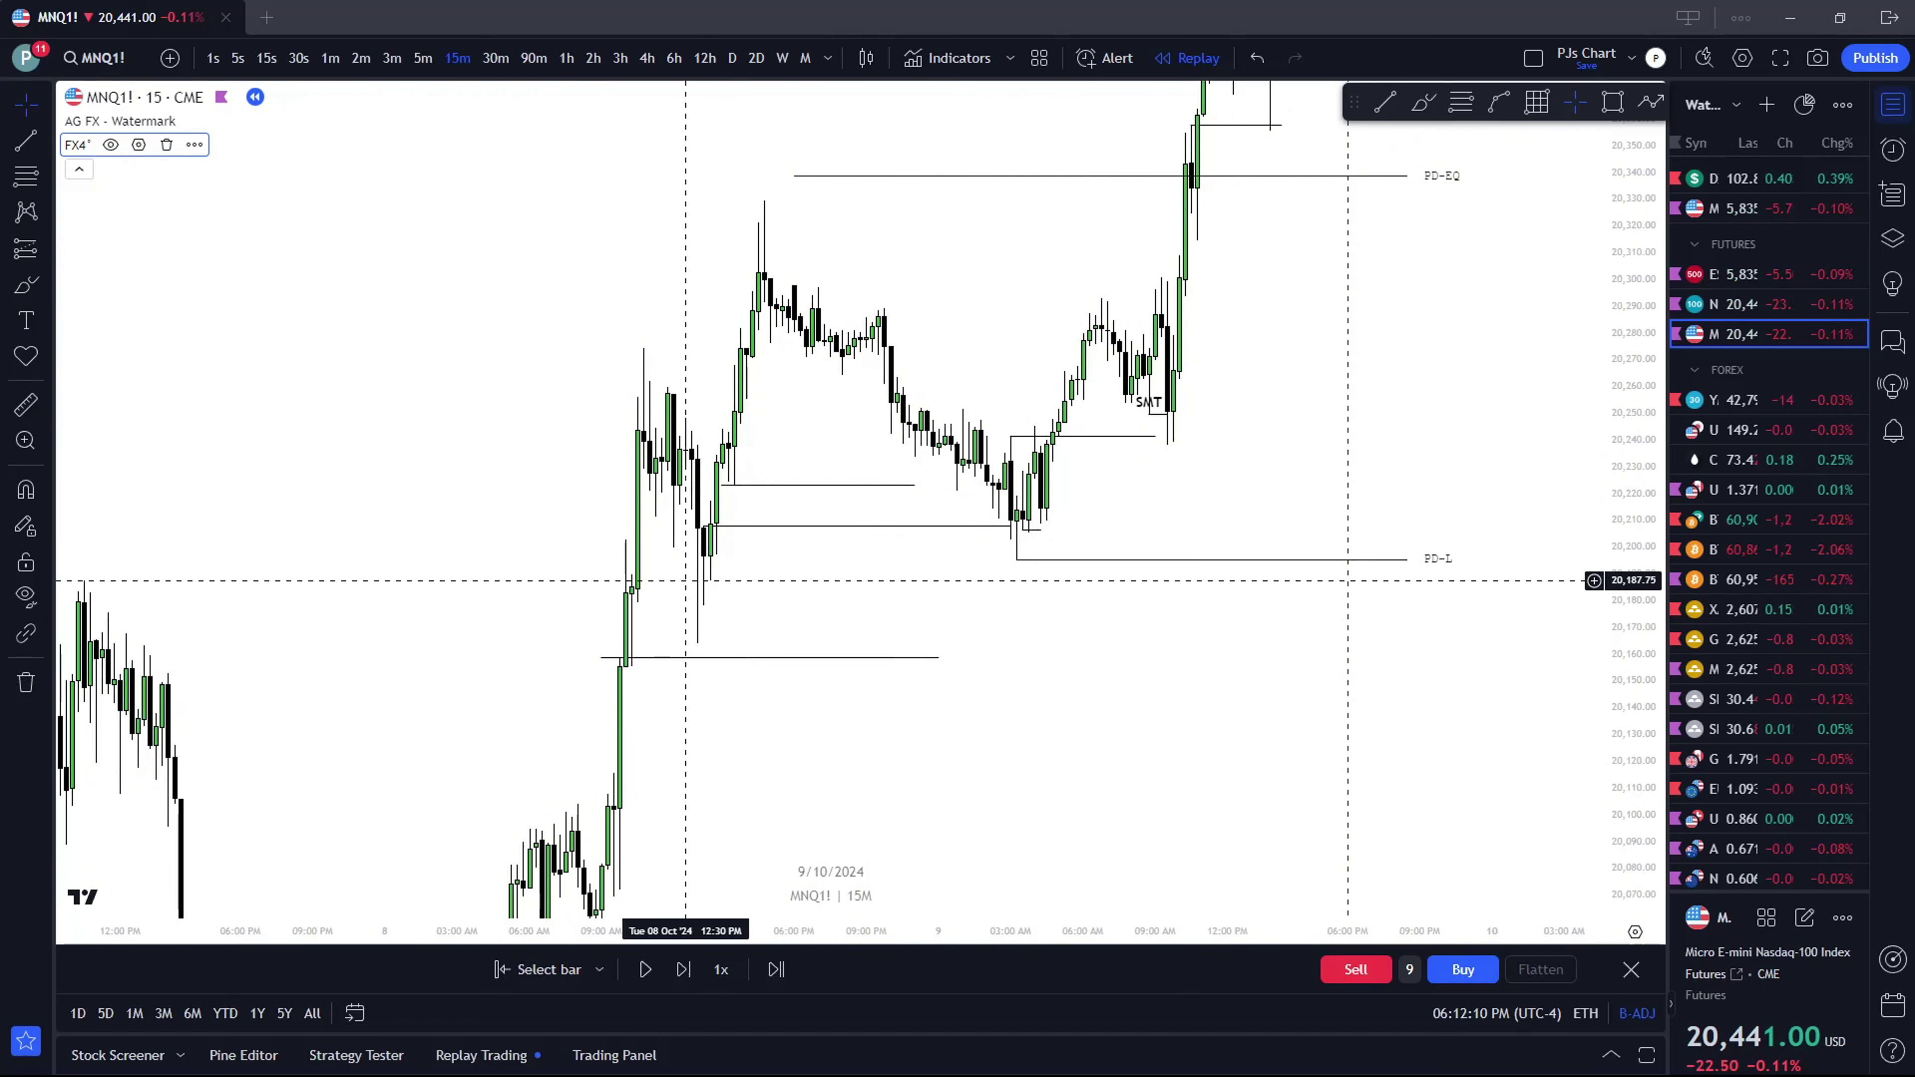
scroll(667, 624, left, 3)
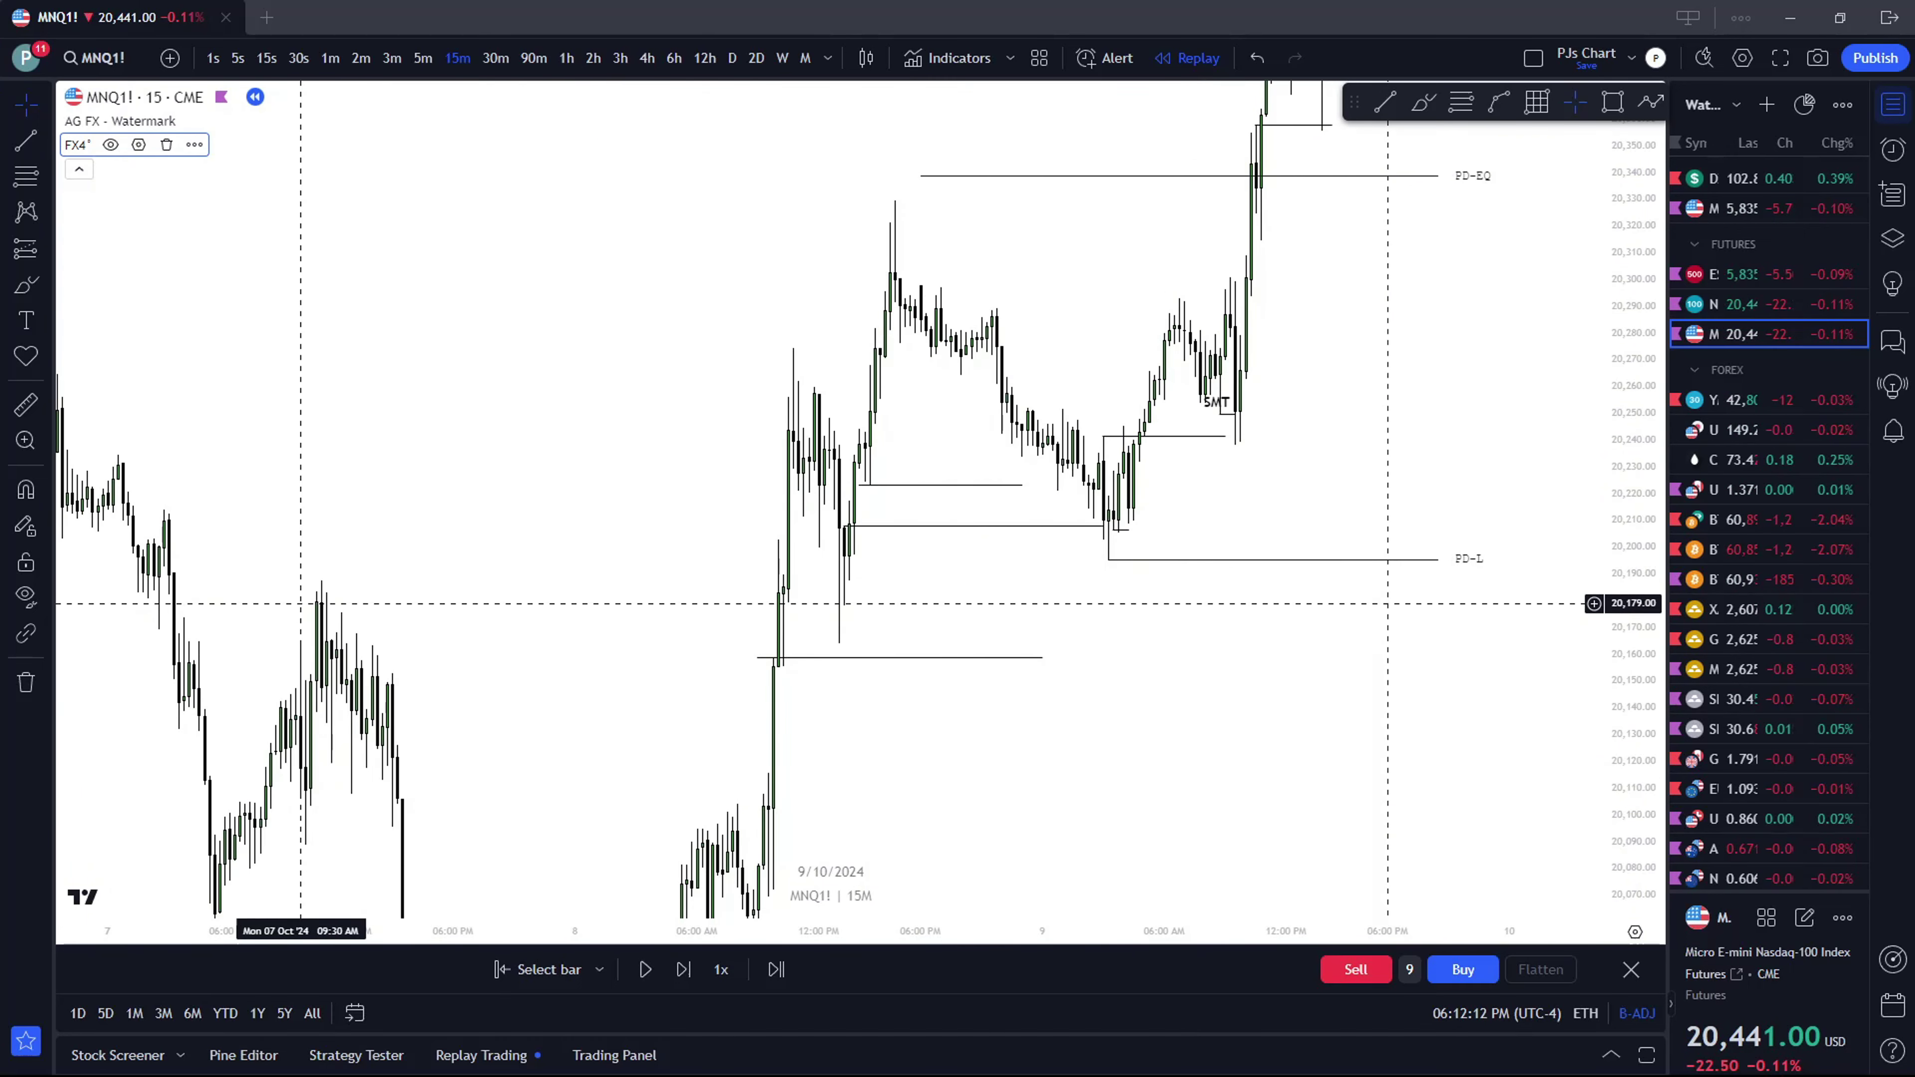
Examine the 9 October retracement into the short horizontal levels above PD-L on the 1-hour and 15-minute timeframes
click(566, 57)
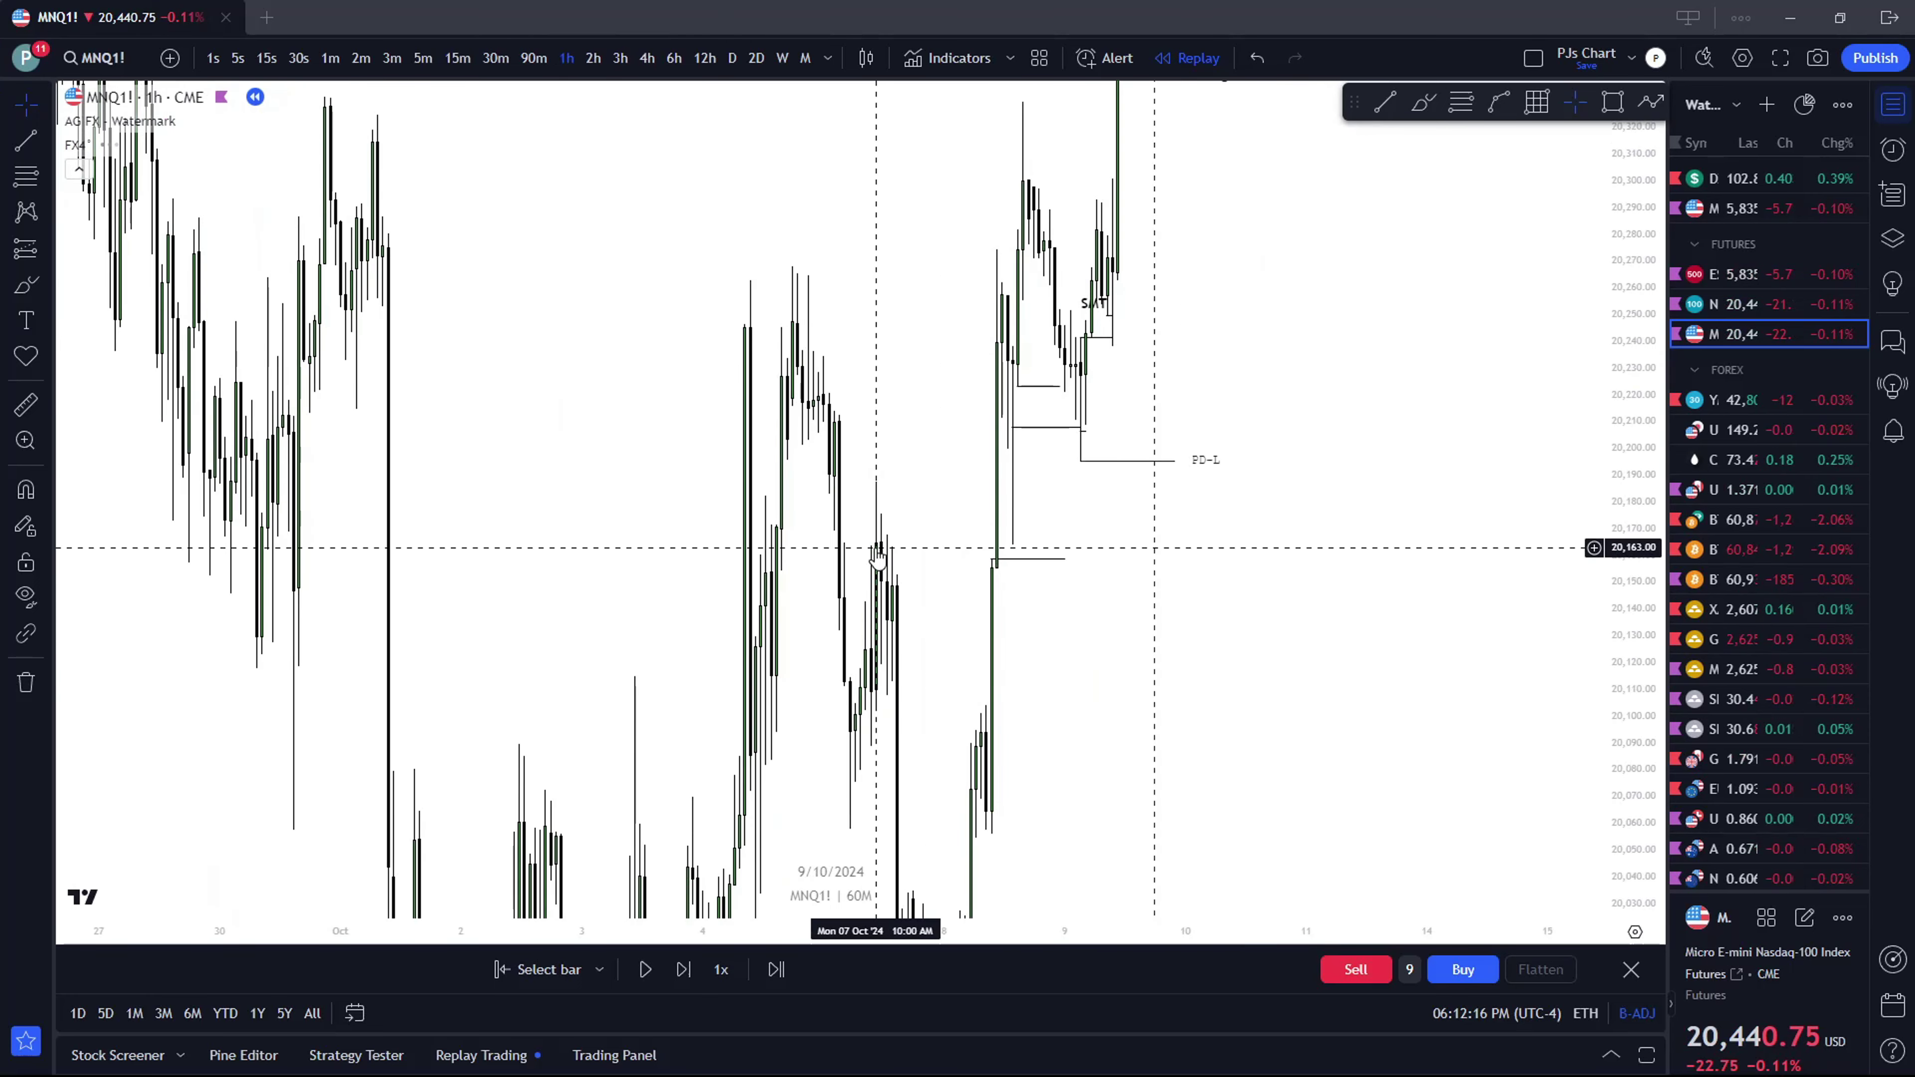
scroll(1013, 532, up, 1)
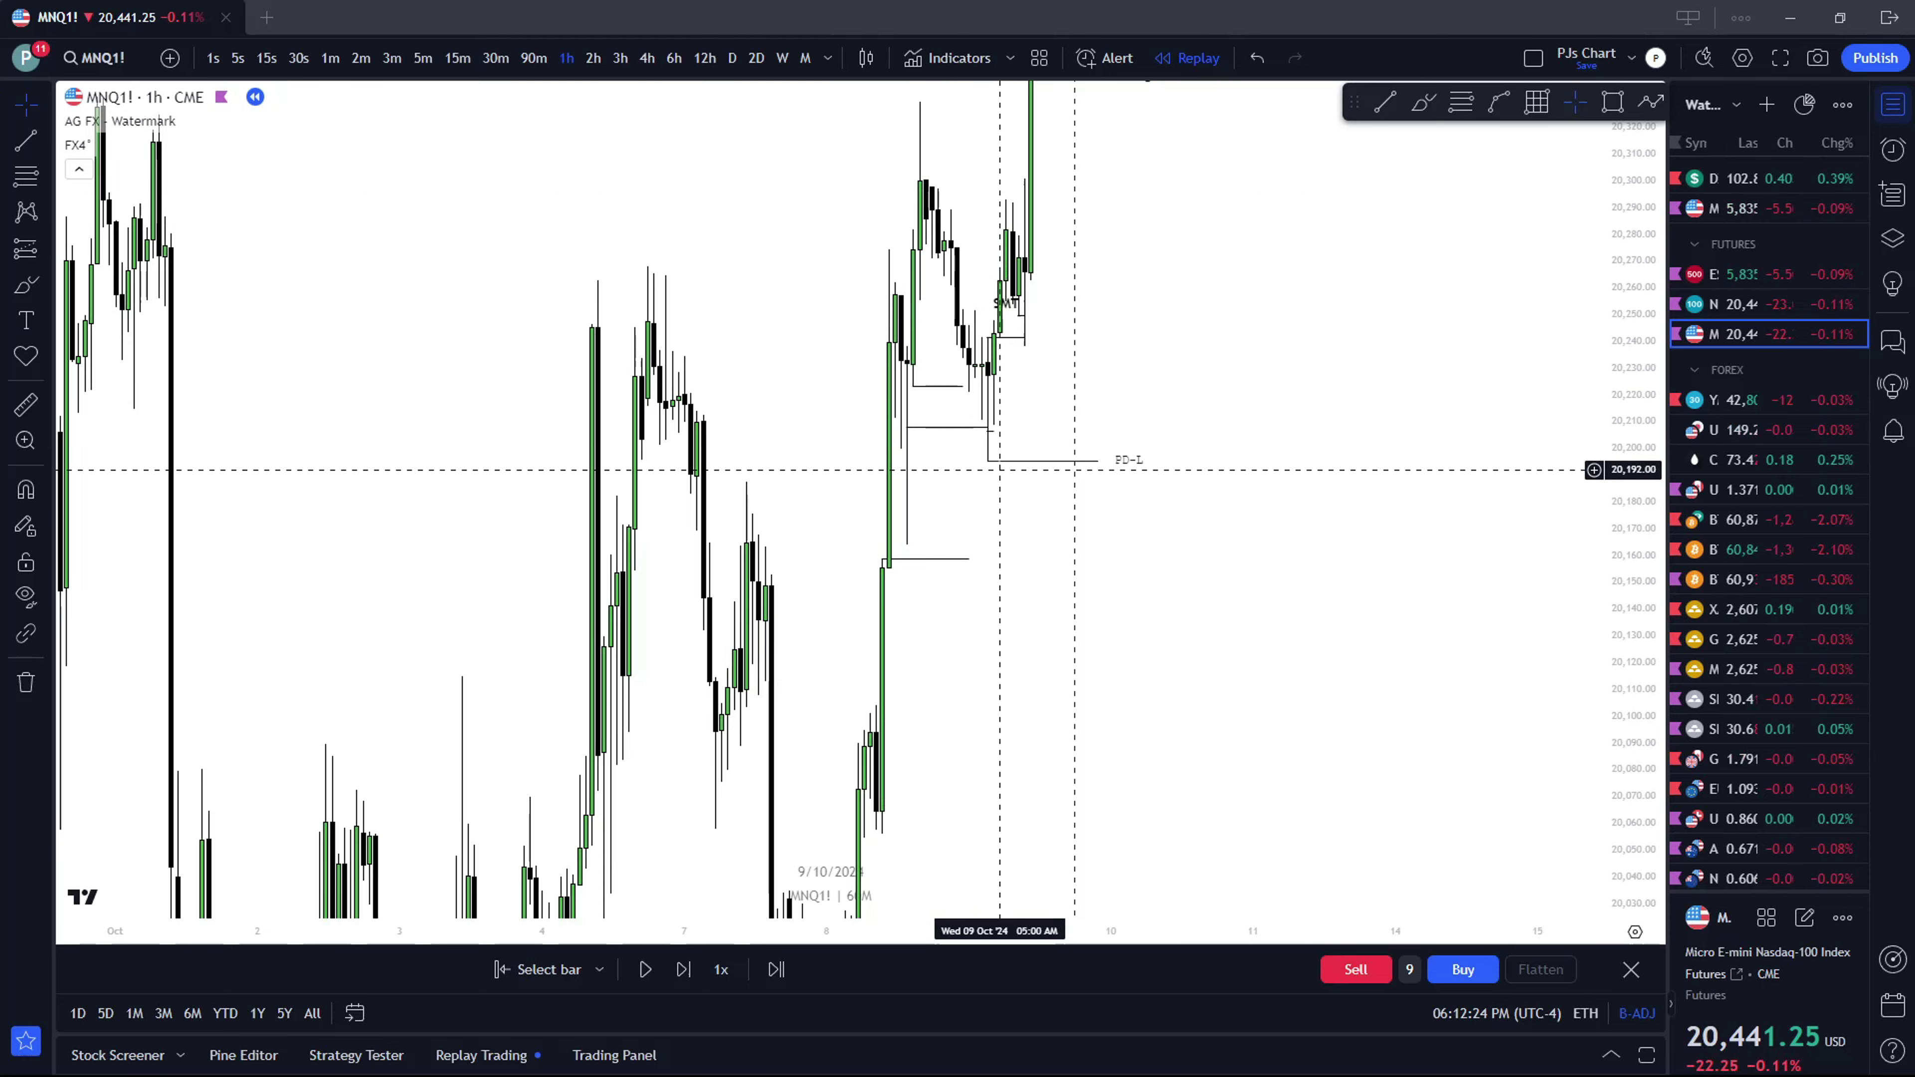
drag(910, 392, 804, 633)
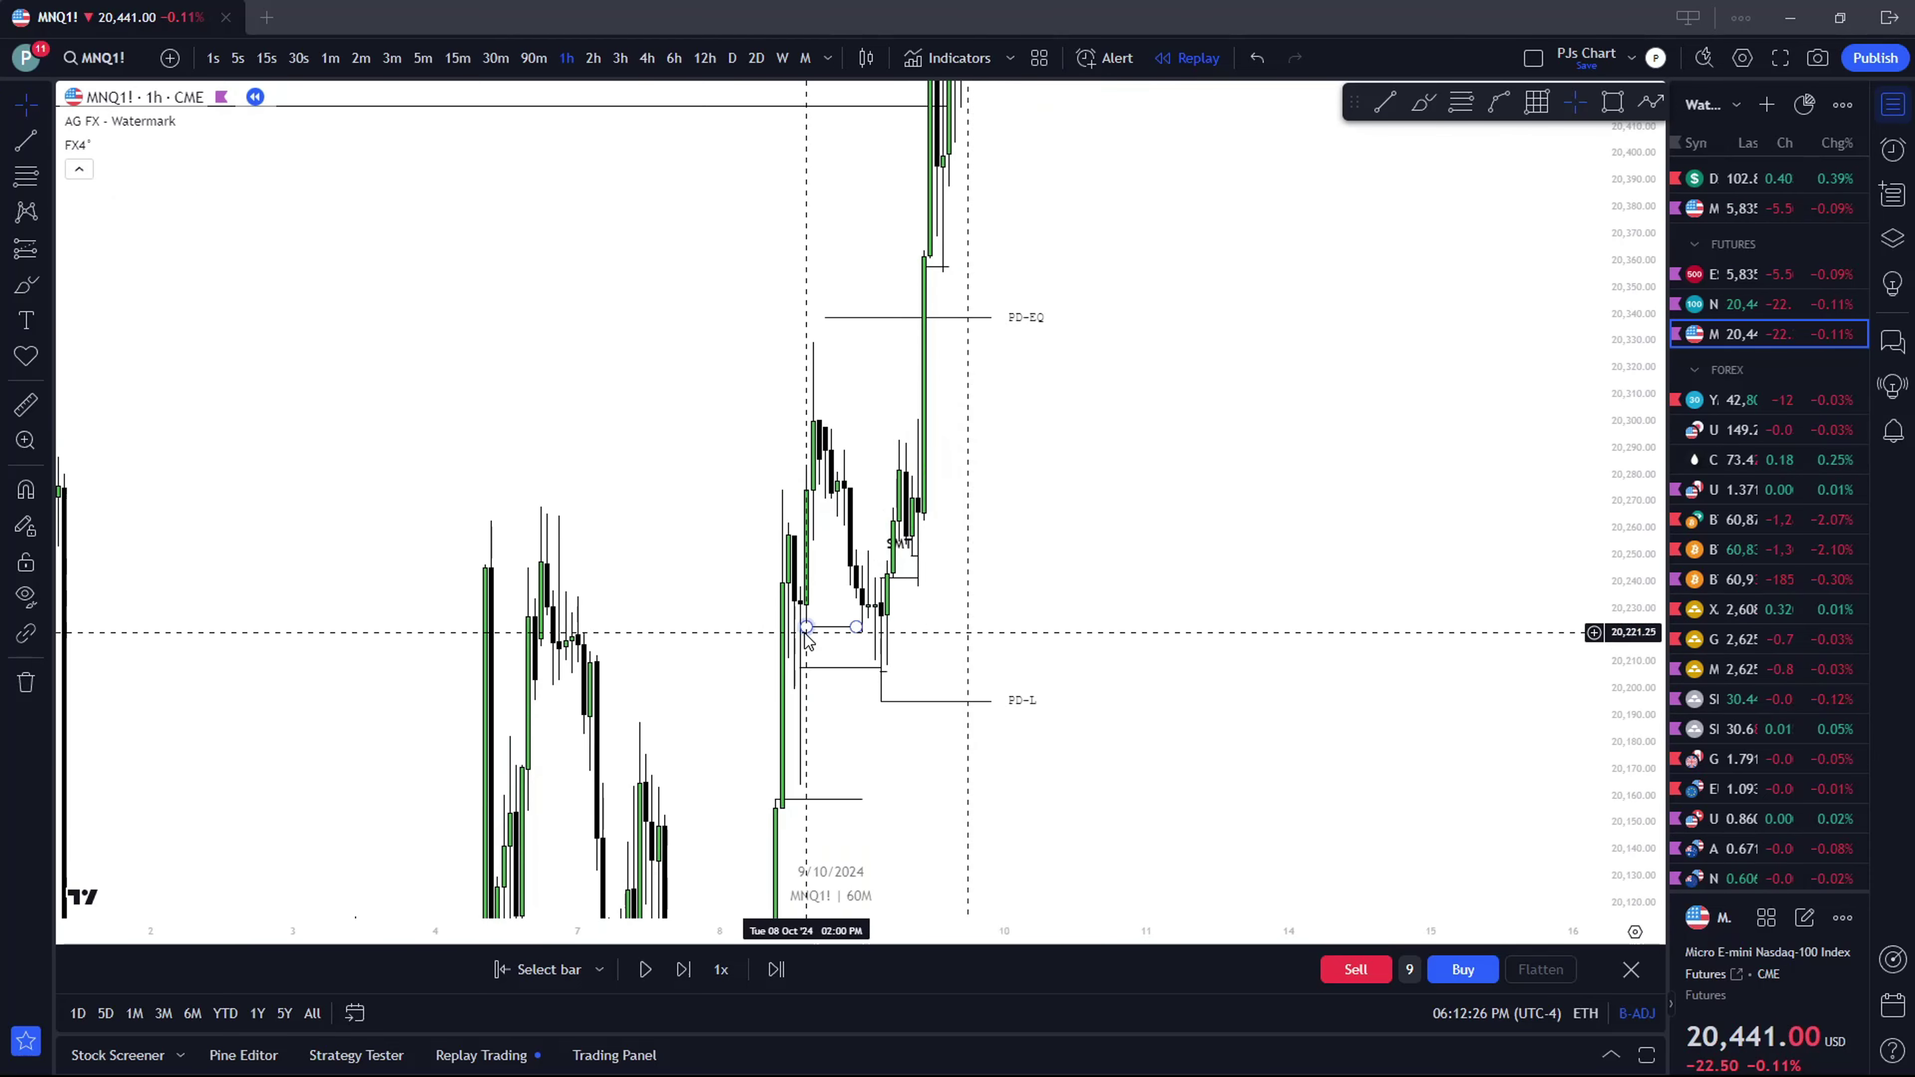
scroll(818, 365, up, 2)
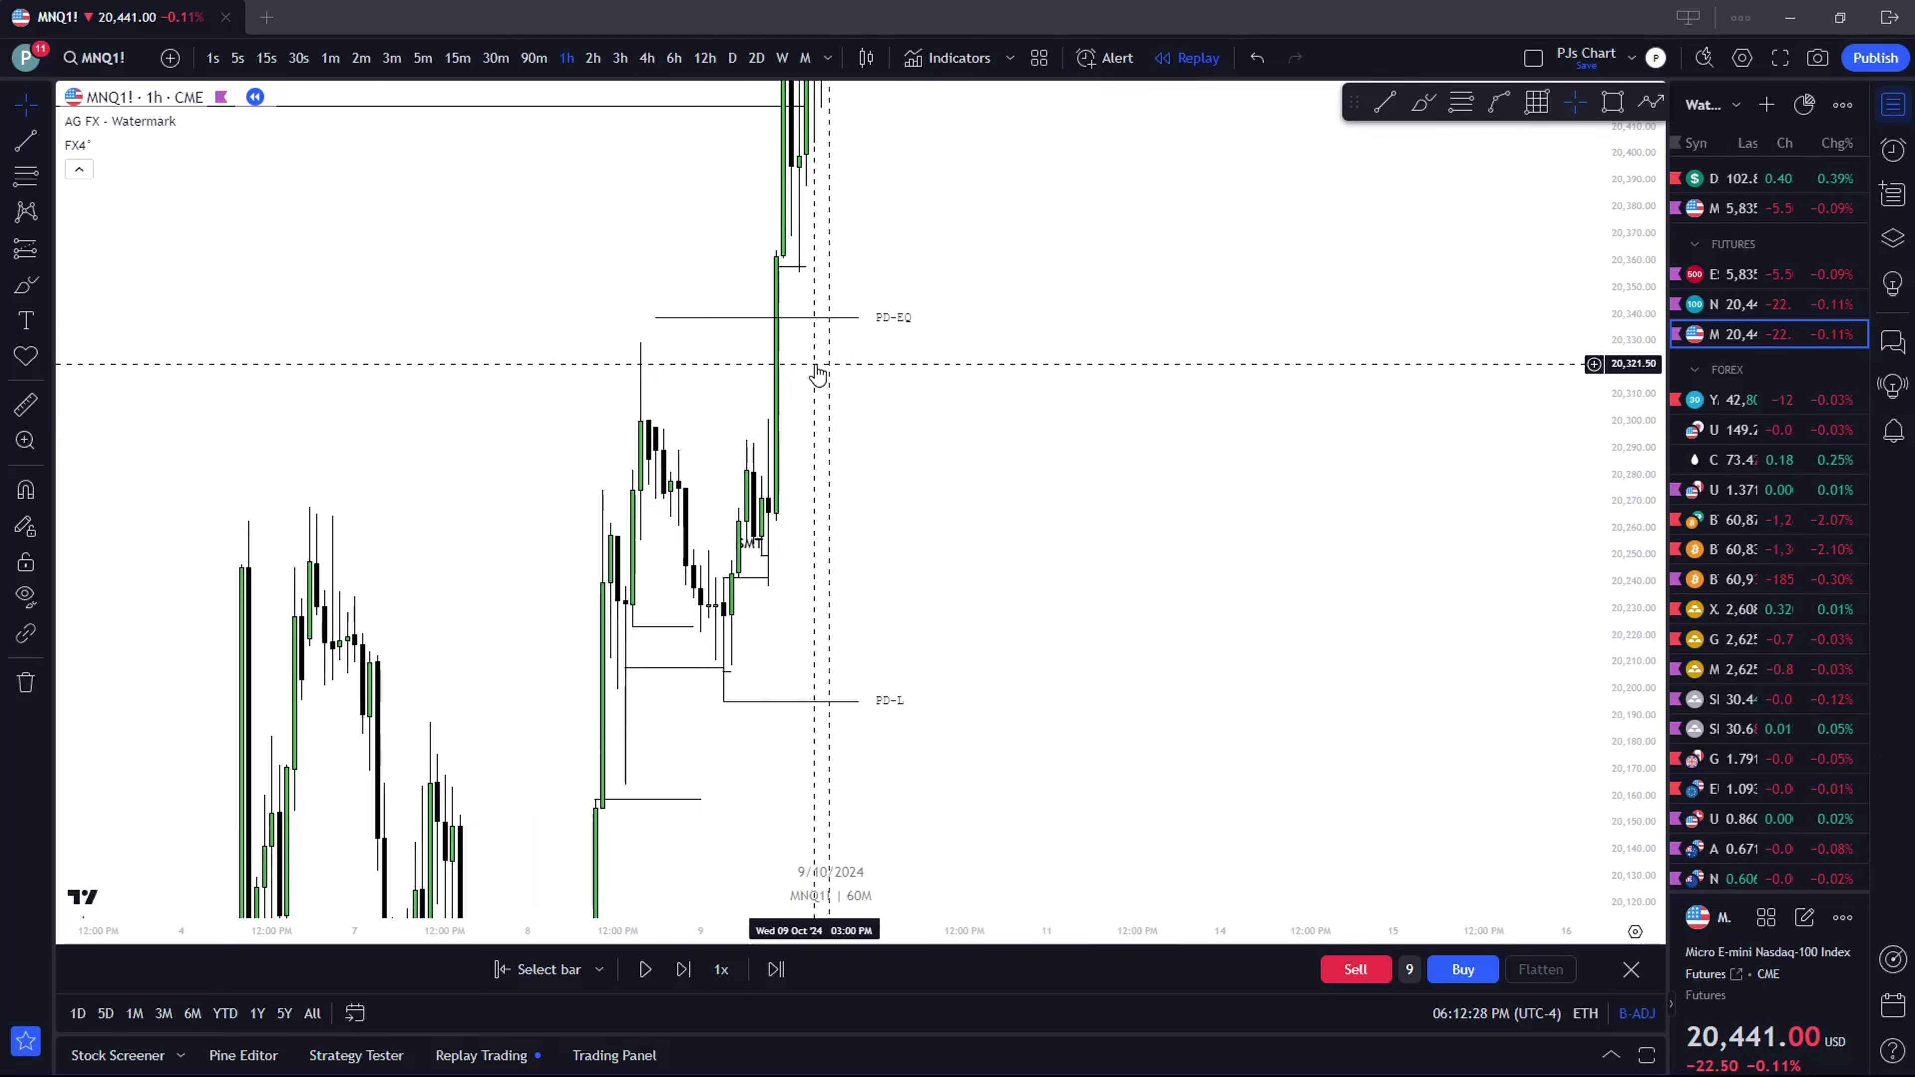
scroll(814, 370, left, 3)
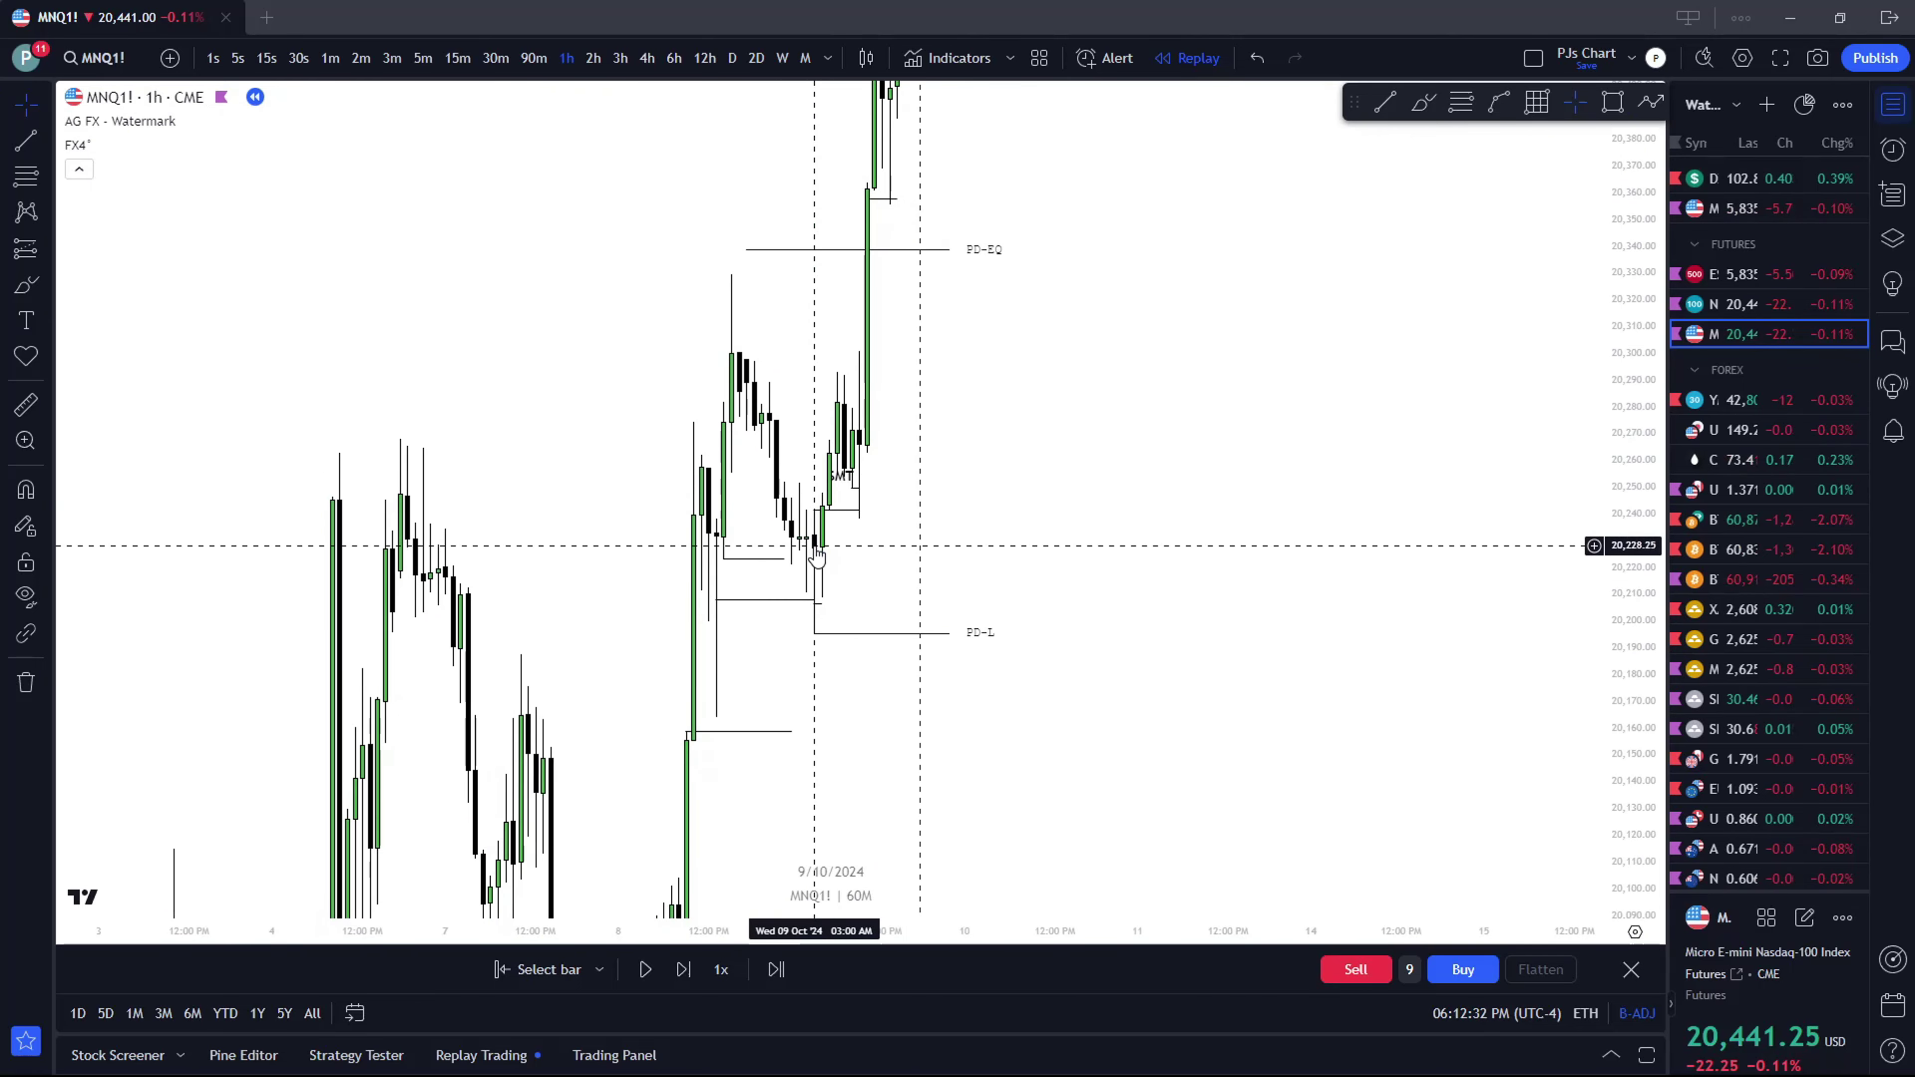
click(458, 57)
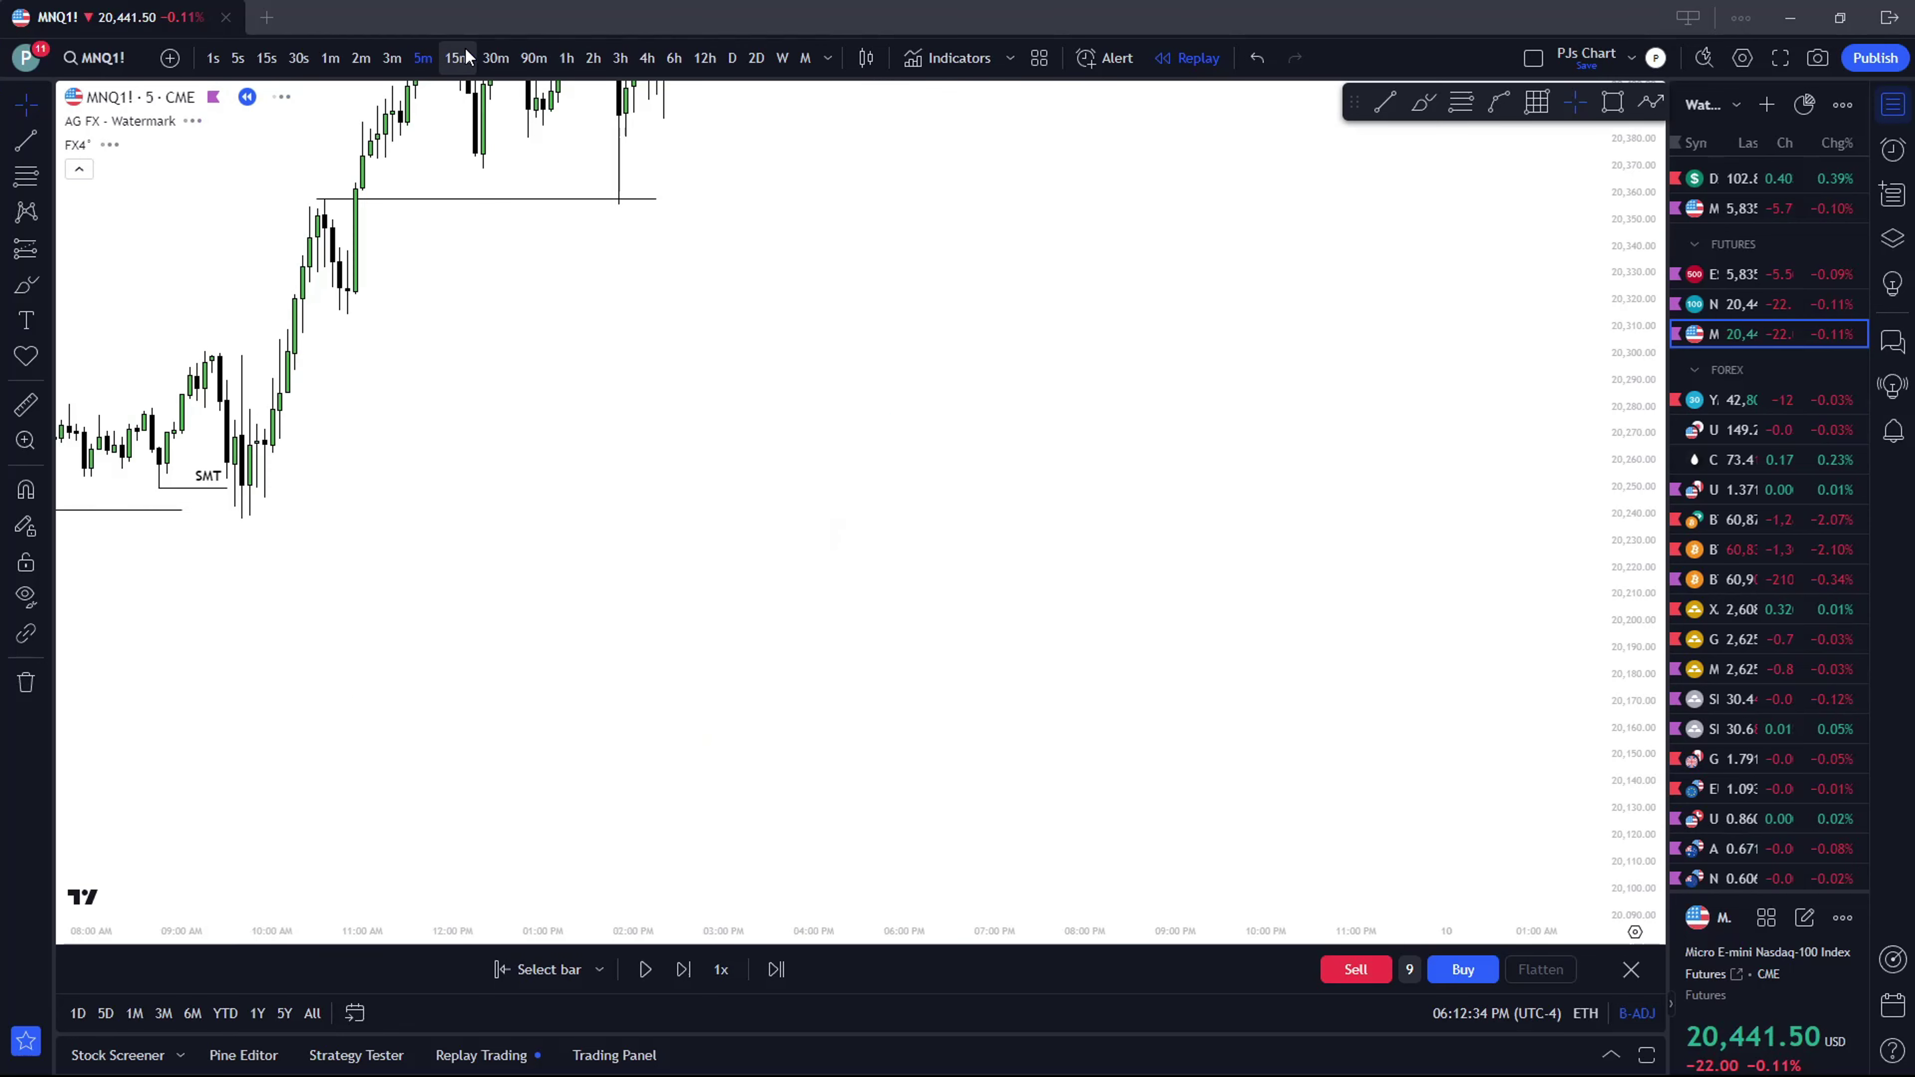
scroll(625, 433, left, 5)
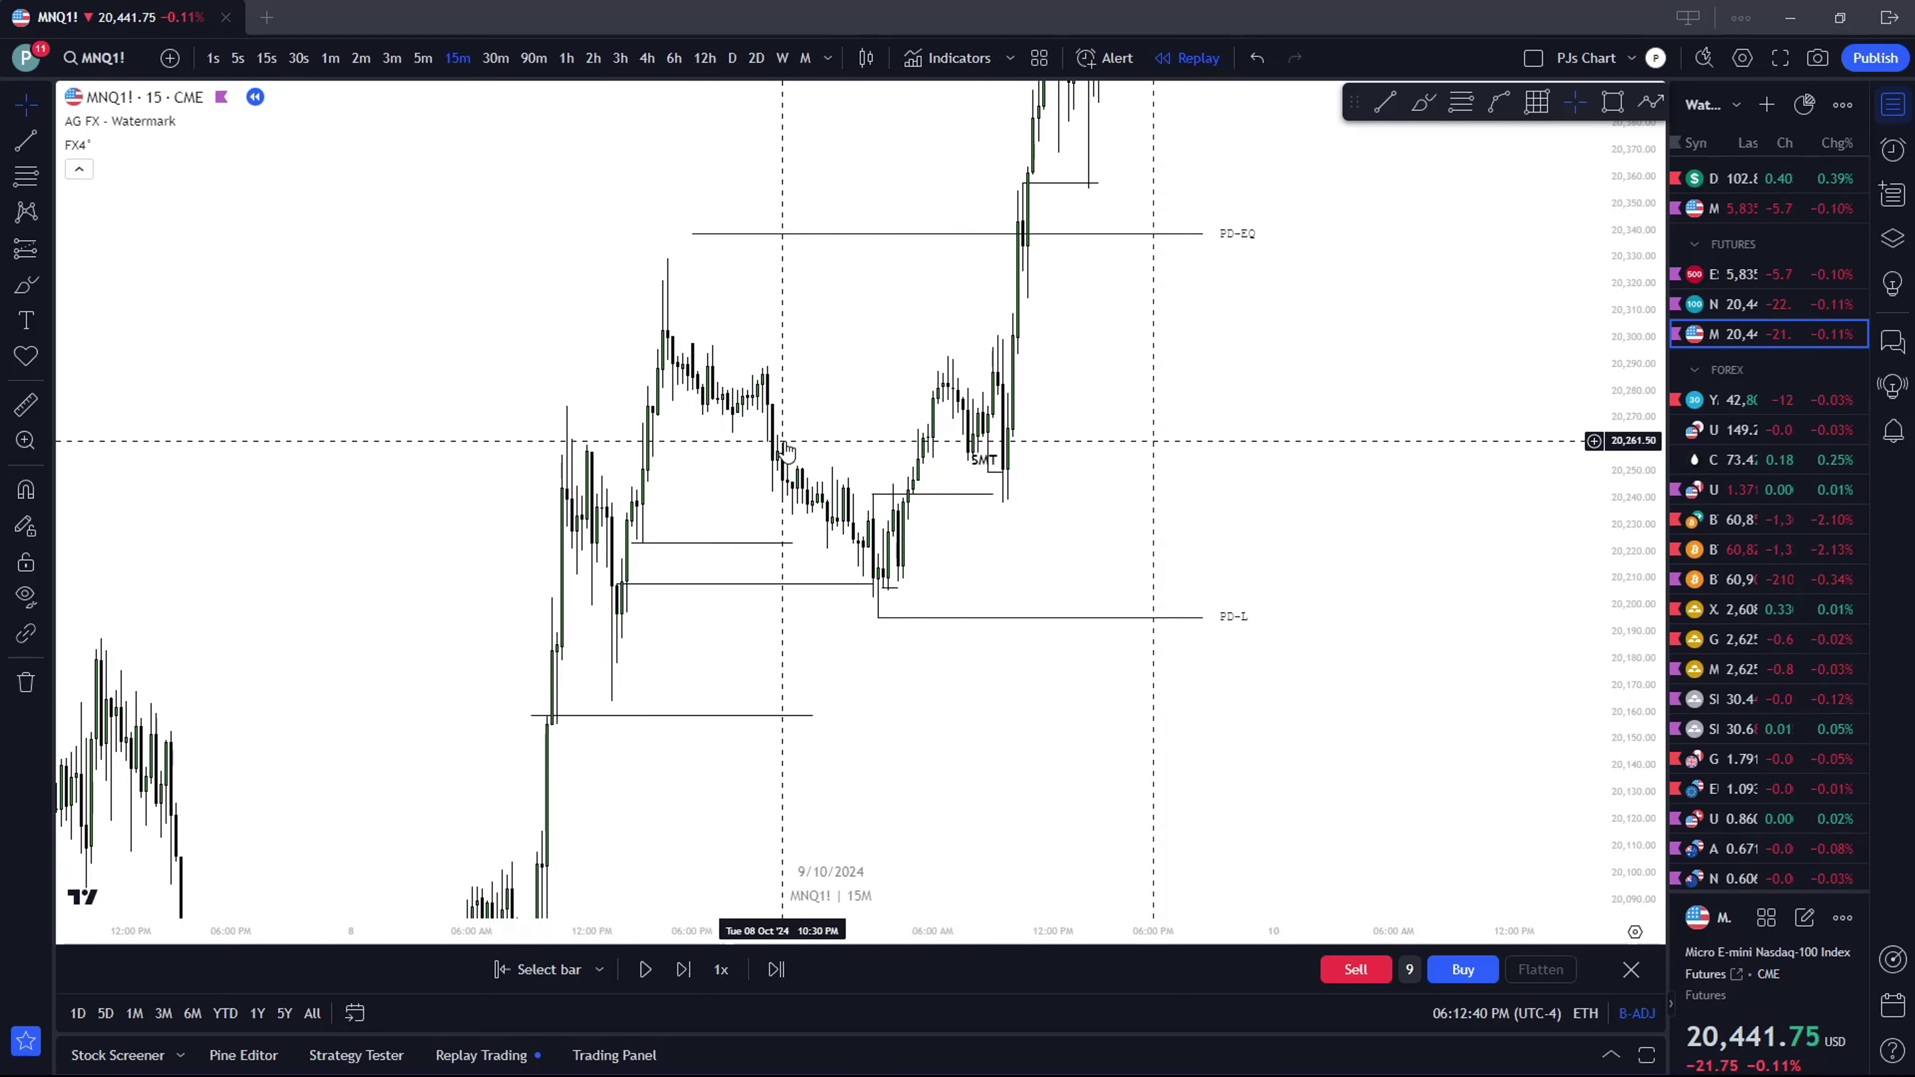
scroll(788, 442, up, 4)
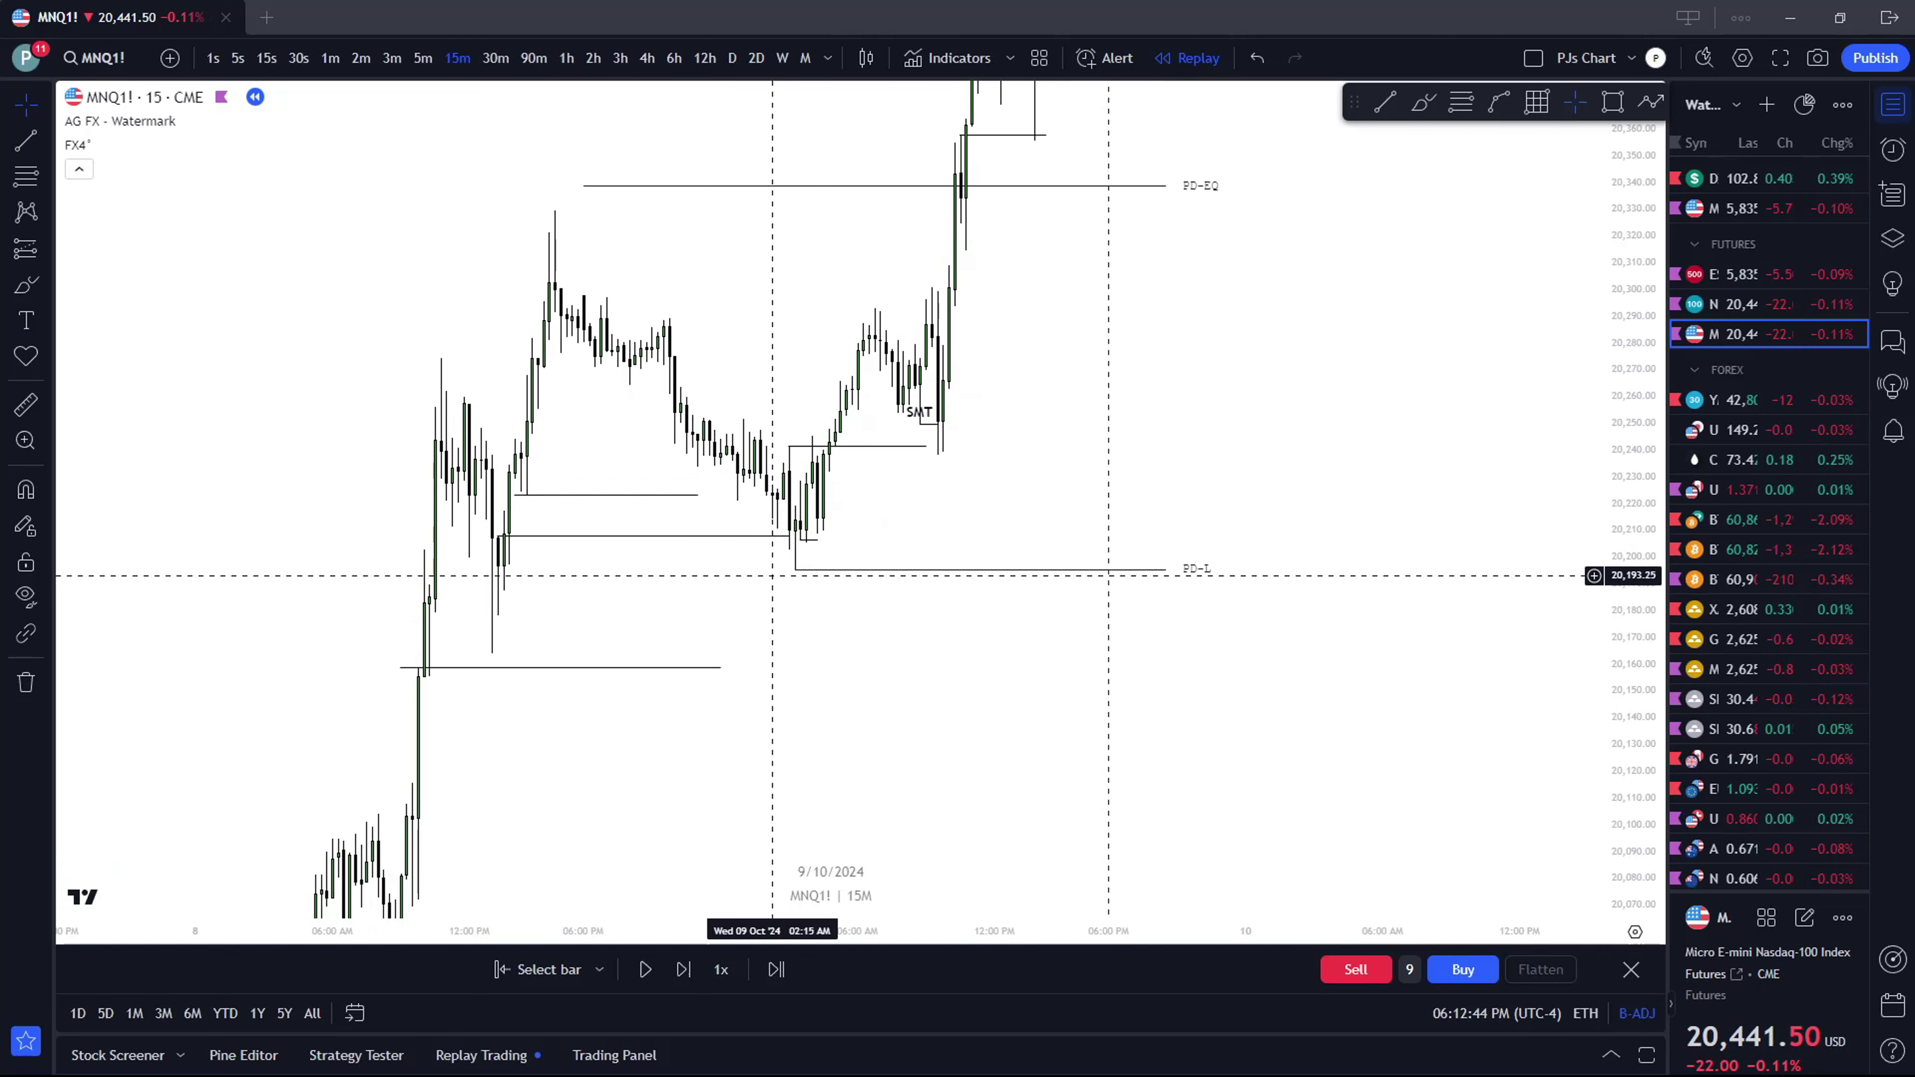
Compare current price with the September and July highs on the 4-hour, weekly and monthly timeframes
click(646, 60)
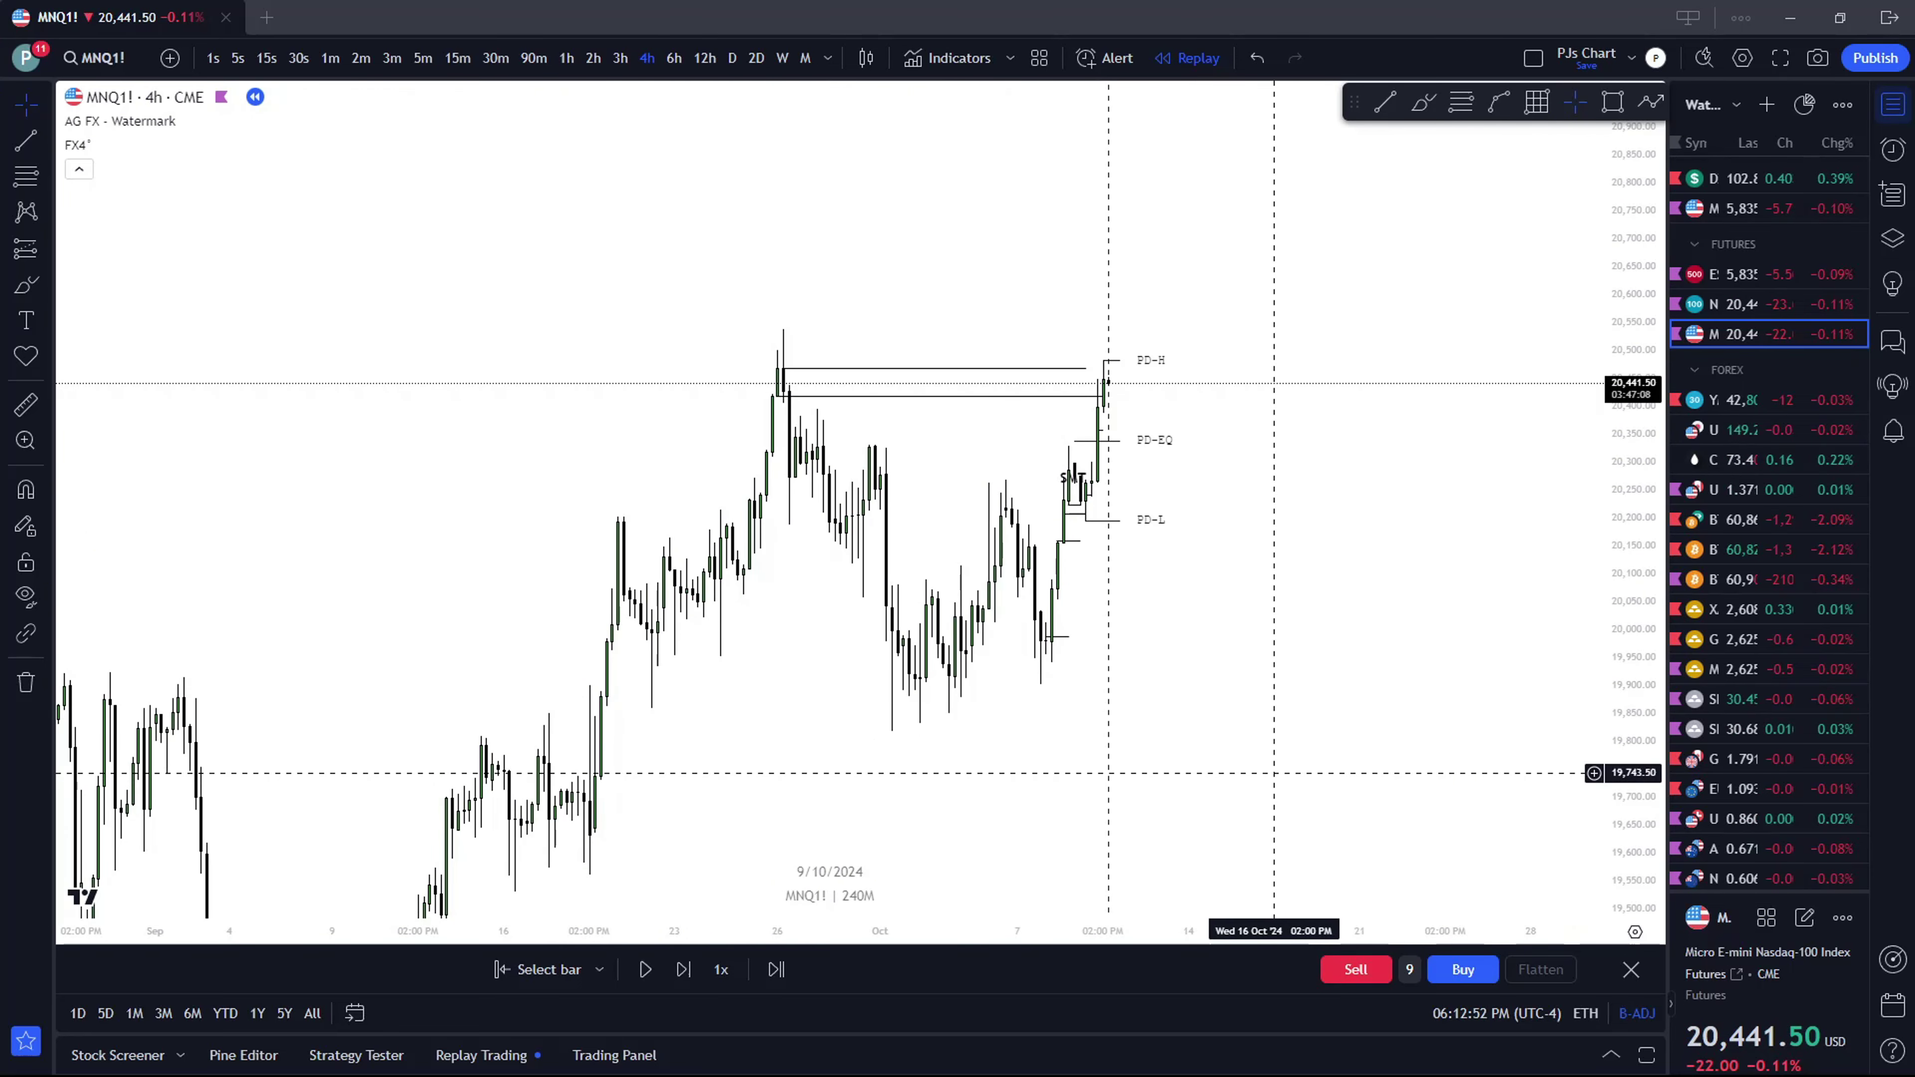
scroll(1218, 719, right, 3)
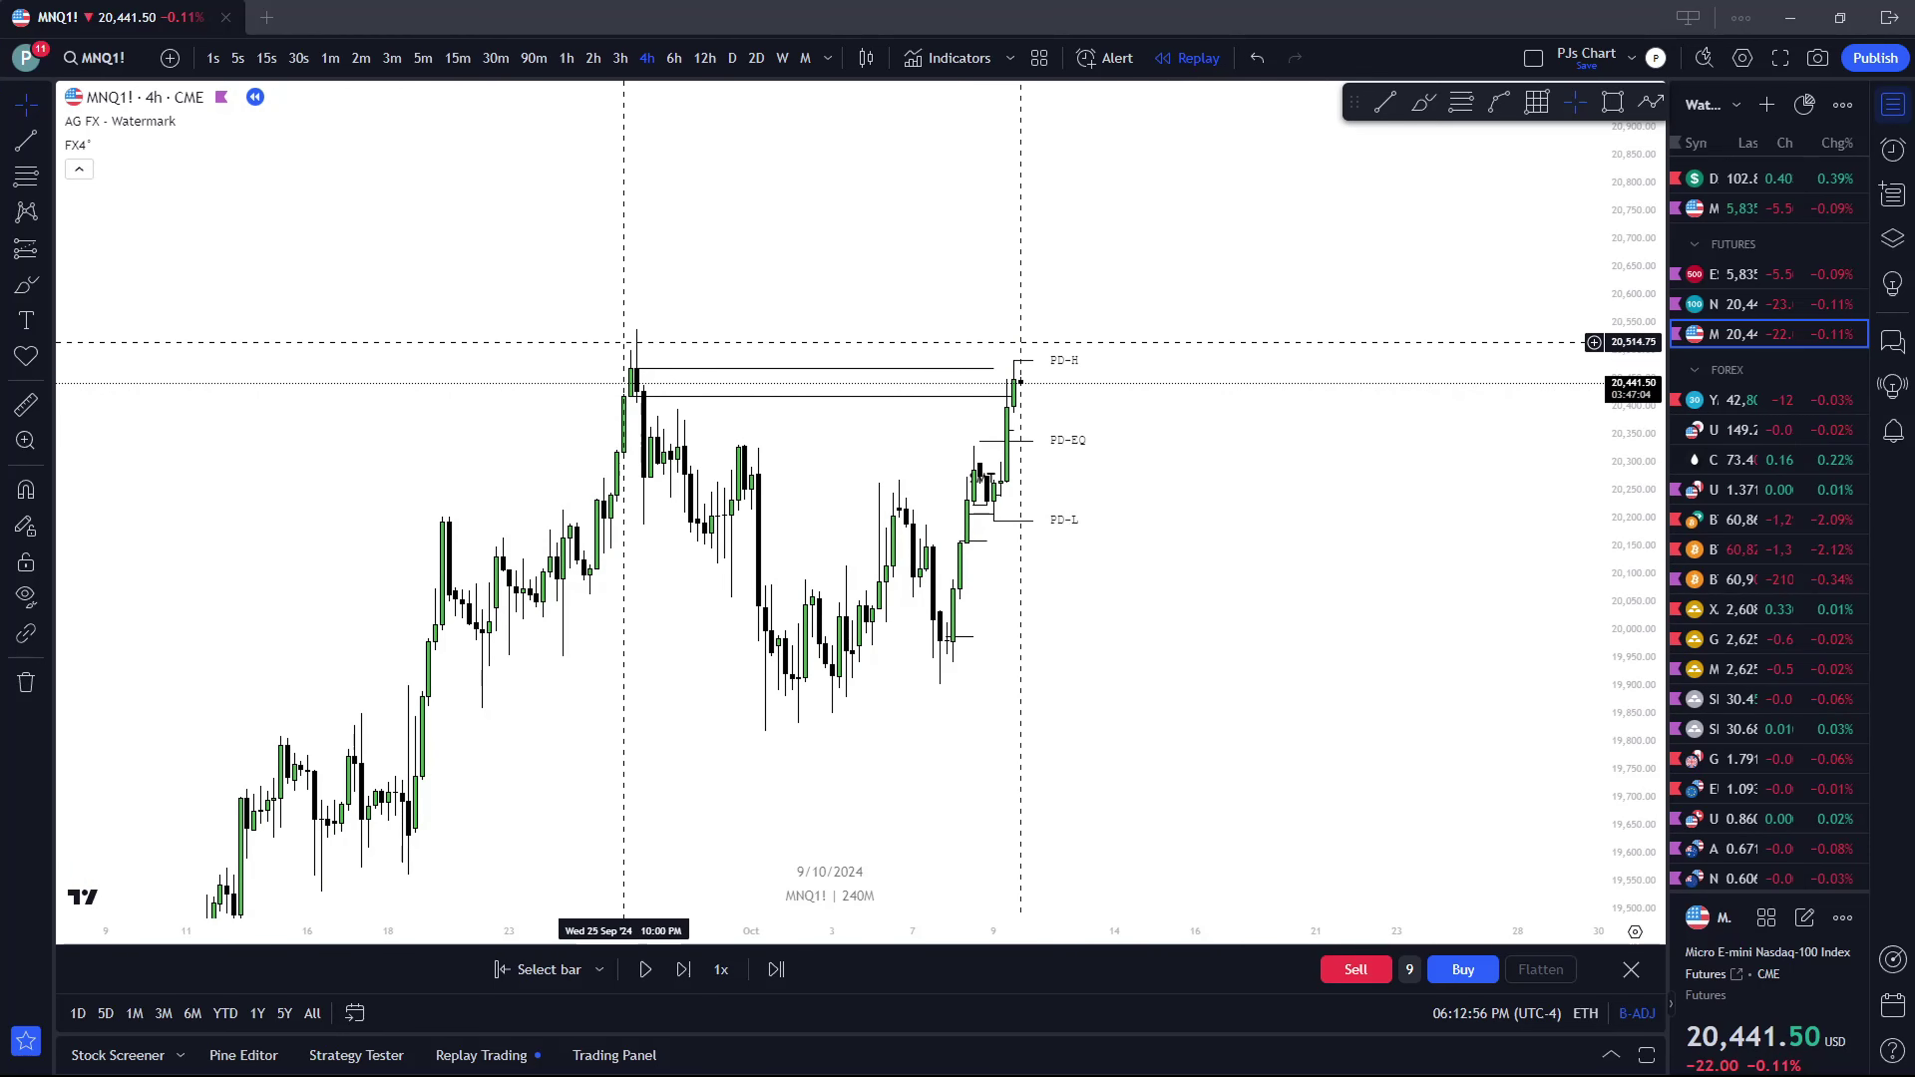
scroll(617, 335, down, 5)
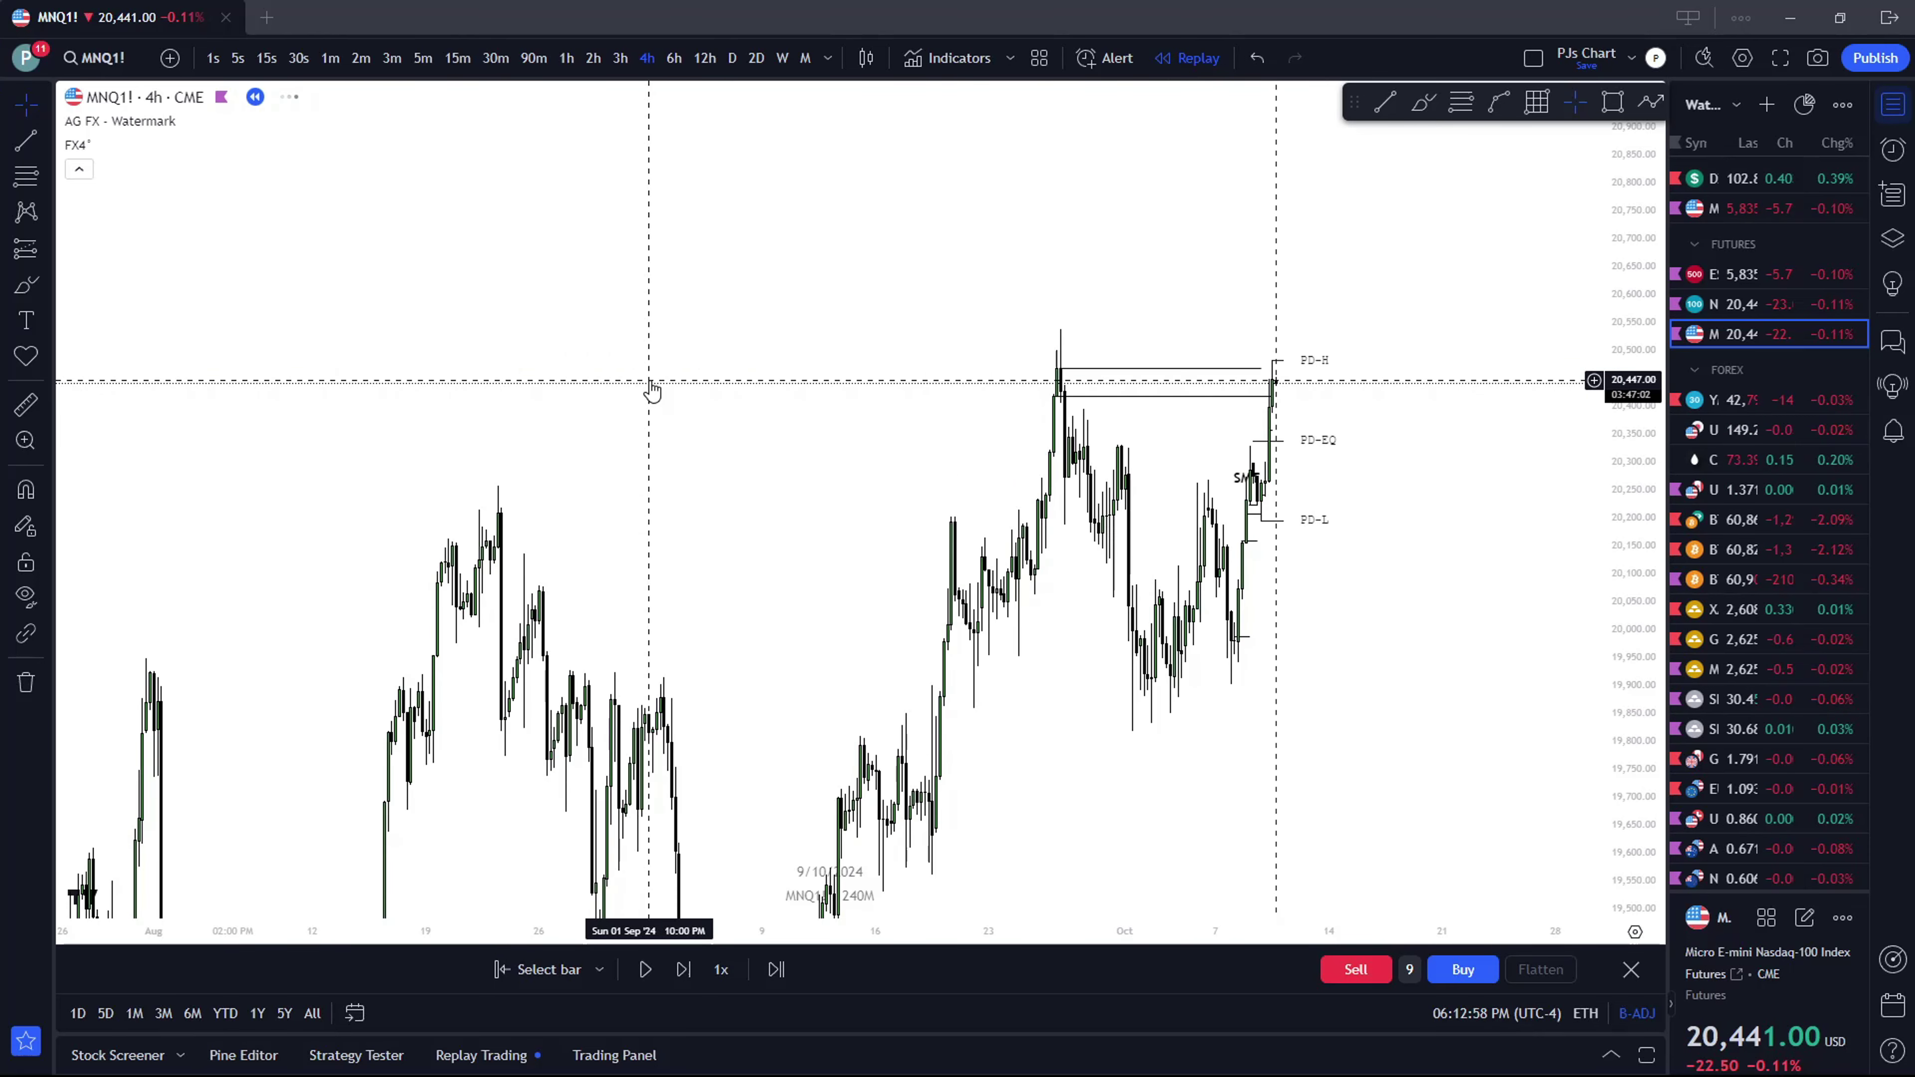
scroll(652, 390, down, 2)
scroll(652, 390, up, 1)
scroll(653, 390, down, 2)
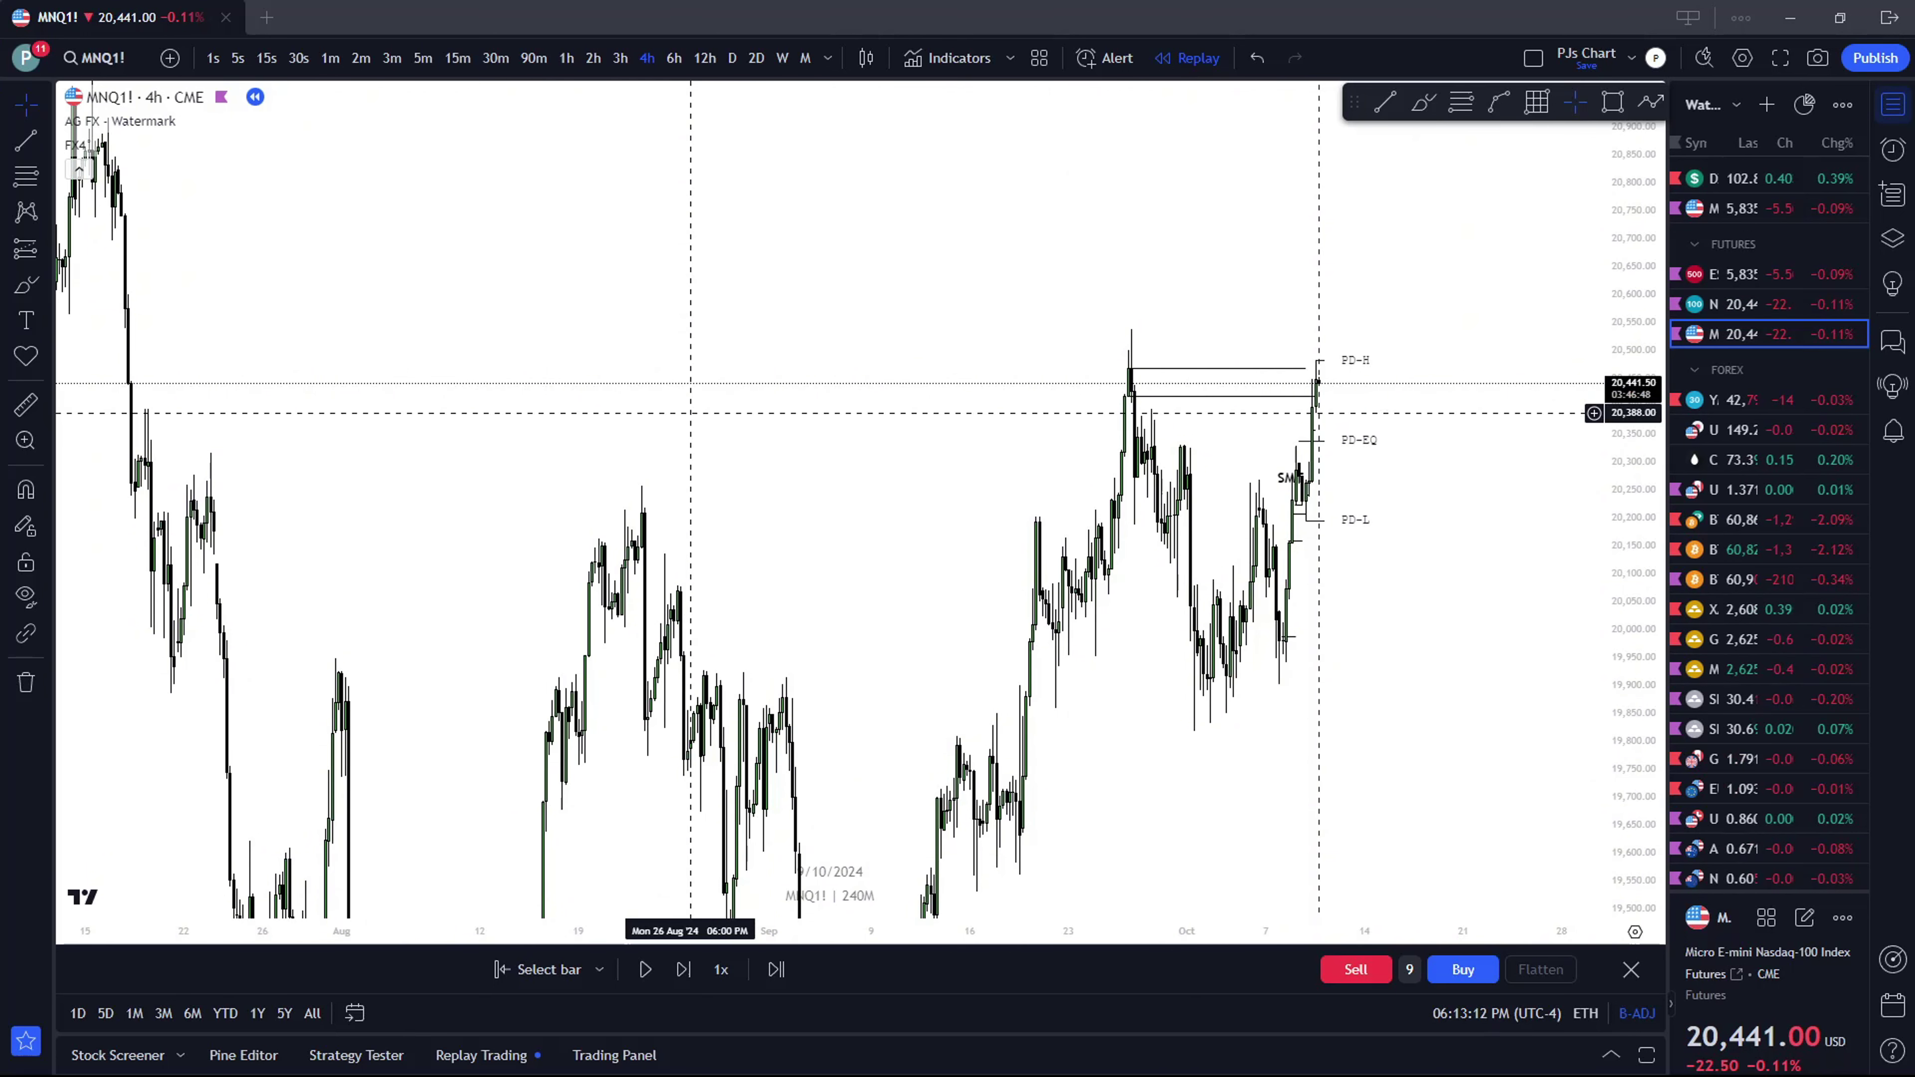
click(782, 58)
scroll(1099, 441, up, 5)
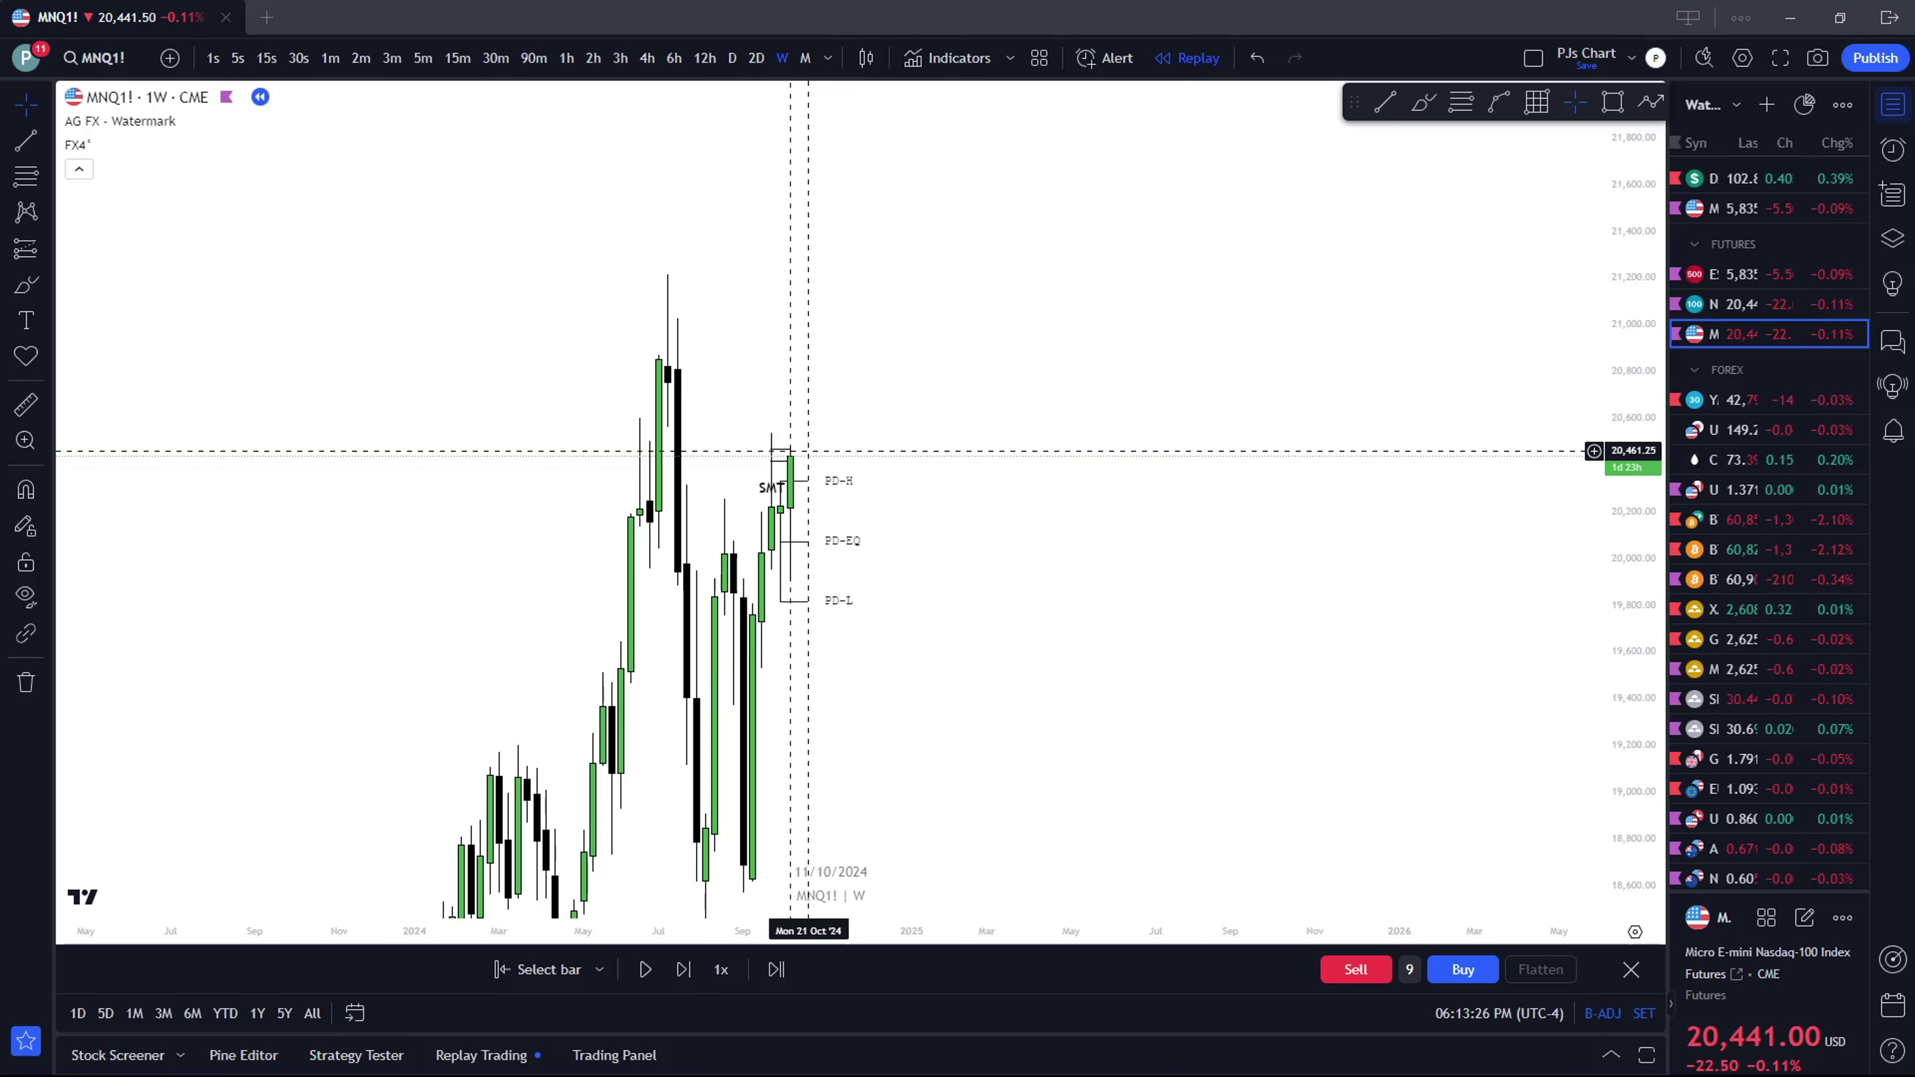
scroll(801, 464, up, 1)
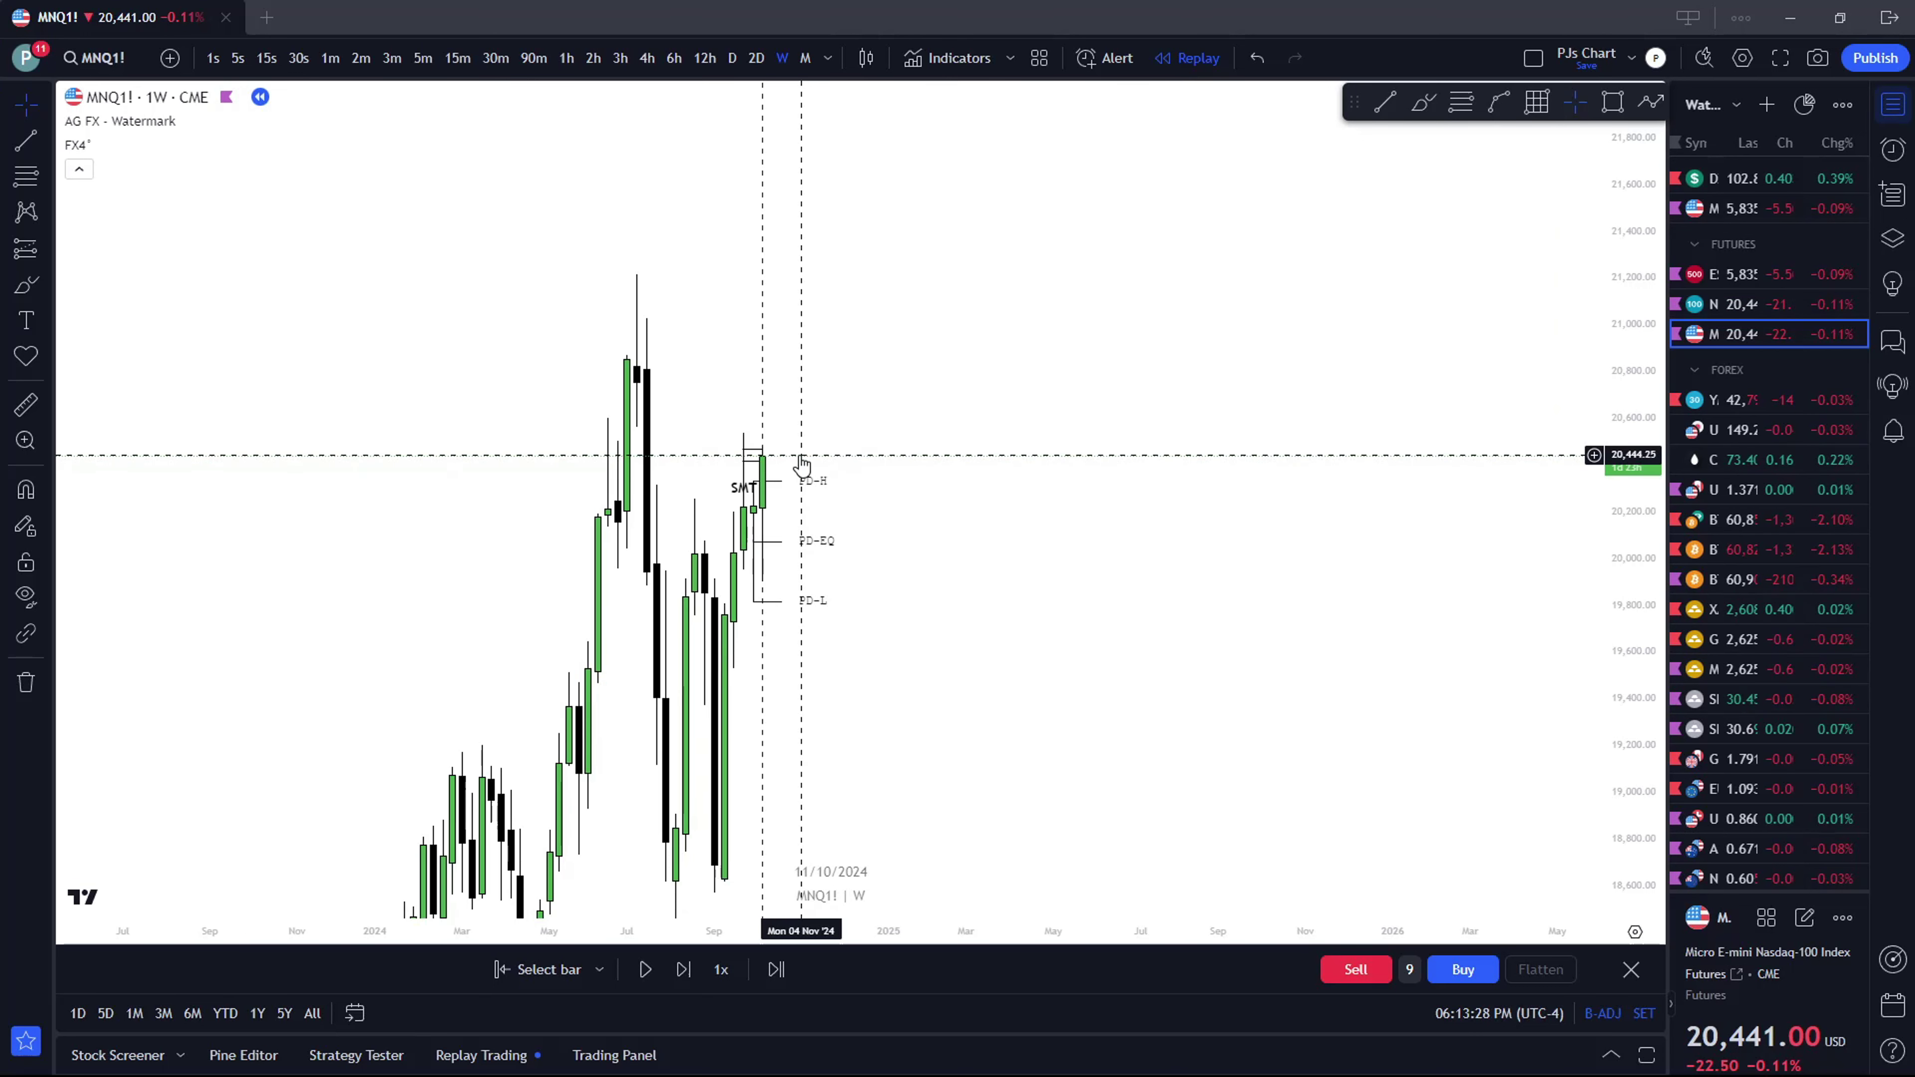
click(805, 58)
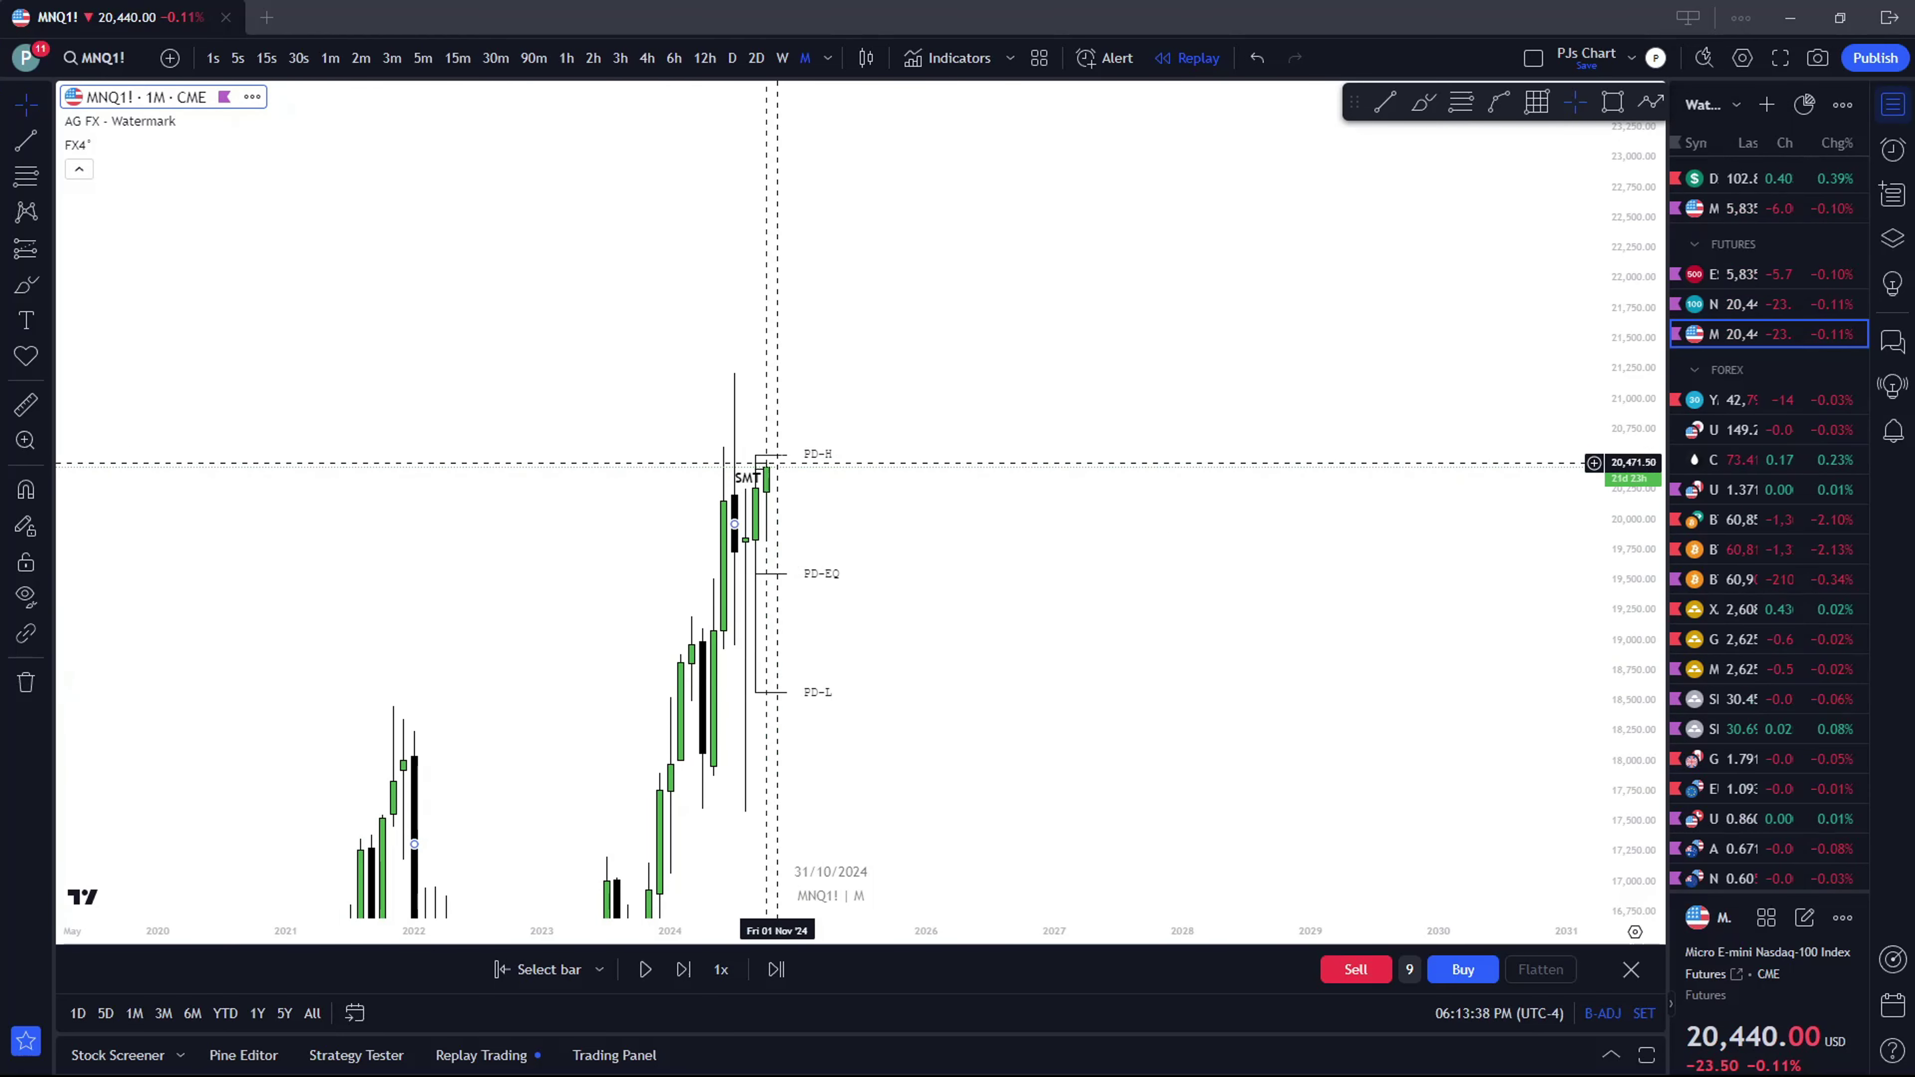
click(782, 57)
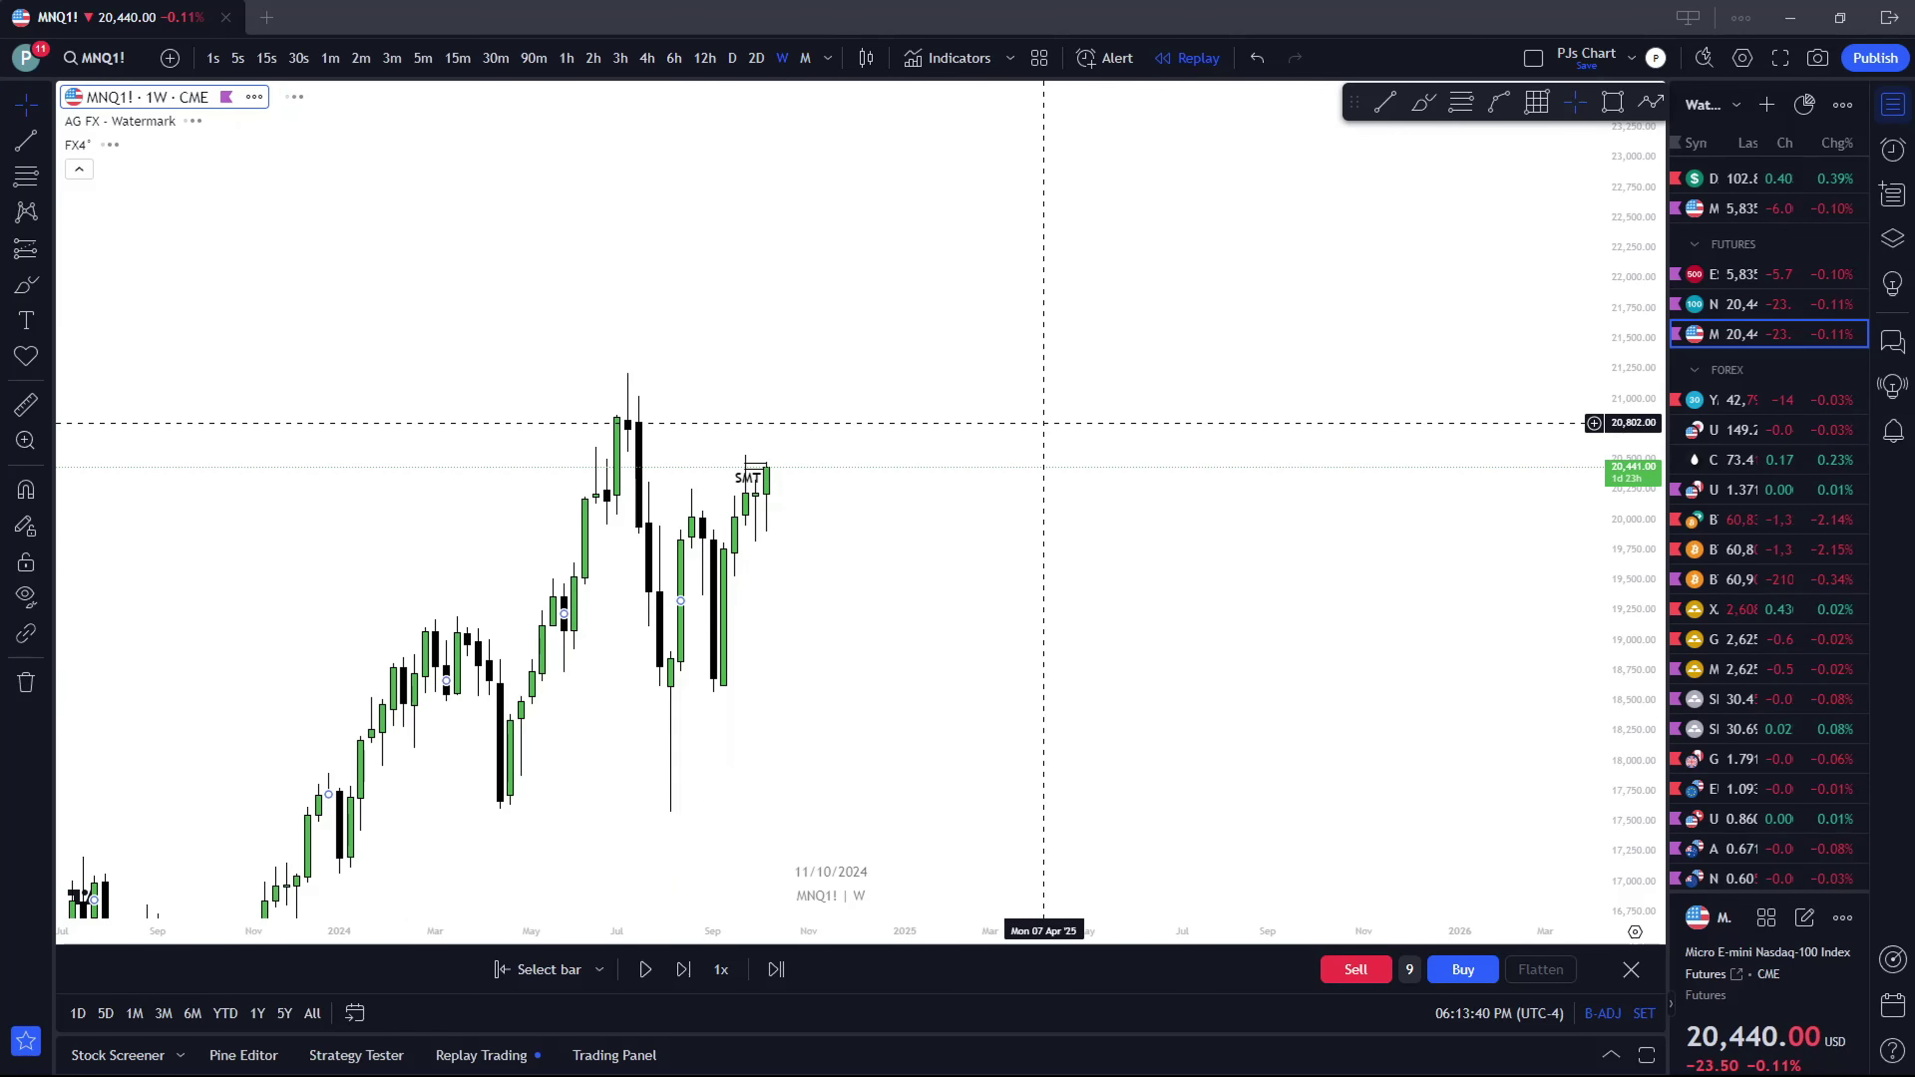
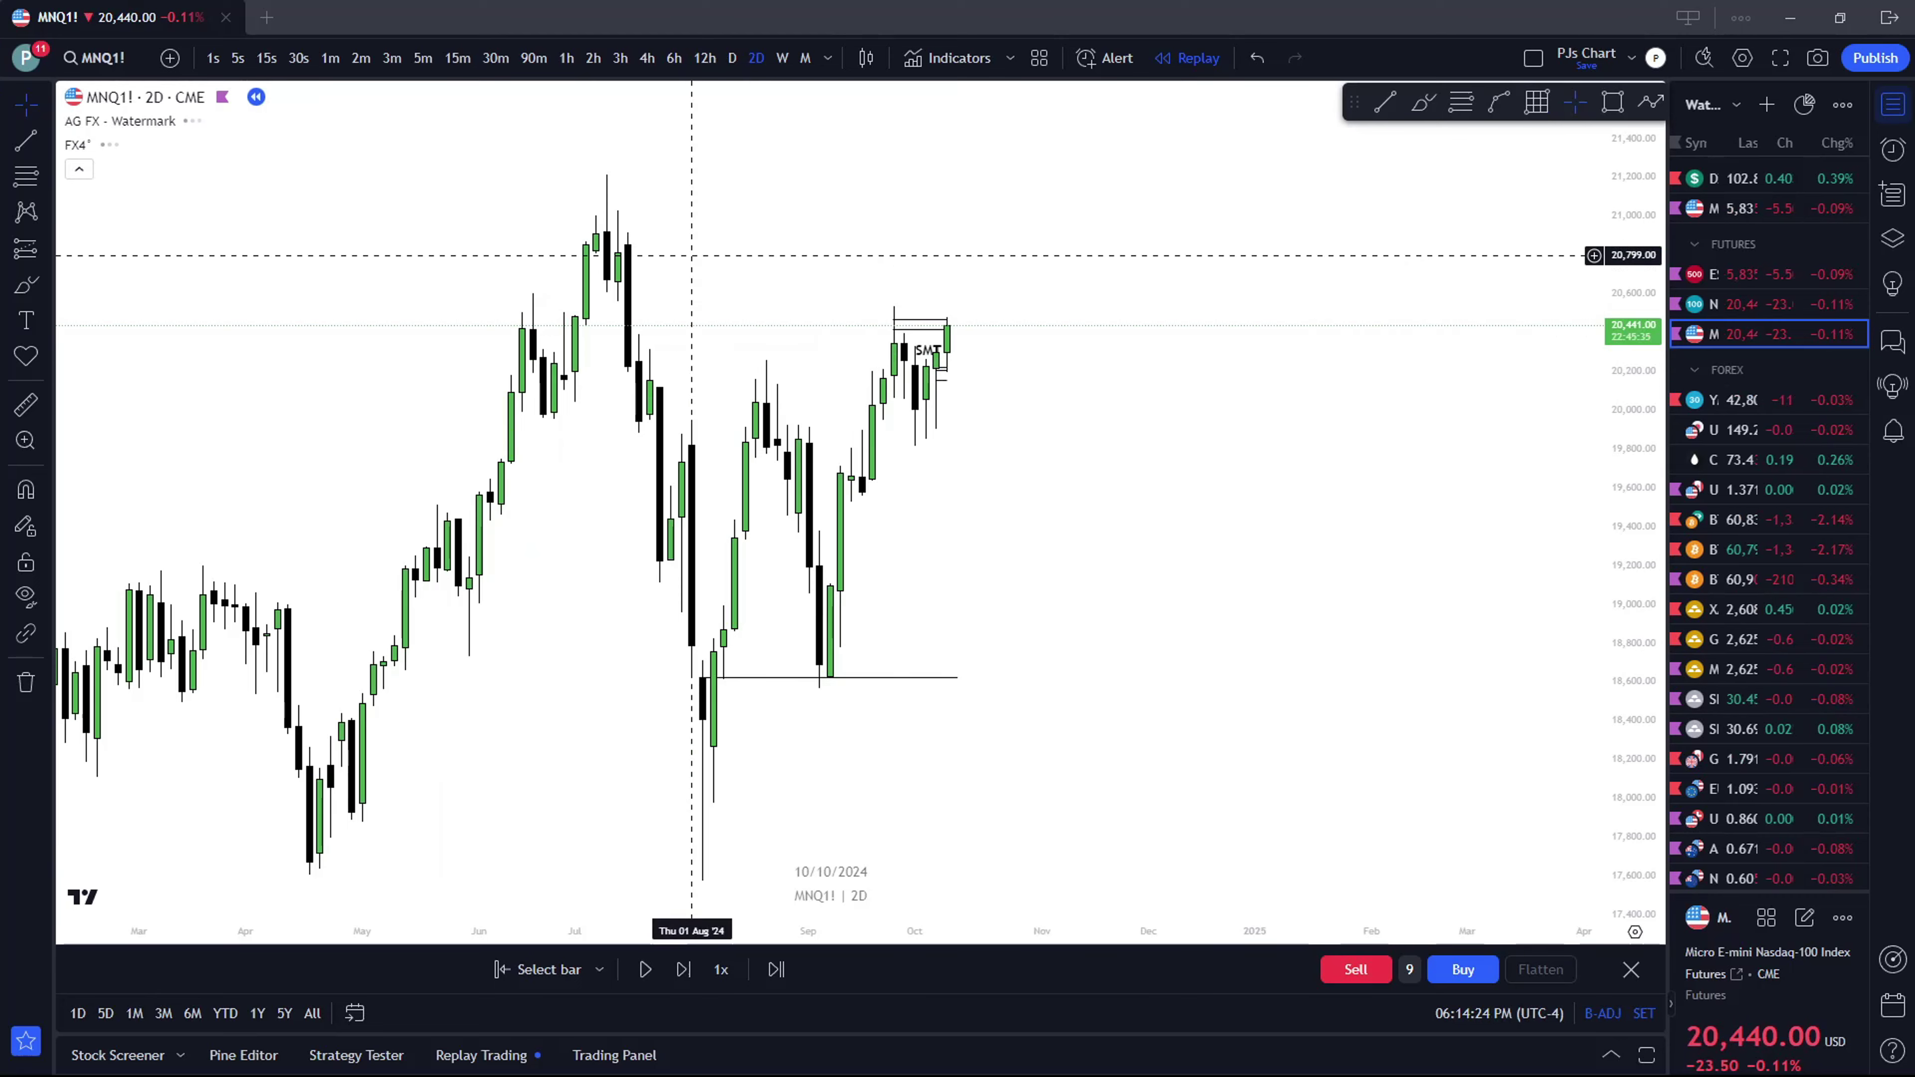
On the 4-hour timeframe, mark the 1 and 2 October lows with short 4px brush strokes beneath the wicks
click(647, 58)
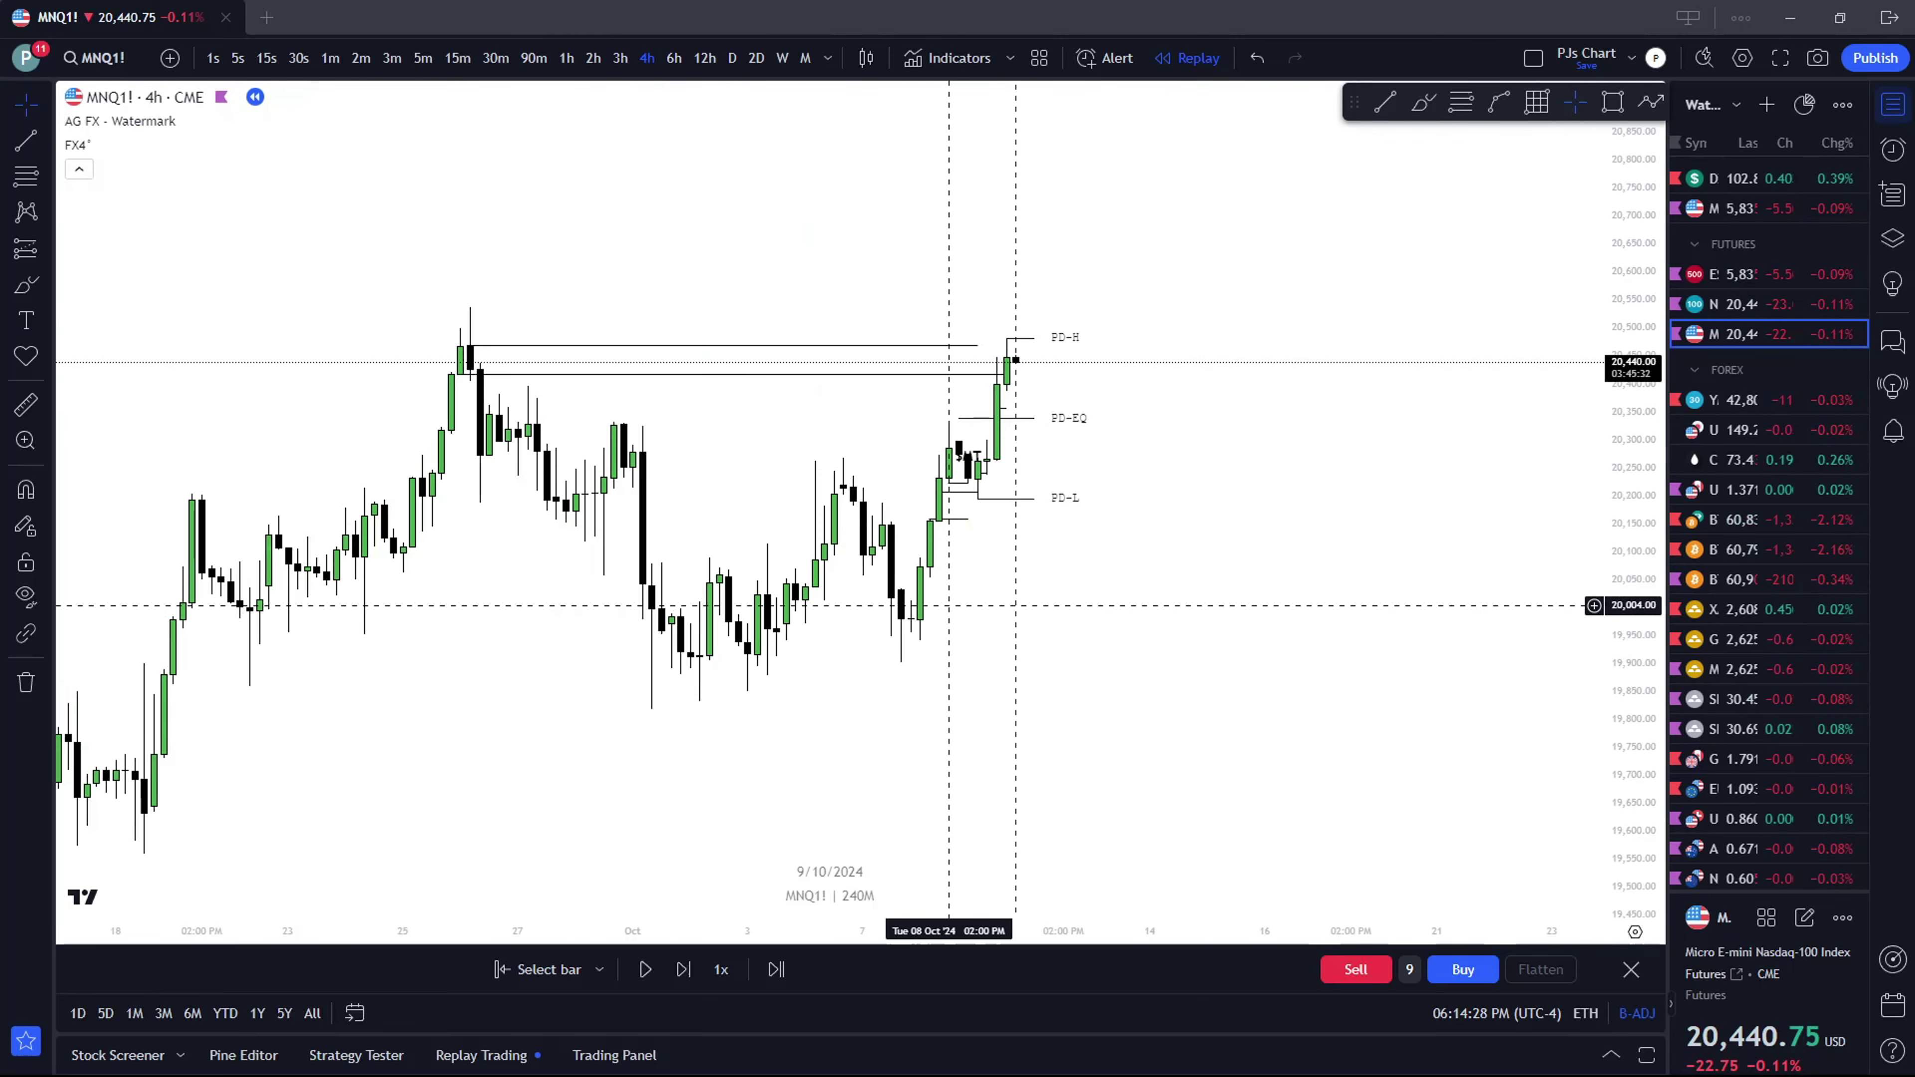
drag(842, 698, 878, 514)
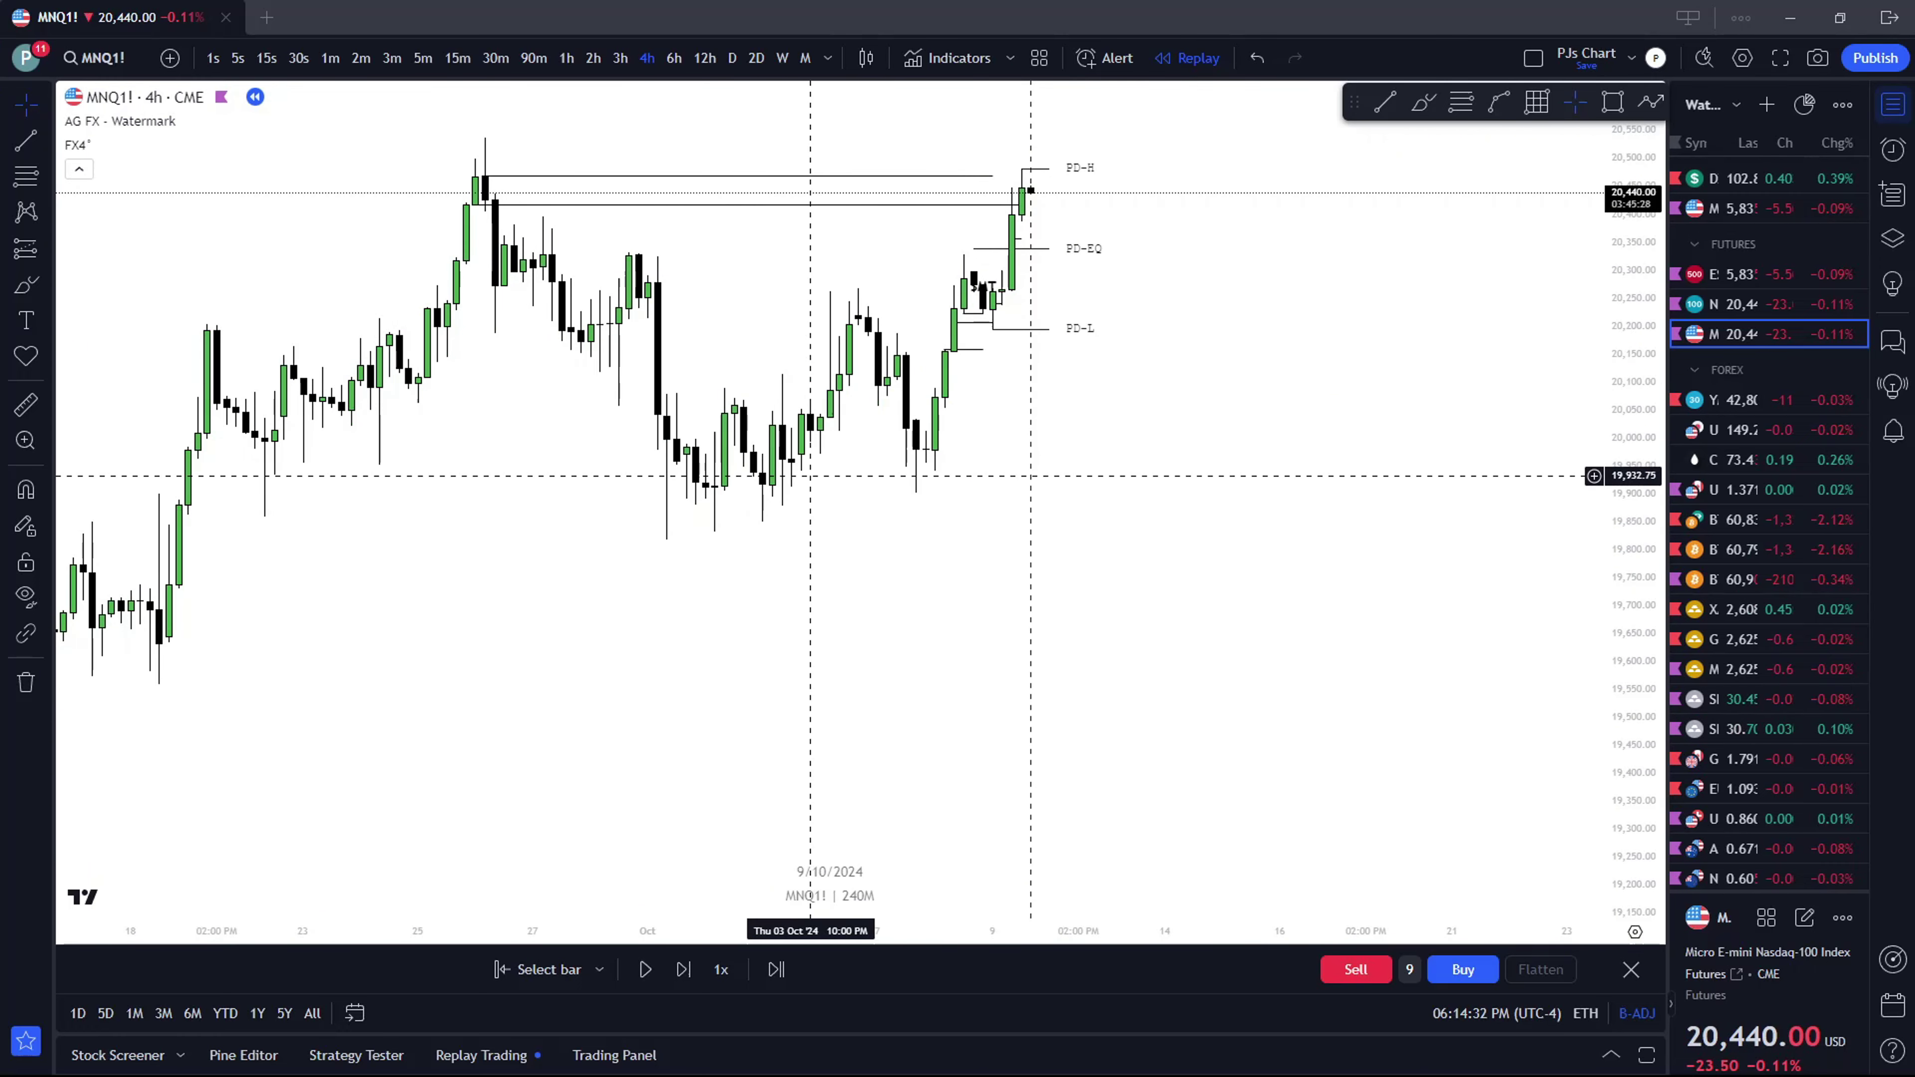
scroll(818, 476, up, 1)
drag(818, 475, 884, 528)
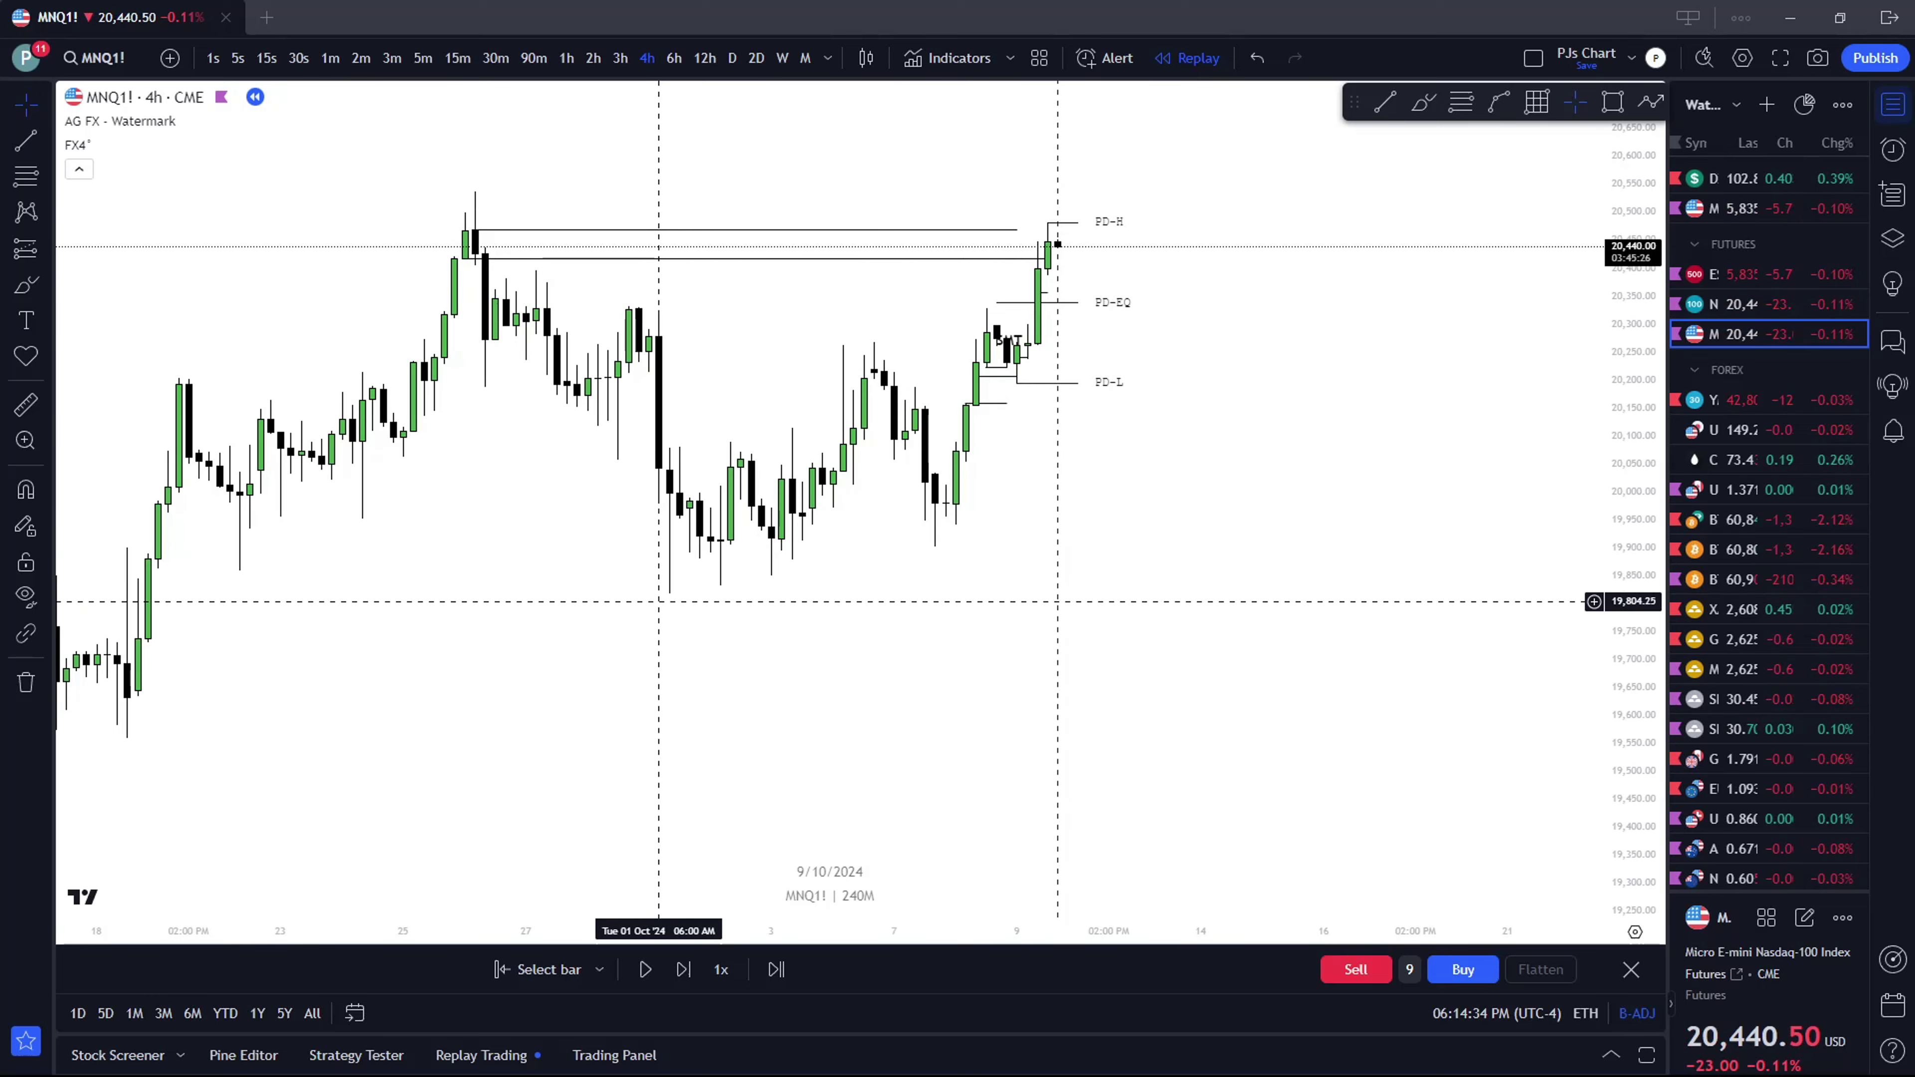
click(1422, 102)
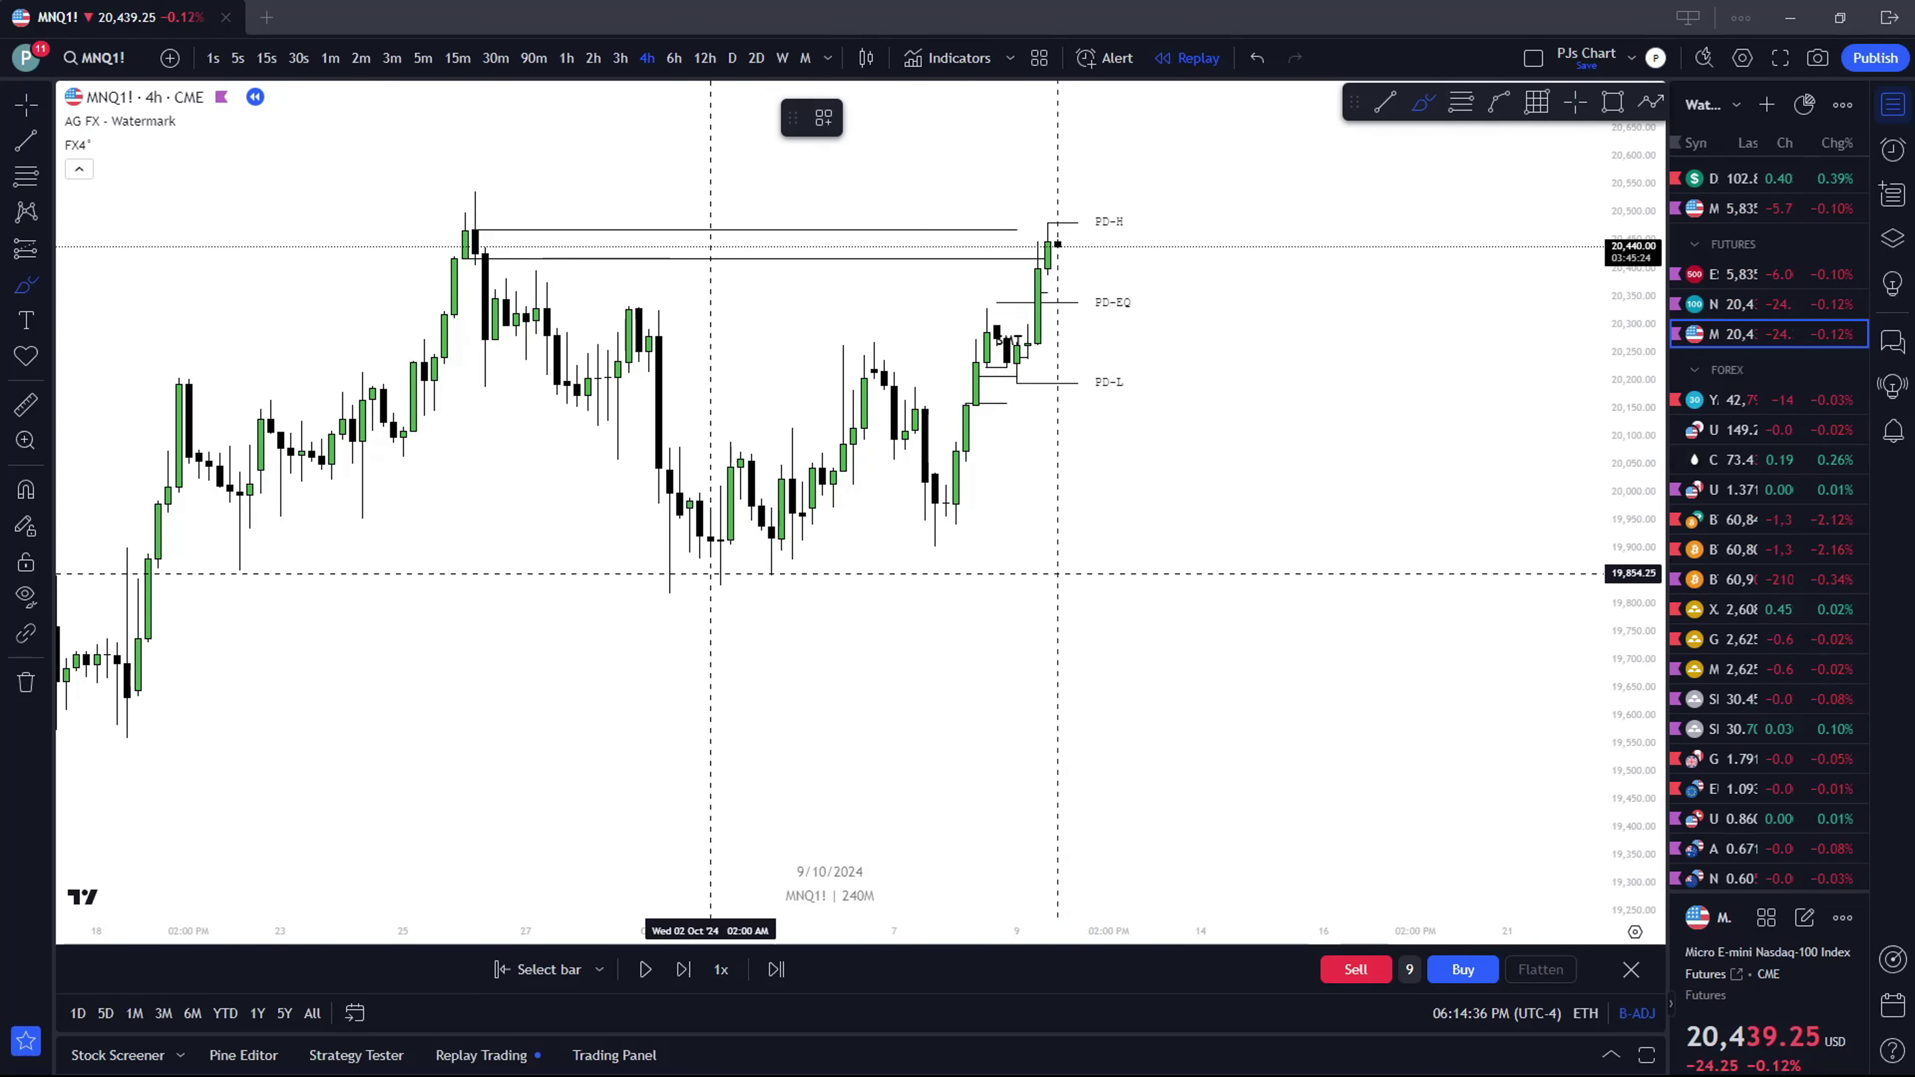
mouse_move(710, 573)
mouse_down()
mouse_move(729, 570)
mouse_move(679, 582)
mouse_up()
scroll(822, 592, up, 1)
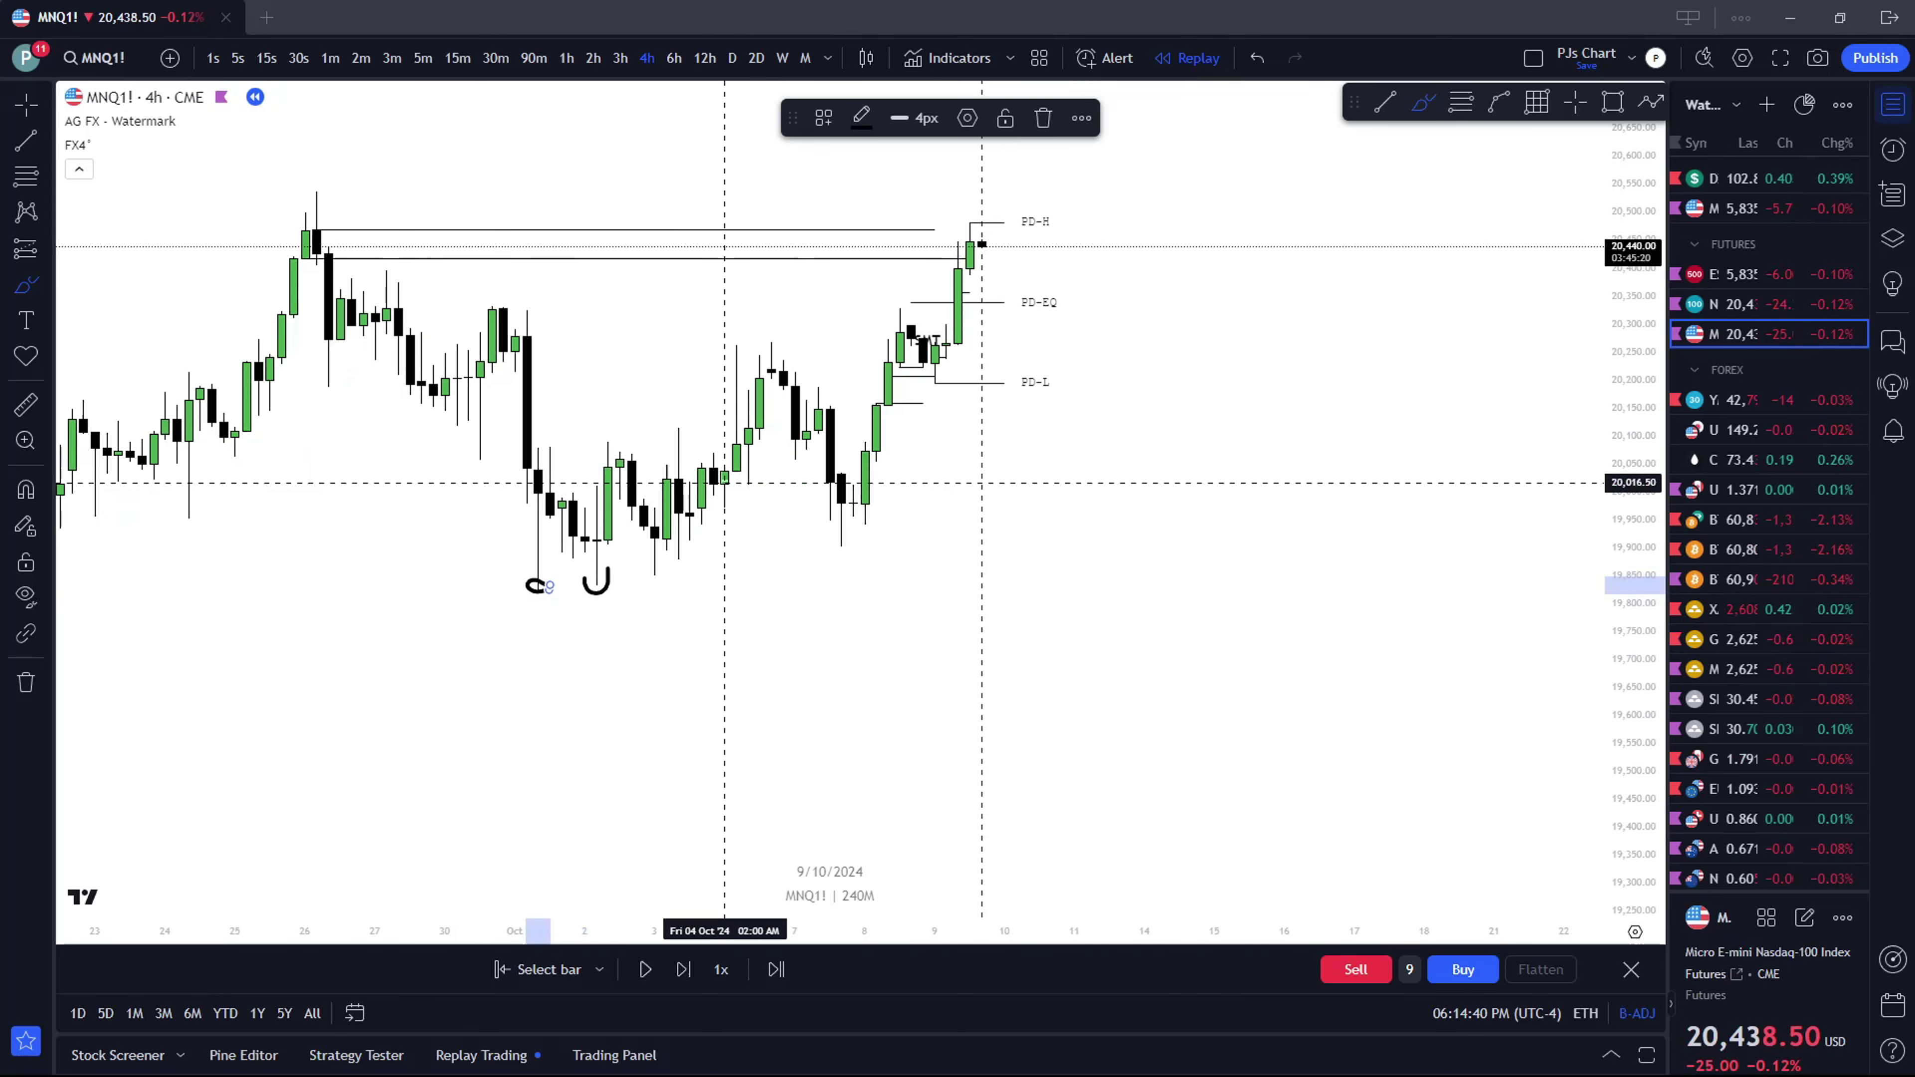
Draw a Fibonacci retracement from the early-October low at about 19,831 up to the swing high at about 20,270
click(1461, 102)
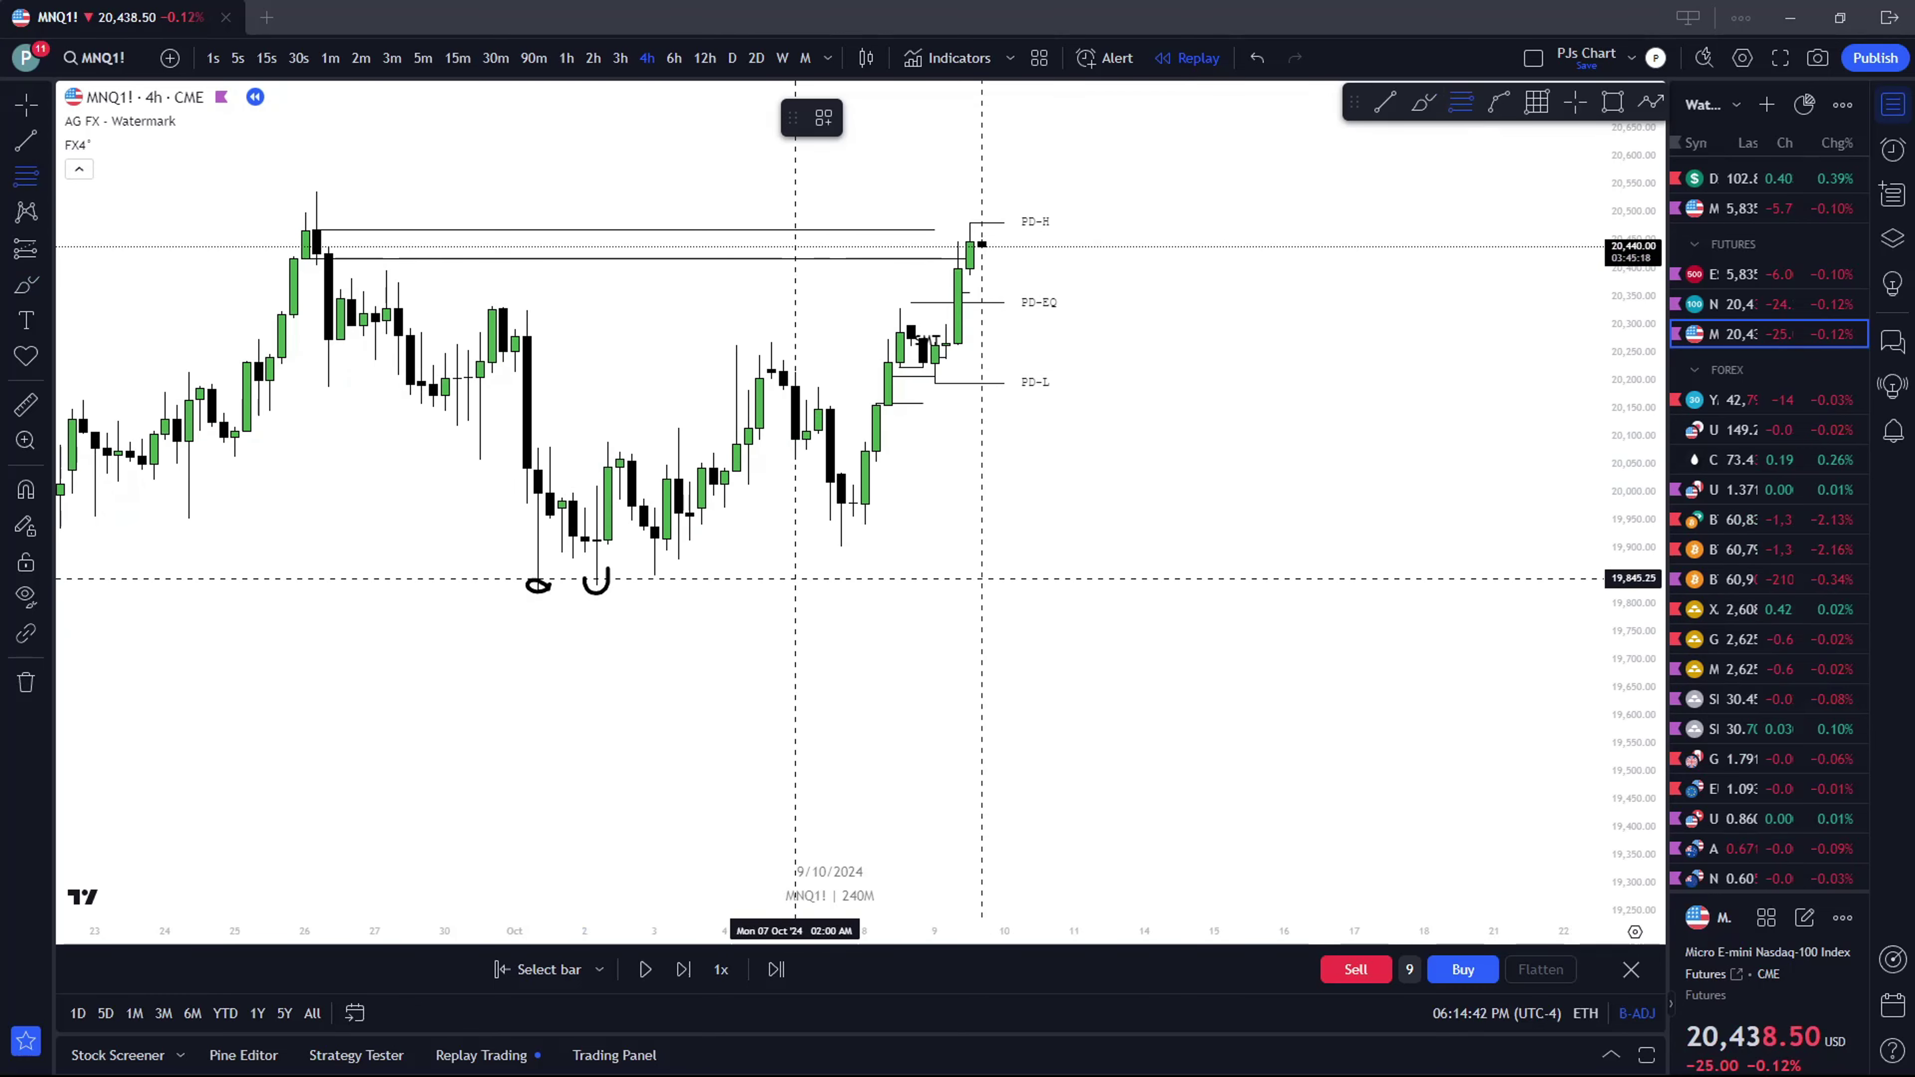
click(795, 586)
click(747, 341)
drag(771, 563, 771, 655)
Try a second Fibonacci retracement from the 7–8 October low at 19,903.75 to the following high, and remove it
scroll(897, 525, up, 1)
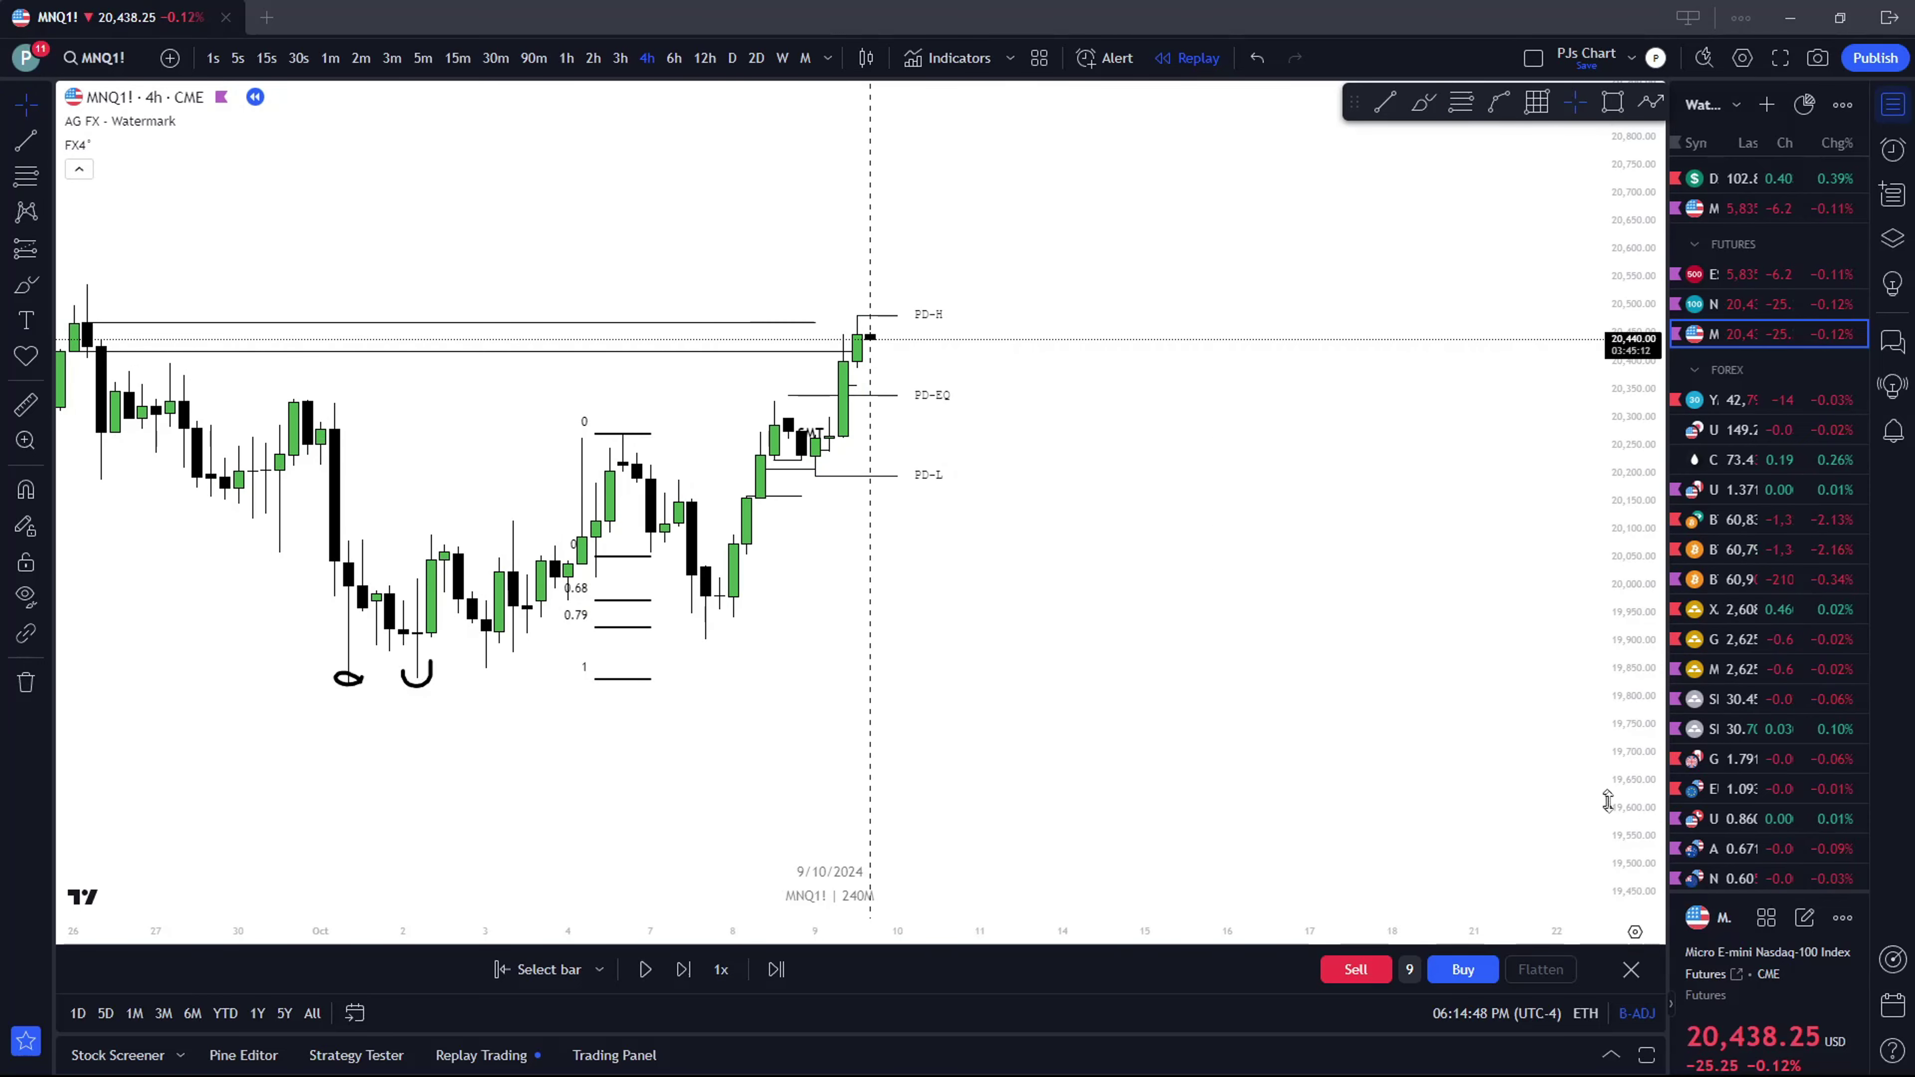
drag(1620, 763, 1530, 418)
double_click(1621, 418)
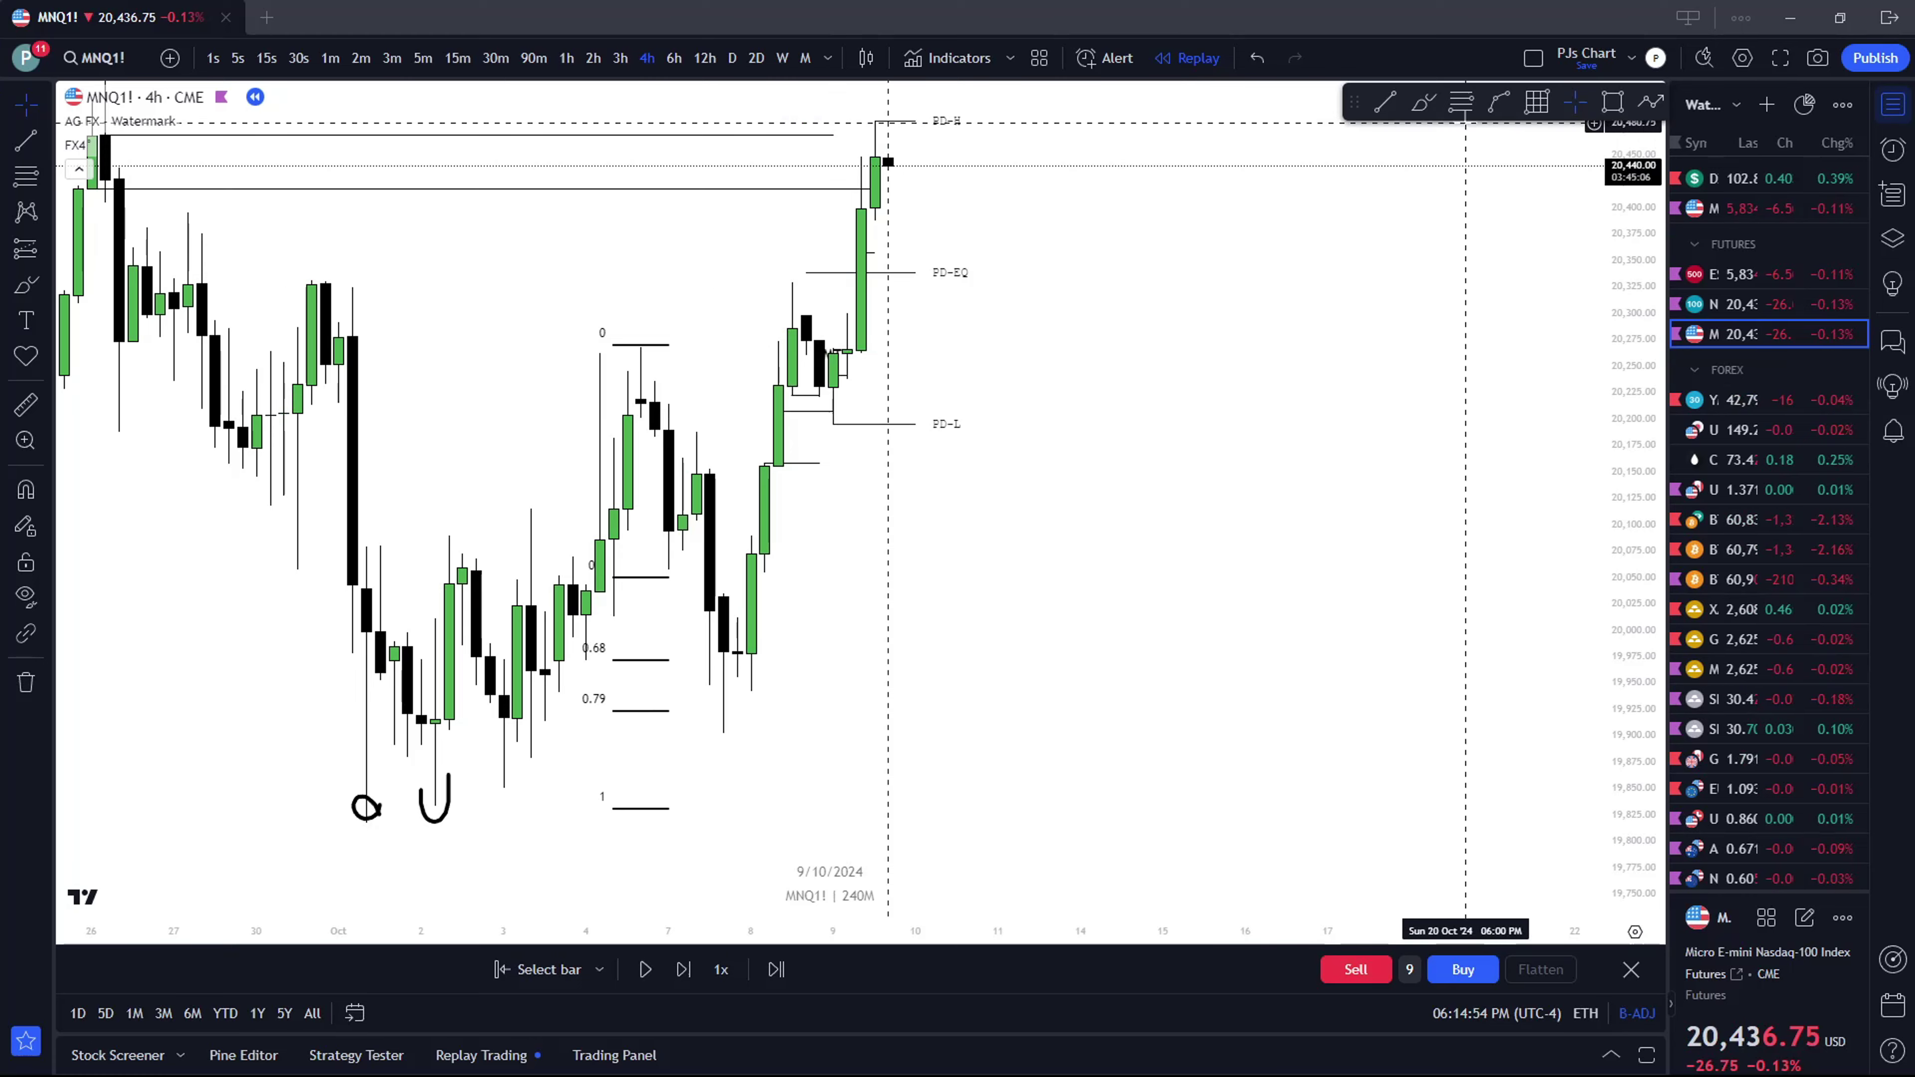
click(1461, 101)
click(846, 732)
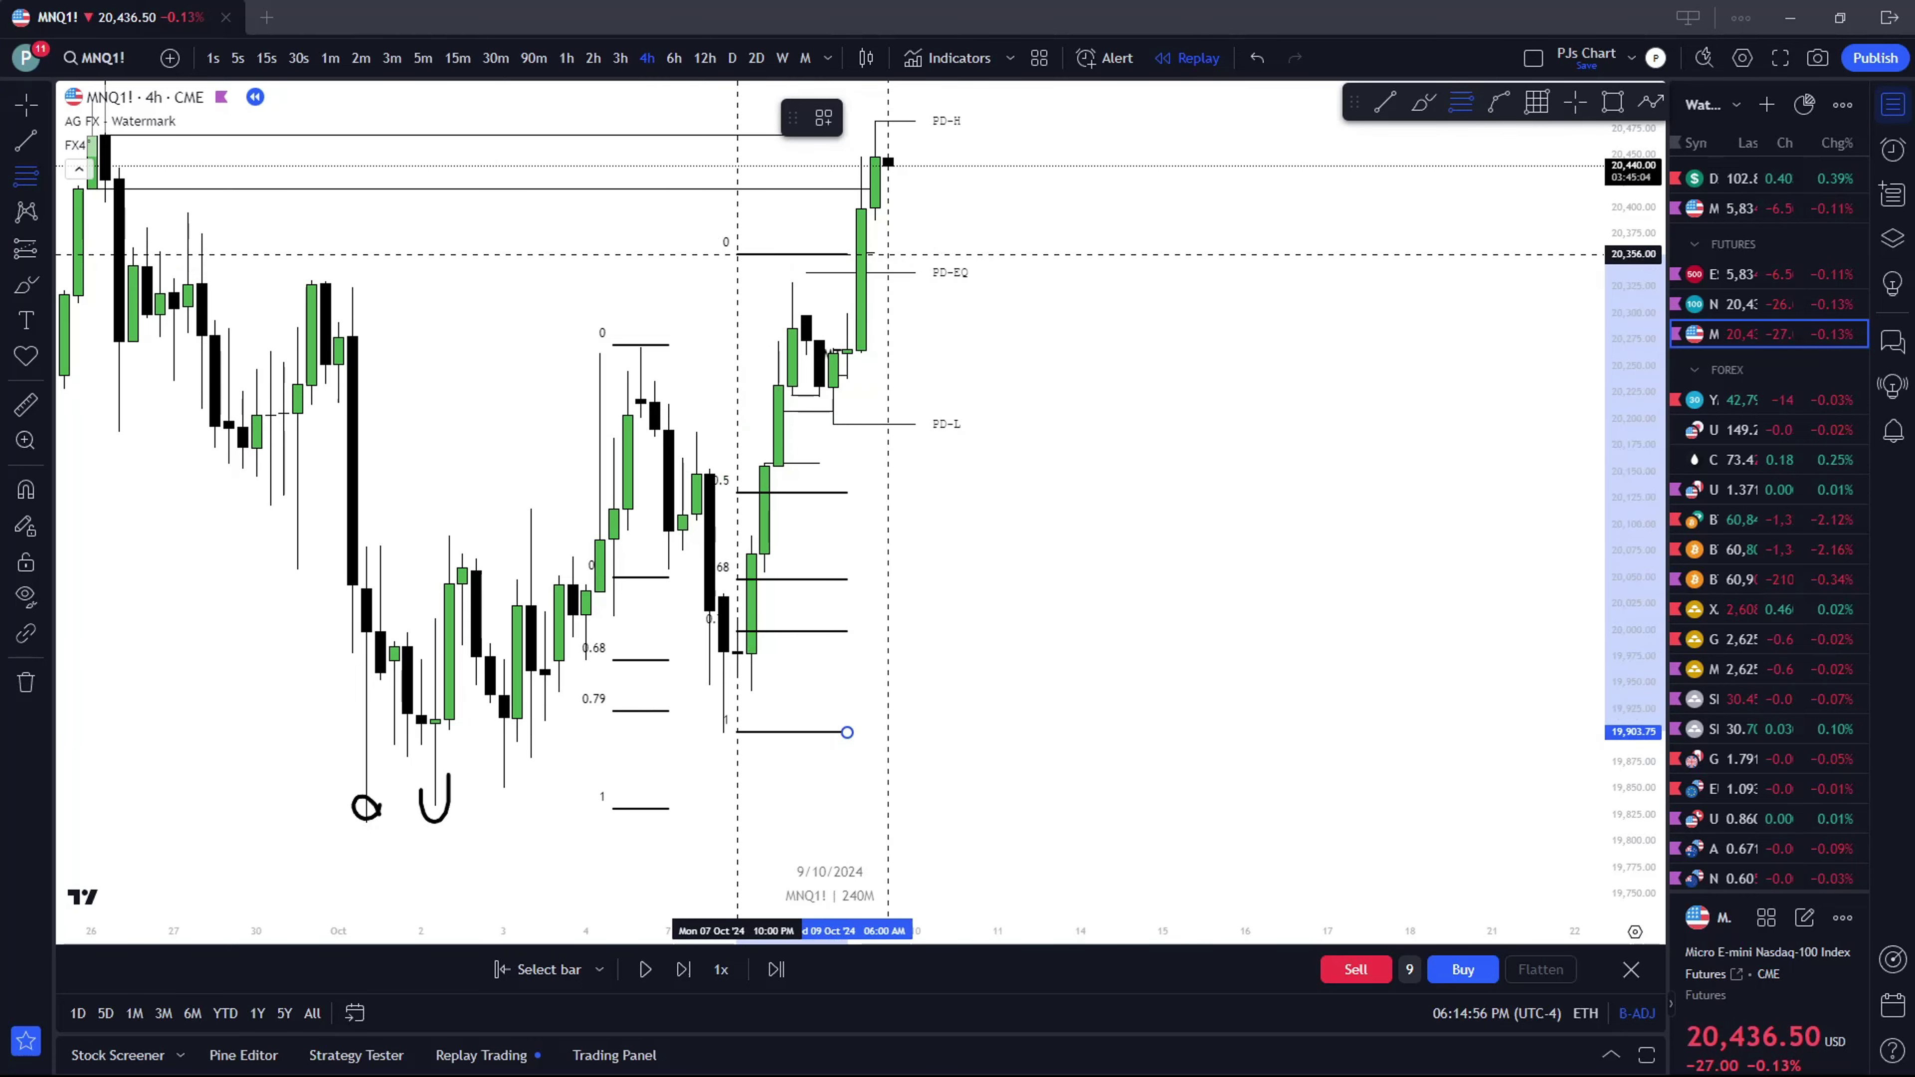
click(737, 284)
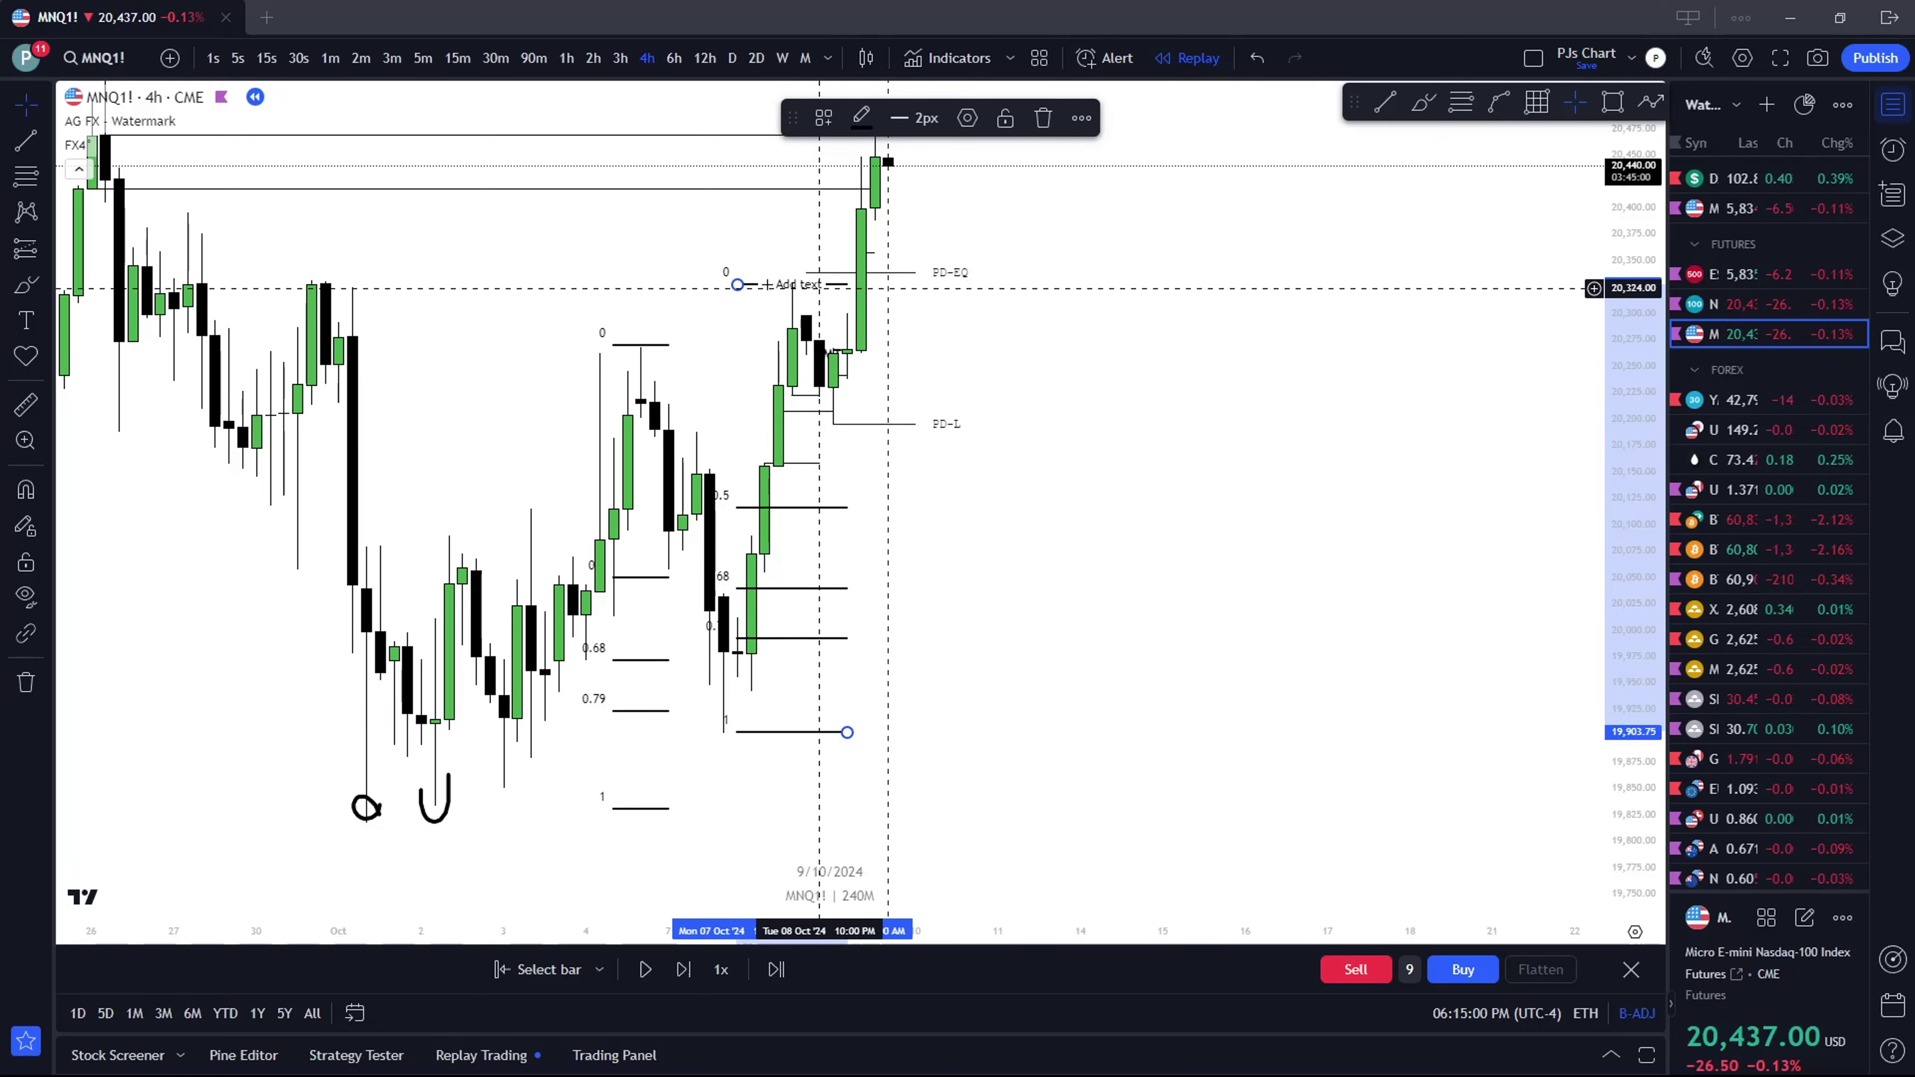
key(ctrl+k)
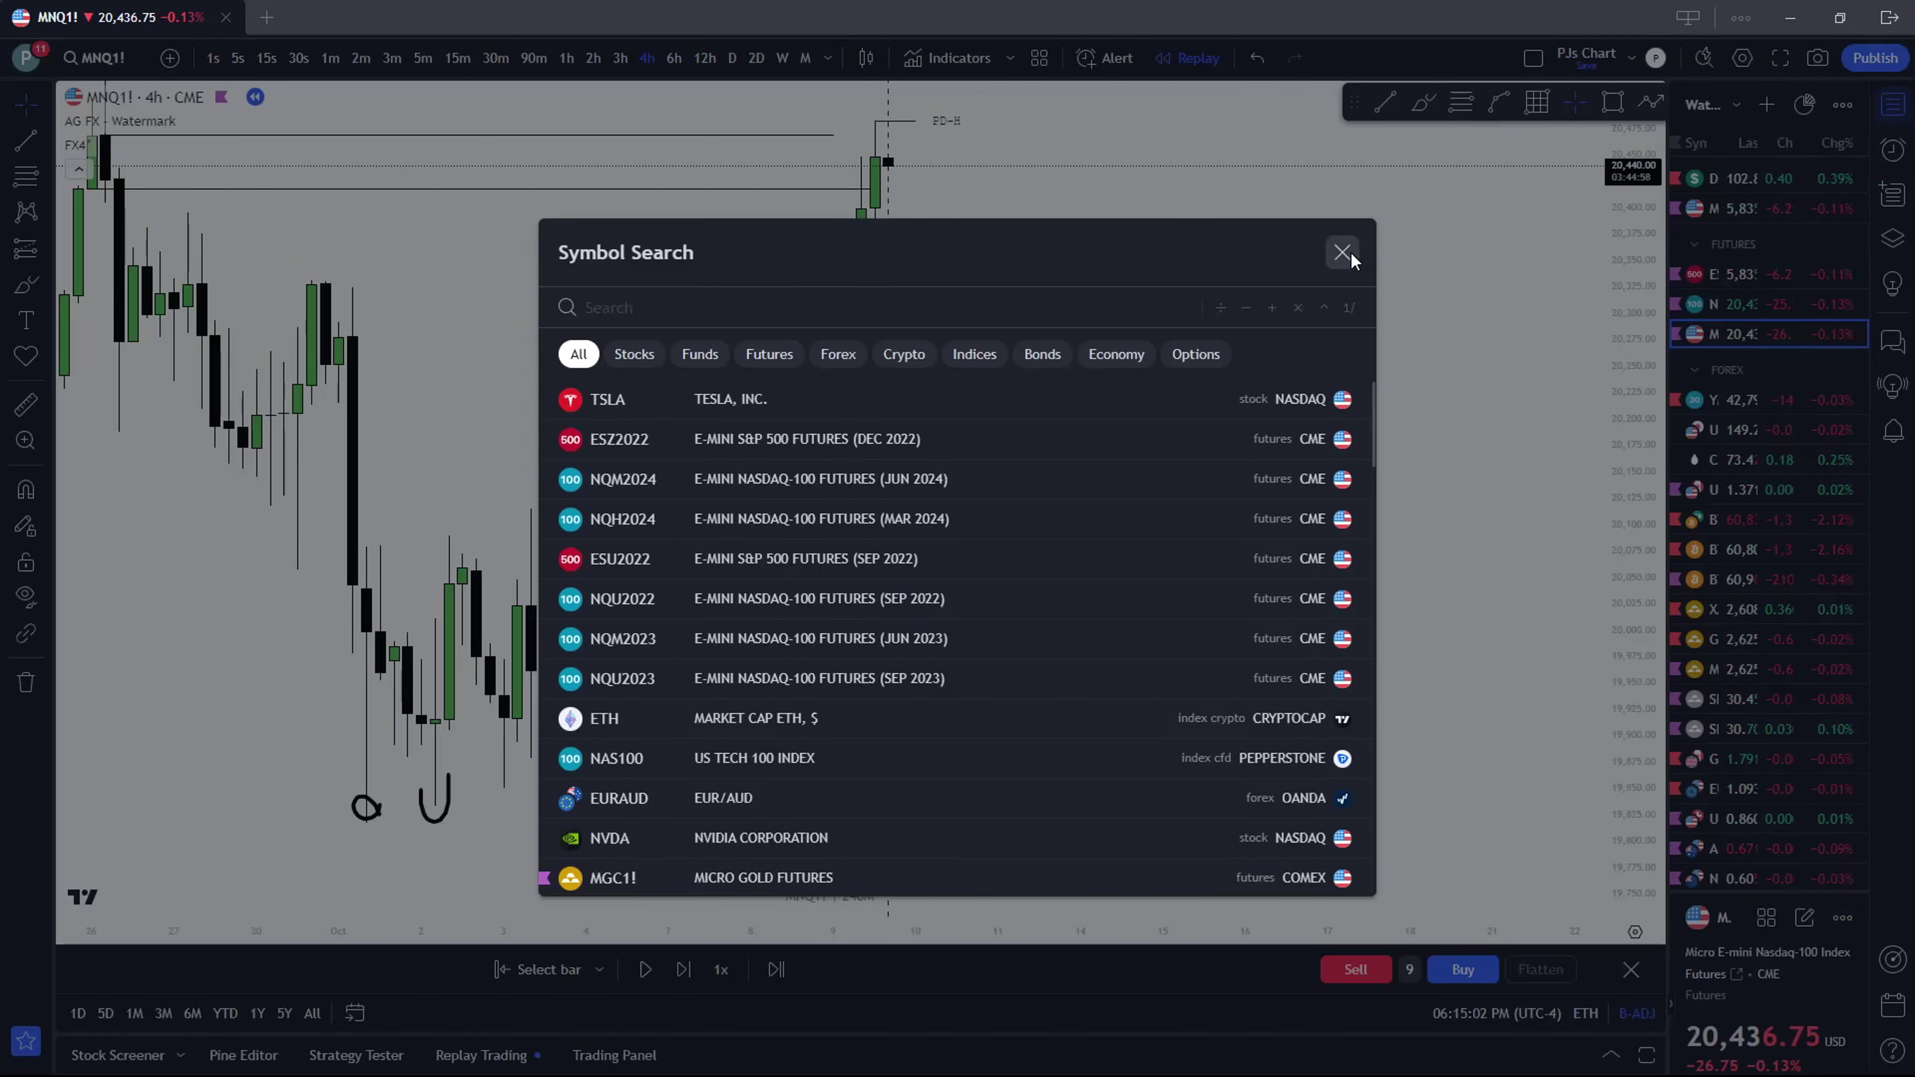
click(1343, 254)
Examine the 8–9 October pullback against the short horizontal levels between PD-EQ and PD-L on the 4-hour timeframe
scroll(731, 360, up, 2)
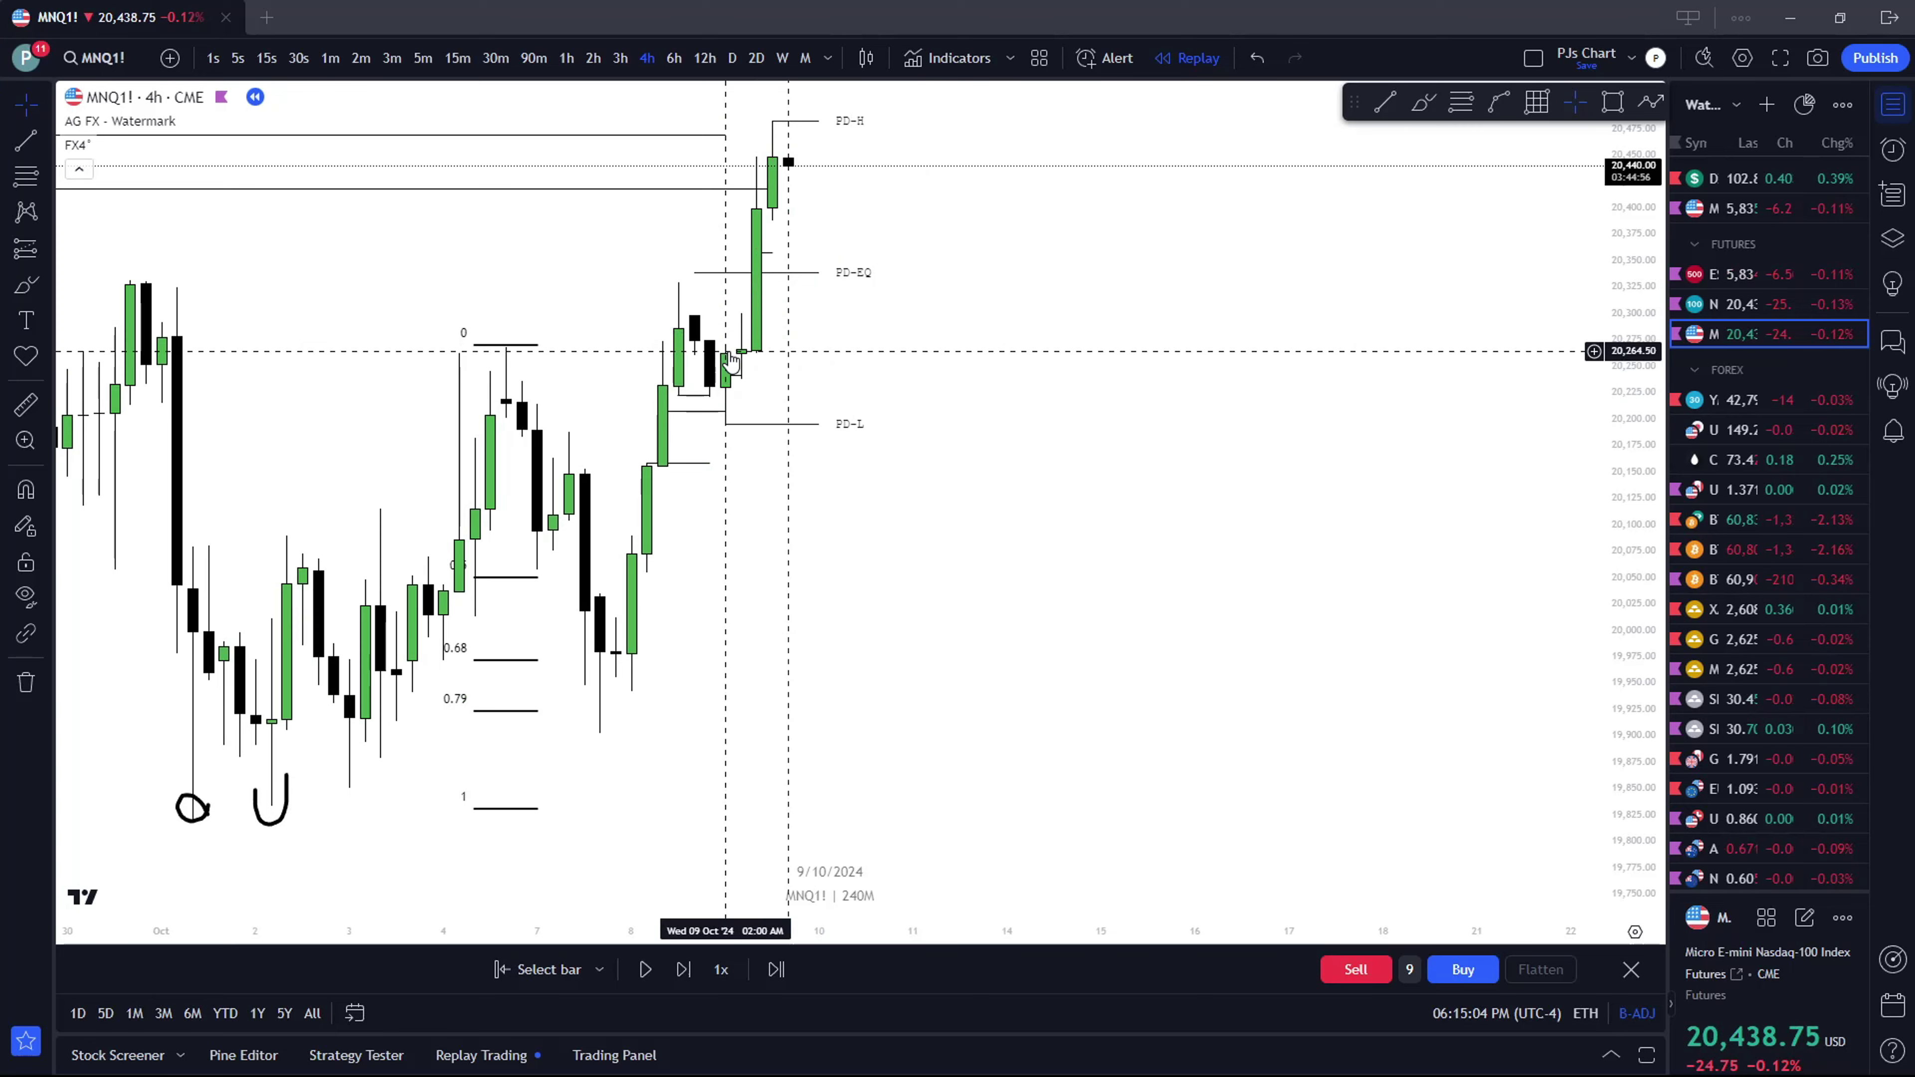
drag(731, 361, 754, 377)
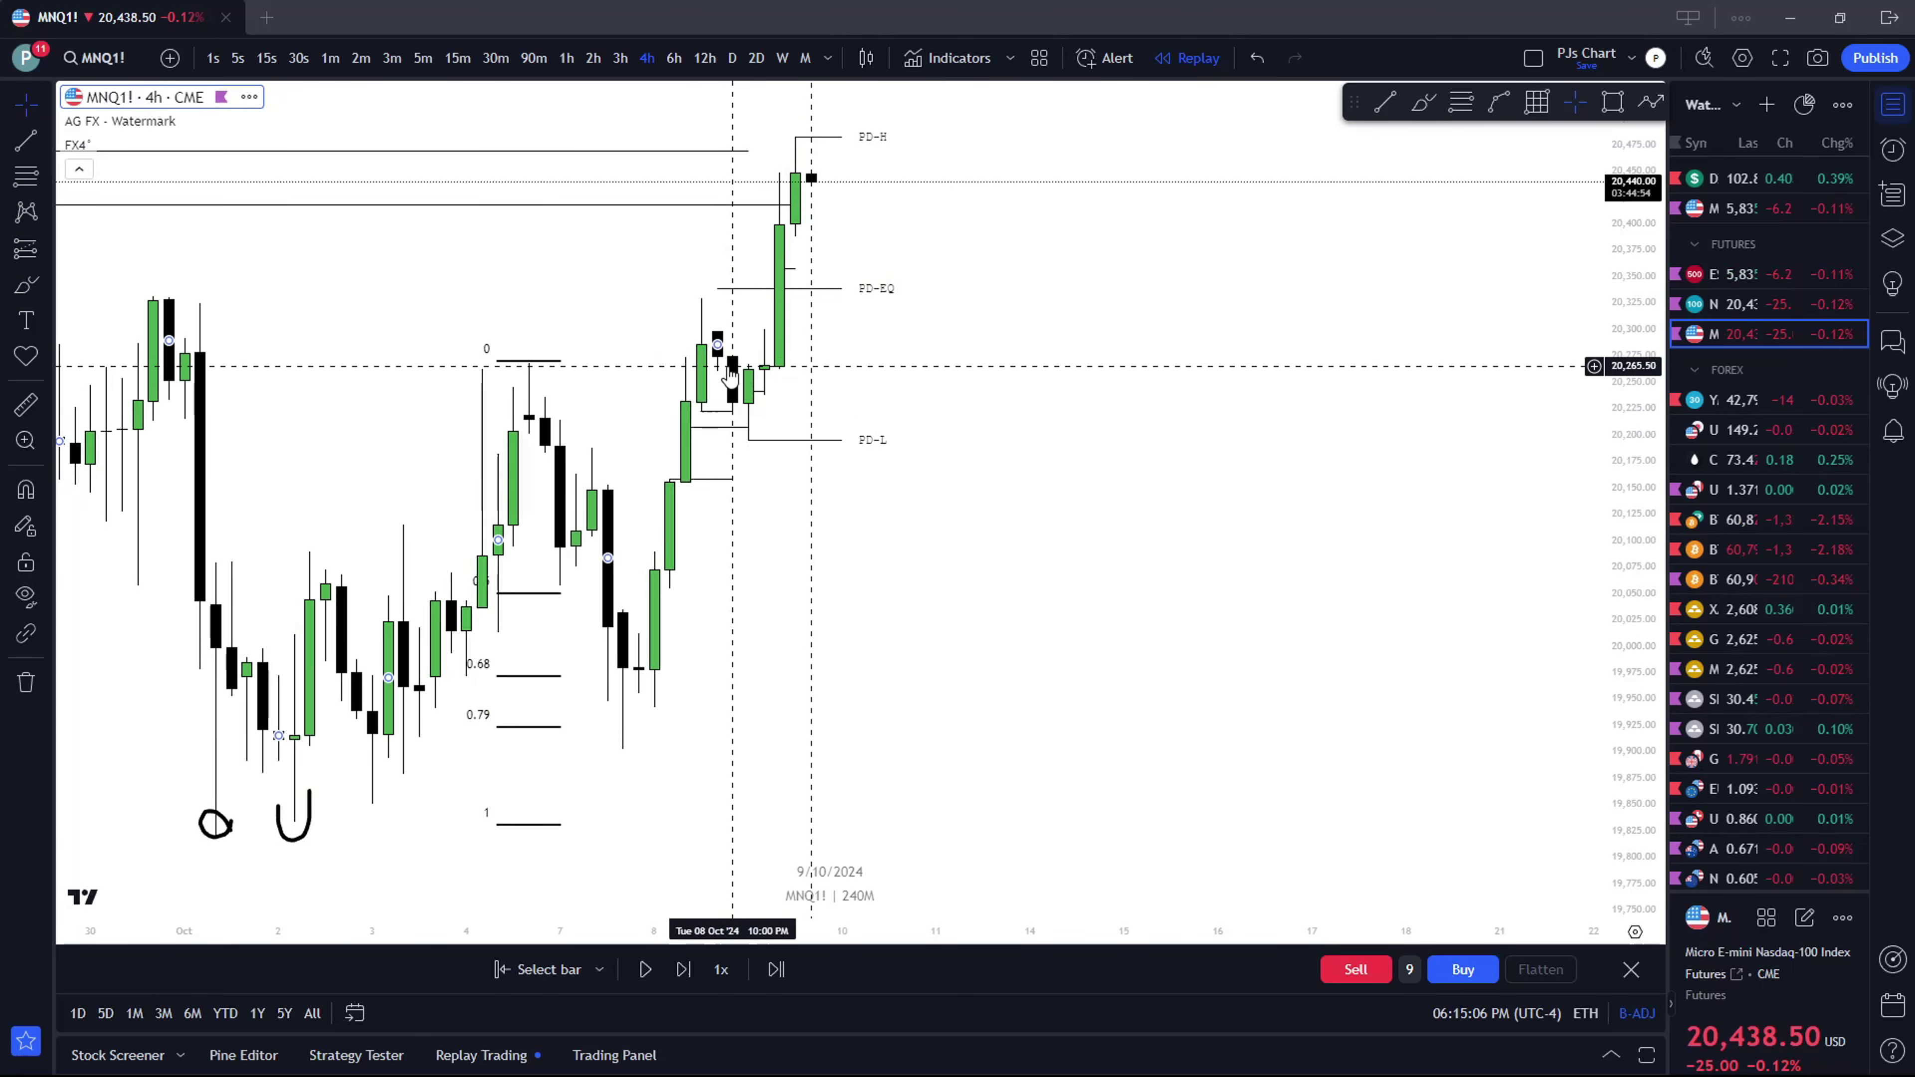
click(750, 393)
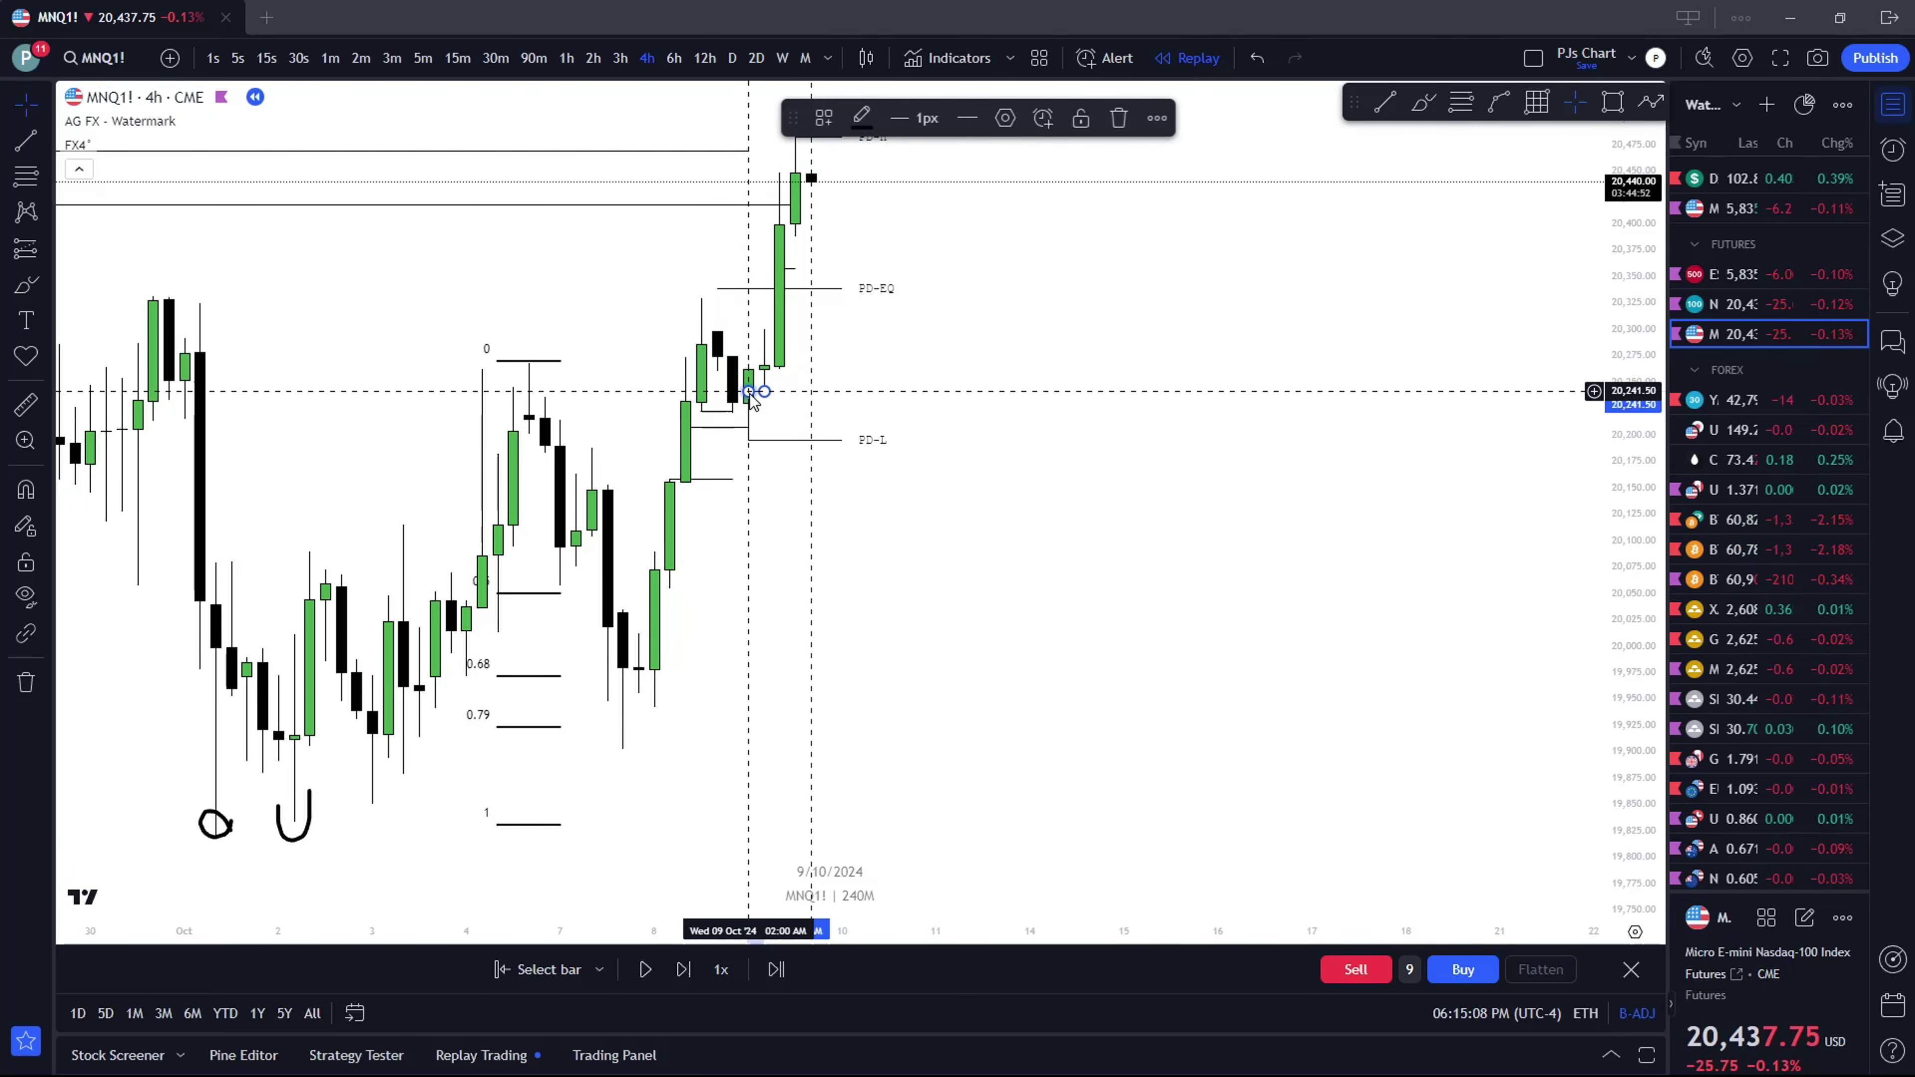
click(751, 397)
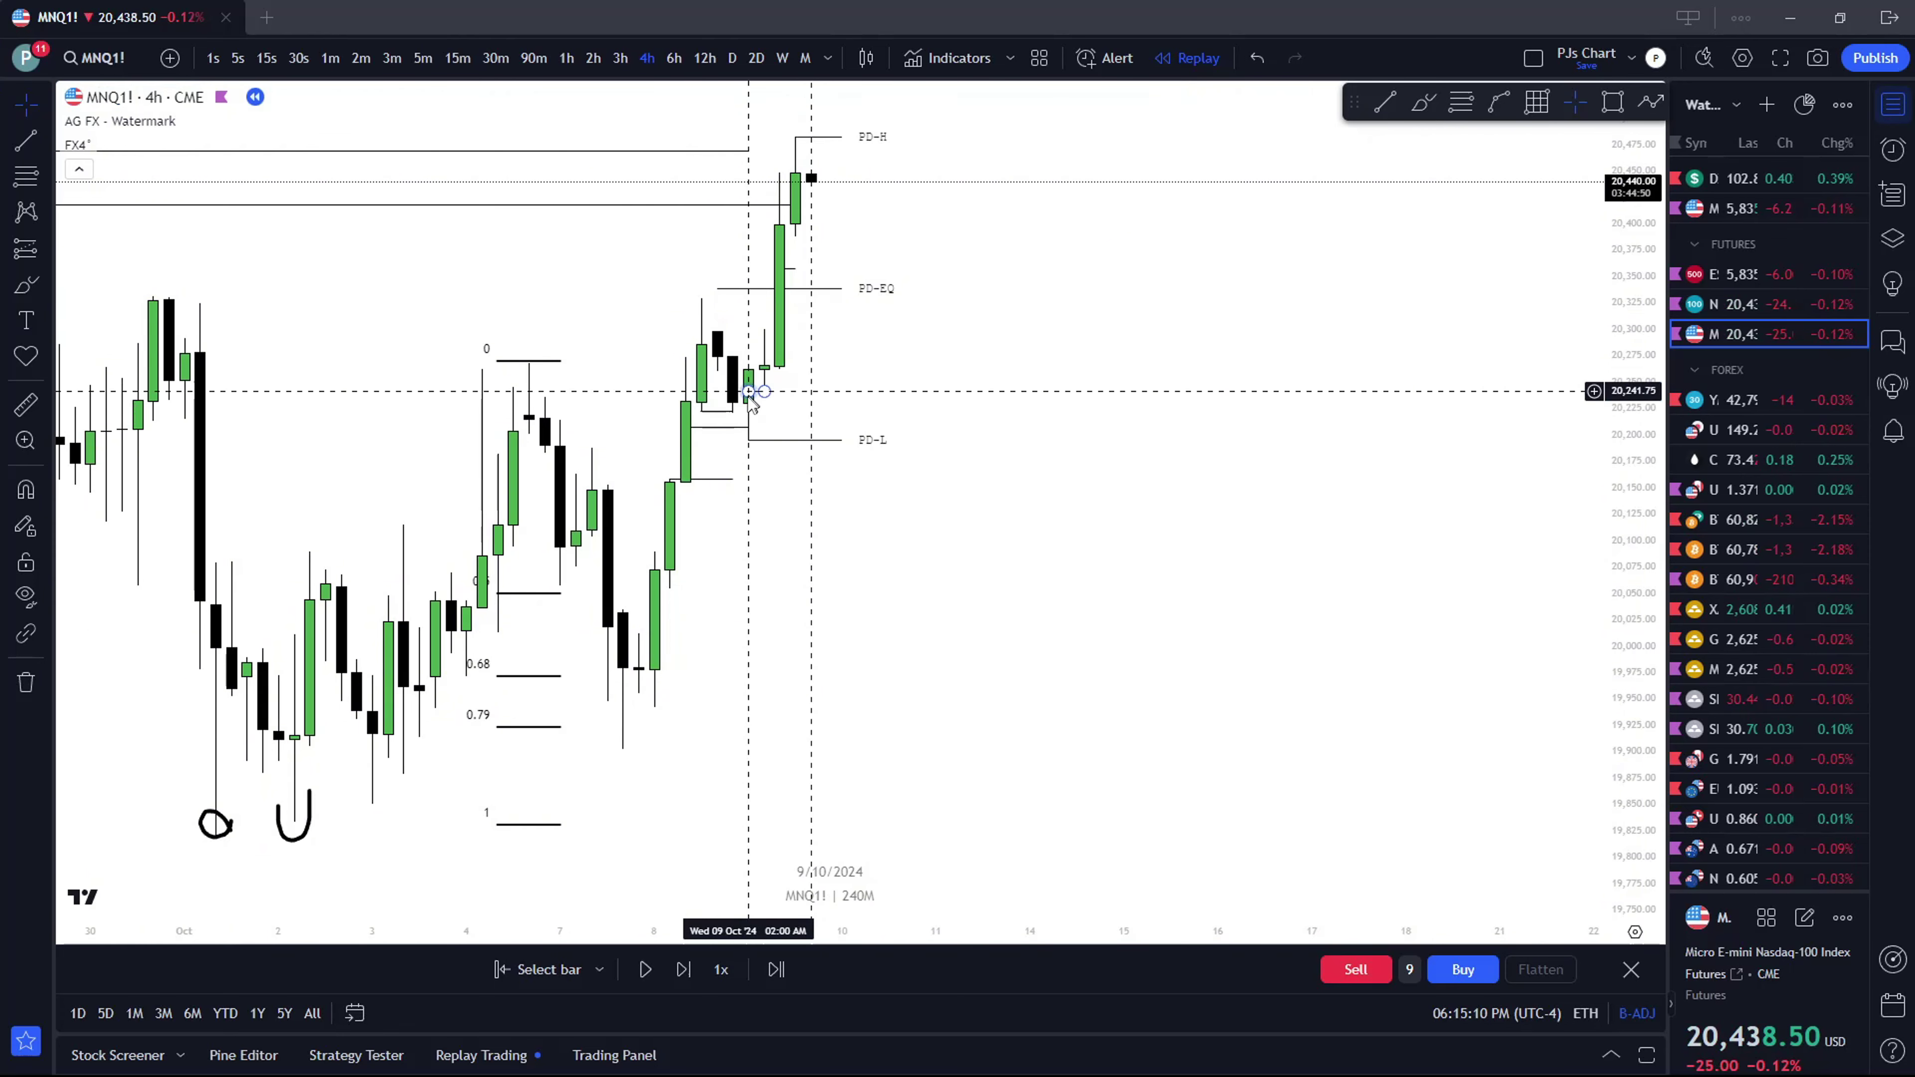
drag(906, 410, 1001, 454)
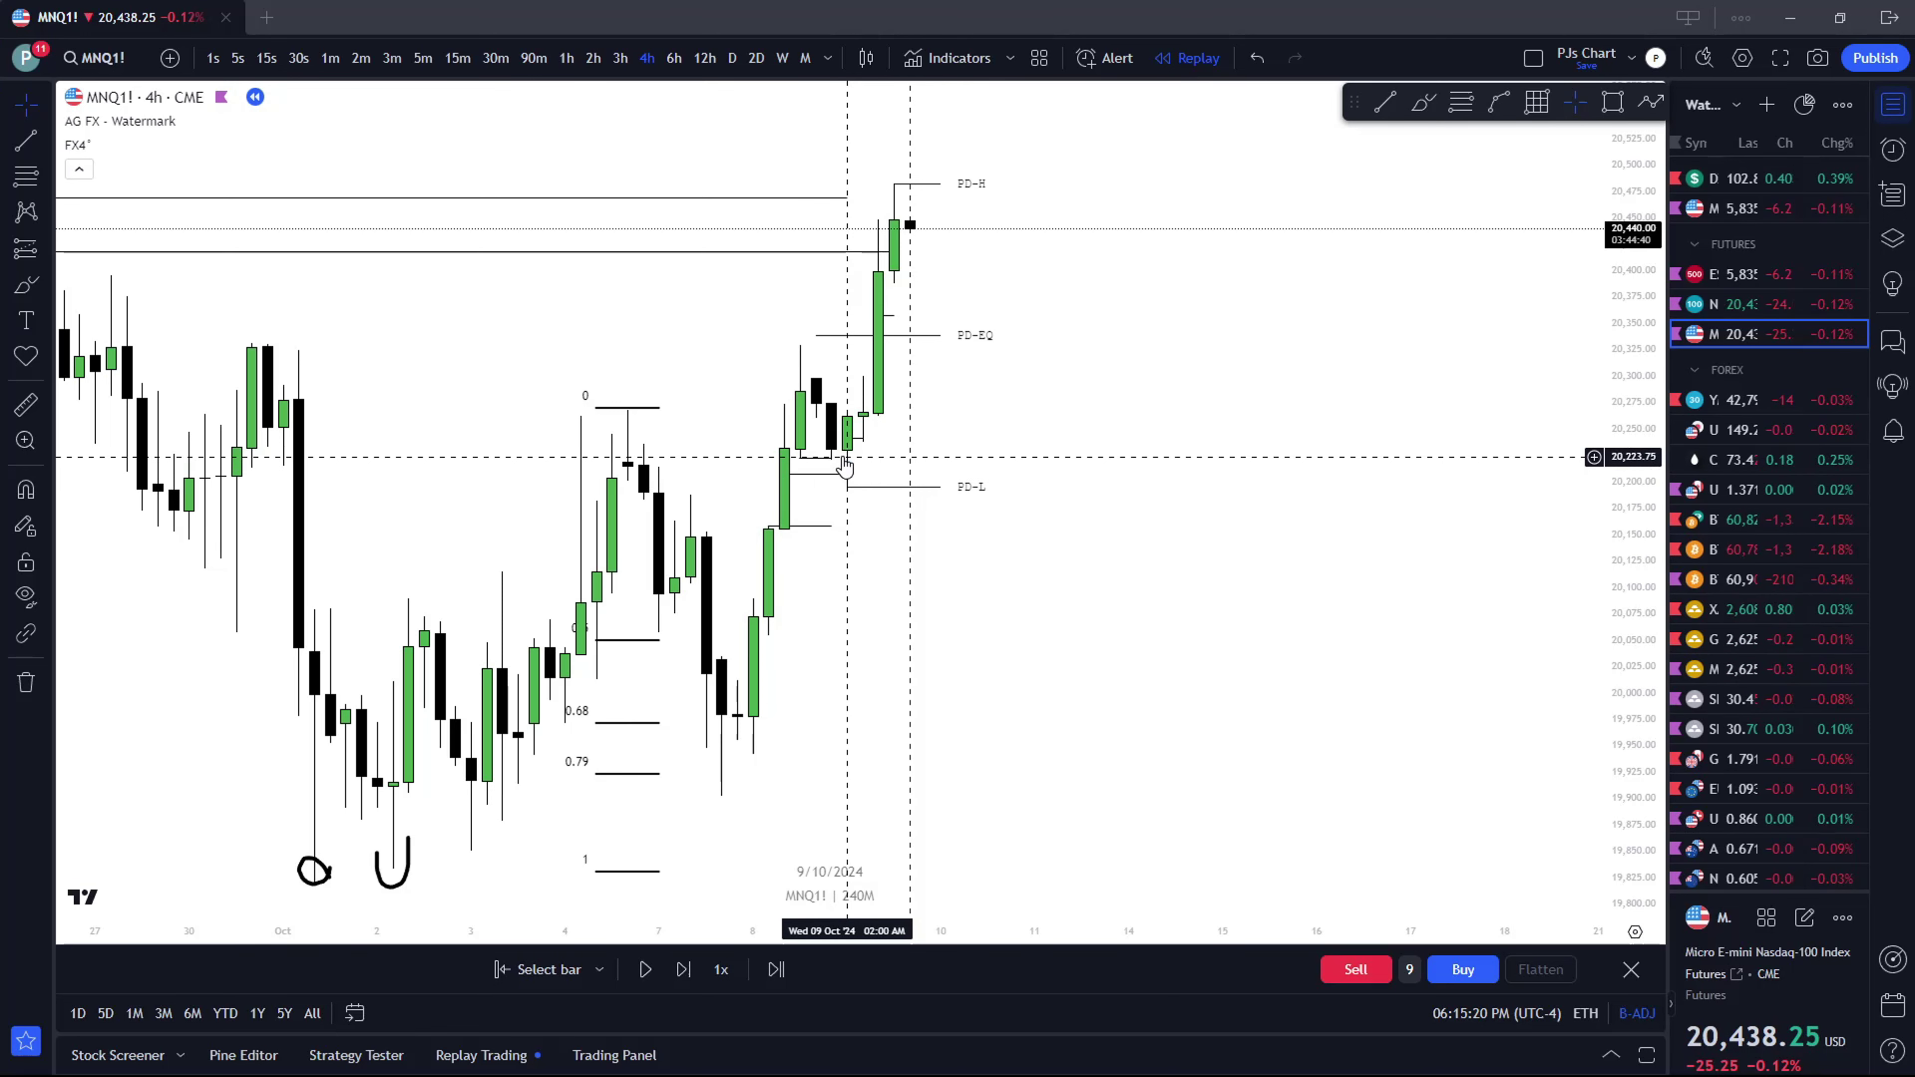
click(819, 398)
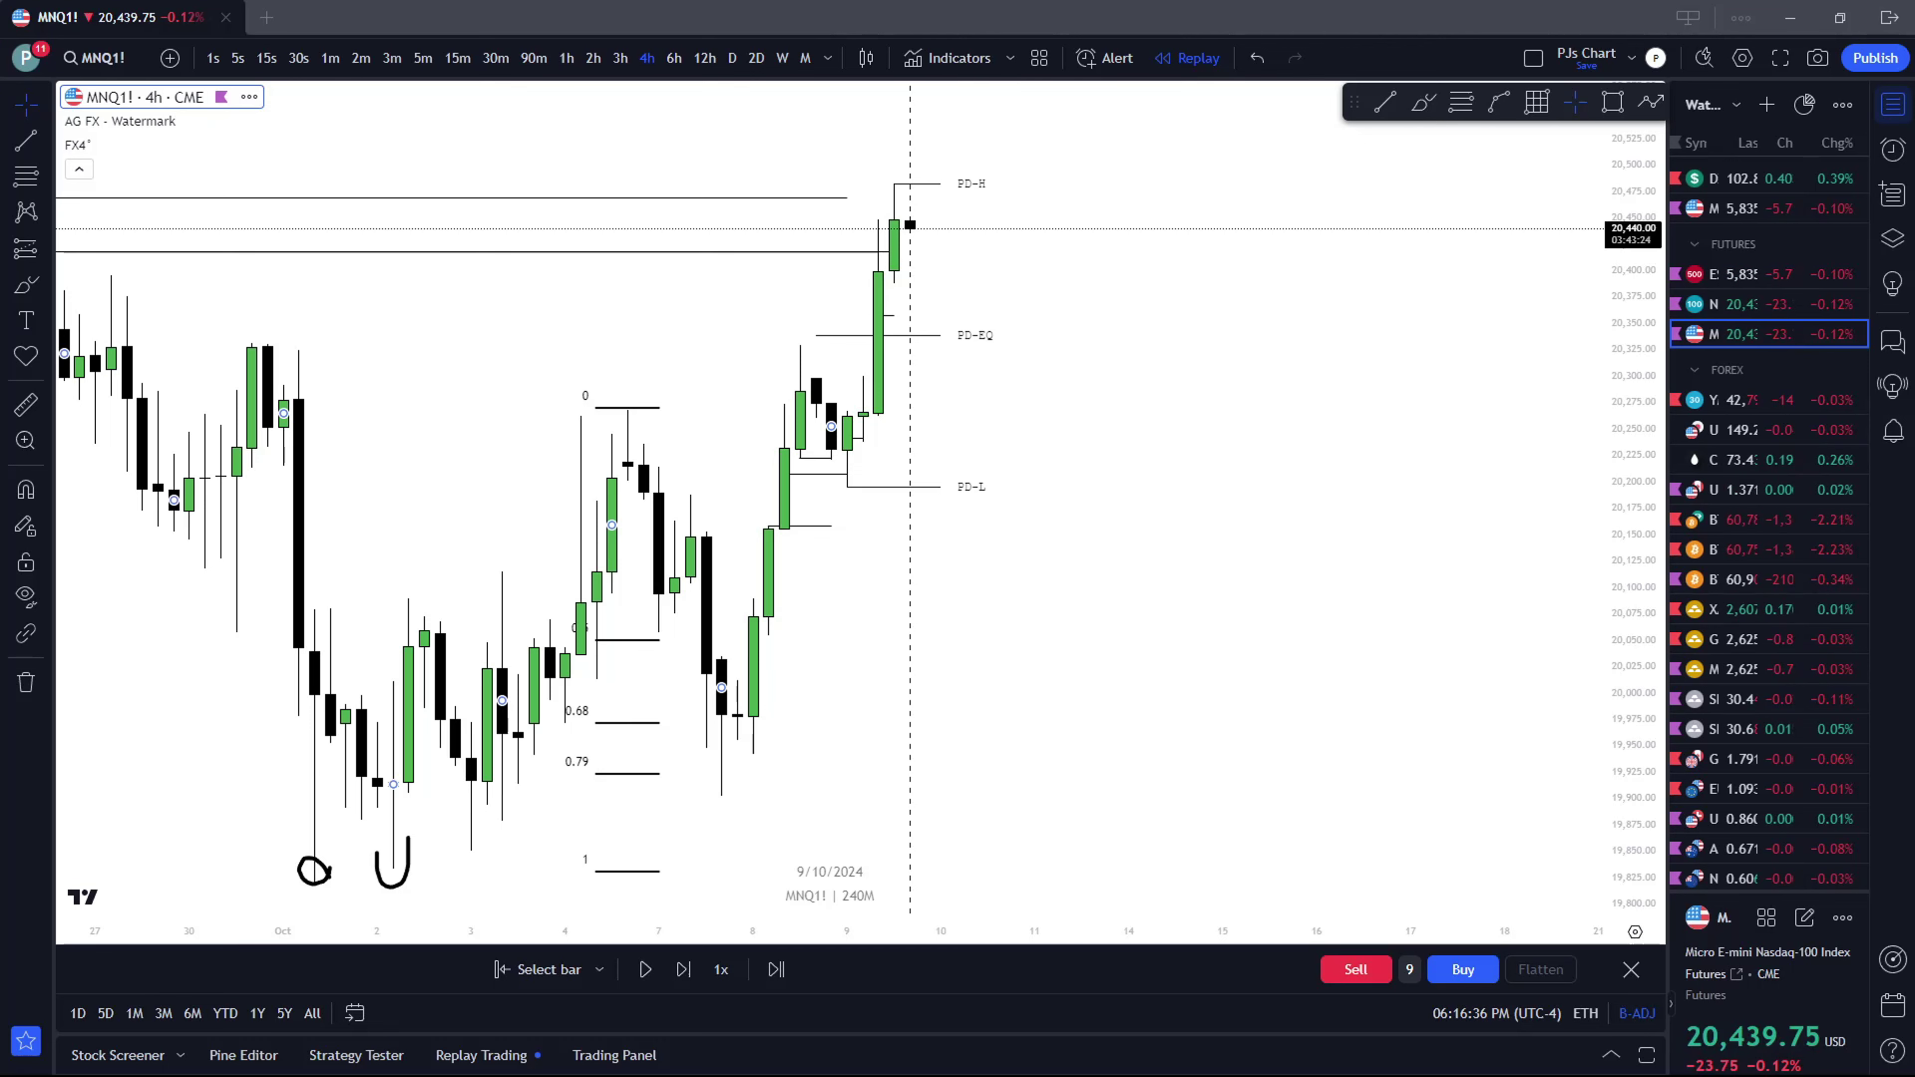
Delete the two brush marks beneath the 1 and 2 October lows
drag(1081, 662, 1219, 457)
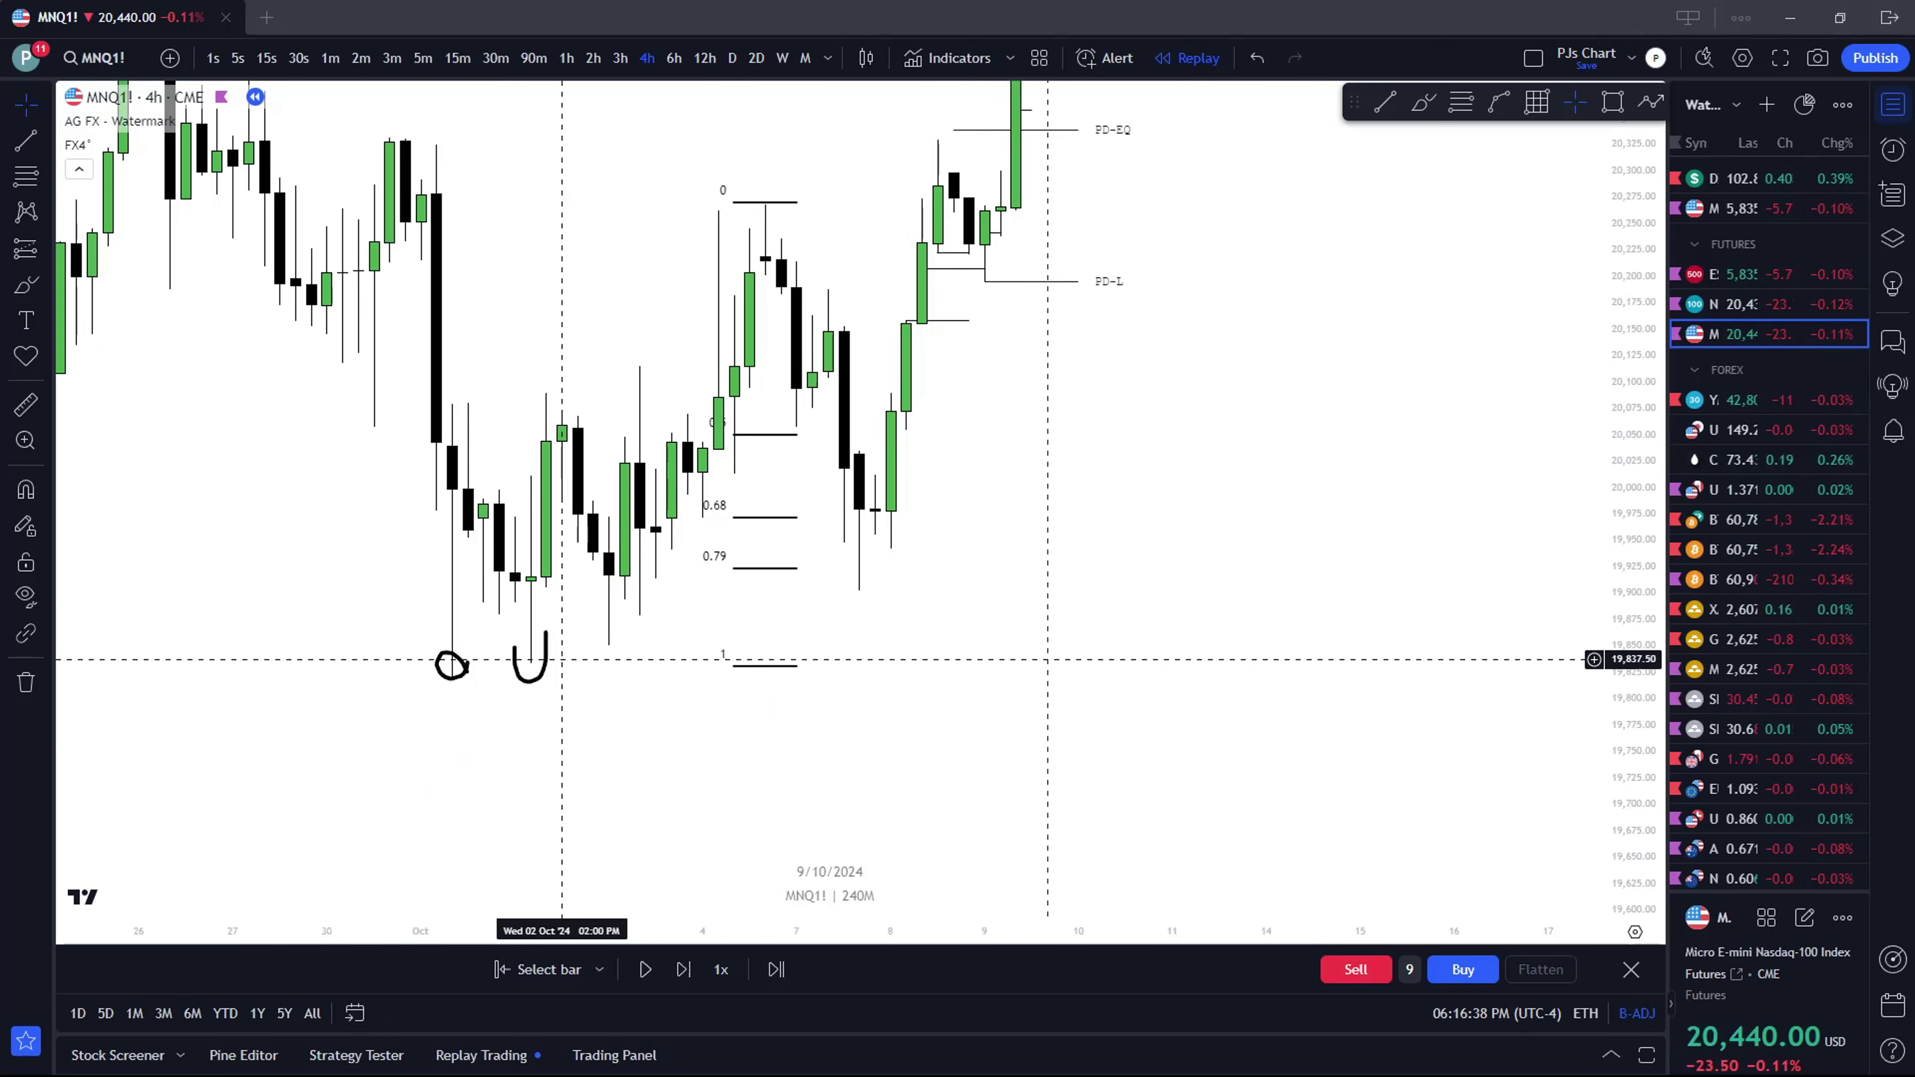
click(546, 662)
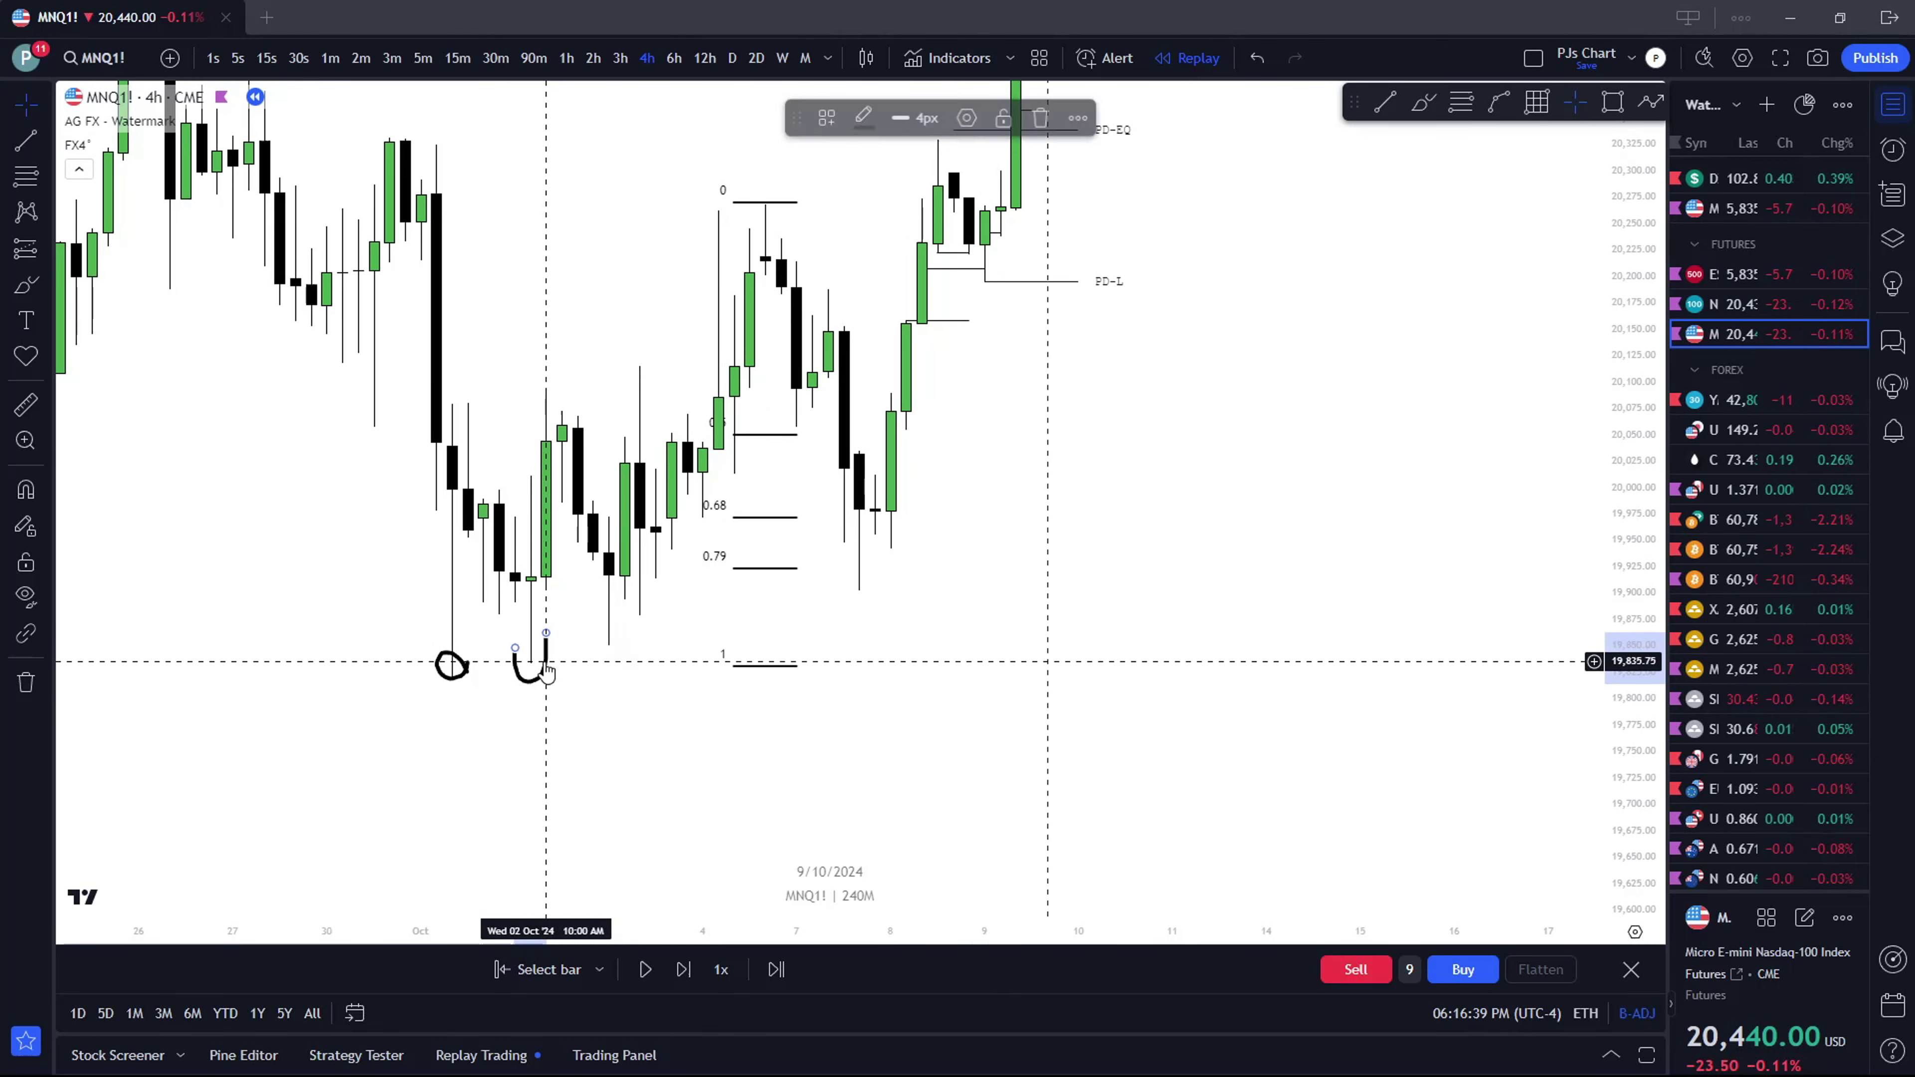
click(1042, 119)
click(449, 664)
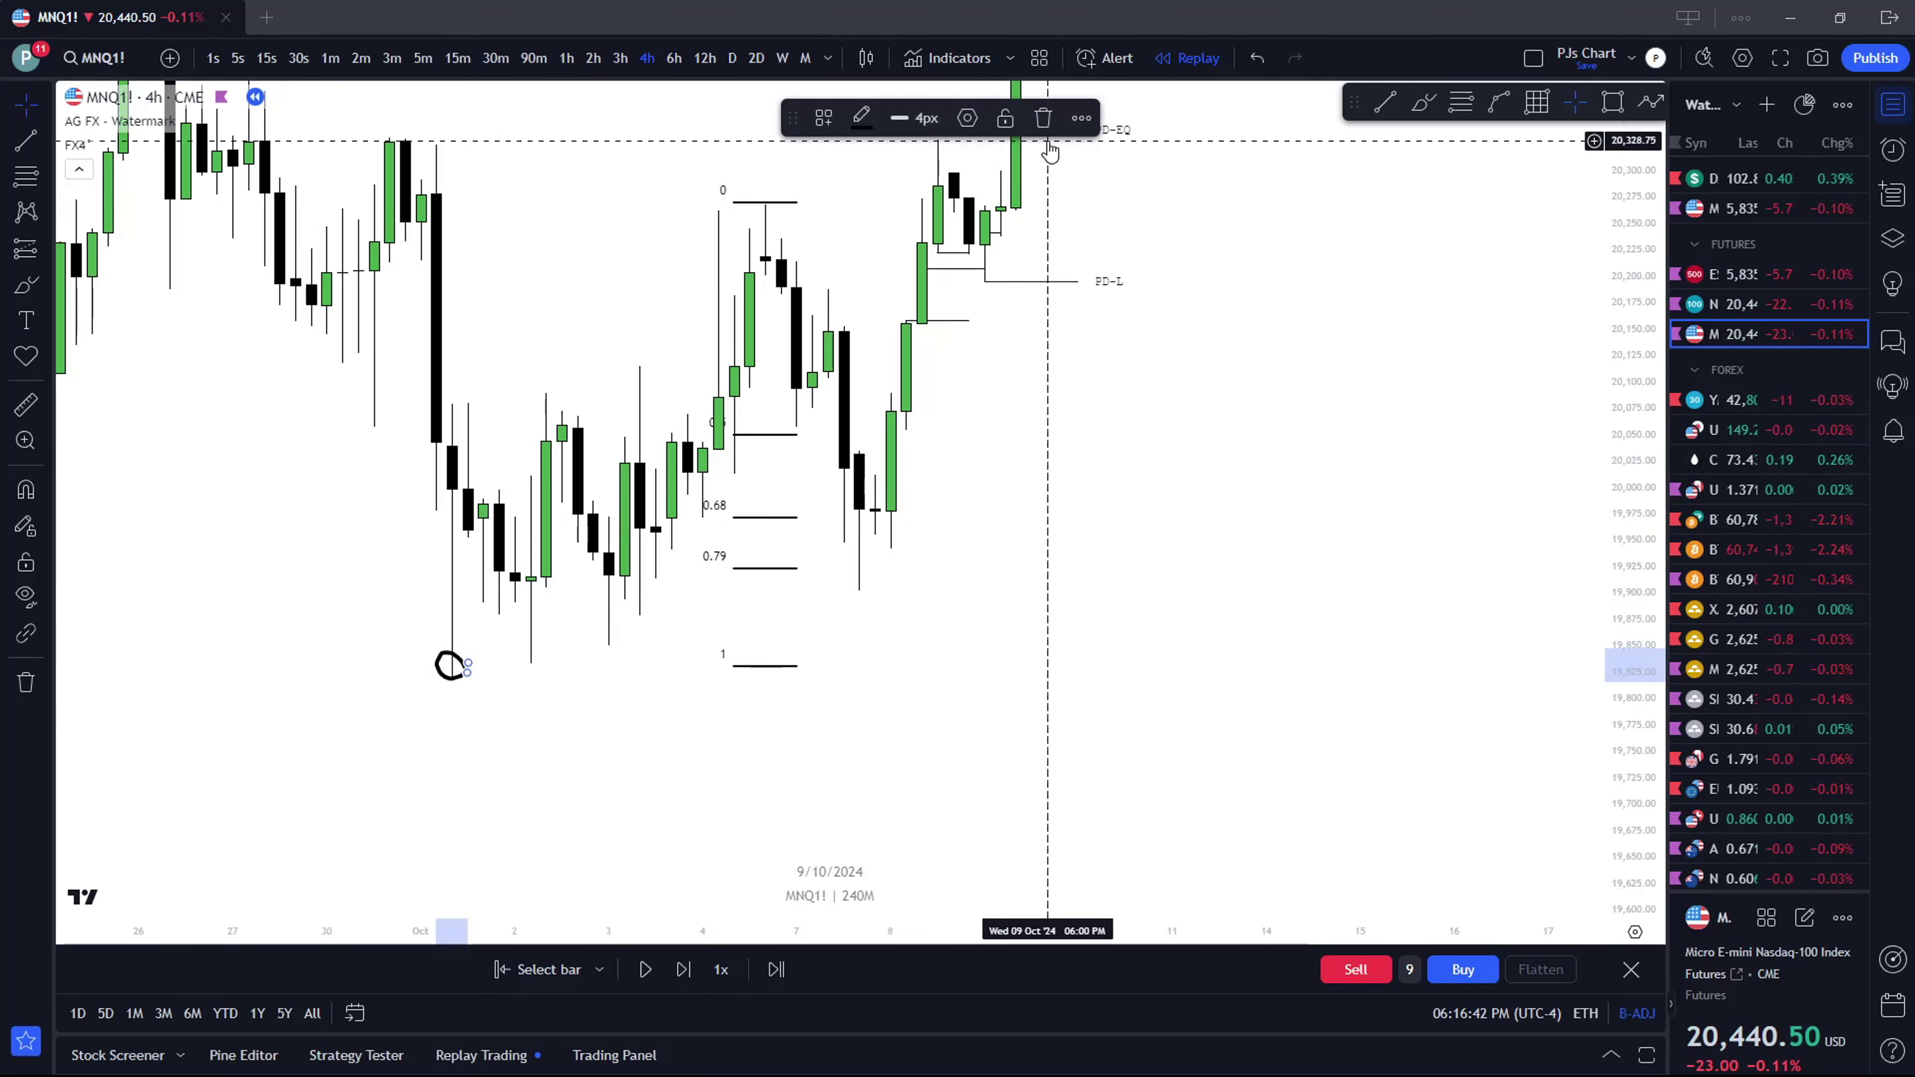
click(1043, 119)
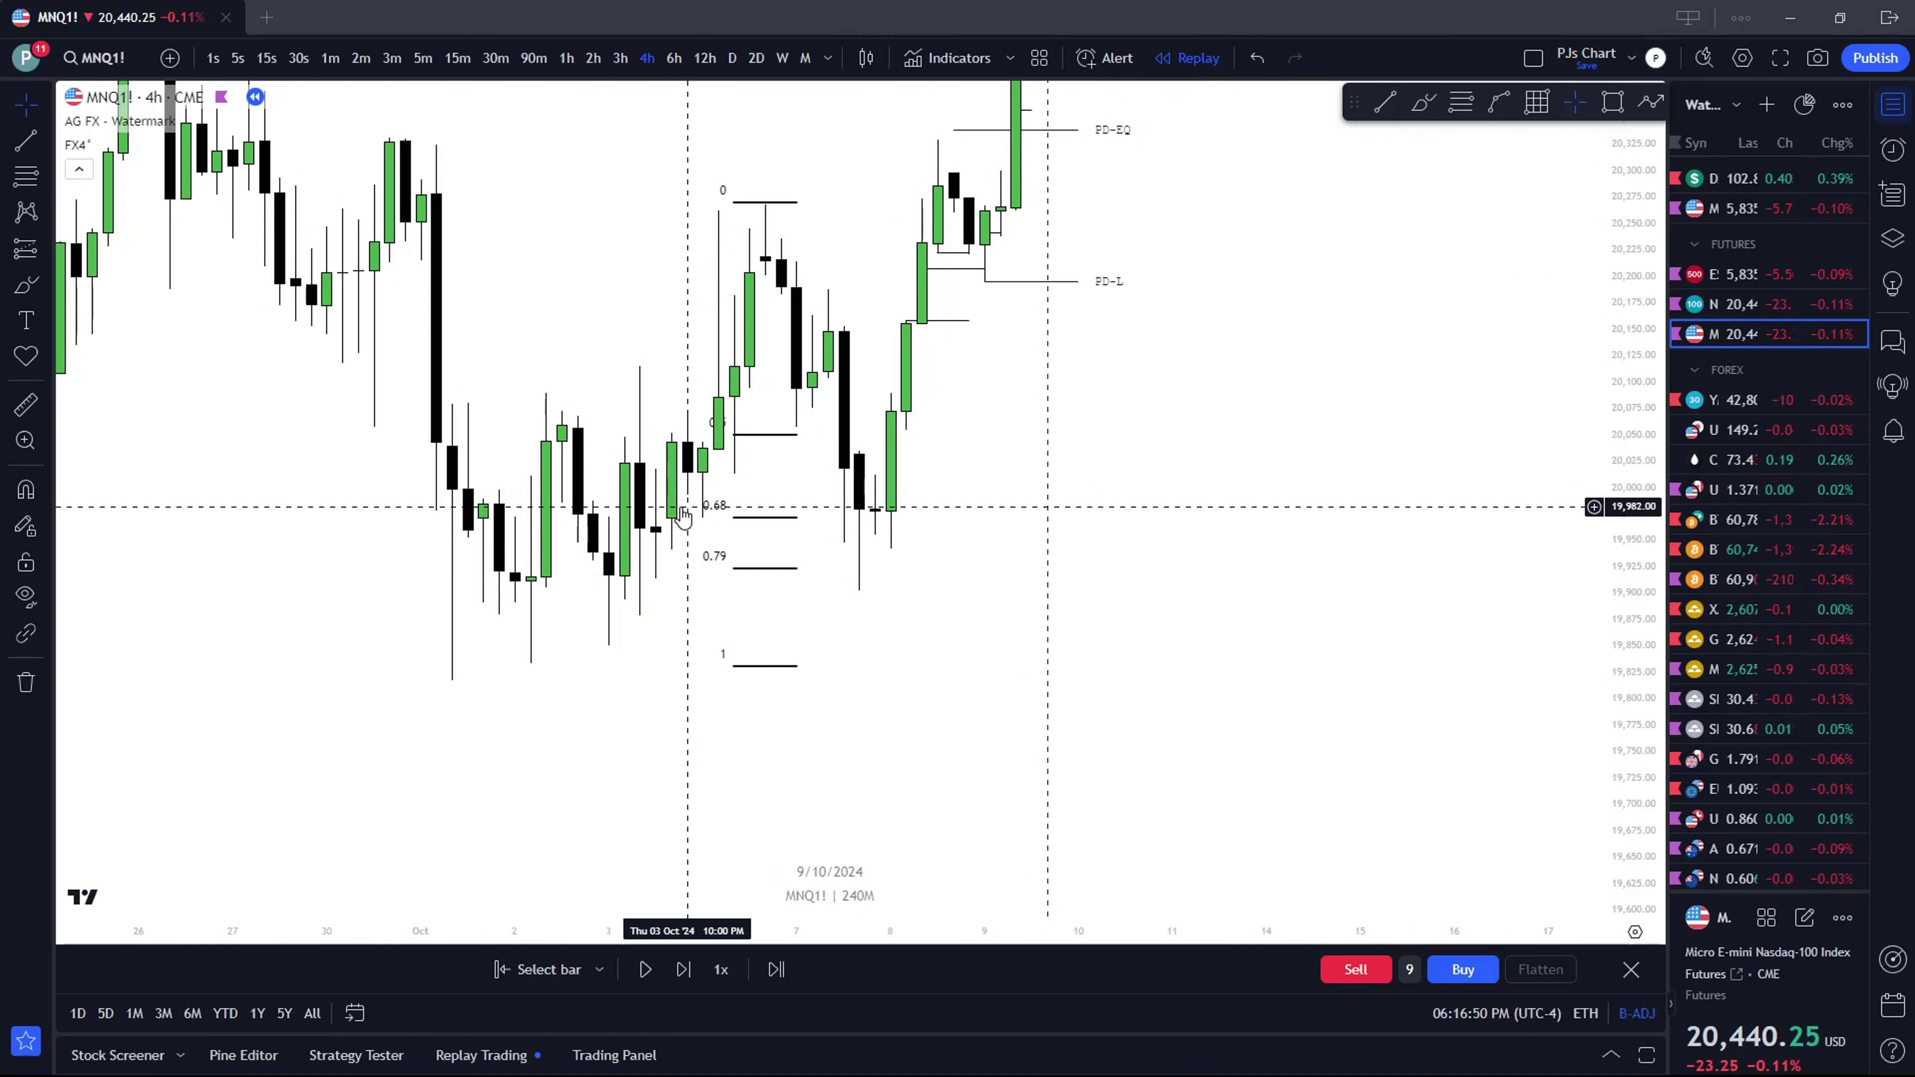
On the 15-minute timeframe, delete the early-October Fibonacci retracement and clear the remaining drawings from the chart
scroll(682, 515, down, 1)
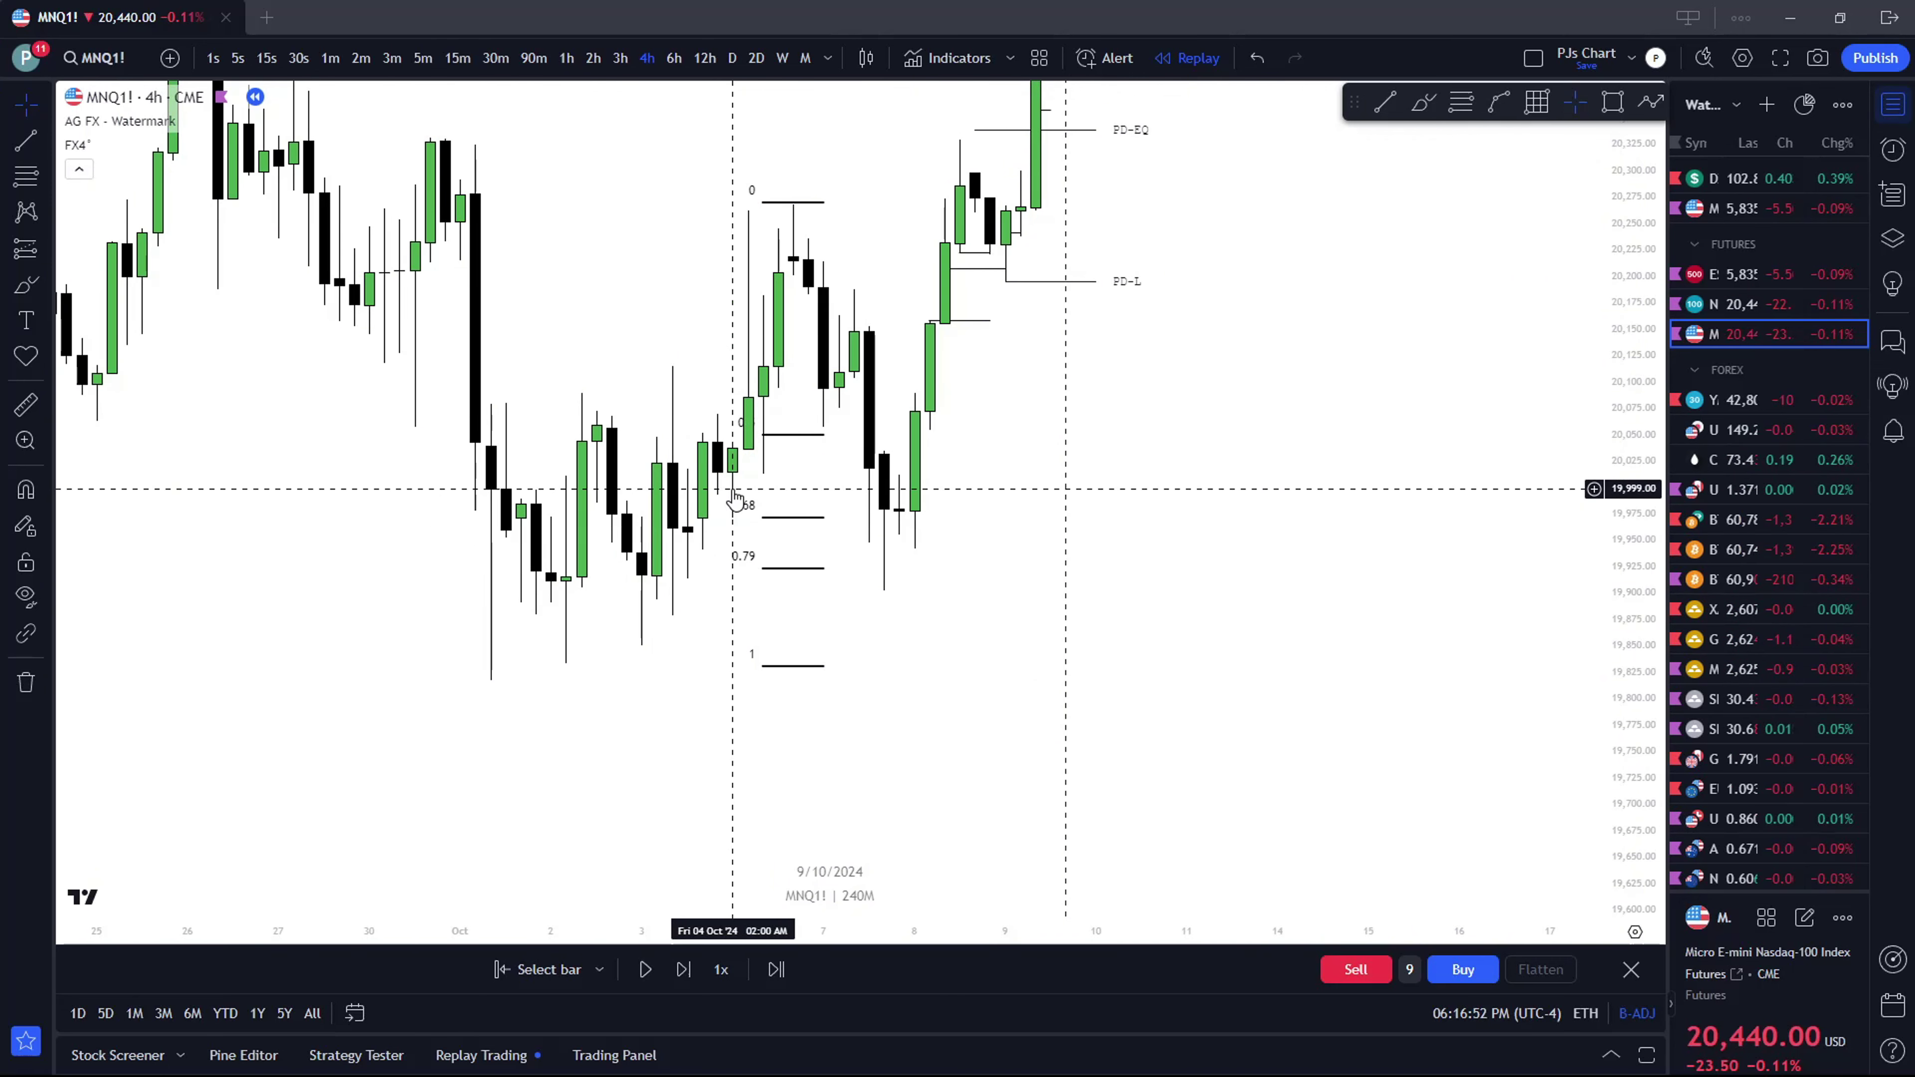
drag(731, 494, 790, 527)
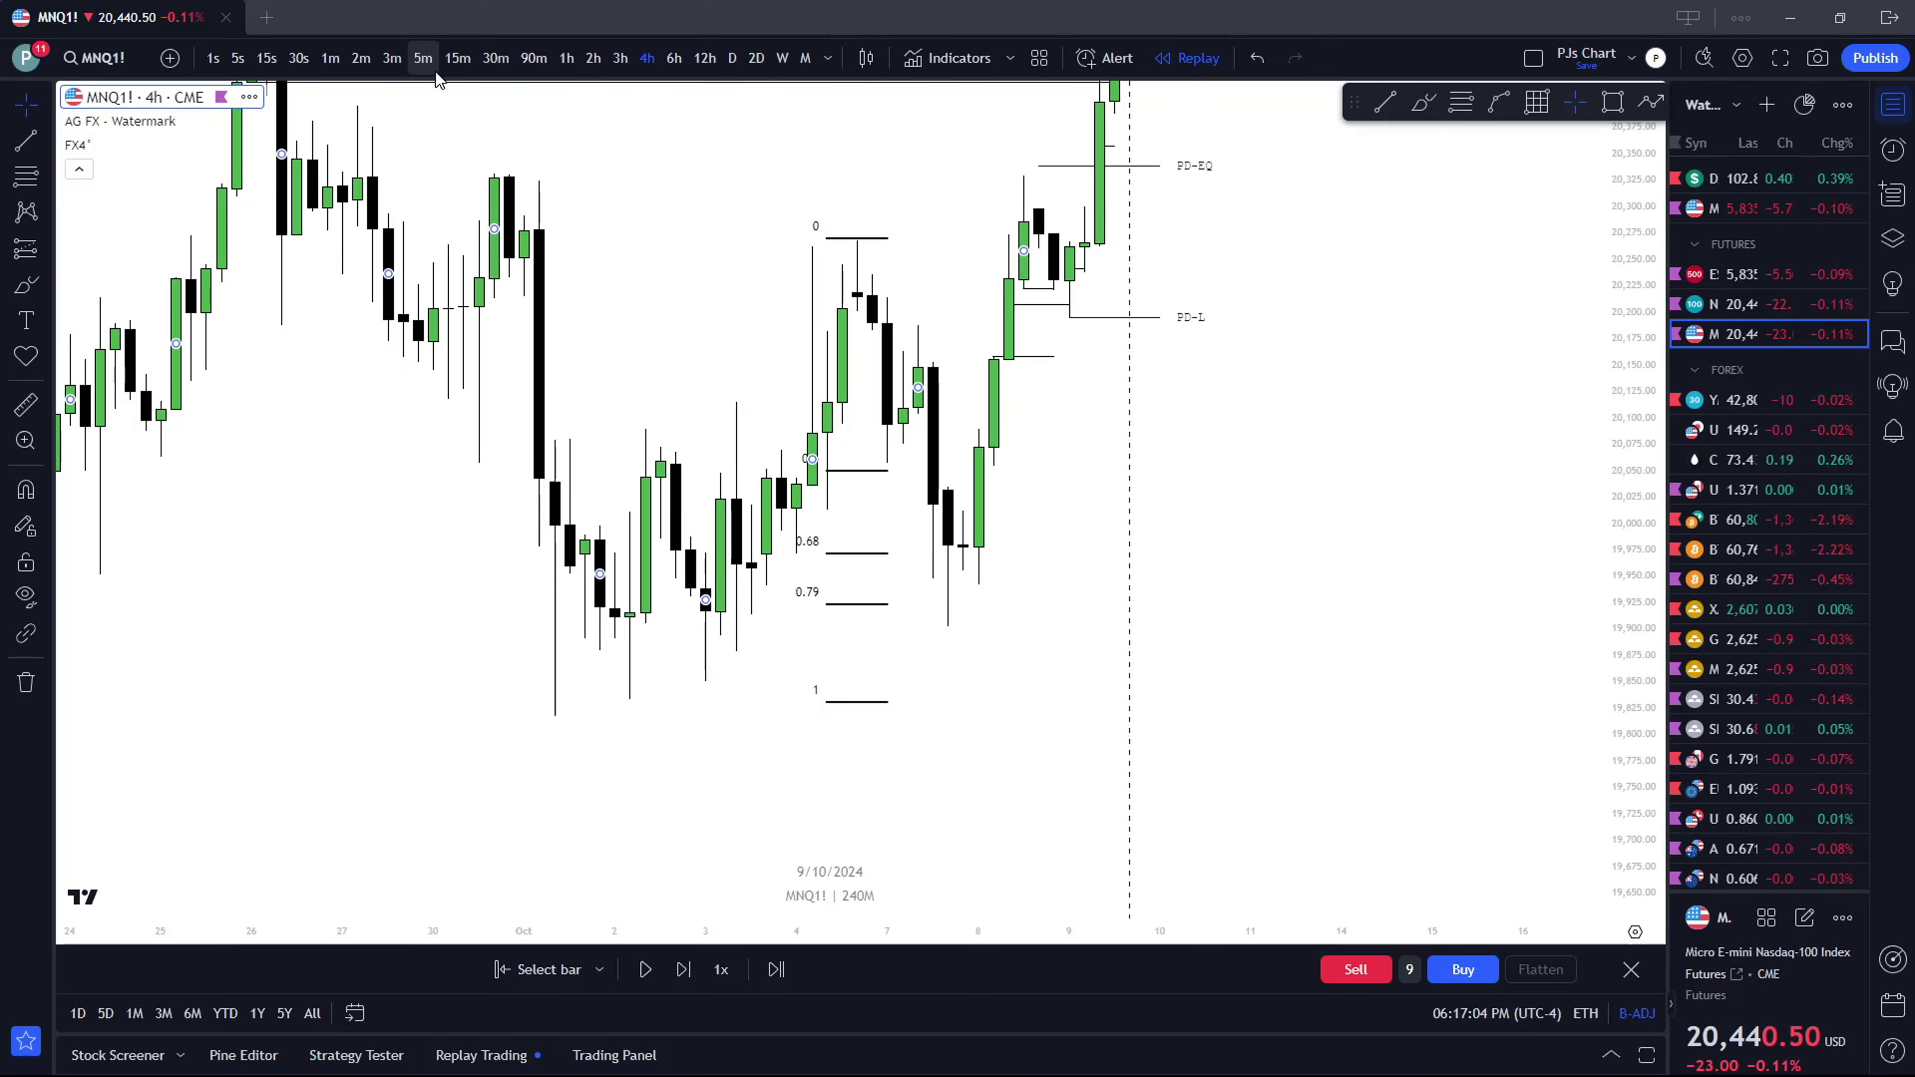
click(422, 57)
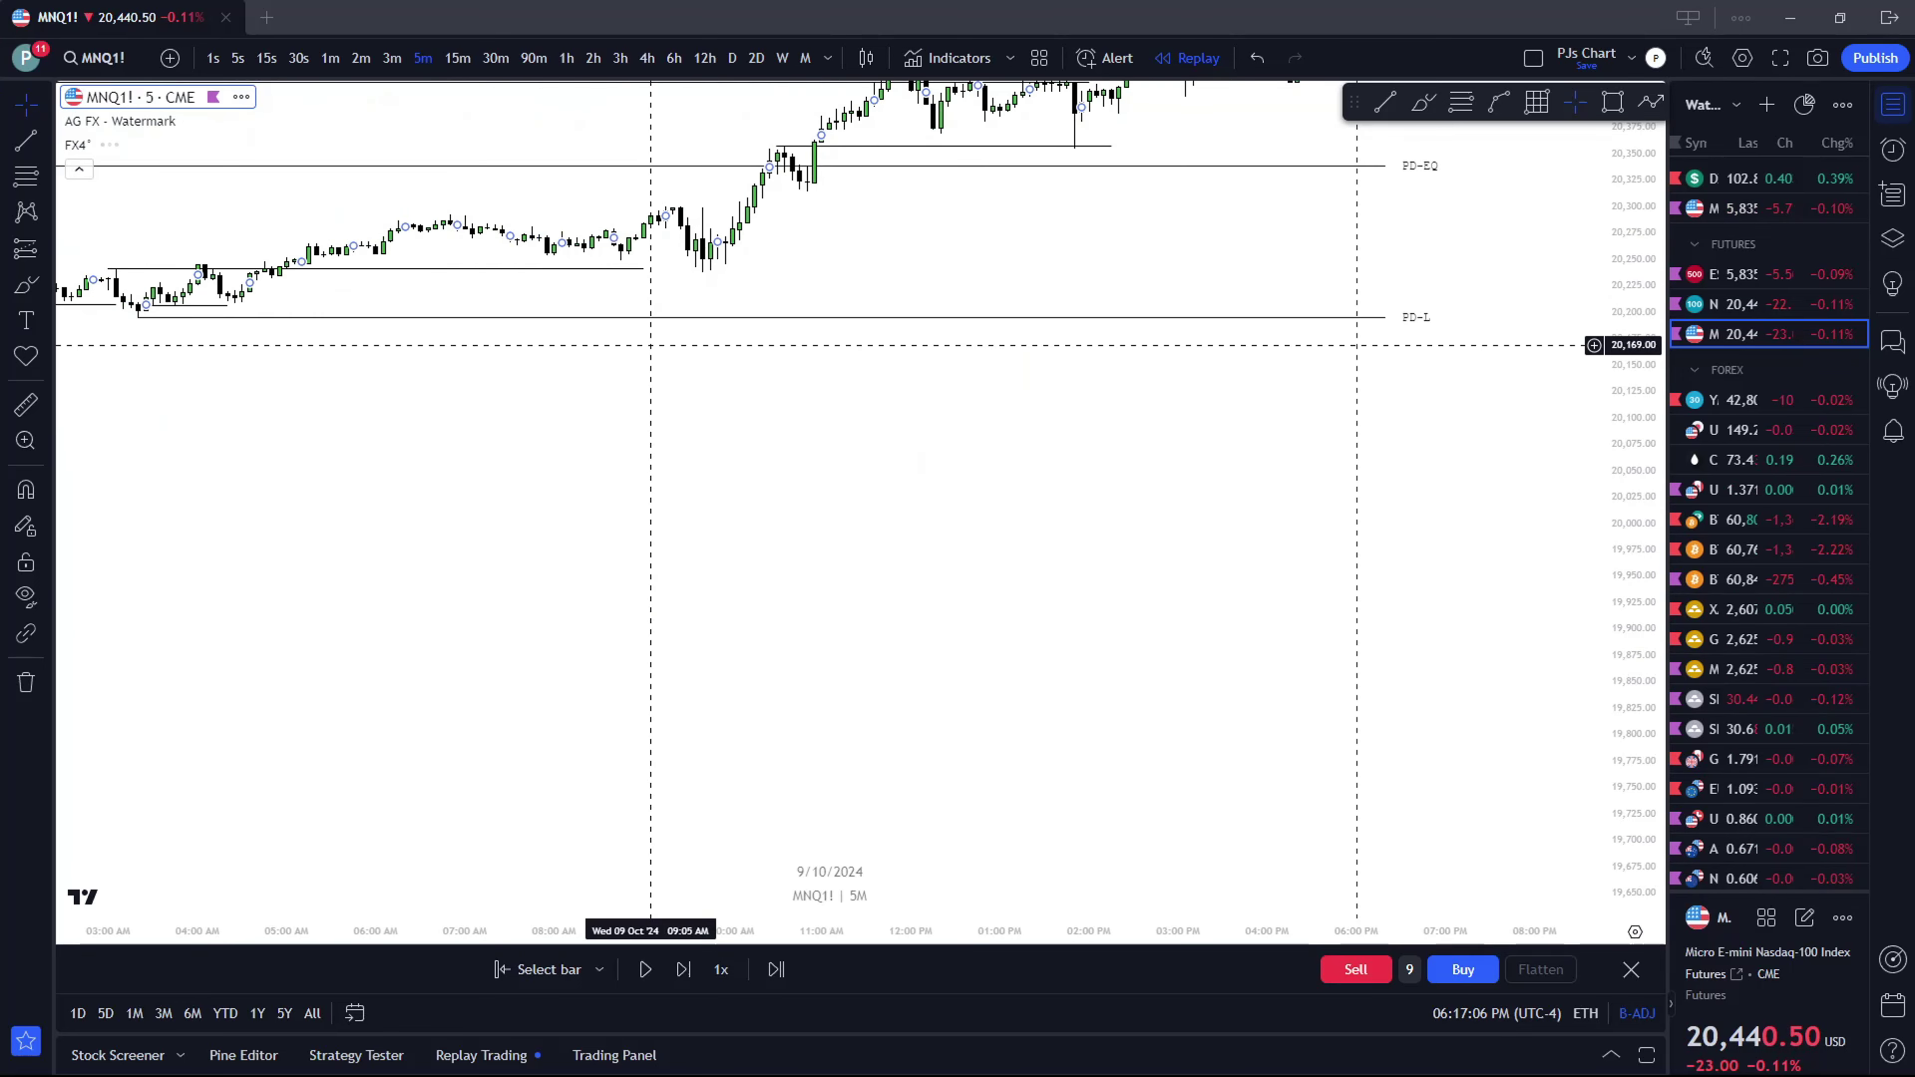
click(458, 57)
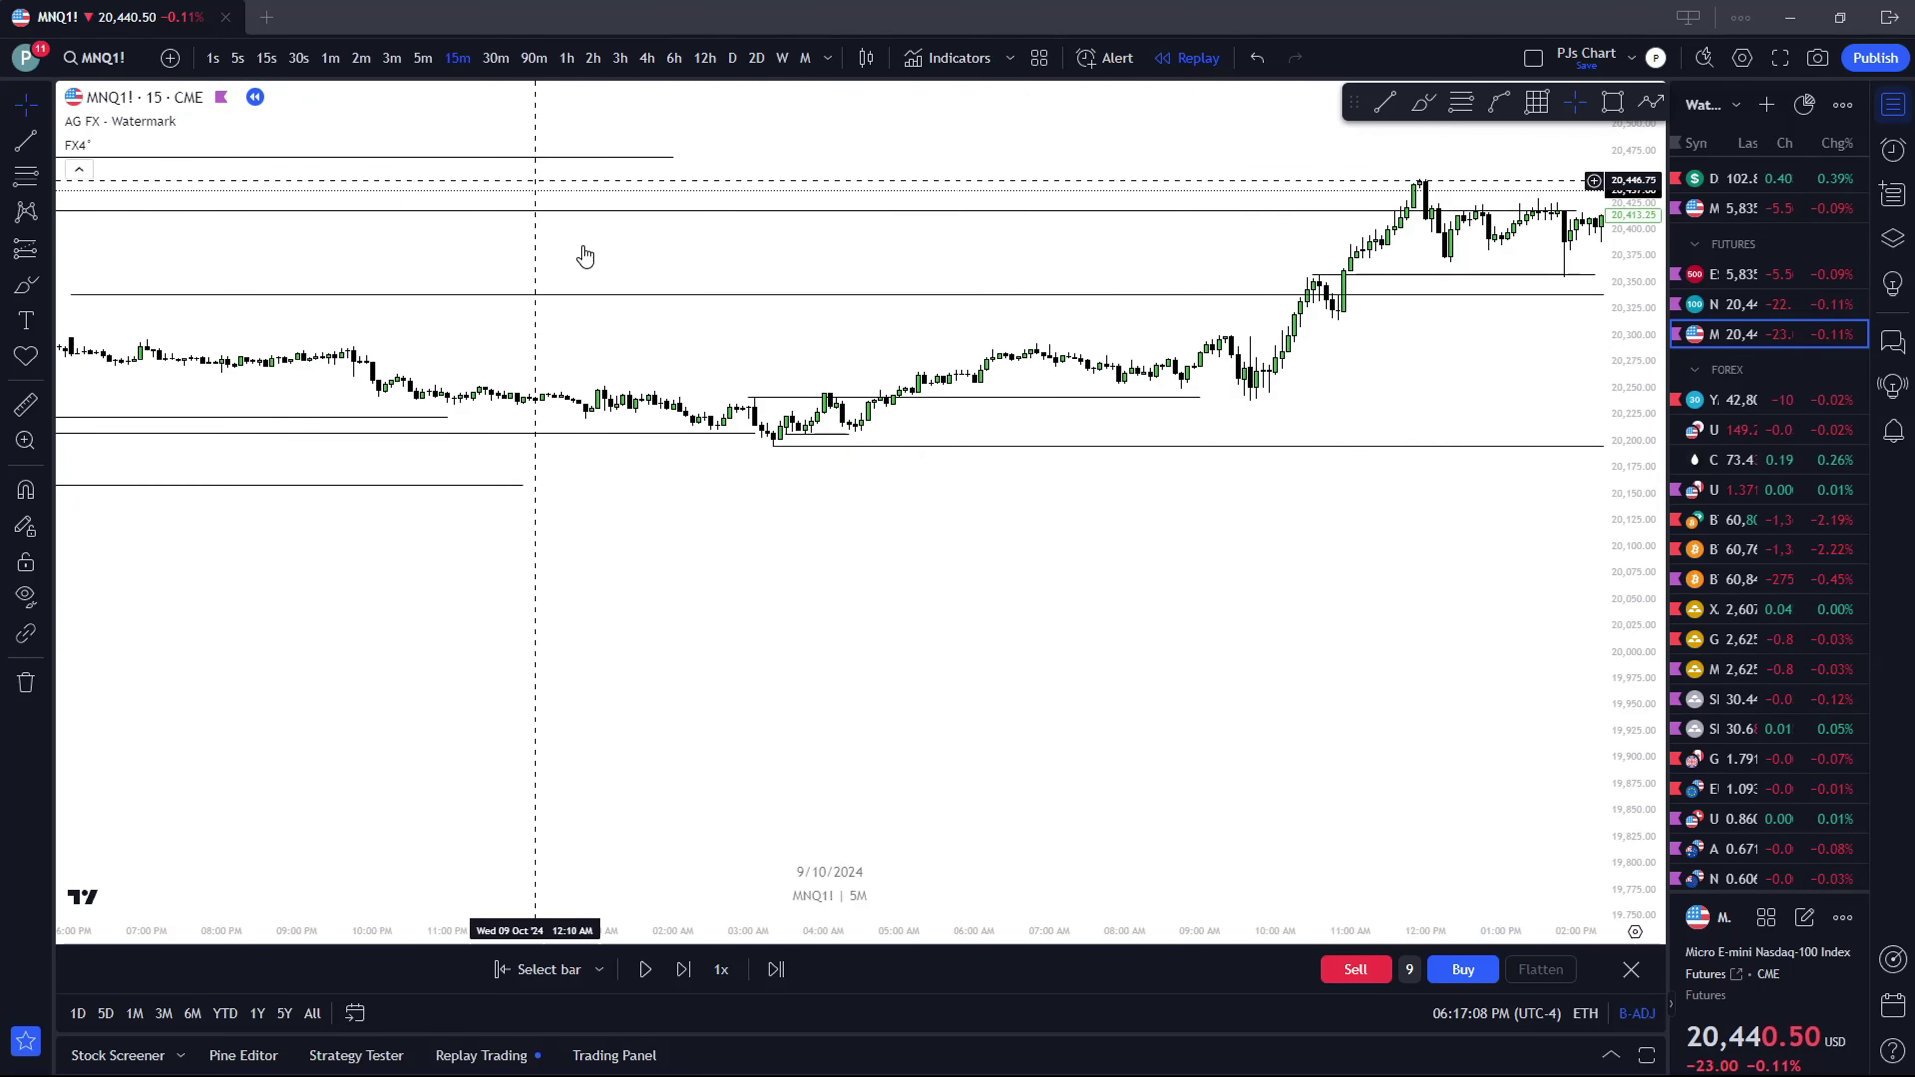
click(799, 598)
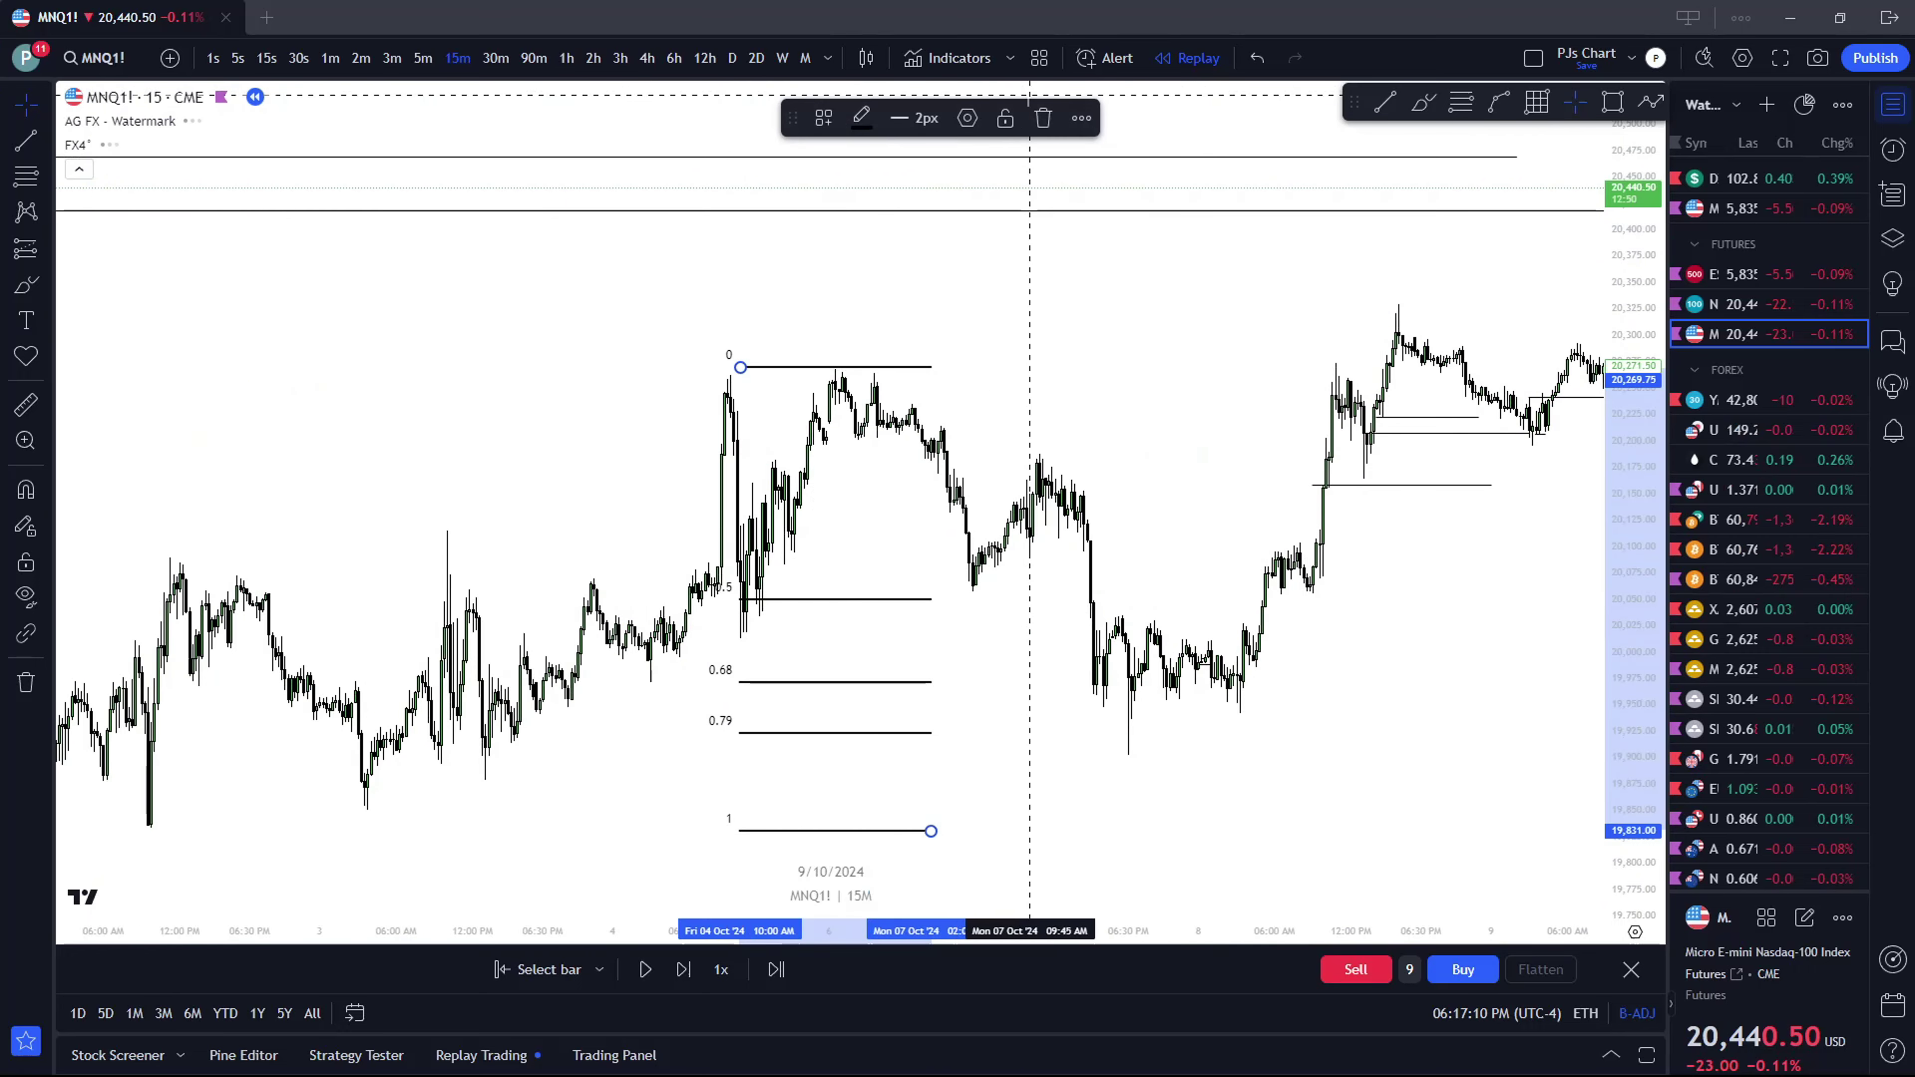
click(1040, 115)
click(25, 682)
click(128, 680)
Examine the 1 to 9 October price swings on the cleared 15-minute chart, from the early-October lows to the PD levels
drag(406, 633, 705, 504)
scroll(573, 505, up, 2)
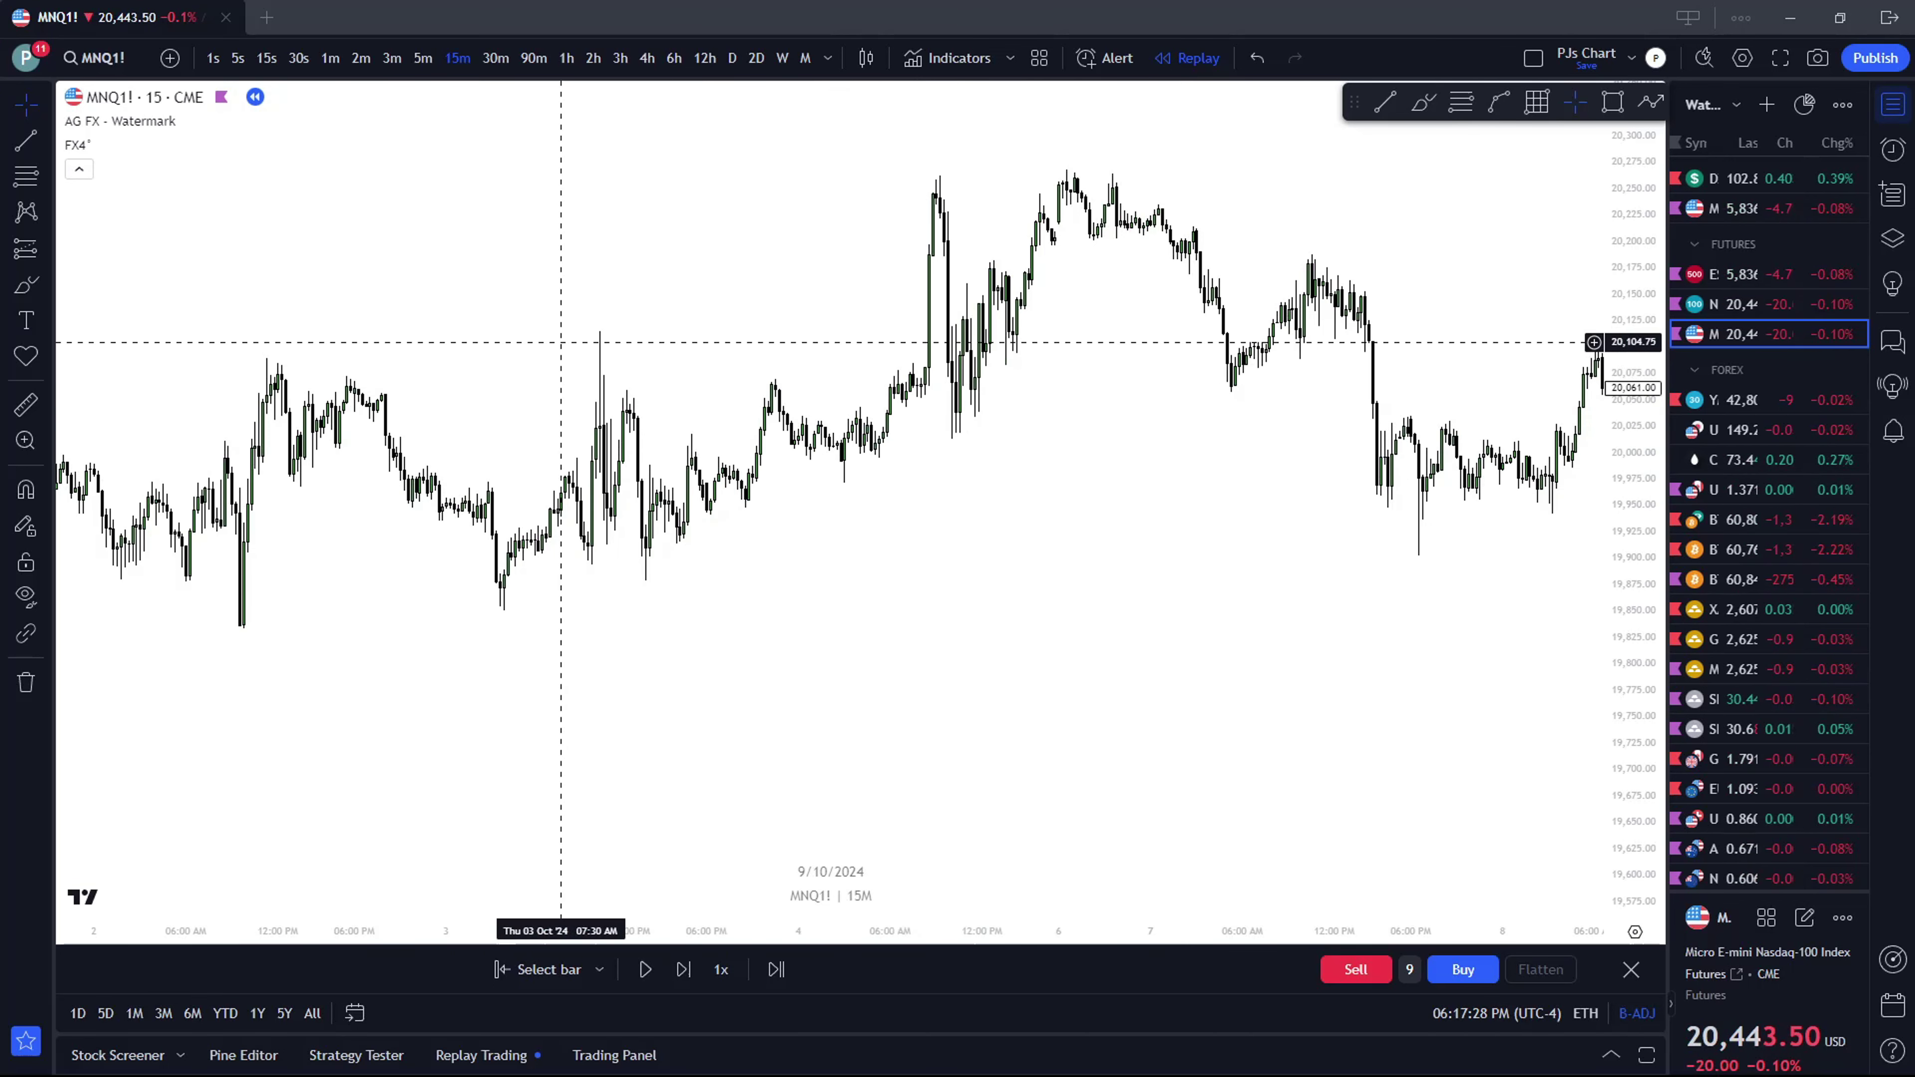
scroll(626, 337, down, 3)
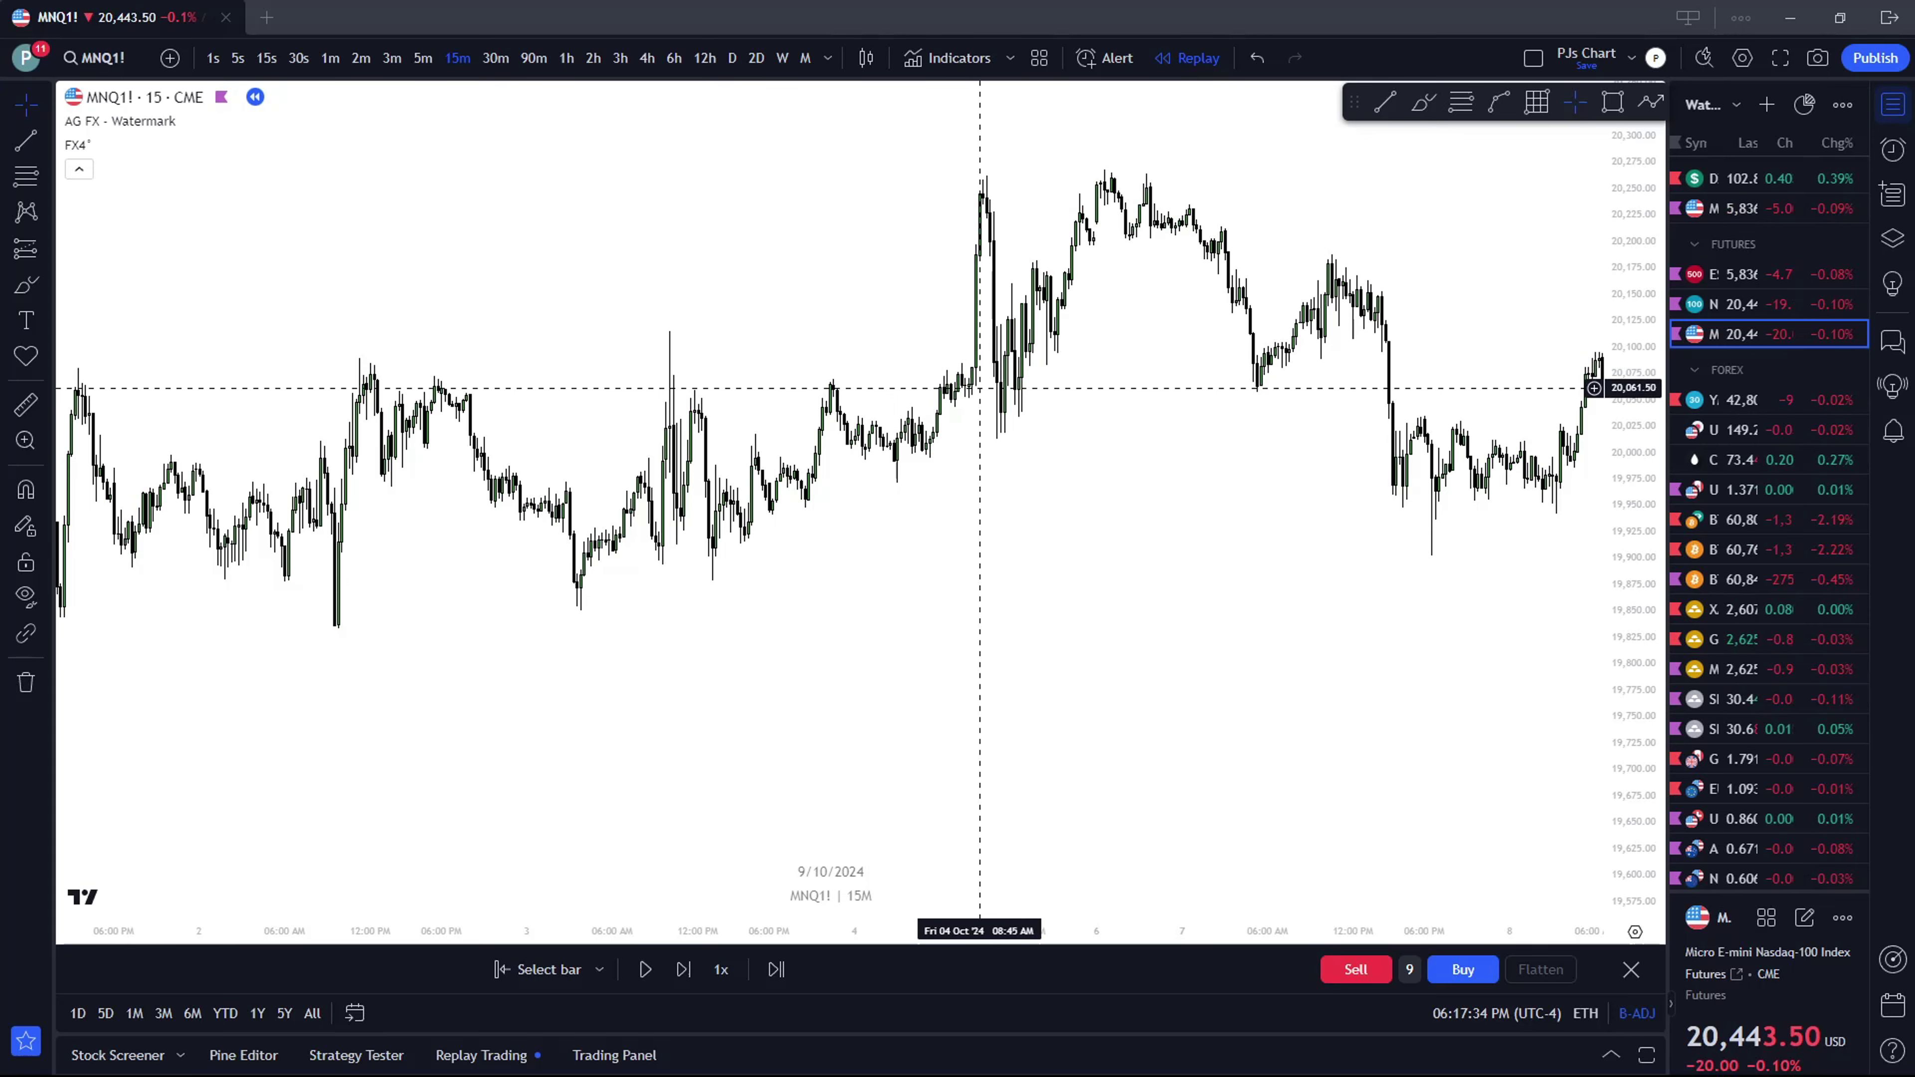
scroll(978, 392, down, 3)
scroll(962, 392, down, 3)
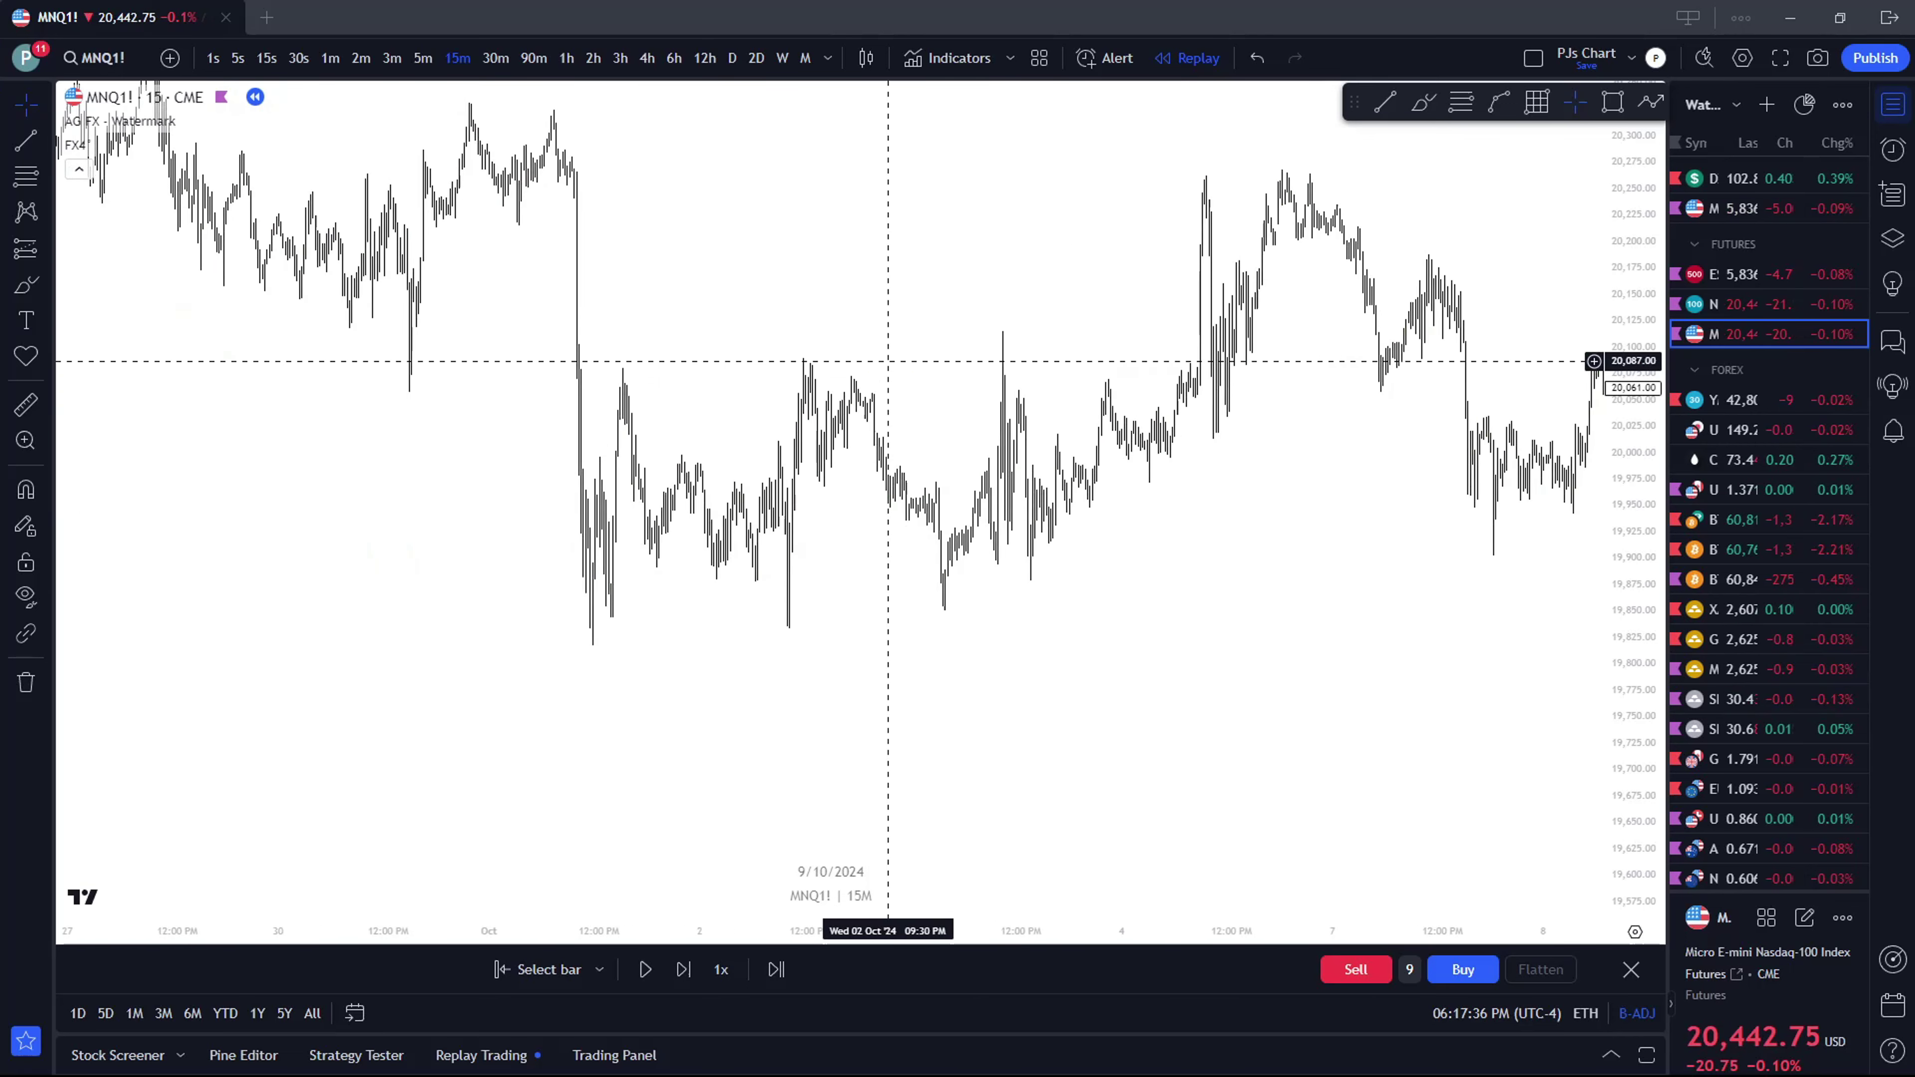
drag(885, 359, 867, 573)
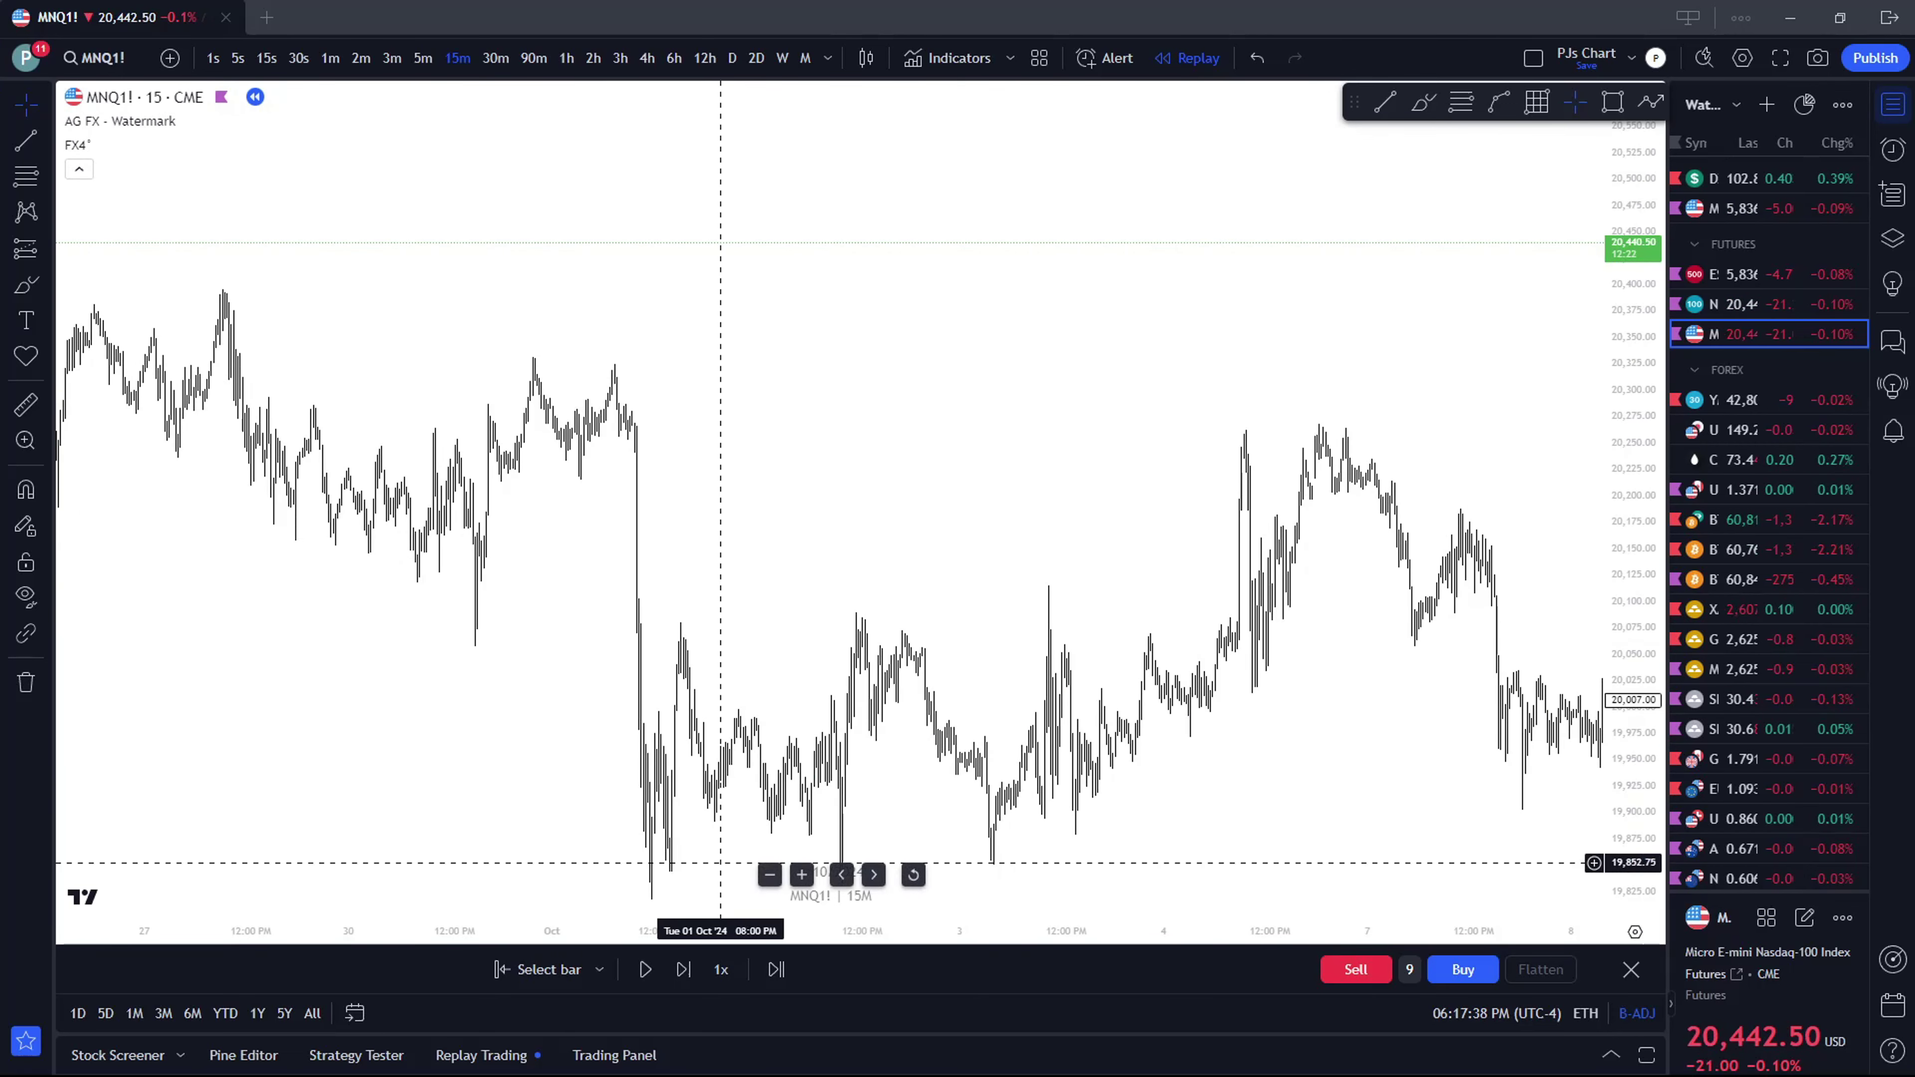
scroll(1026, 815, up, 3)
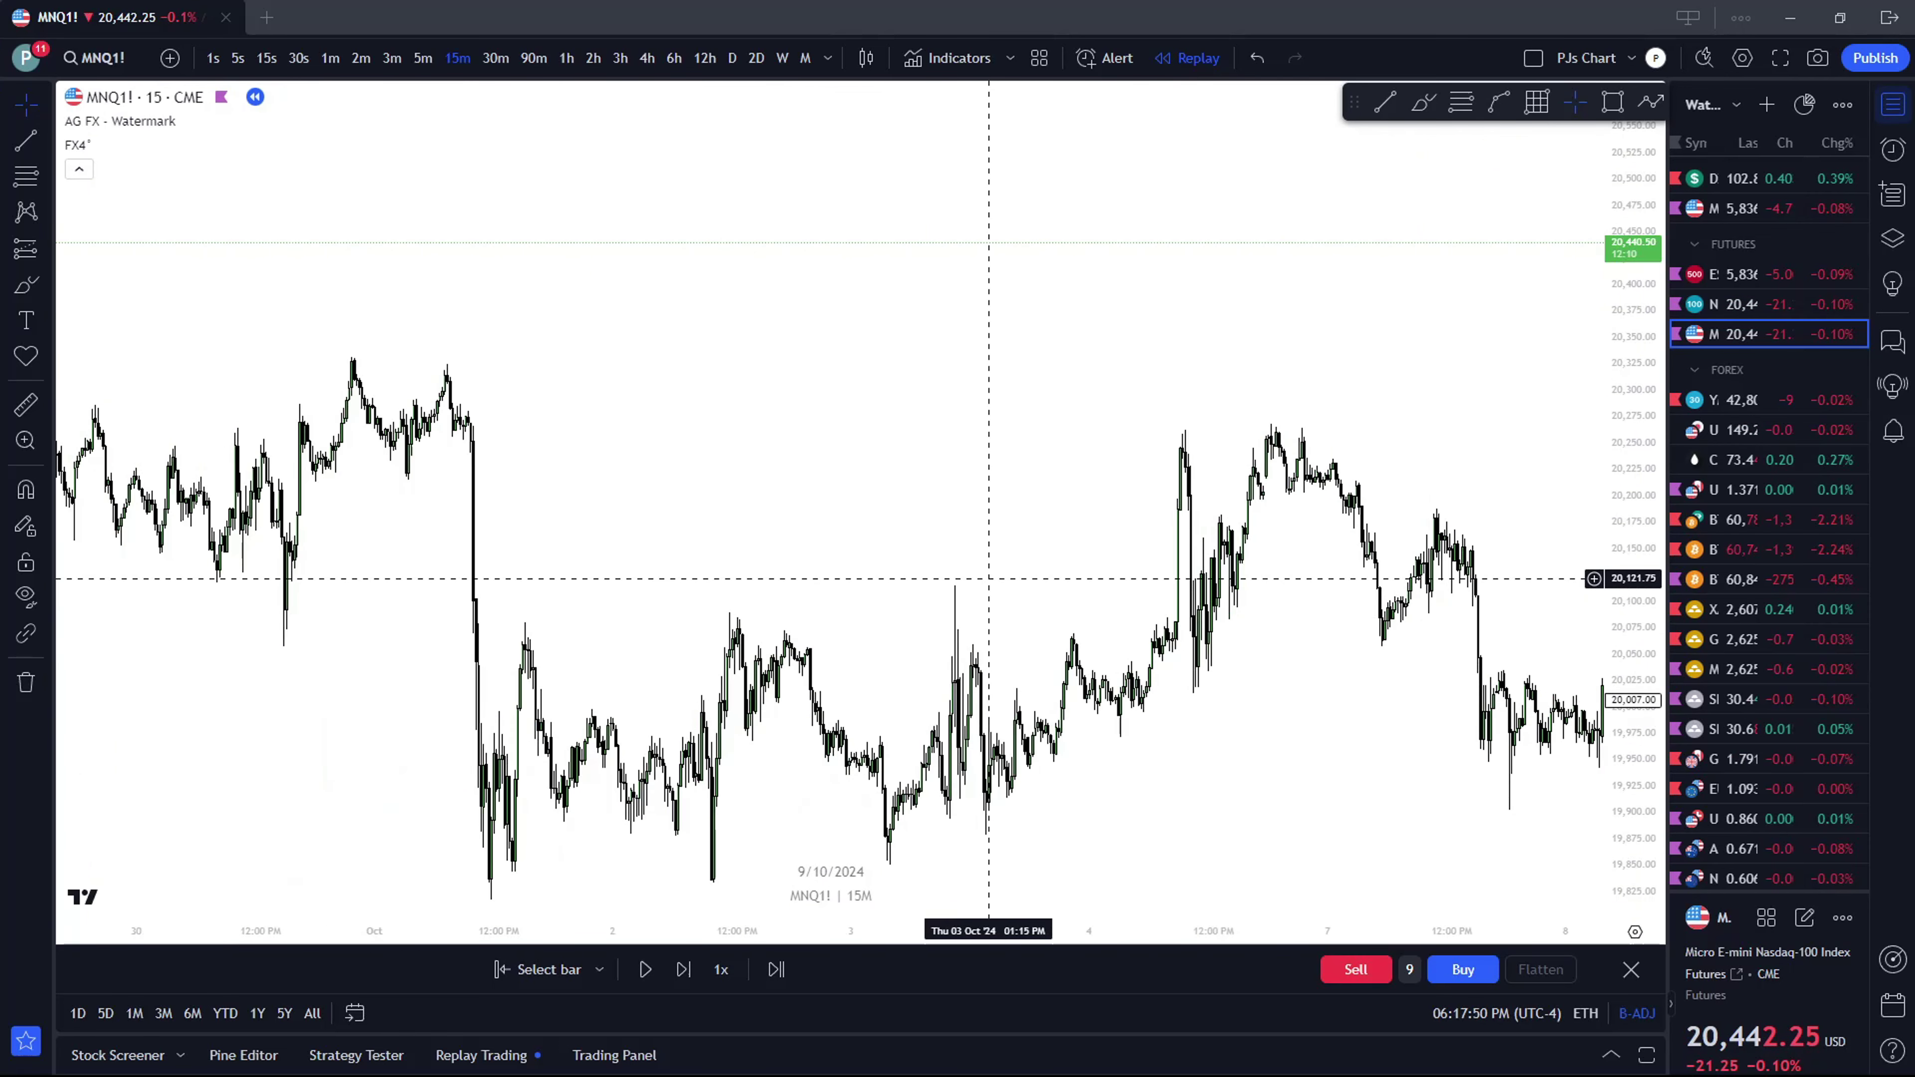
scroll(991, 573, down, 2)
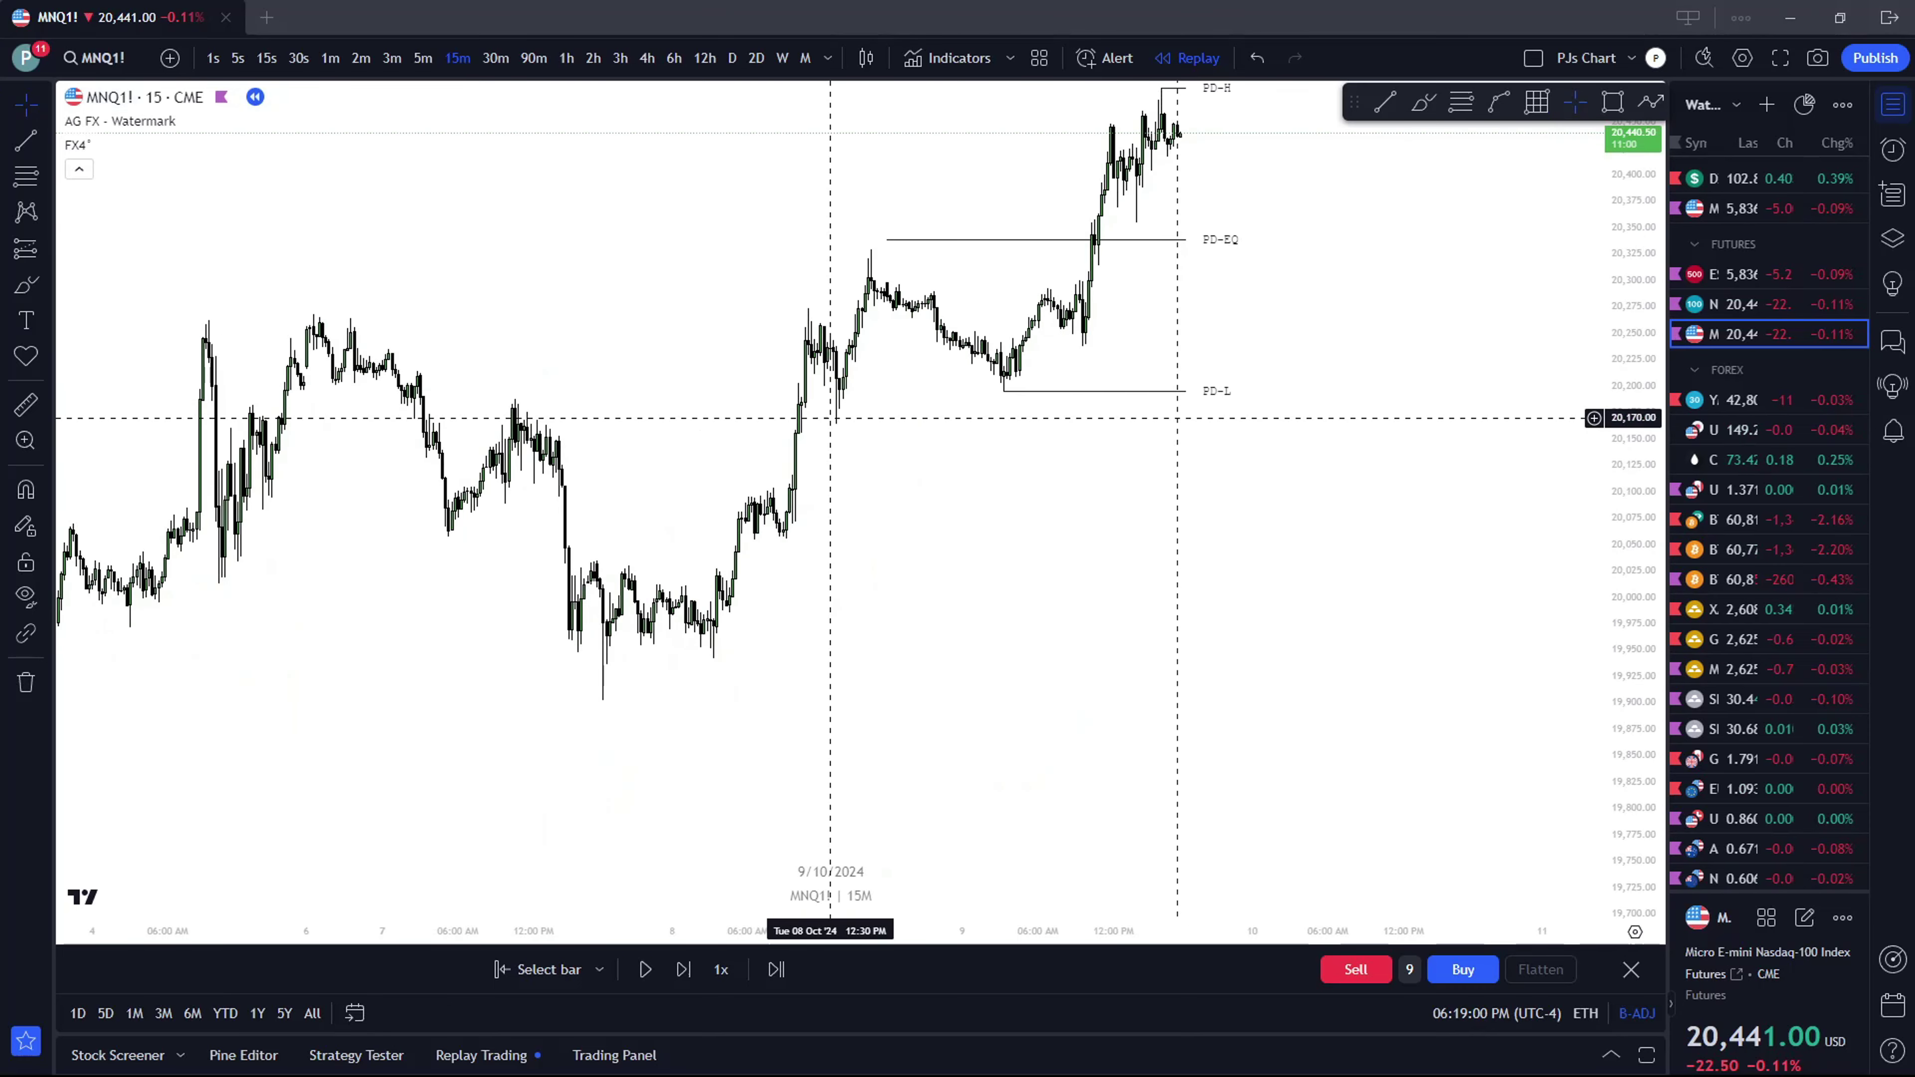
With 4px brush strokes, circle the two consolidations after the 8 October high and underline the pullback horizontally just above PD-L
drag(1372, 581, 1613, 452)
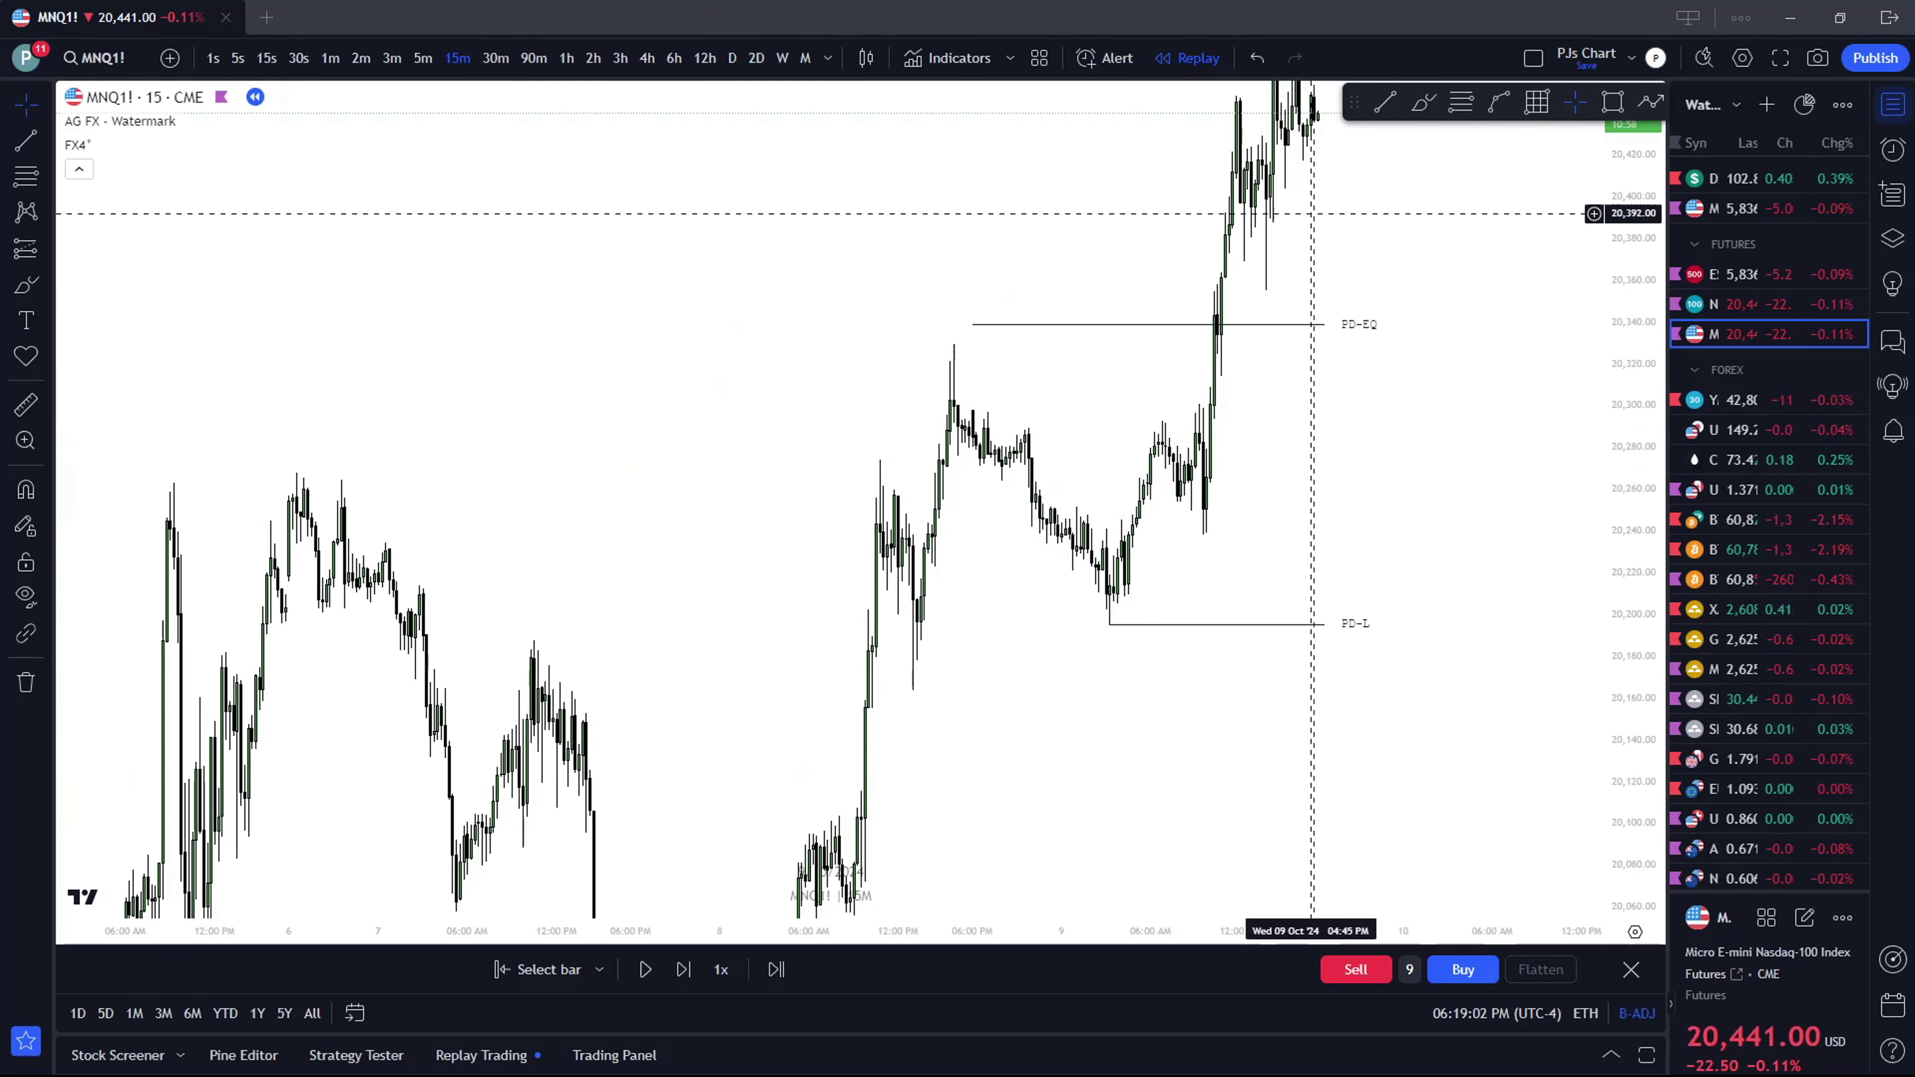
click(1422, 102)
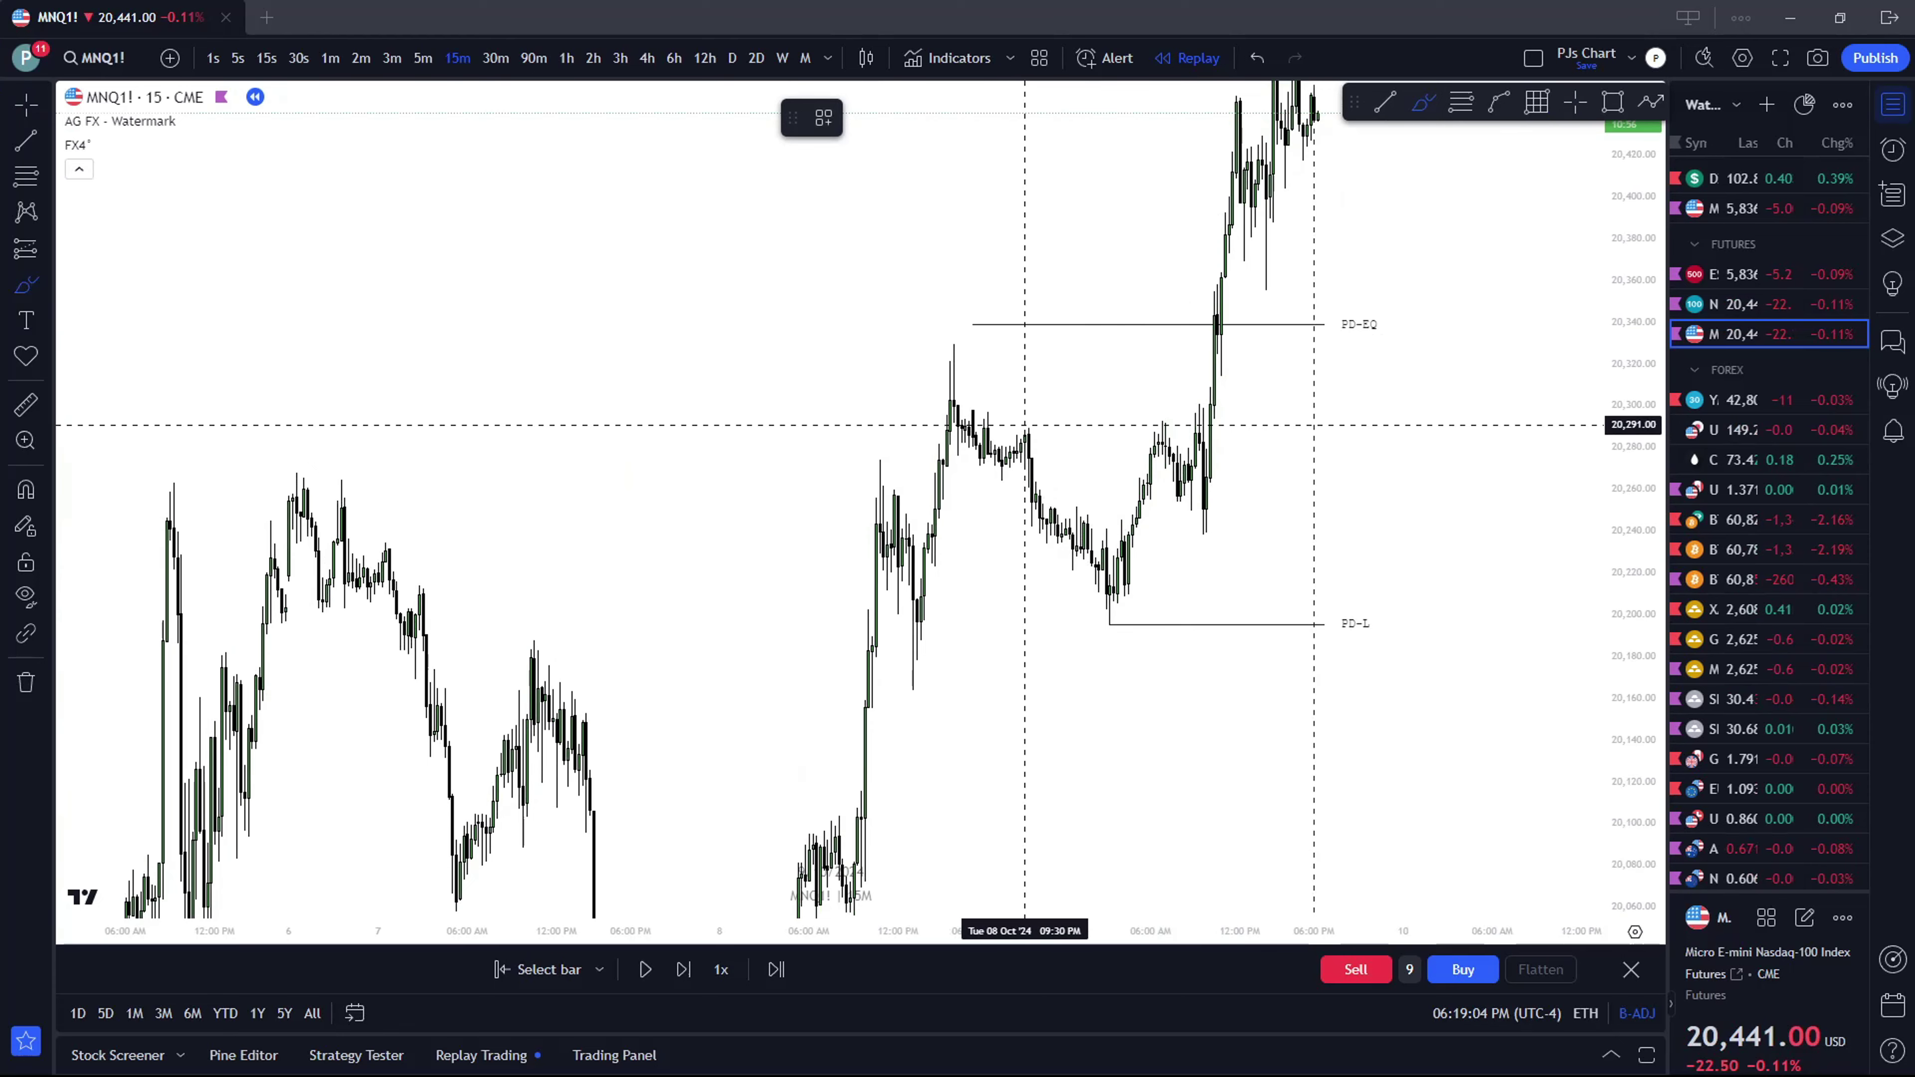
mouse_move(1024, 425)
mouse_down()
mouse_move(959, 430)
mouse_move(1033, 456)
mouse_move(1018, 426)
mouse_up()
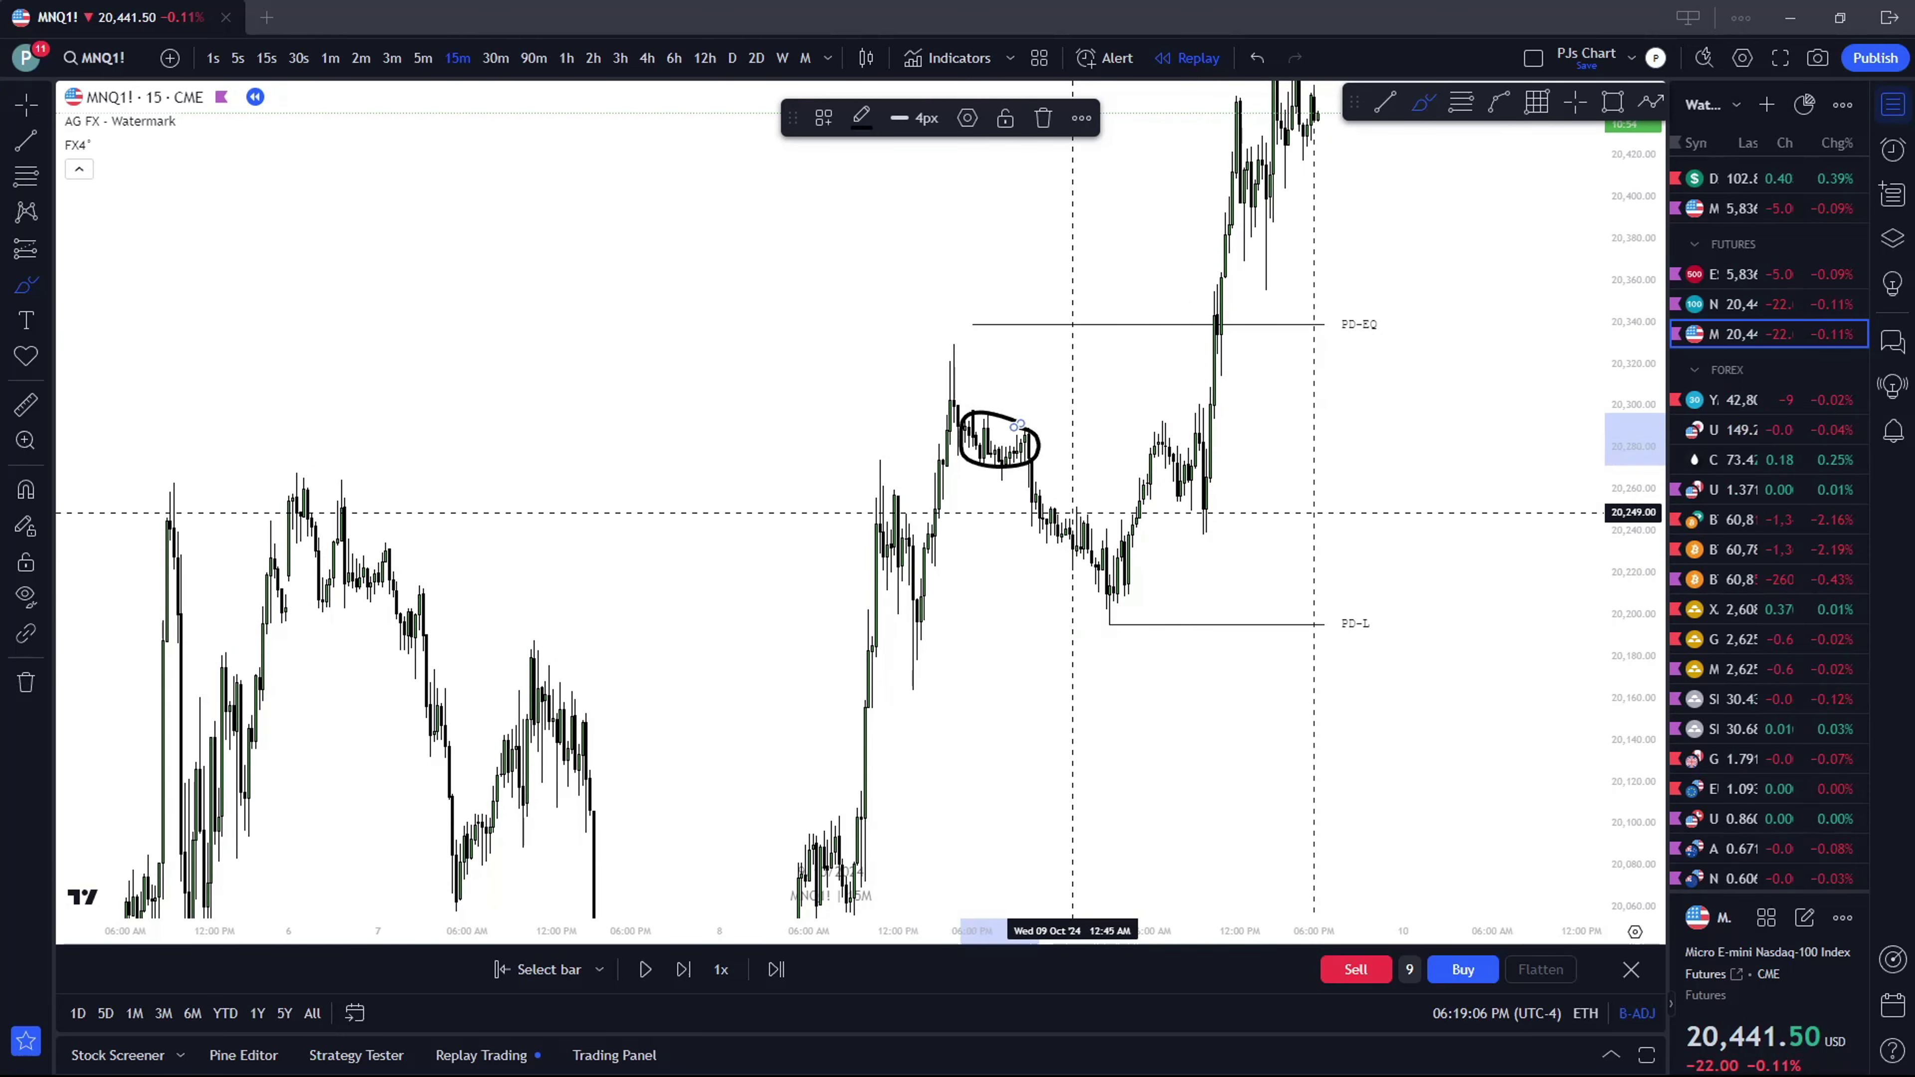
mouse_move(1085, 515)
mouse_down()
mouse_move(1034, 530)
mouse_move(1078, 545)
mouse_move(1093, 519)
mouse_up()
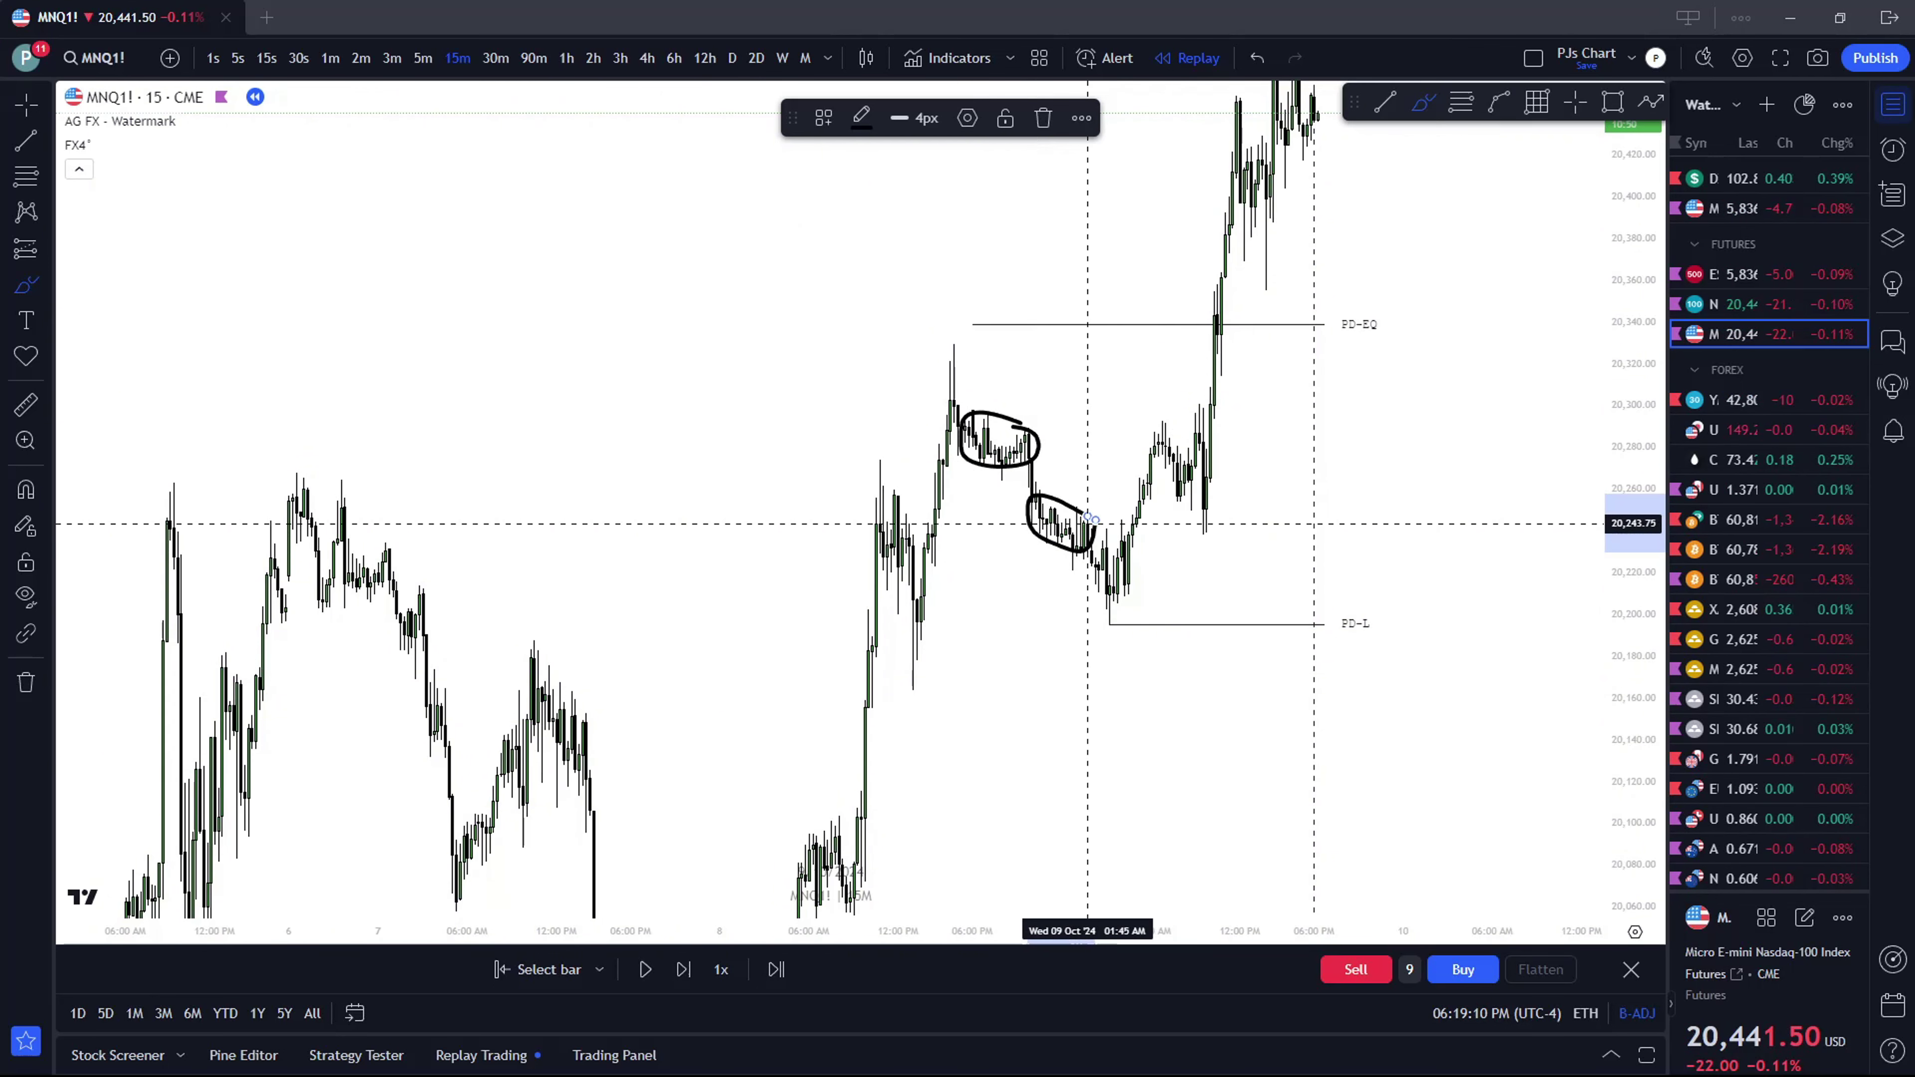
drag(912, 598, 1122, 598)
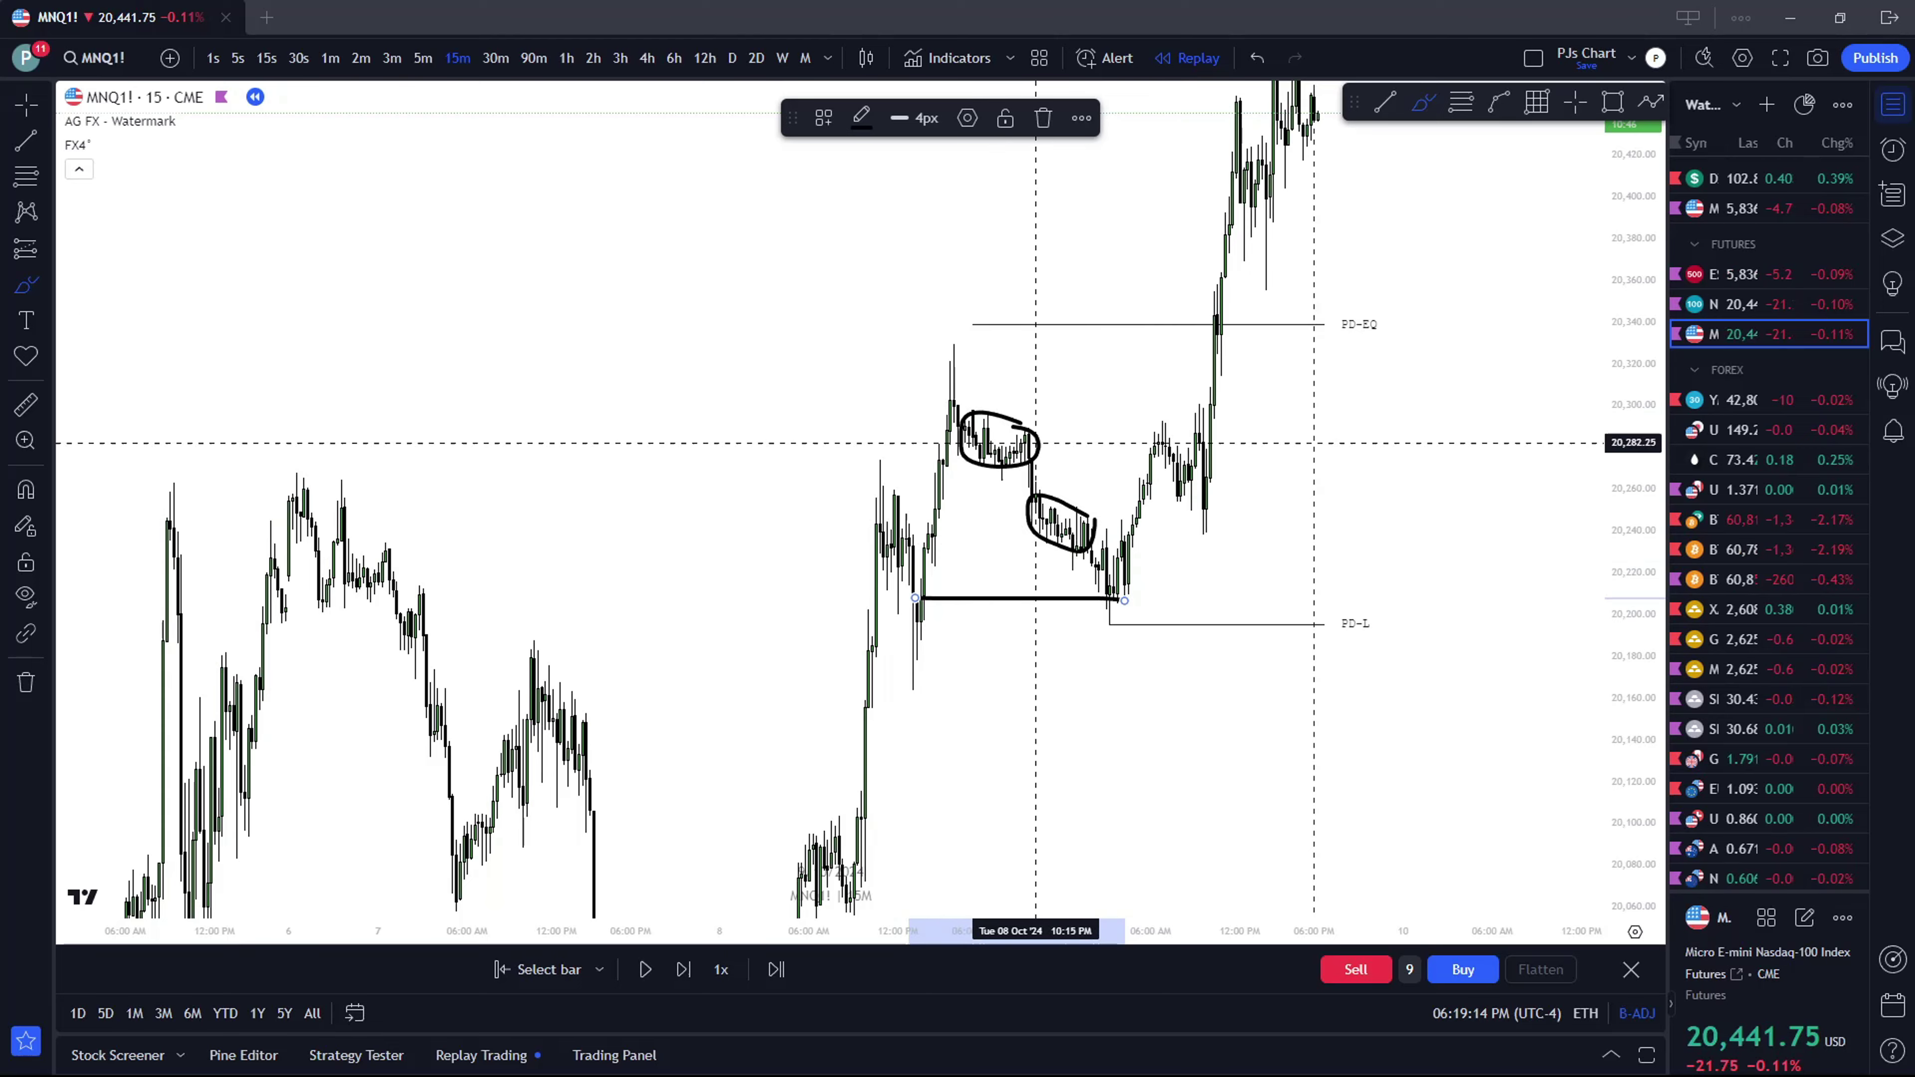
Try a Fibonacci retracement from the 8 October low at 20,165 to the high at 20,330, and delete it
click(1460, 101)
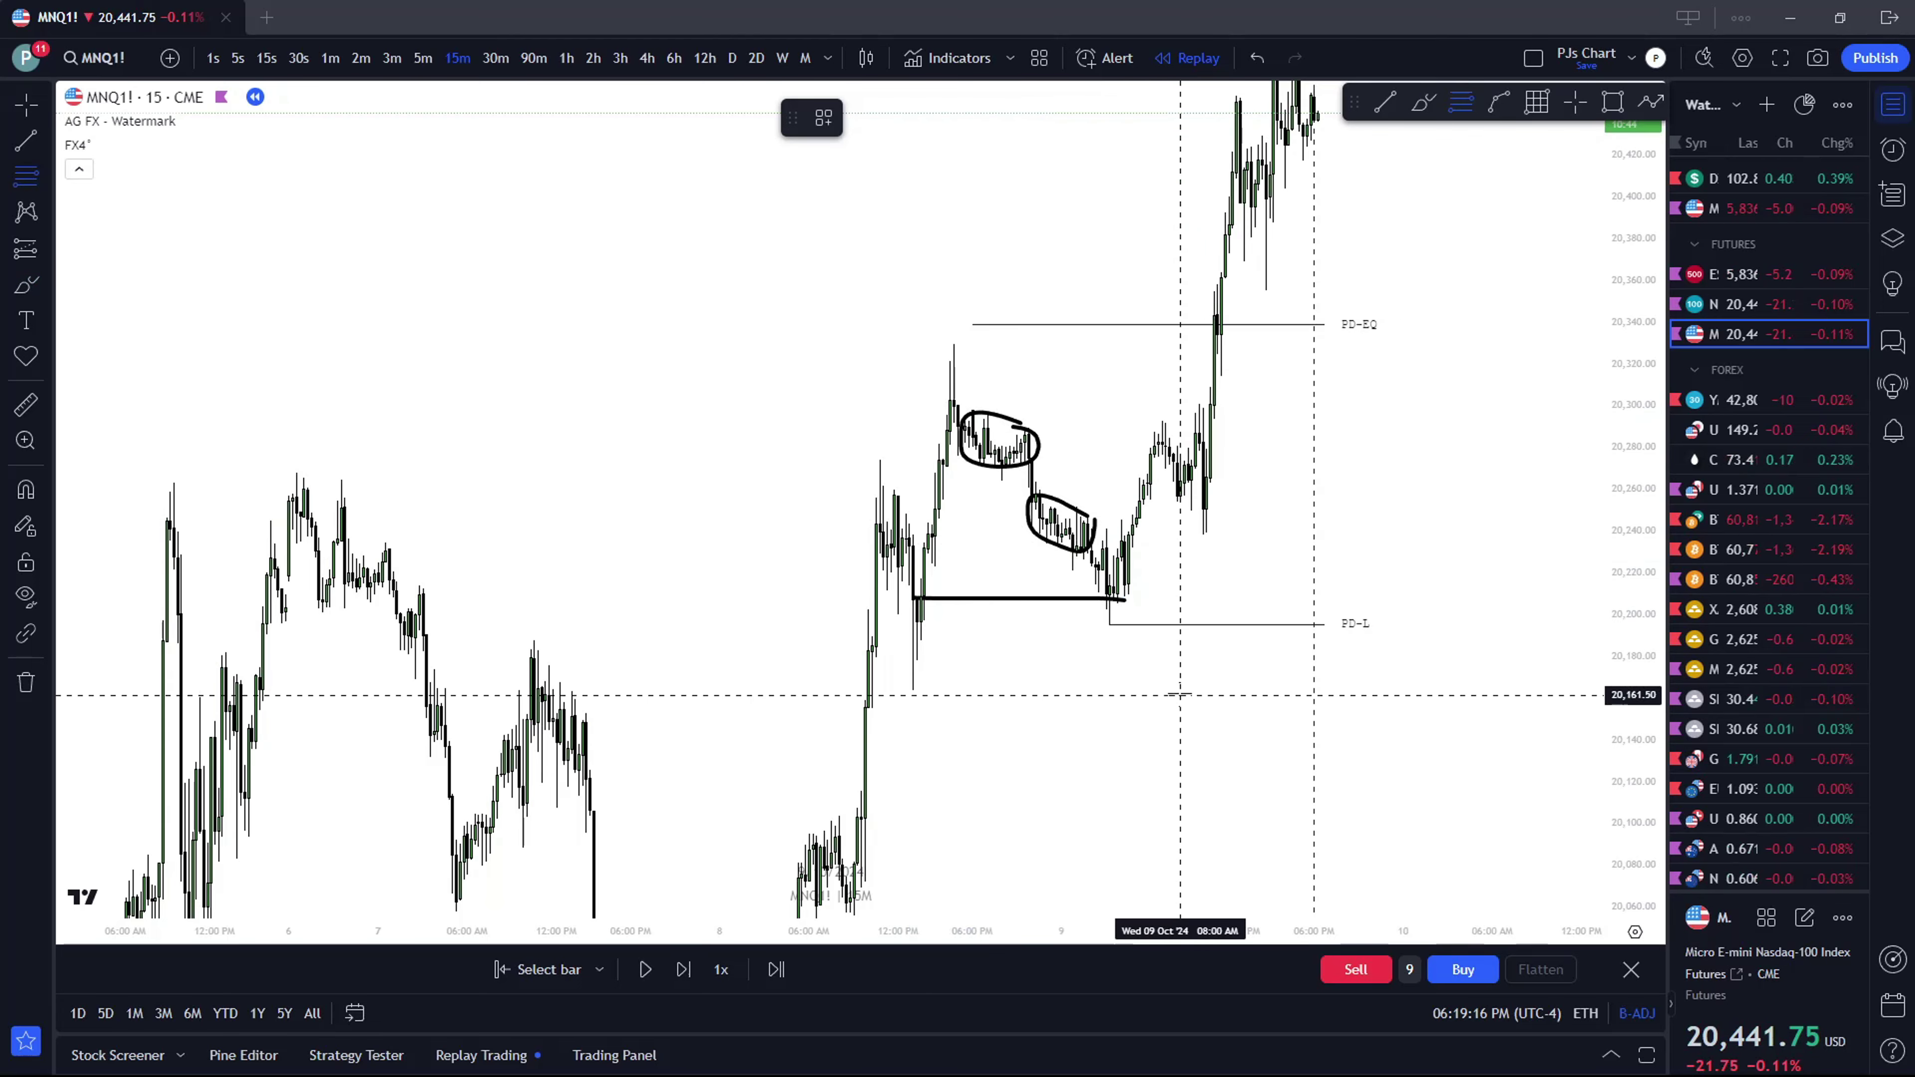
click(1177, 688)
click(1047, 343)
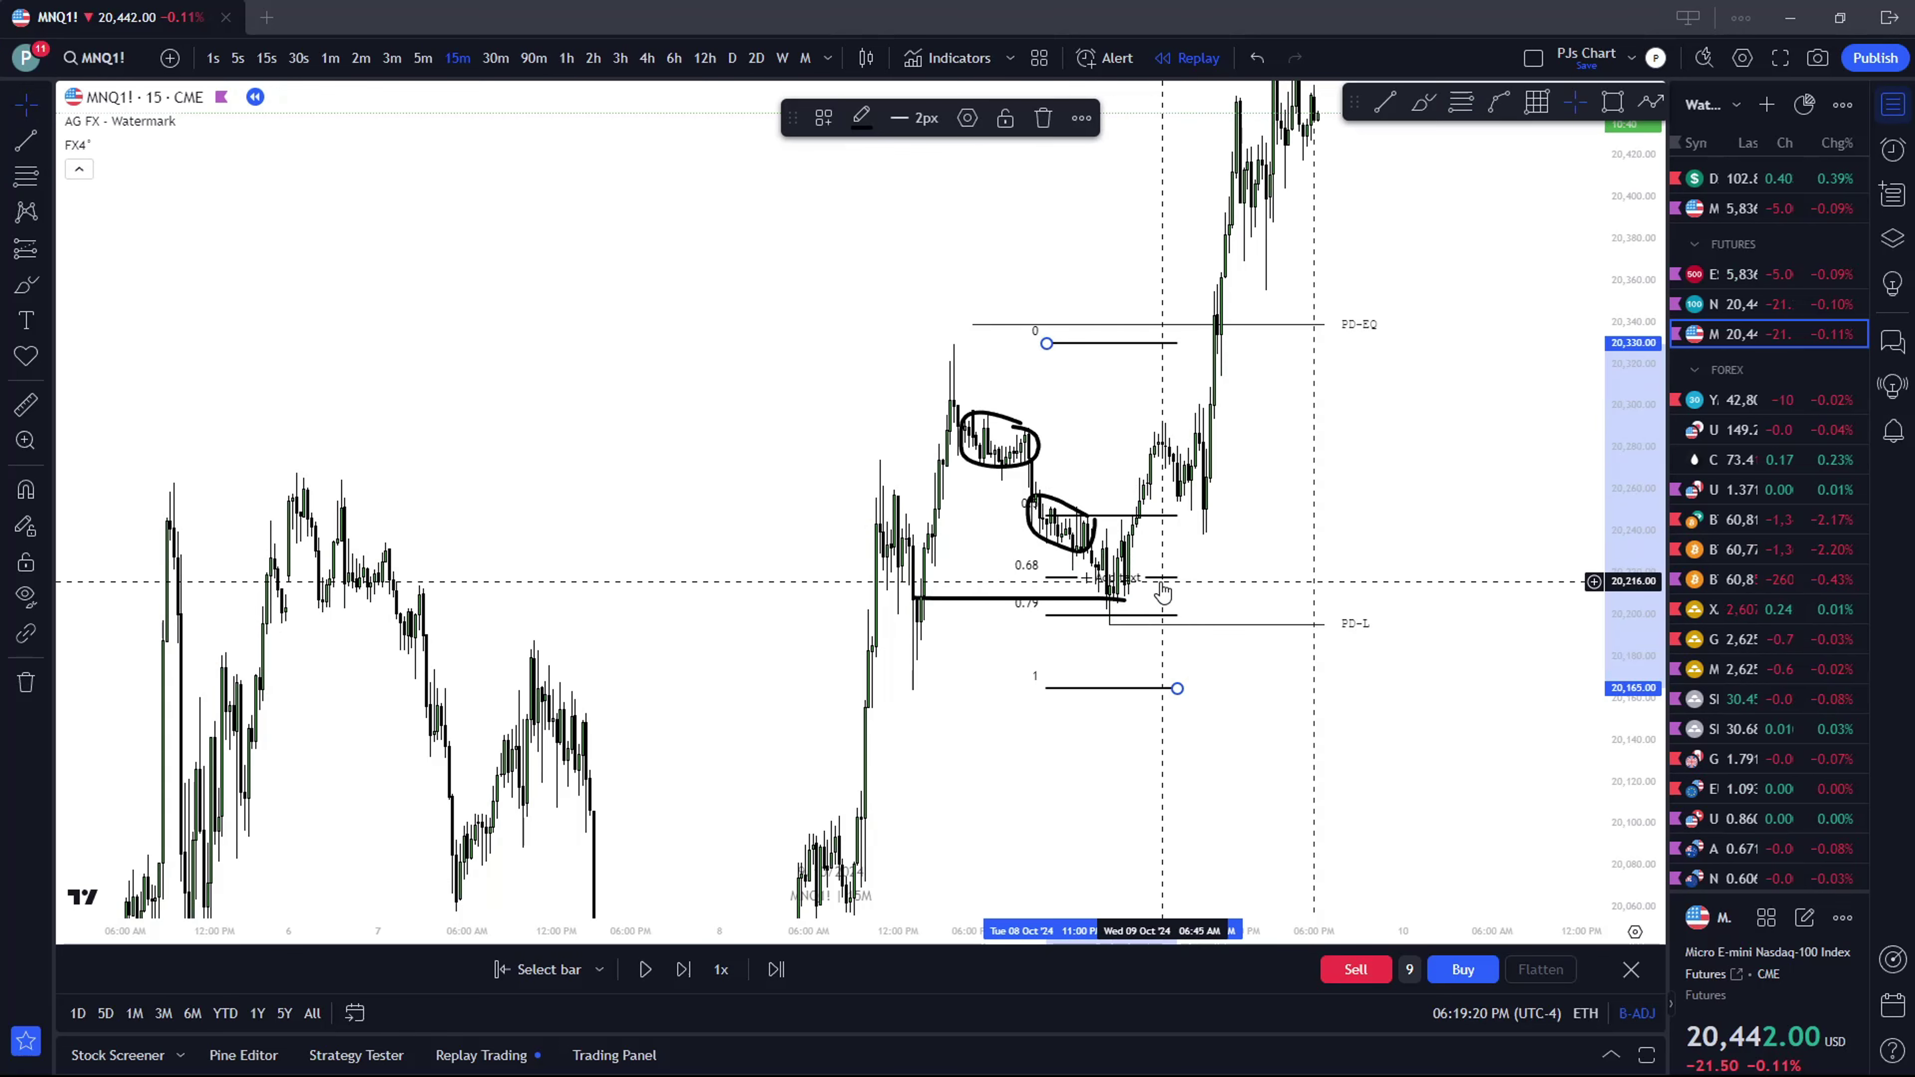
click(1043, 117)
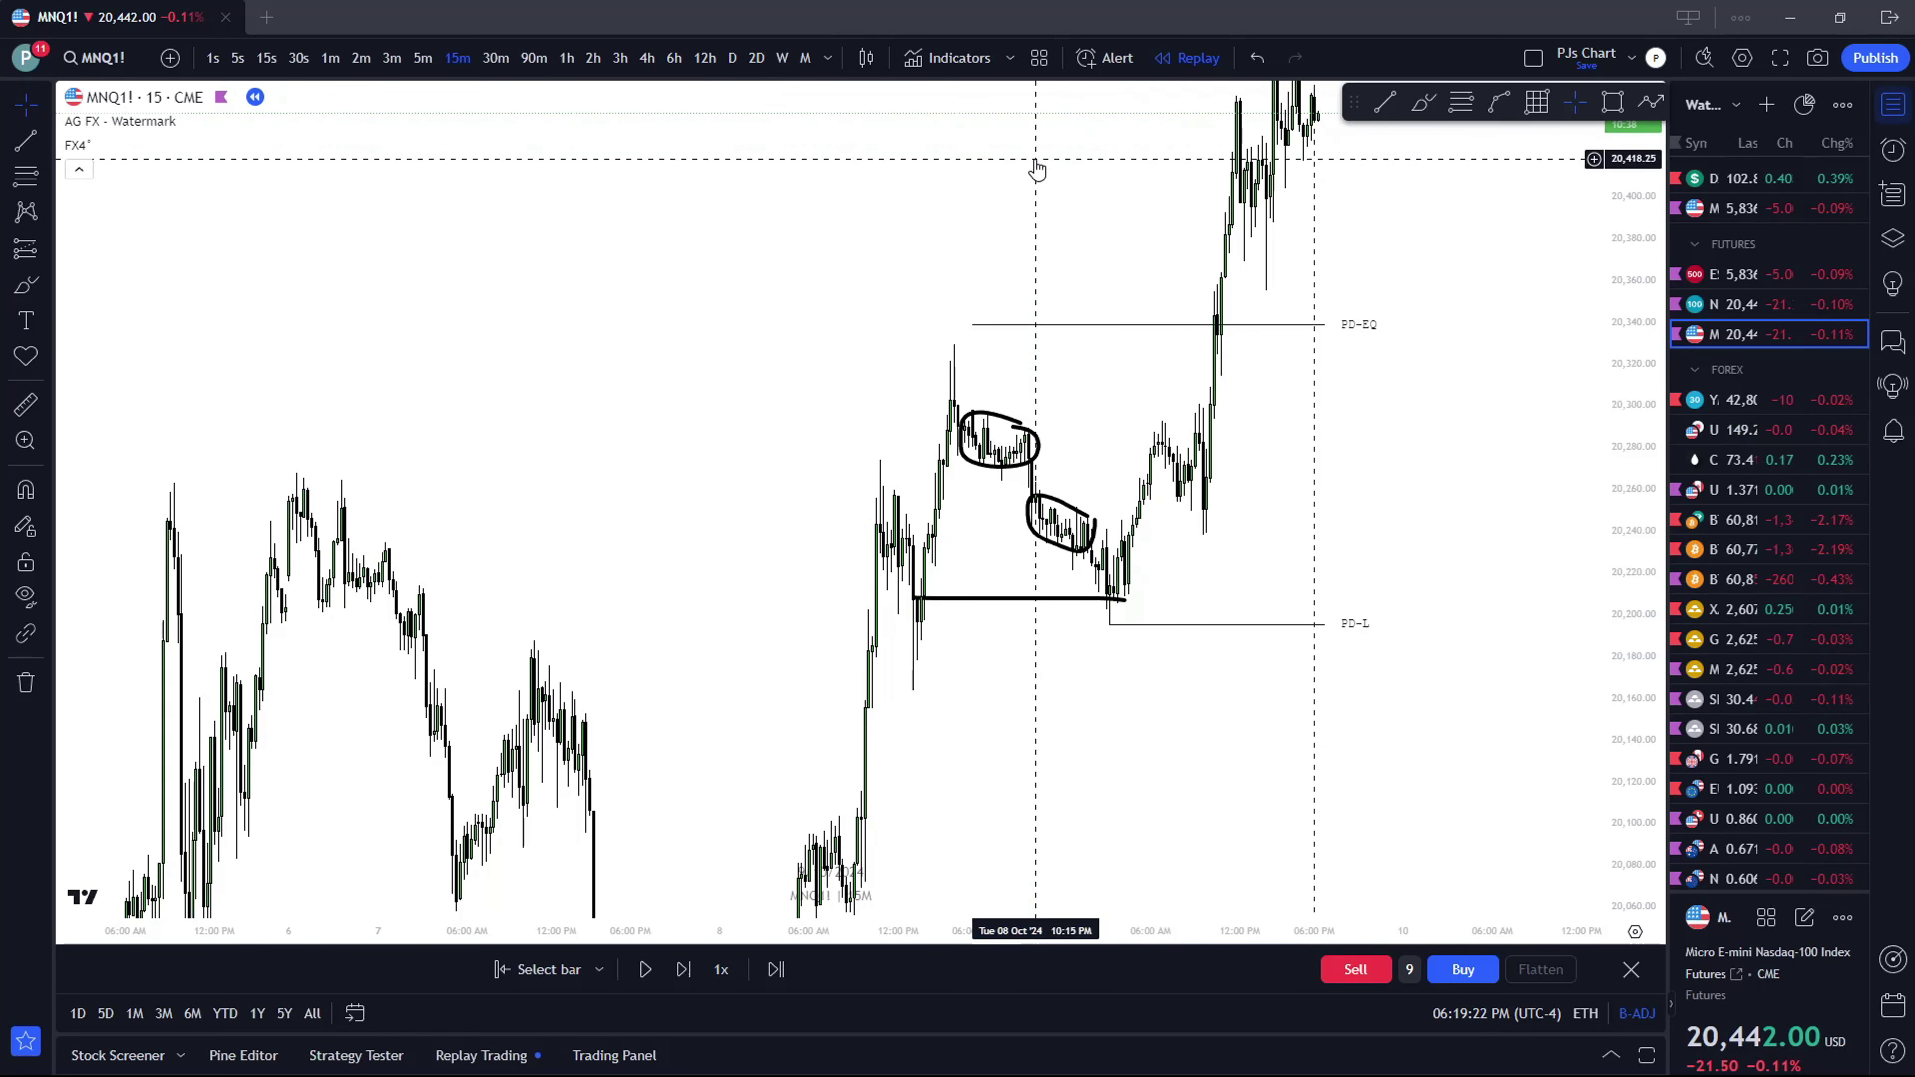
On the 1-minute chart, brush a circle around the 9 October pullback low near 3:50 AM and sketch a path rising to about 20,247
click(423, 58)
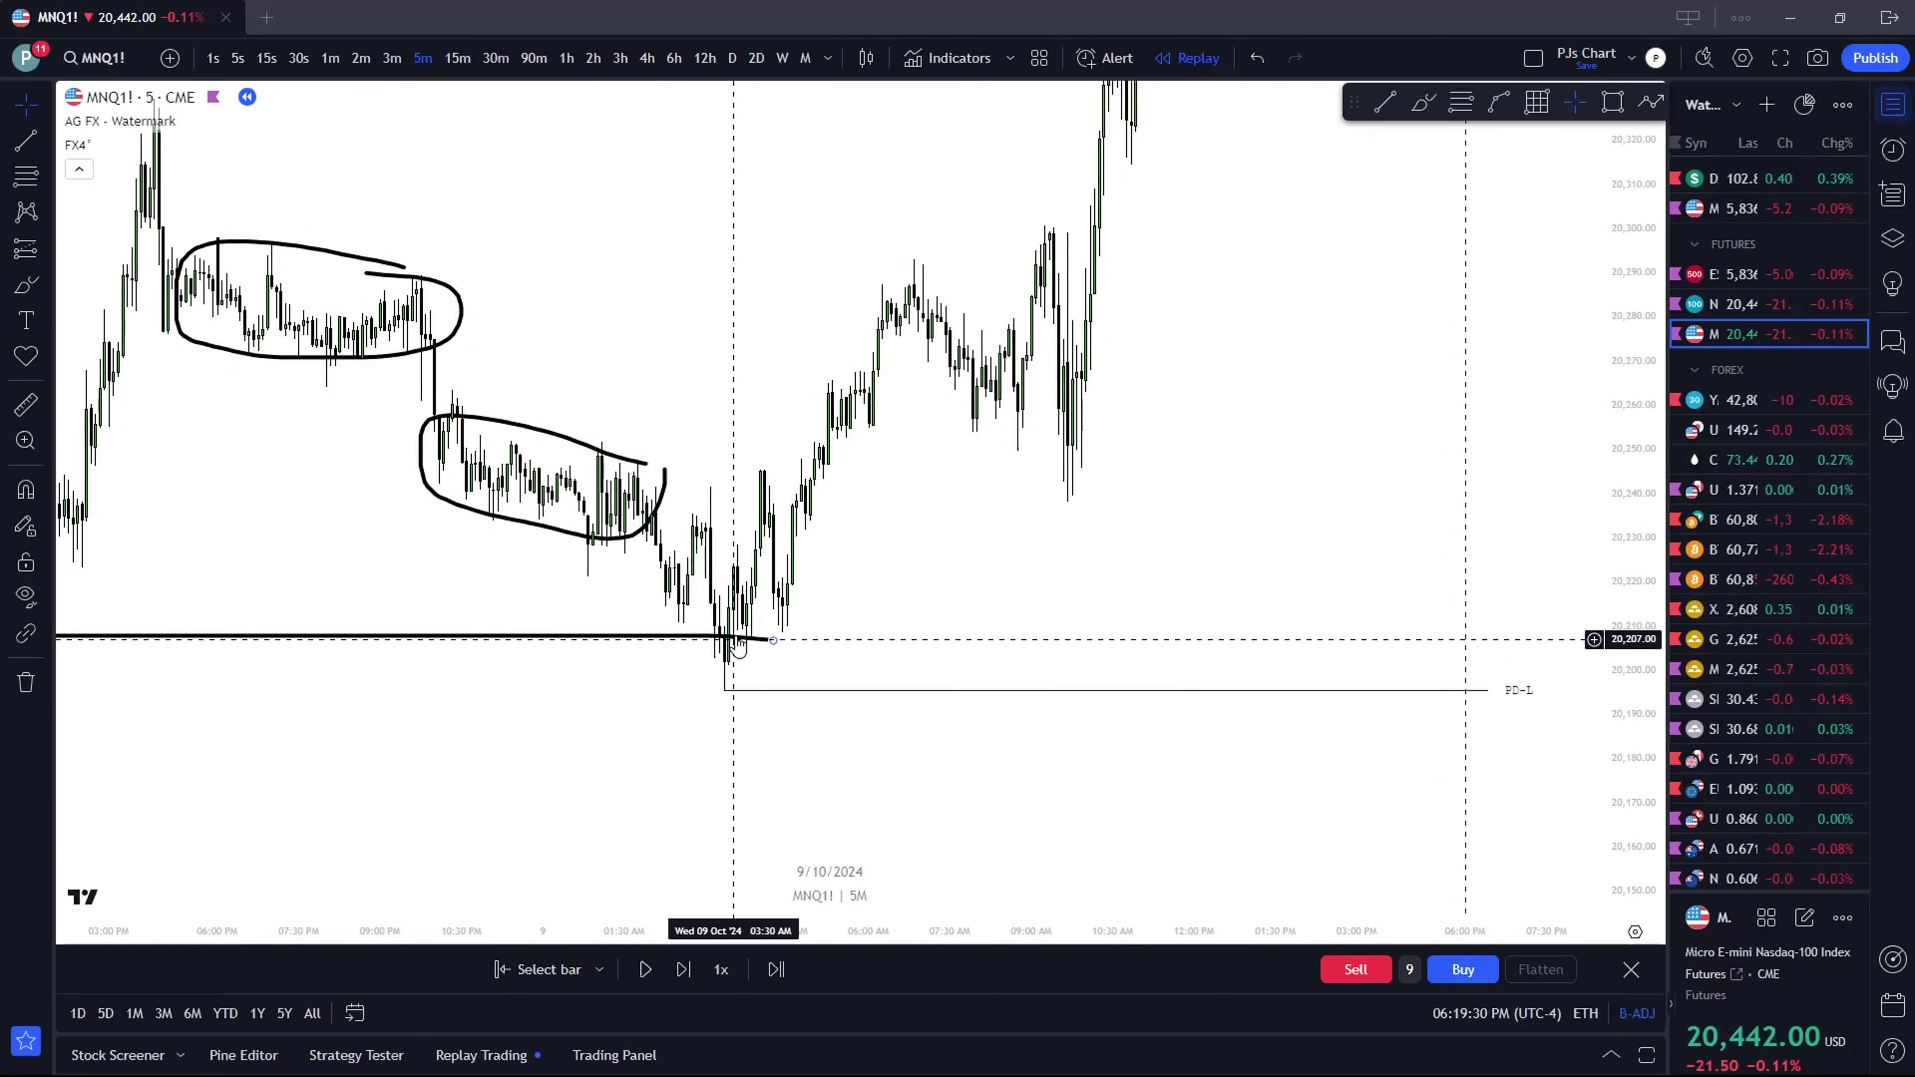
click(330, 58)
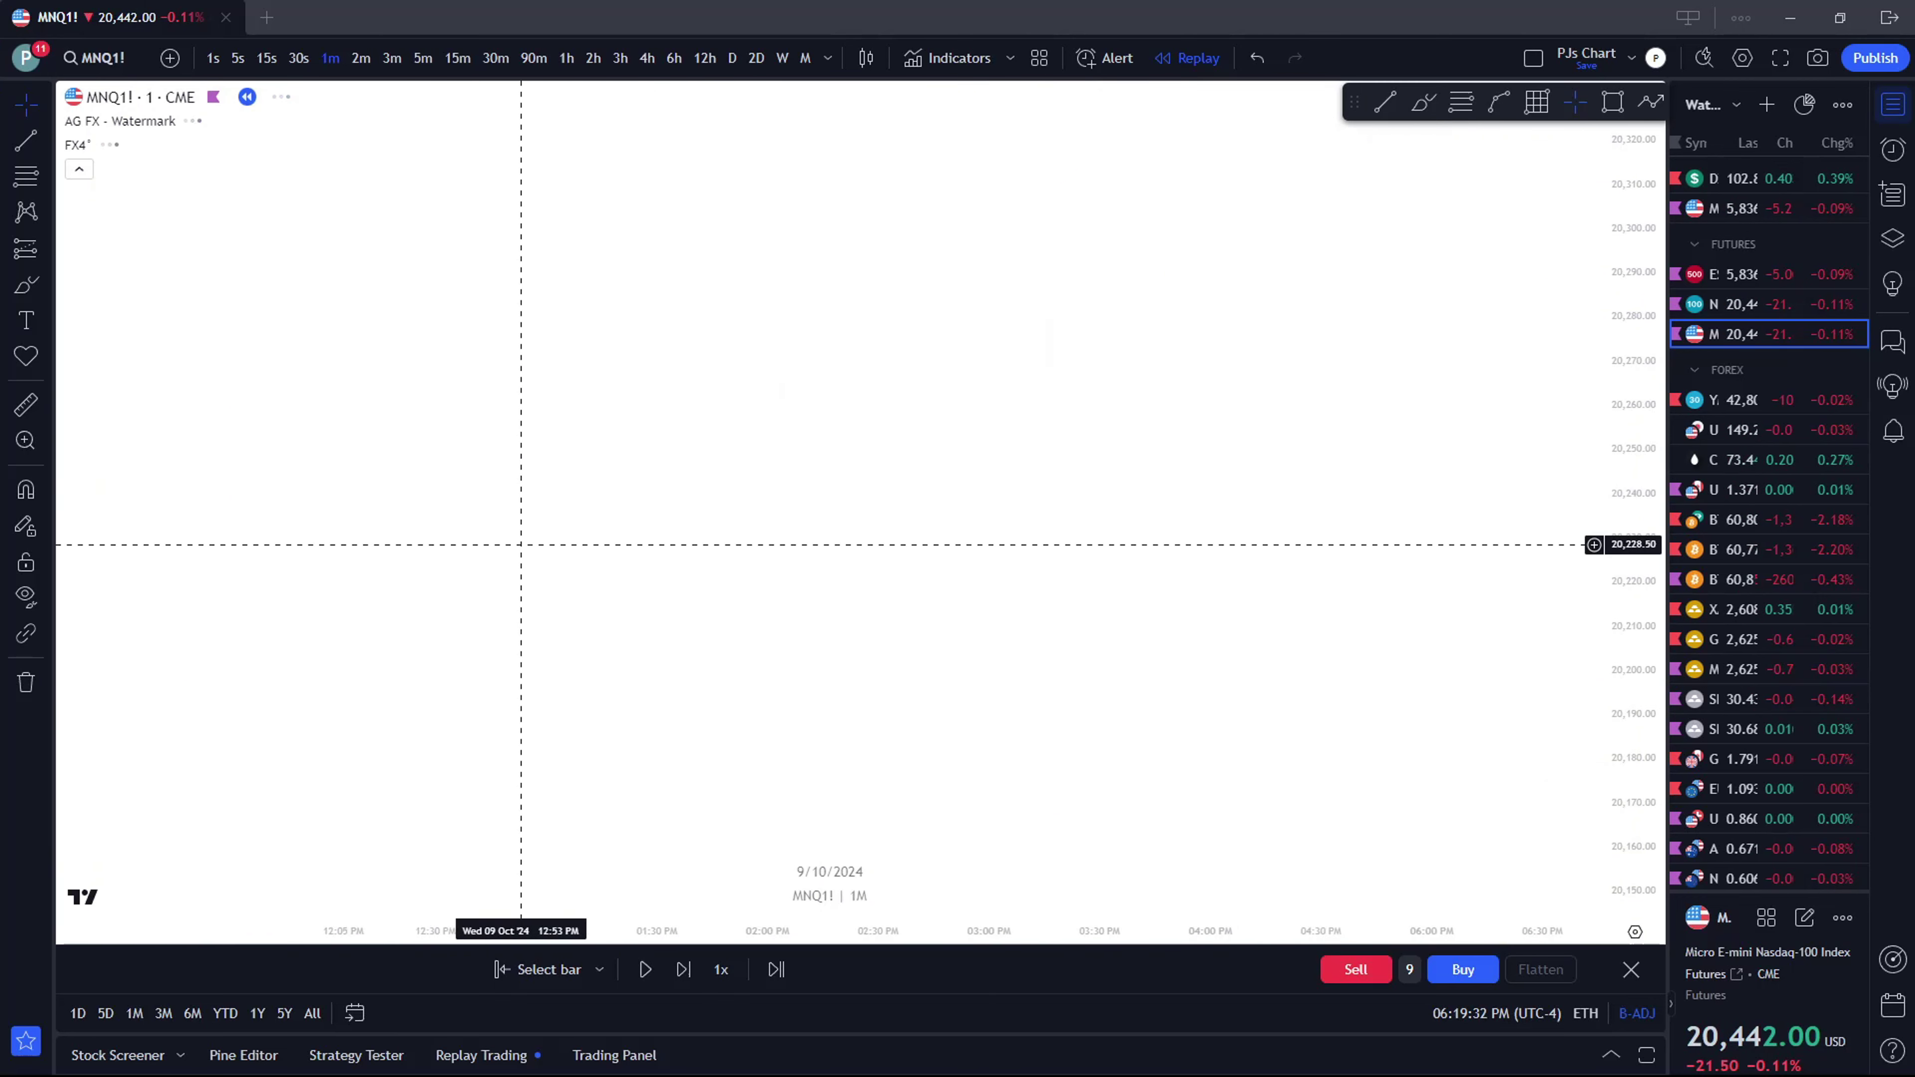
drag(622, 526, 1119, 538)
drag(1632, 754, 1632, 642)
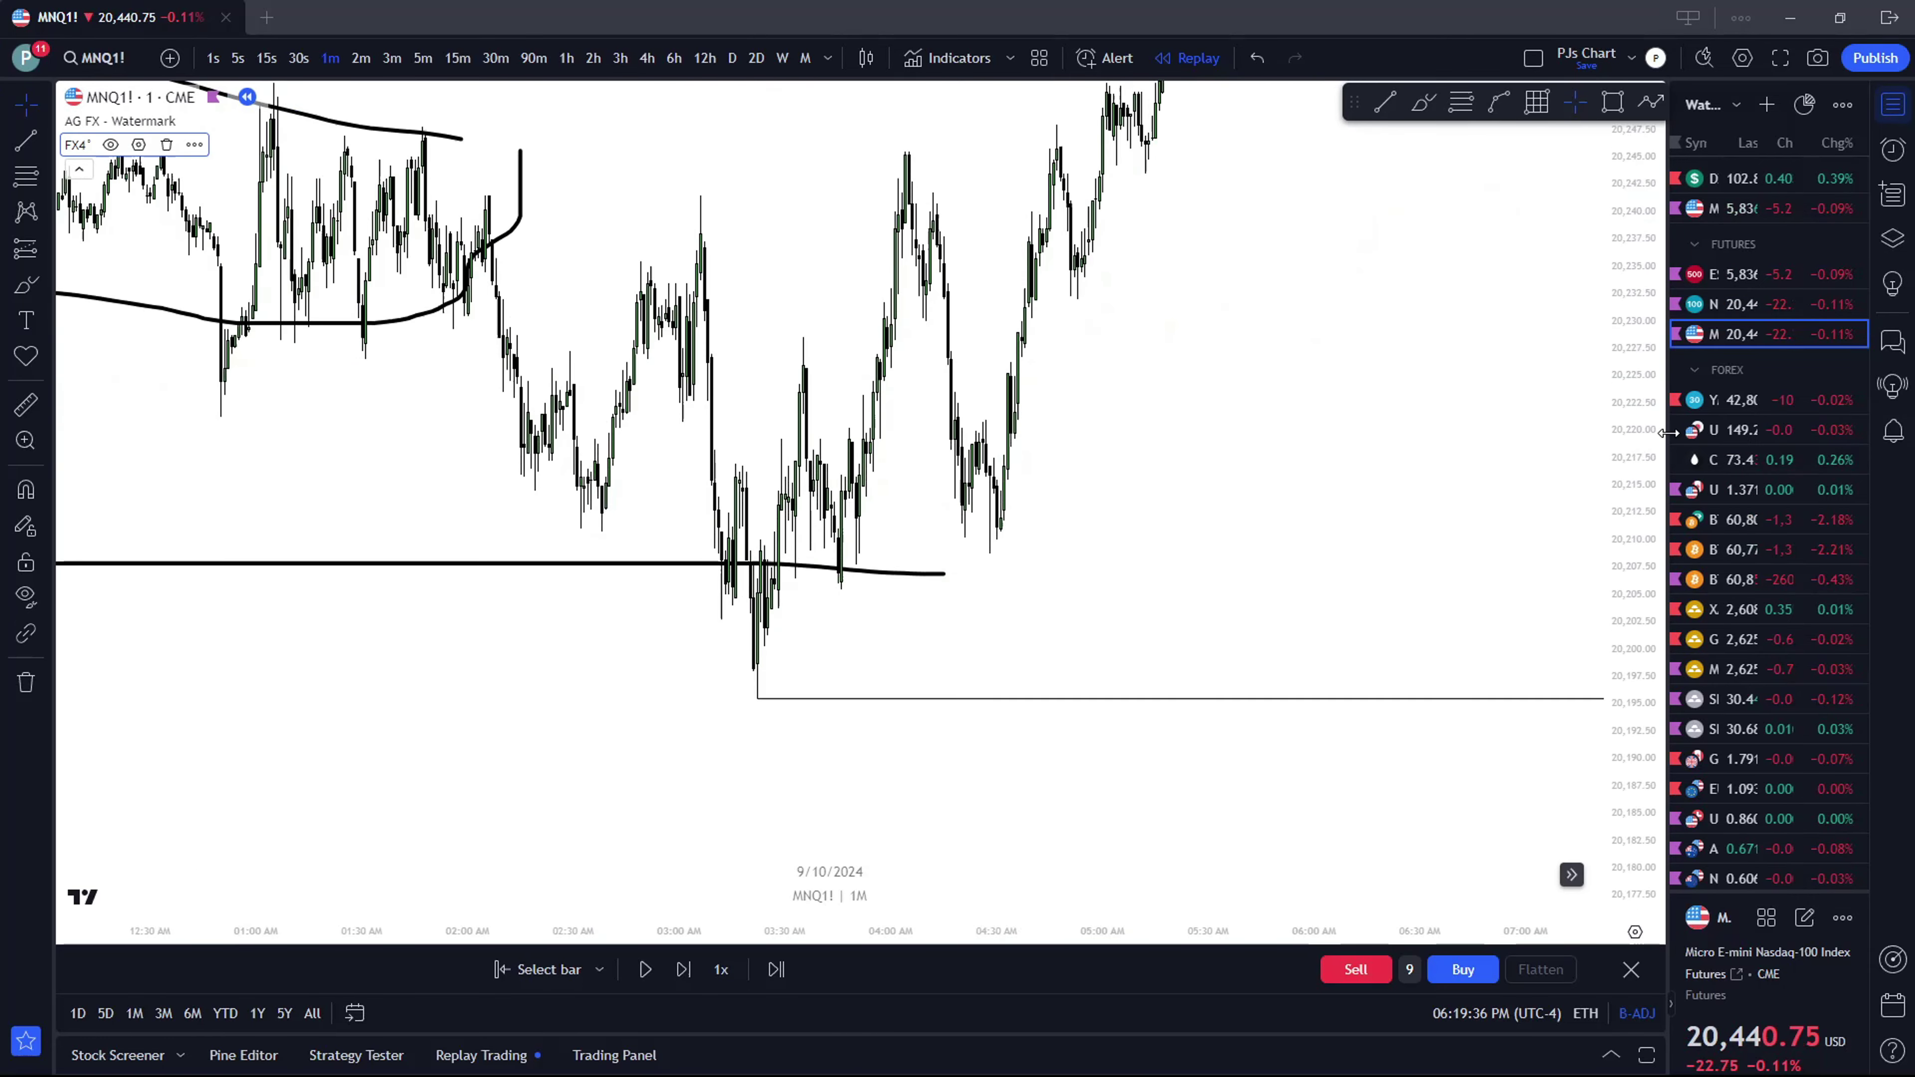
click(906, 580)
drag(907, 587, 928, 683)
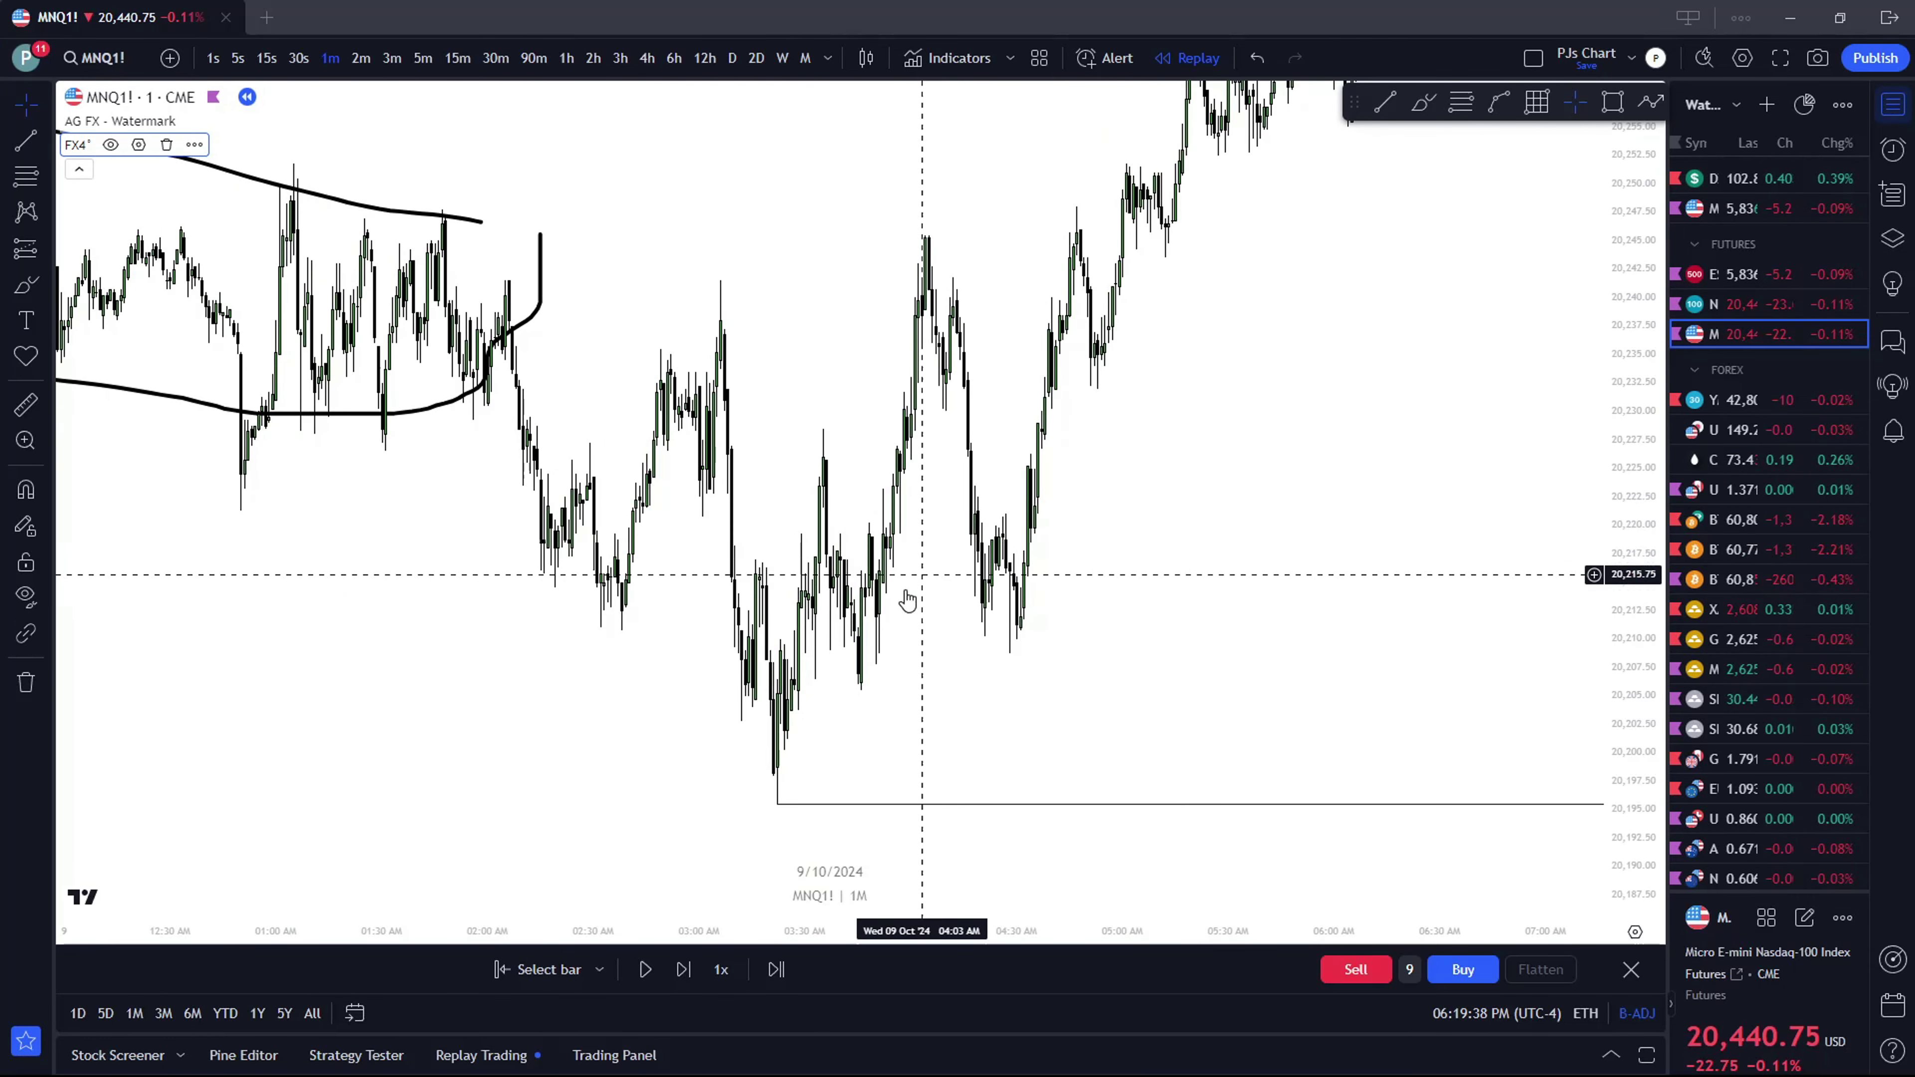
click(1423, 102)
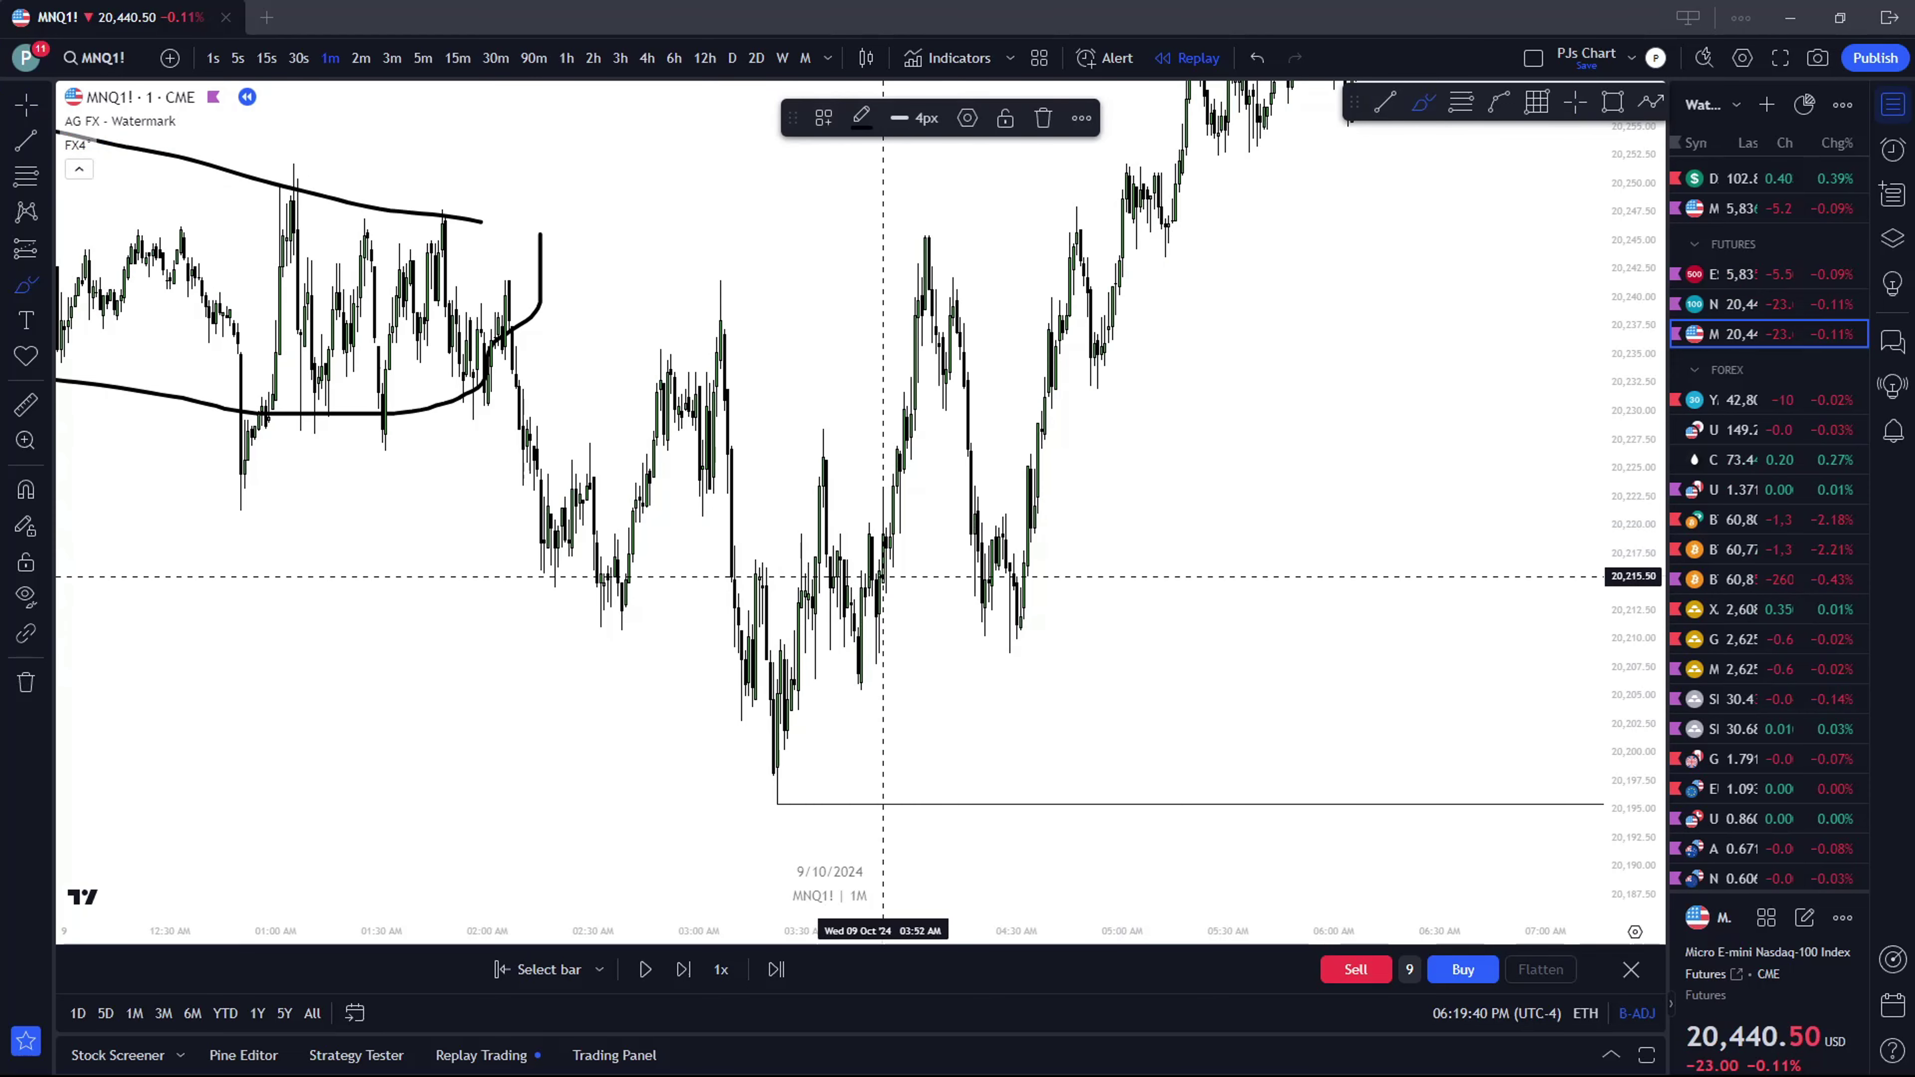
mouse_move(876, 573)
mouse_down()
mouse_move(855, 662)
mouse_move(881, 585)
mouse_move(847, 543)
mouse_move(872, 545)
mouse_move(1027, 217)
mouse_up()
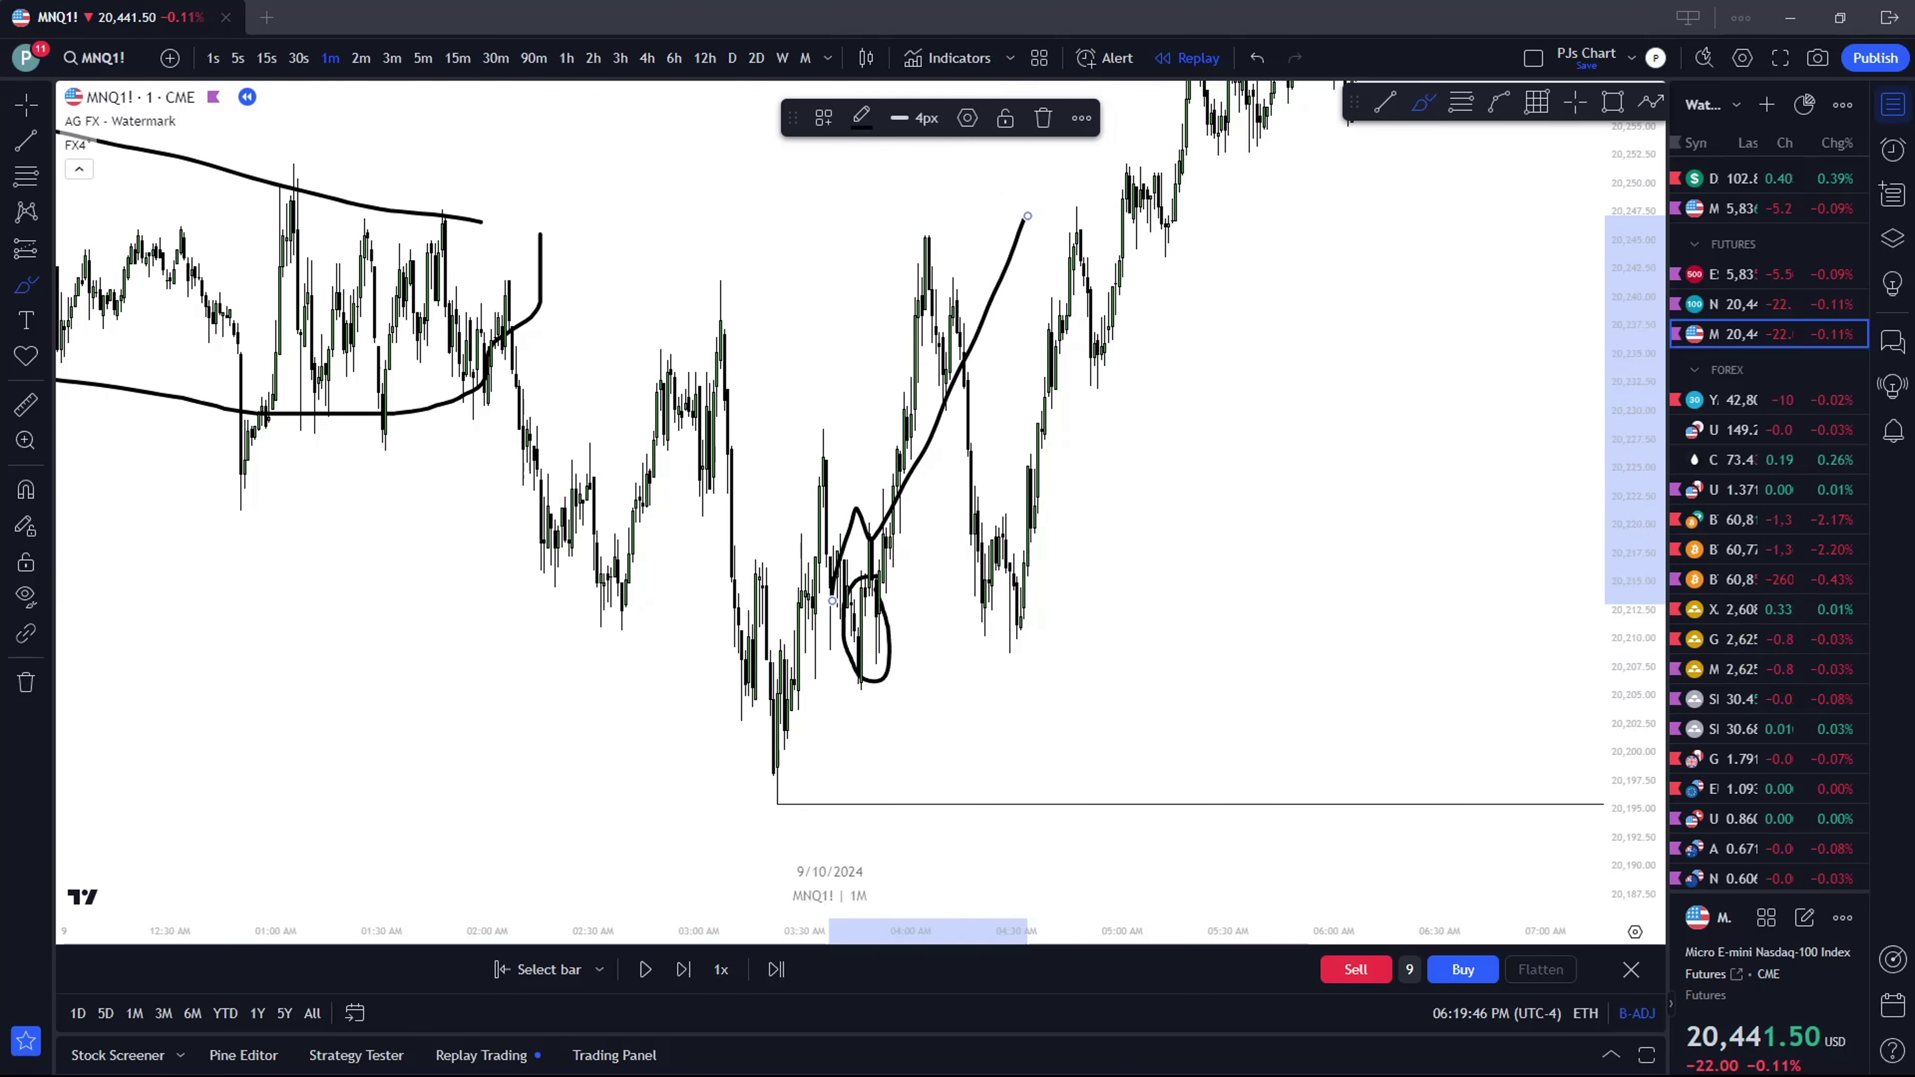
Clear all drawings, brush short horizontal marks under the stepped lows from about 20,207 down to 20,197, and circle the low at PD-L
click(25, 683)
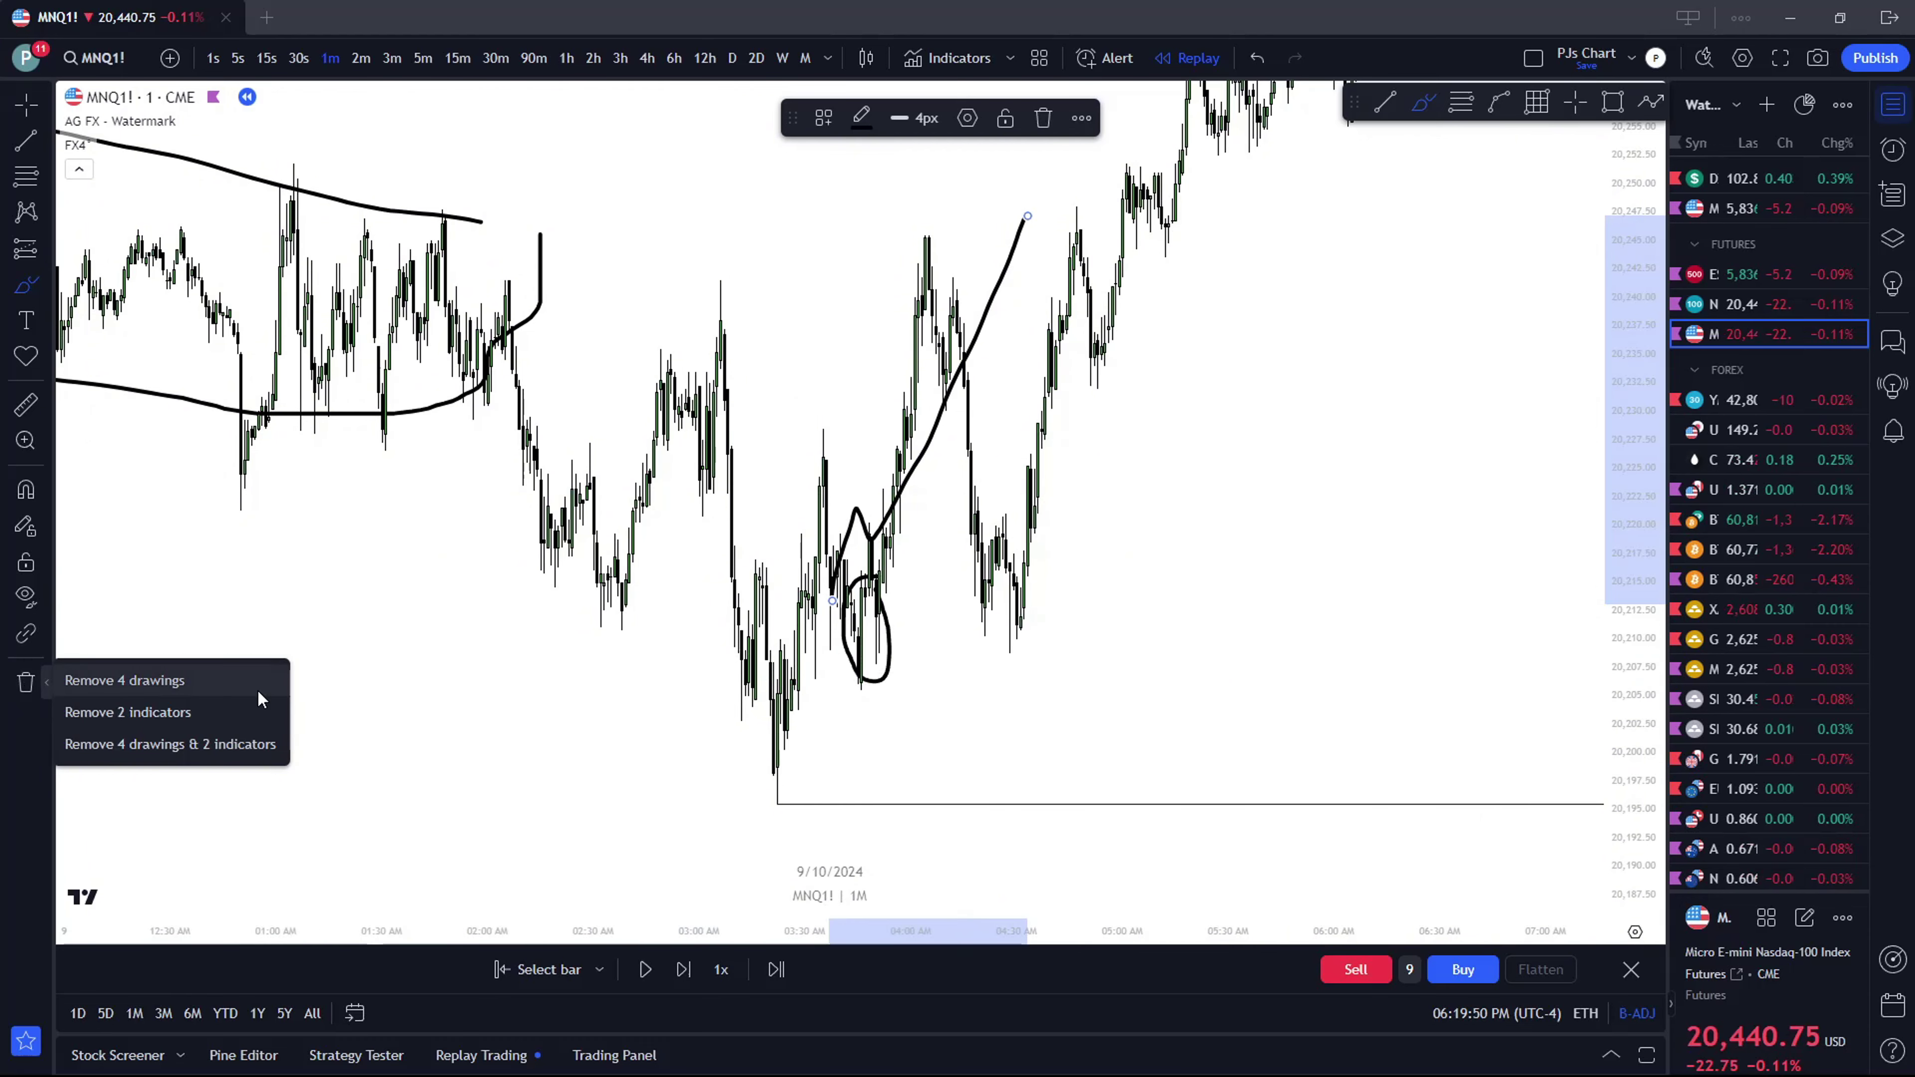
click(124, 679)
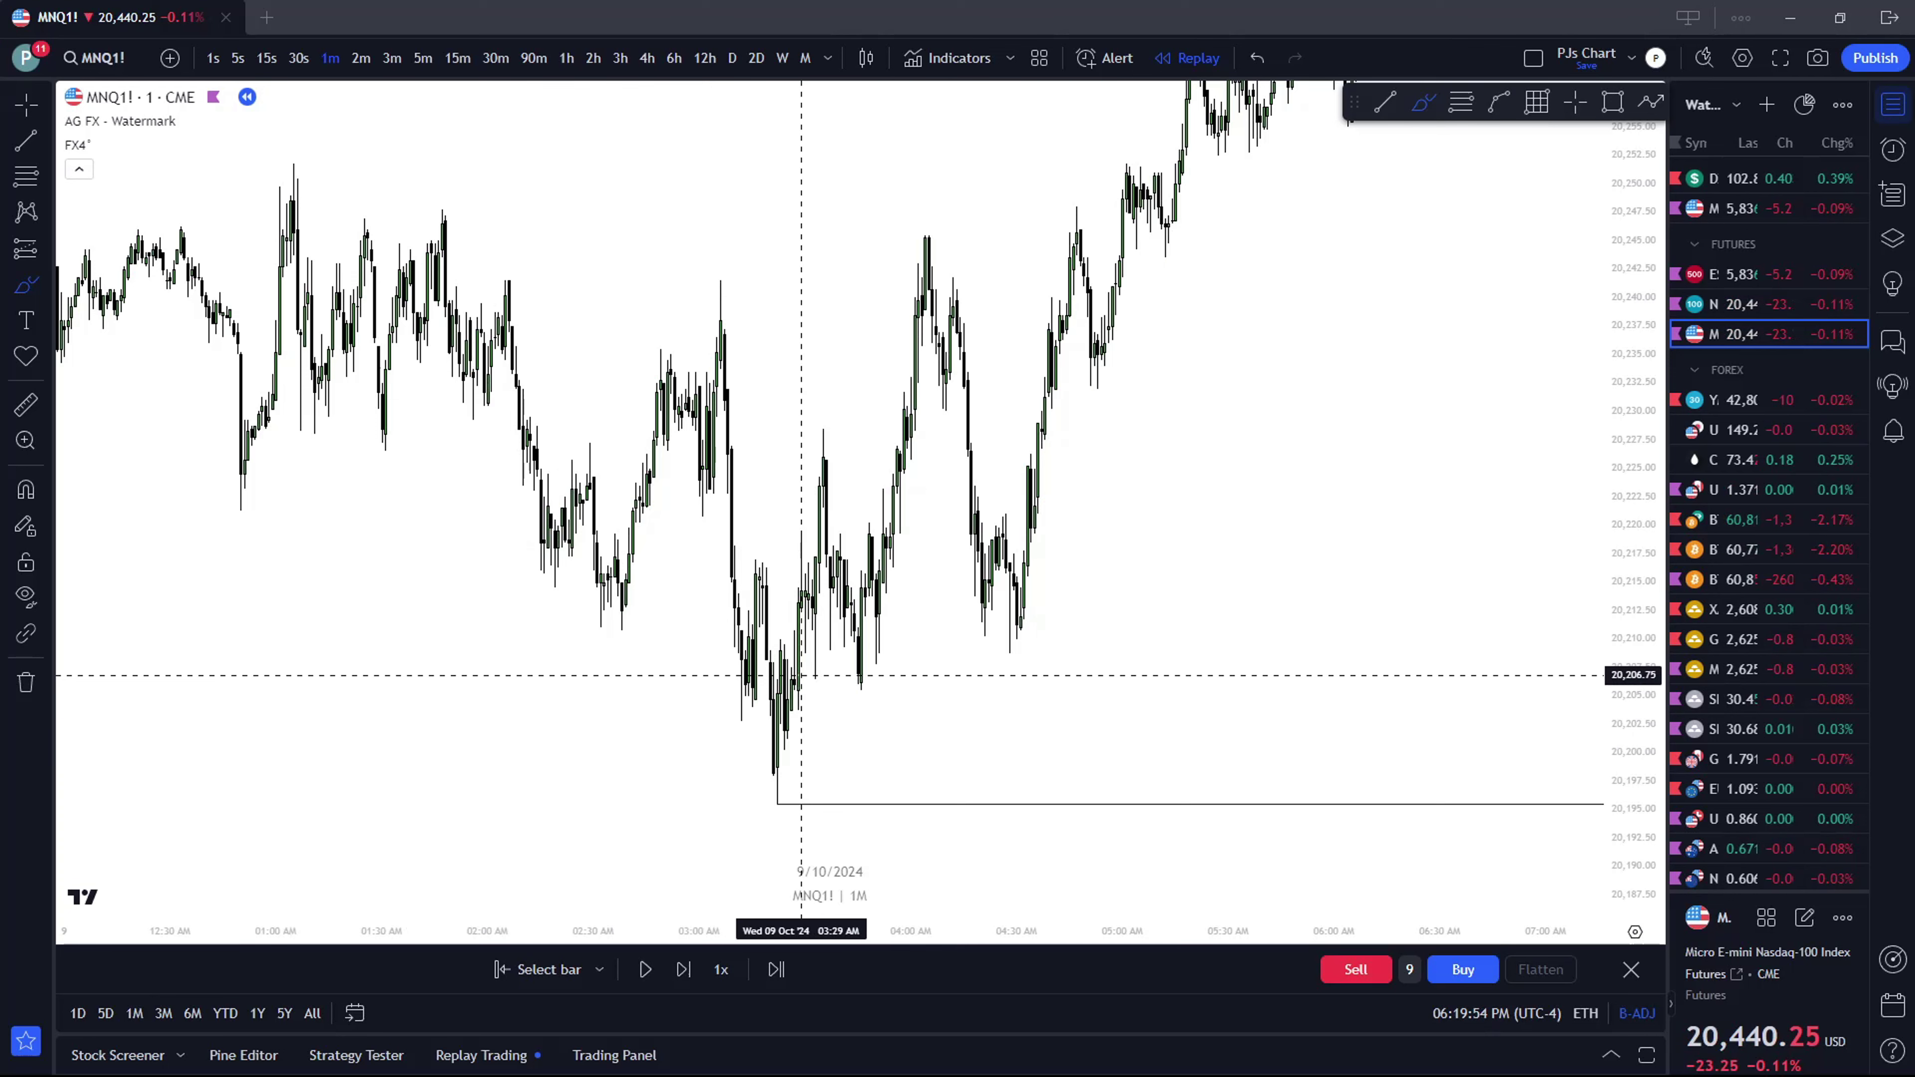
drag(791, 673, 876, 673)
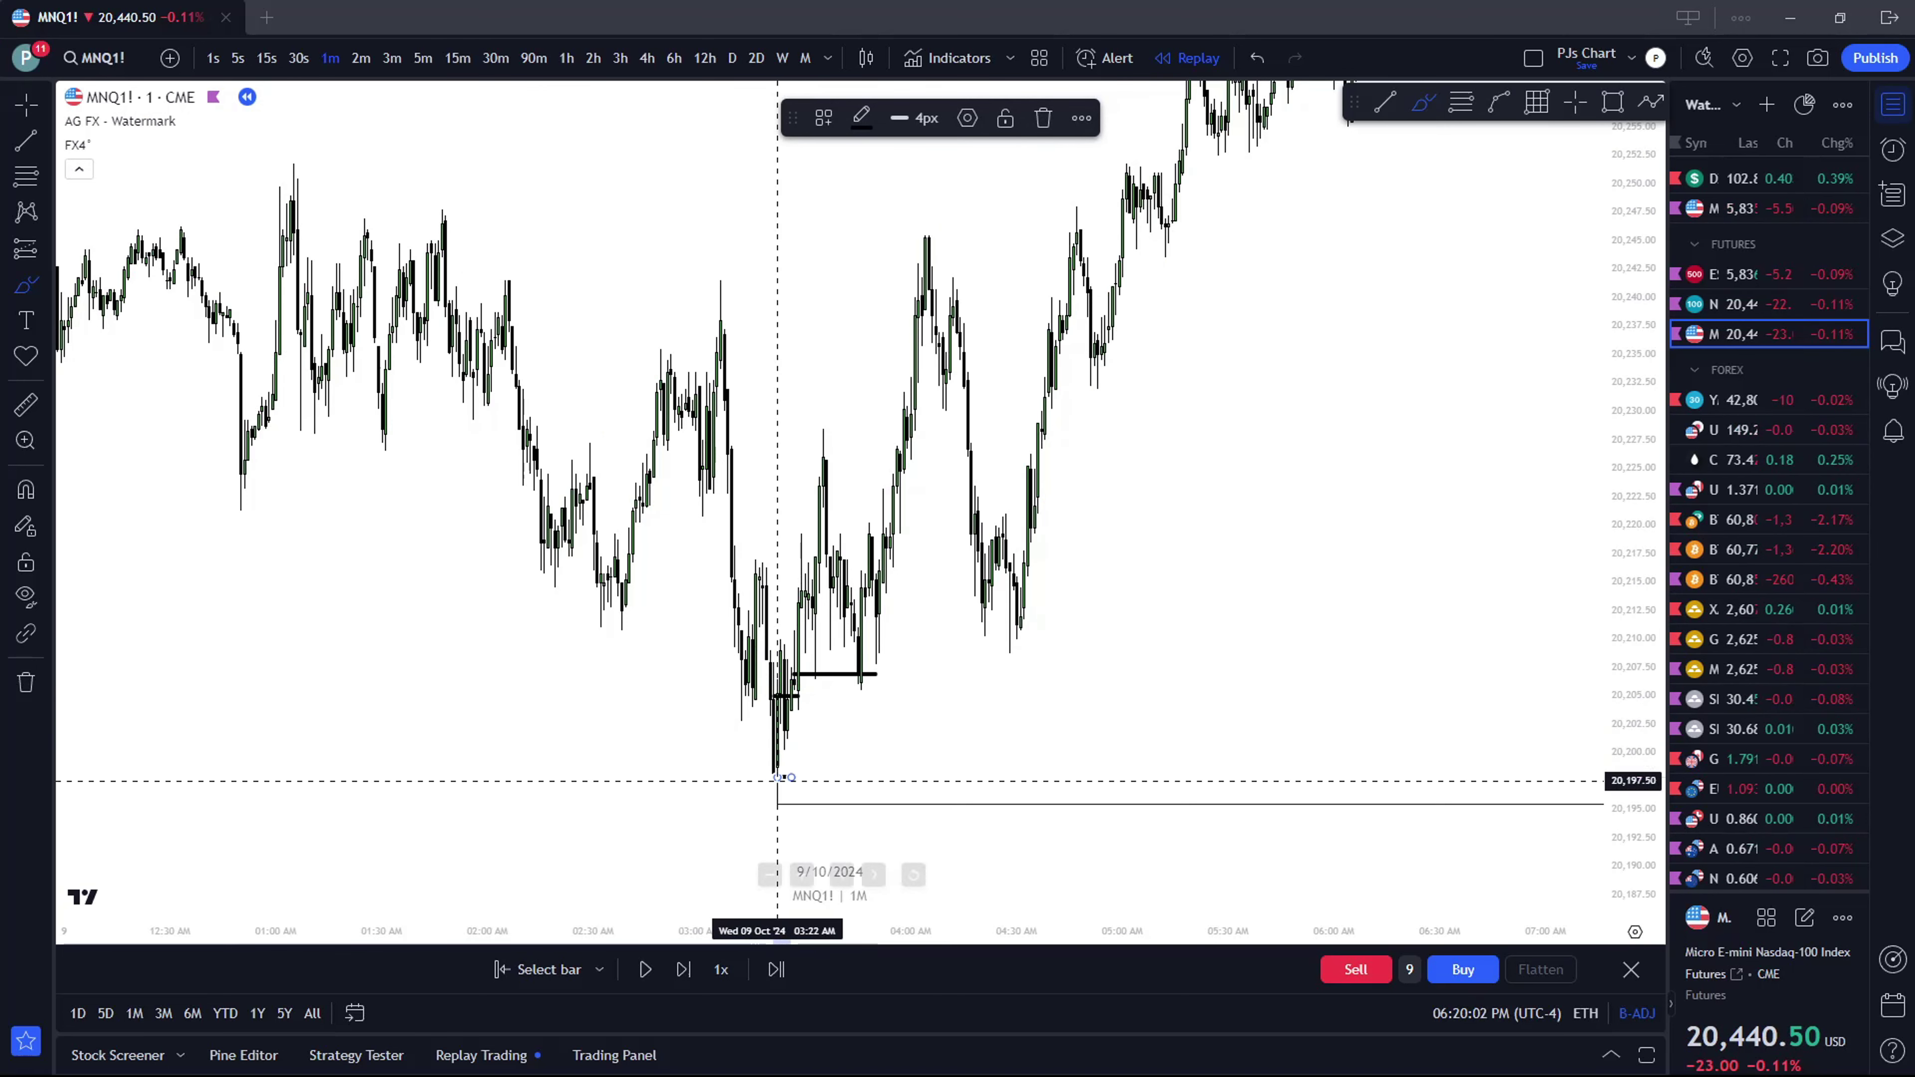
drag(778, 781, 781, 778)
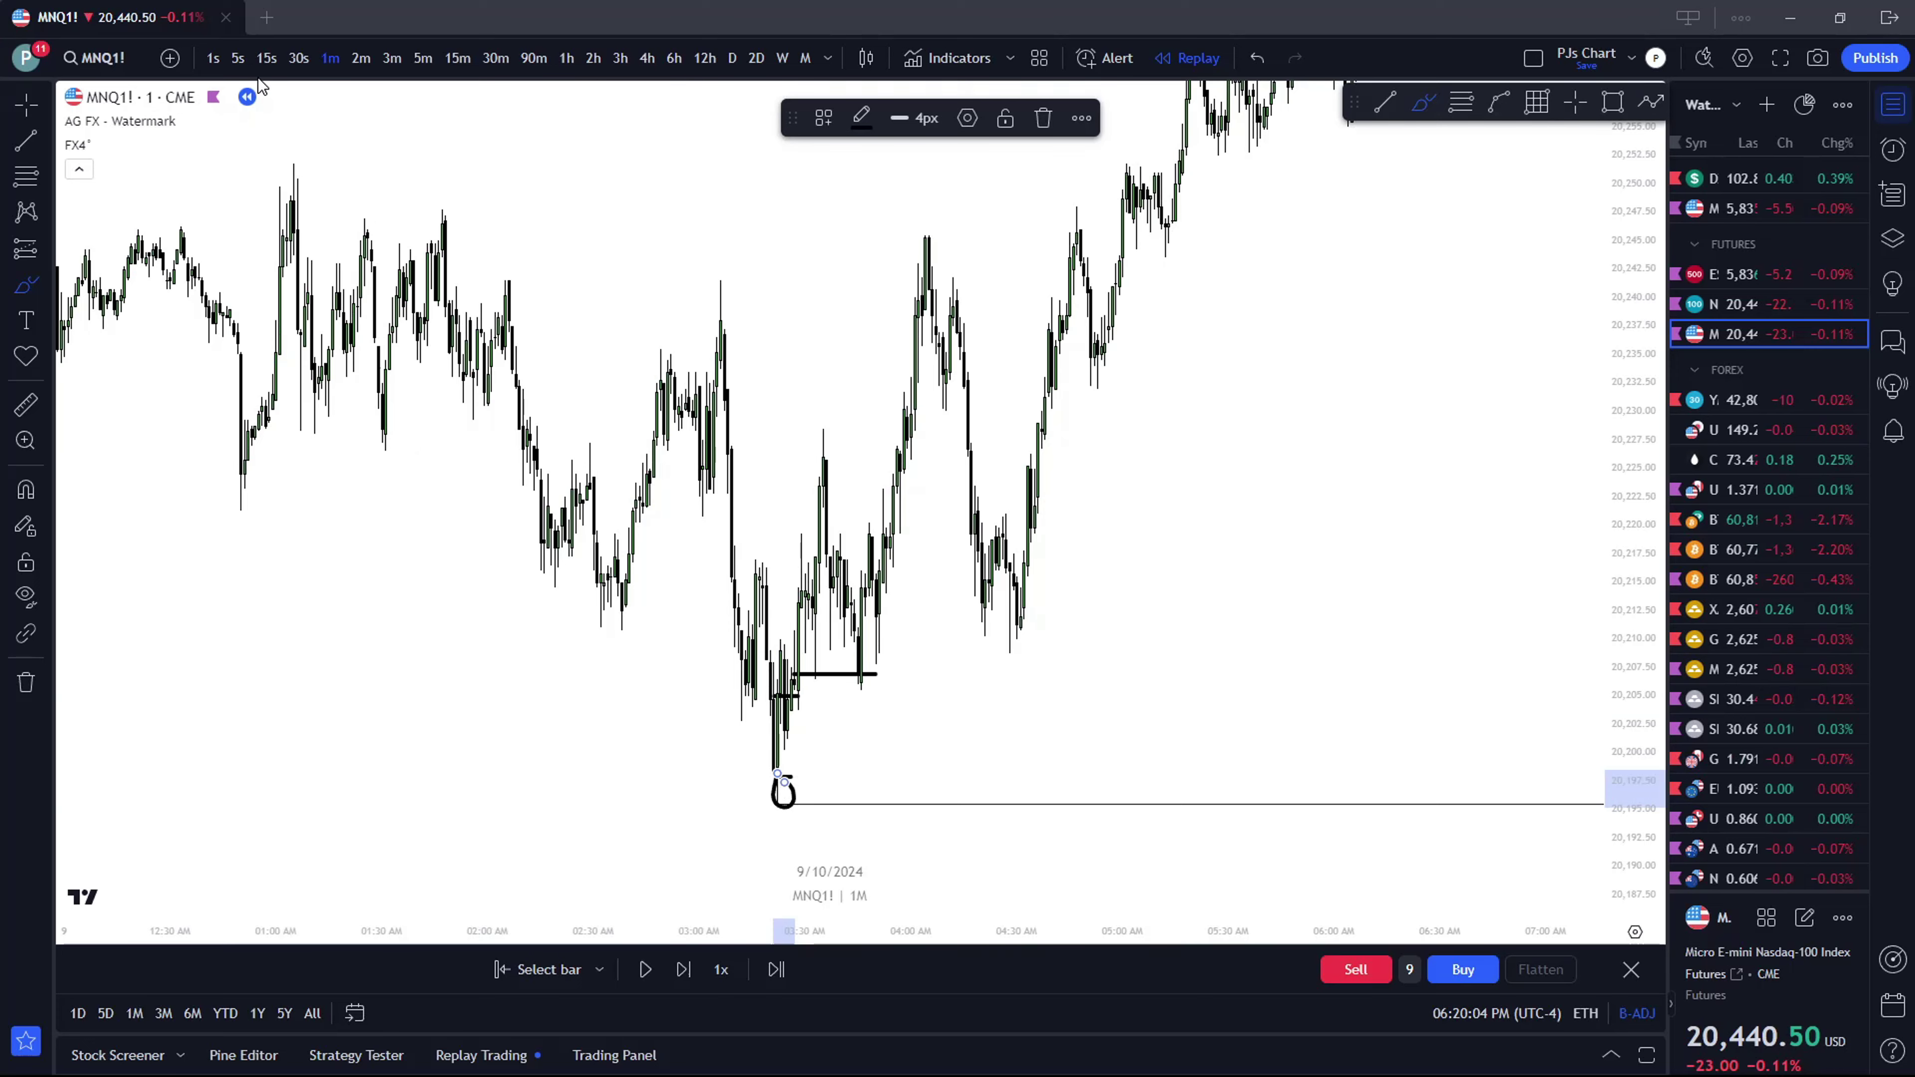
Examine the marked lows above PD-L around 3:20 to 3:50 AM on the 15-second chart
click(266, 58)
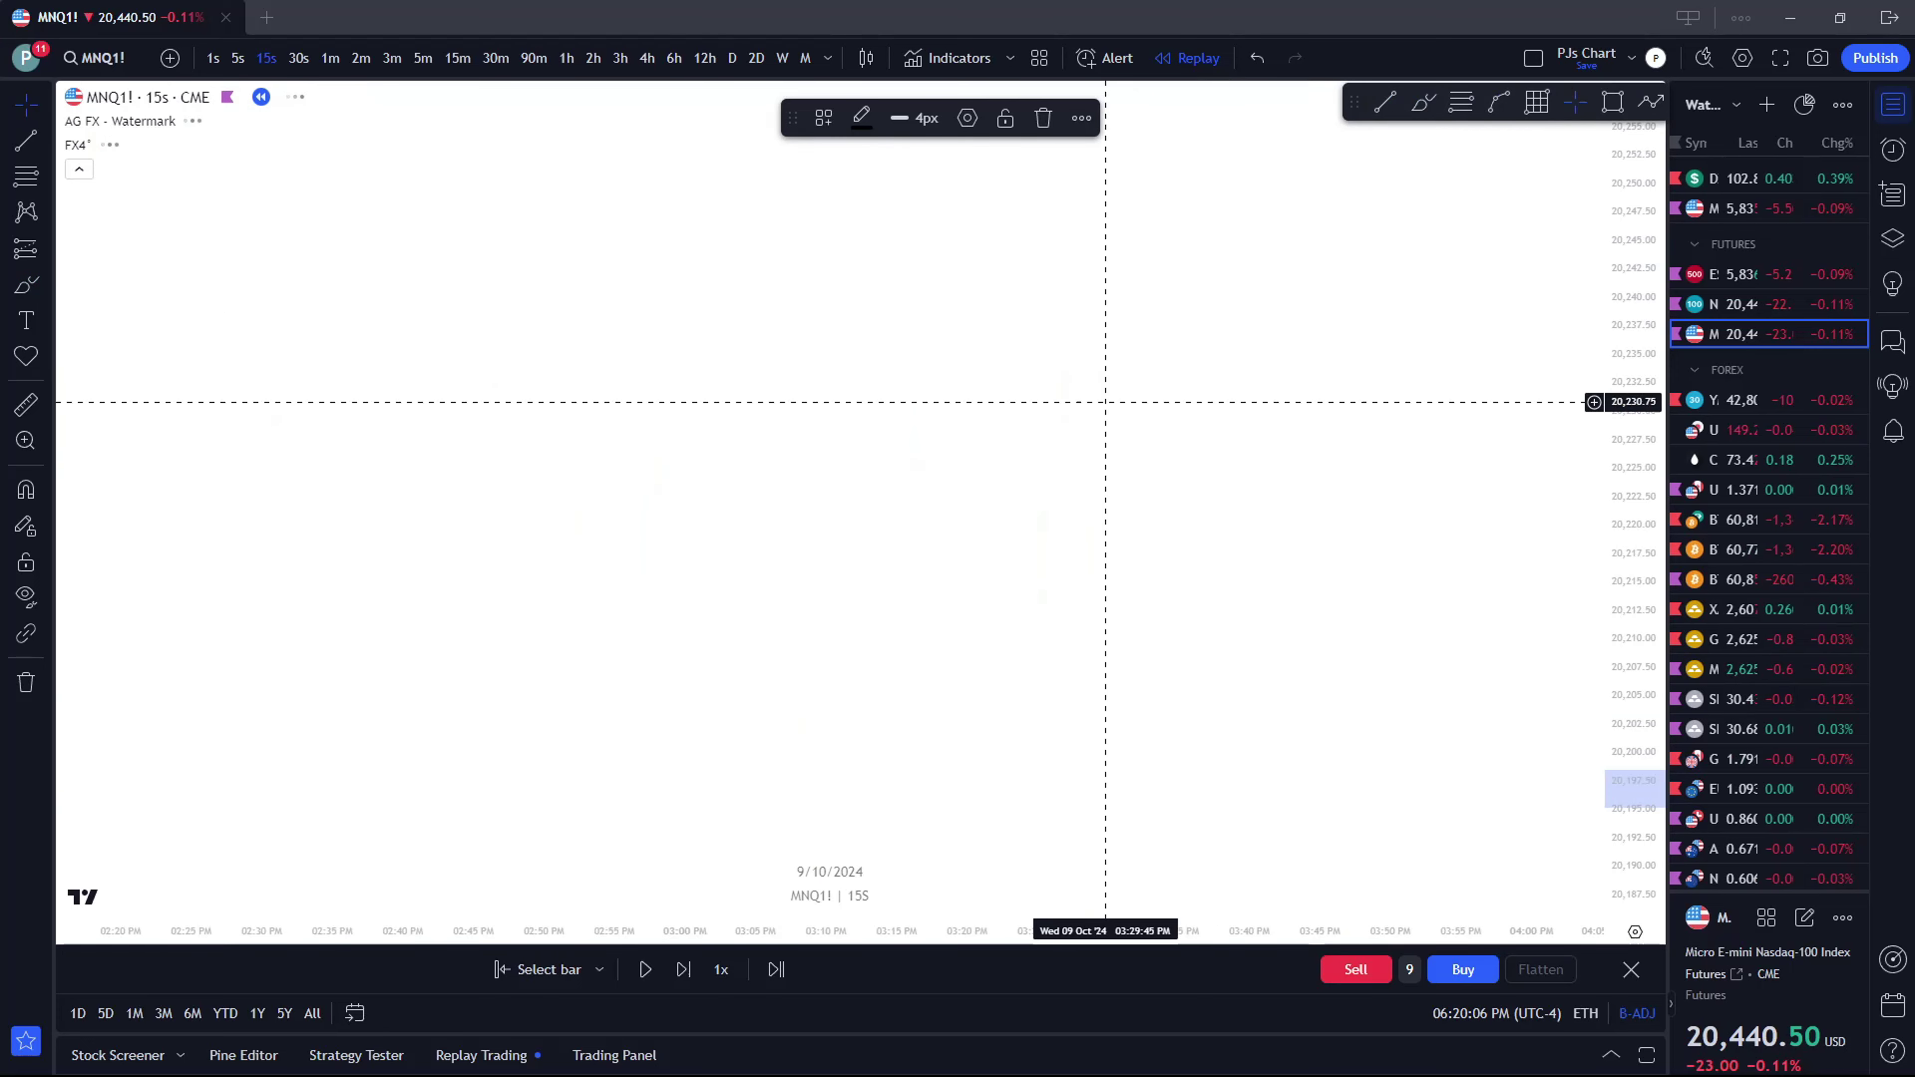
click(975, 312)
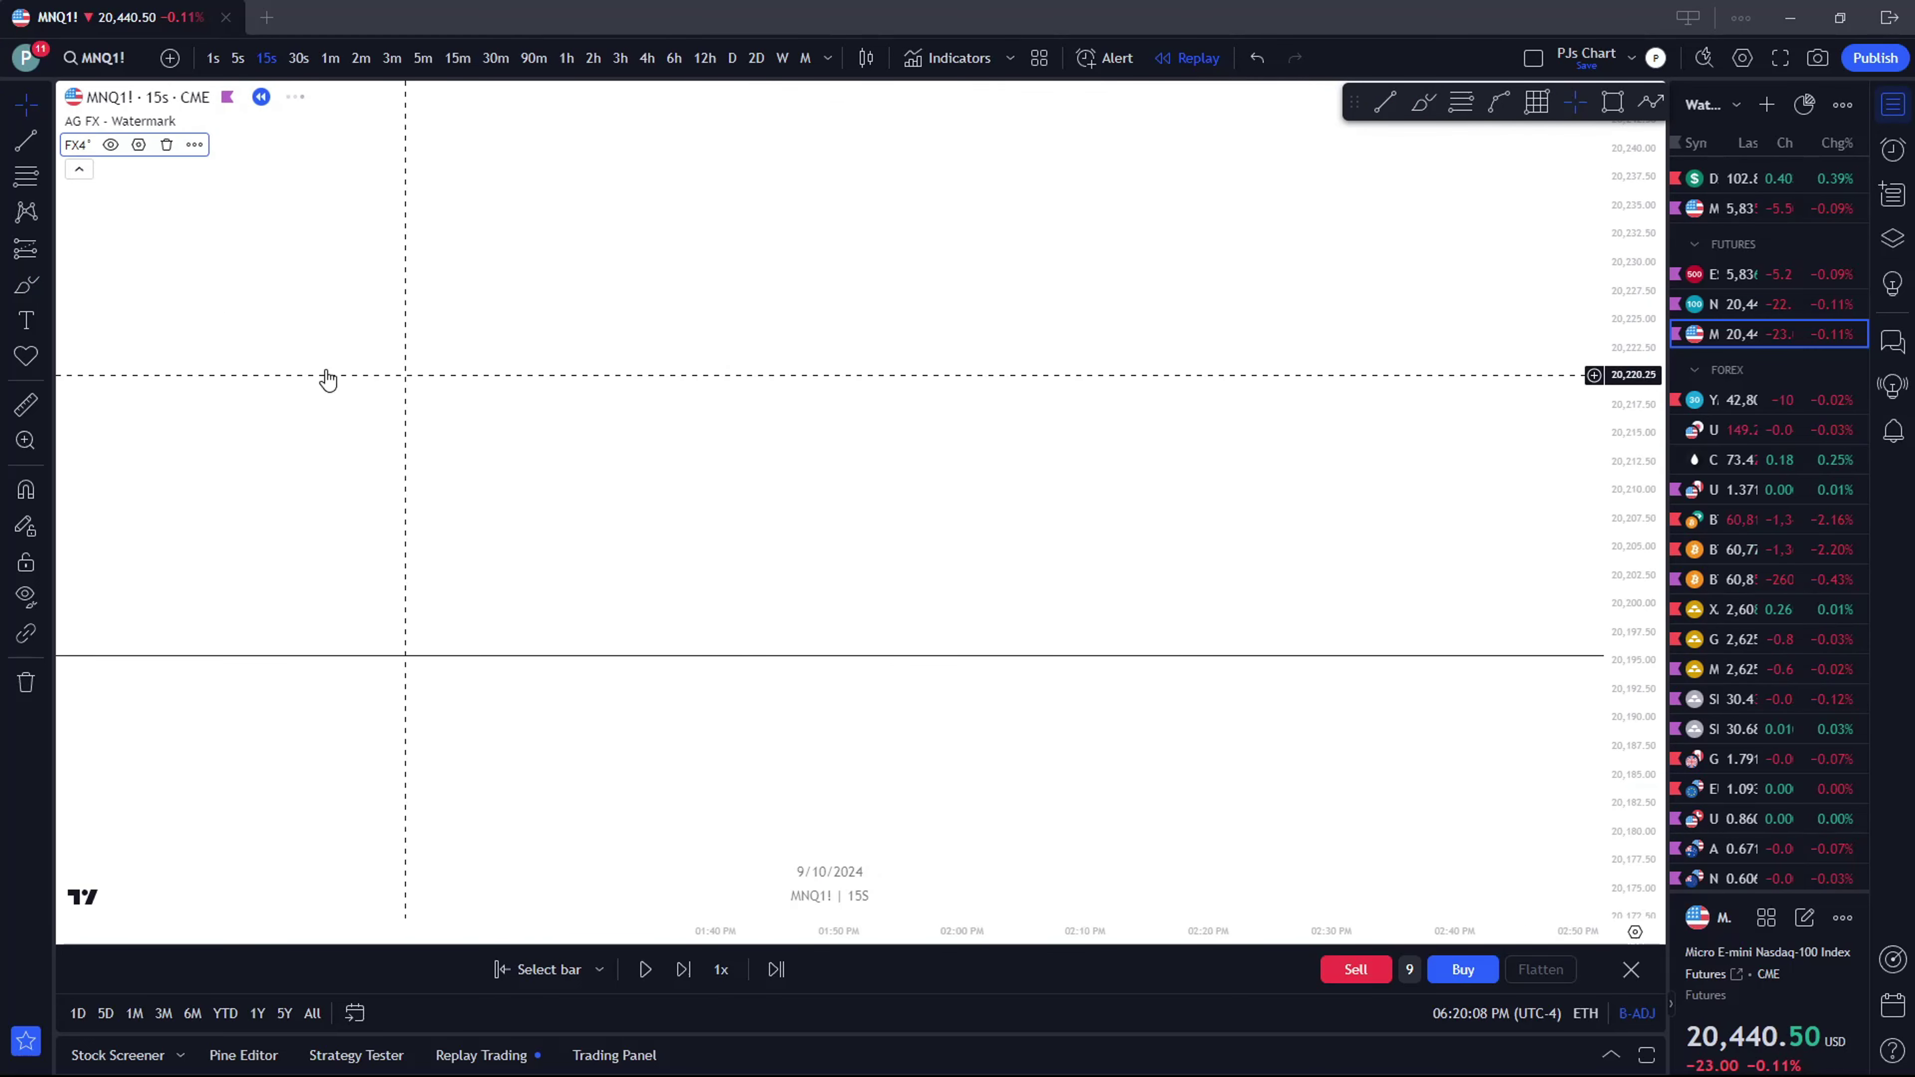
drag(299, 86, 560, 342)
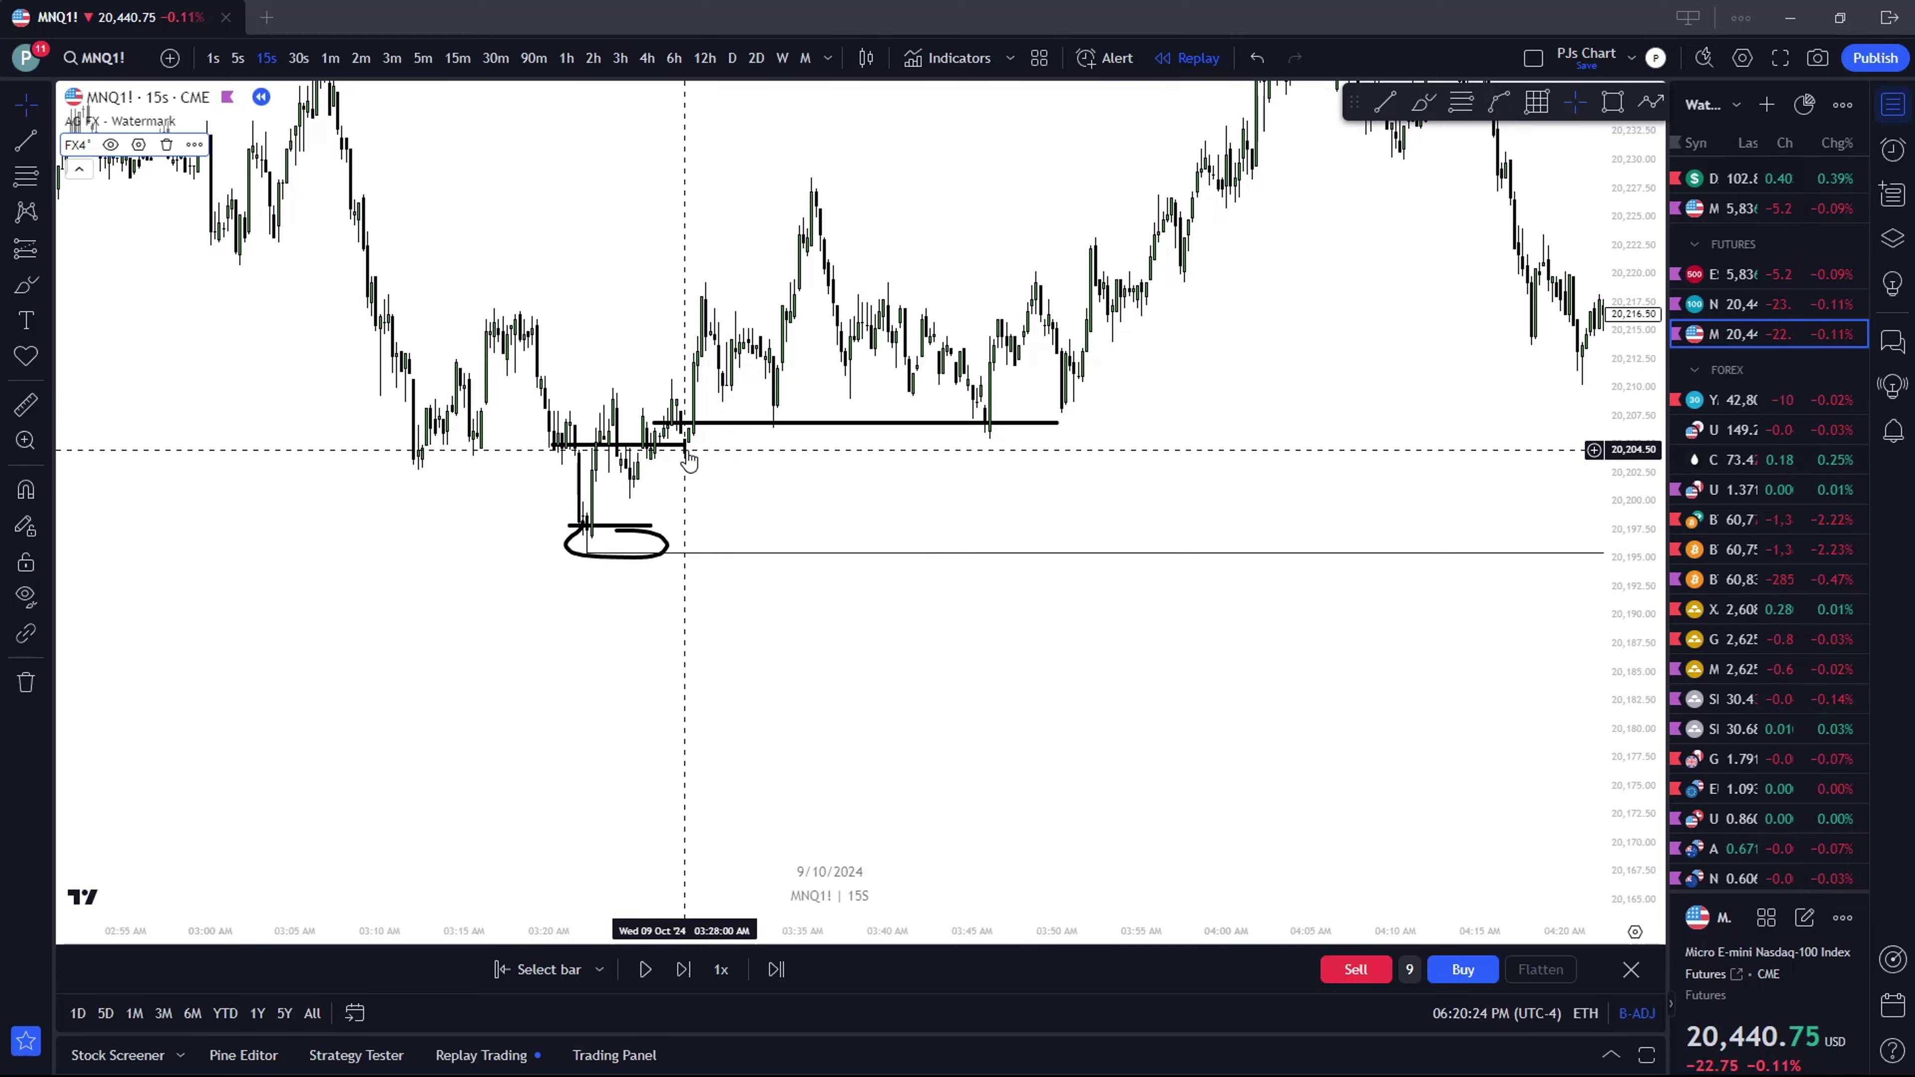
Compare the 8 and 9 October pullback and rally against PD-L, PD-EQ and PD-H on the 4-hour, 1-hour and 15-minute charts
click(330, 57)
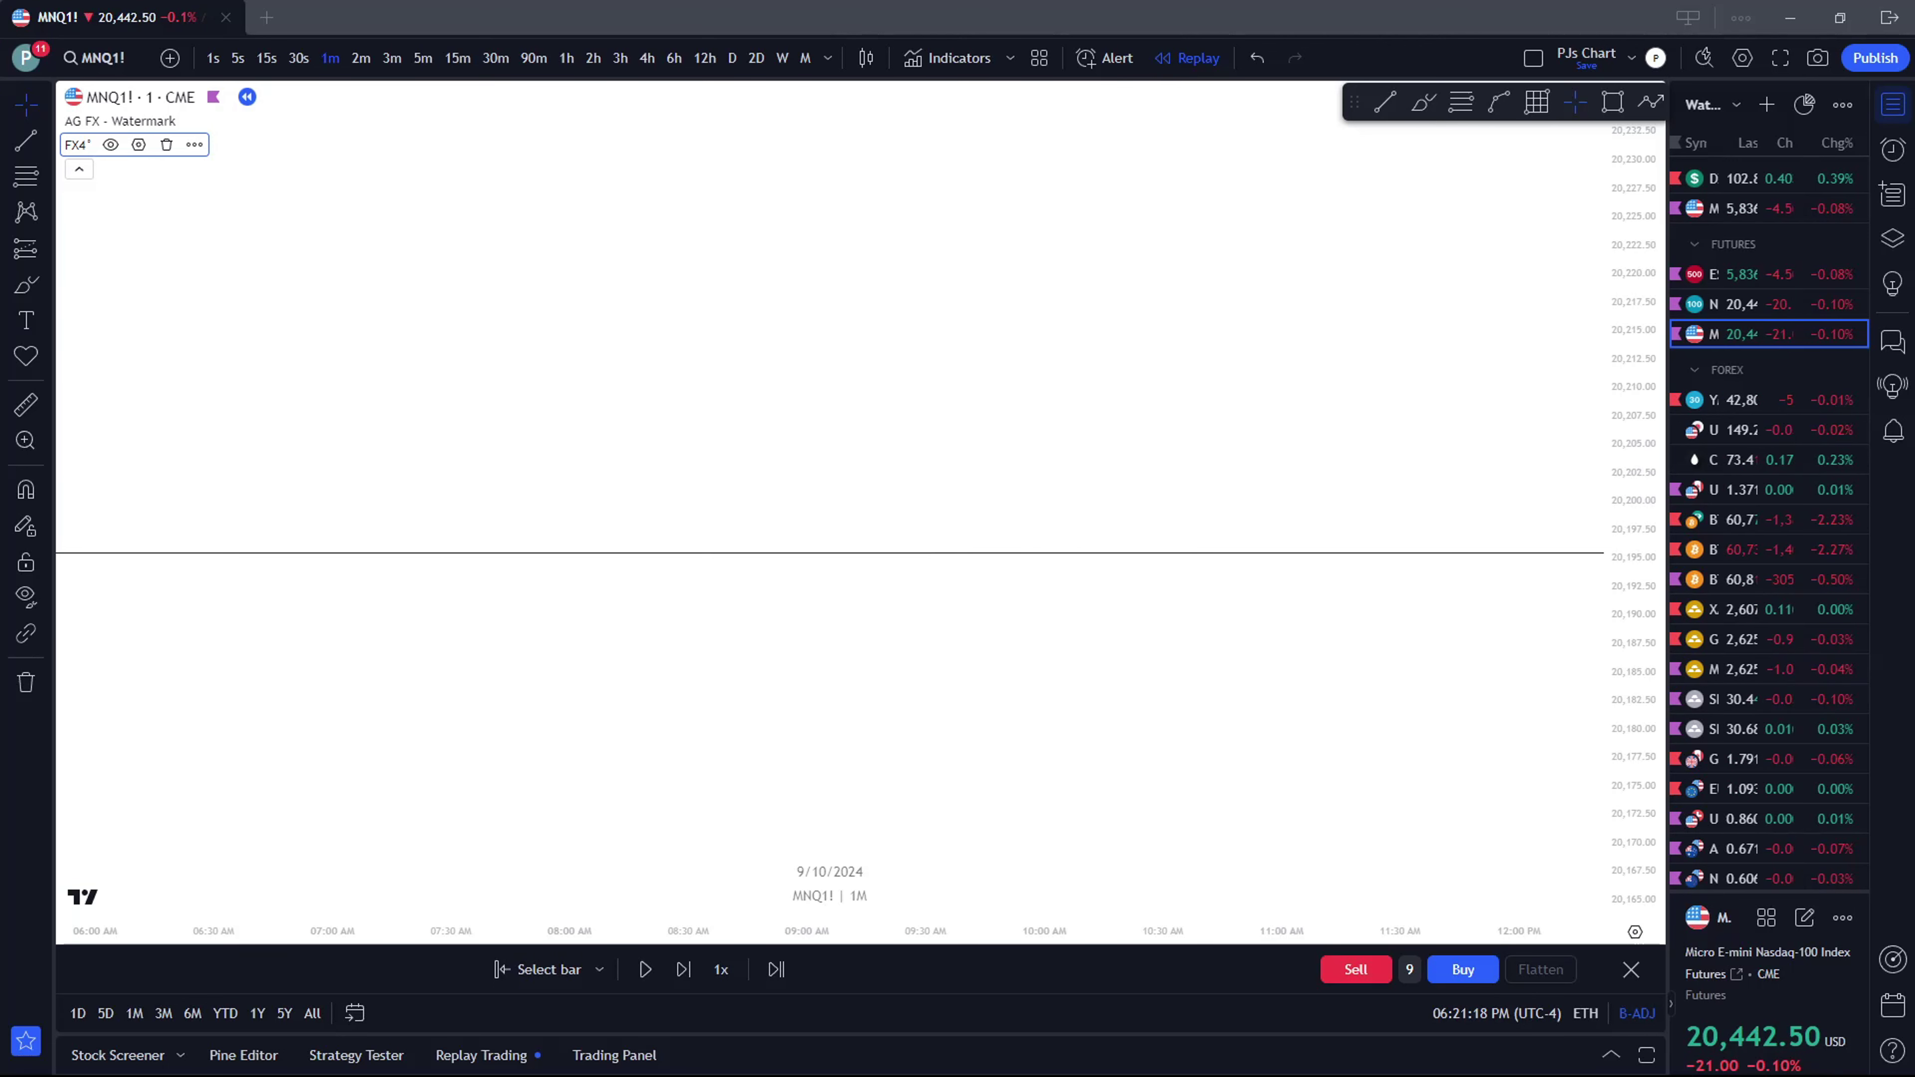
click(647, 58)
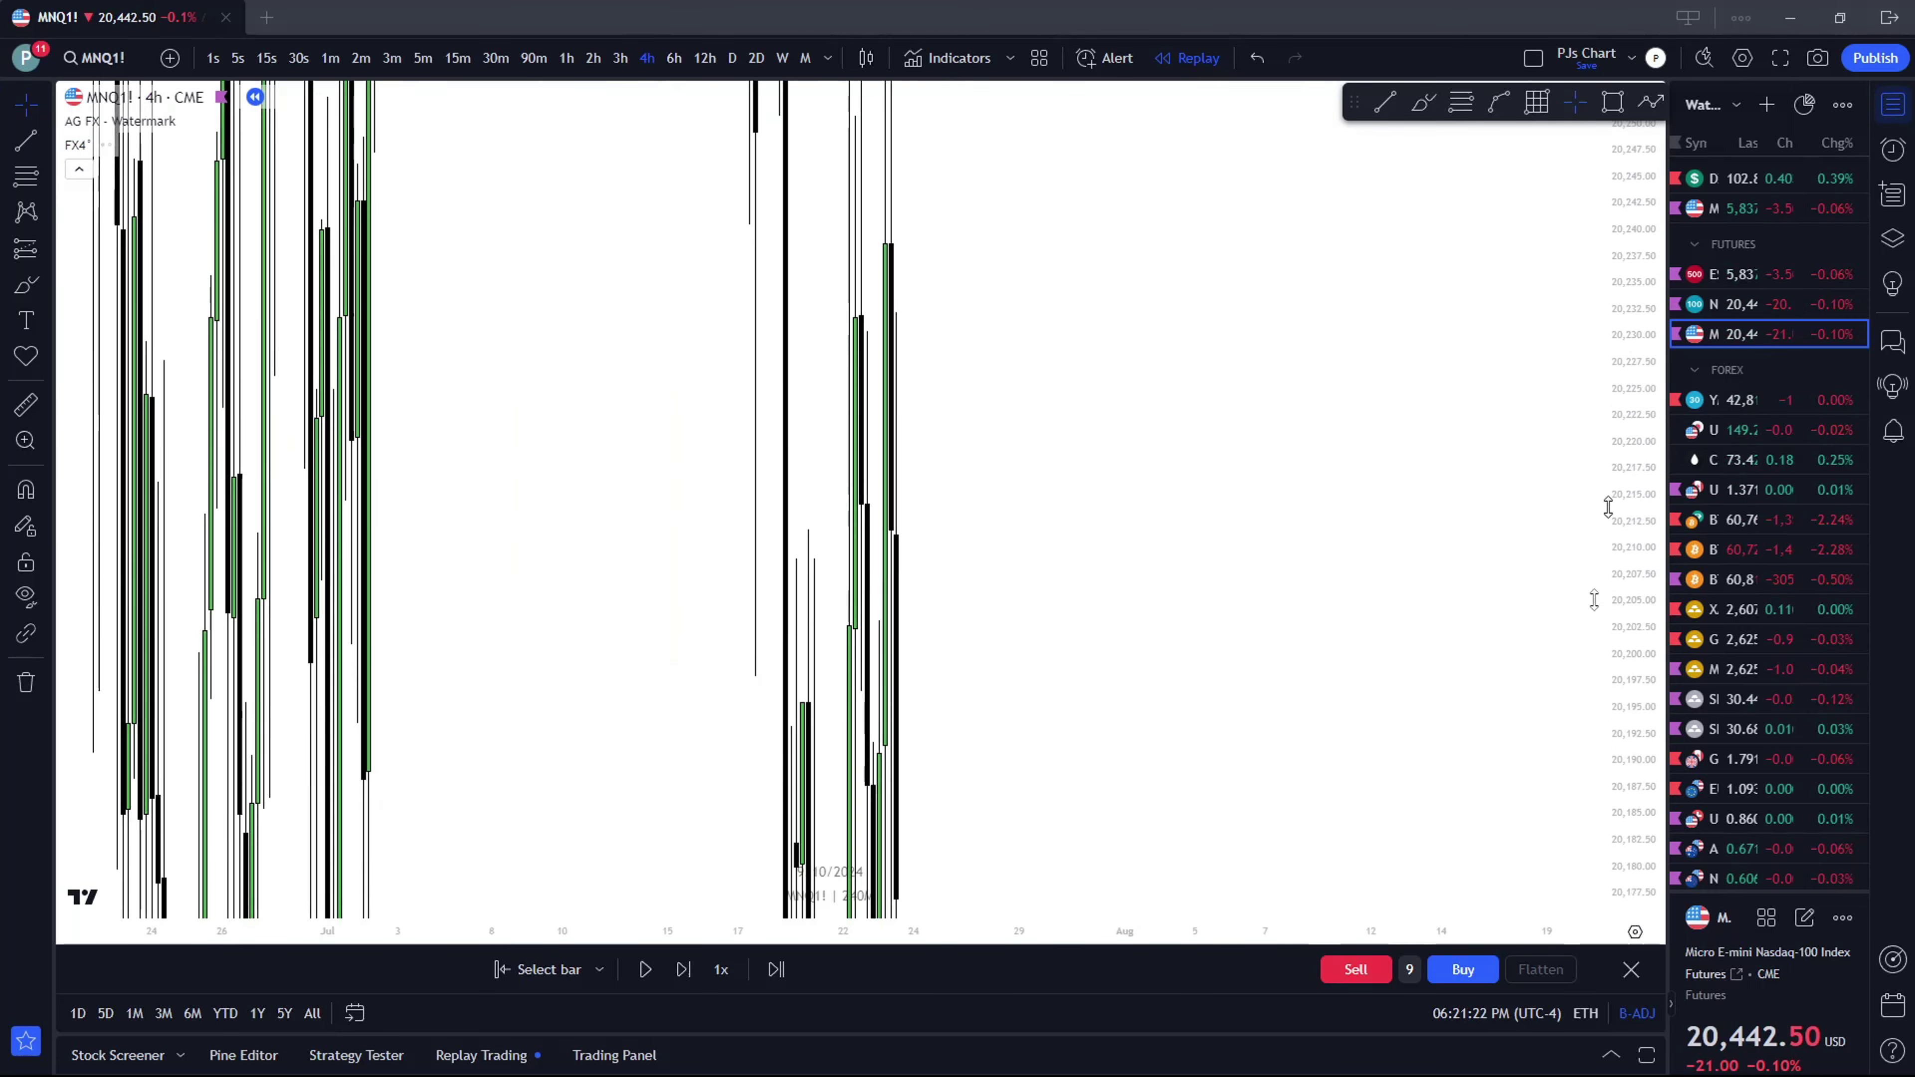
drag(1603, 513, 711, 437)
drag(1367, 641, 1200, 534)
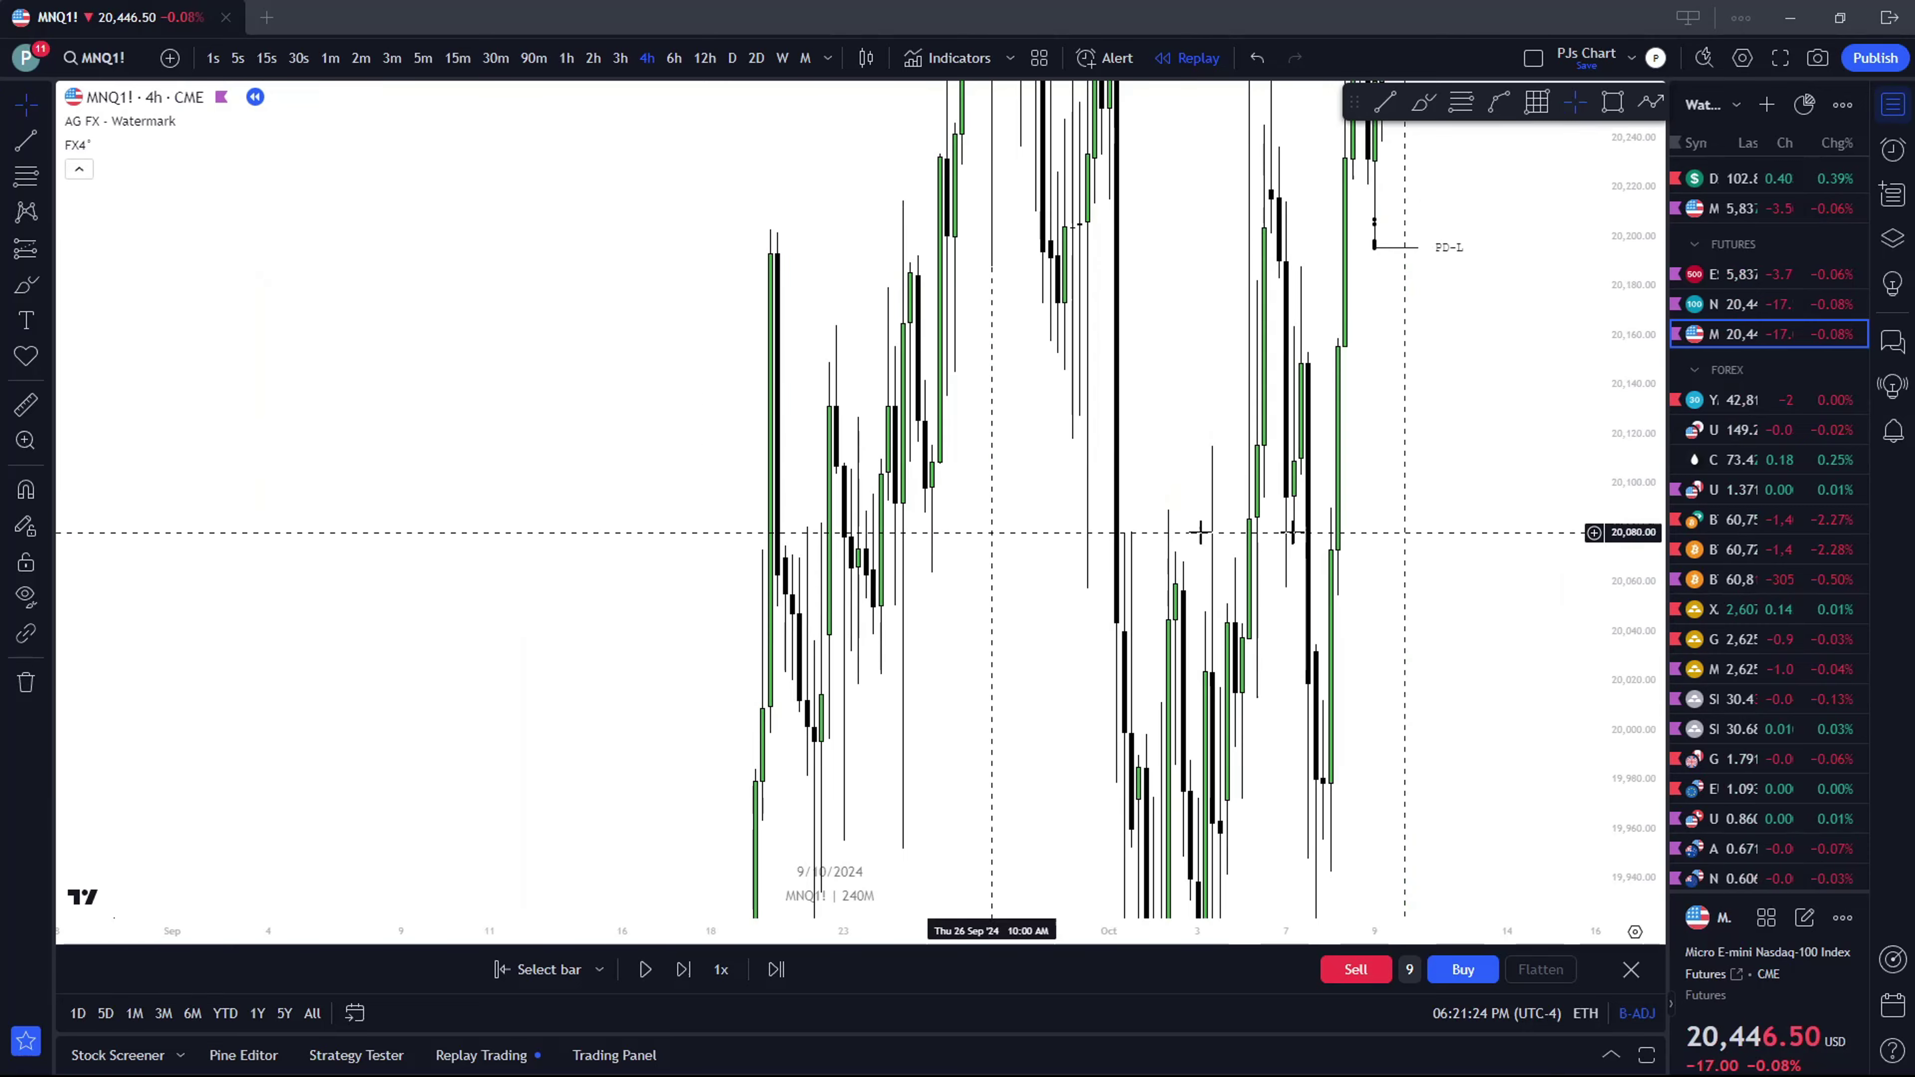
drag(1457, 669, 1393, 780)
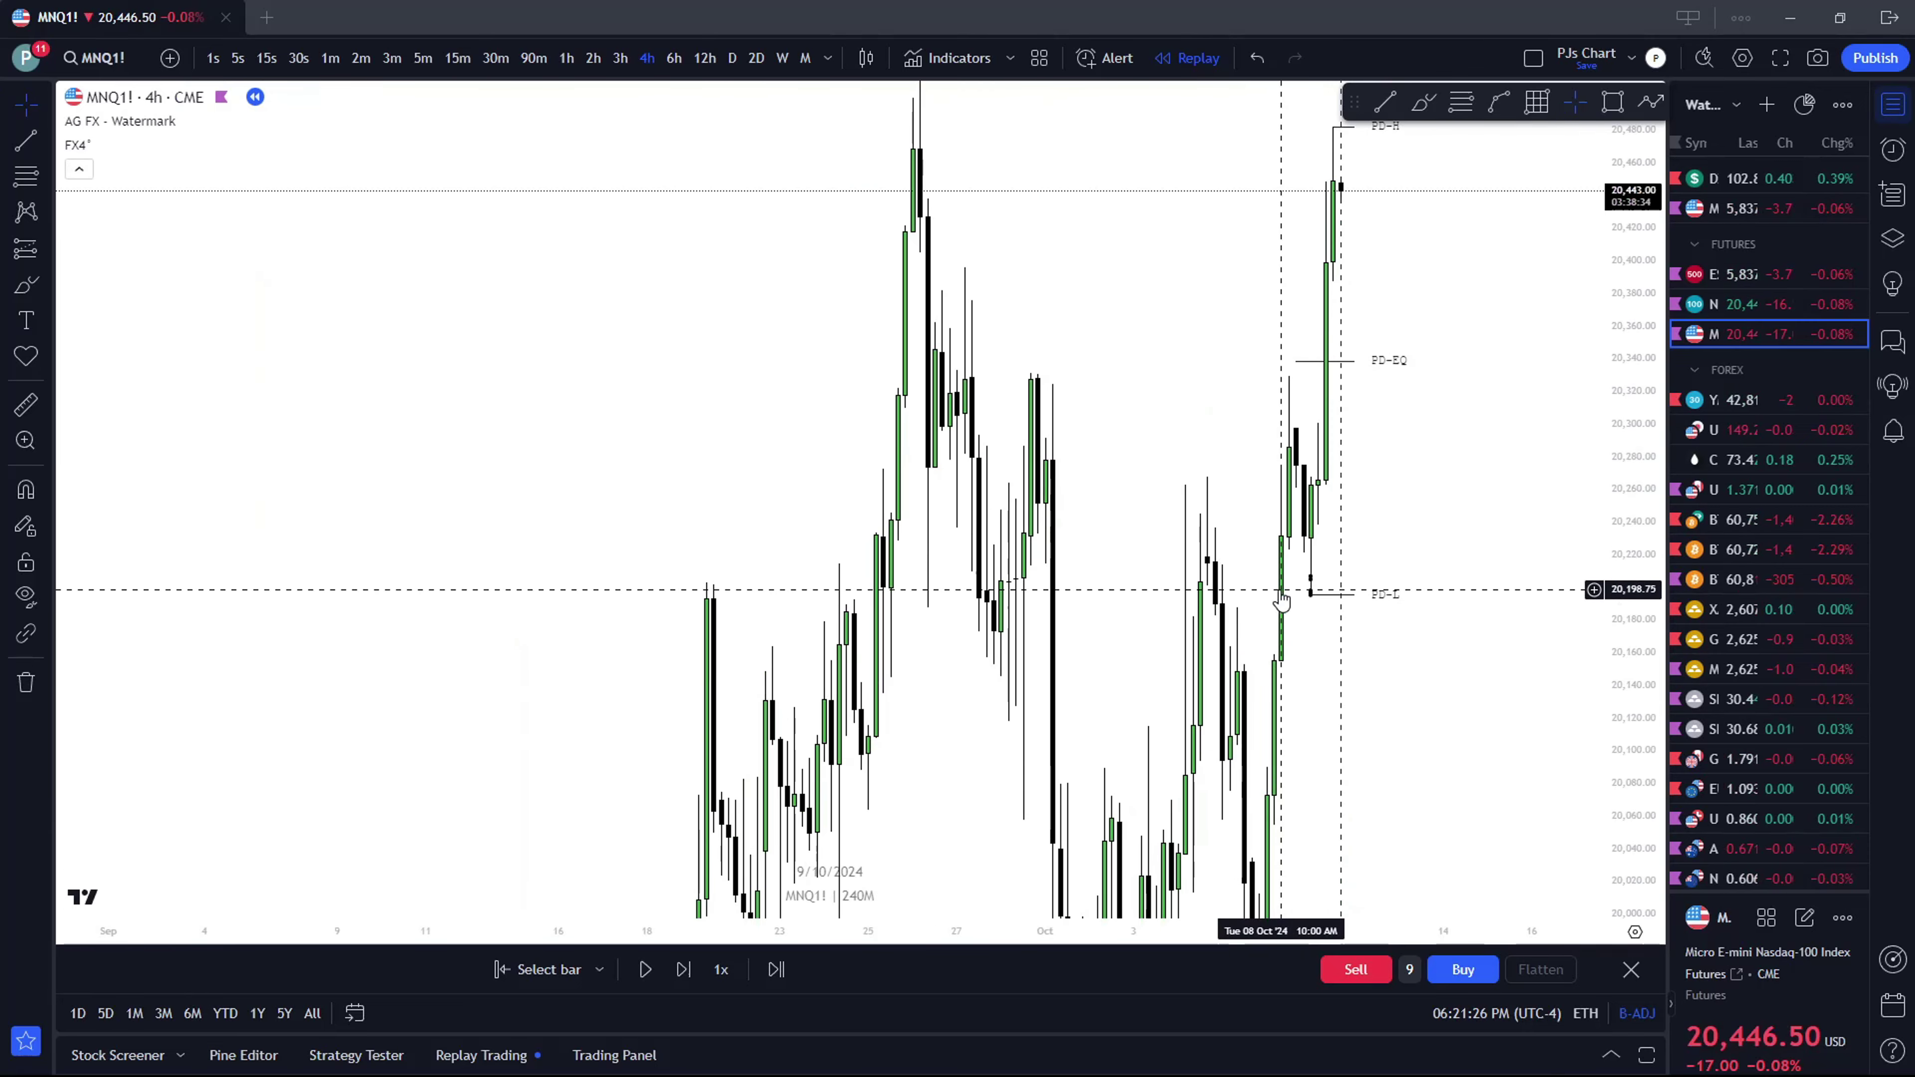
drag(1428, 528, 1171, 413)
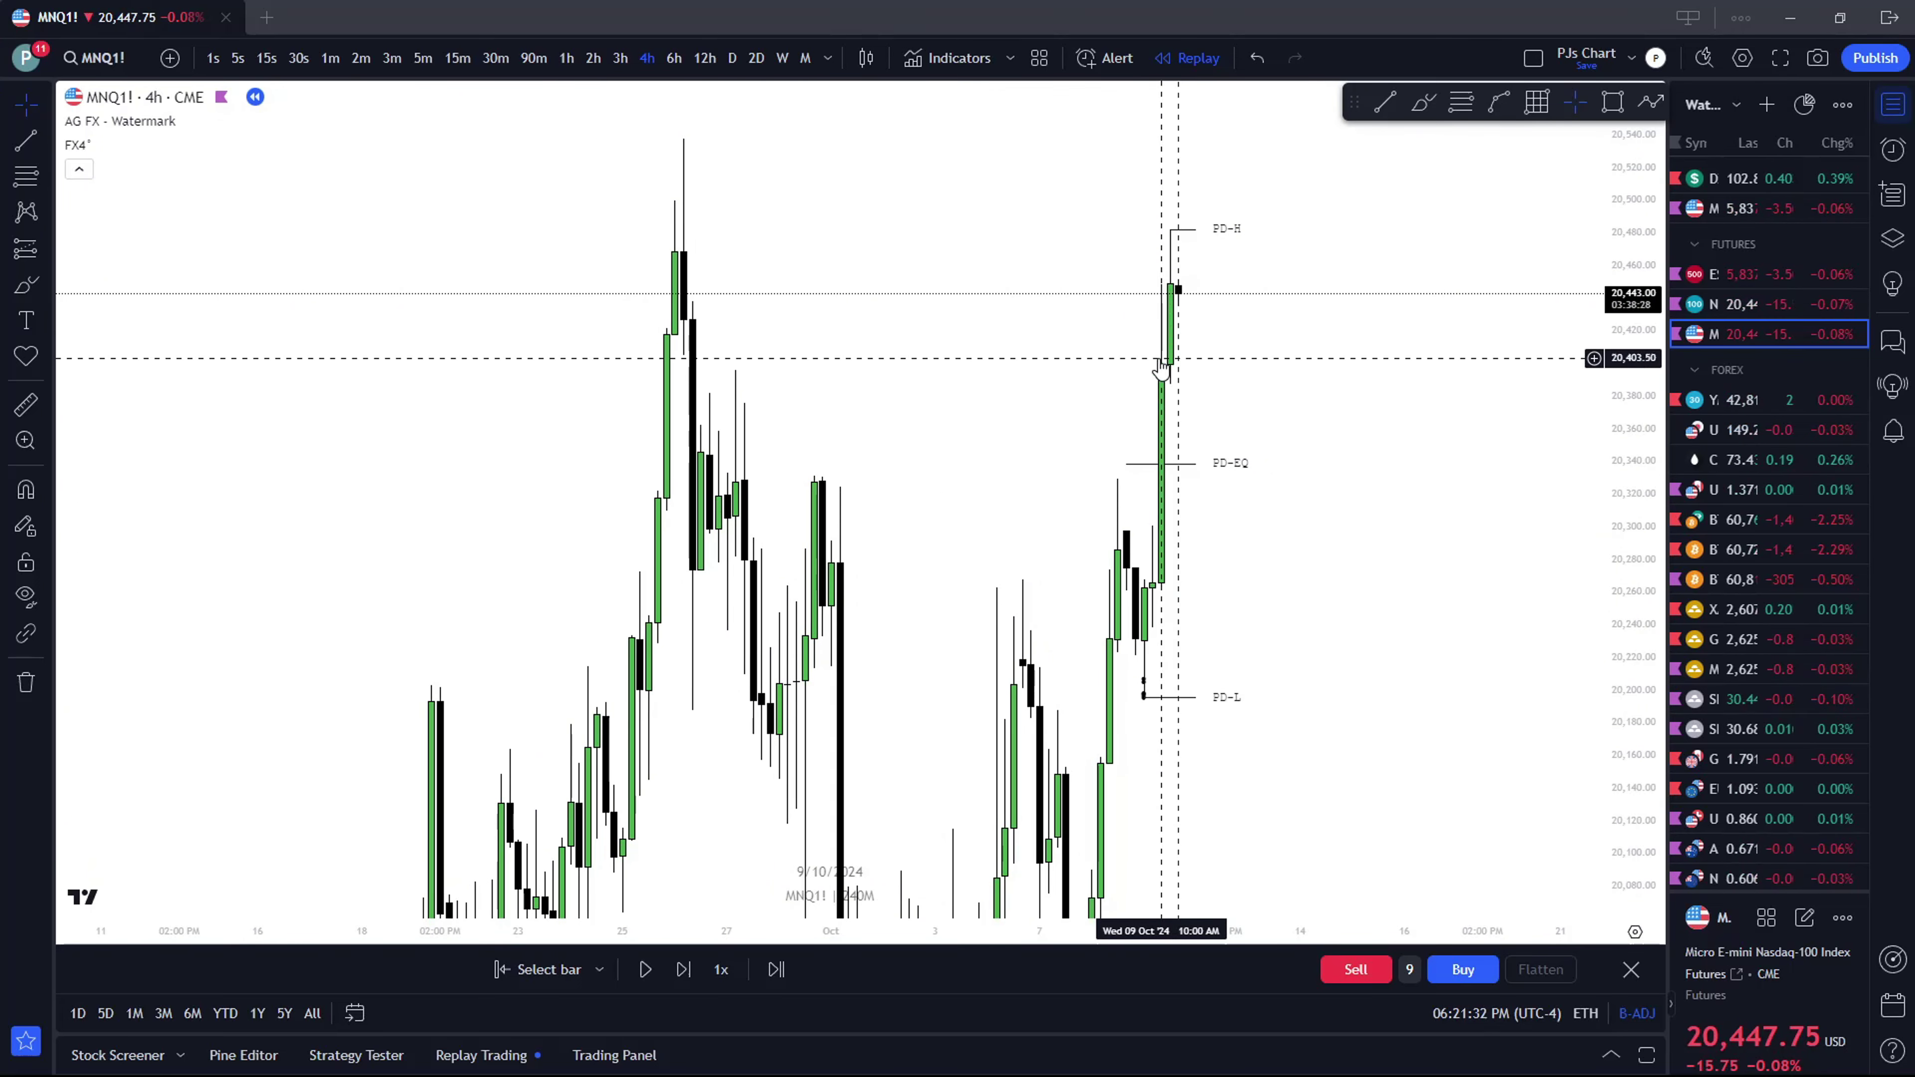
click(566, 58)
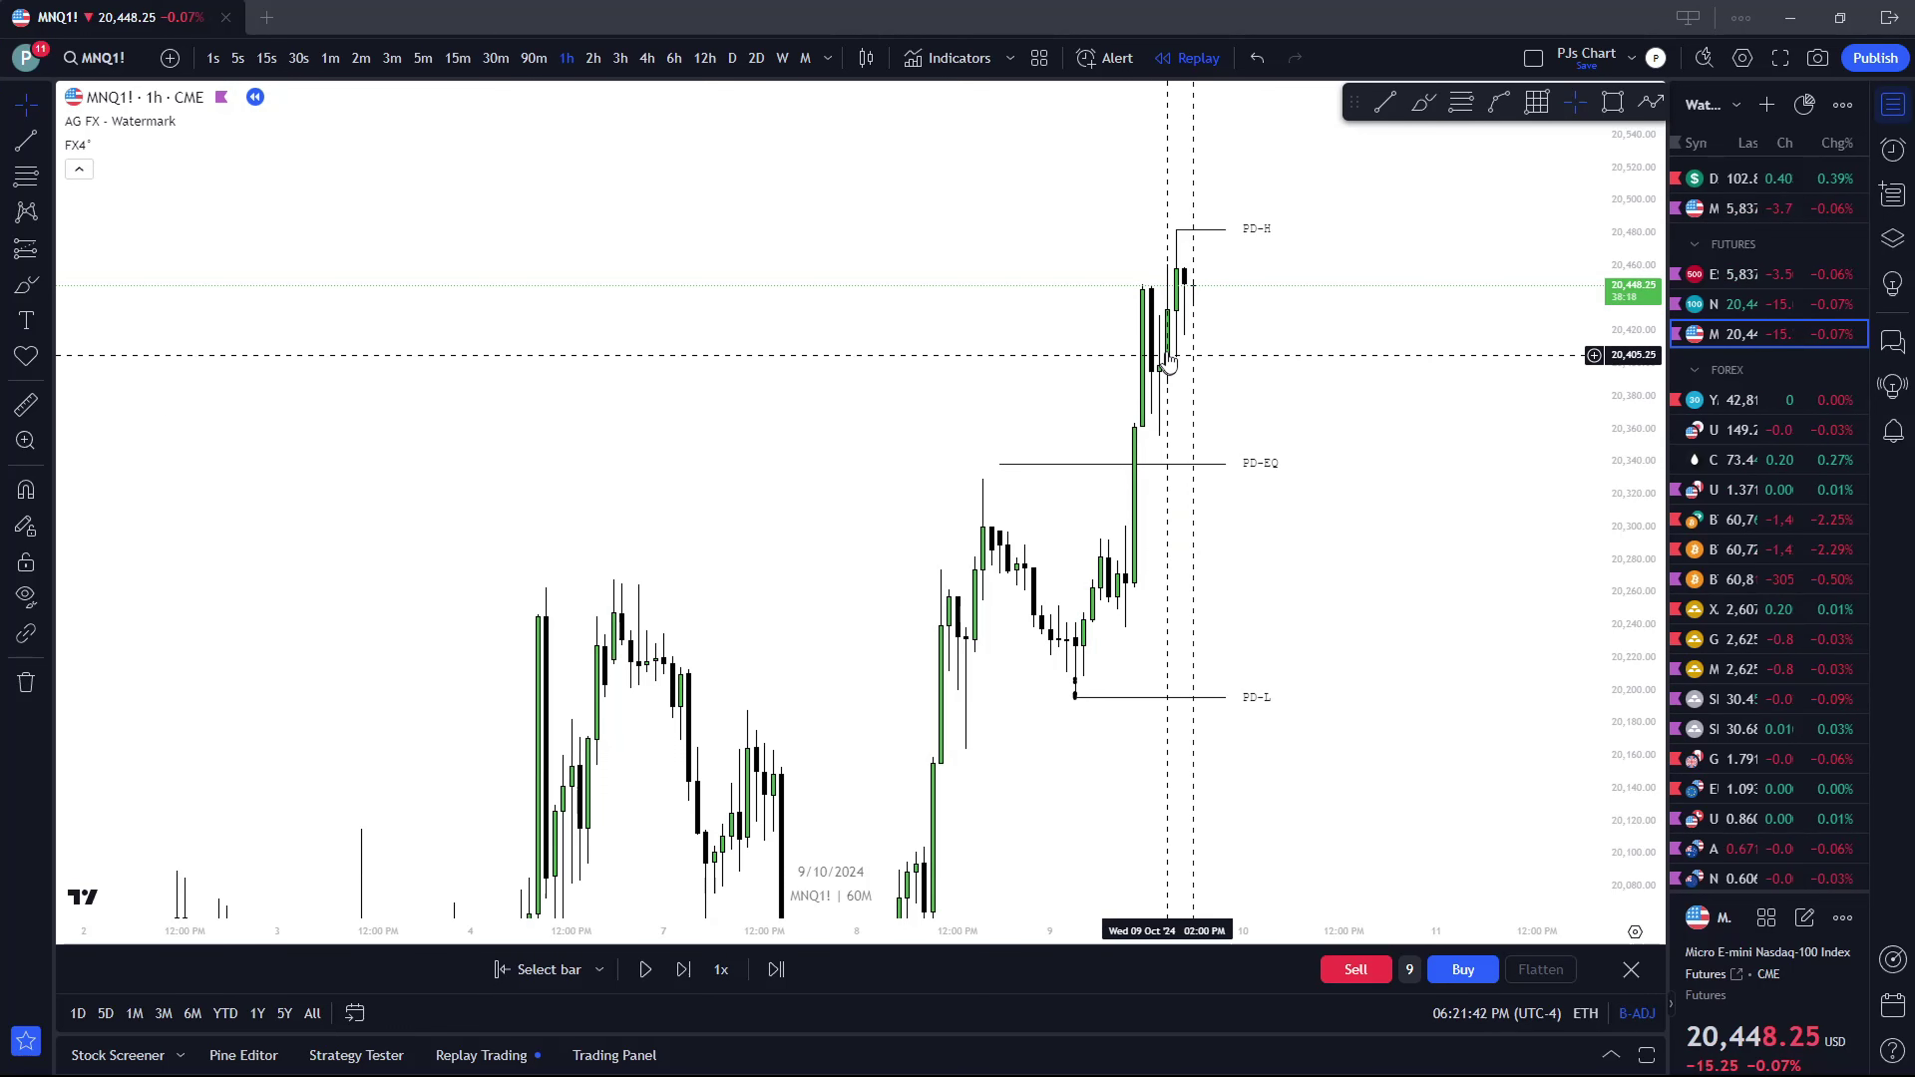
scroll(1235, 347, up, 1)
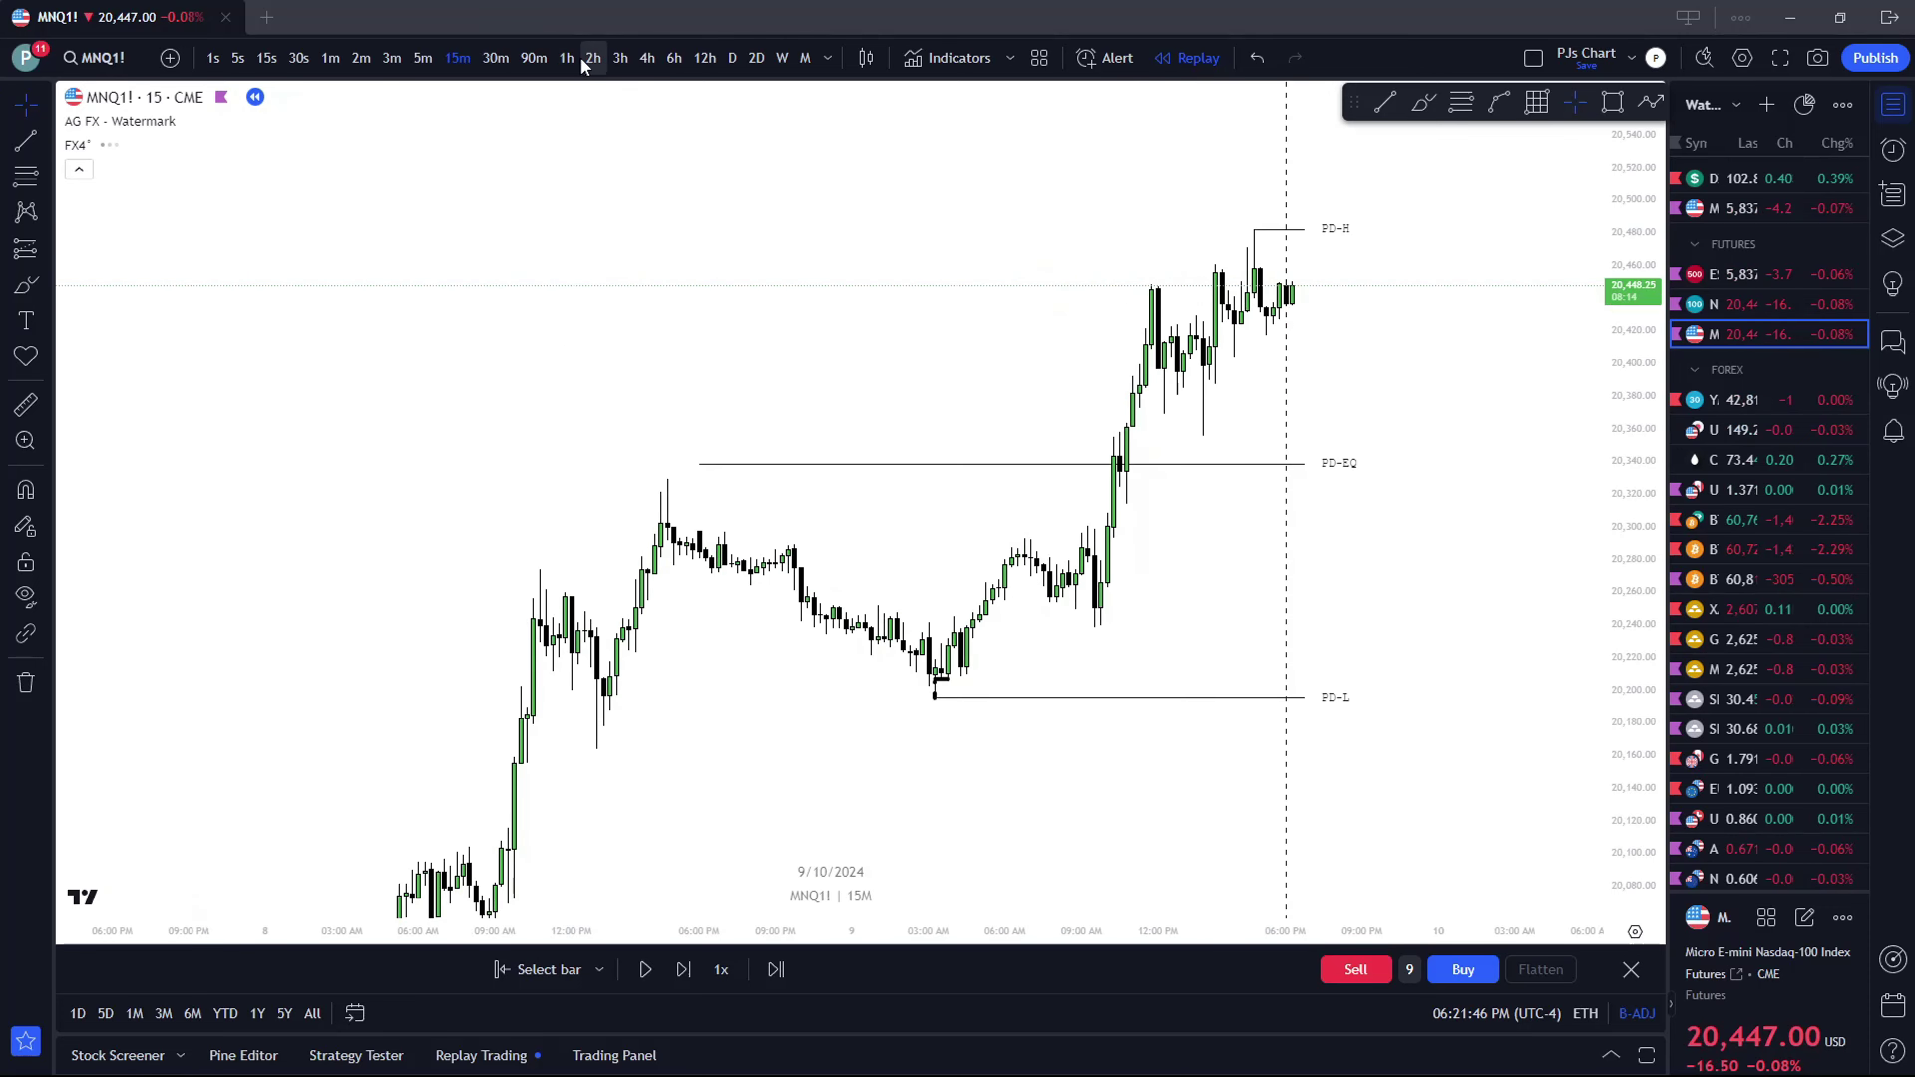
click(646, 58)
drag(860, 407, 903, 398)
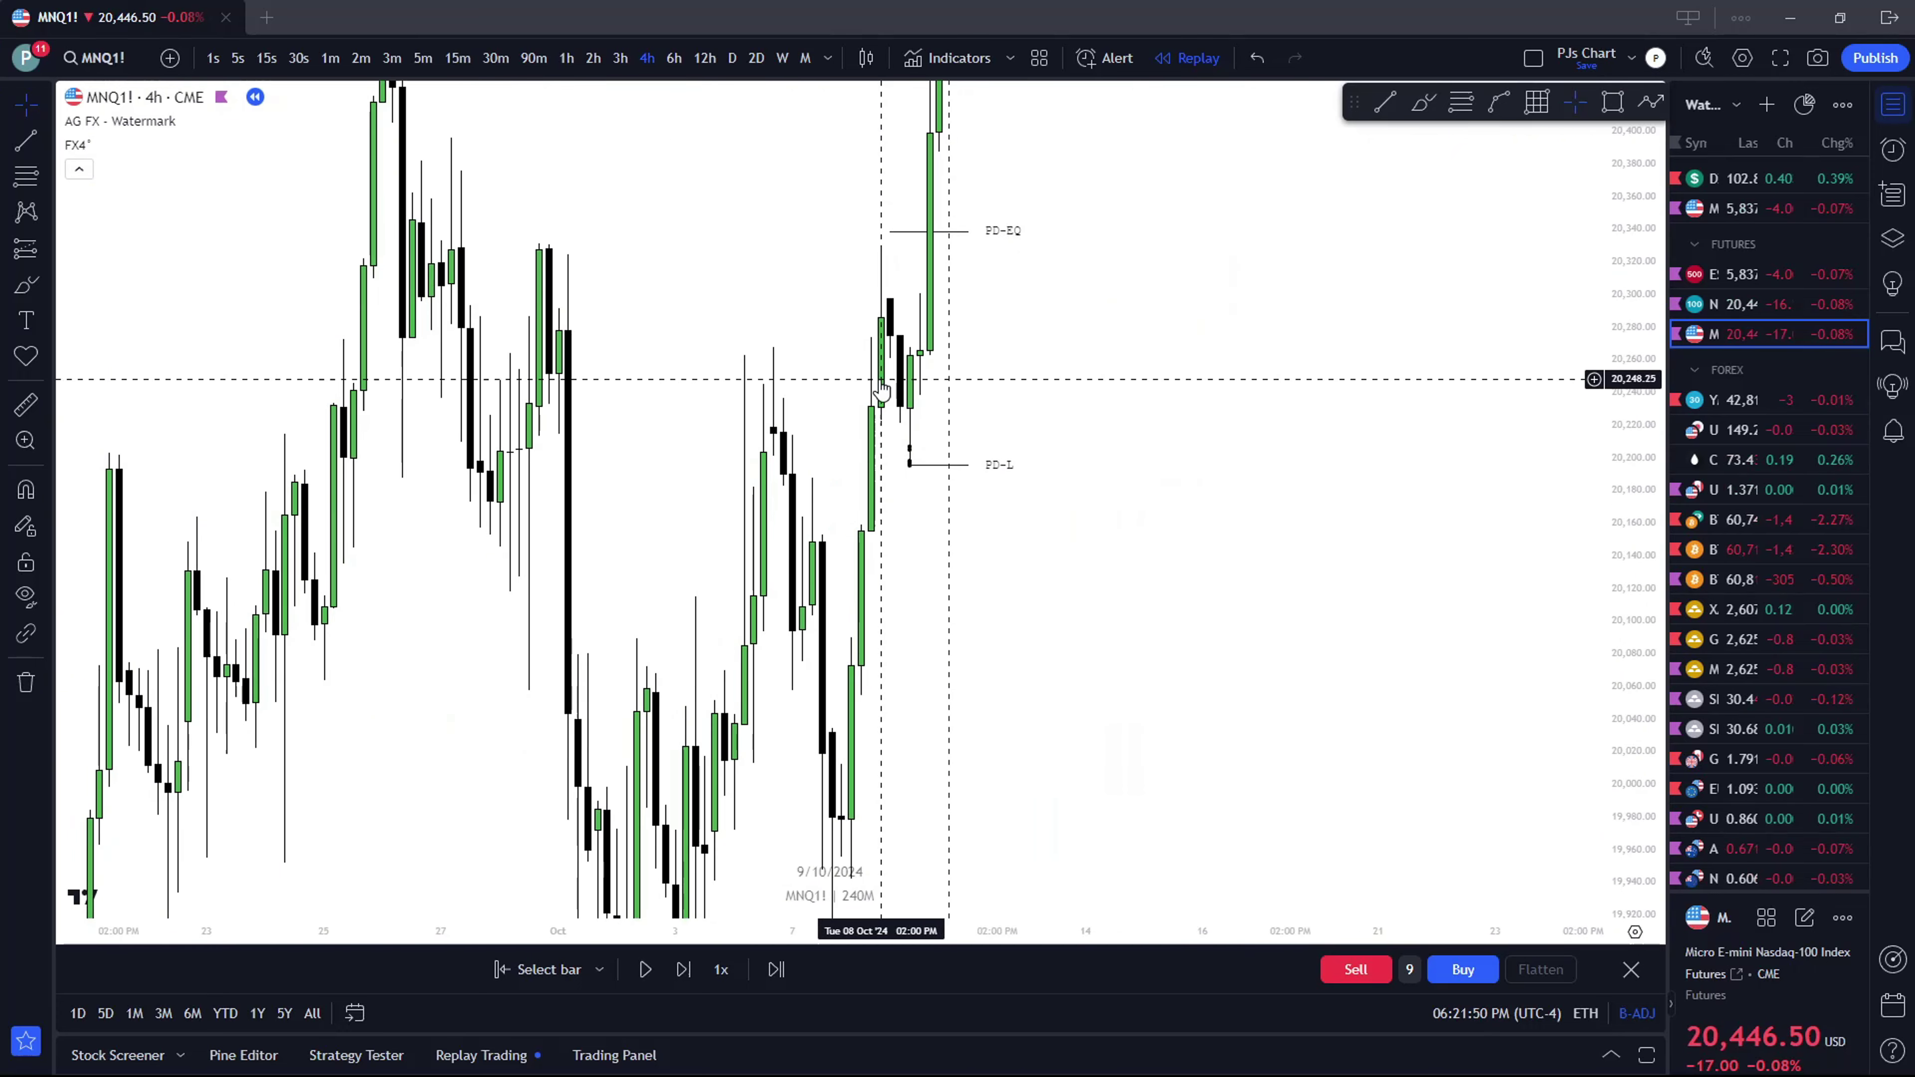
double_click(884, 387)
click(1226, 263)
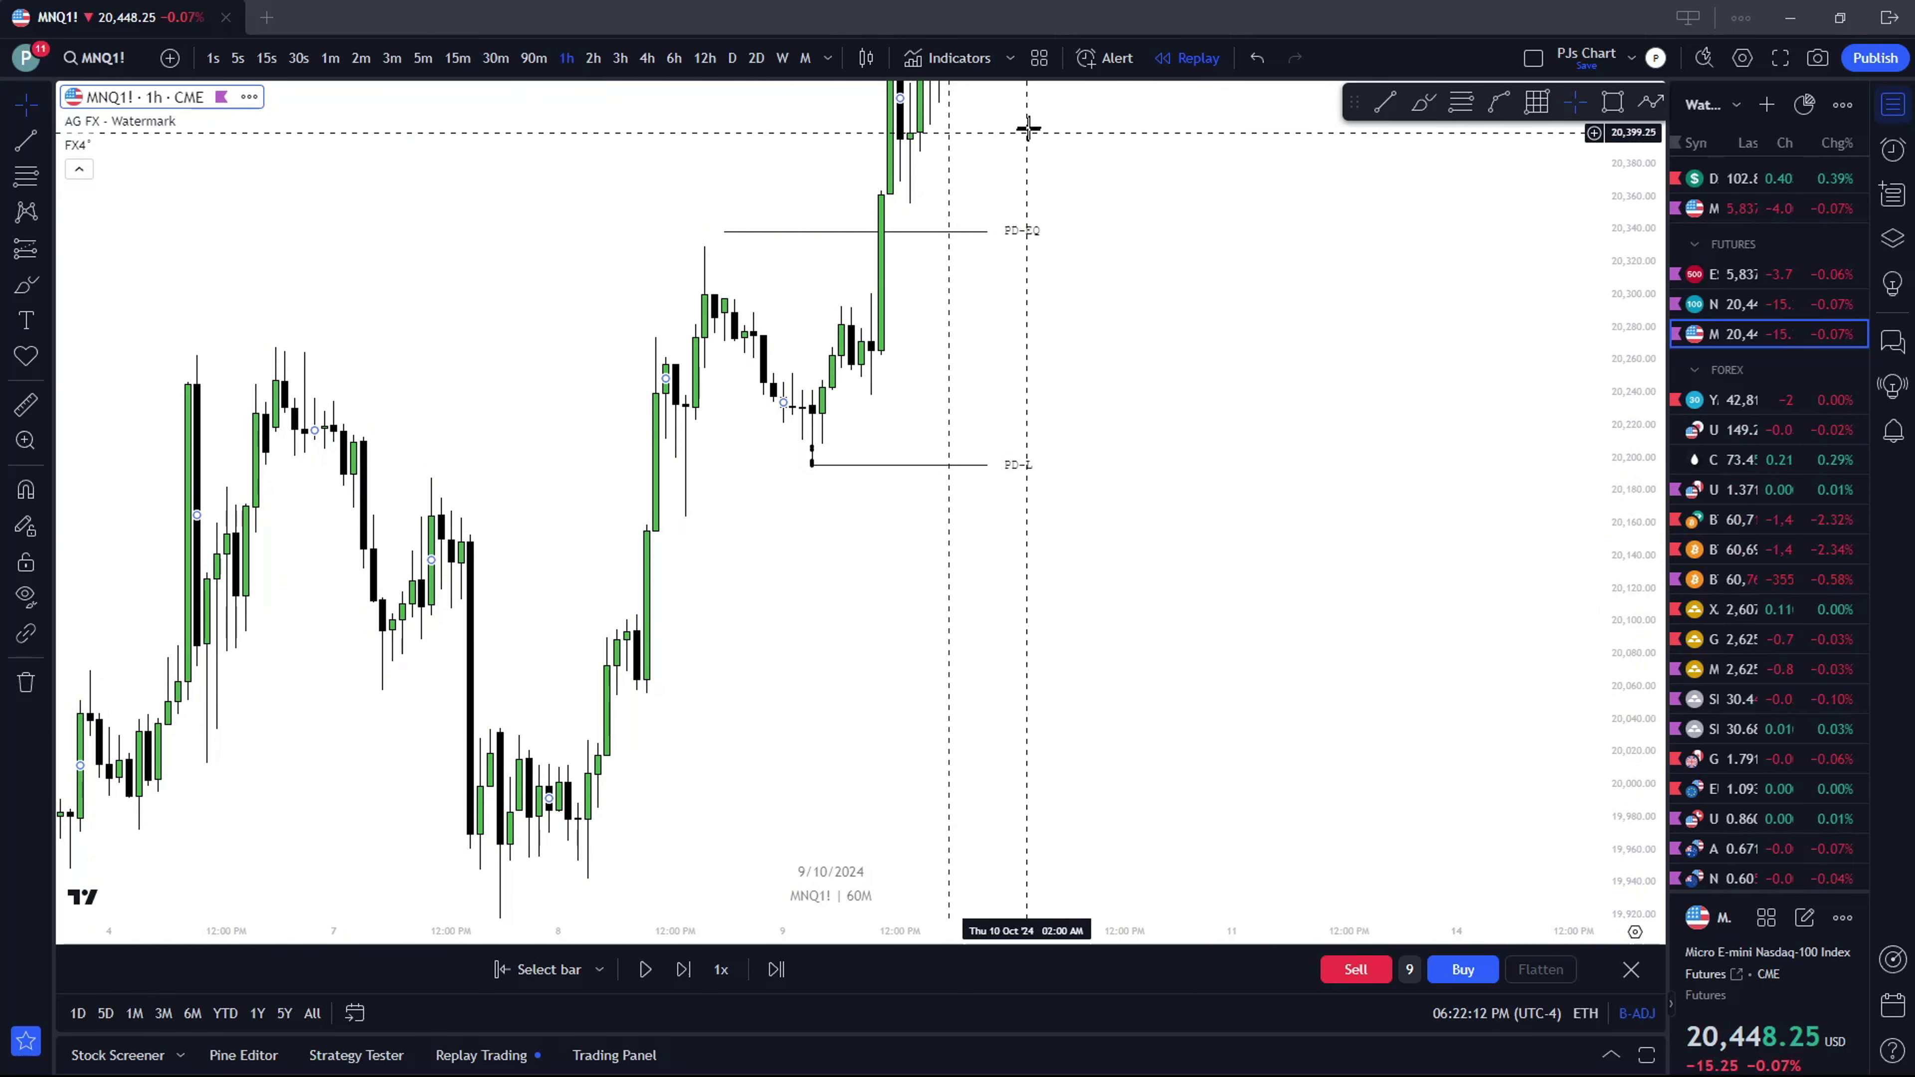
Restart the bar replay from the 8 October 3:00 PM bar and switch the chart to the 15-minute timeframe
click(528, 970)
click(701, 561)
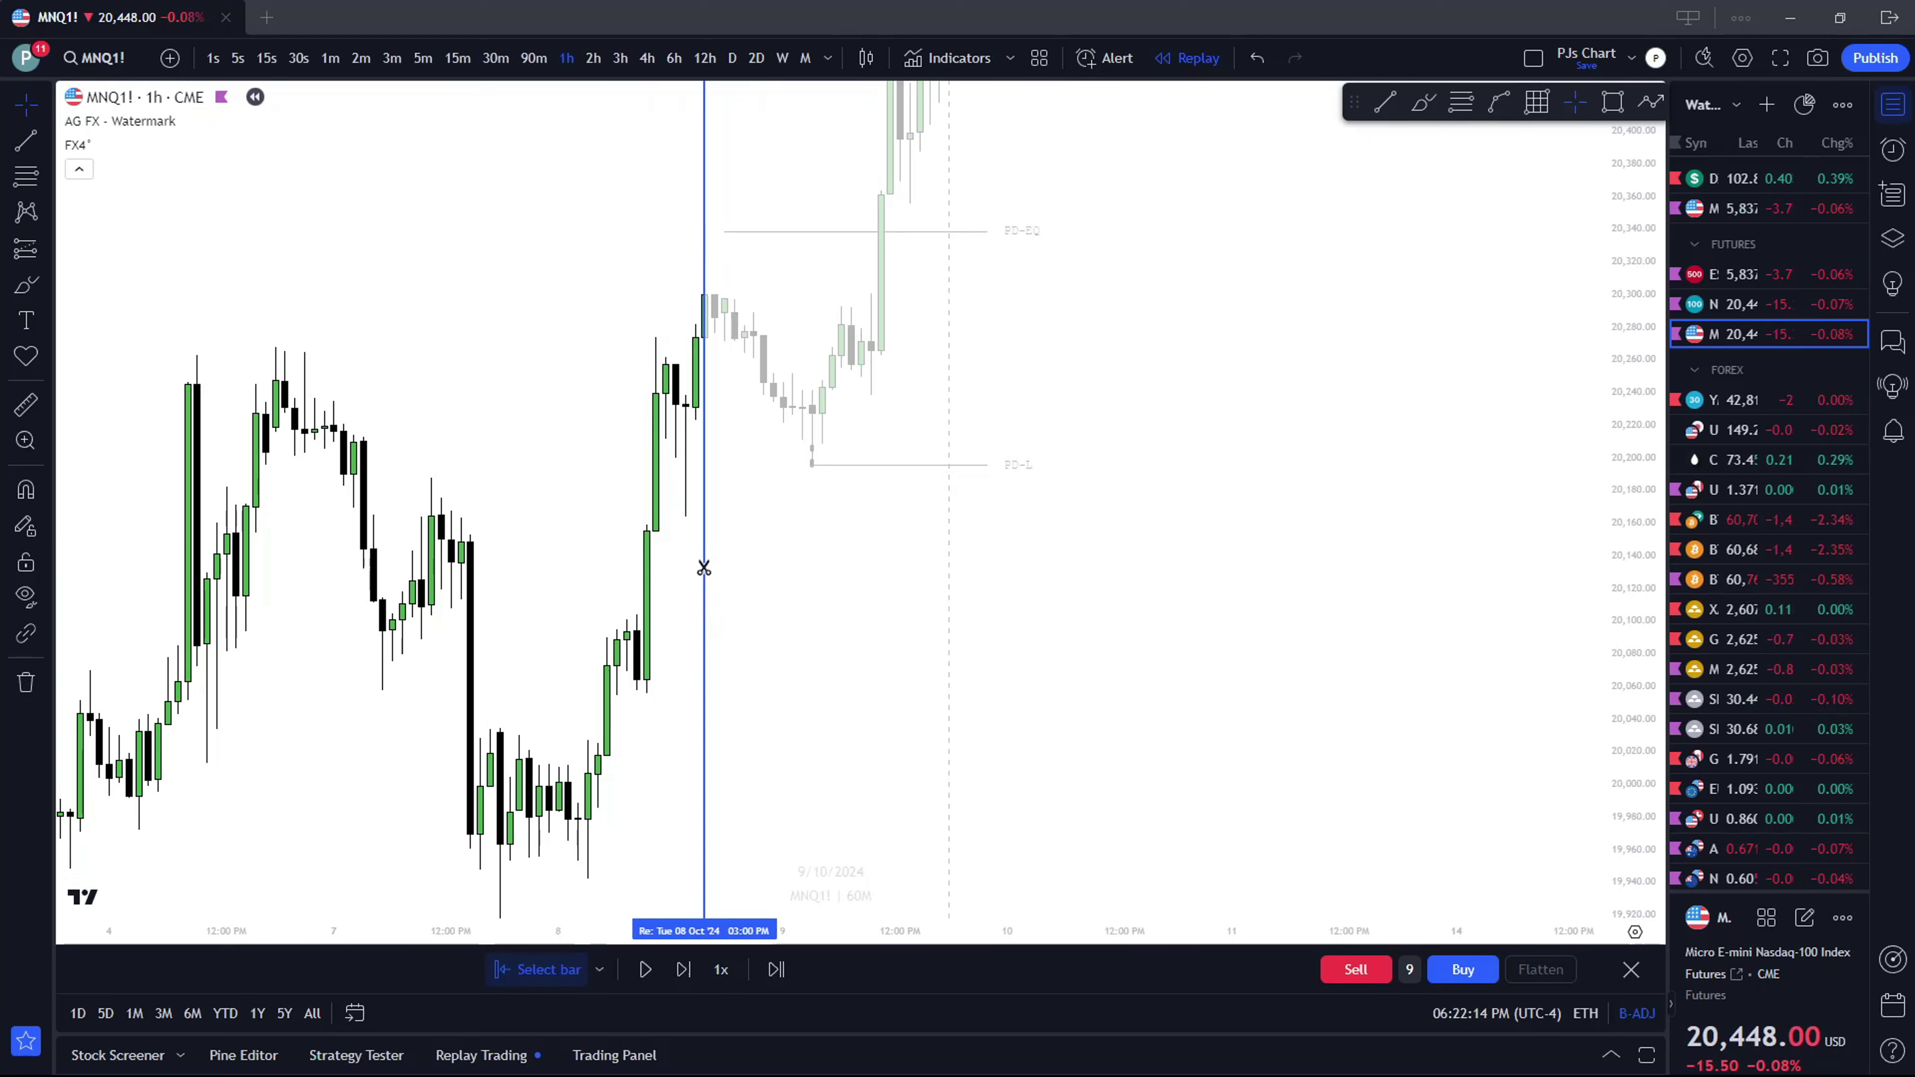
click(458, 57)
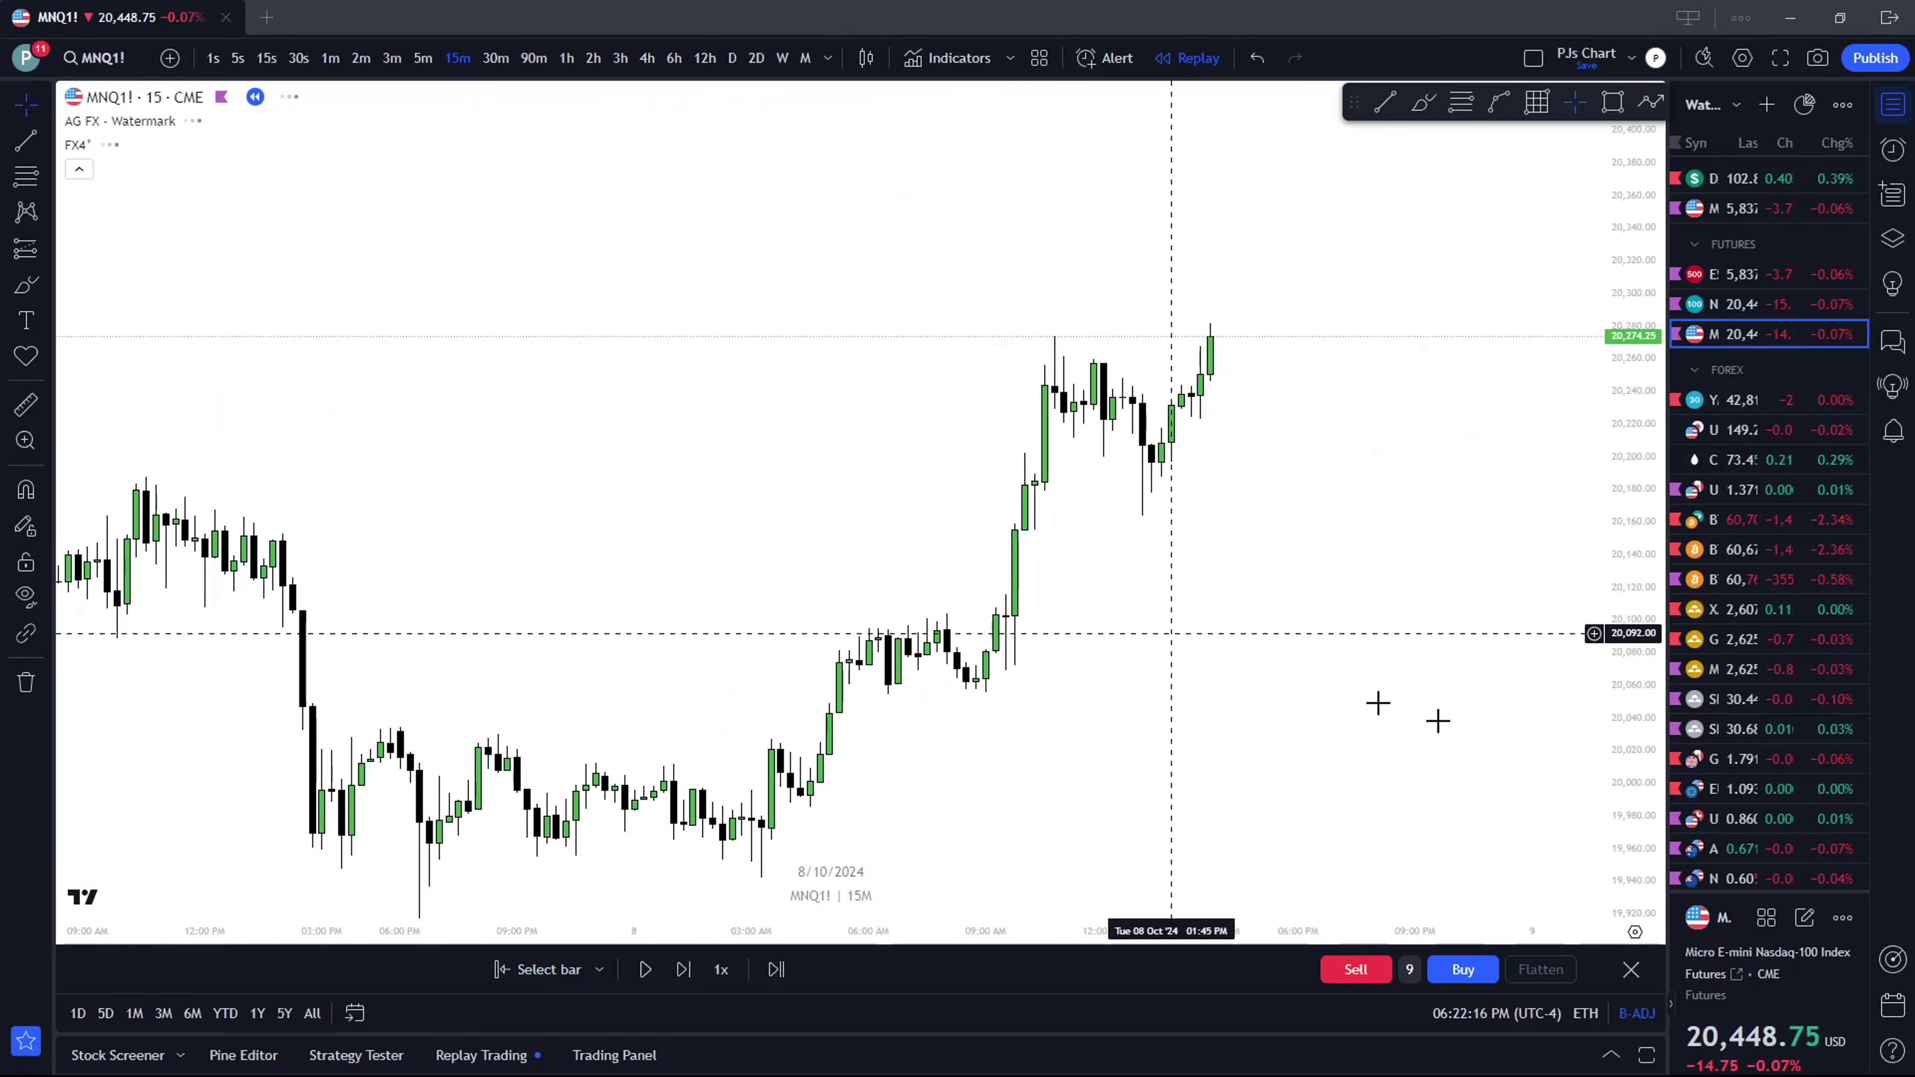
On the 5-minute chart, draw a horizontal trend line at about 20,180 from the 10:30 AM candles past the replay's last bar
drag(1220, 360, 838, 445)
click(422, 58)
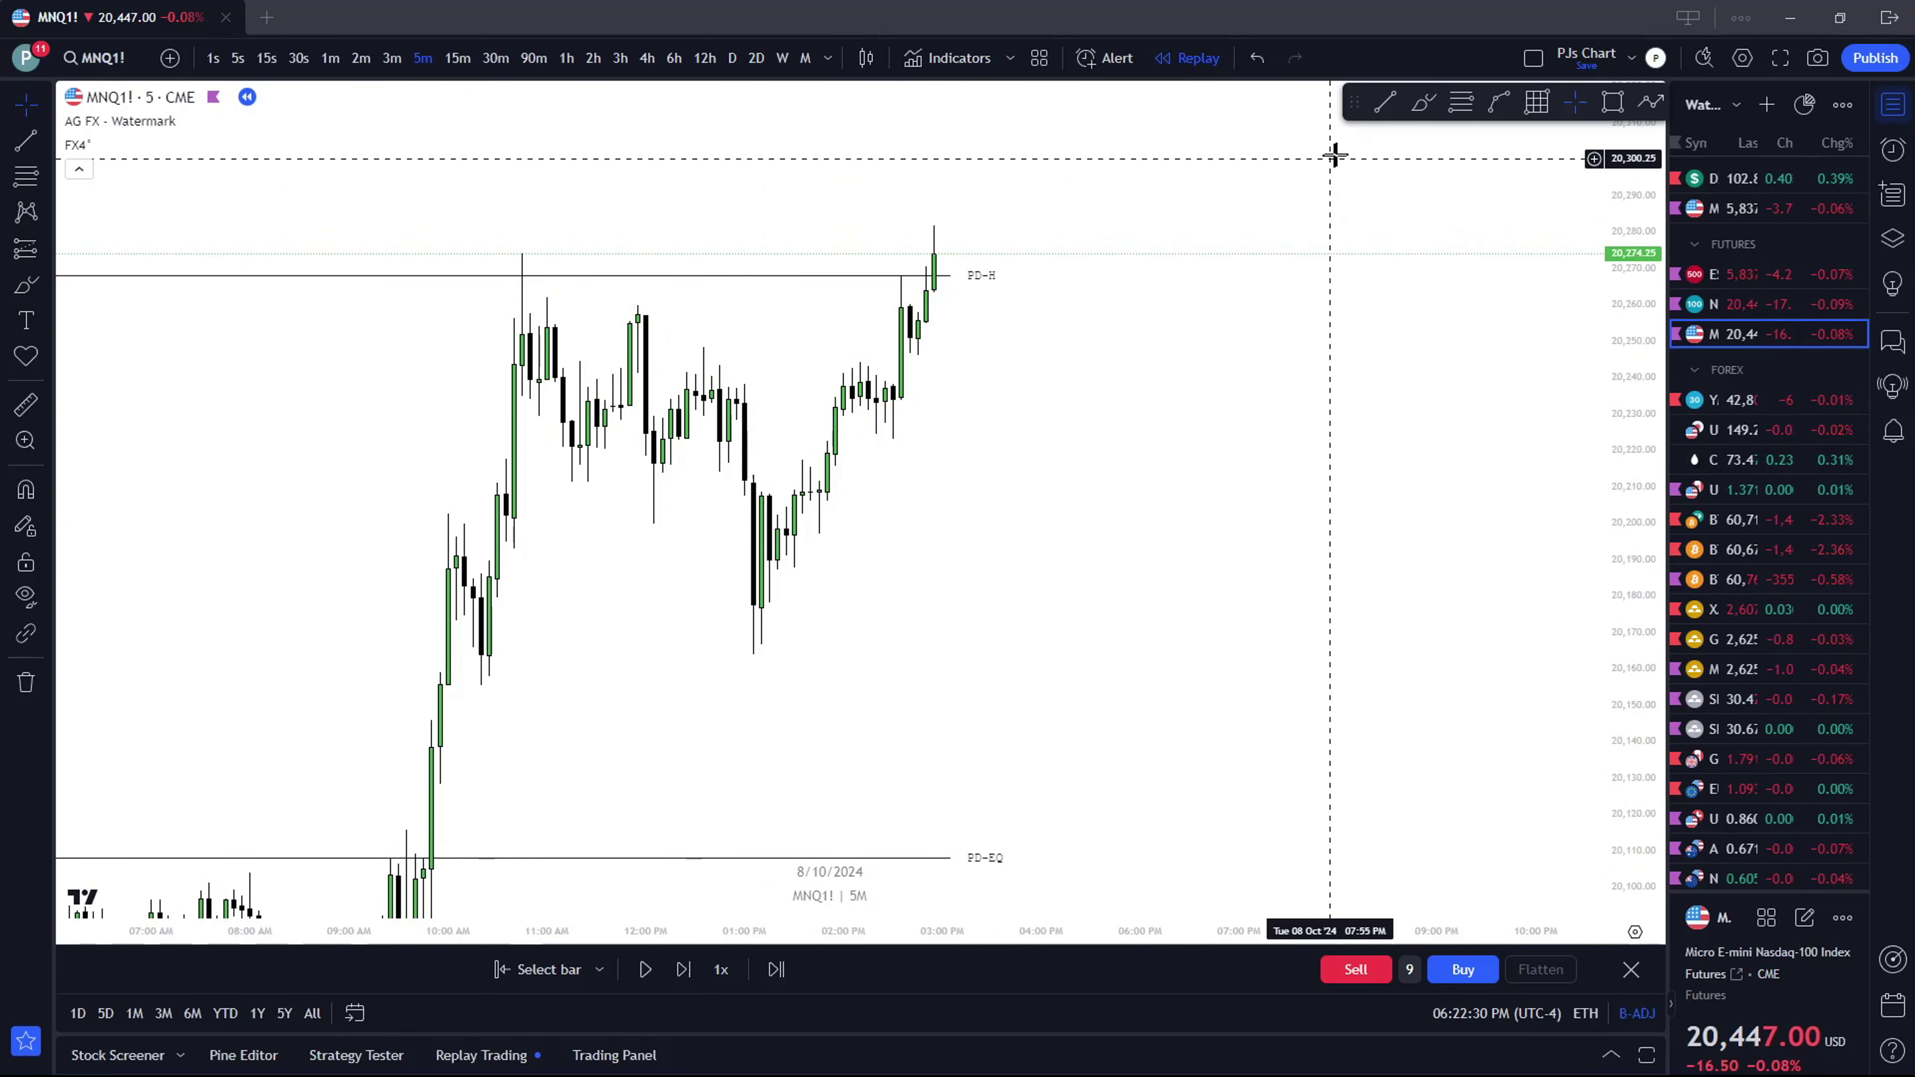
click(1374, 110)
drag(494, 598, 1017, 597)
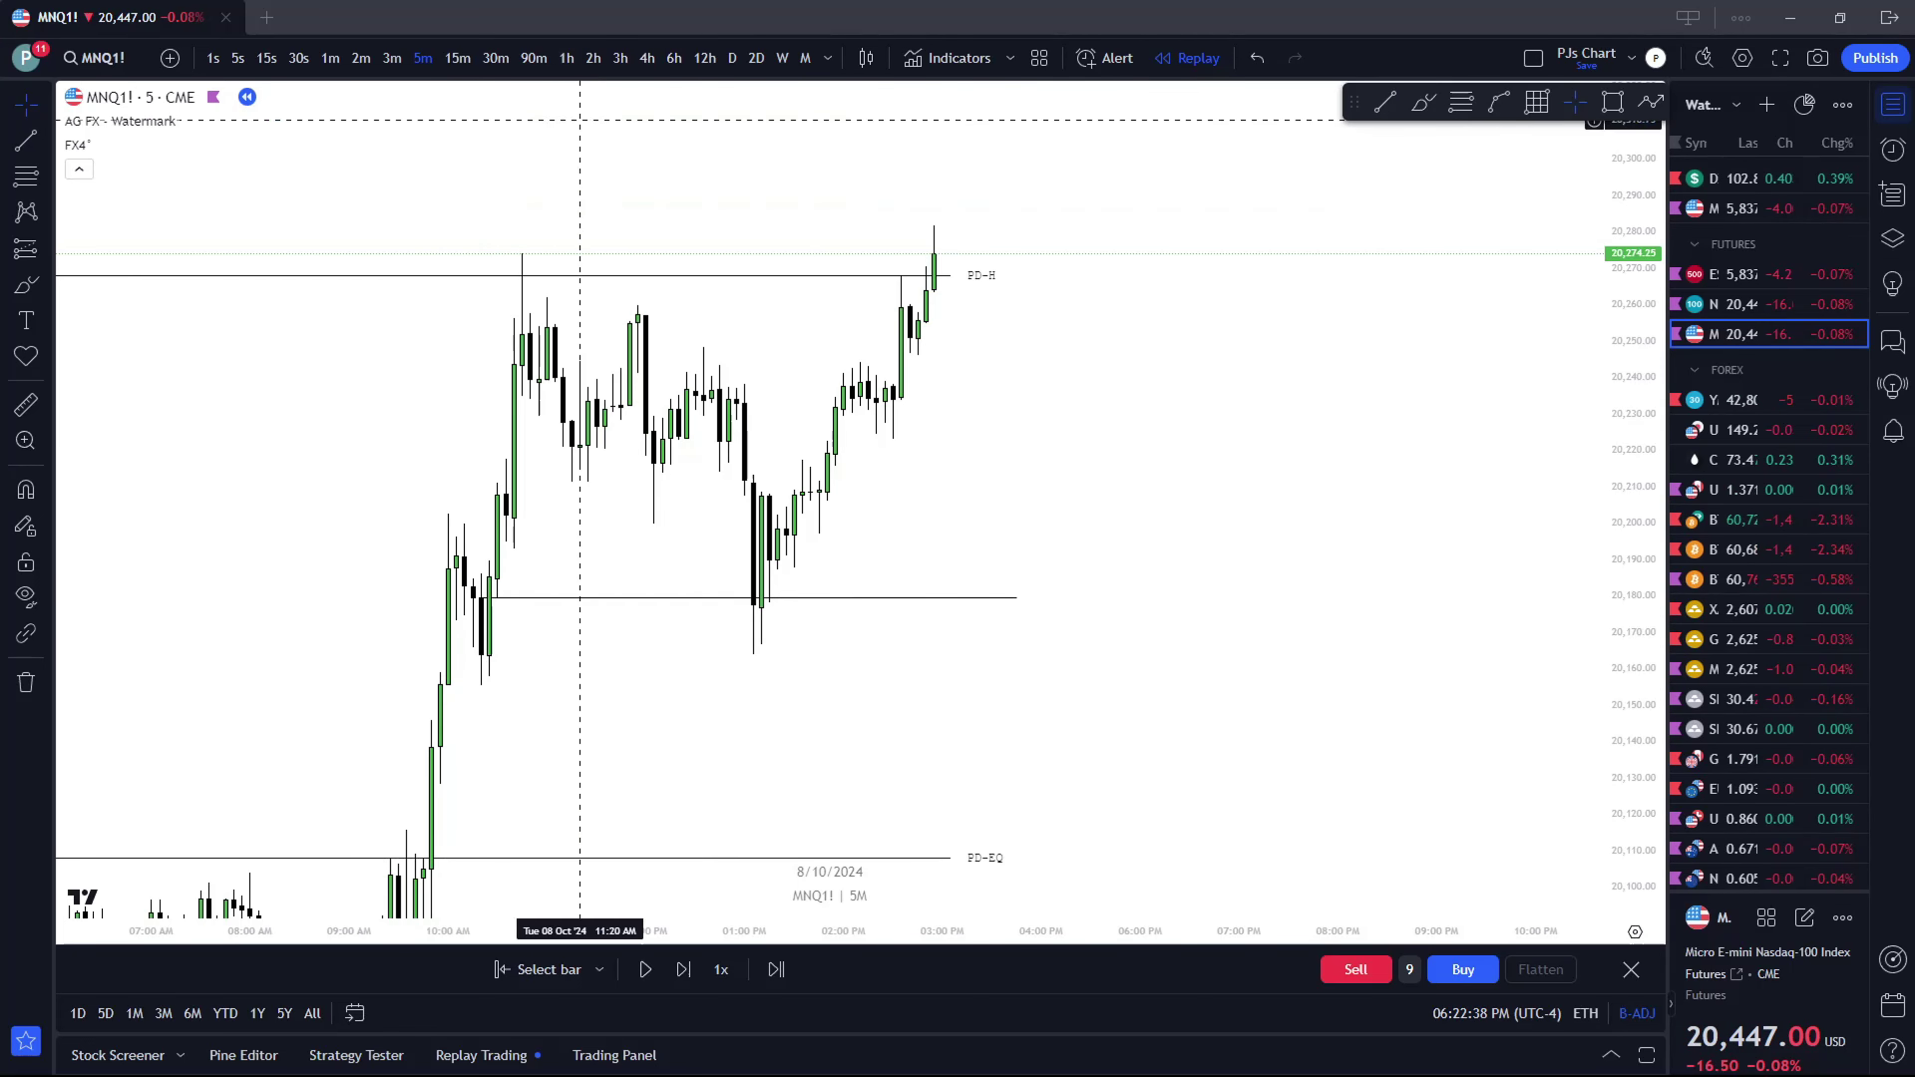
On the 15-minute chart, brush a circle around the 8 October morning candles where the 20,180 line starts, and delete the circle
click(646, 59)
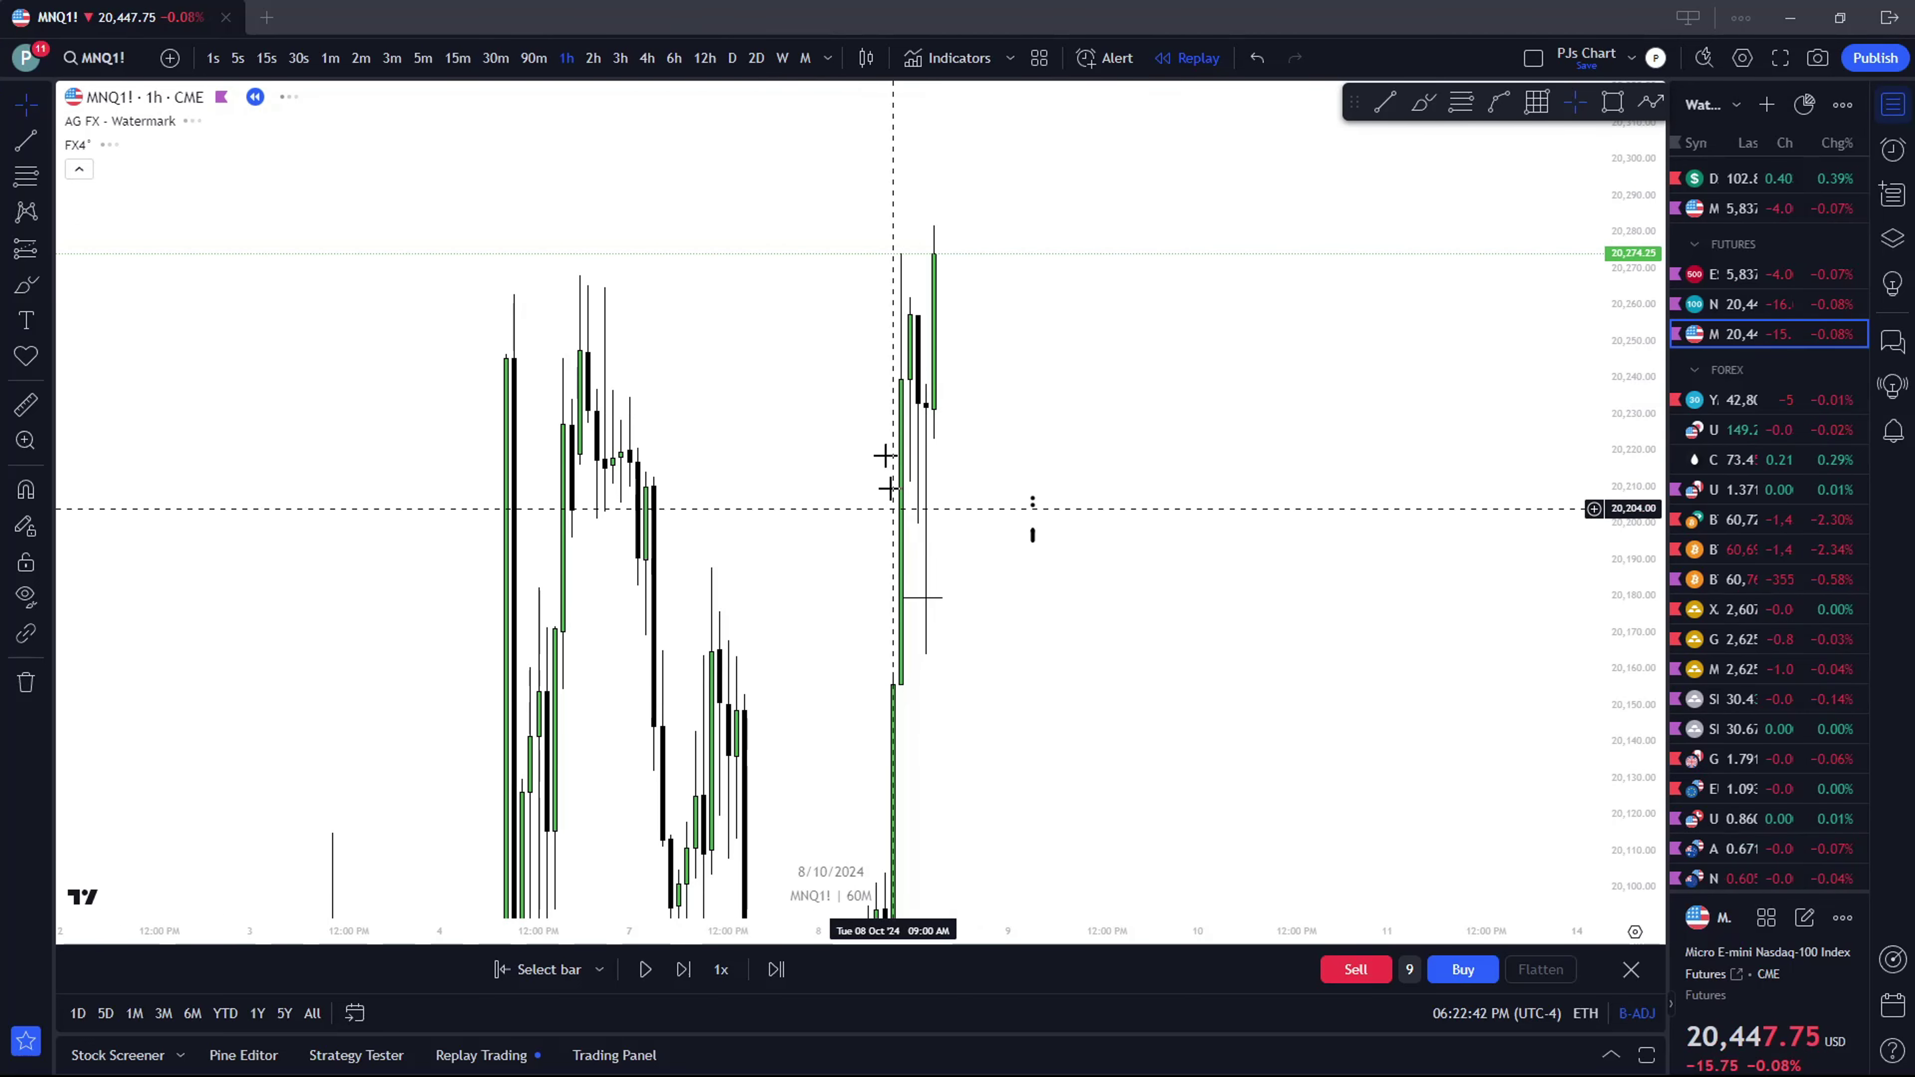
click(458, 58)
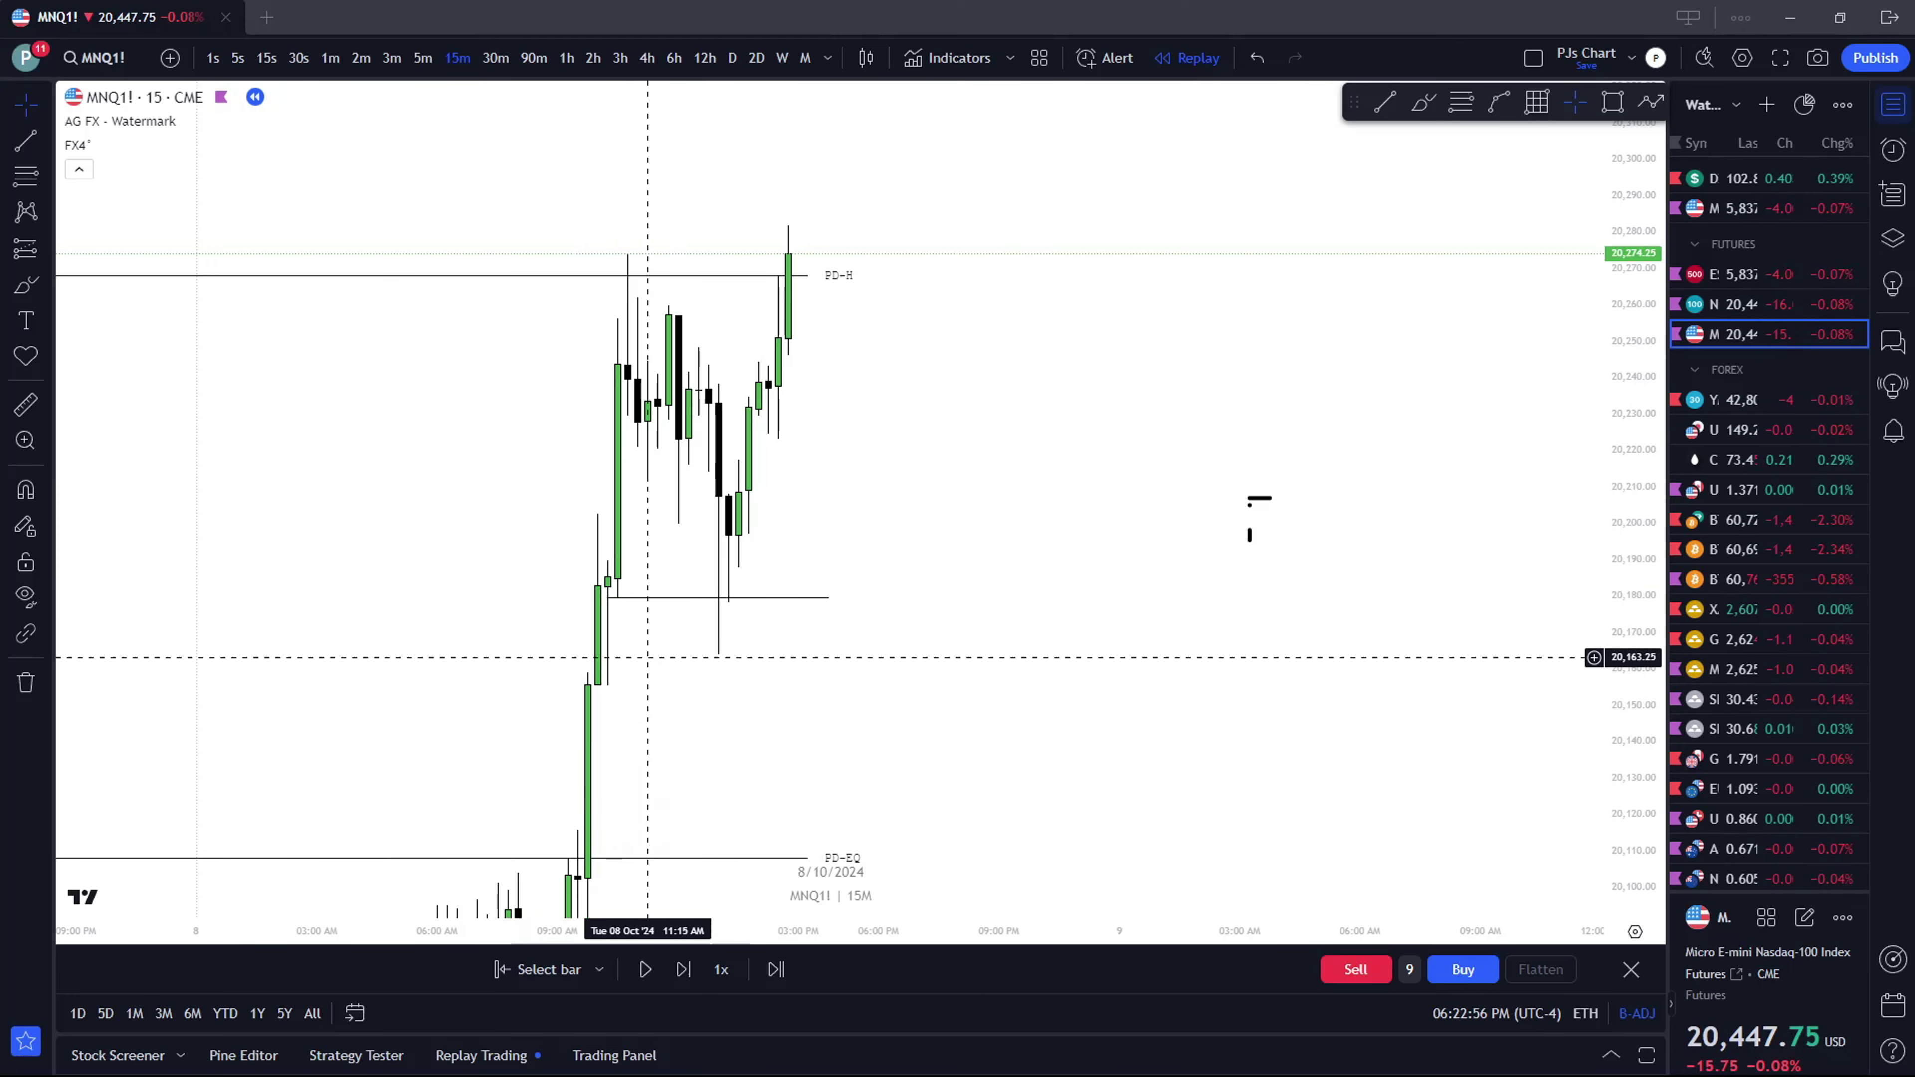
click(1423, 102)
mouse_move(619, 544)
mouse_down()
mouse_move(598, 507)
mouse_move(637, 482)
mouse_up()
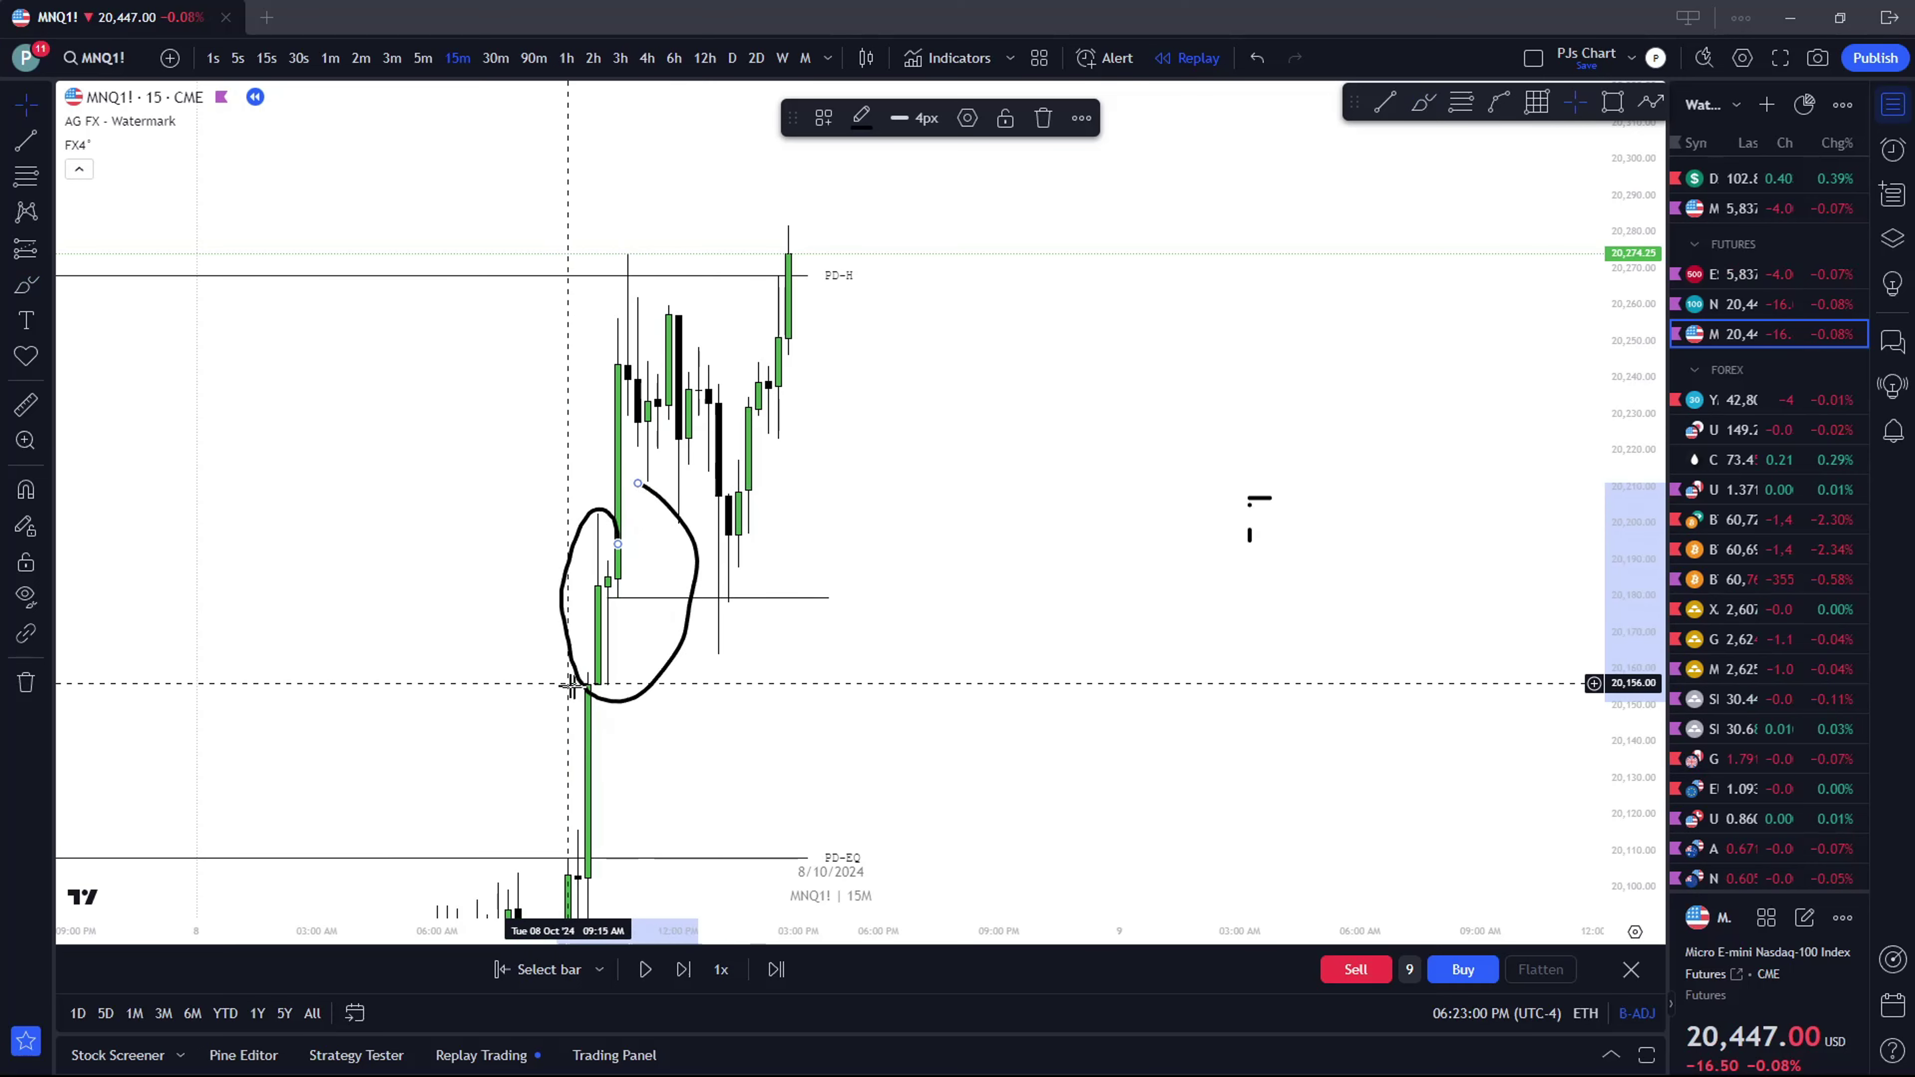
key(Delete)
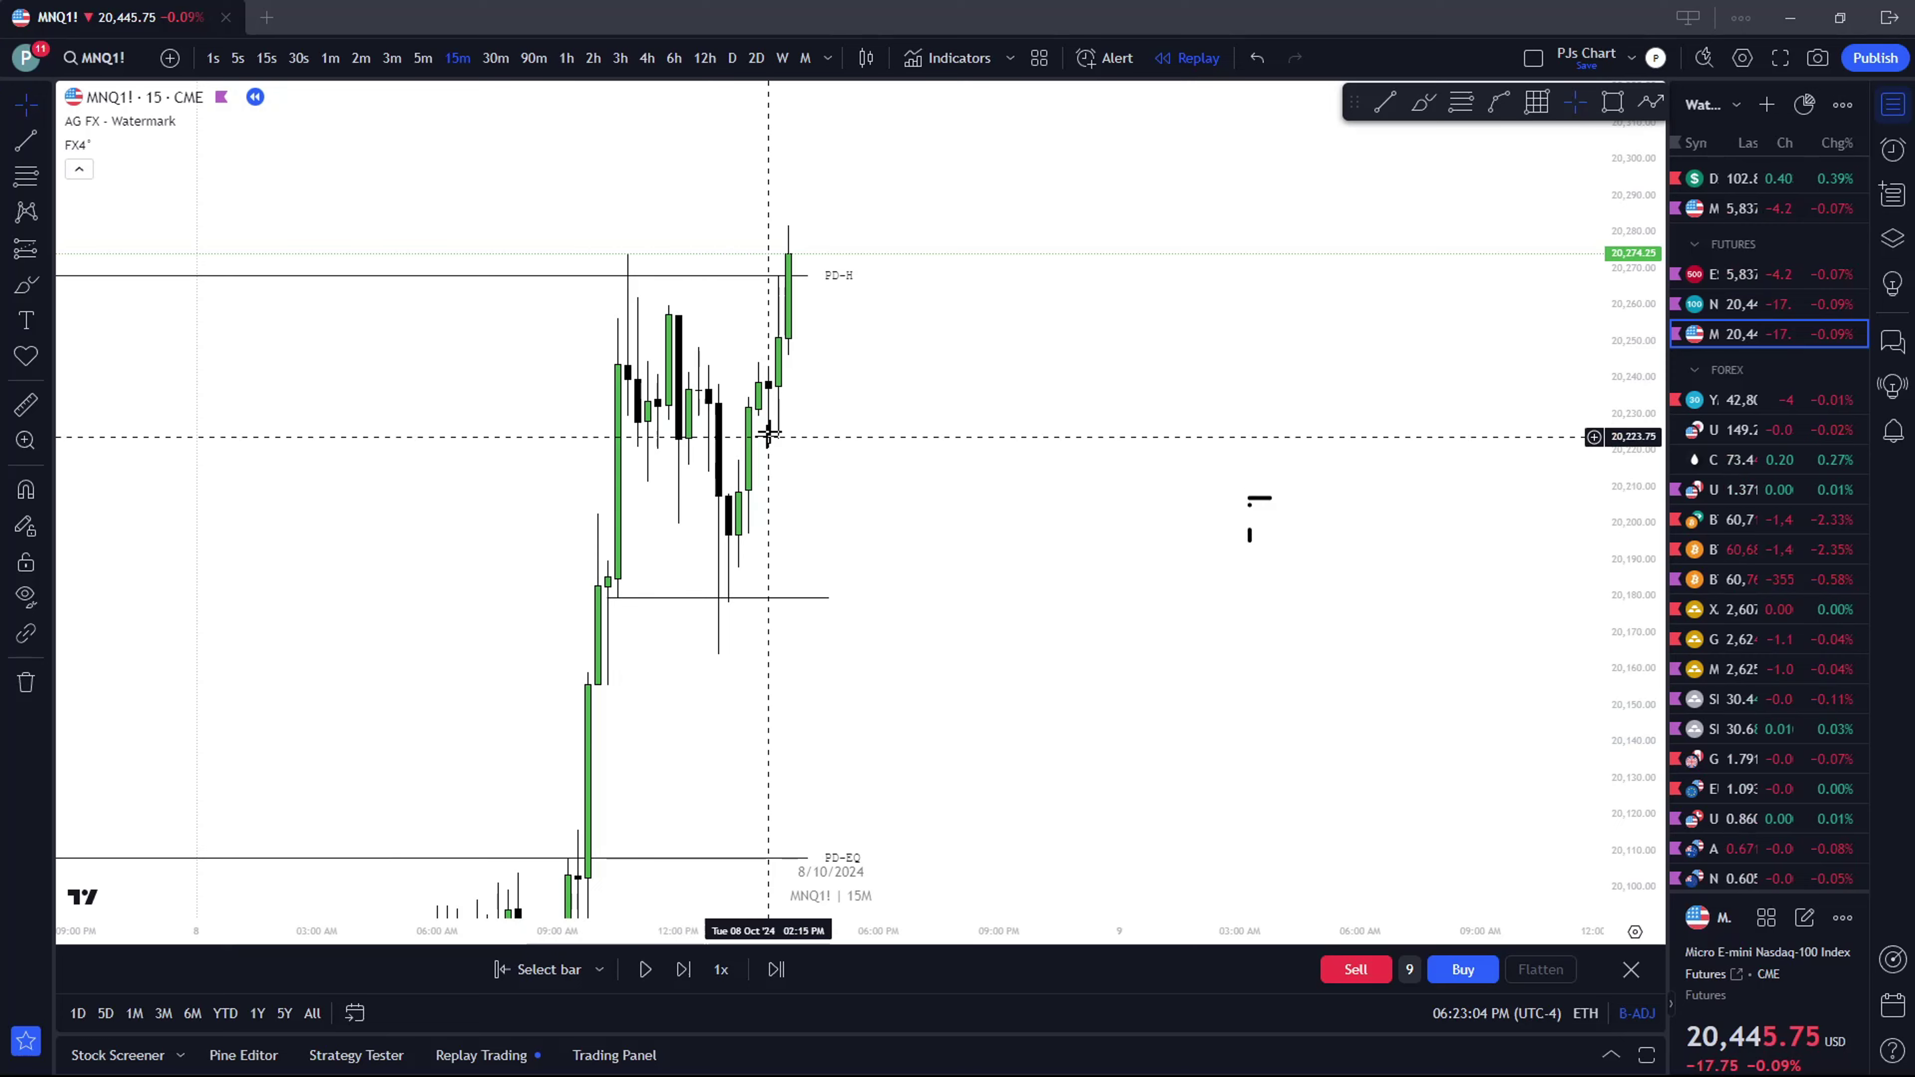
key(alt+h)
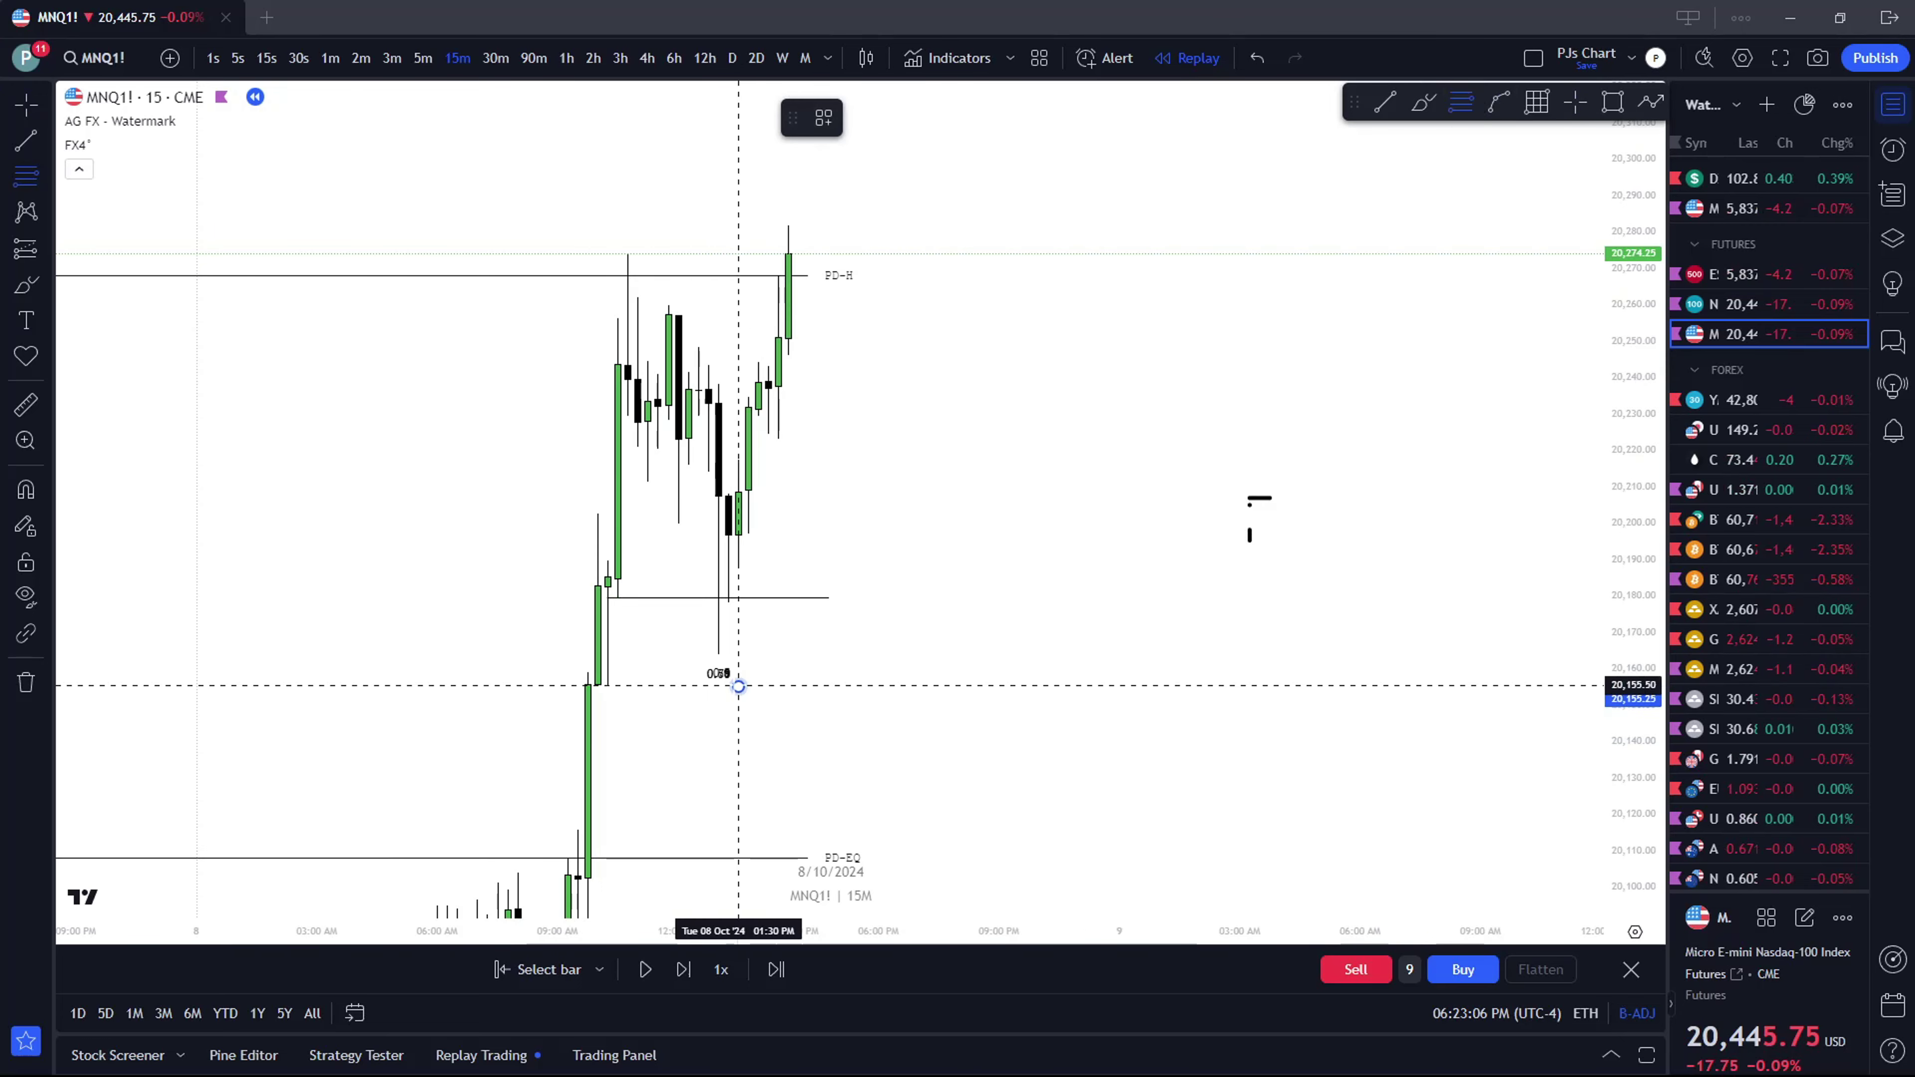
click(735, 598)
drag(735, 598, 733, 279)
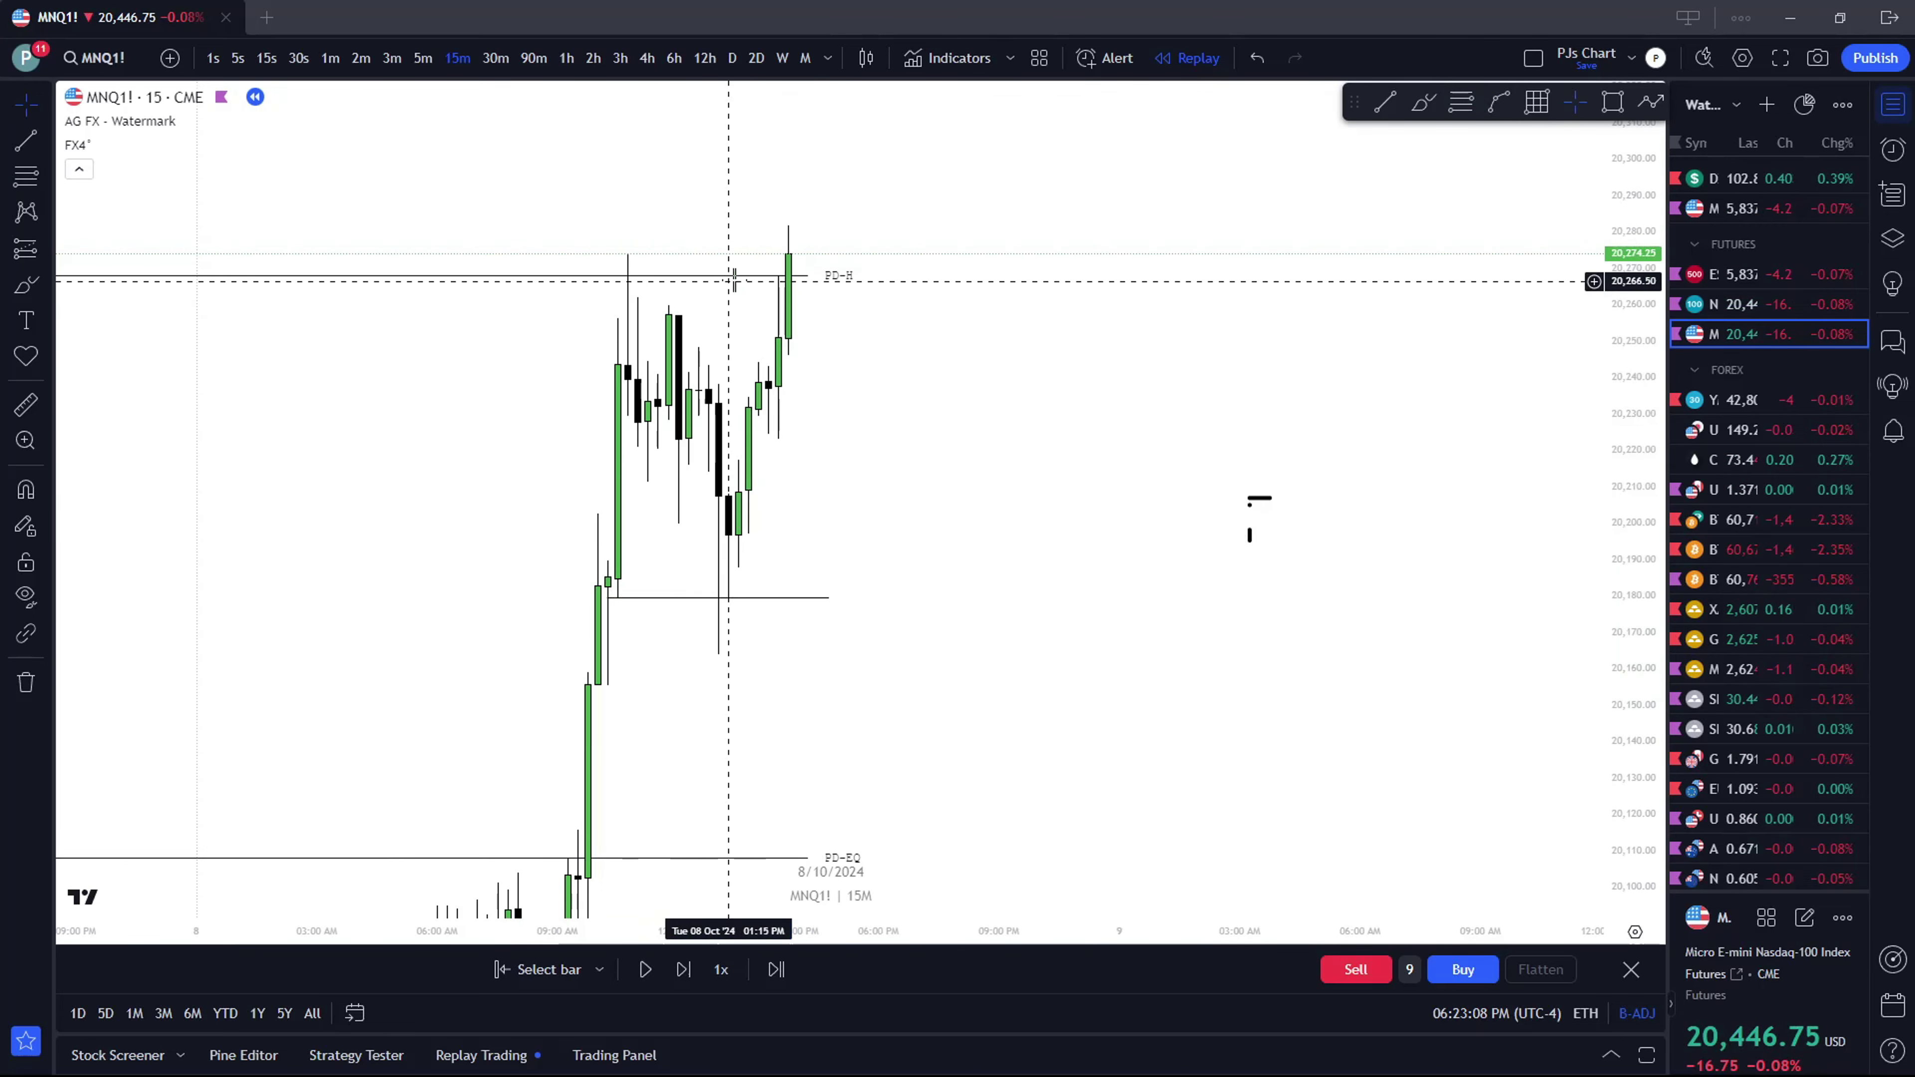
Remove all remaining drawings from the 15-minute replay chart
click(26, 682)
click(72, 677)
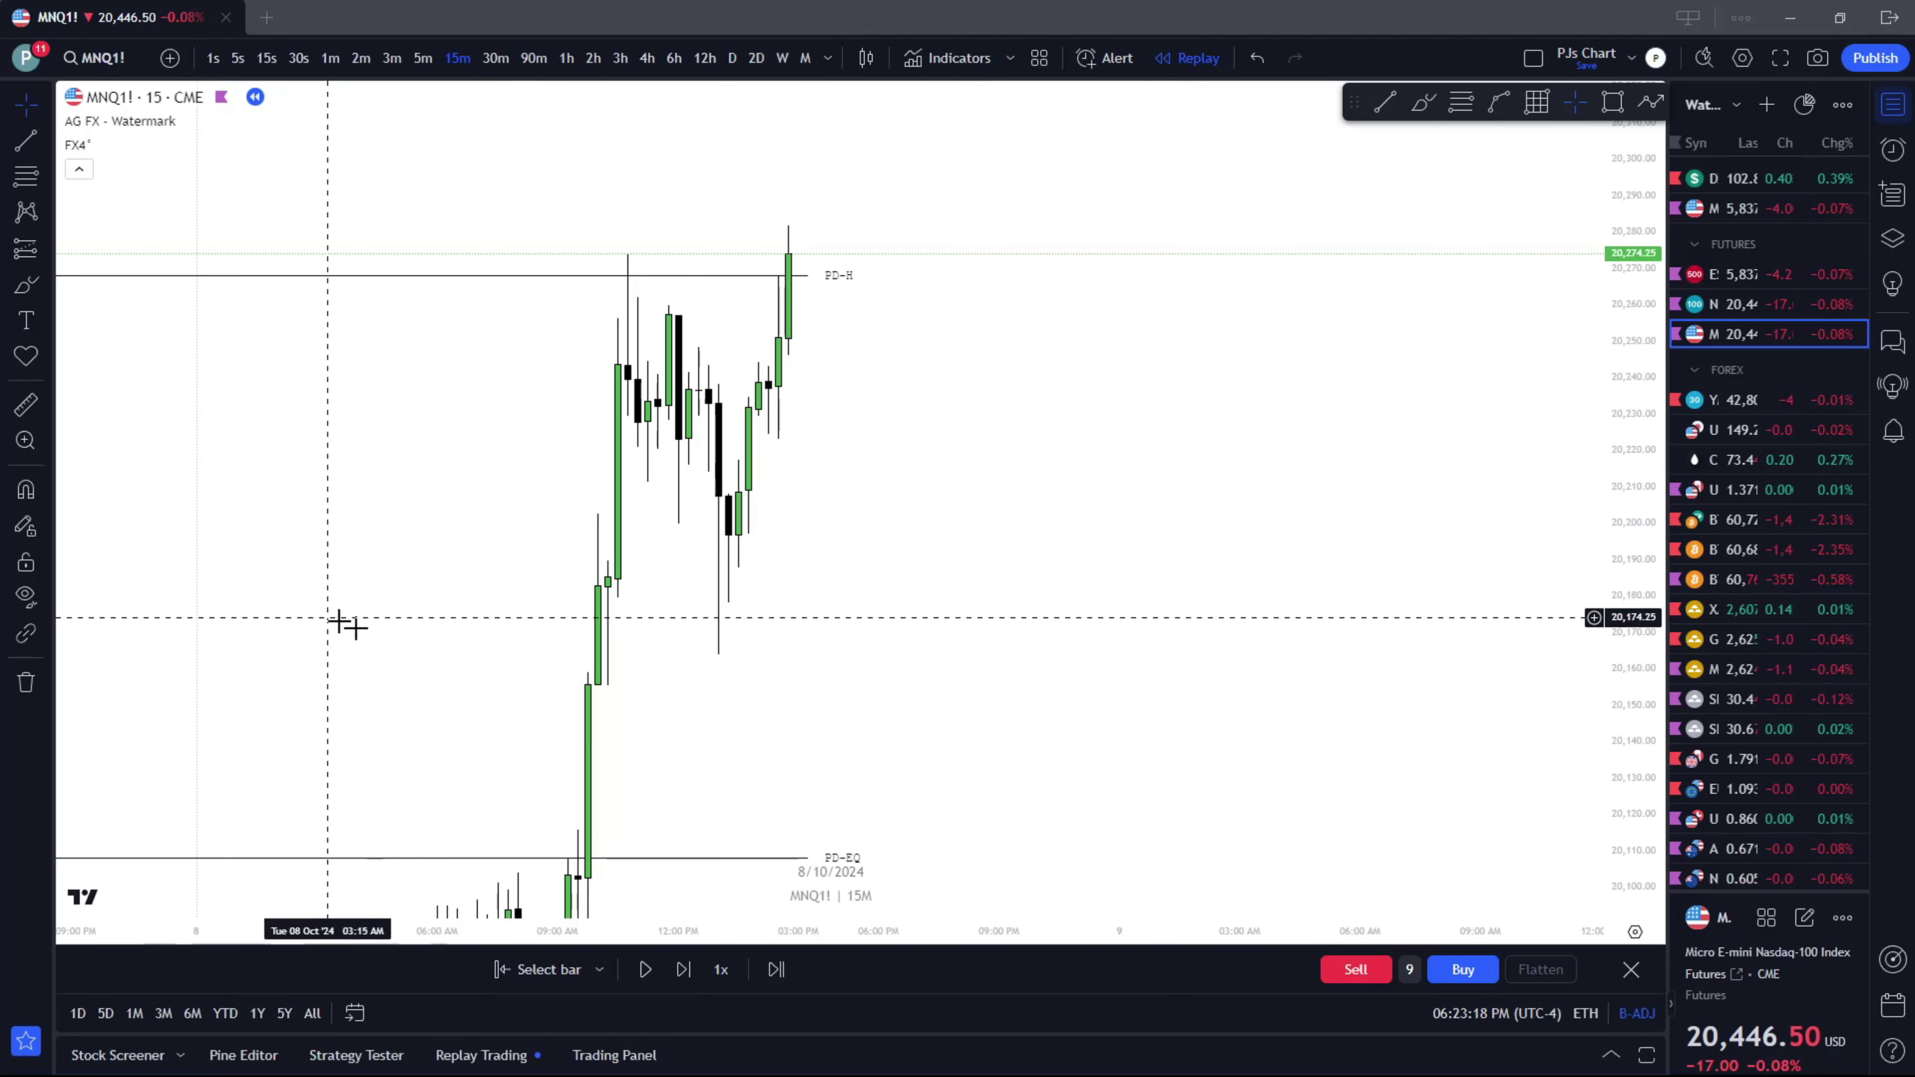
drag(889, 587, 866, 575)
scroll(855, 564, up, 2)
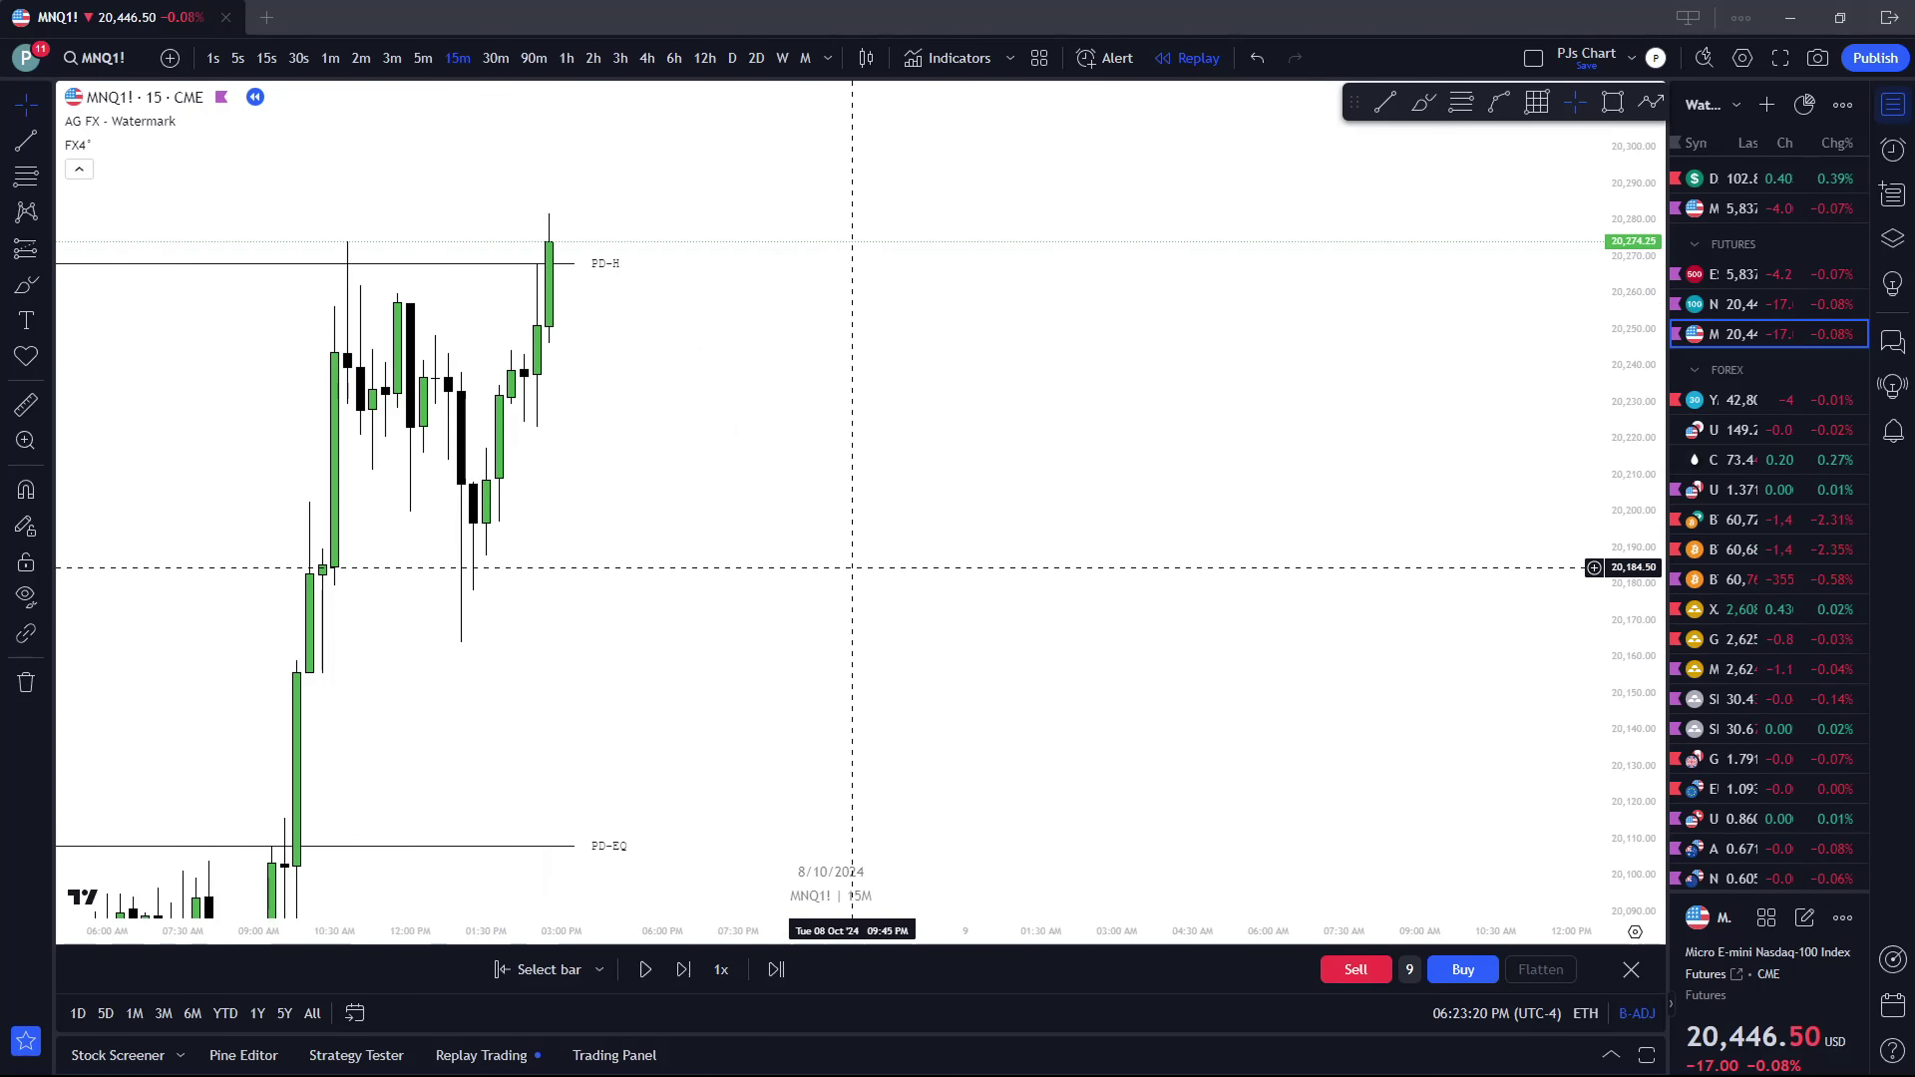
scroll(663, 513, down, 2)
scroll(665, 516, up, 3)
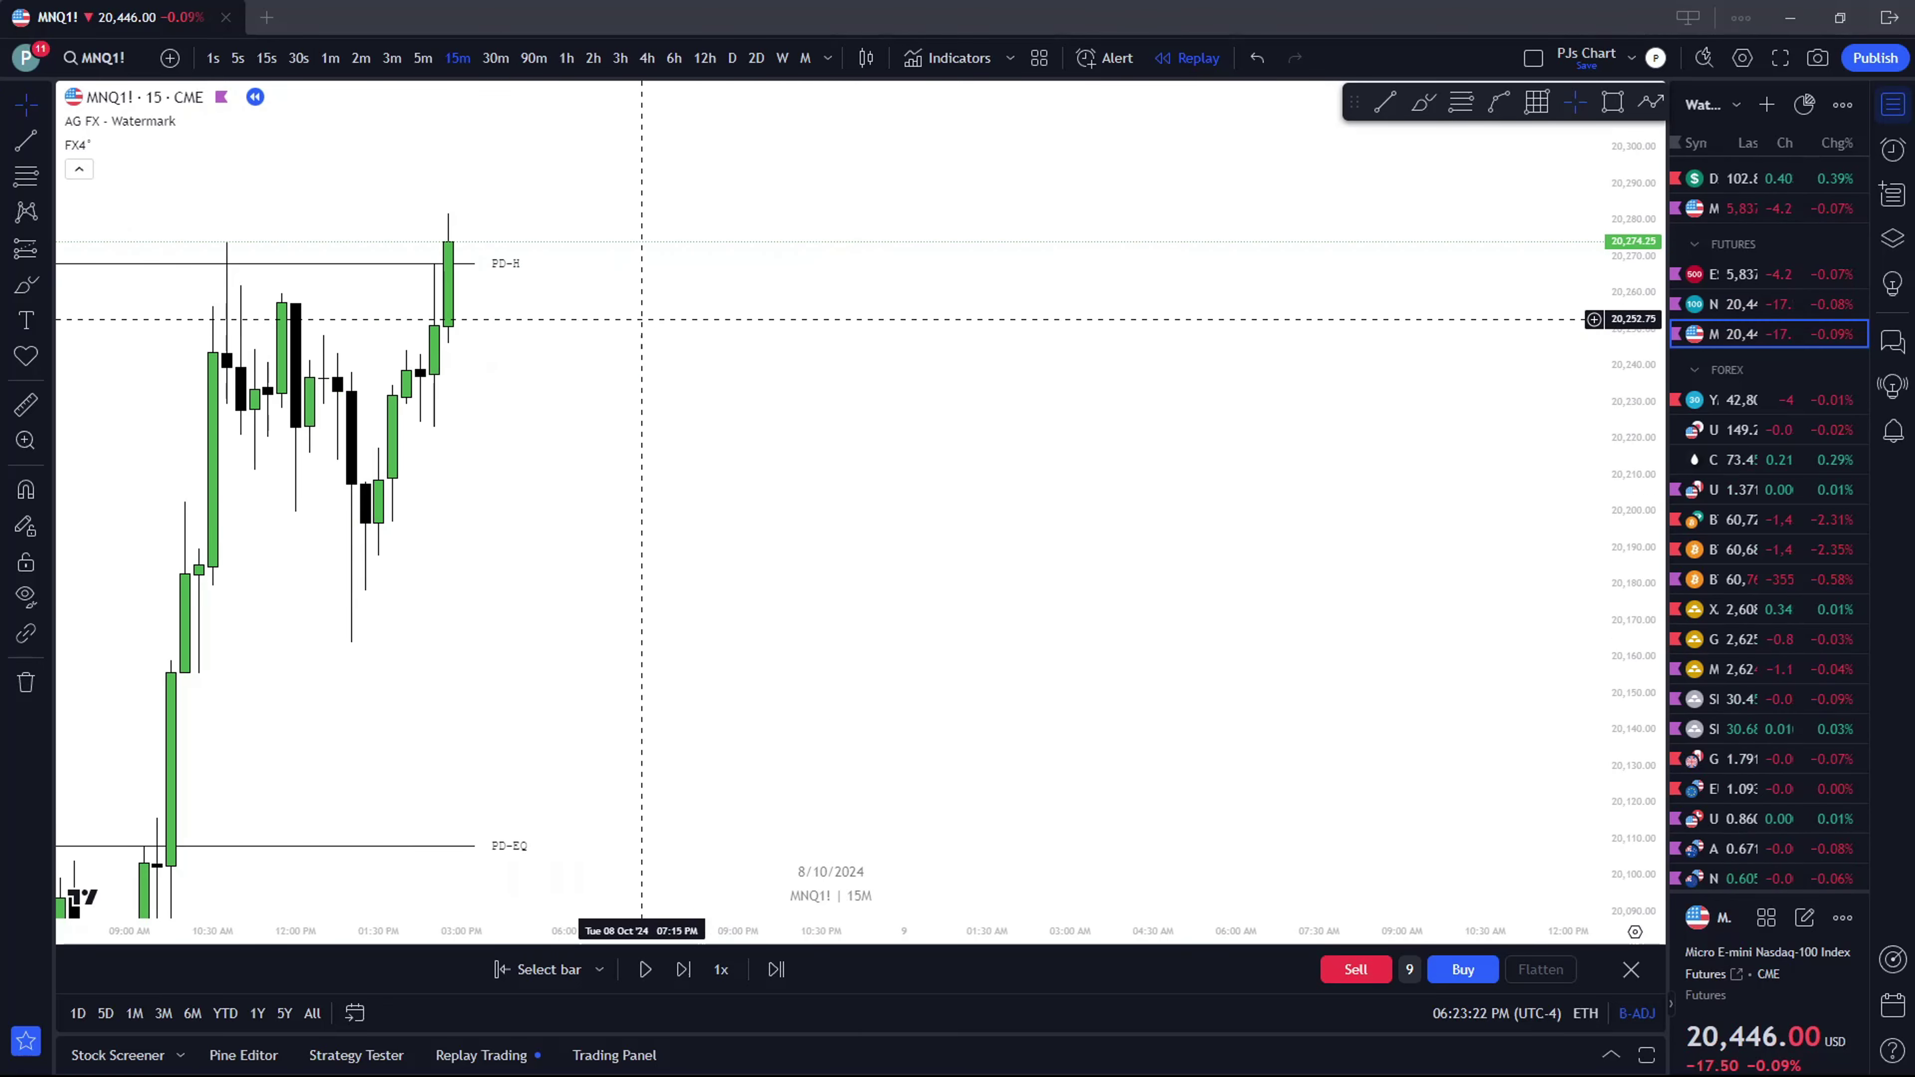
Exit the bar replay and bring the latest live 9 October candles into view on the 15-minute MNQ1! chart
click(486, 59)
click(445, 58)
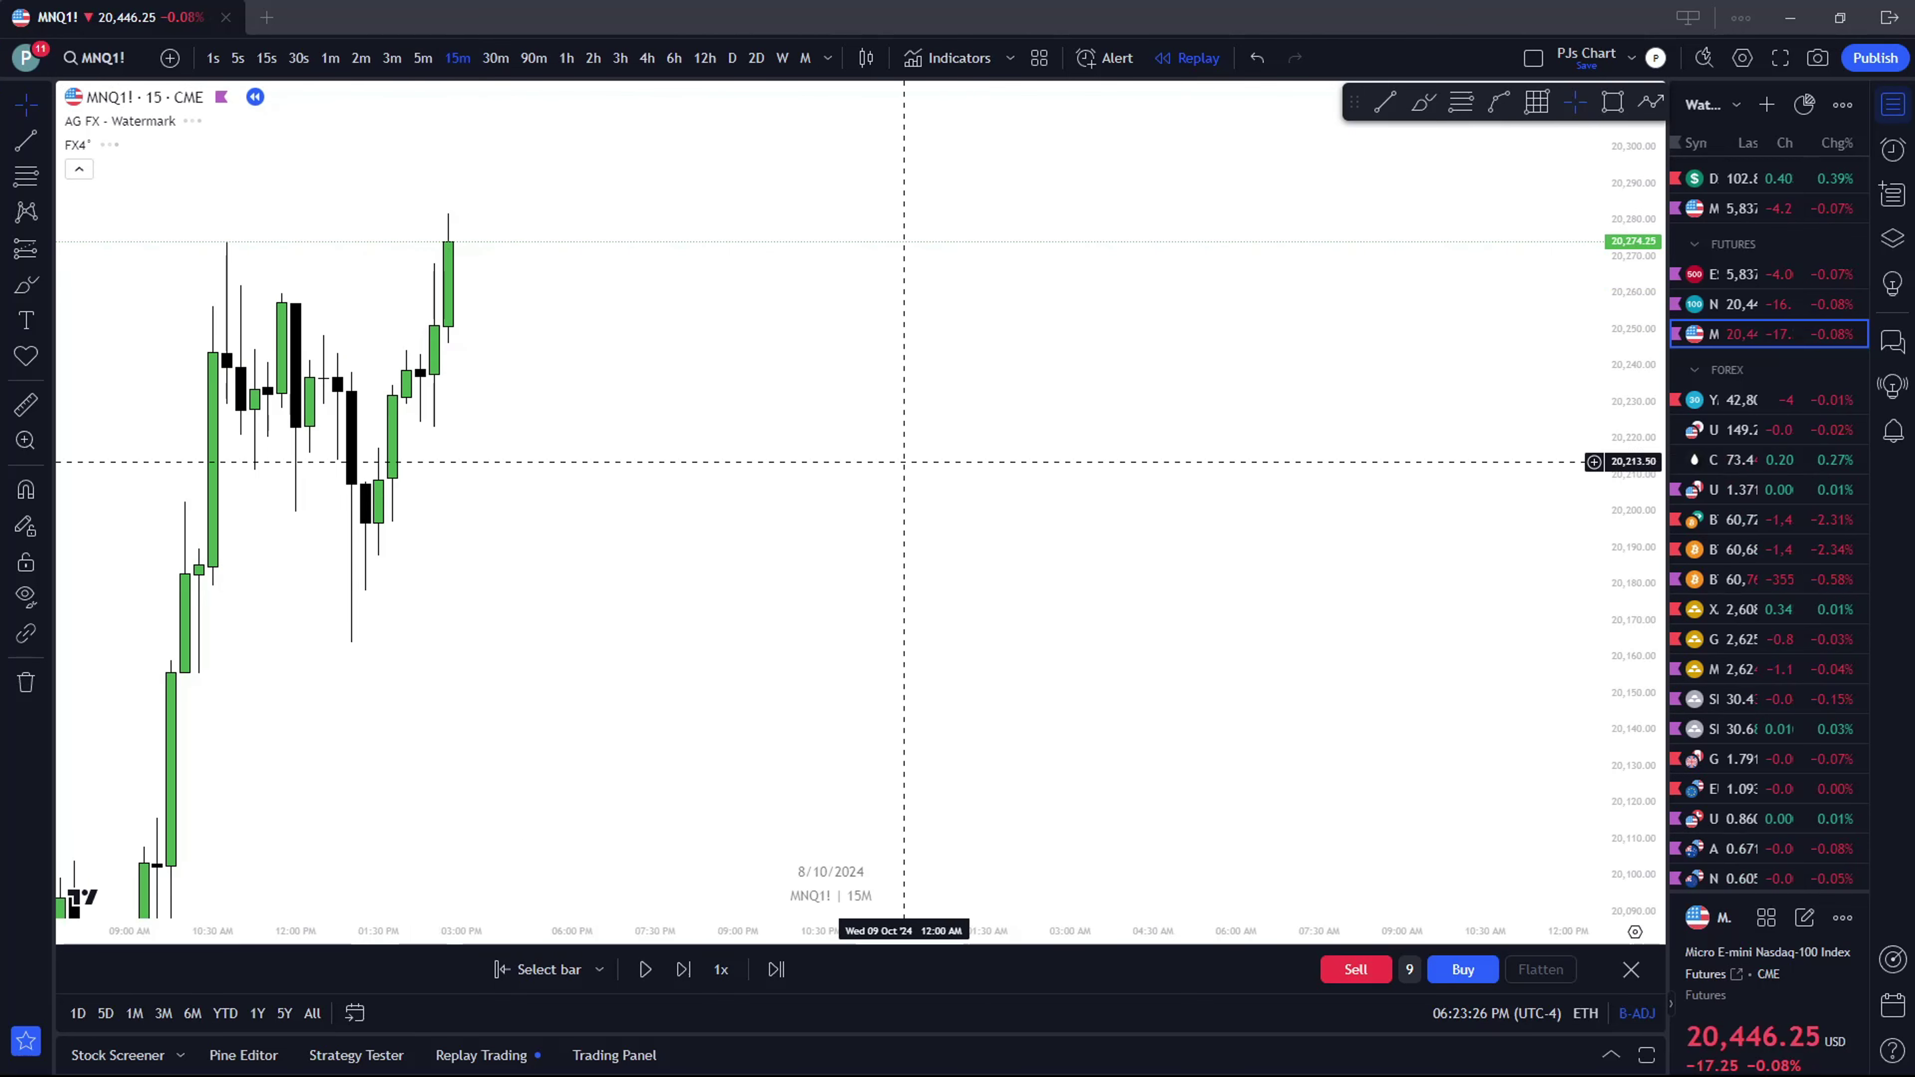
click(1631, 969)
click(1133, 599)
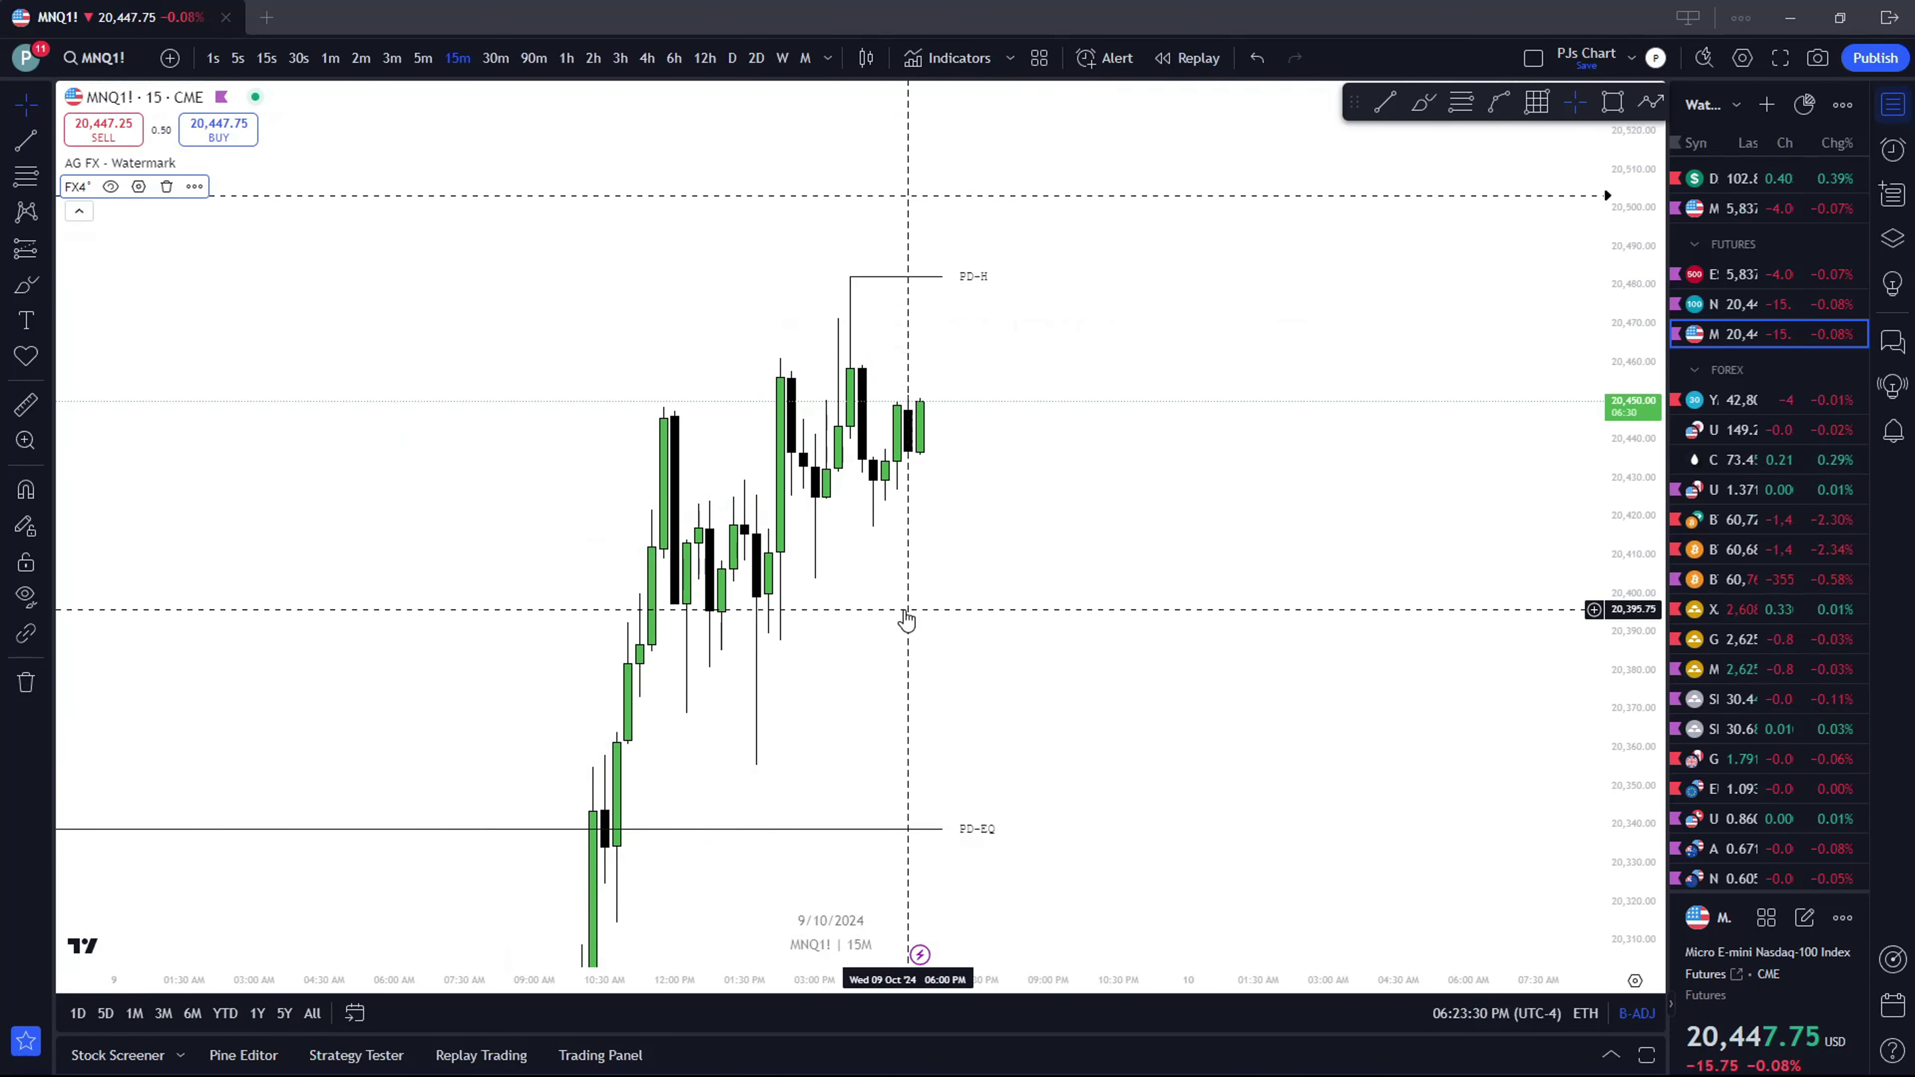
drag(907, 620, 1022, 662)
scroll(973, 589, down, 2)
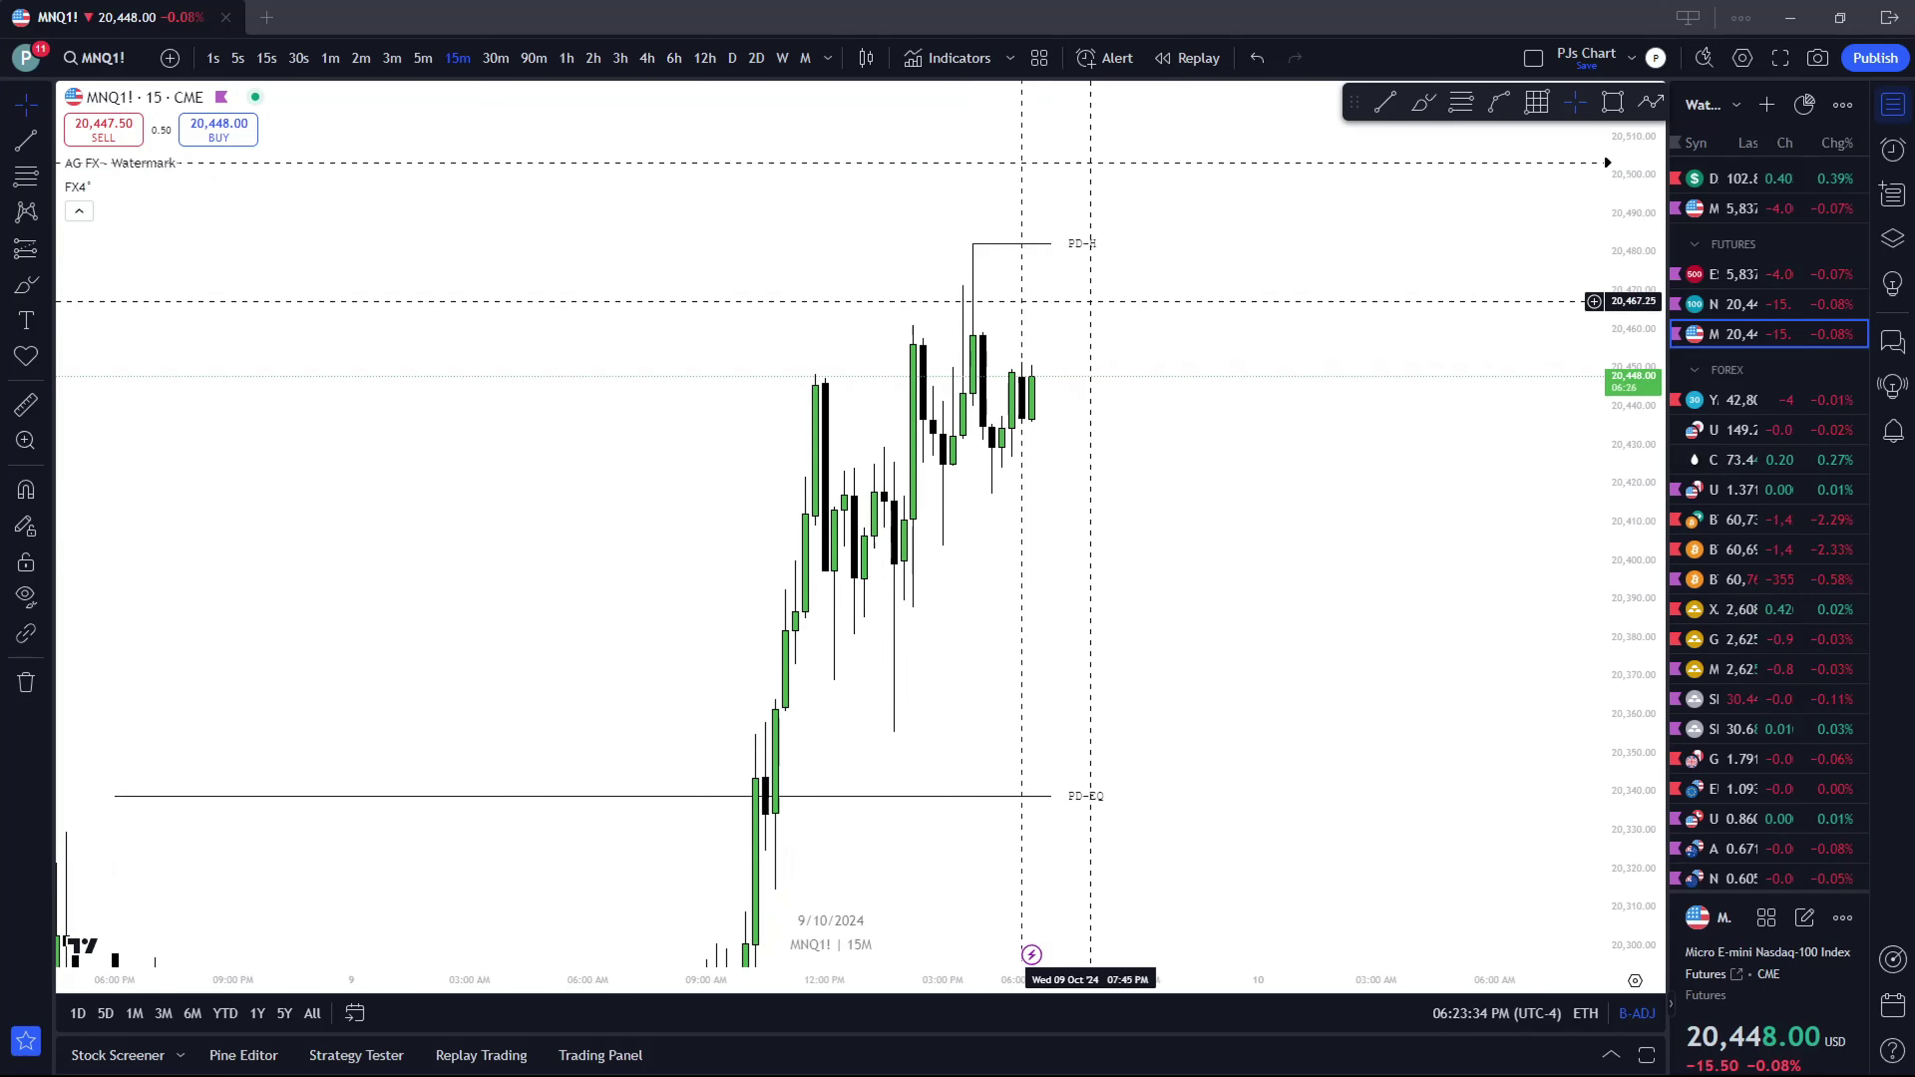
scroll(984, 536, up, 1)
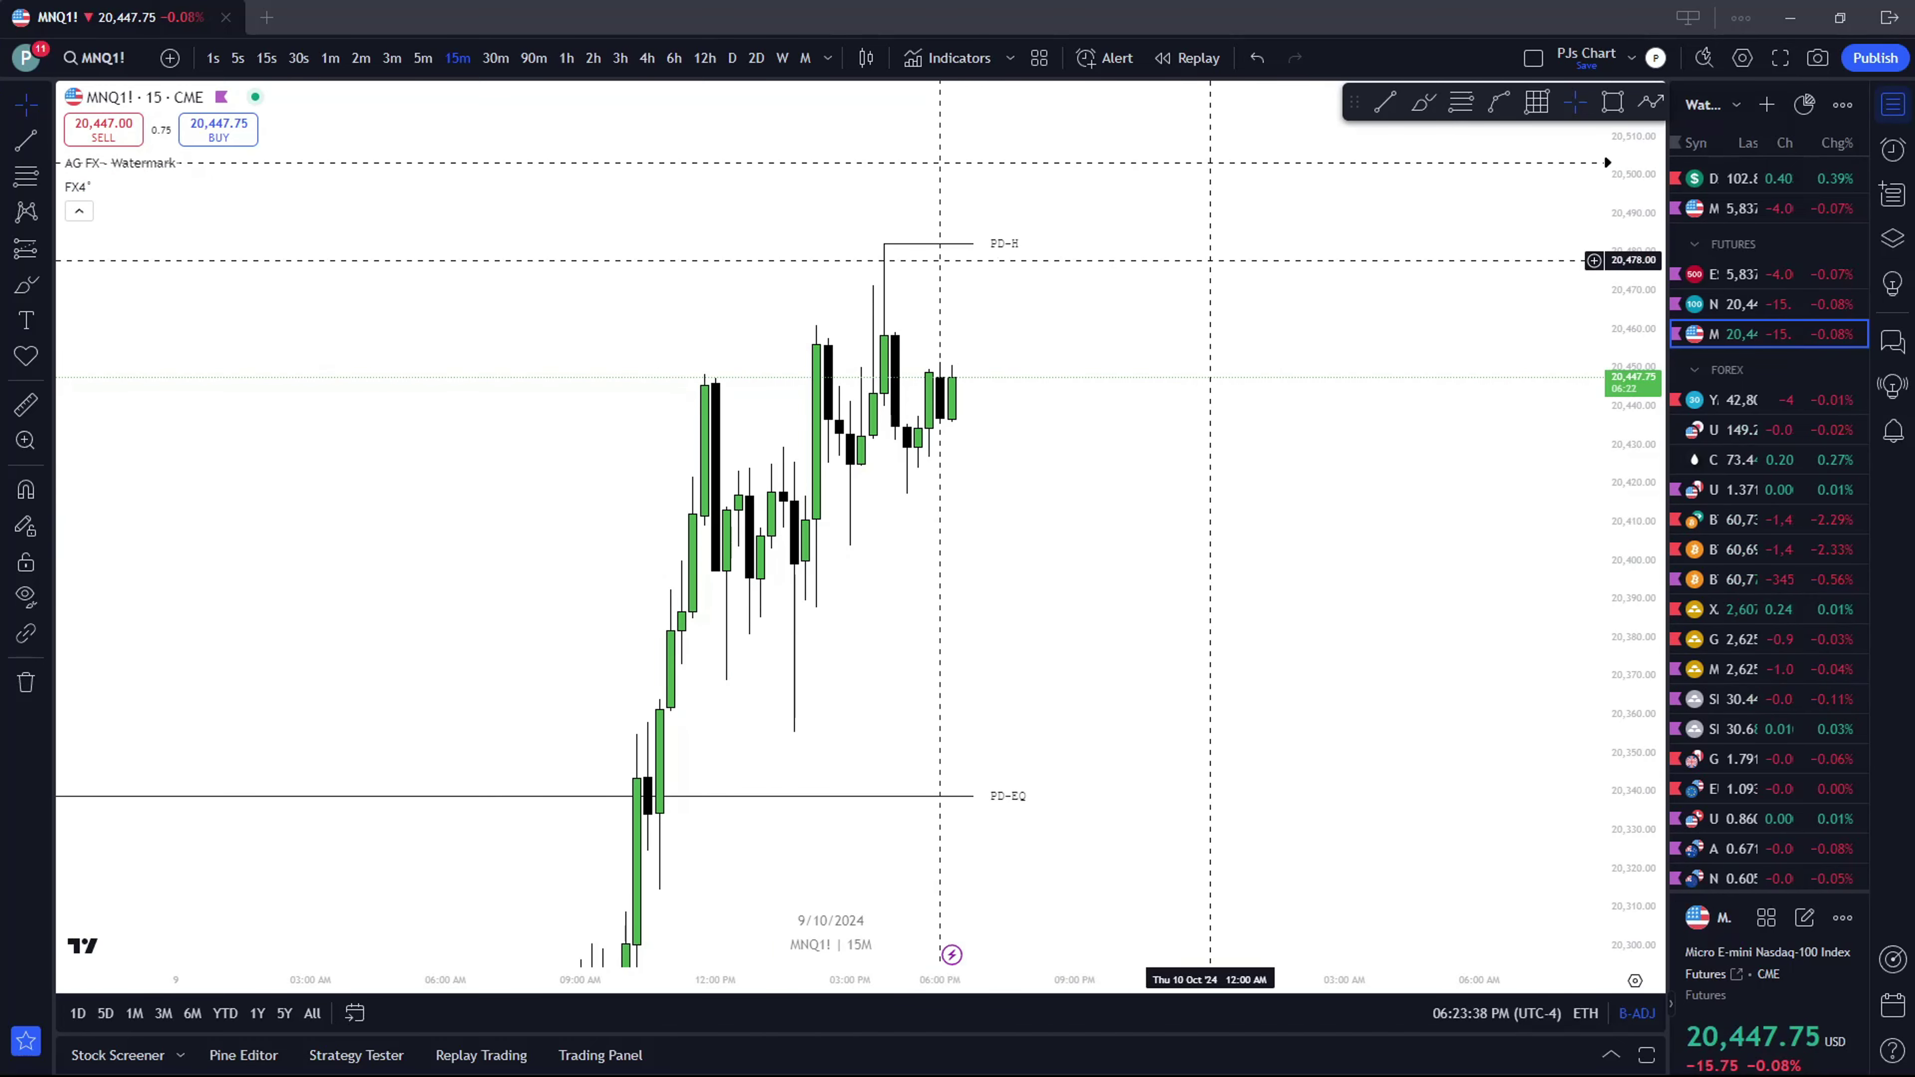
Brush a projected path sideways from the latest 15-minute candle near 20,445 and sharply down, and view it on the 5-minute timeframe
click(1423, 102)
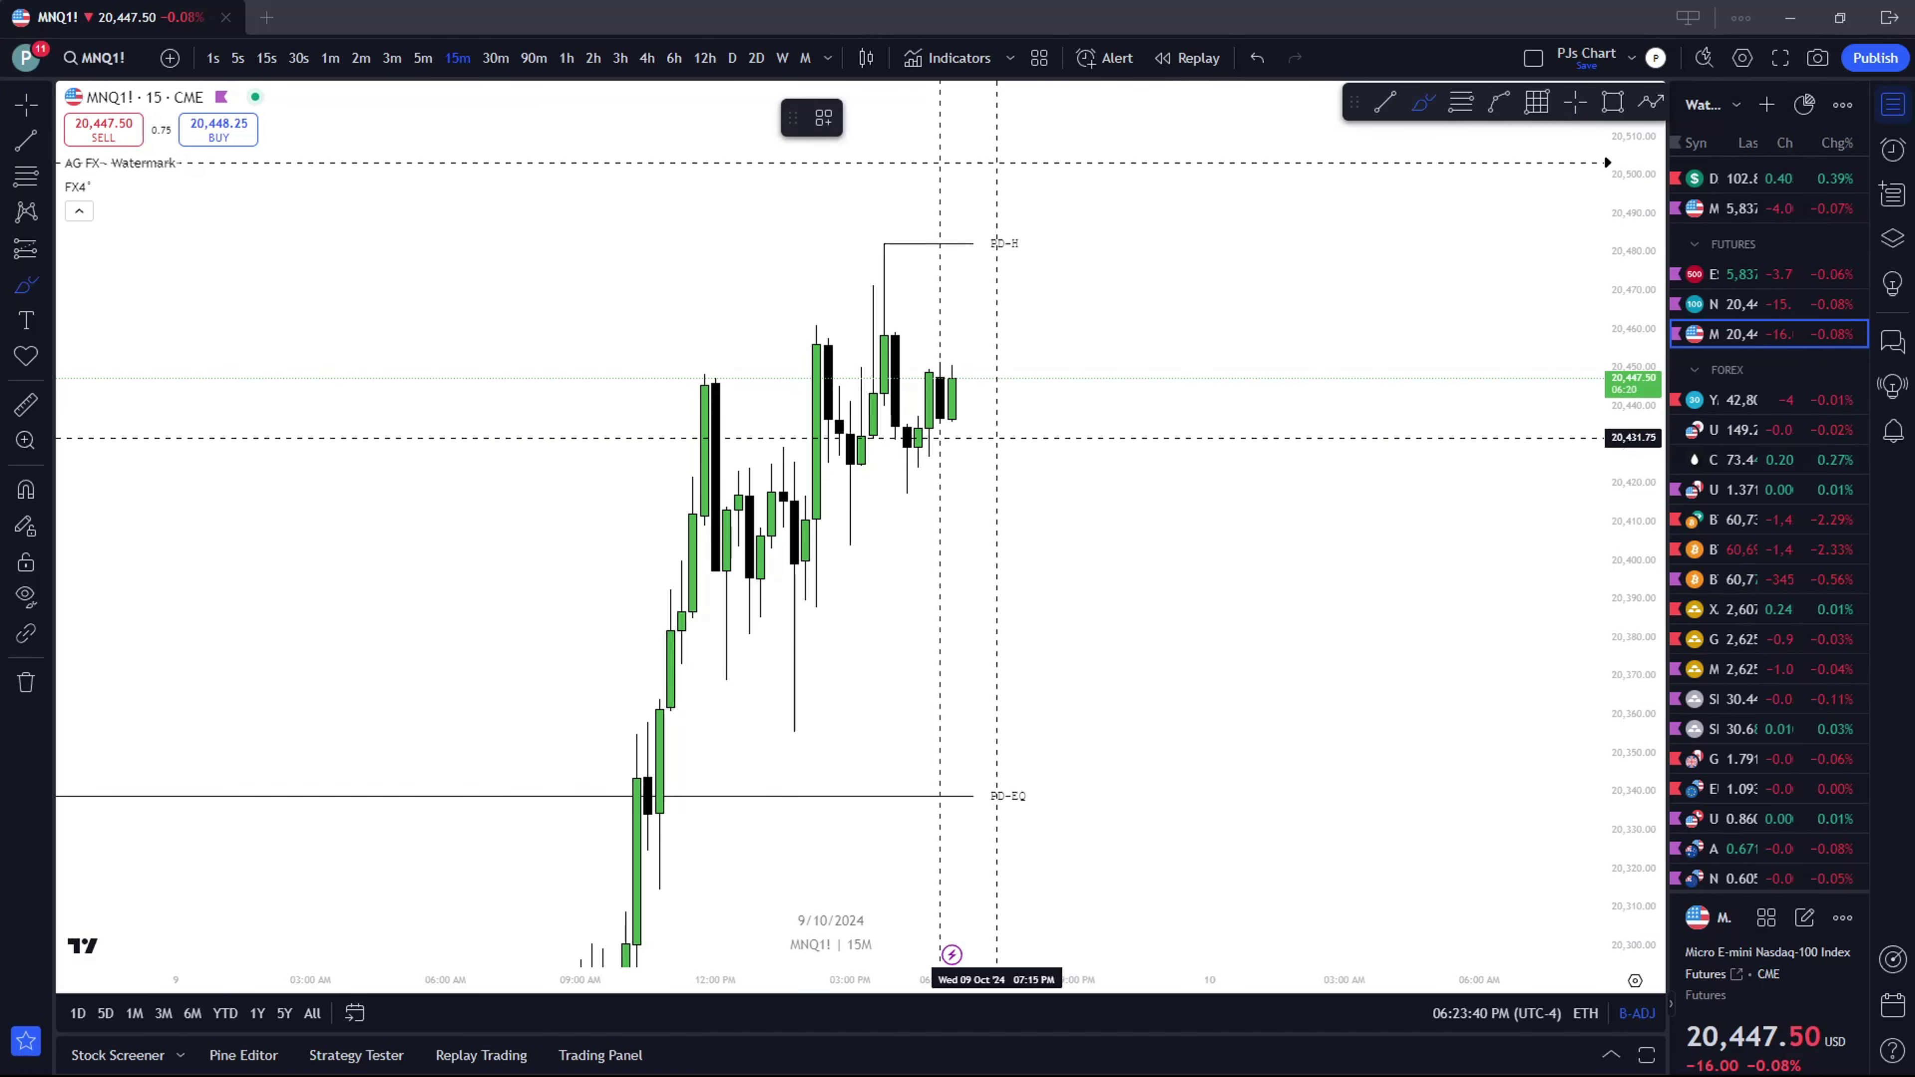
mouse_move(962, 409)
mouse_down()
mouse_move(1087, 367)
mouse_move(1218, 396)
mouse_move(1296, 380)
mouse_move(1311, 496)
mouse_up()
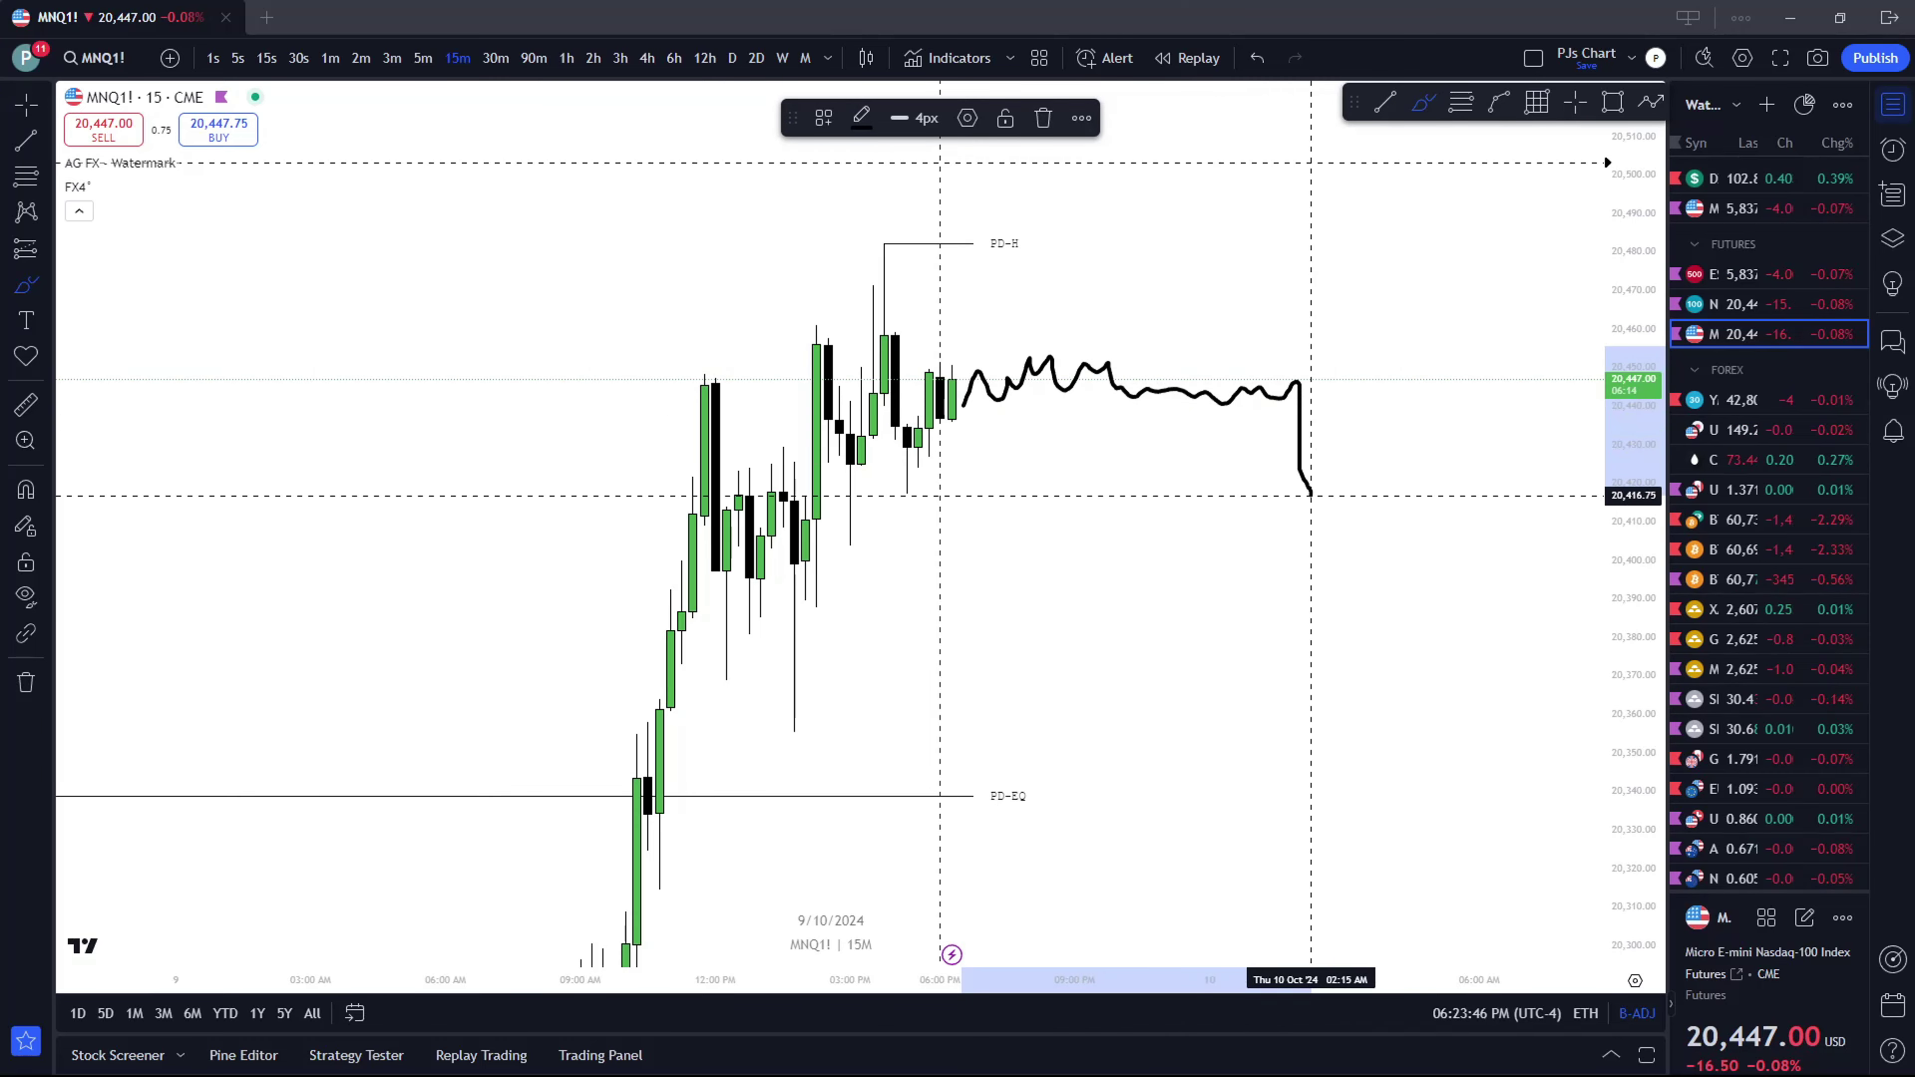
click(423, 58)
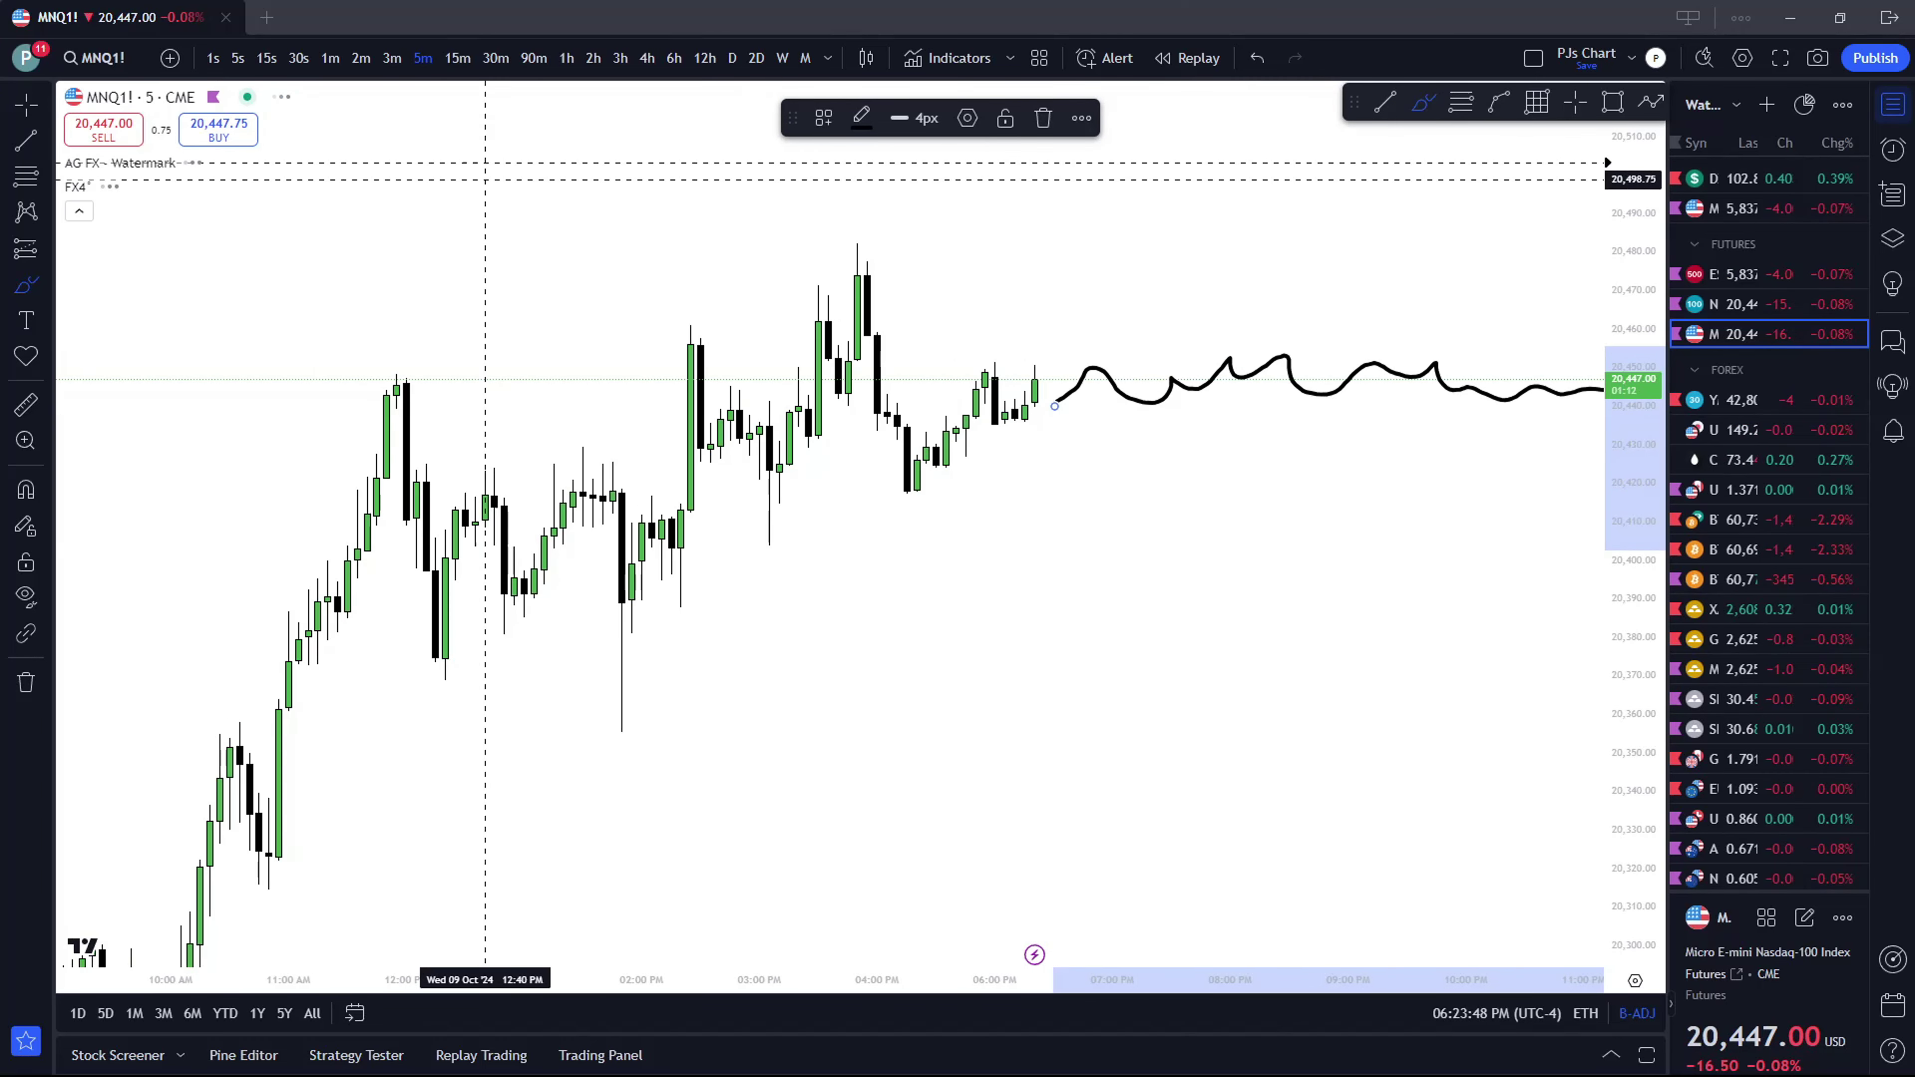
On the 15-minute chart, draw a horizontal trend line at 20,404 from the 9 October 3:00 PM low to 10 October 3:30 AM
click(1384, 102)
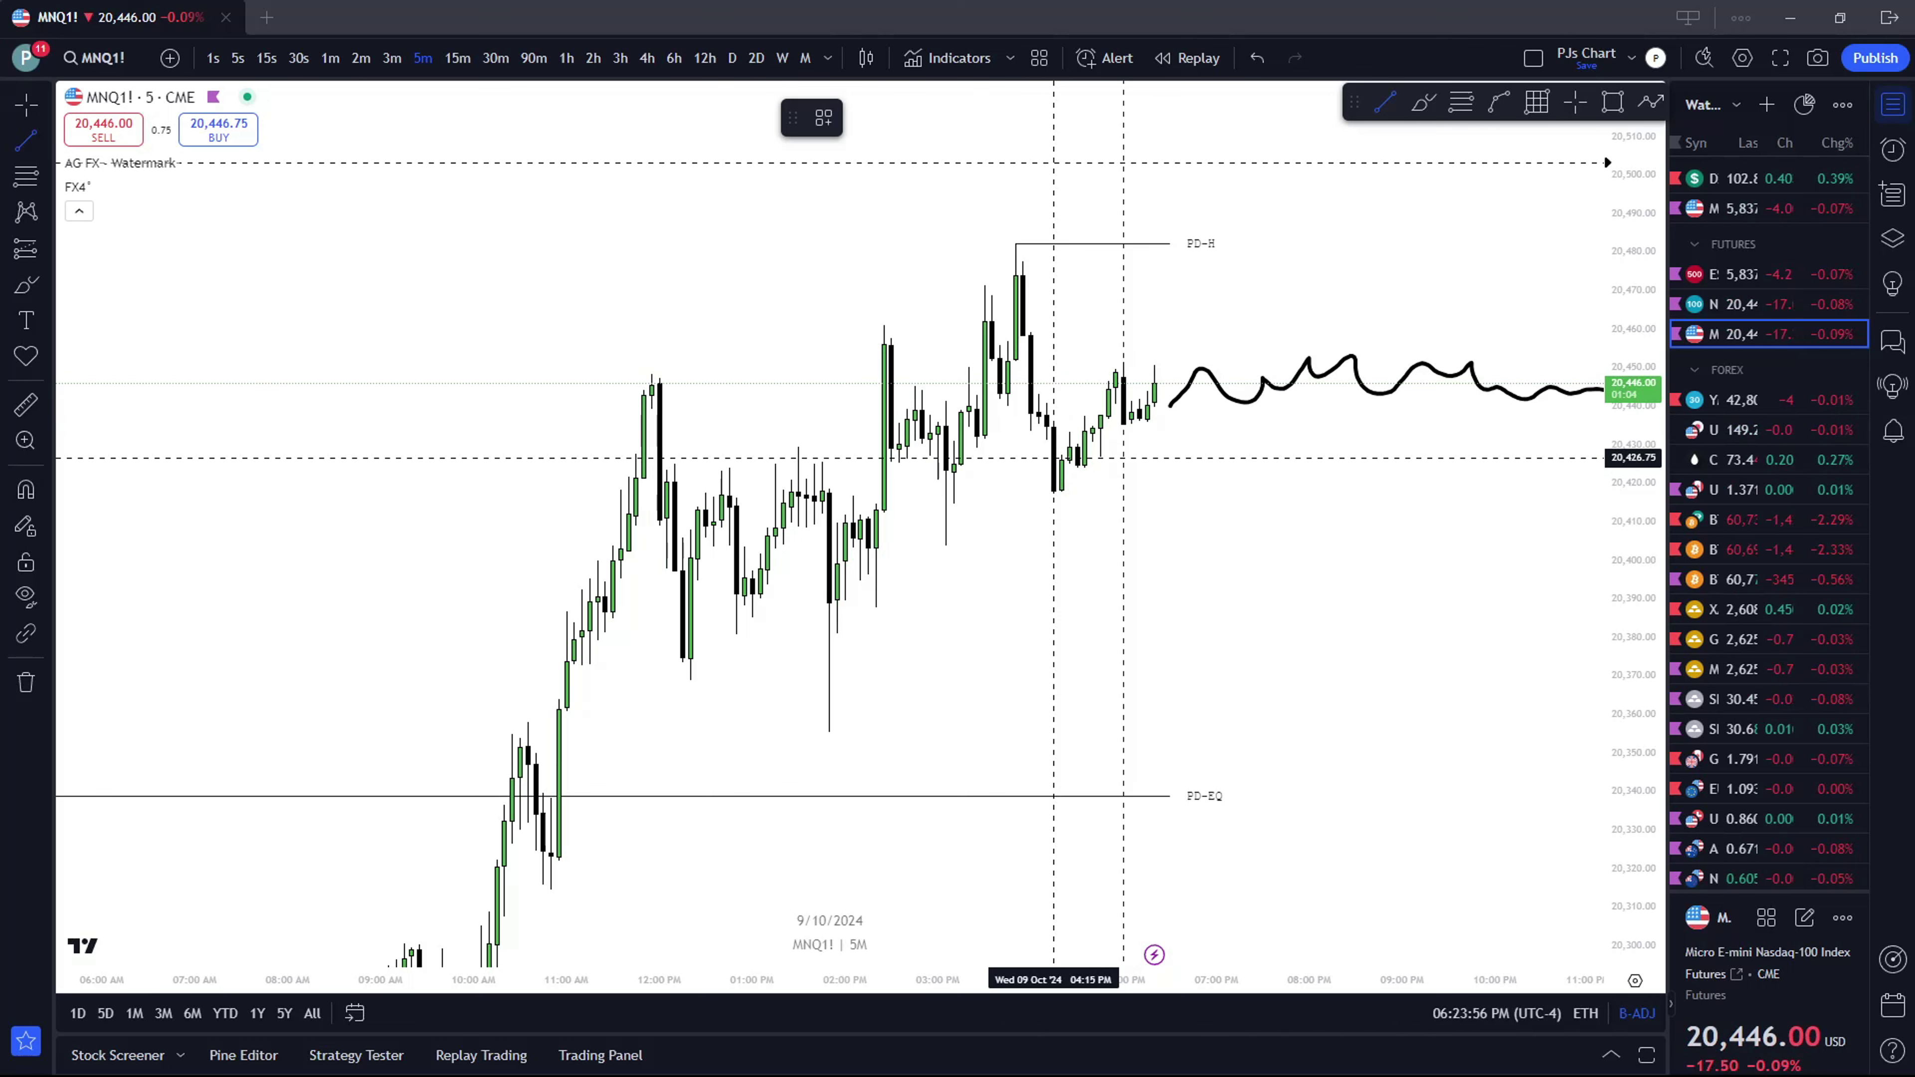
click(457, 58)
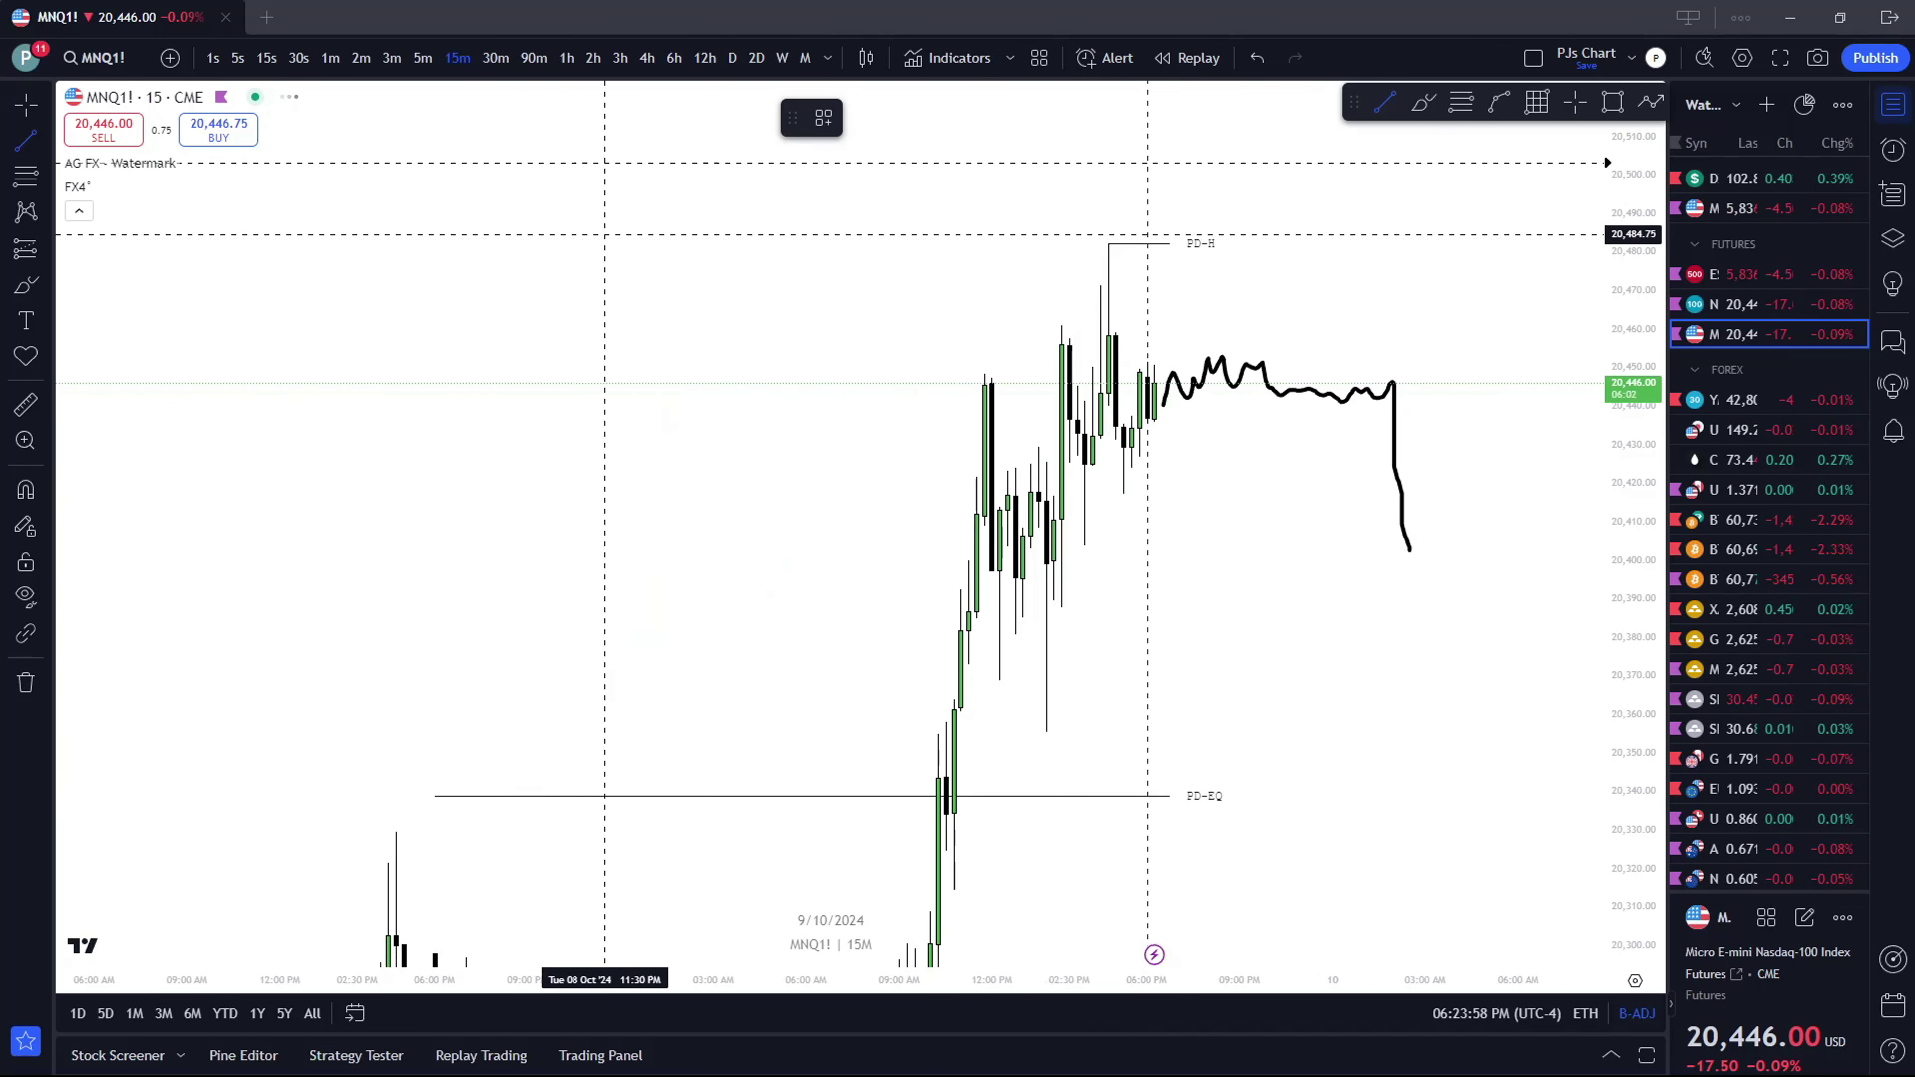
scroll(737, 307, up, 3)
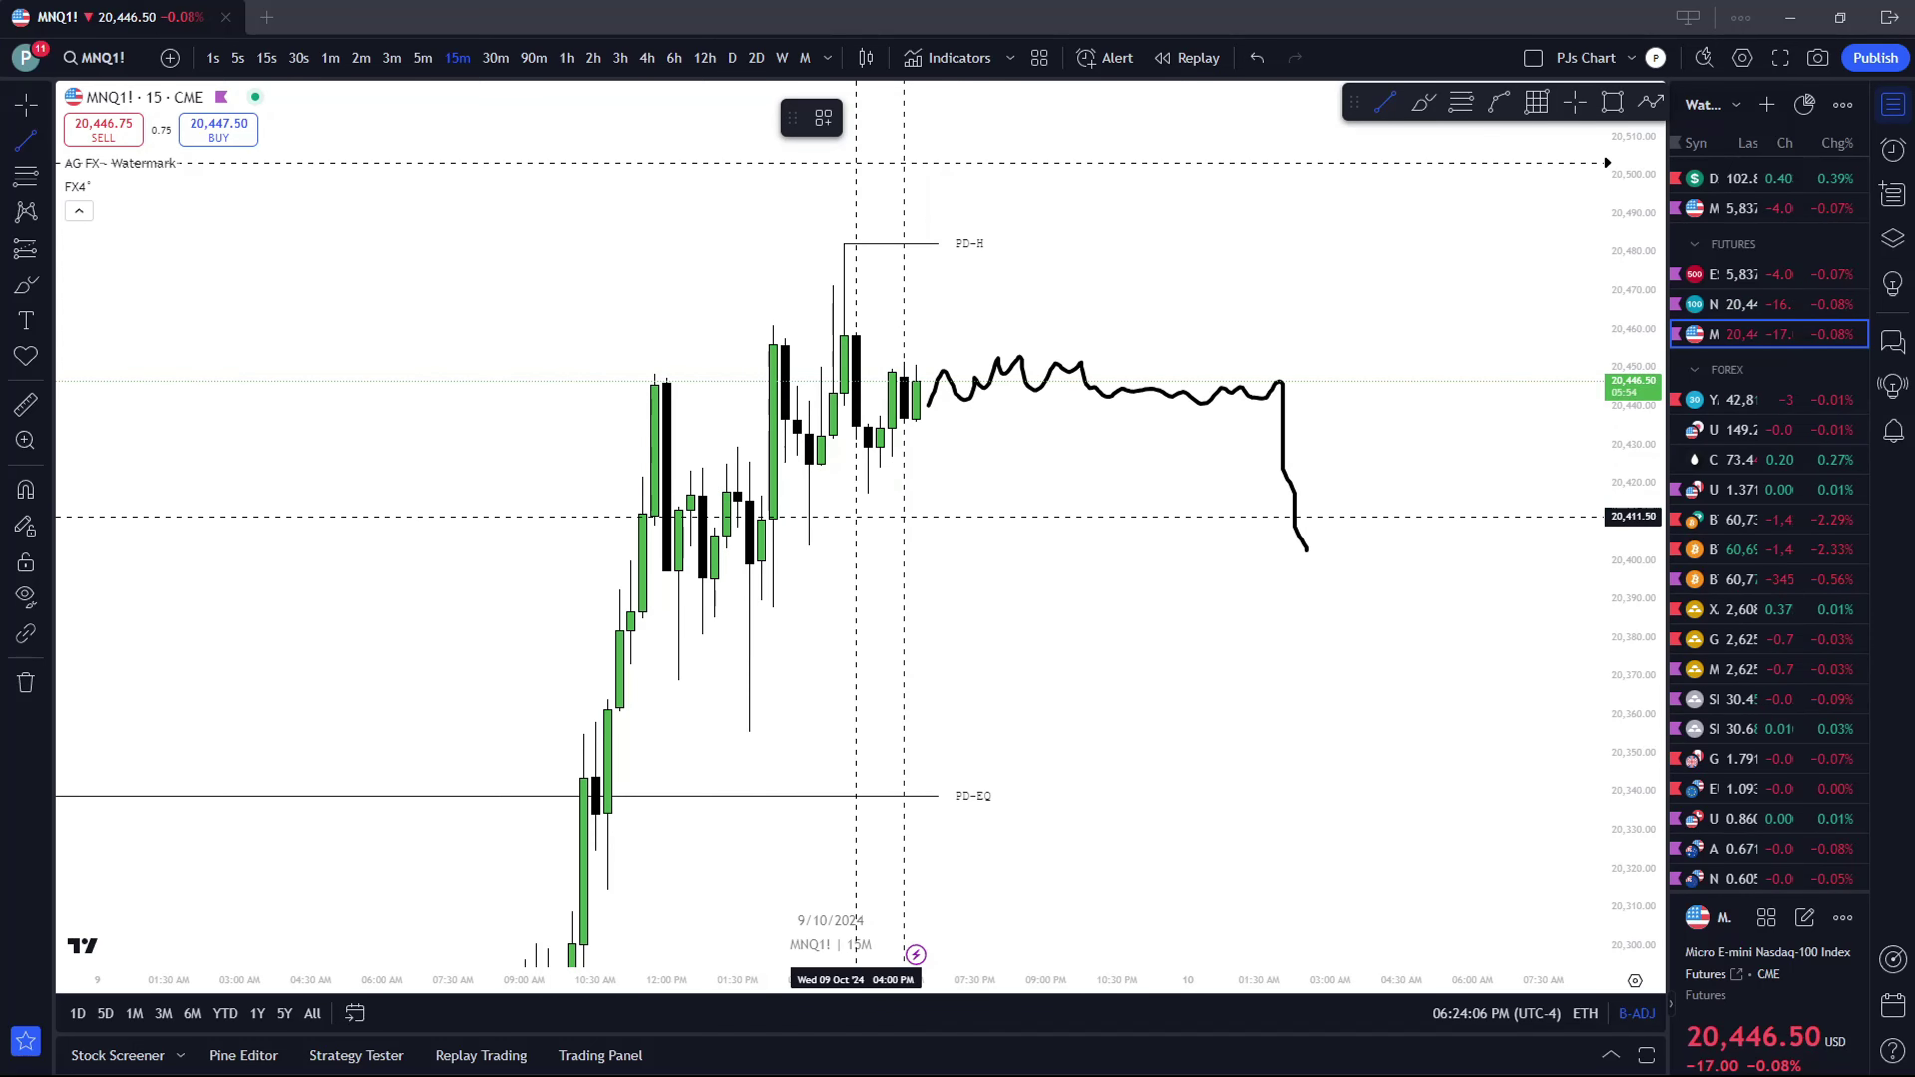
click(809, 548)
click(1354, 546)
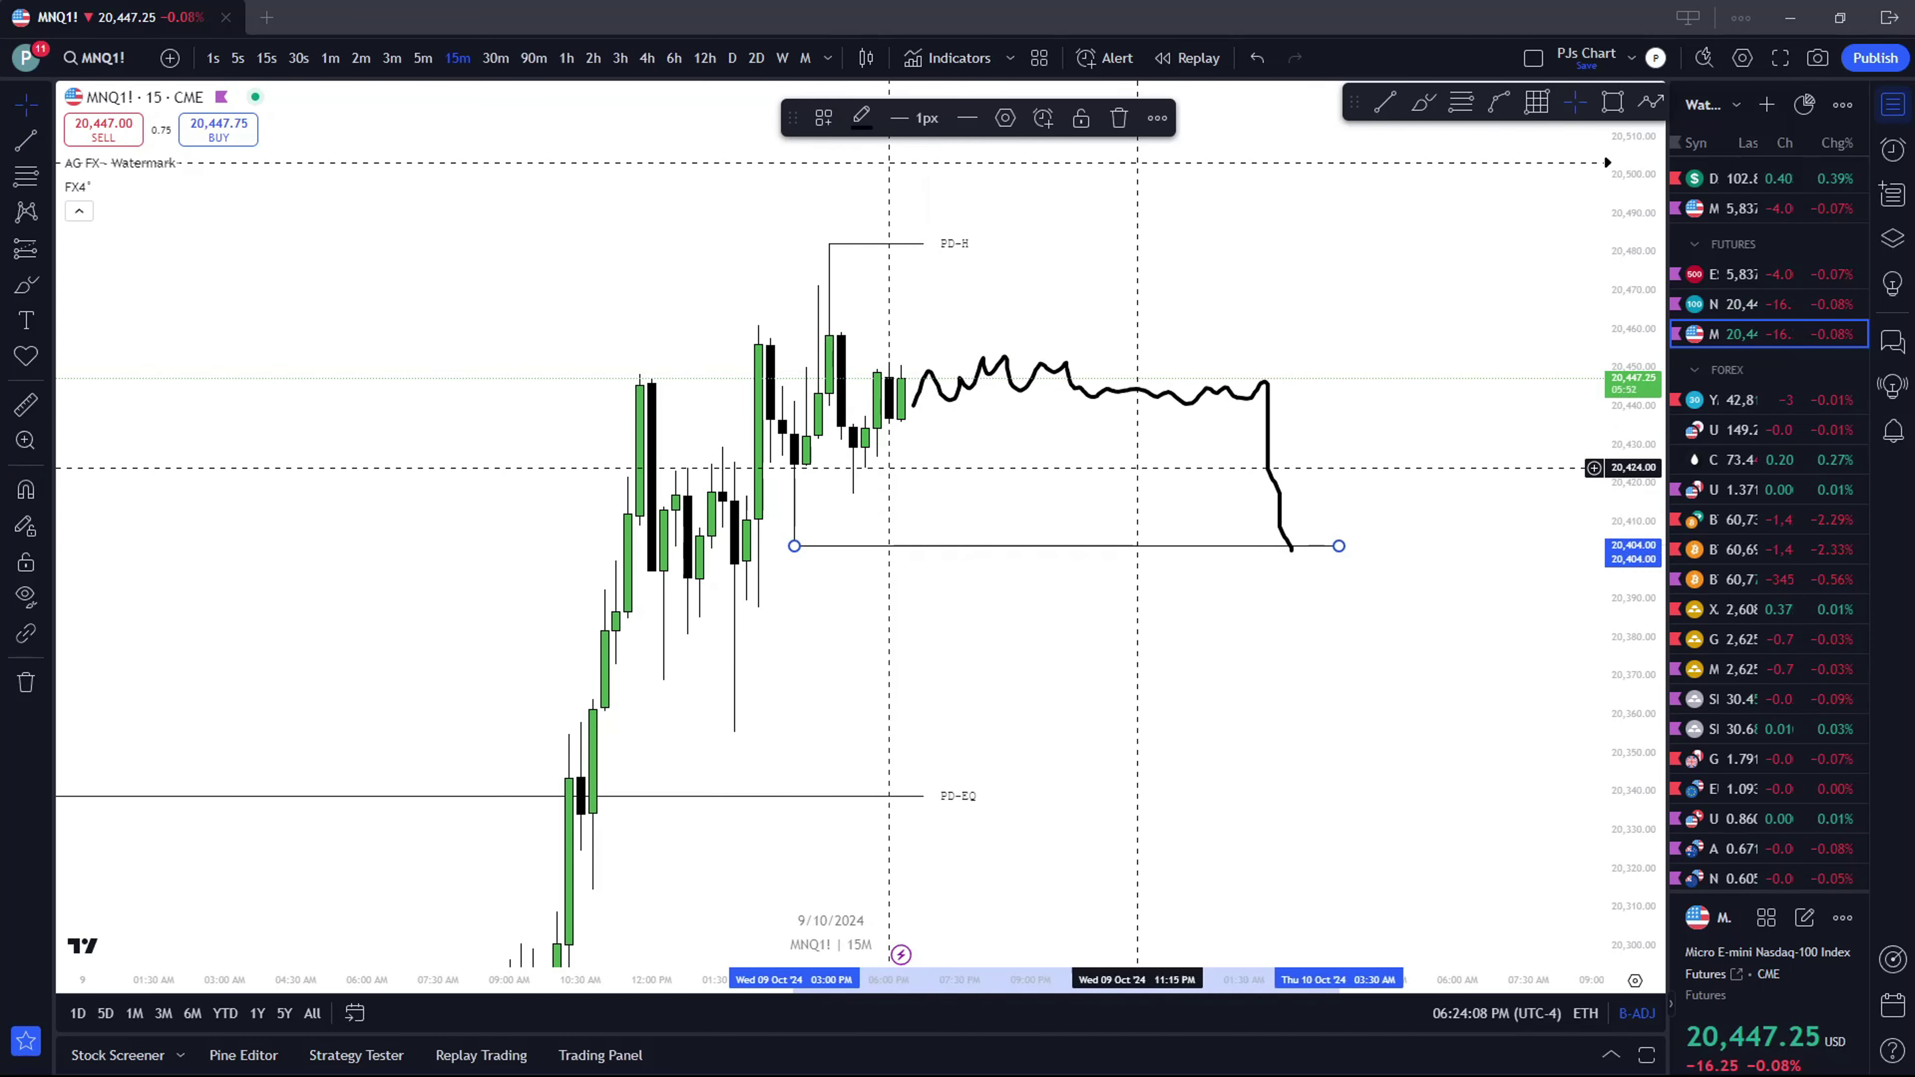
Brush a second projected path that consolidates at about 20,415 above the 20,404 line and rallies to about 20,455
drag(797, 494, 725, 505)
key(alt+b)
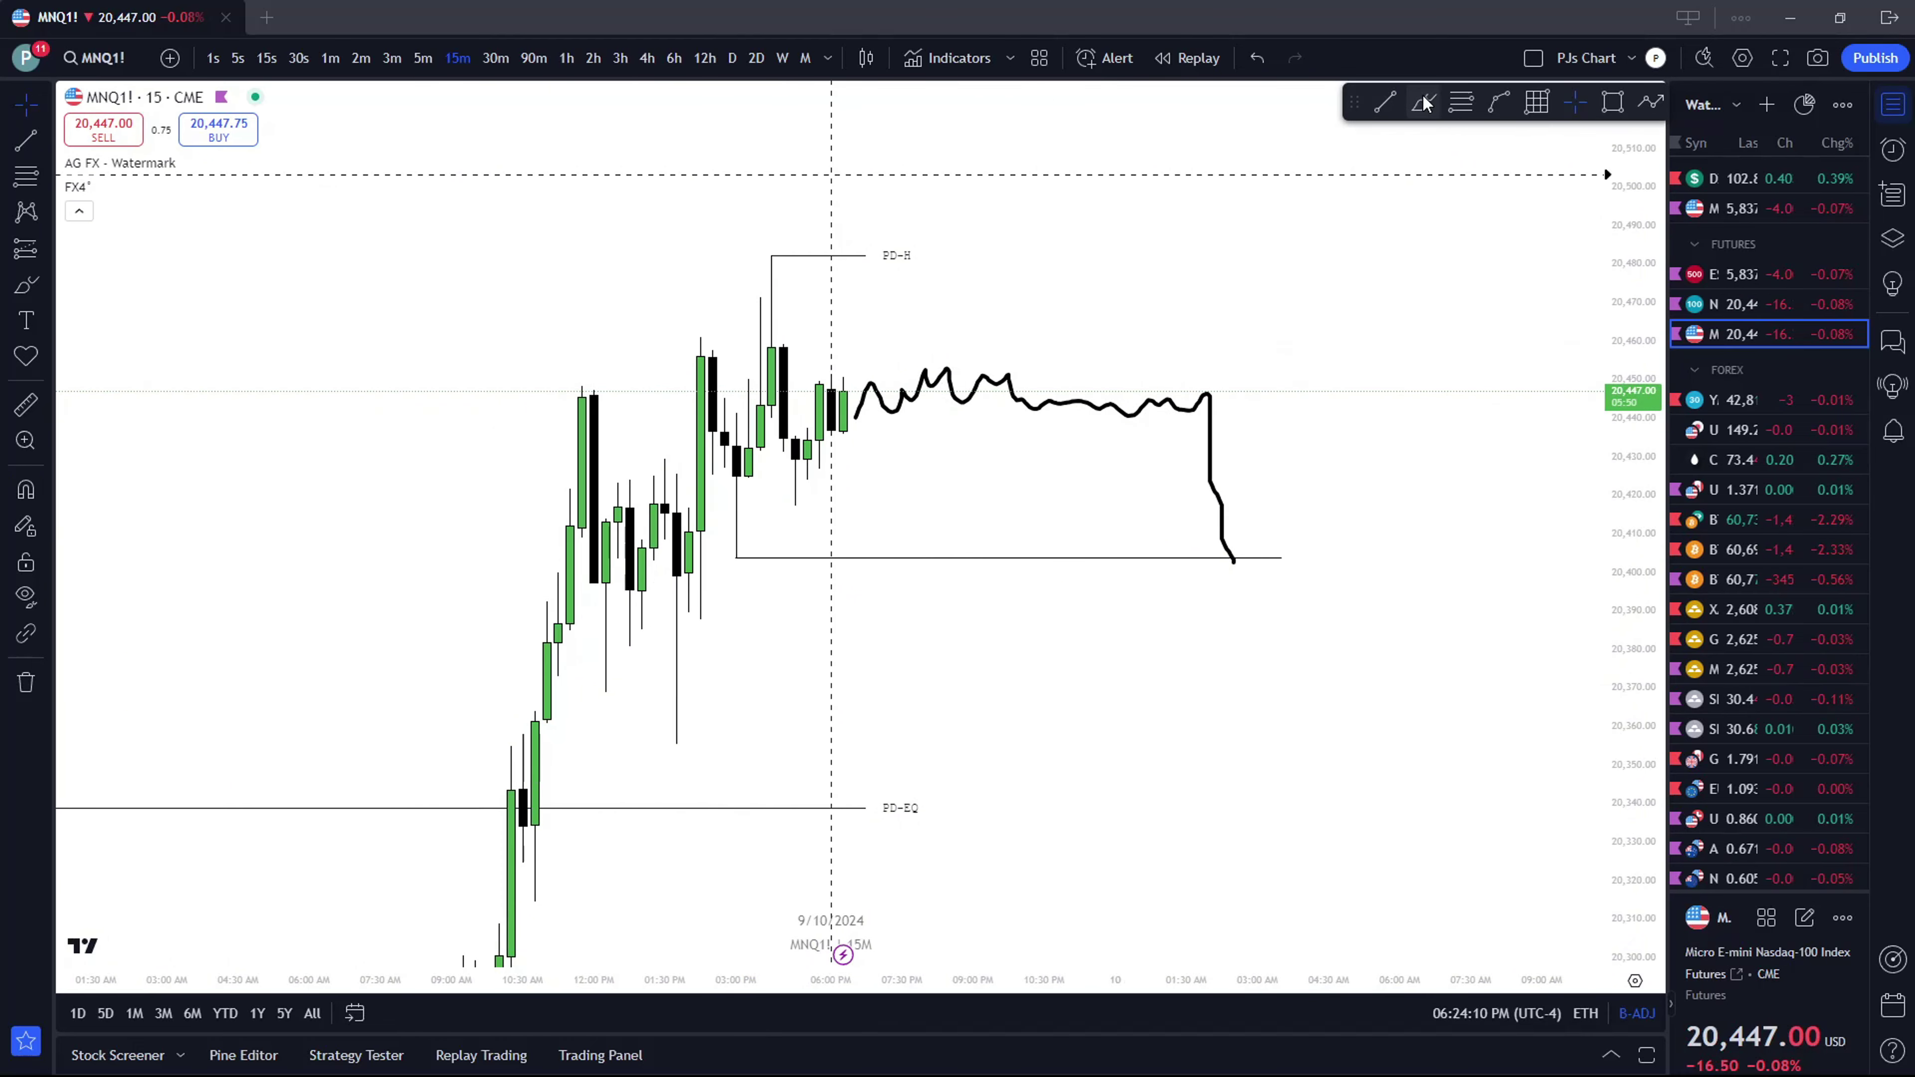
mouse_move(890, 487)
mouse_down()
mouse_move(913, 522)
mouse_move(984, 486)
mouse_move(1068, 360)
mouse_up()
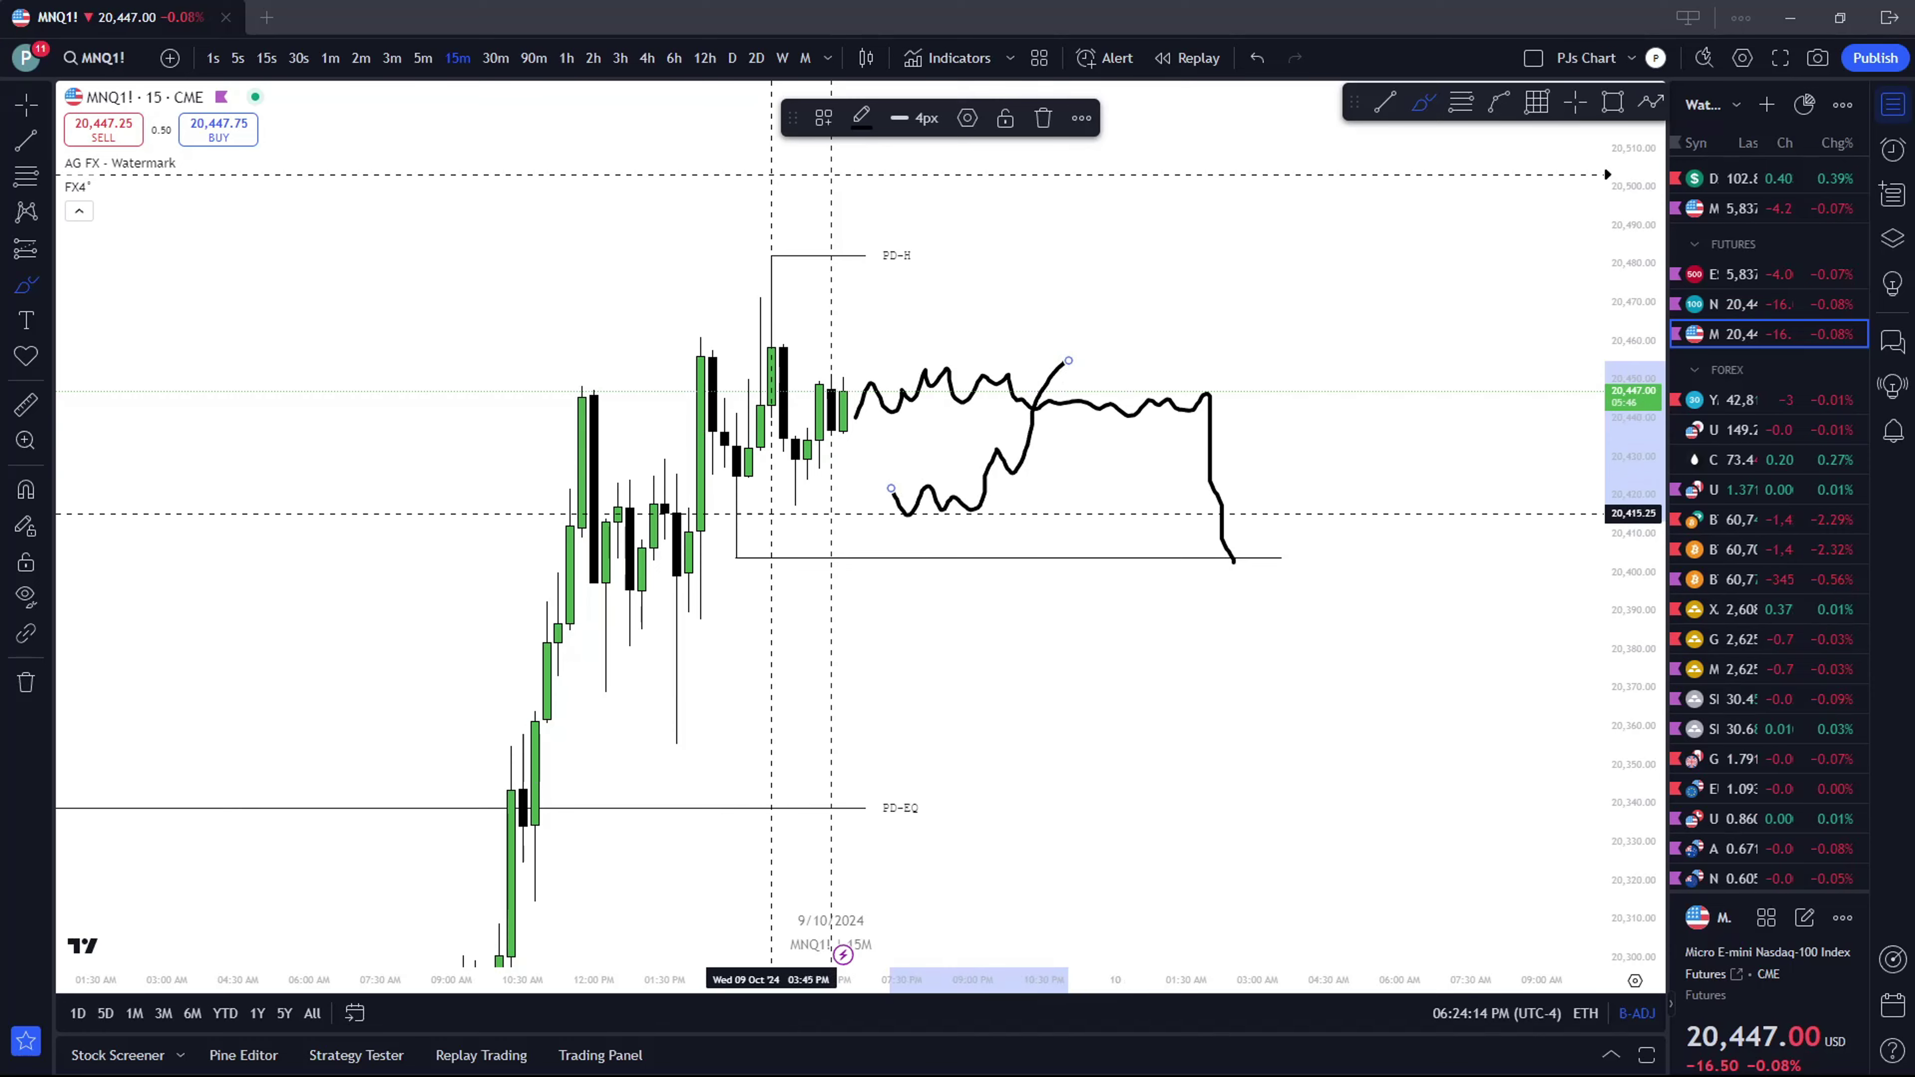
On the 5-minute chart, brush a circle around the 9 October pullback low at about 20,420, shortly after 4:00 PM
click(423, 58)
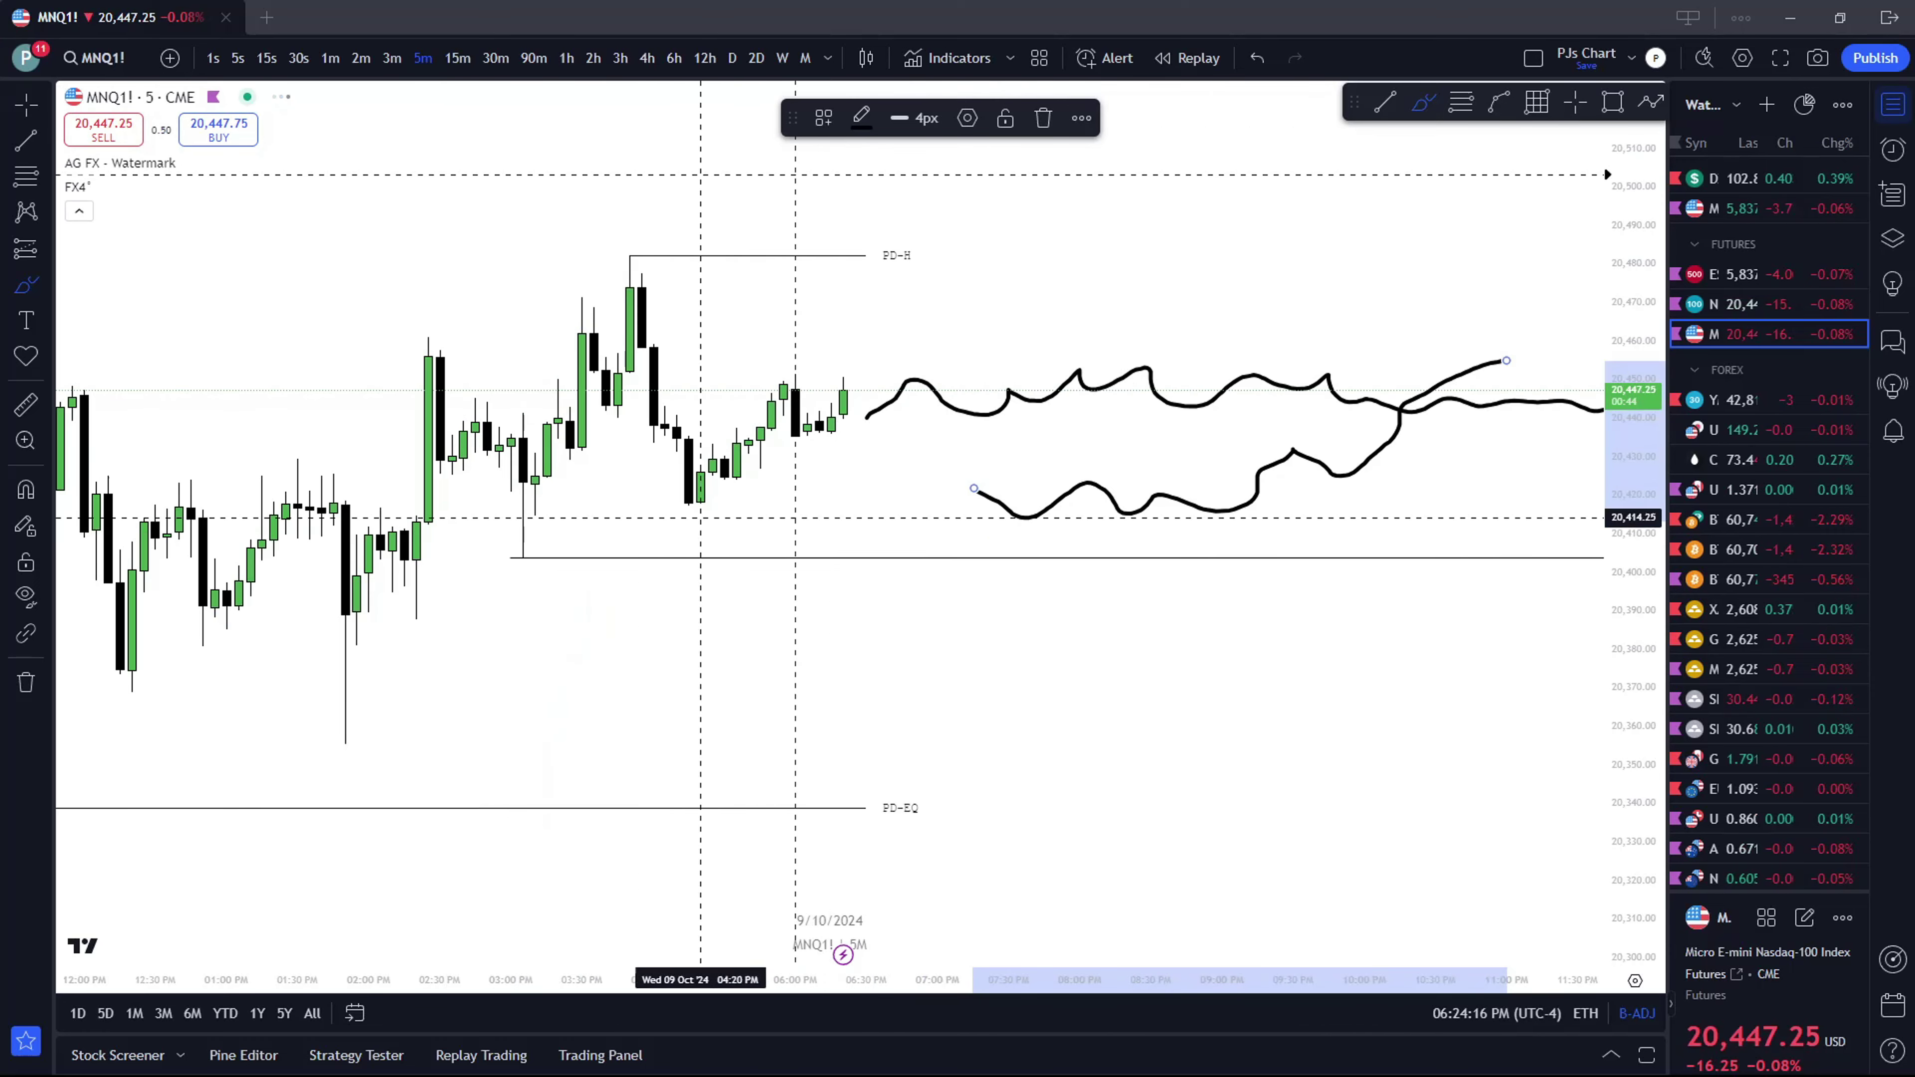
scroll(891, 522, down, 2)
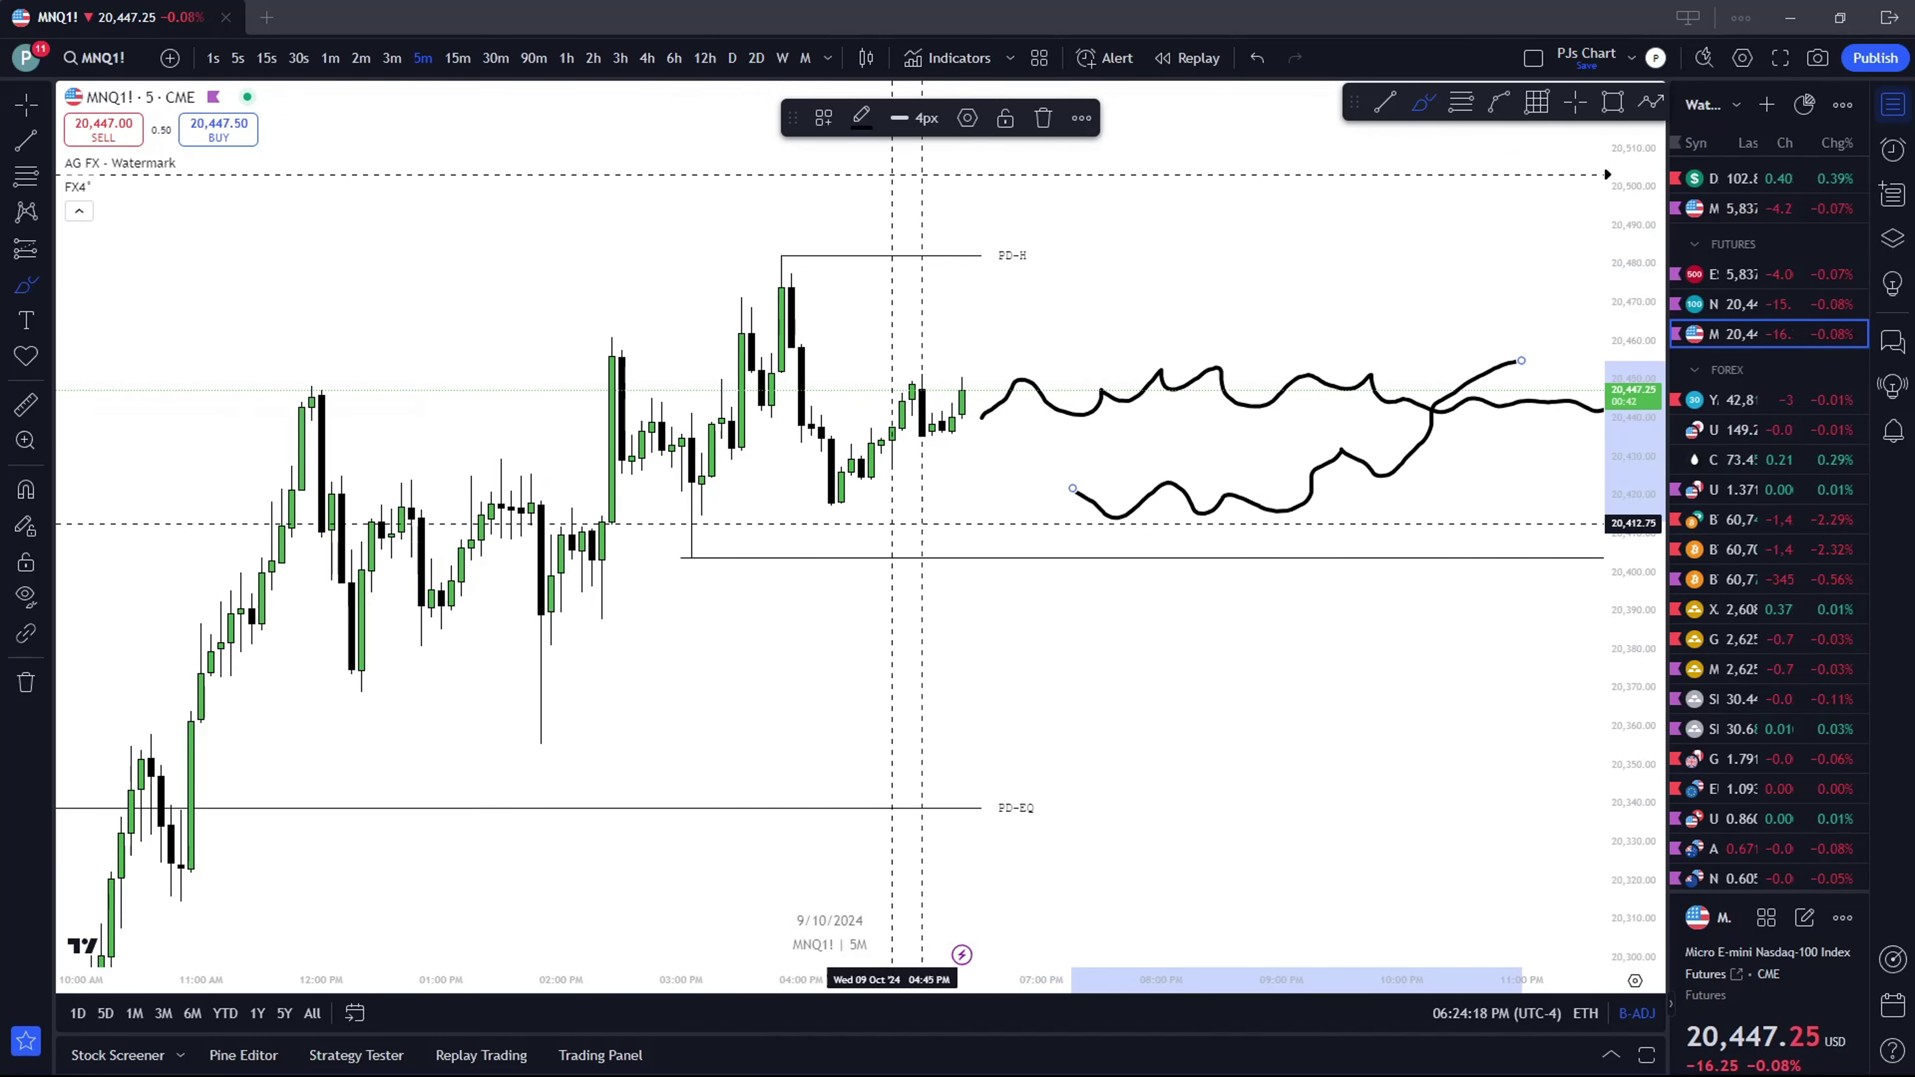
drag(815, 477, 859, 494)
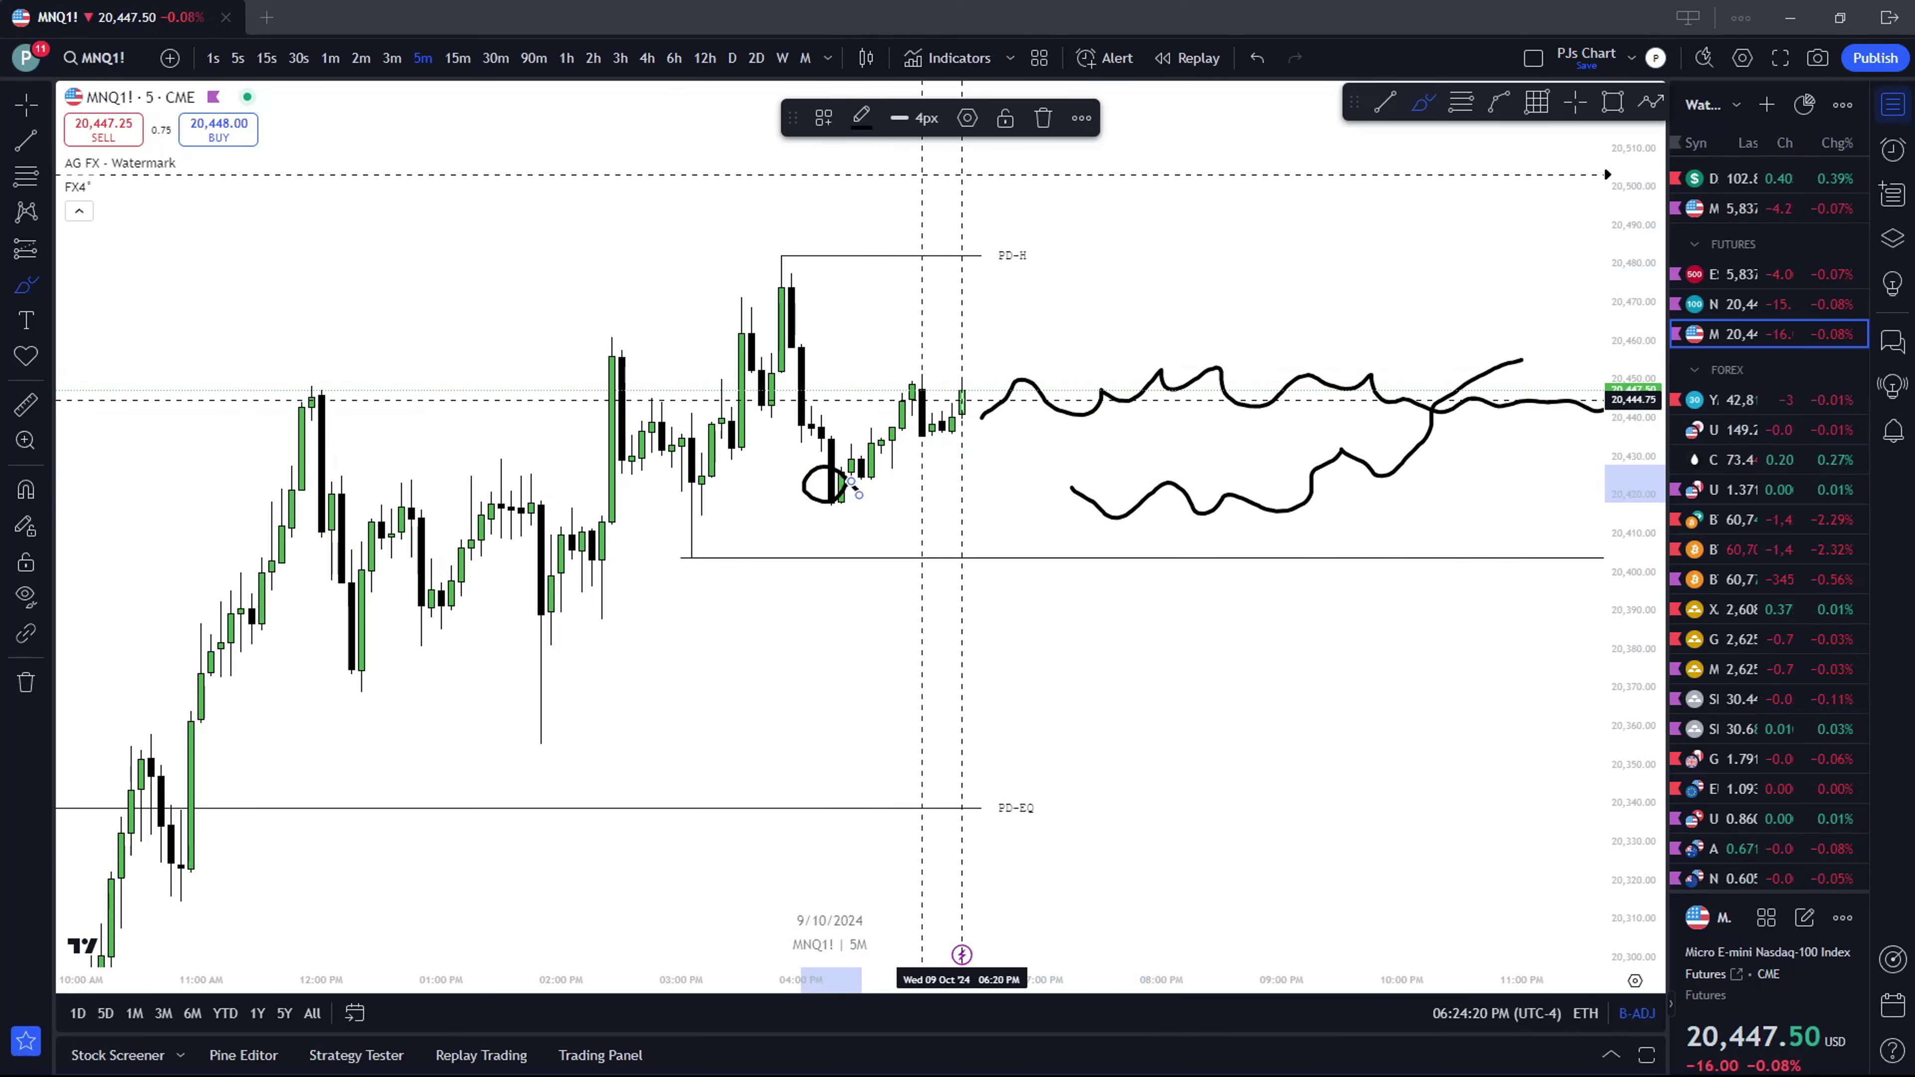
From the latest 5-minute candle, brush one path up through PD-H and another that consolidates and falls in stages below the 20,404 line
drag(972, 411, 1001, 241)
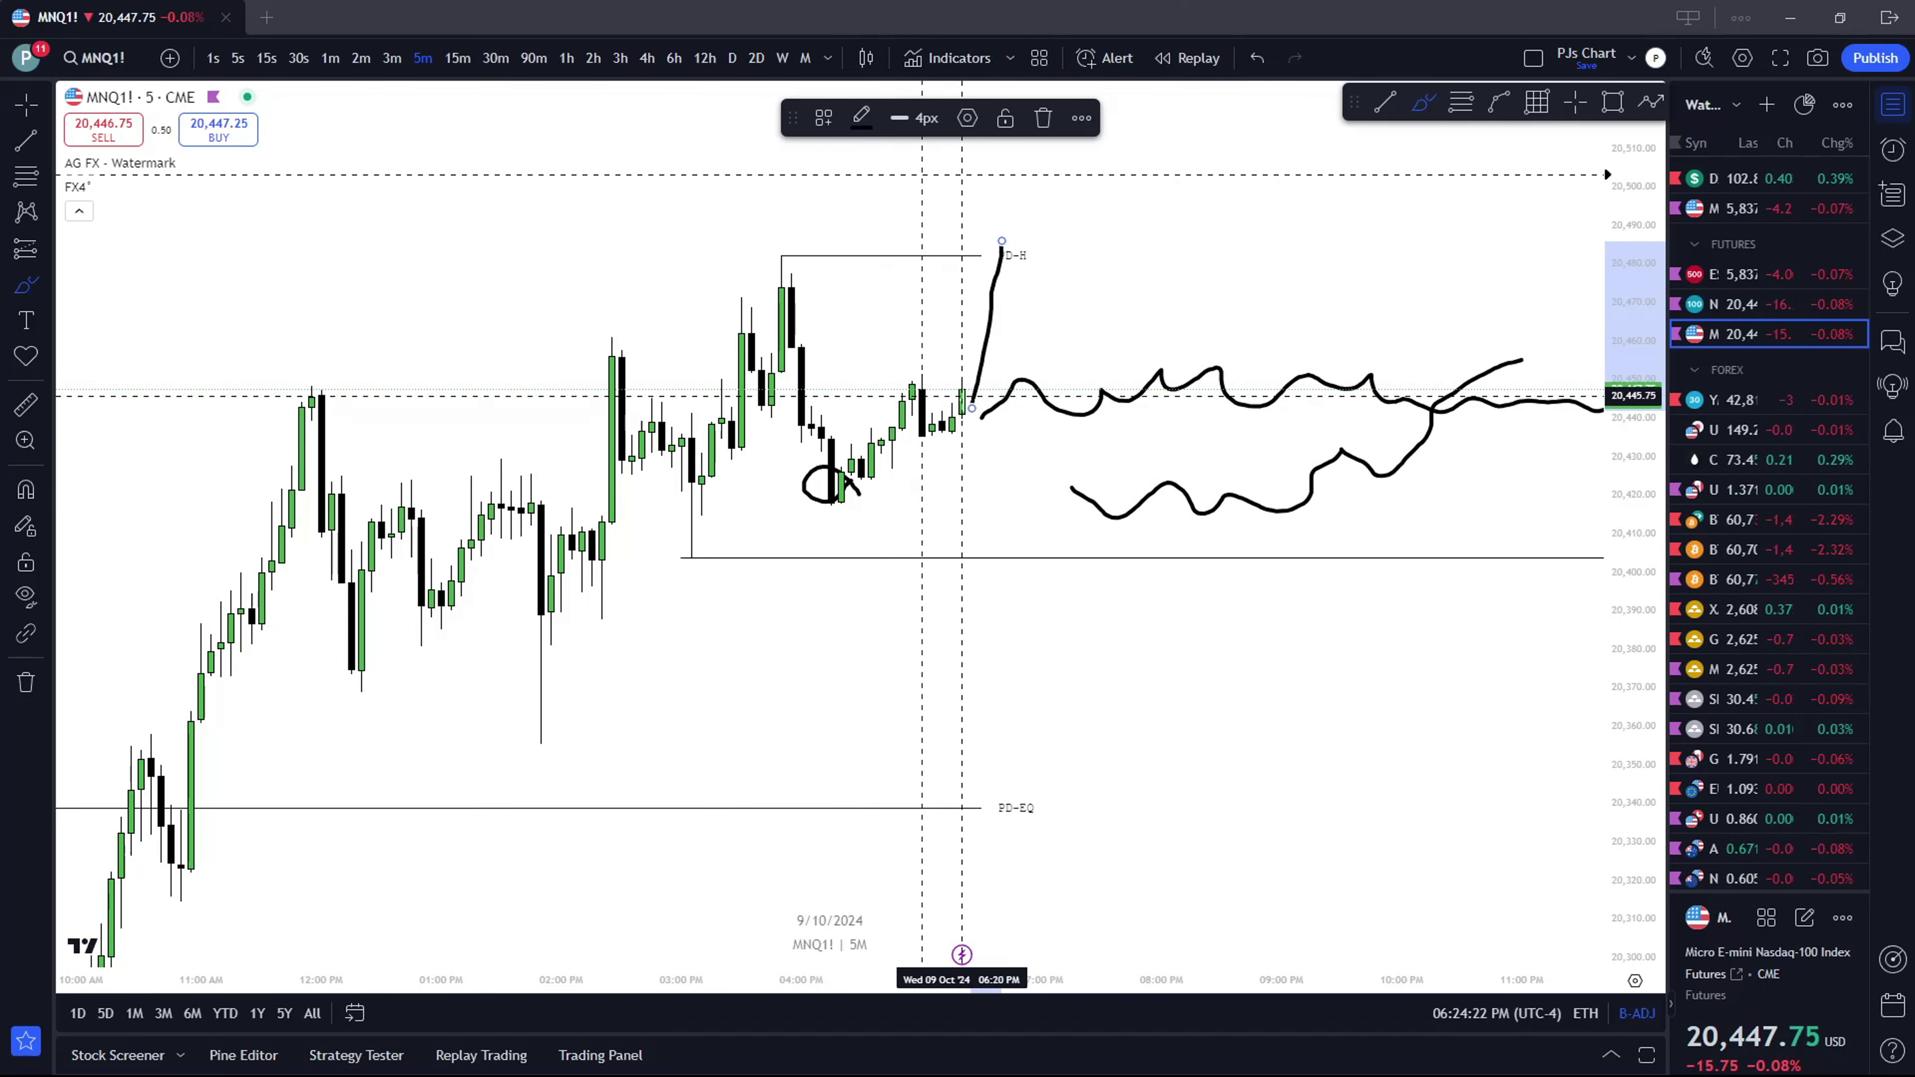
drag(962, 396, 1042, 399)
mouse_move(1051, 394)
mouse_down()
mouse_move(1094, 399)
mouse_move(1103, 499)
mouse_move(1126, 444)
mouse_move(1137, 513)
mouse_move(1154, 481)
mouse_move(1194, 520)
mouse_move(1211, 584)
mouse_up()
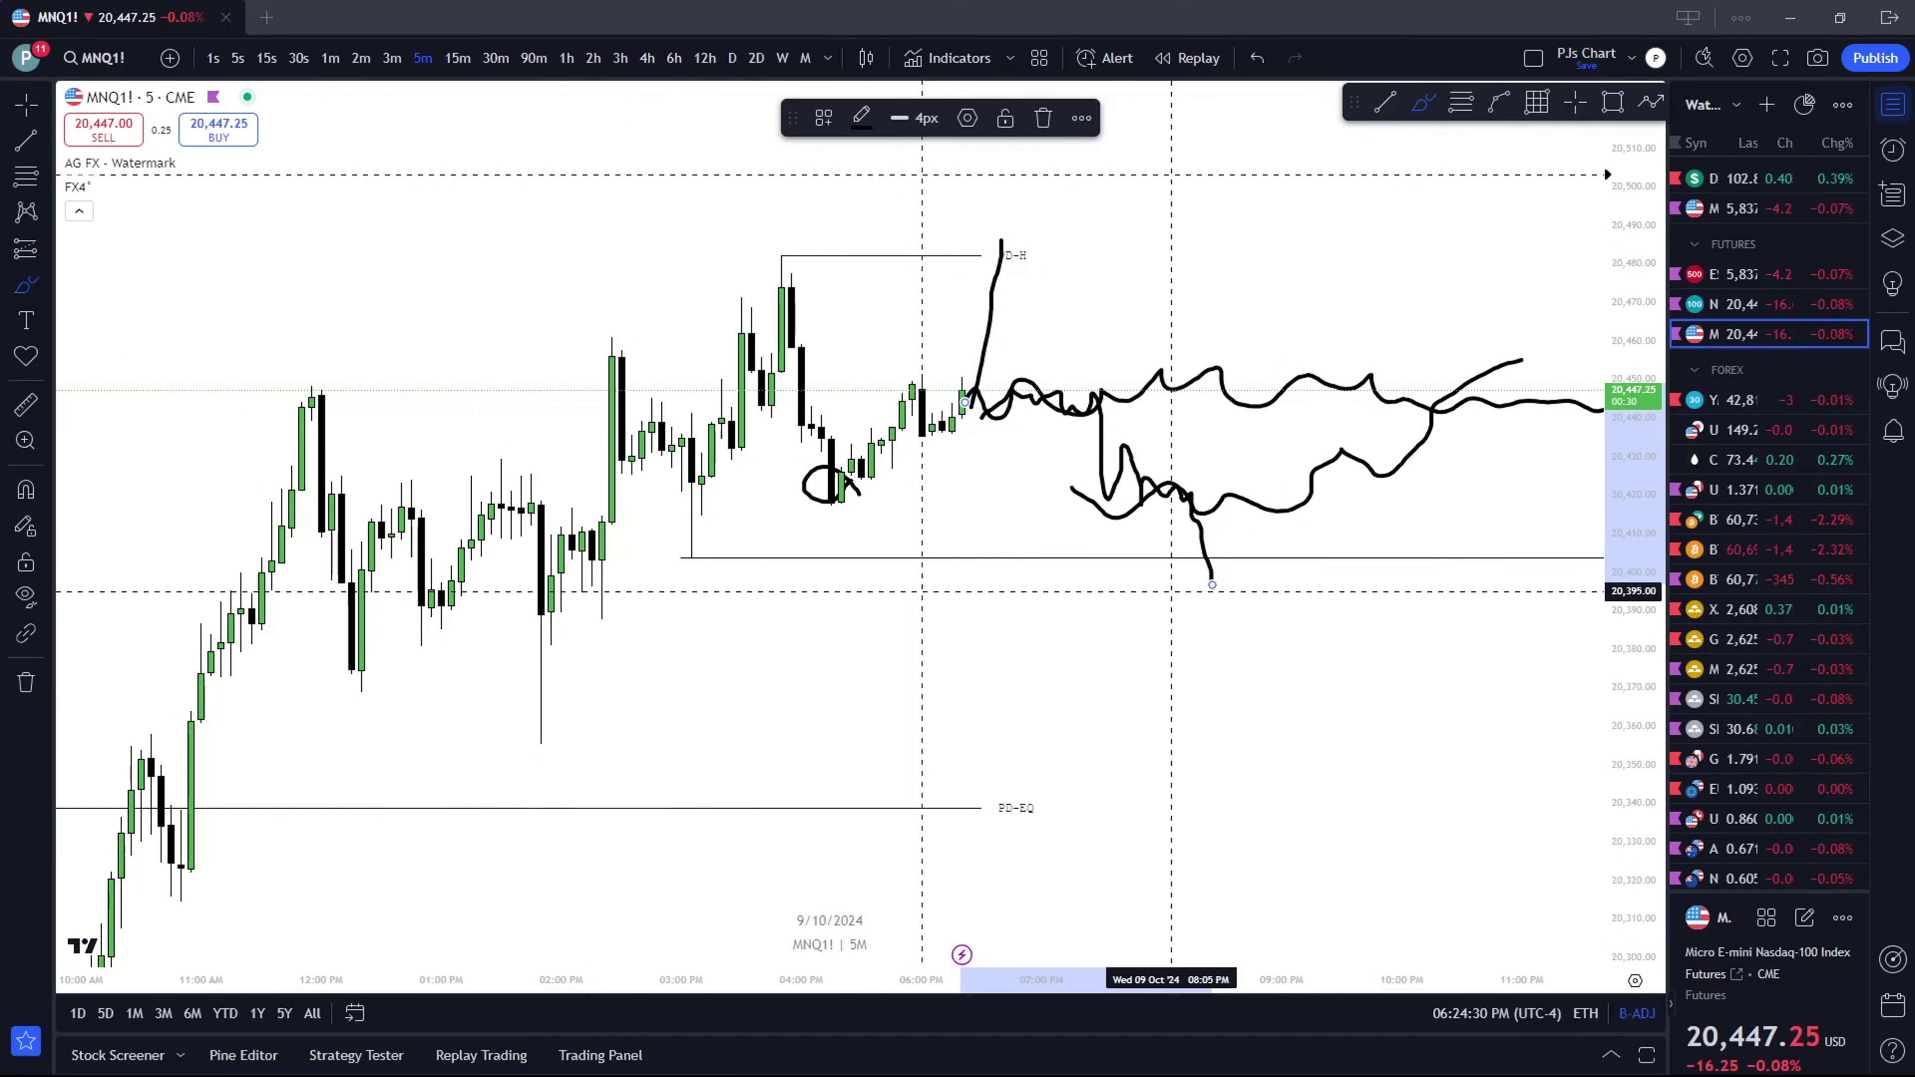
On the 15-minute chart, brush a short horizontal line at about 20,416 just below the circled pullback low
scroll(678, 558, down, 1)
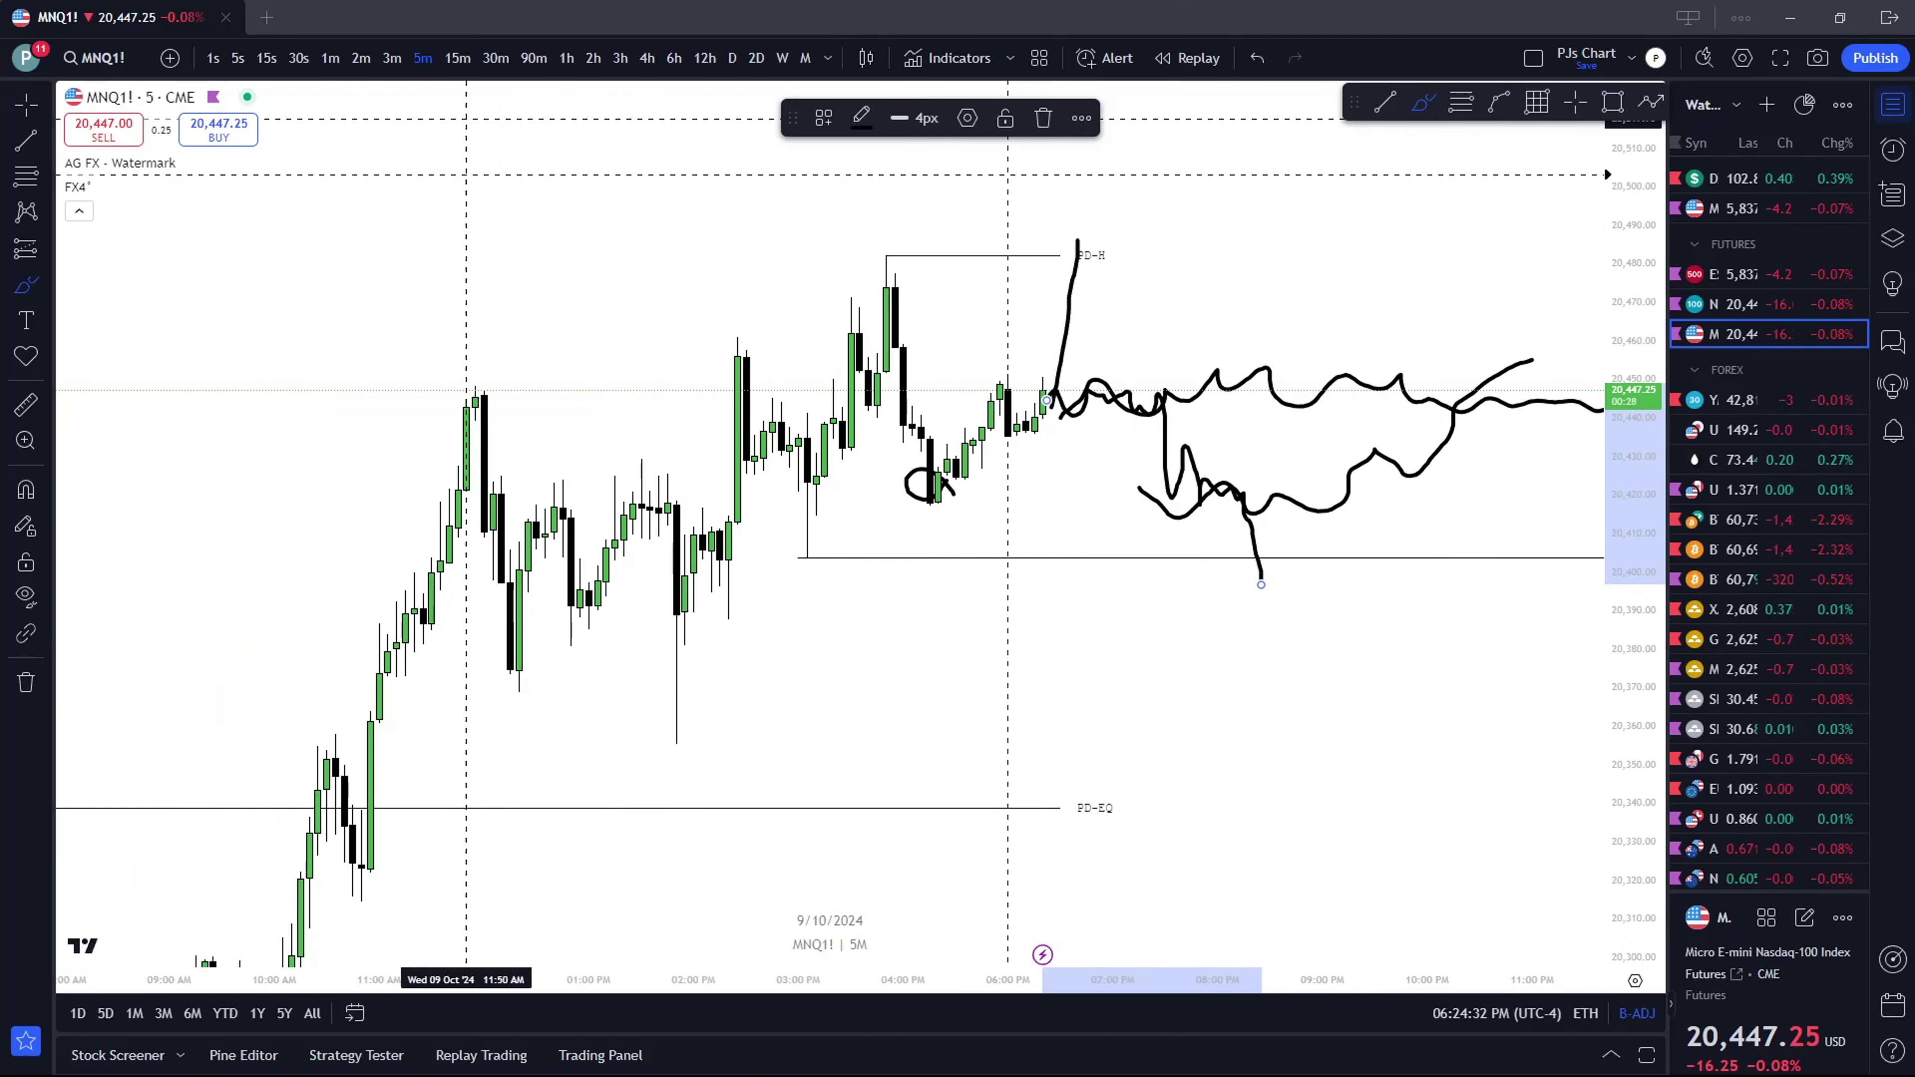
click(457, 58)
drag(920, 512, 1042, 512)
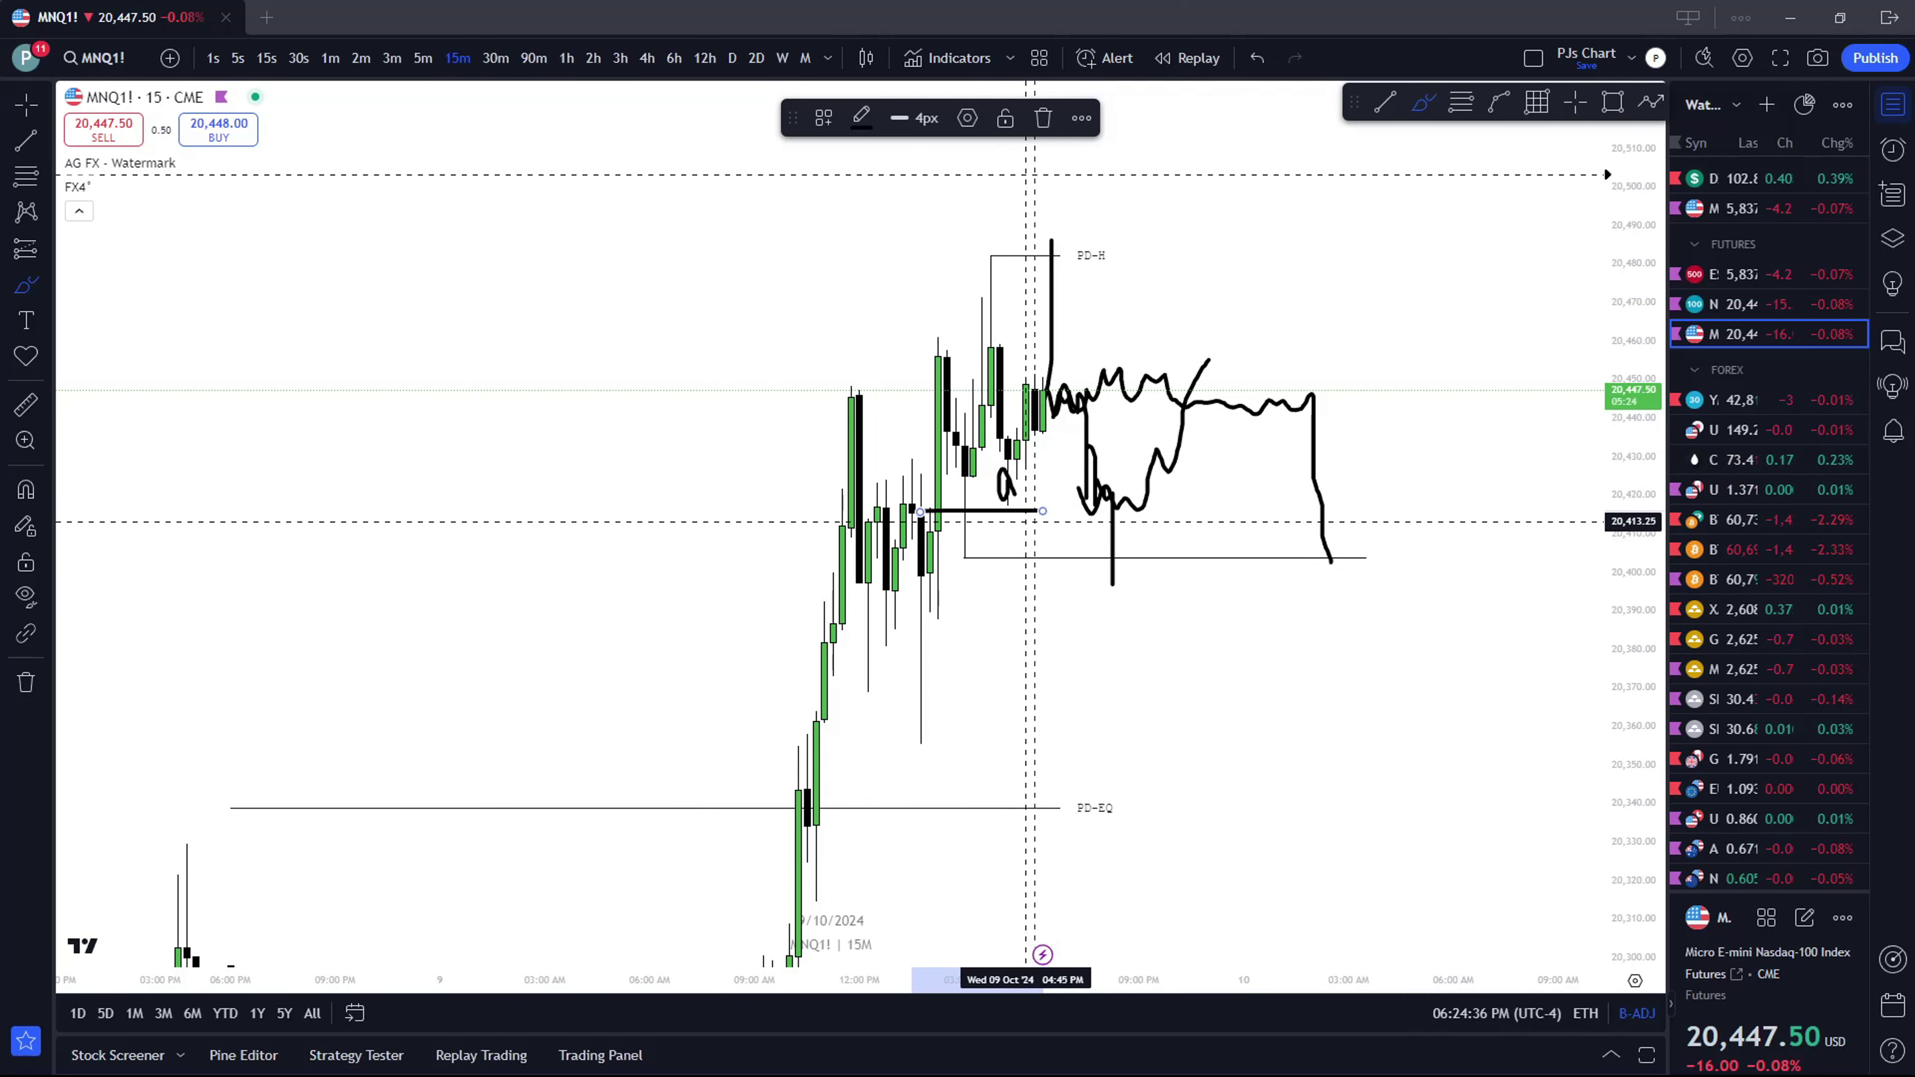
Draw a Fib retracement from 20,354.75 near the swing low up to 20,482.25 at PD-H
click(1462, 103)
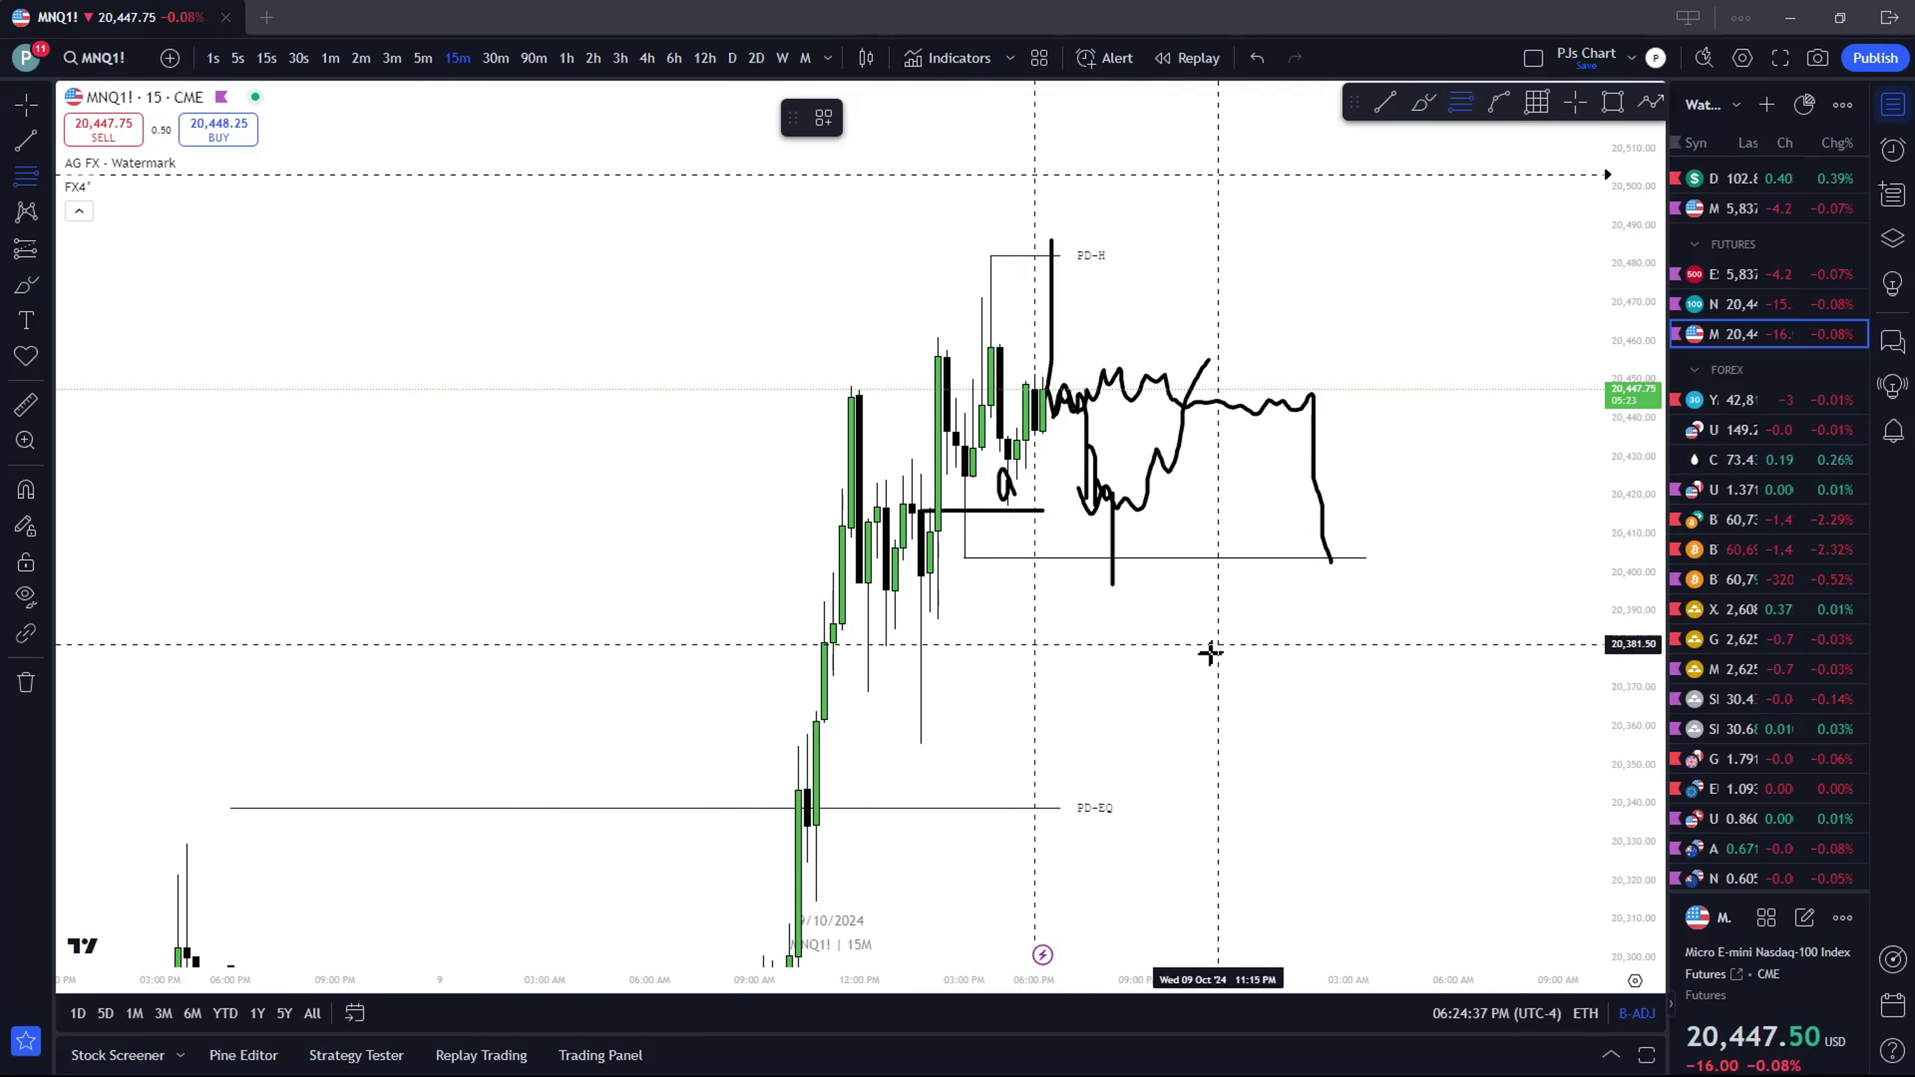
click(1201, 746)
click(956, 255)
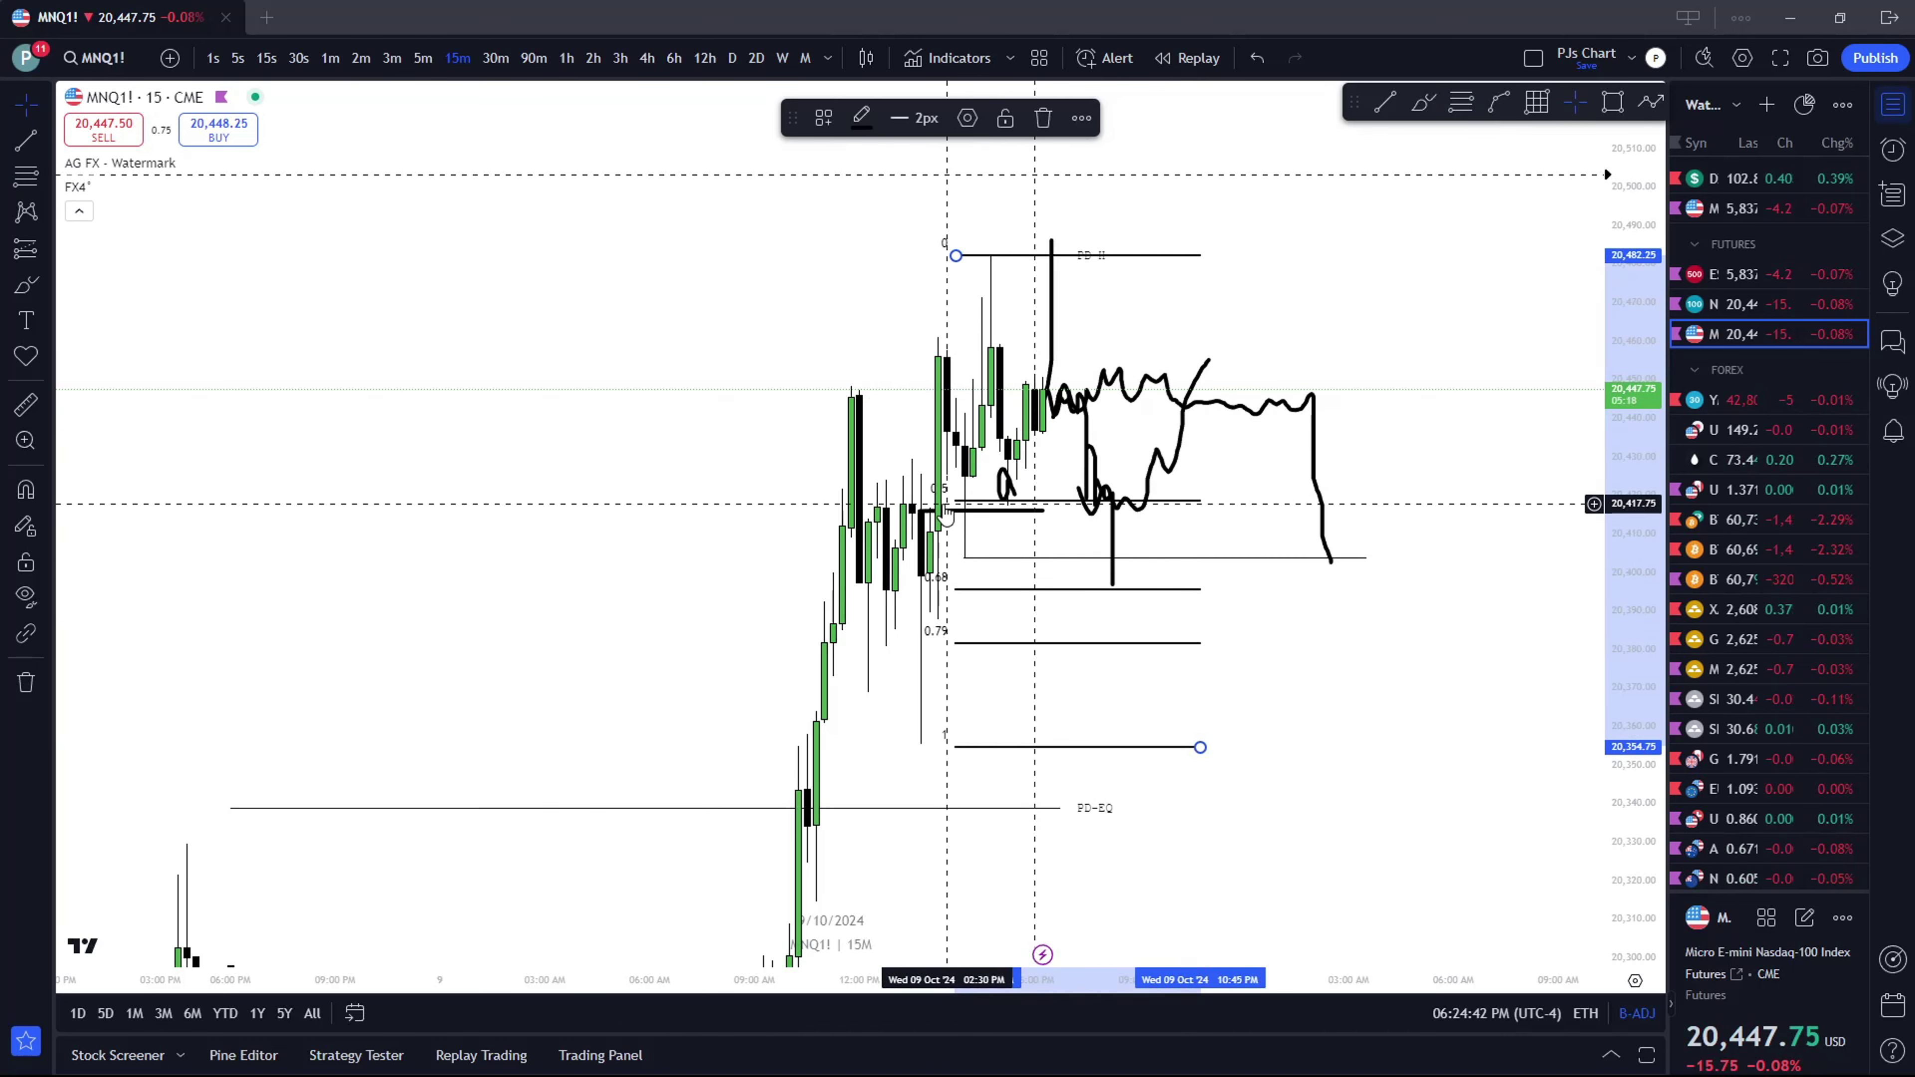
Switch to the 1-hour timeframe and delete the Fib retracement, all brush strokes and the 20,404 trend line
click(566, 58)
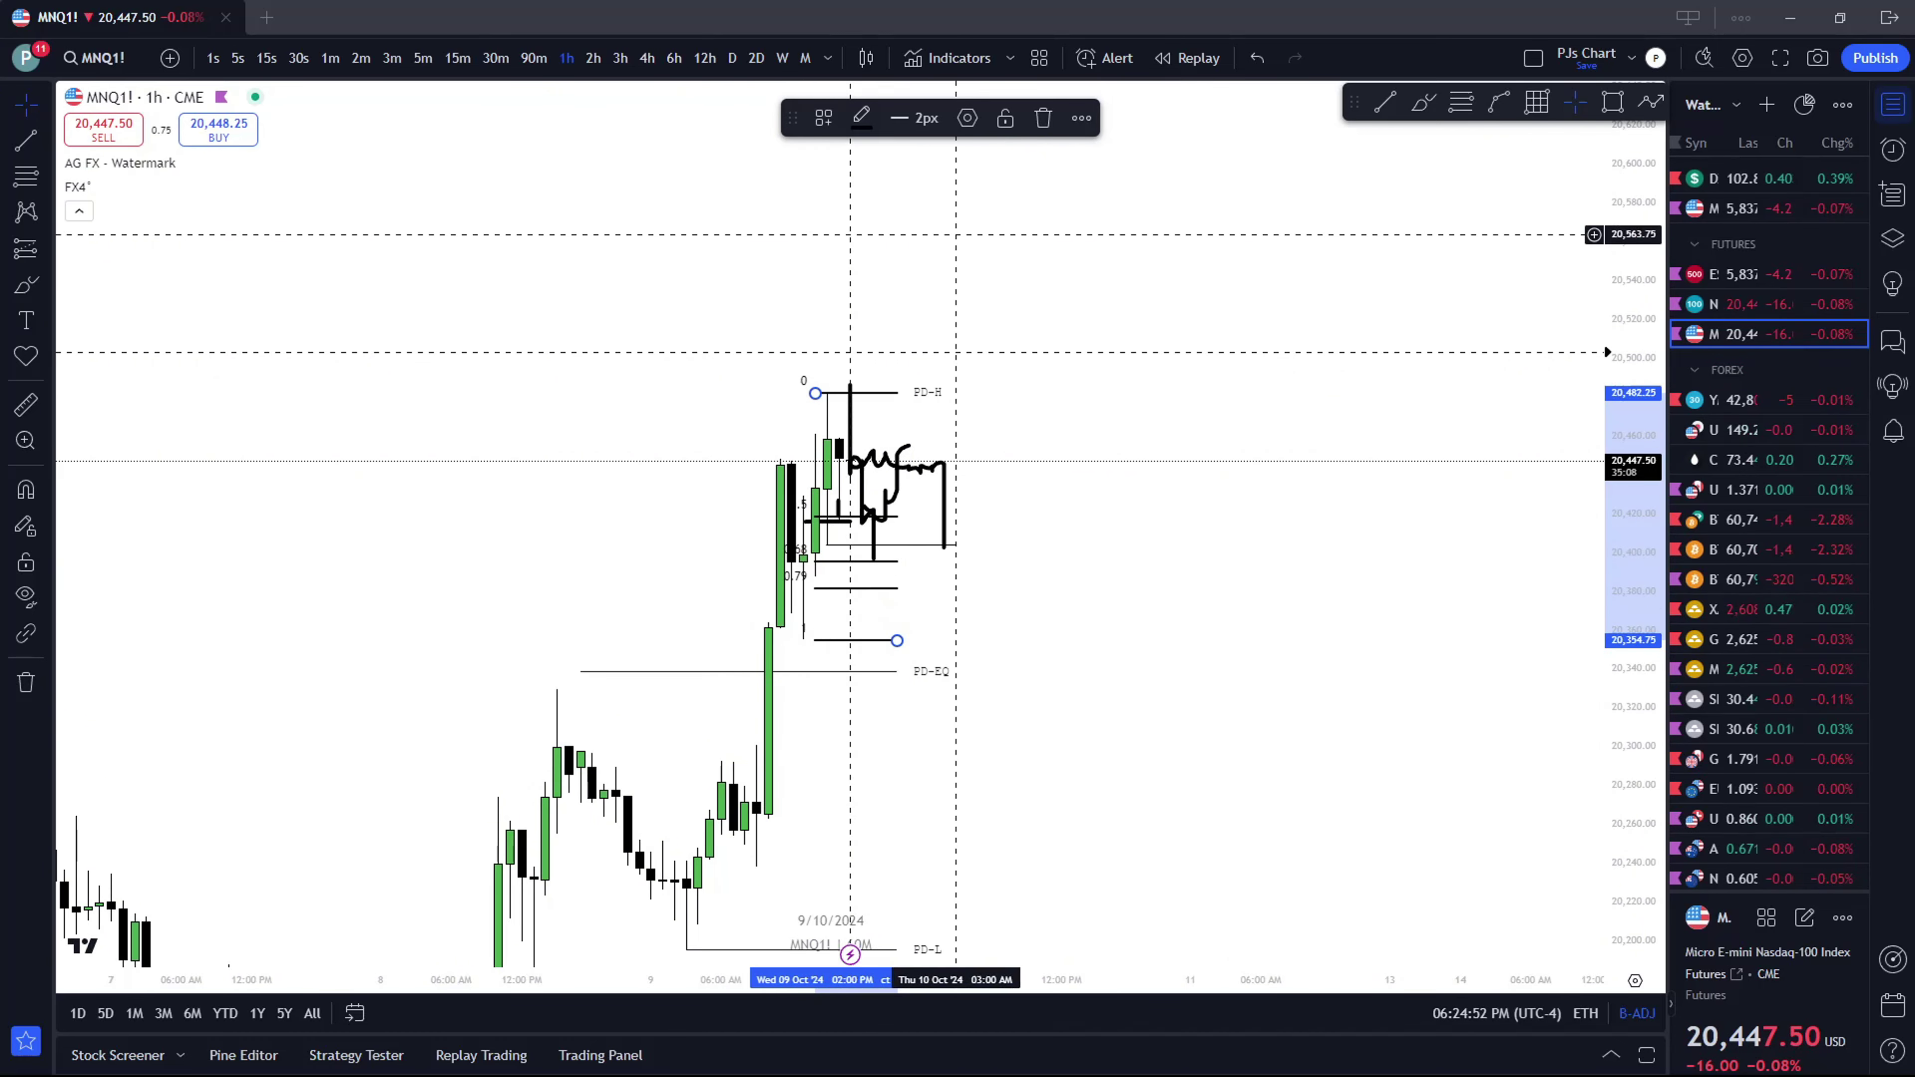
click(1043, 118)
click(853, 471)
key(Delete)
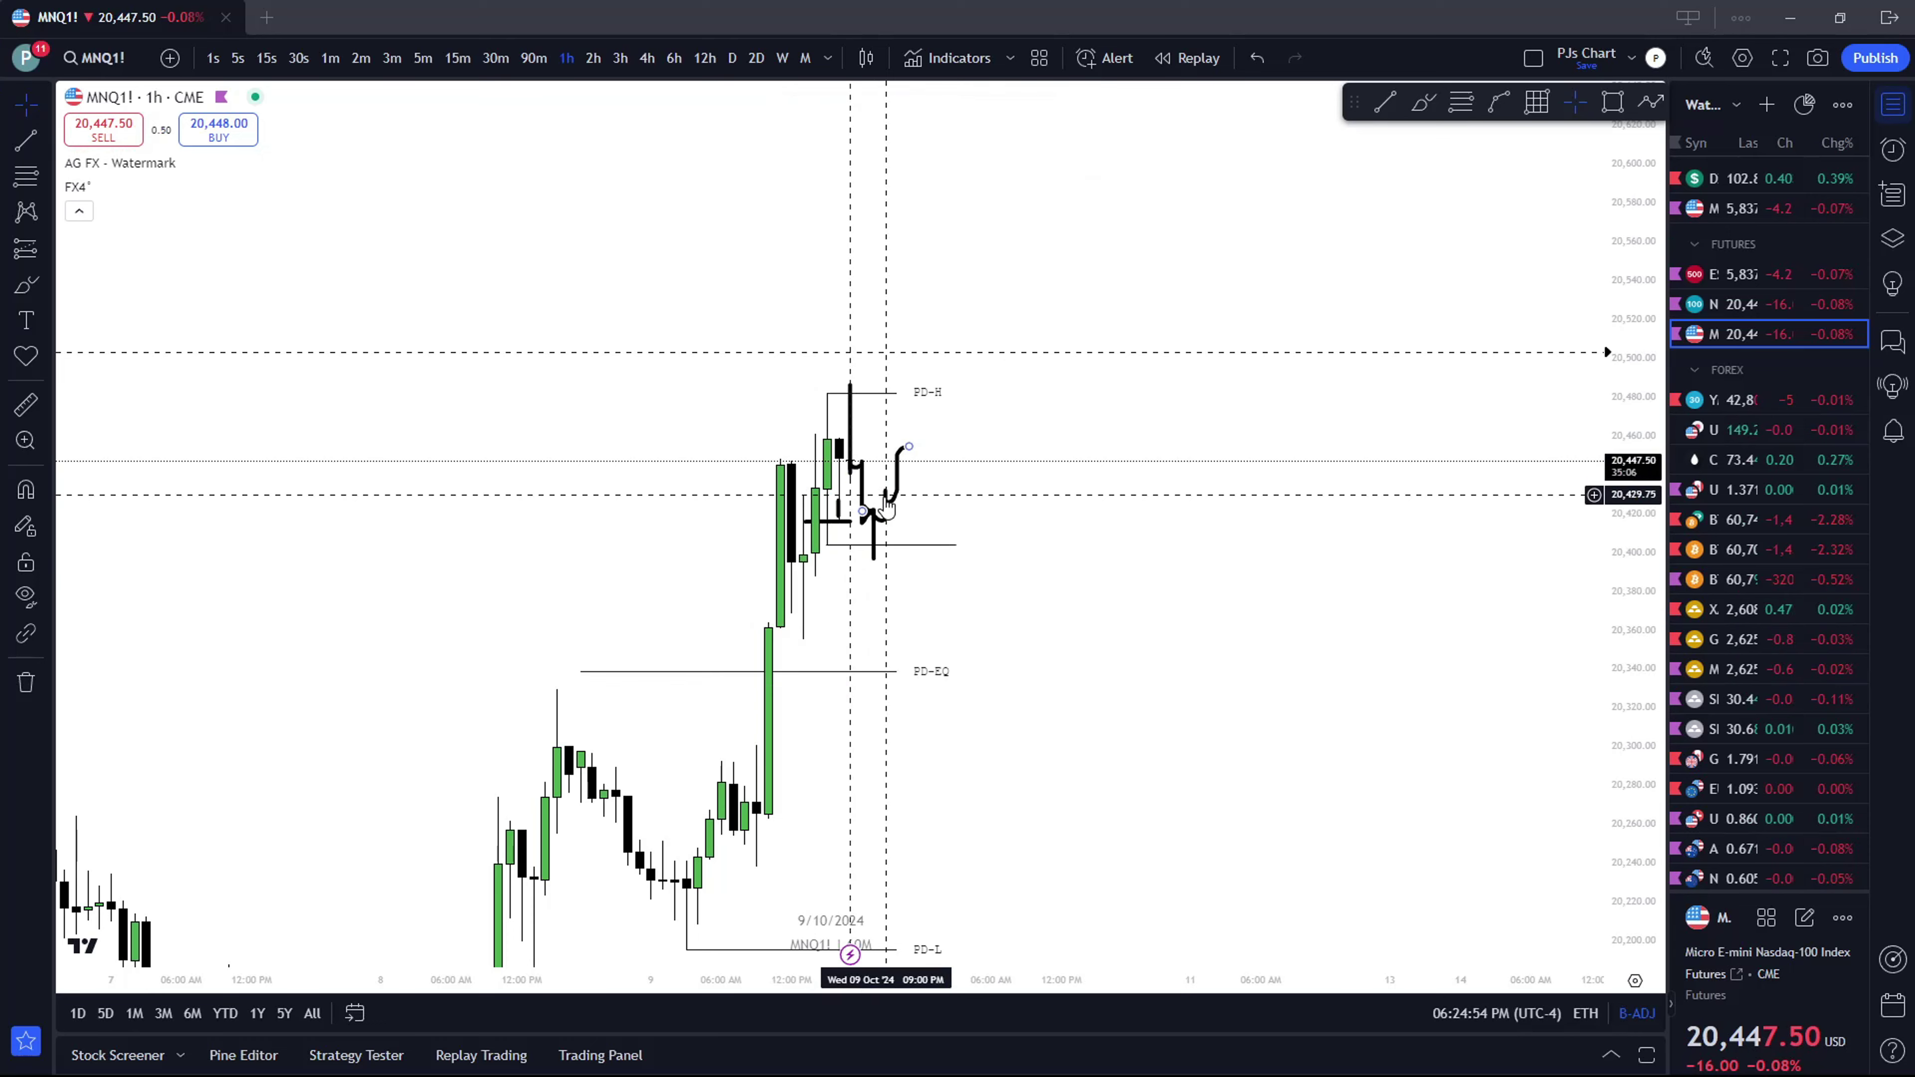
click(852, 482)
key(Delete)
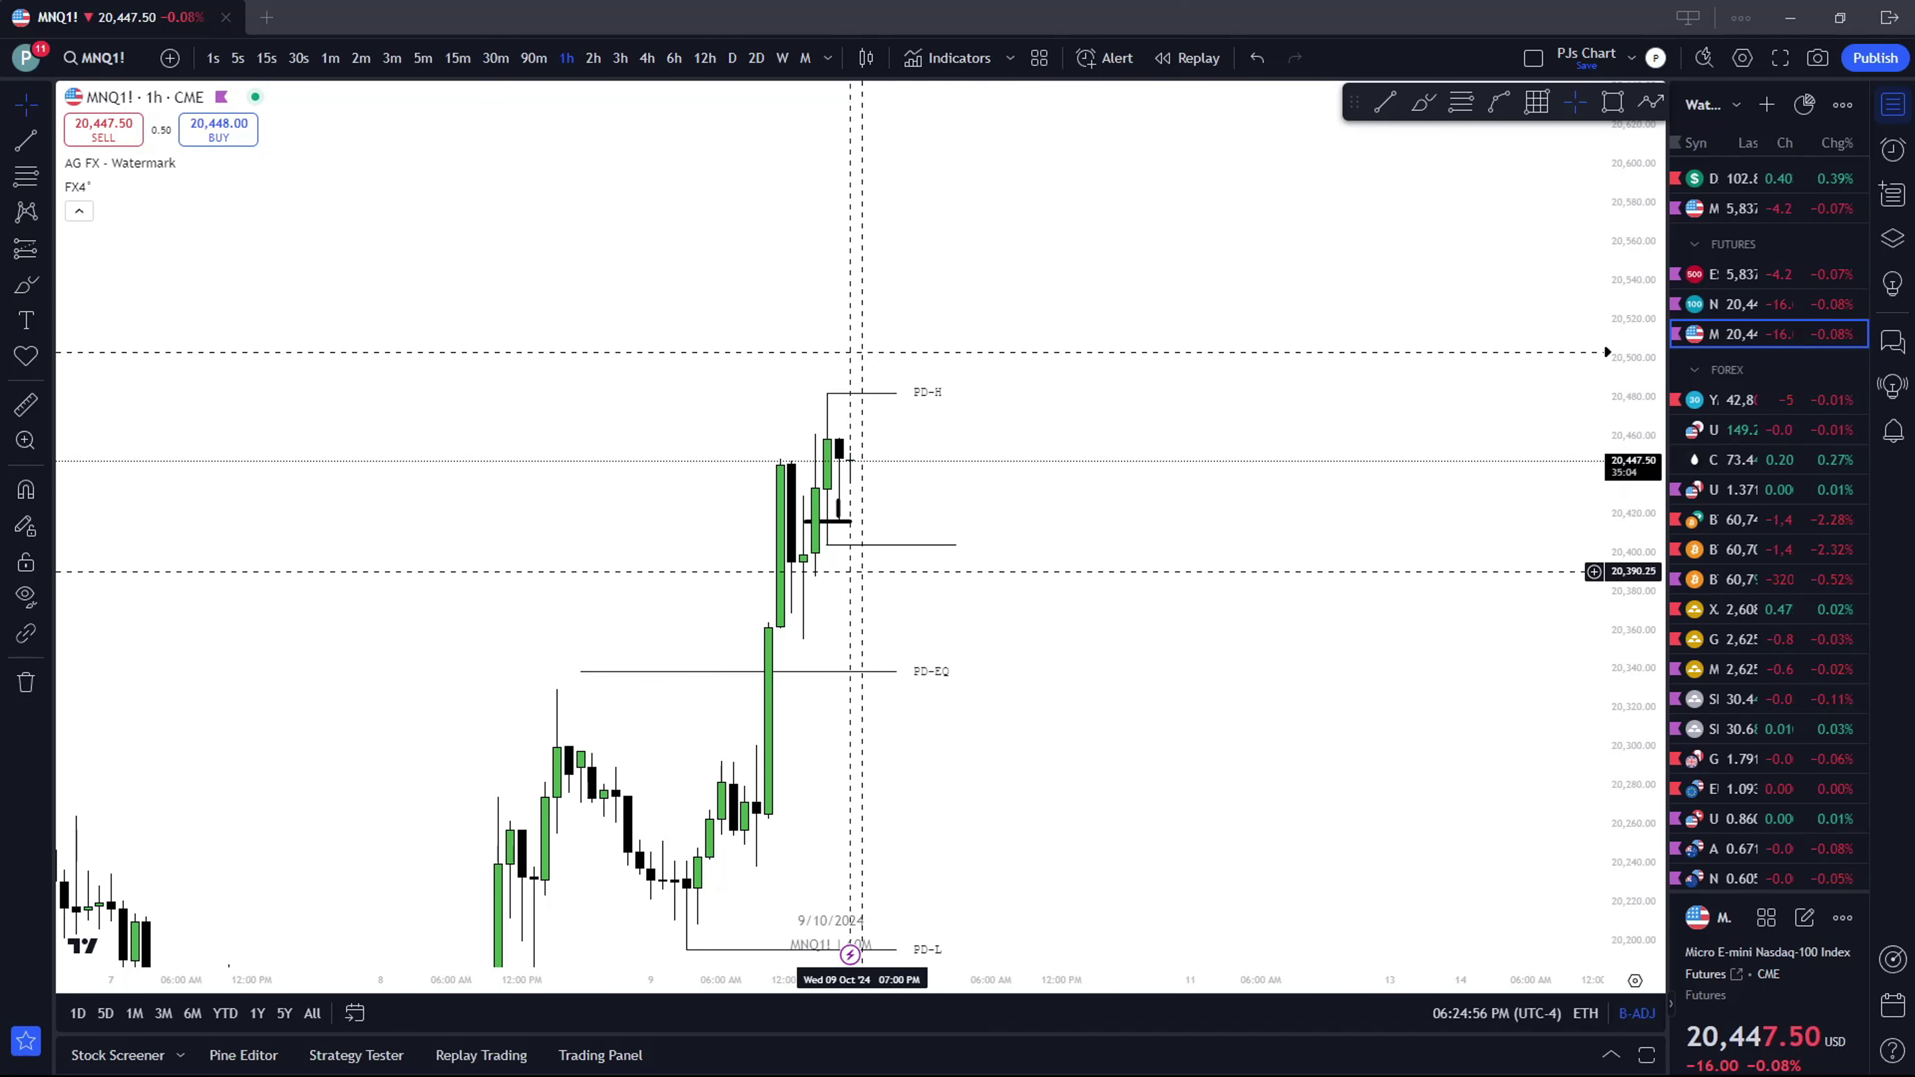
click(851, 545)
key(Delete)
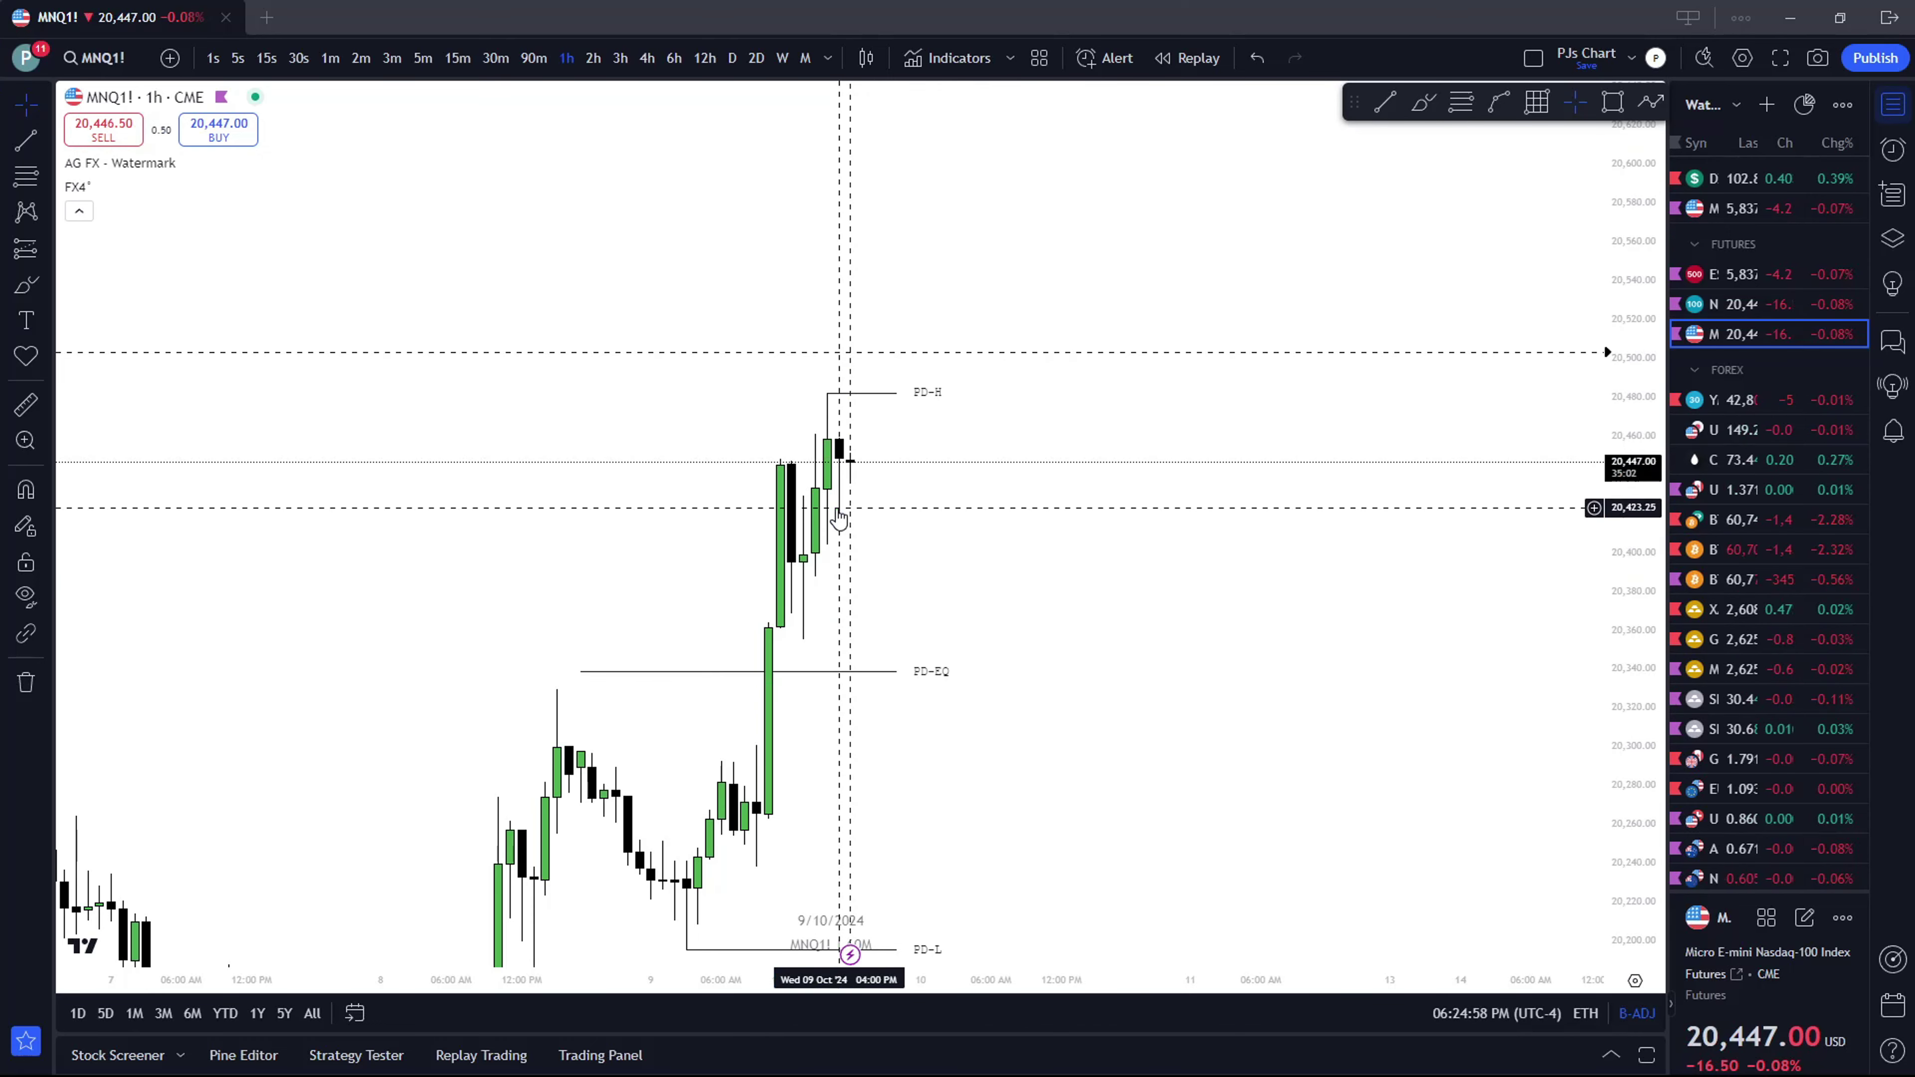
Return to the 15-minute timeframe and delete the MNQ1! Crossing 20,503.25 alert
scroll(898, 524, up, 1)
scroll(898, 524, up, 1)
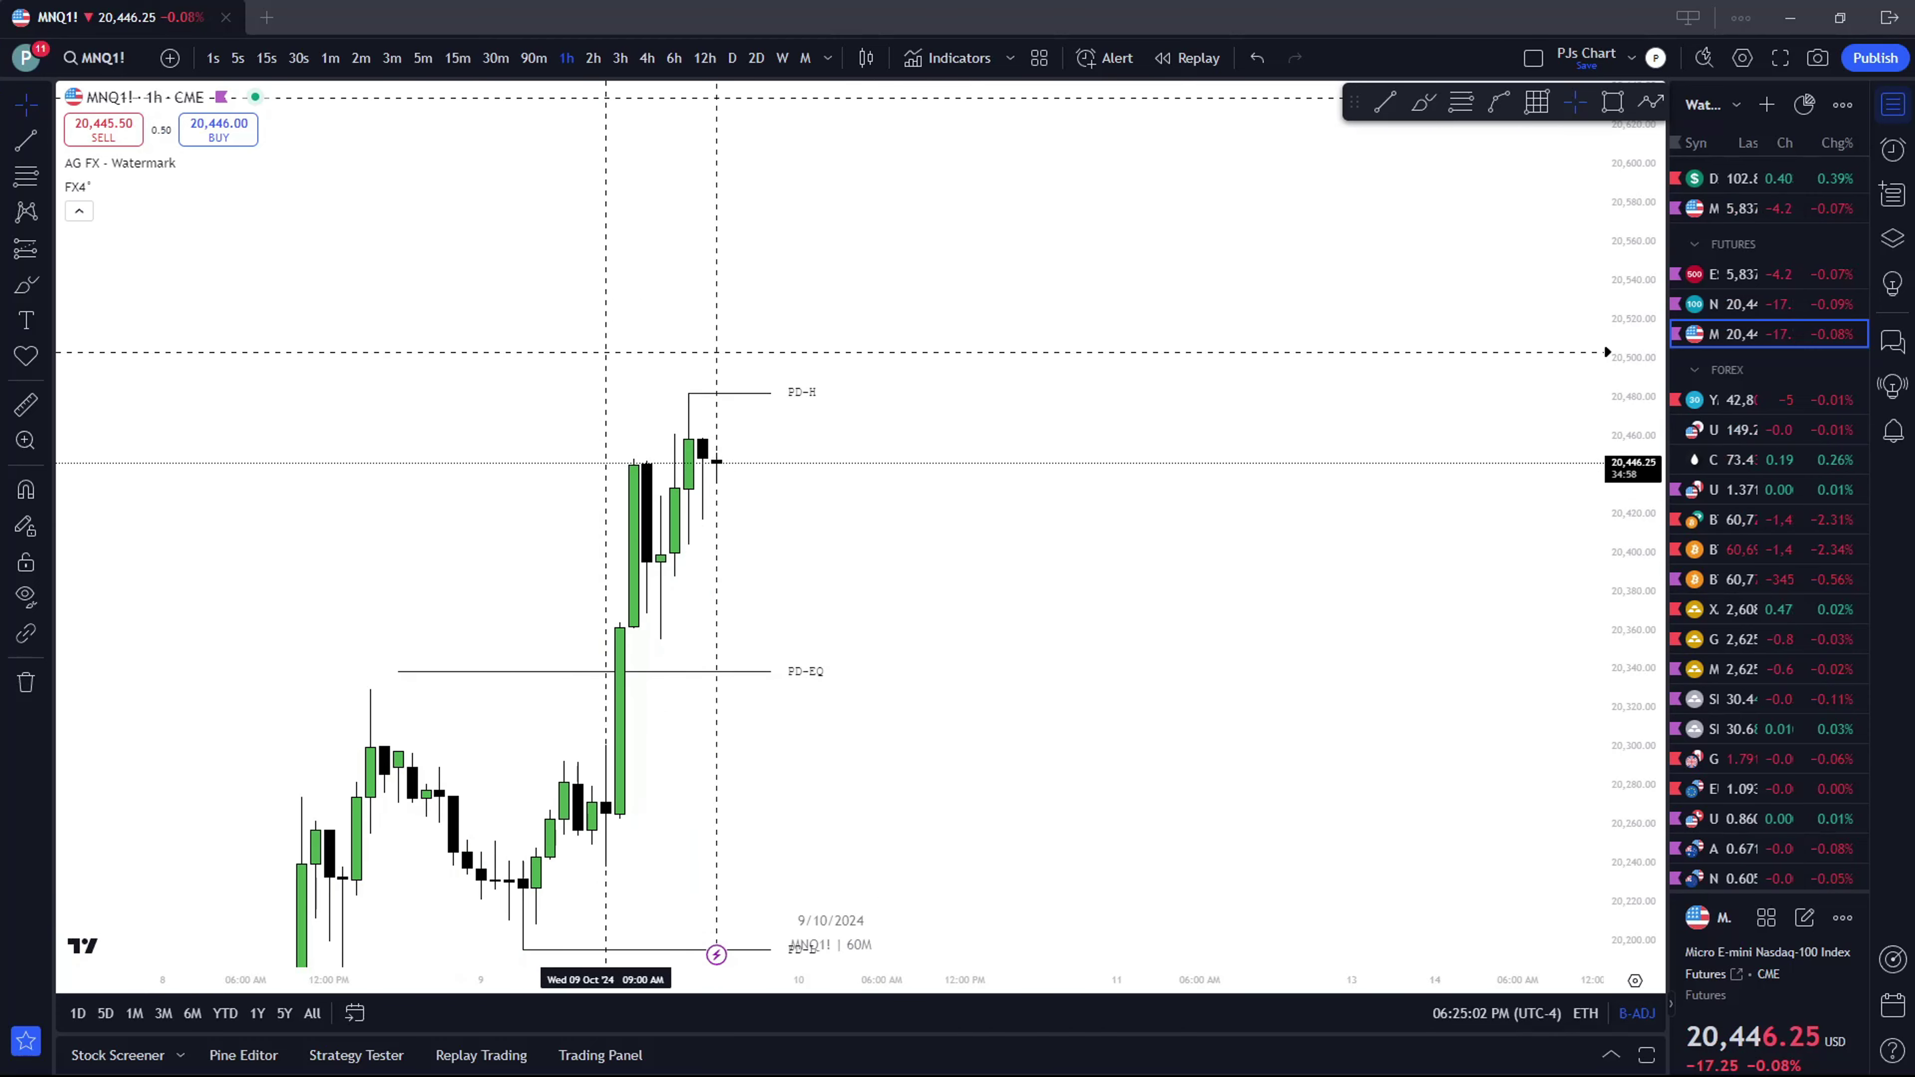
click(458, 57)
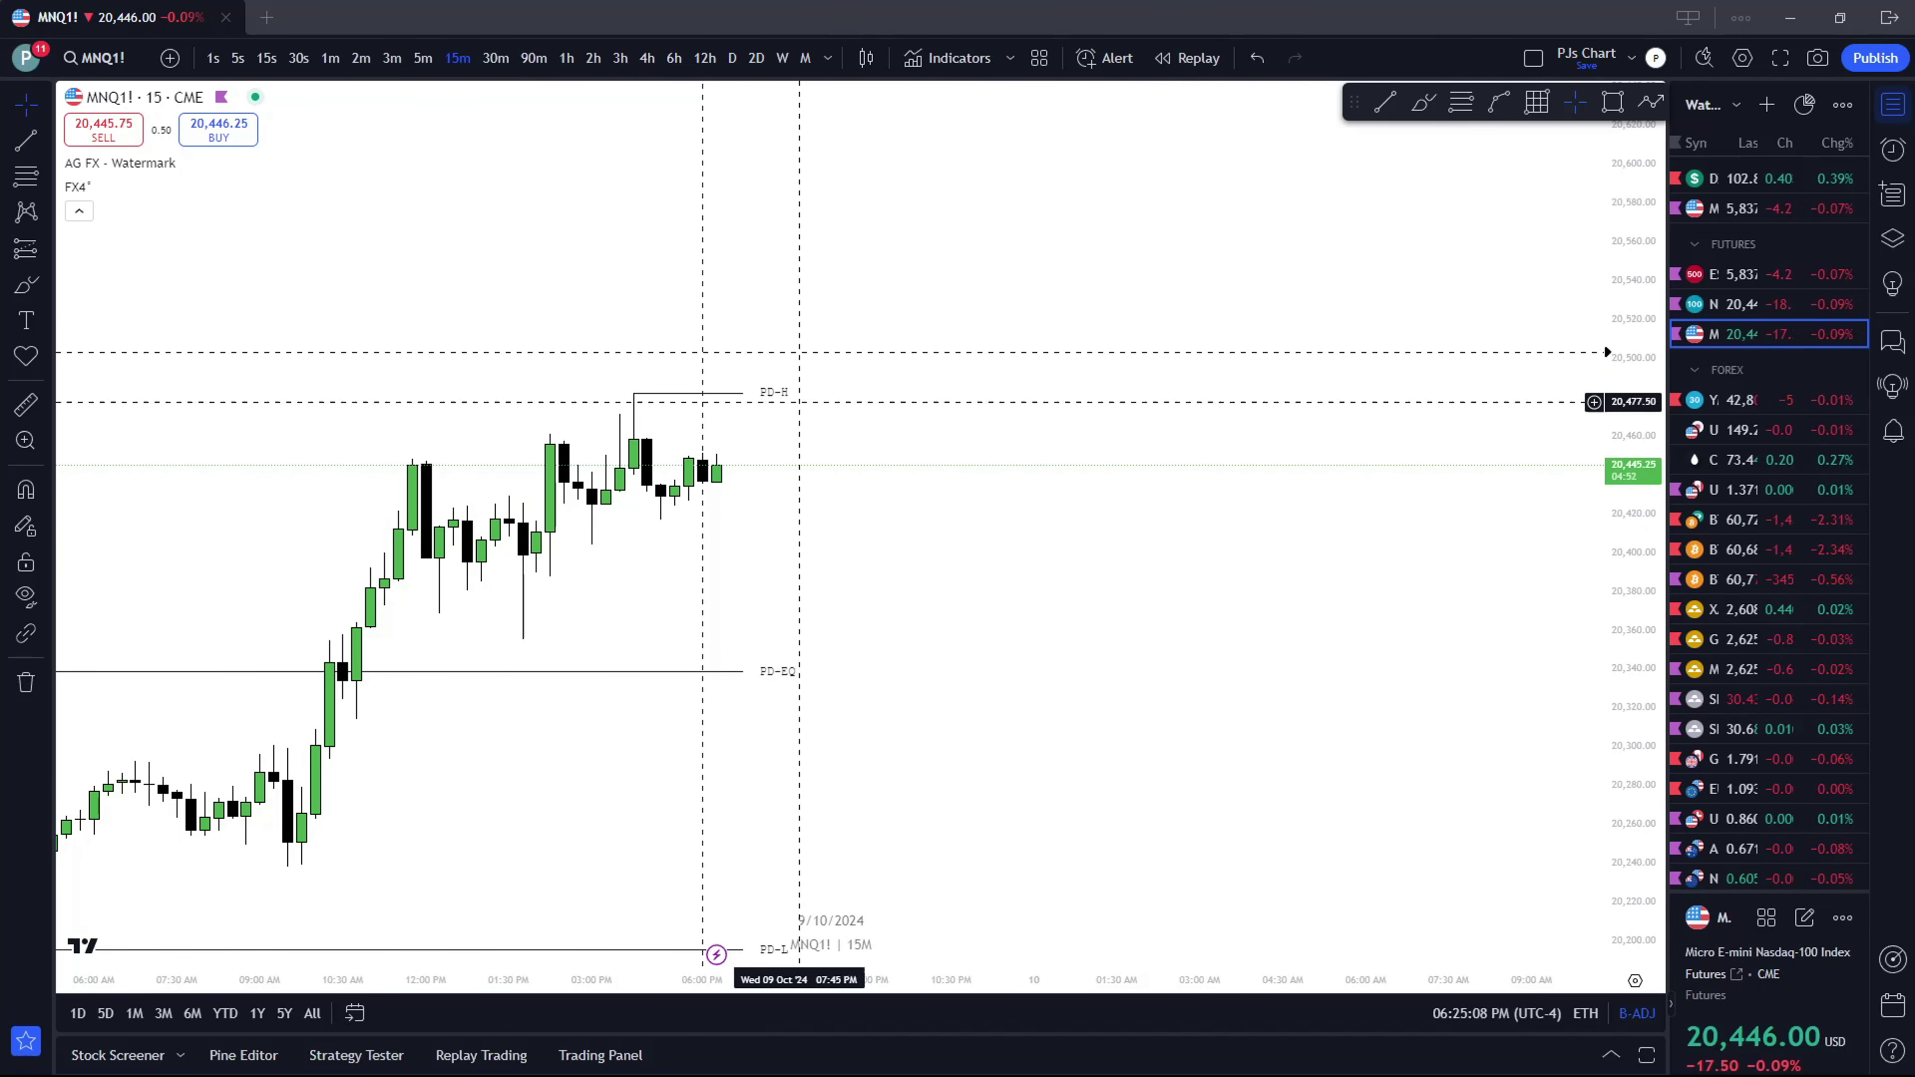
click(907, 352)
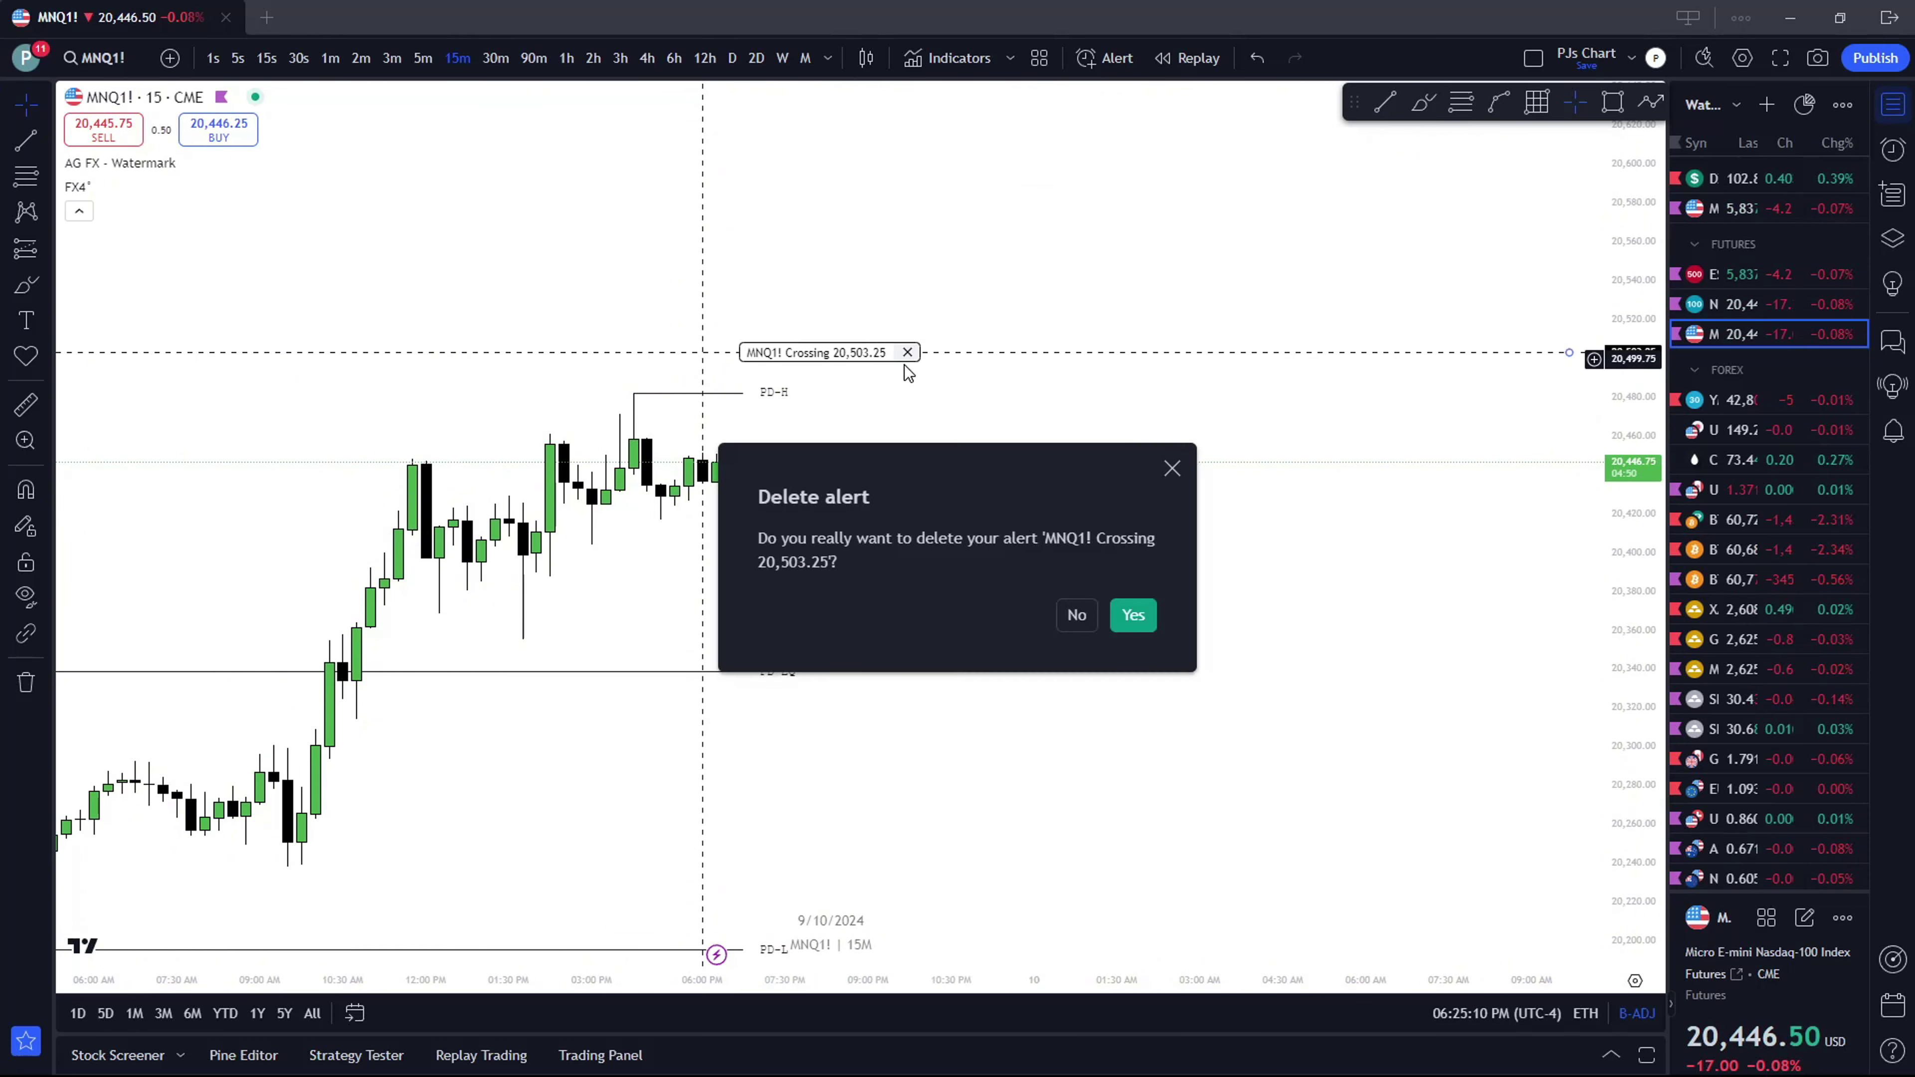
click(1133, 614)
View the MNQ1! price action on the 4-hour and weekly timeframes
click(647, 58)
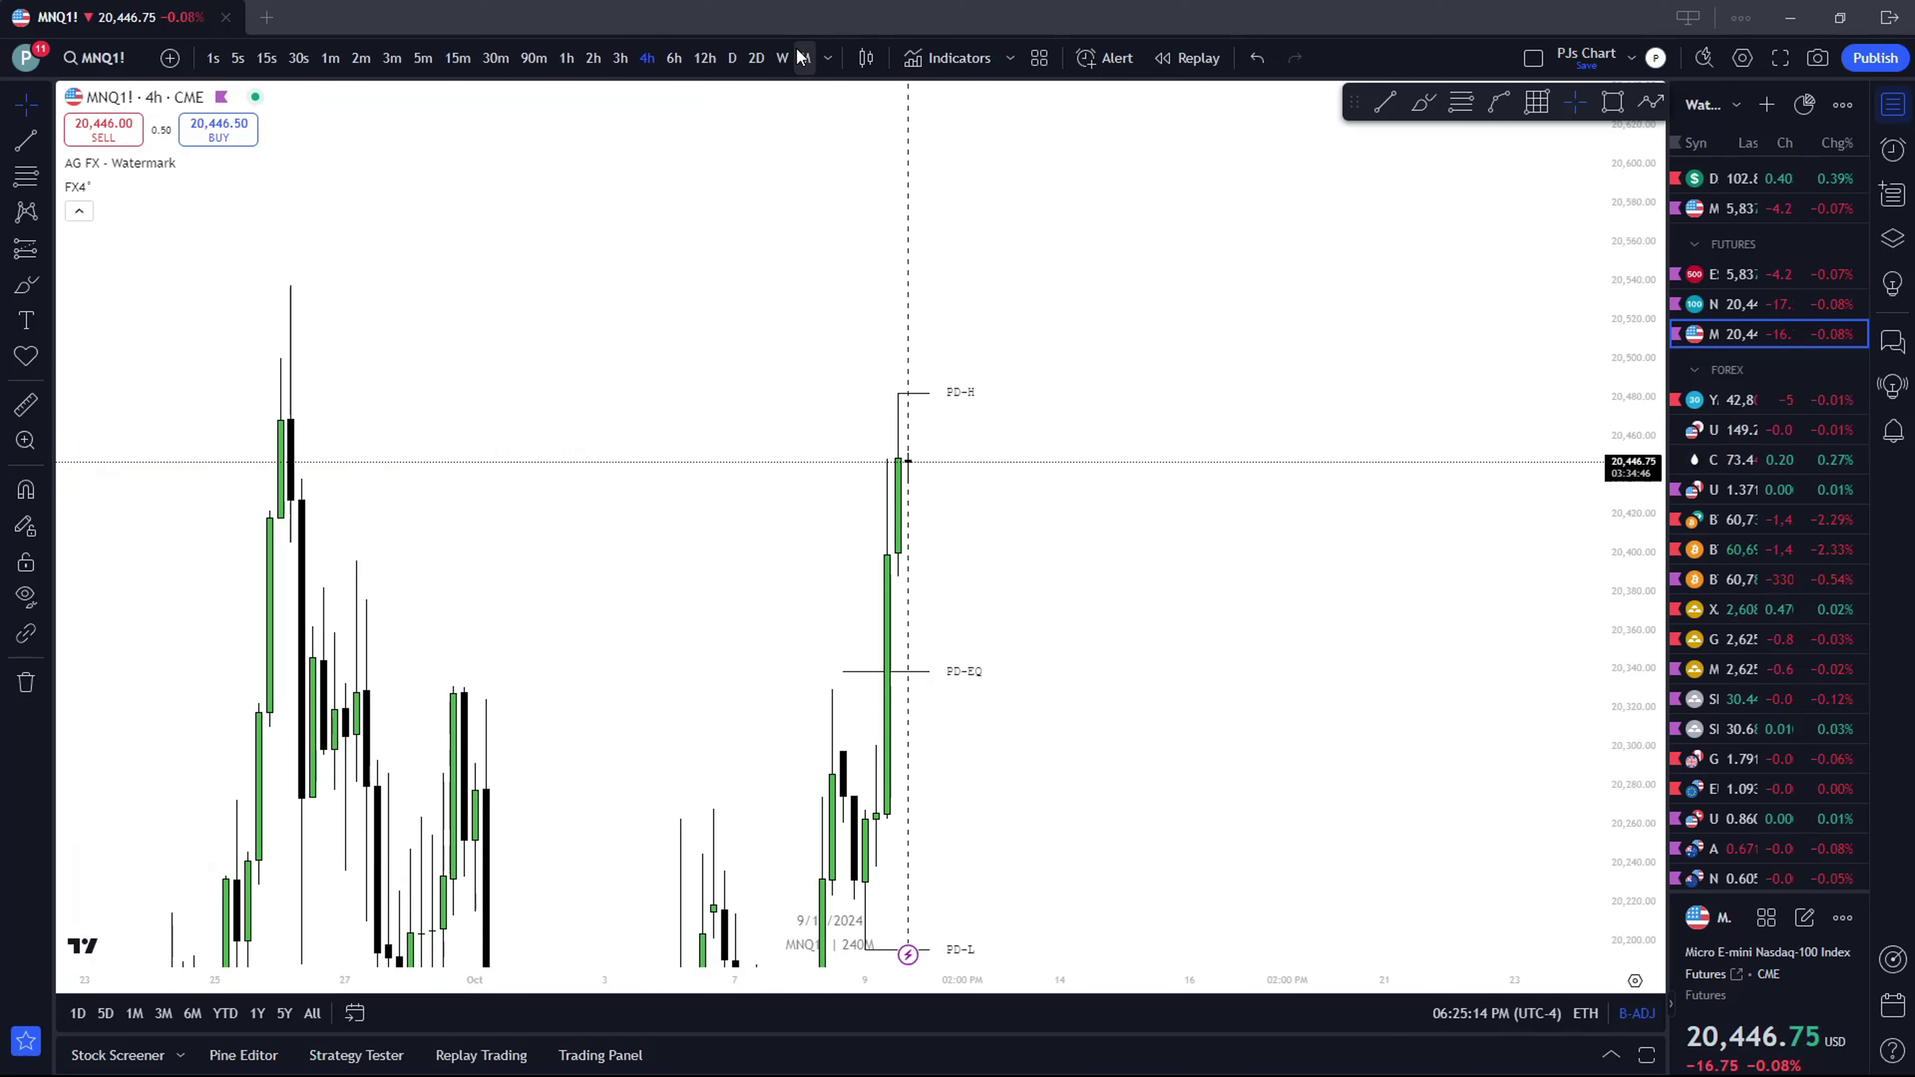
click(782, 58)
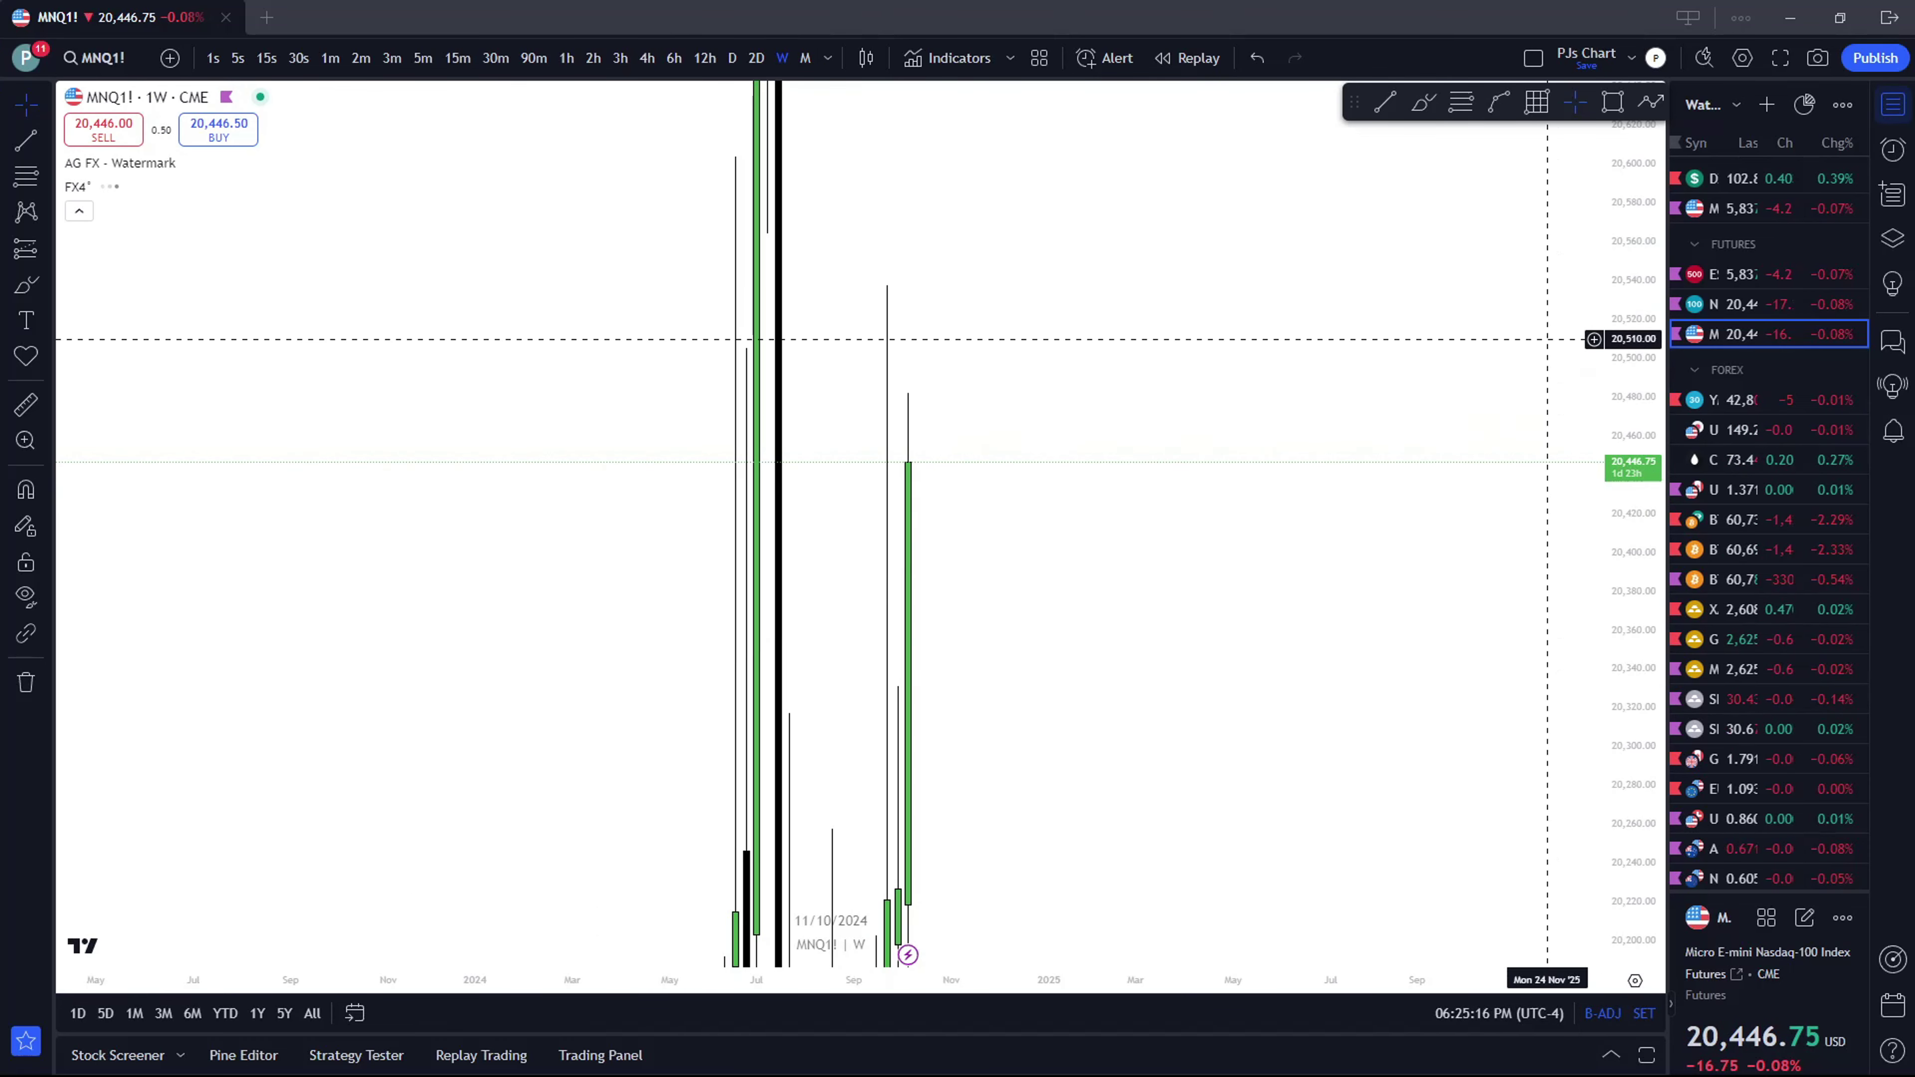
Switch to the window with the two-chart NQ1! layout and collapse its Trading Panel
key(alt+Tab)
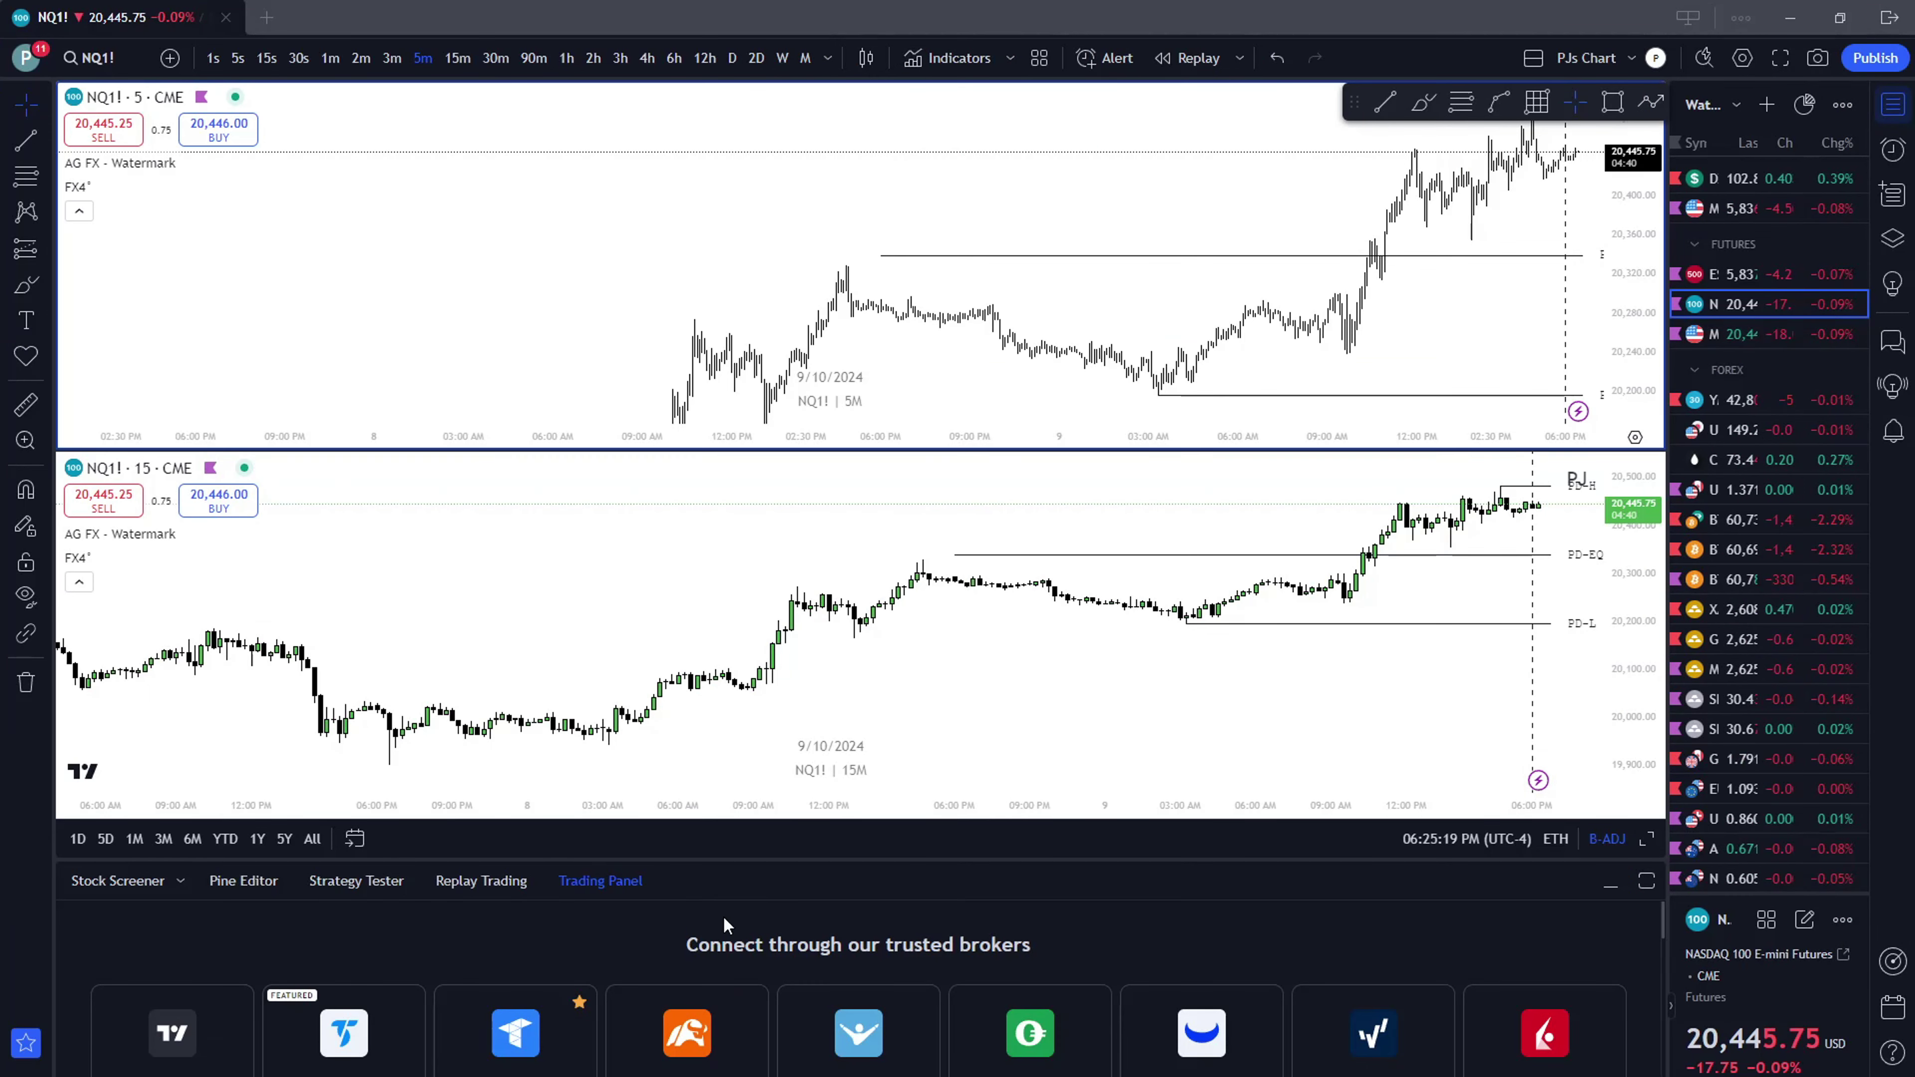
double_click(771, 872)
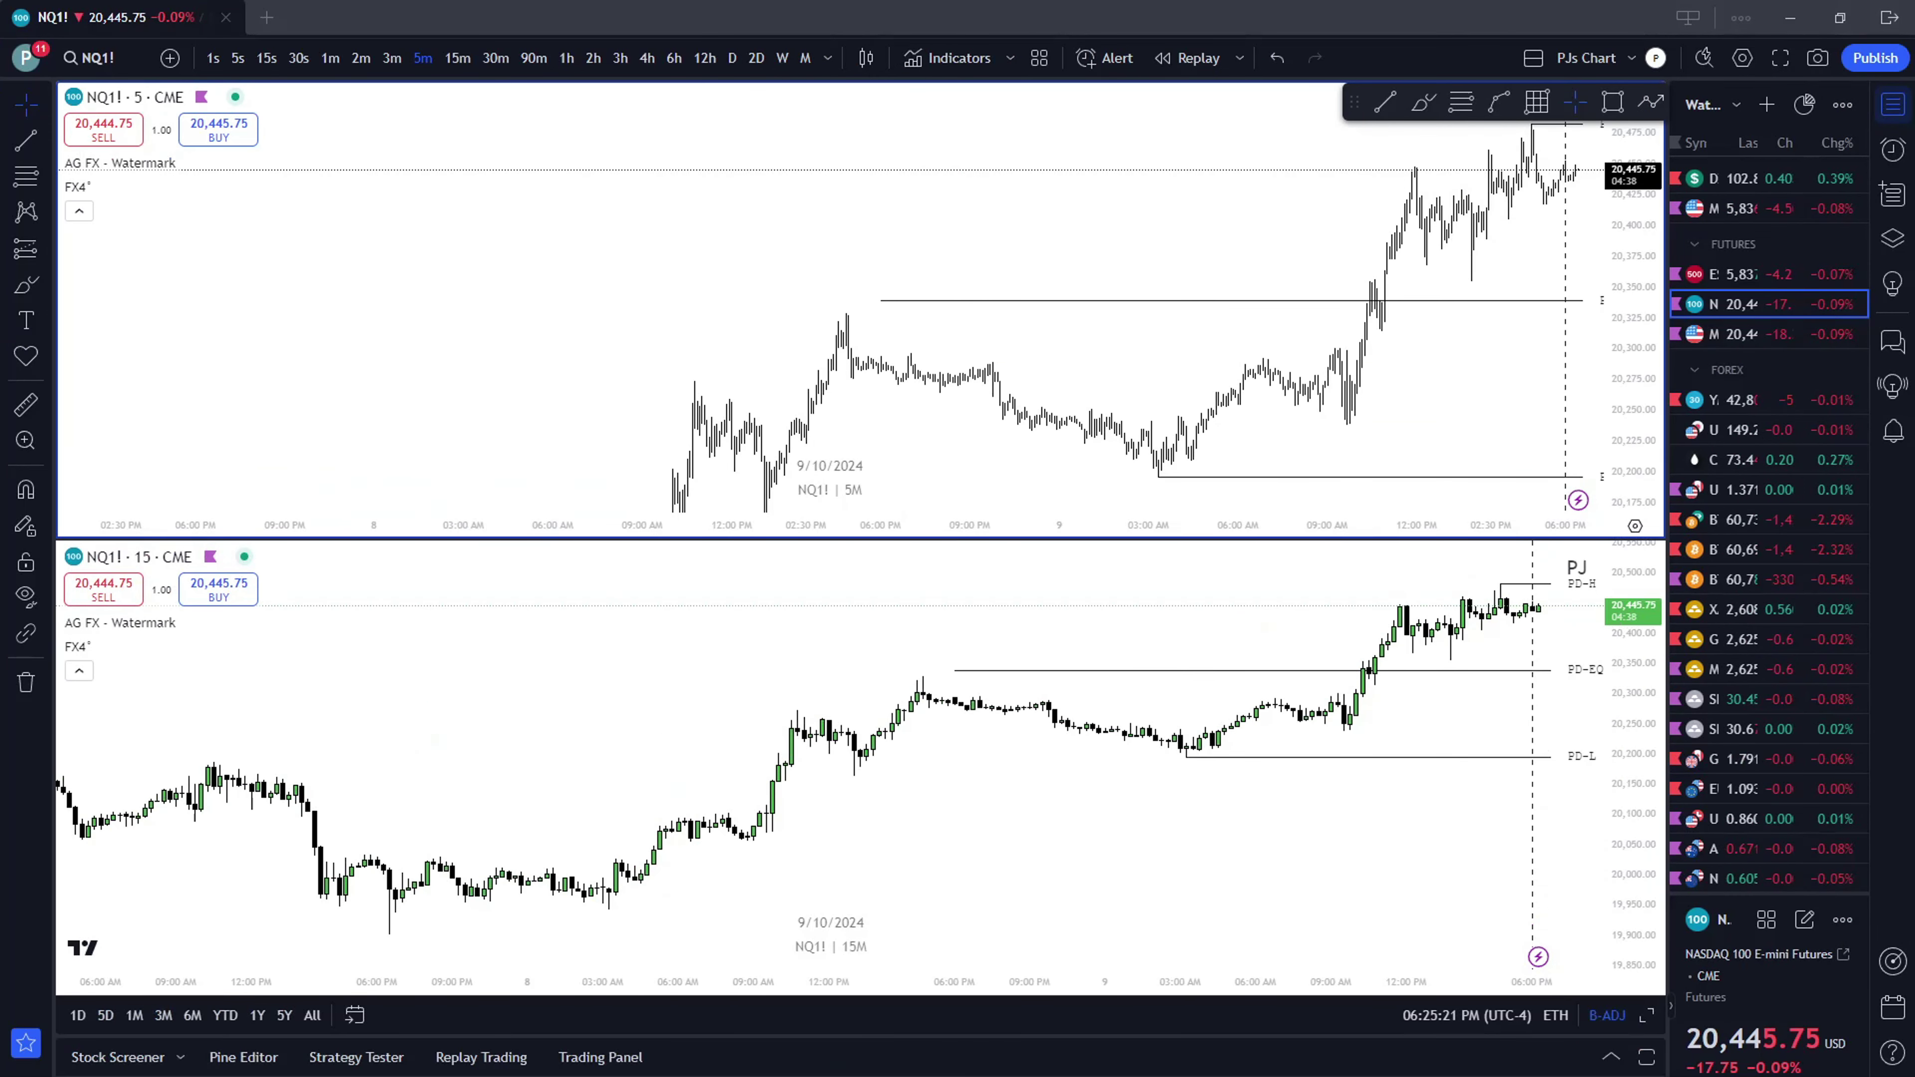